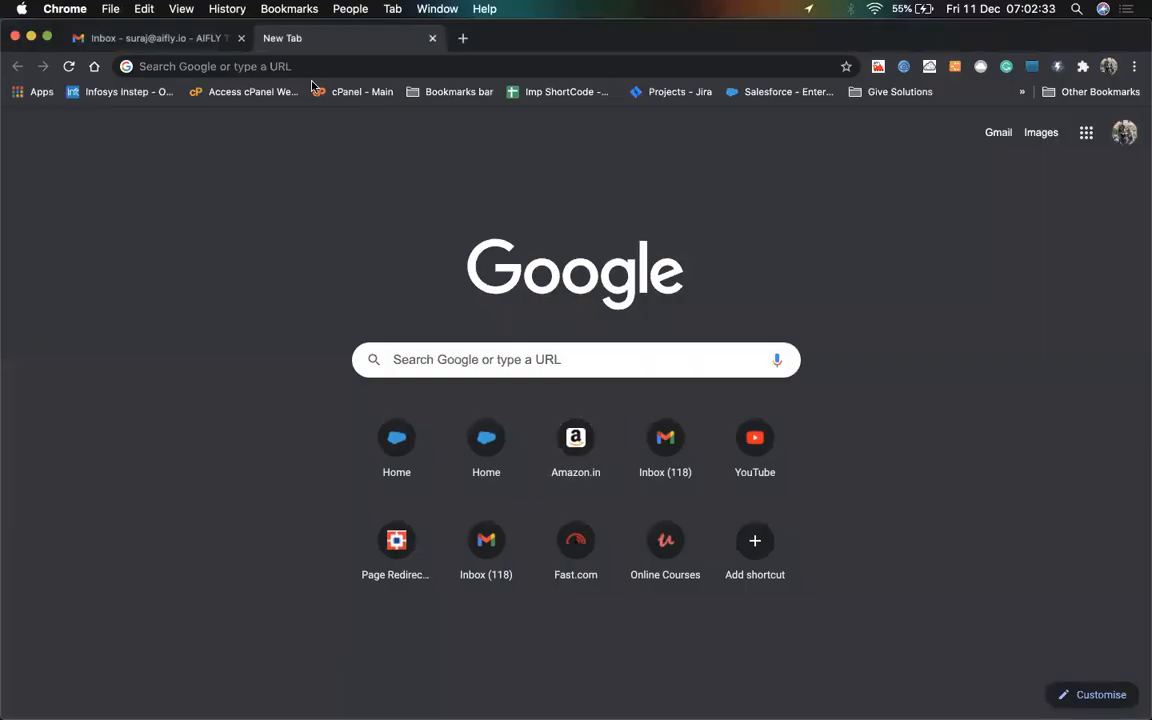
# Go to login.salesforce.com and log in with the saved developer-org username and password.
pyautogui.click(449, 63)
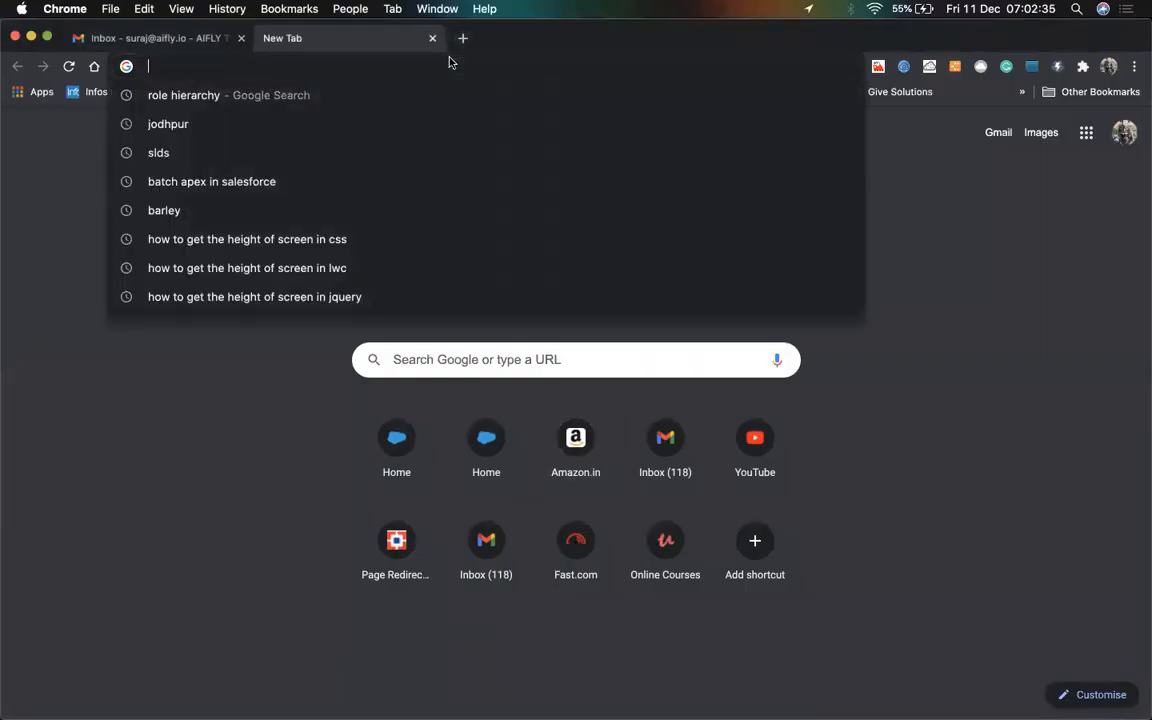
pyautogui.write('login.salesforce.com')
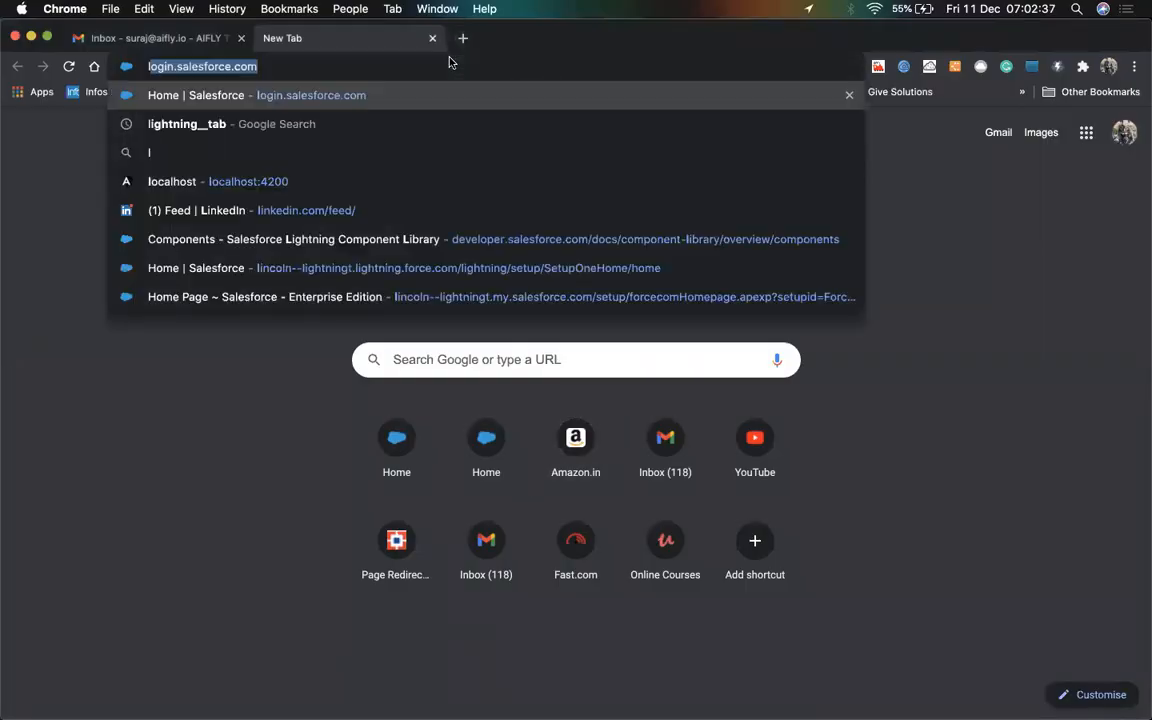
pyautogui.press('Return')
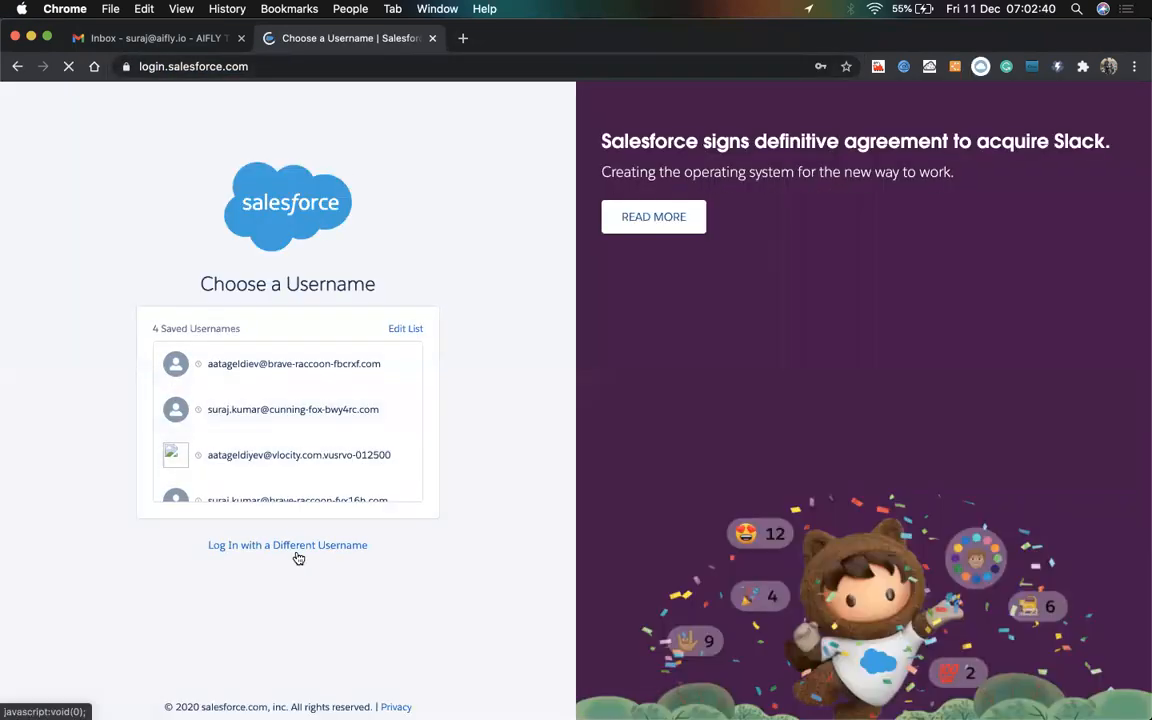
pyautogui.click(298, 545)
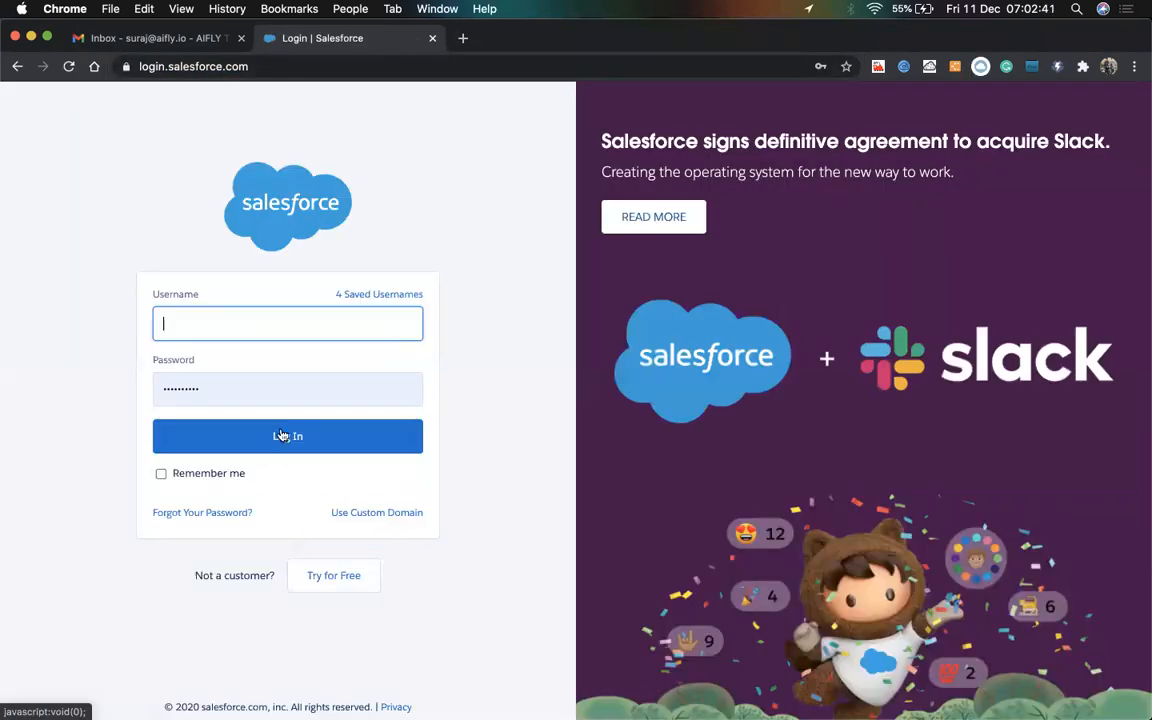
pyautogui.click(257, 323)
pyautogui.click(256, 363)
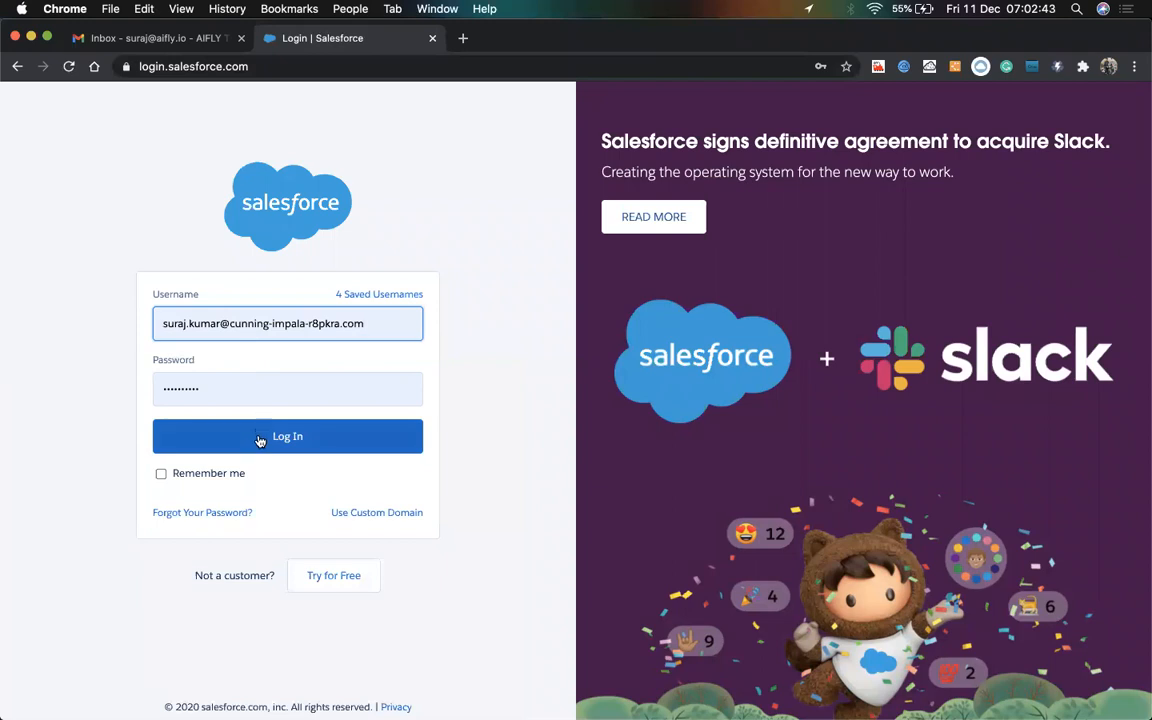
pyautogui.press('Return')
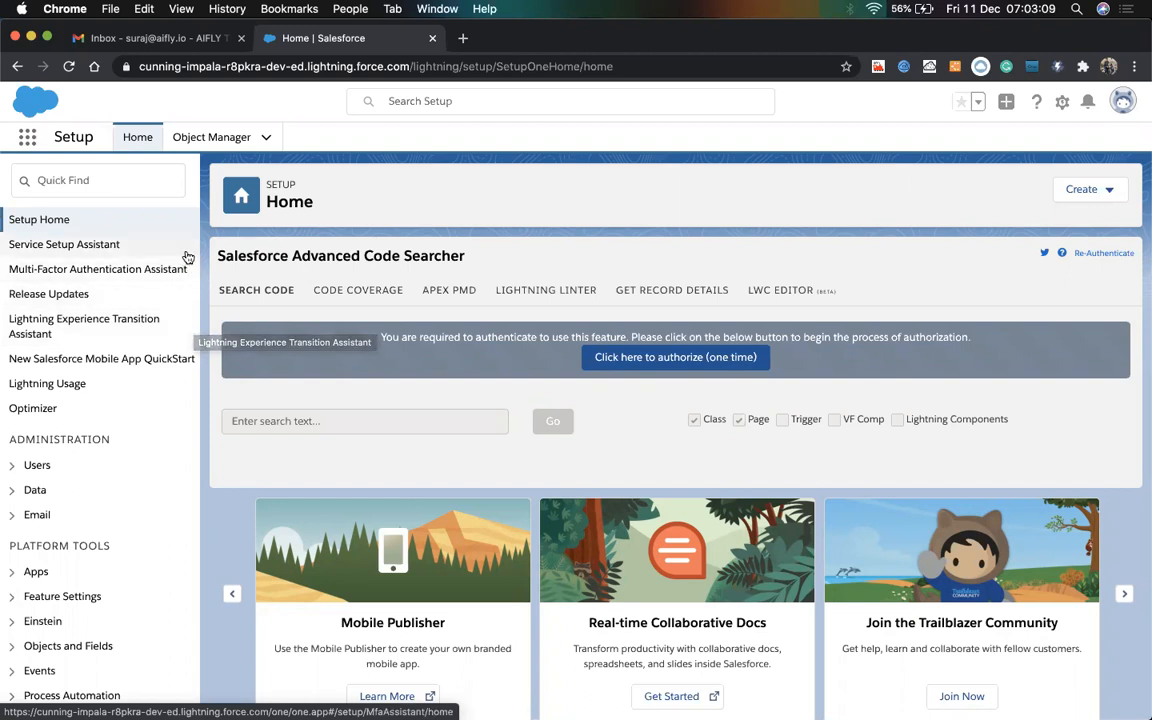
# Filter Setup by 'user' and open the All Users list.
pyautogui.click(140, 182)
pyautogui.write('user')
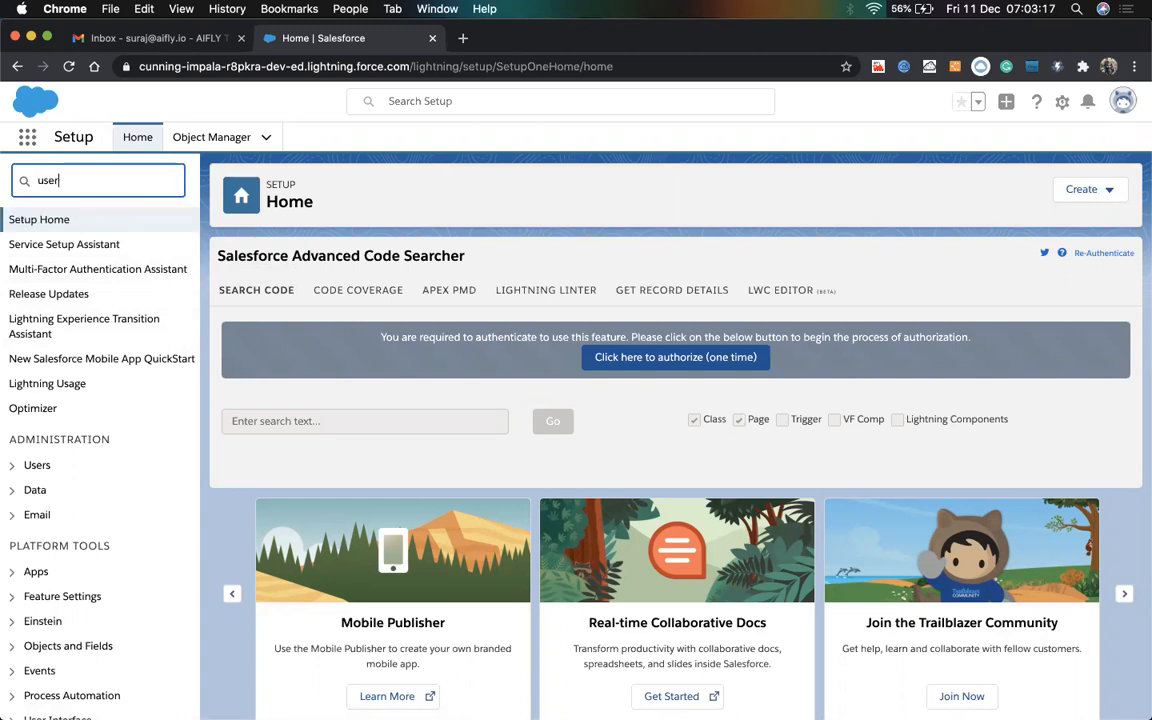
pyautogui.click(56, 419)
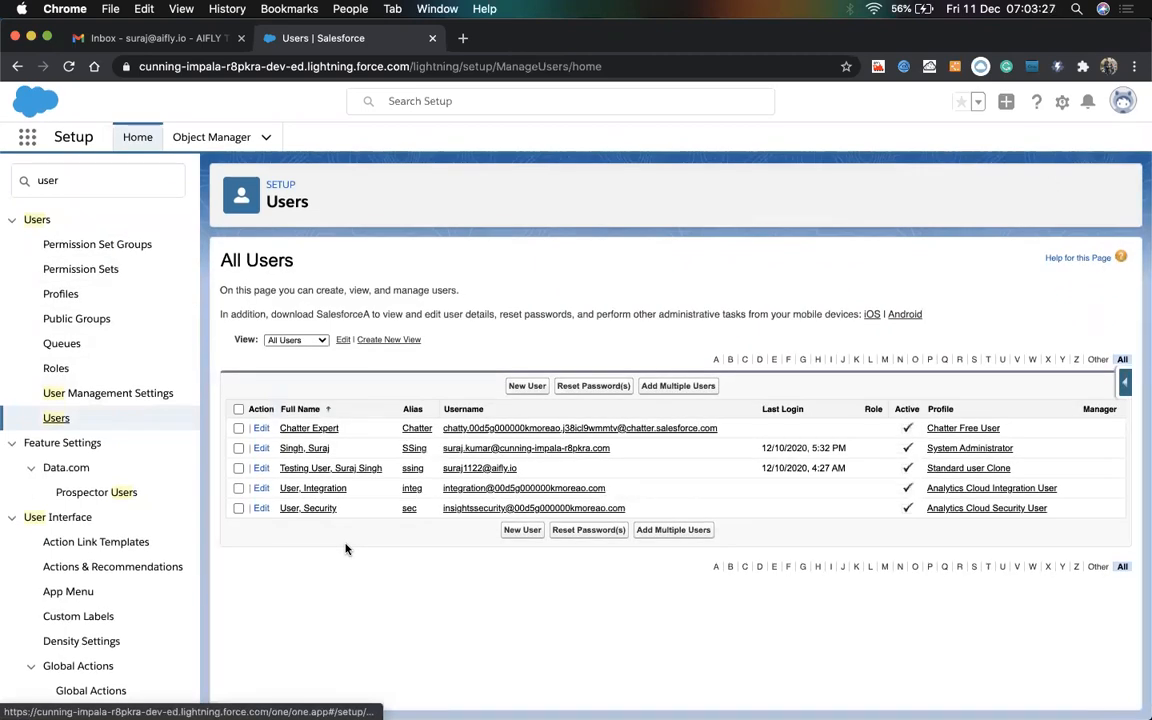
# Replace the Quick Find text with 'roles' and open the Roles page.
pyautogui.doubleClick(56, 181)
pyautogui.press('BackSpace')
pyautogui.write('roles')
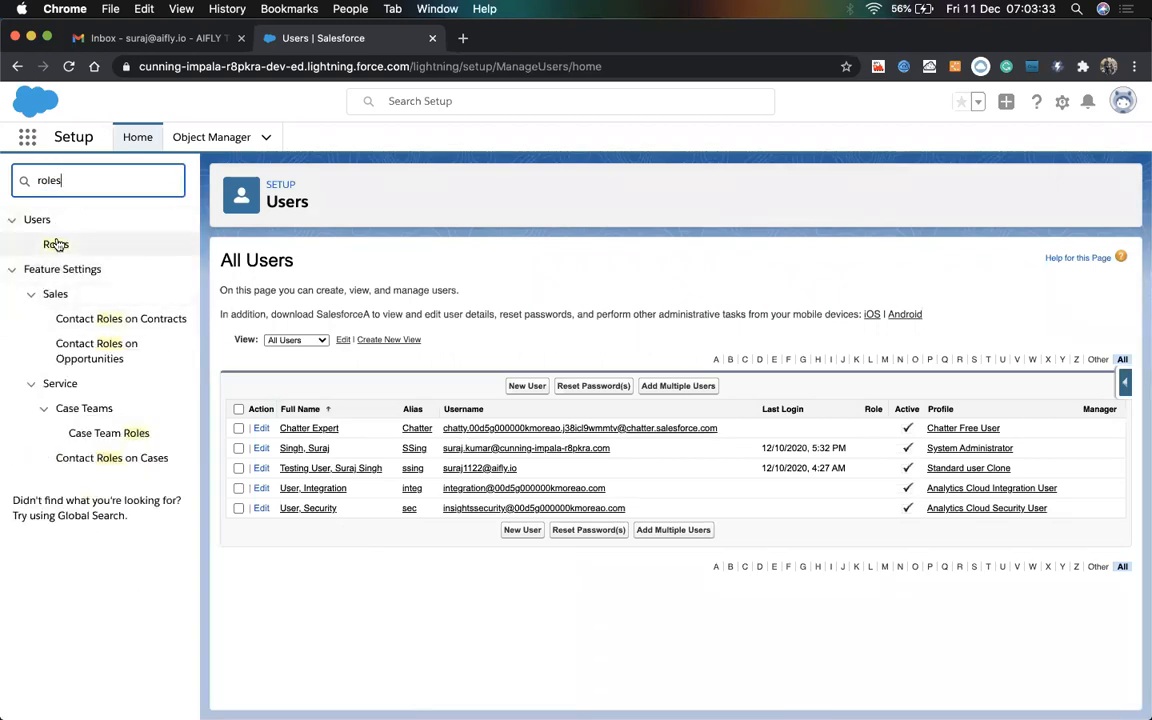
pyautogui.click(55, 244)
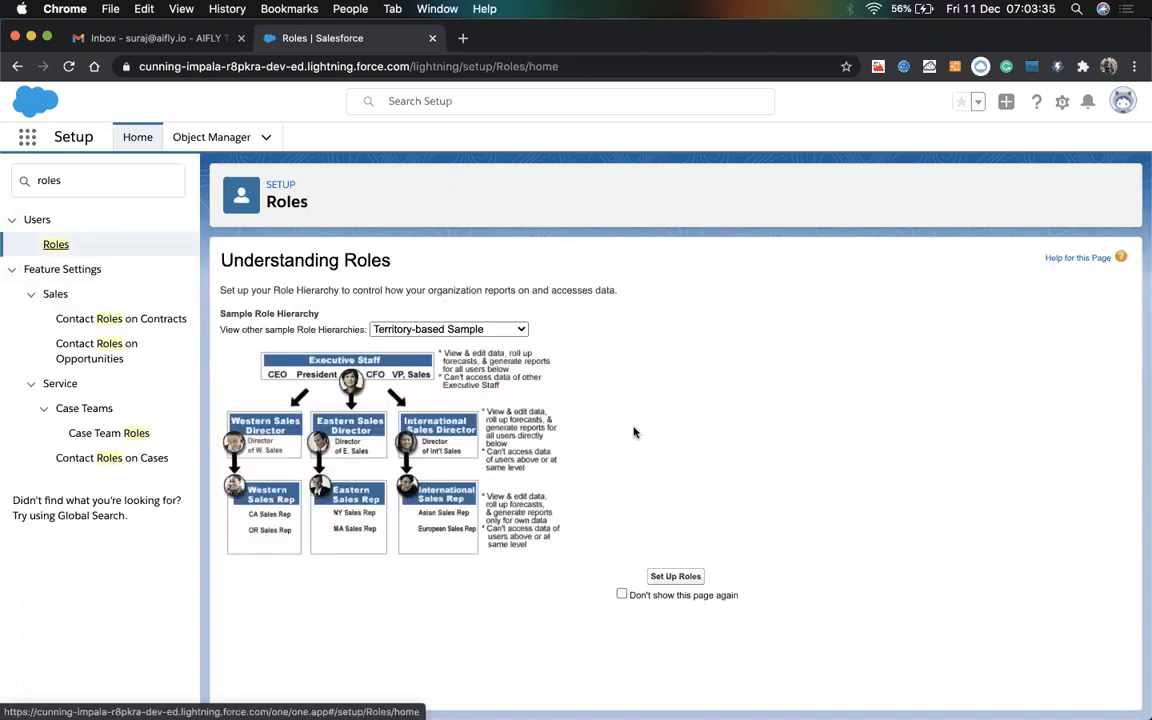
# Start a new role reporting to CEO and enter its label.
pyautogui.click(660, 577)
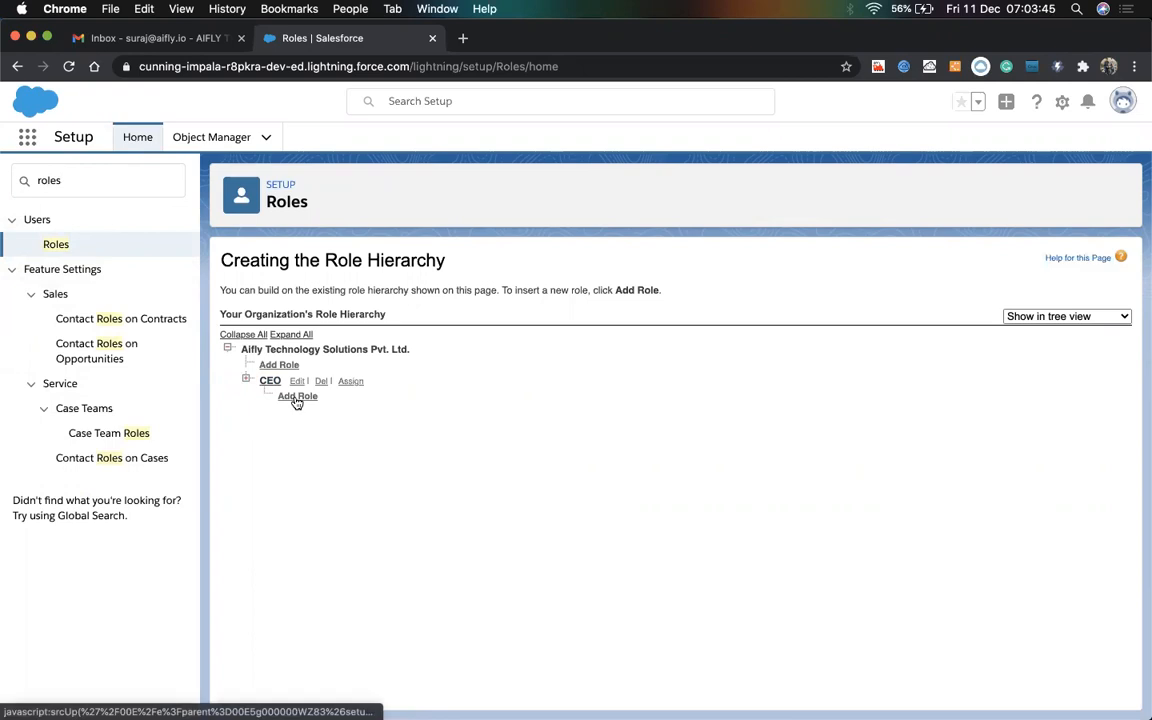
pyautogui.click(297, 398)
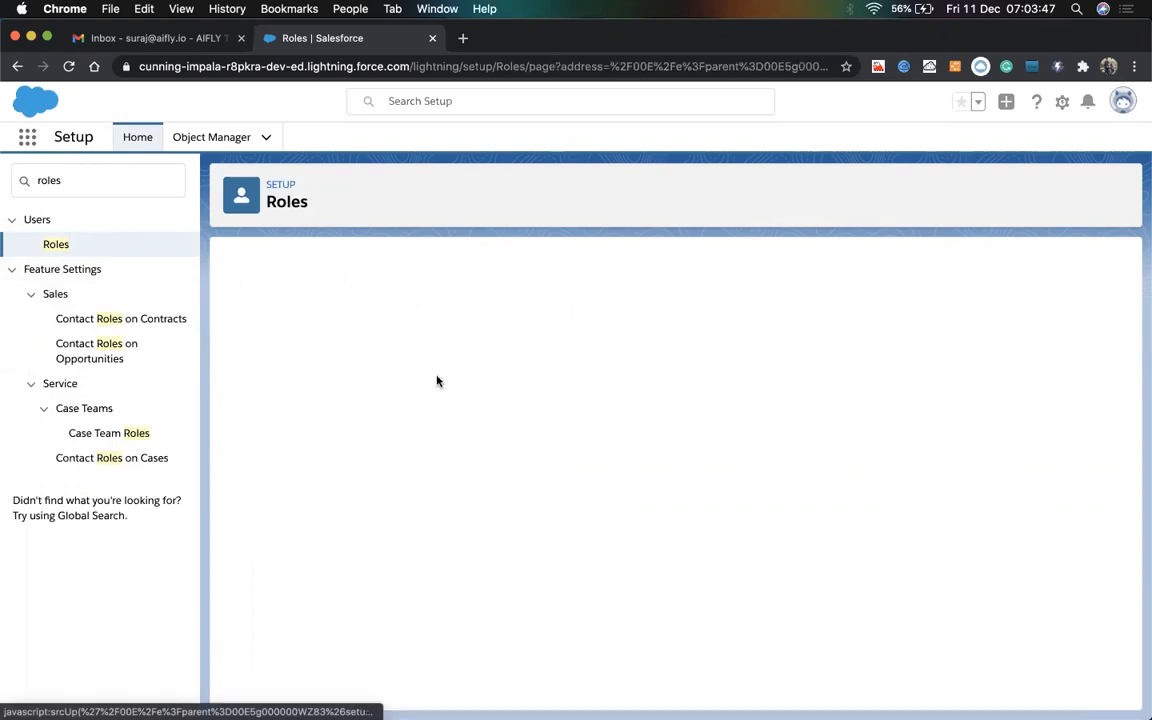
pyautogui.write('Ma')
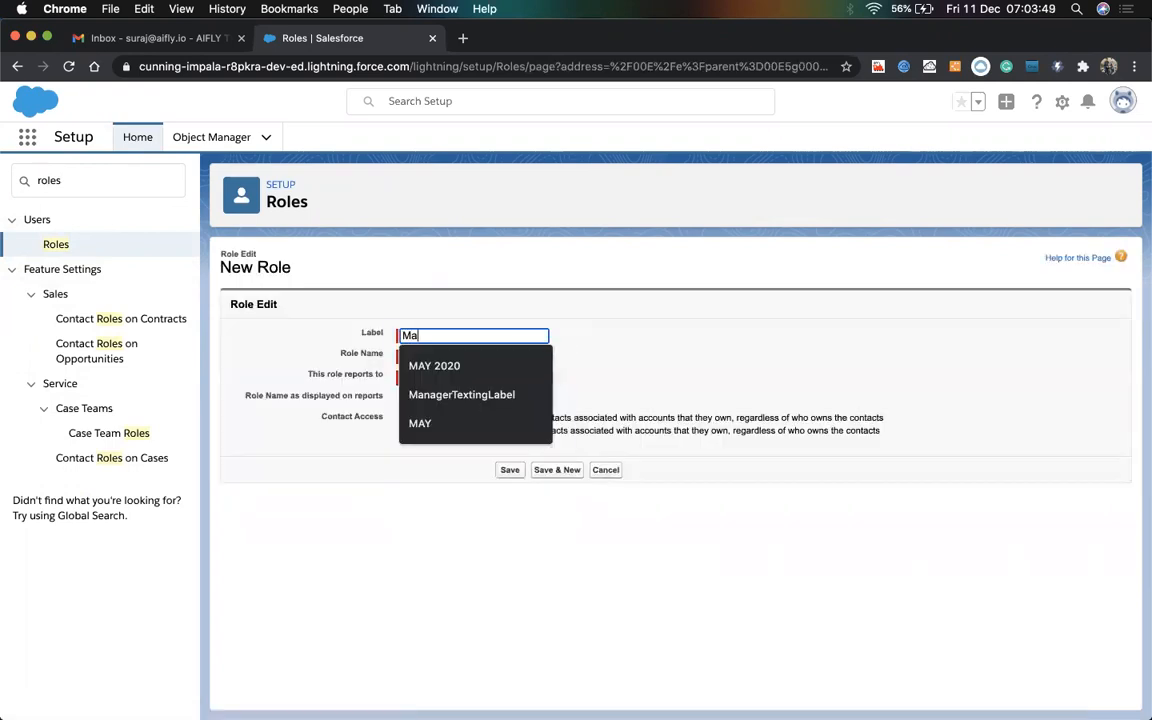
pyautogui.write('nanger')
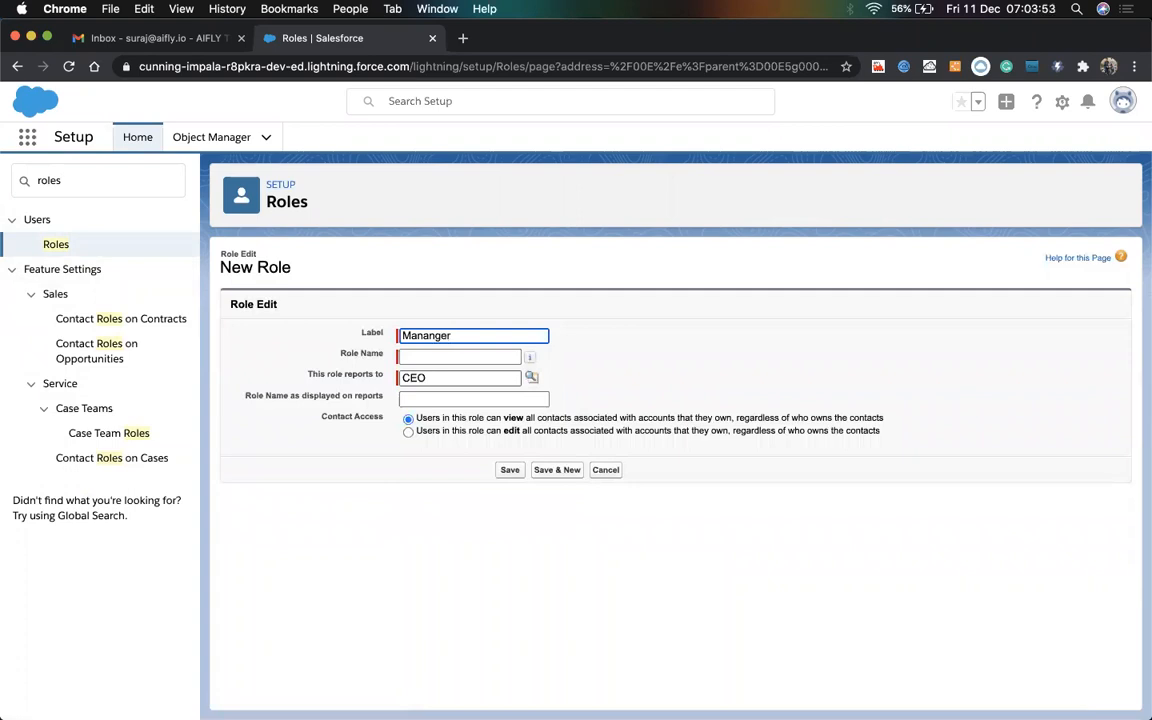
pyautogui.press('Tab')
# Correct the label spelling to Manager so the Role Name refills as Manager.
pyautogui.click(425, 335)
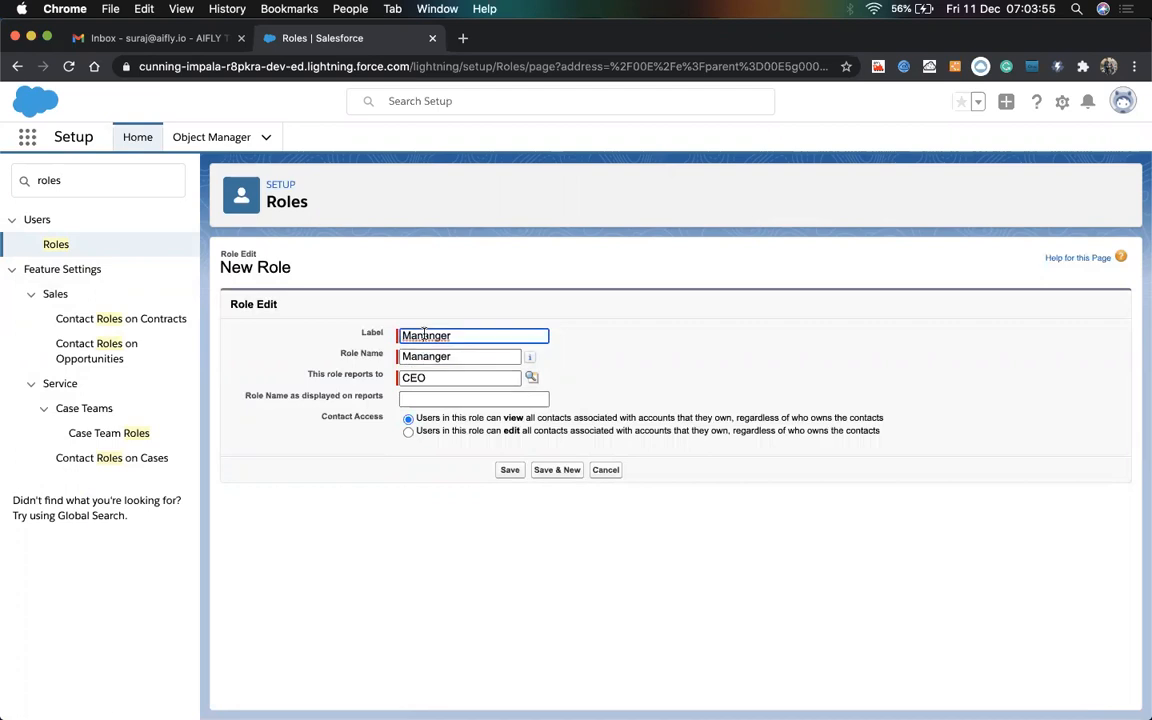
pyautogui.rightClick(422, 340)
pyautogui.click(440, 344)
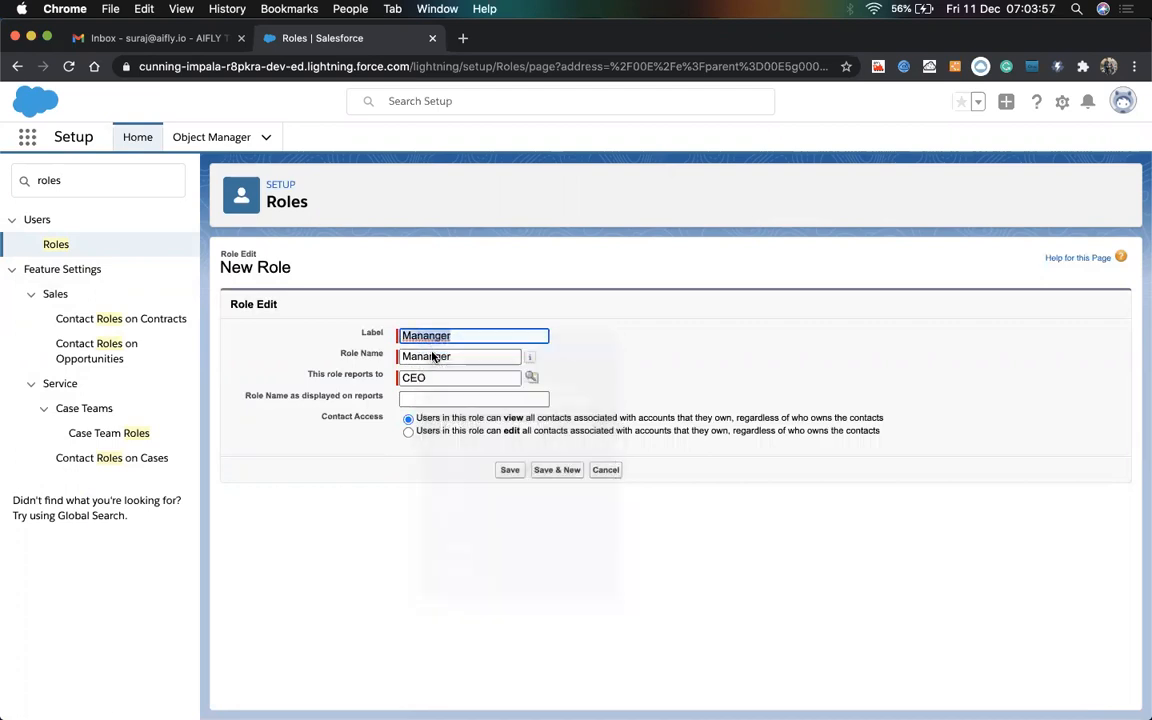
pyautogui.click(540, 302)
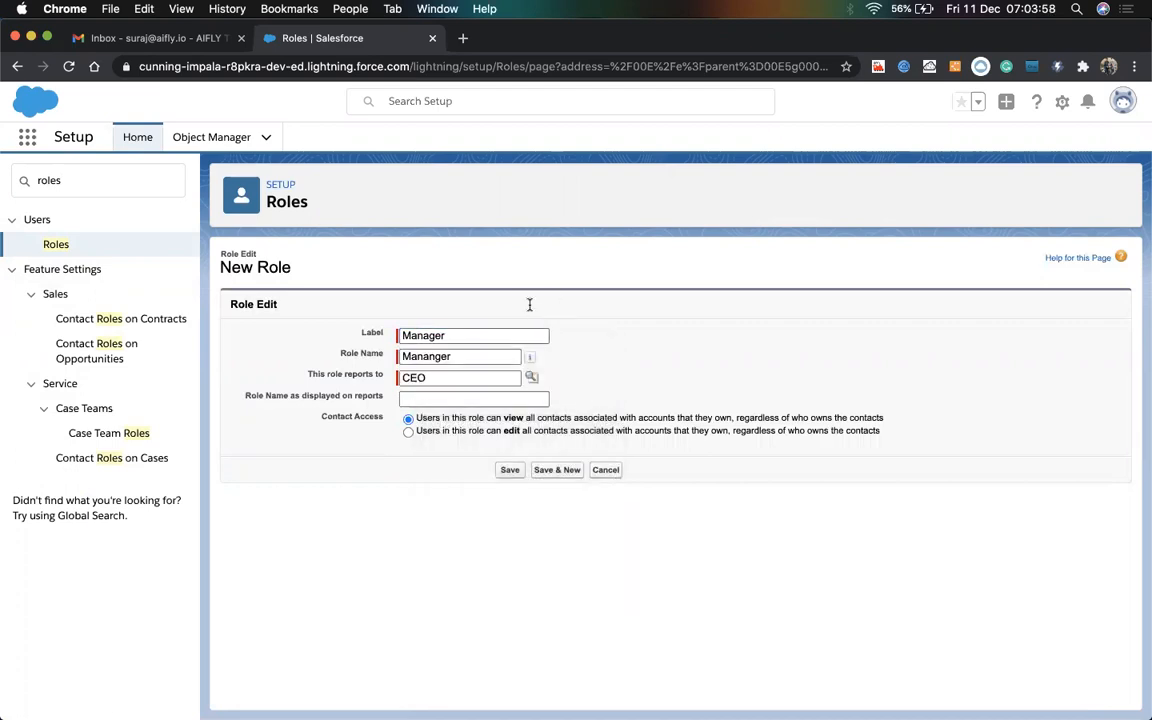
pyautogui.doubleClick(427, 357)
pyautogui.press('BackSpace')
pyautogui.hotkey('shift', 'Tab')
pyautogui.press('Tab')
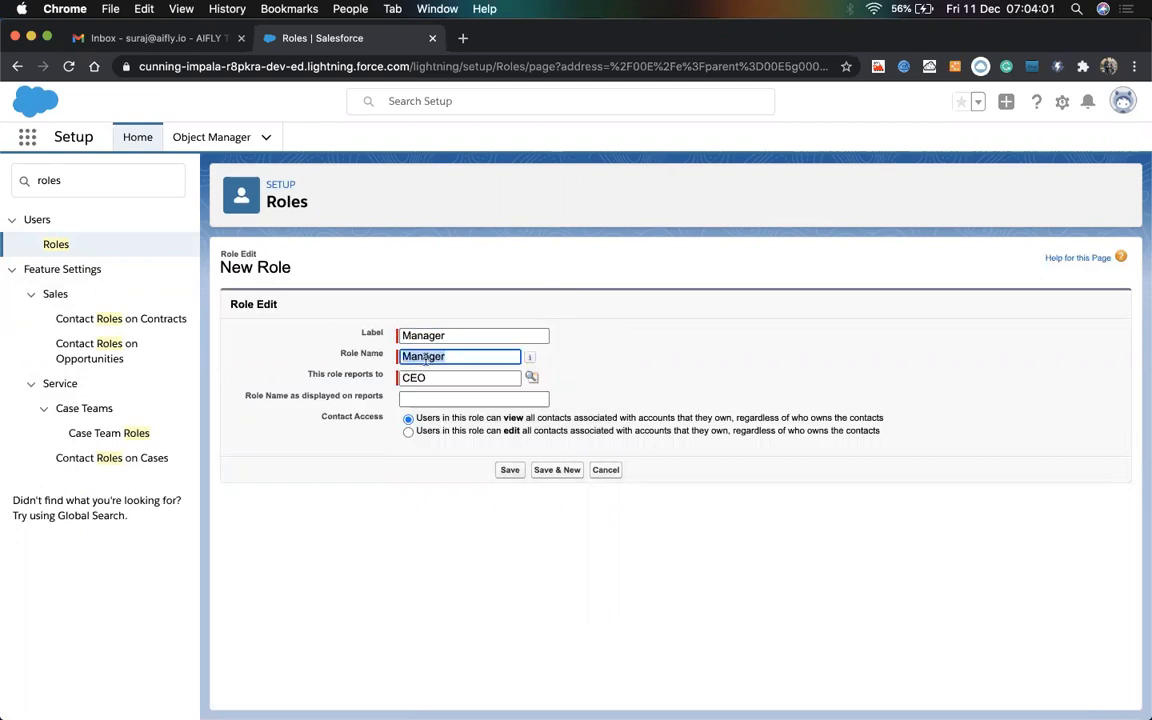
pyautogui.click(341, 488)
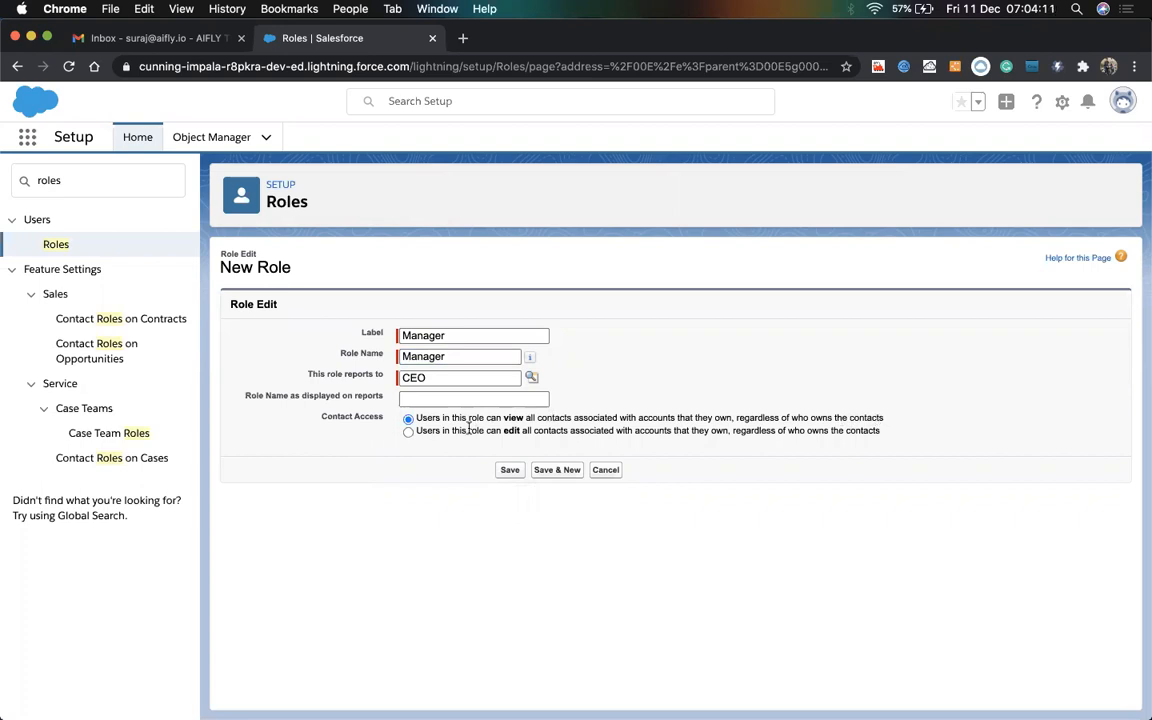
# Leave Contact Access on view only and save the Manager role.
pyautogui.moveTo(416, 418); pyautogui.dragTo(540, 418)
pyautogui.click(434, 427)
pyautogui.moveTo(415, 418); pyautogui.dragTo(721, 417)
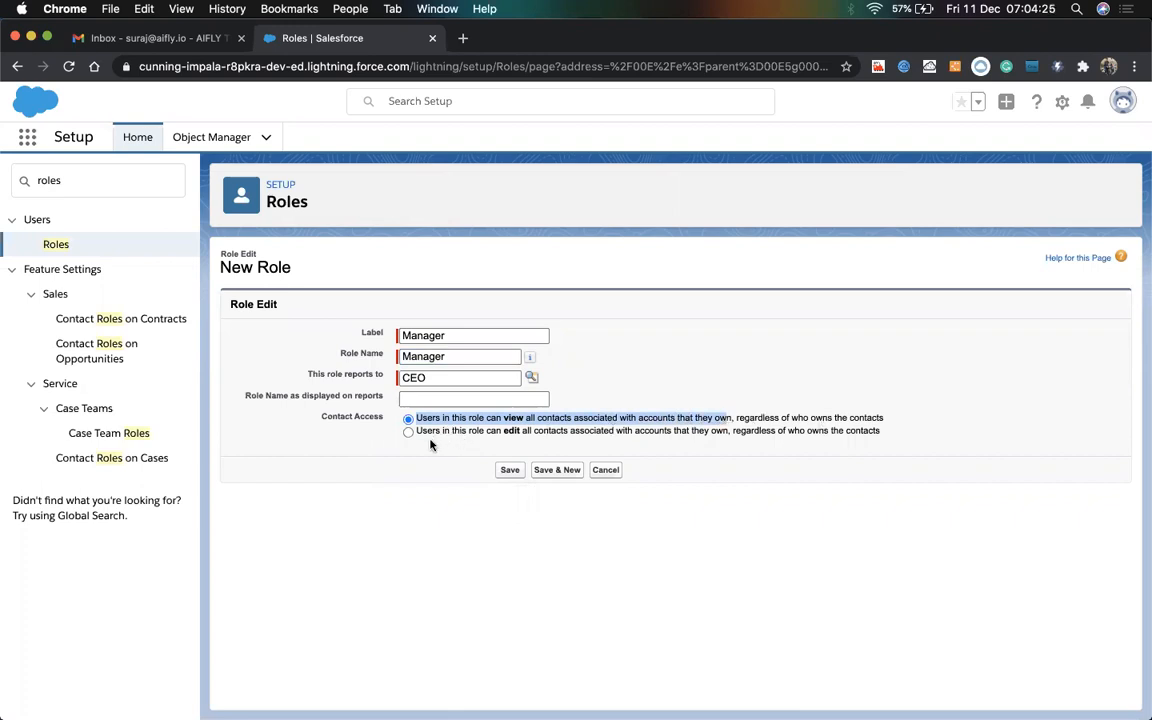
pyautogui.moveTo(419, 432); pyautogui.dragTo(712, 432)
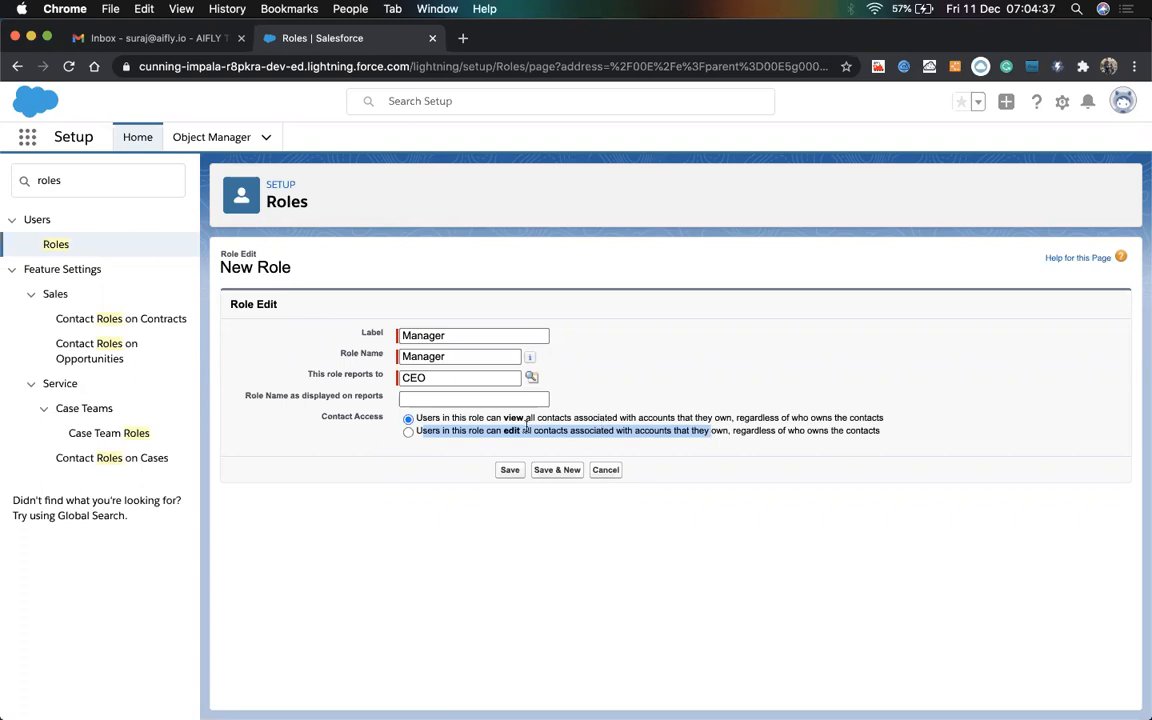
pyautogui.click(493, 418)
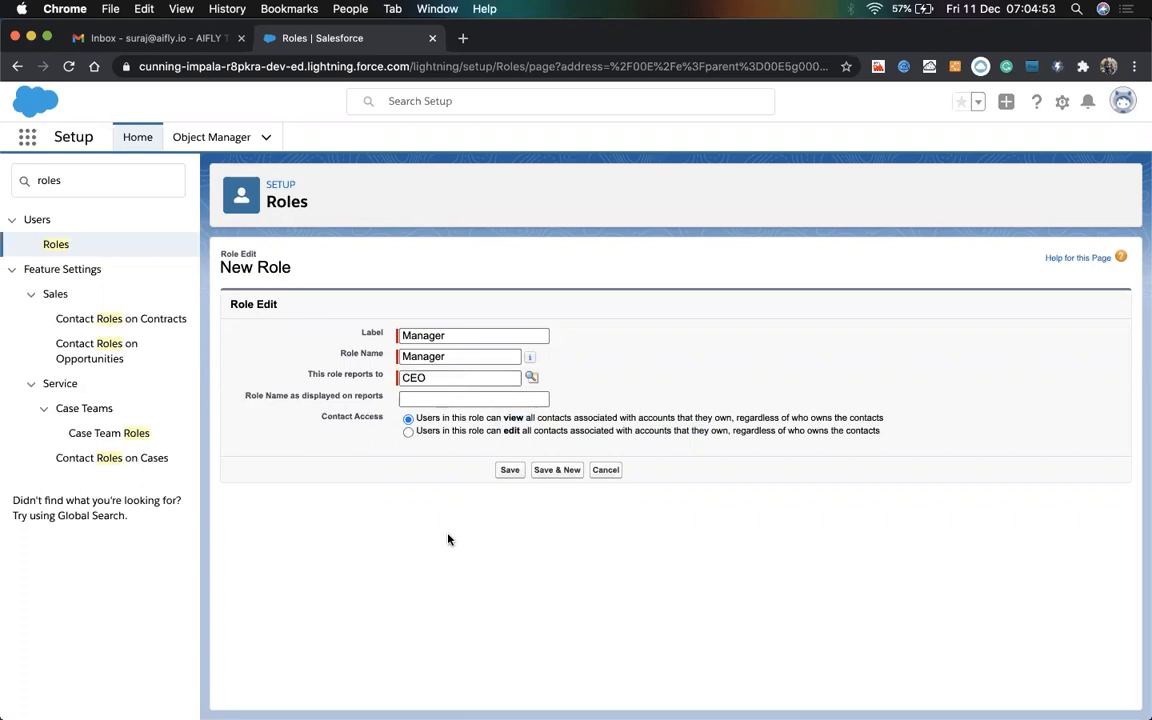
pyautogui.click(508, 471)
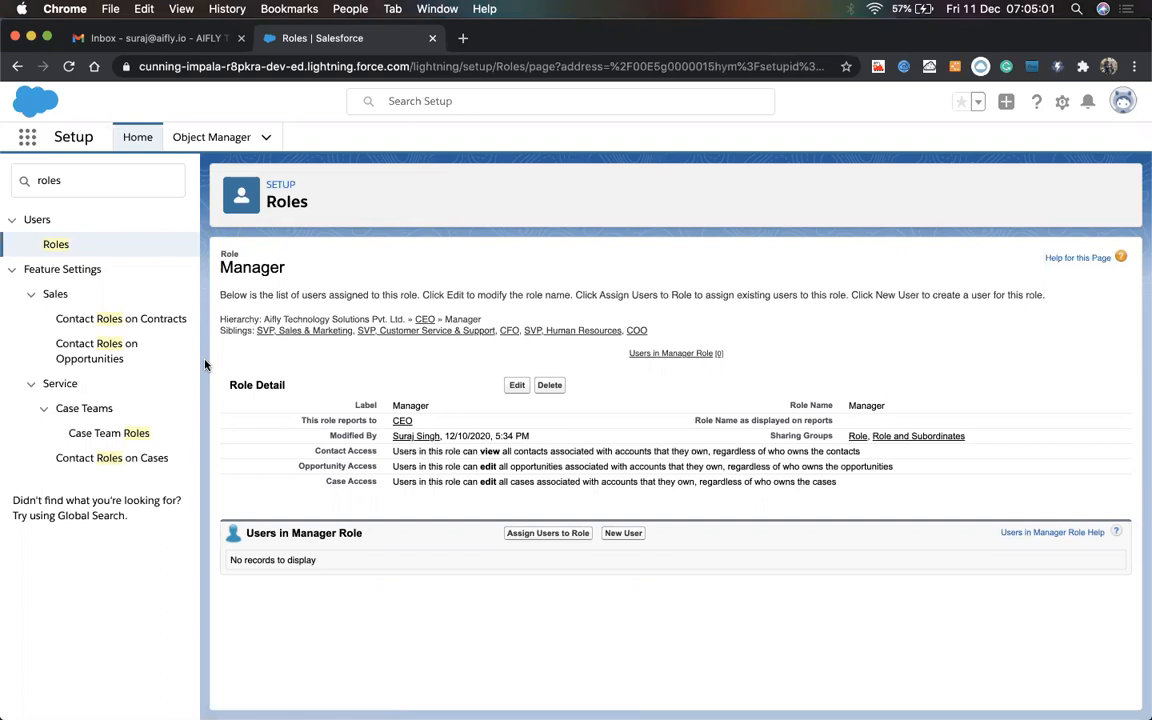
# Reopen the role hierarchy, start a role under CEO, then cancel it.
pyautogui.click(56, 244)
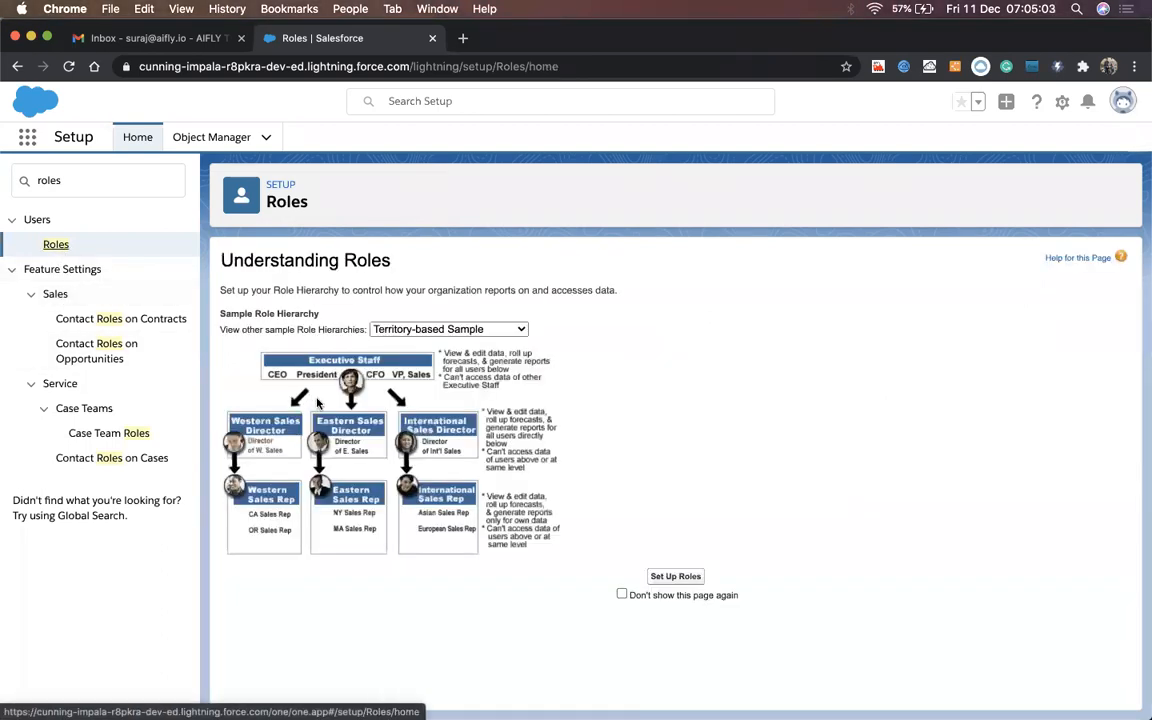
pyautogui.click(676, 576)
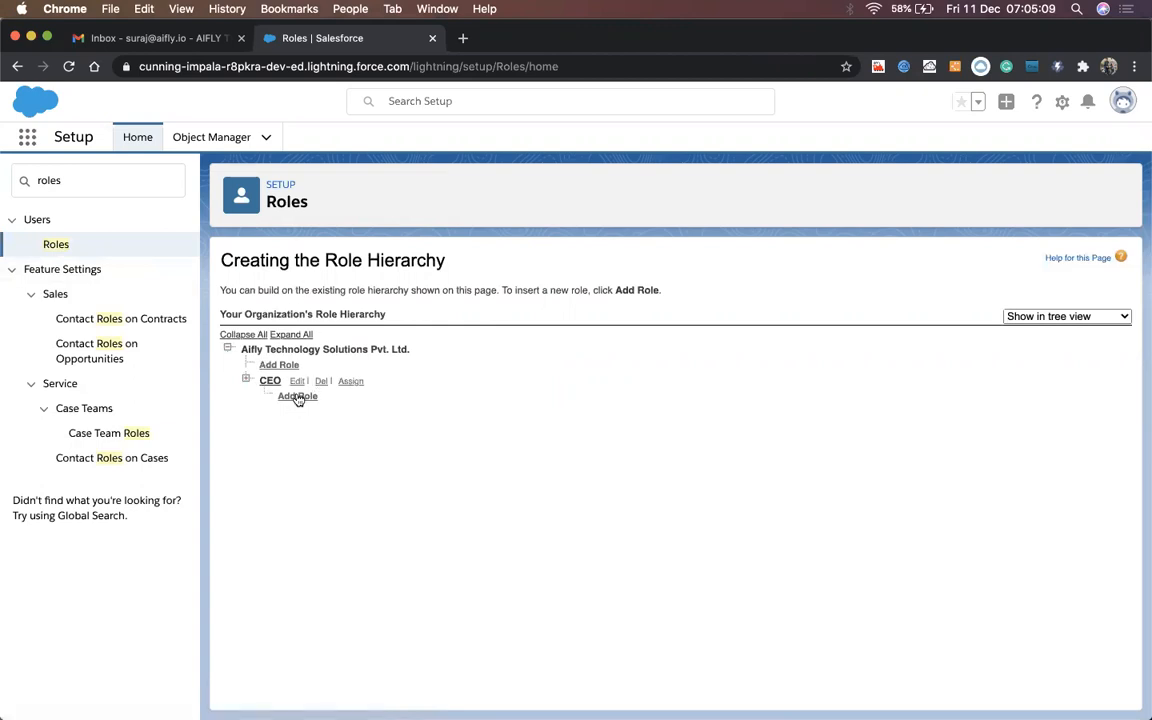
pyautogui.click(297, 397)
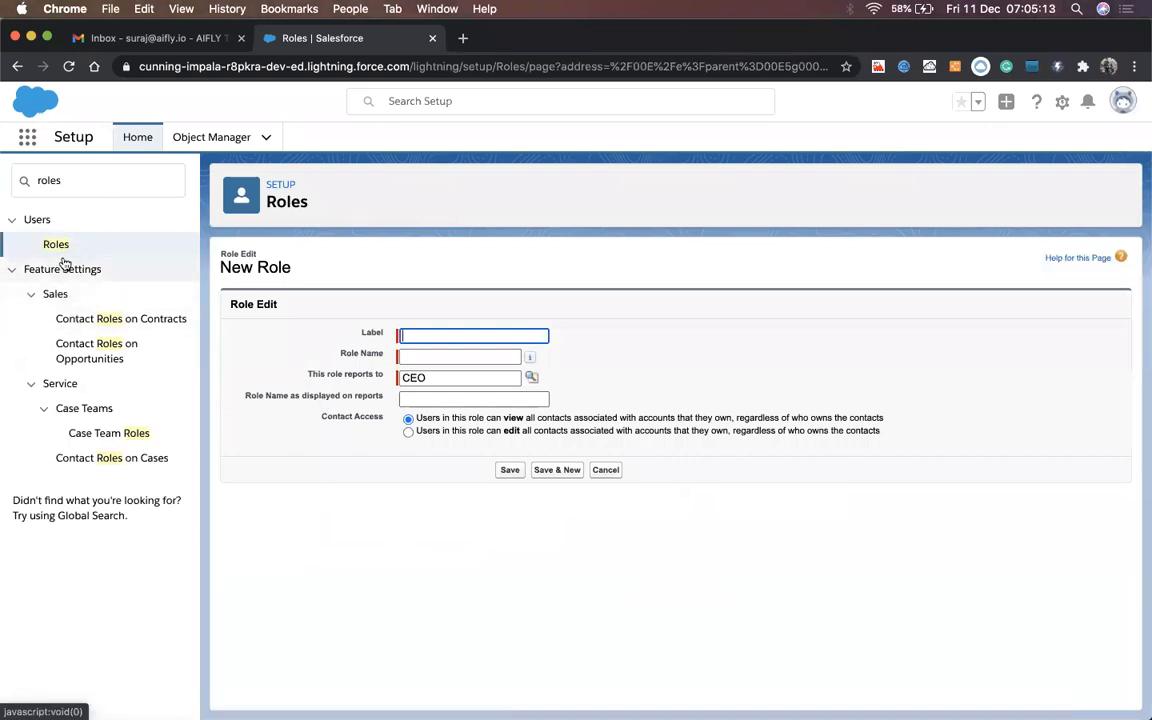
pyautogui.click(607, 472)
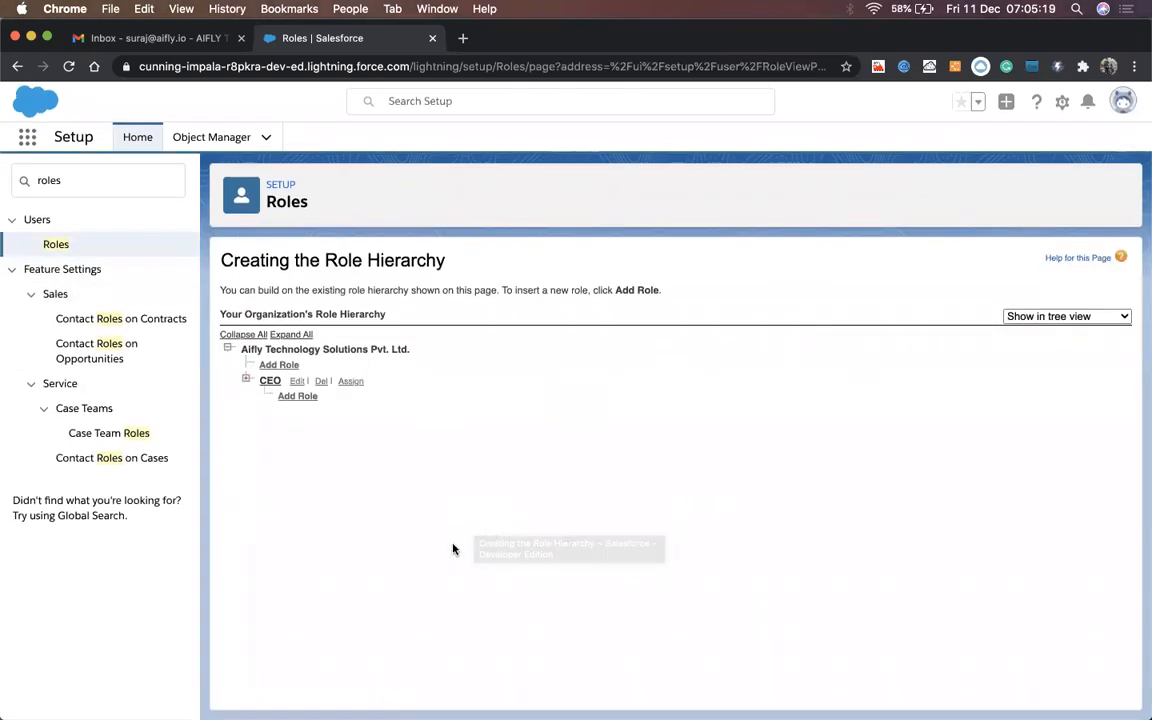
# Add another role labelled Manager under CEO and try saving it.
pyautogui.click(298, 397)
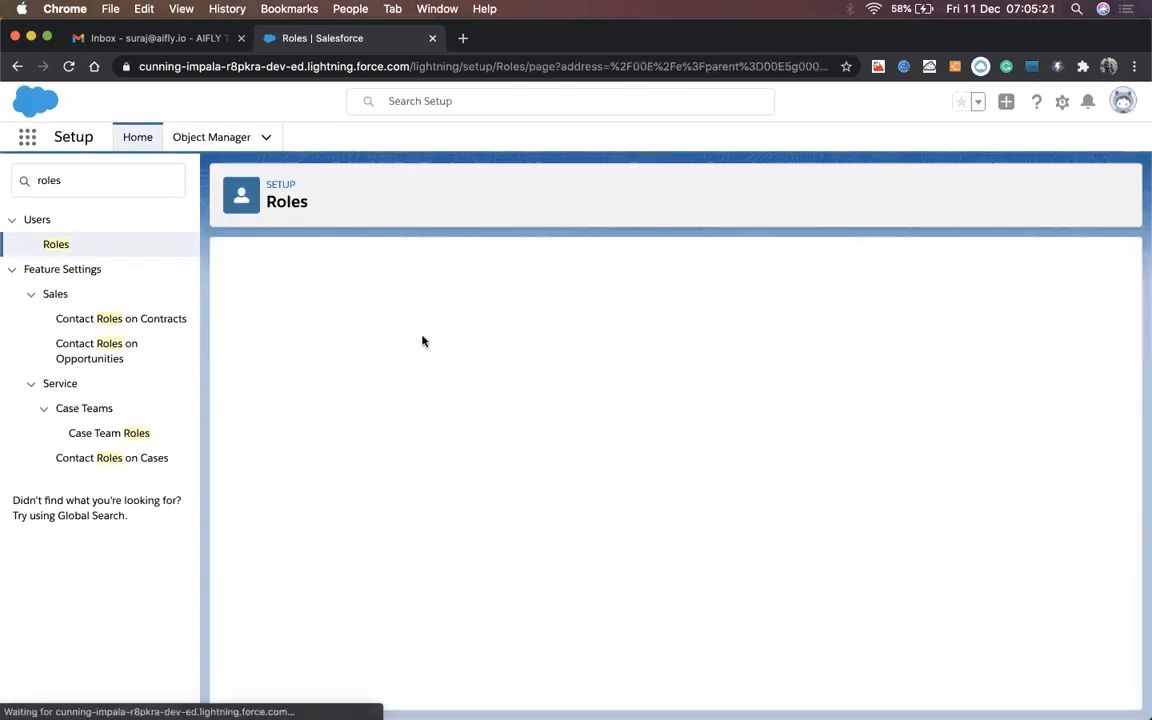
pyautogui.click(420, 335)
pyautogui.write('Mana')
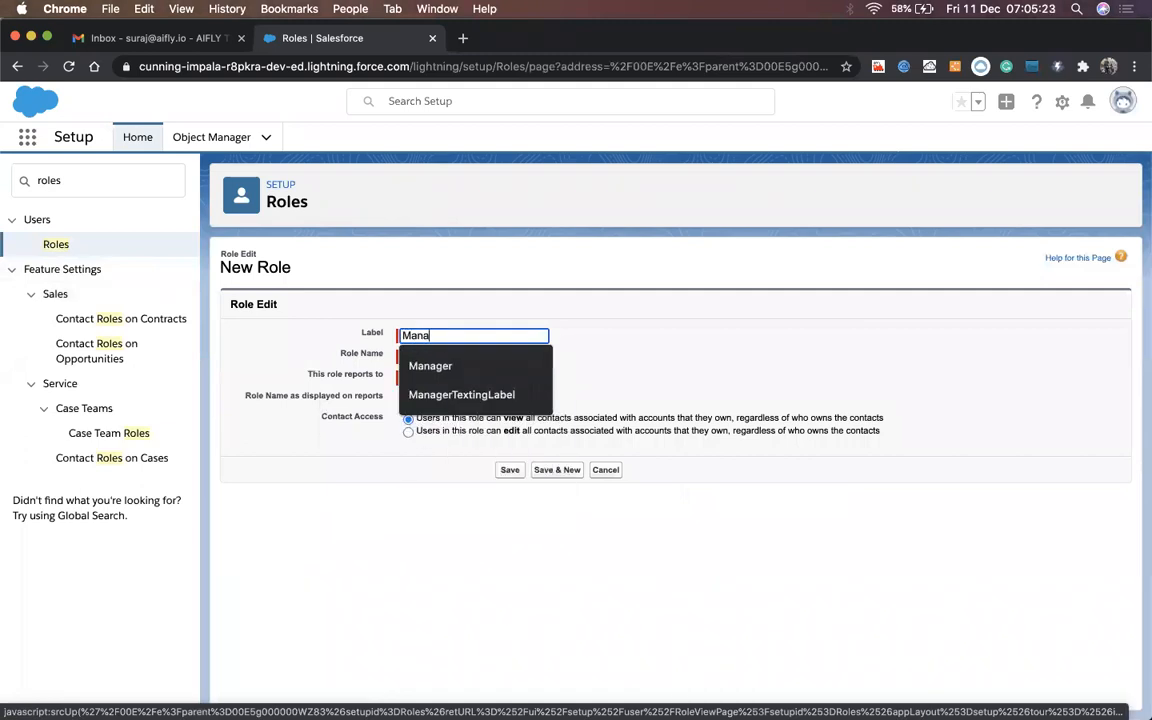
pyautogui.write('ger')
pyautogui.press('Tab')
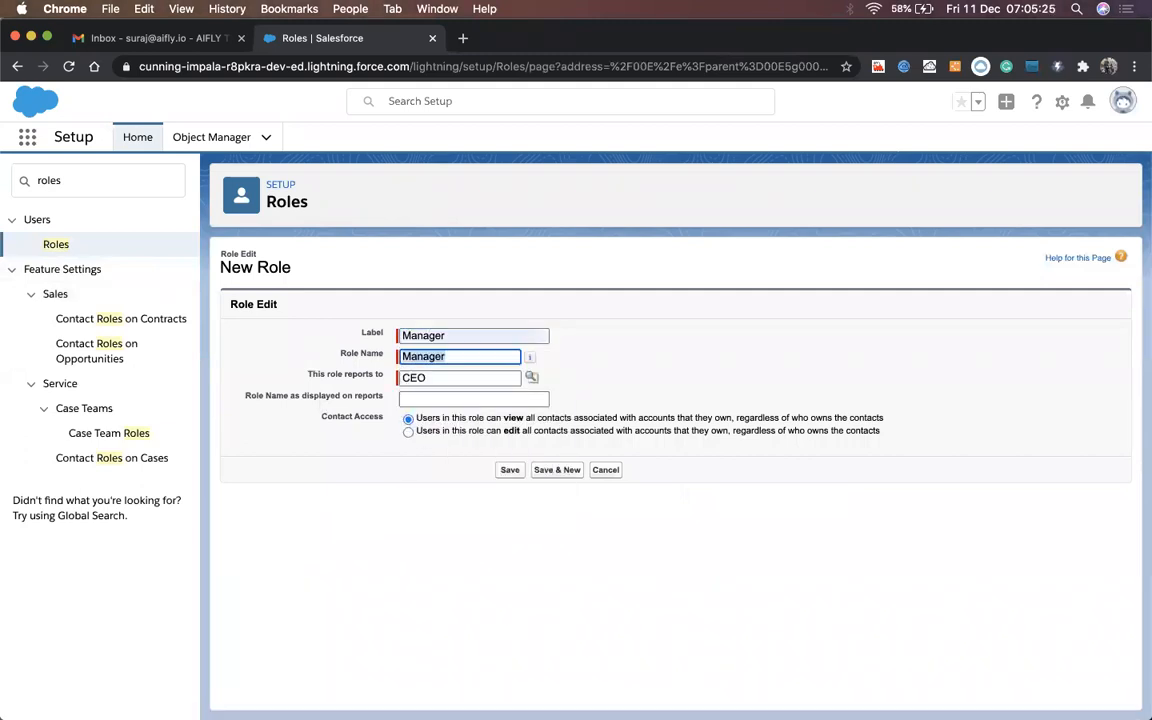
pyautogui.click(507, 475)
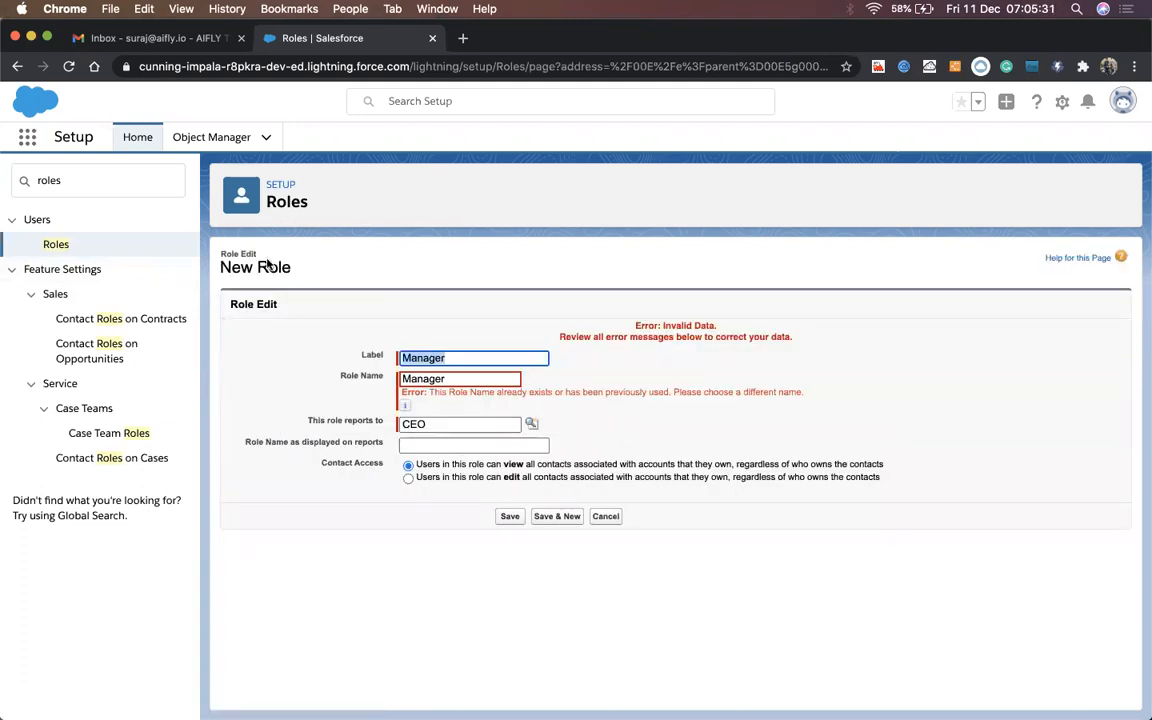
# Go back to the role hierarchy and expand CEO to see the existing Manager.
pyautogui.click(16, 68)
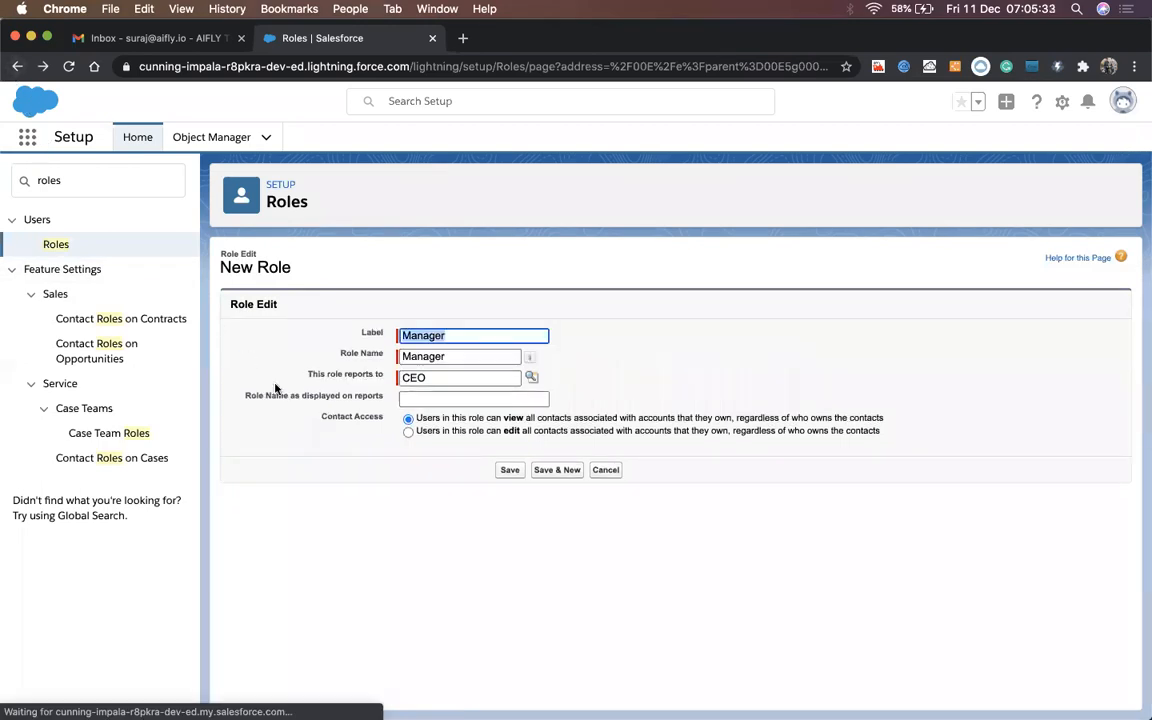
pyautogui.click(18, 70)
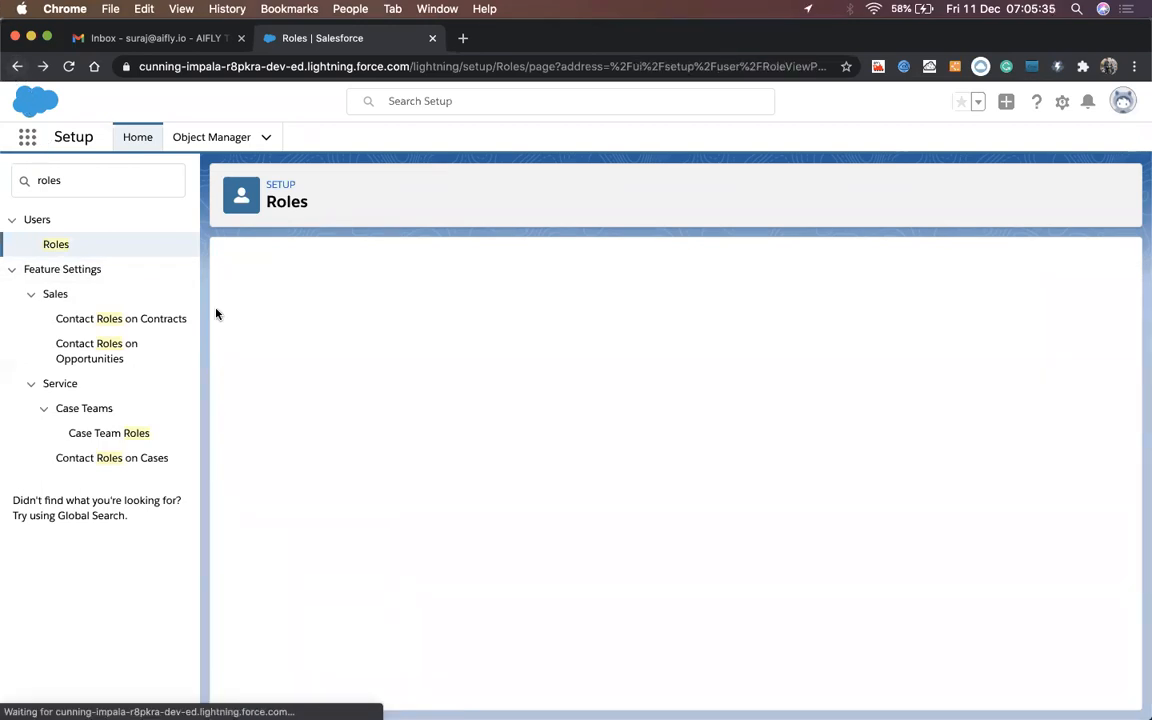
pyautogui.click(247, 379)
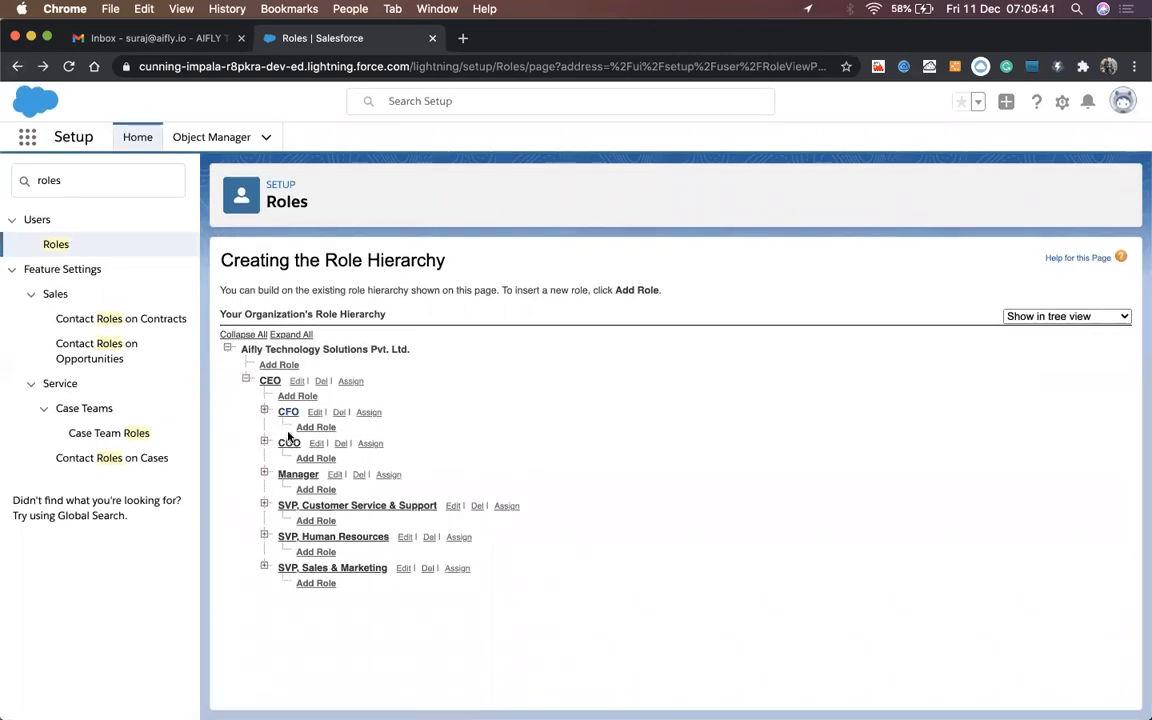
# Add and save a Technical Lead role reporting to Manager.
pyautogui.click(264, 475)
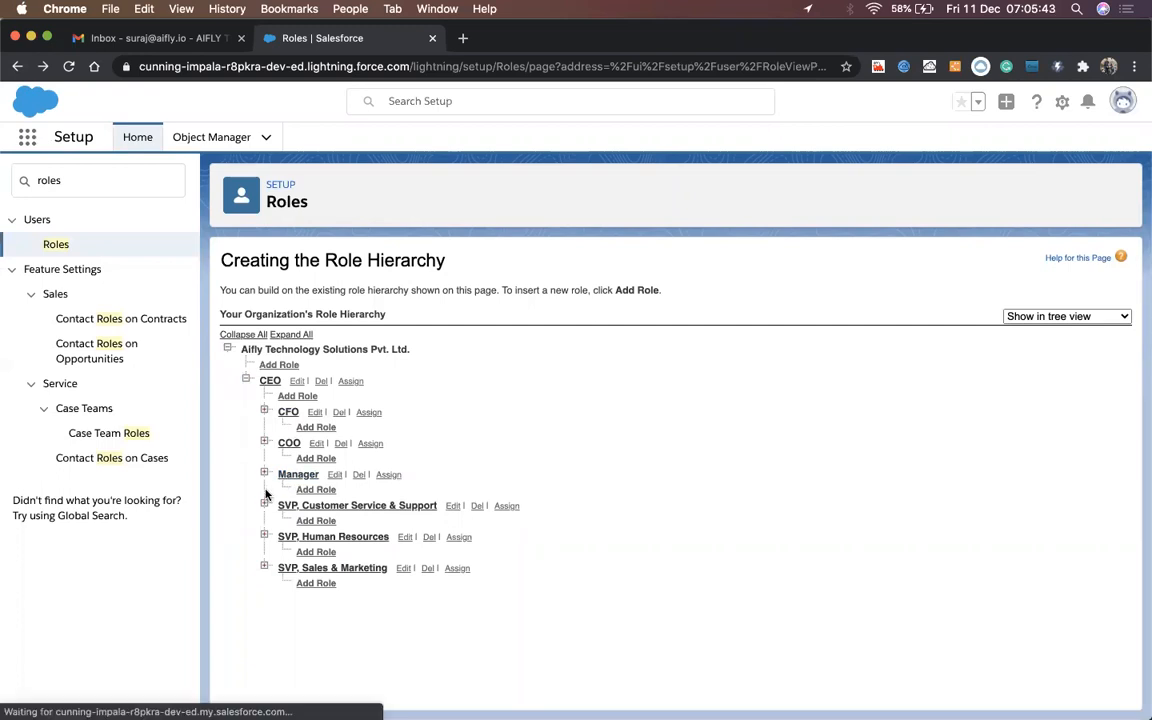
pyautogui.click(316, 490)
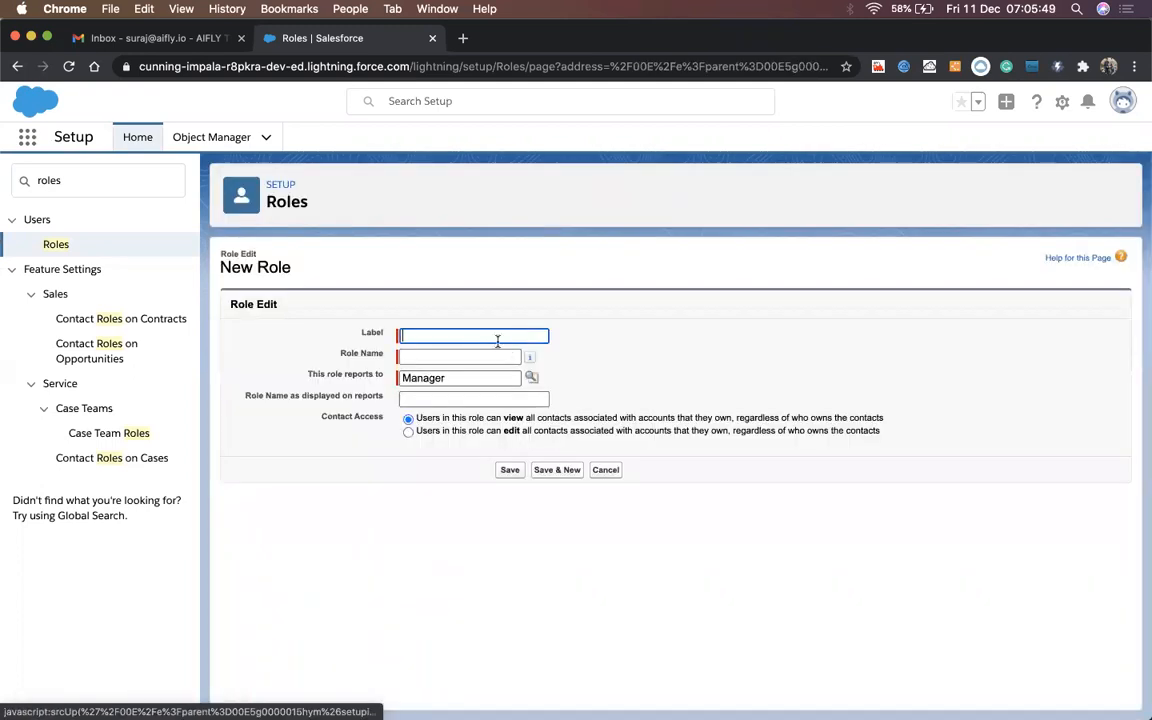
pyautogui.write('Lea')
pyautogui.press('BackSpace')
pyautogui.press('BackSpace')
pyautogui.press('BackSpace')
pyautogui.write('Te')
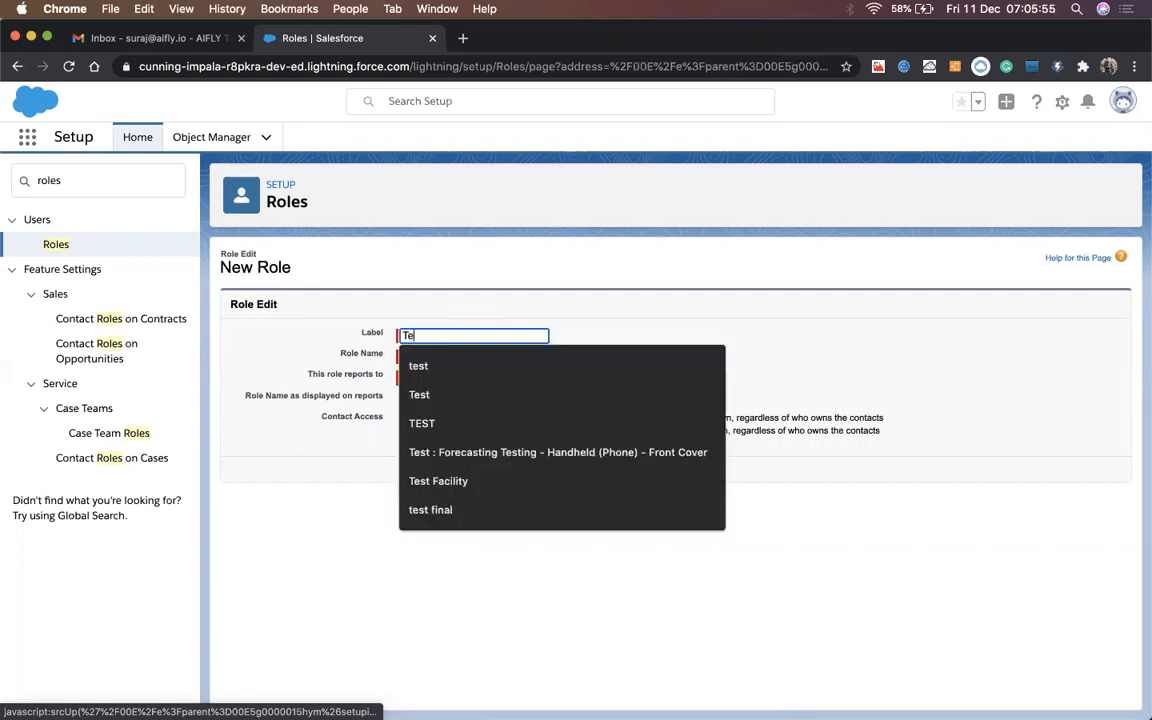
pyautogui.write('chnical Lead')
pyautogui.press('Tab')
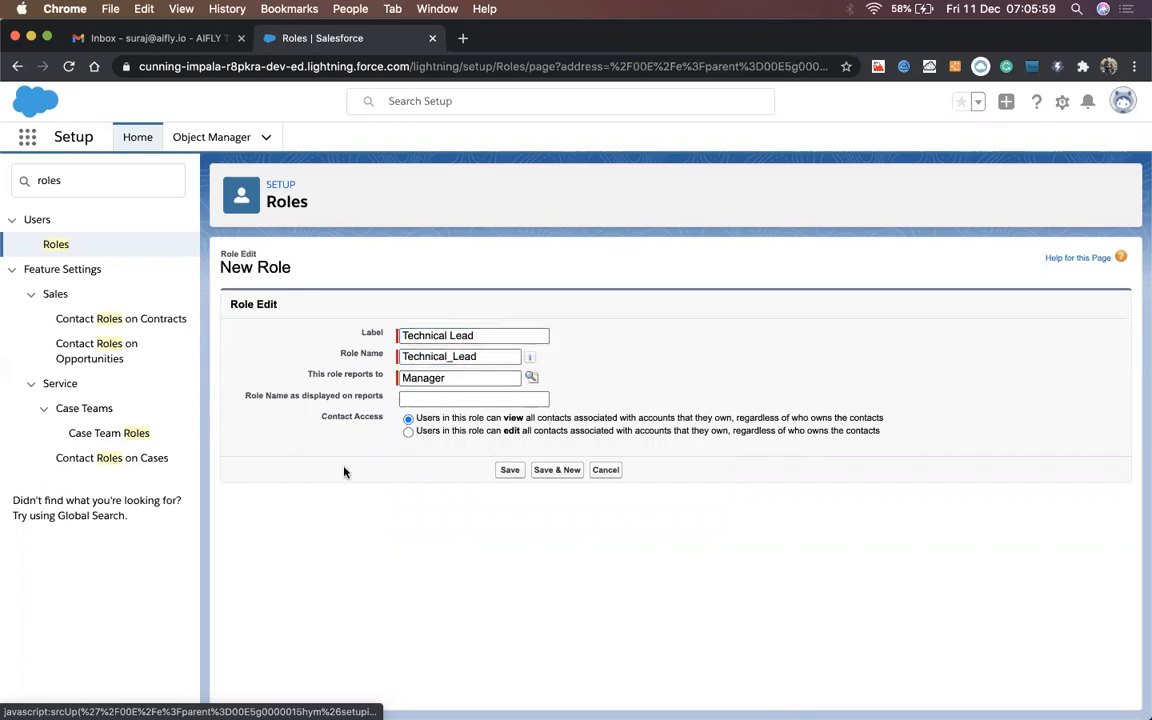
pyautogui.click(507, 472)
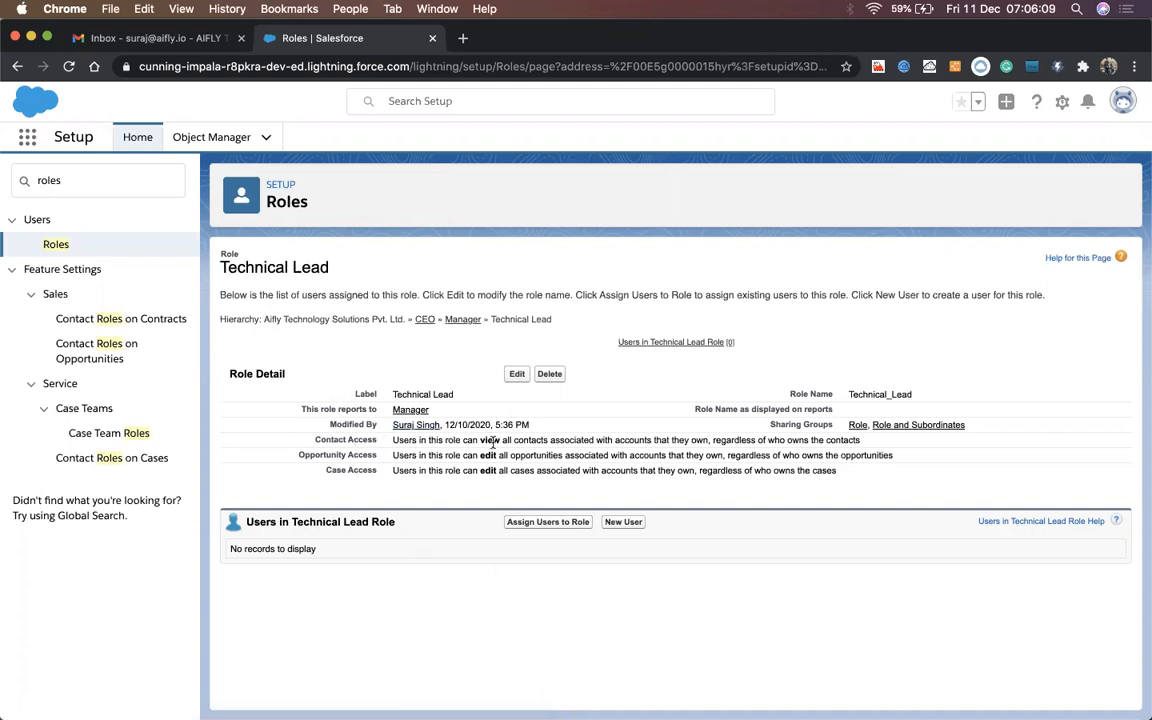
# View the CEO role details, return to Roles, and tick 'Don't show this page again'.
pyautogui.moveTo(660, 344)
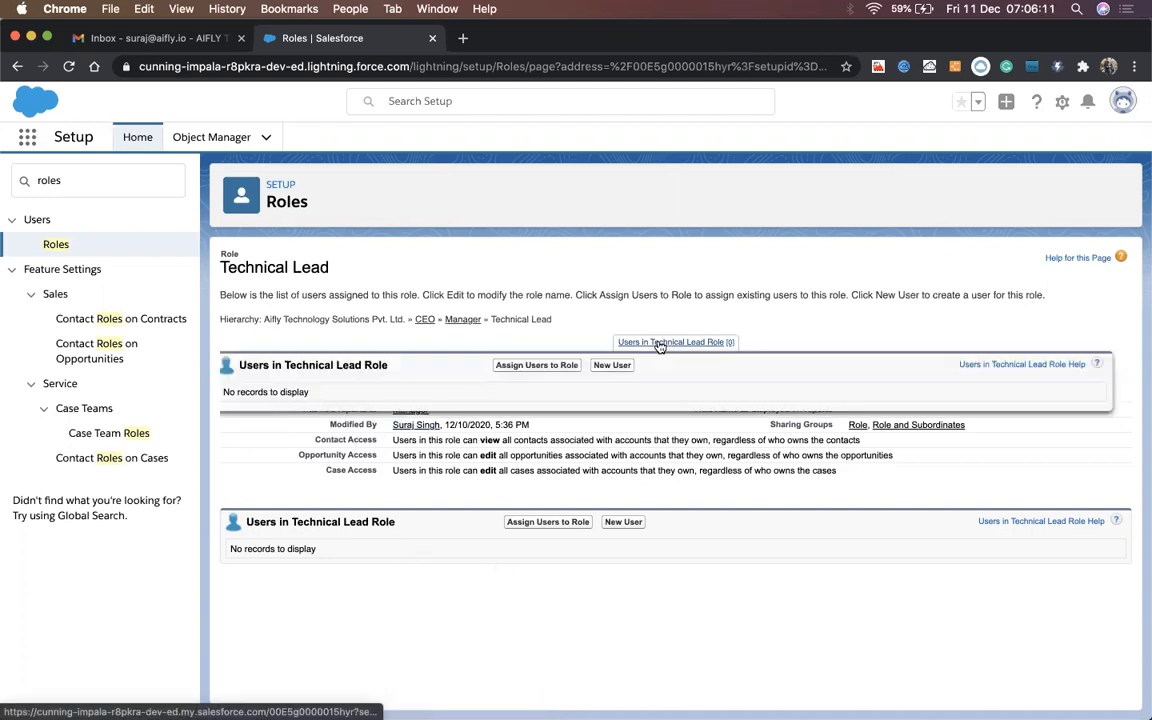
pyautogui.click(426, 320)
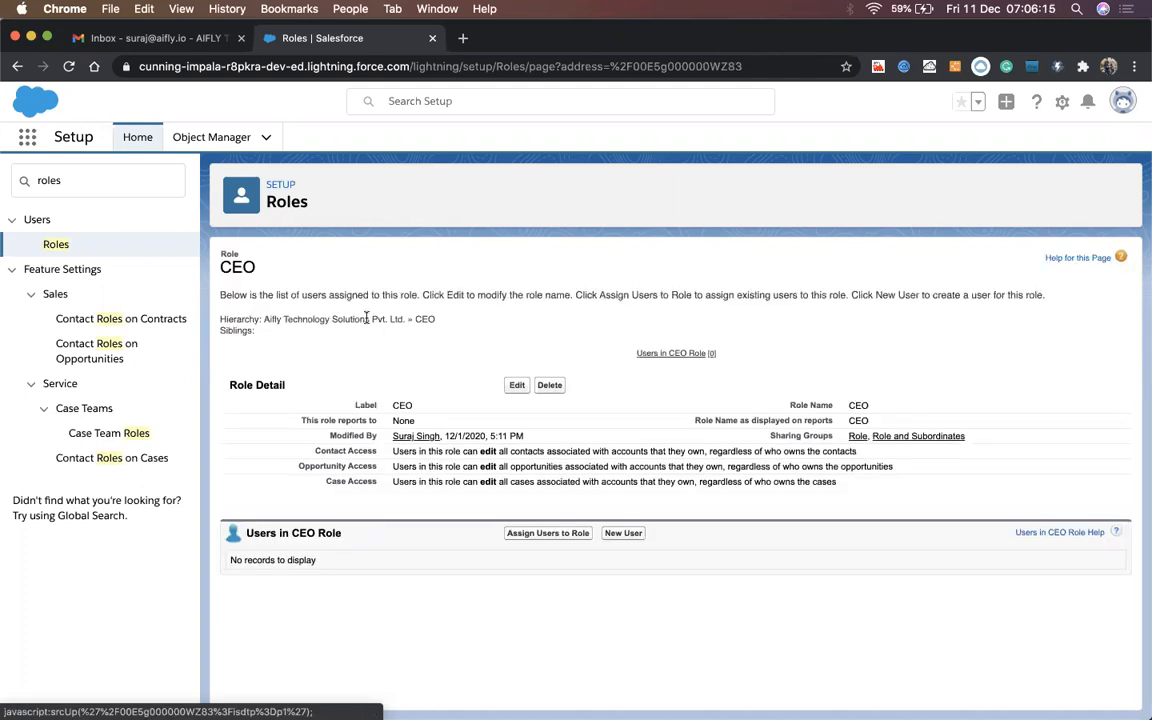
pyautogui.click(56, 246)
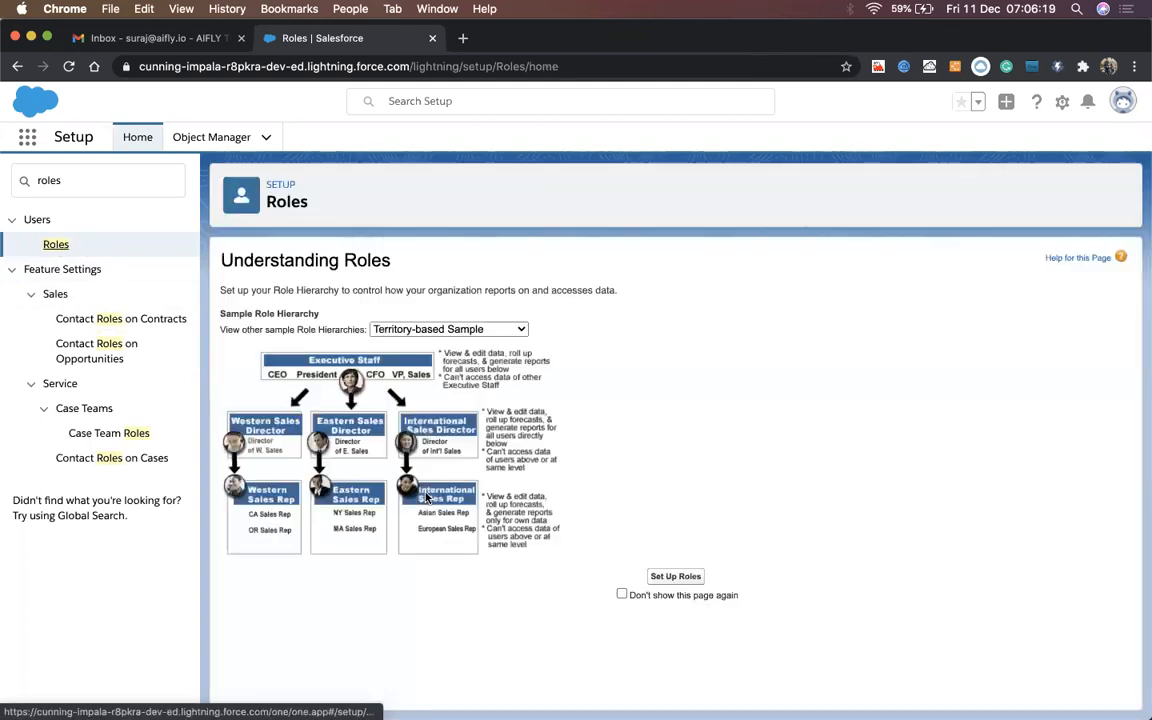
pyautogui.click(622, 594)
# Continue to the role hierarchy tree, then select the Quick Find search text.
pyautogui.click(675, 577)
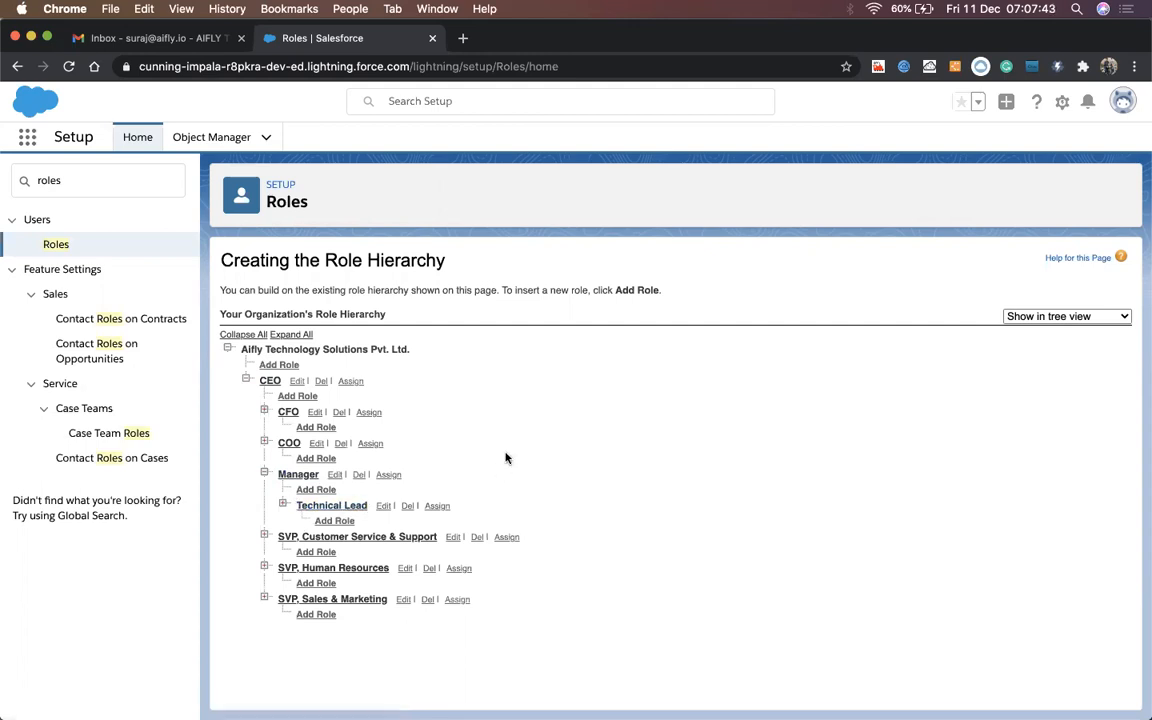
pyautogui.doubleClick(37, 181)
# Open the System Administrator user from Users and set its Role to CEO.
pyautogui.write('user')
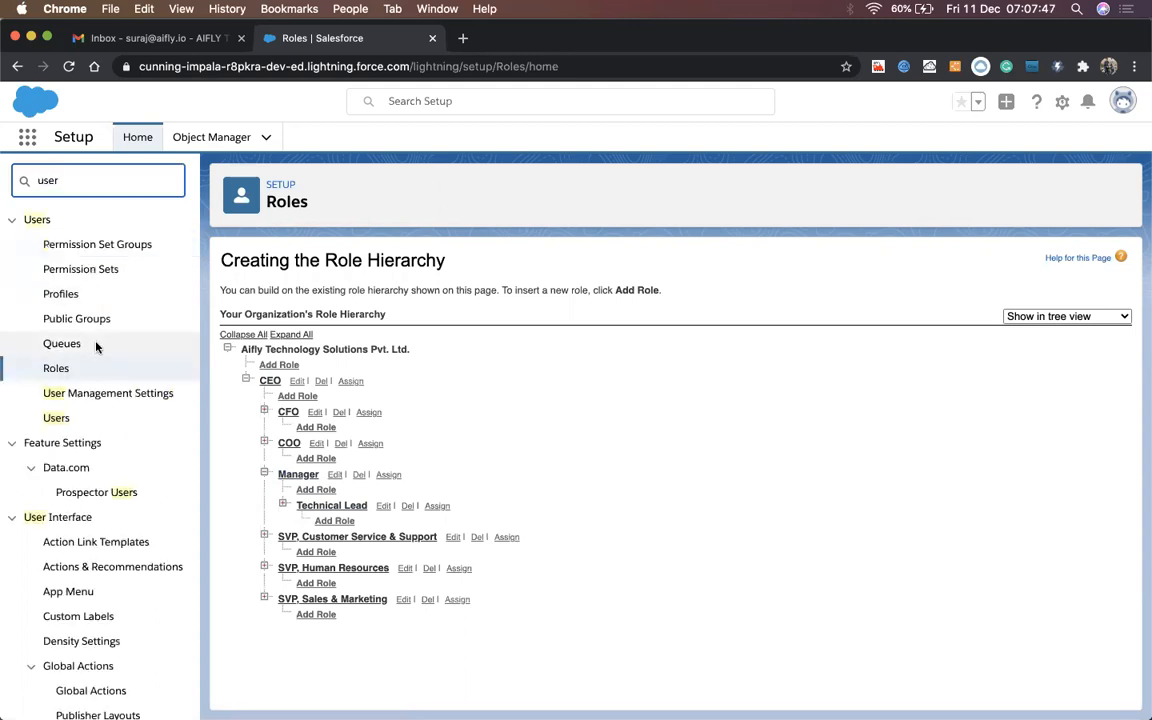
pyautogui.click(56, 418)
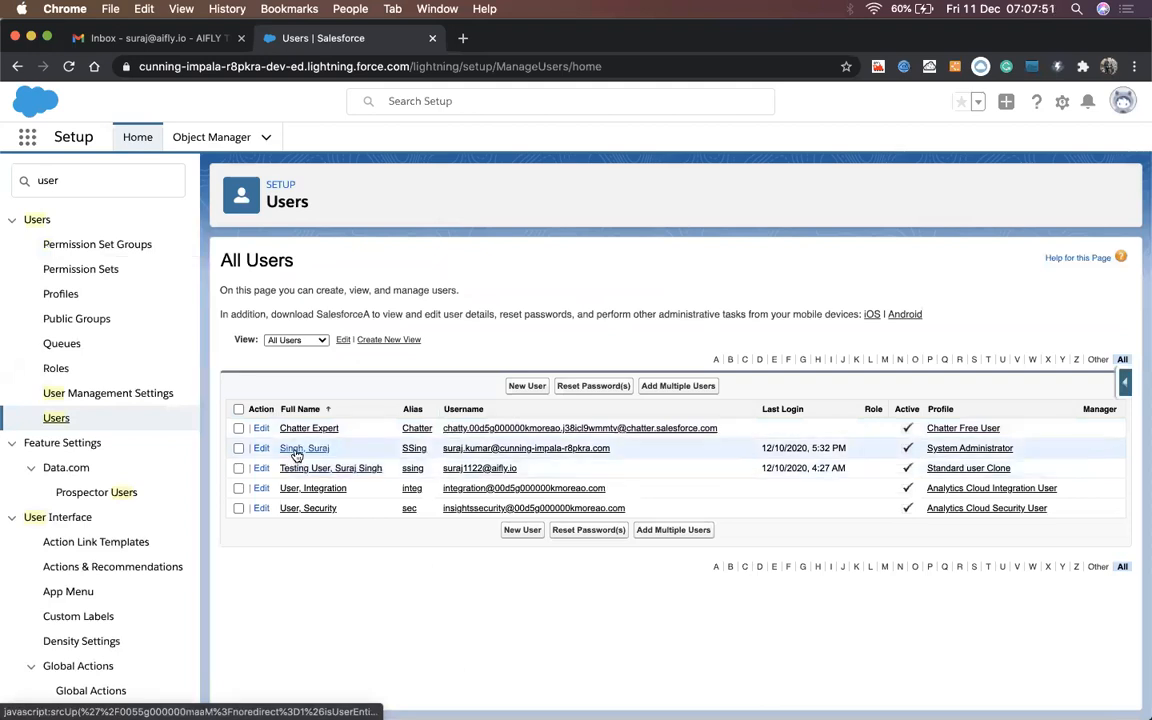
pyautogui.click(295, 451)
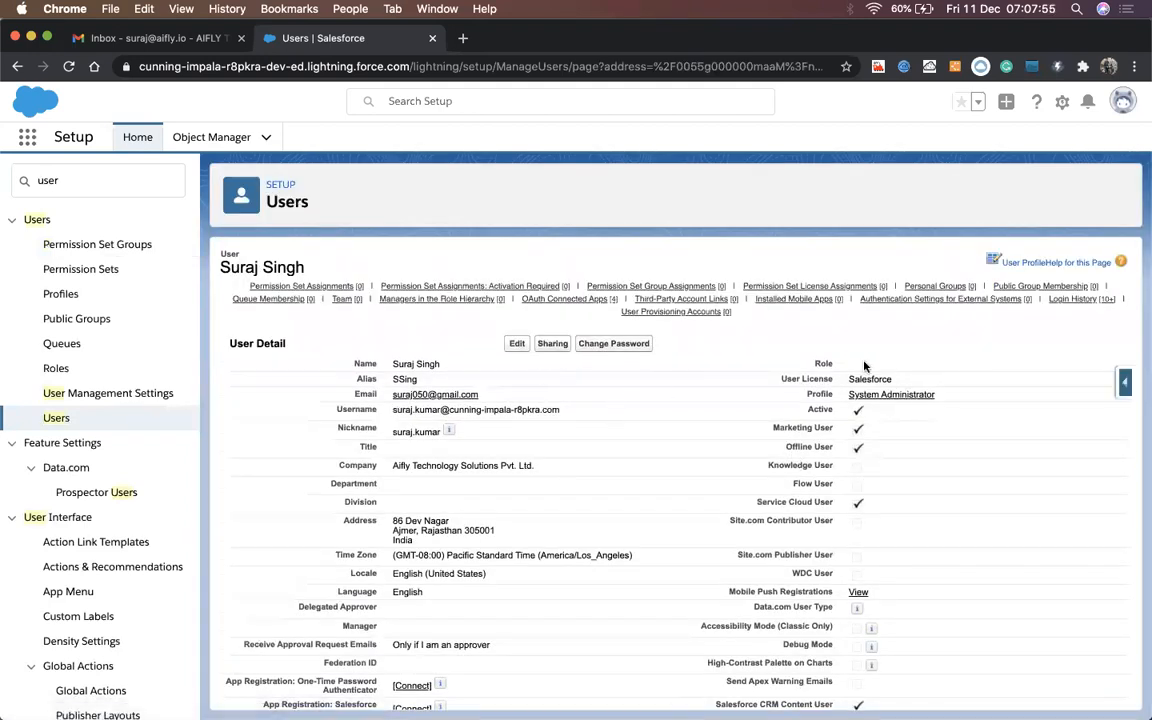
pyautogui.click(512, 344)
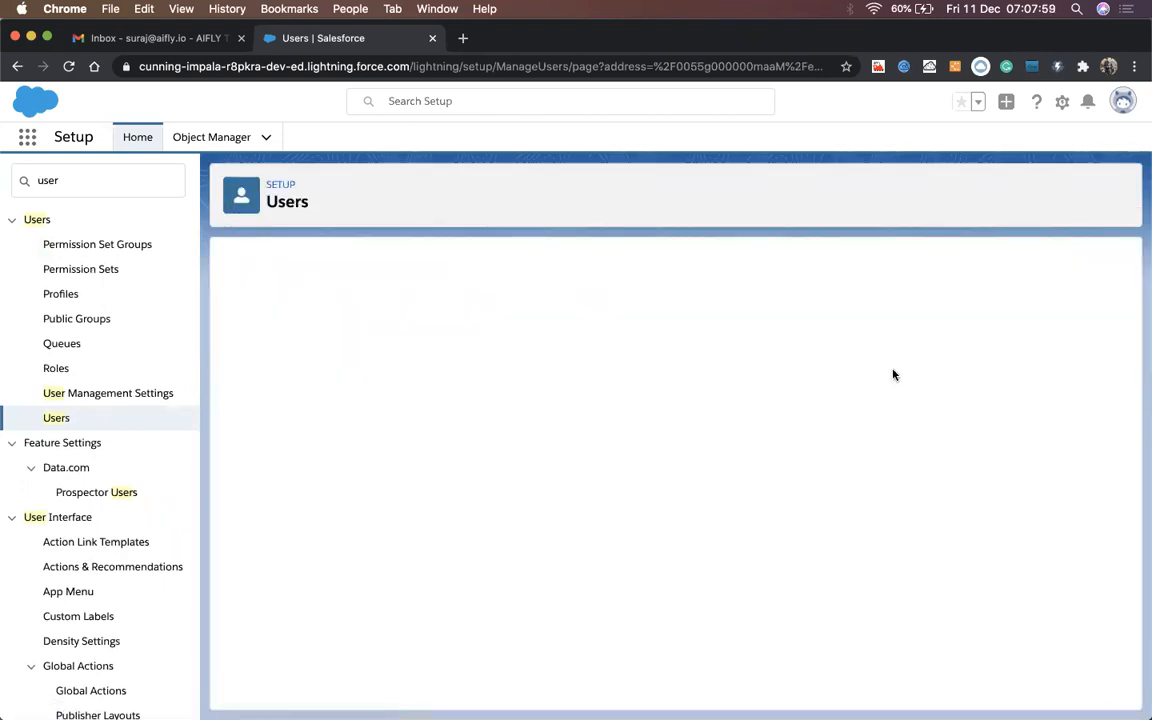
pyautogui.click(862, 352)
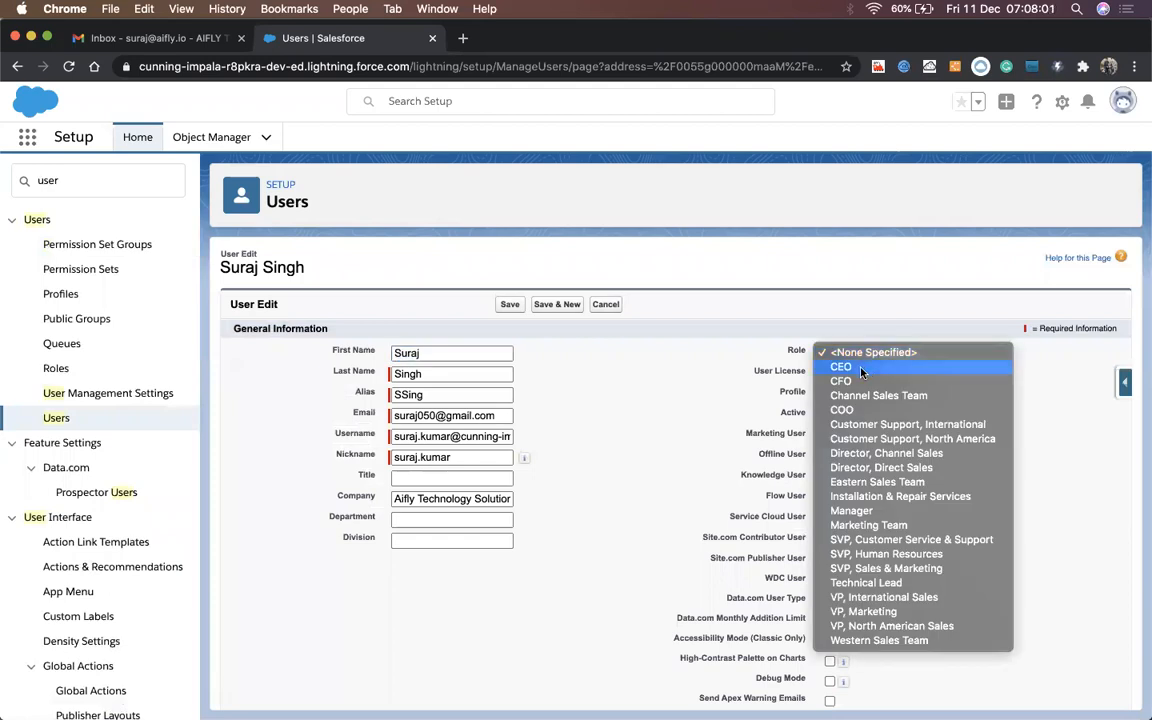
pyautogui.click(861, 368)
pyautogui.click(509, 304)
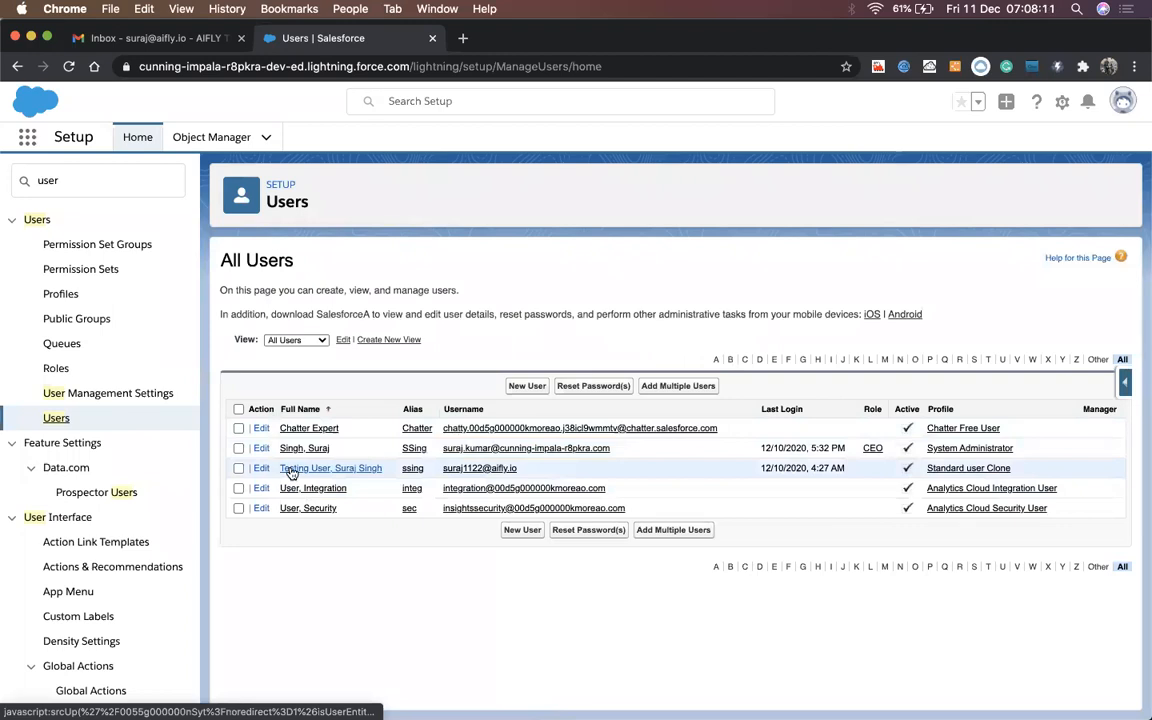
# Set the testing user's Role to Manager and return to the All Users list.
pyautogui.click(291, 470)
pyautogui.click(517, 343)
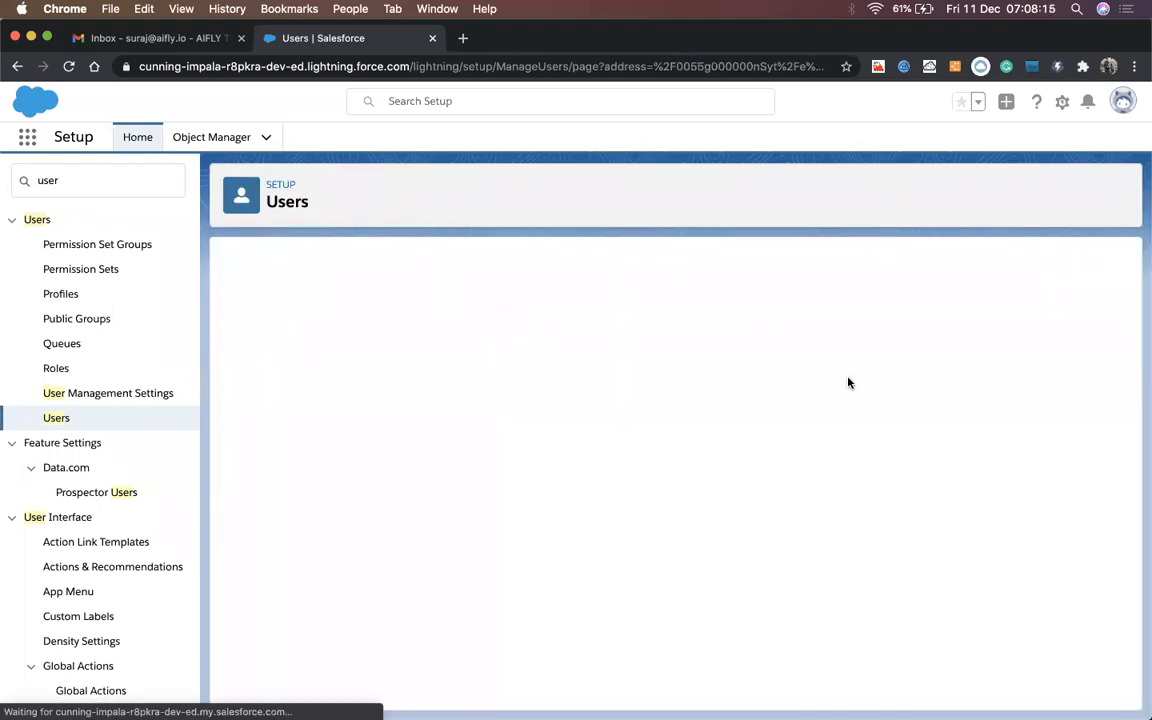
pyautogui.click(866, 351)
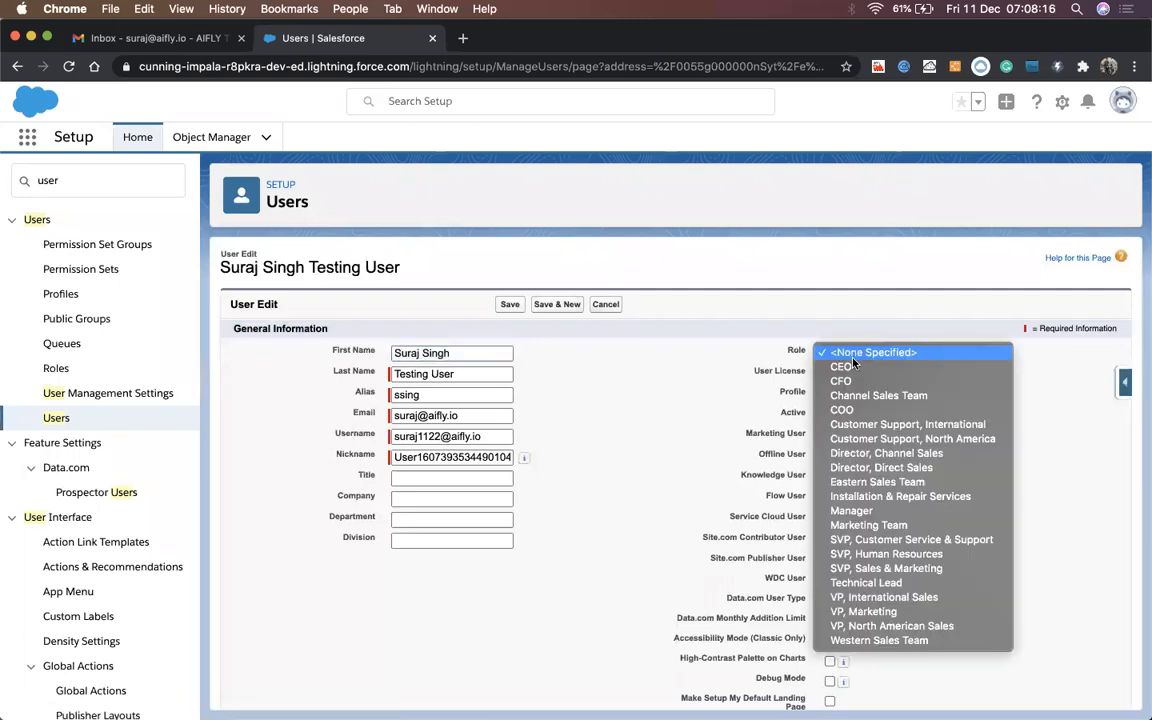
pyautogui.click(859, 512)
pyautogui.click(509, 304)
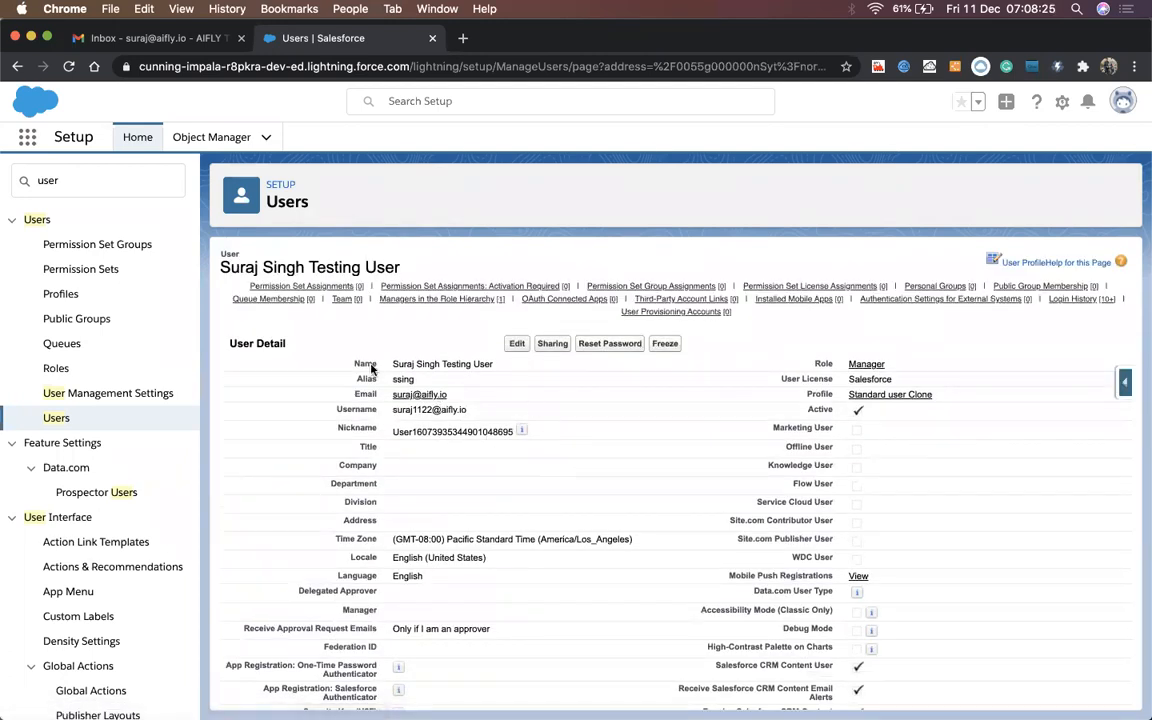
pyautogui.click(56, 418)
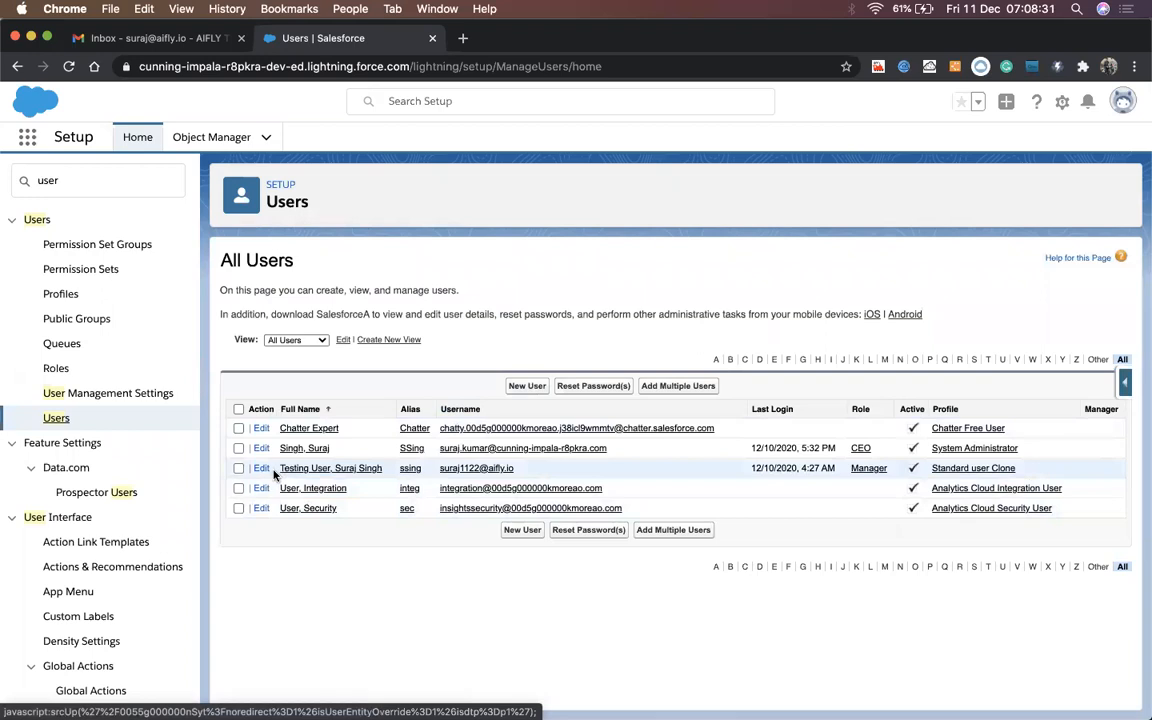
# Untick Active for the testing user, confirm the warning, save, and return to Users.
pyautogui.click(290, 470)
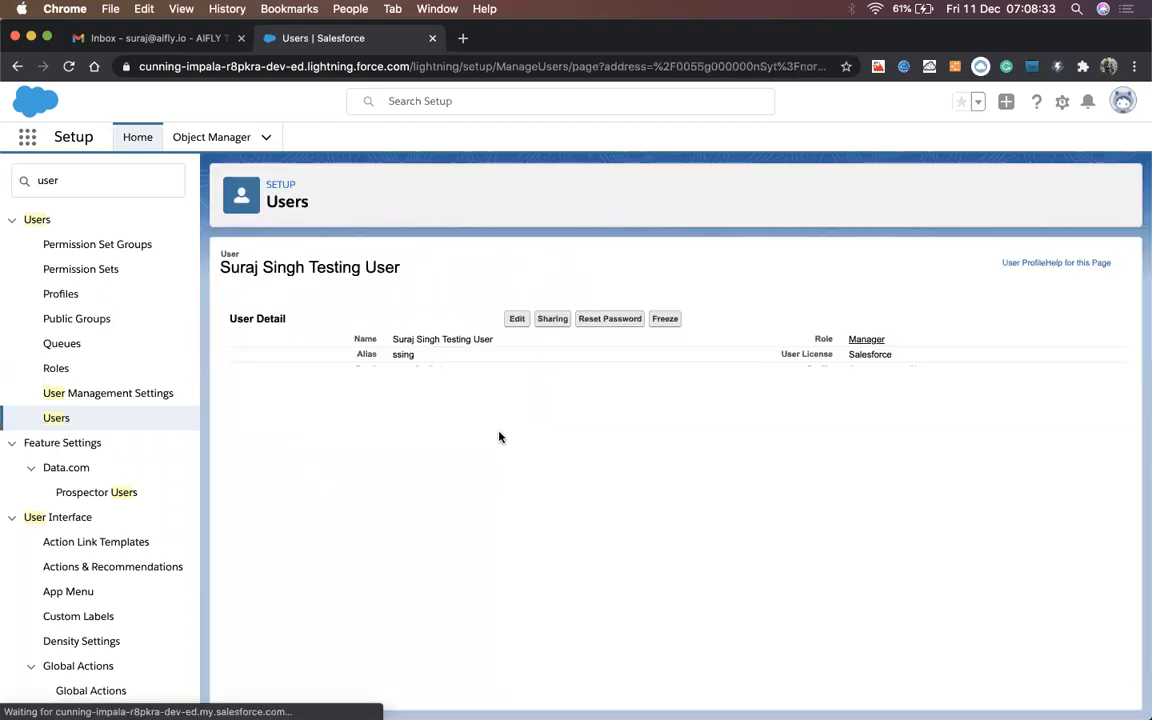
pyautogui.click(517, 339)
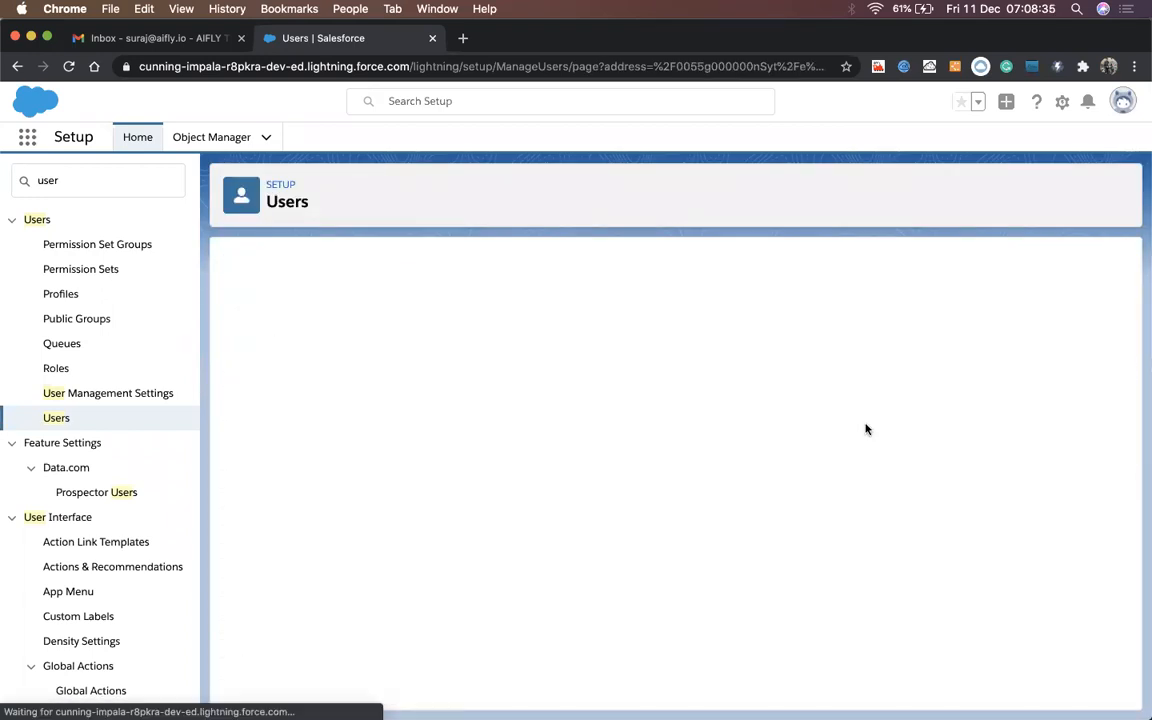
pyautogui.click(829, 414)
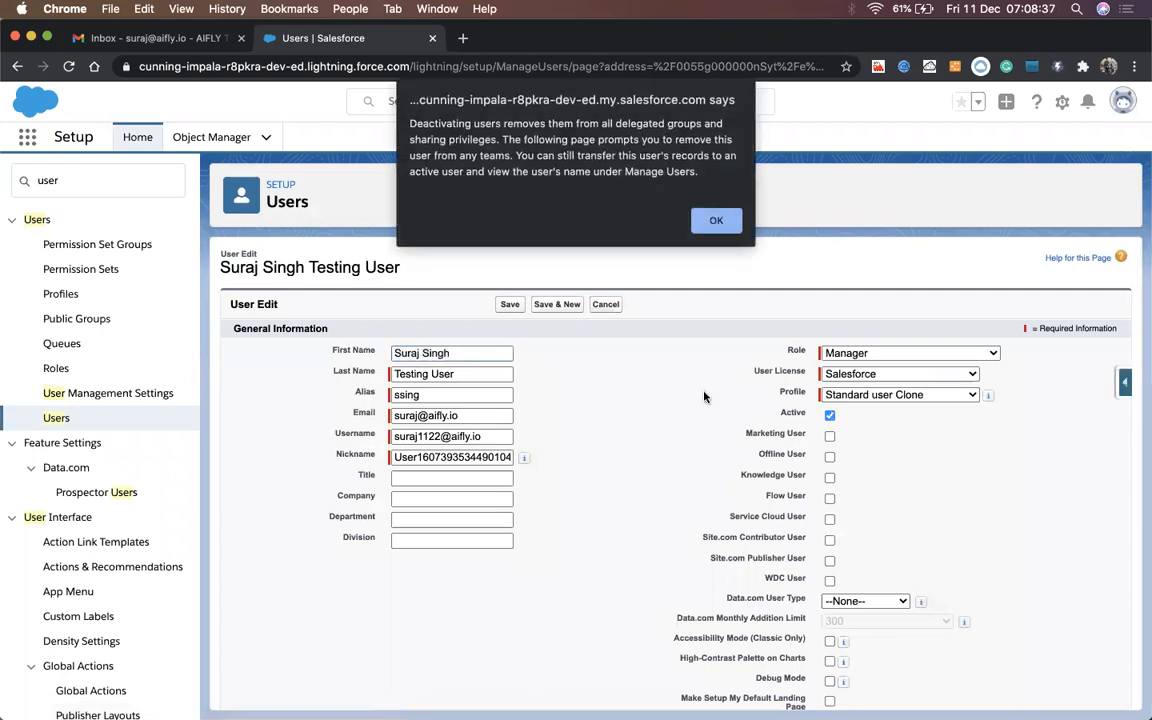
pyautogui.click(710, 229)
pyautogui.click(507, 304)
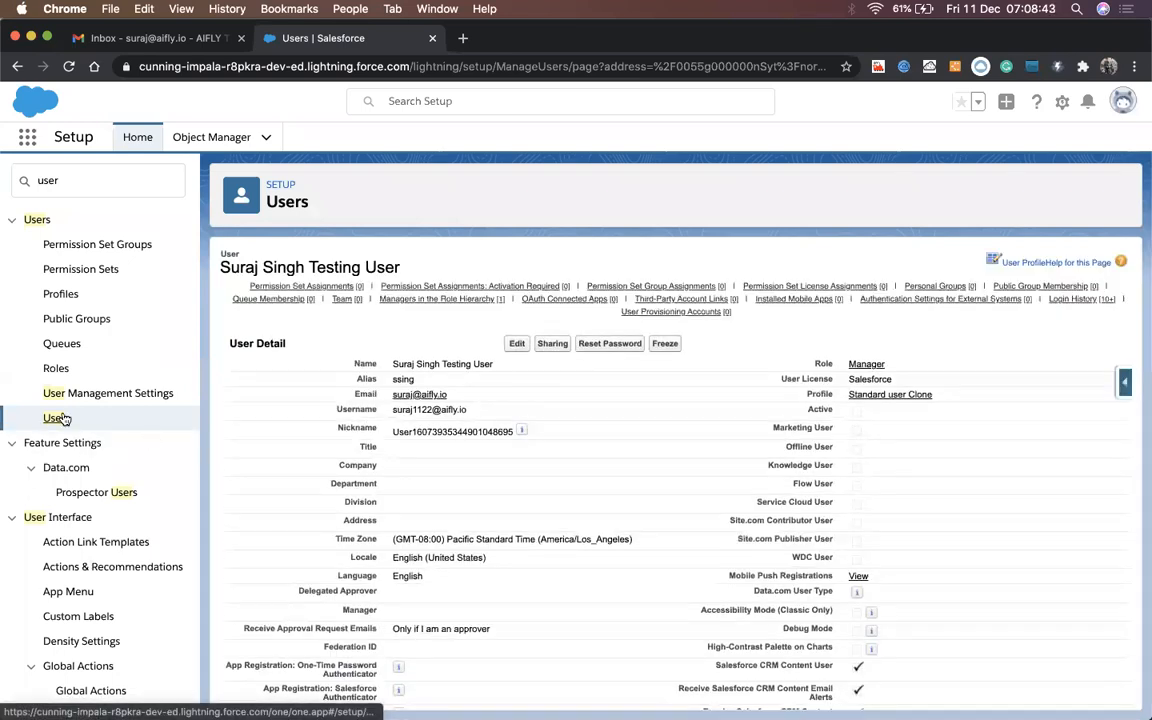
pyautogui.click(60, 418)
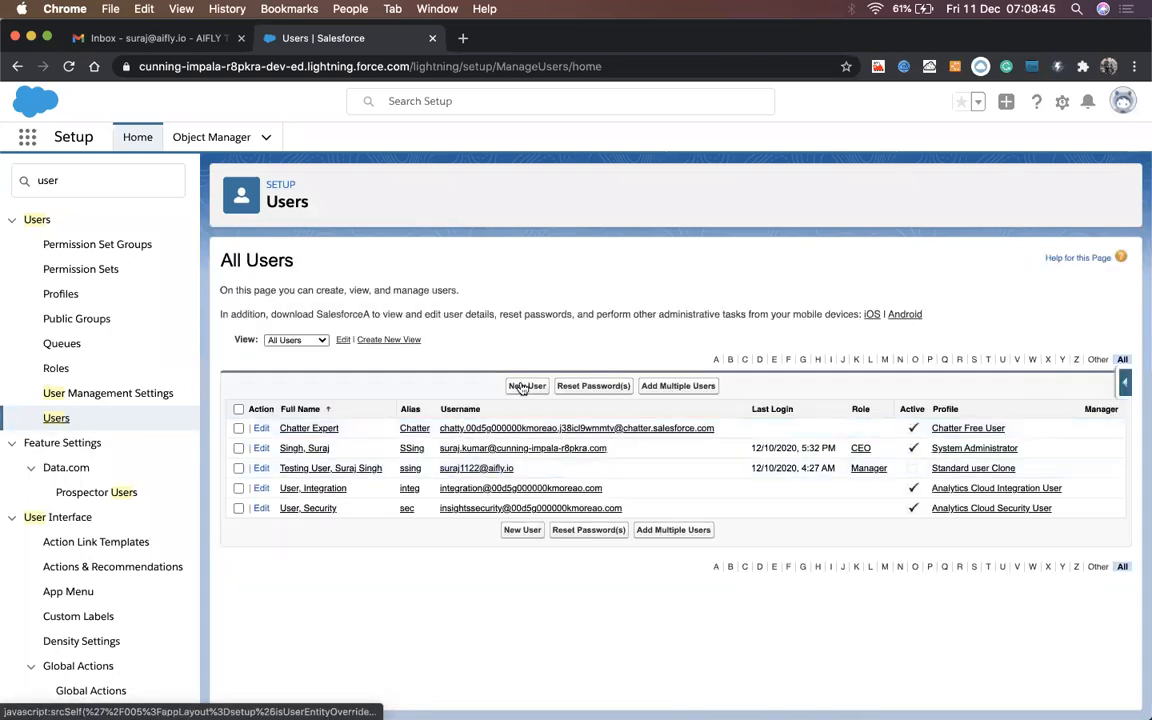
# Start a new user with first name 'Techinal' and last name 'Lead User', letting the alias auto-fill.
pyautogui.click(526, 385)
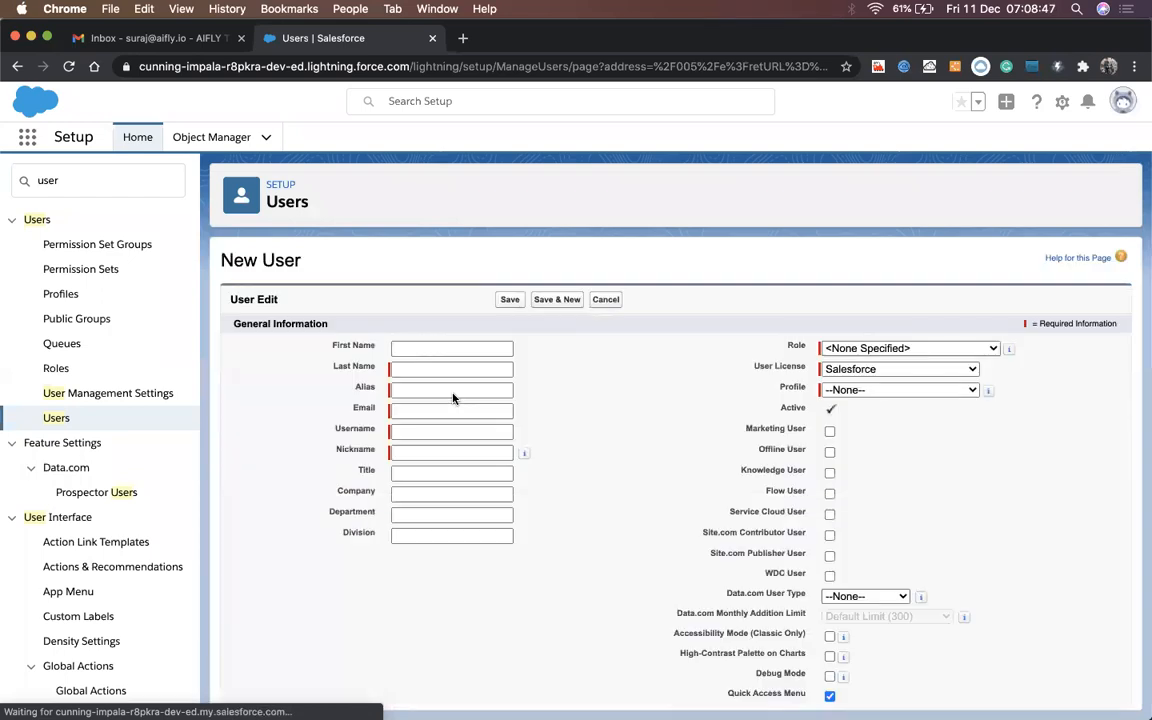
pyautogui.write('Sales')
pyautogui.press('BackSpace')
pyautogui.press('BackSpace')
pyautogui.press('BackSpace')
pyautogui.press('BackSpace')
pyautogui.write('Techinal')
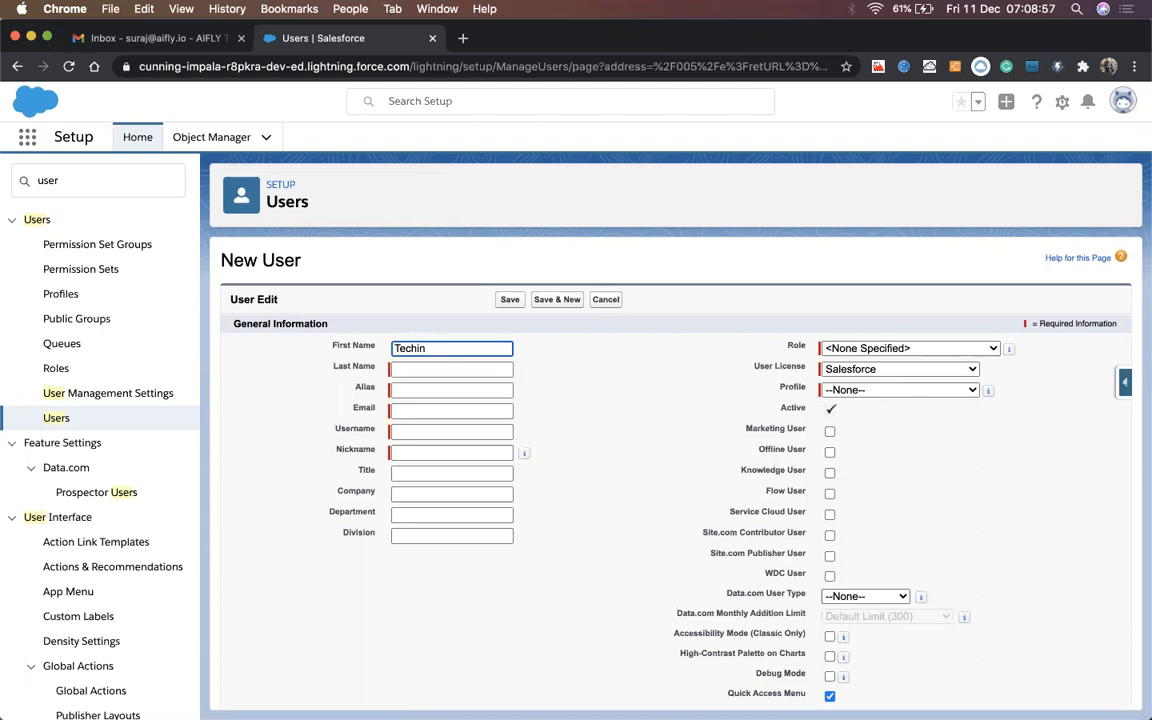
pyautogui.press('Tab')
pyautogui.write('Lead ')
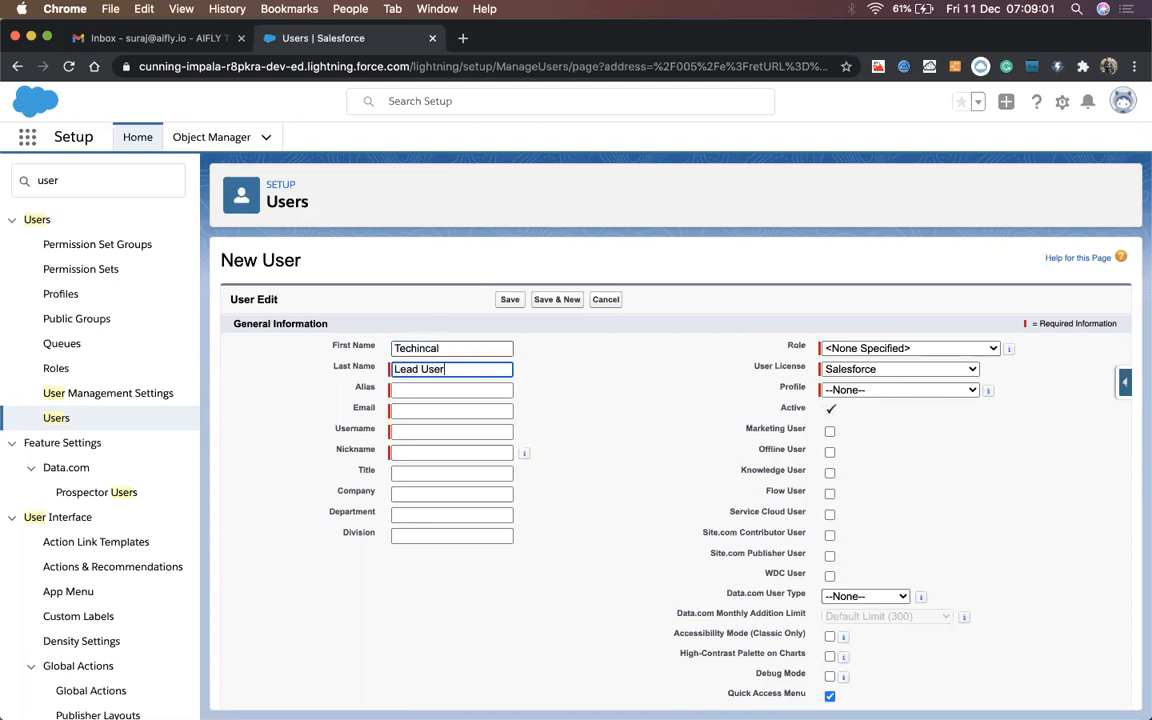
pyautogui.write('User')
pyautogui.press('Tab')
# Enter the new user's email address and the matching username.
pyautogui.click(429, 412)
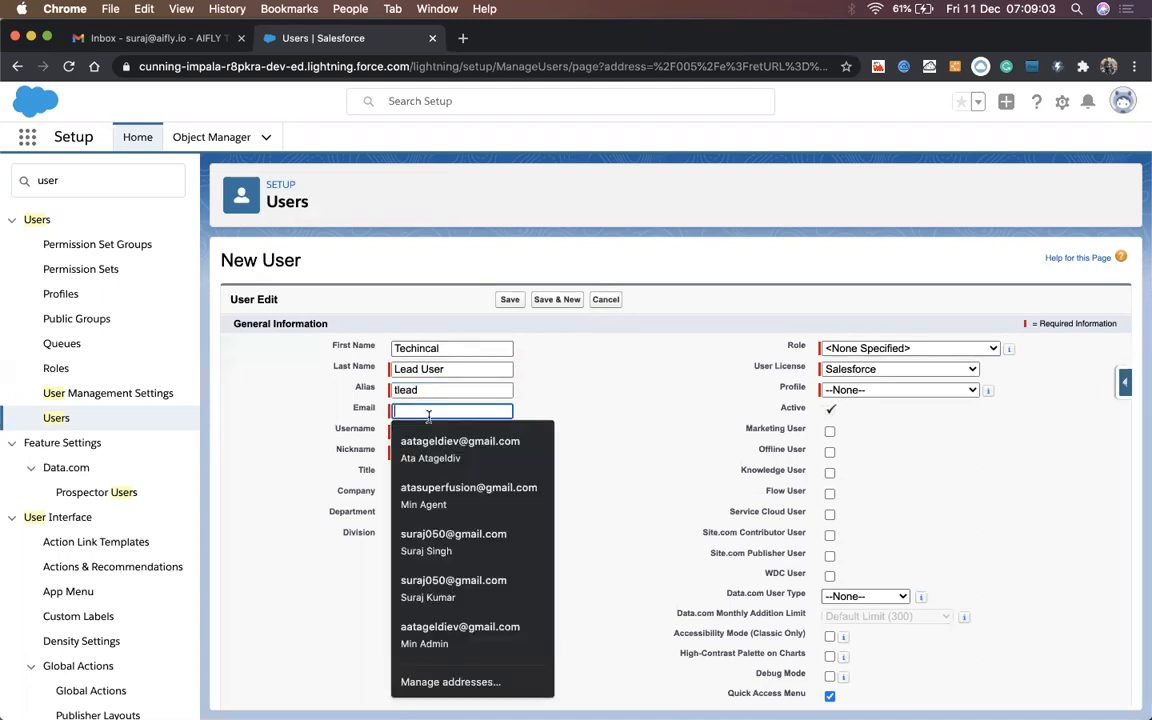
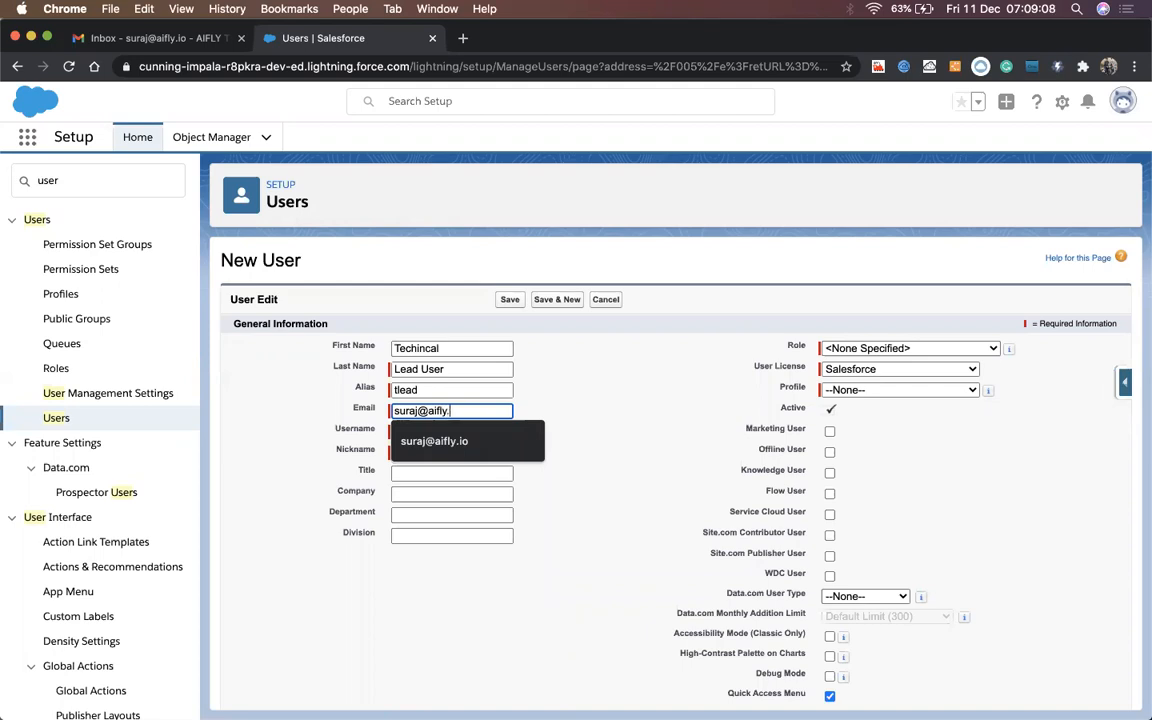
pyautogui.press('Tab')
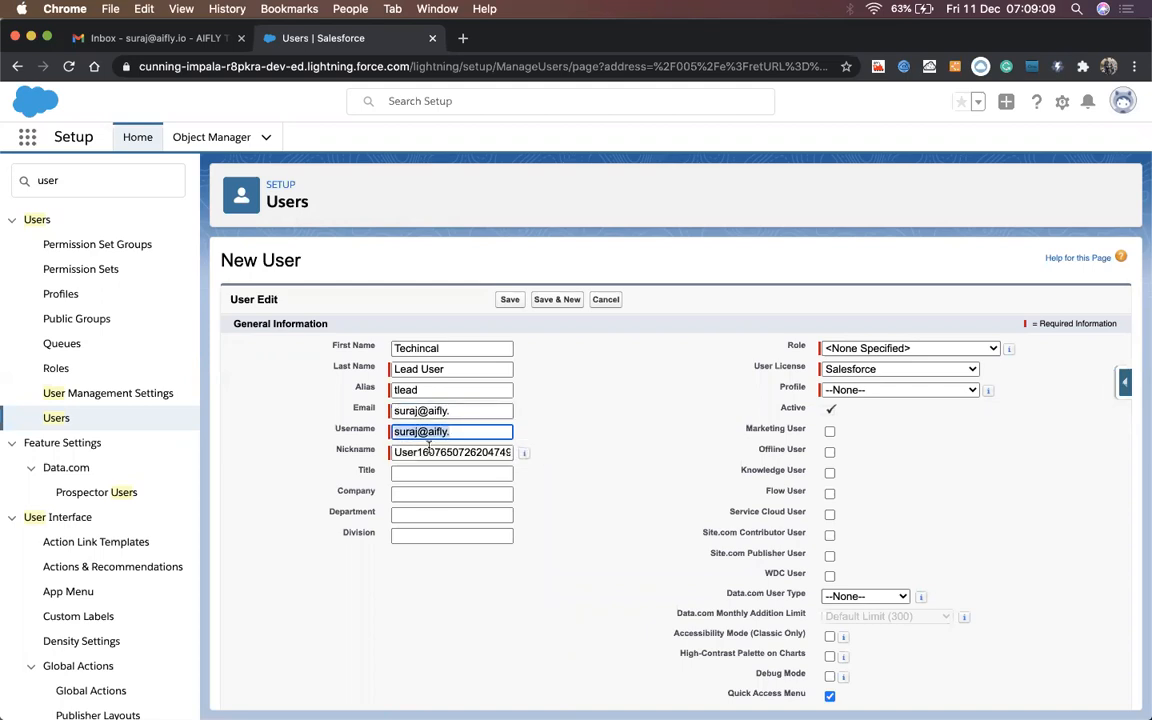
pyautogui.click(465, 412)
pyautogui.write('io')
pyautogui.press('Tab')
pyautogui.click(478, 432)
pyautogui.write('o')
pyautogui.press('Tab')
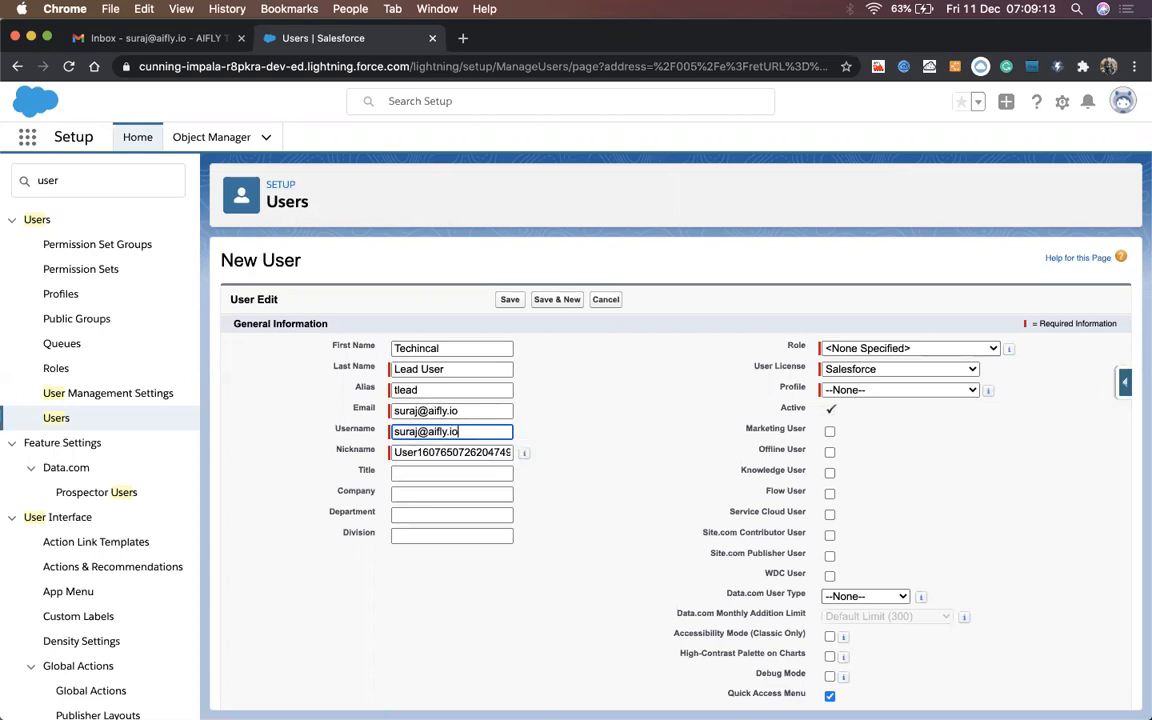
pyautogui.press('Tab')
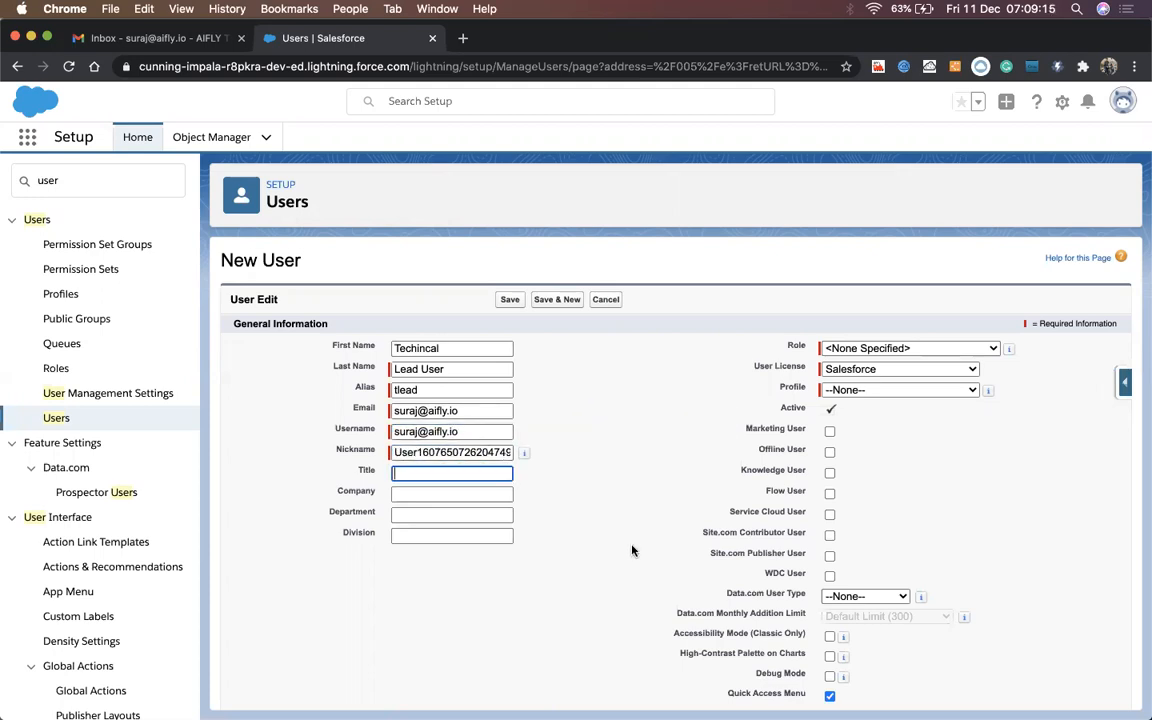
pyautogui.scroll(-2, 632, 548)
# Assign the Technical Lead role and the Standard user Clone profile.
pyautogui.click(846, 296)
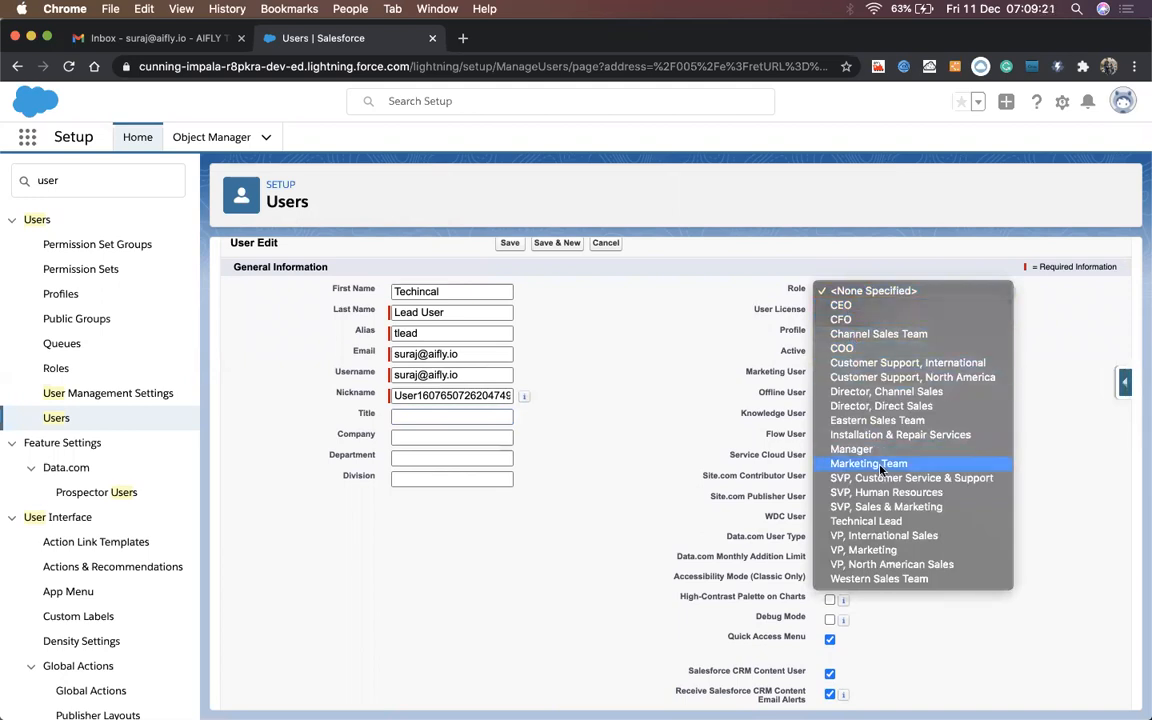
pyautogui.click(883, 522)
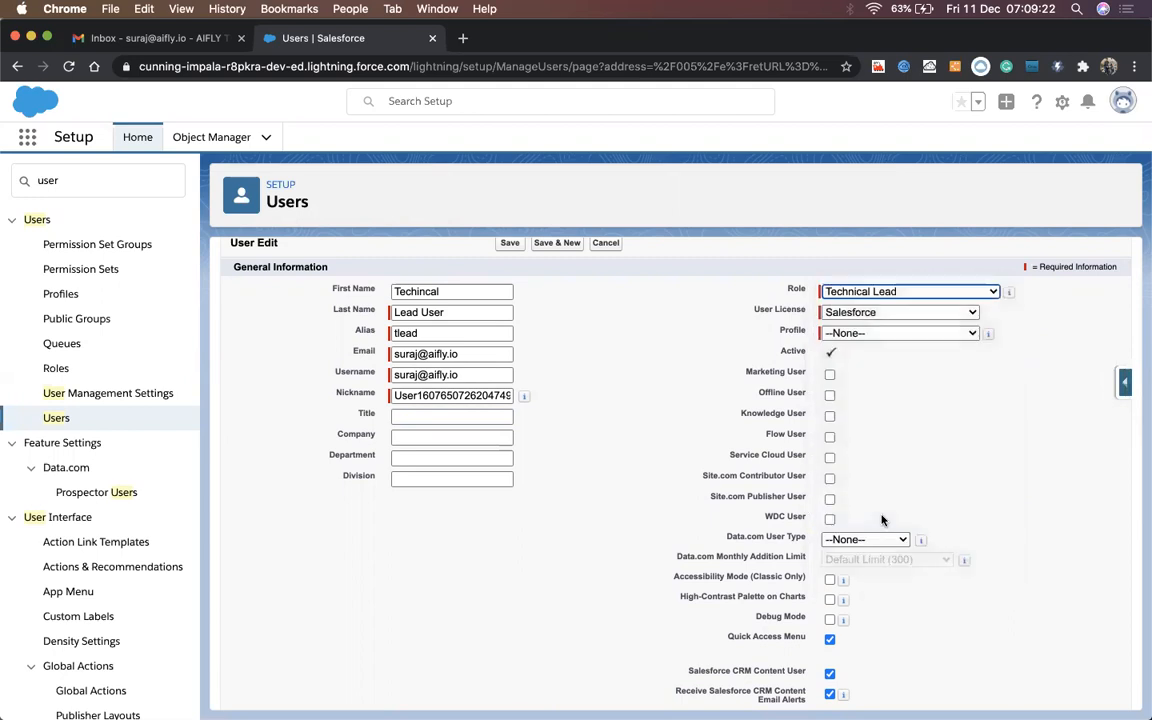
pyautogui.click(830, 333)
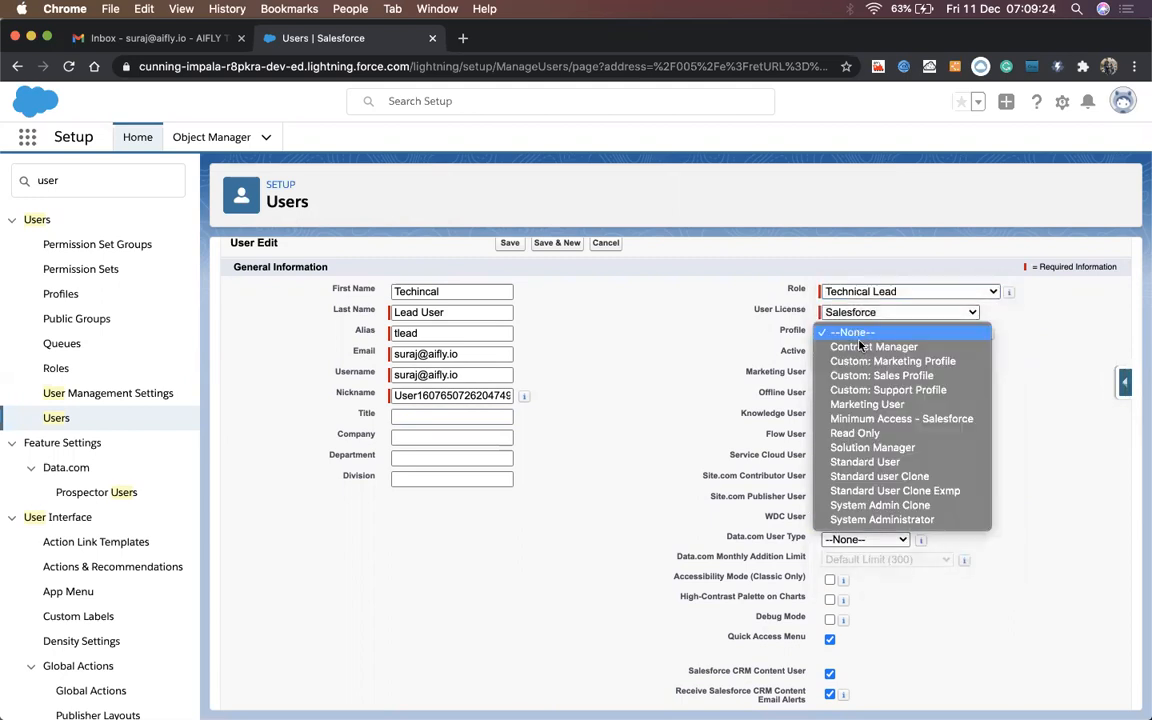
pyautogui.click(860, 477)
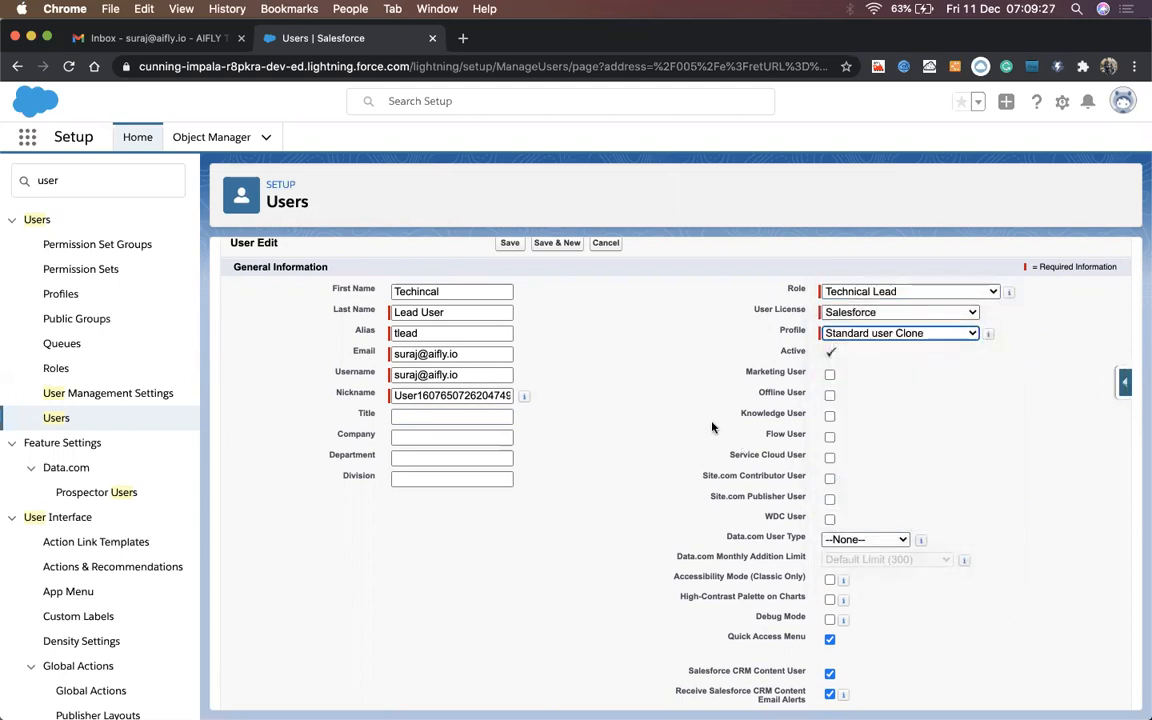
# Save the user, appending 1133 to the duplicate username to make it unique.
pyautogui.scroll(-10, 599, 530)
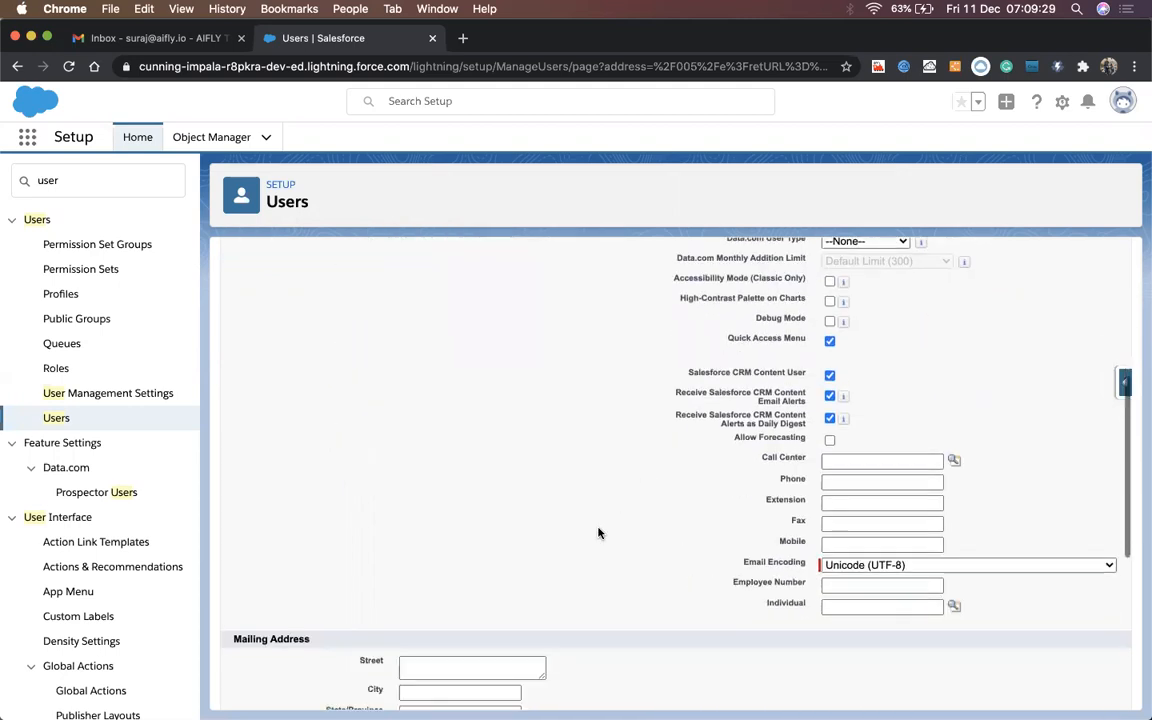
pyautogui.scroll(-3, 595, 562)
pyautogui.click(513, 689)
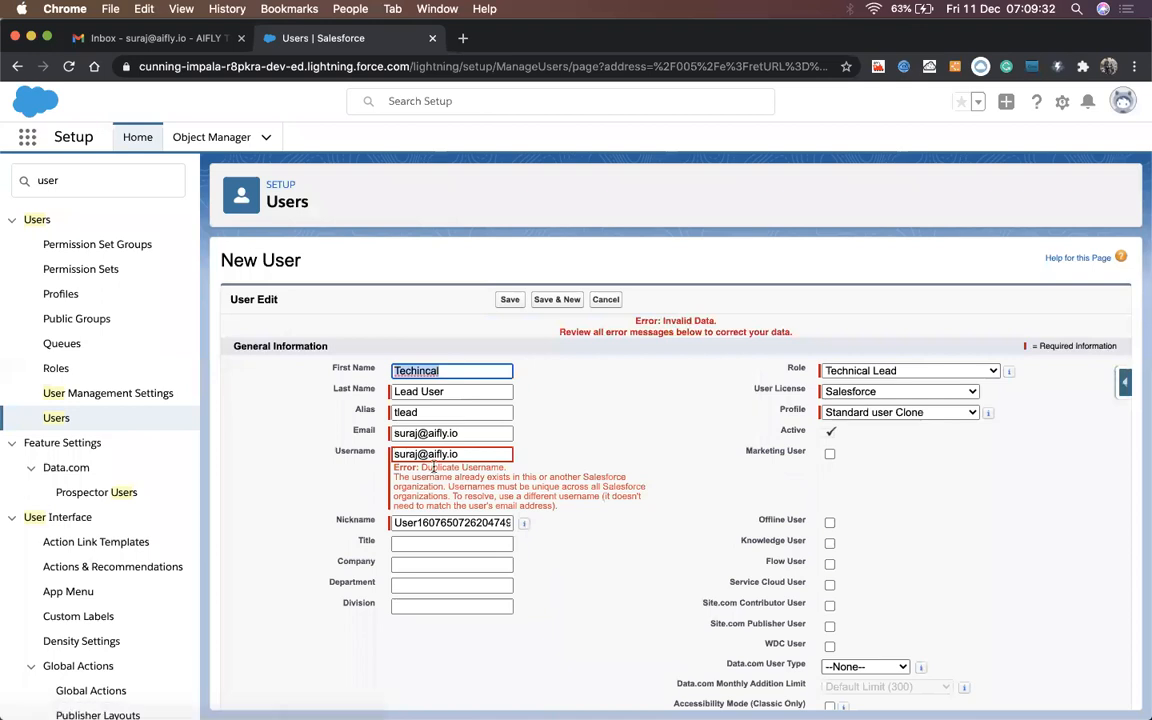
pyautogui.click(472, 454)
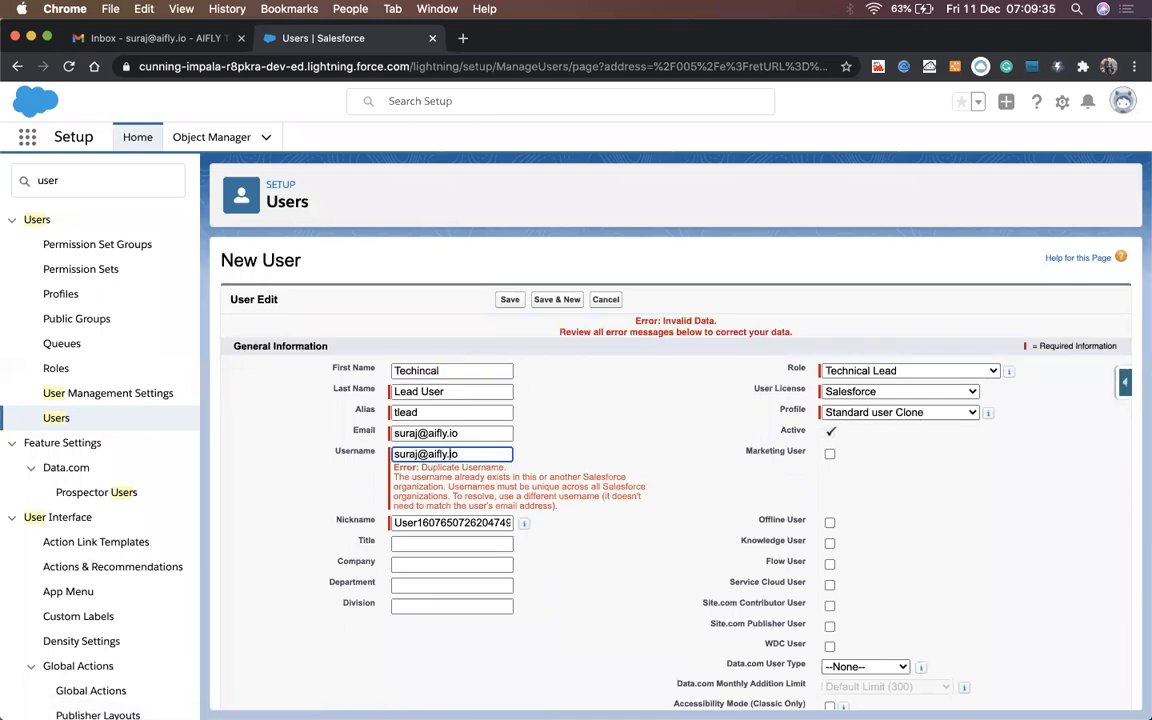
pyautogui.write('1133')
pyautogui.click(509, 302)
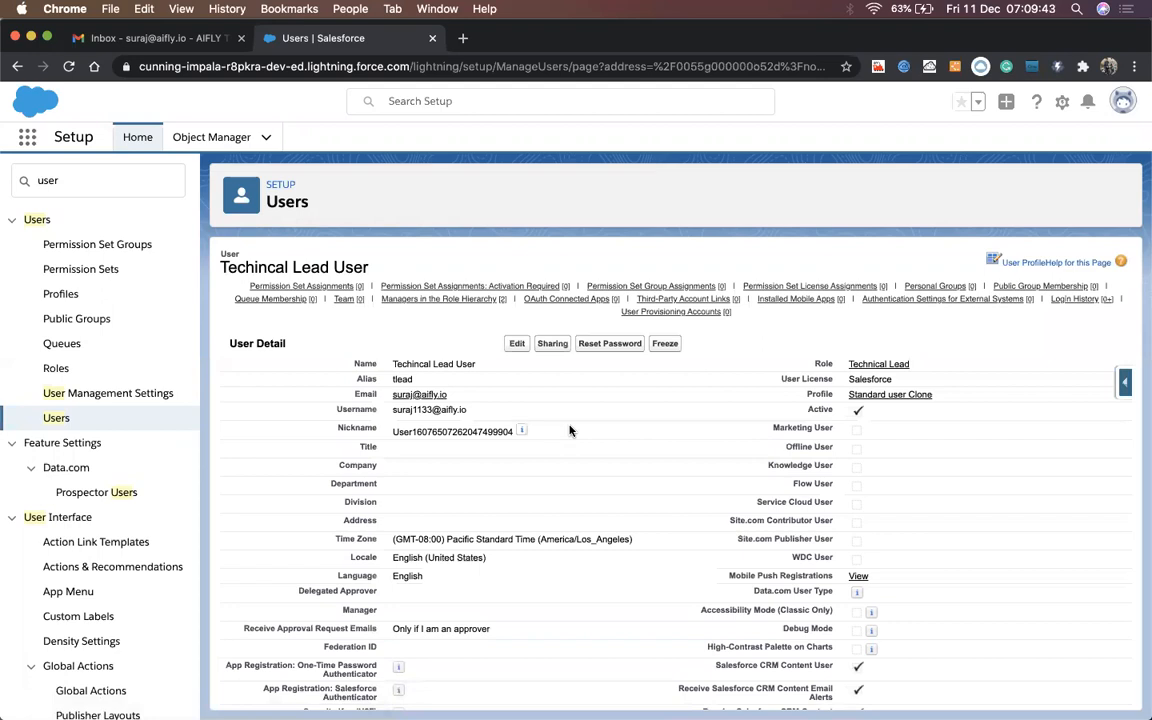
# Review the saved user's detail page, checking the full name and Standard user Clone profile.
pyautogui.scroll(-4, 599, 556)
pyautogui.scroll(3, 620, 562)
pyautogui.scroll(-10, 622, 566)
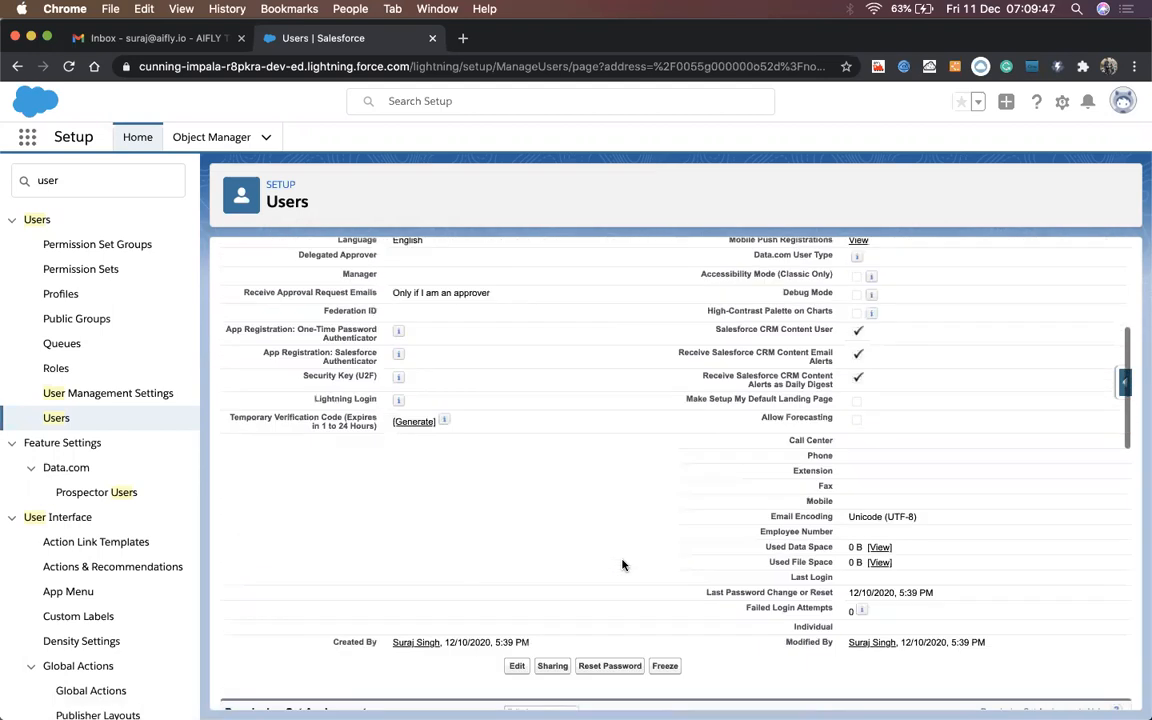
pyautogui.scroll(2, 622, 566)
pyautogui.scroll(10, 622, 566)
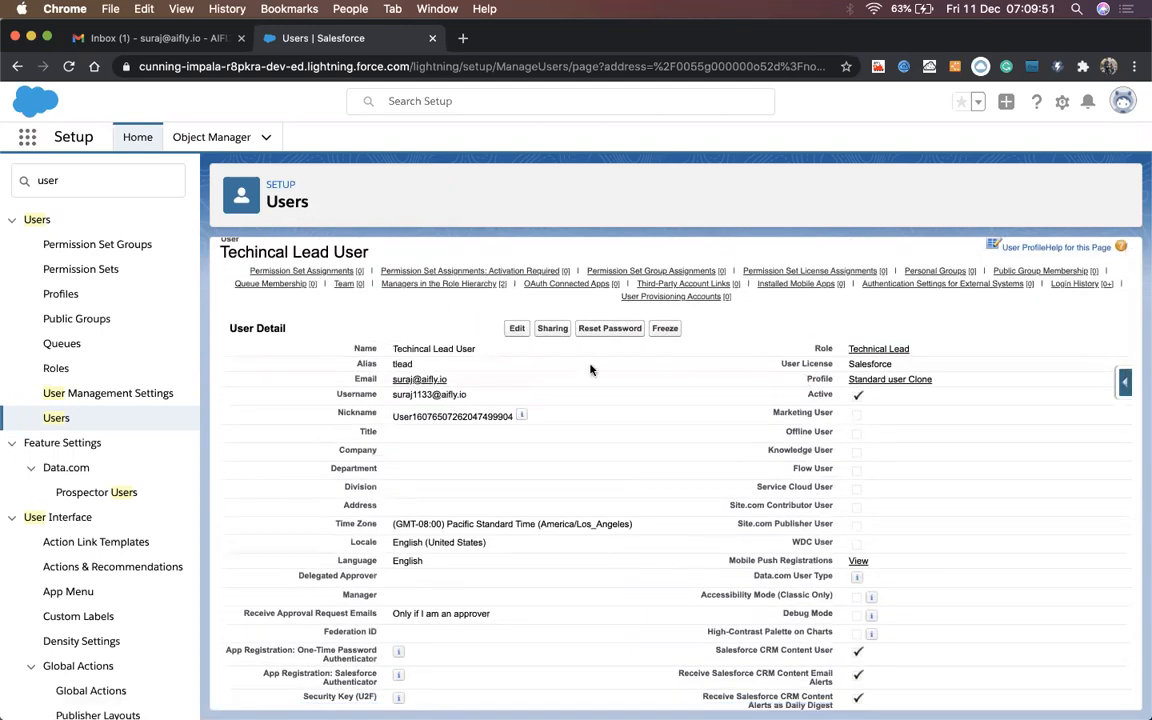
pyautogui.moveTo(395, 348); pyautogui.dragTo(483, 350)
pyautogui.click(685, 440)
pyautogui.moveTo(953, 384); pyautogui.dragTo(856, 382)
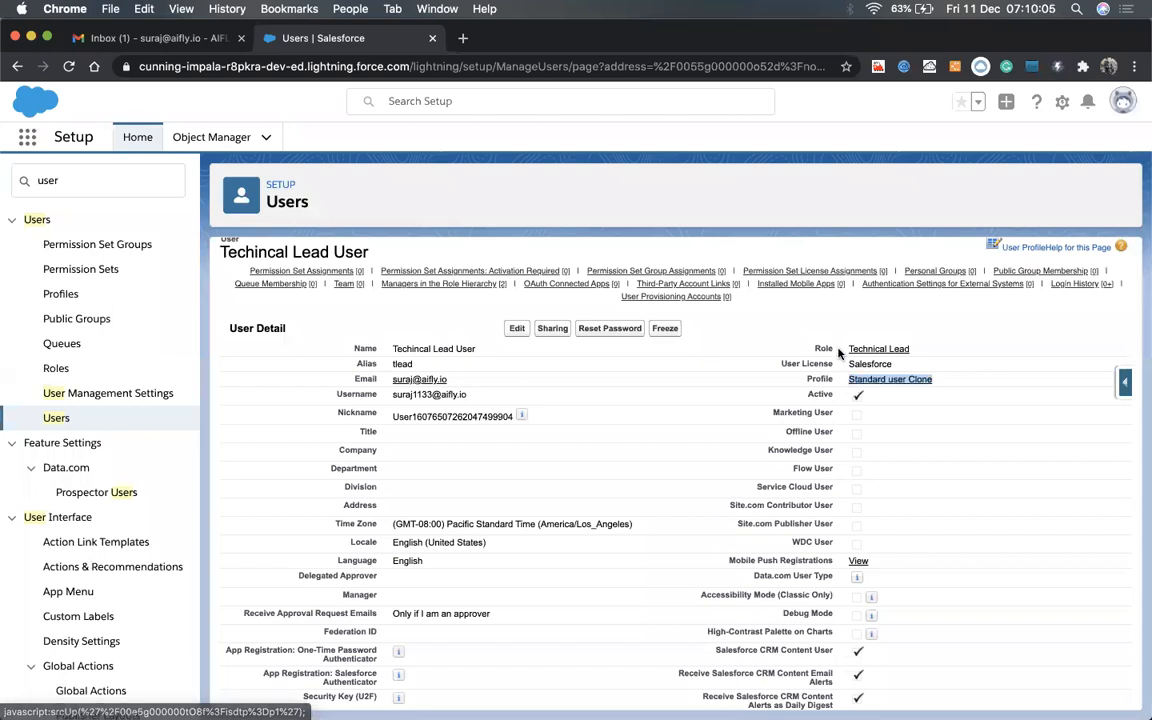
pyautogui.click(849, 356)
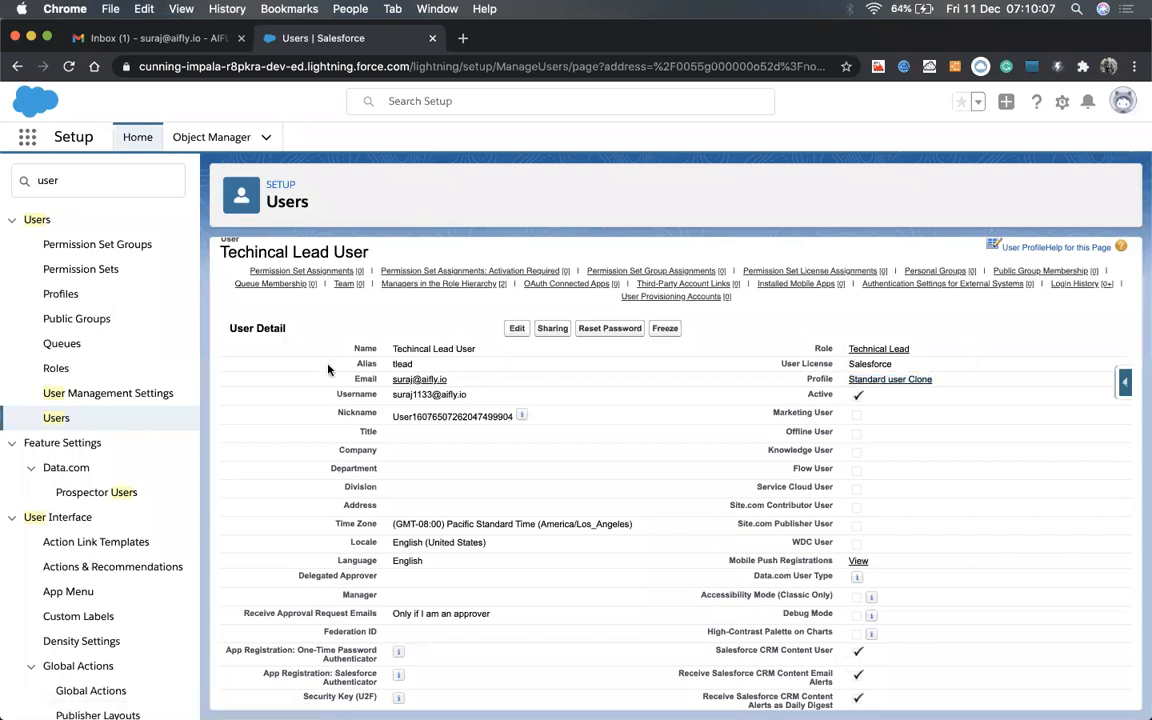
# Open the Developer Edition Login Information email in Gmail and follow its login link.
pyautogui.click(148, 40)
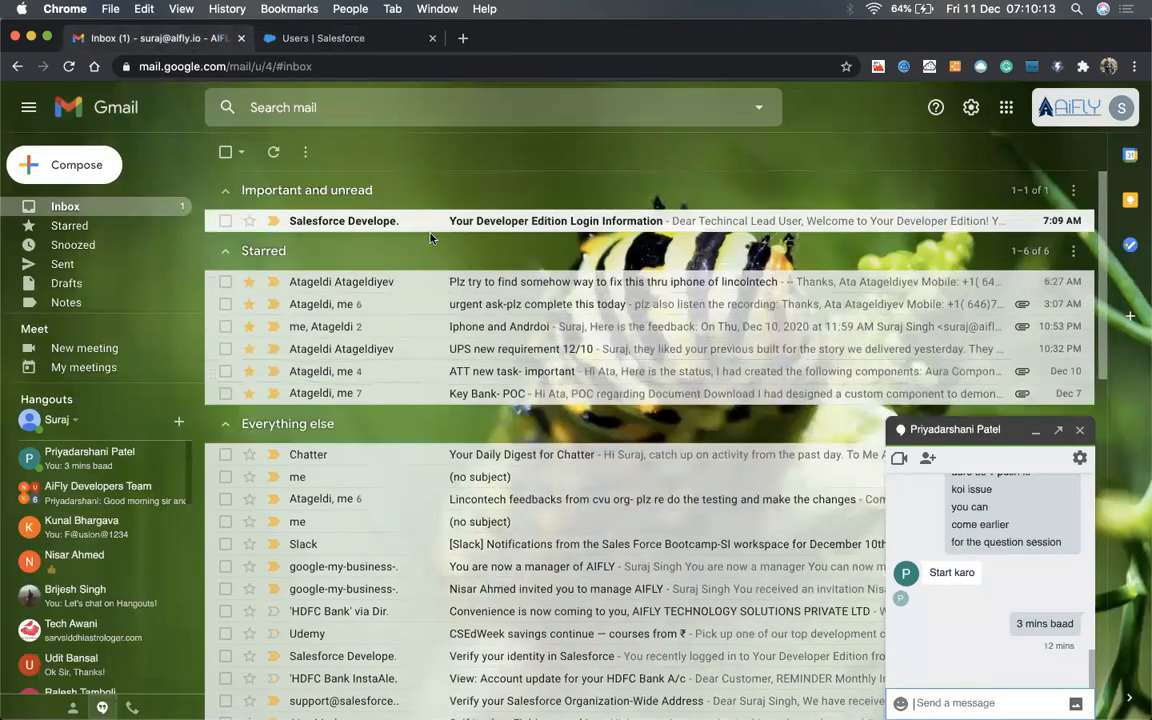
pyautogui.click(392, 212)
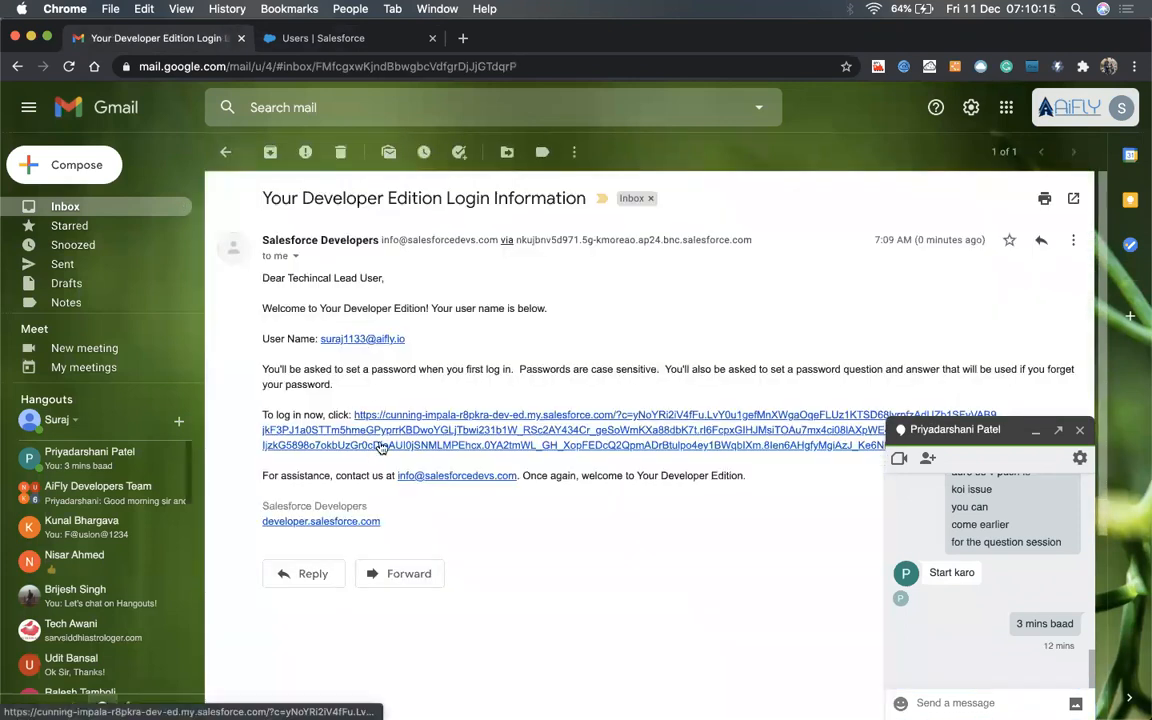
pyautogui.click(372, 445)
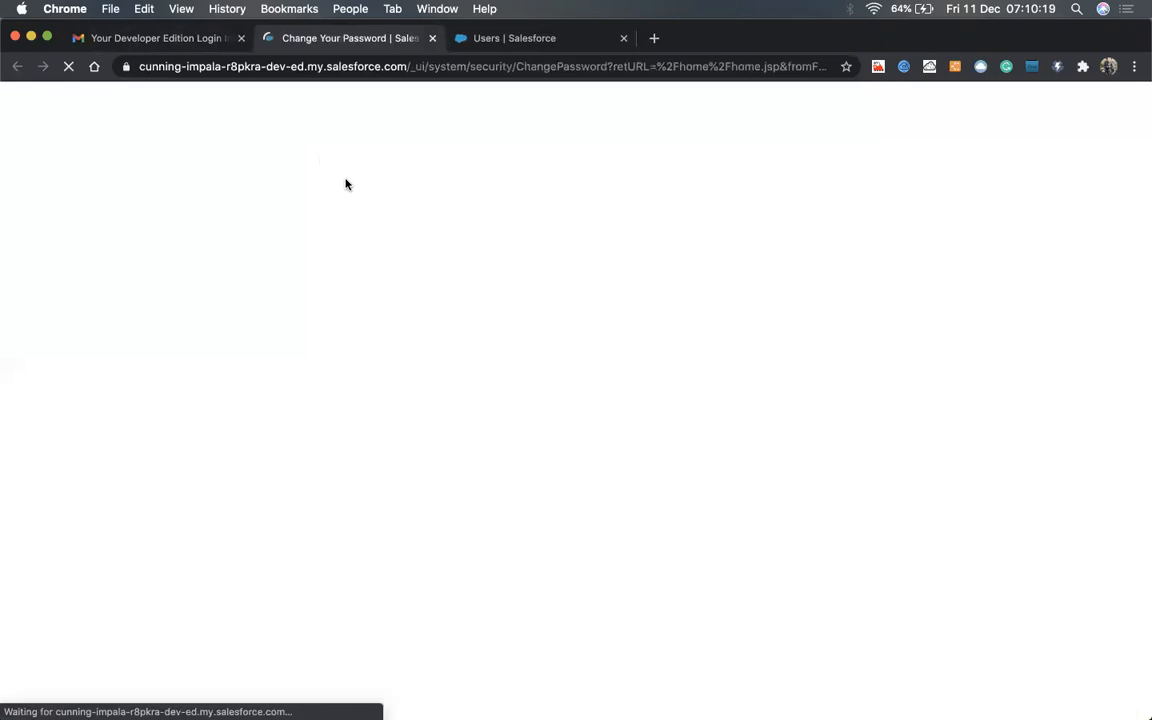
# Set and confirm the new password, enter the security answer, then return to the Users setup page.
pyautogui.scroll(-3, 581, 405)
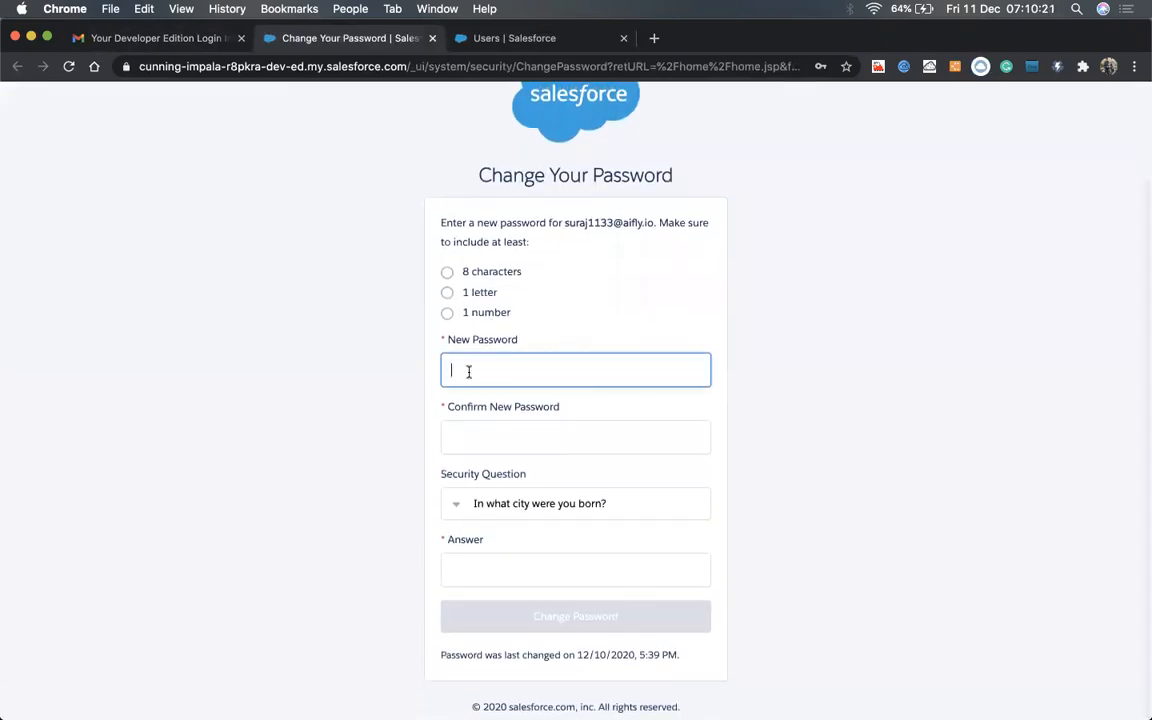
pyautogui.write('••••••••••')
pyautogui.press('Tab')
pyautogui.write('•••')
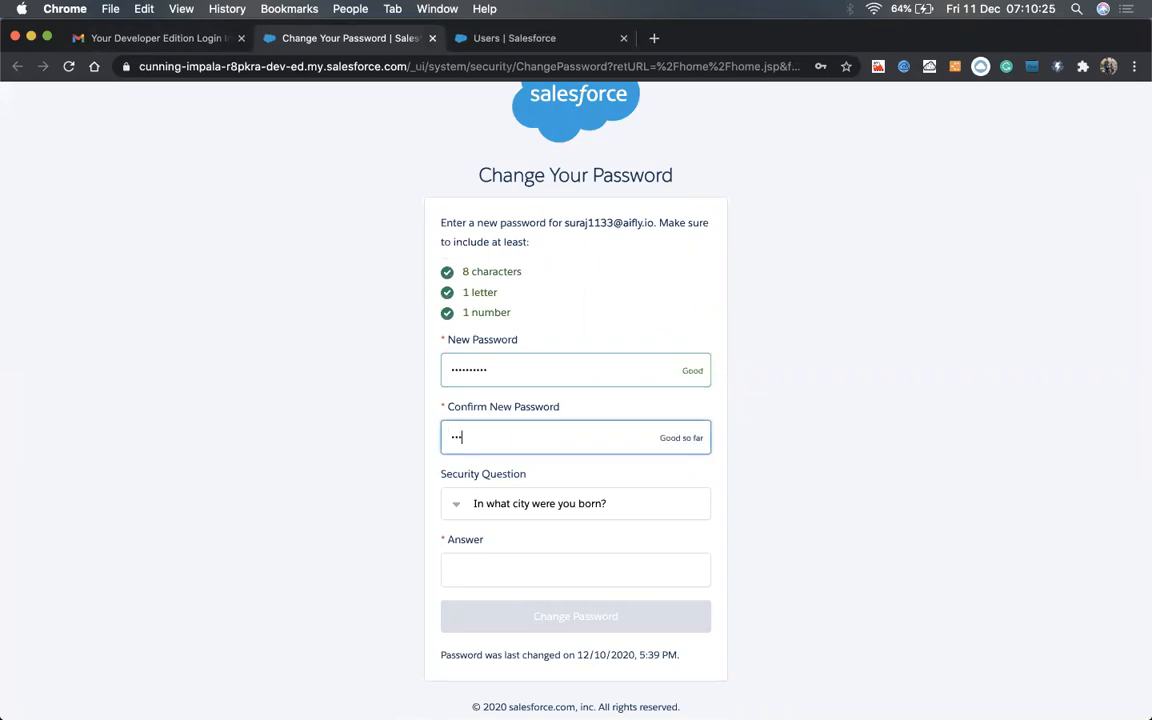
pyautogui.write('•••••••')
pyautogui.press('Tab')
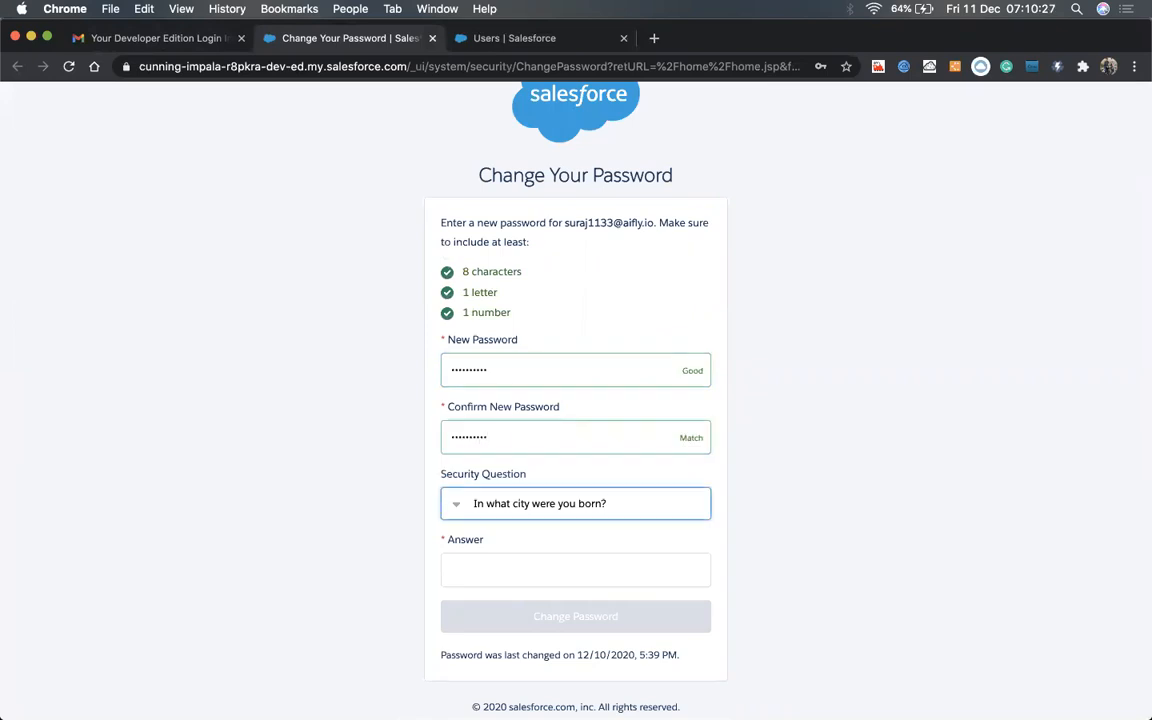
pyautogui.press('Tab')
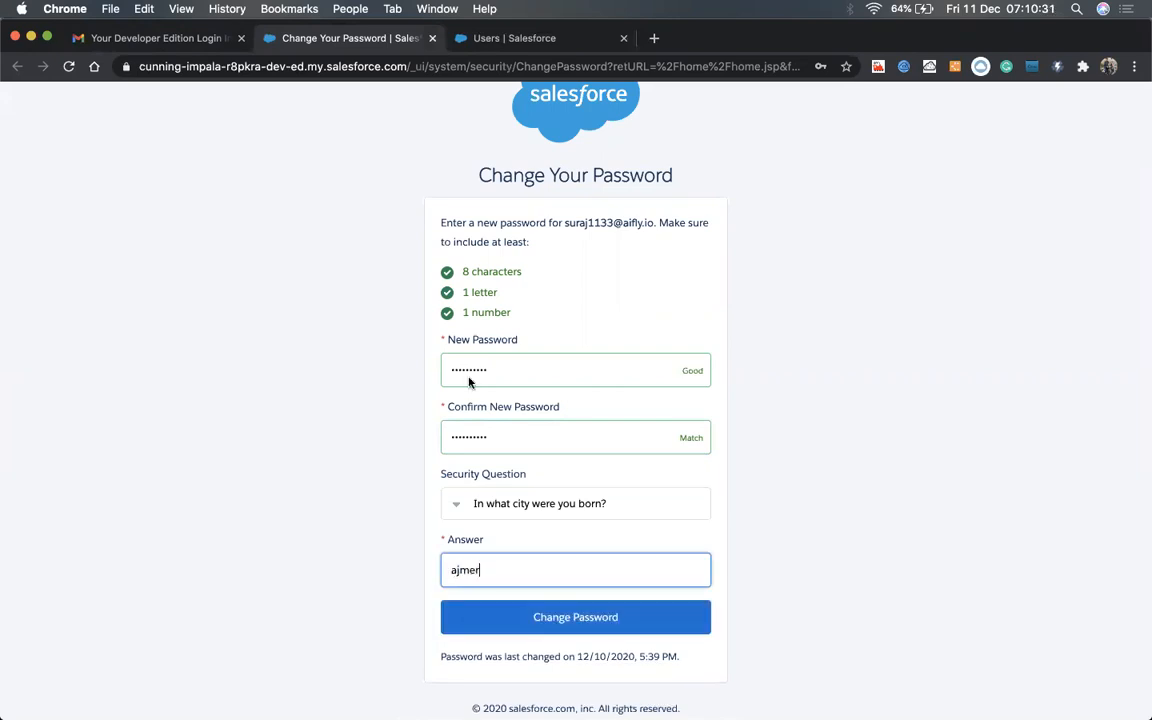
pyautogui.click(507, 612)
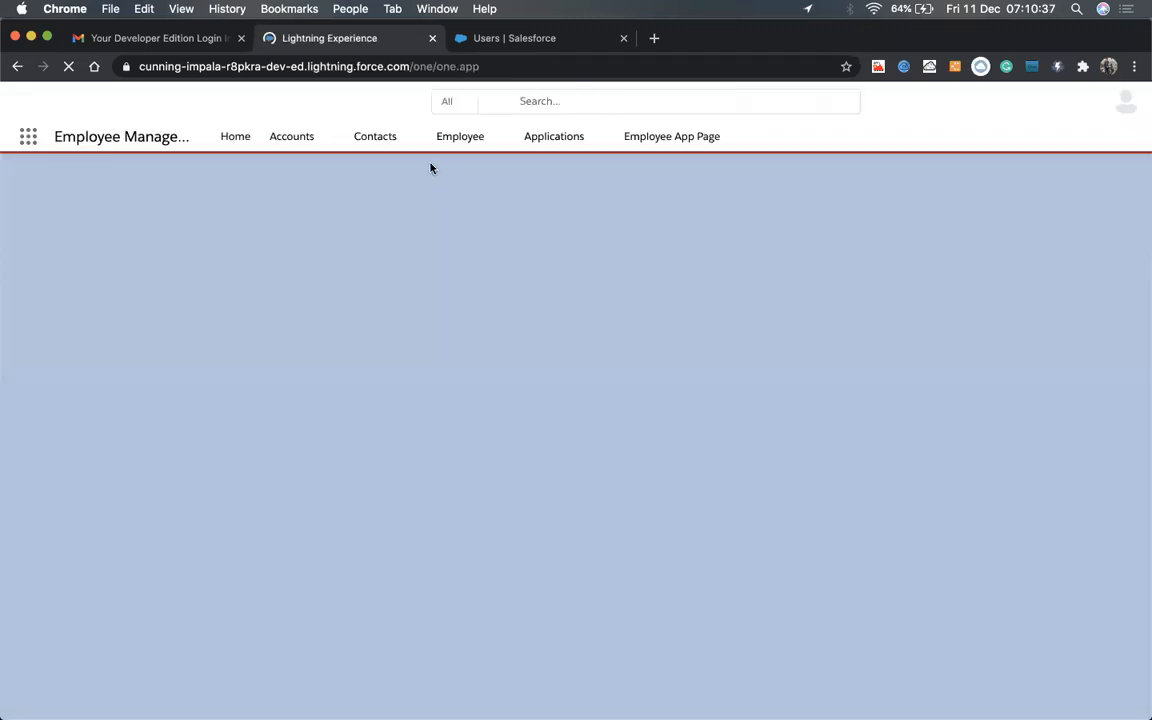
pyautogui.click(479, 40)
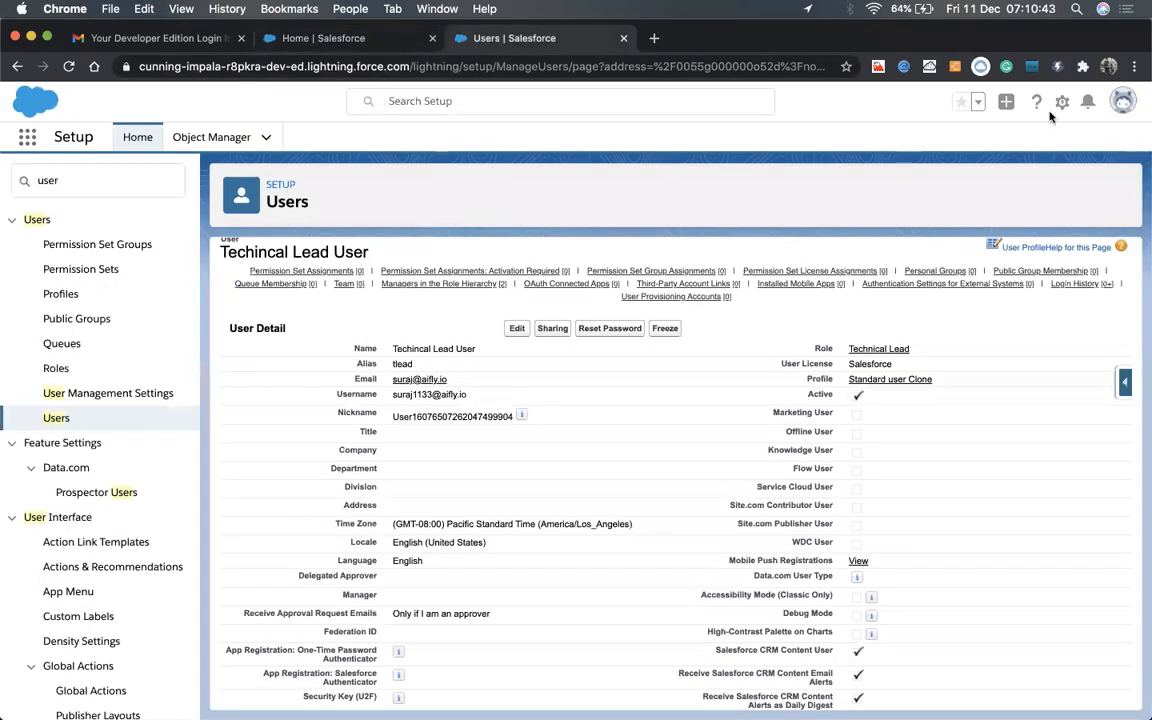
# Close the Technical Lead's home page and sign back in with the saved administrator login.
pyautogui.click(432, 38)
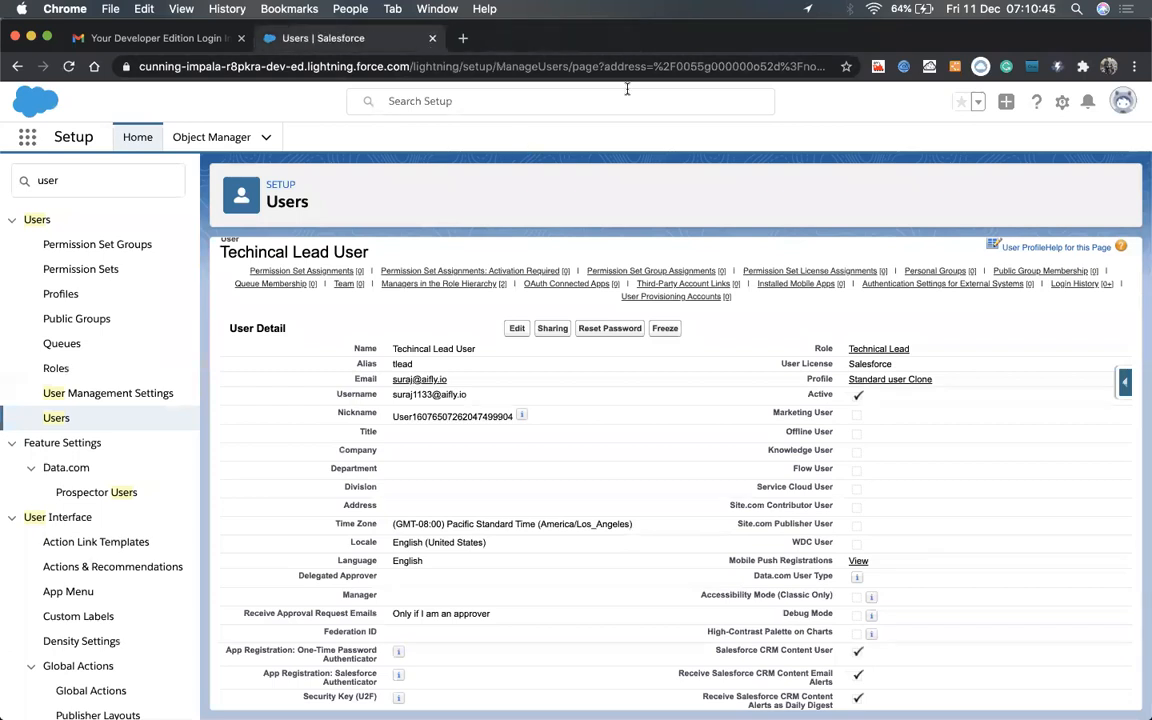
pyautogui.click(67, 66)
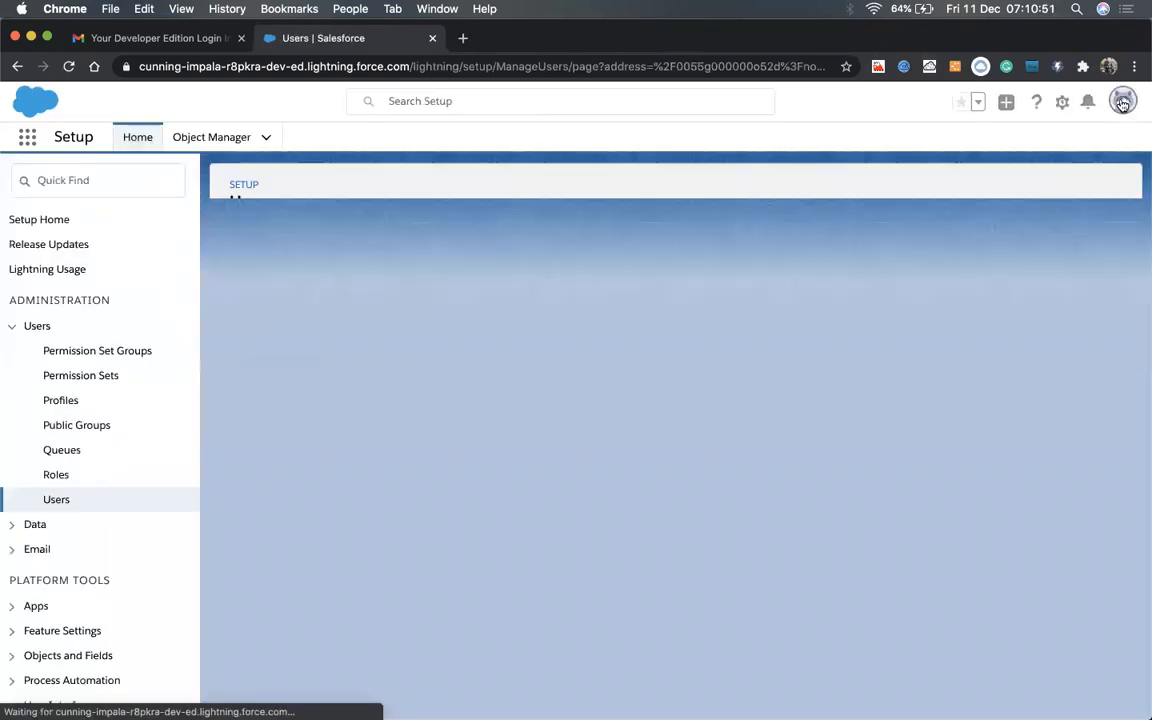
pyautogui.click(1123, 102)
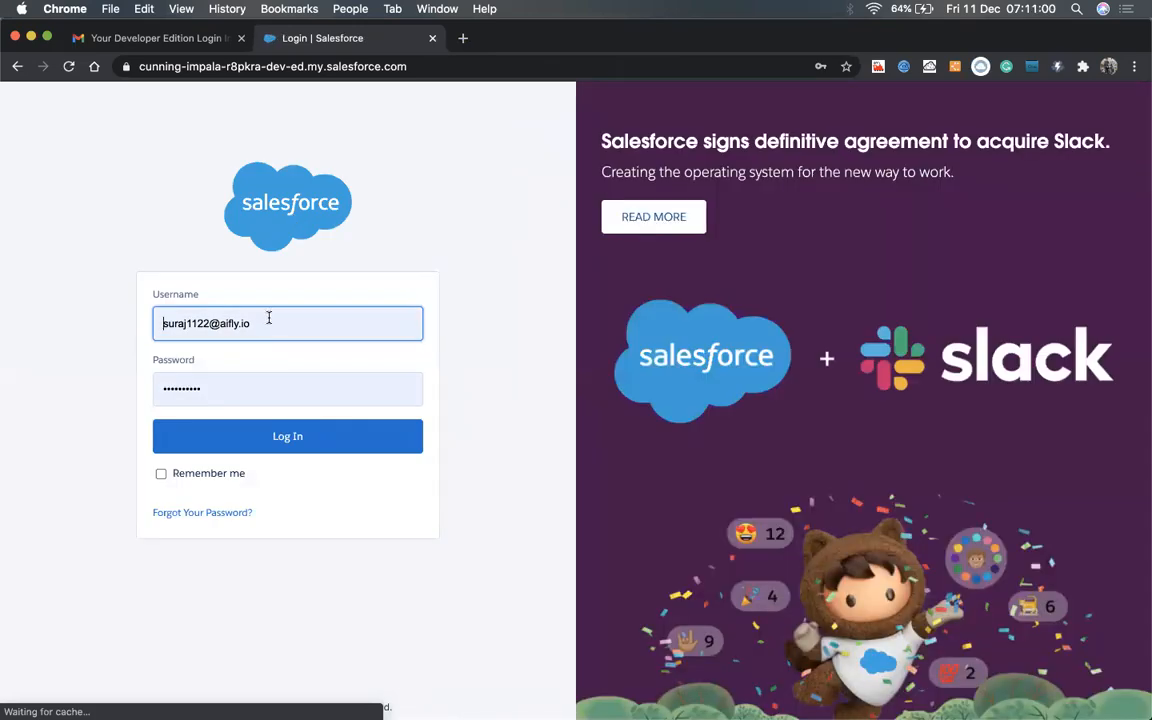
pyautogui.click(270, 315)
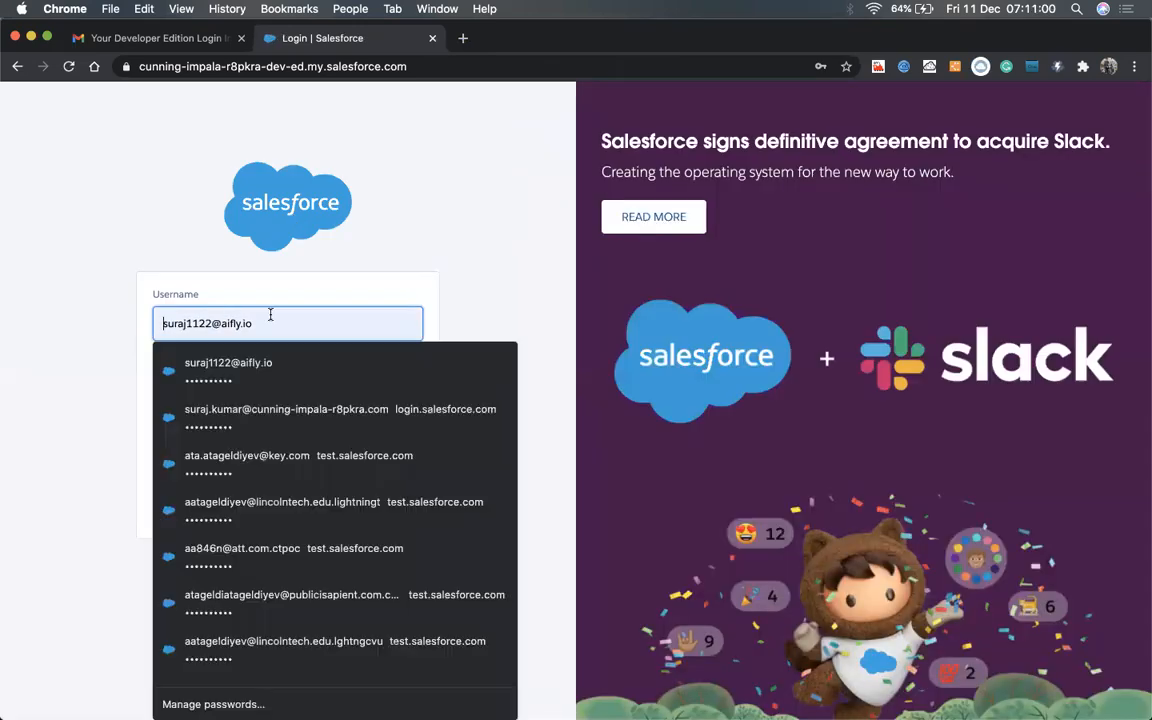
pyautogui.click(284, 424)
pyautogui.click(300, 438)
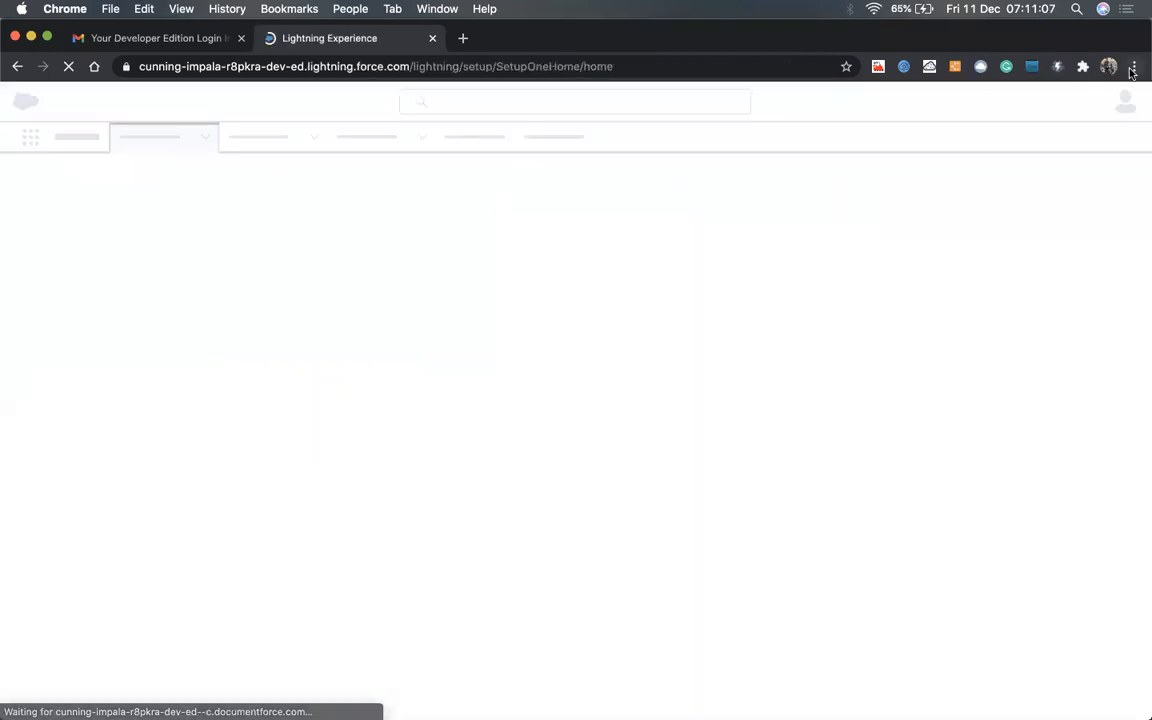
pyautogui.click(1133, 67)
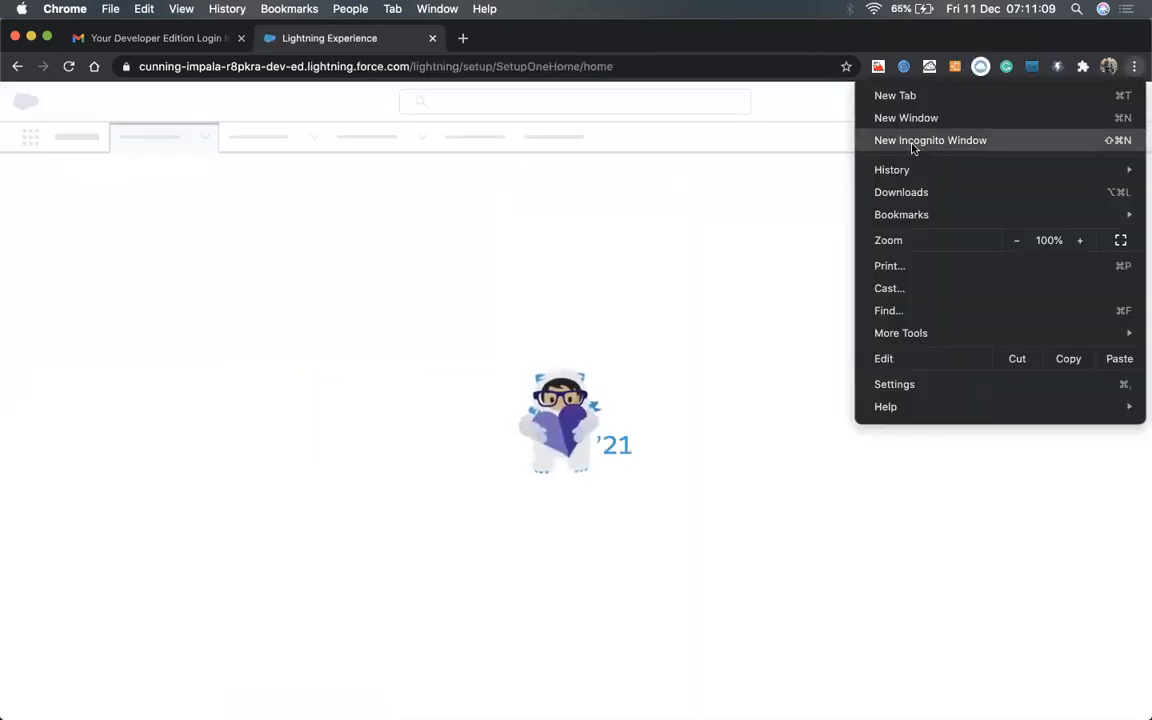
# In a private window at login.salesforce.com, try logging in with the test user's saved login.
pyautogui.click(913, 145)
pyautogui.write('login.salesforce.com')
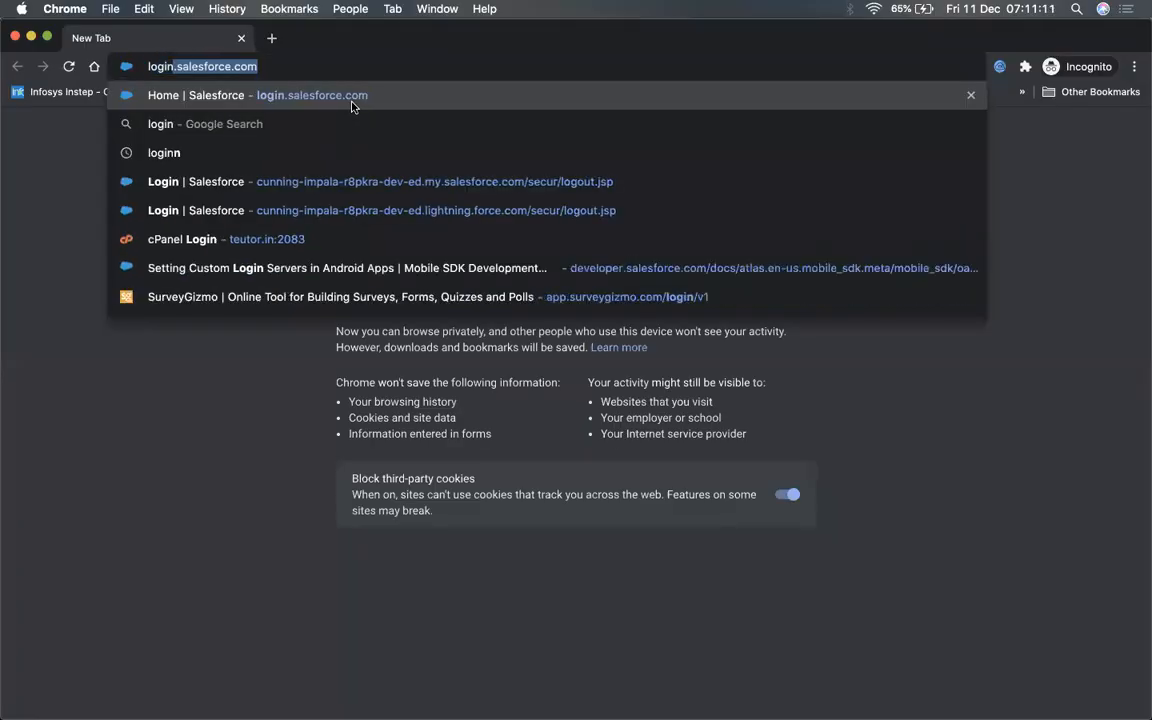
pyautogui.click(351, 104)
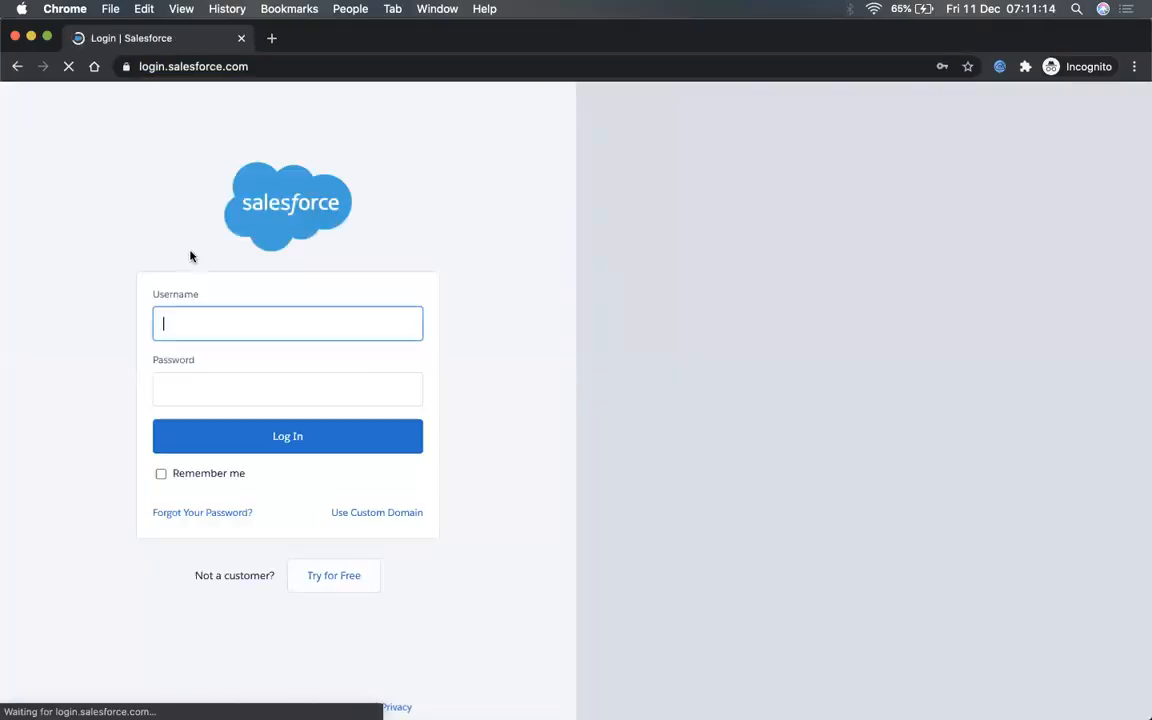
pyautogui.click(216, 324)
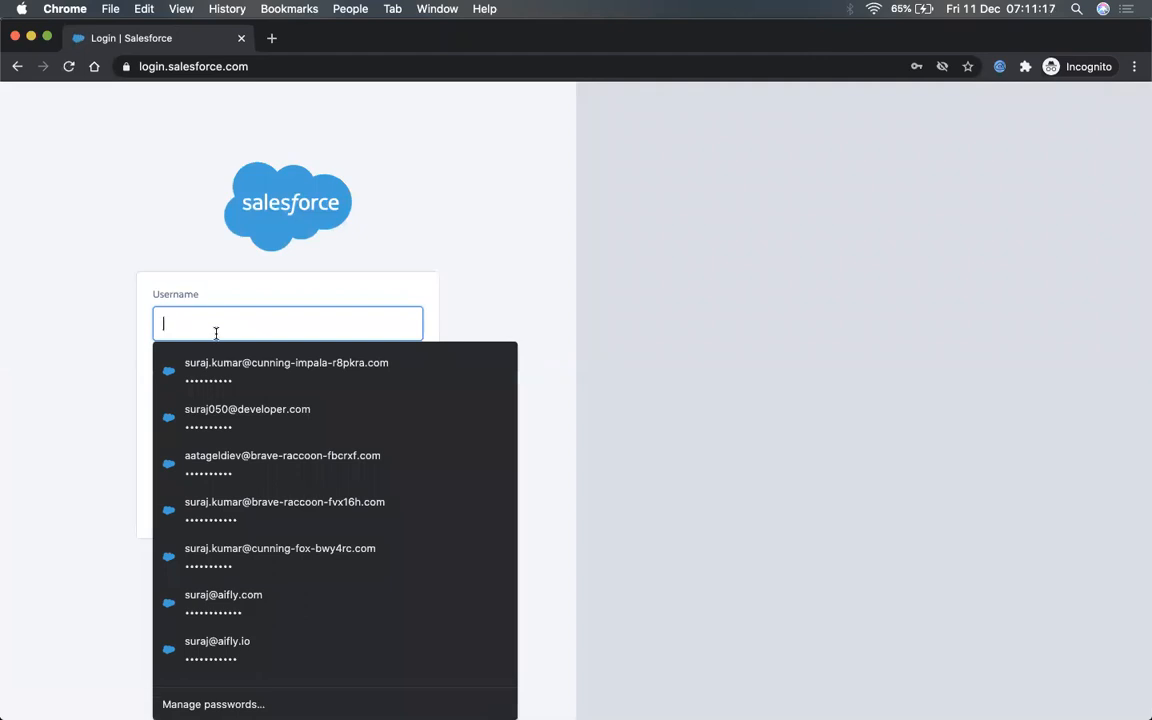
pyautogui.scroll(-10, 218, 450)
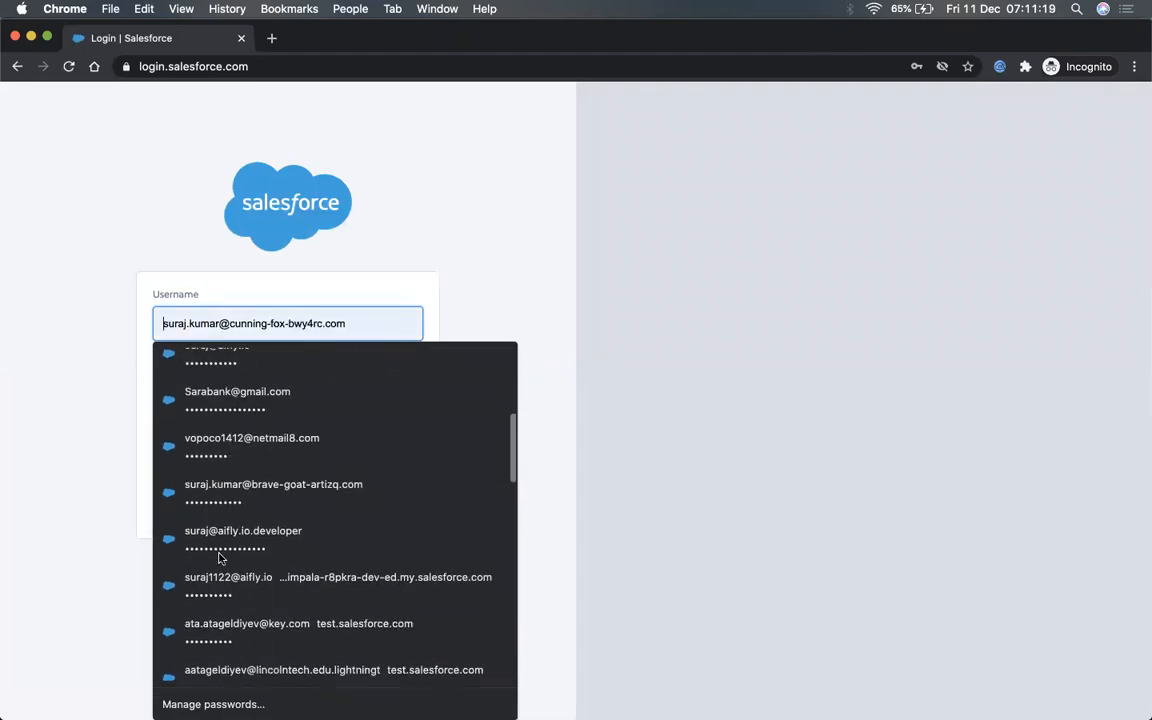
pyautogui.scroll(1, 249, 391)
pyautogui.click(249, 390)
pyautogui.click(218, 441)
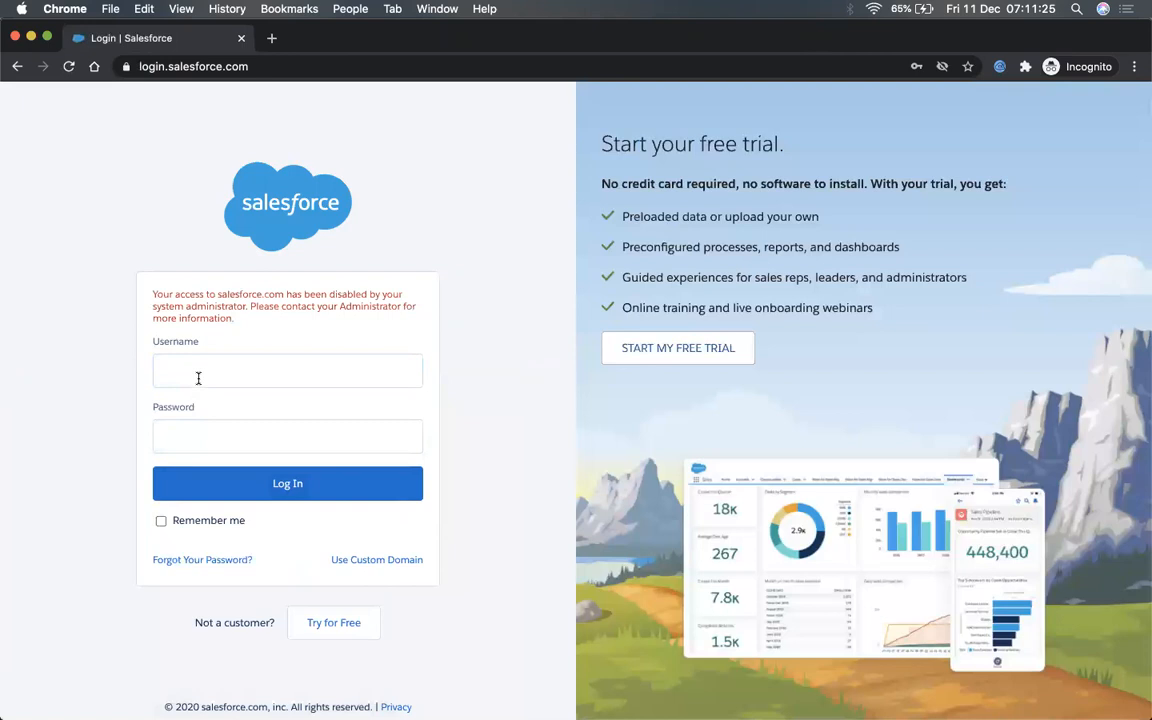
# Retry the test-user login using the saved username, then bring the main Salesforce window forward.
pyautogui.click(198, 374)
pyautogui.write('a')
pyautogui.press('BackSpace')
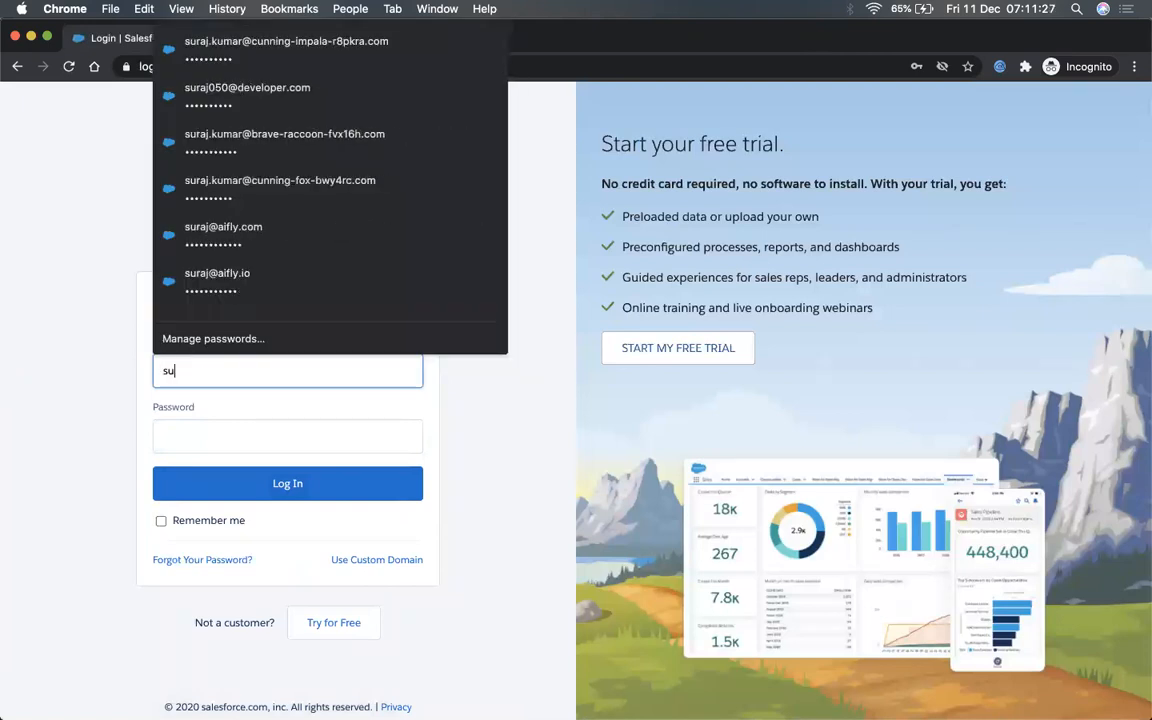
pyautogui.click(198, 421)
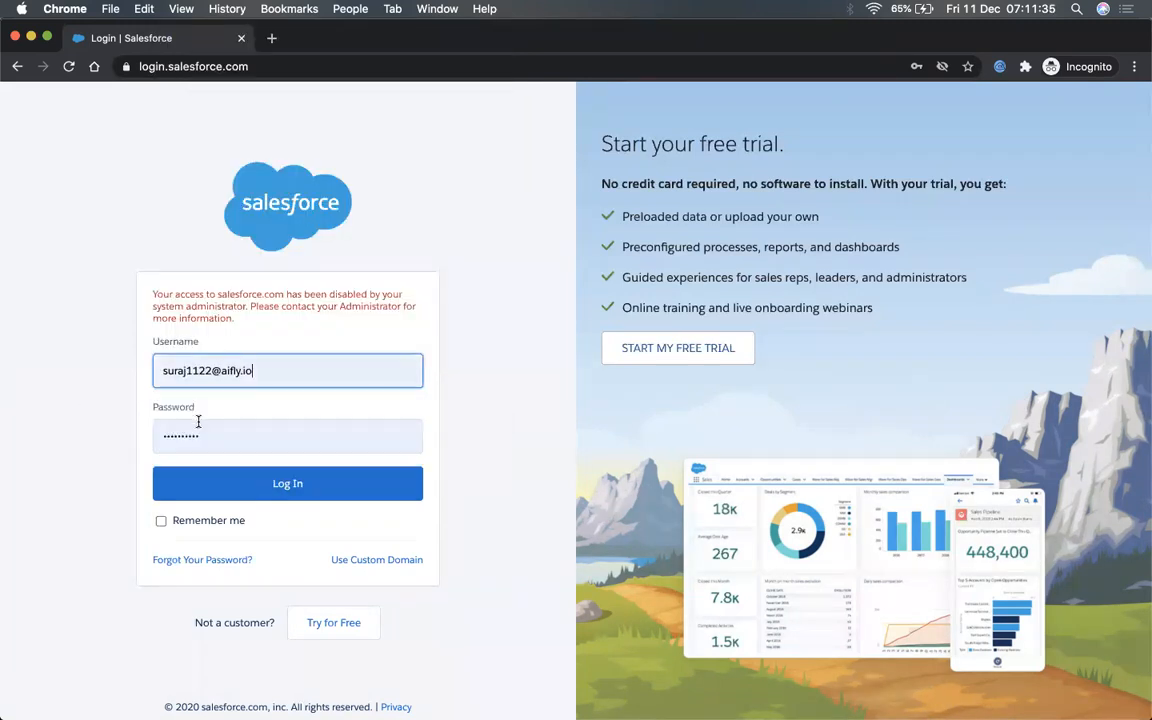
pyautogui.click(225, 481)
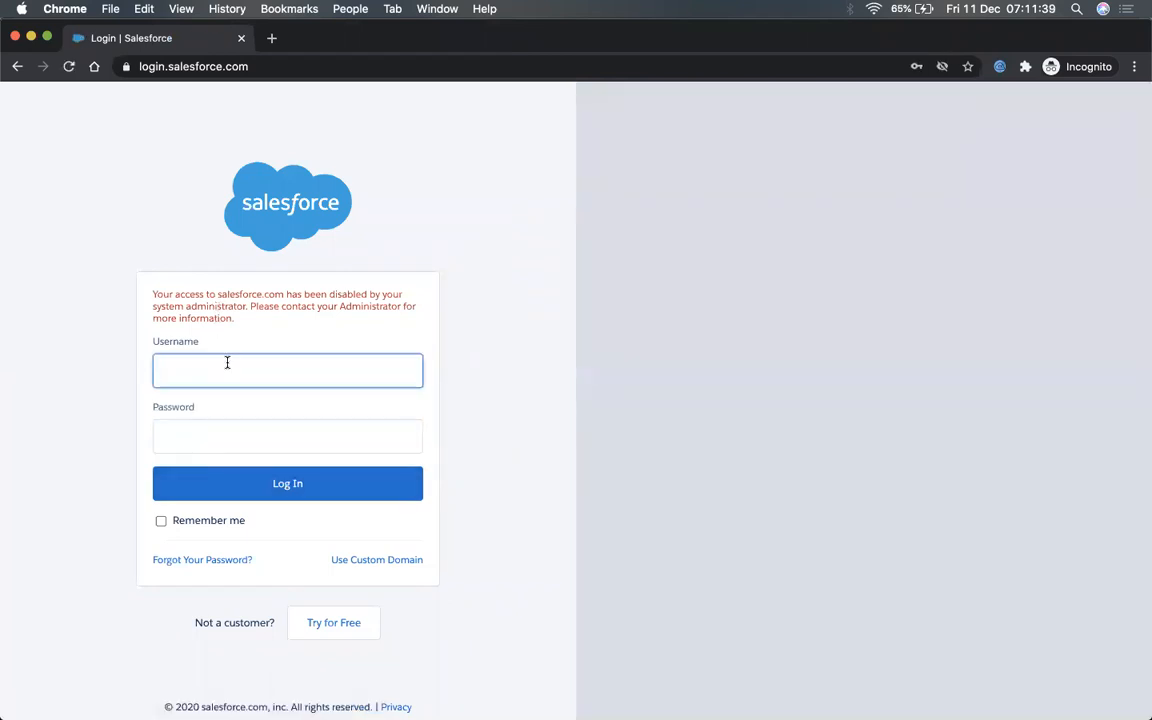
pyautogui.hotkey('ctrl', 'Up')
pyautogui.click(458, 368)
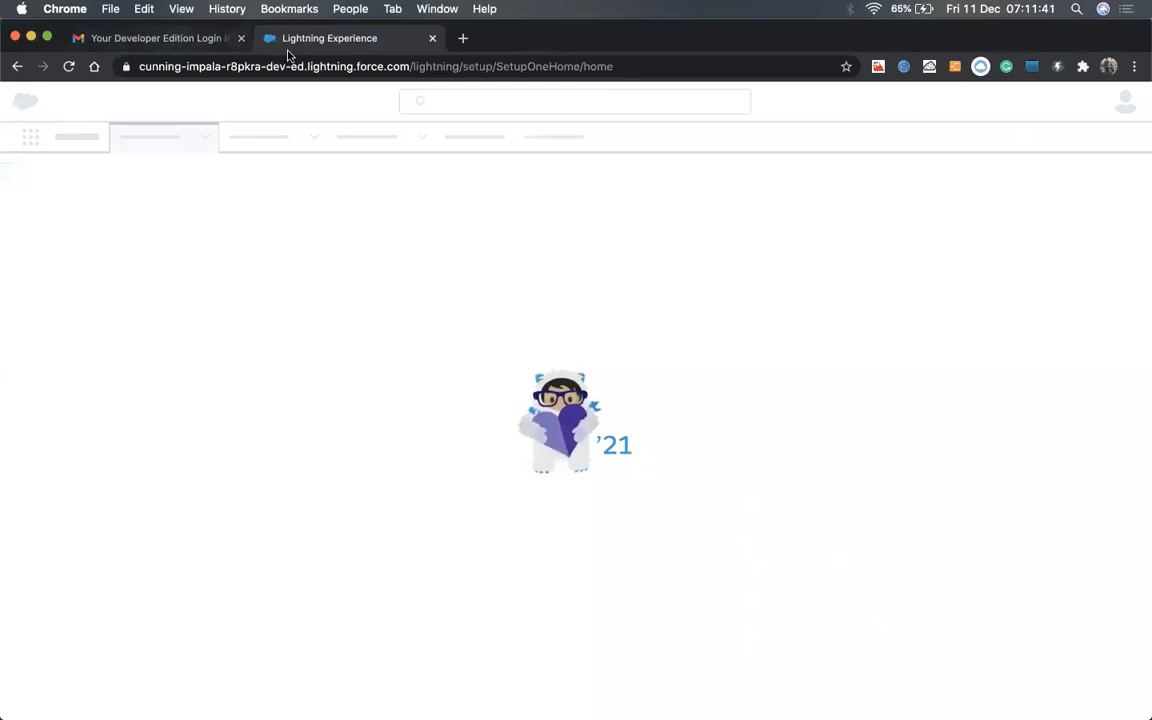
# Reload Setup and check the access-disabled error shown in the private login window.
pyautogui.click(165, 40)
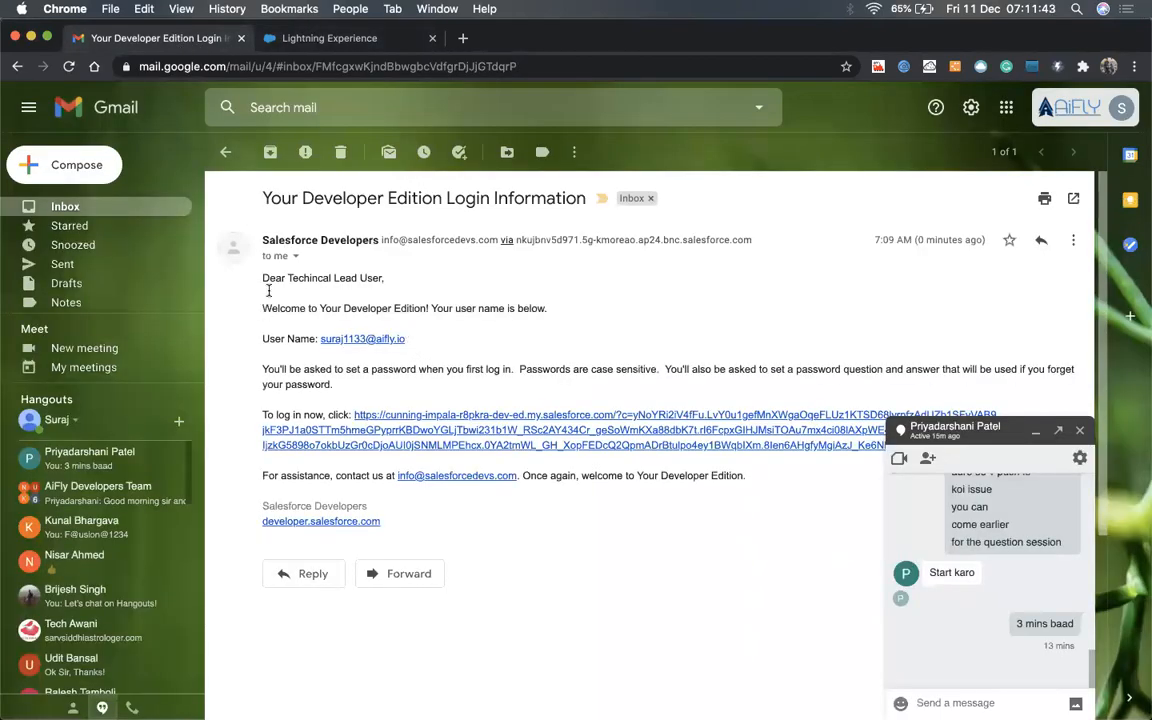
pyautogui.click(318, 40)
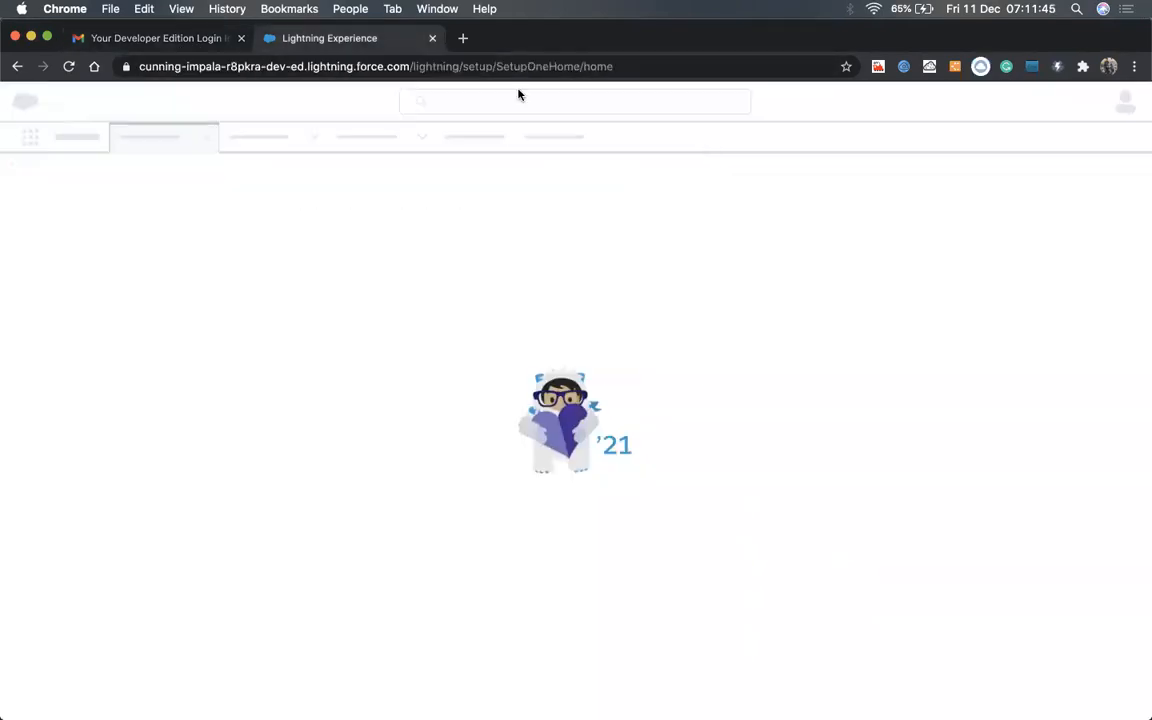
pyautogui.press('super+r')
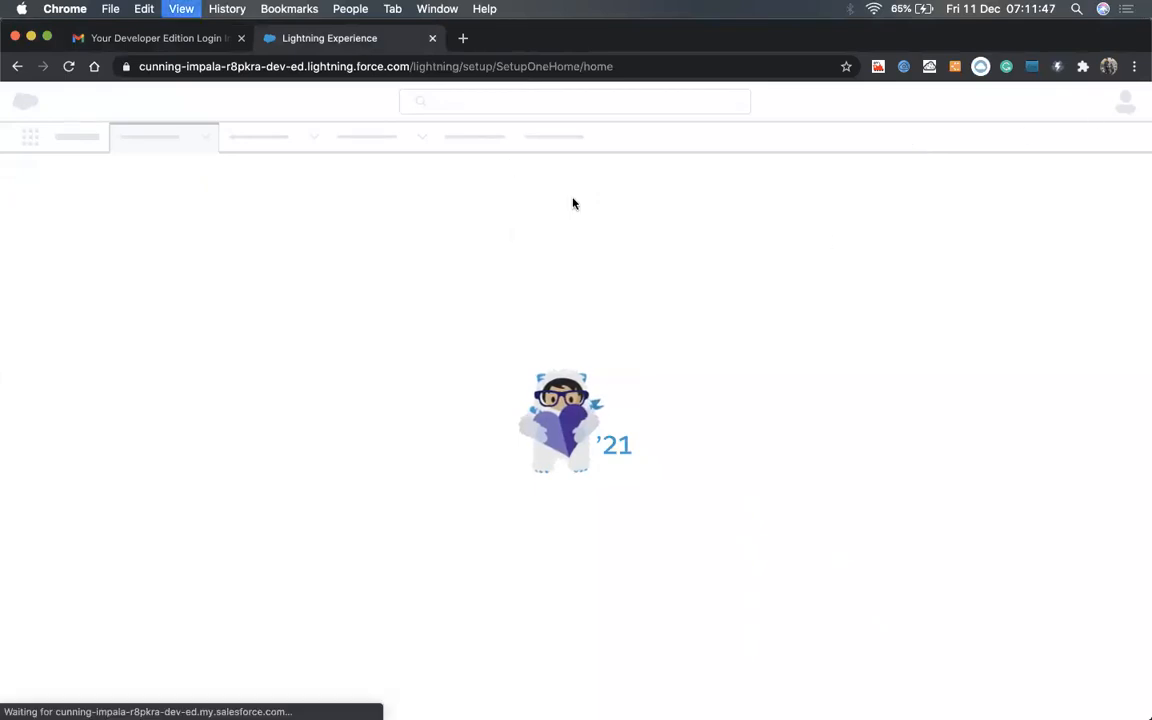
pyautogui.hotkey('ctrl', 'Up')
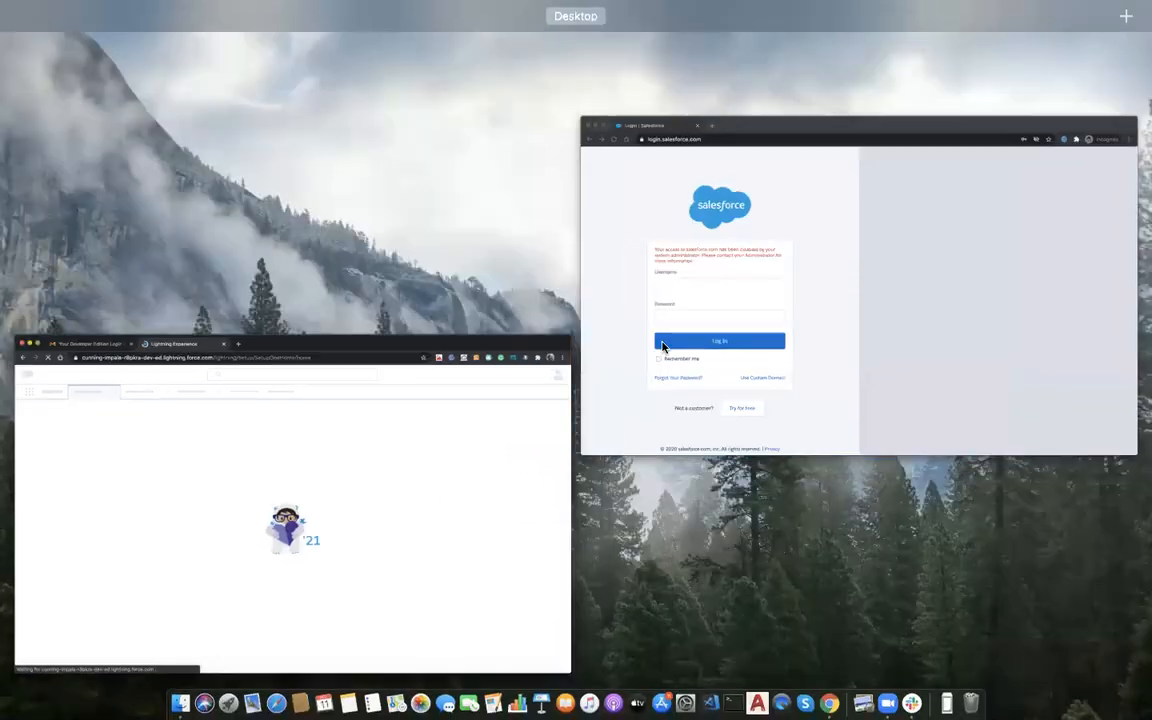
pyautogui.click(663, 347)
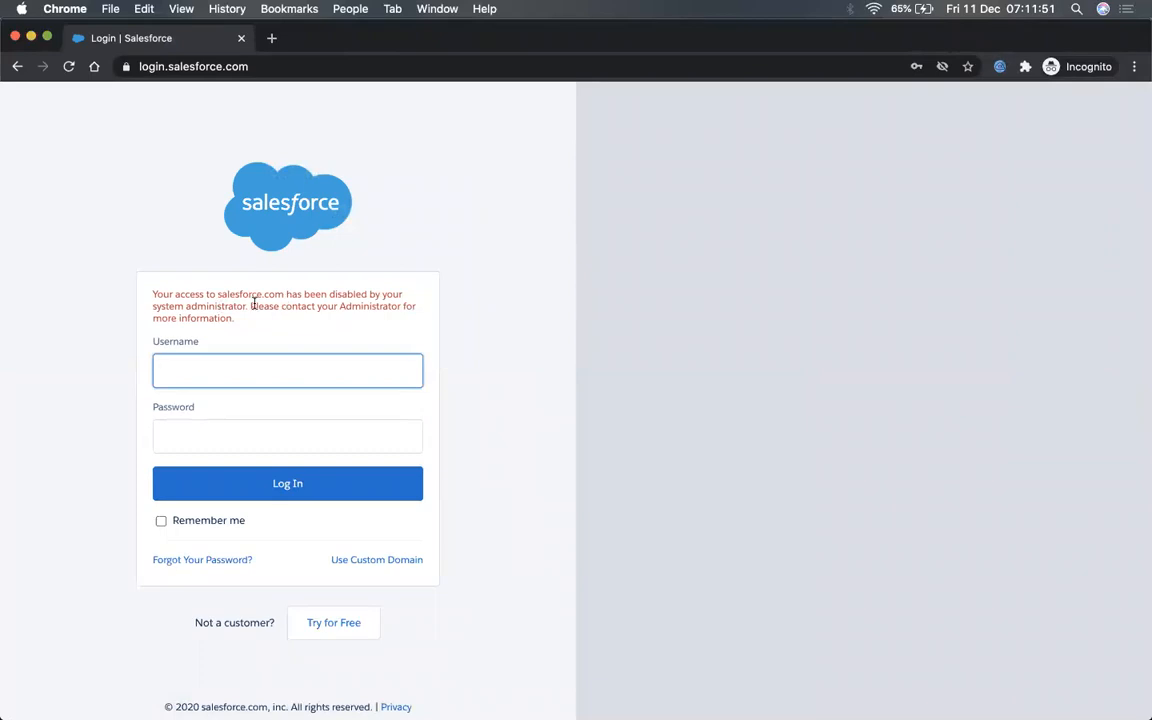
pyautogui.moveTo(286, 293); pyautogui.dragTo(418, 297)
pyautogui.click(307, 334)
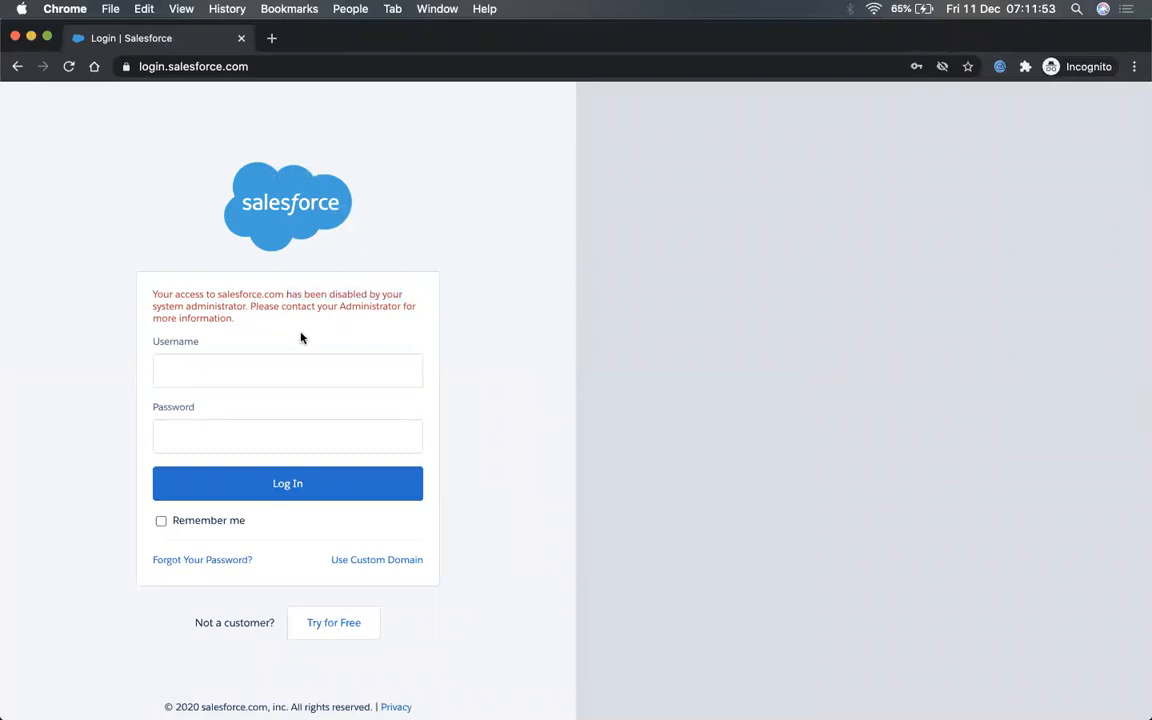
pyautogui.hotkey('ctrl', 'Up')
pyautogui.click(355, 329)
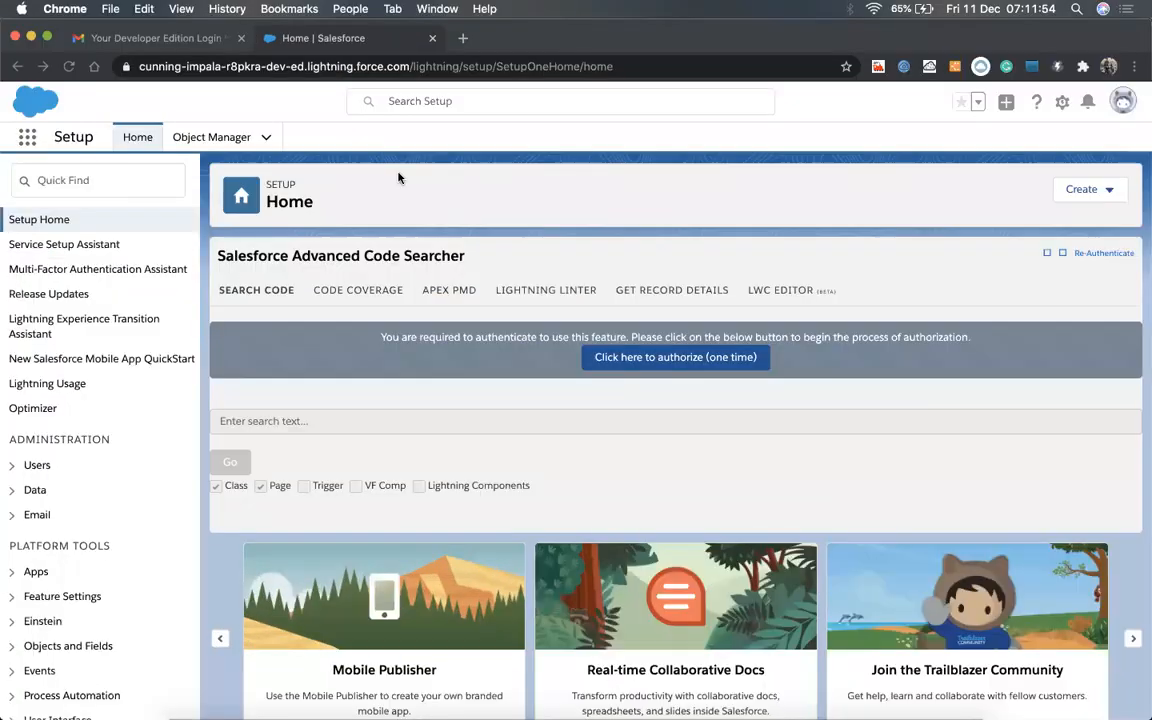
# Filter the Setup menu by 'user' and open the All Users list.
pyautogui.click(78, 168)
pyautogui.write('user')
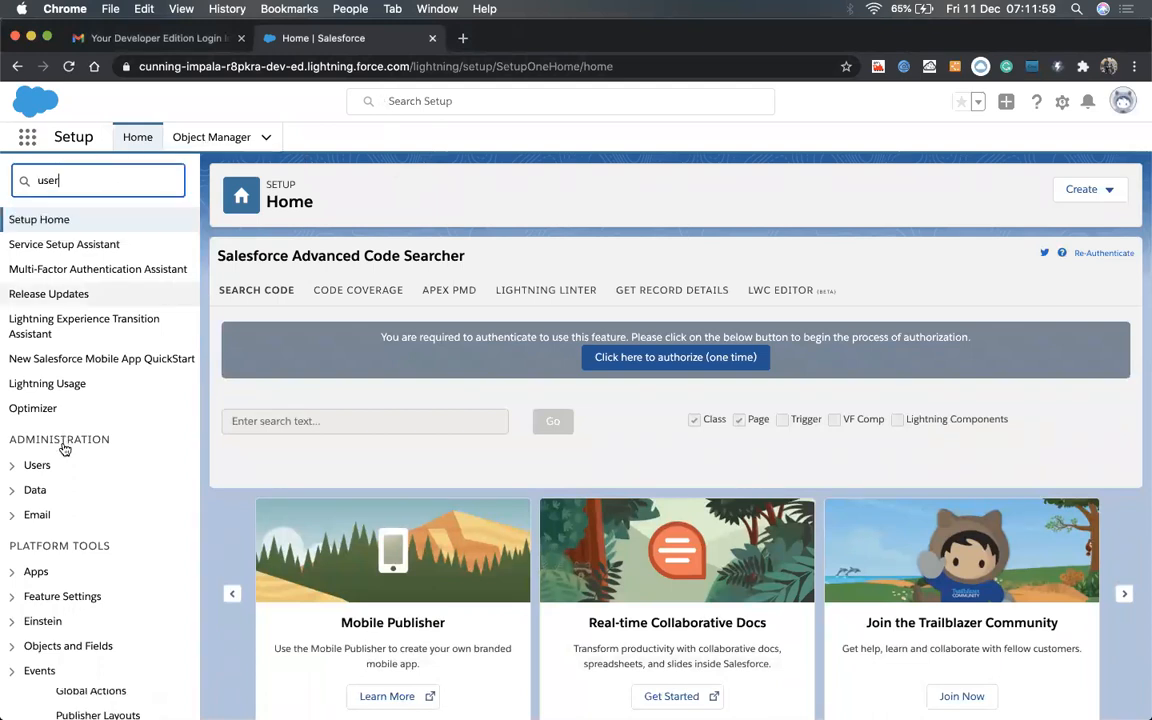
pyautogui.click(56, 419)
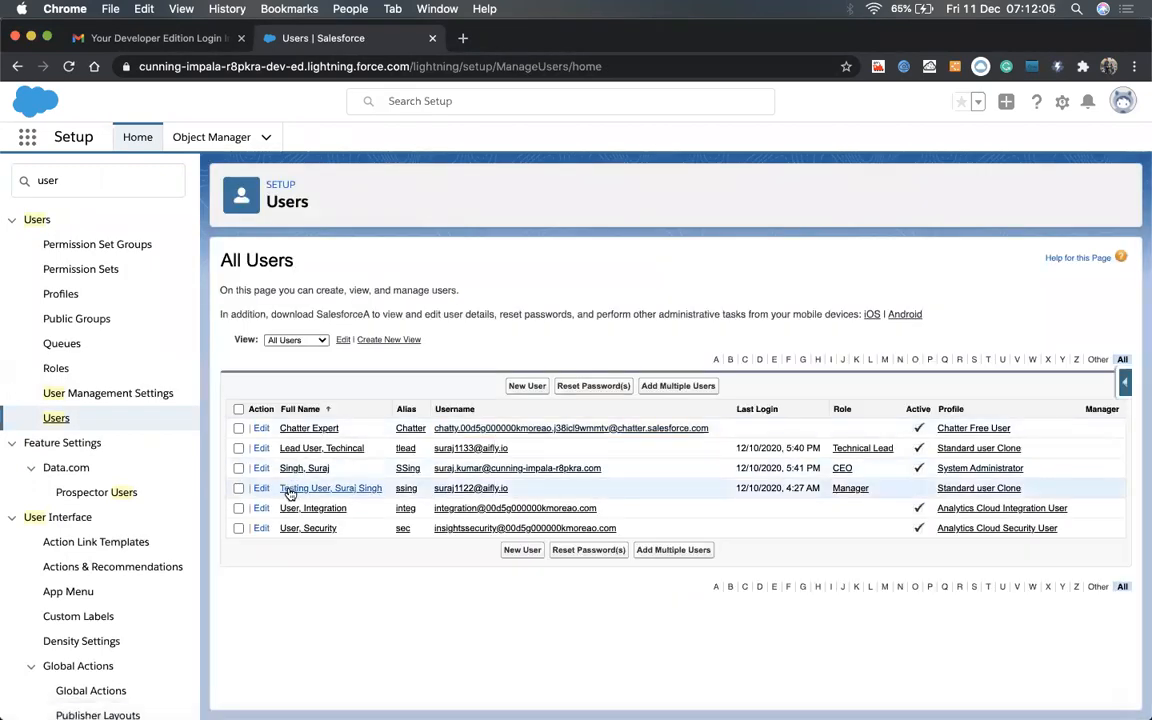
# Deactivate the Technical Lead user and save the change.
pyautogui.click(318, 488)
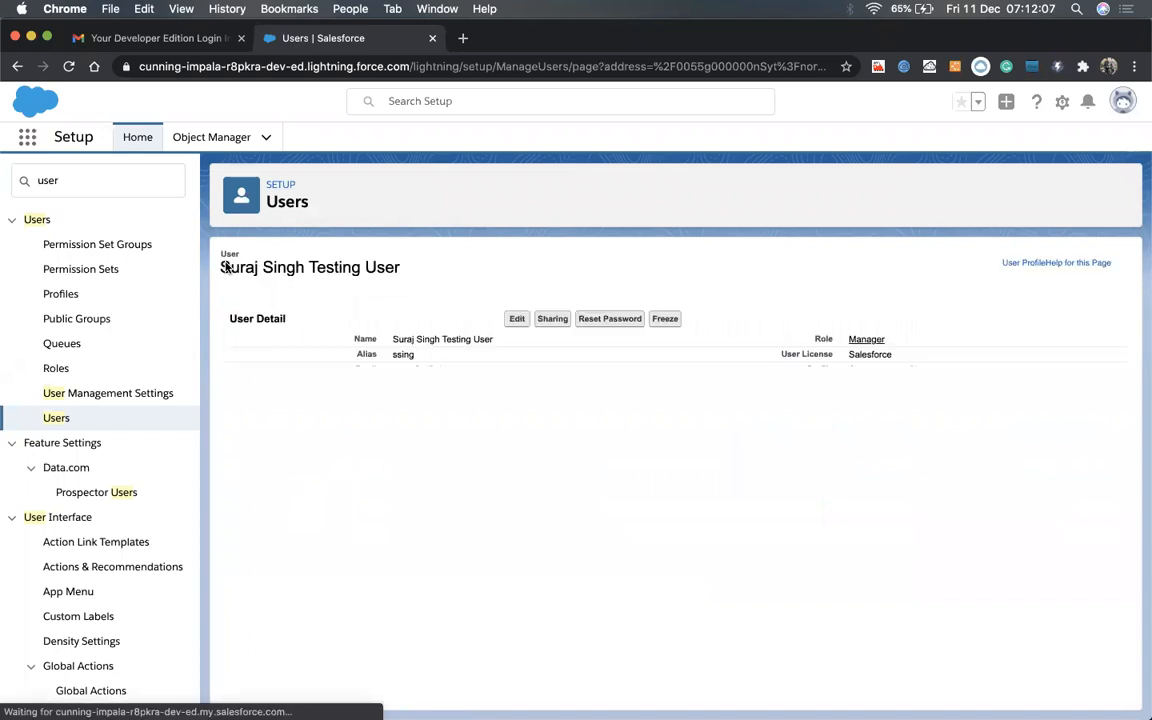
pyautogui.click(17, 66)
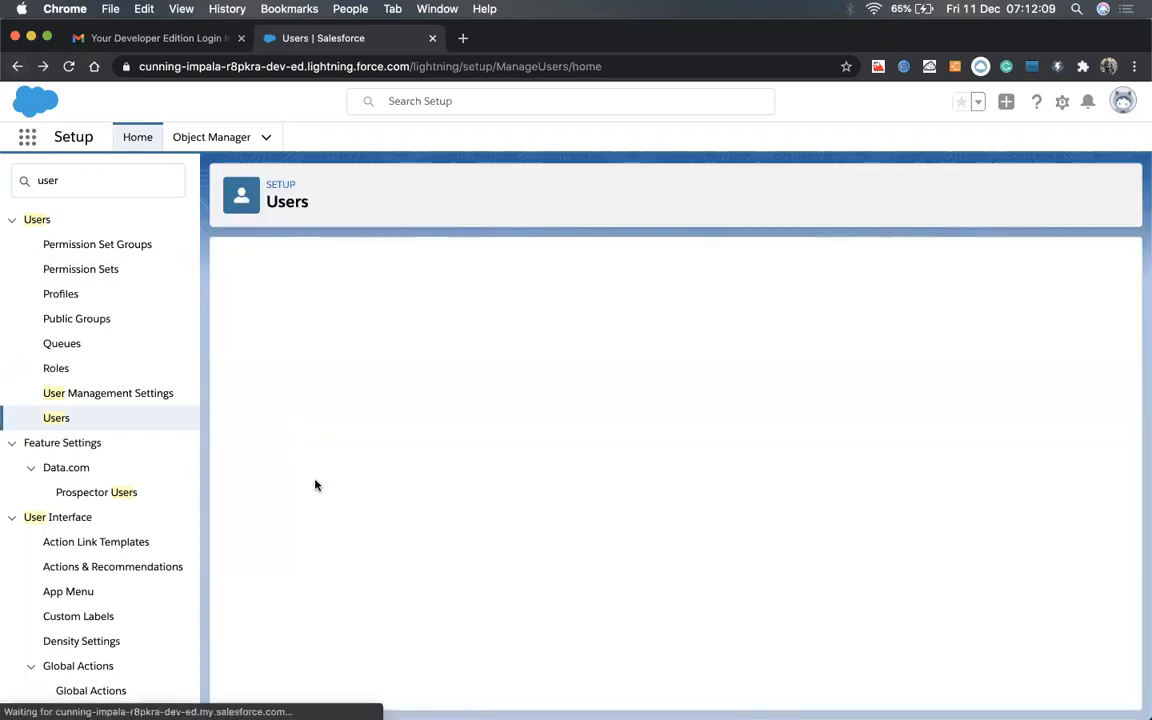
pyautogui.click(293, 448)
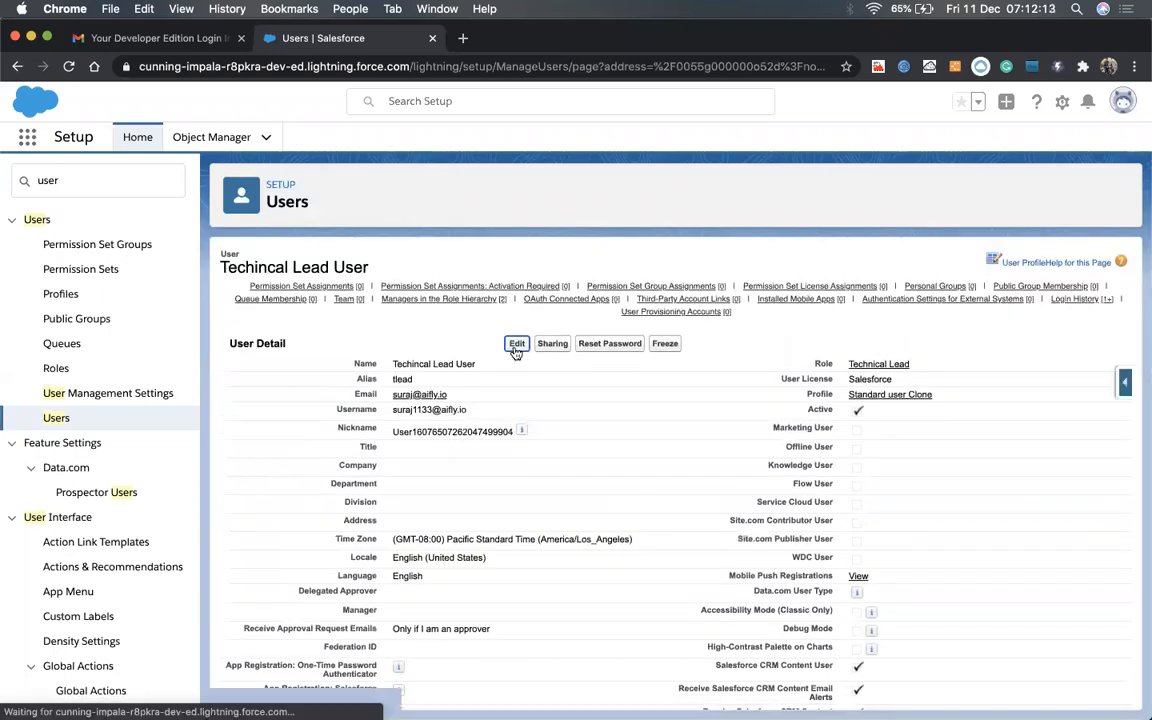
pyautogui.click(516, 339)
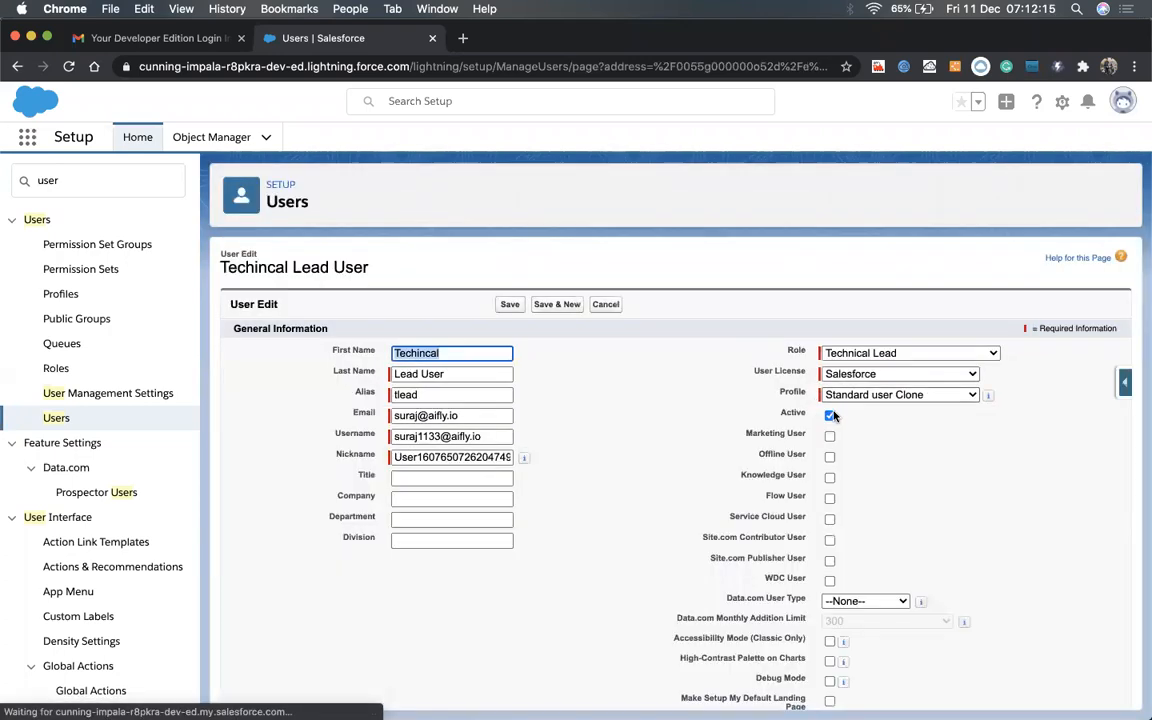
pyautogui.click(829, 415)
pyautogui.click(715, 221)
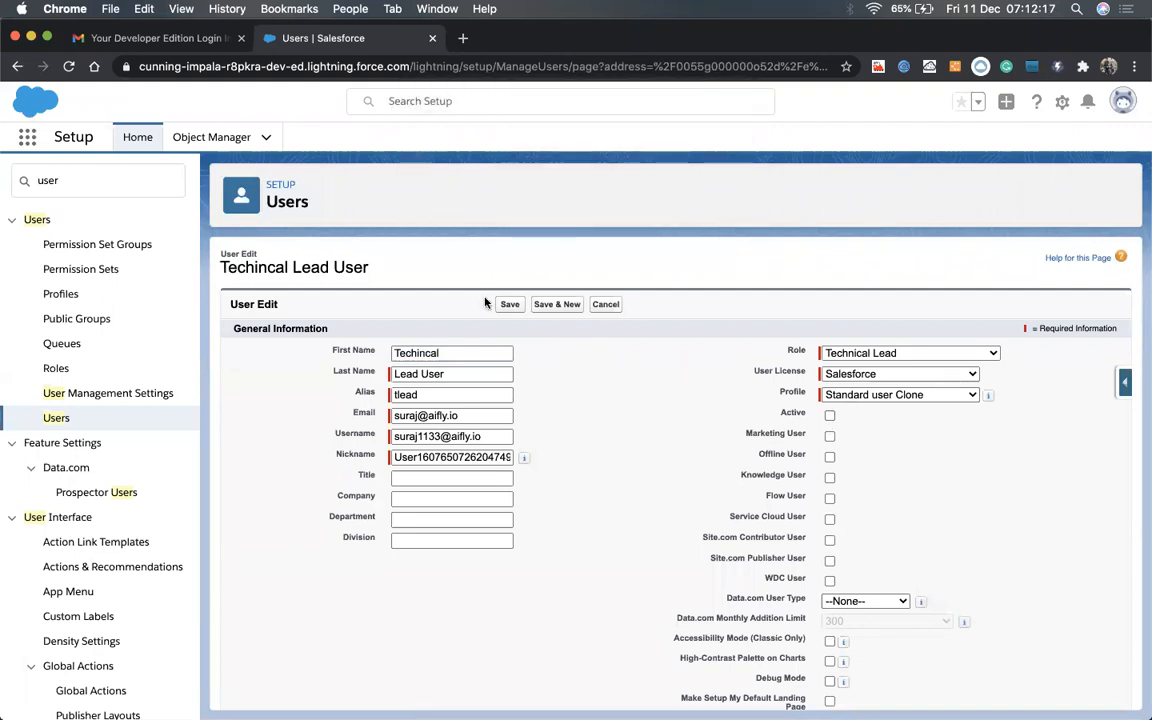
pyautogui.click(510, 304)
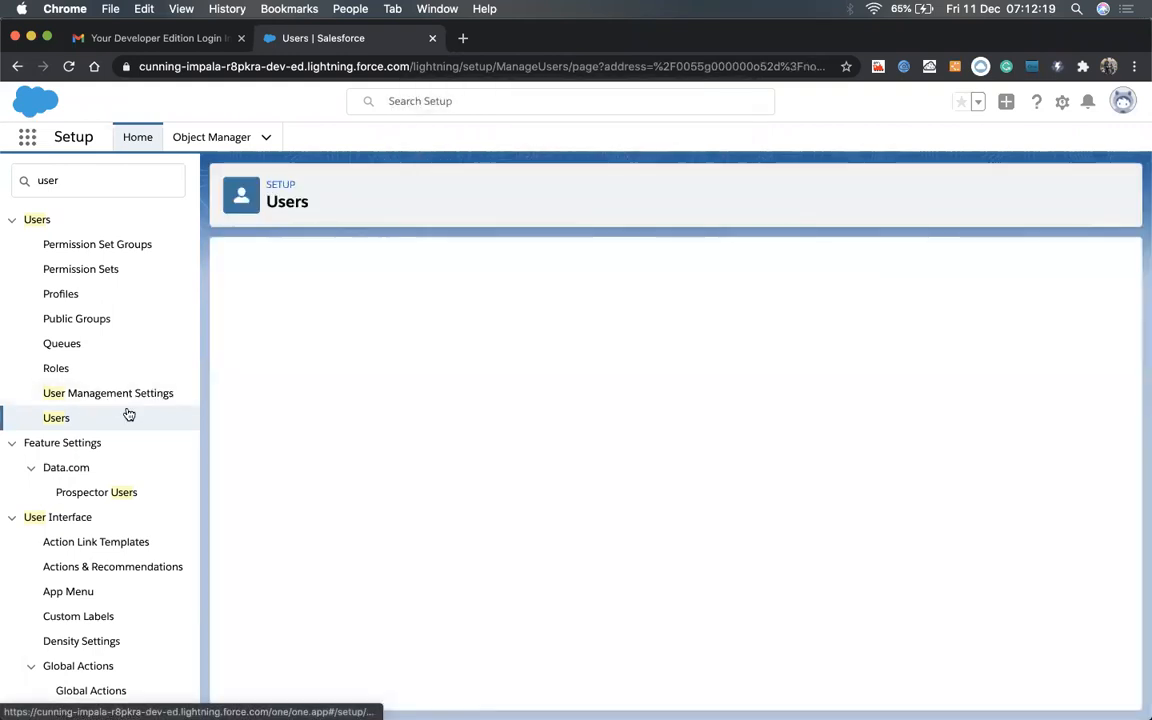
# Mark the Manager-role test user as active again from the All Users list.
pyautogui.click(57, 417)
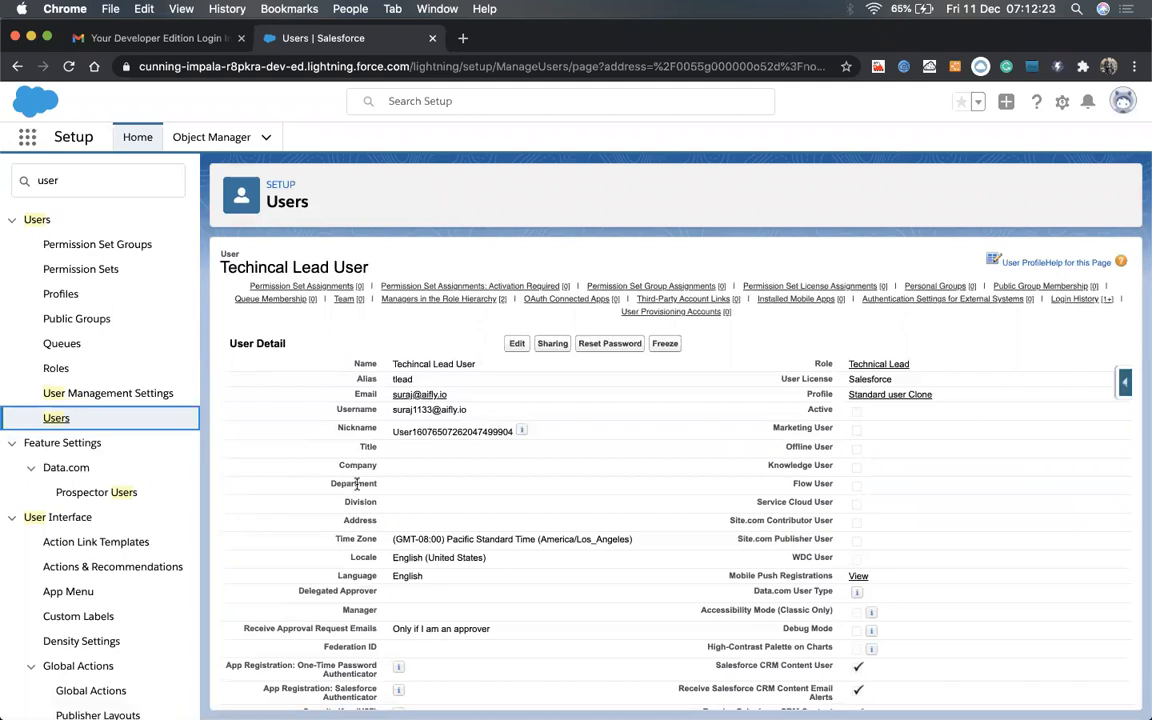
pyautogui.click(60, 420)
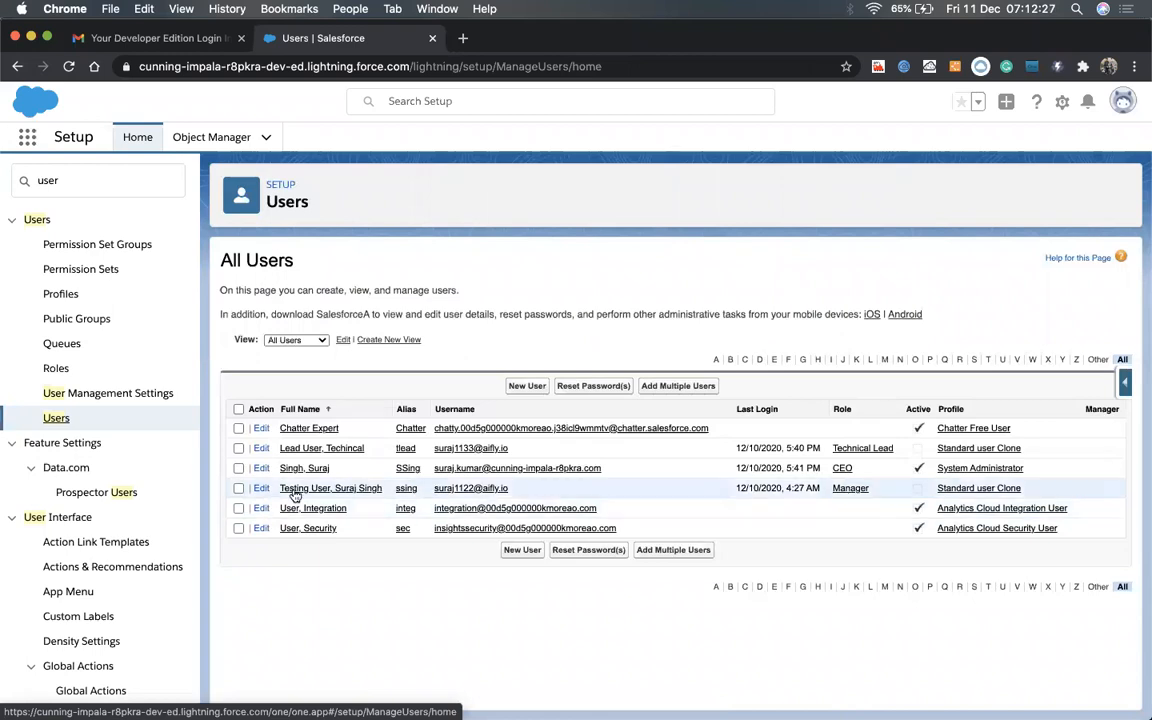
pyautogui.click(261, 488)
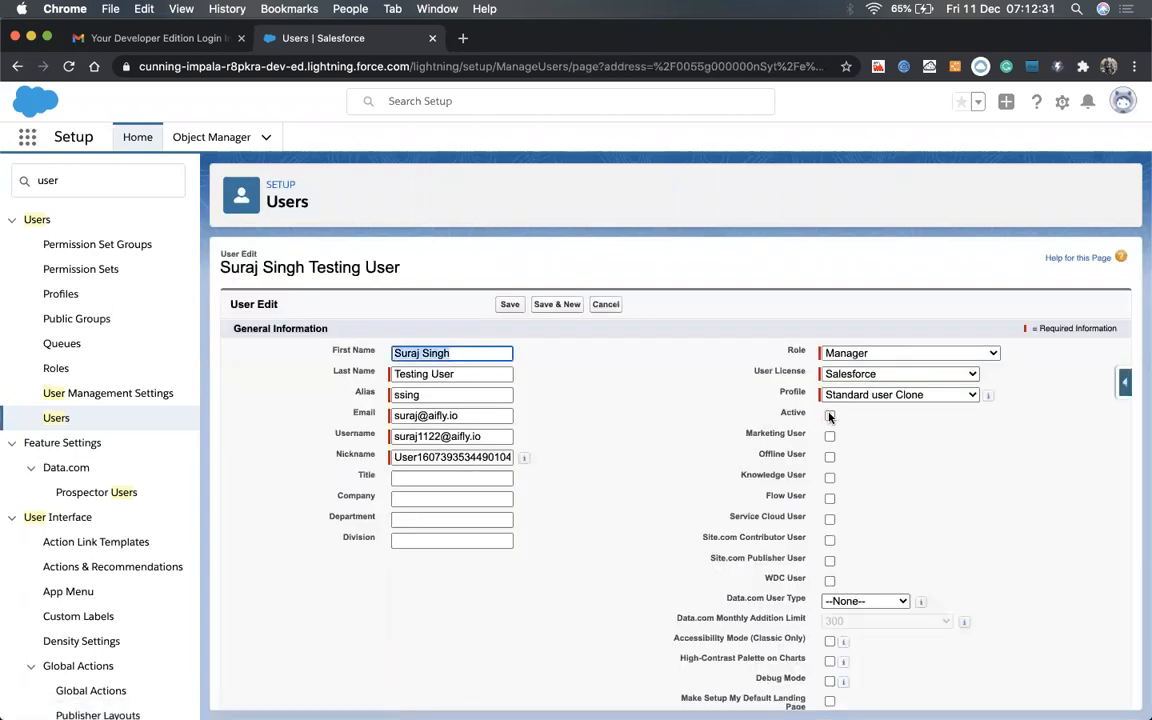
pyautogui.click(830, 416)
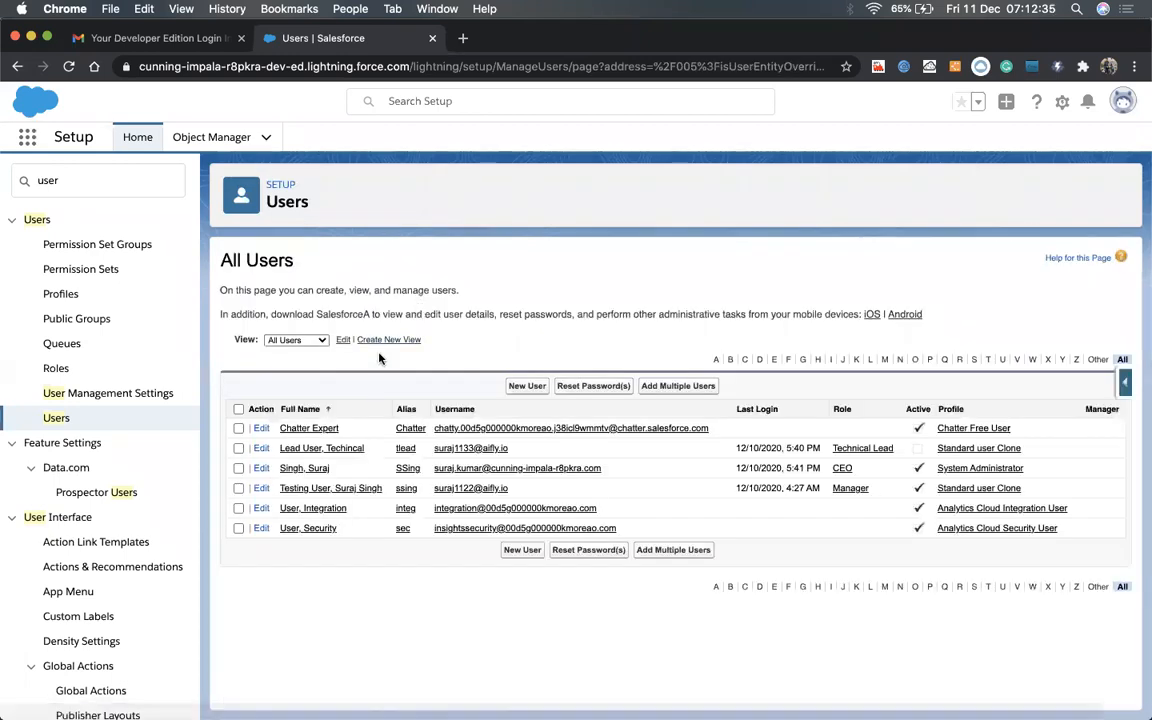
pyautogui.hotkey('ctrl', 'Up')
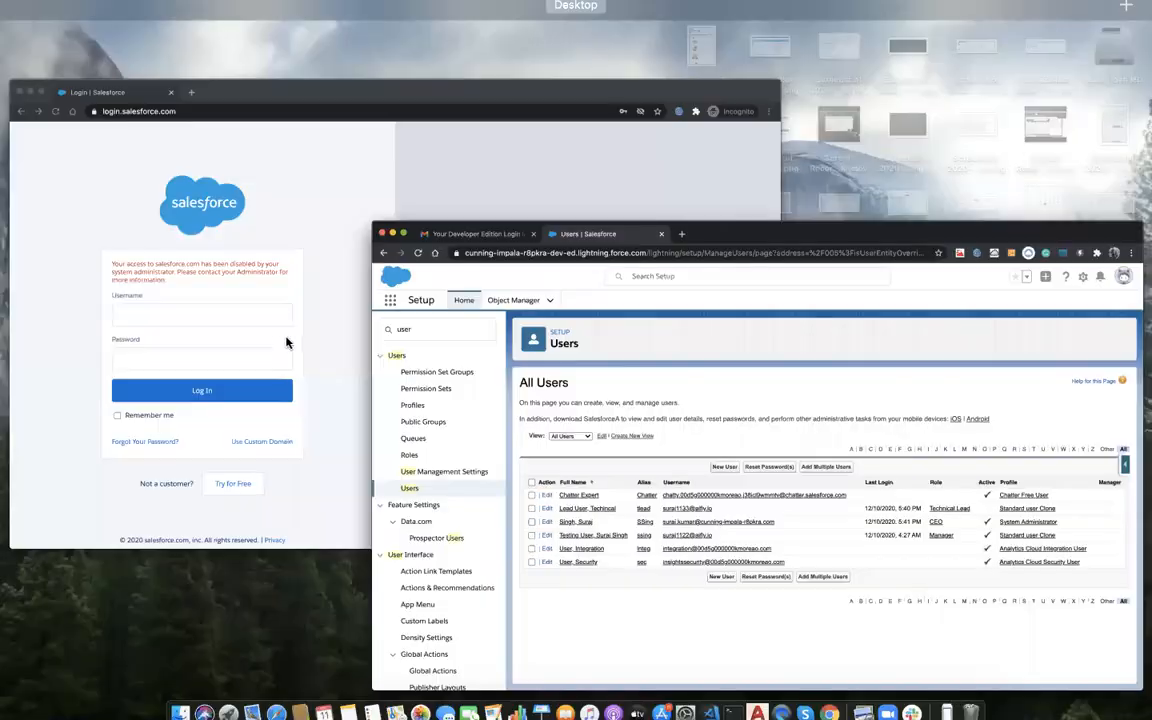
# Log in as the Manager-role test user in the private window and submit the emailed verification code.
pyautogui.click(288, 345)
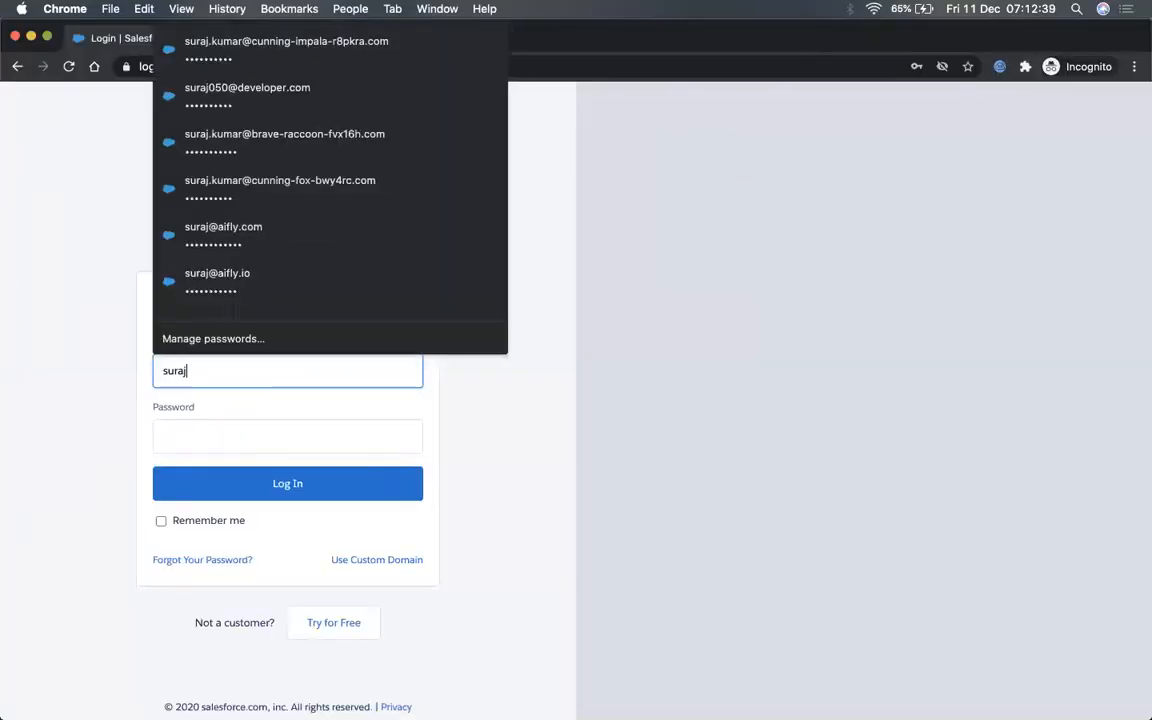
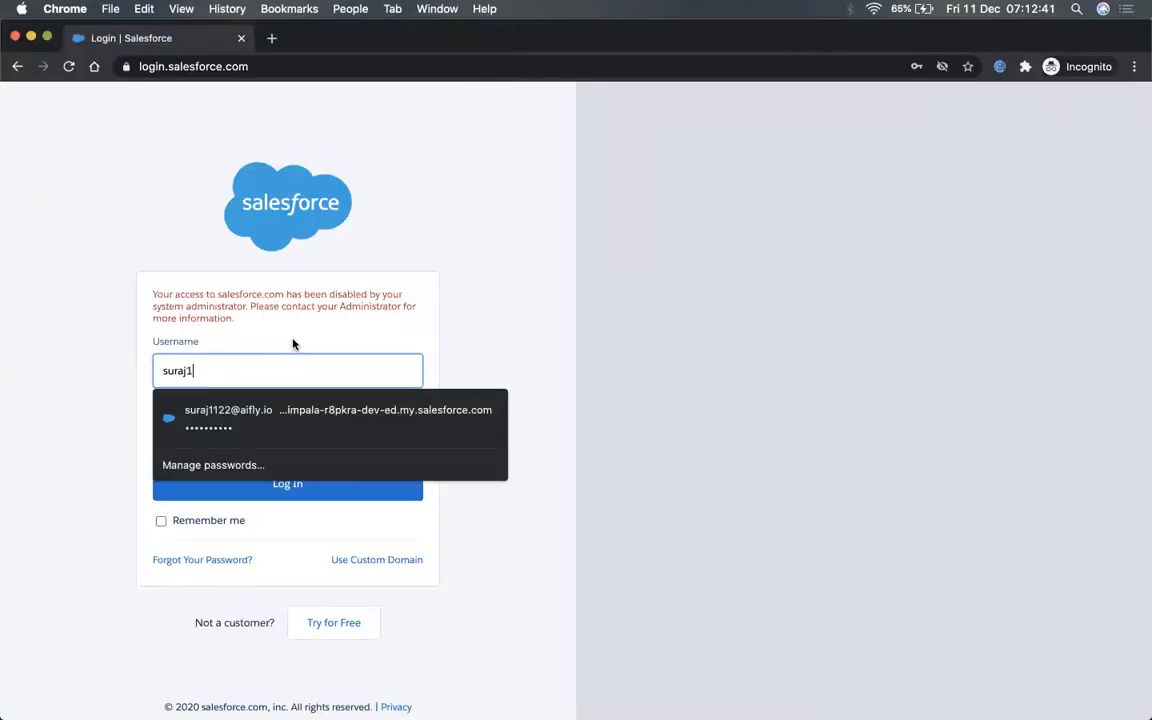
pyautogui.click(185, 418)
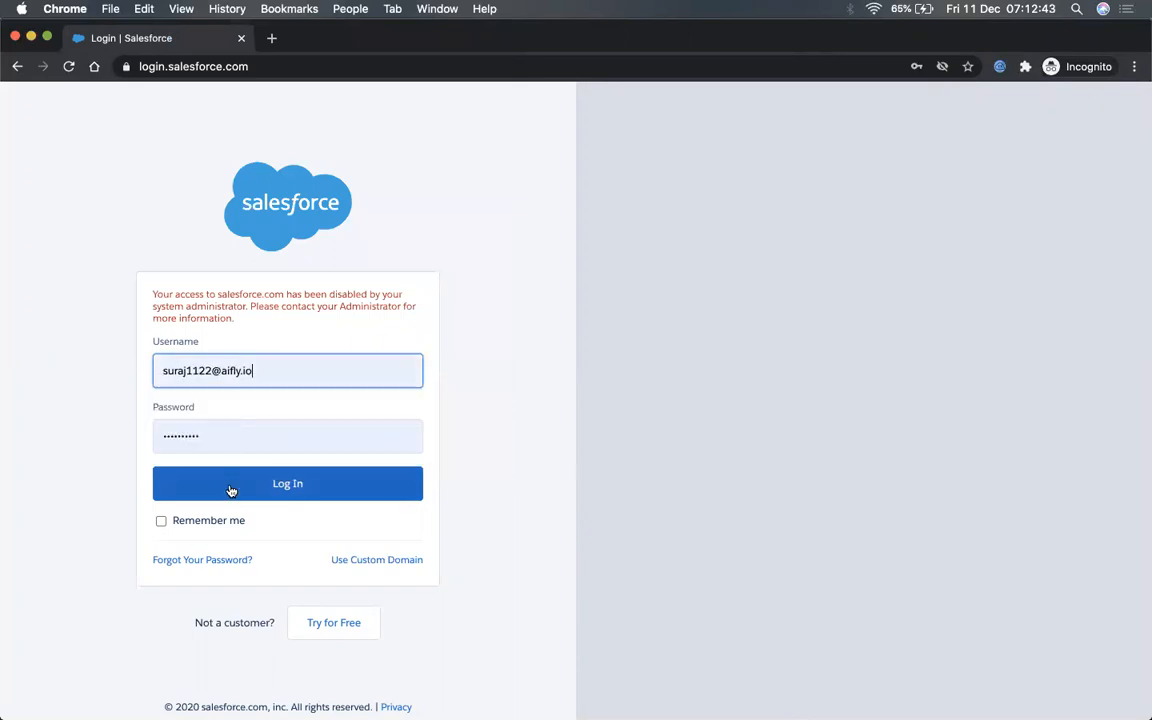
pyautogui.click(230, 490)
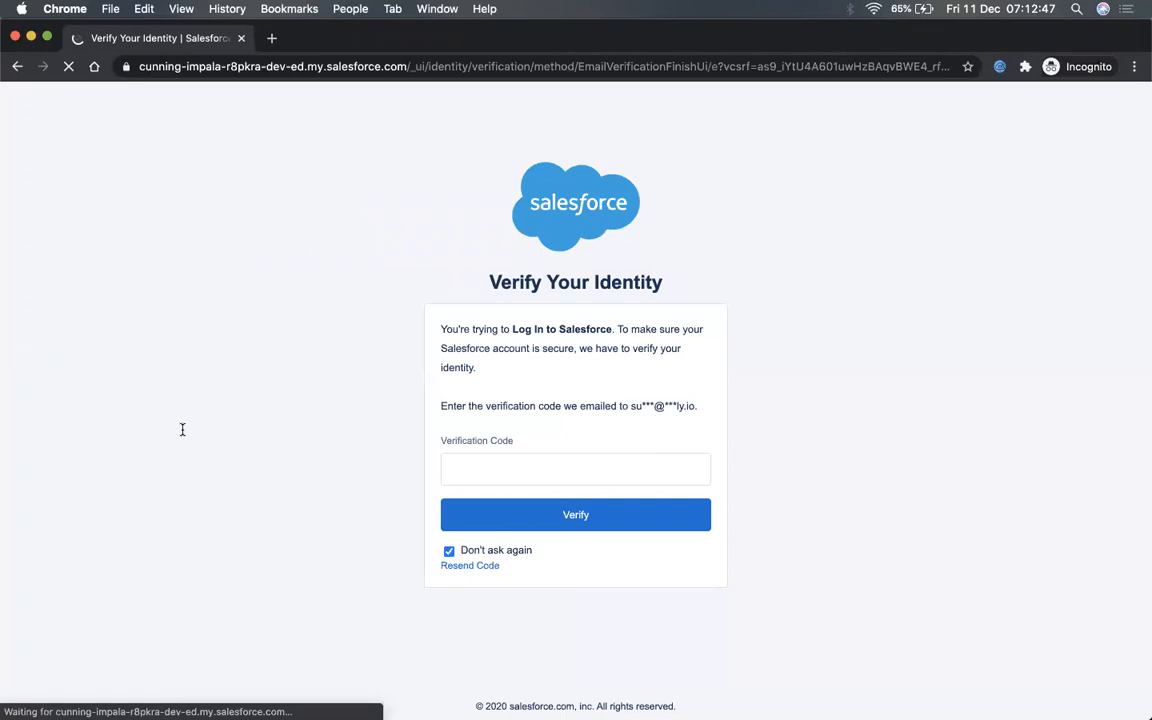
pyautogui.click(486, 478)
pyautogui.hotkey('ctrl', 'Up')
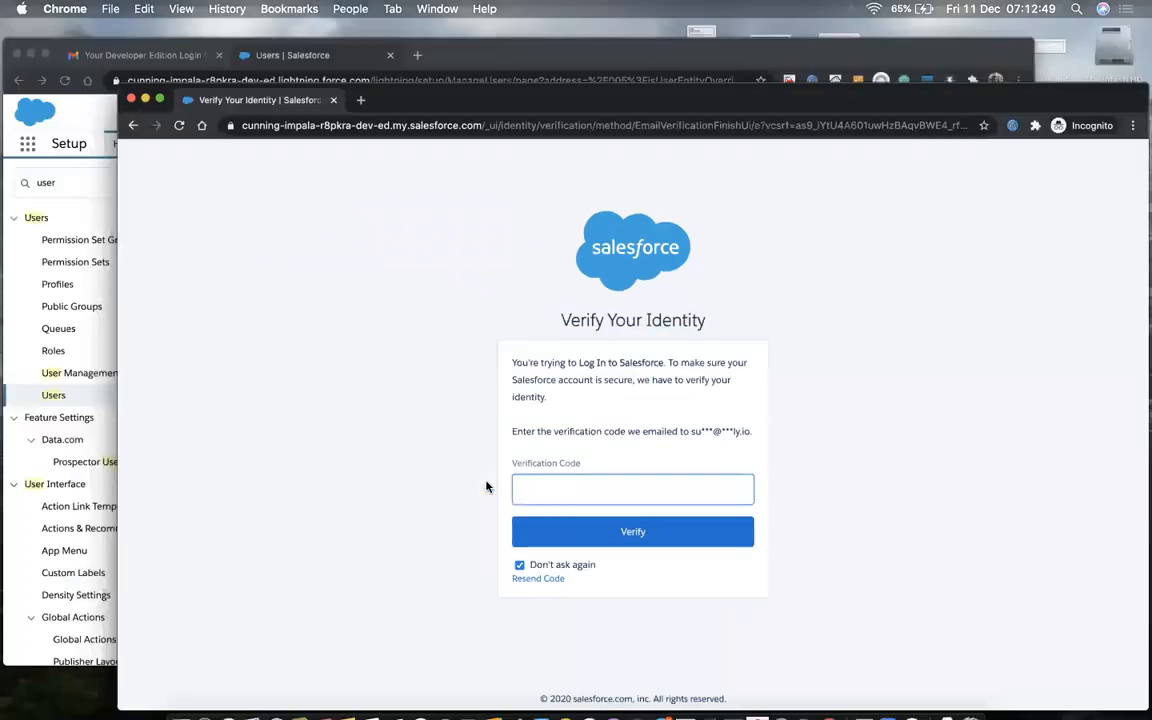
pyautogui.click(758, 514)
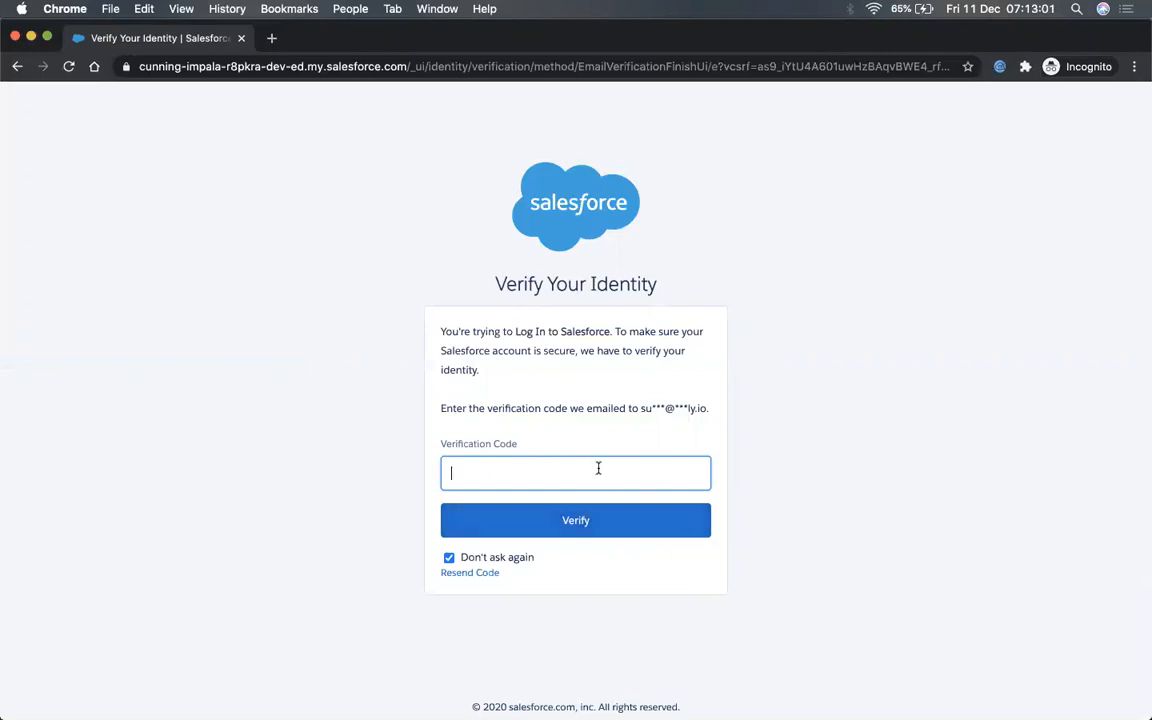
pyautogui.click(577, 521)
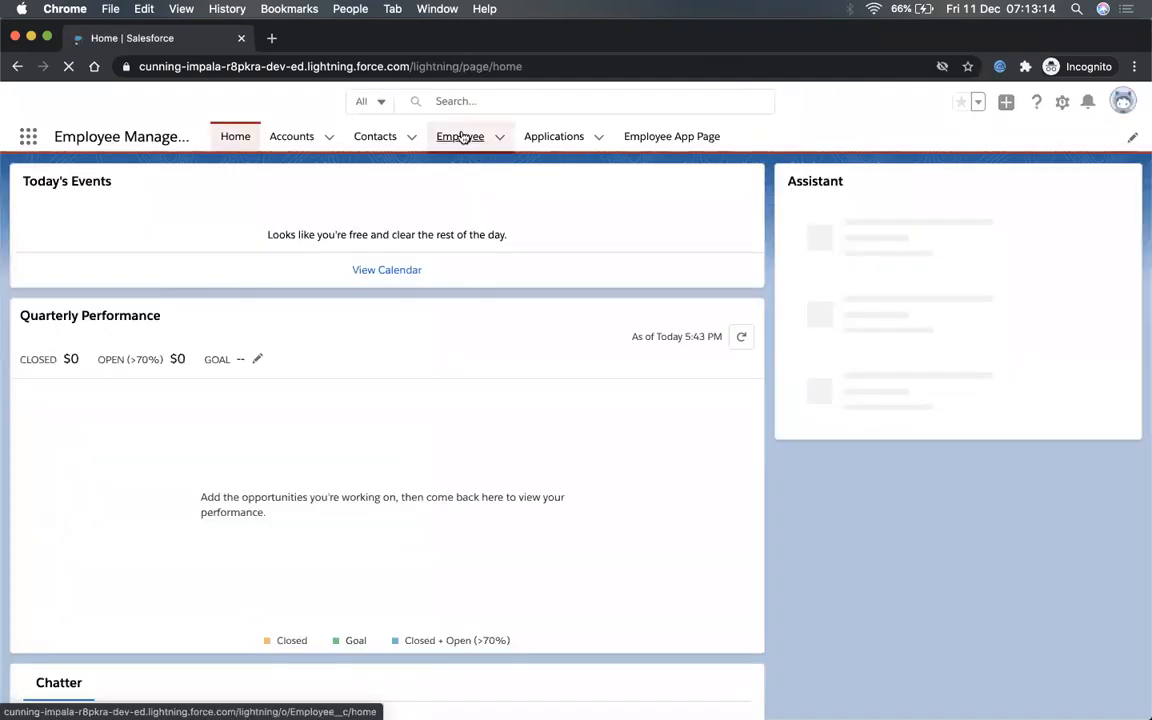
# Open and reload the Employee tab so it lists nine recently viewed Employee records.
pyautogui.click(463, 137)
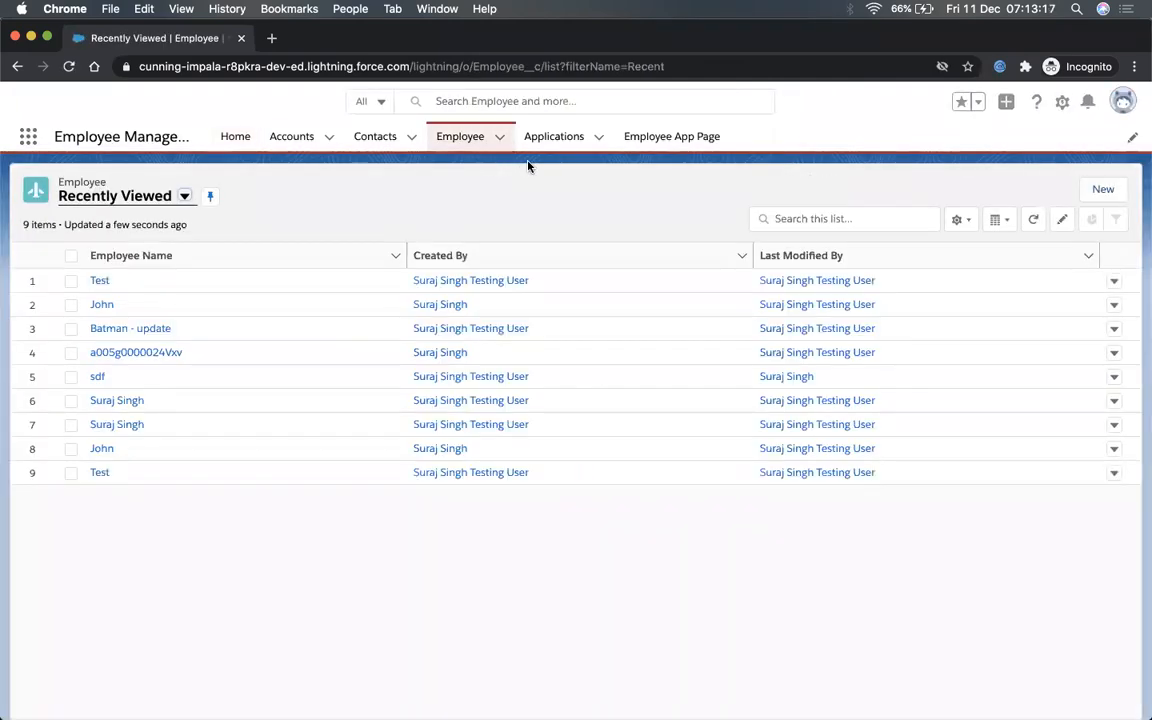
pyautogui.click(470, 141)
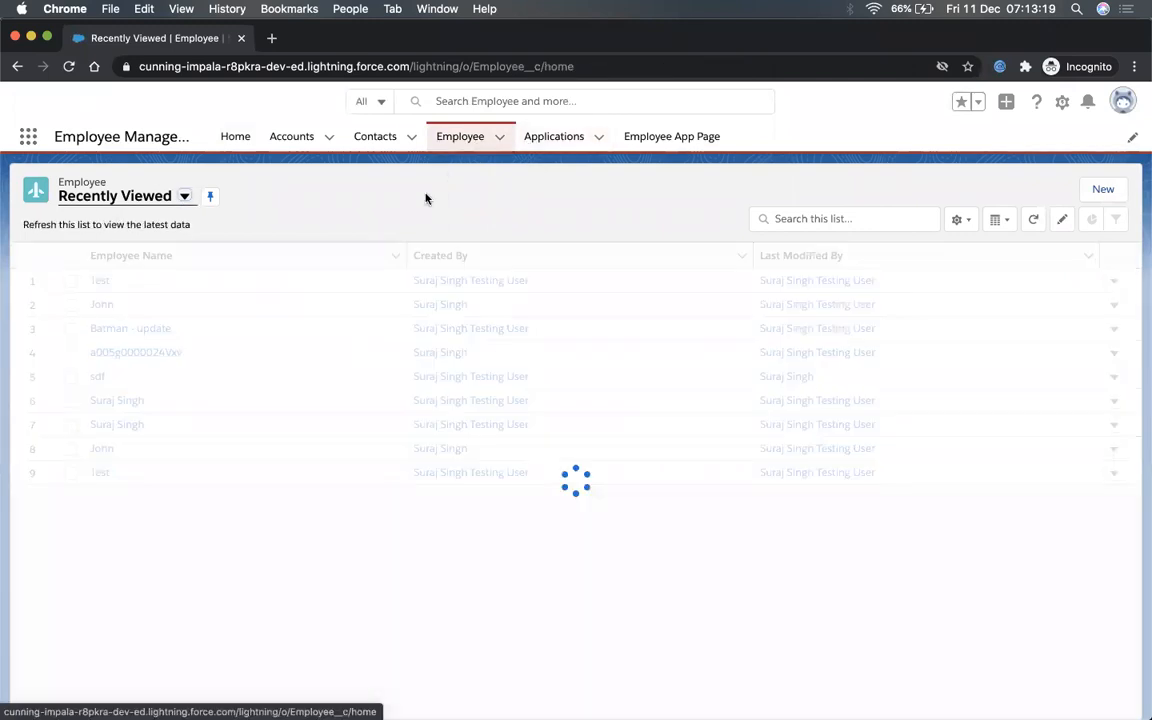
pyautogui.press('super+r')
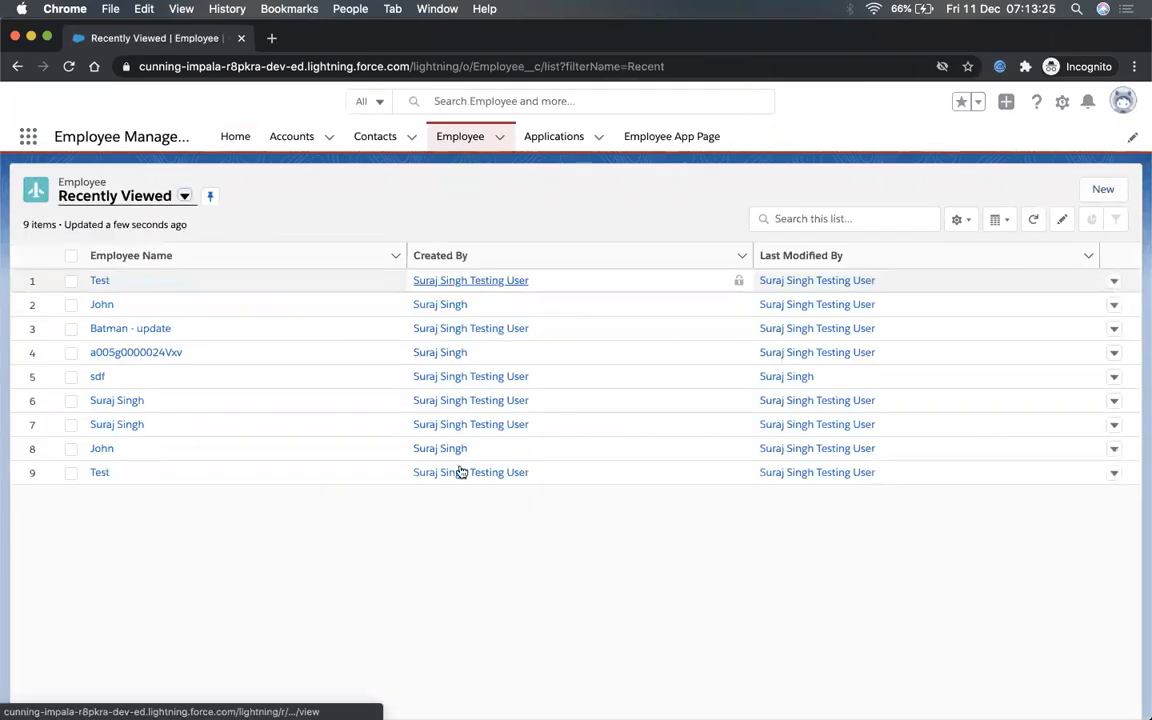
pyautogui.hotkey('ctrl', 'Up')
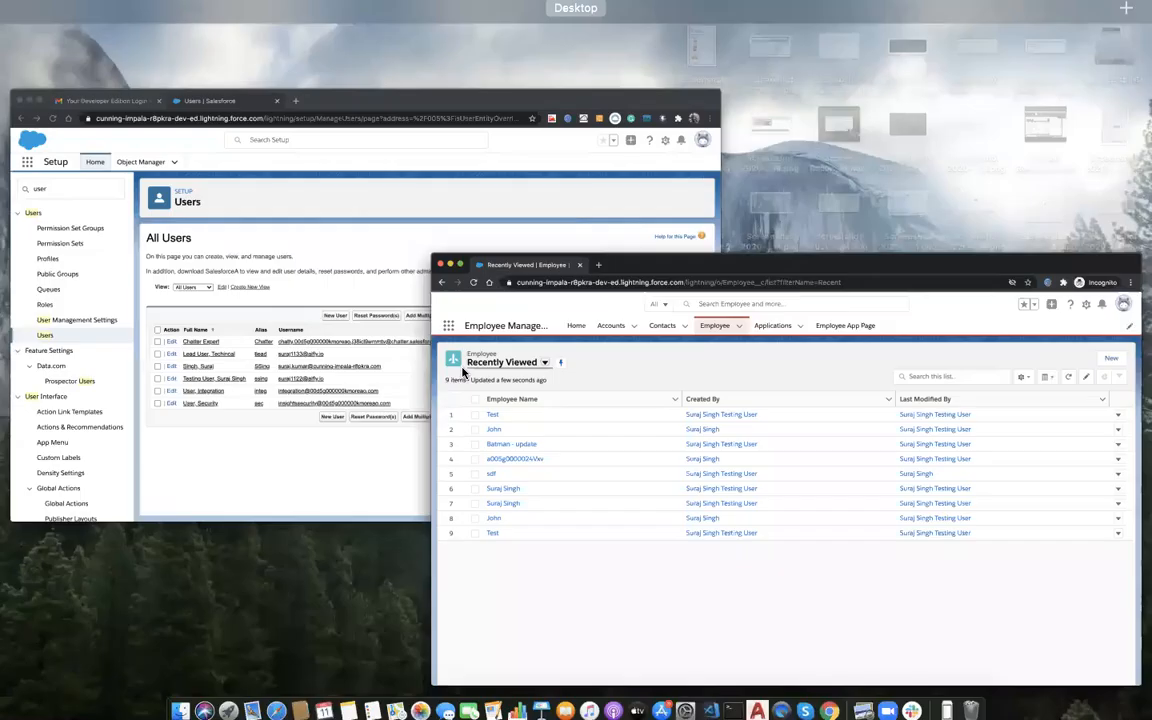
# In the admin Setup window, filter Quick Find by 'sharin' and open Sharing Settings.
pyautogui.click(357, 206)
pyautogui.click(81, 166)
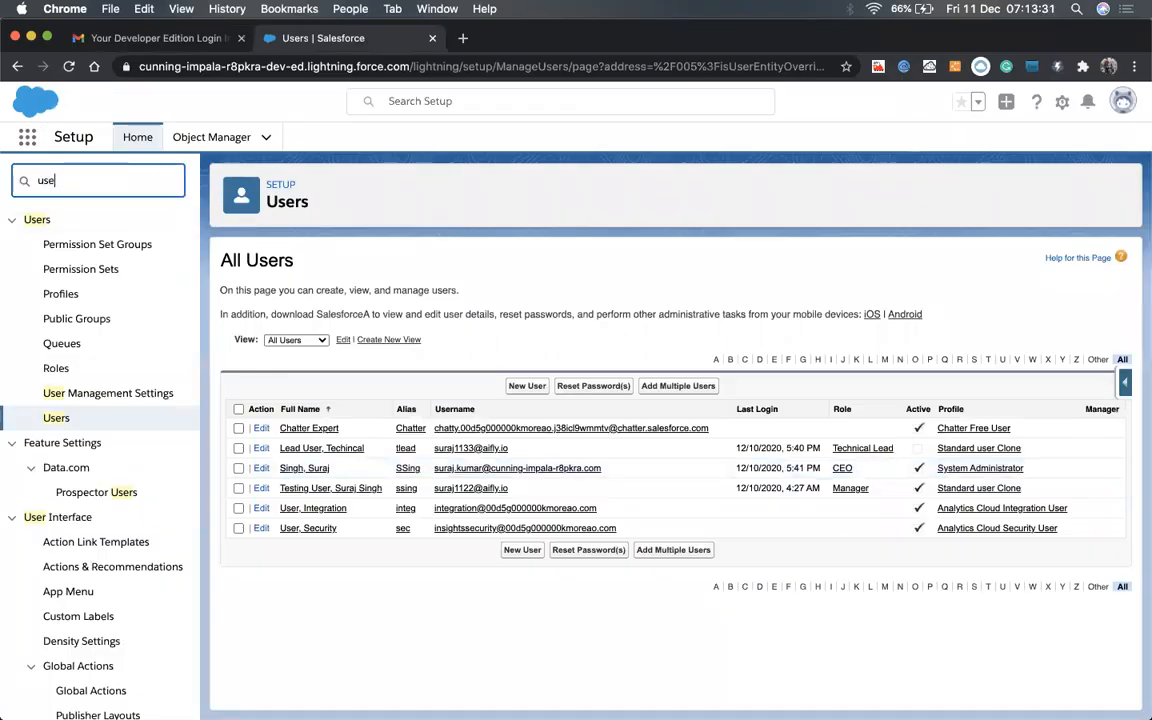
pyautogui.press('BackSpace')
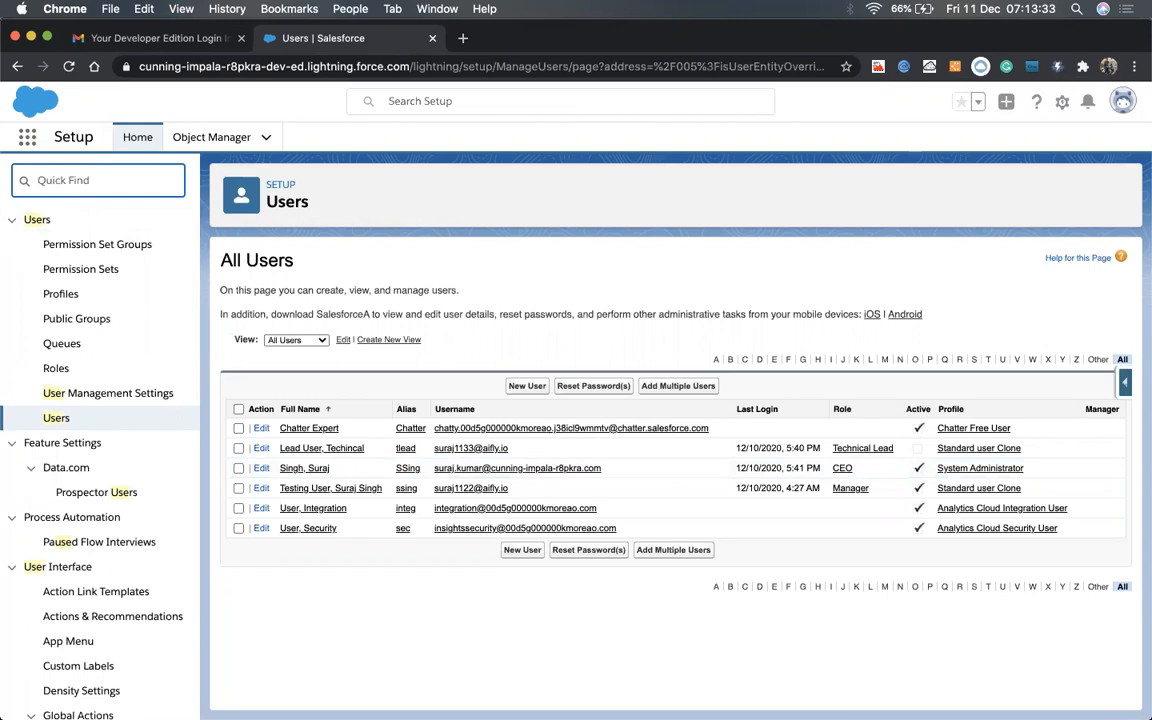
pyautogui.write('sharin')
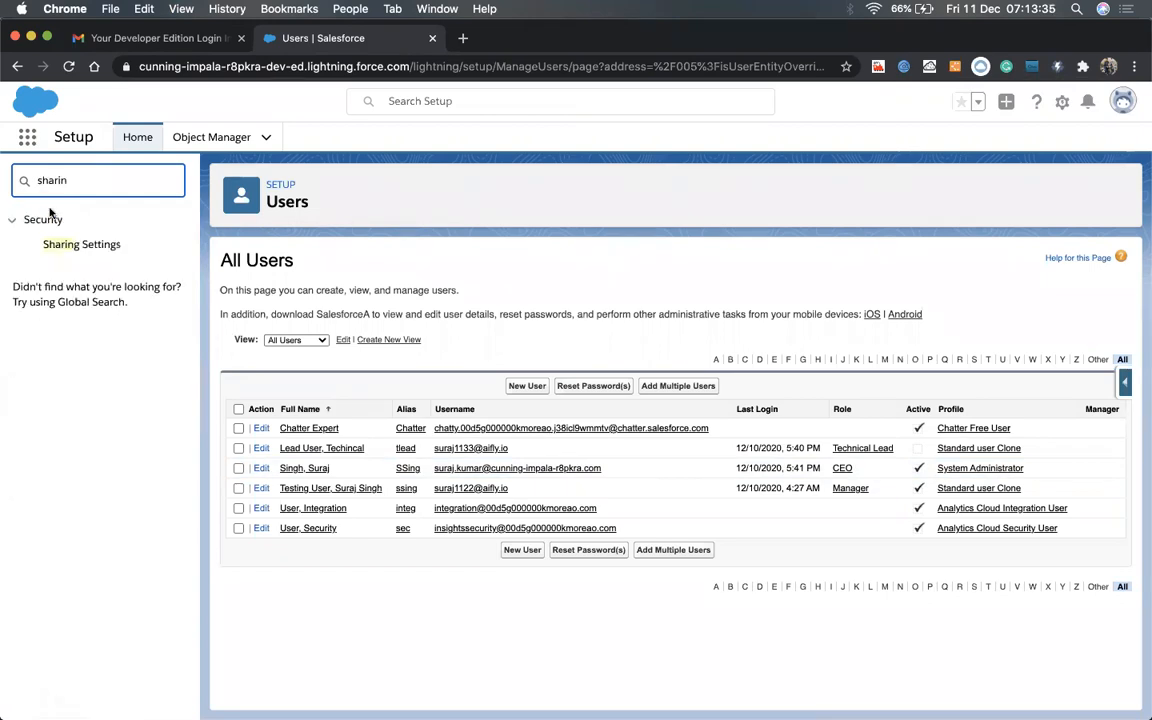
pyautogui.click(88, 243)
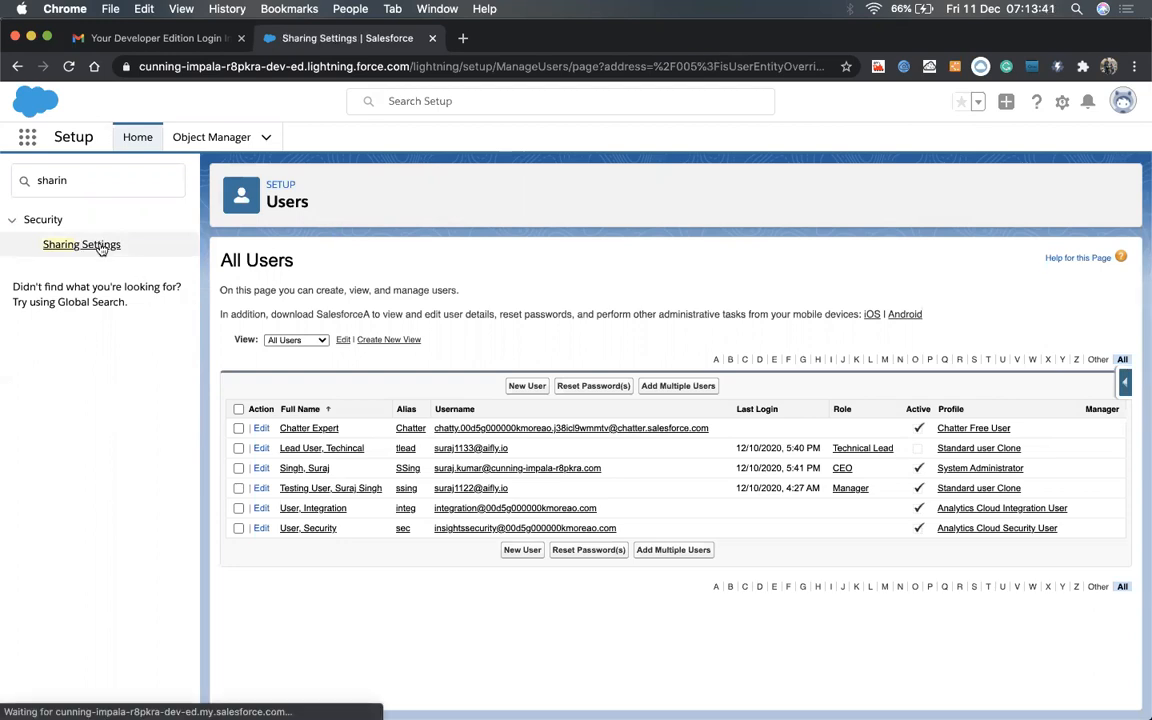
pyautogui.scroll(-15, 599, 387)
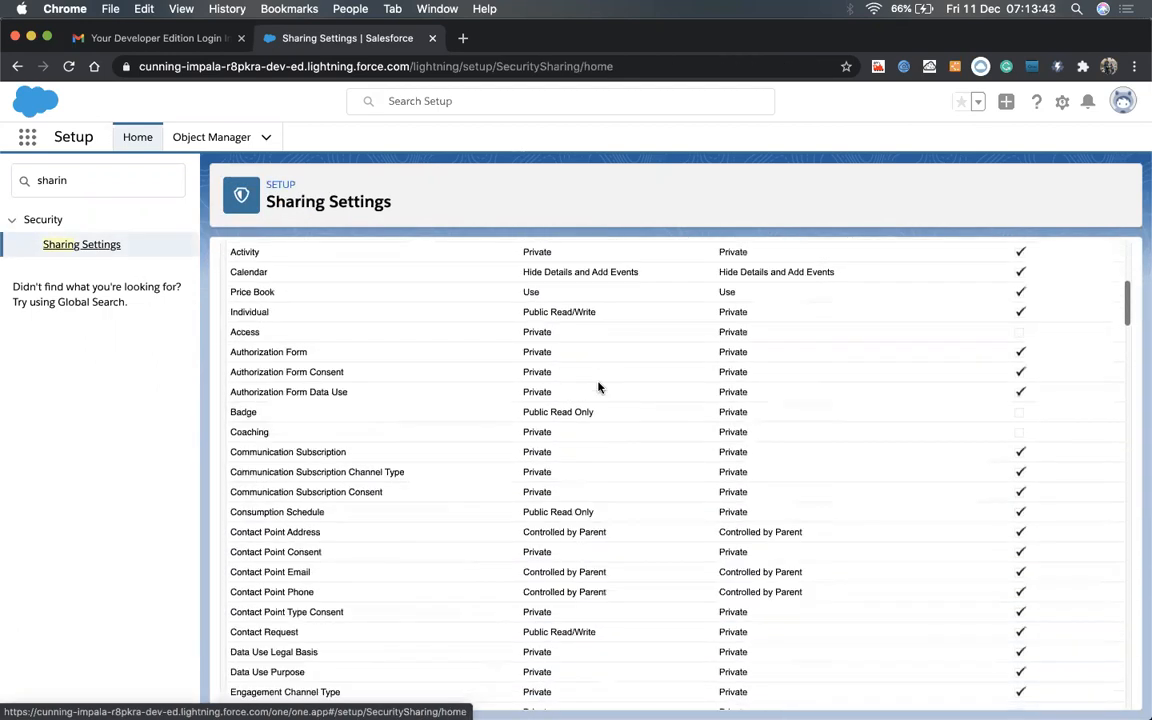
pyautogui.scroll(5, 599, 387)
pyautogui.scroll(10, 599, 387)
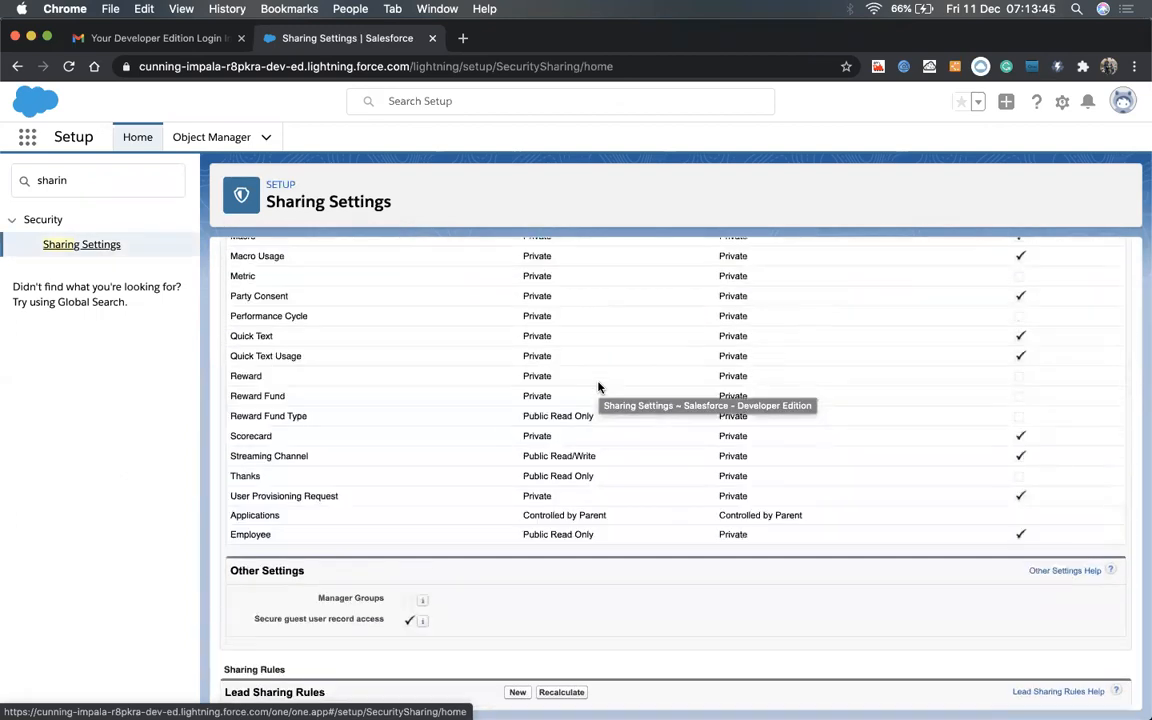
pyautogui.scroll(-15, 599, 387)
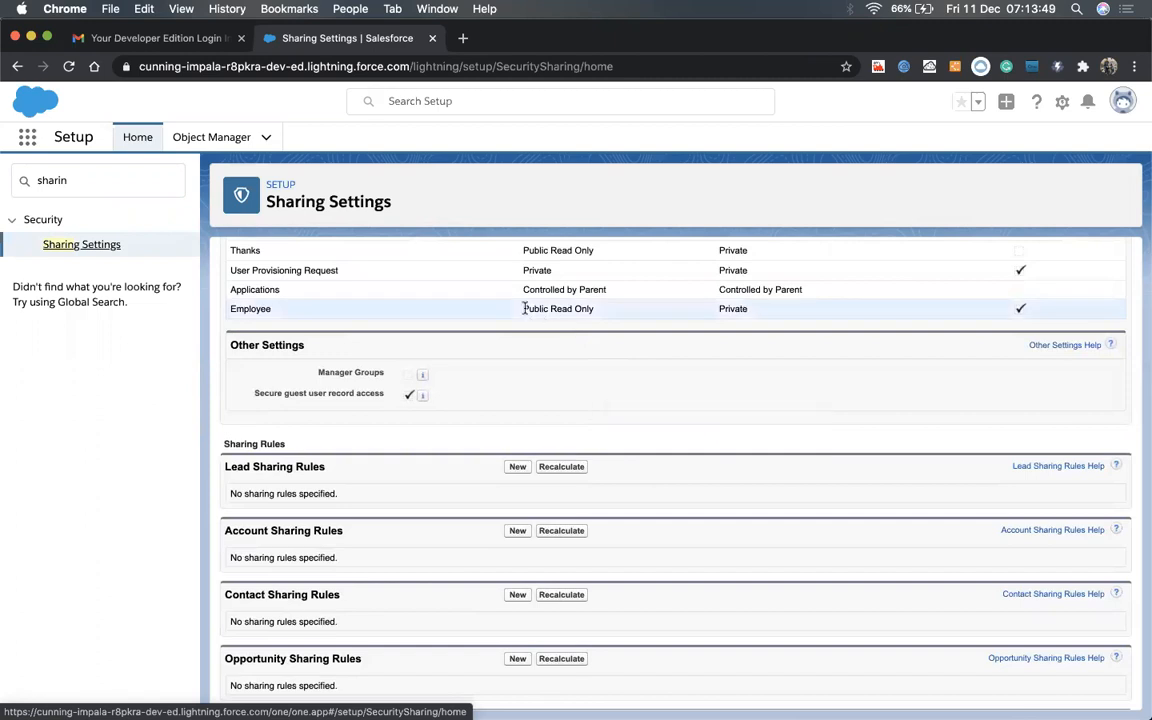
pyautogui.scroll(5, 616, 363)
pyautogui.scroll(8, 616, 363)
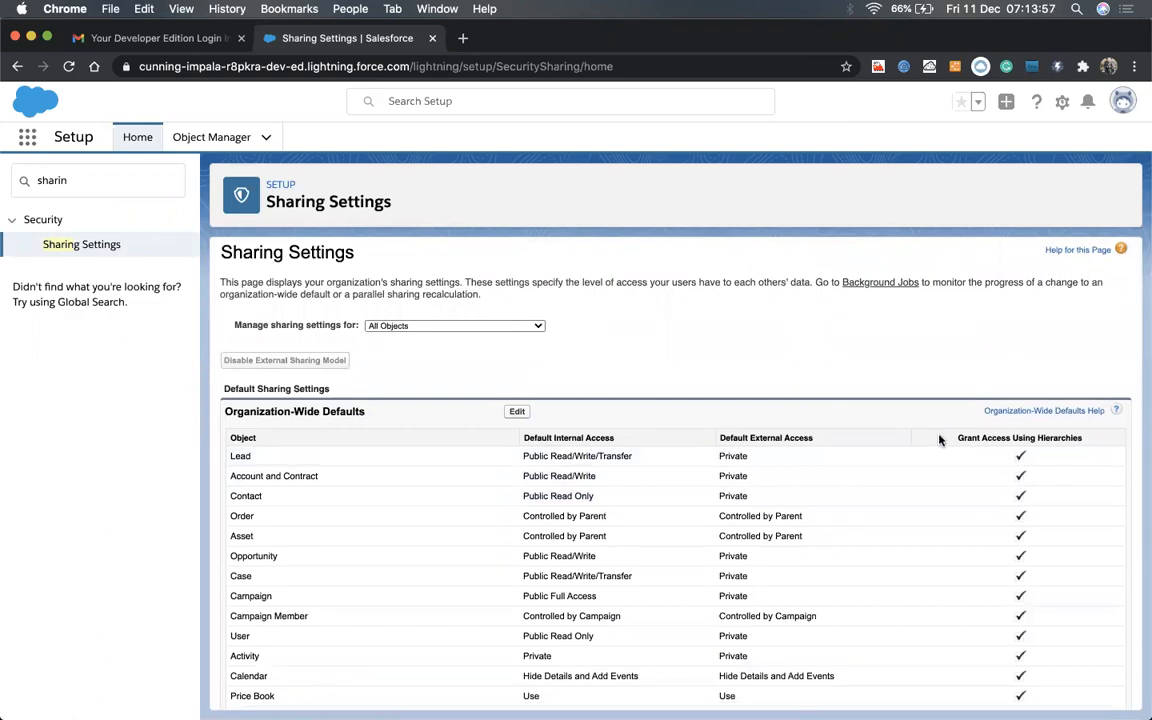
pyautogui.moveTo(956, 441); pyautogui.dragTo(1076, 448)
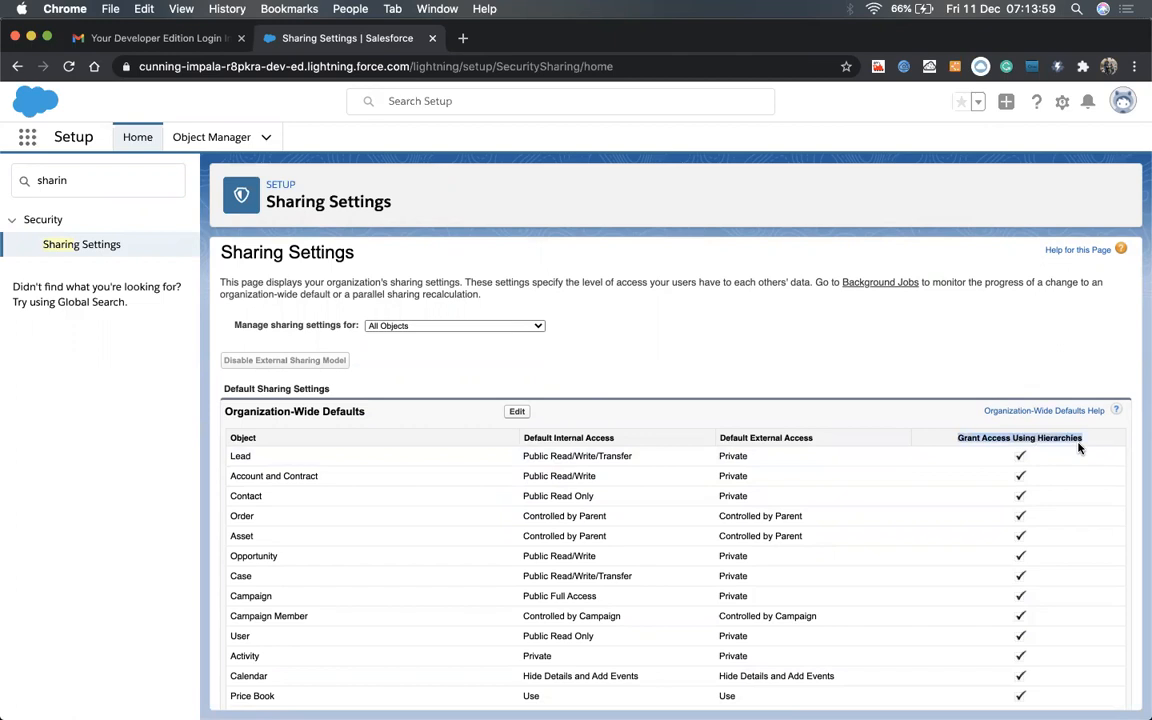
pyautogui.click(962, 436)
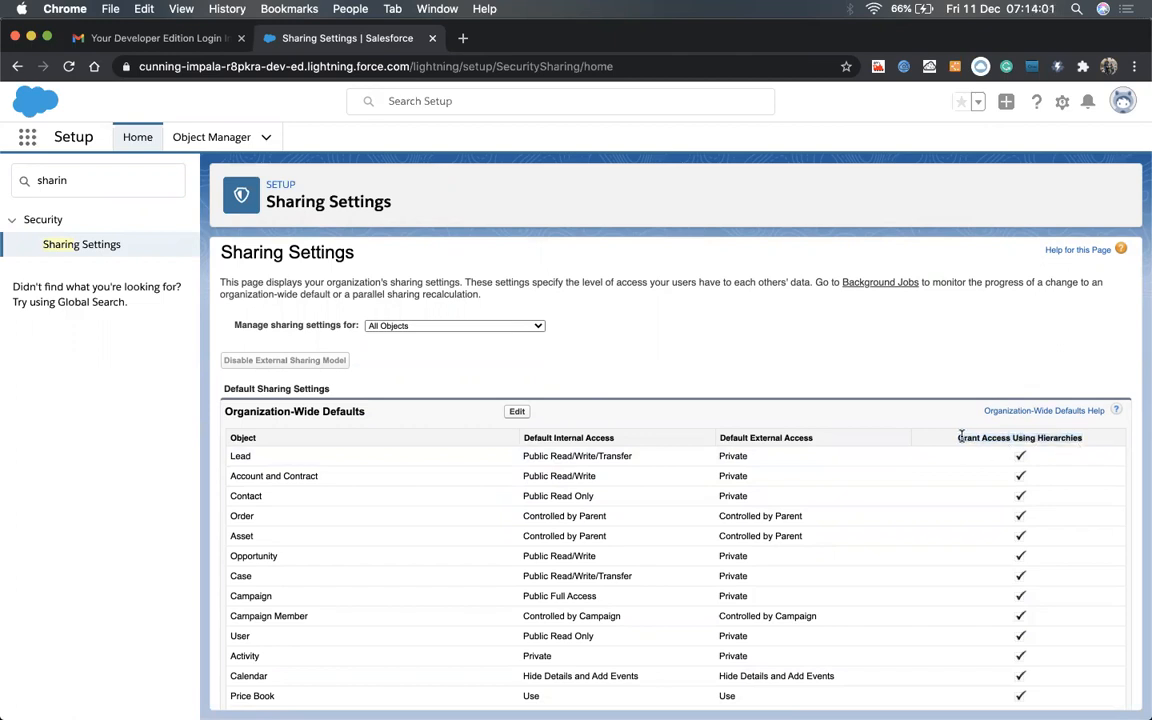
pyautogui.moveTo(958, 437); pyautogui.dragTo(1066, 440)
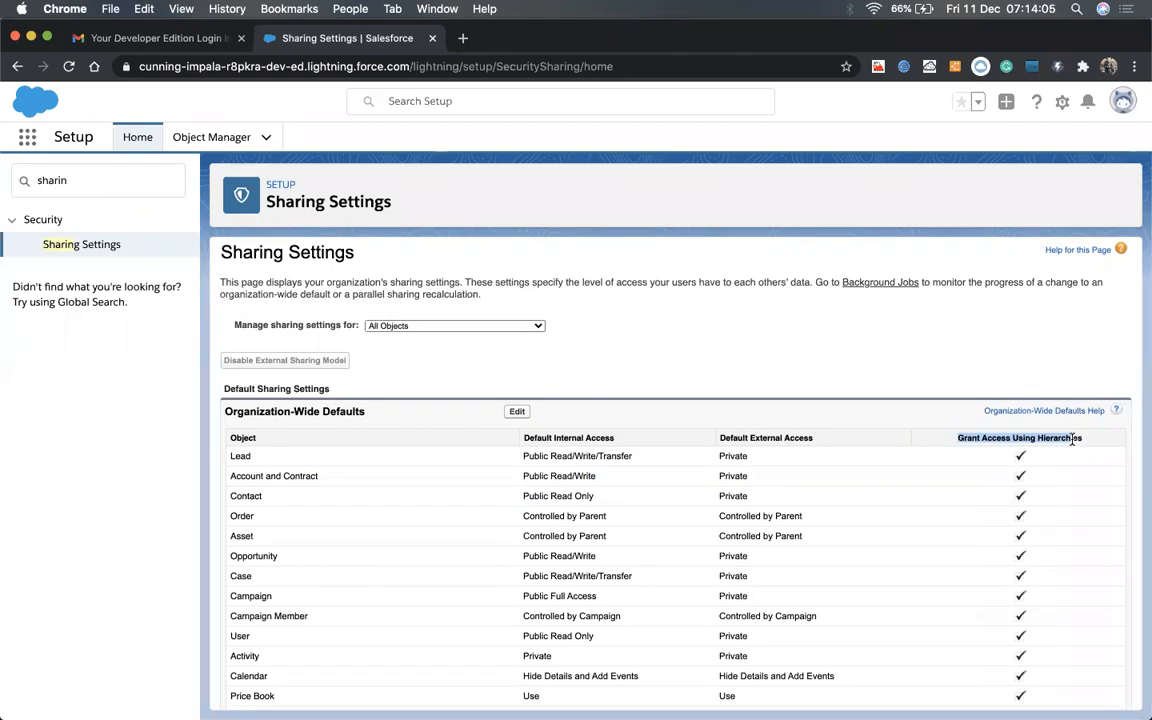
pyautogui.click(954, 441)
pyautogui.moveTo(957, 439); pyautogui.dragTo(1083, 437)
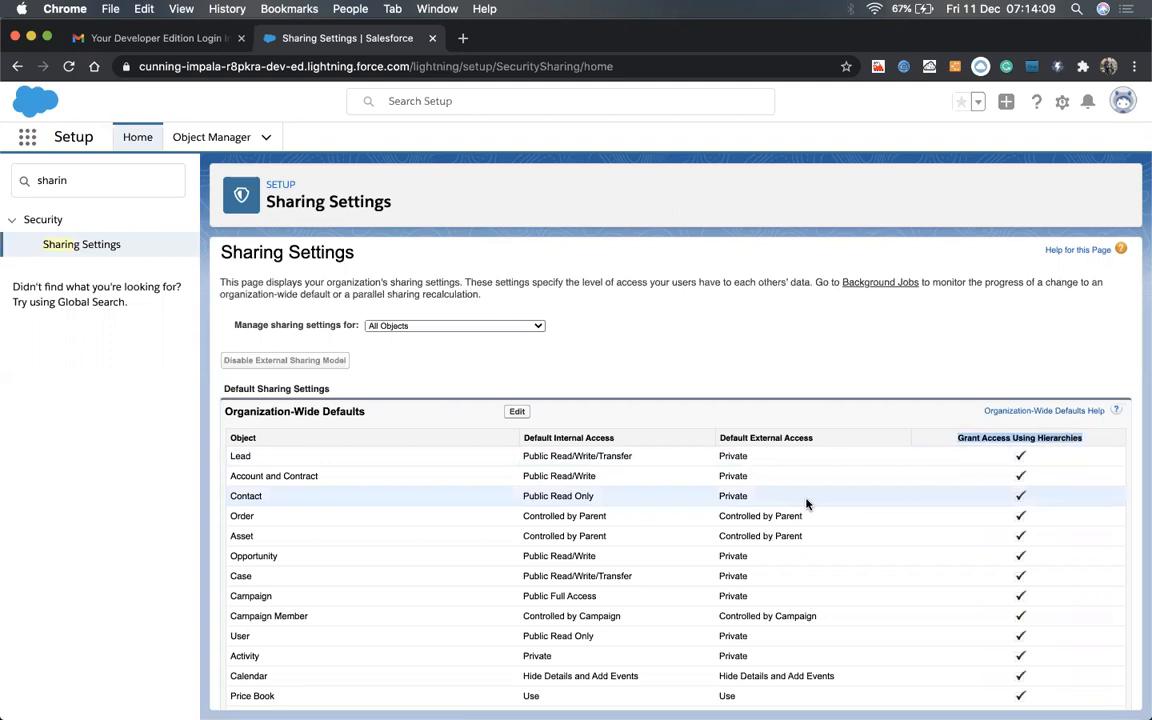
pyautogui.scroll(-1, 805, 500)
pyautogui.scroll(-15, 483, 494)
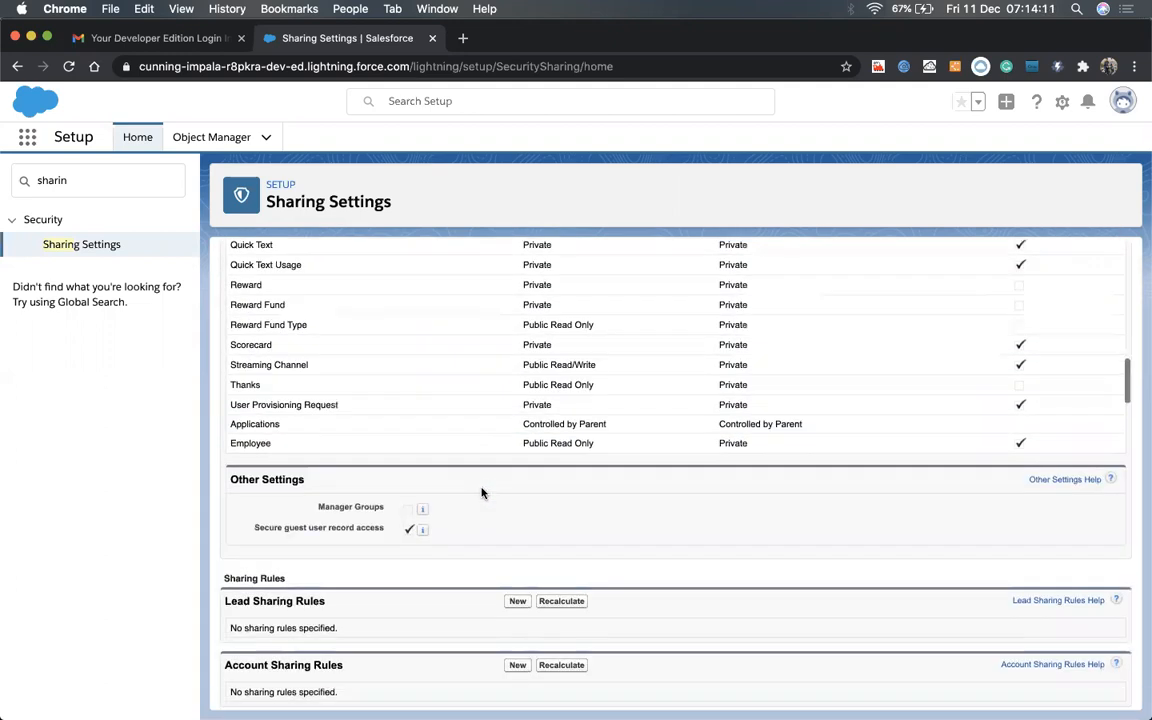
pyautogui.doubleClick(228, 443)
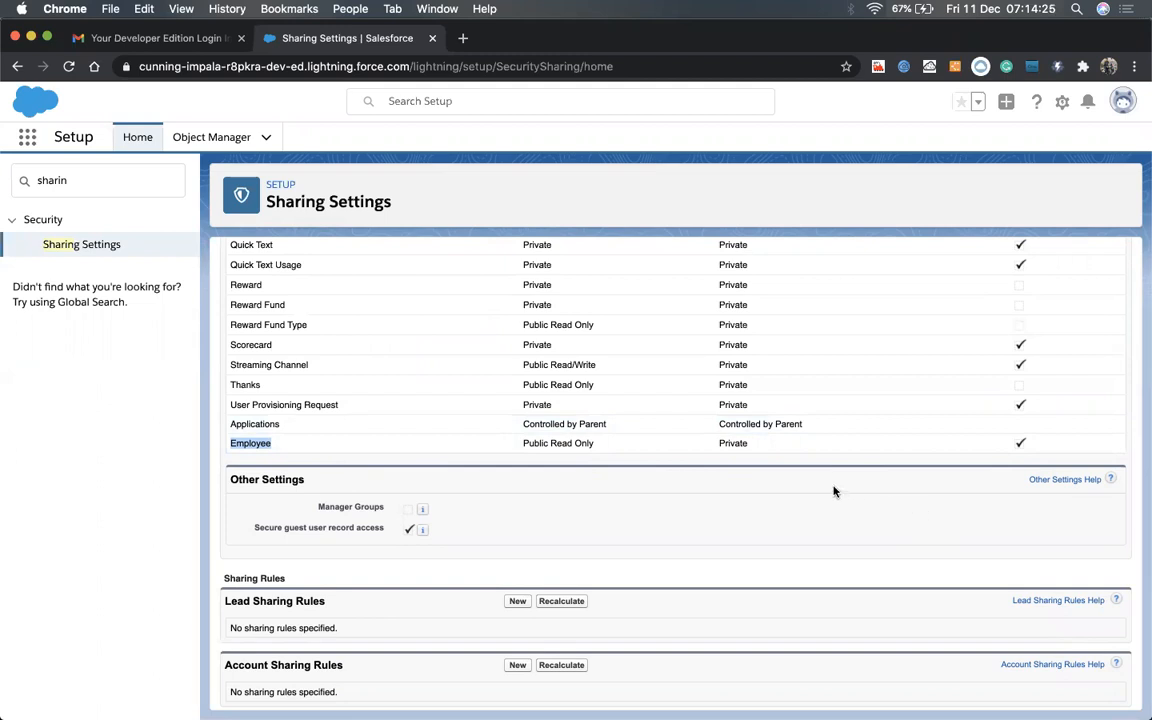
pyautogui.moveTo(523, 447); pyautogui.dragTo(604, 451)
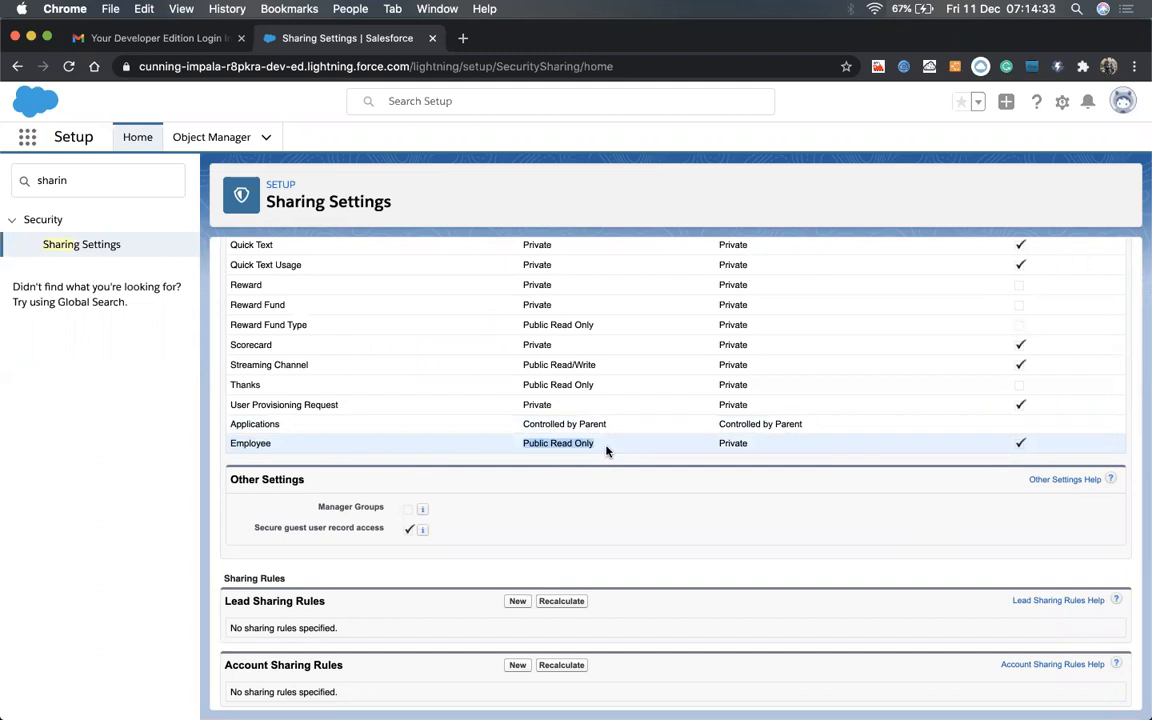
# Return to the Employee records window and check which user is logged in.
pyautogui.hotkey('ctrl', 'Up')
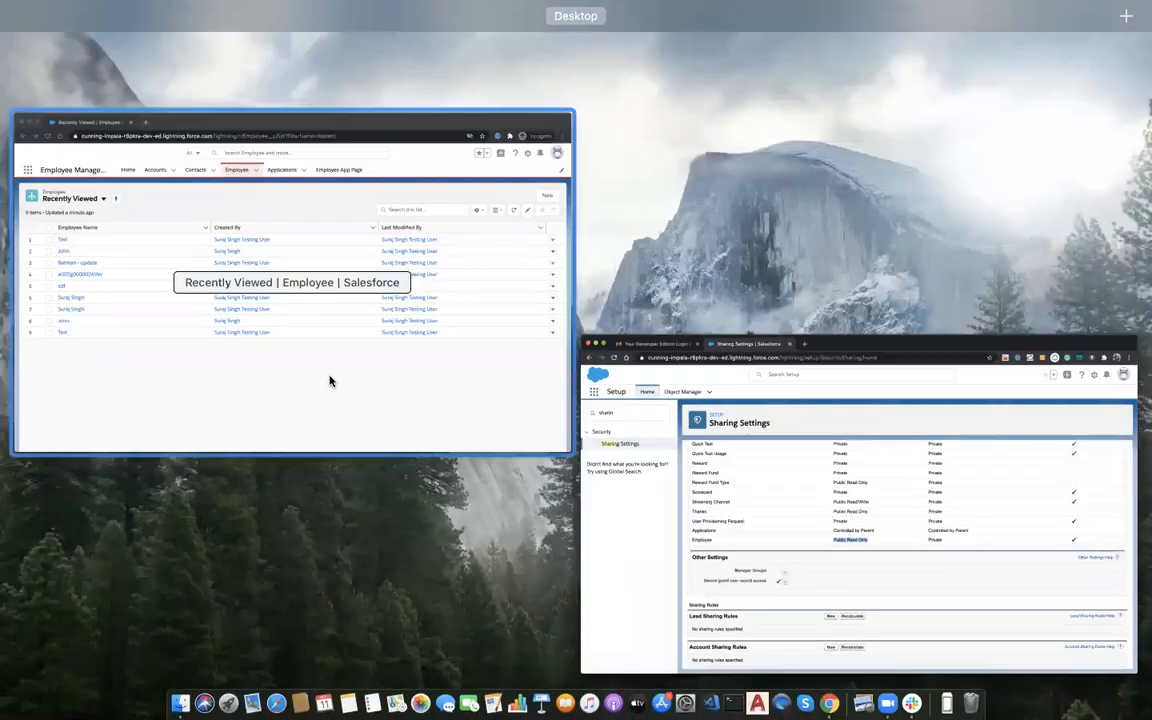
pyautogui.click(329, 381)
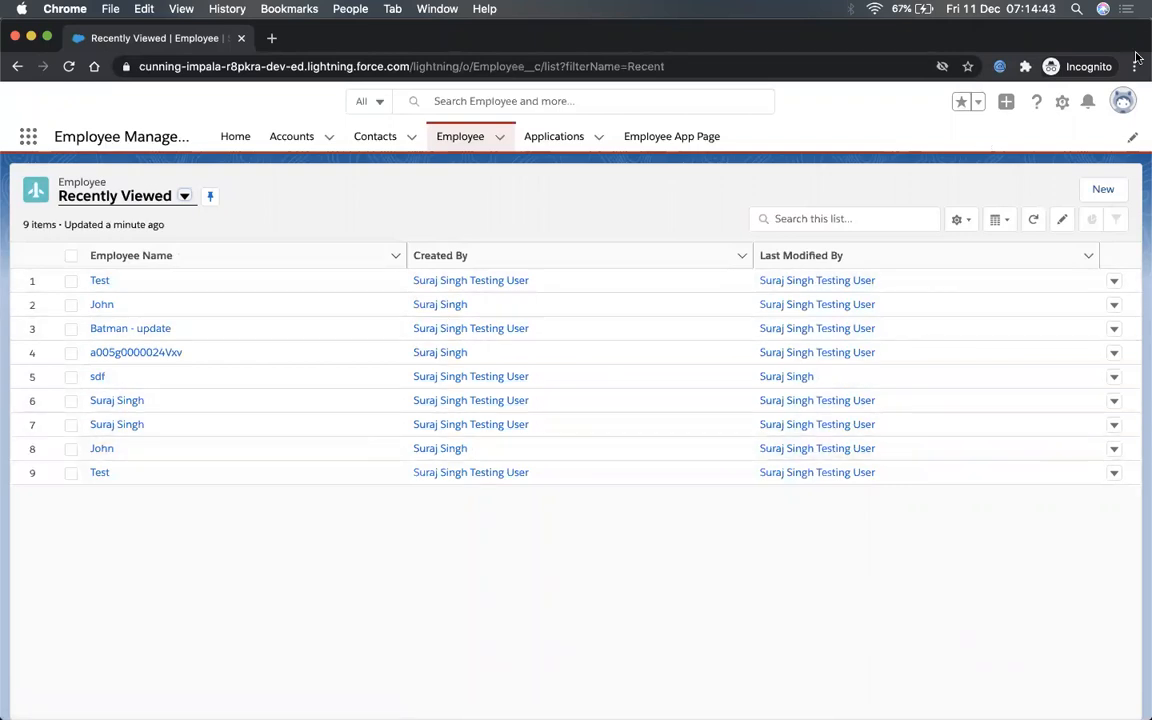
pyautogui.click(1122, 101)
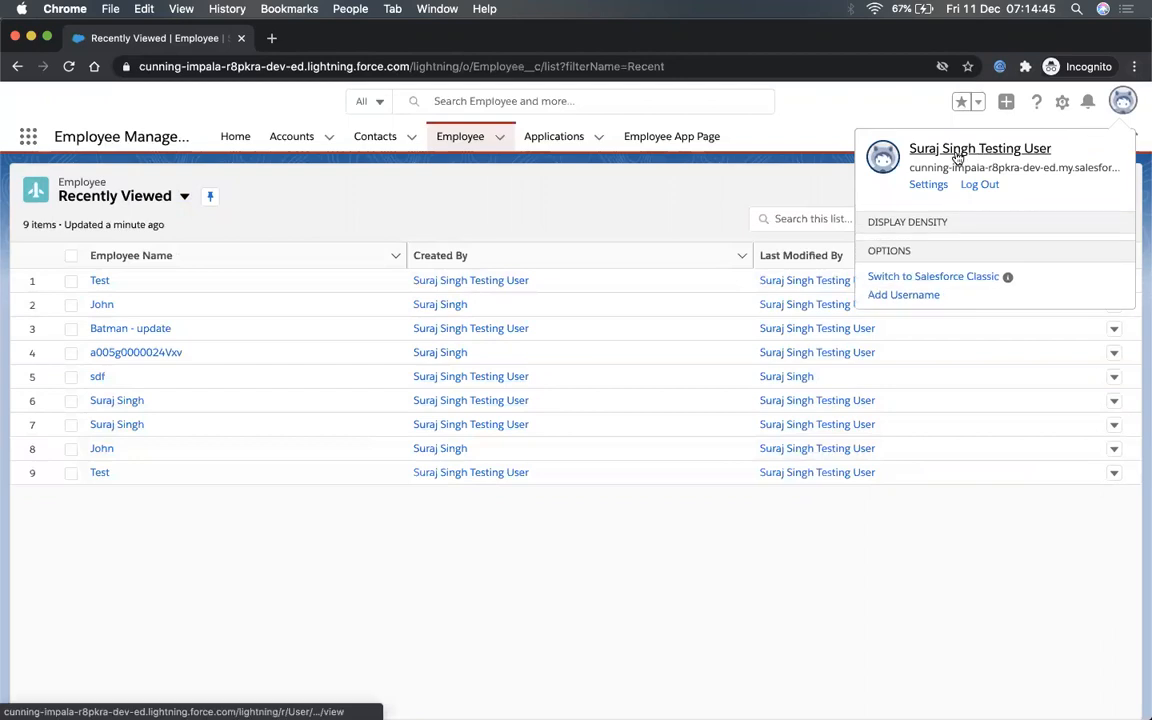
pyautogui.moveTo(1055, 155); pyautogui.dragTo(982, 149)
pyautogui.click(825, 141)
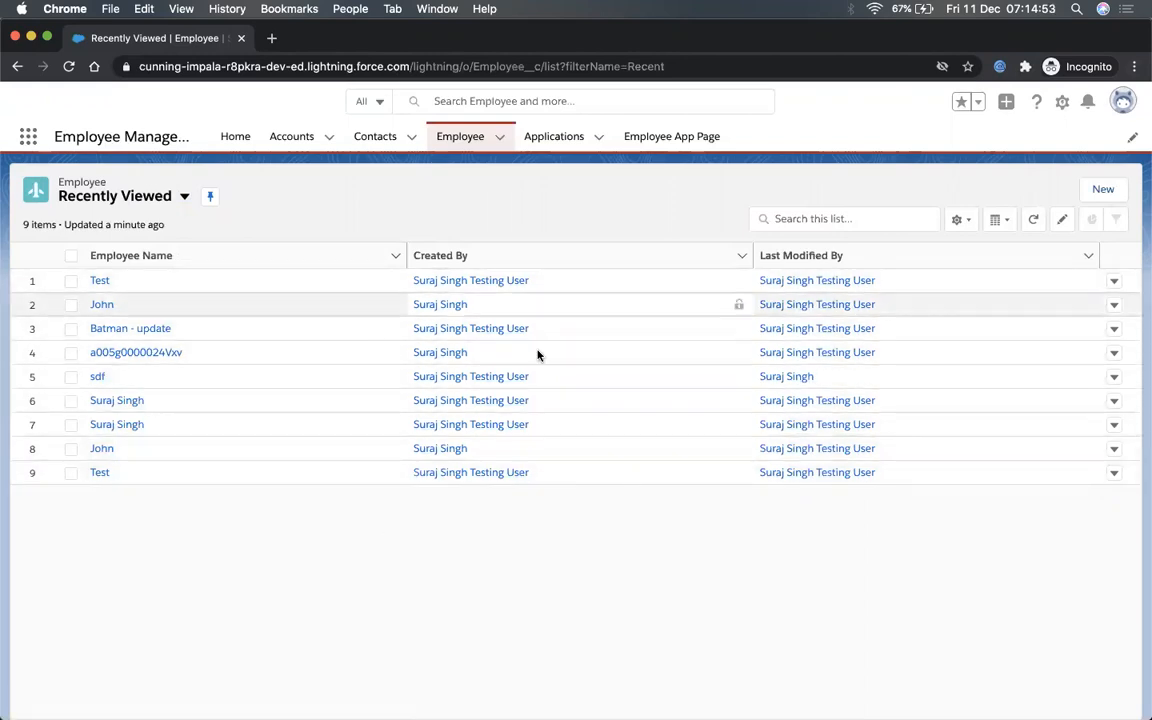
# Switch the Employee list to All, pin it as default, and open the row-7 record.
pyautogui.click(184, 196)
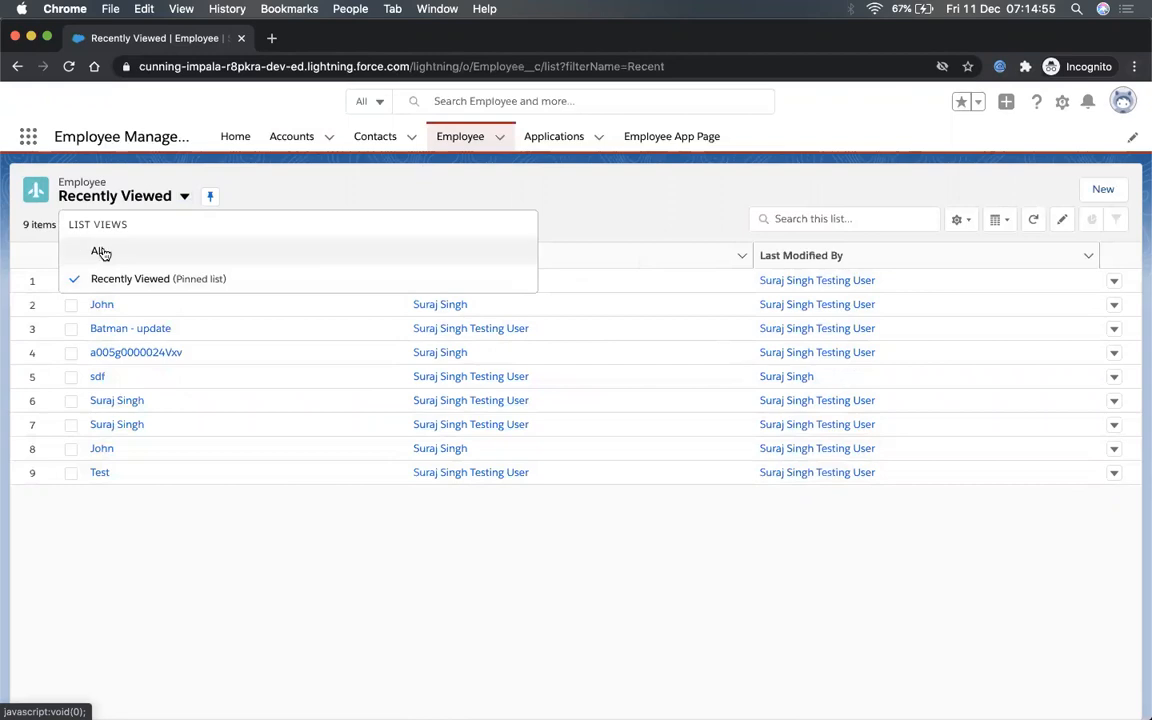
pyautogui.click(97, 251)
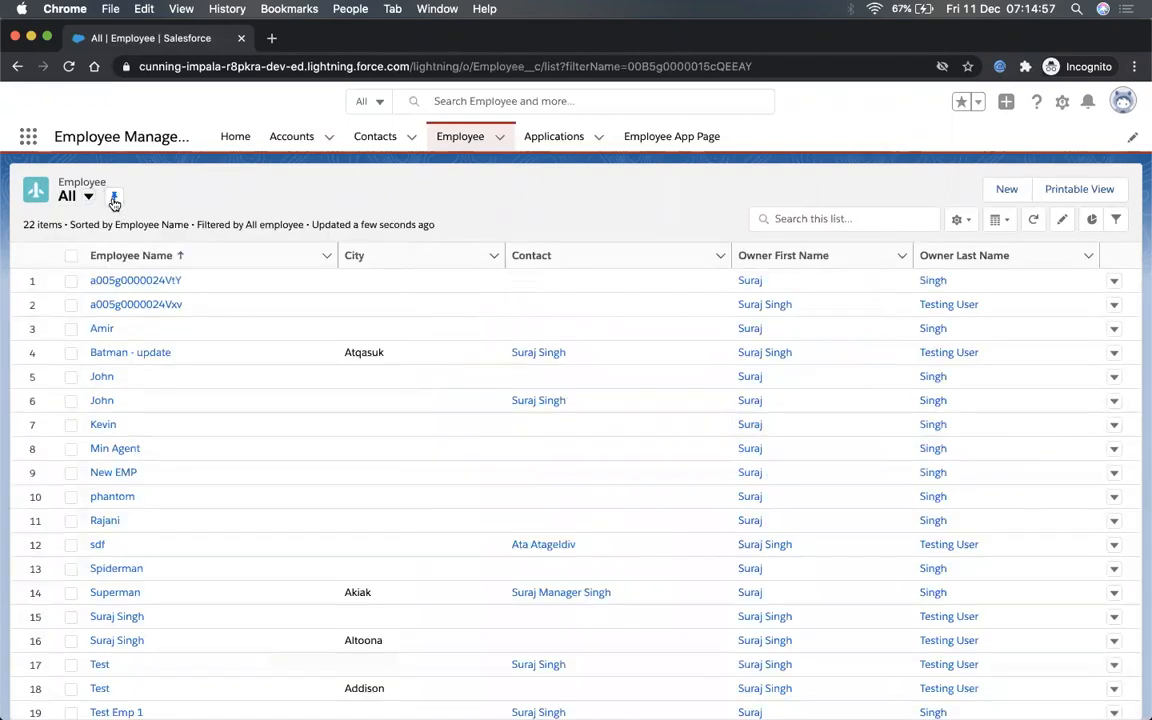
pyautogui.click(114, 198)
pyautogui.scroll(-3, 548, 478)
pyautogui.scroll(2, 548, 478)
pyautogui.scroll(-2, 548, 478)
pyautogui.scroll(2, 548, 478)
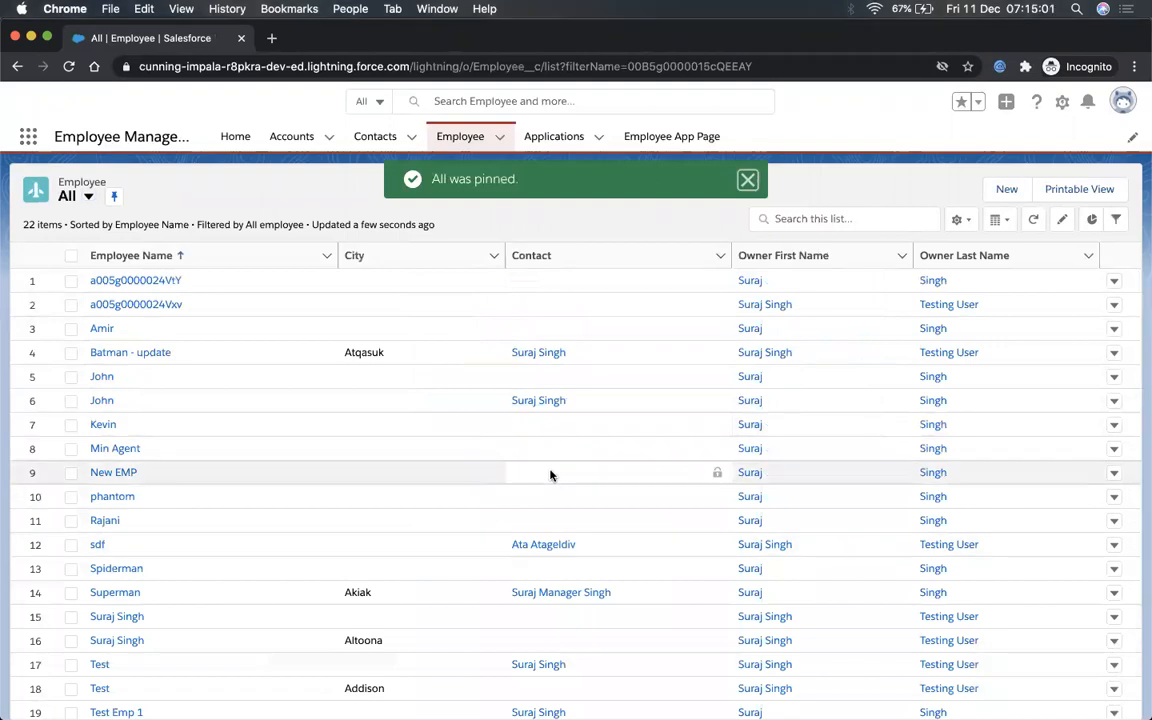
pyautogui.click(102, 425)
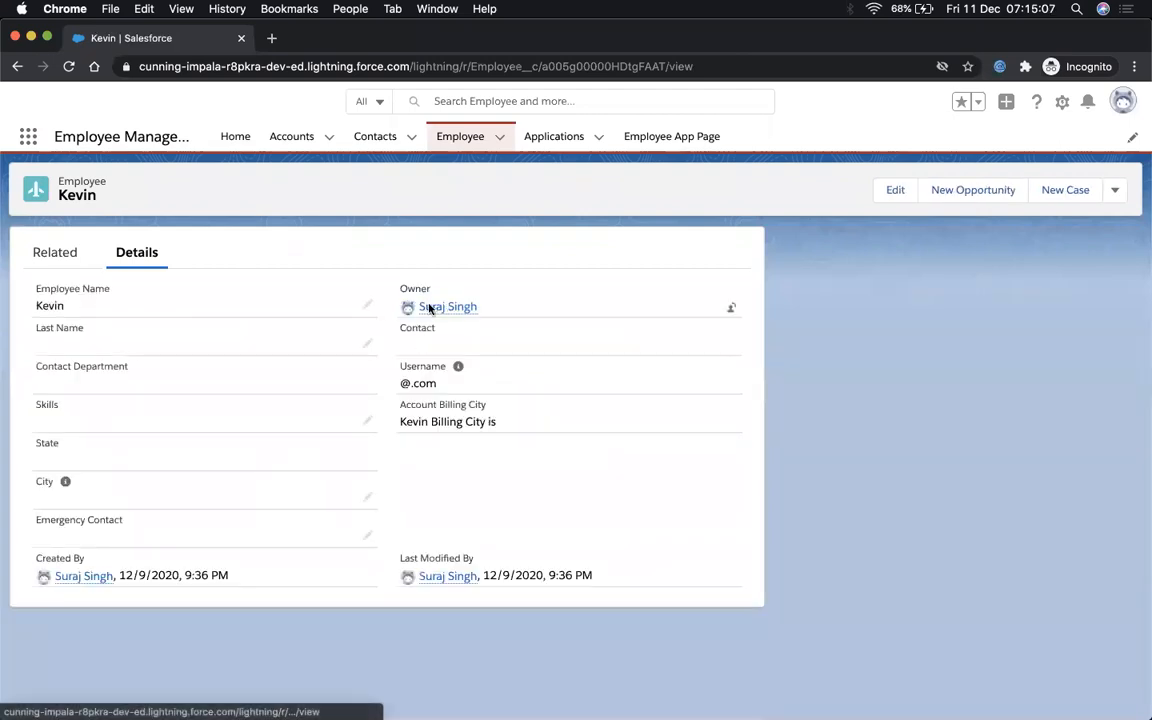
# Append ' -' to the employee's name and try saving, which fails with insufficient access rights.
pyautogui.click(368, 307)
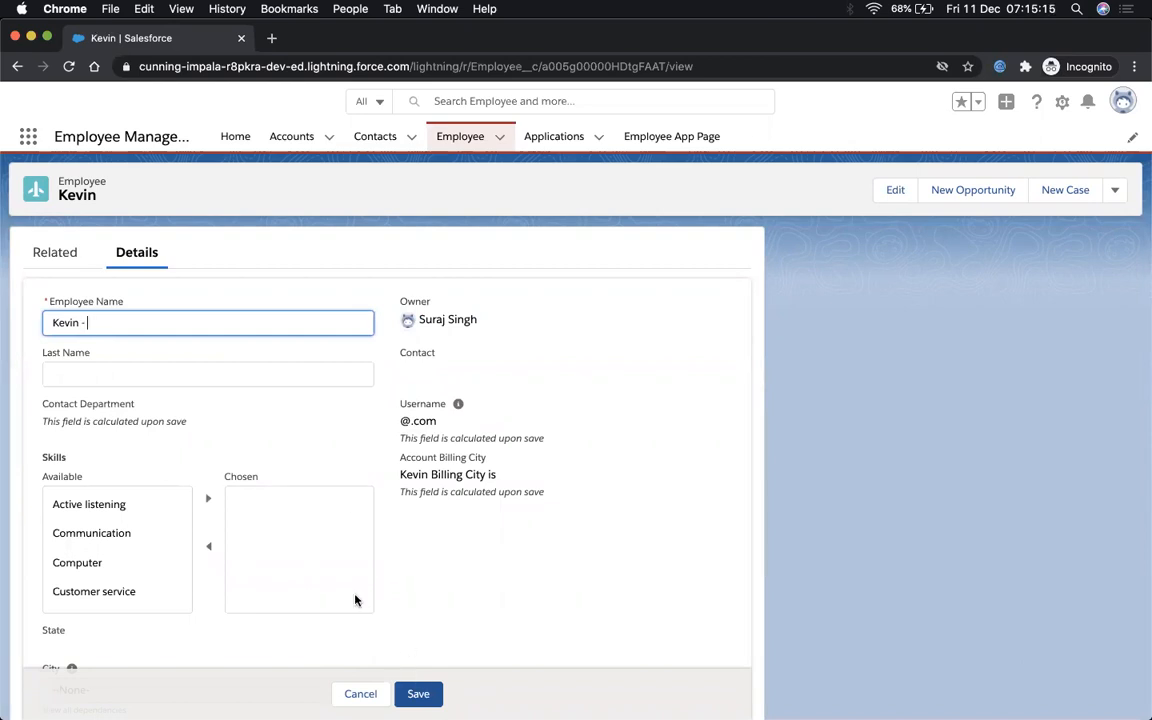
pyautogui.click(512, 567)
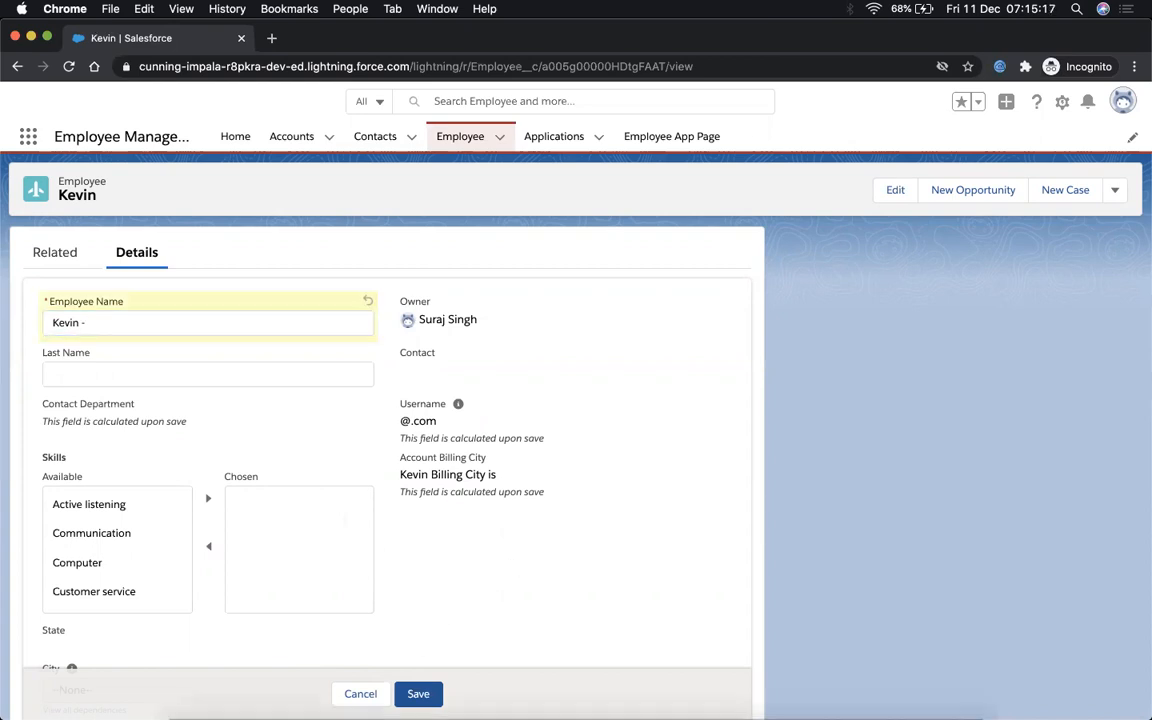
pyautogui.click(418, 693)
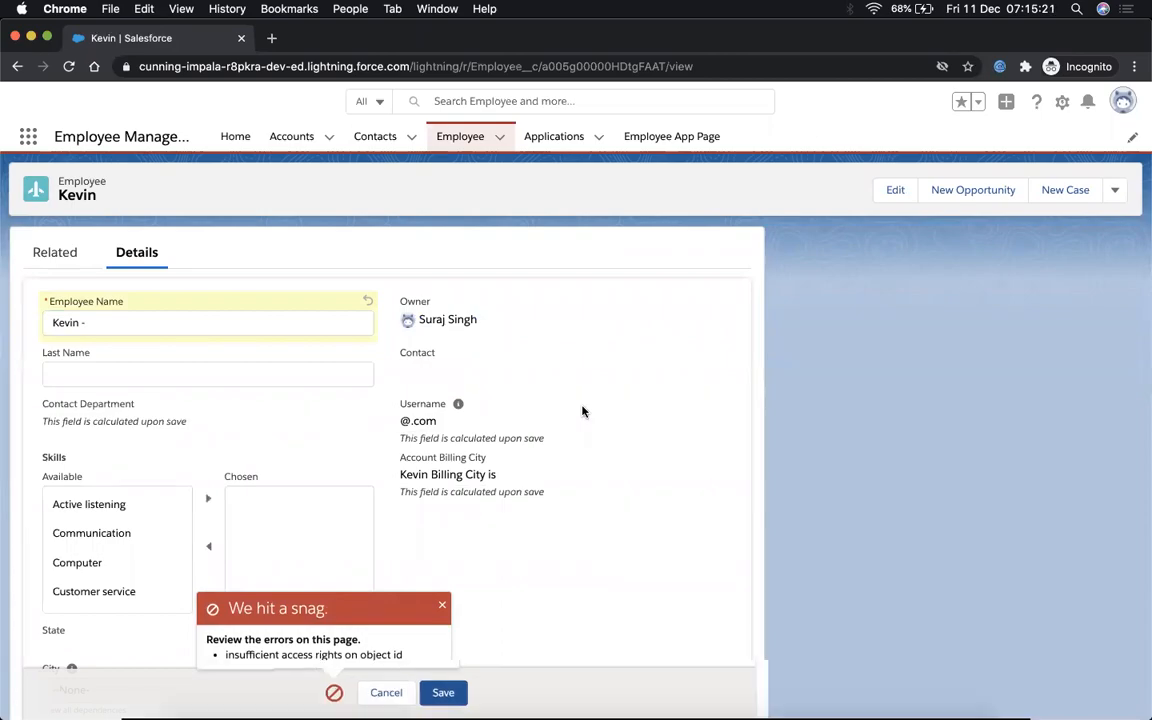
pyautogui.hotkey('ctrl', 'Up')
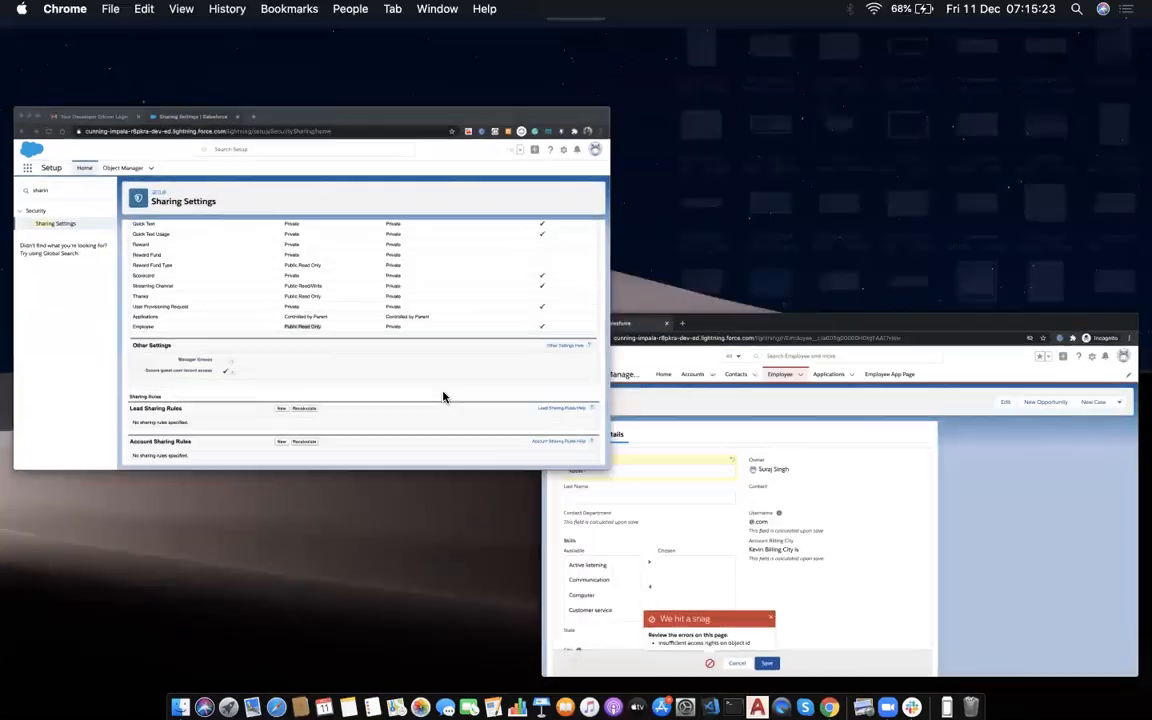
pyautogui.click(442, 393)
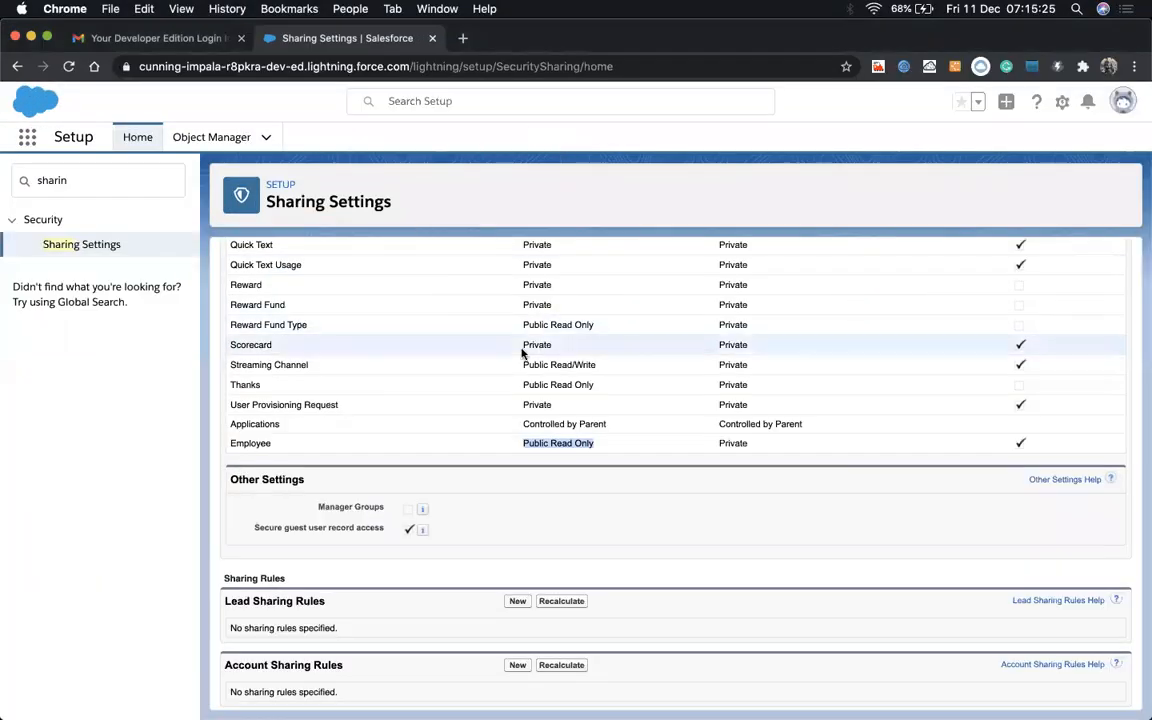
# Bring the Sharing Settings window back and scroll up to Organization-Wide Defaults.
pyautogui.hotkey('ctrl', 'Up')
pyautogui.click(468, 408)
pyautogui.hotkey('ctrl', 'Up')
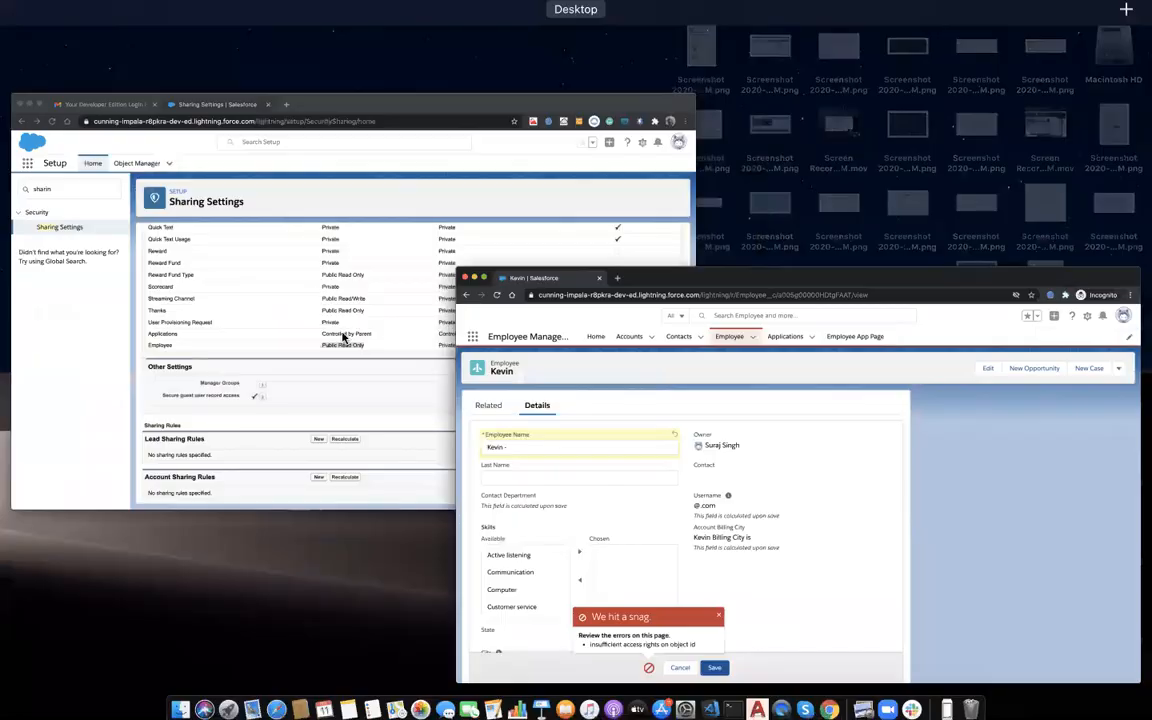
pyautogui.click(345, 335)
pyautogui.scroll(1, 580, 579)
pyautogui.scroll(15, 580, 579)
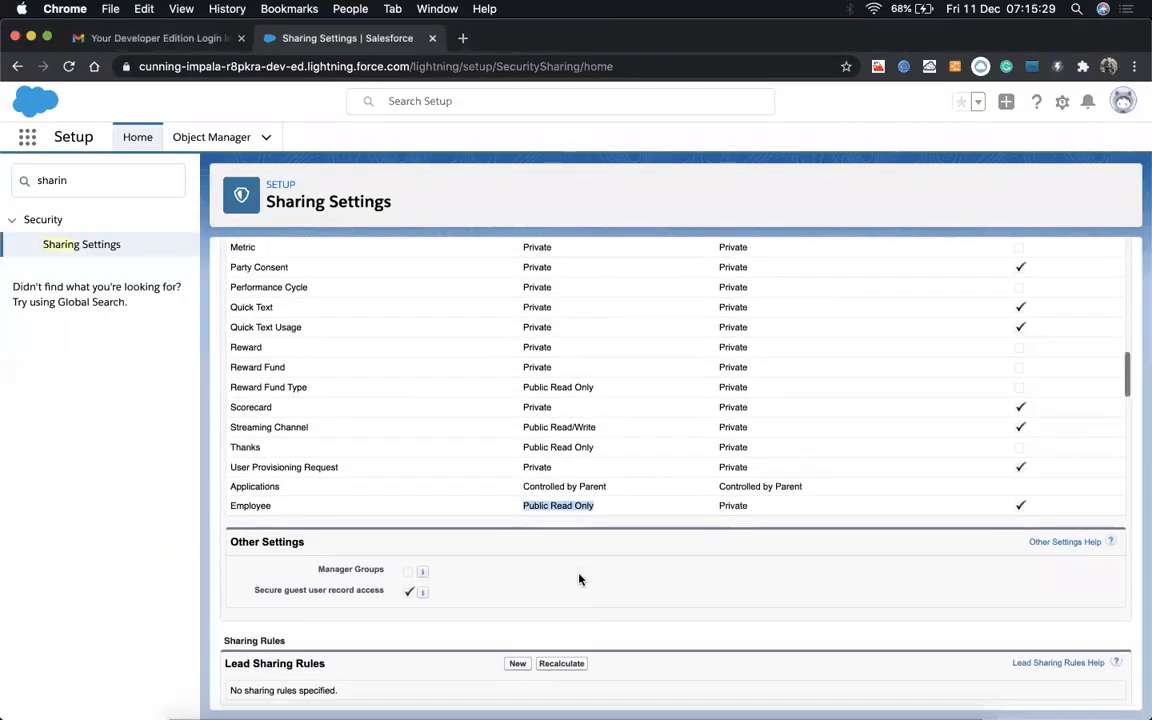
# Set Employee's Default Internal Access to Private and save the organization-wide defaults.
pyautogui.click(517, 419)
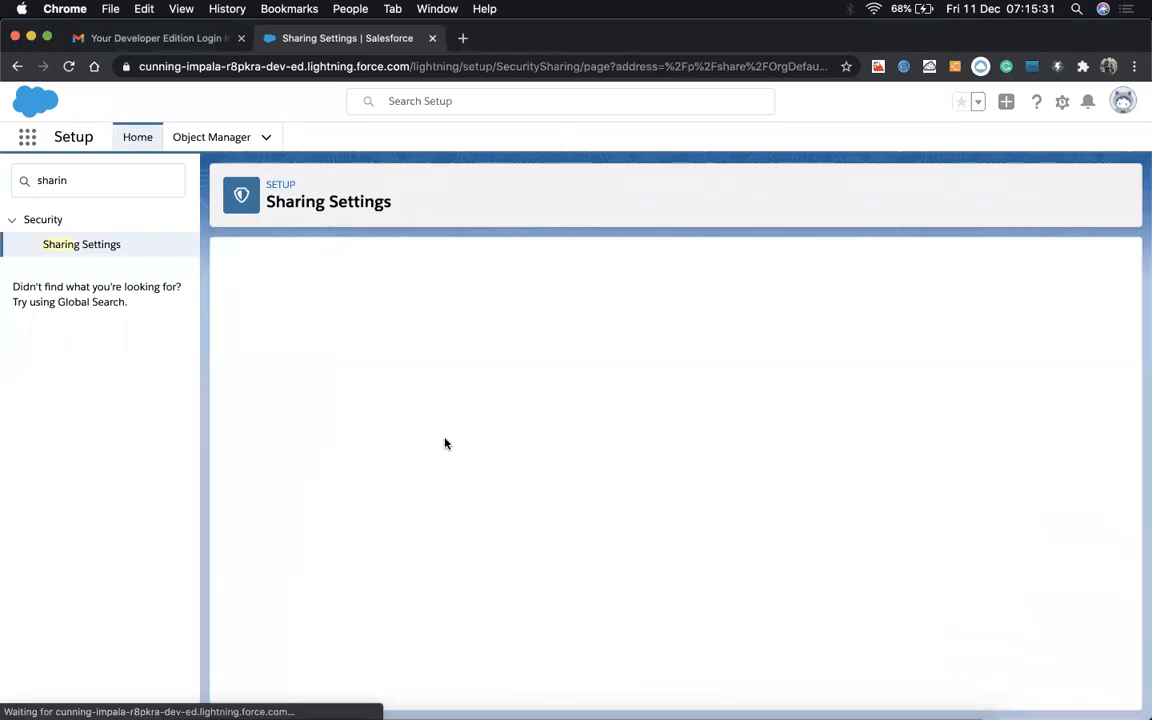
pyautogui.scroll(-15, 447, 443)
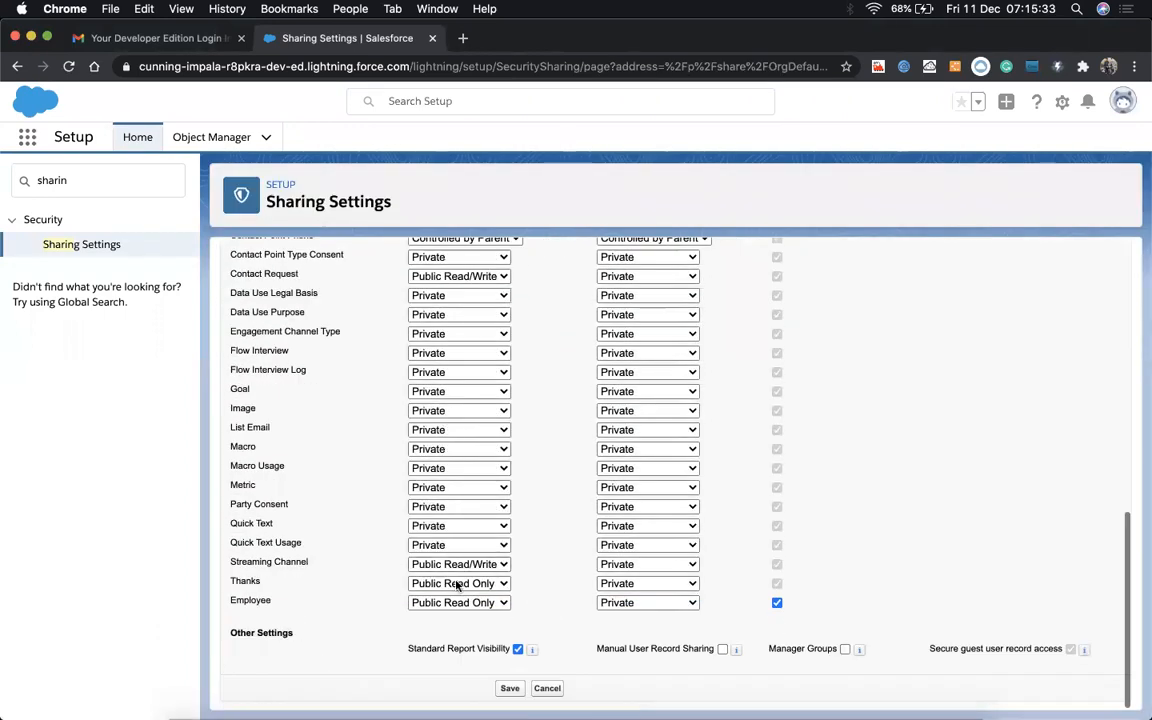
pyautogui.click(441, 600)
pyautogui.click(433, 587)
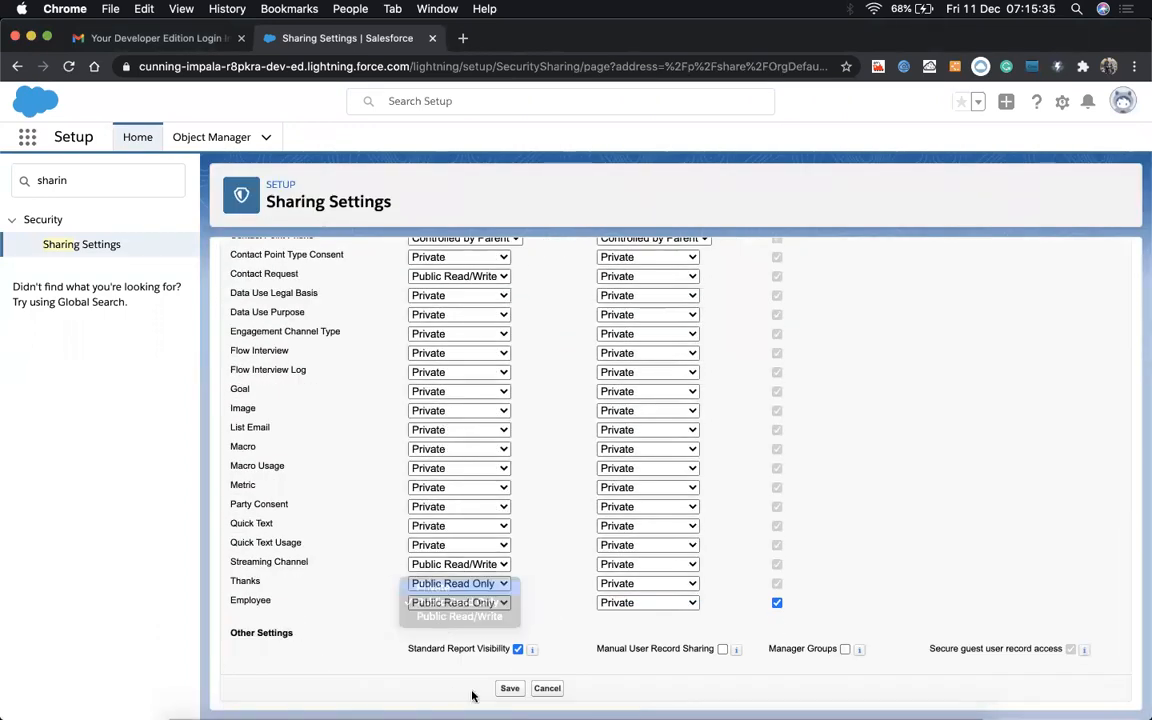
pyautogui.click(509, 688)
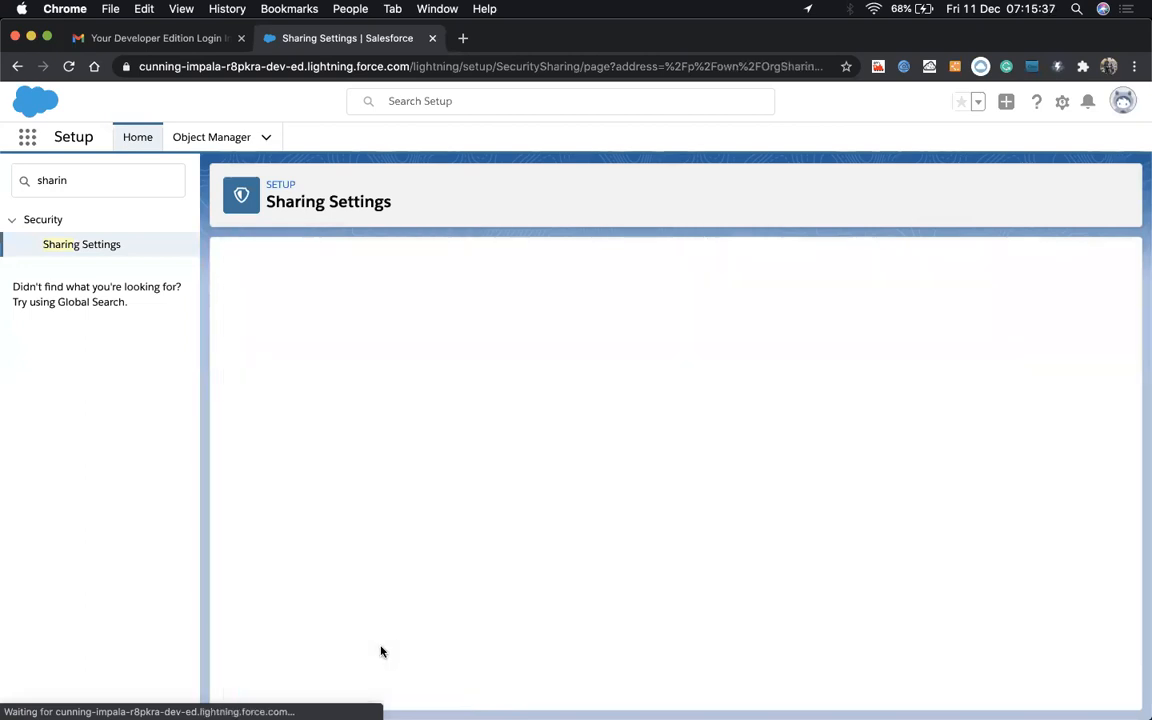
pyautogui.scroll(-20, 416, 599)
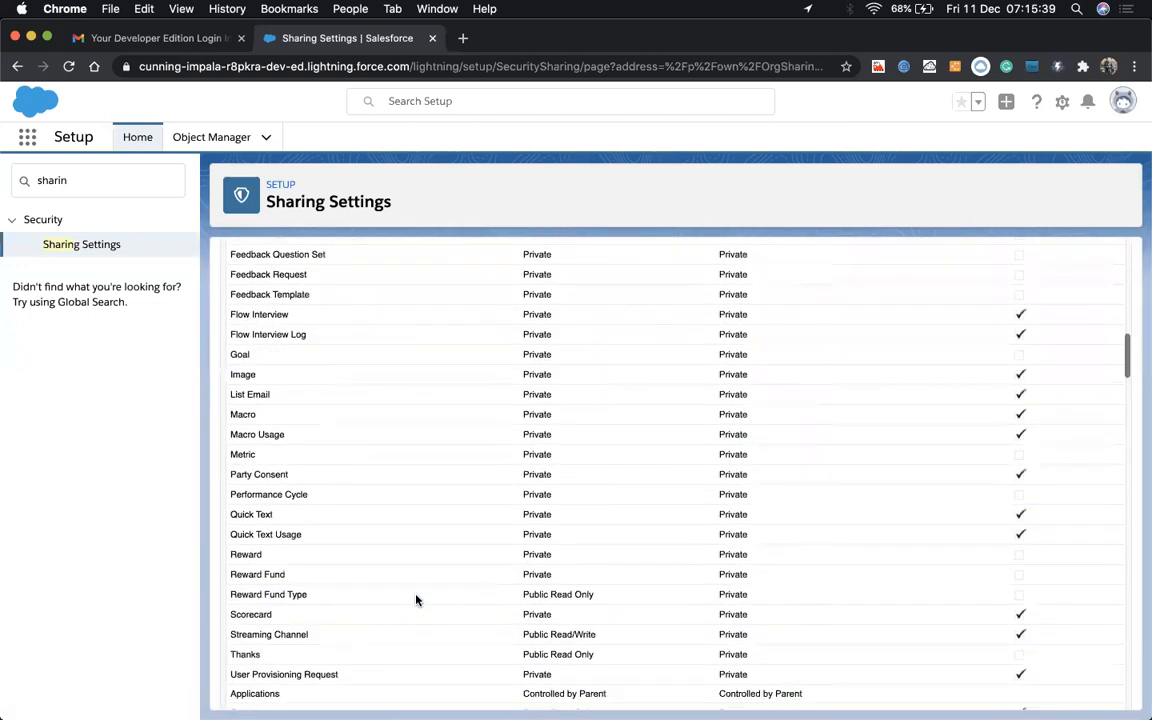
pyautogui.scroll(3, 416, 599)
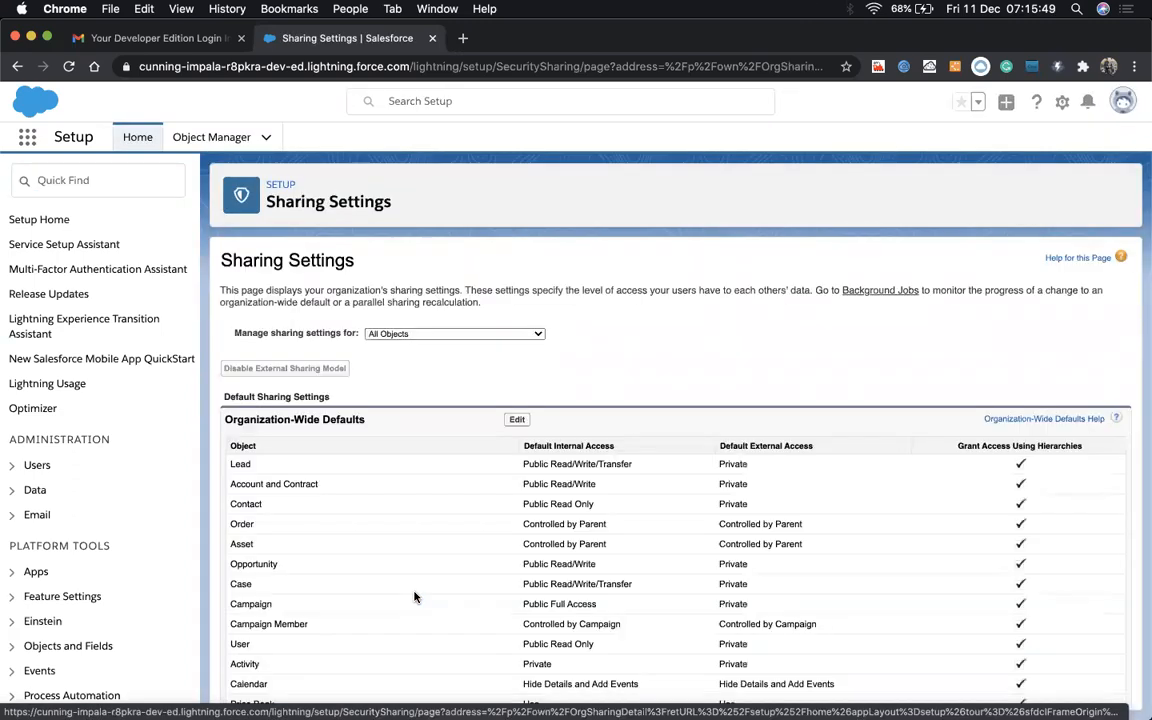
pyautogui.scroll(-15, 415, 597)
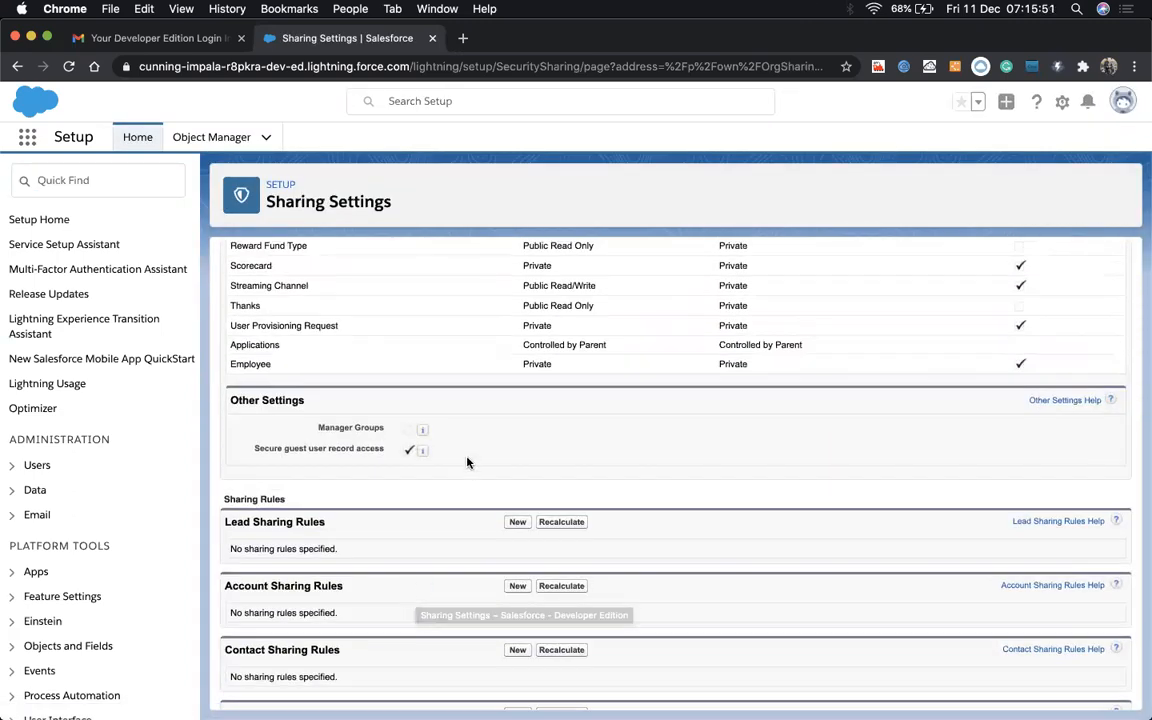
pyautogui.hotkey('ctrl', 'Up')
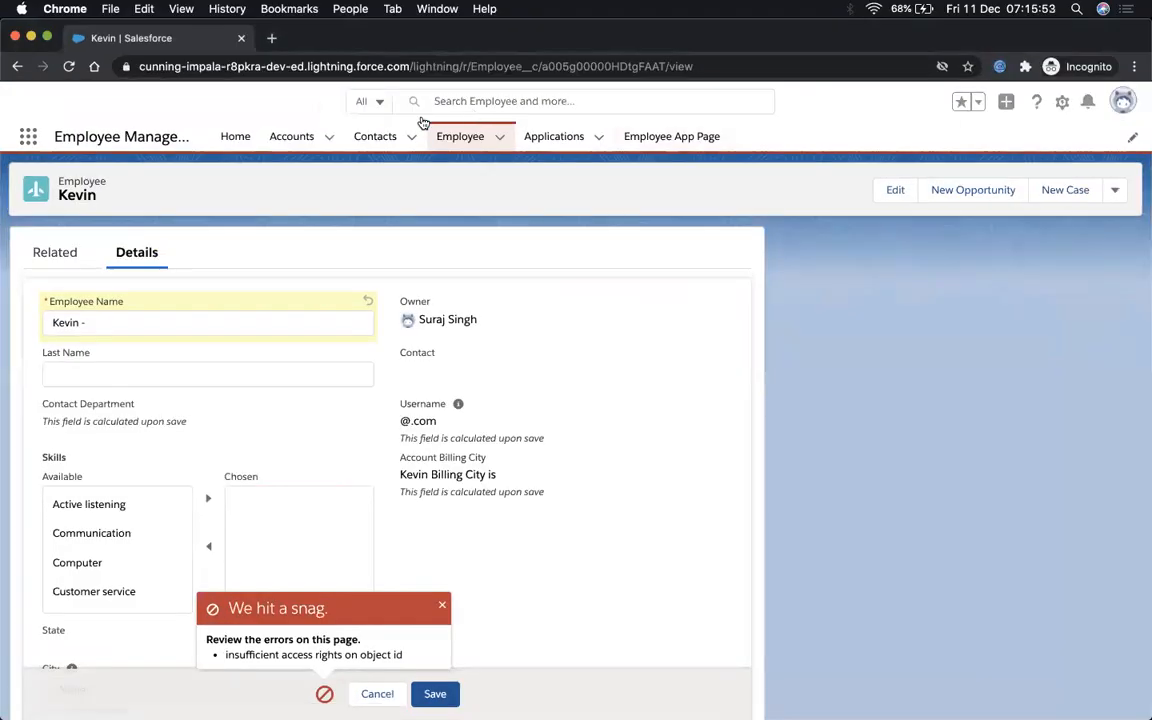
# Discard the unsaved name change and reload the Employee list, now showing only 7 records.
pyautogui.click(425, 141)
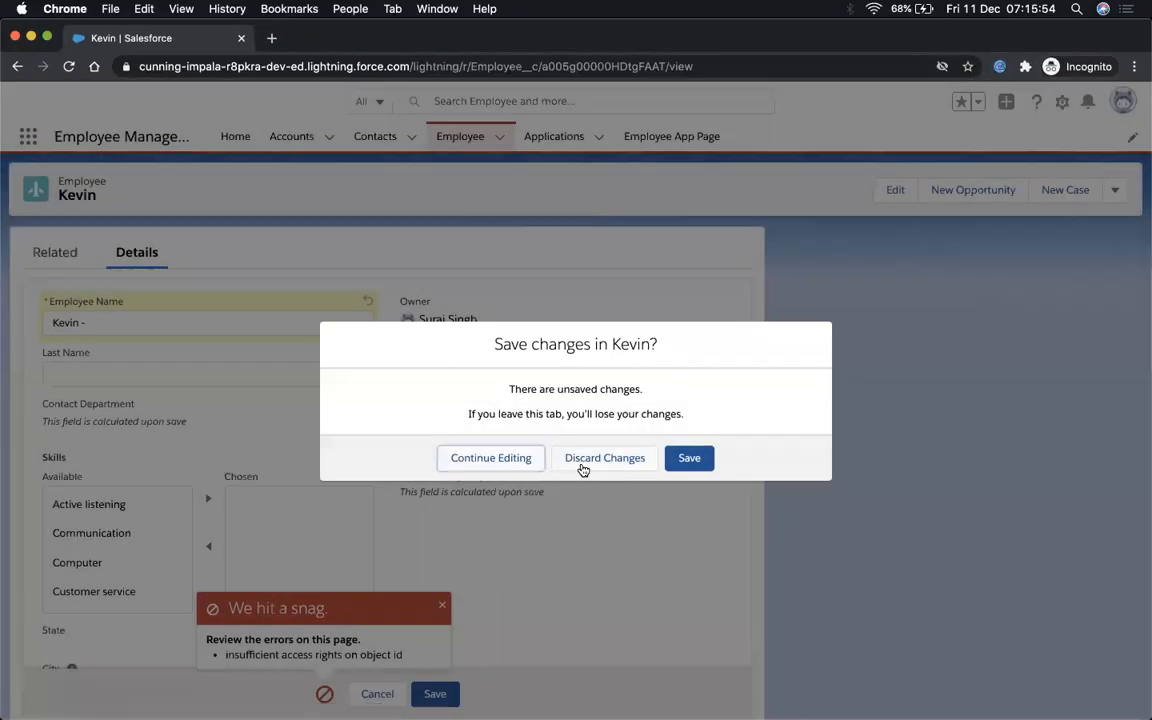
pyautogui.click(582, 462)
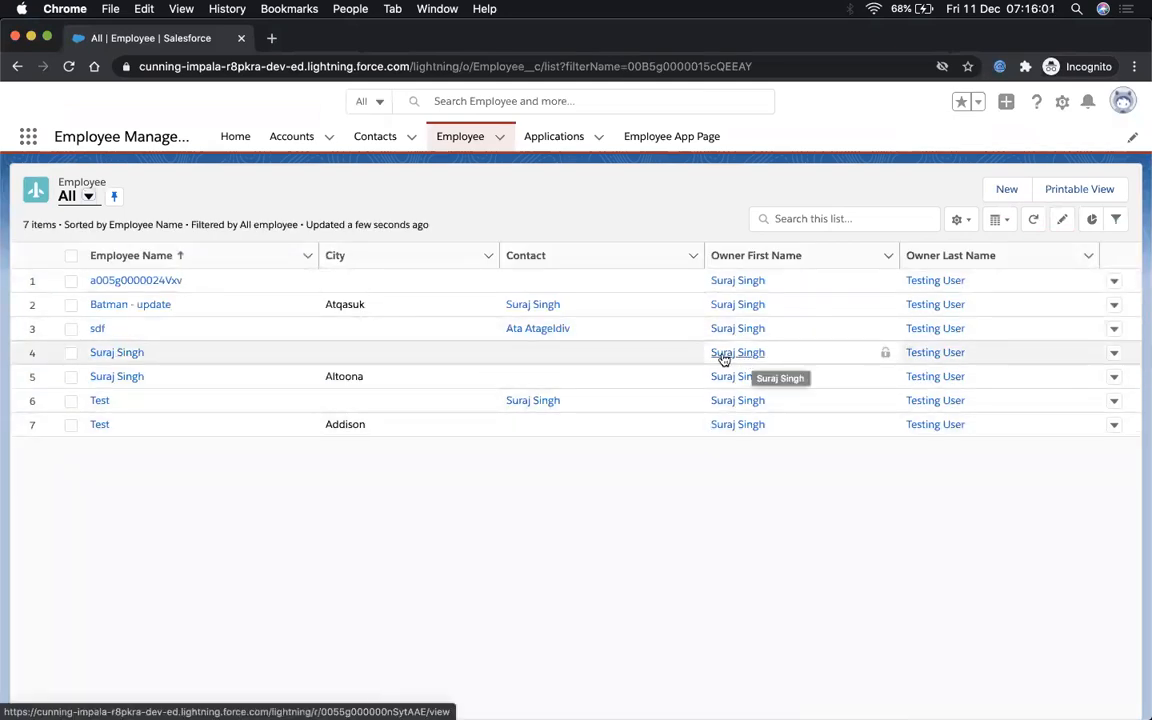
pyautogui.click(1122, 105)
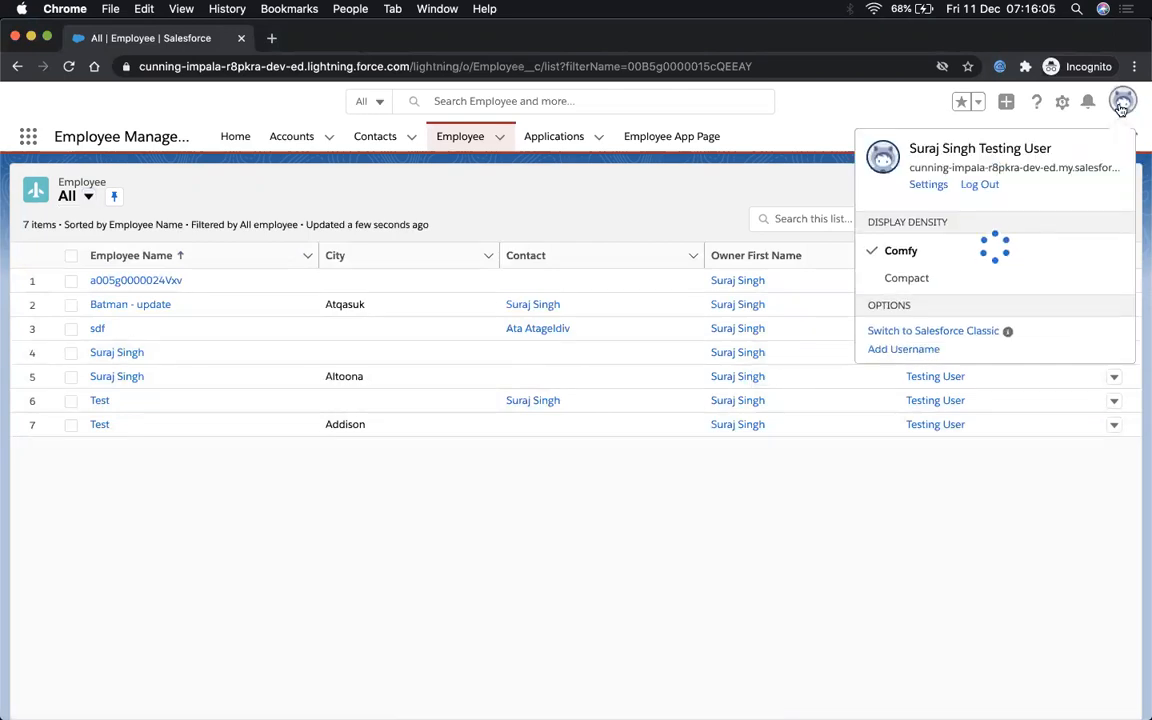
pyautogui.click(578, 195)
pyautogui.press('super+r')
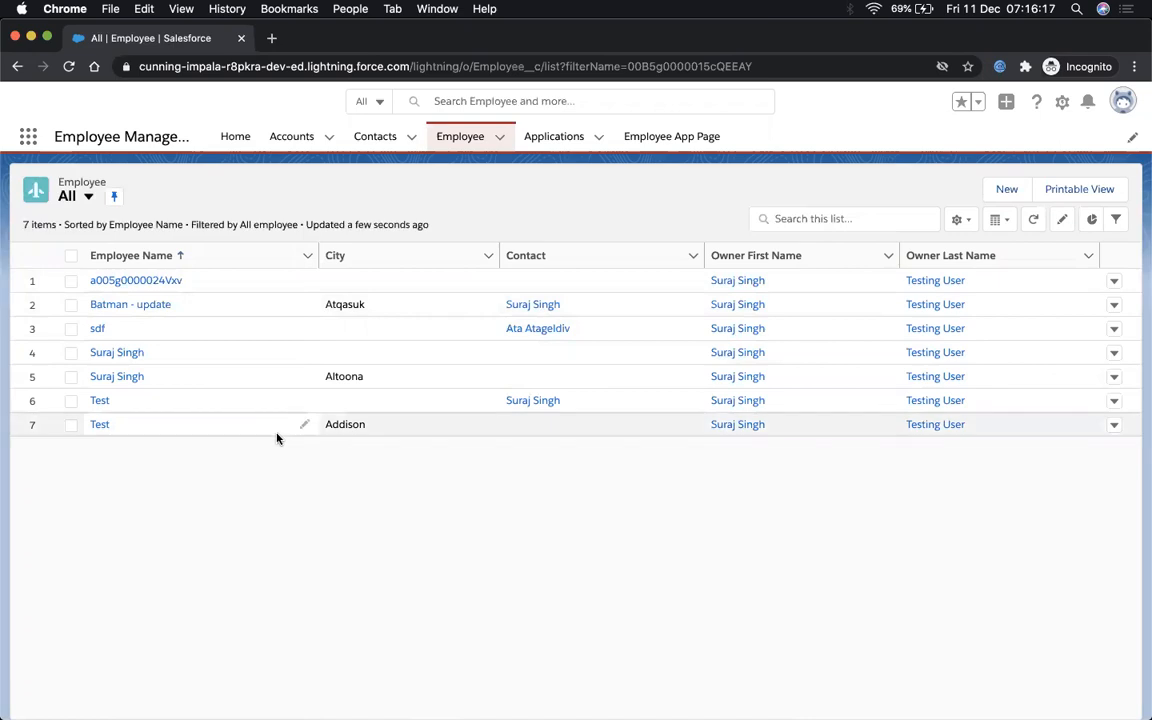
# Check the logged-in user's profile on the employee list, then return to Sharing Settings.
pyautogui.hotkey('ctrl', 'Up')
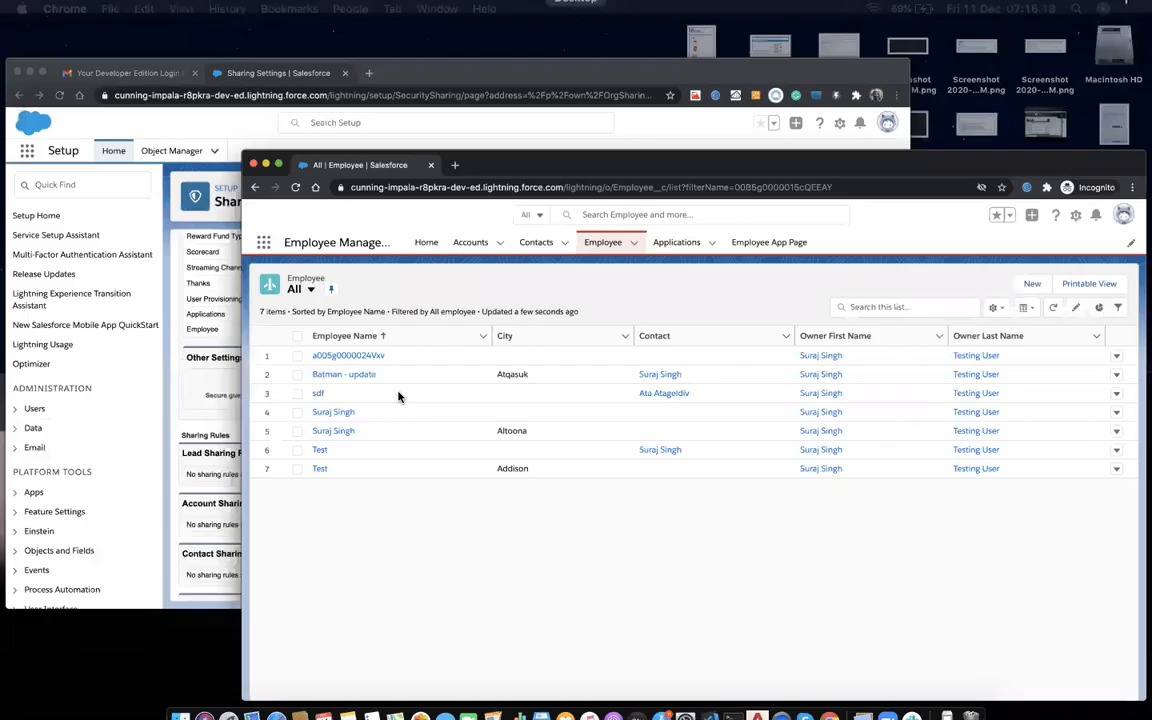
pyautogui.click(296, 278)
pyautogui.hotkey('ctrl', 'Up')
pyautogui.click(315, 338)
pyautogui.hotkey('ctrl', 'Up')
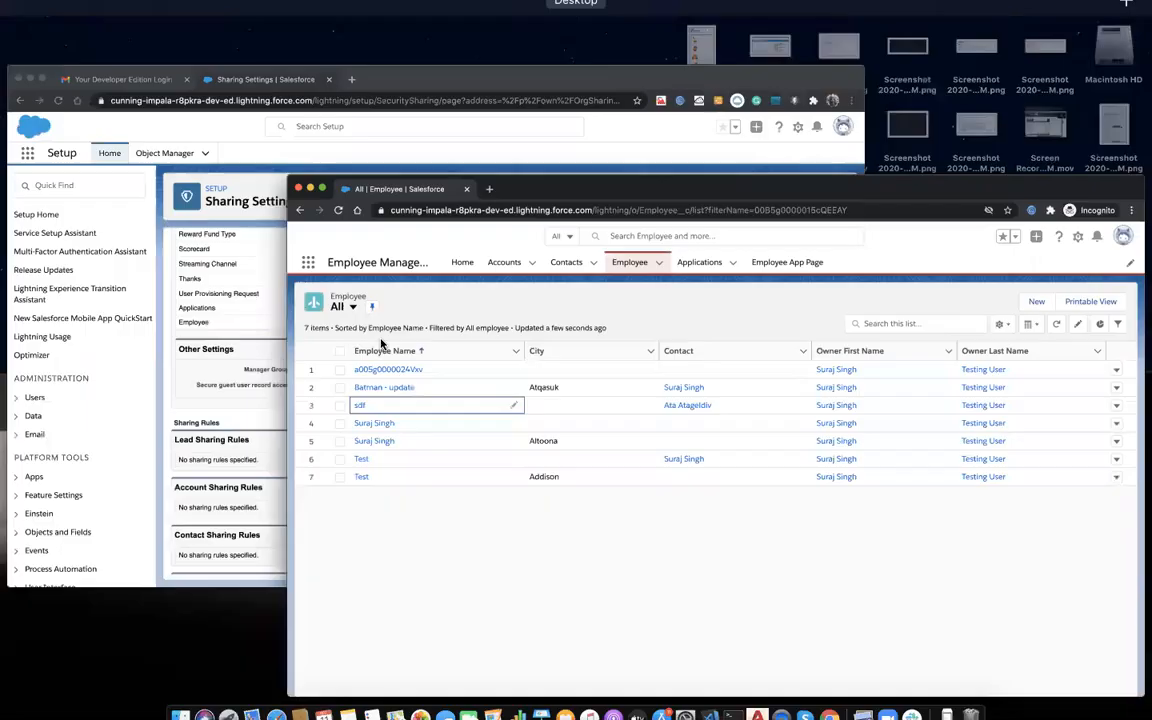
pyautogui.click(645, 438)
pyautogui.click(1131, 115)
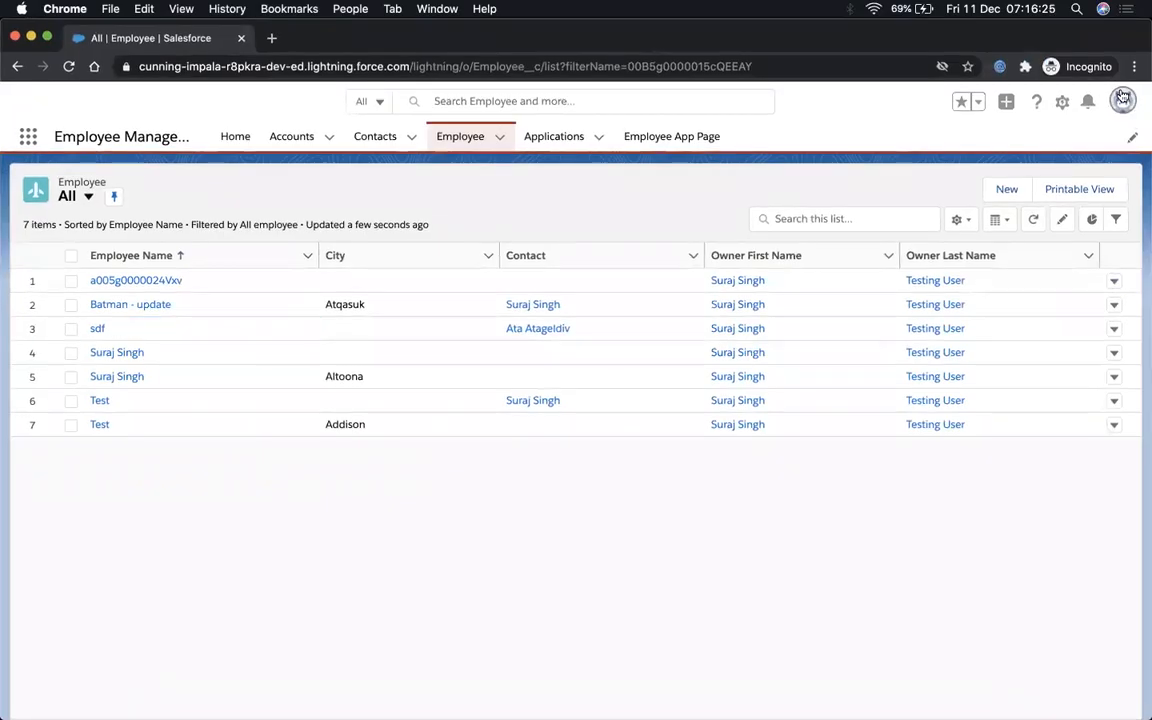
pyautogui.click(1123, 102)
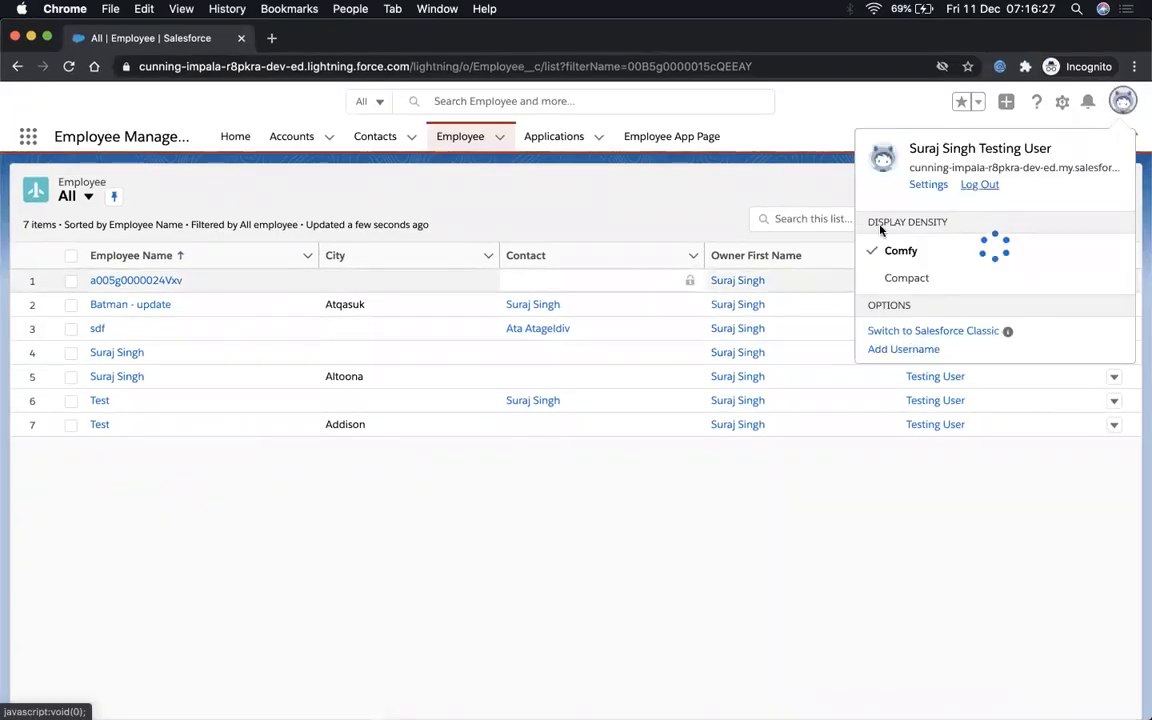
pyautogui.hotkey('ctrl', 'Up')
pyautogui.click(612, 298)
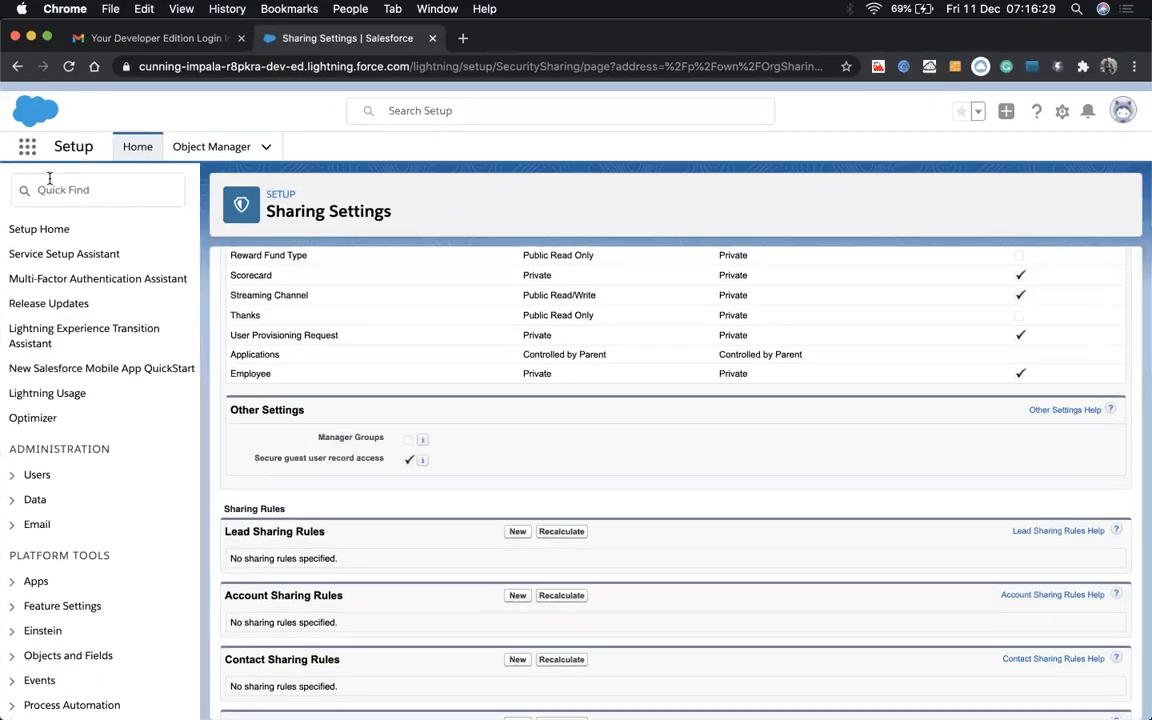
# Open the Users setup page through Quick Find 'u'.
pyautogui.click(48, 179)
pyautogui.write('user')
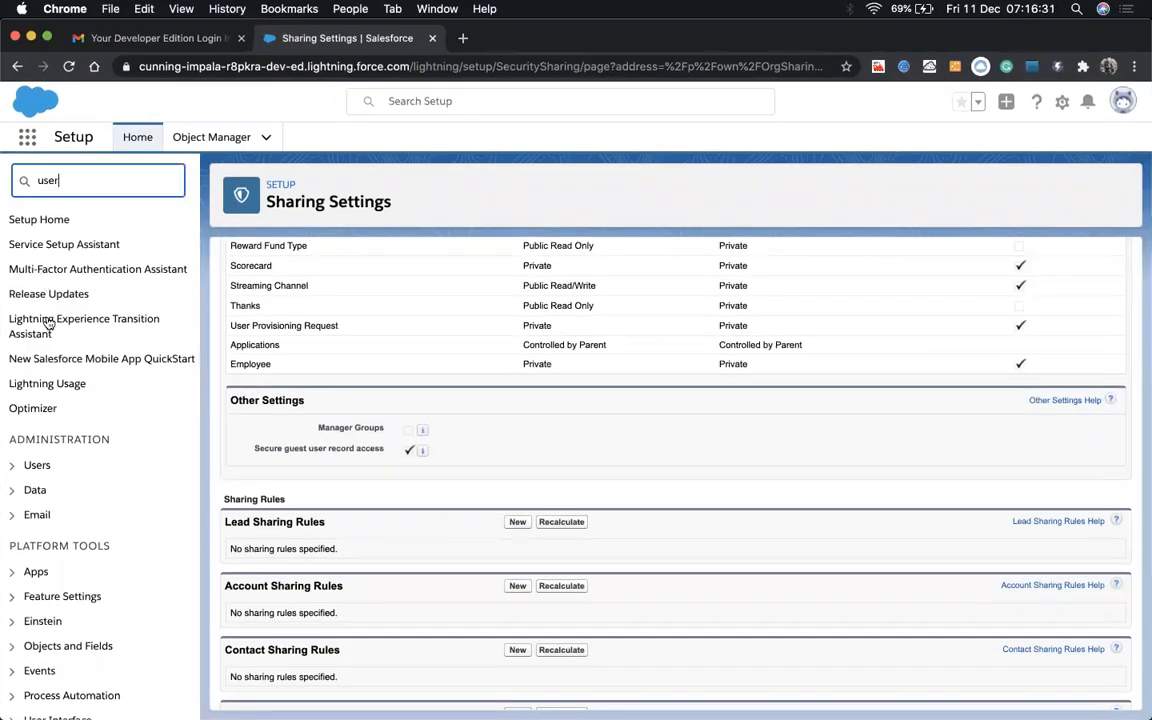
pyautogui.click(56, 418)
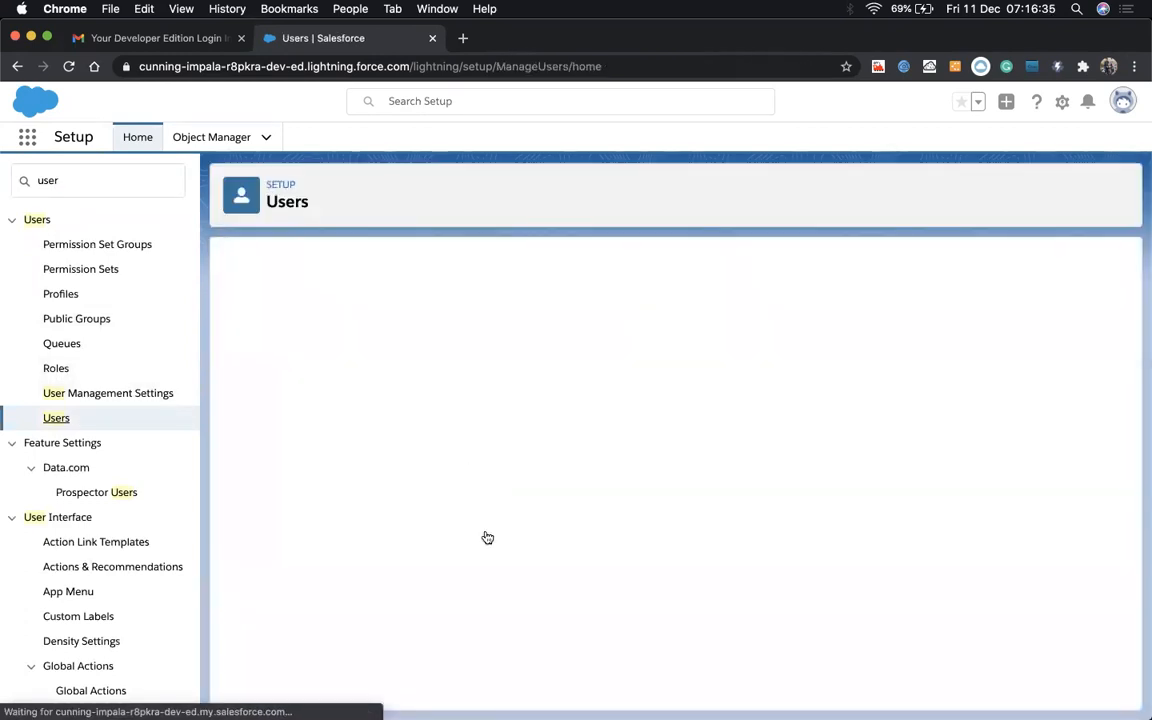
# Tick Active on the Technical Lead user and save; after License Limit Exceeded, go back to All Users.
pyautogui.click(298, 452)
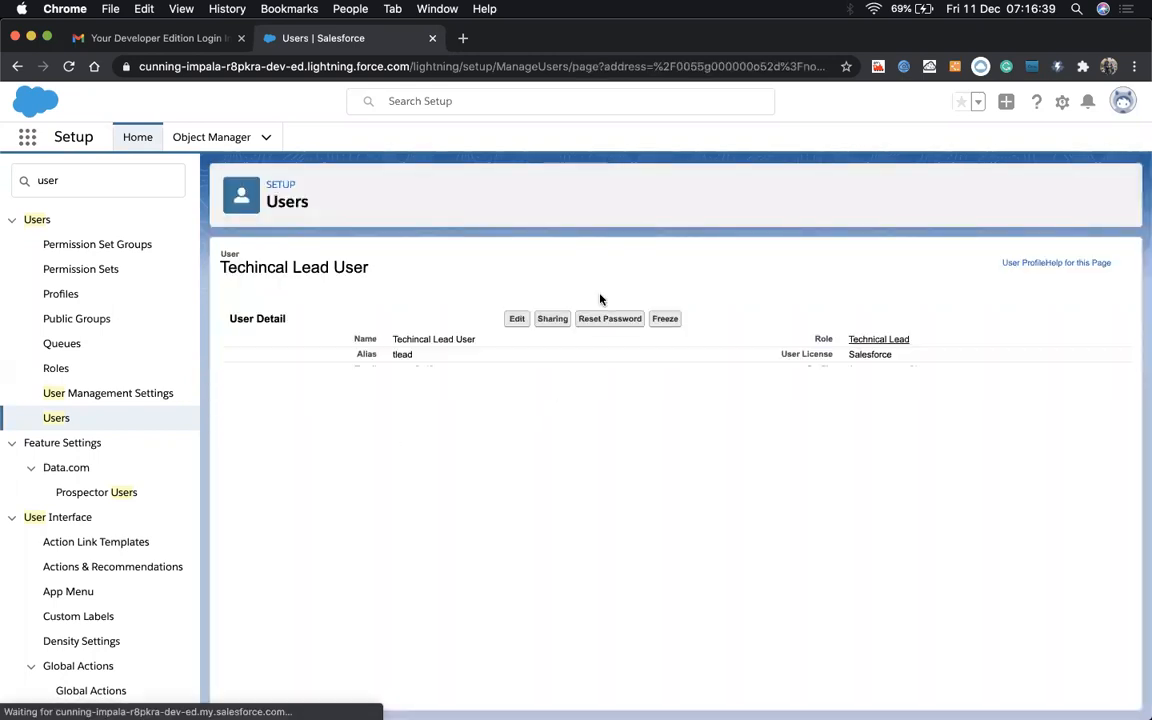
pyautogui.click(516, 341)
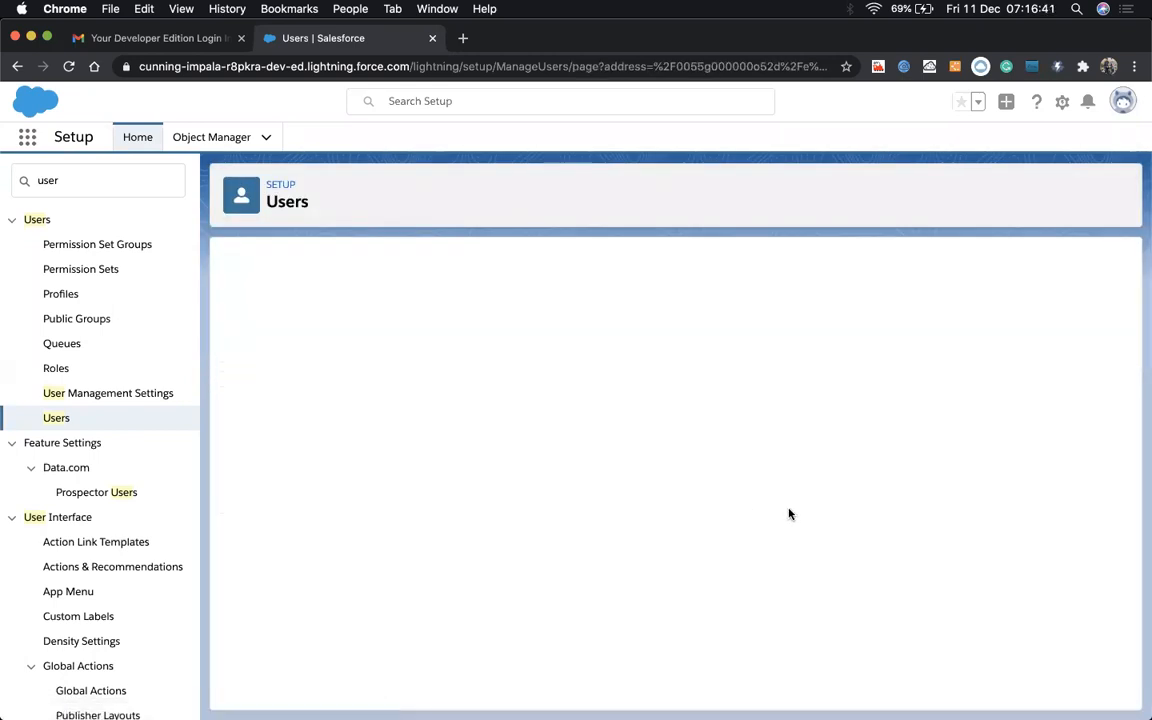
pyautogui.click(830, 415)
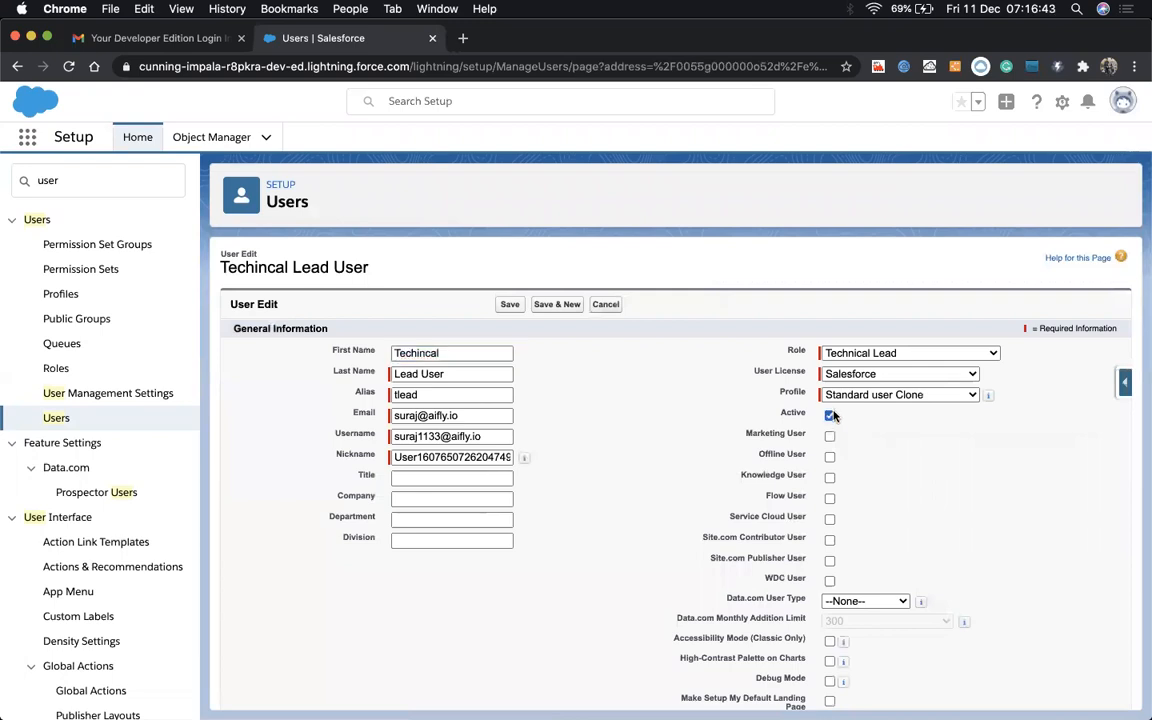
pyautogui.click(510, 304)
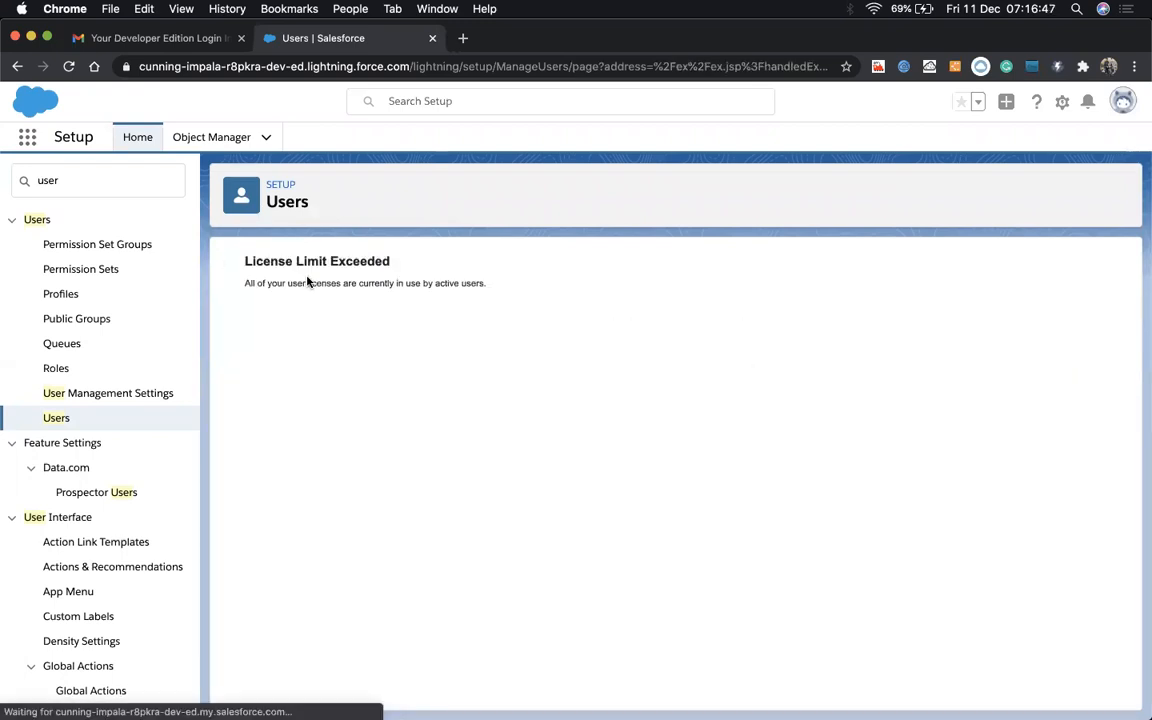
pyautogui.click(17, 66)
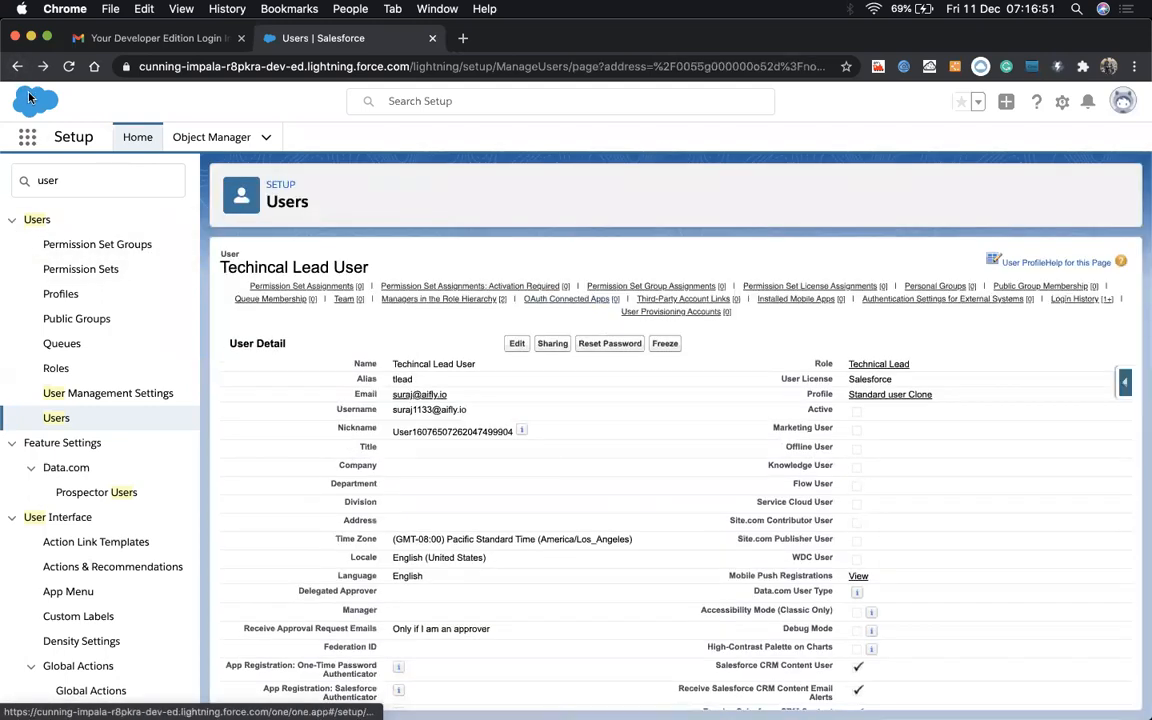
pyautogui.click(17, 68)
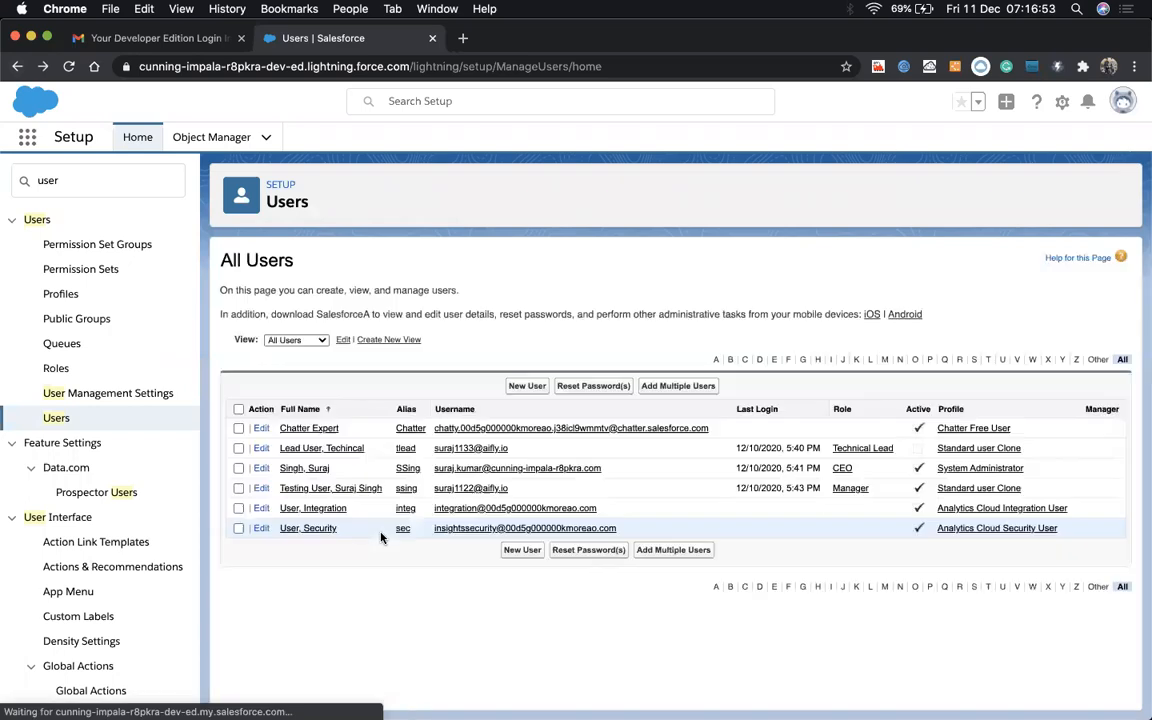
# Deactivate the Manager-role testing user, confirming the warning, and save.
pyautogui.click(260, 488)
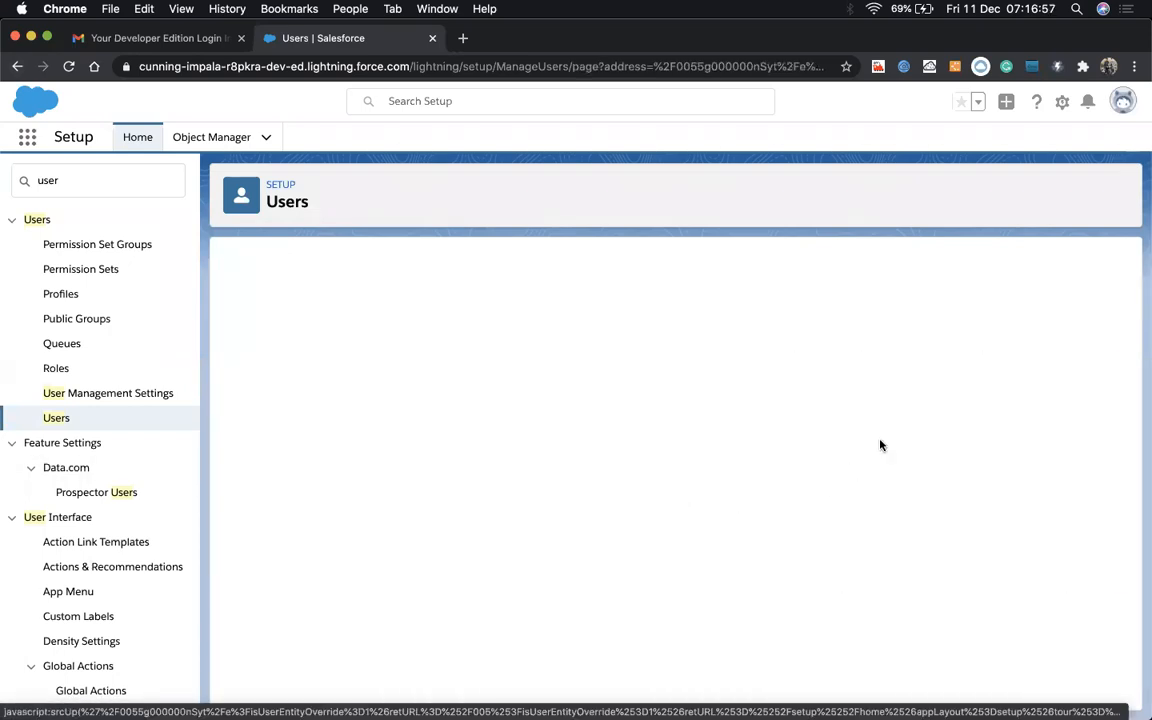
pyautogui.click(829, 415)
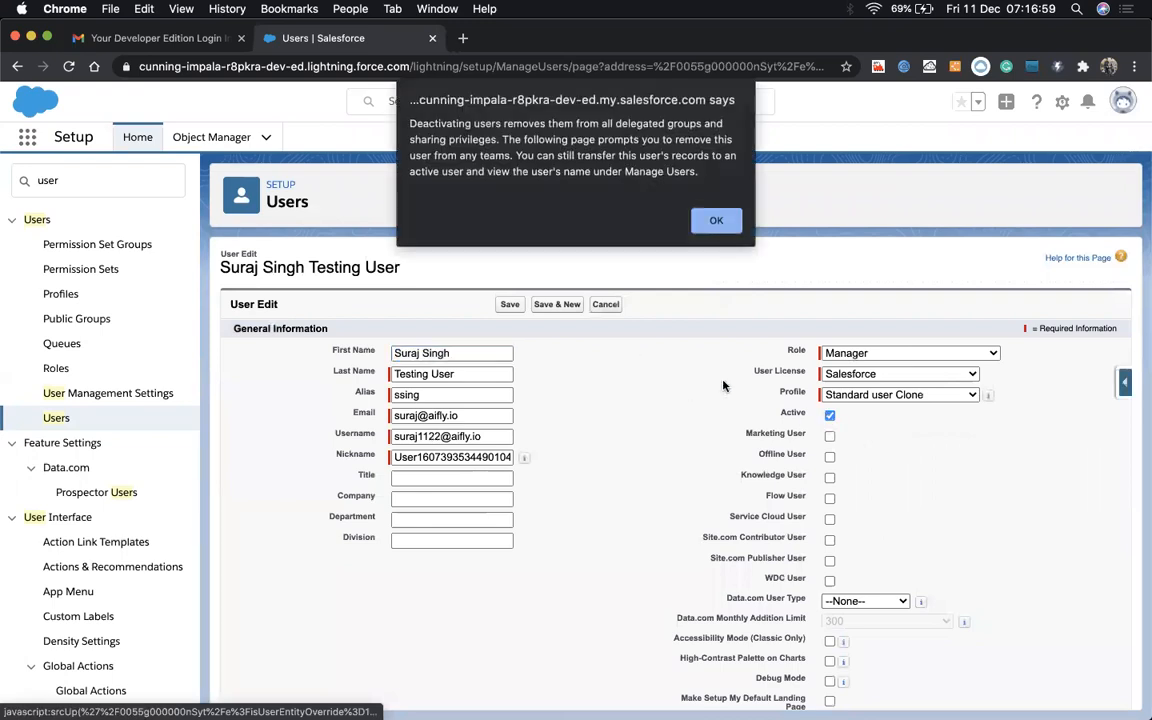
pyautogui.click(714, 222)
pyautogui.click(509, 304)
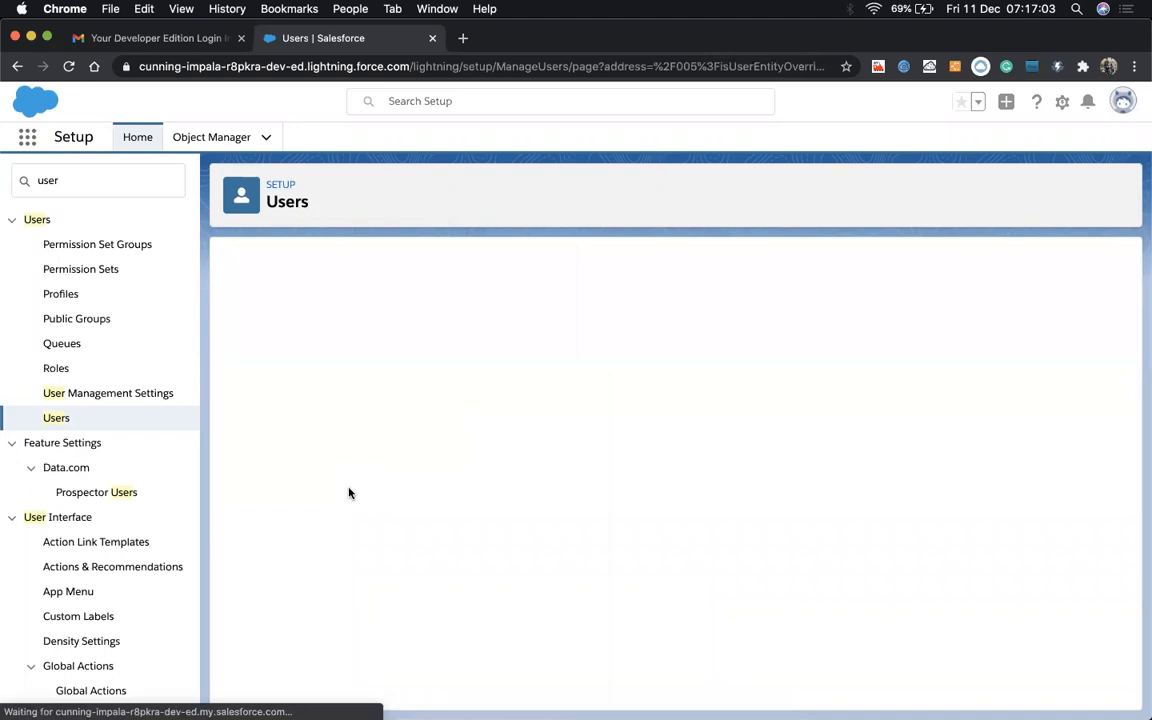
# Save the Technical Lead user as active.
pyautogui.click(261, 448)
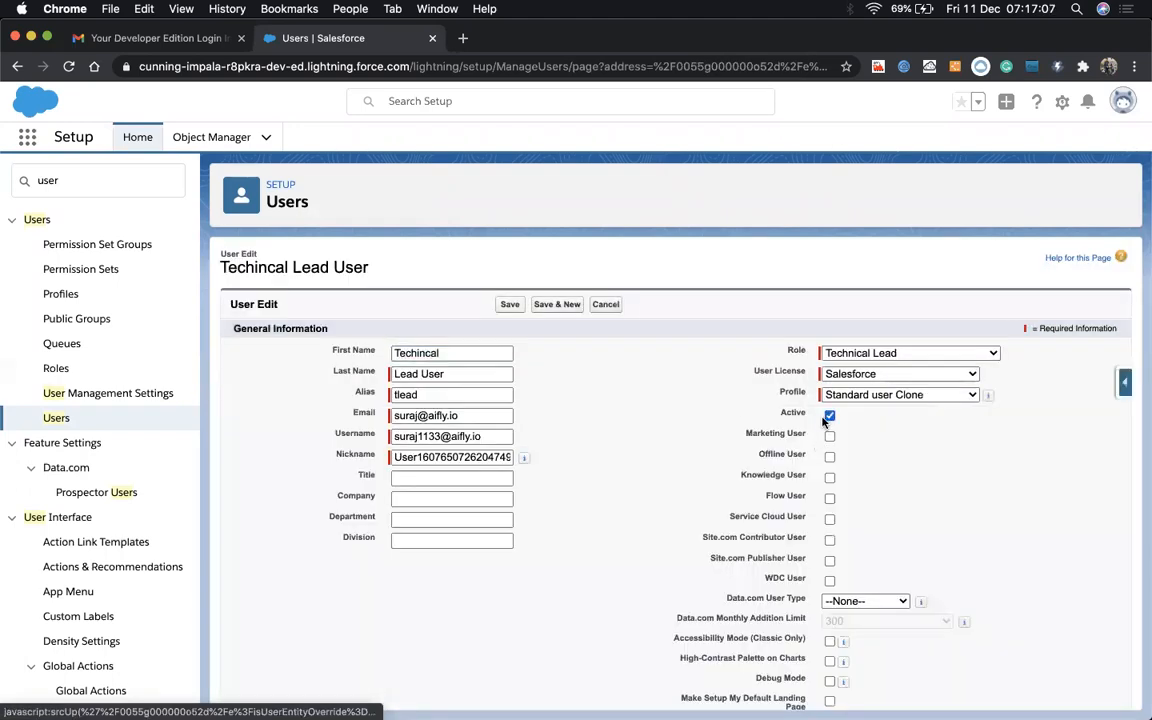
pyautogui.click(521, 308)
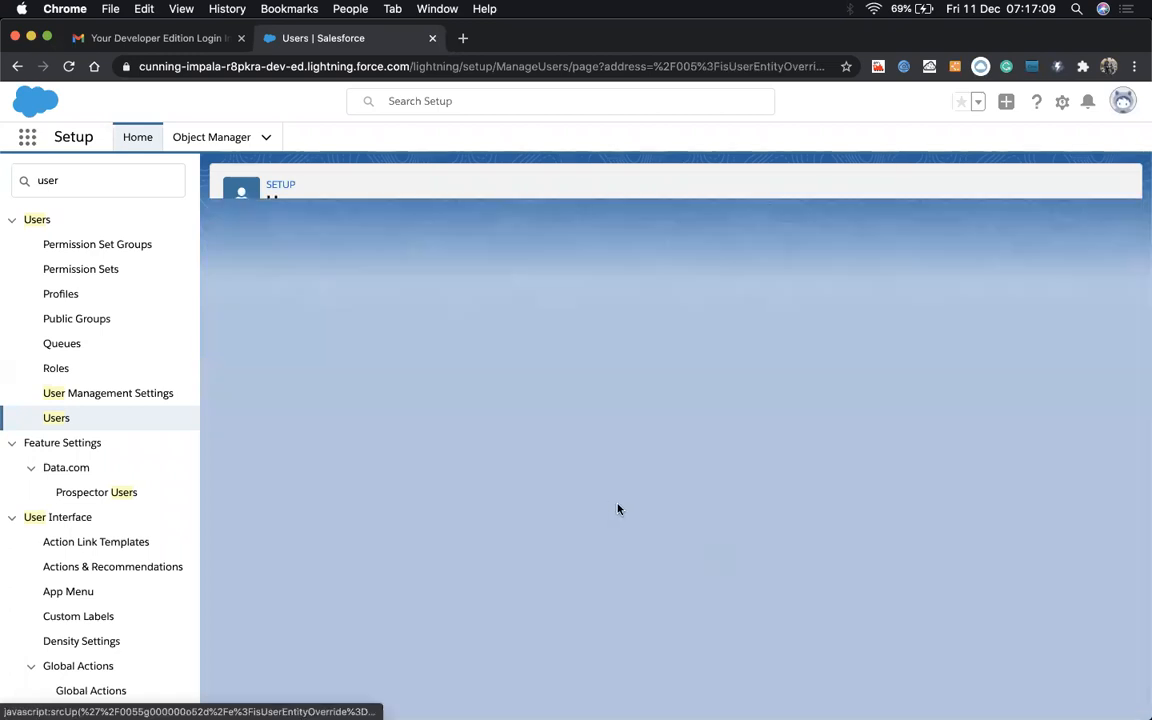
pyautogui.hotkey('ctrl', 'Up')
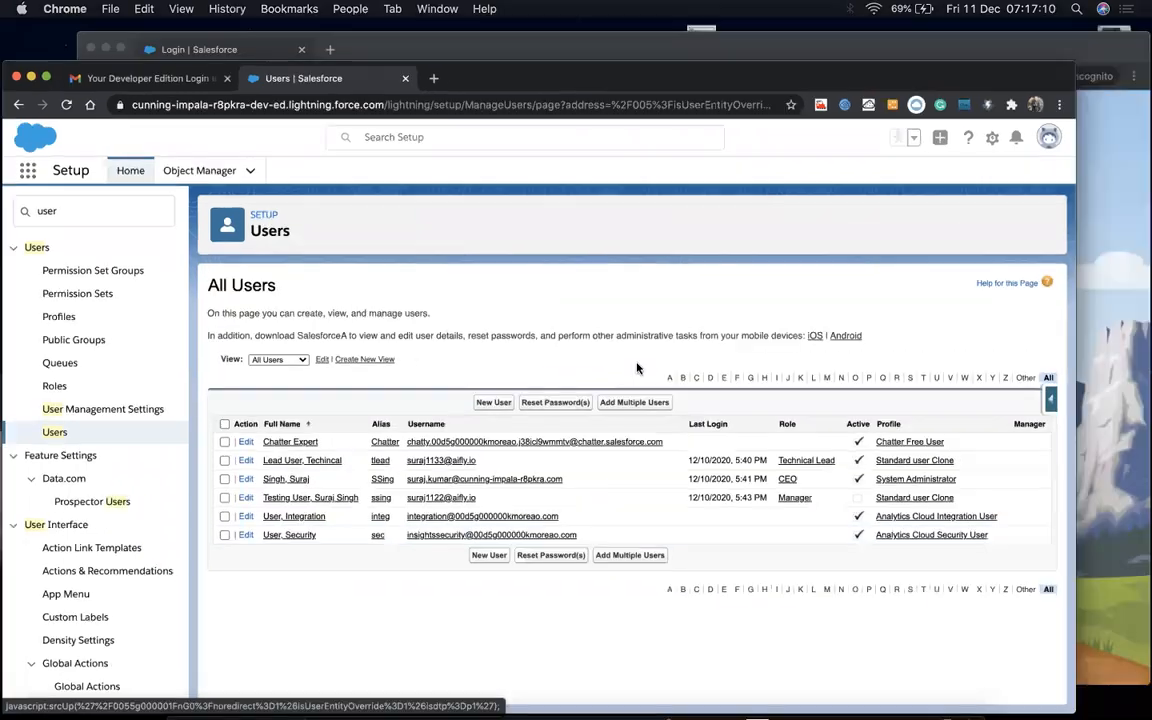
# Log in as the Technical Lead user in the incognito window and submit the emailed verification code.
pyautogui.click(606, 376)
pyautogui.click(246, 318)
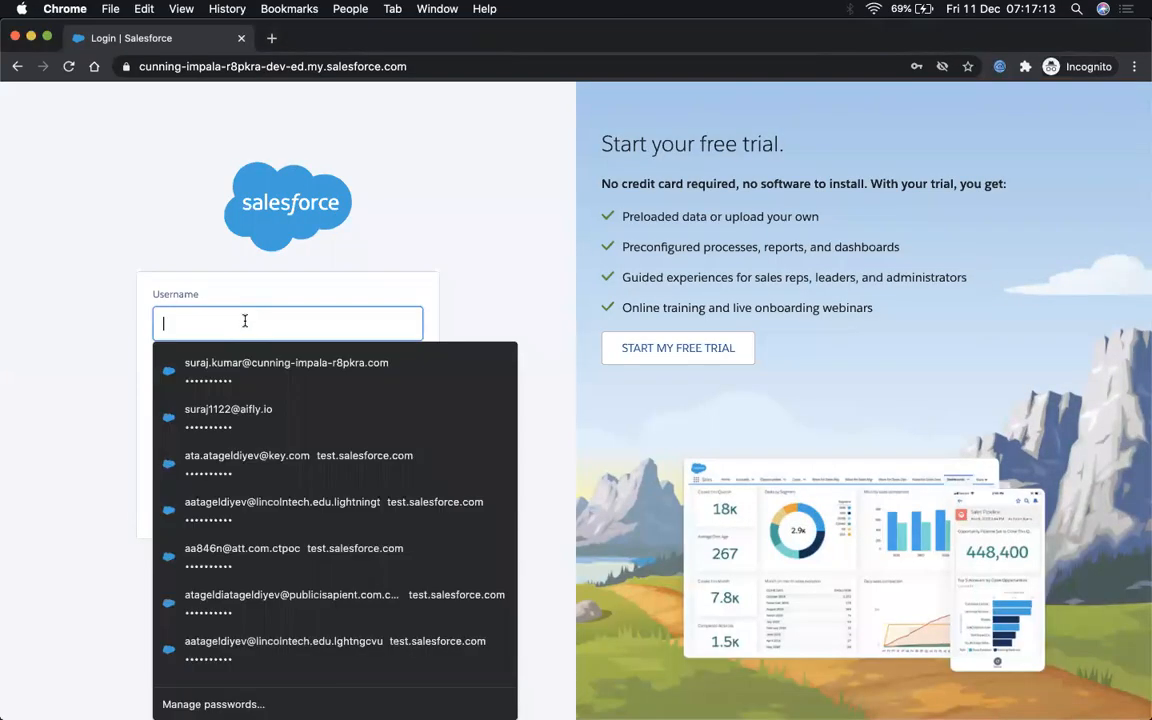
pyautogui.click(222, 415)
pyautogui.click(213, 328)
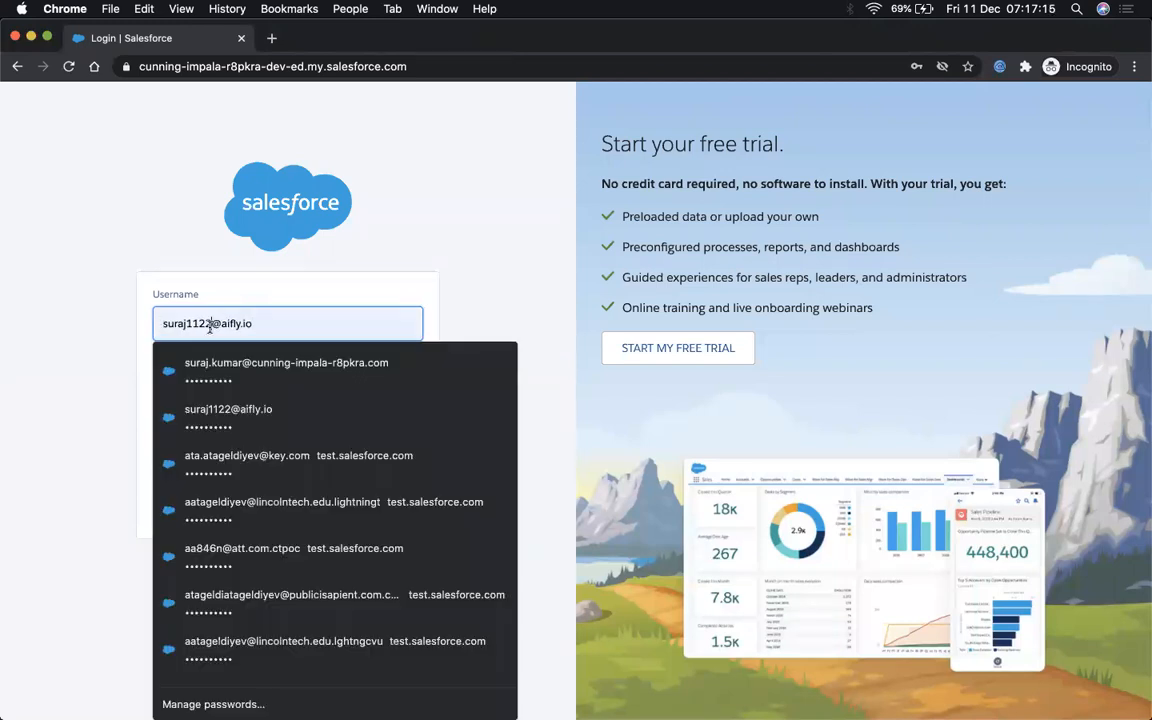
pyautogui.press('BackSpace')
pyautogui.press('BackSpace')
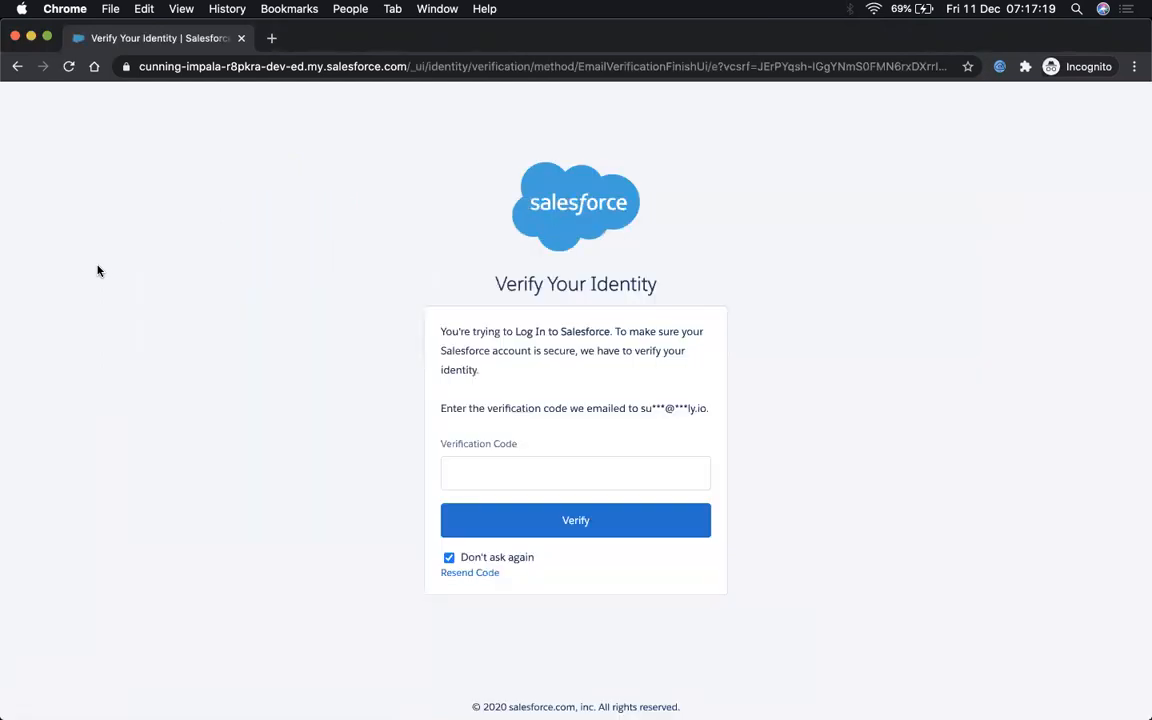
pyautogui.click(491, 477)
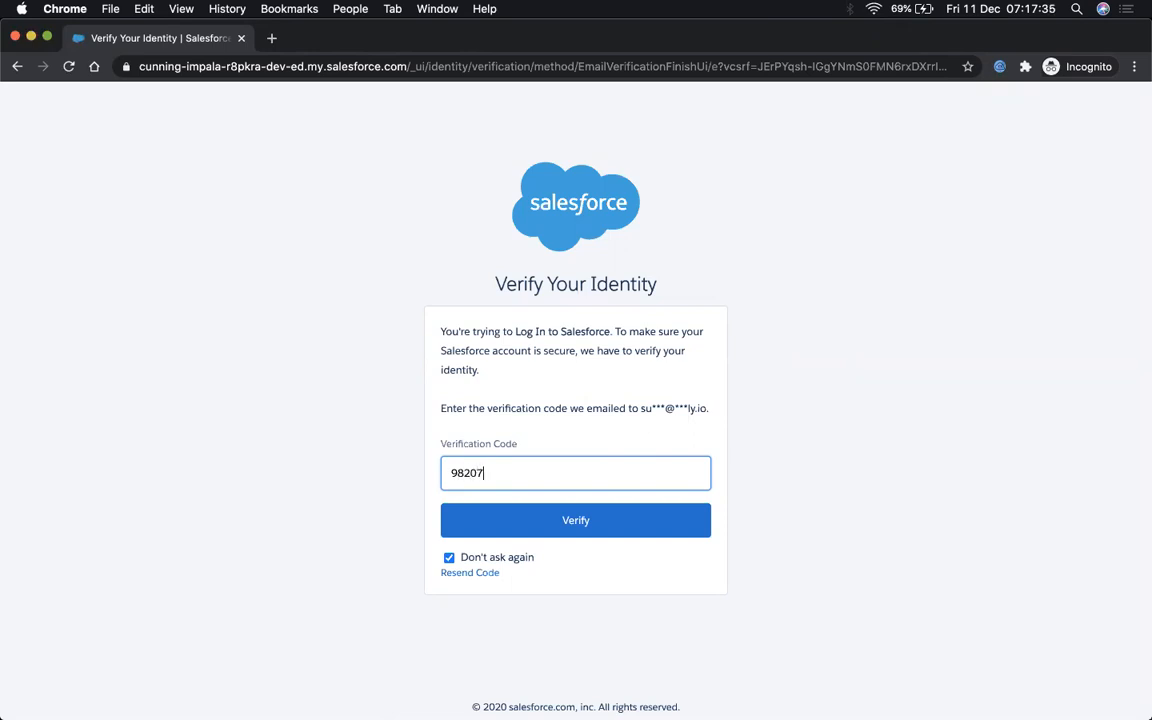
pyautogui.click(484, 533)
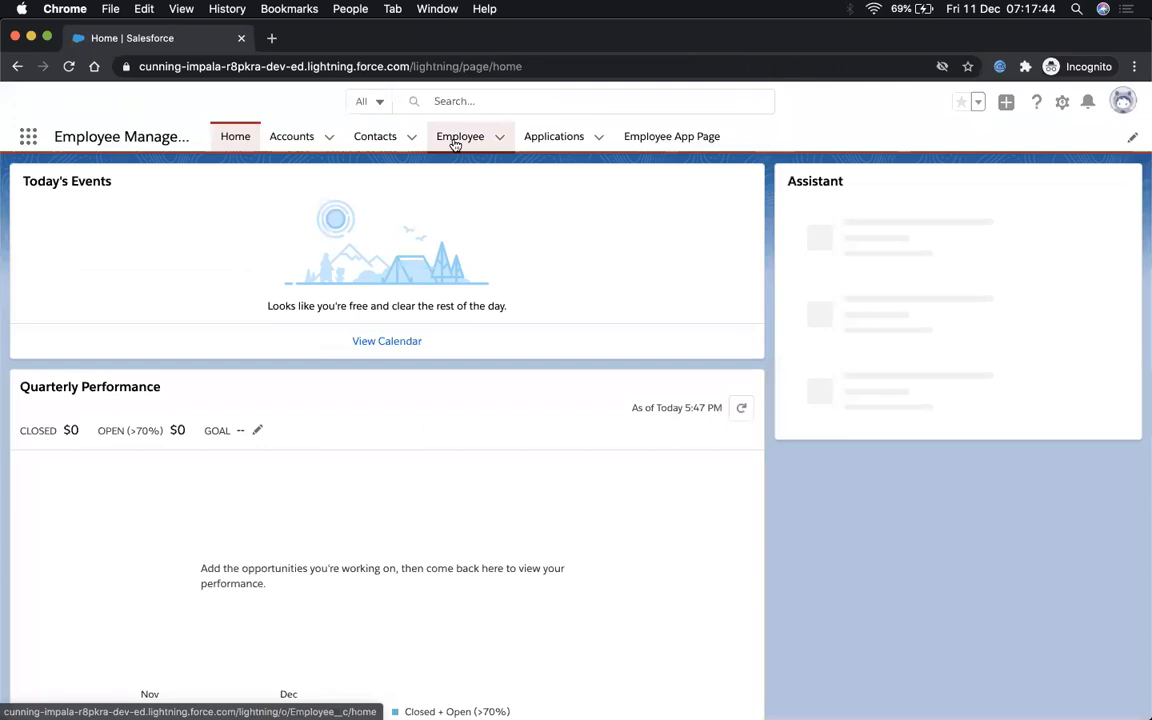
# Open the Employee tab and switch the list view to All.
pyautogui.click(458, 140)
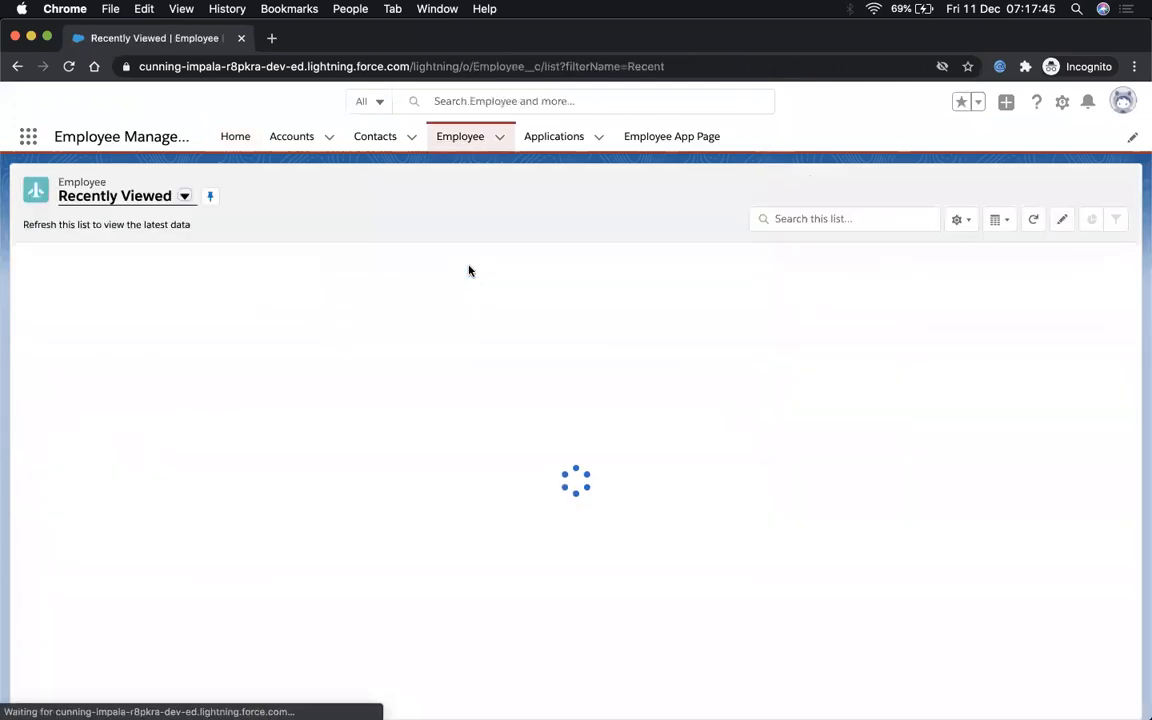
pyautogui.click(148, 192)
pyautogui.click(97, 244)
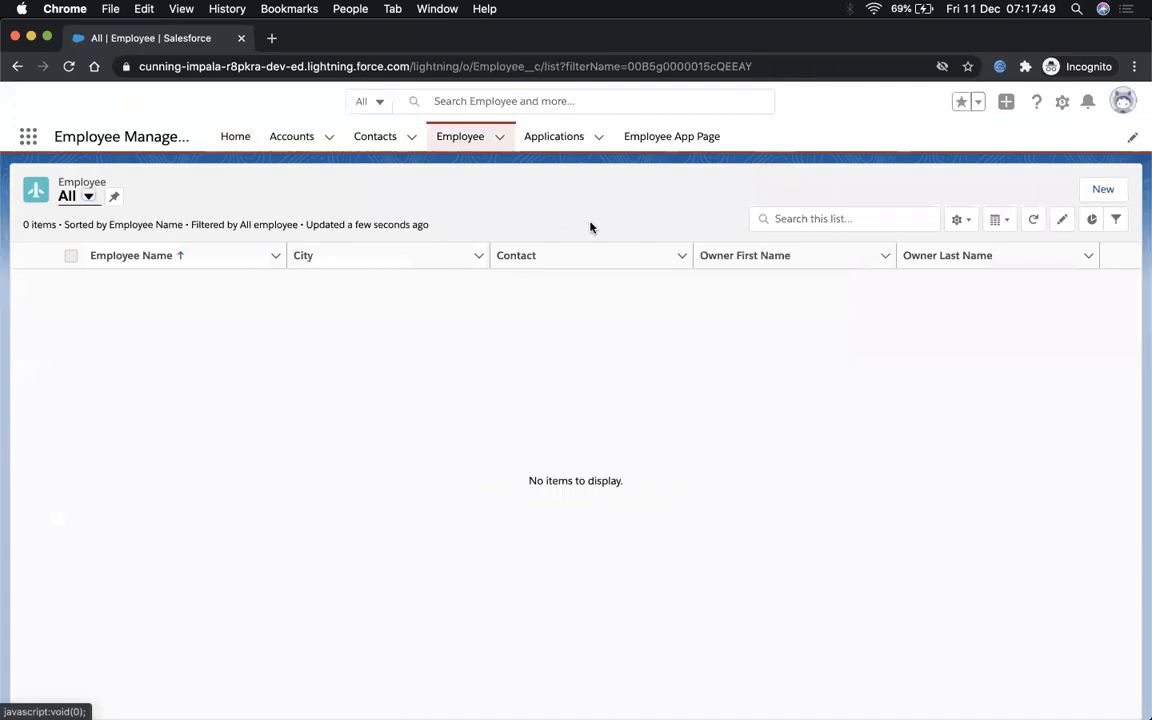
pyautogui.click(832, 219)
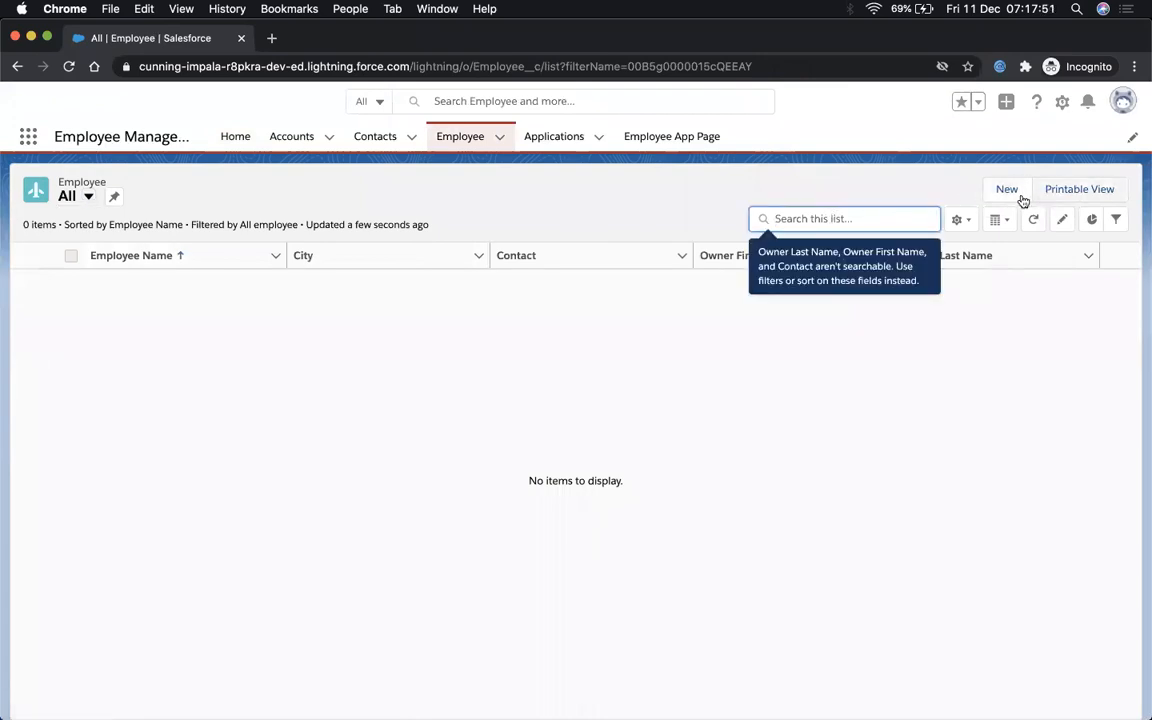
pyautogui.click(980, 189)
# Create and save a new Employee record named 'Emp By Technical Lead'.
pyautogui.click(1004, 190)
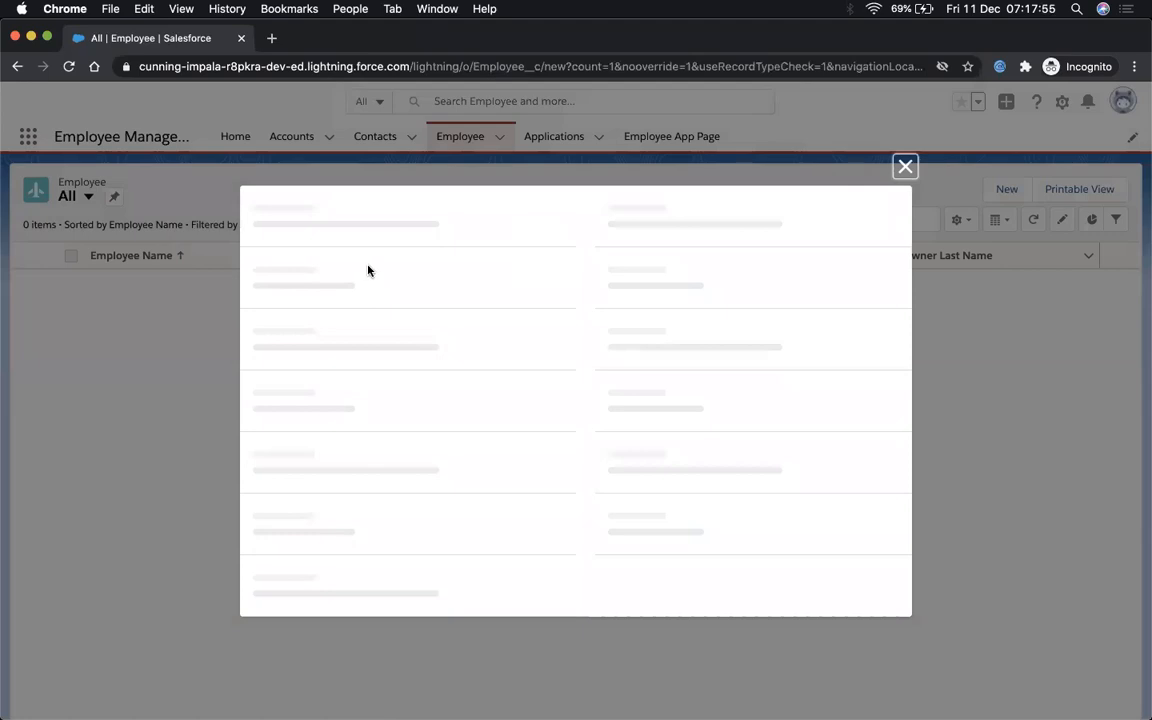
pyautogui.write('Record')
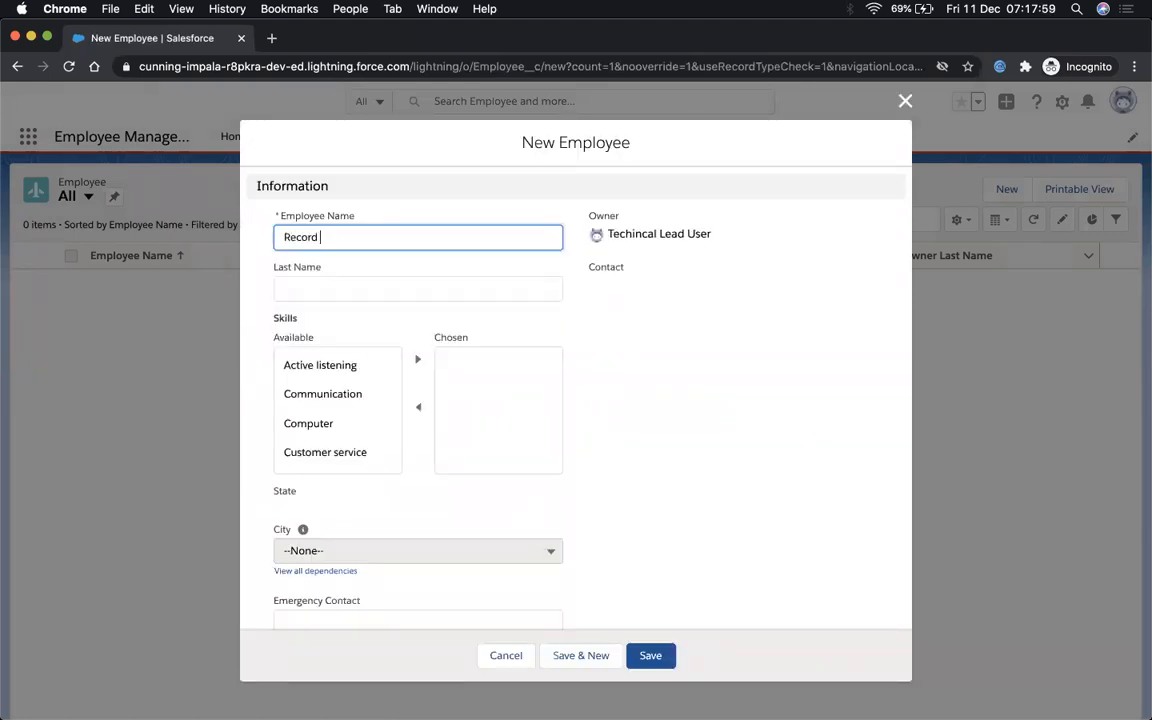
pyautogui.press('BackSpace')
pyautogui.press('BackSpace')
pyautogui.press('BackSpace')
pyautogui.write('Emp By Technical Lea')
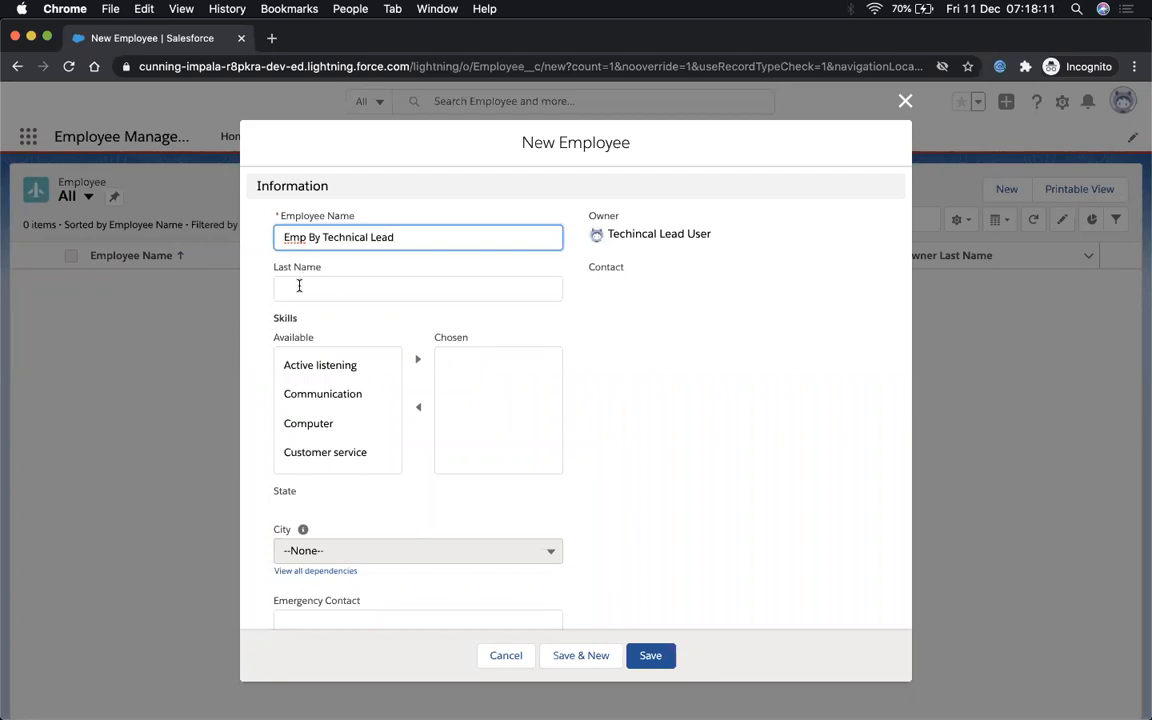
pyautogui.click(299, 286)
pyautogui.scroll(-3, 318, 440)
pyautogui.scroll(-1, 589, 525)
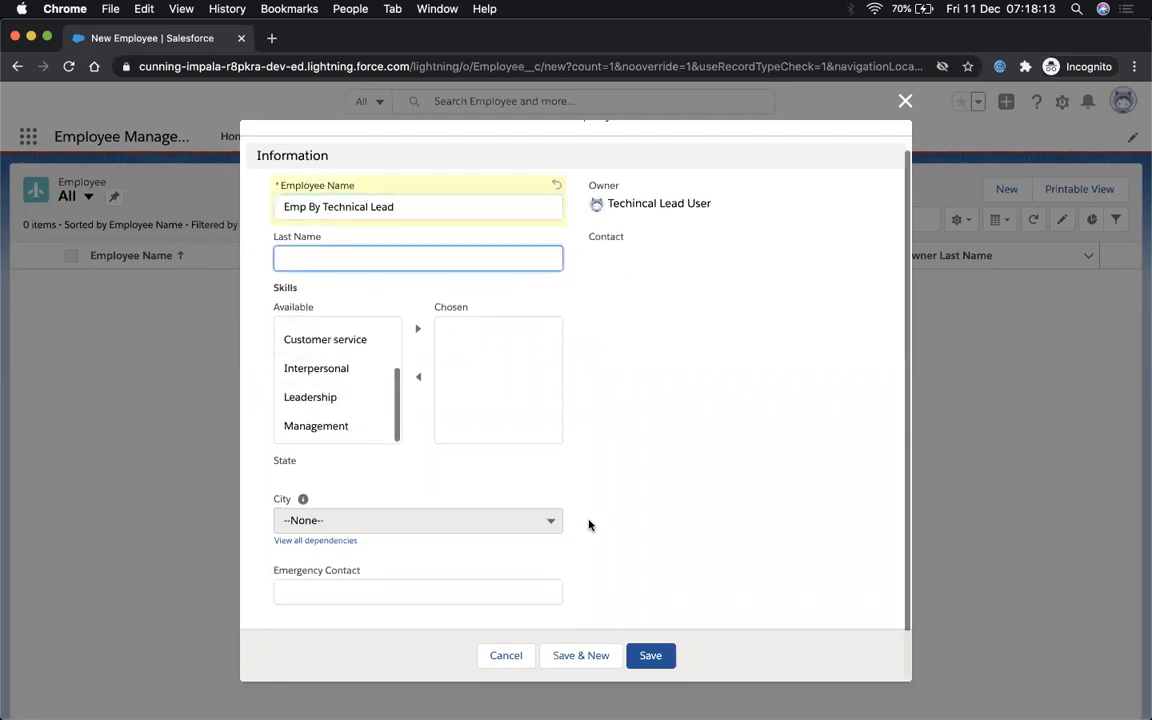
pyautogui.click(650, 655)
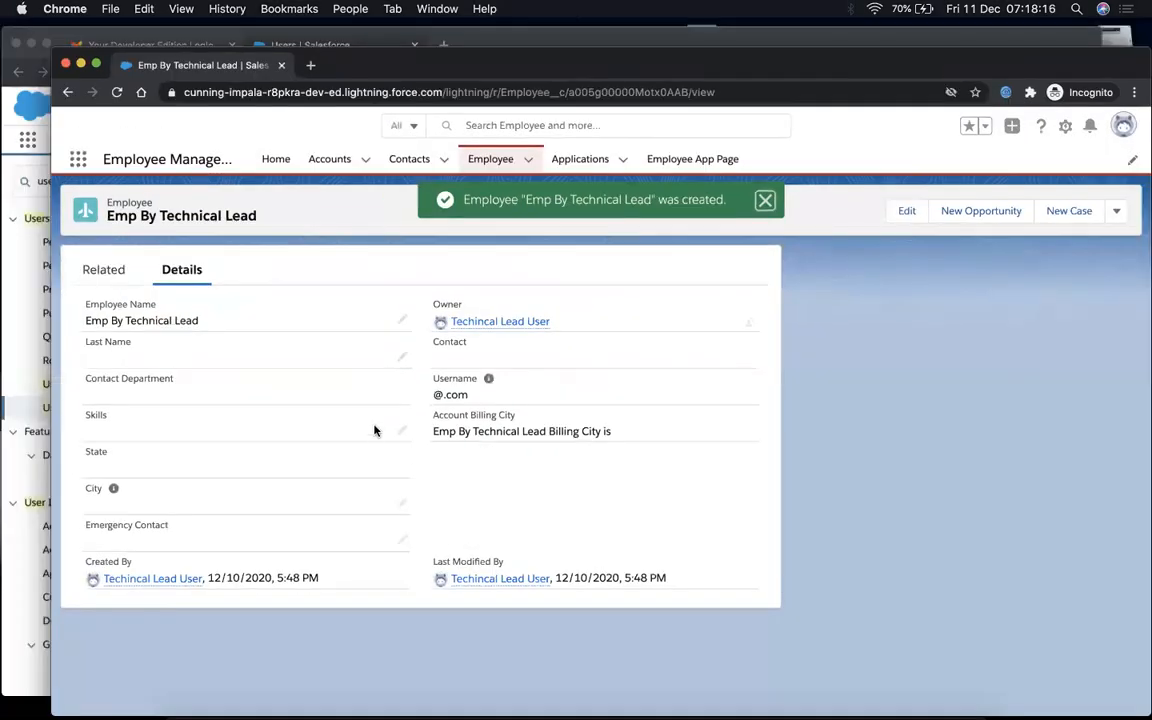
pyautogui.click(723, 507)
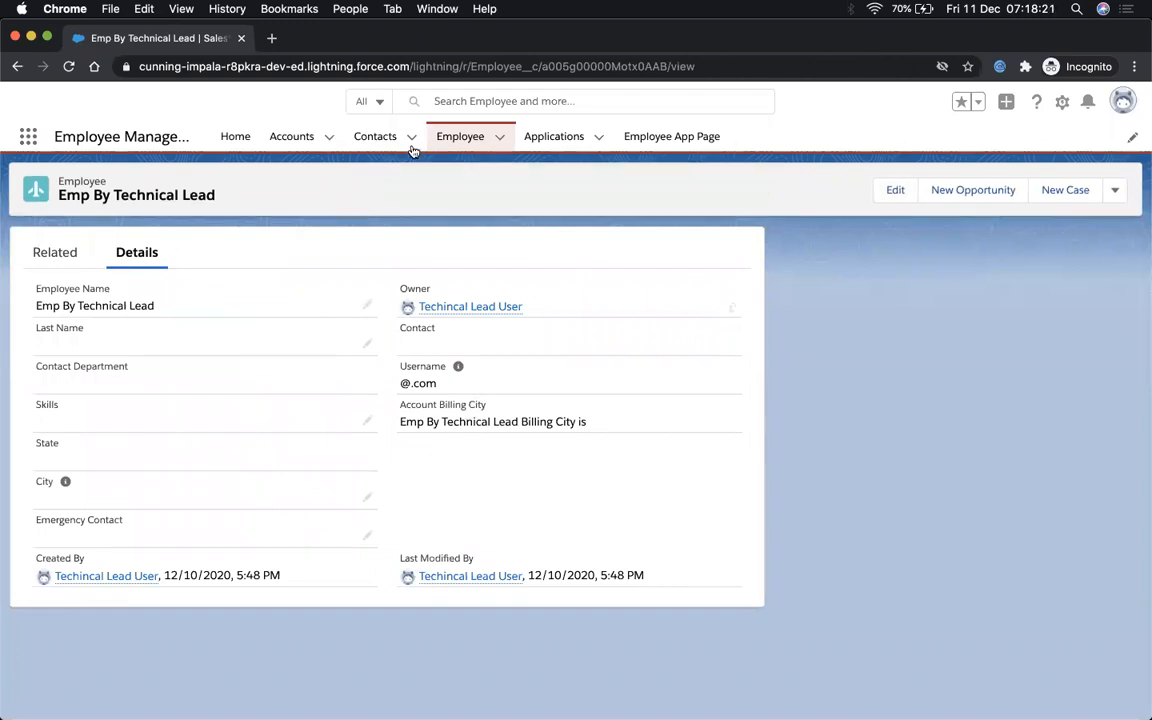
# Start another new Employee record and enter the employee's first and last name.
pyautogui.click(445, 142)
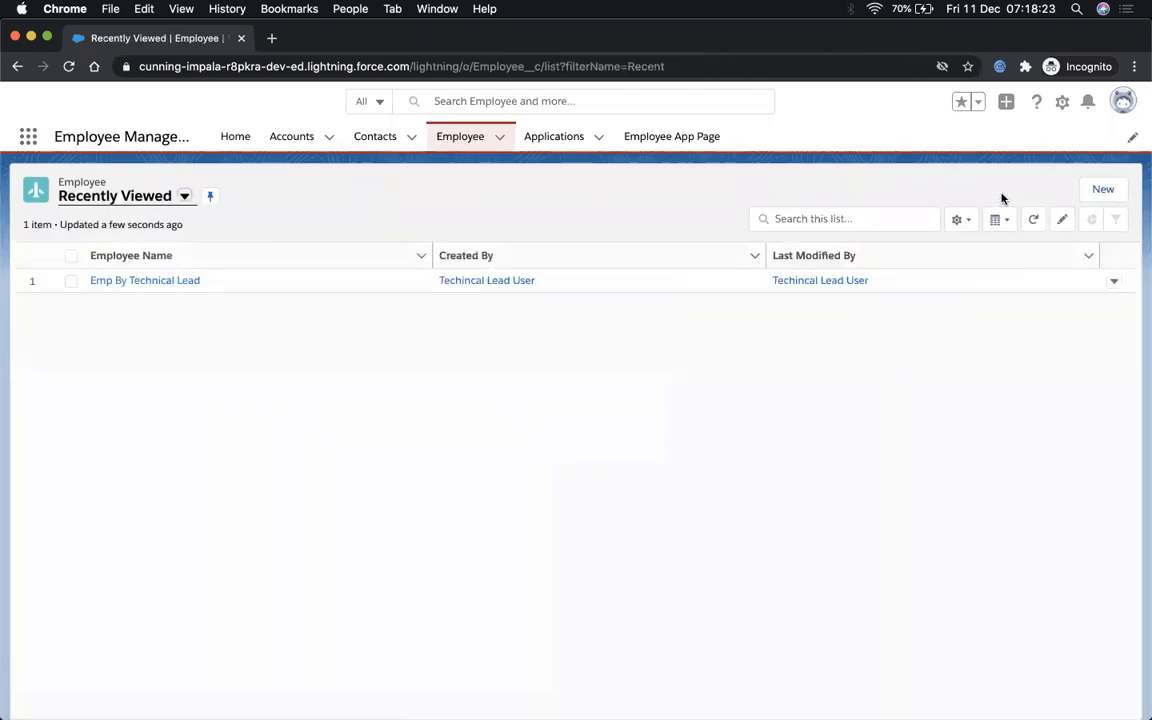
pyautogui.click(1103, 190)
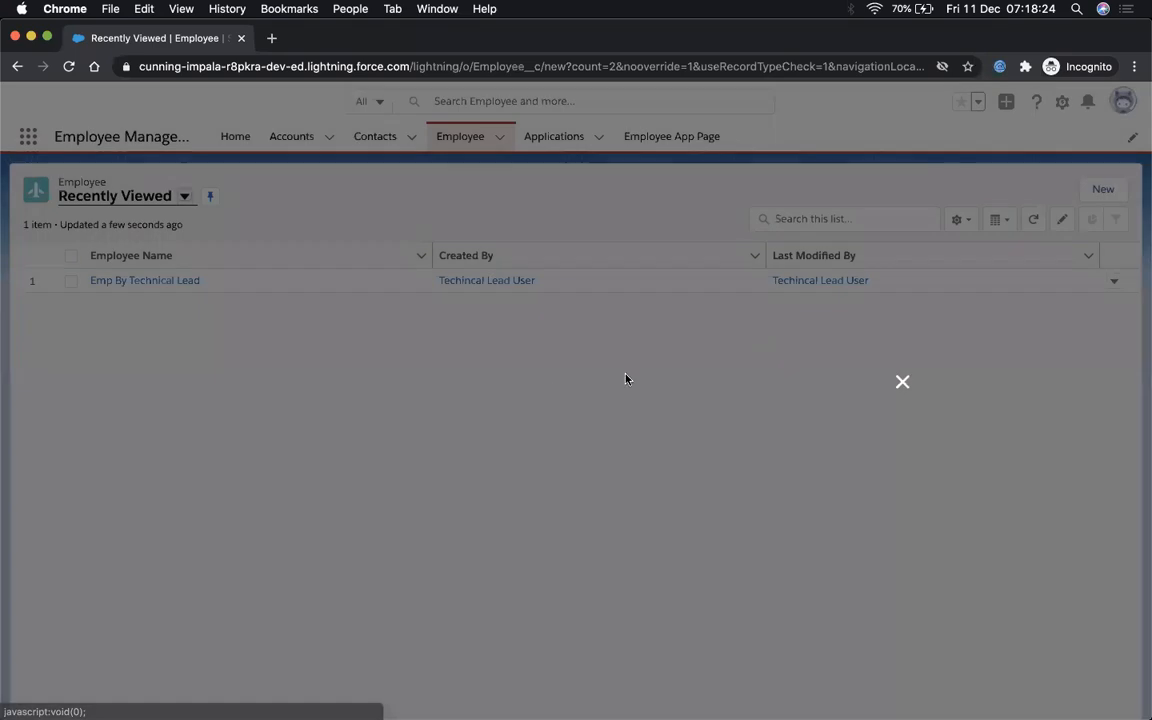
pyautogui.click(358, 240)
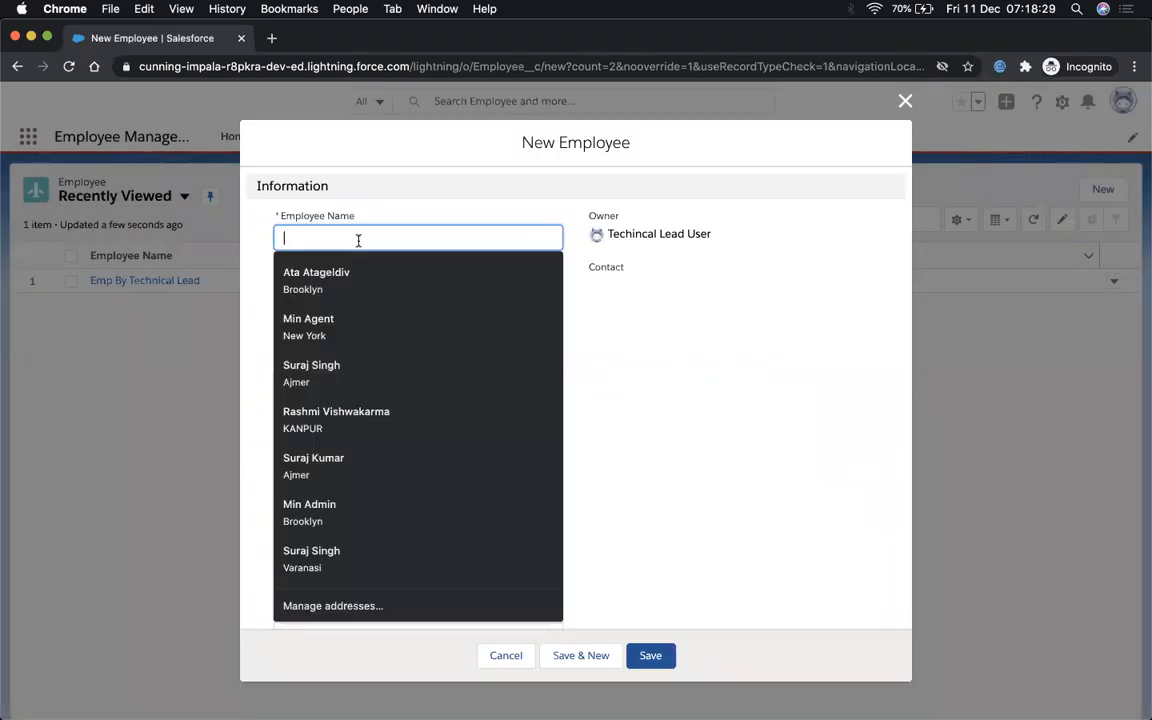
pyautogui.write('G')
pyautogui.press('BackSpace')
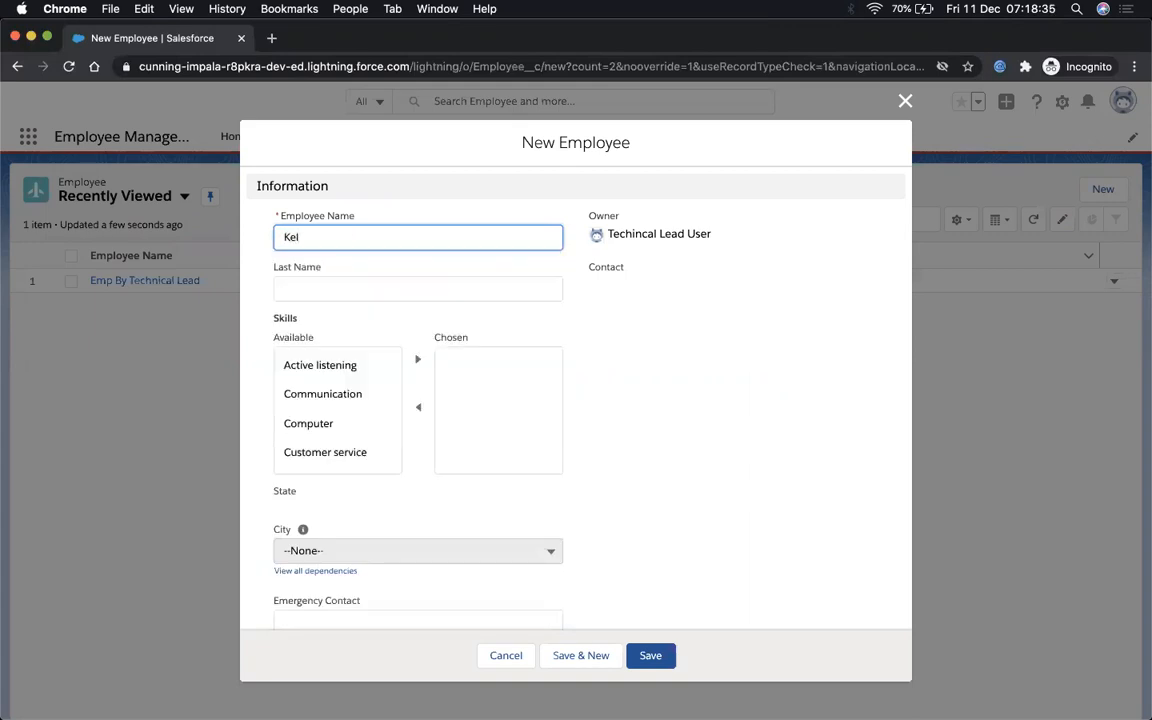
pyautogui.press('Tab')
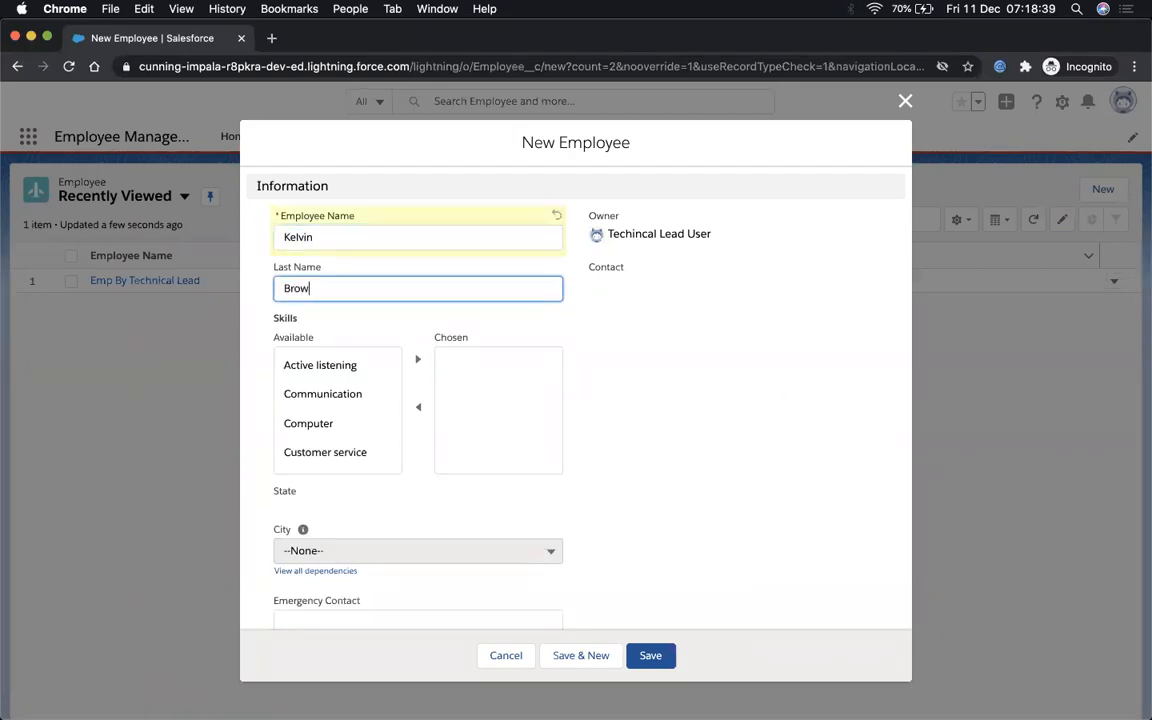
# Add the Communication and Computer skills, save the record, and return to the Employee list.
pyautogui.click(332, 394)
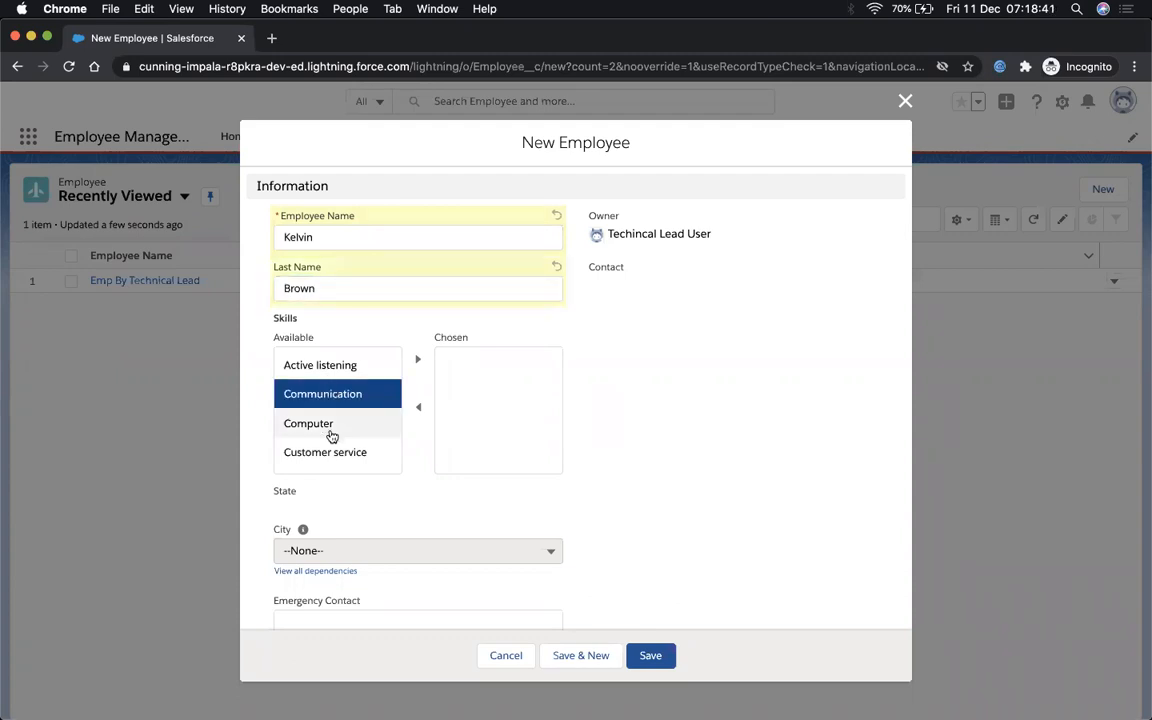
pyautogui.keyDown('shift'); pyautogui.click(332, 425); pyautogui.keyUp('shift')
pyautogui.click(416, 362)
pyautogui.scroll(-1, 425, 472)
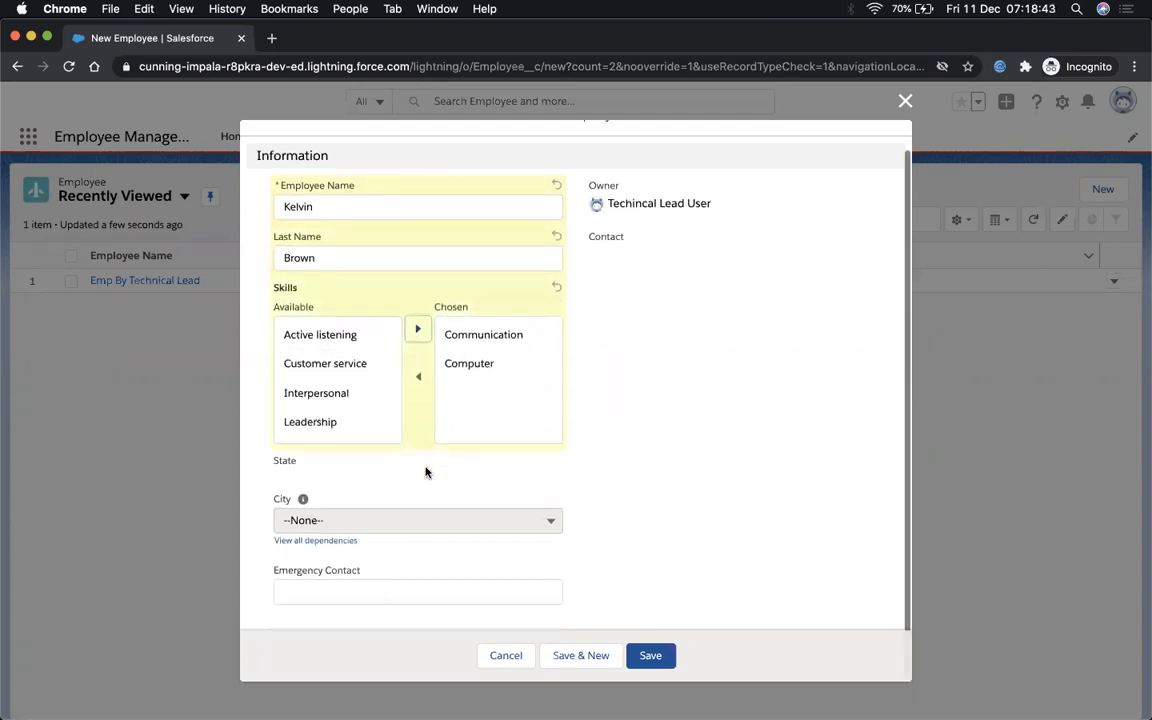
pyautogui.click(652, 657)
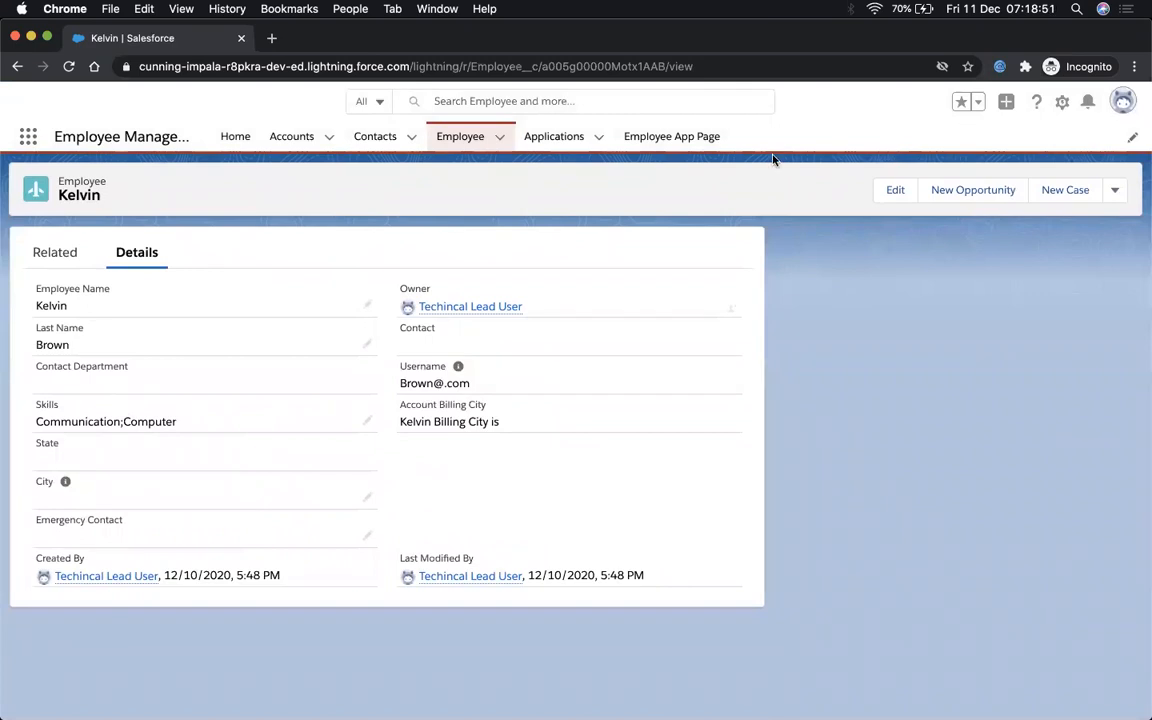
pyautogui.click(455, 138)
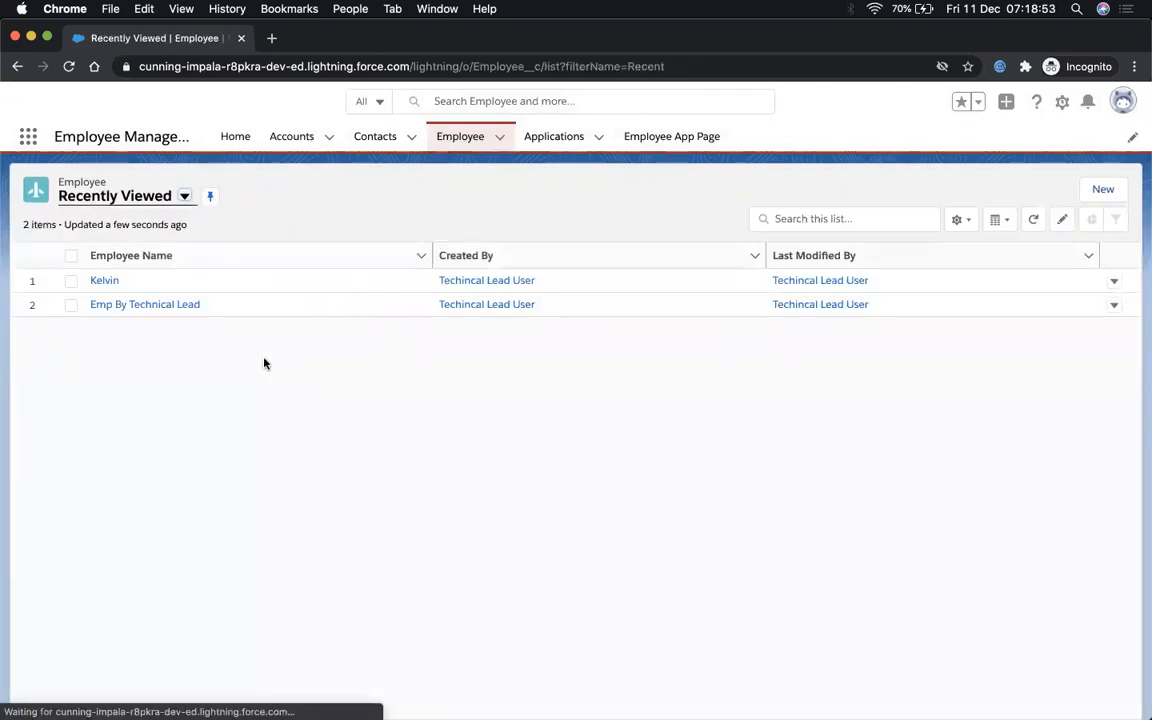
# Return to the Setup window and open the Technical Lead and Manager-role users in new tabs.
pyautogui.click(1122, 101)
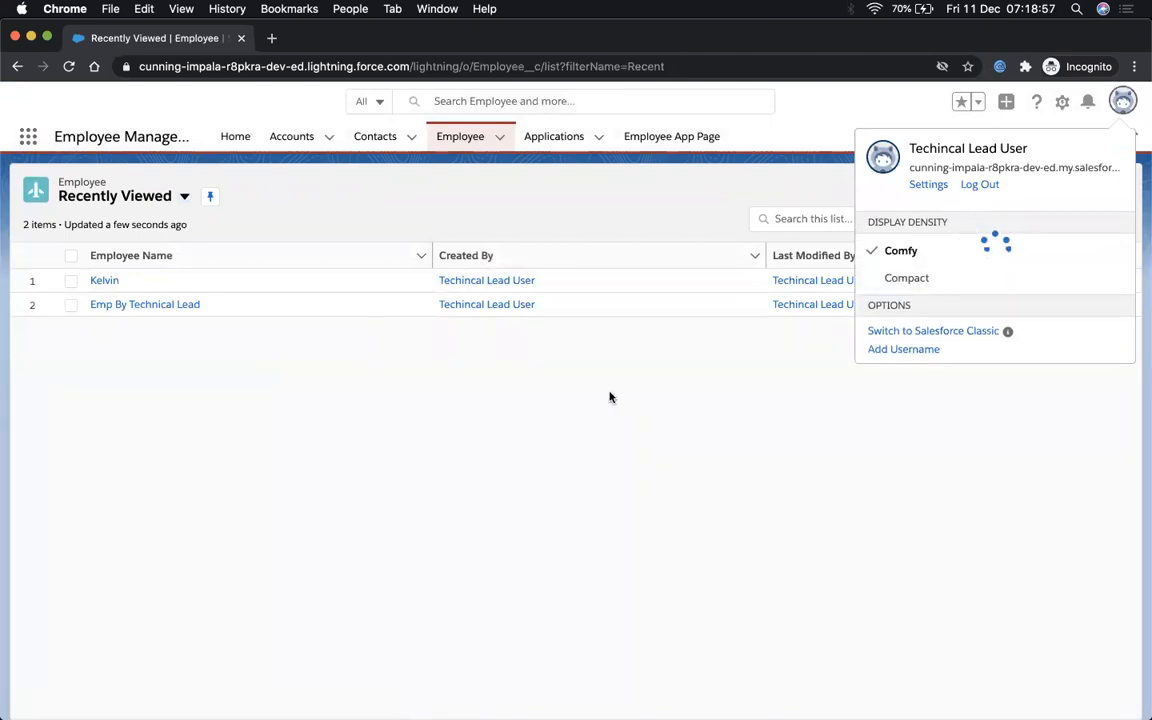
pyautogui.hotkey('ctrl', 'Up')
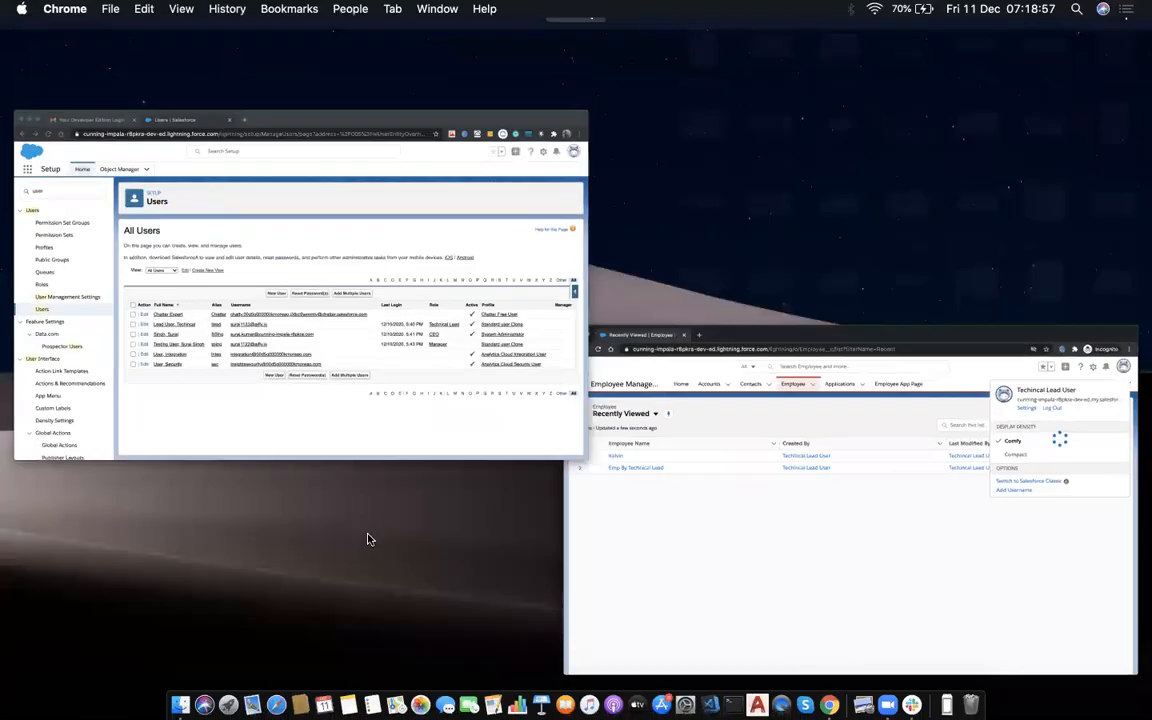
pyautogui.click(294, 450)
pyautogui.keyDown('super'); pyautogui.click(304, 449); pyautogui.keyUp('super')
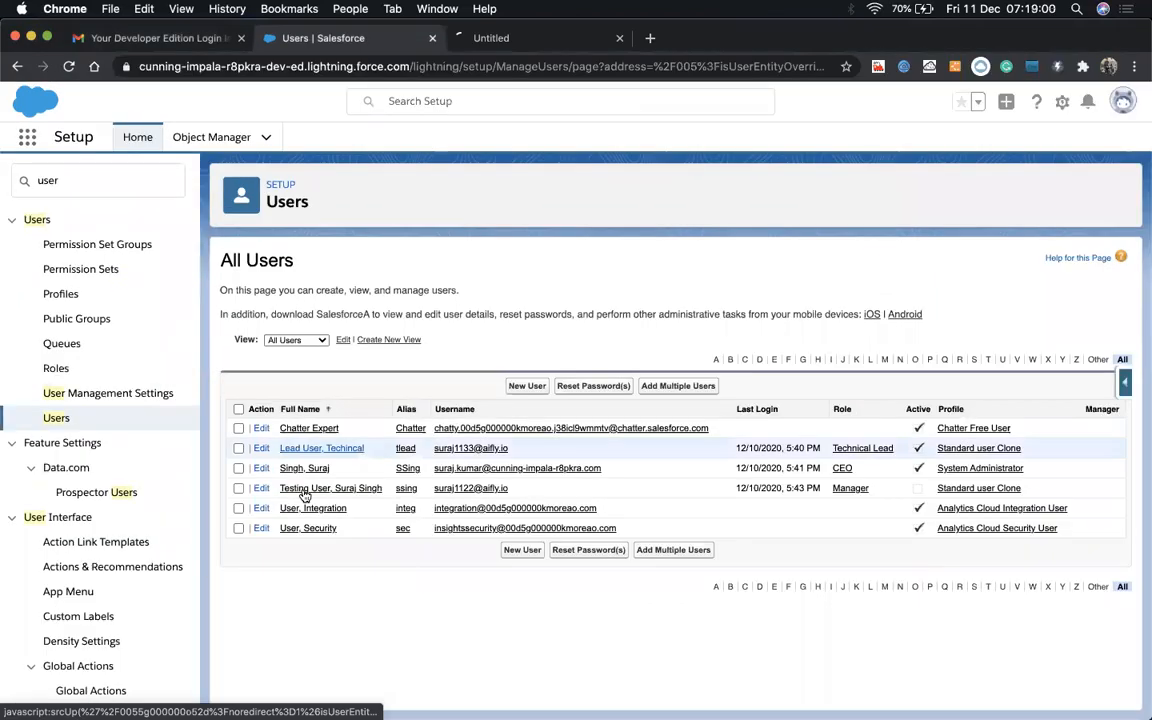
pyautogui.keyDown('super'); pyautogui.click(304, 490); pyautogui.keyUp('super')
pyautogui.click(500, 39)
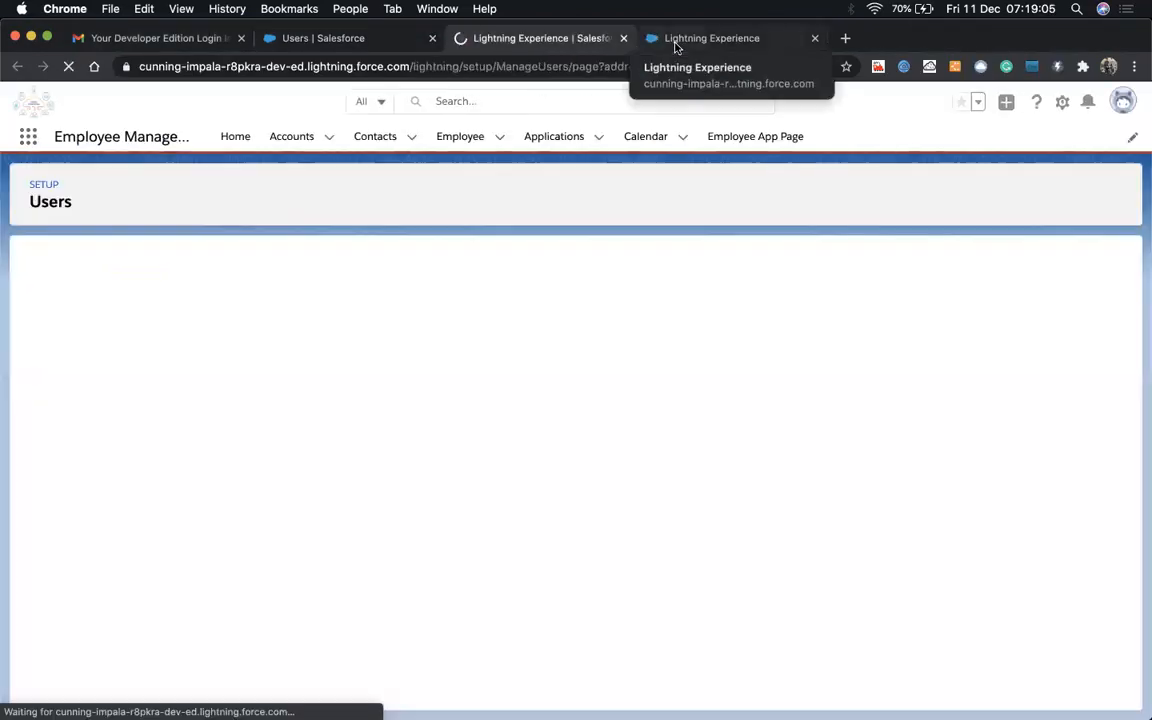
# Edit the Technical Lead user, uncheck Active, confirm the warning and save.
pyautogui.click(675, 40)
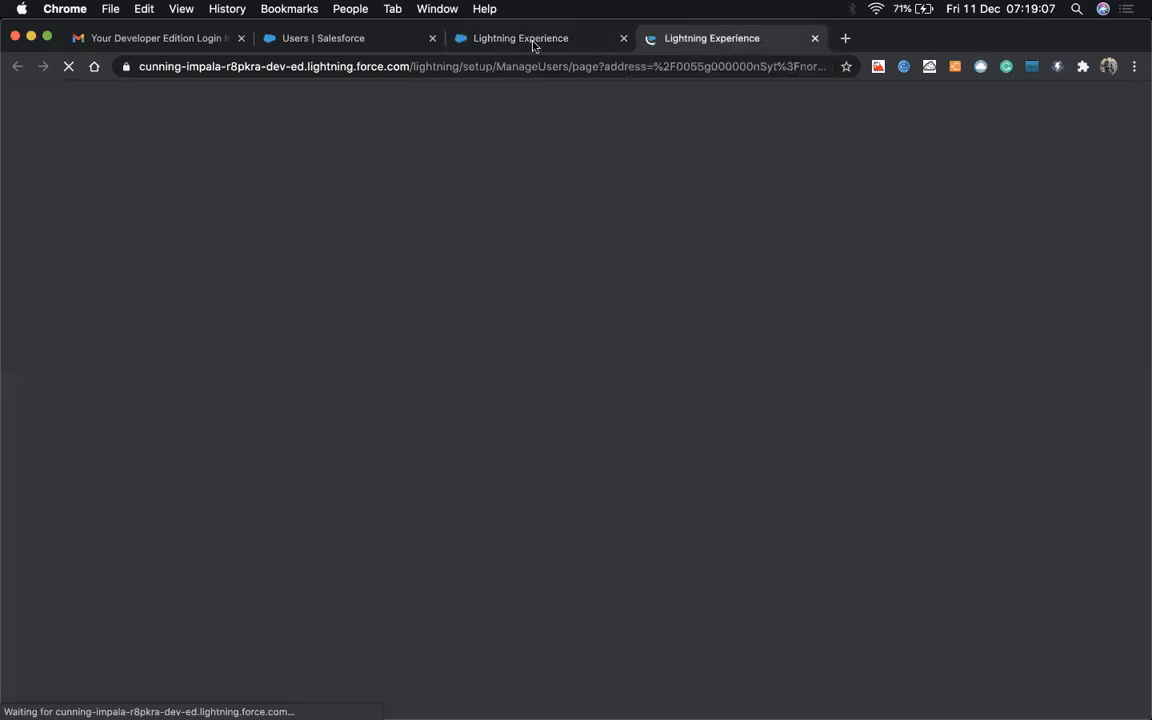
pyautogui.click(543, 46)
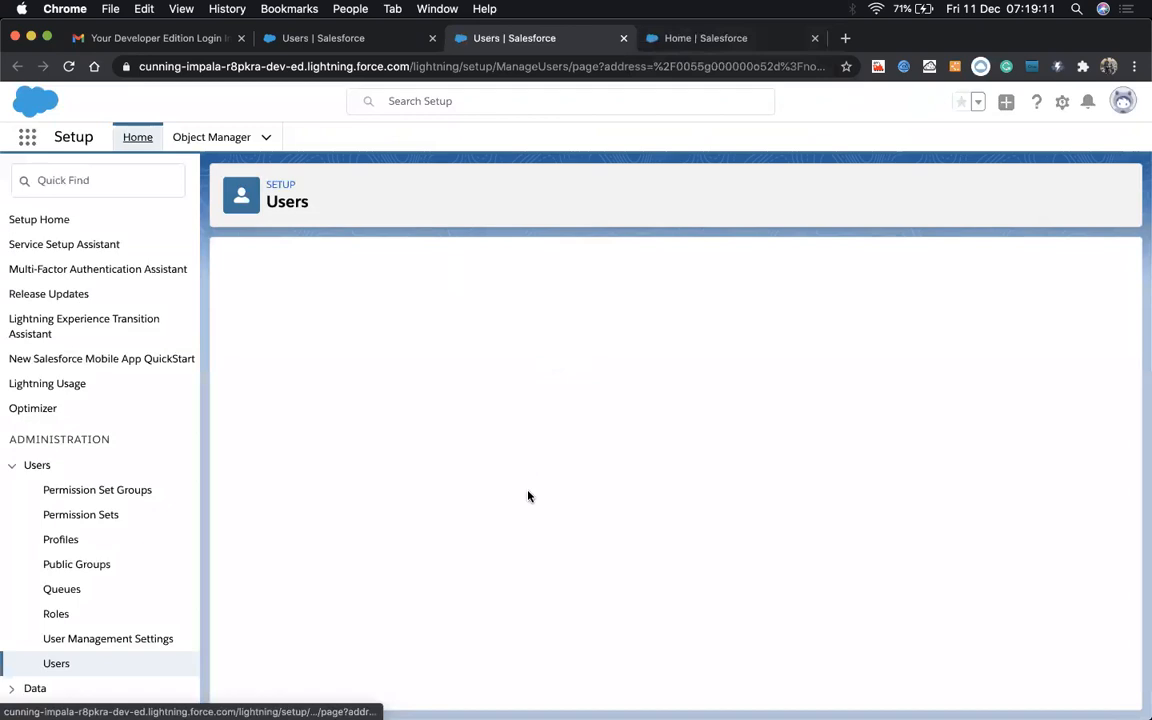
pyautogui.click(517, 343)
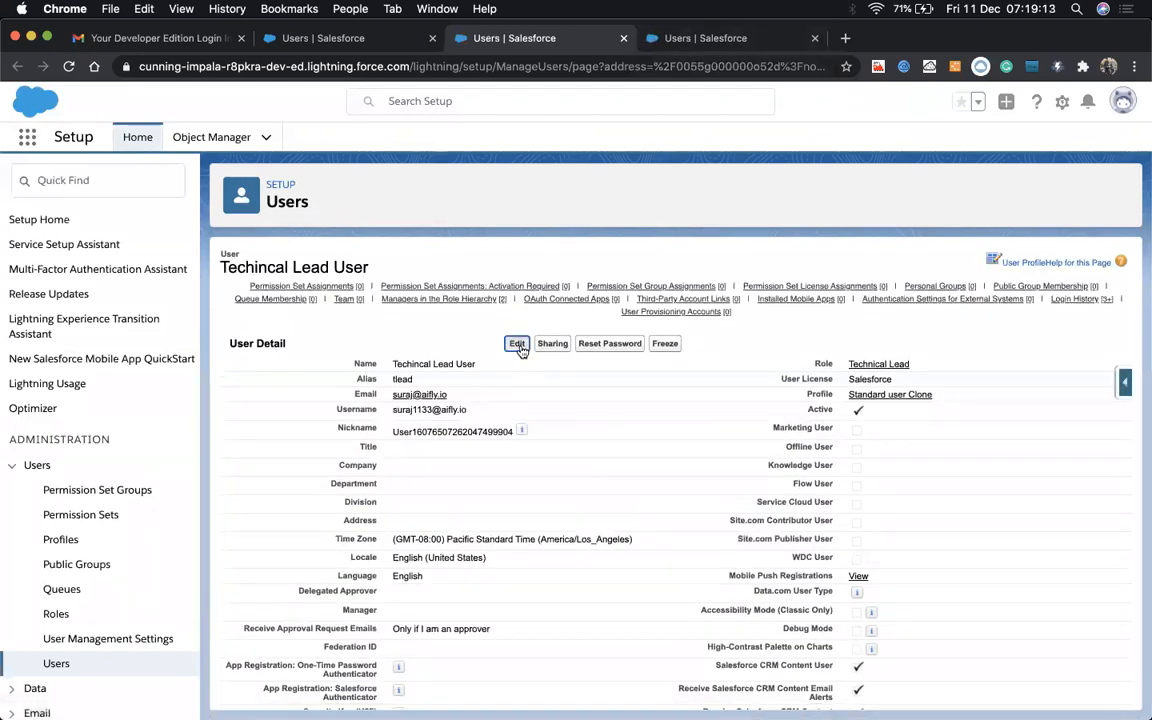
pyautogui.click(697, 40)
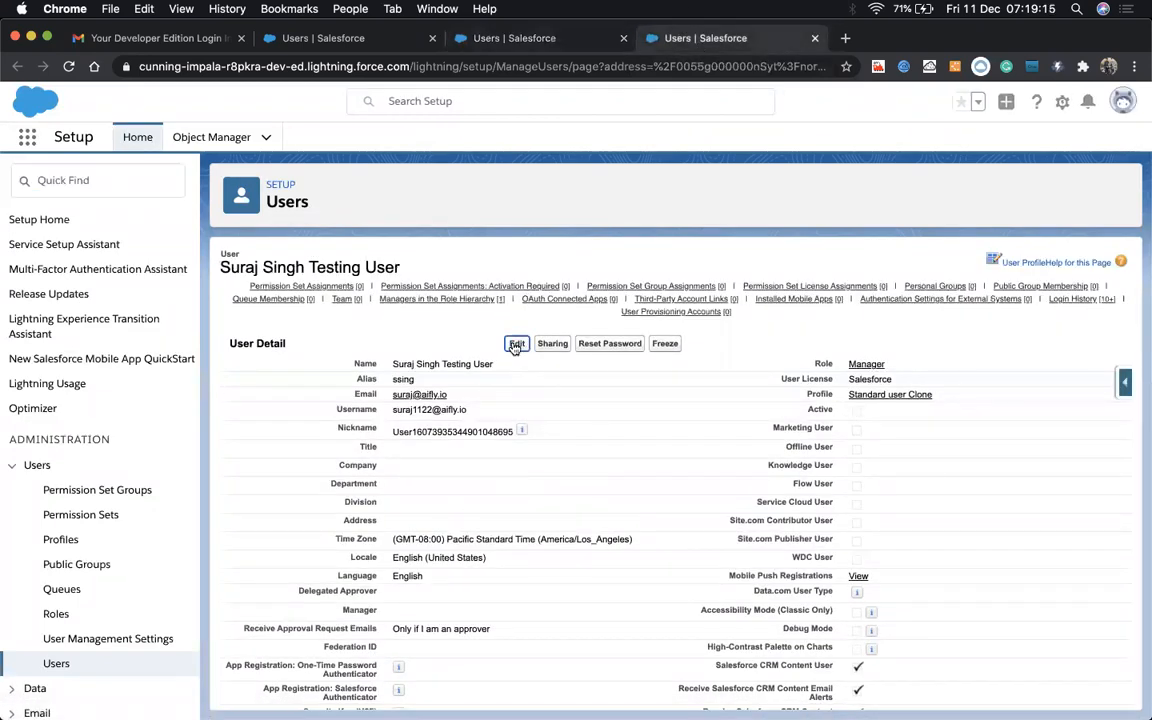
pyautogui.click(508, 36)
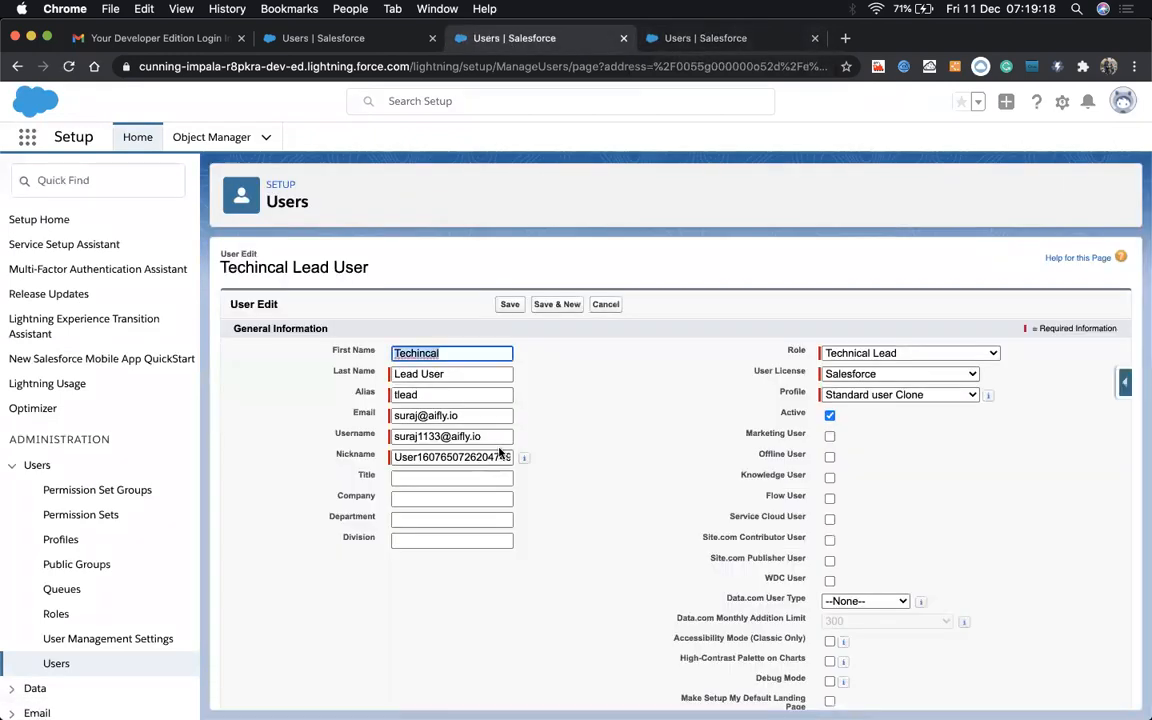
pyautogui.click(829, 415)
pyautogui.click(716, 221)
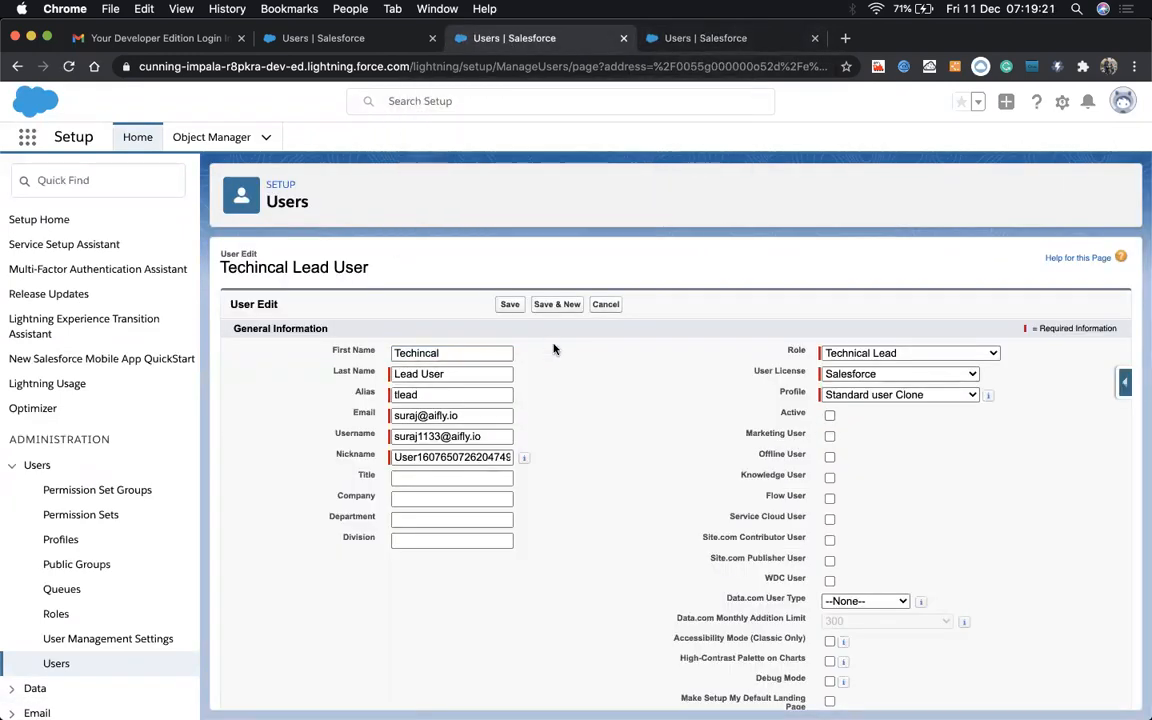
pyautogui.click(510, 306)
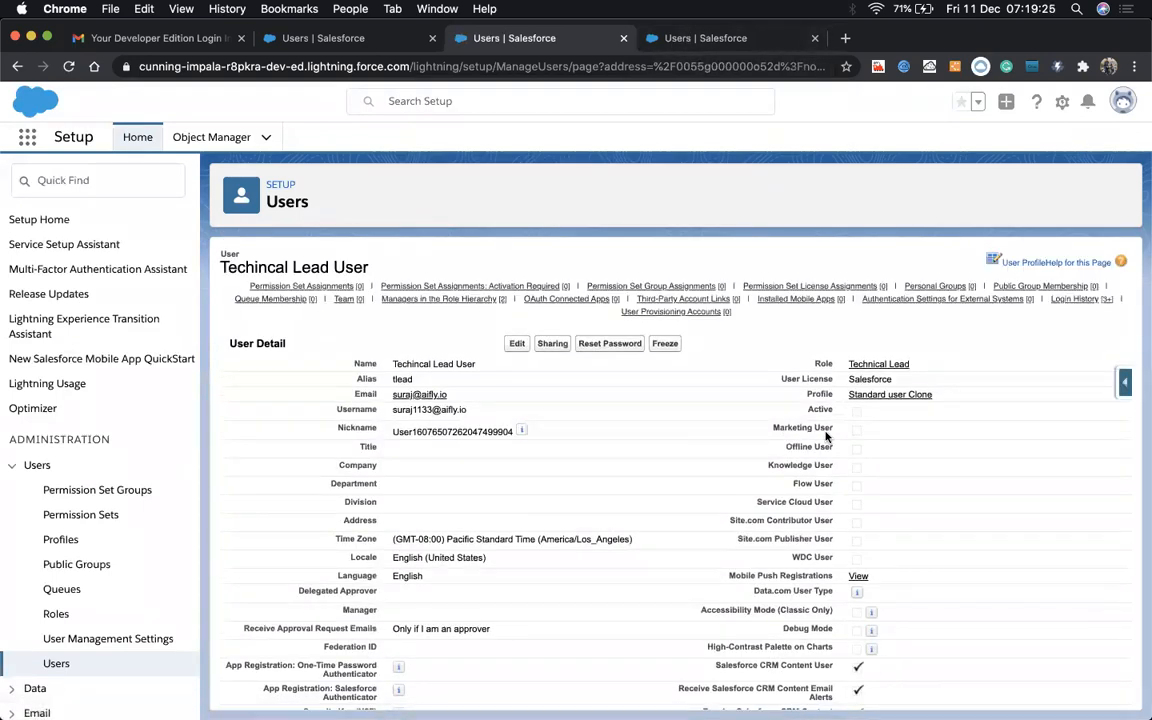
# Check Active on the Manager-role user and save.
pyautogui.click(690, 38)
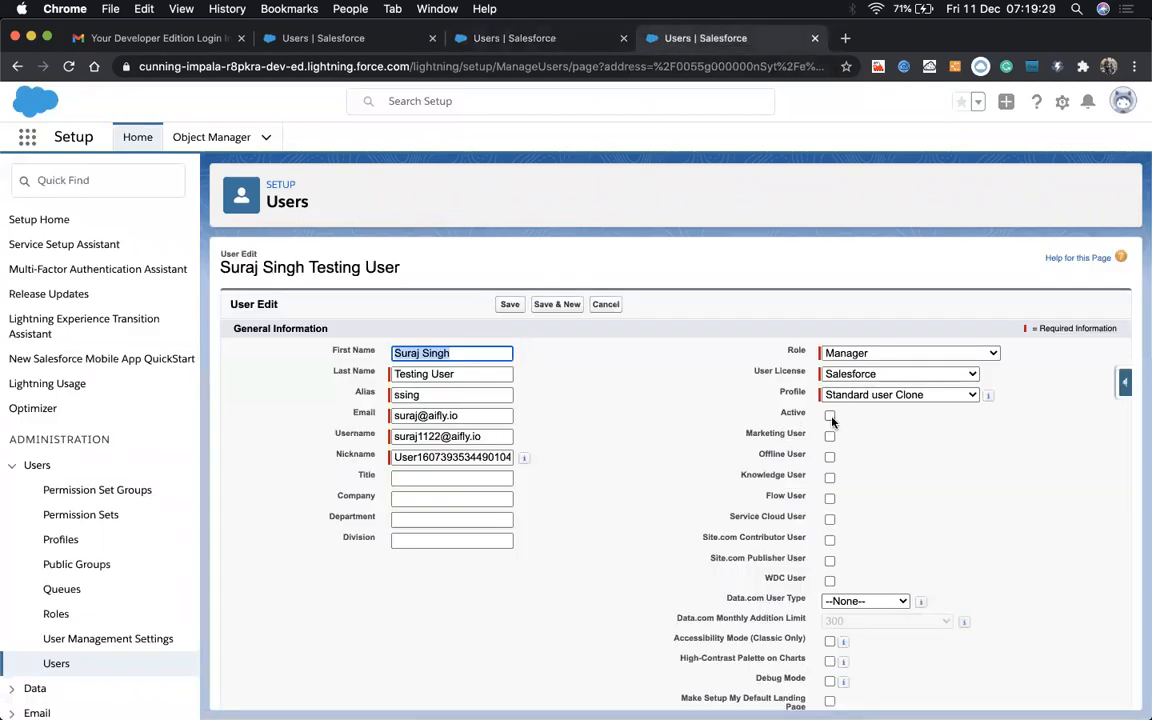
pyautogui.click(830, 415)
pyautogui.click(510, 304)
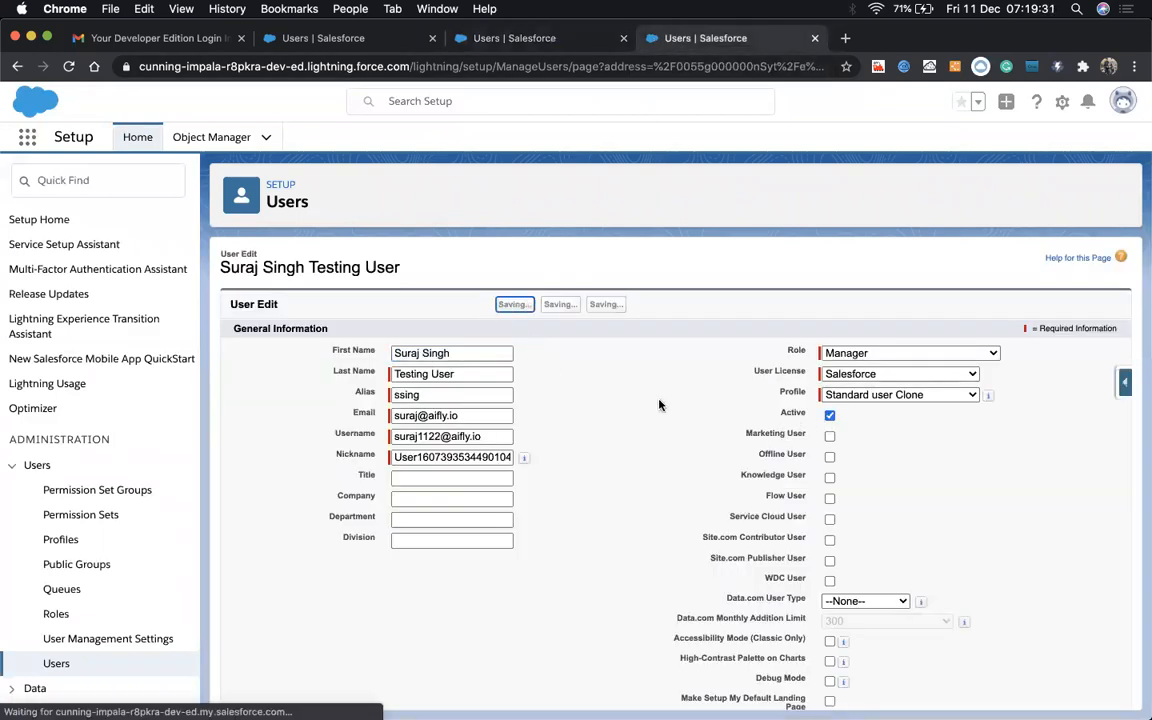
pyautogui.hotkey('ctrl', 'Up')
pyautogui.click(368, 360)
# Log out and log back in as the Manager-role user using the saved login.
pyautogui.click(942, 187)
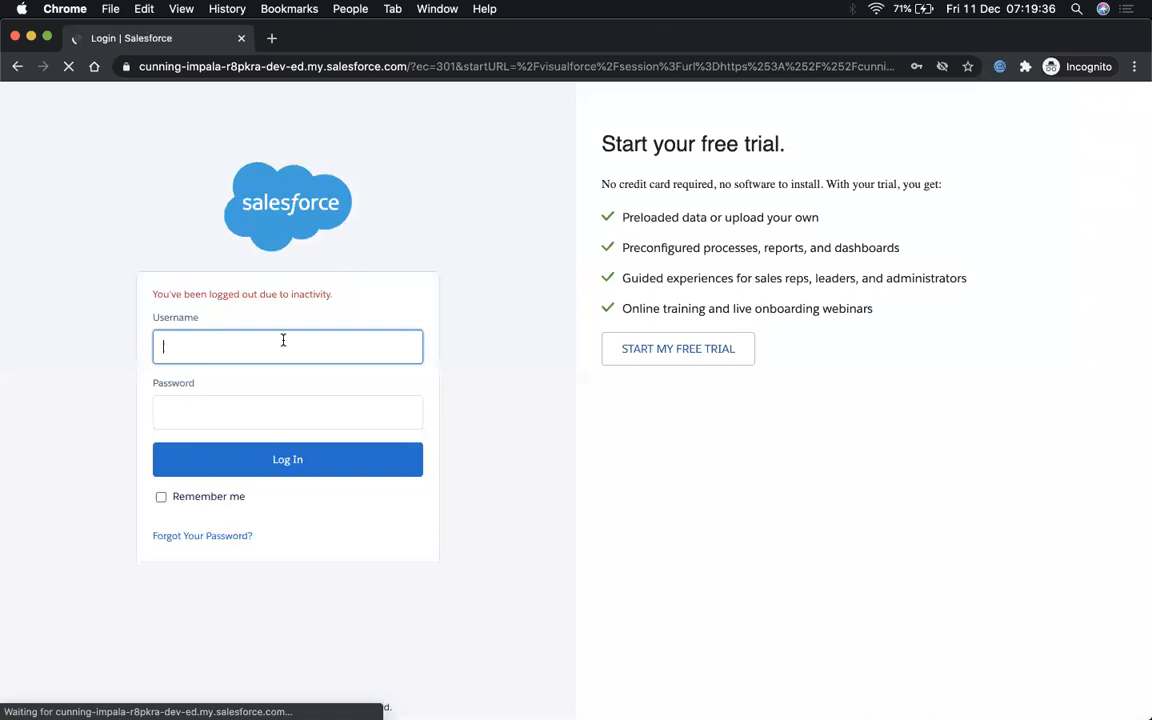
pyautogui.click(283, 340)
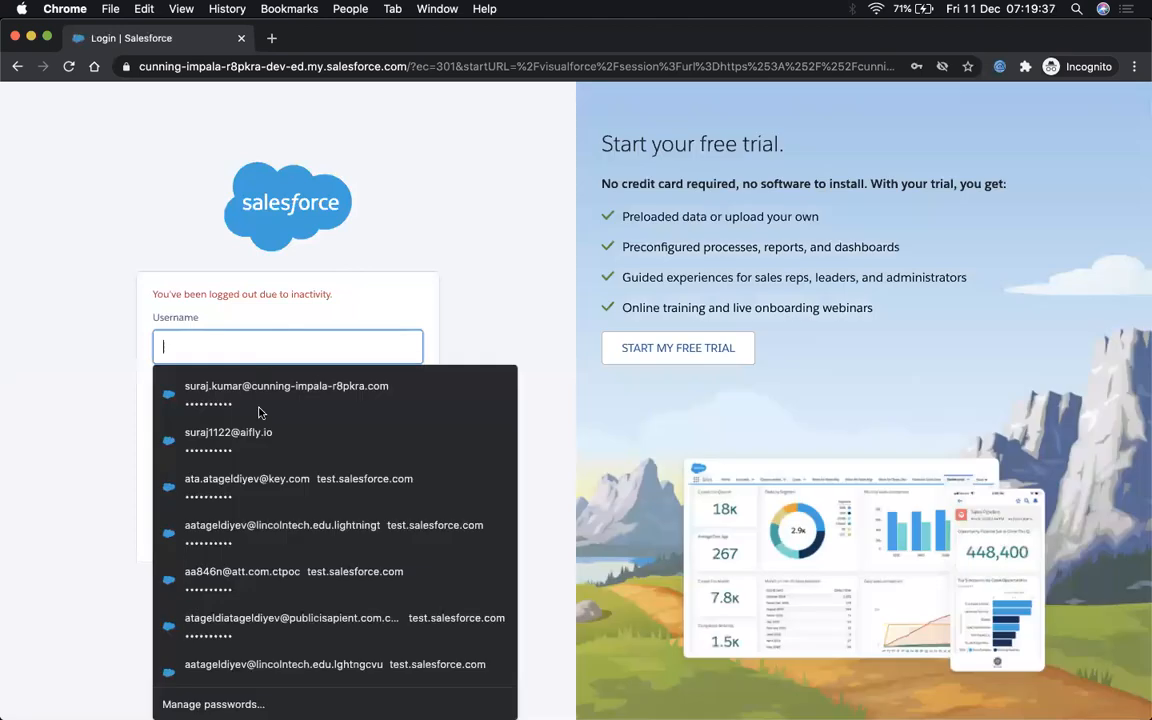
pyautogui.click(249, 440)
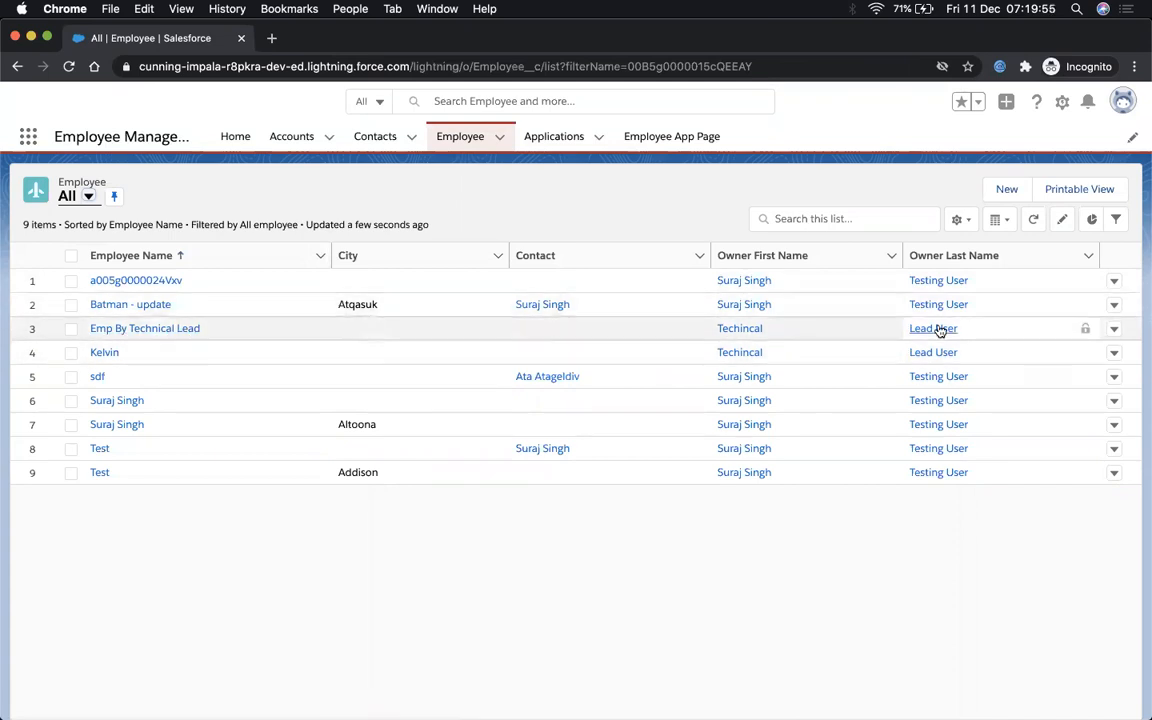
pyautogui.hotkey('ctrl', 'Up')
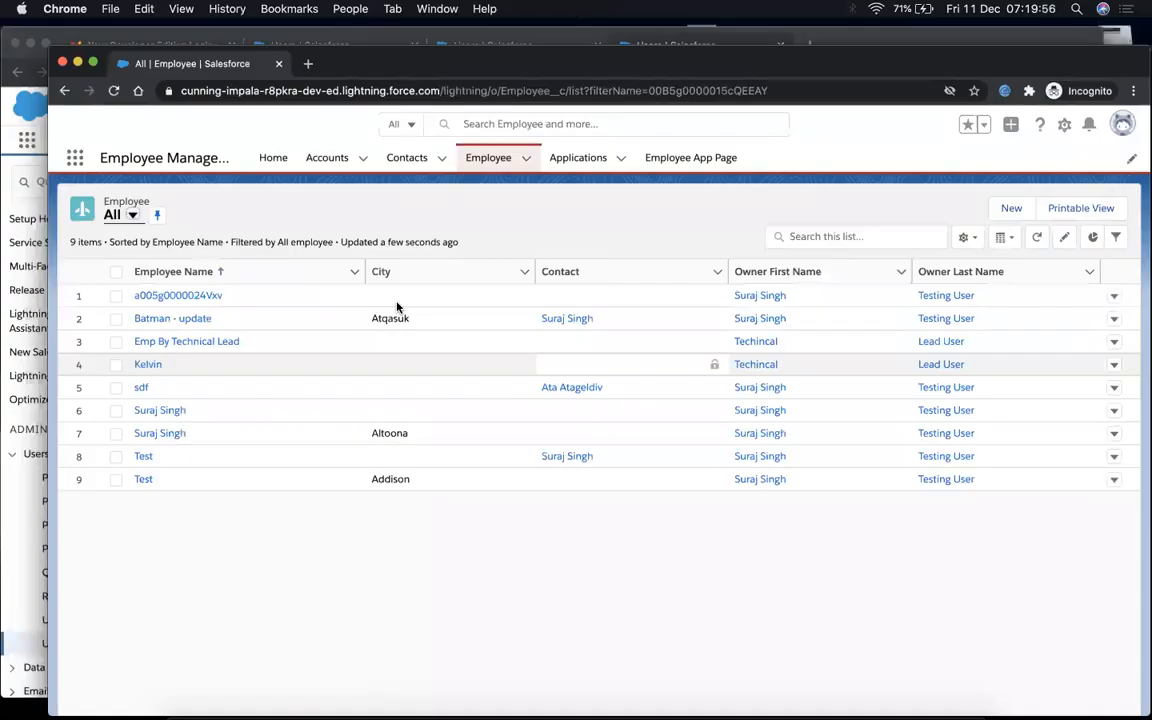
pyautogui.click(396, 304)
# Open the Sharing Settings page via Quick Find 'sharin' and scroll through its defaults.
pyautogui.click(320, 40)
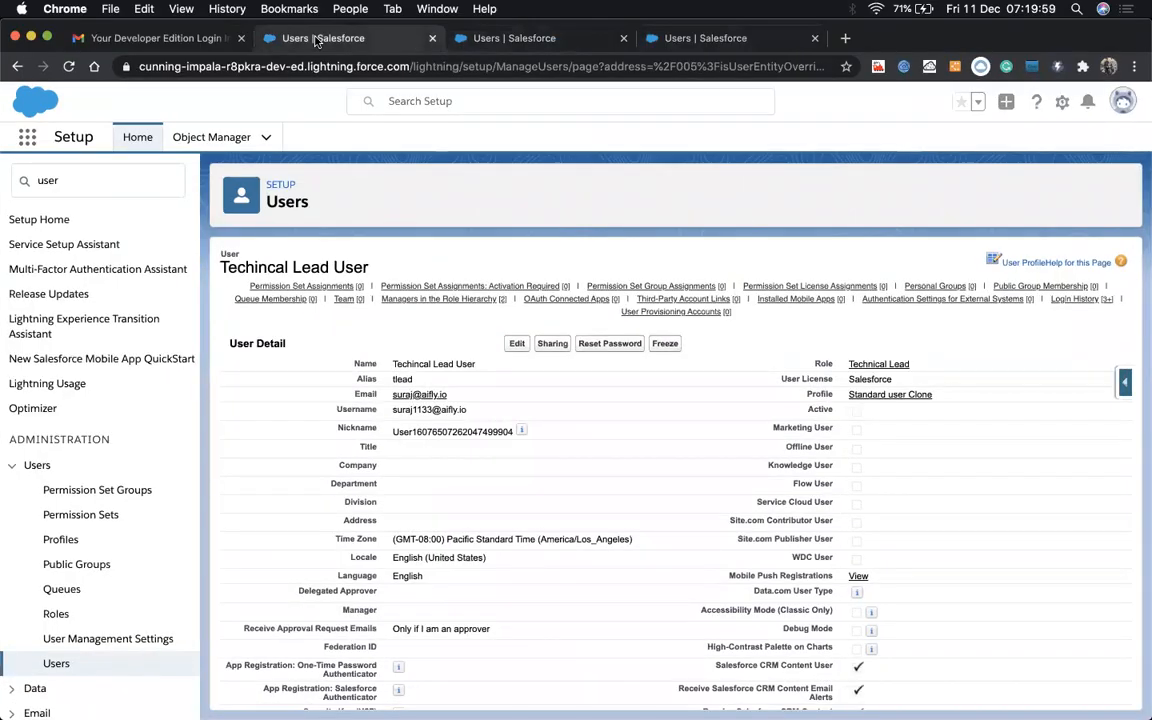
pyautogui.click(81, 182)
pyautogui.write('us')
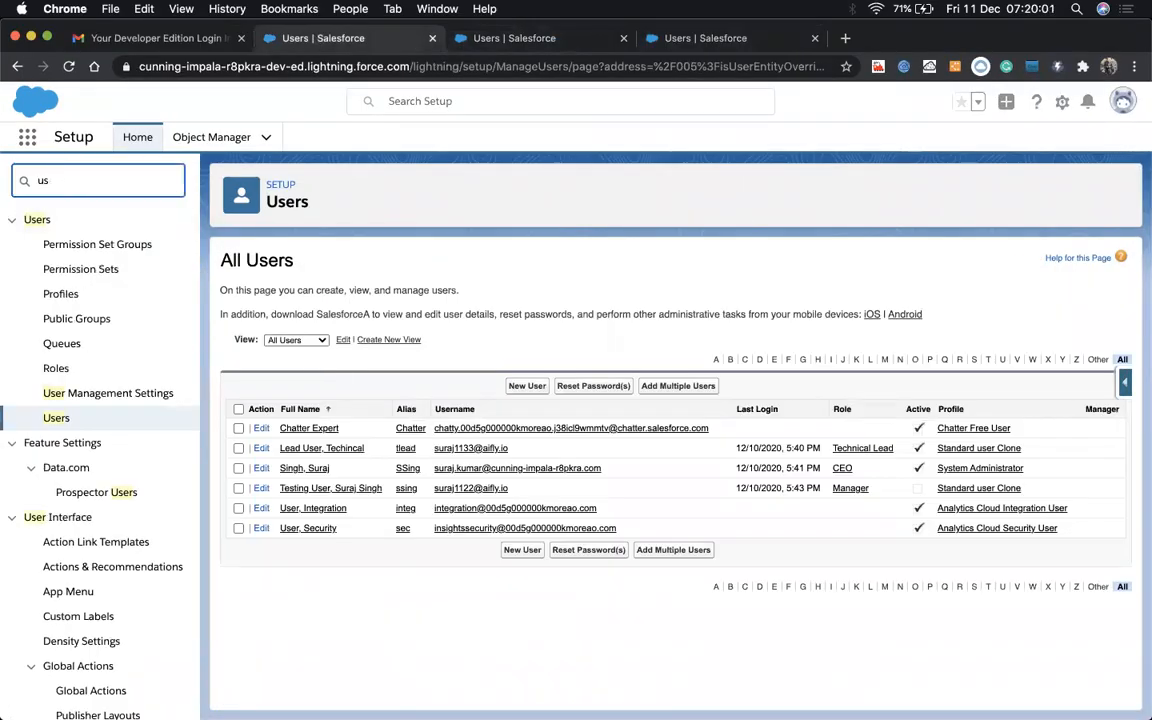
pyautogui.press('BackSpace')
pyautogui.press('BackSpace')
pyautogui.write('sharing')
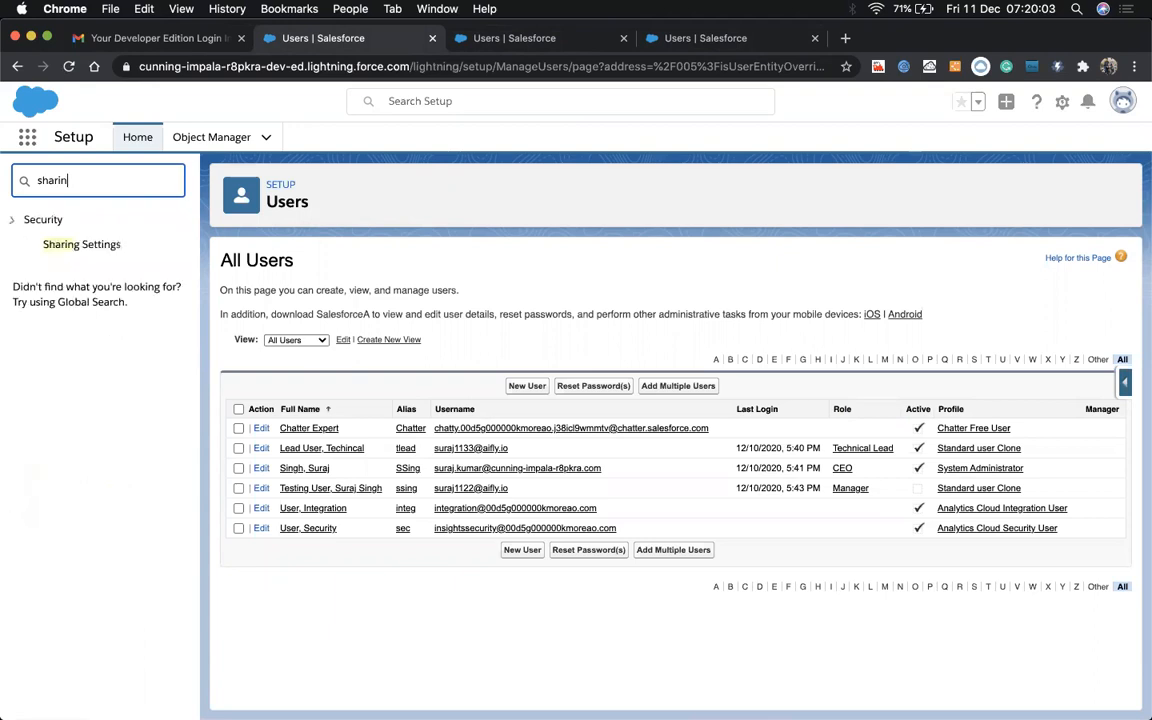
pyautogui.click(82, 246)
pyautogui.scroll(-10, 435, 413)
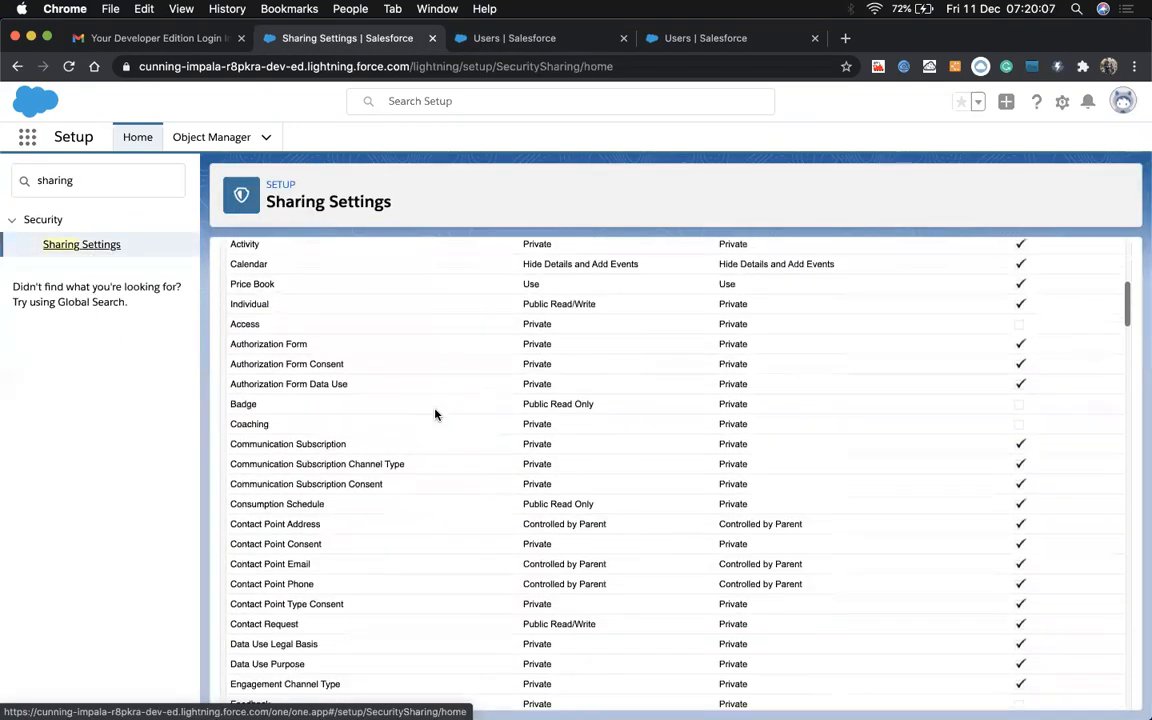
pyautogui.scroll(-3, 435, 413)
# Glance at the Employee list window, then show the Manager user's detail page in Setup.
pyautogui.rightClick(518, 433)
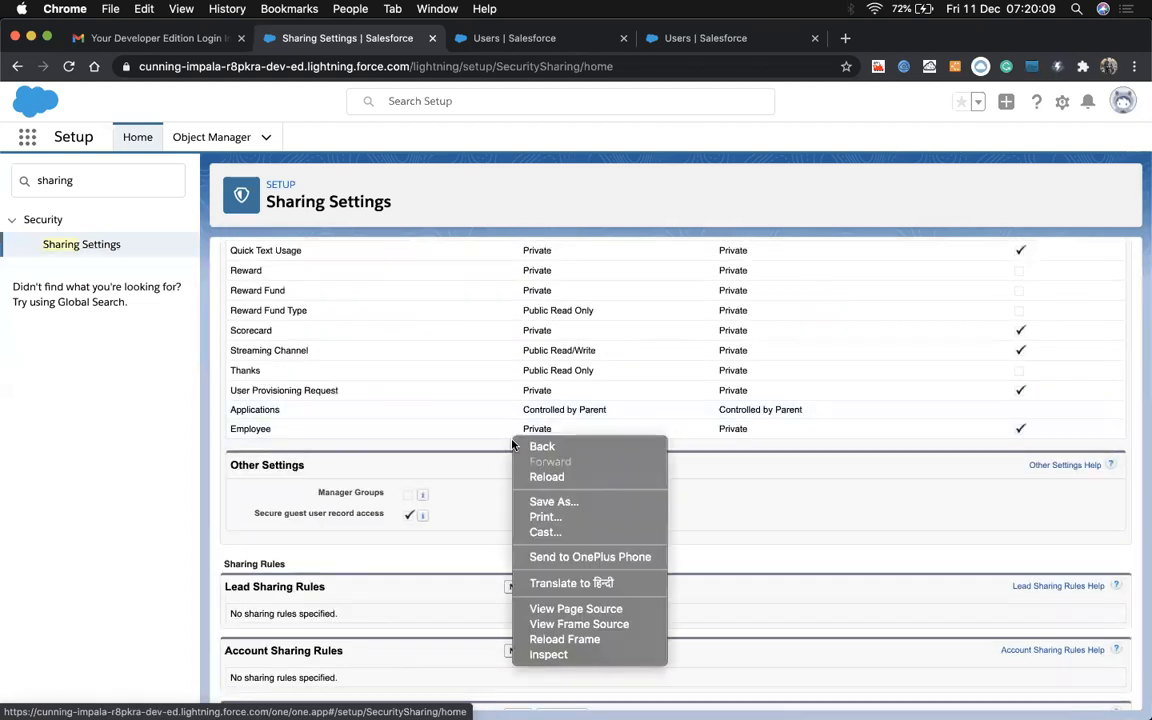
pyautogui.click(526, 430)
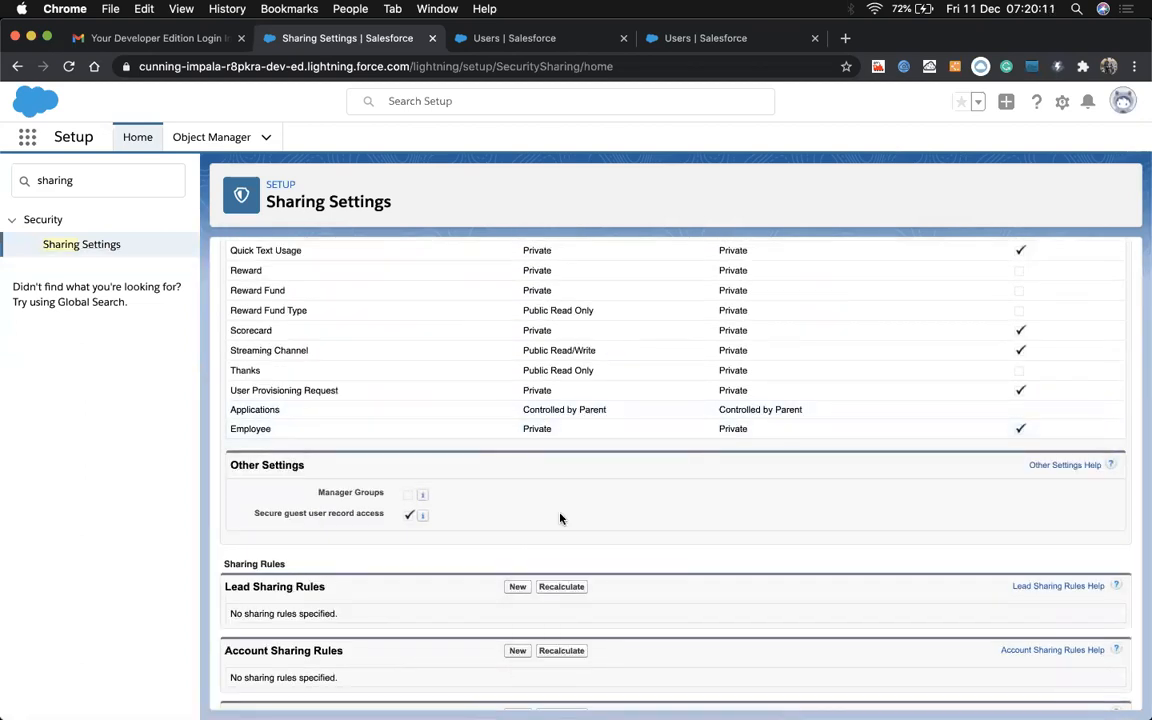
pyautogui.hotkey('ctrl', 'Up')
pyautogui.click(229, 342)
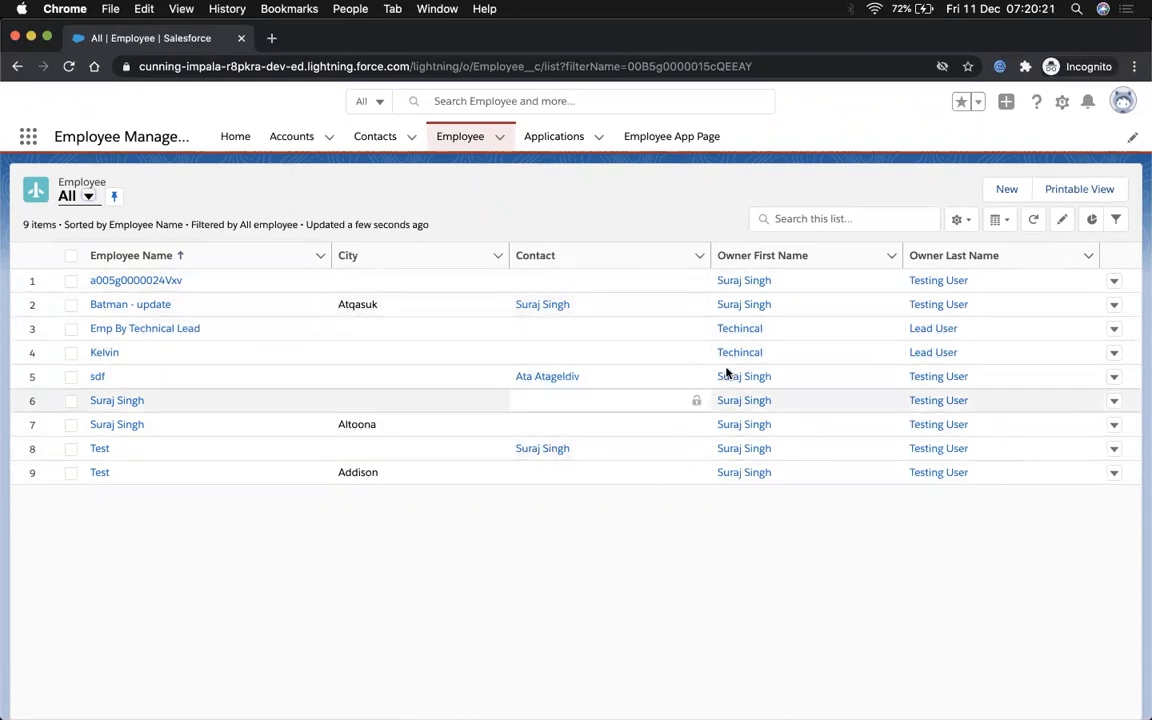
pyautogui.hotkey('ctrl', 'Up')
pyautogui.hotkey('ctrl', 'Up')
pyautogui.hotkey('ctrl', 'Up')
pyautogui.click(422, 352)
pyautogui.click(676, 37)
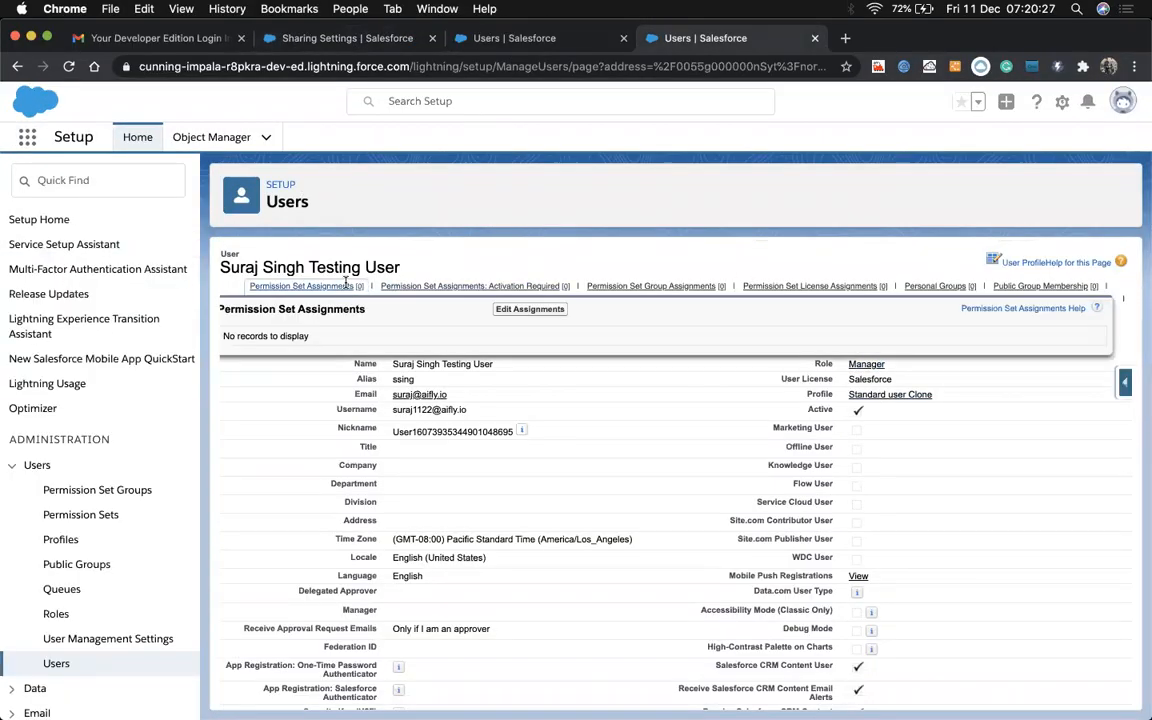
# Open Roles via Quick Find 'ro' and expand CEO and Manager to show Technical Lead.
pyautogui.click(501, 38)
pyautogui.moveTo(292, 270); pyautogui.dragTo(368, 272)
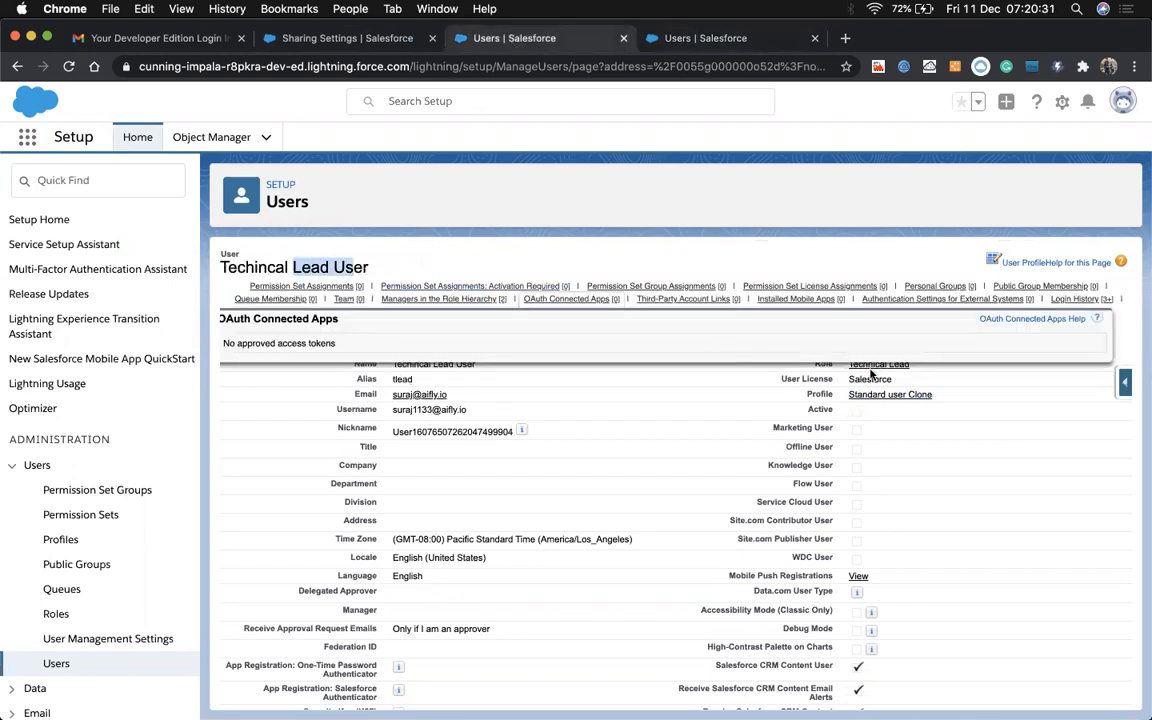
pyautogui.click(28, 184)
pyautogui.write('role')
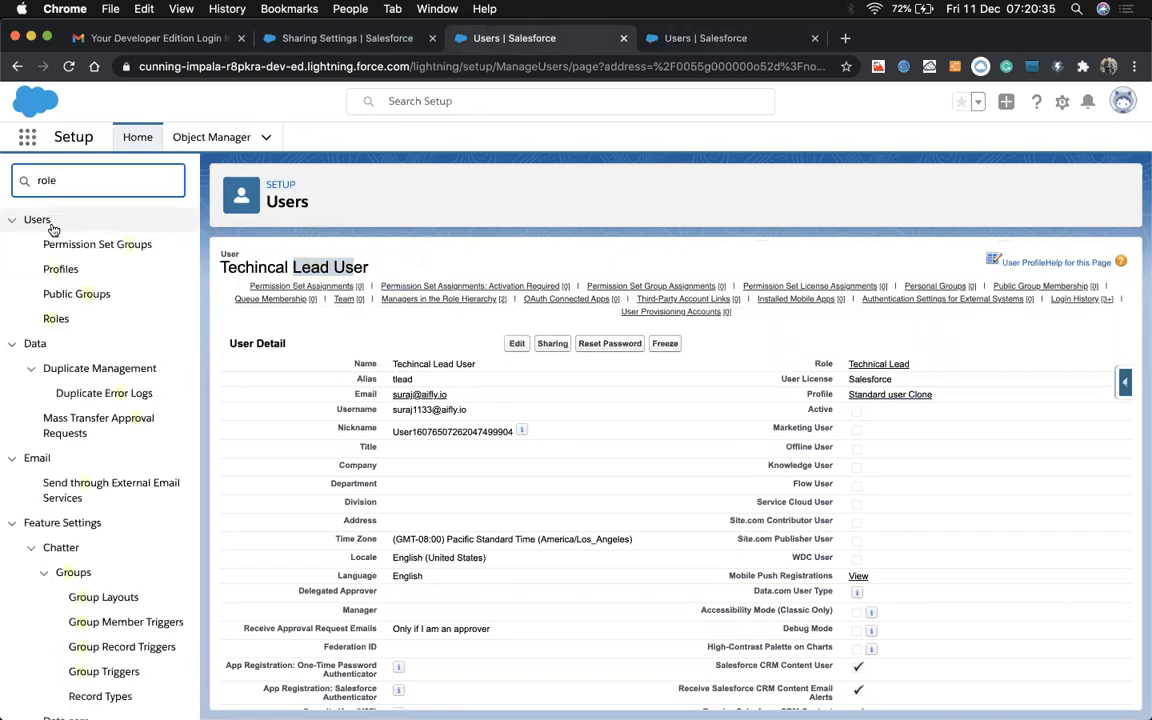
pyautogui.click(56, 244)
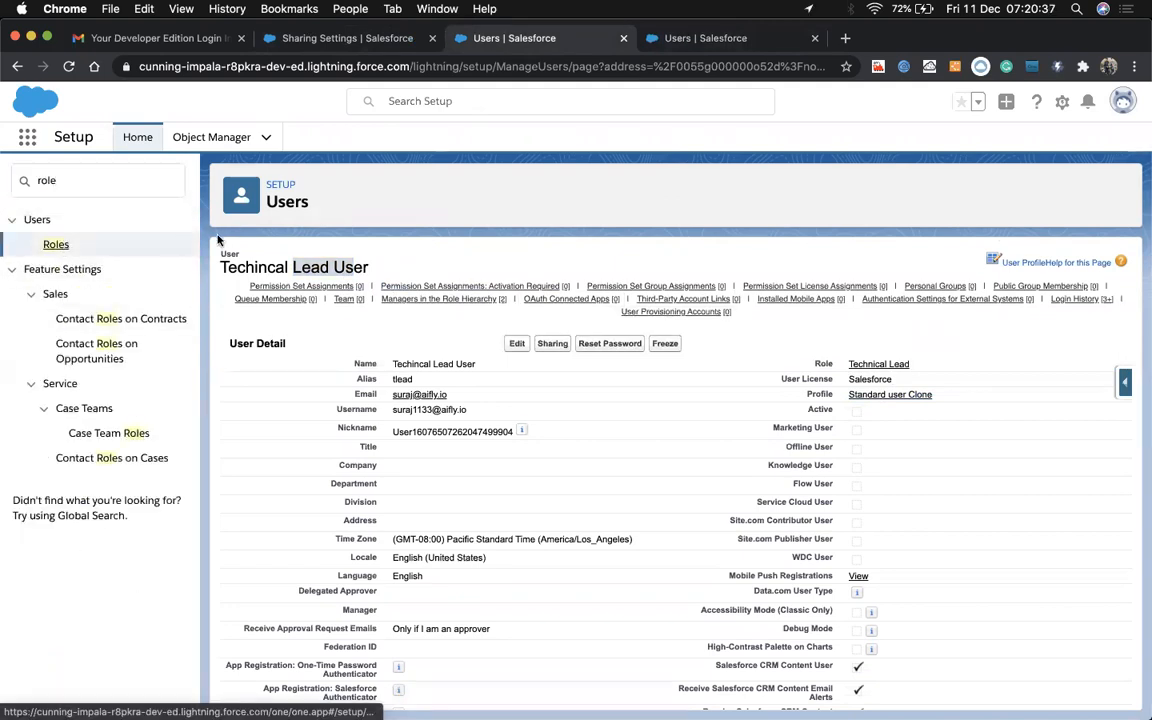
pyautogui.keyDown('super'); pyautogui.click(16, 69); pyautogui.keyUp('super')
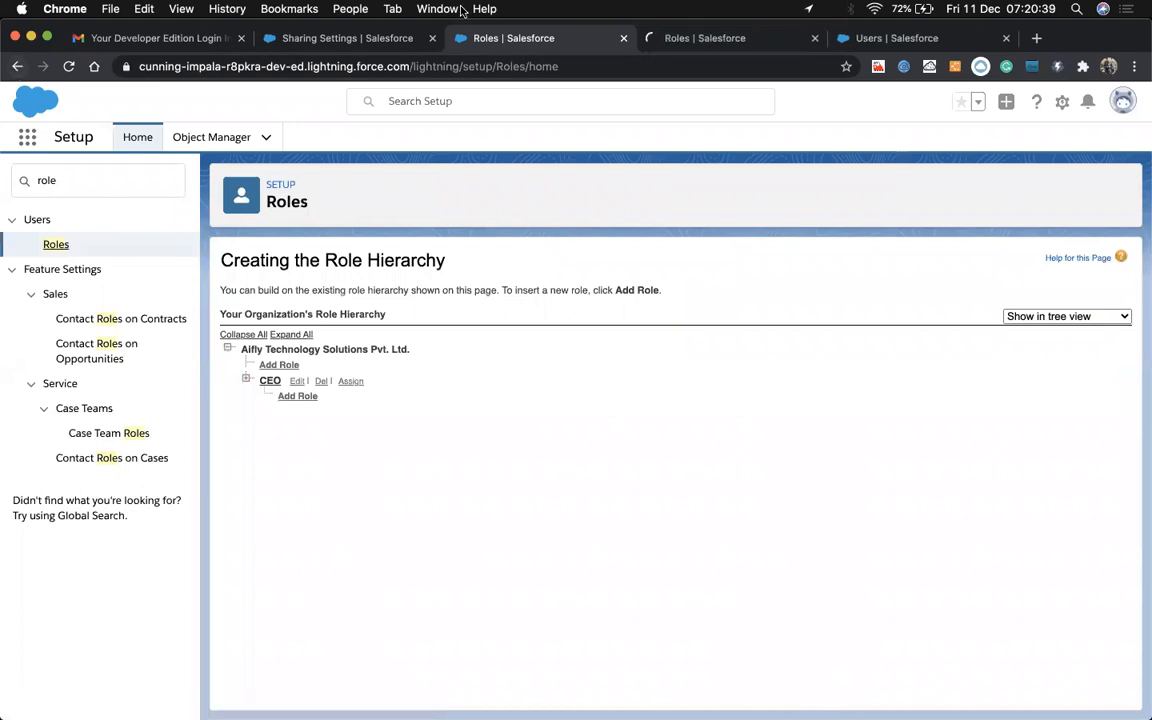
pyautogui.click(246, 381)
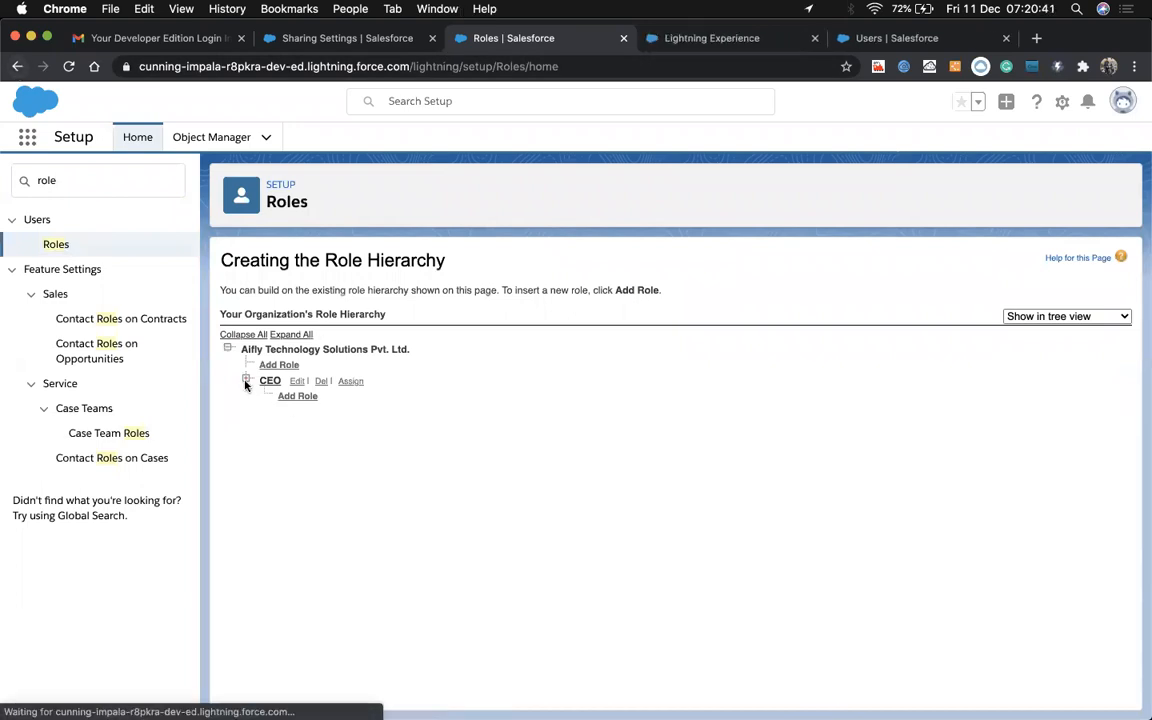
pyautogui.click(265, 474)
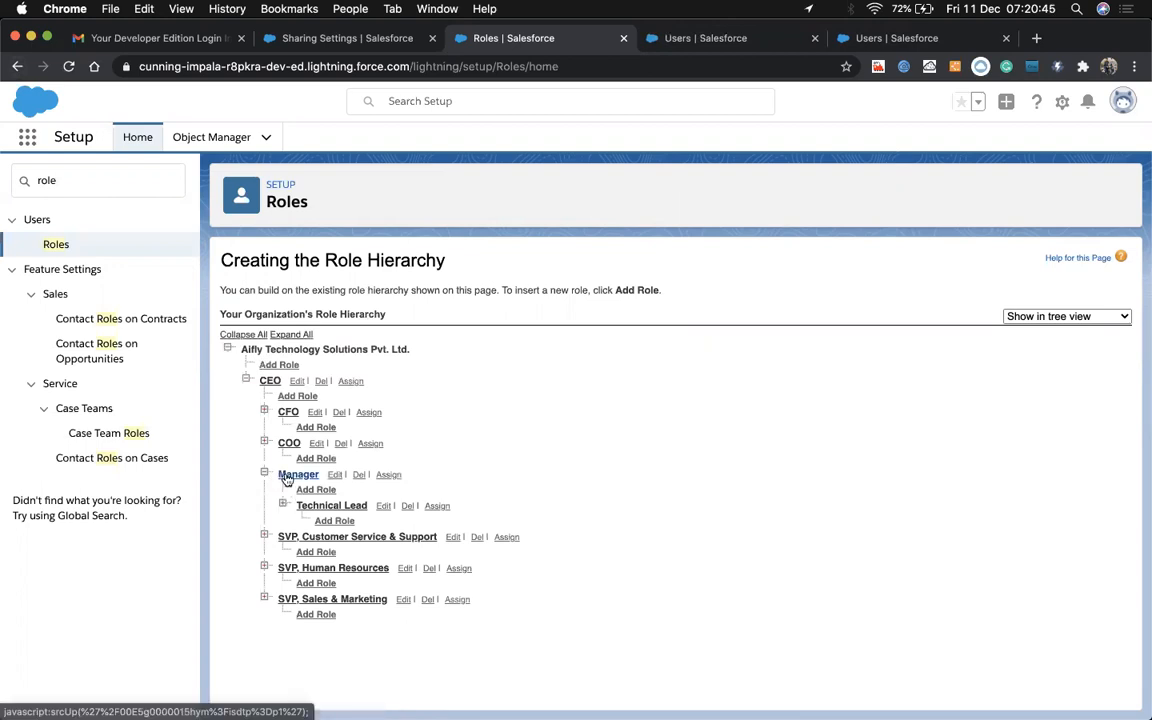
# Check the Employee list window, then return to the Sharing Settings tab in Setup.
pyautogui.hotkey('ctrl', 'Up')
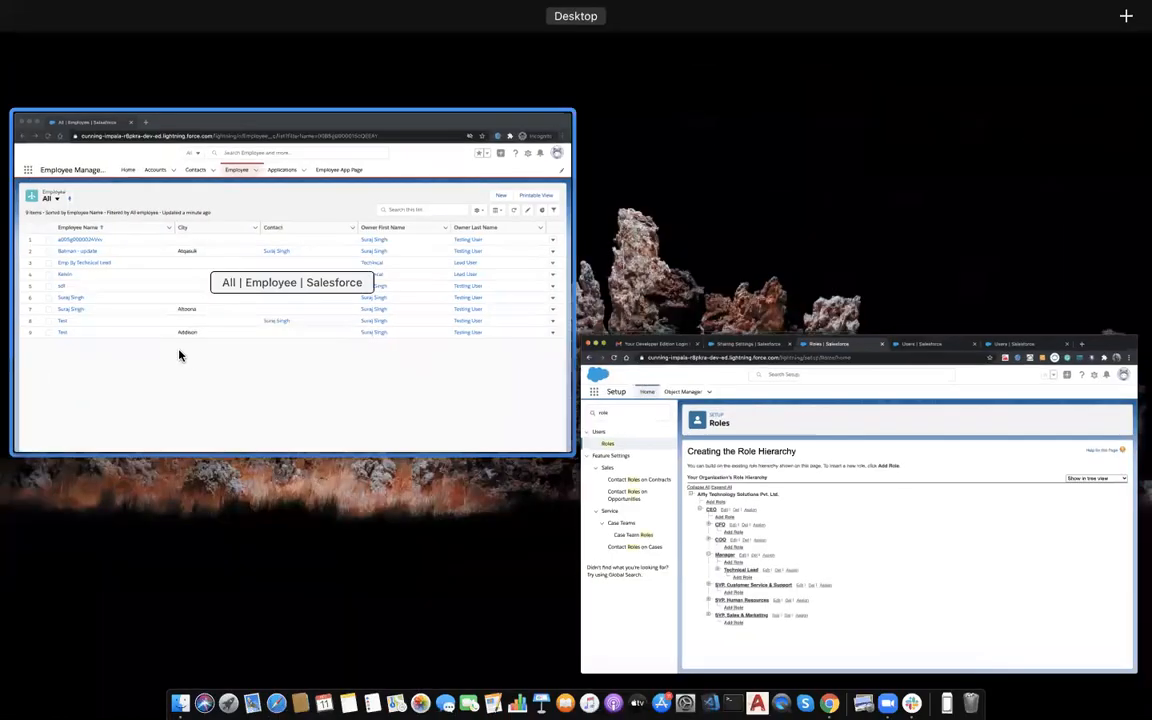
pyautogui.click(180, 352)
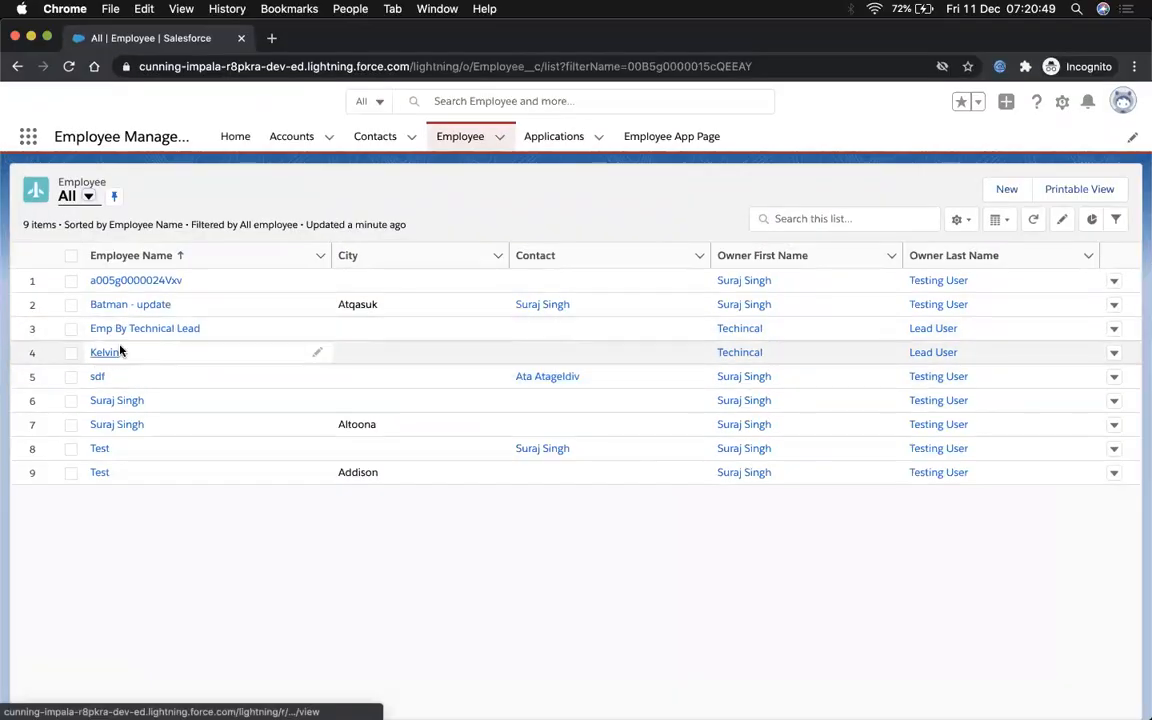
pyautogui.hotkey('ctrl', 'Up')
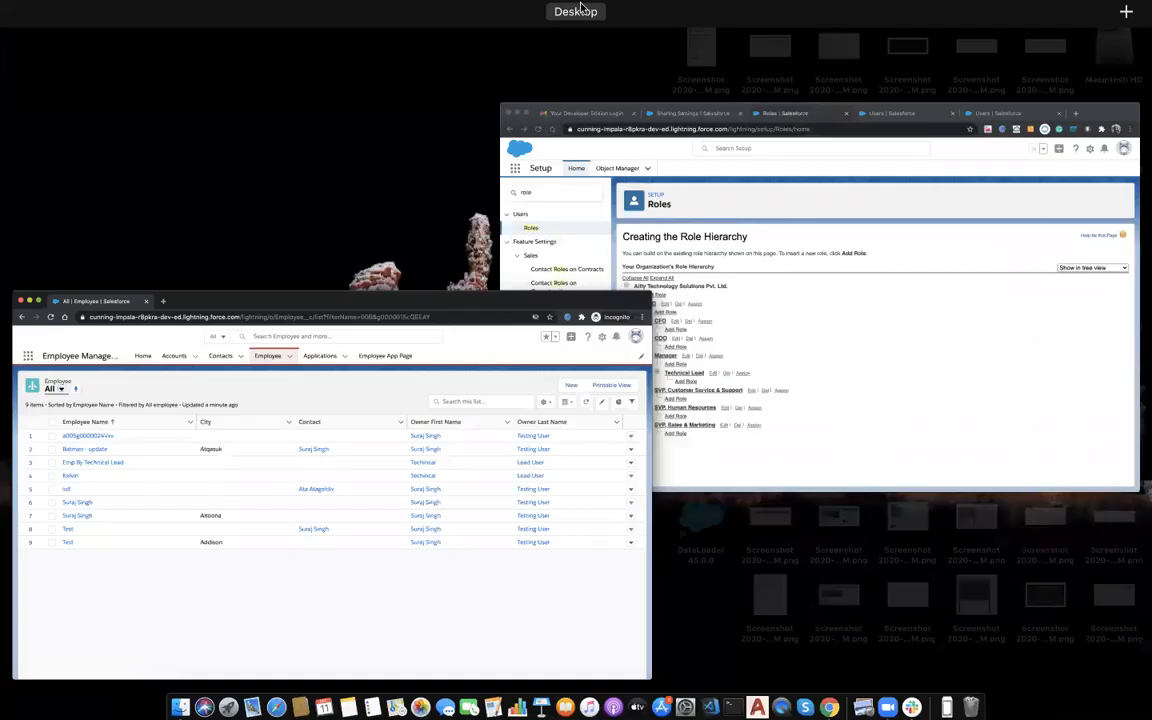
pyautogui.click(566, 132)
pyautogui.click(336, 39)
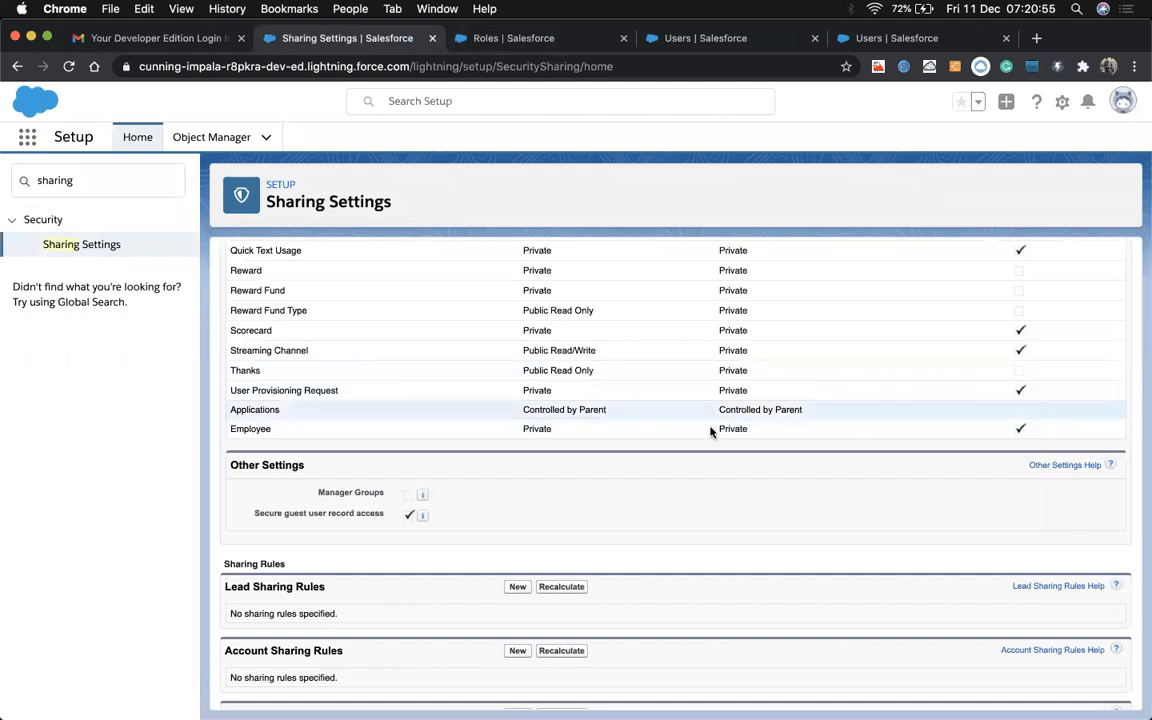
# Edit Organization-Wide Defaults, uncheck Grant Access Using Hierarchies for Employee, and save.
pyautogui.scroll(15, 712, 429)
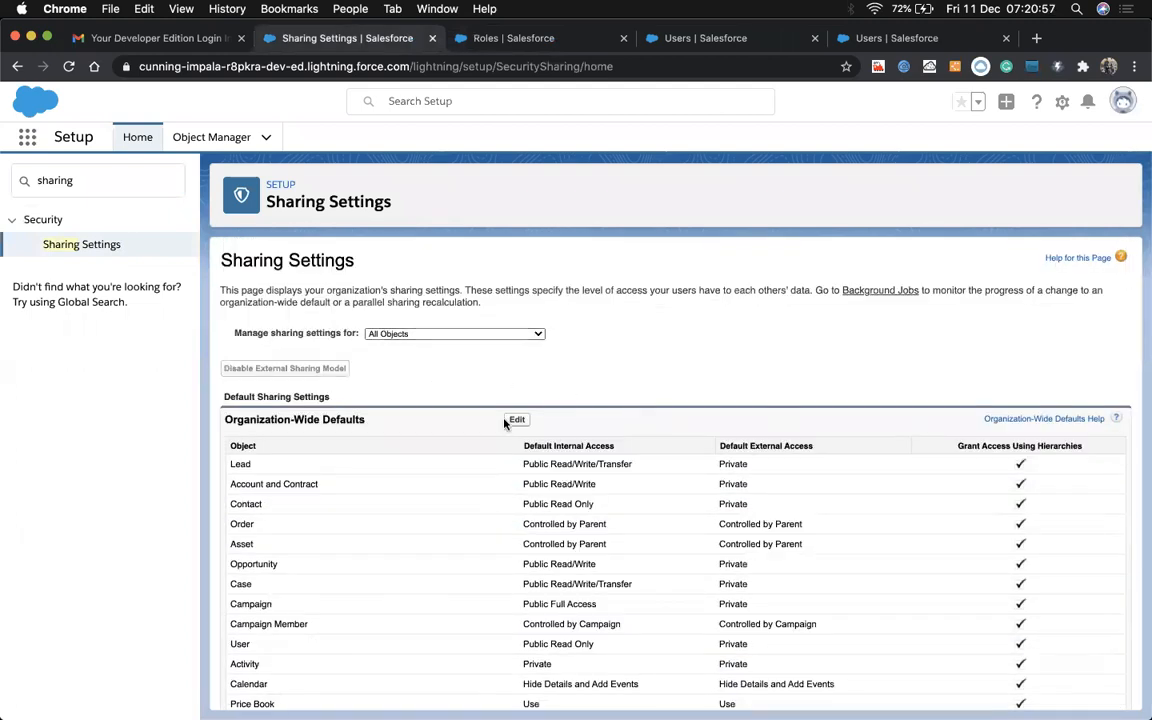
pyautogui.click(516, 420)
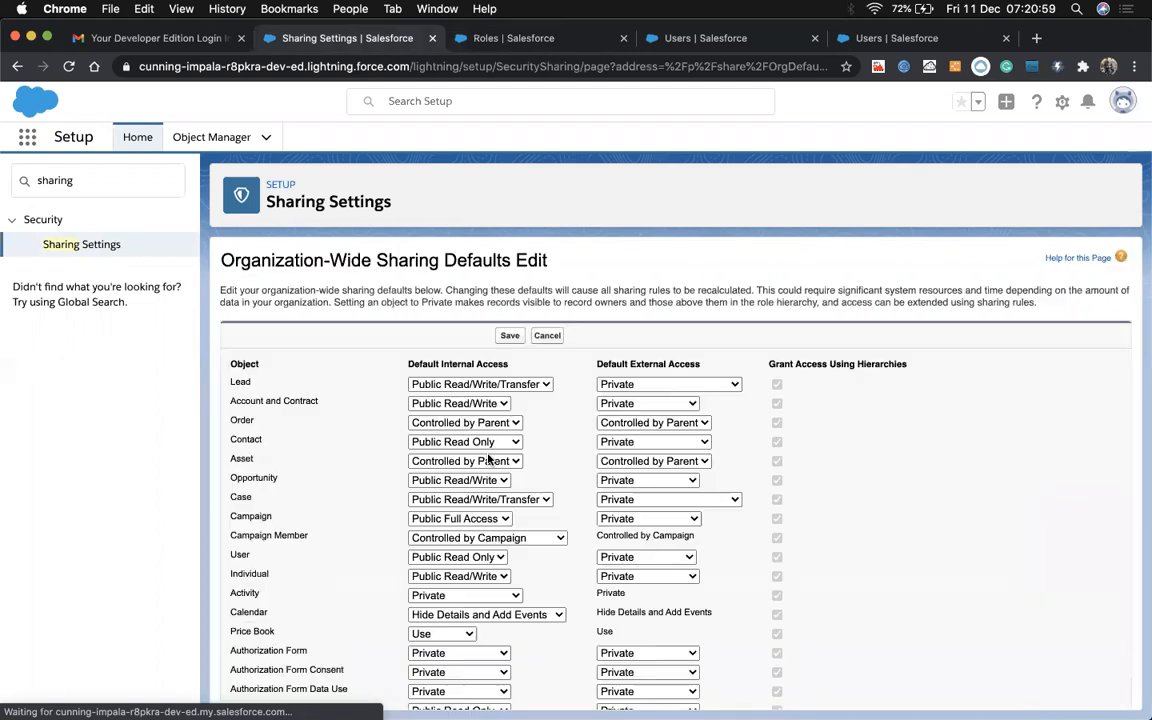
pyautogui.scroll(-15, 486, 456)
pyautogui.click(777, 605)
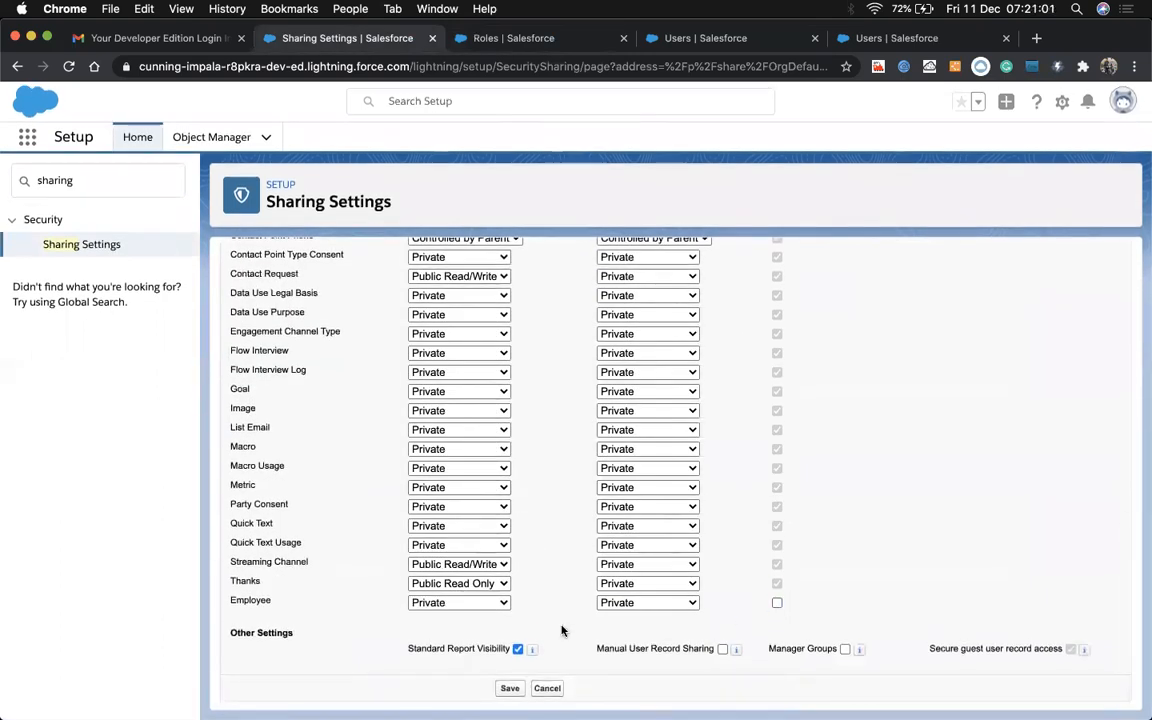
pyautogui.scroll(3, 560, 630)
pyautogui.scroll(-3, 560, 630)
pyautogui.click(507, 691)
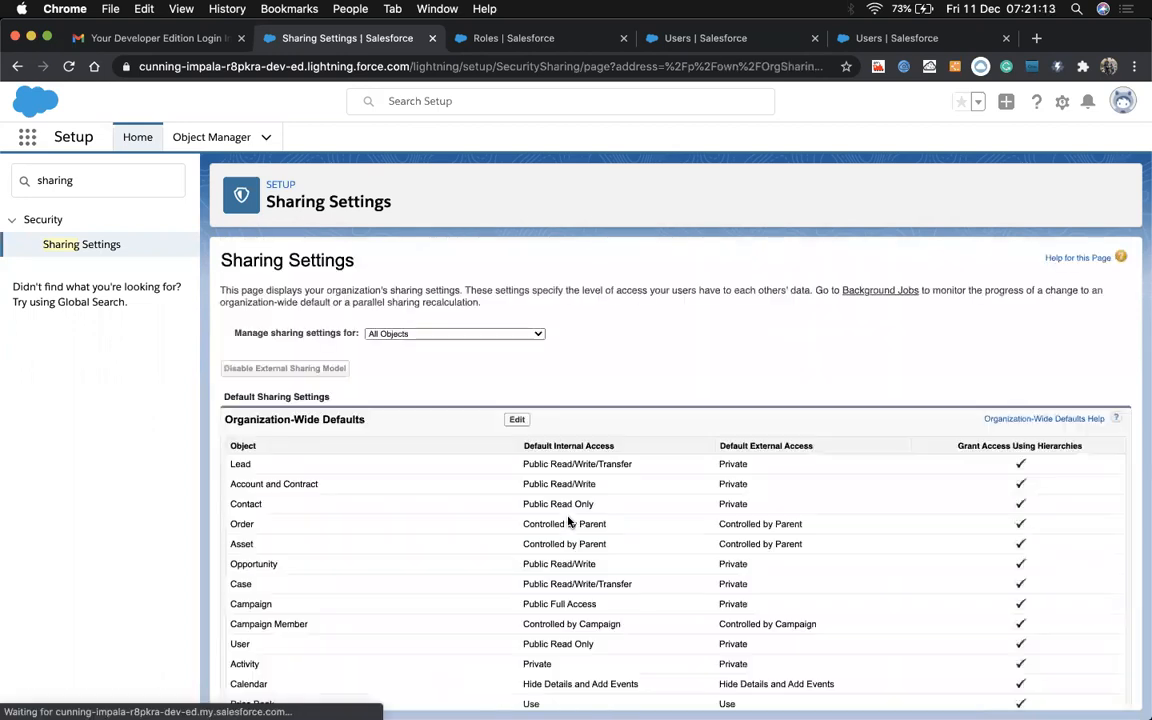
pyautogui.scroll(-20, 532, 470)
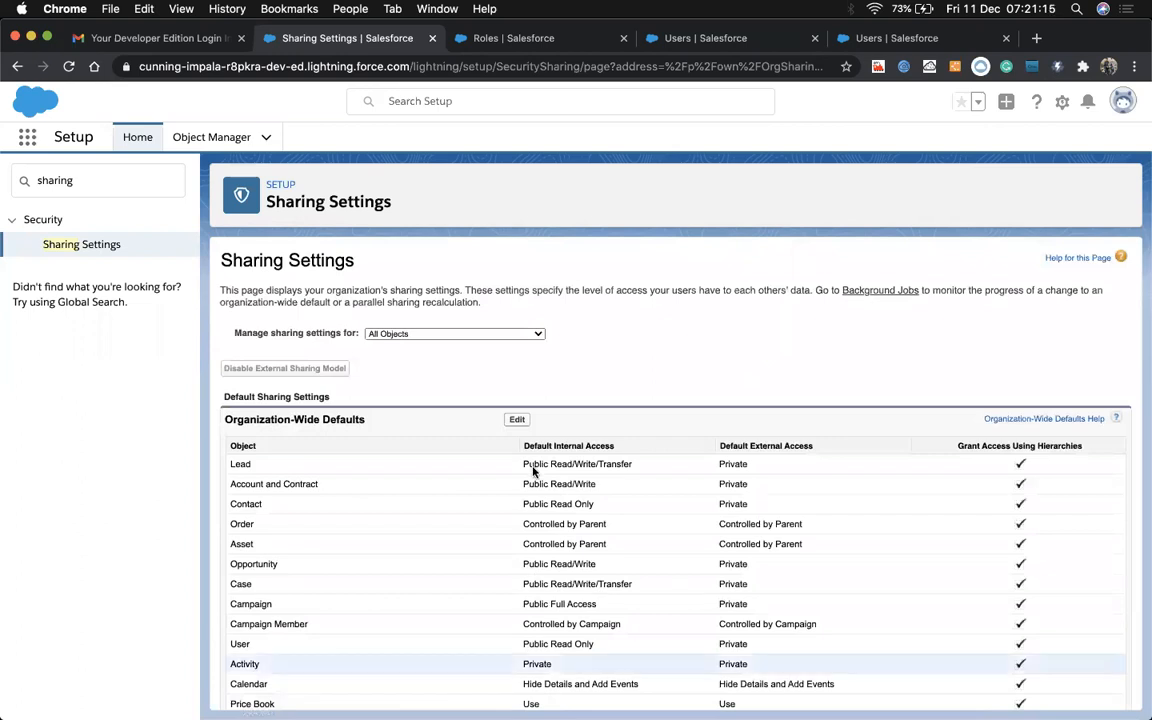
pyautogui.scroll(10, 532, 472)
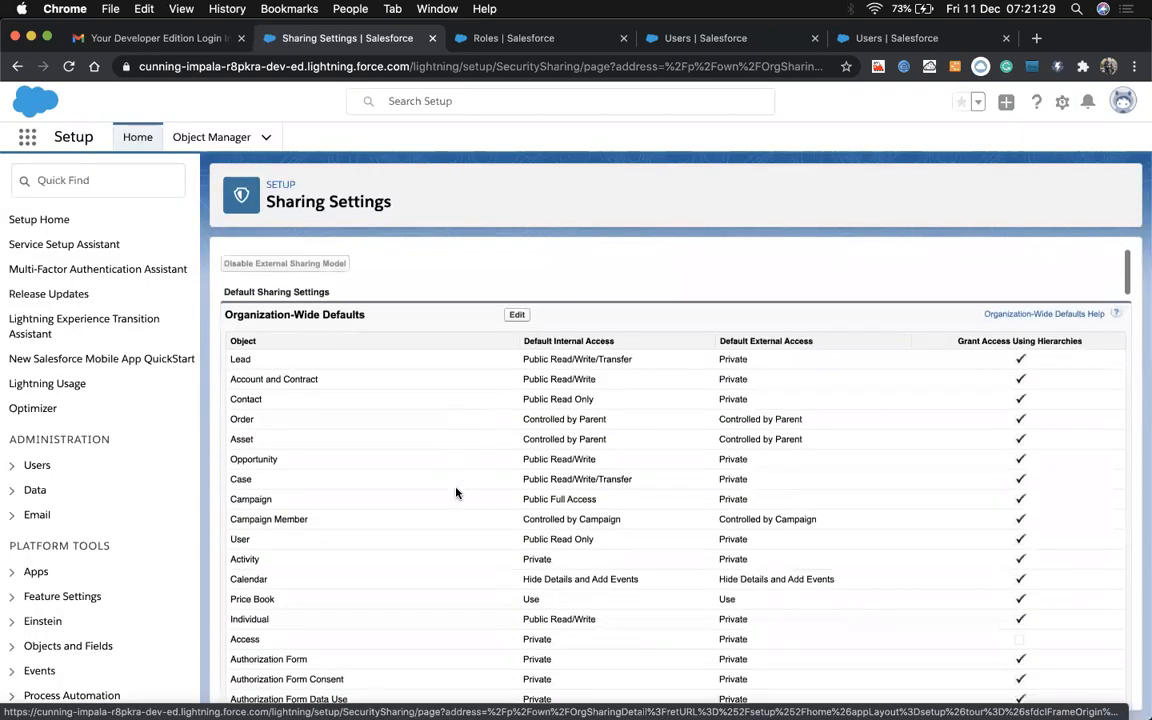
# Reload the Manager user's All Employee list, now showing seven records without the Technical Lead's.
pyautogui.scroll(-15, 456, 492)
pyautogui.scroll(-3, 456, 492)
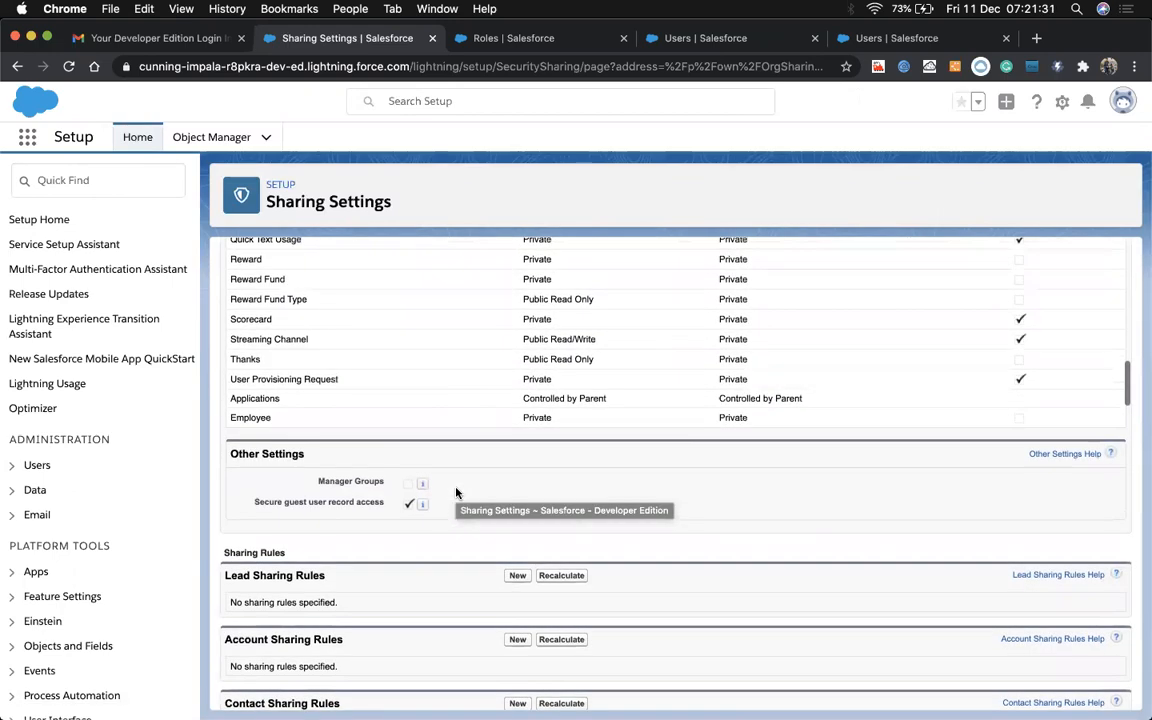
pyautogui.hotkey('ctrl', 'Up')
pyautogui.click(336, 392)
pyautogui.press('super+r')
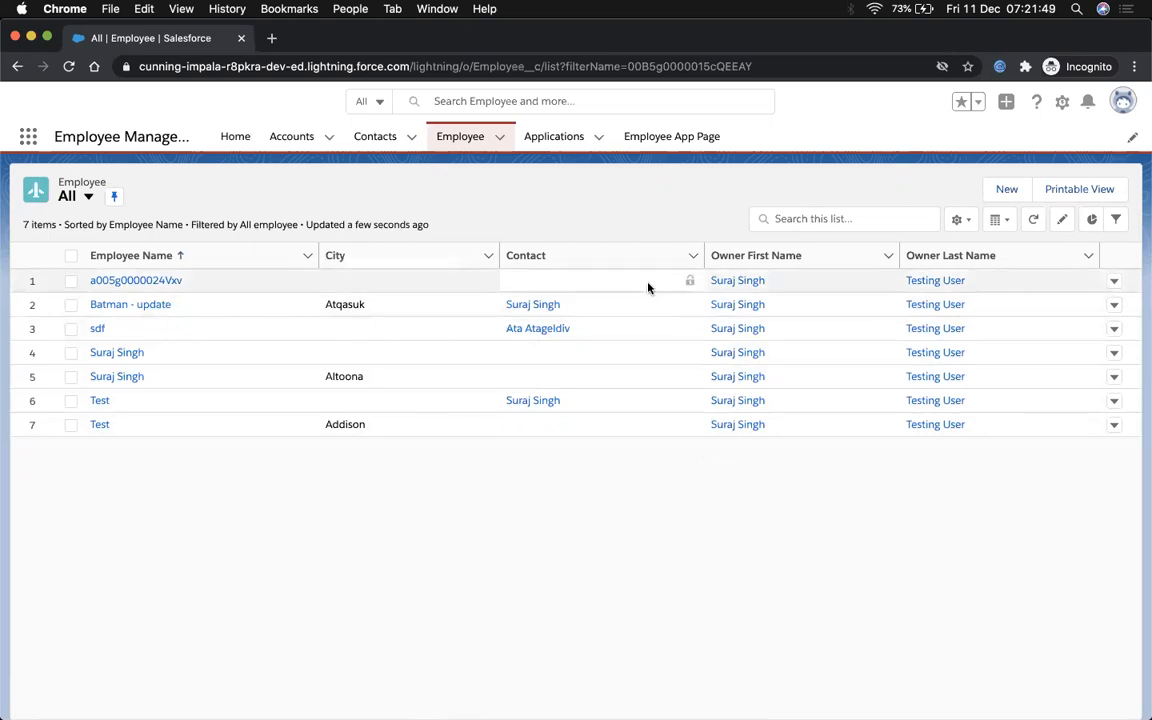
pyautogui.hotkey('ctrl', 'Up')
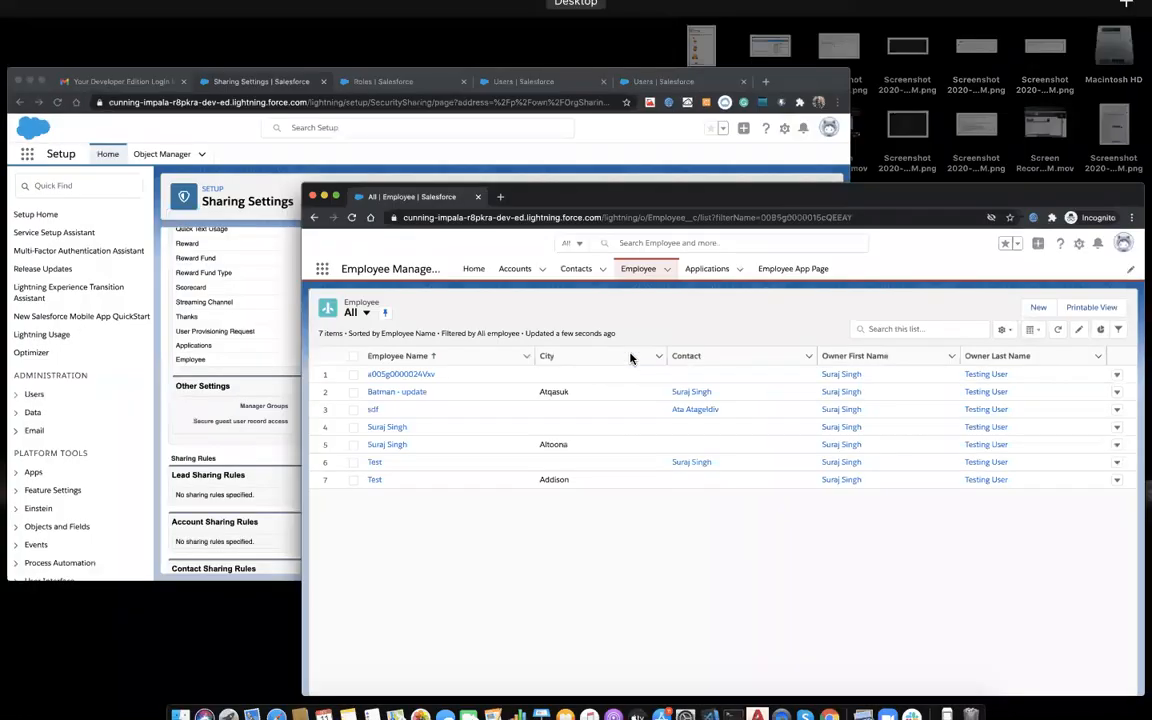
pyautogui.hotkey('ctrl', 'Up')
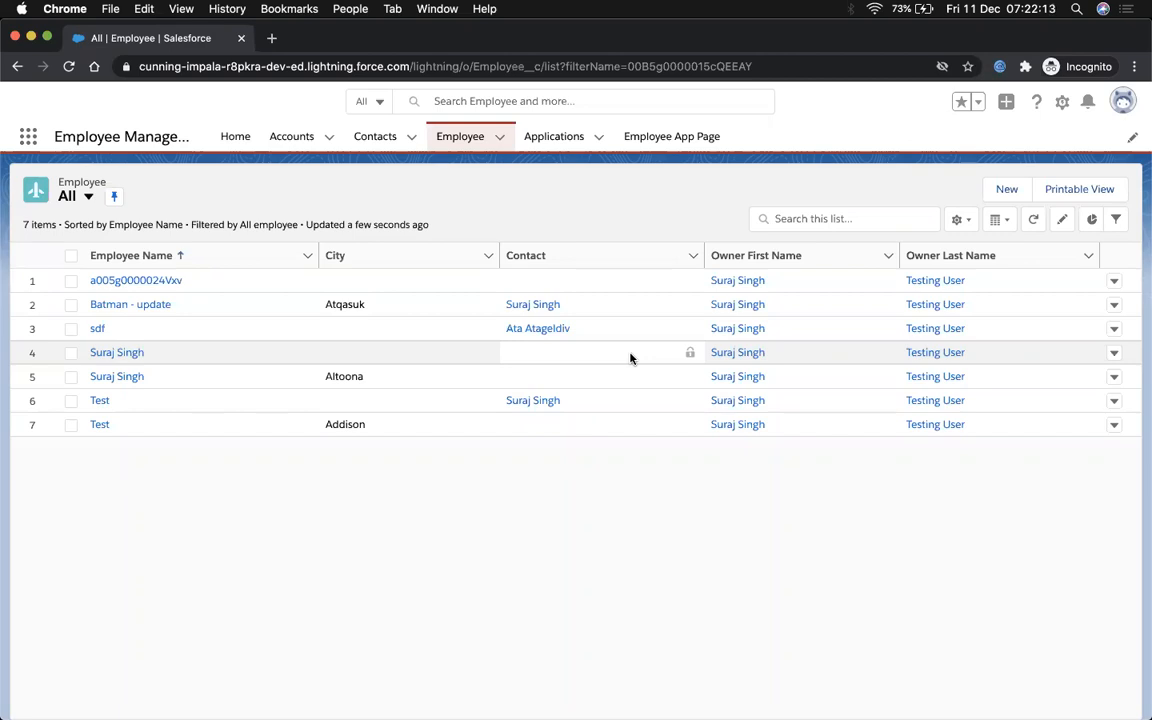
# Switch to the Chrome window showing Setup's Sharing Settings page and scroll to the top.
pyautogui.hotkey('ctrl', 'Up')
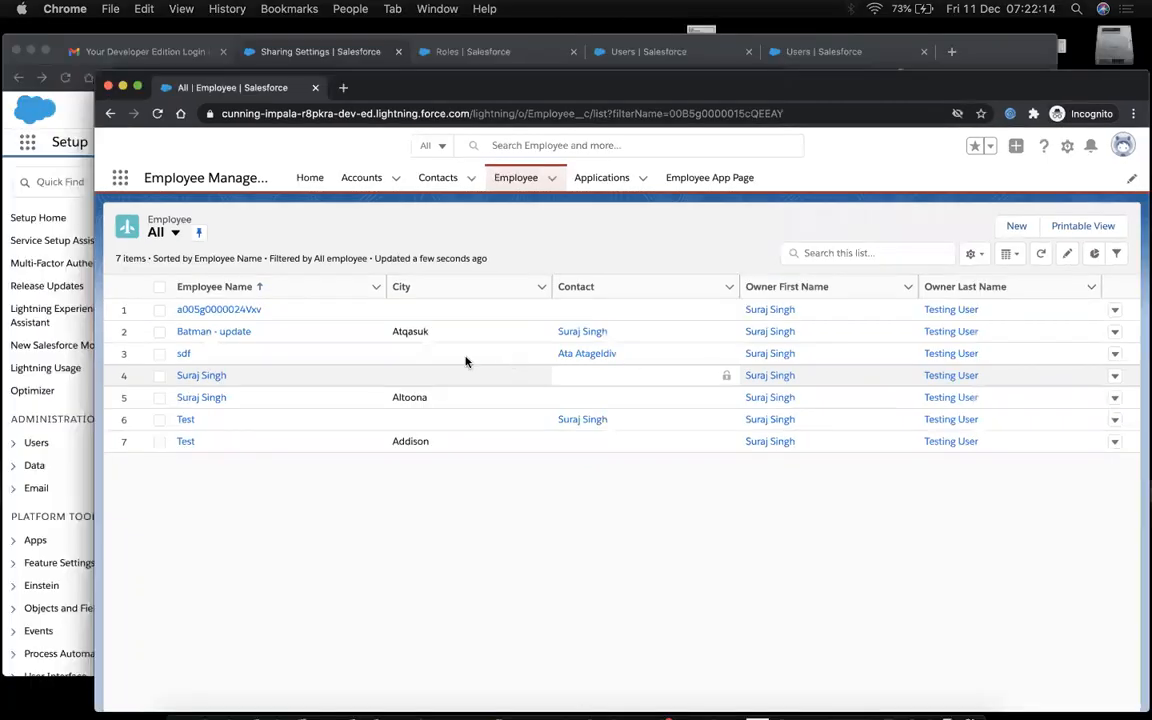
pyautogui.click(380, 284)
pyautogui.scroll(10, 929, 367)
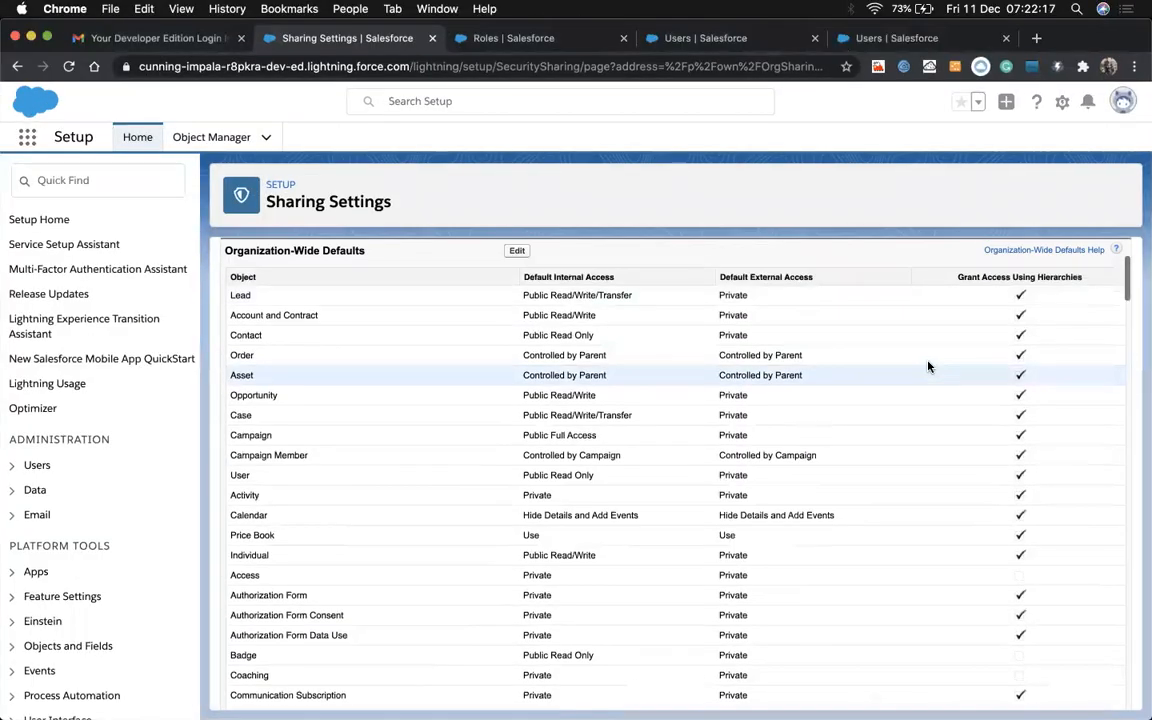
pyautogui.moveTo(957, 270); pyautogui.dragTo(1080, 267)
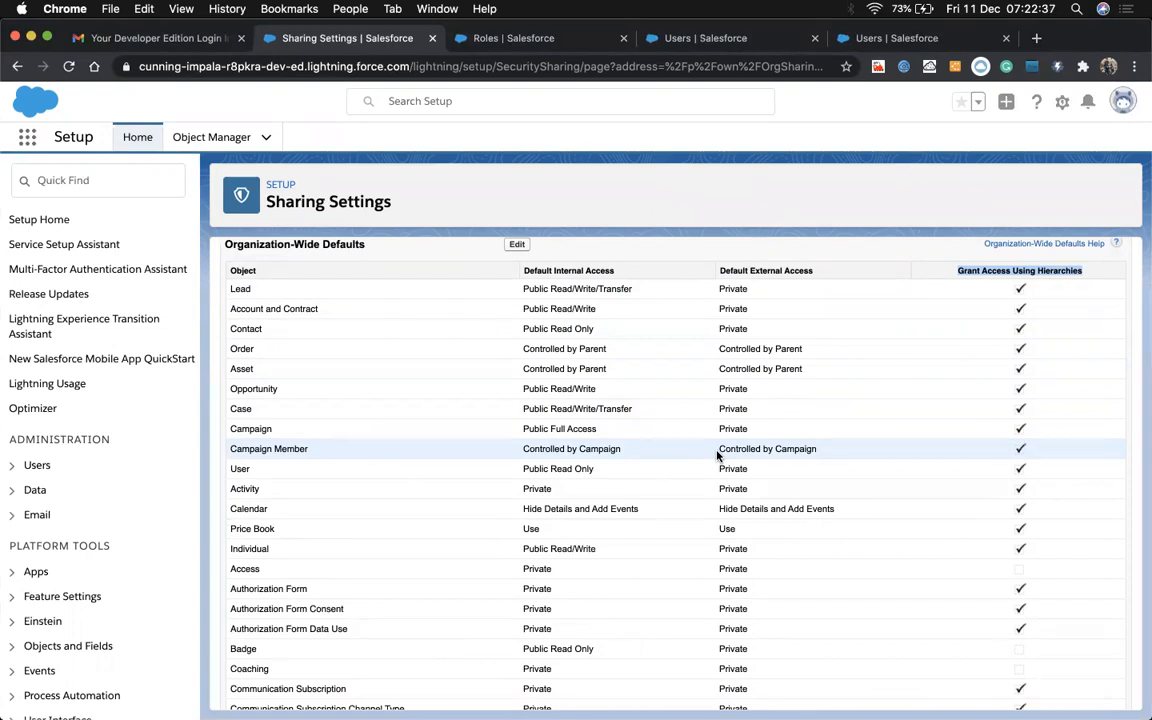
pyautogui.scroll(-5, 716, 455)
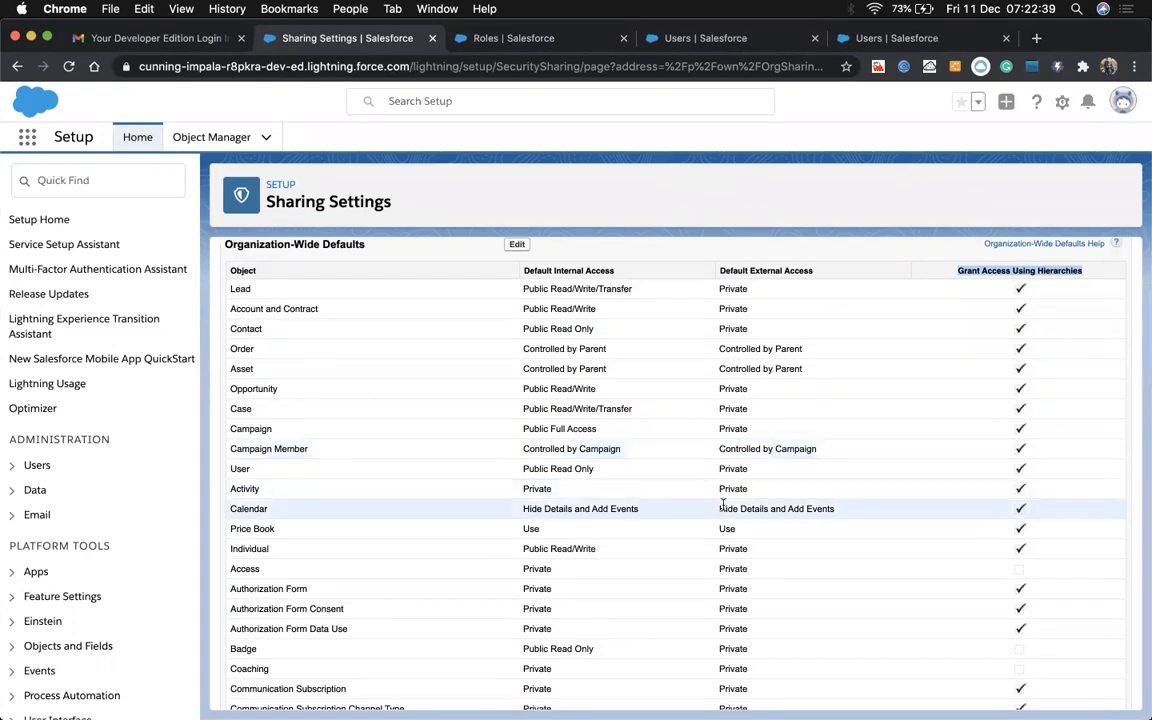
pyautogui.scroll(-12, 721, 495)
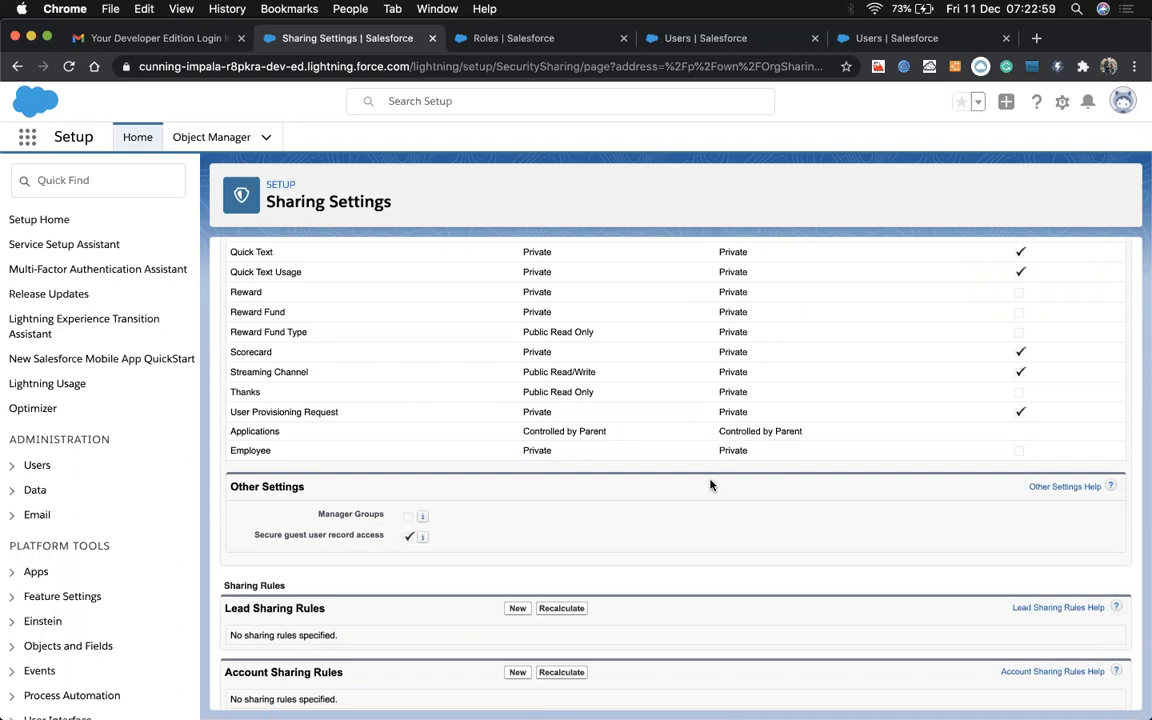
pyautogui.scroll(10, 895, 535)
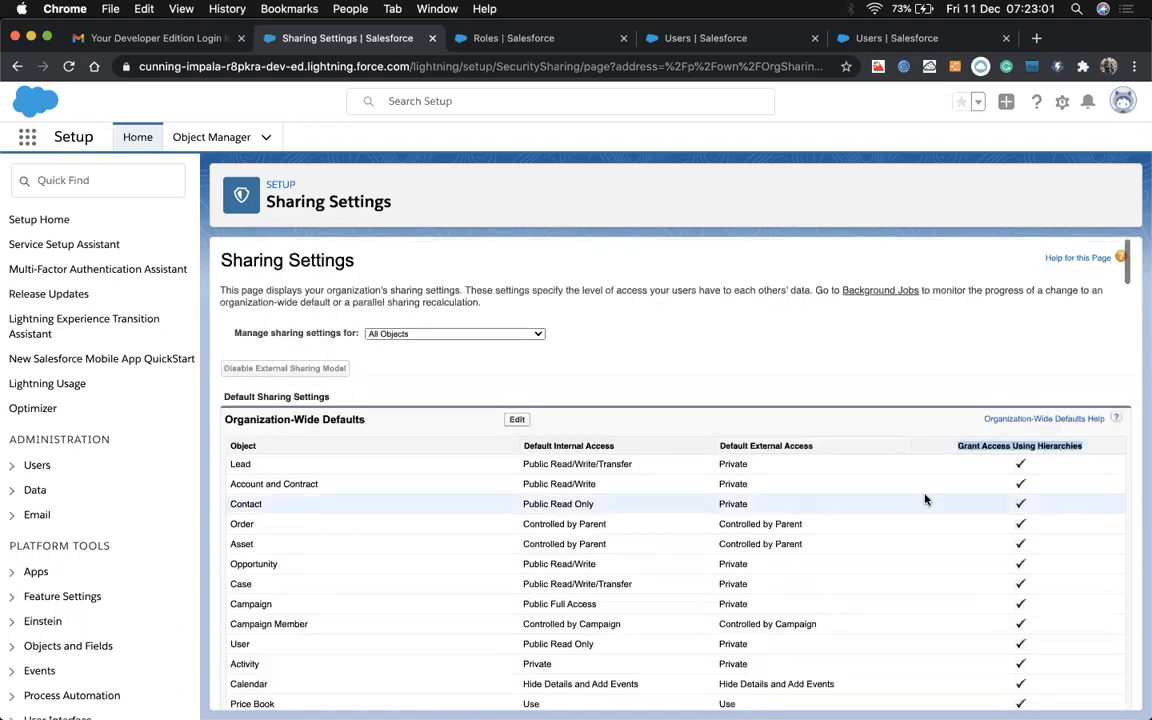
pyautogui.click(960, 446)
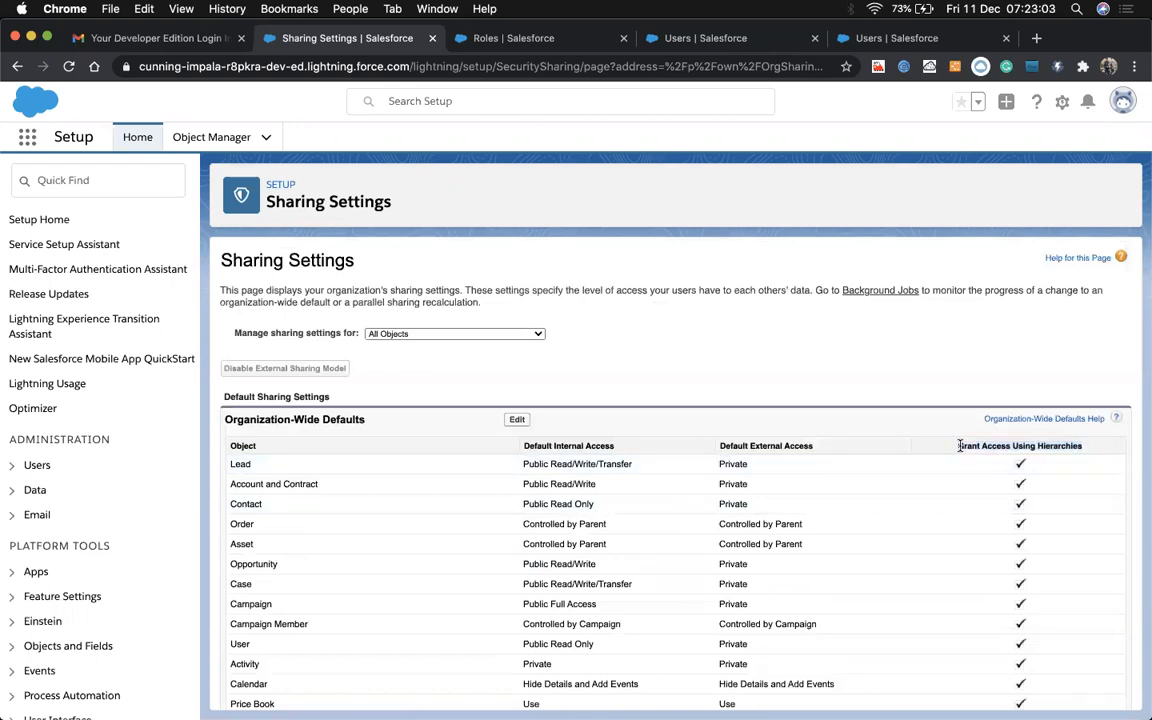
pyautogui.scroll(-10, 900, 600)
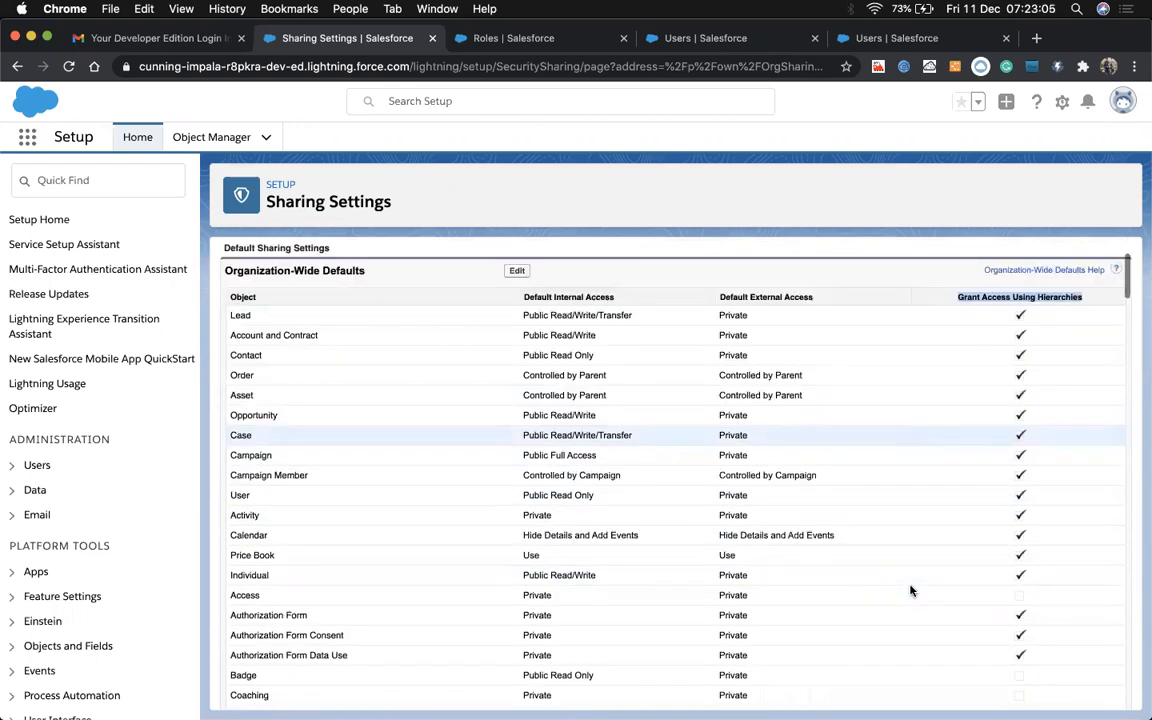
pyautogui.scroll(-5, 630, 685)
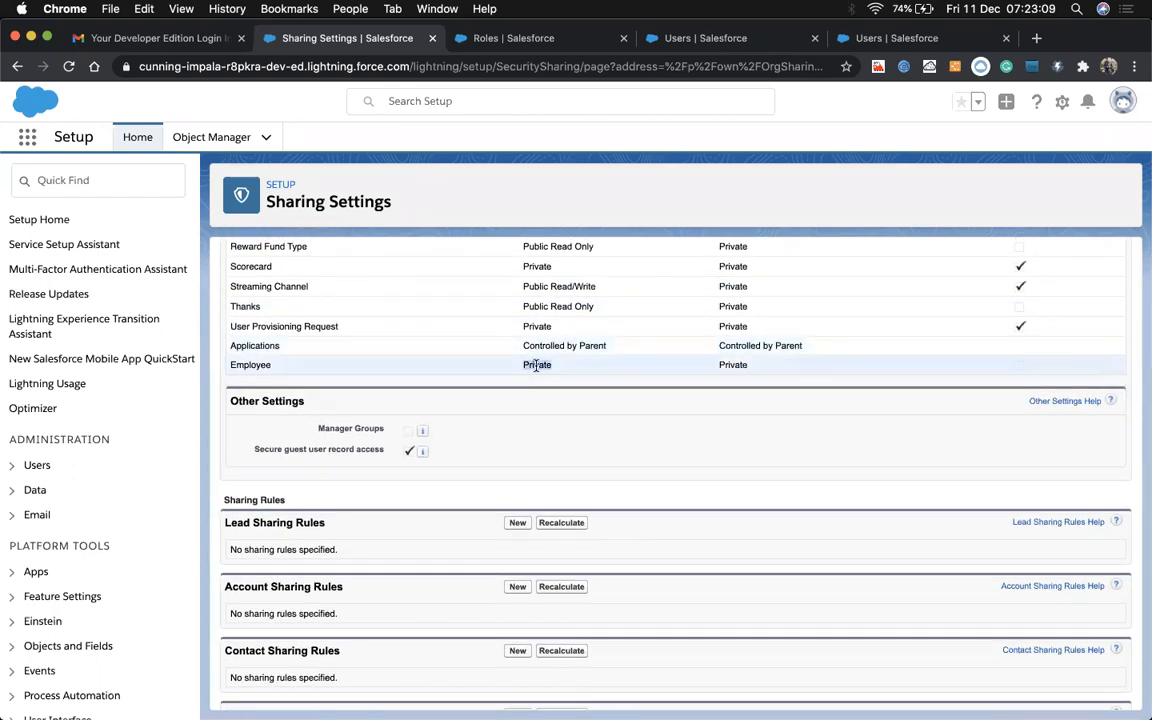
pyautogui.doubleClick(537, 366)
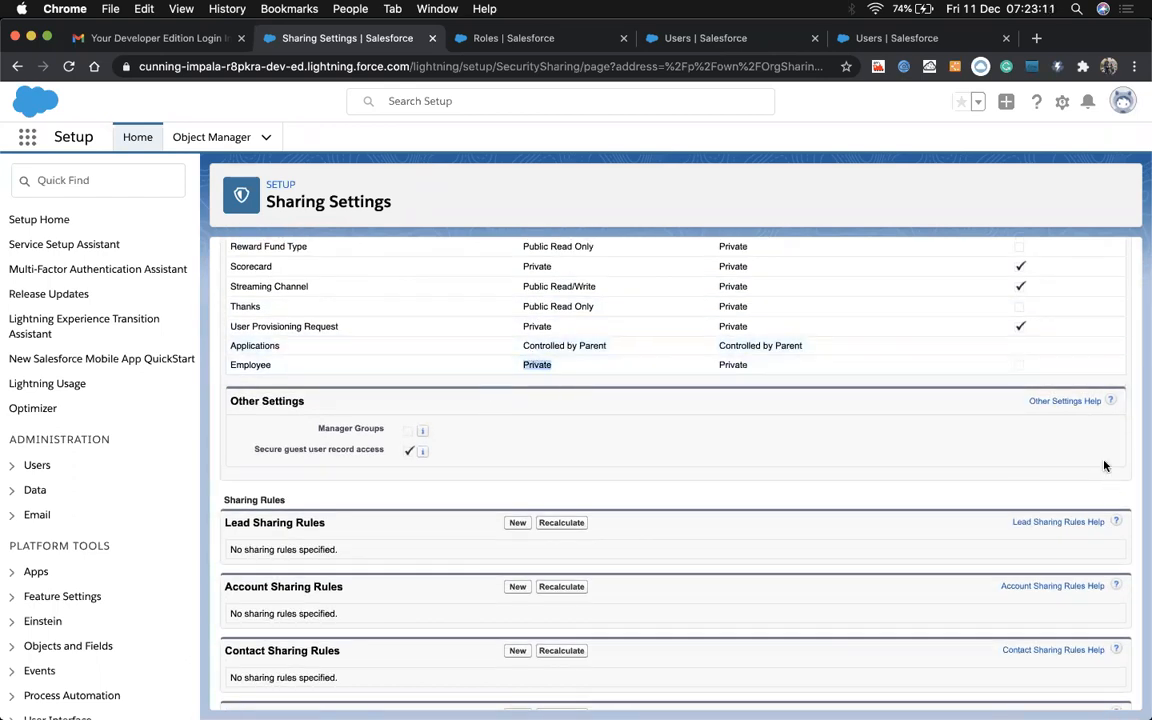
pyautogui.scroll(15, 993, 362)
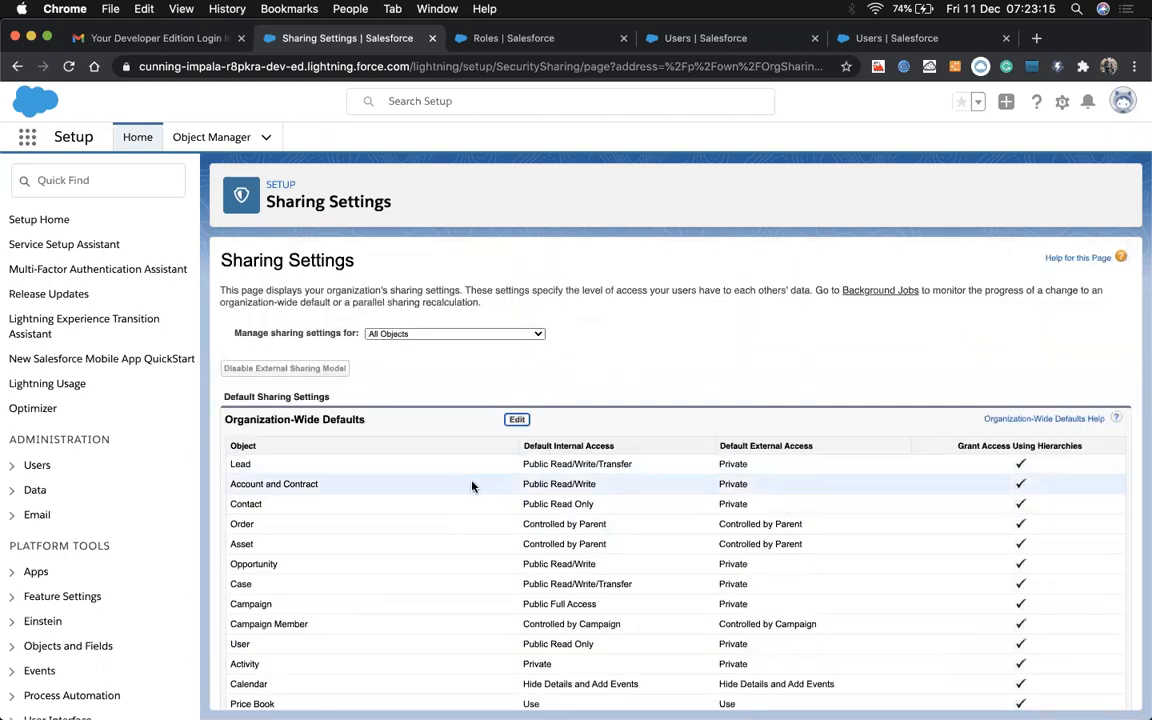
# Set Employee default internal access to Public Read Only and save the organization-wide defaults.
pyautogui.scroll(-15, 472, 480)
pyautogui.click(474, 602)
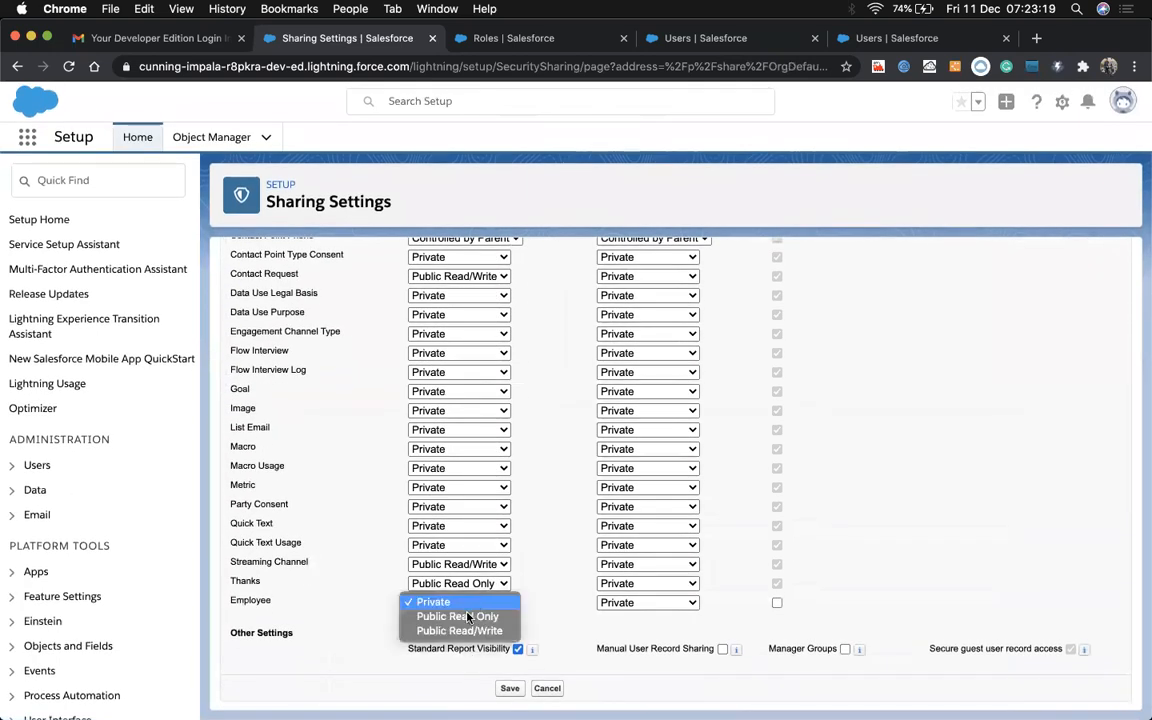
pyautogui.click(470, 617)
pyautogui.click(505, 688)
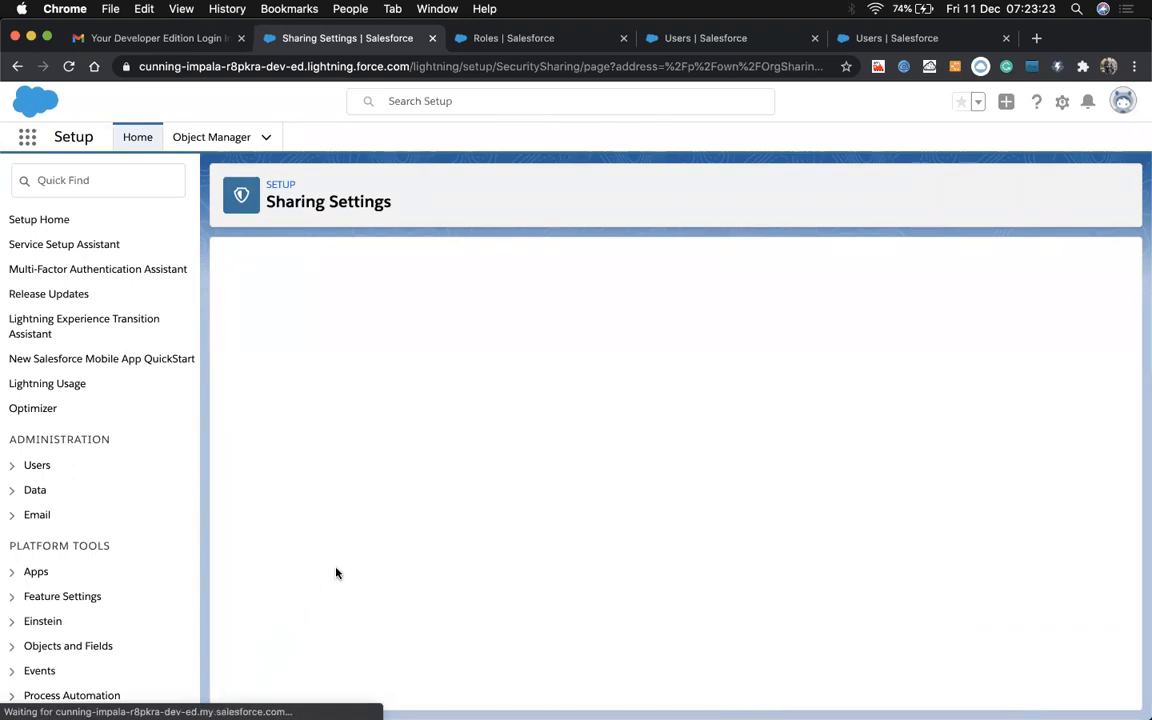
pyautogui.scroll(-10, 951, 591)
pyautogui.scroll(3, 1029, 320)
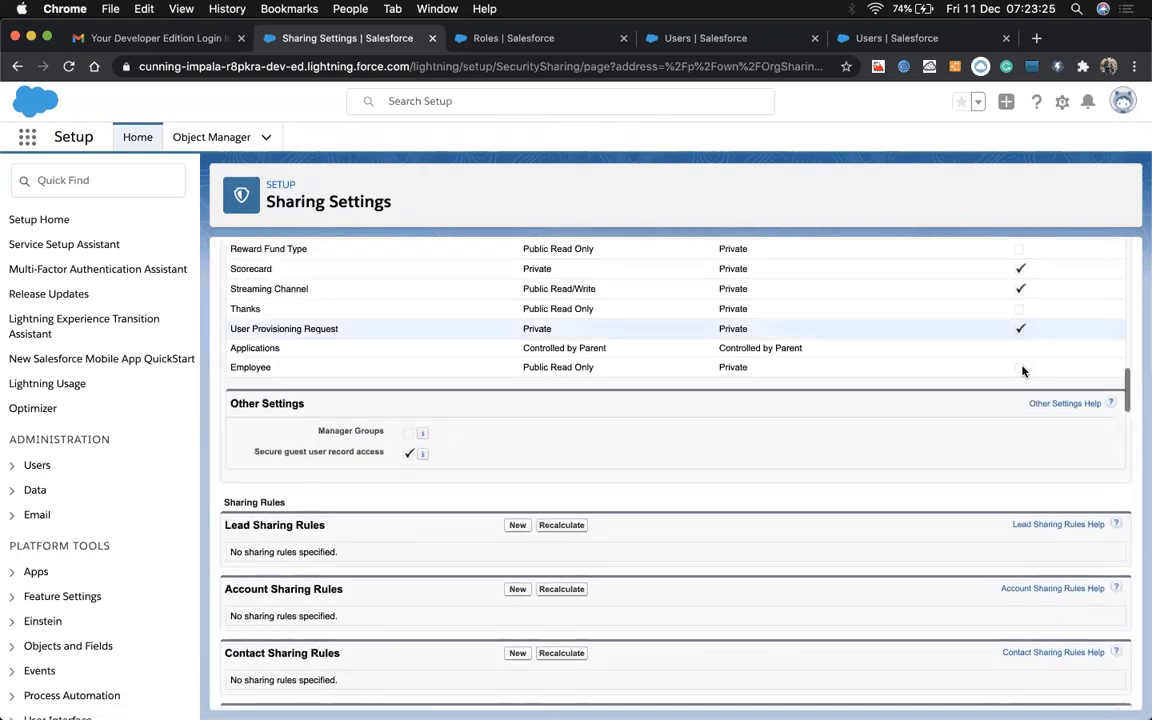
# Switch to the incognito Employee list window and reload it.
pyautogui.moveTo(419, 462)
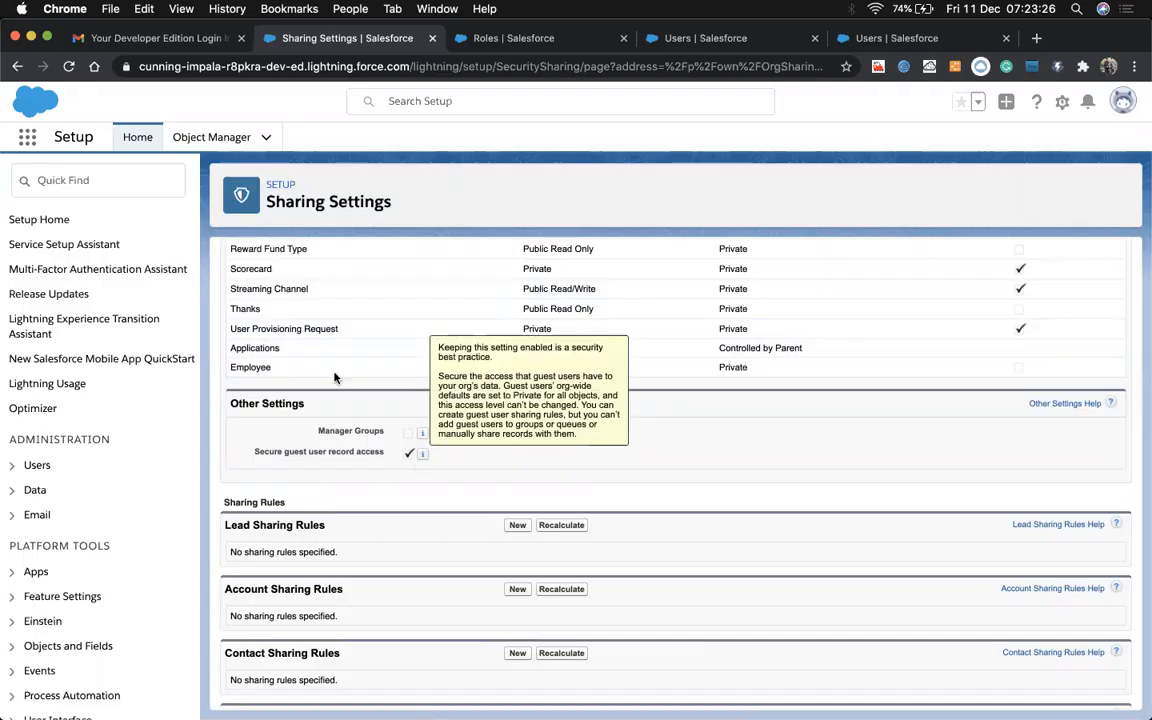
pyautogui.hotkey('ctrl', 'Up')
pyautogui.click(146, 128)
pyautogui.click(69, 67)
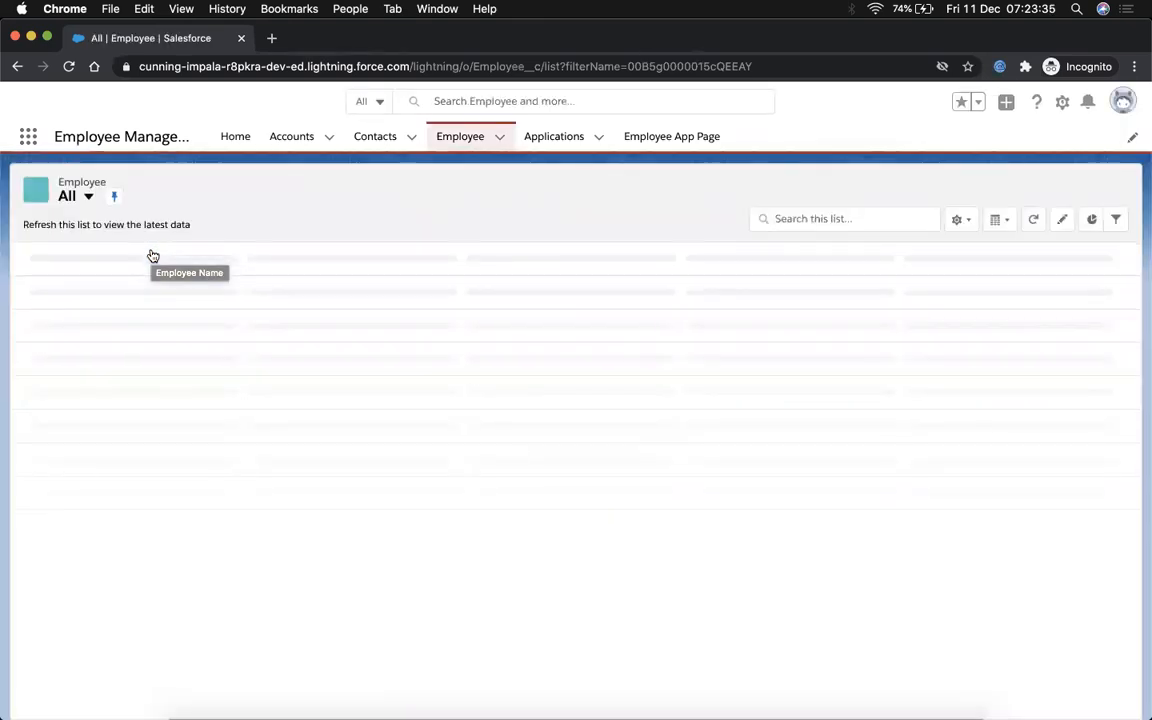
# Review the refreshed Employee list and check the current user's profile menu.
pyautogui.scroll(-3, 374, 460)
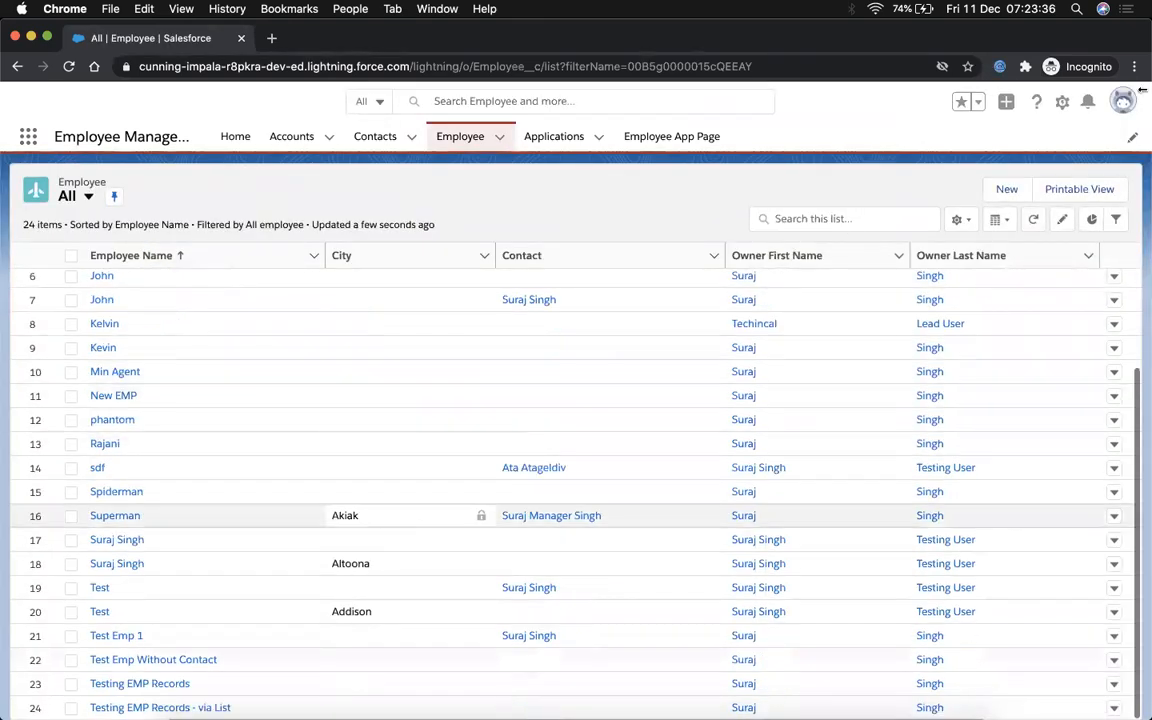
pyautogui.click(1123, 101)
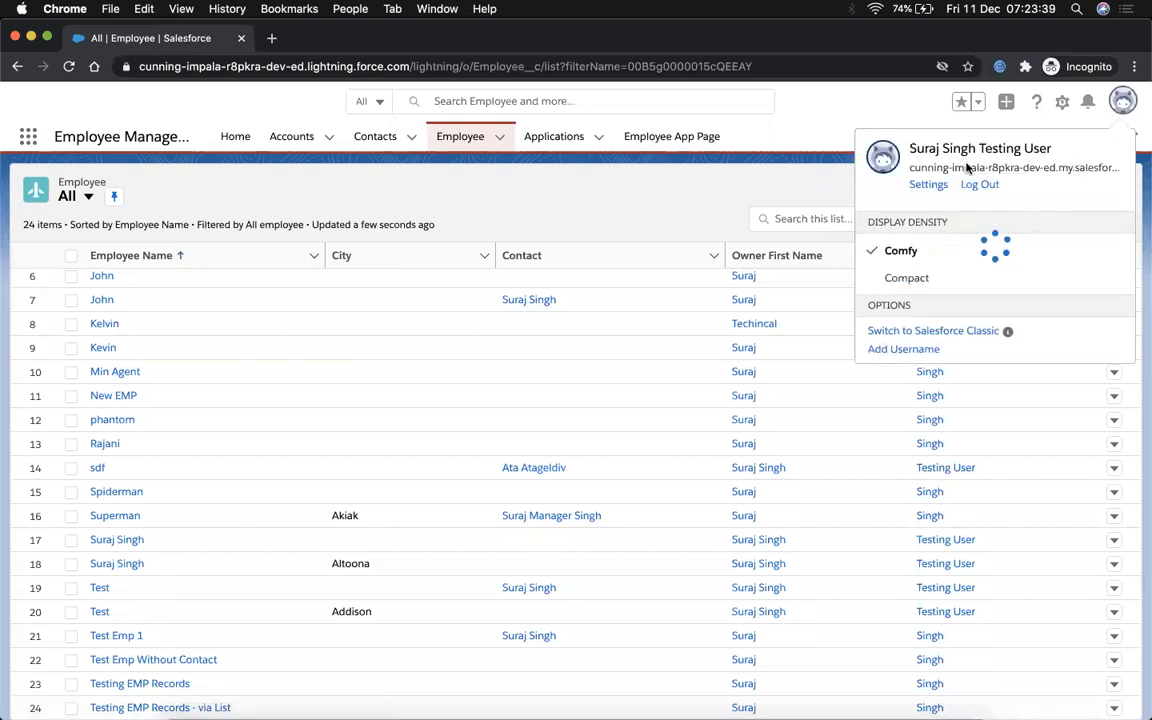
pyautogui.click(820, 148)
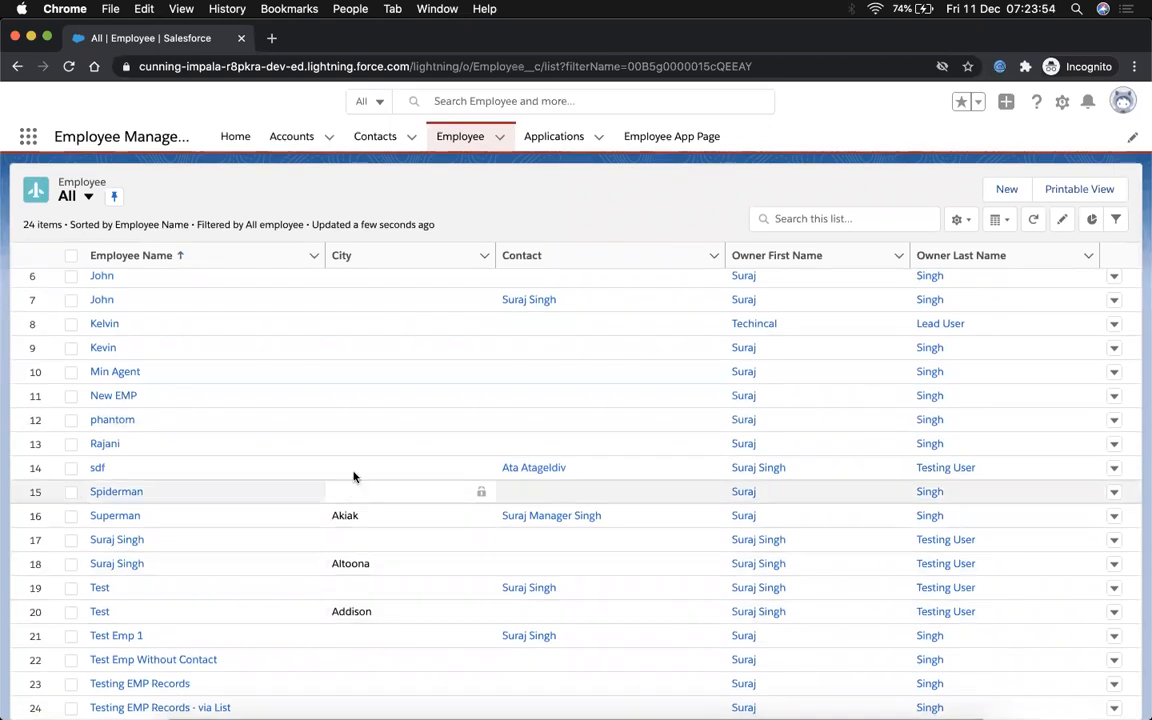
# Return to Sharing Settings and highlight Employee's Public Read Only access value.
pyautogui.hotkey('ctrl', 'Up')
pyautogui.click(572, 384)
pyautogui.moveTo(519, 367); pyautogui.dragTo(598, 370)
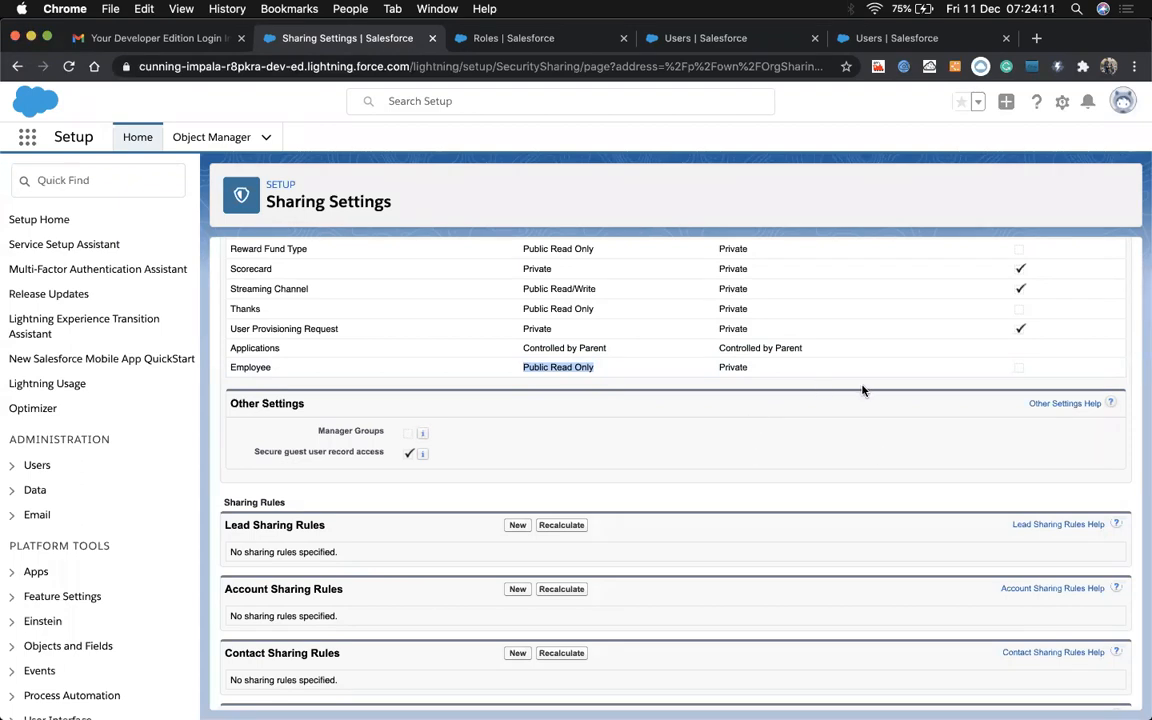
# Enable Grant Access Using Hierarchies for Employee, set its internal access to Private, and save.
pyautogui.scroll(10, 879, 463)
pyautogui.scroll(5, 879, 463)
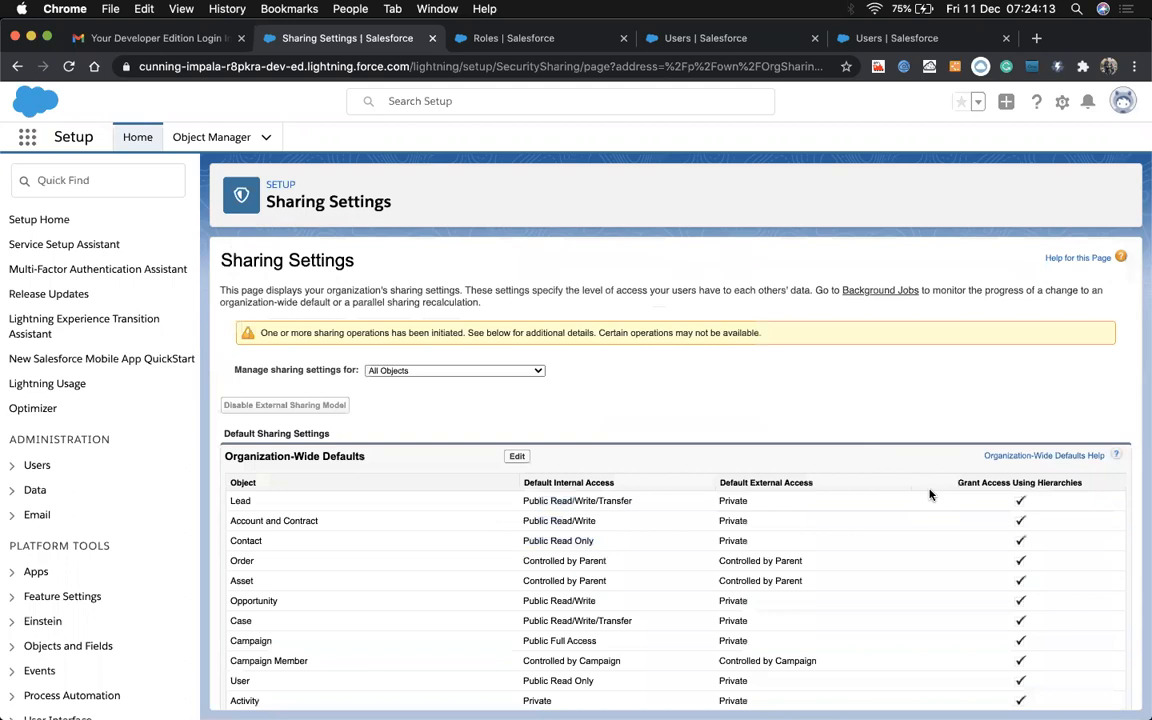
pyautogui.click(517, 456)
pyautogui.scroll(-15, 540, 518)
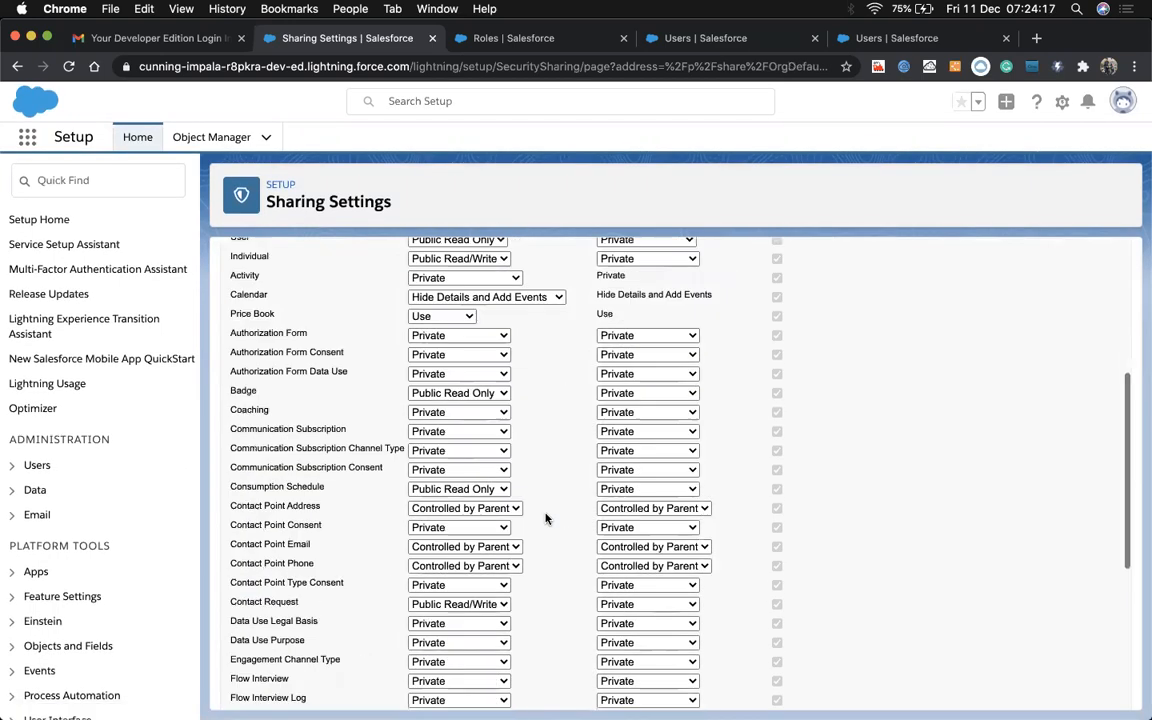
pyautogui.click(777, 604)
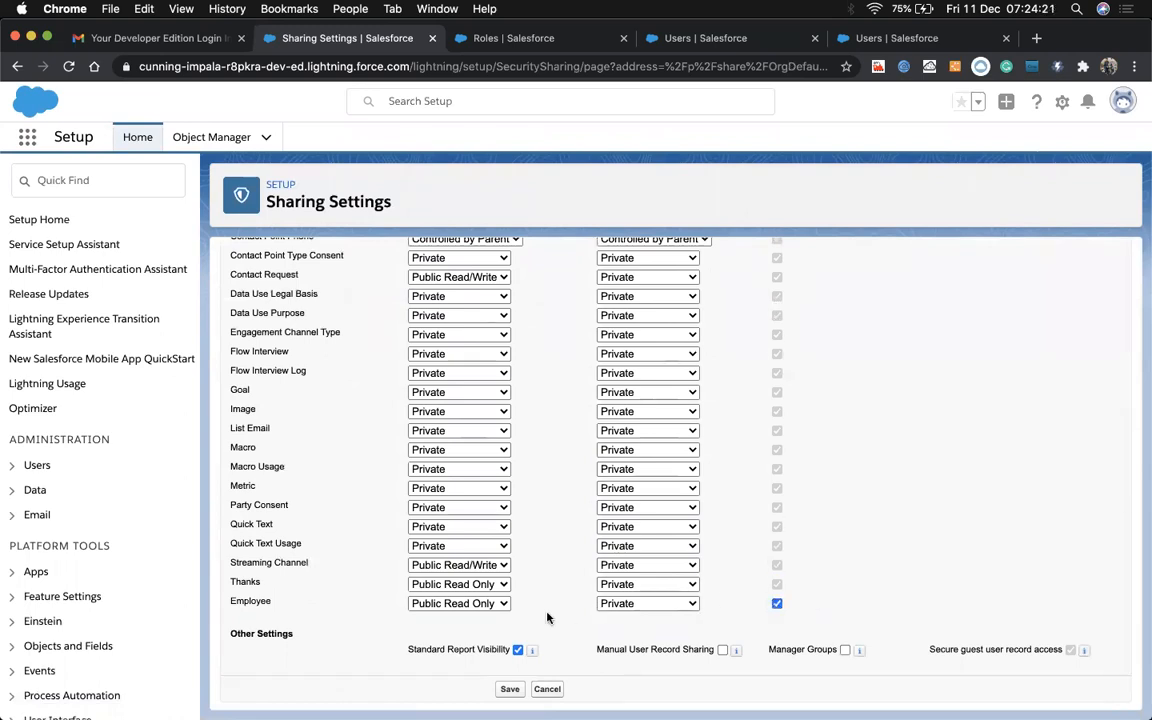
pyautogui.click(505, 605)
pyautogui.click(470, 587)
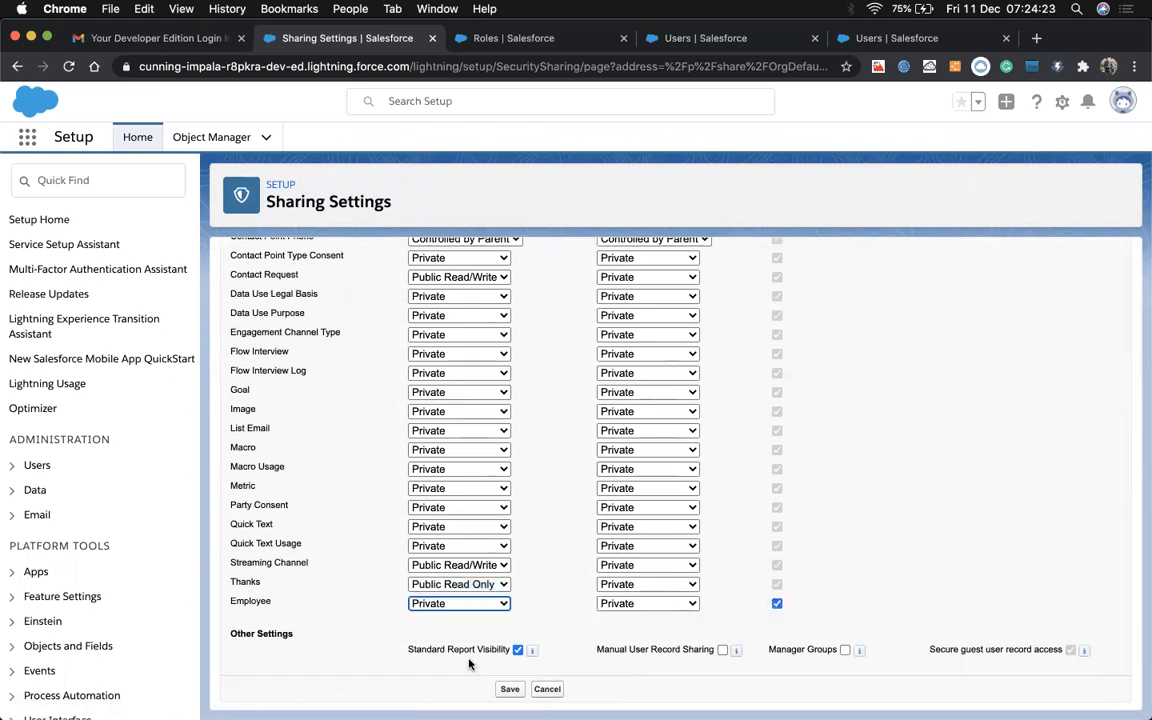
pyautogui.click(509, 689)
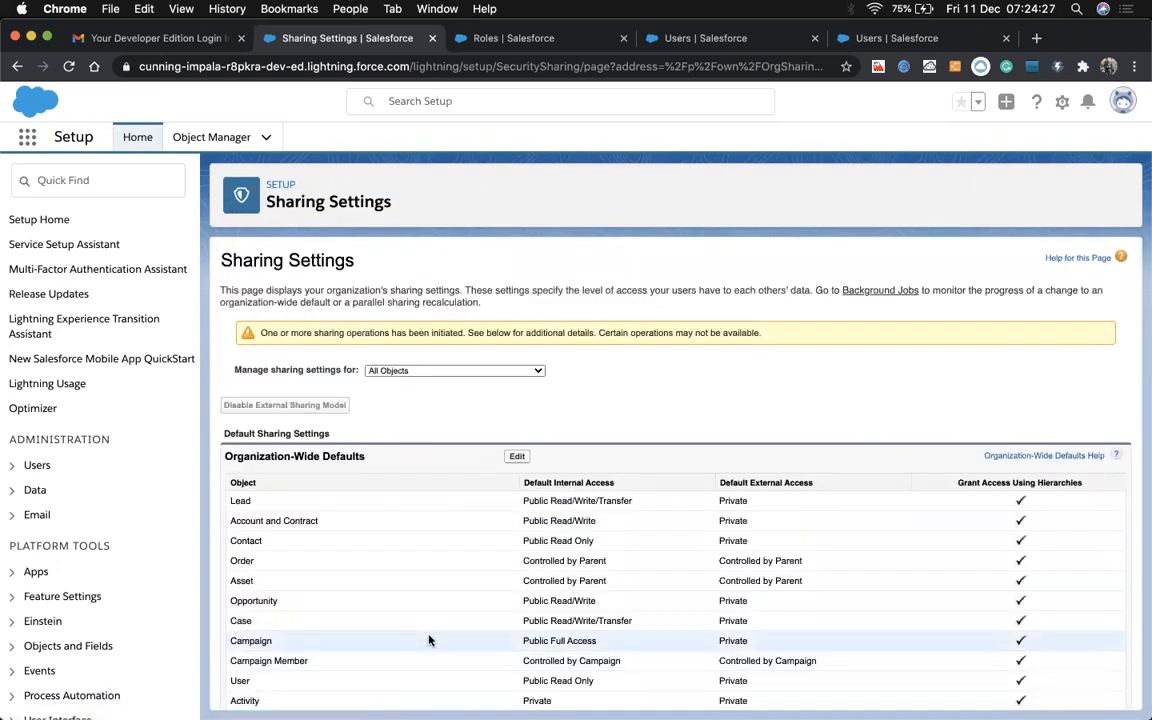
# Dismiss the save-page dialog that opened over the Sharing Settings page.
pyautogui.scroll(-15, 427, 635)
pyautogui.scroll(-3, 429, 640)
pyautogui.scroll(5, 429, 640)
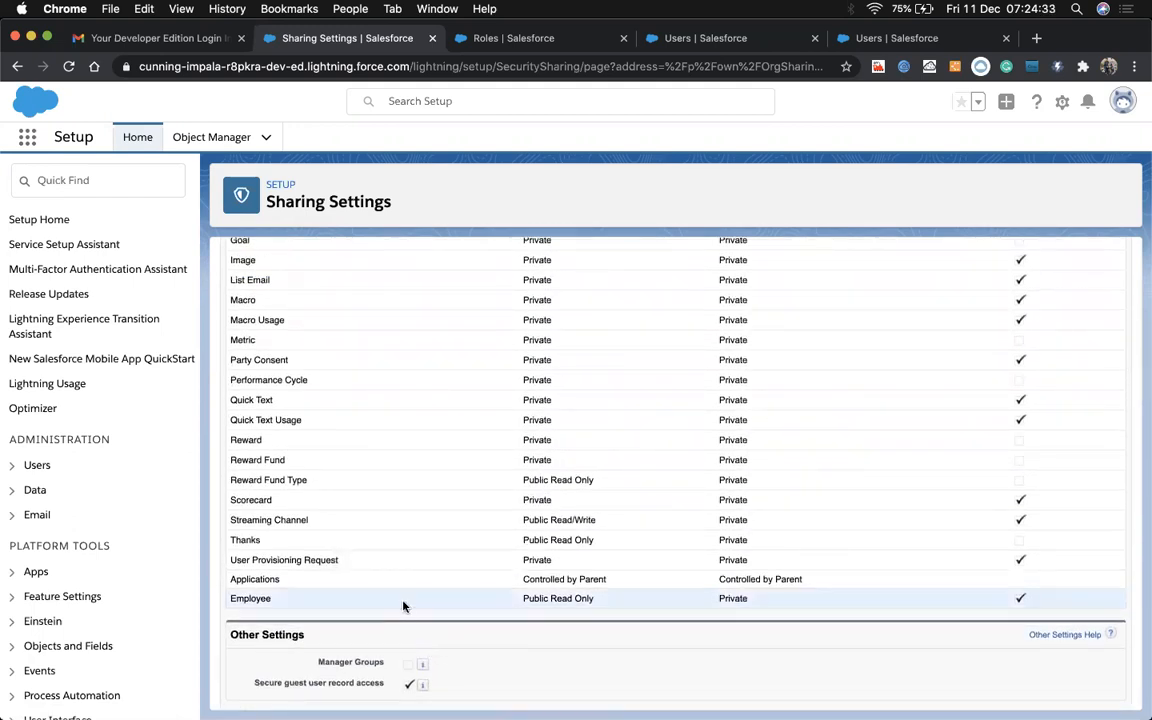
pyautogui.press('super+t')
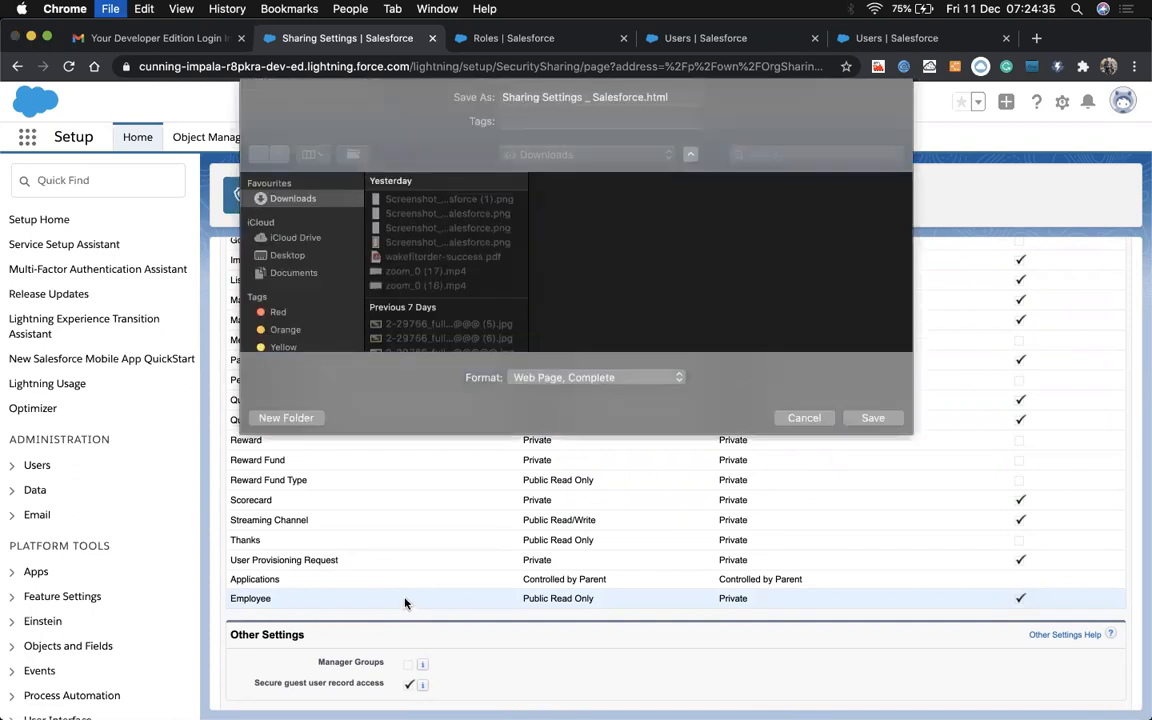
pyautogui.click(805, 424)
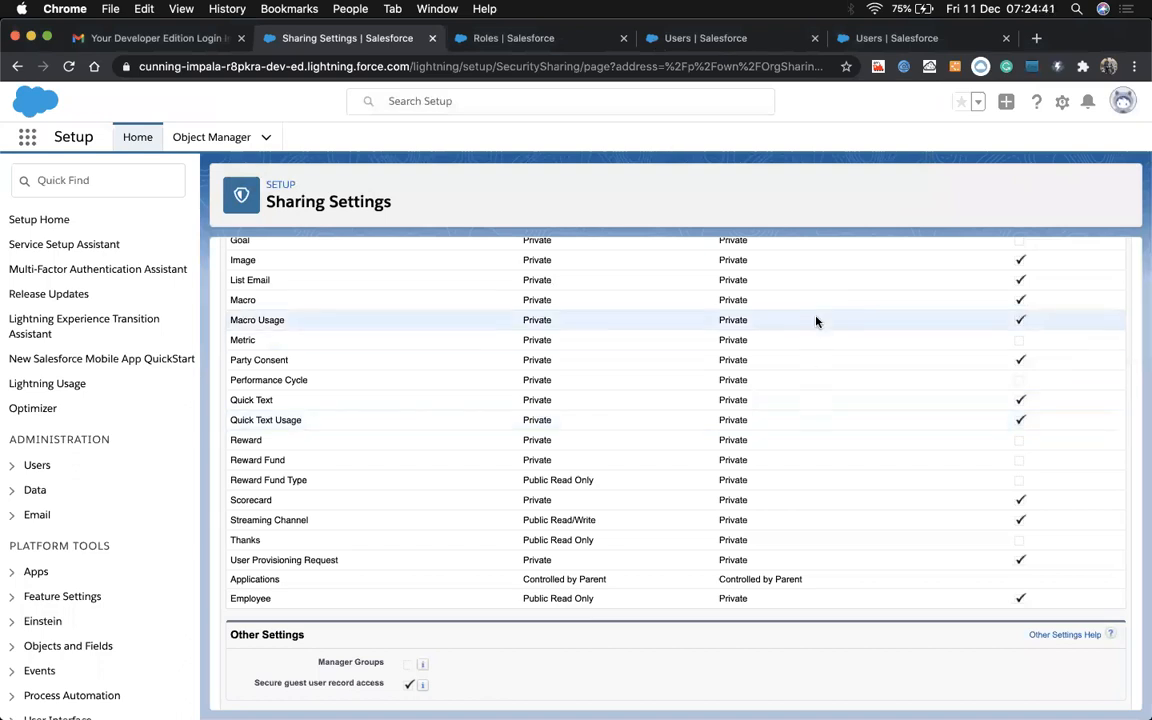
# Set Employee internal access to Public Read Only, save, and bring up the incognito Employee list.
pyautogui.scroll(10, 815, 321)
pyautogui.click(516, 458)
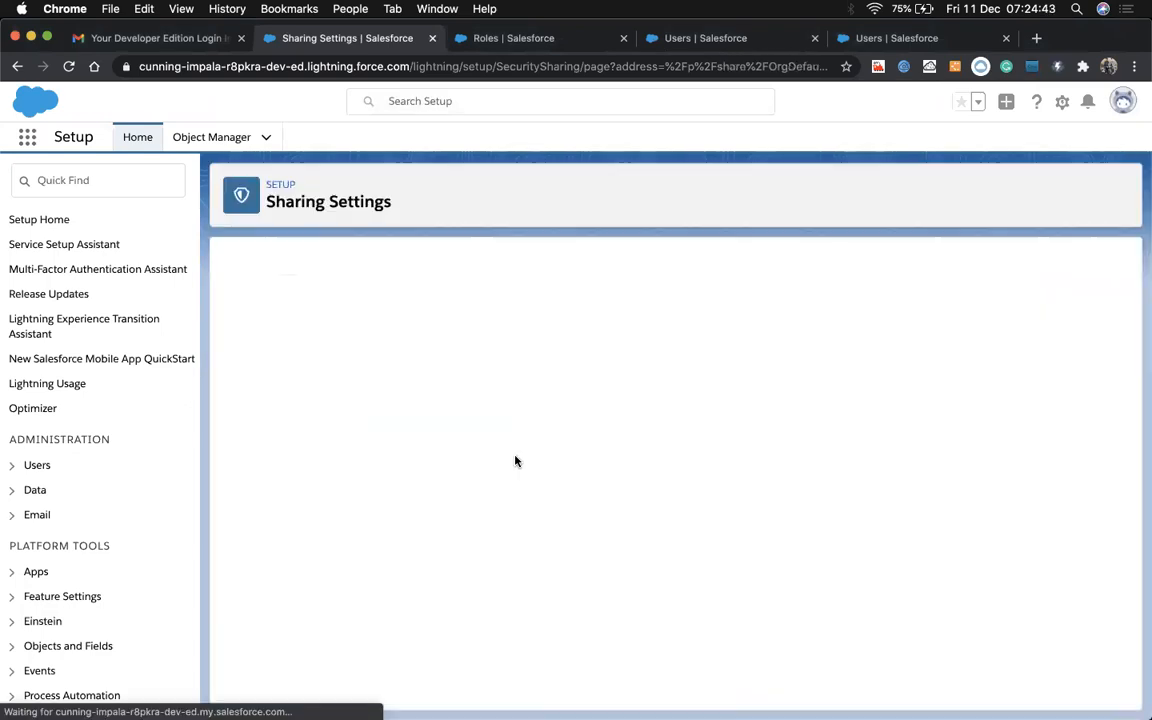
pyautogui.scroll(-10, 516, 458)
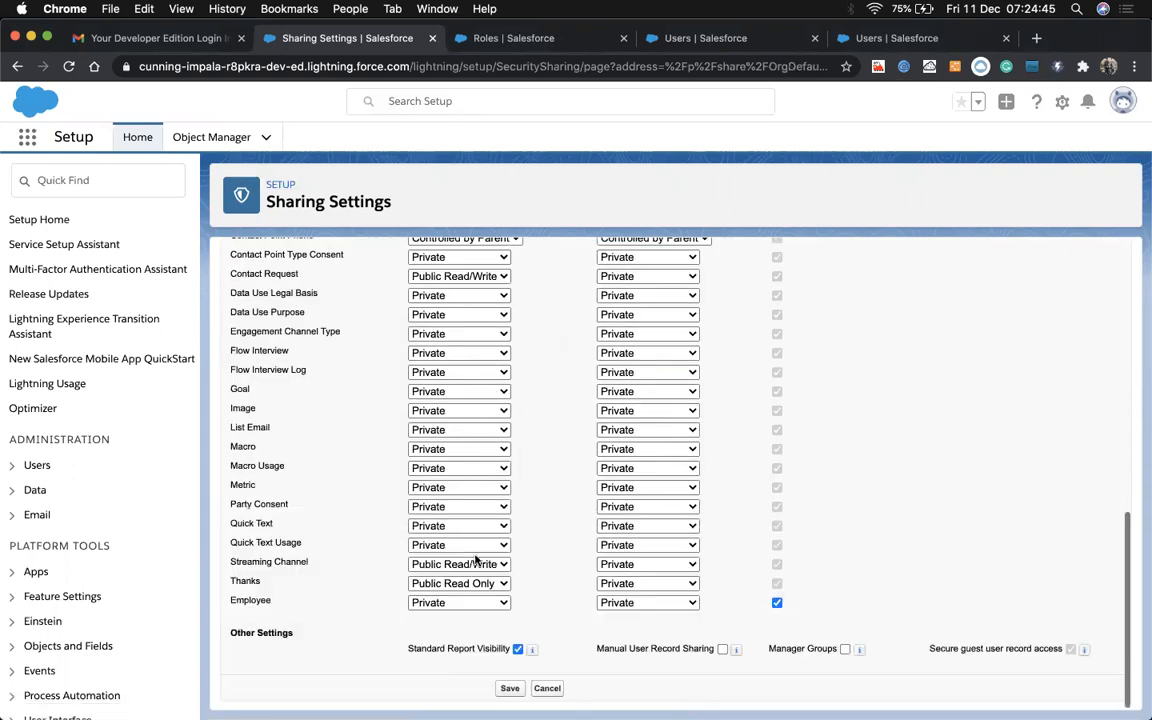
pyautogui.click(470, 602)
pyautogui.click(455, 617)
pyautogui.click(500, 688)
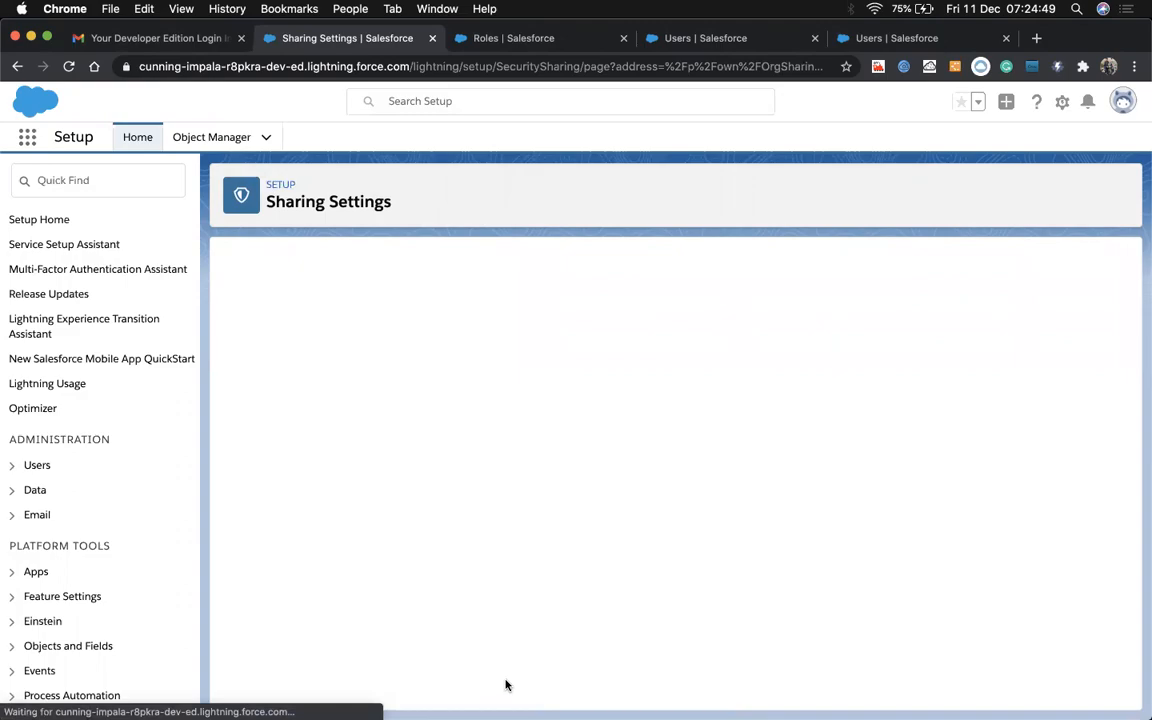
pyautogui.hotkey('ctrl', 'Up')
pyautogui.click(674, 348)
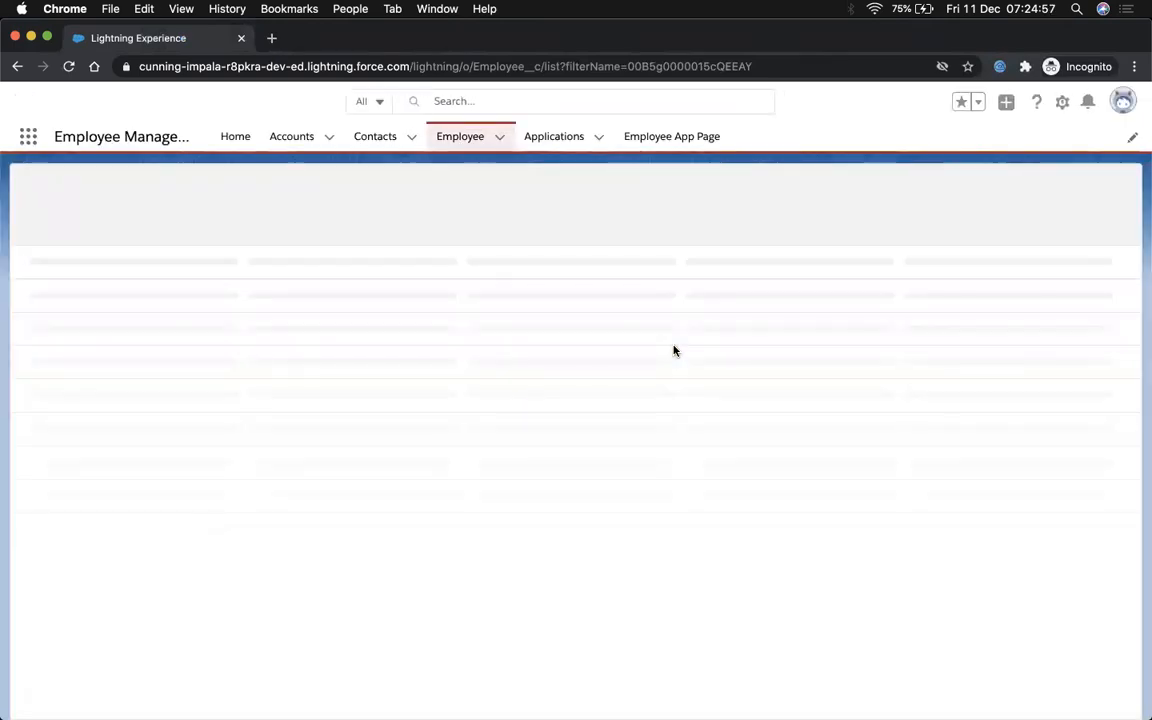
# In Sharing Settings, set Employee default internal access back to Private and save.
pyautogui.scroll(-3, 642, 459)
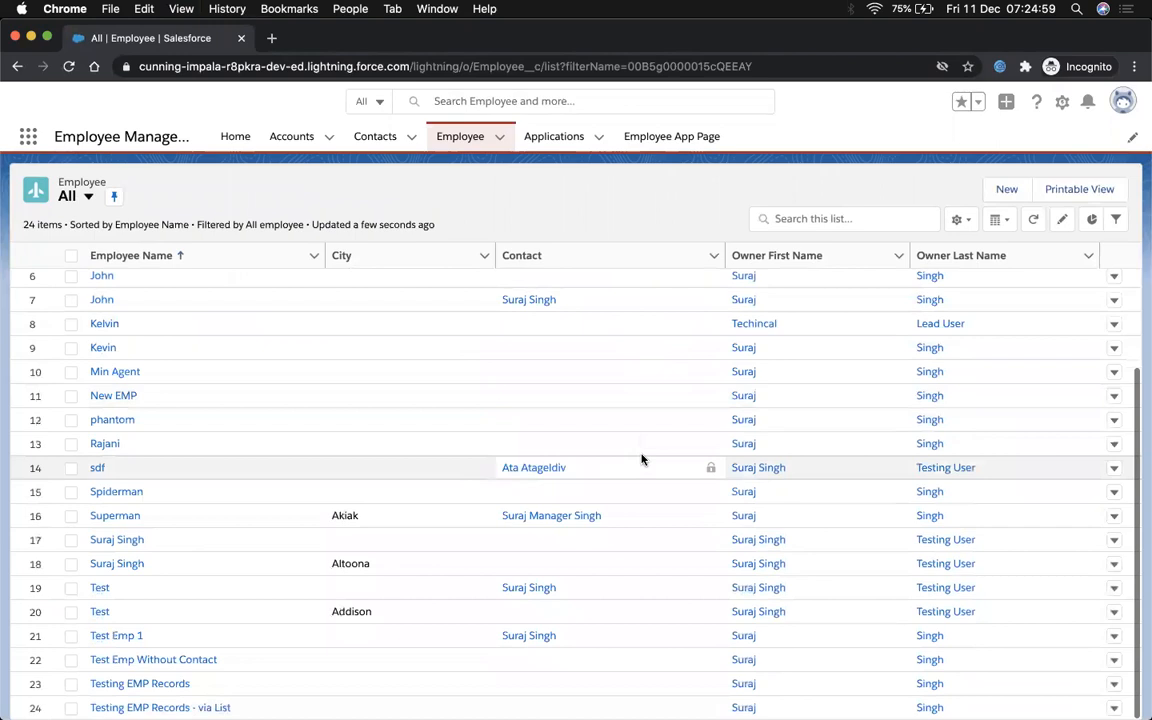
pyautogui.hotkey('ctrl', 'Up')
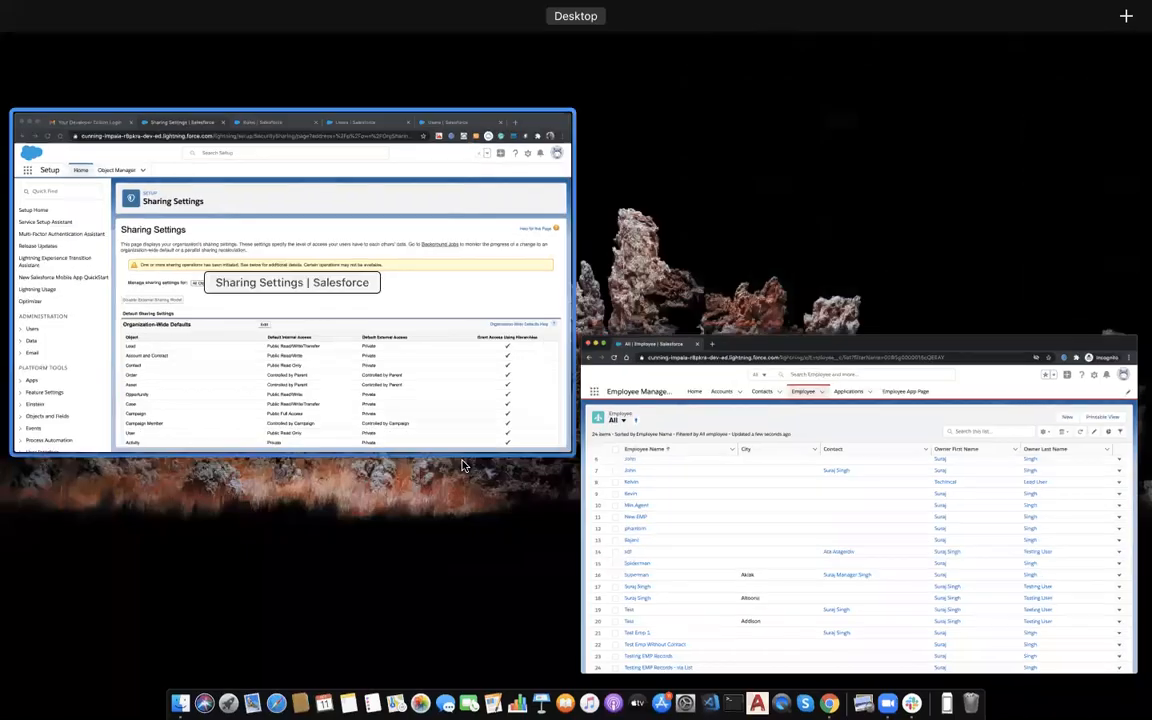
pyautogui.click(416, 414)
pyautogui.scroll(-15, 480, 598)
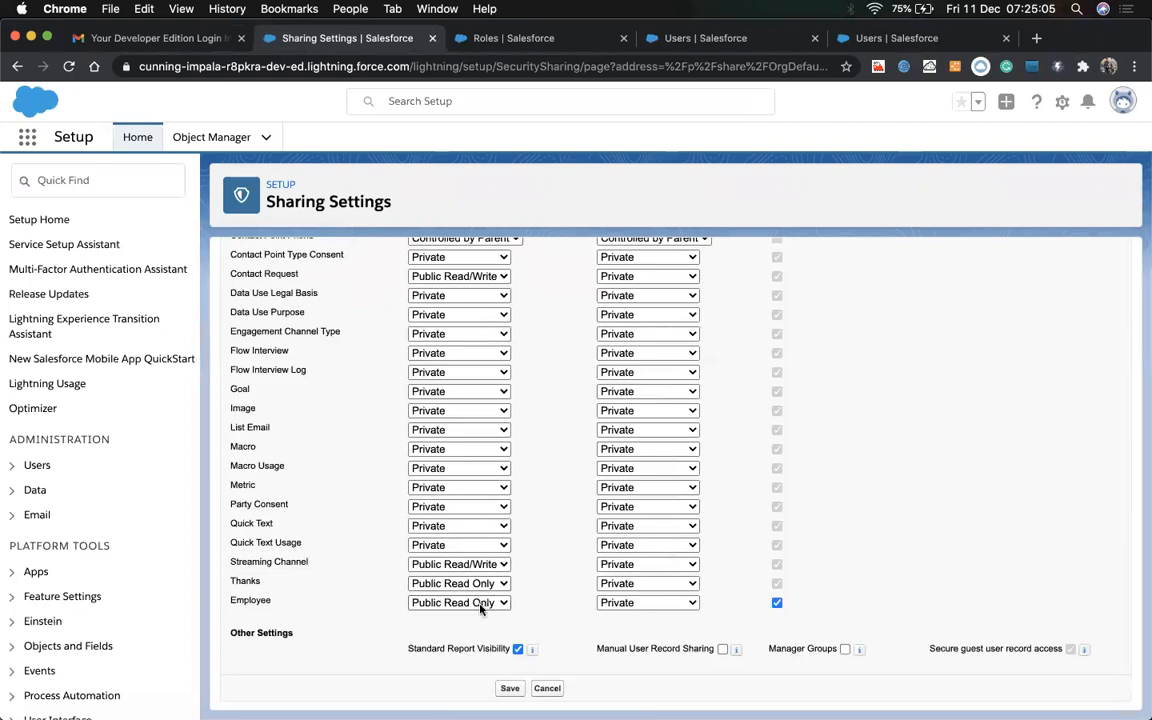
pyautogui.click(480, 598)
pyautogui.click(428, 584)
pyautogui.click(509, 689)
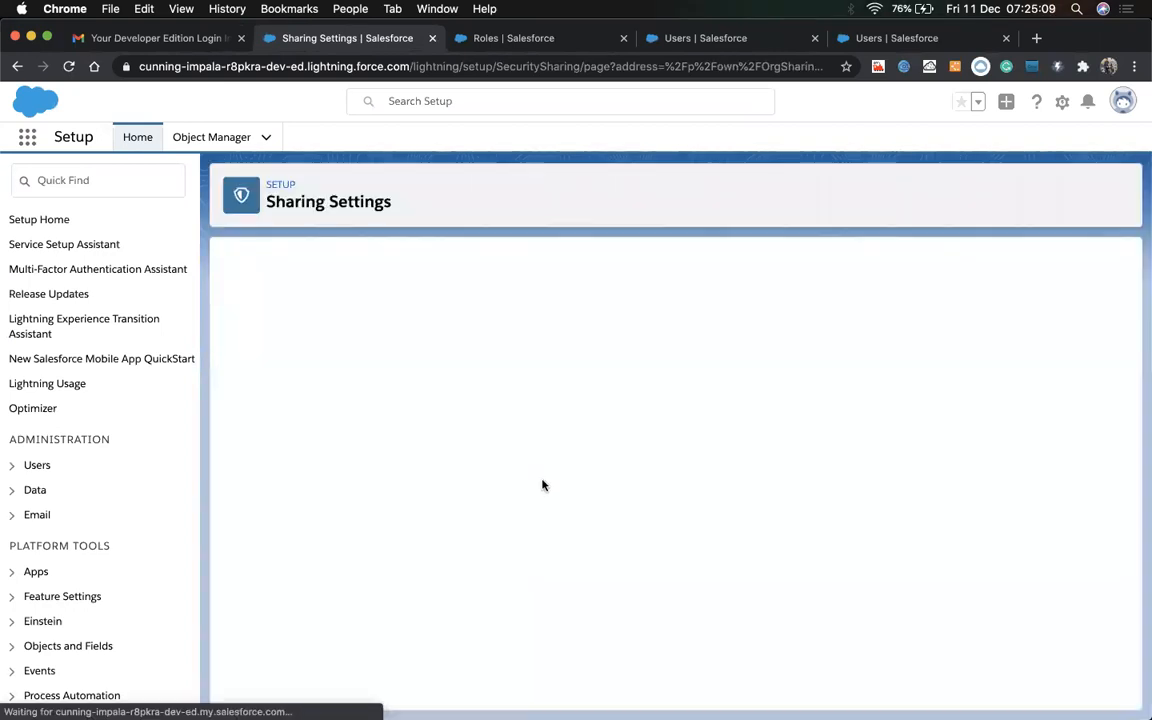
# Check the Employee list, reload Sharing Settings, then return to the Employee list.
pyautogui.hotkey('ctrl', 'Up')
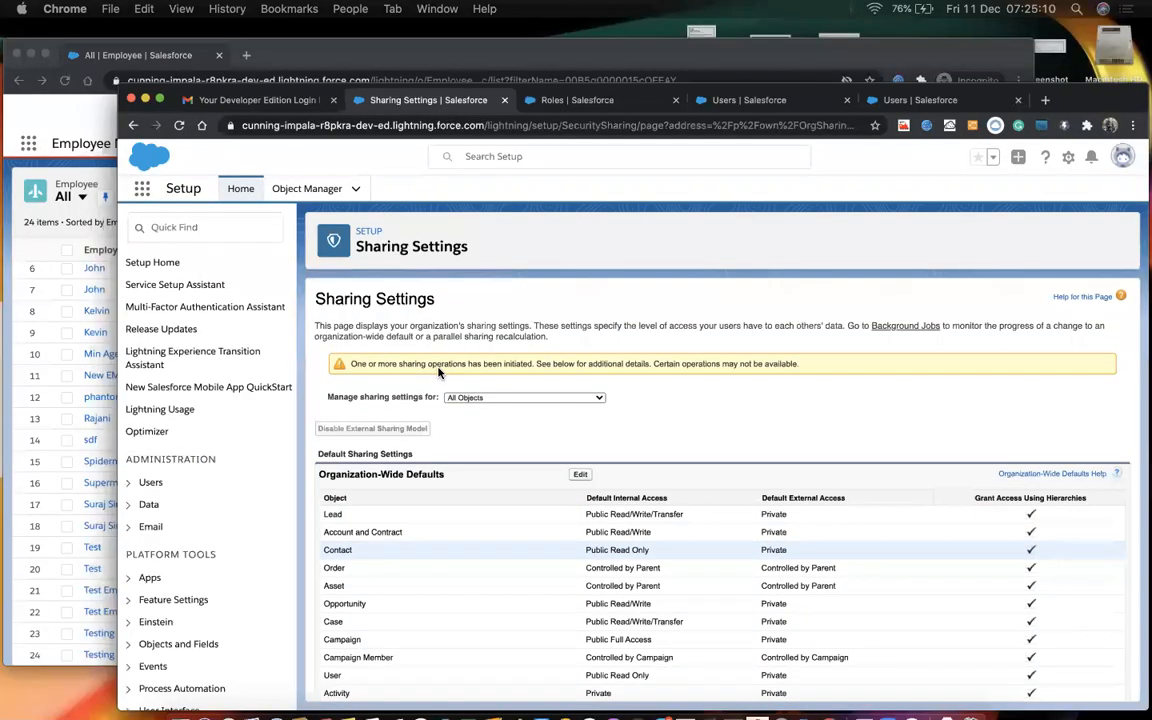
pyautogui.click(438, 372)
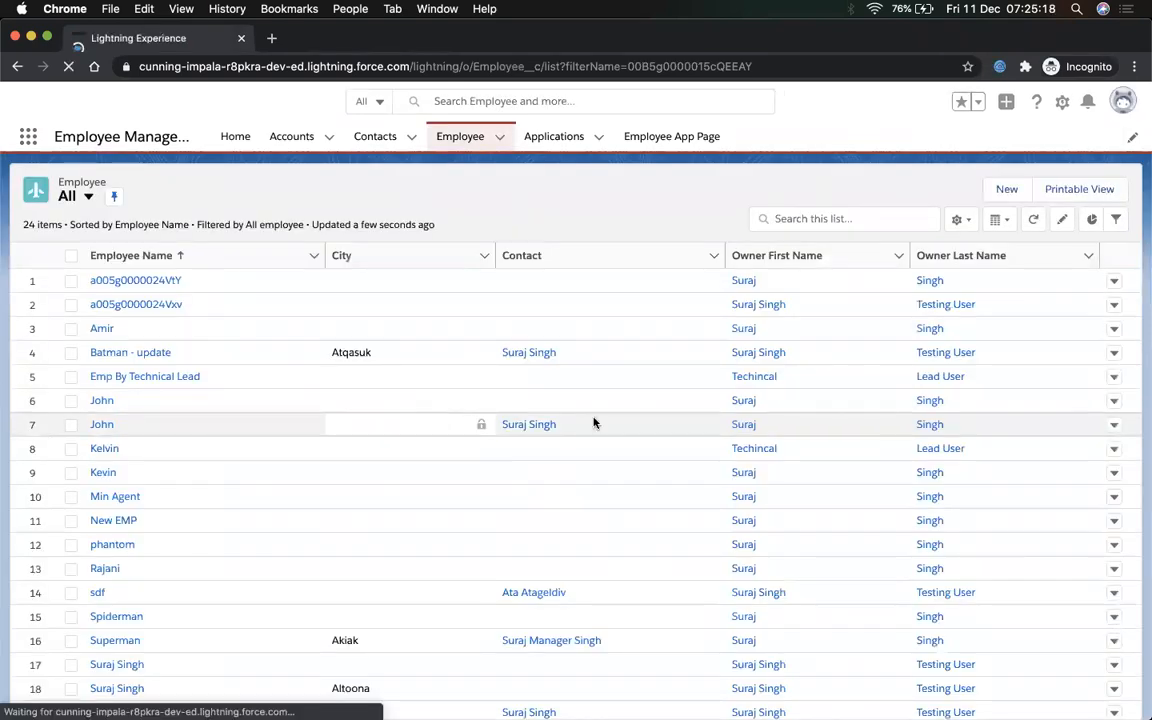
pyautogui.hotkey('ctrl', 'Up')
pyautogui.click(673, 518)
pyautogui.scroll(-12, 673, 518)
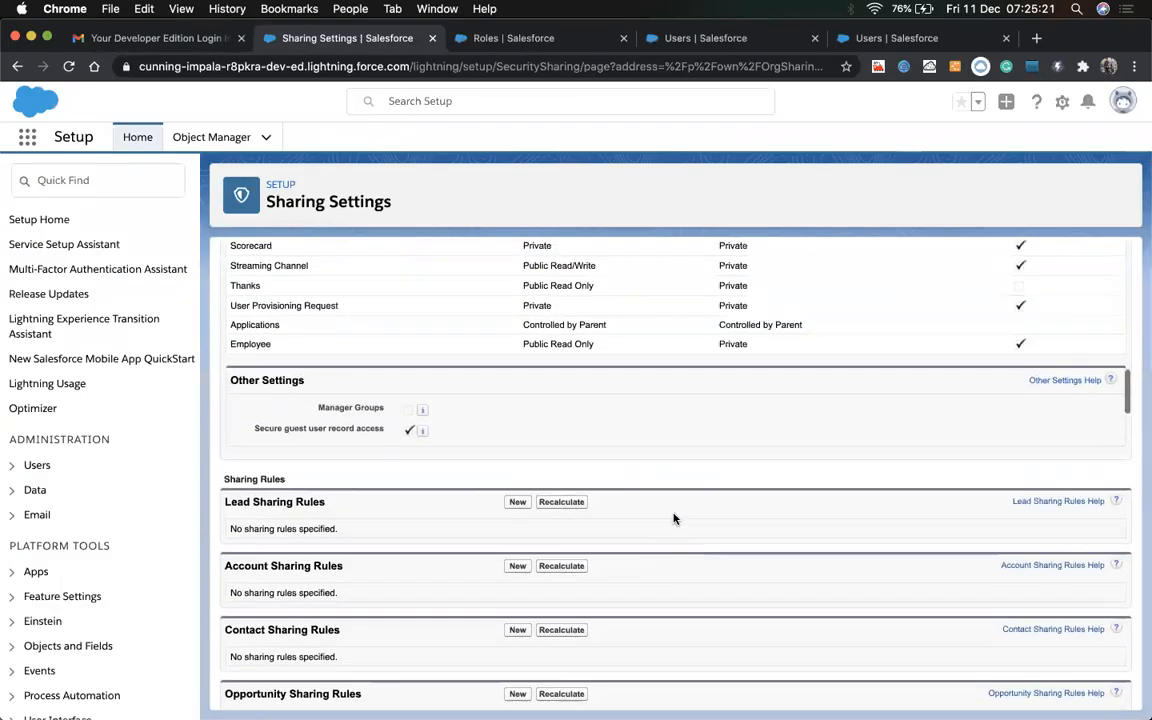
pyautogui.press('super+r')
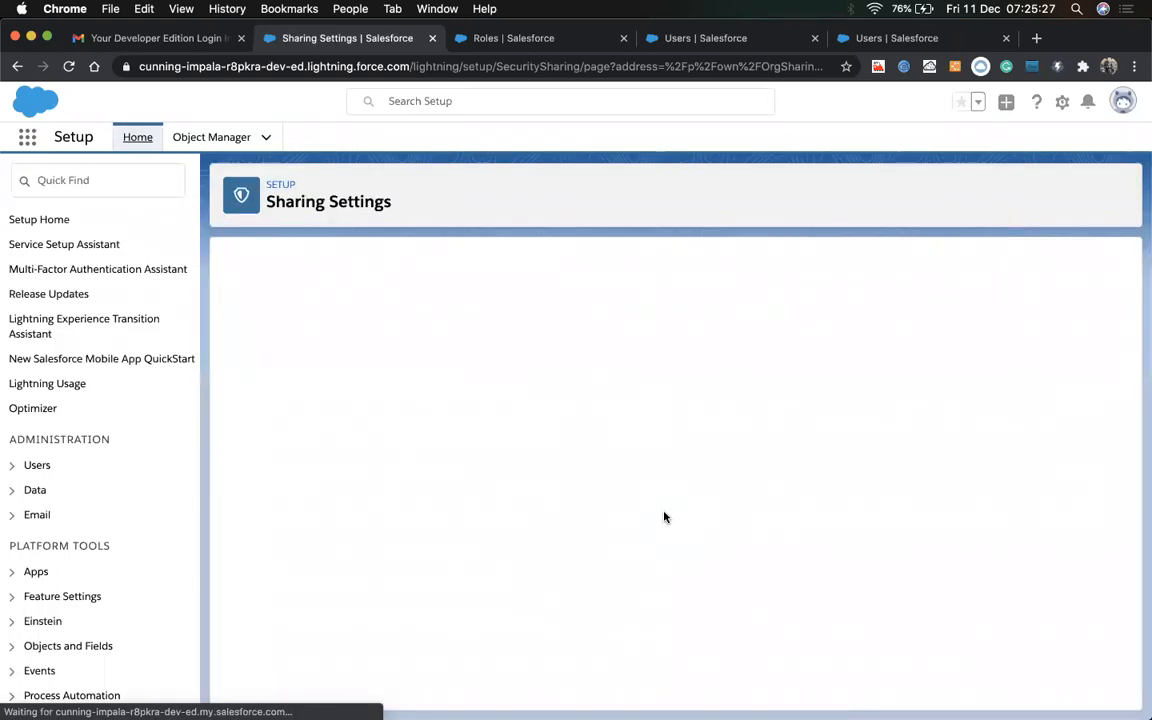
pyautogui.scroll(-12, 643, 411)
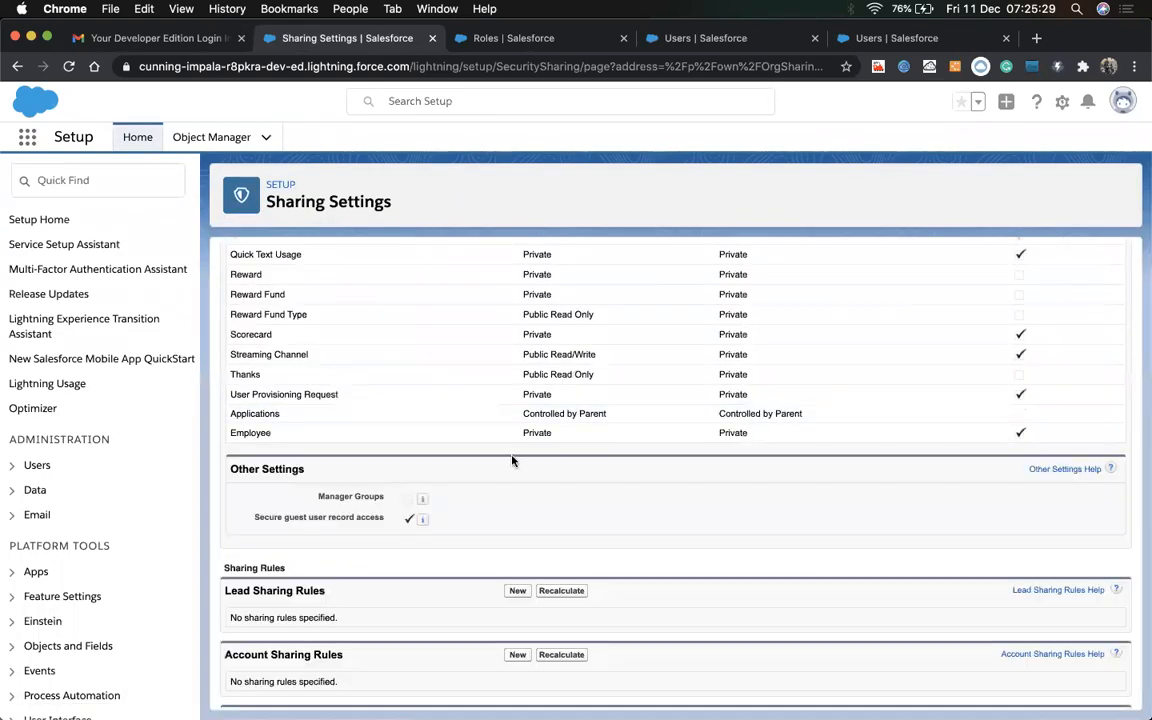
pyautogui.hotkey('ctrl', 'Up')
pyautogui.click(301, 378)
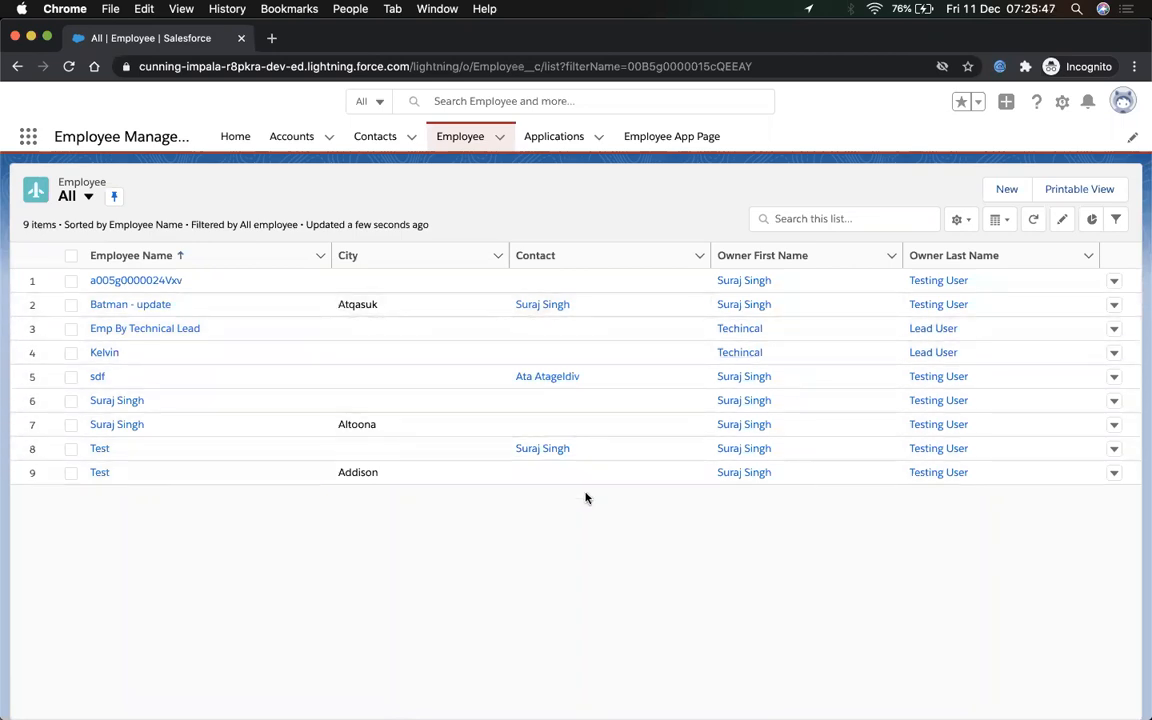
pyautogui.hotkey('ctrl', 'Up')
pyautogui.click(509, 432)
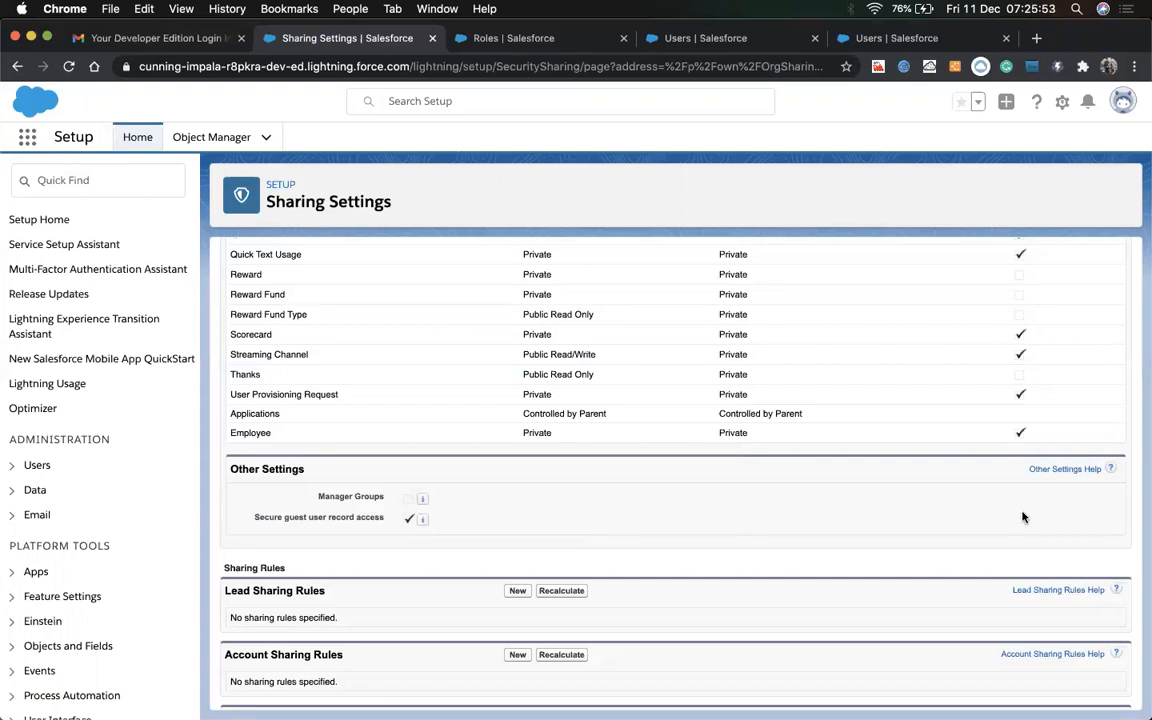
# Edit organization-wide defaults, clear Employee's Grant Access Using Hierarchies box, and save.
pyautogui.scroll(3, 1023, 430)
pyautogui.scroll(15, 1023, 430)
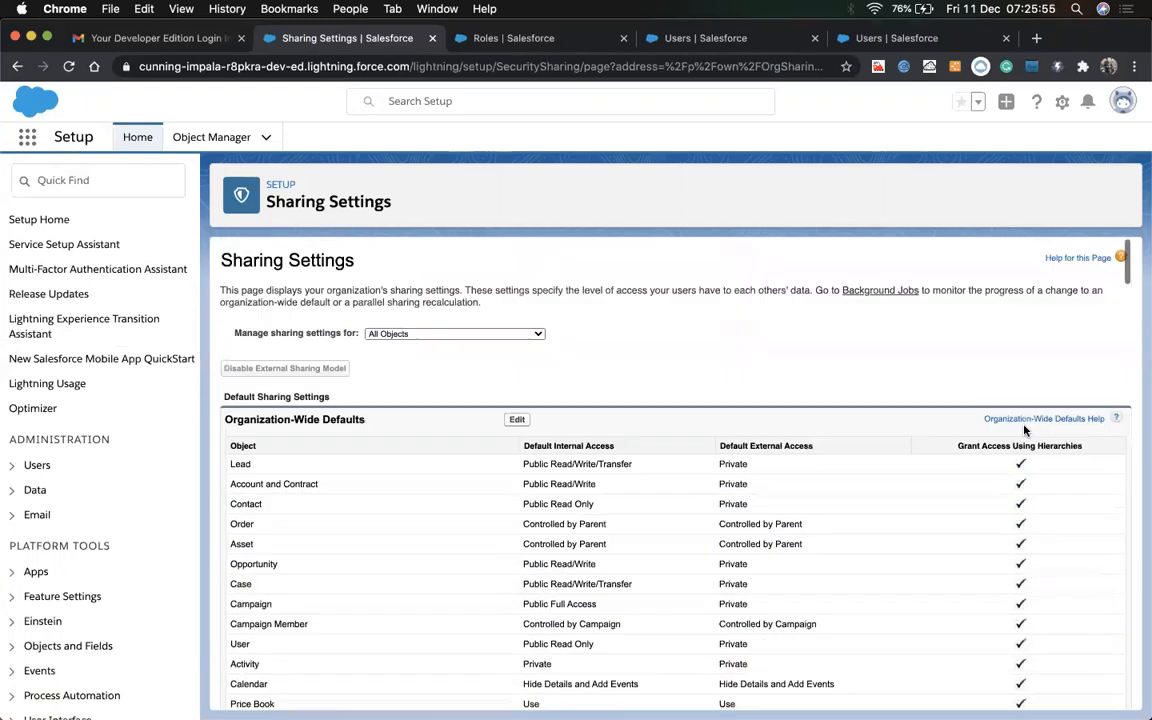
pyautogui.click(518, 421)
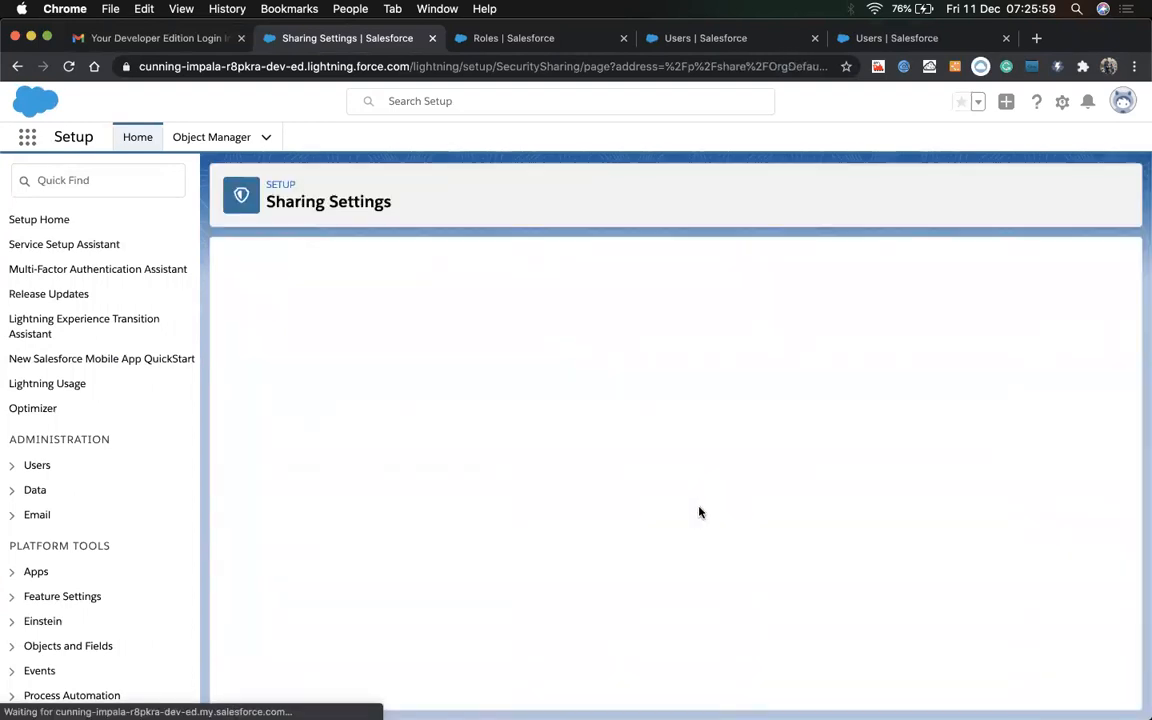
pyautogui.scroll(-15, 752, 571)
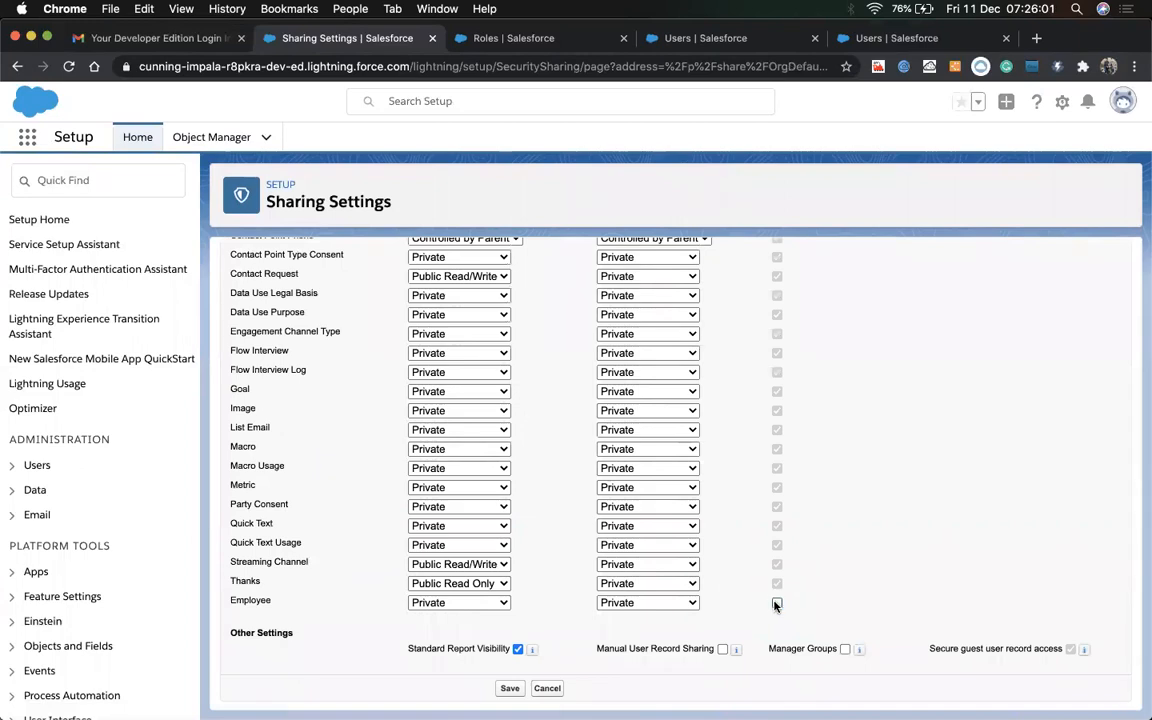
pyautogui.scroll(15, 674, 549)
pyautogui.click(509, 333)
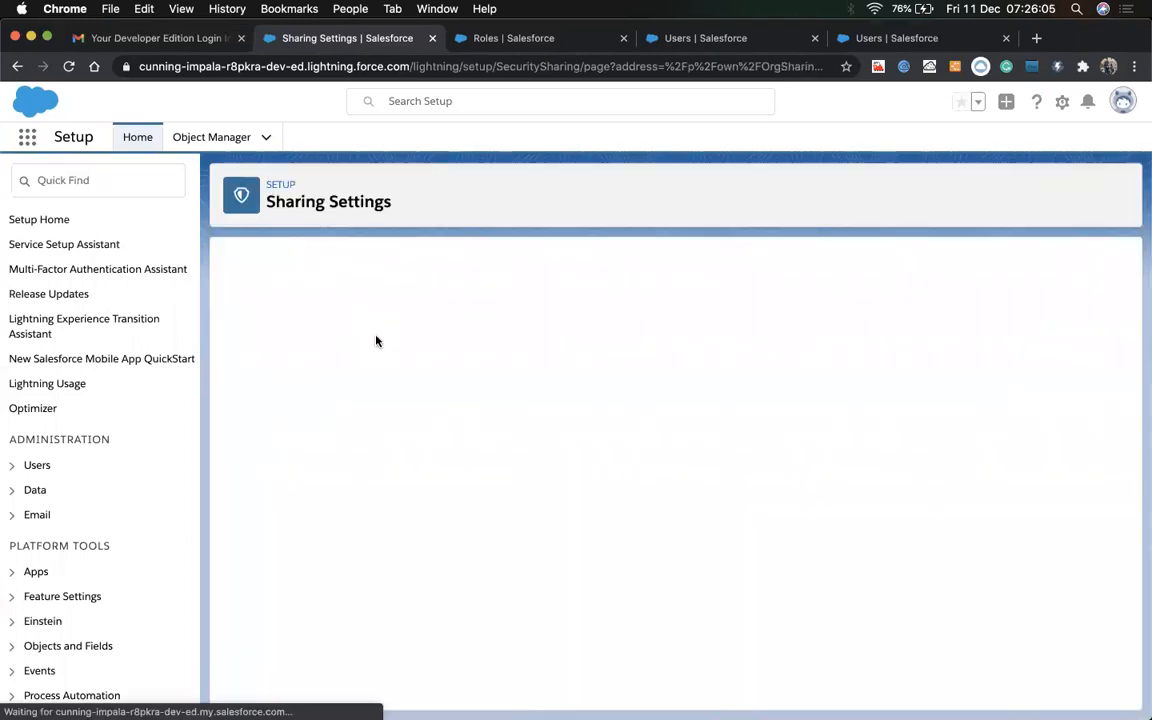
pyautogui.scroll(-15, 409, 507)
# Reload Sharing Settings to confirm Employee is Private without hierarchy access, then view the 7-record Employee list.
pyautogui.scroll(8, 409, 507)
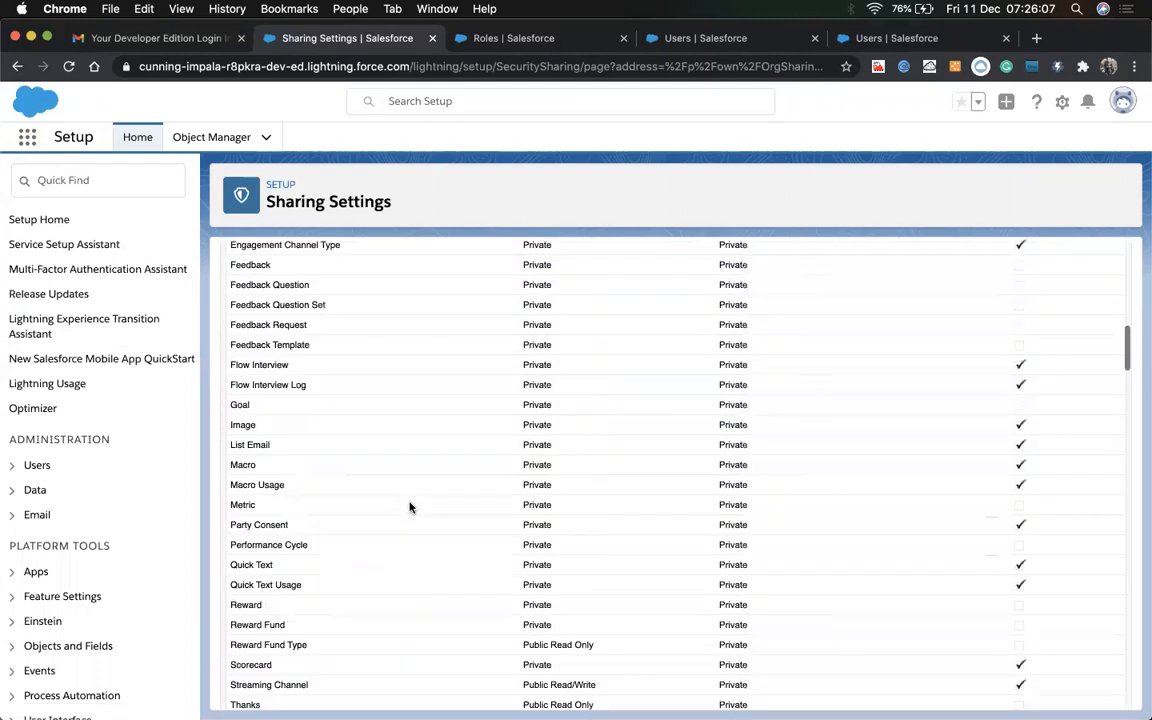
pyautogui.scroll(10, 342, 380)
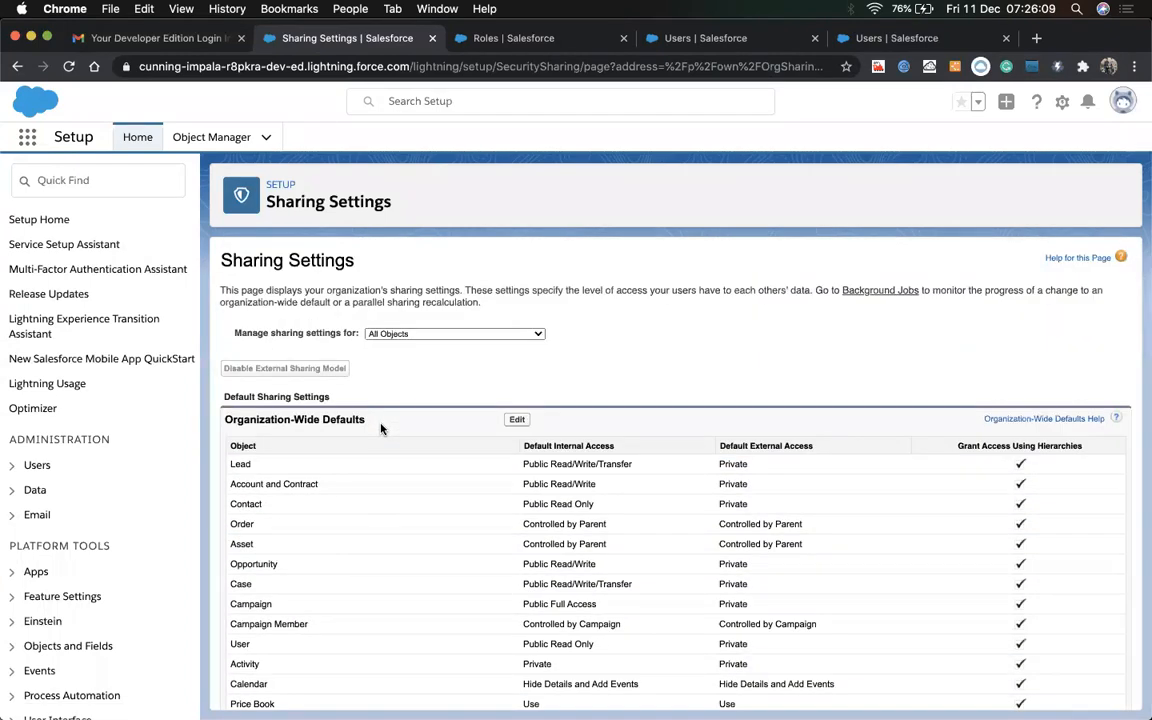
pyautogui.click(68, 64)
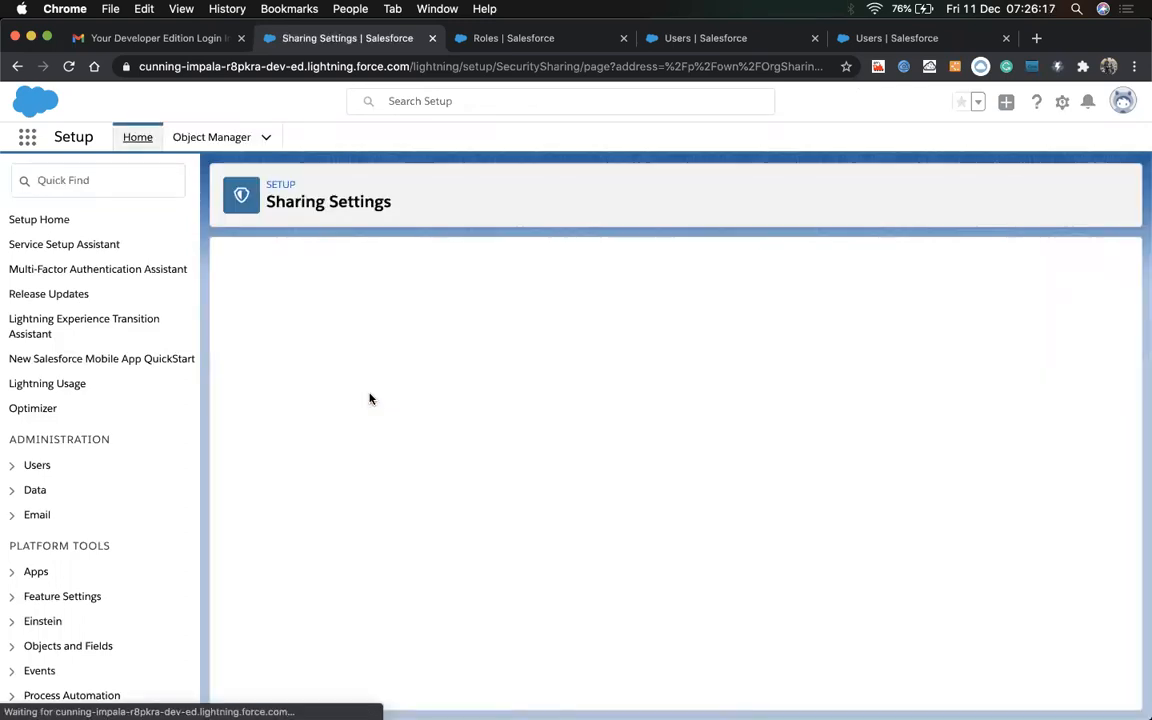
pyautogui.scroll(-5, 424, 464)
pyautogui.scroll(2, 424, 464)
pyautogui.scroll(5, 424, 464)
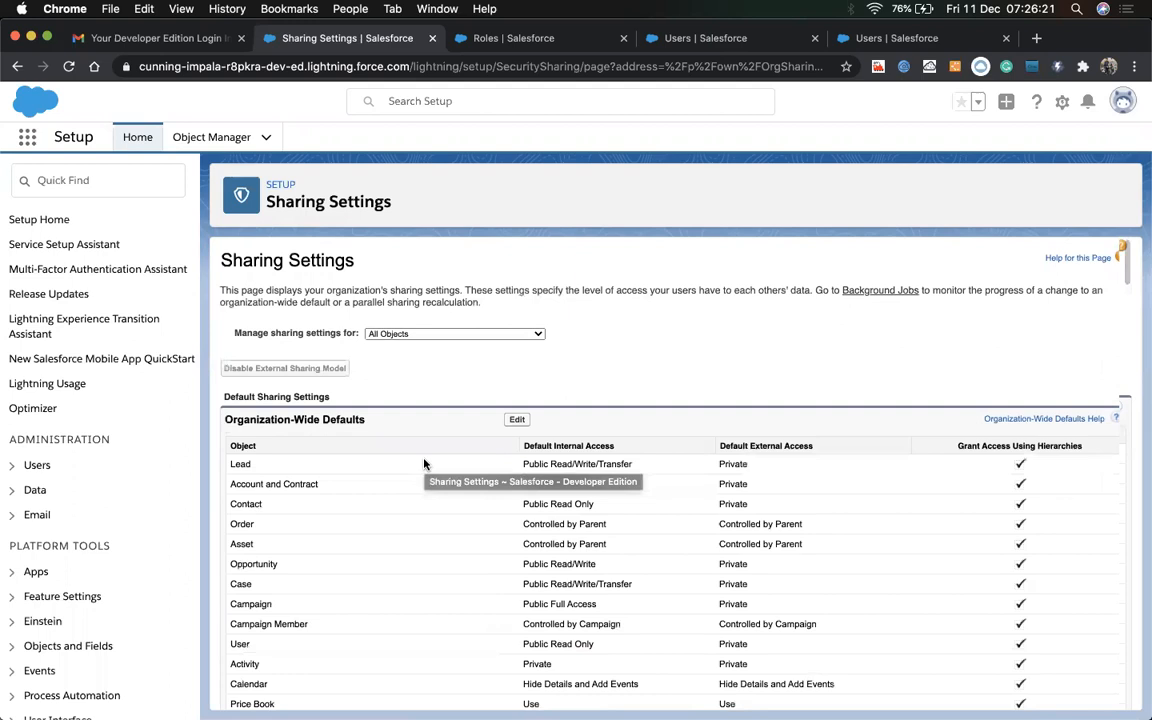
pyautogui.scroll(-10, 424, 464)
pyautogui.scroll(-5, 424, 464)
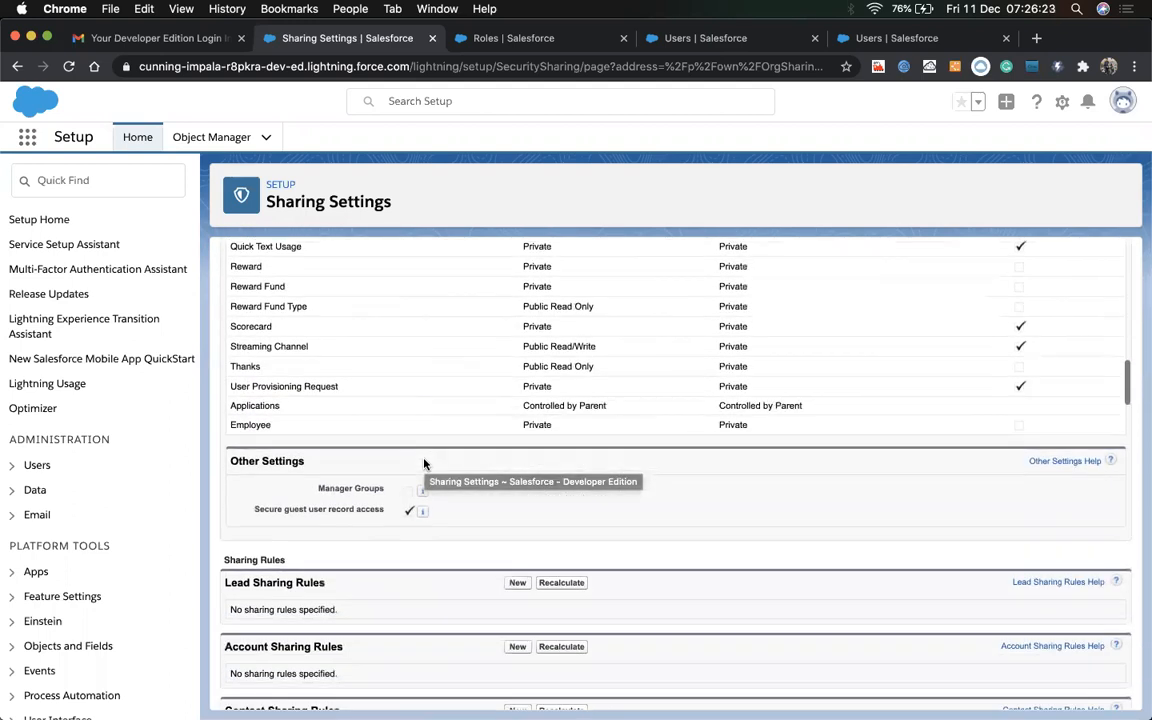
pyautogui.scroll(-5, 445, 533)
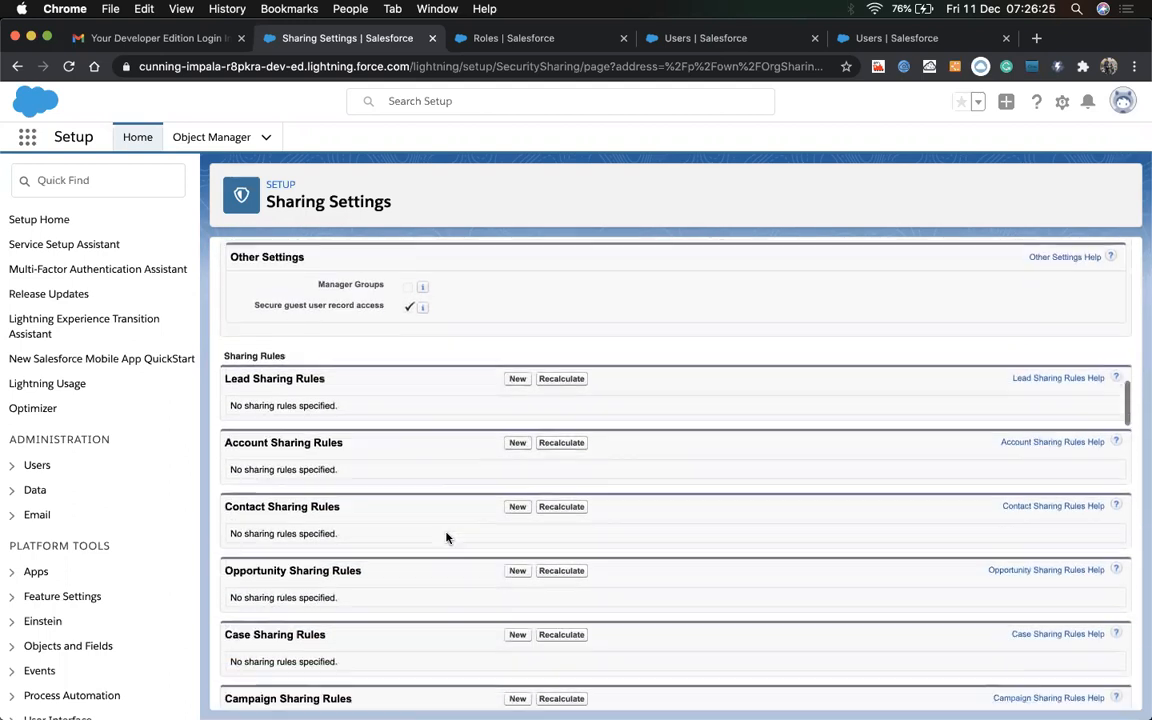
pyautogui.scroll(5, 446, 538)
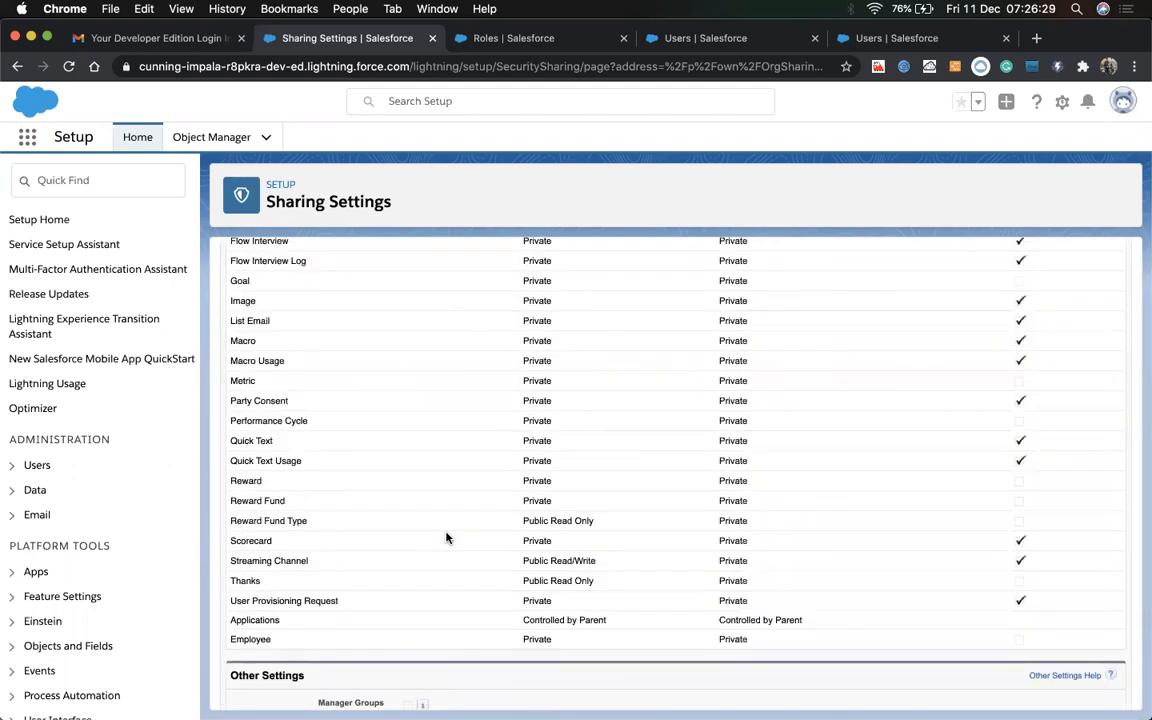
pyautogui.scroll(-1, 446, 538)
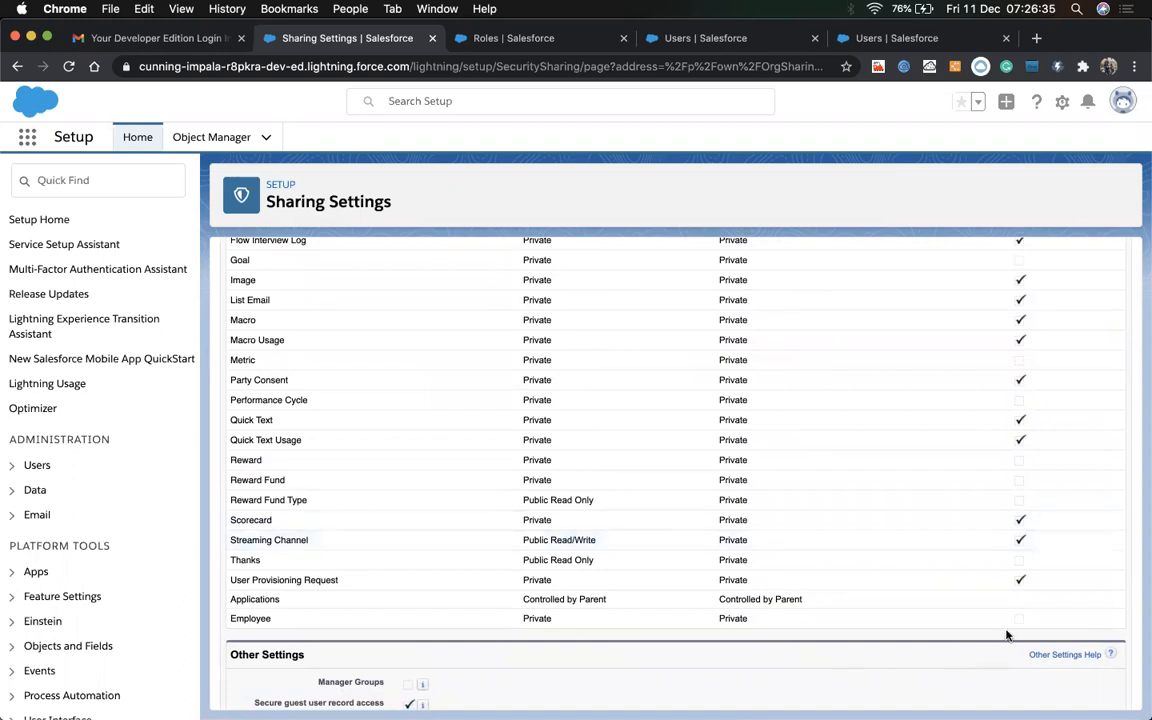
pyautogui.scroll(-1, 779, 494)
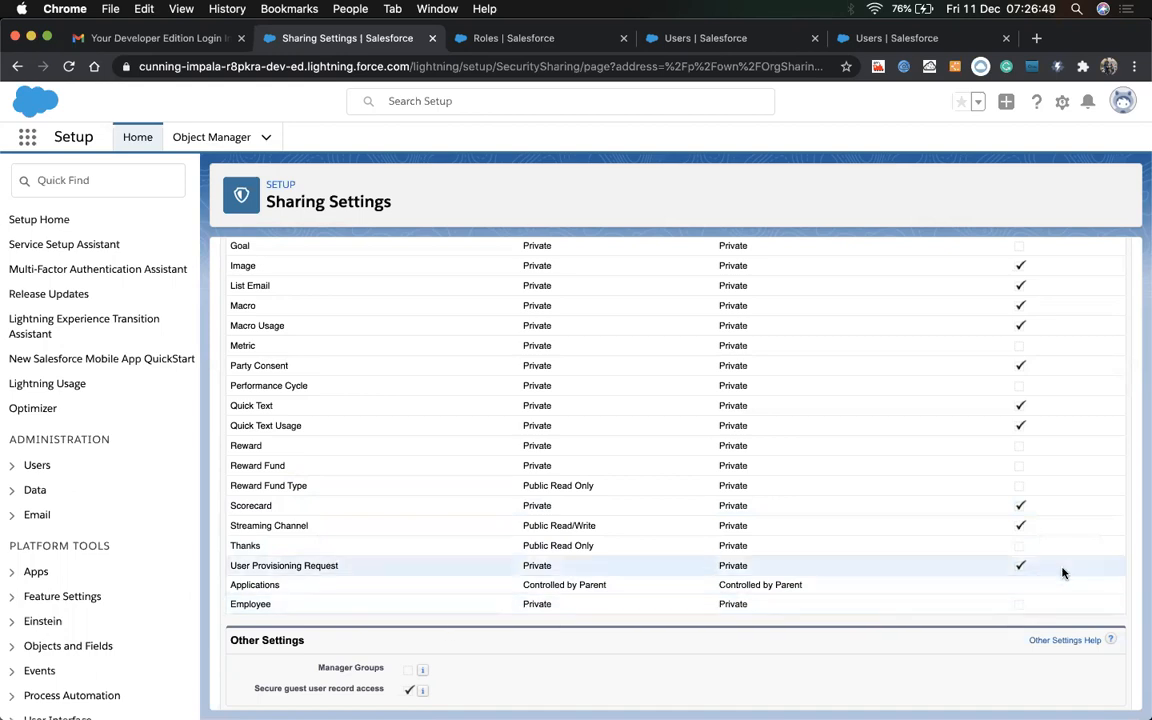
pyautogui.hotkey('ctrl', 'Up')
pyautogui.click(315, 400)
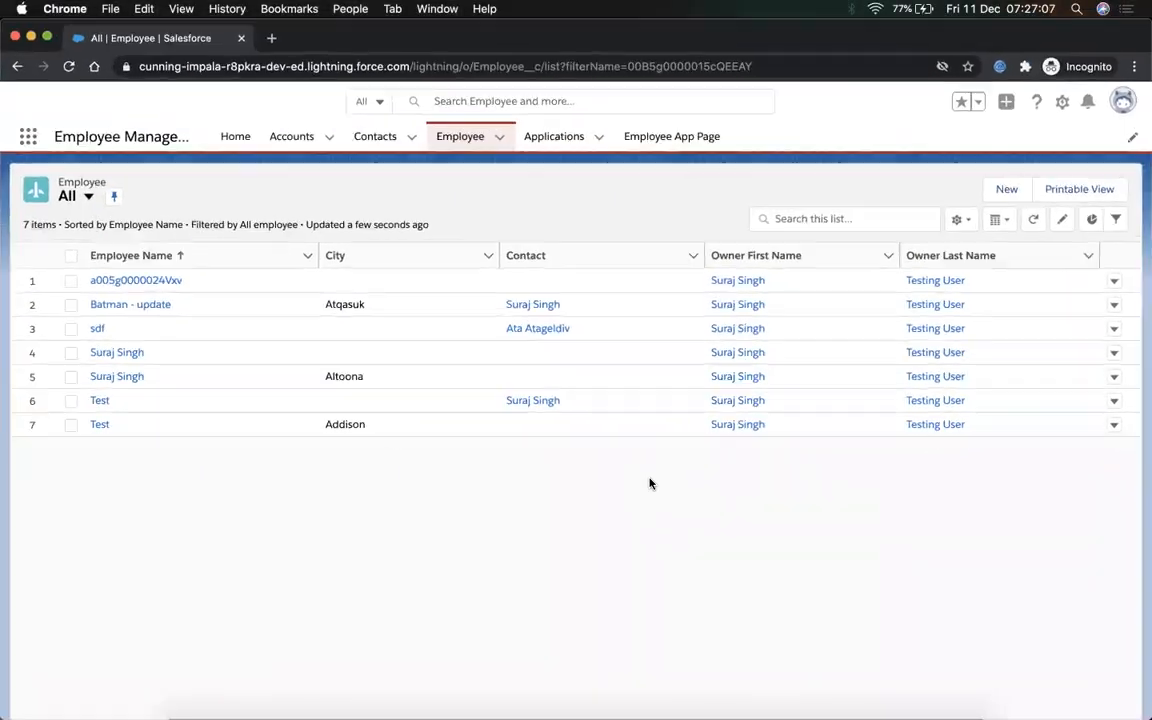
pyautogui.hotkey('ctrl', 'Up')
pyautogui.click(455, 404)
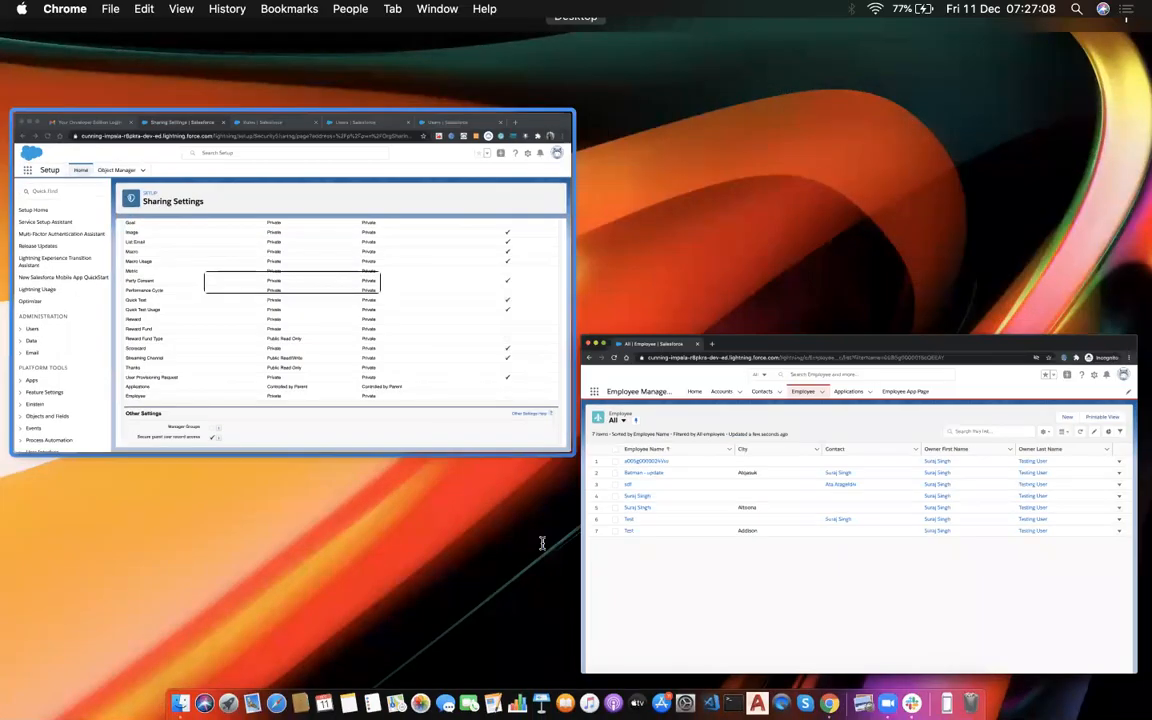
pyautogui.scroll(-15, 542, 543)
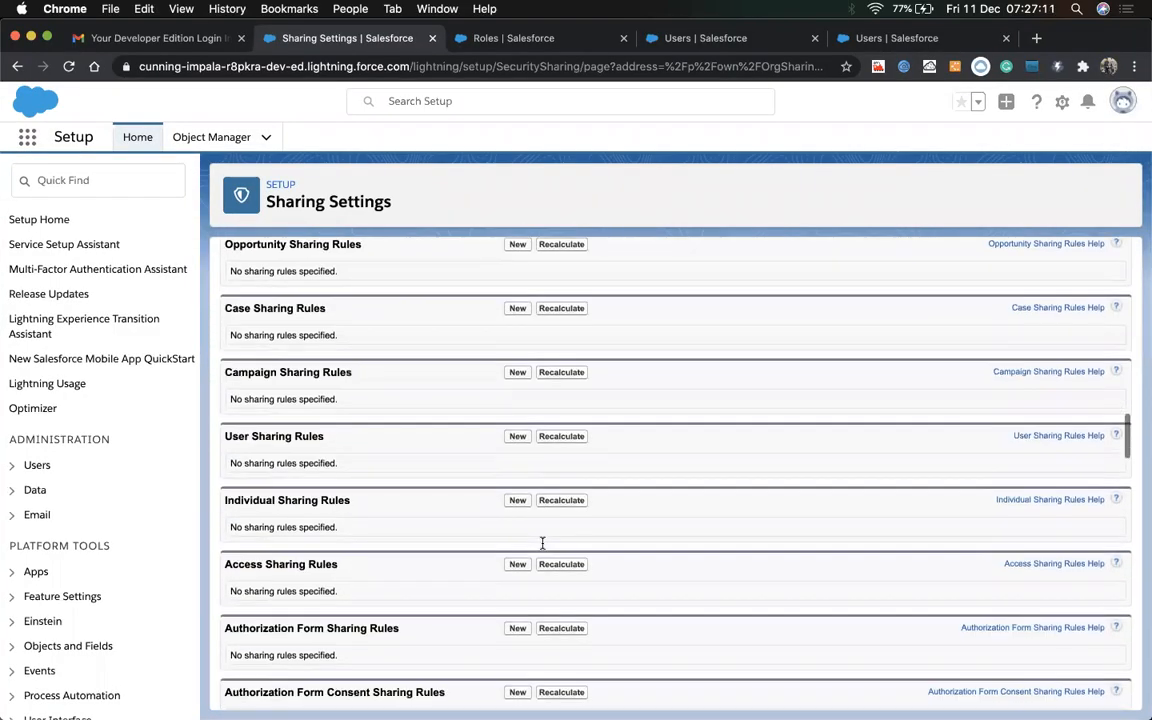
pyautogui.scroll(-10, 542, 543)
pyautogui.scroll(15, 542, 543)
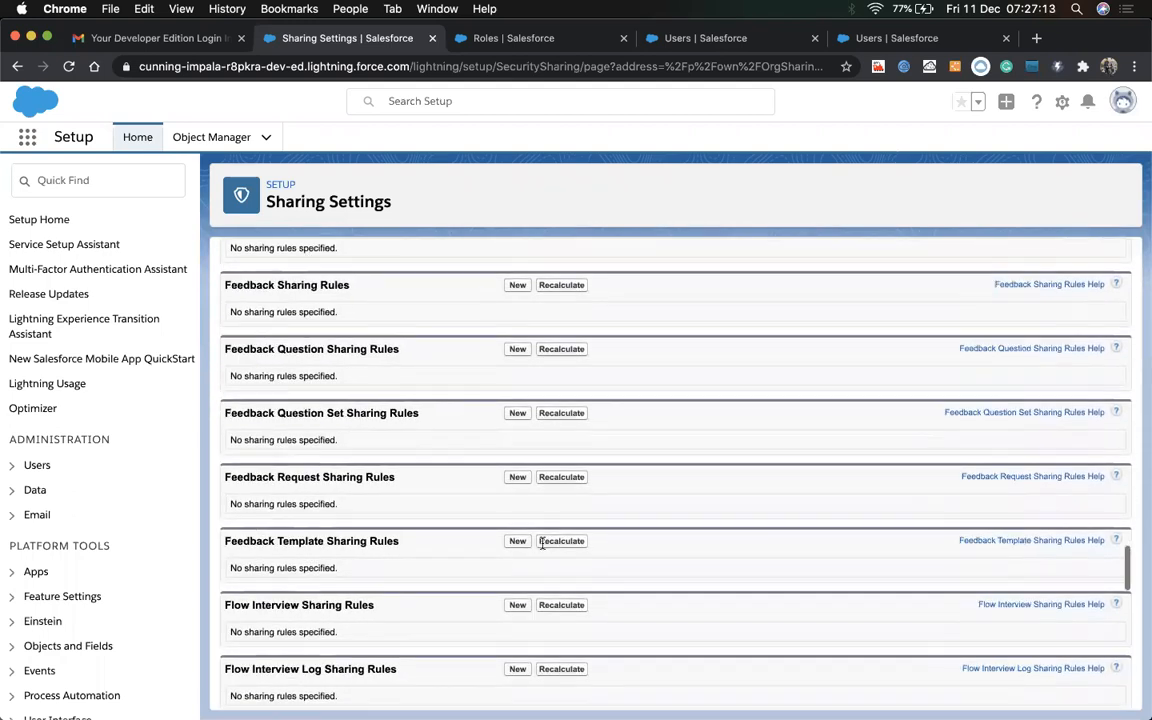
pyautogui.scroll(2, 542, 543)
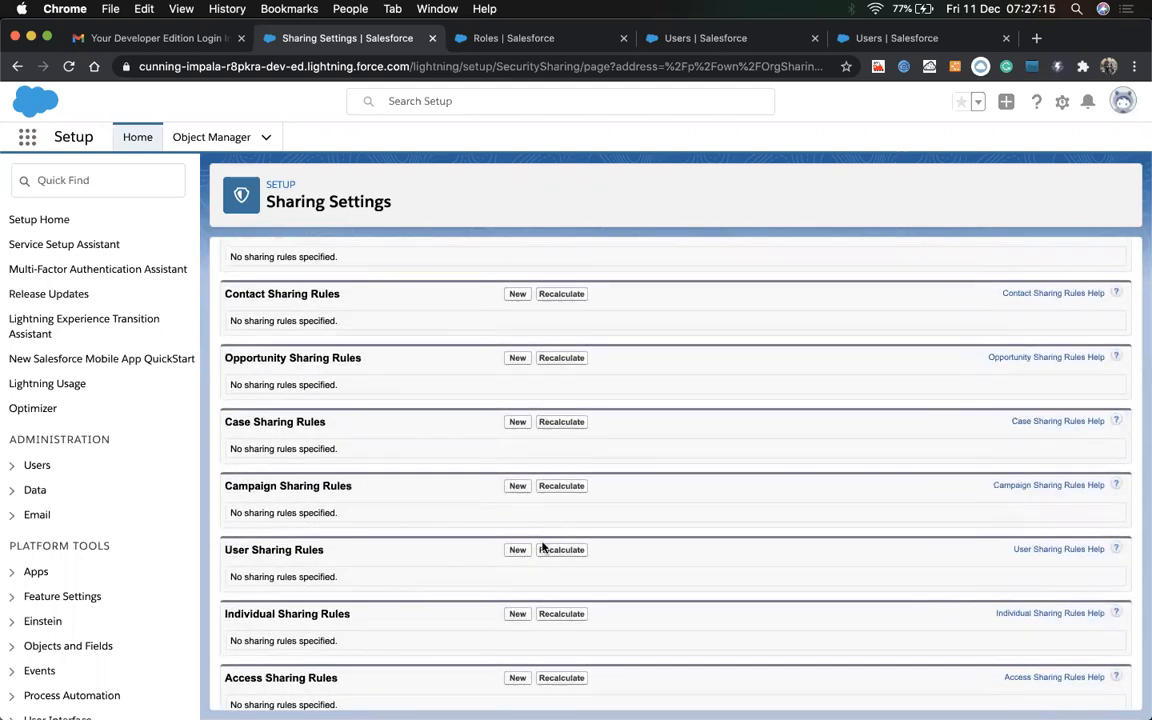
pyautogui.scroll(15, 465, 535)
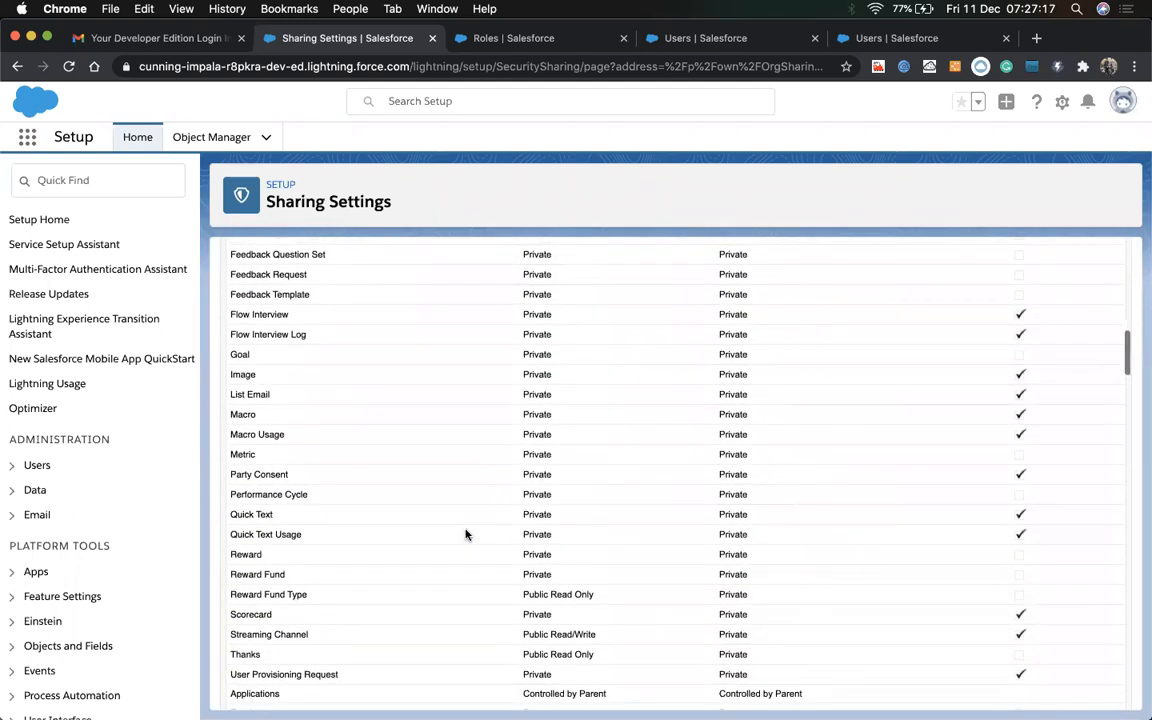
pyautogui.scroll(10, 468, 520)
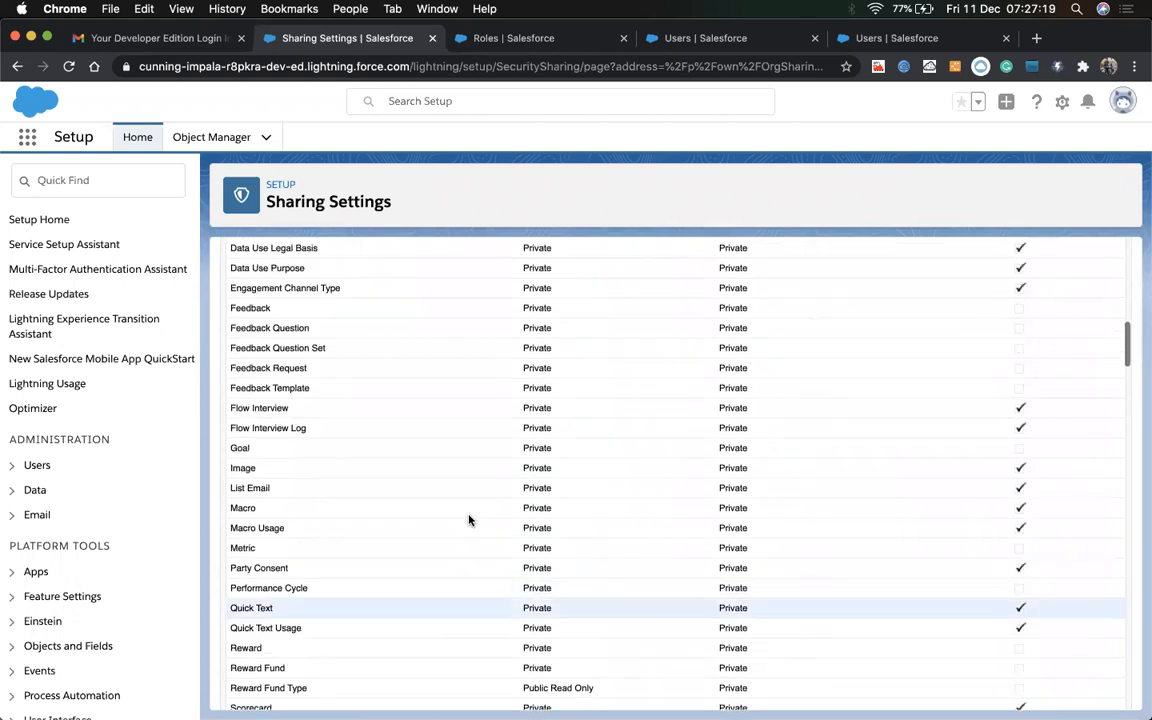
pyautogui.scroll(-20, 562, 610)
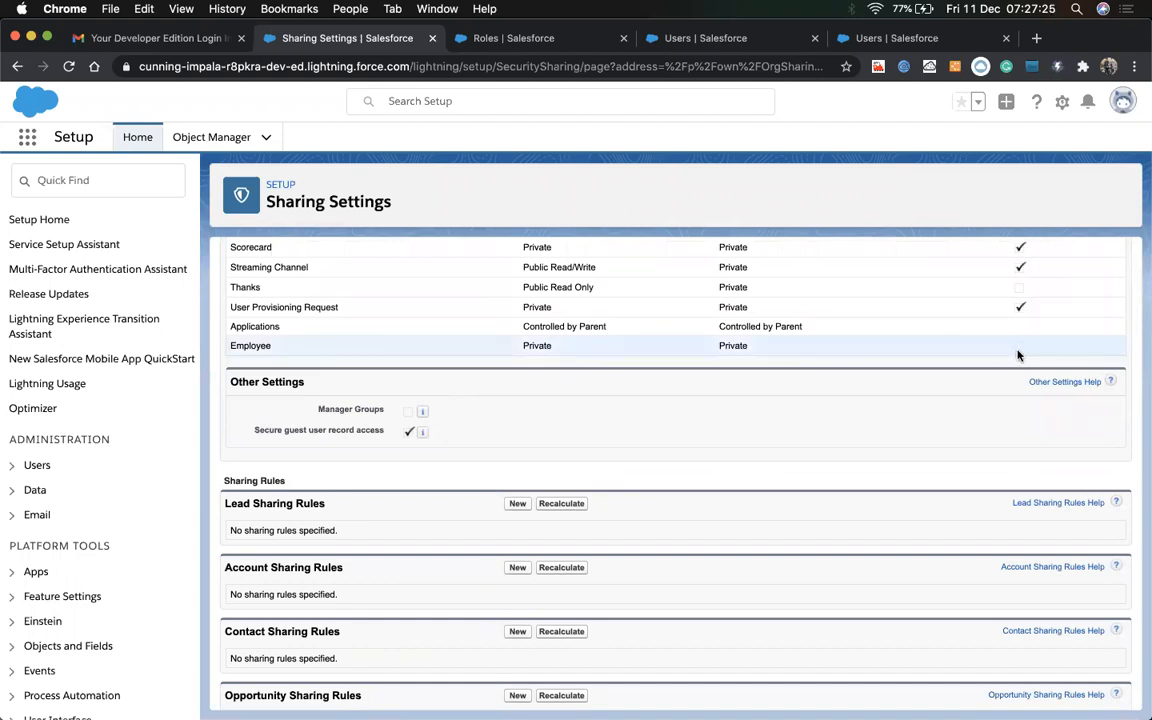
pyautogui.scroll(-1, 1017, 355)
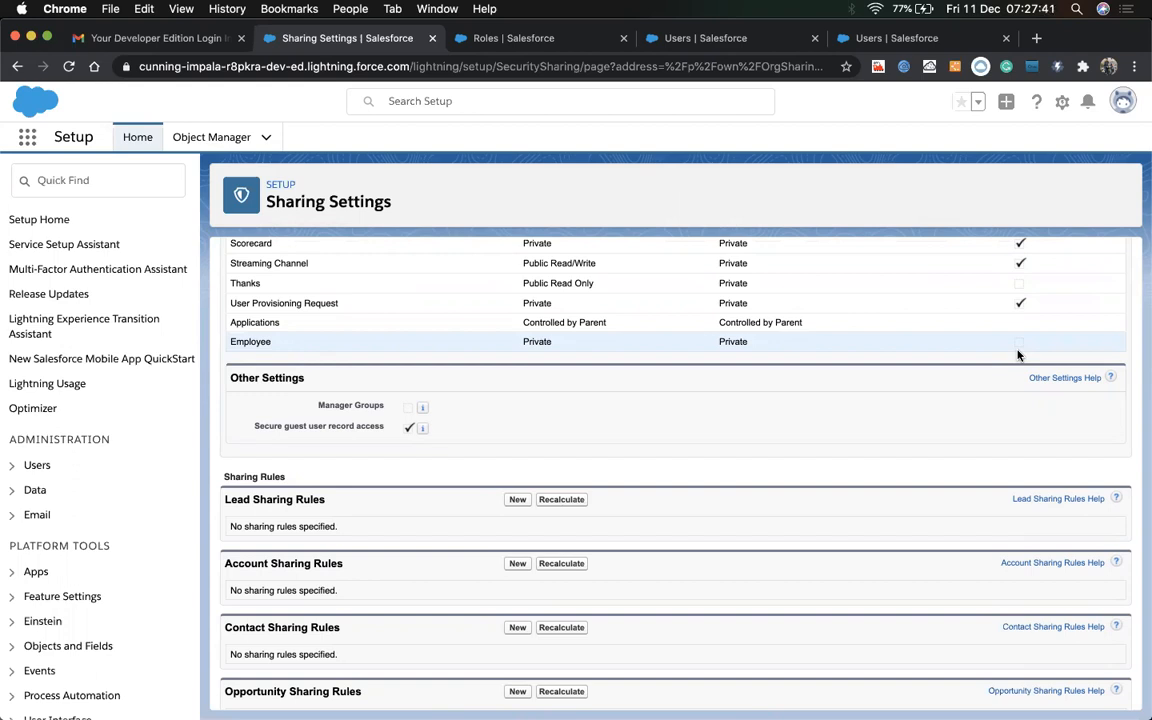
pyautogui.scroll(-15, 782, 432)
pyautogui.scroll(10, 782, 431)
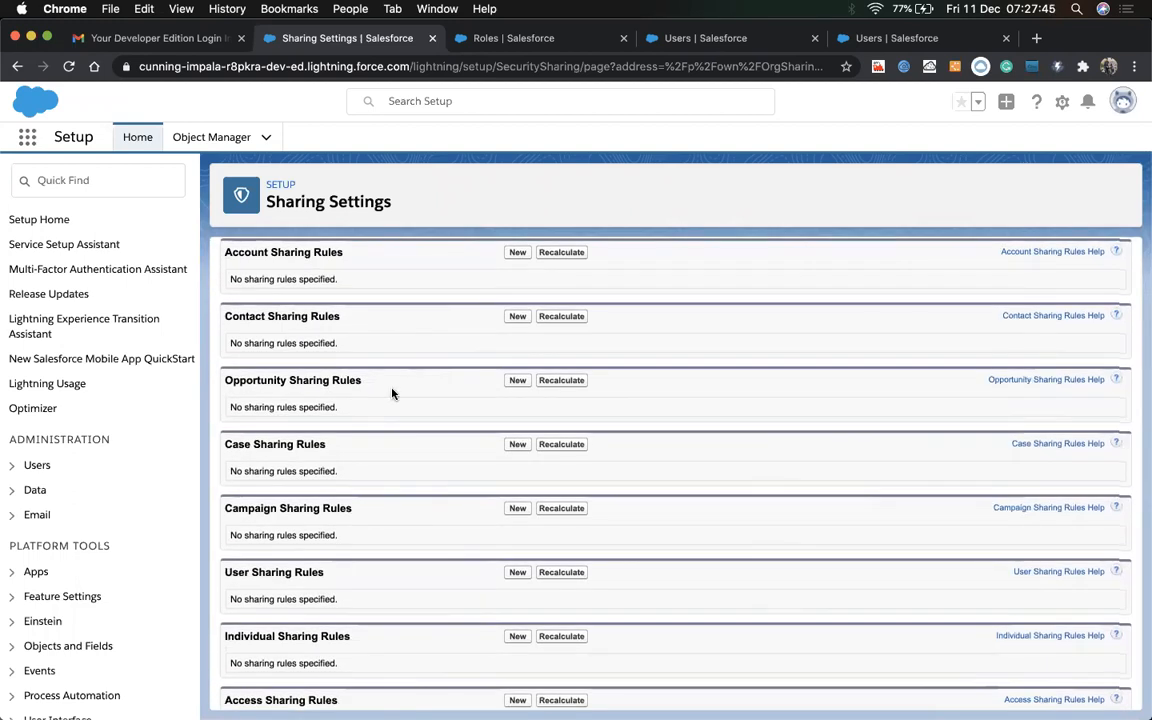
pyautogui.scroll(5, 392, 393)
pyautogui.scroll(-15, 392, 393)
pyautogui.scroll(-20, 392, 393)
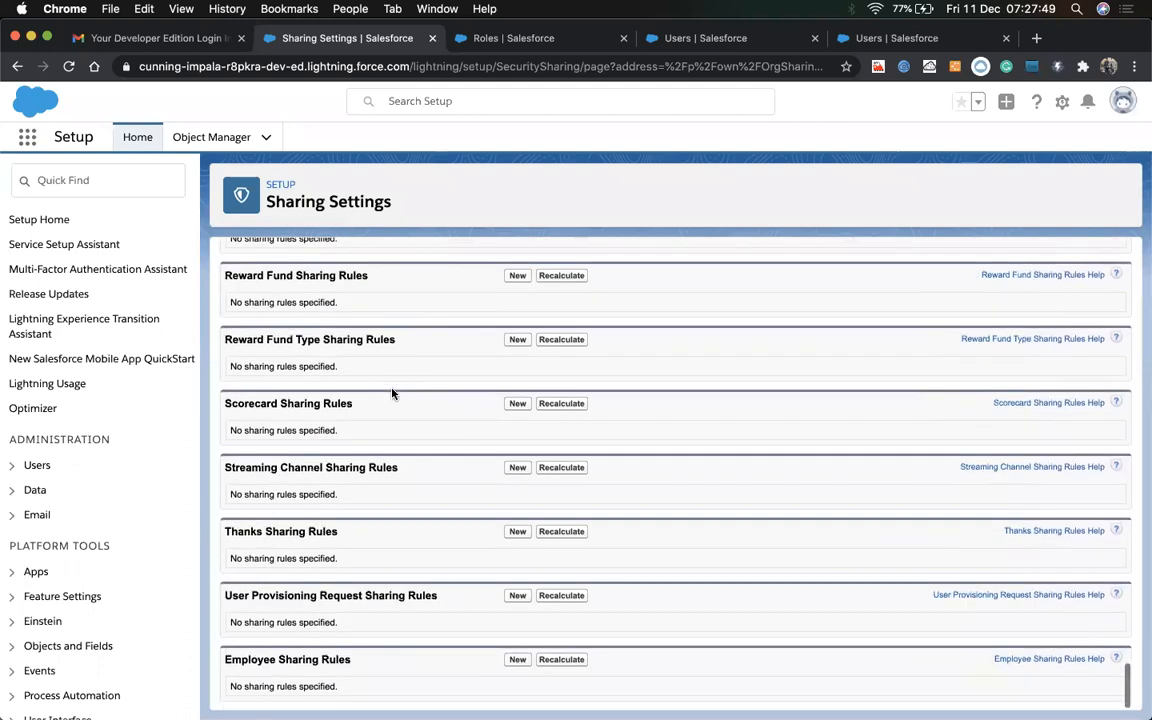
pyautogui.scroll(20, 392, 393)
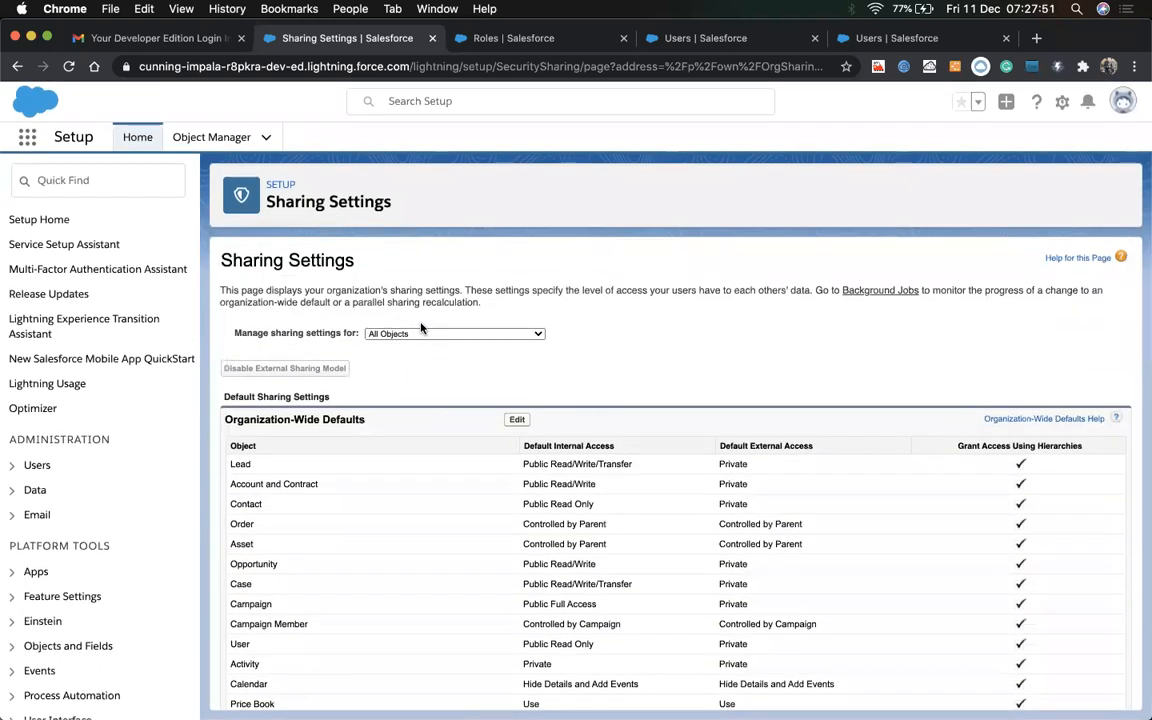
# Filter Sharing Settings to Employee, start a new Employee sharing rule, and view the Roles page.
pyautogui.click(455, 333)
pyautogui.scroll(-10, 460, 600)
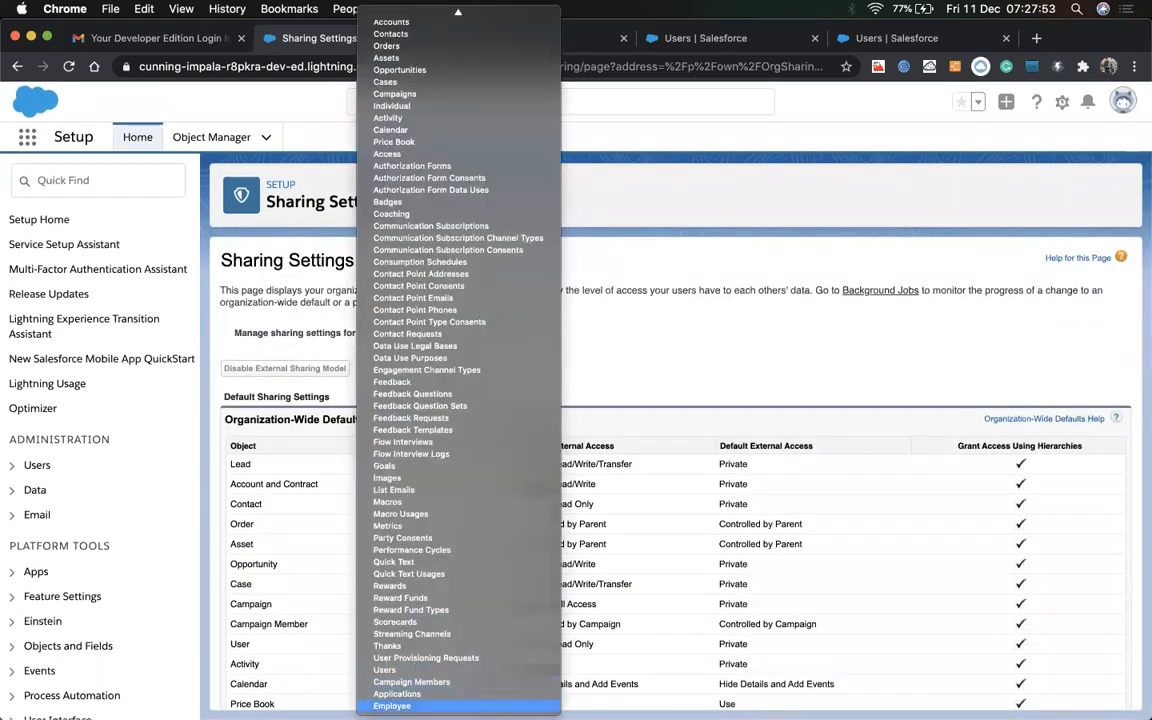
pyautogui.click(391, 705)
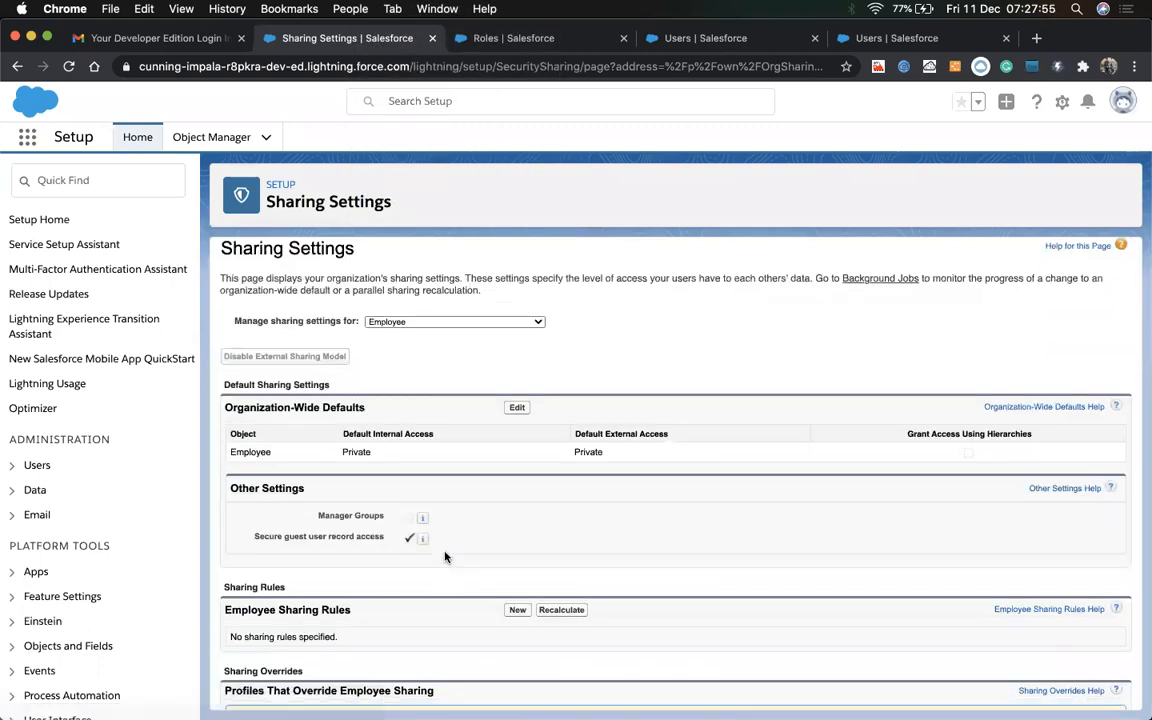
pyautogui.scroll(-3, 445, 557)
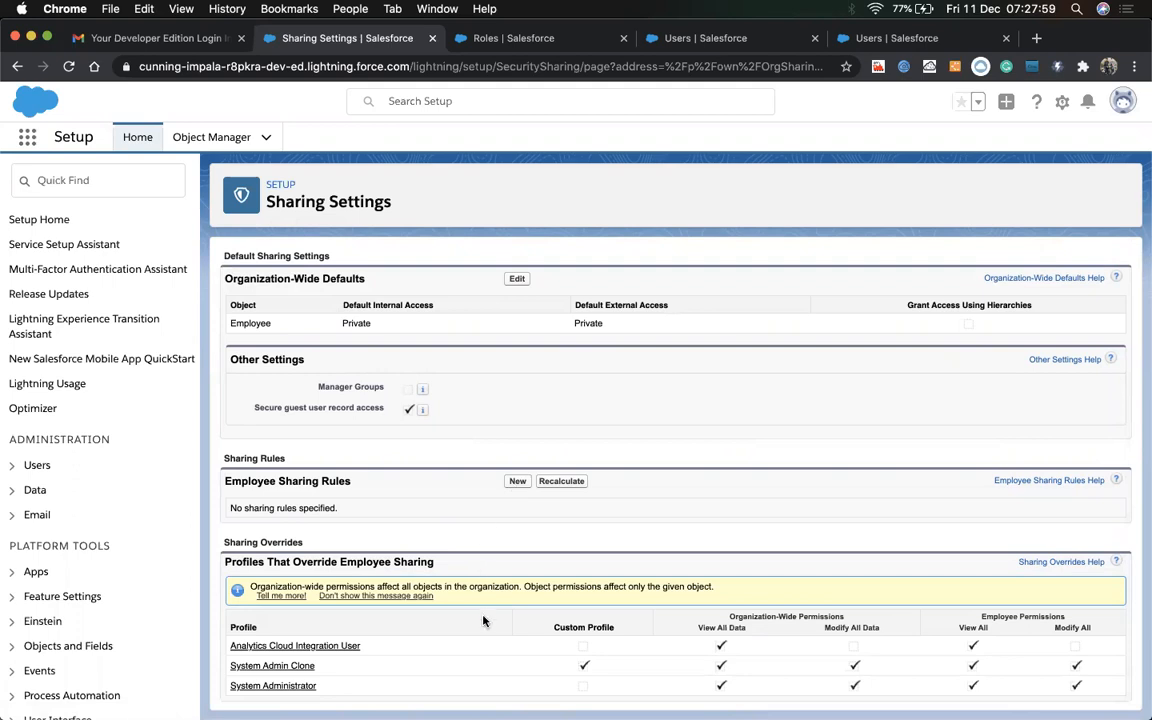
pyautogui.click(515, 483)
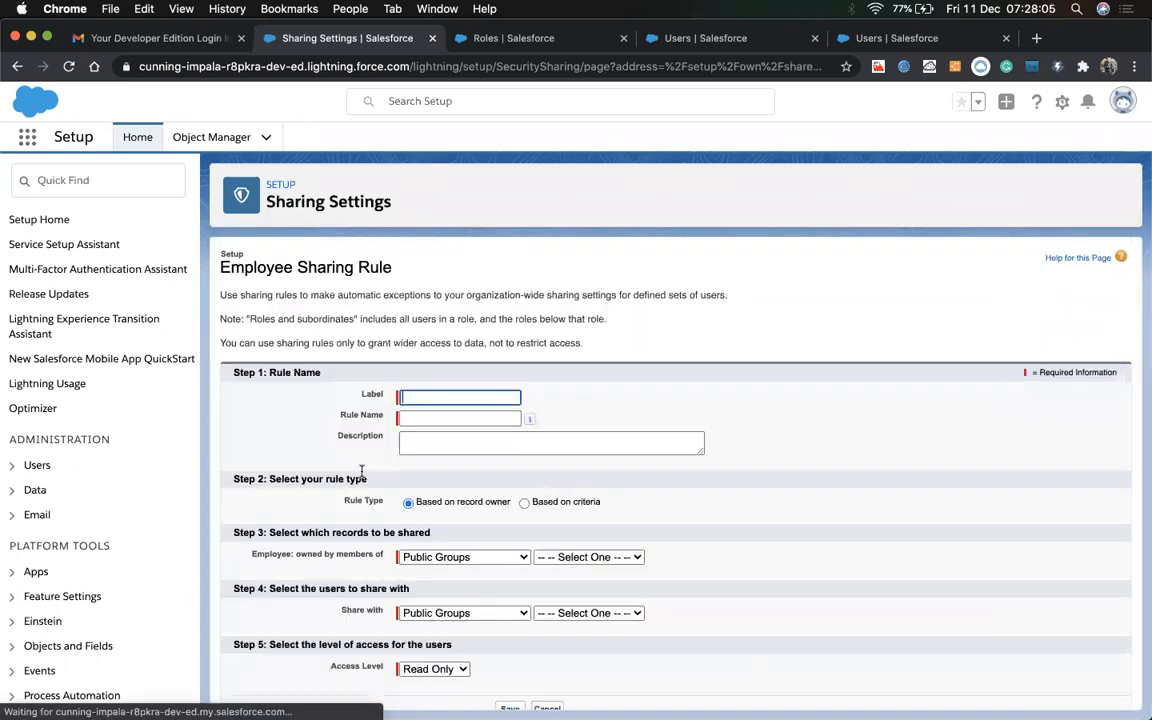
pyautogui.scroll(-1, 342, 497)
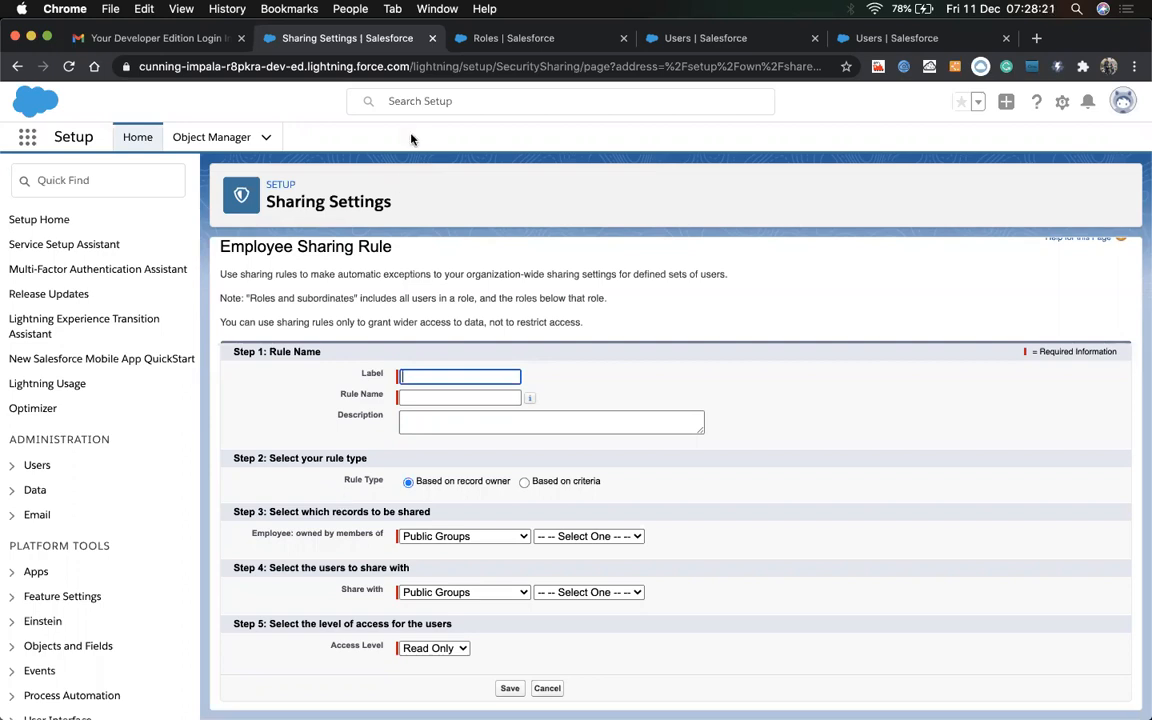
pyautogui.click(516, 38)
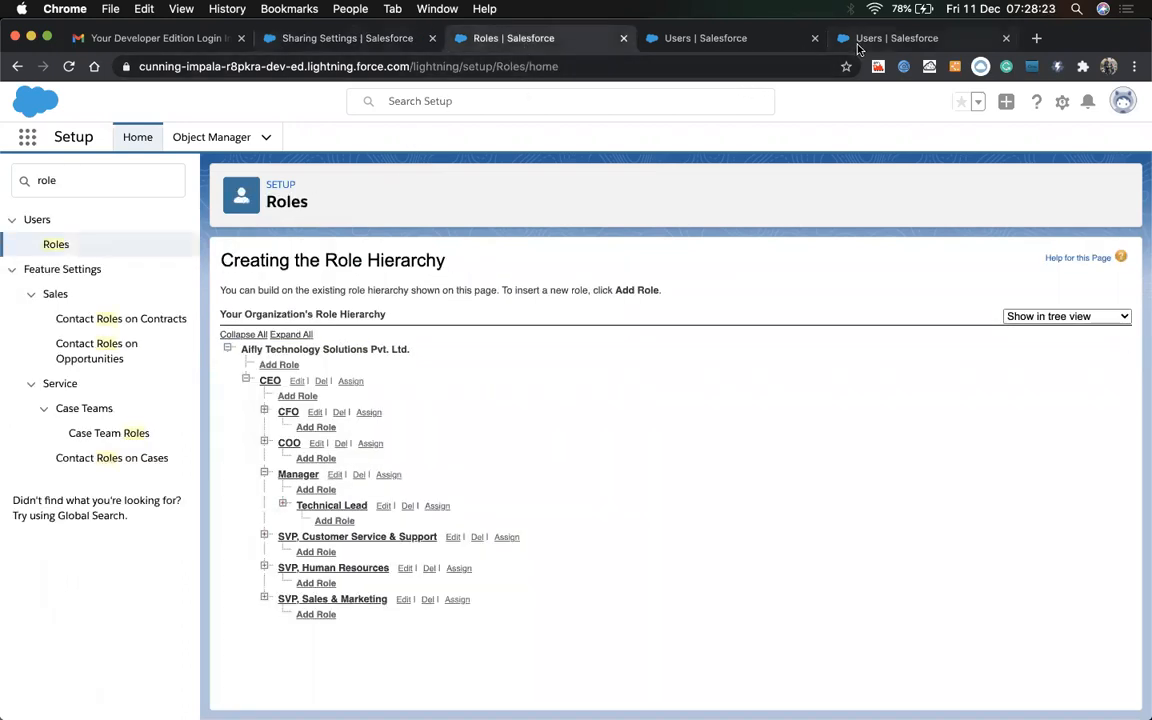
# Open Employee Management from the App Launcher and inspect an employee record's Domain value.
pyautogui.click(858, 40)
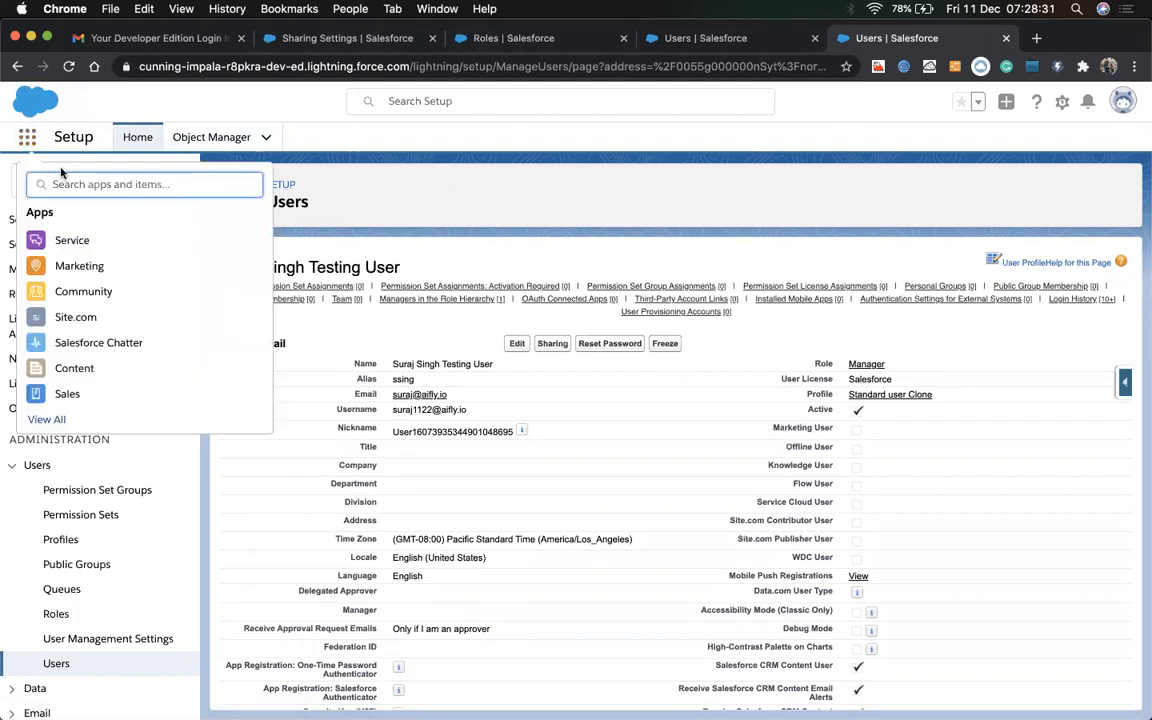
pyautogui.write('Empl')
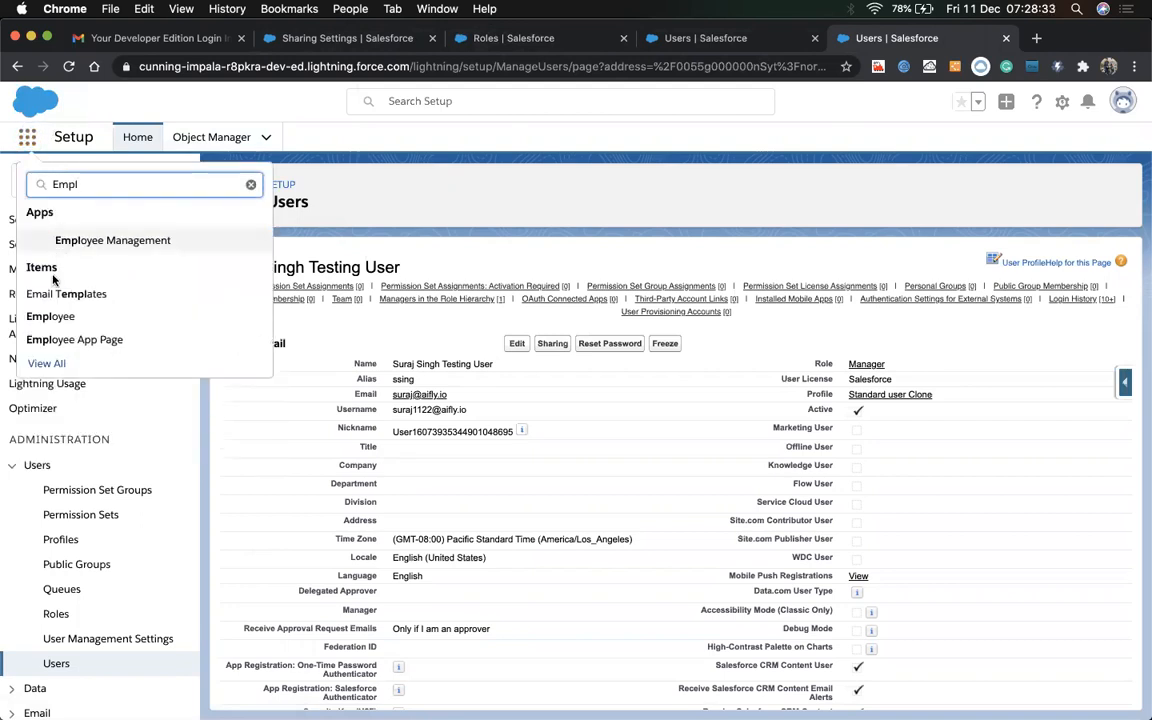
pyautogui.click(47, 318)
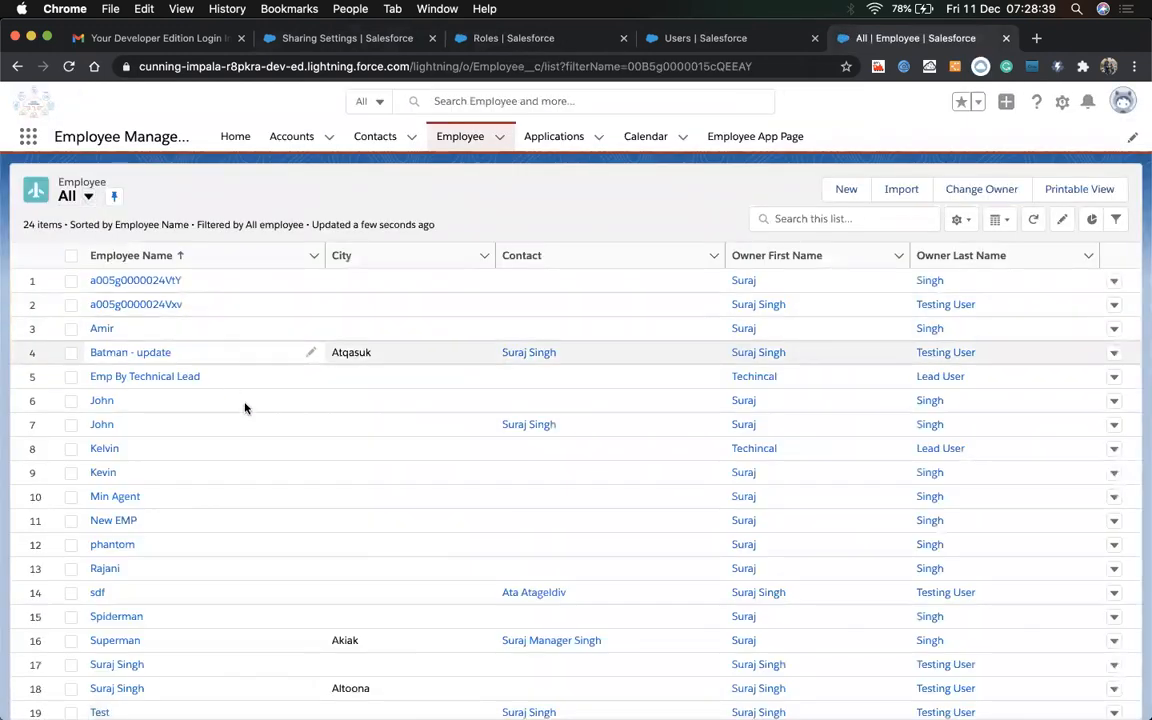
pyautogui.click(98, 334)
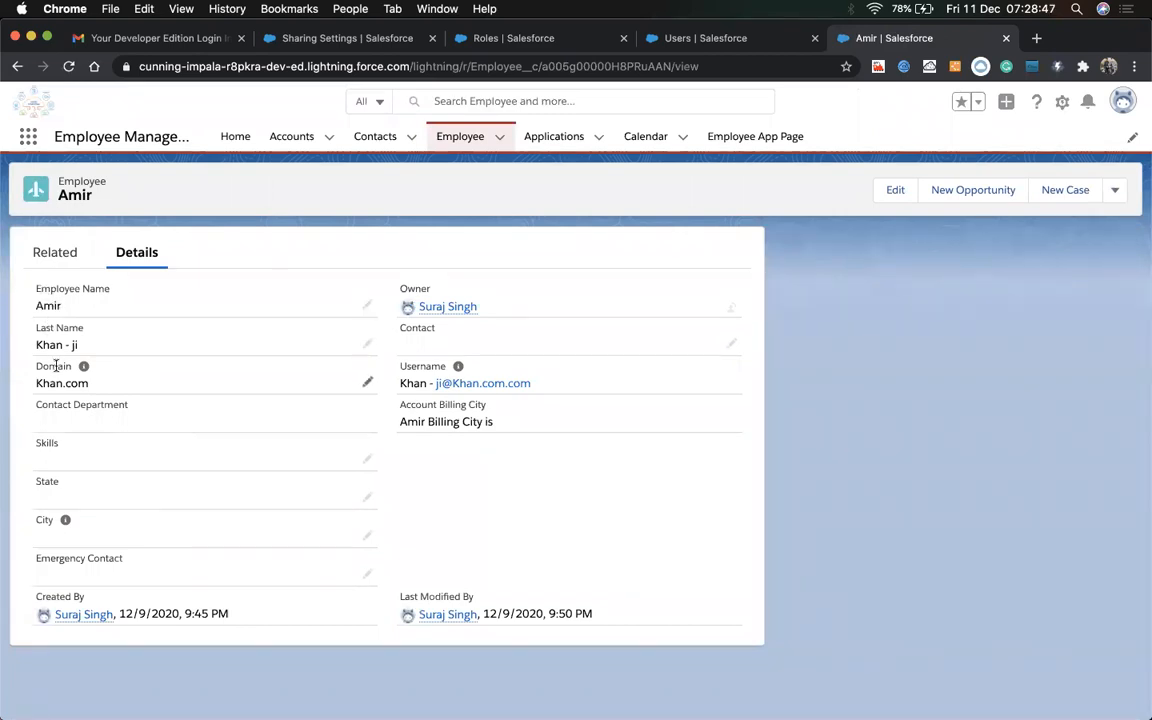
pyautogui.moveTo(46, 406); pyautogui.dragTo(140, 411)
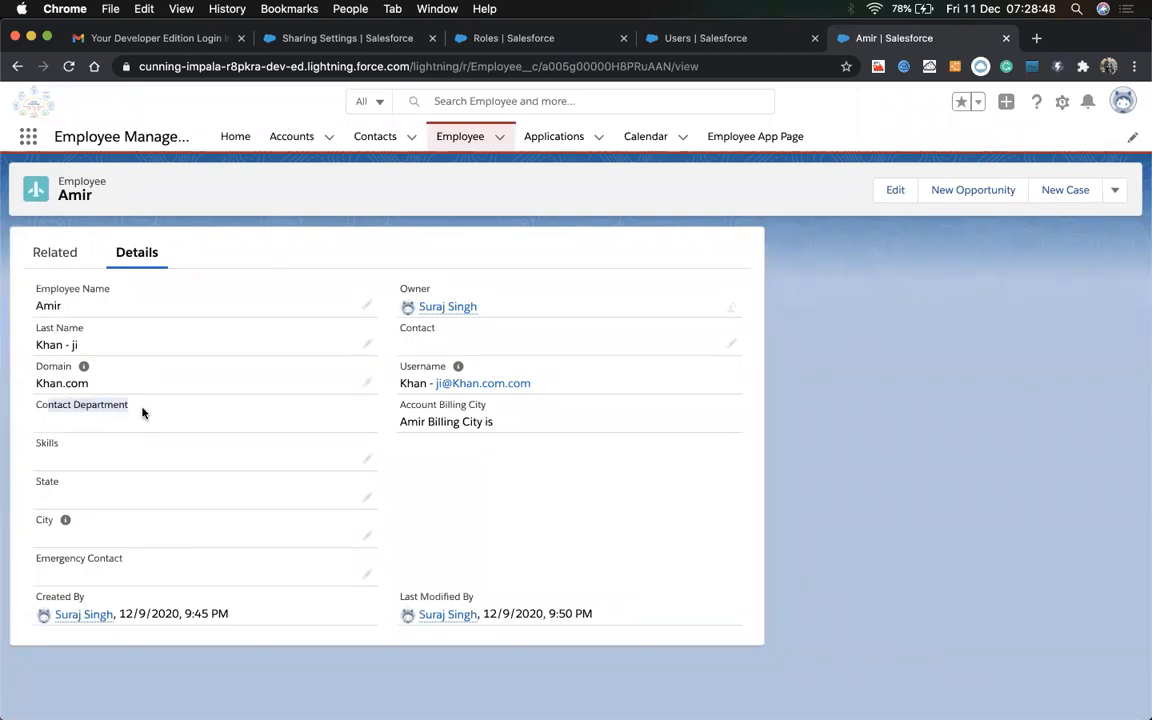
pyautogui.click(43, 442)
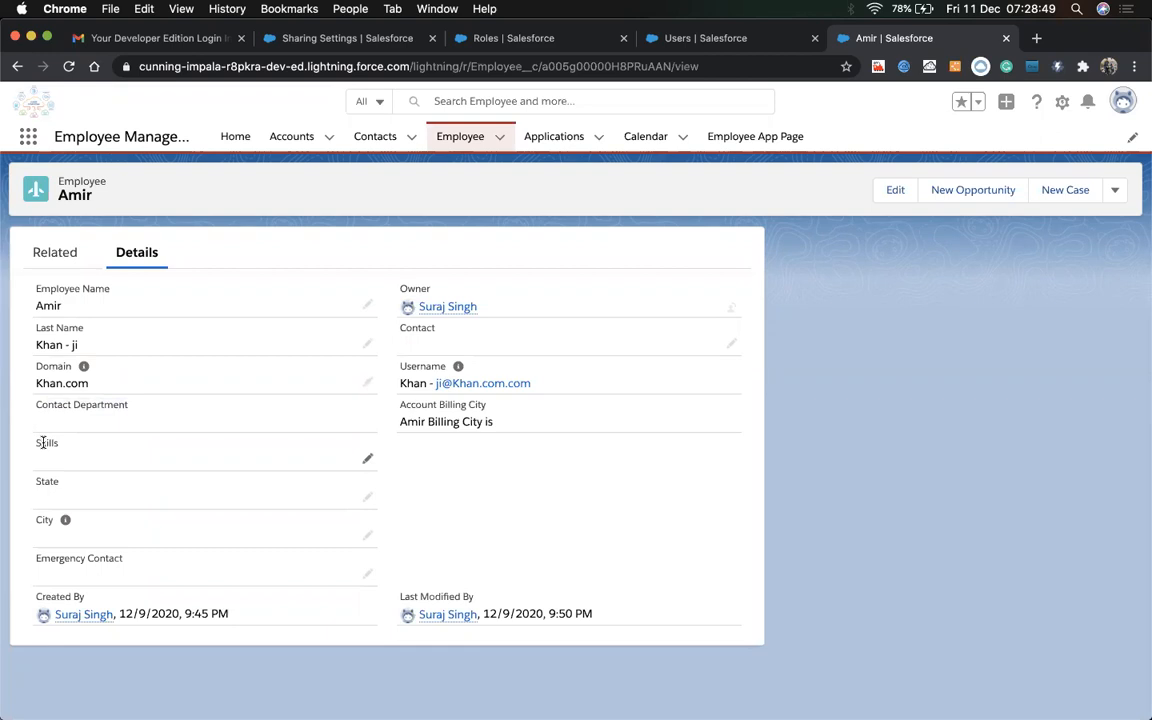
pyautogui.doubleClick(40, 368)
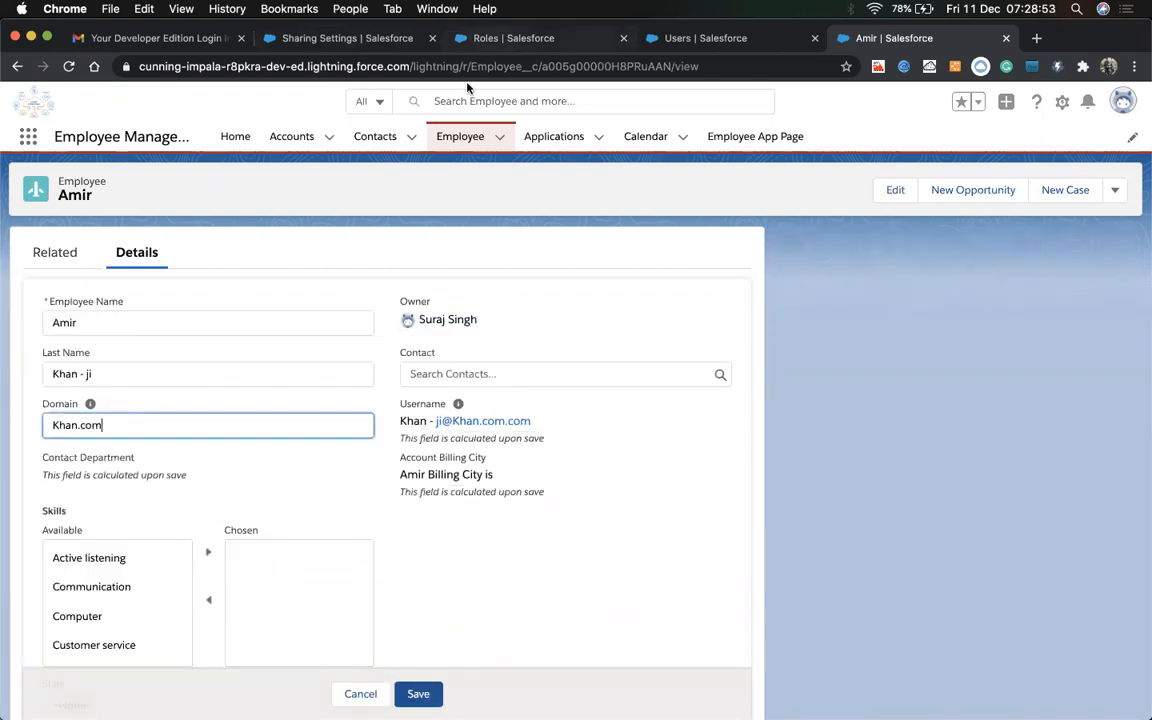
pyautogui.click(664, 448)
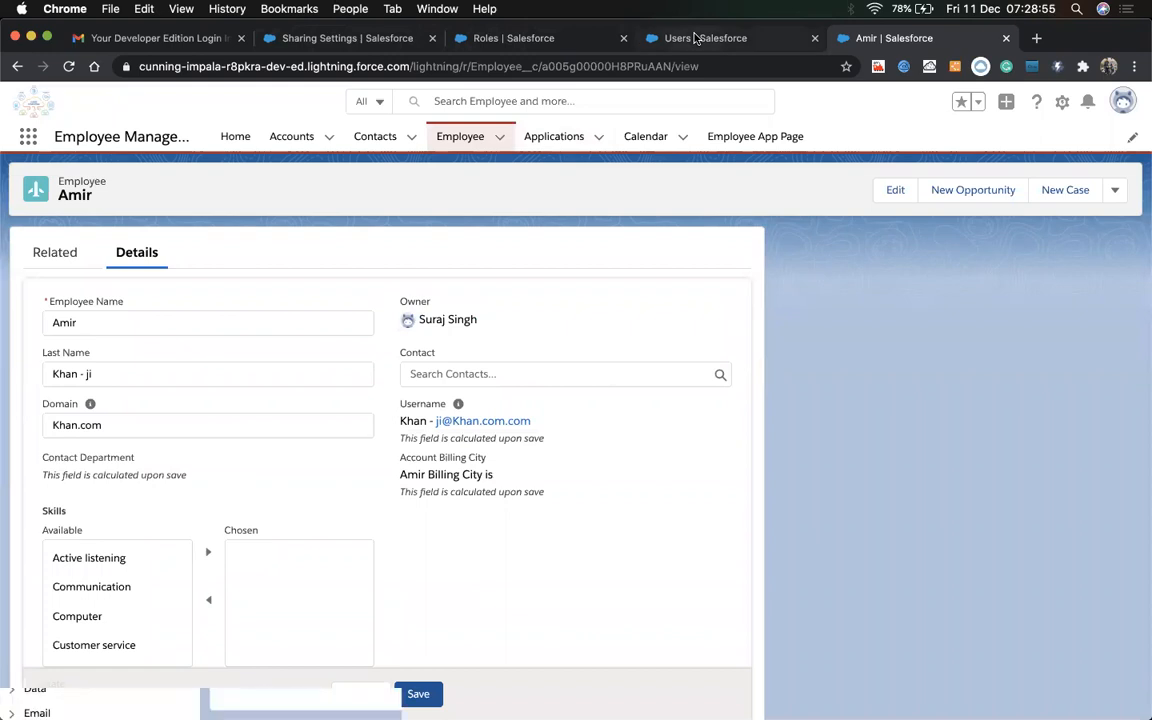
# Go back through the open tabs to the new Employee sharing rule form.
pyautogui.click(695, 38)
pyautogui.click(530, 40)
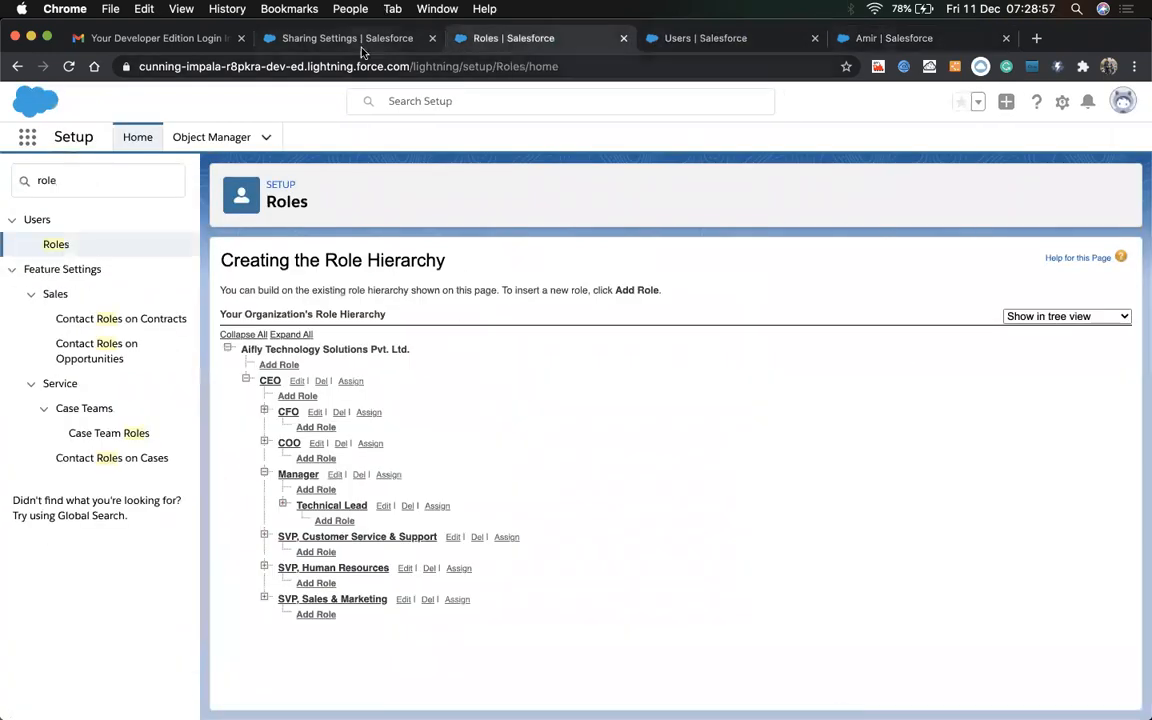
pyautogui.click(327, 40)
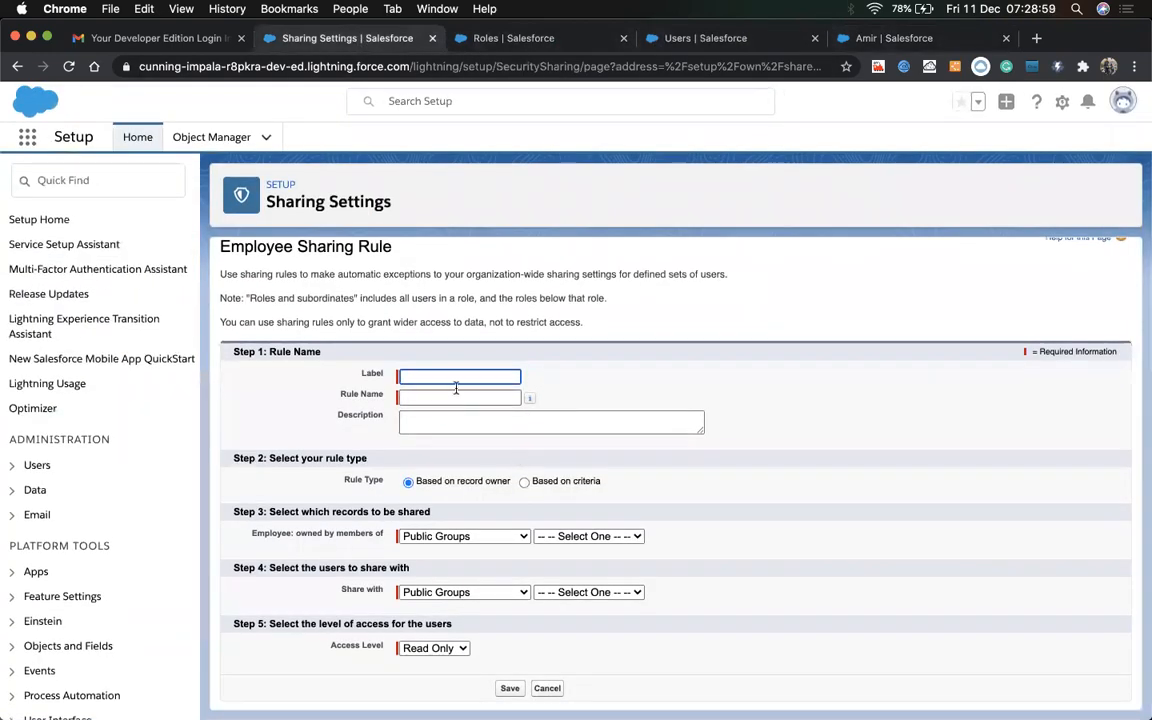
# Label the rule 'Domain Sharing' (name Domain_Sharing) and base it on criteria.
pyautogui.write('Domain Sharing')
pyautogui.press('Tab')
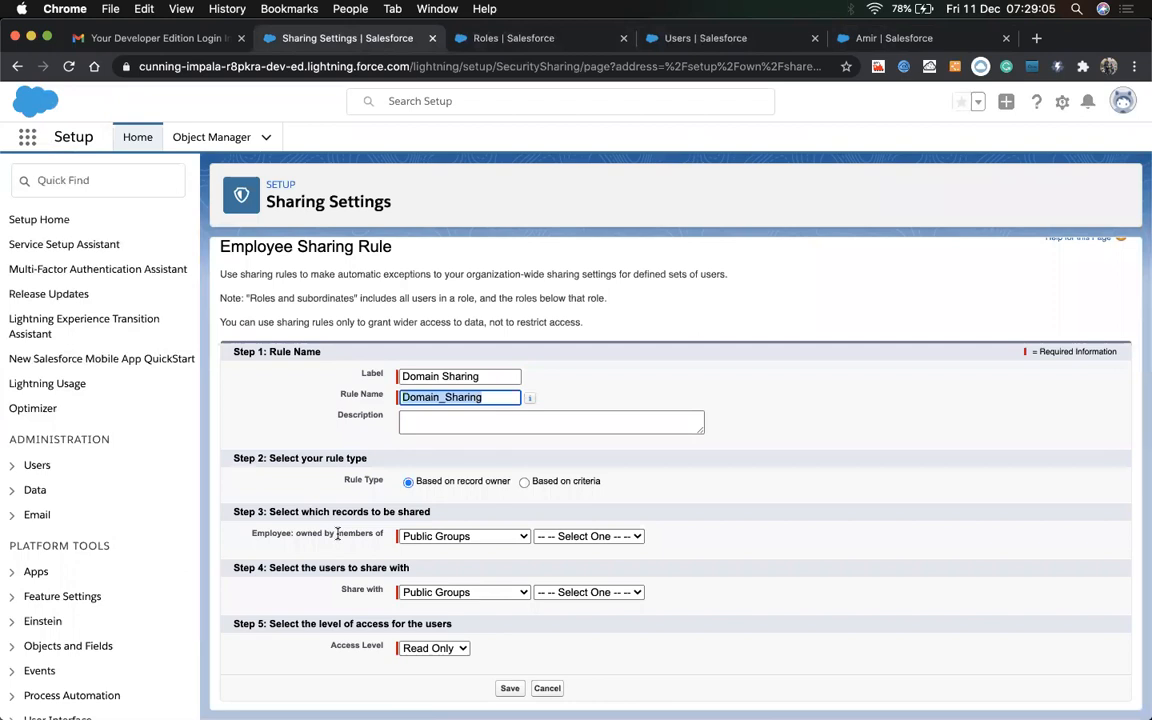
pyautogui.click(339, 535)
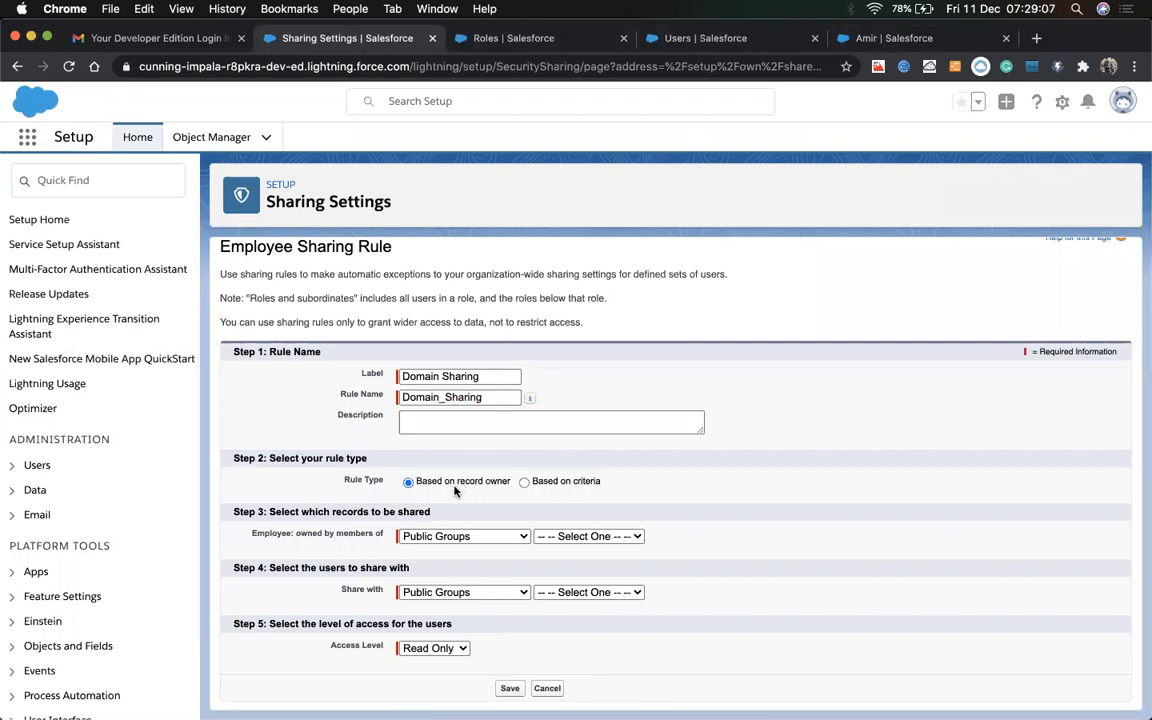
pyautogui.click(524, 482)
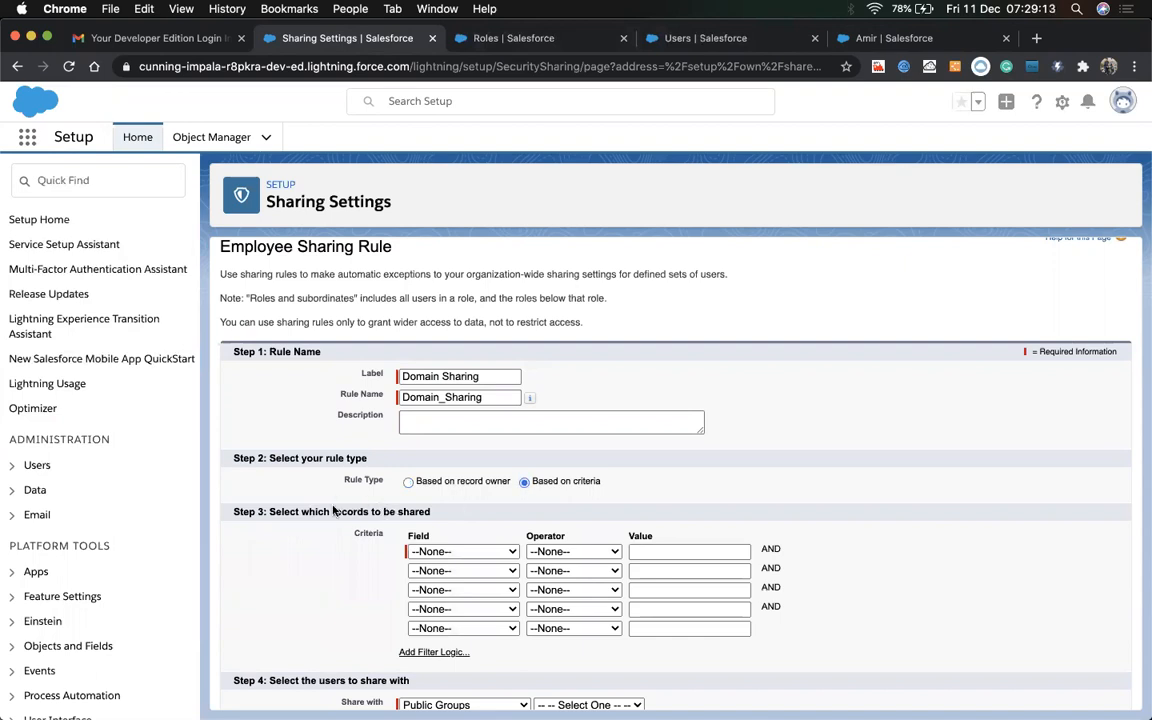
pyautogui.scroll(-3, 335, 511)
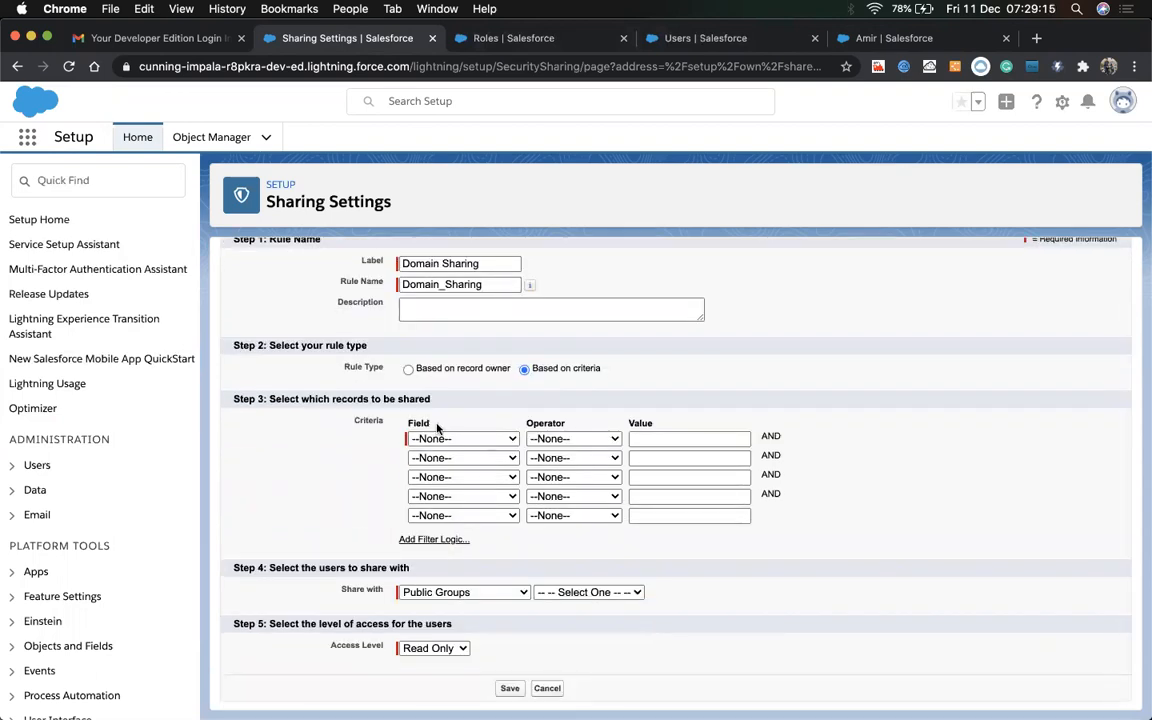
# Add the criterion Domain equals gmail.com.
pyautogui.click(456, 441)
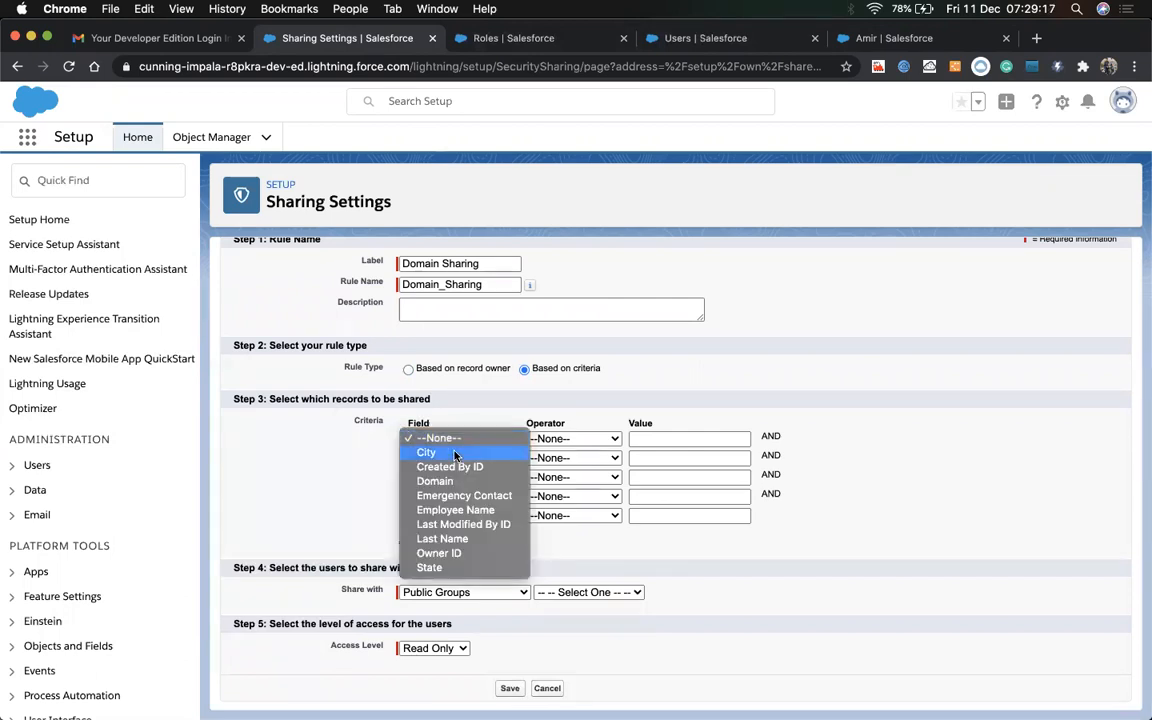
pyautogui.click(448, 481)
pyautogui.click(558, 441)
pyautogui.click(551, 452)
pyautogui.click(676, 437)
pyautogui.write('g')
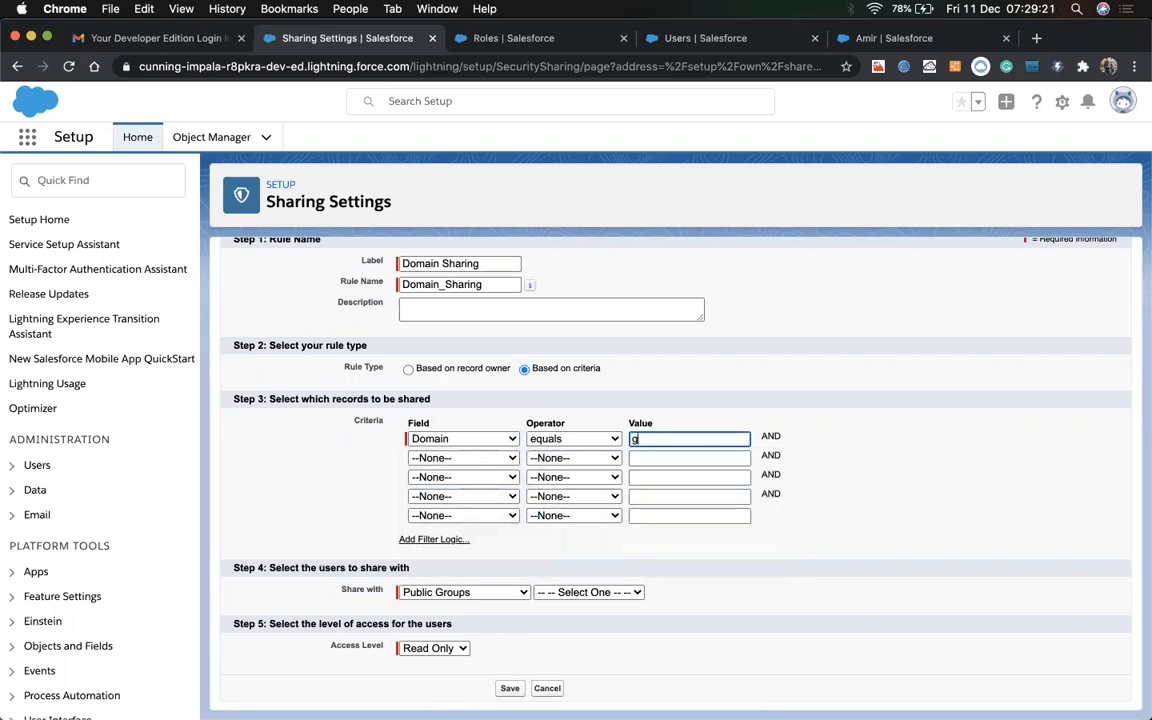
pyautogui.click(685, 582)
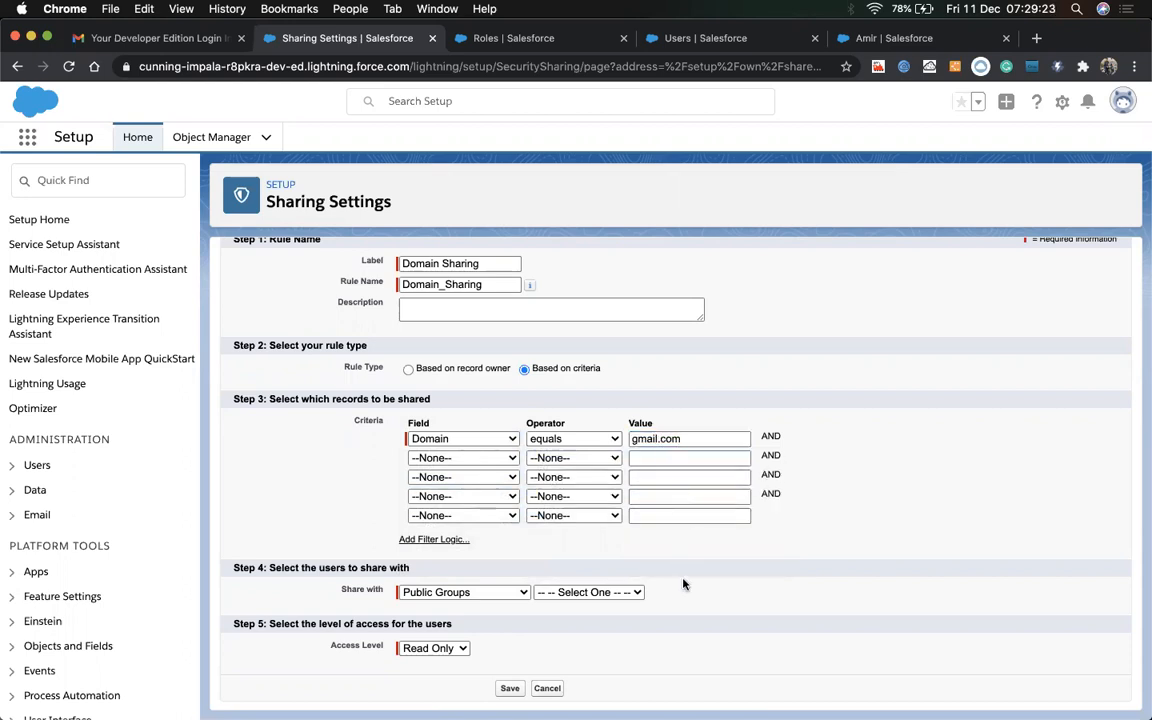
# Share matching Employee records with the Manager role.
pyautogui.click(430, 593)
pyautogui.click(424, 607)
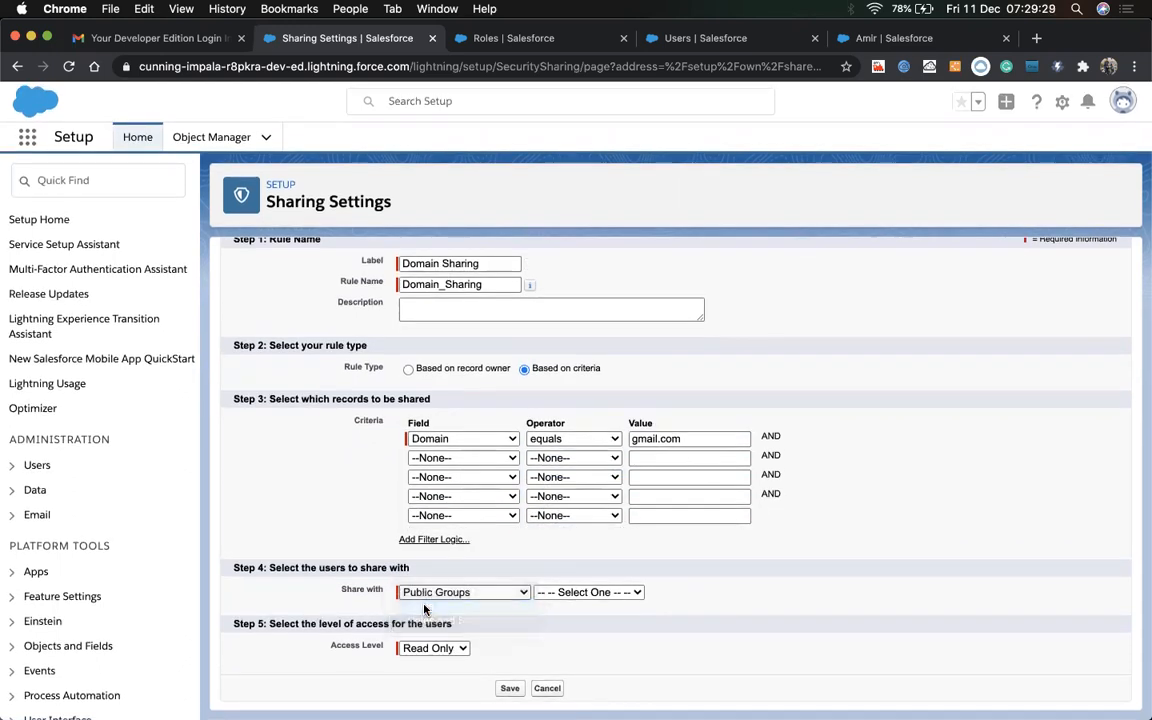
pyautogui.click(576, 593)
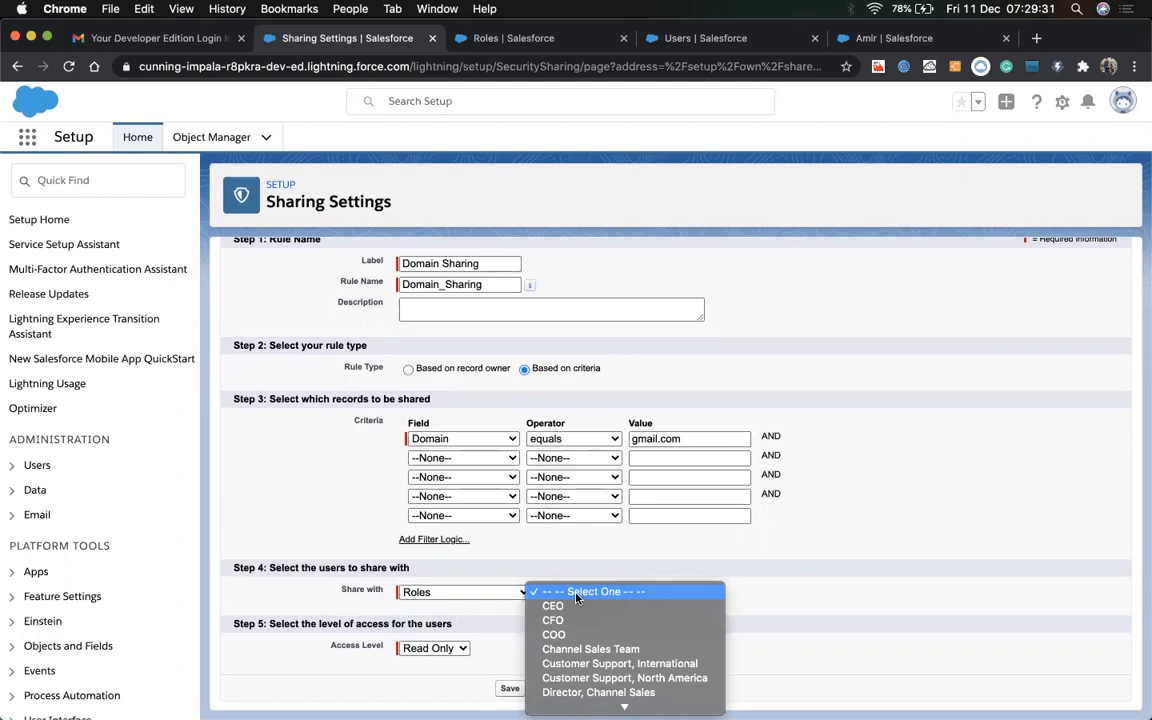
pyautogui.scroll(-5, 583, 638)
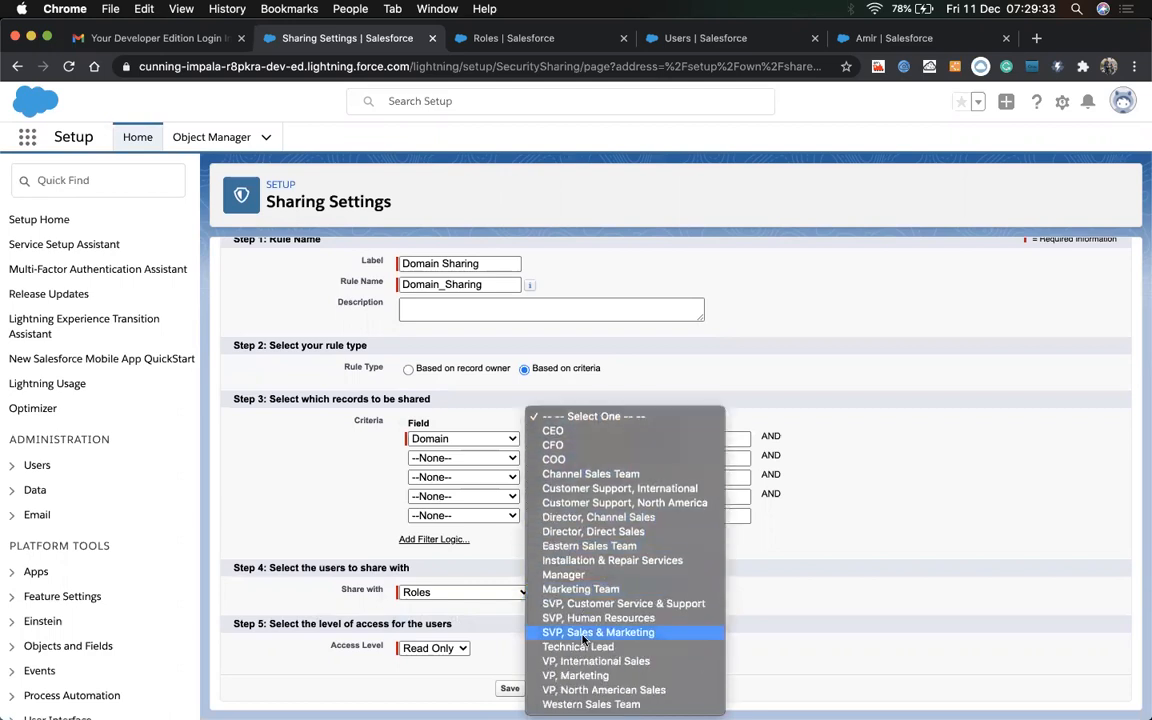
pyautogui.click(565, 575)
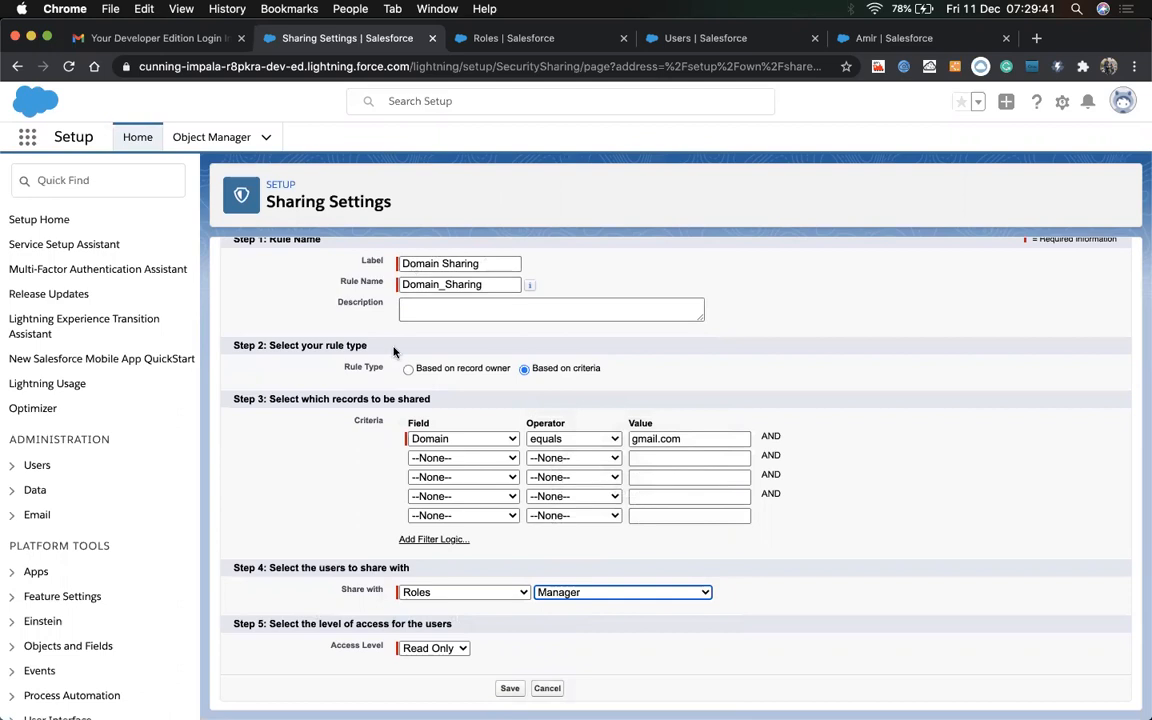
pyautogui.scroll(1, 394, 352)
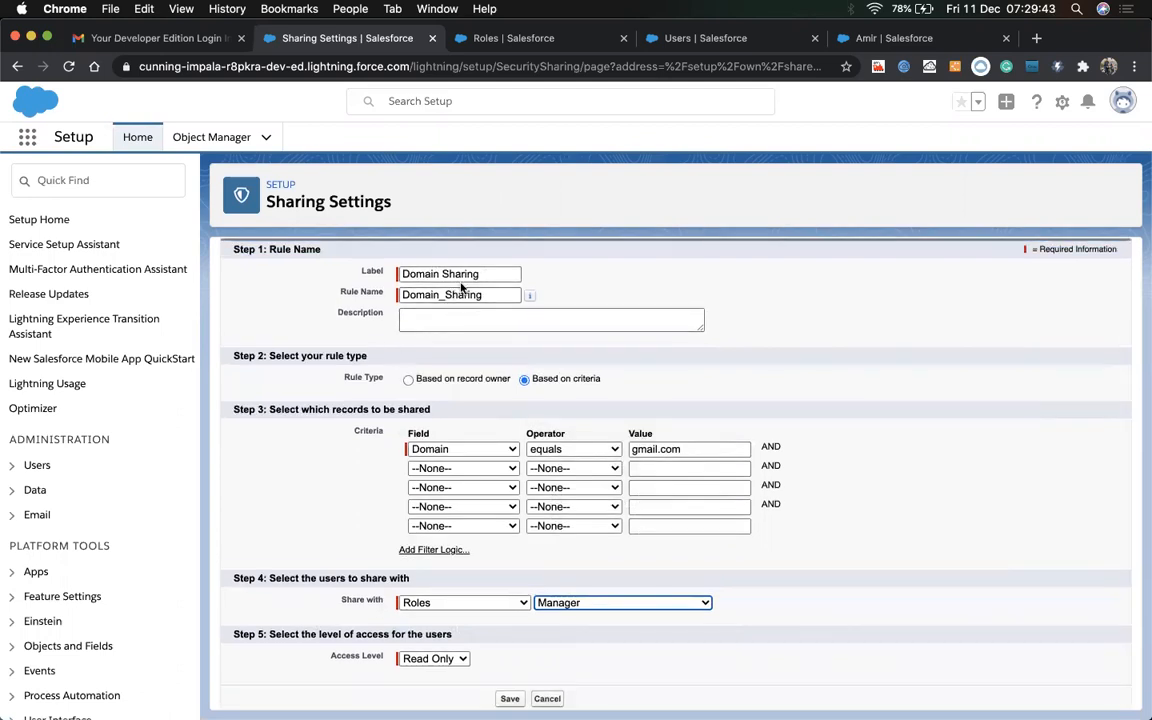
pyautogui.scroll(3, 430, 262)
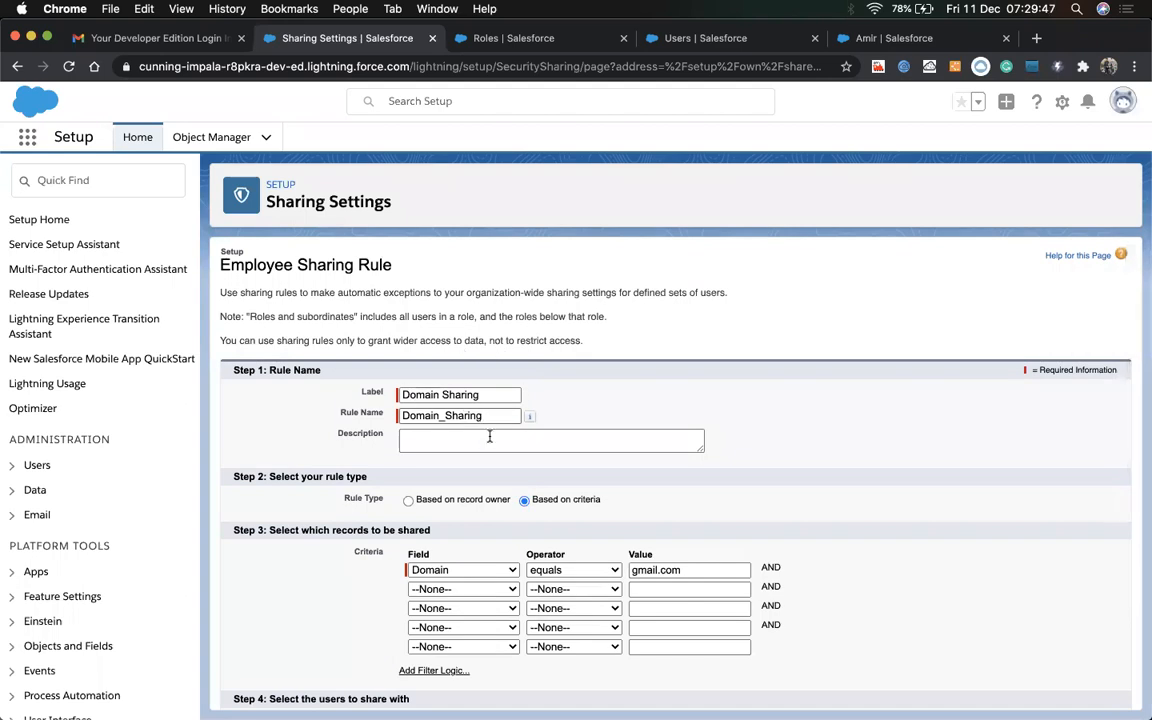
pyautogui.scroll(-2, 511, 435)
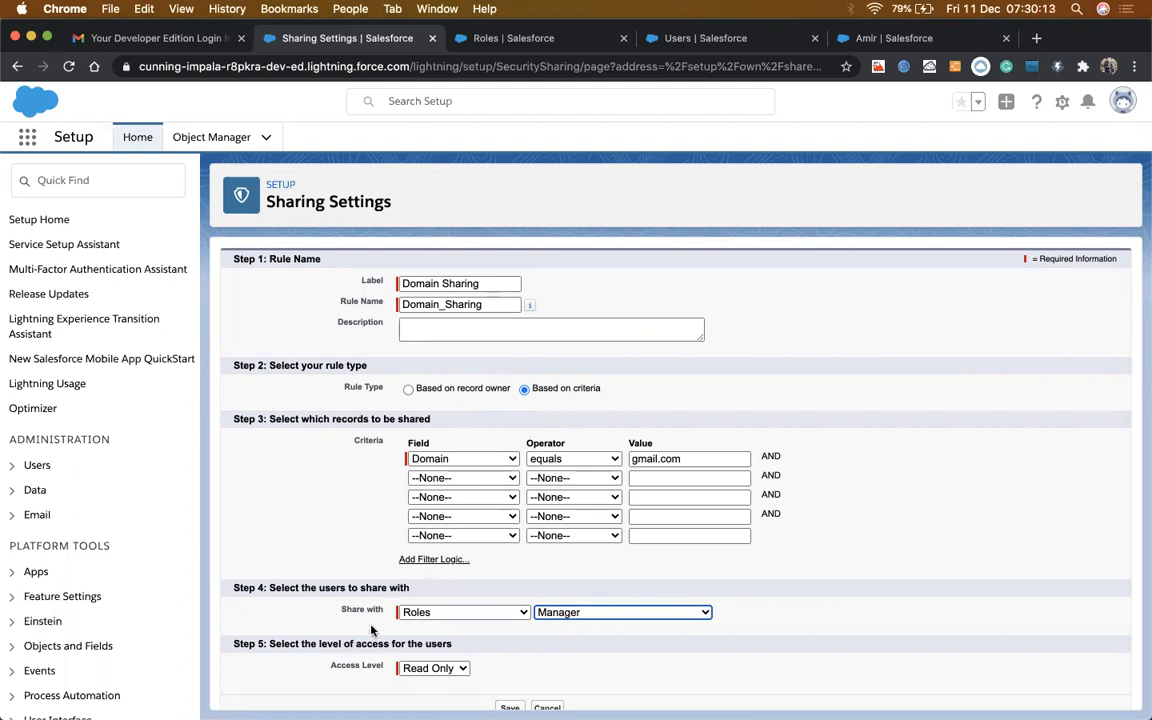
pyautogui.scroll(-1, 373, 640)
# Keep Read Only access, save the rule, and confirm the sharing recalculation.
pyautogui.click(410, 647)
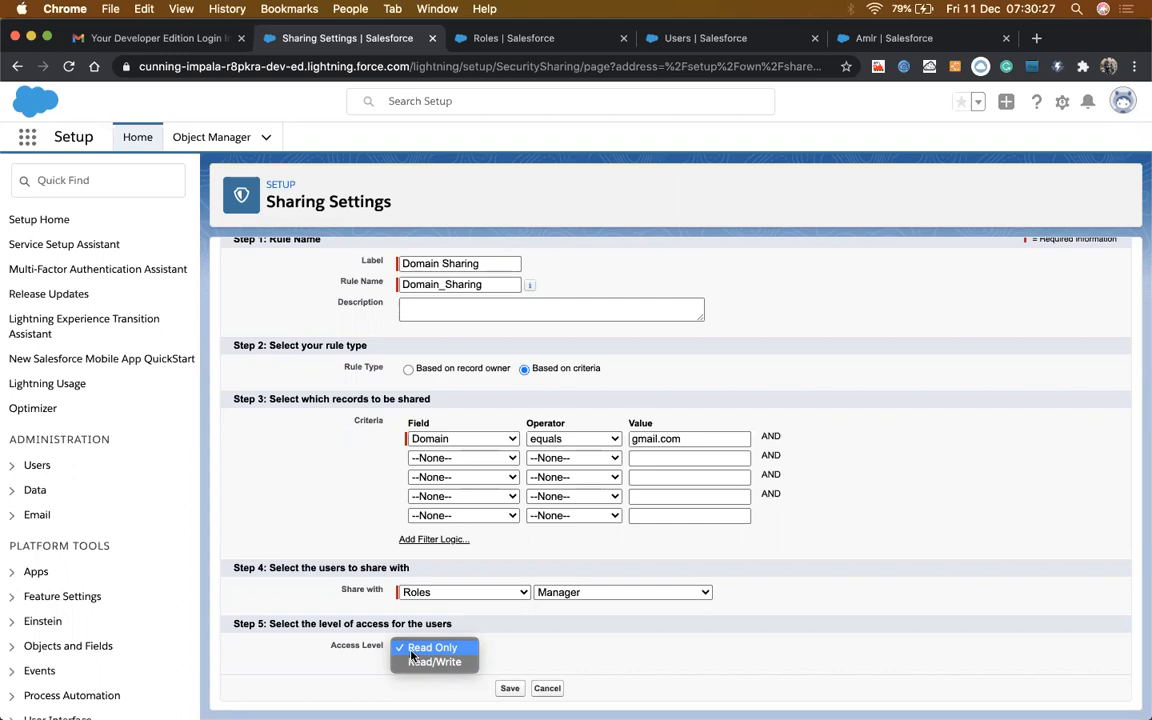
pyautogui.click(411, 648)
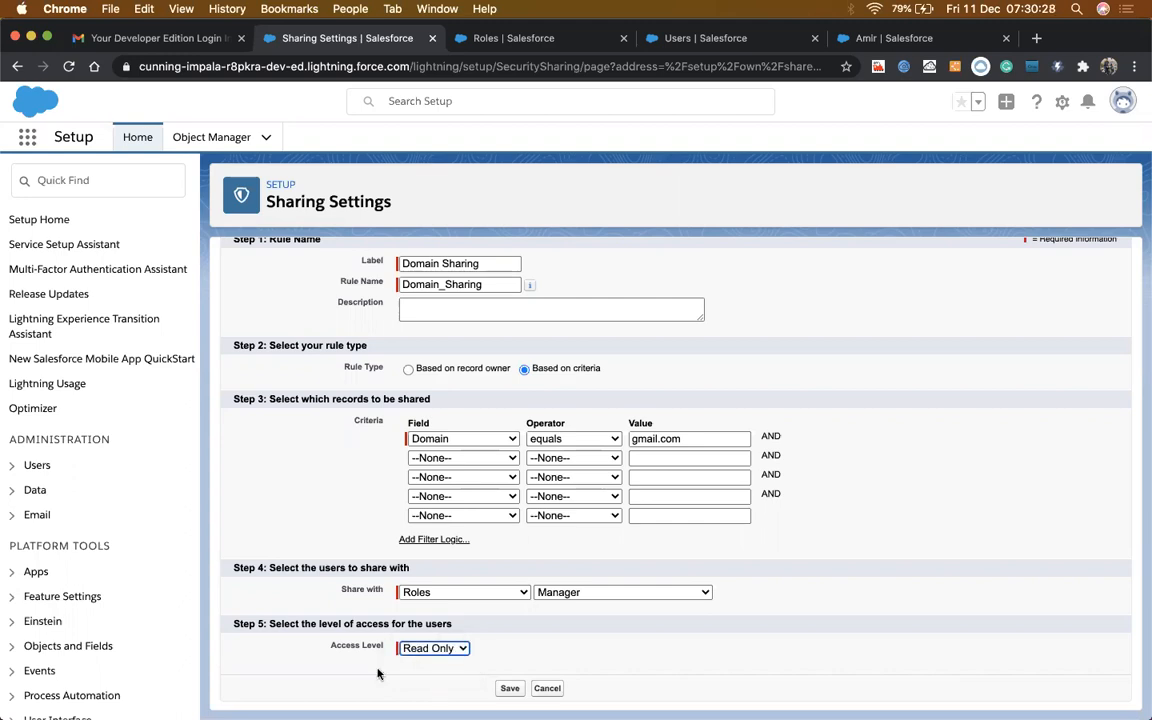
pyautogui.click(510, 690)
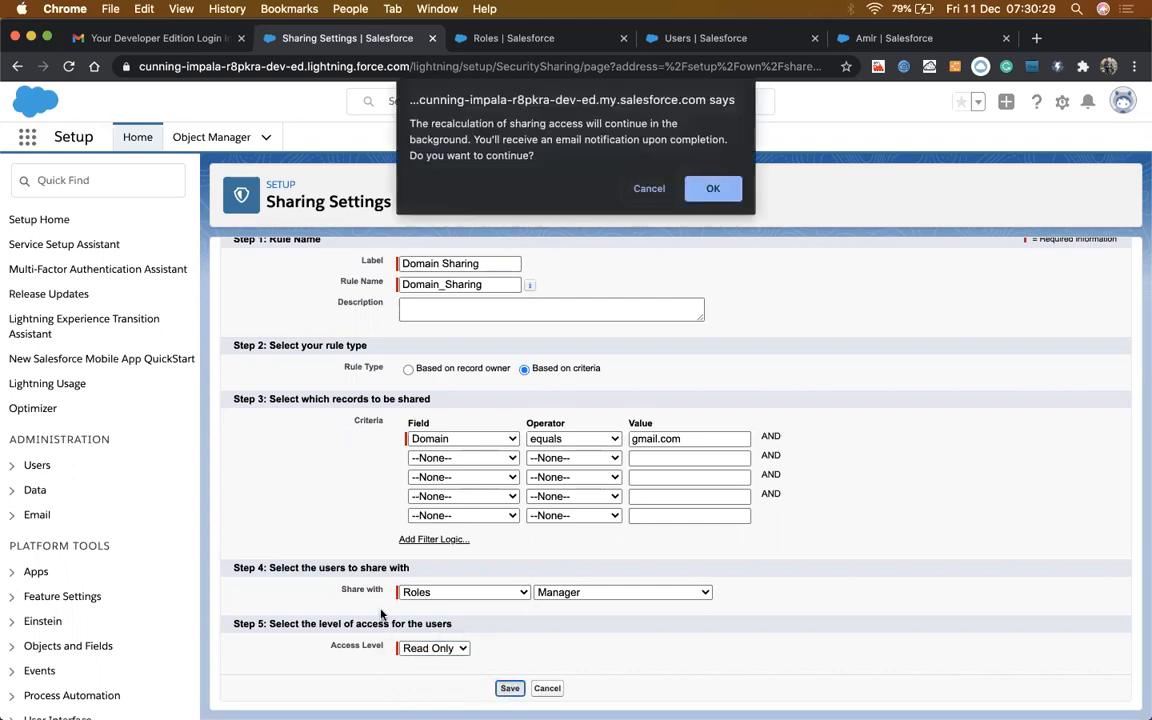
pyautogui.click(711, 190)
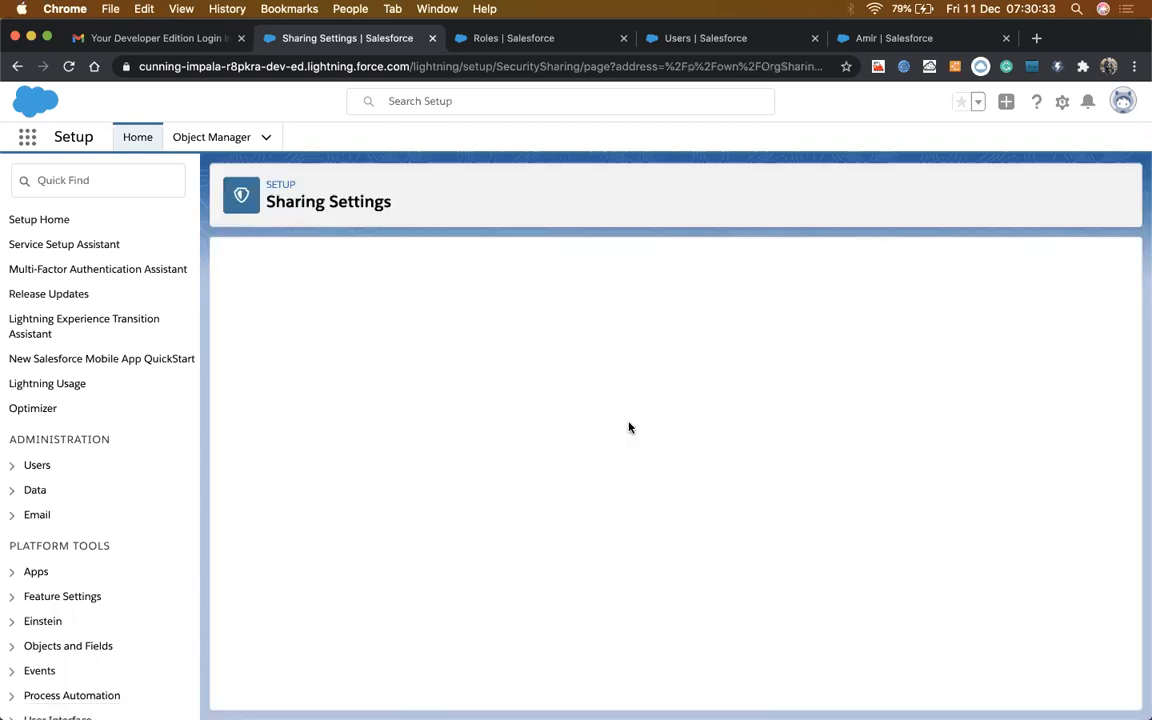
# Confirm the gmail.com rule for Role: Manager under Employee Sharing Rules, then bring up the incognito Employee window.
pyautogui.scroll(-3, 603, 540)
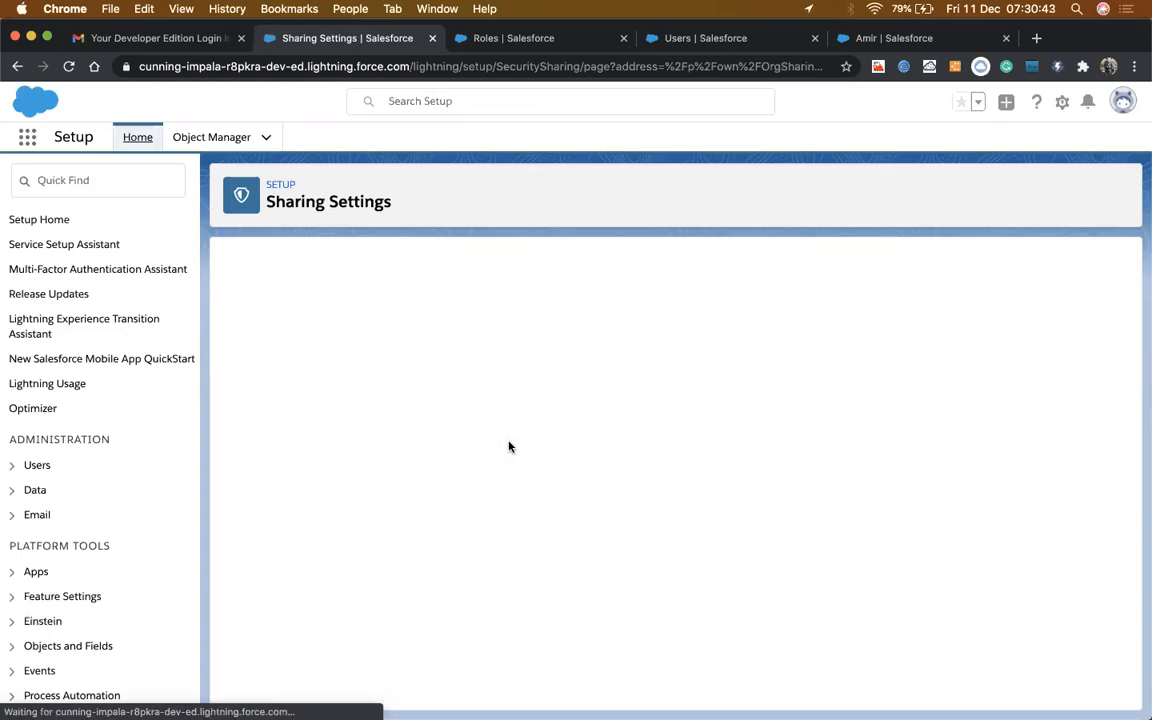
pyautogui.scroll(-3, 531, 542)
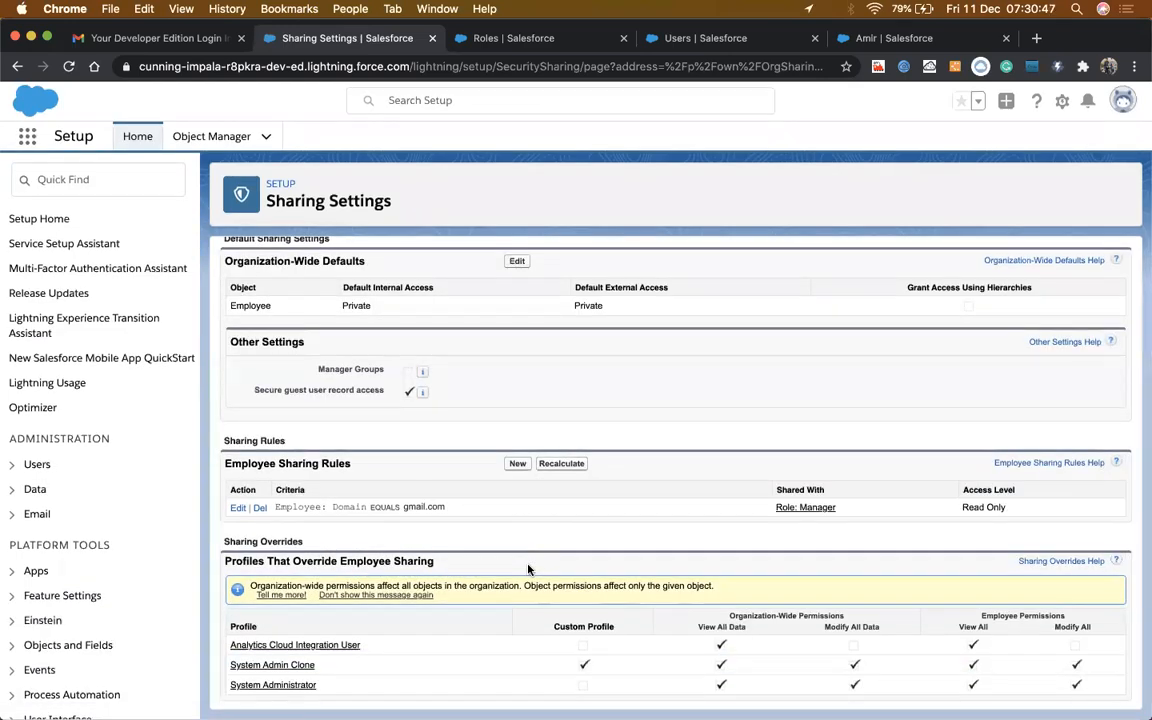
pyautogui.hotkey('ctrl', 'Up')
pyautogui.click(367, 365)
pyautogui.press('super+r')
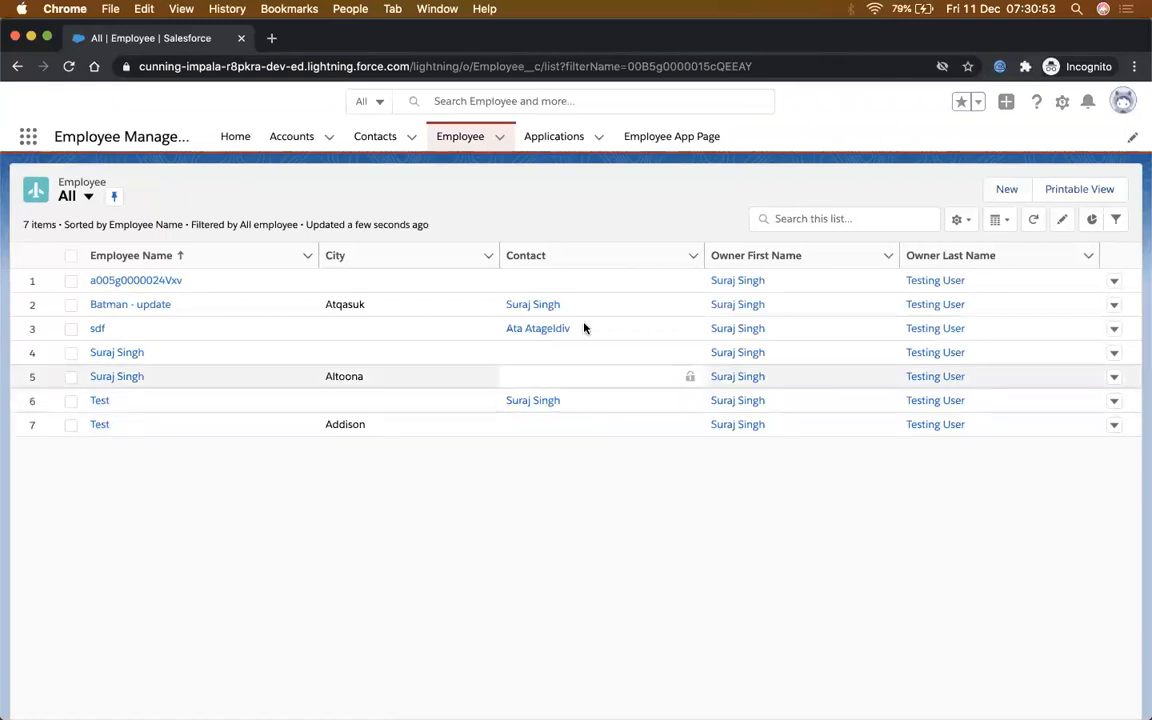
# Check the incognito user's list view options, then open the admin's All Employee list.
pyautogui.click(958, 220)
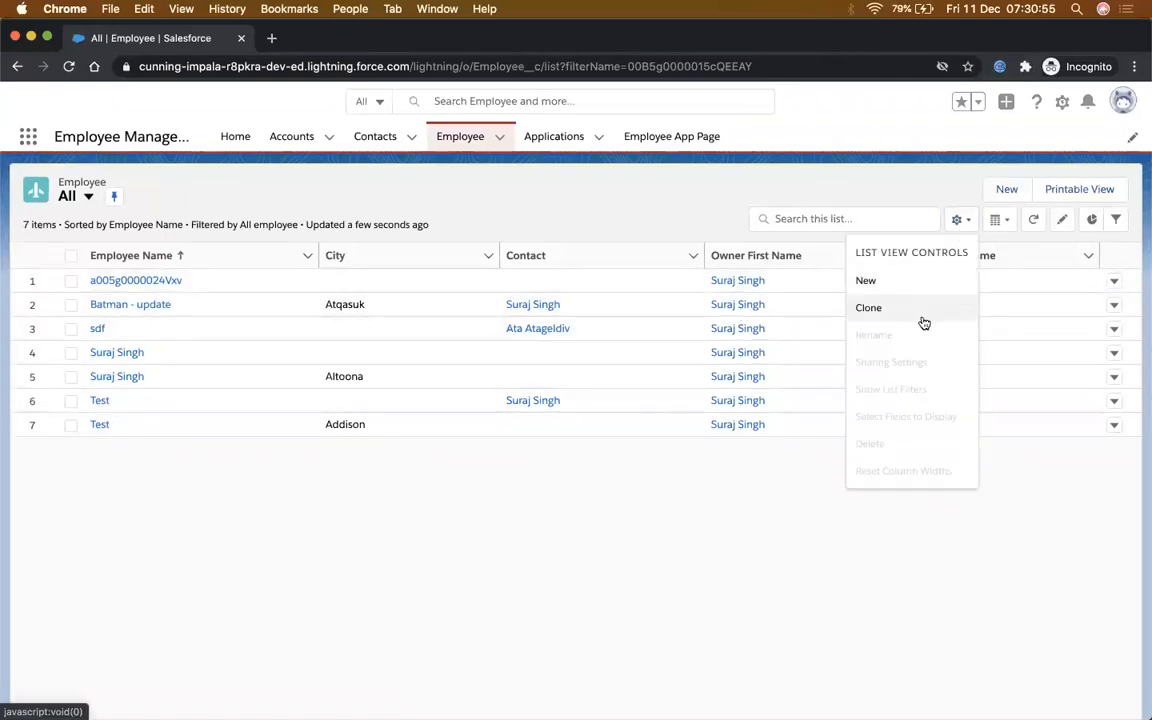
pyautogui.click(922, 190)
pyautogui.hotkey('ctrl', 'Up')
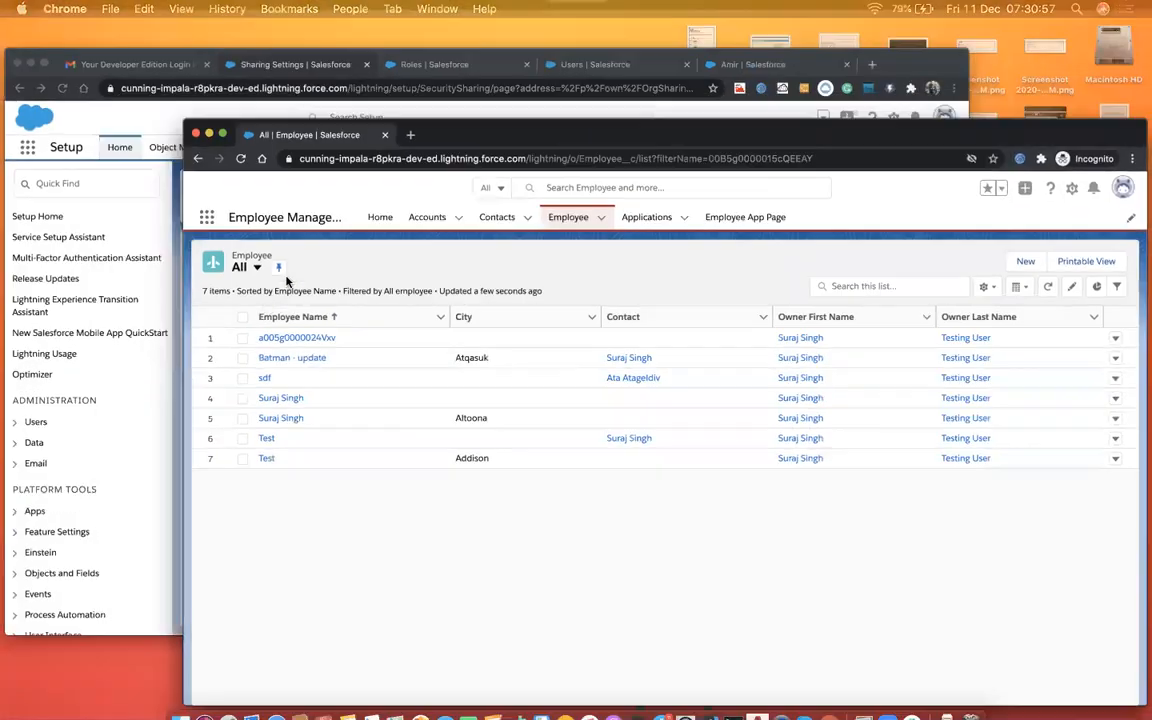
pyautogui.click(288, 280)
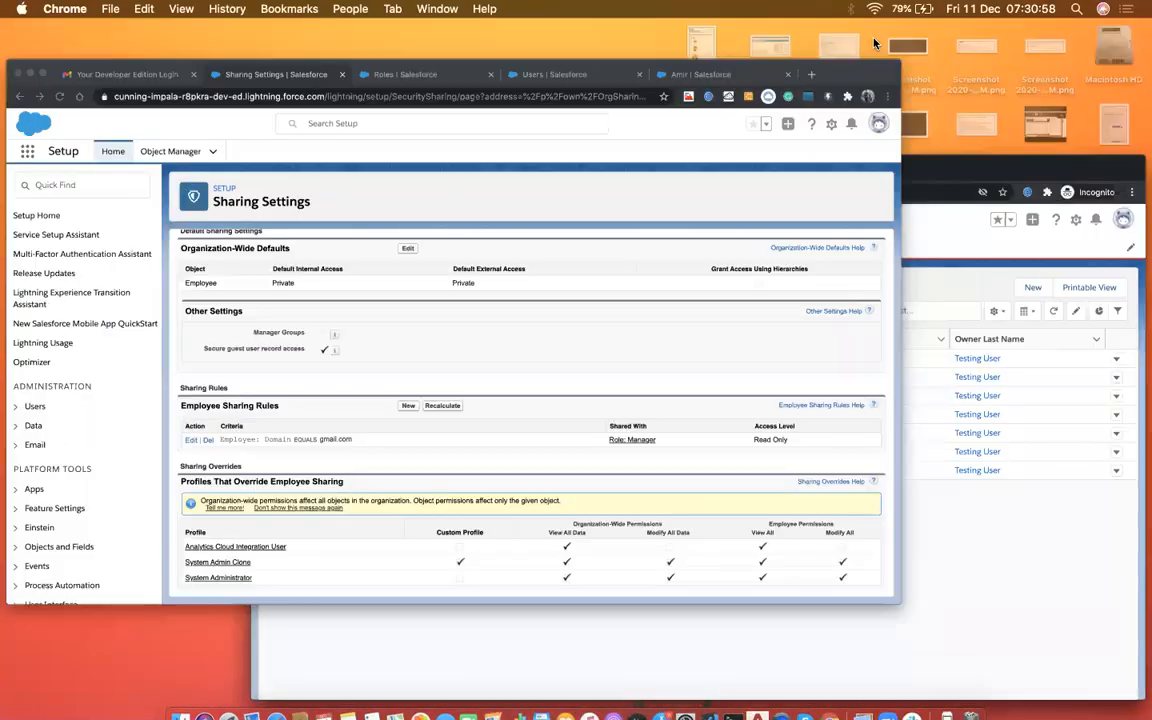
pyautogui.click(873, 38)
pyautogui.click(461, 140)
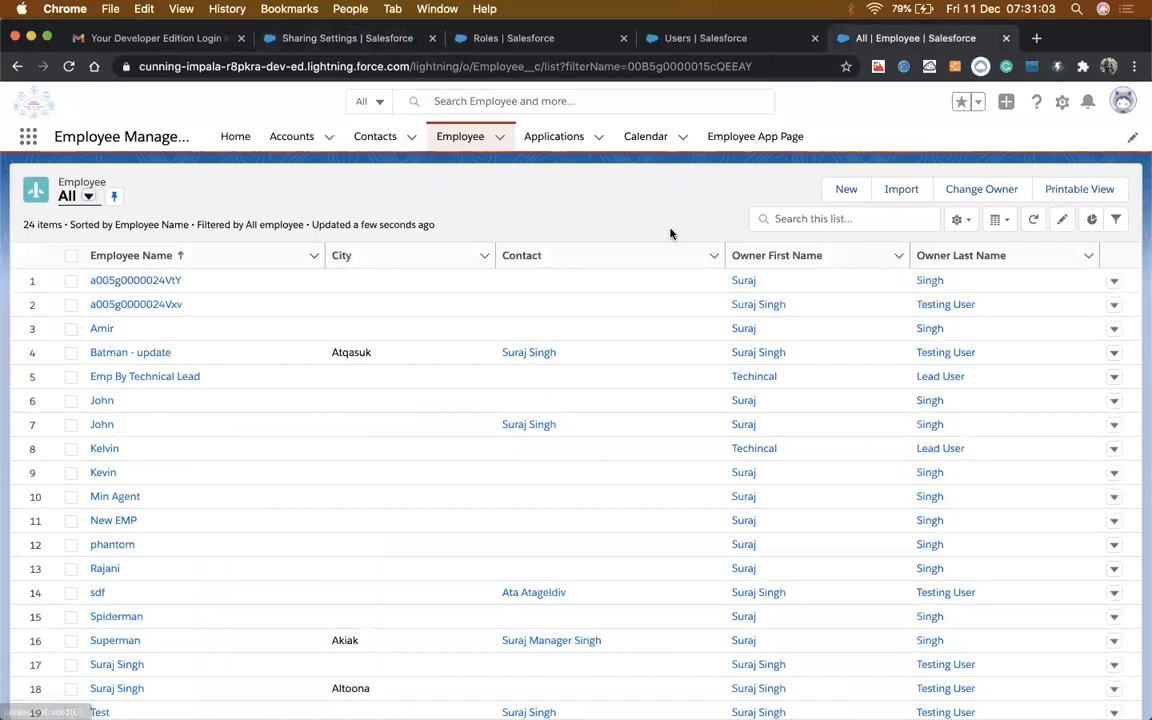
# Add Domain to the All list view's visible columns, move it up, and remove Contact.
pyautogui.click(955, 222)
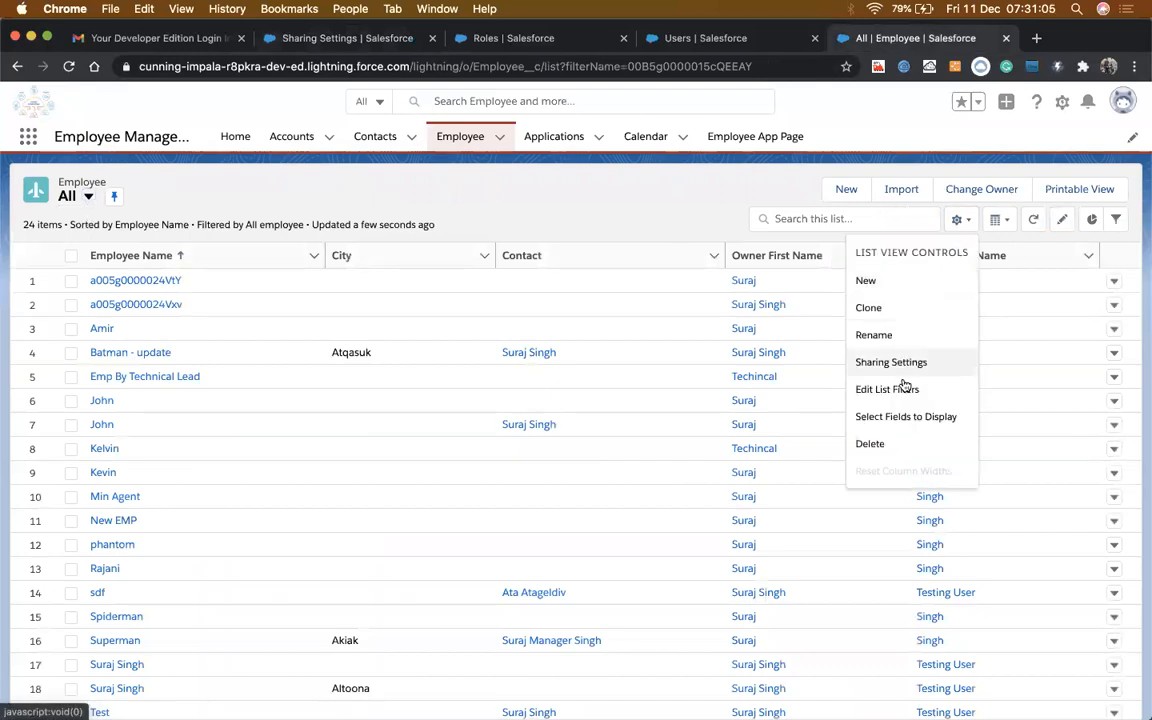
pyautogui.click(900, 418)
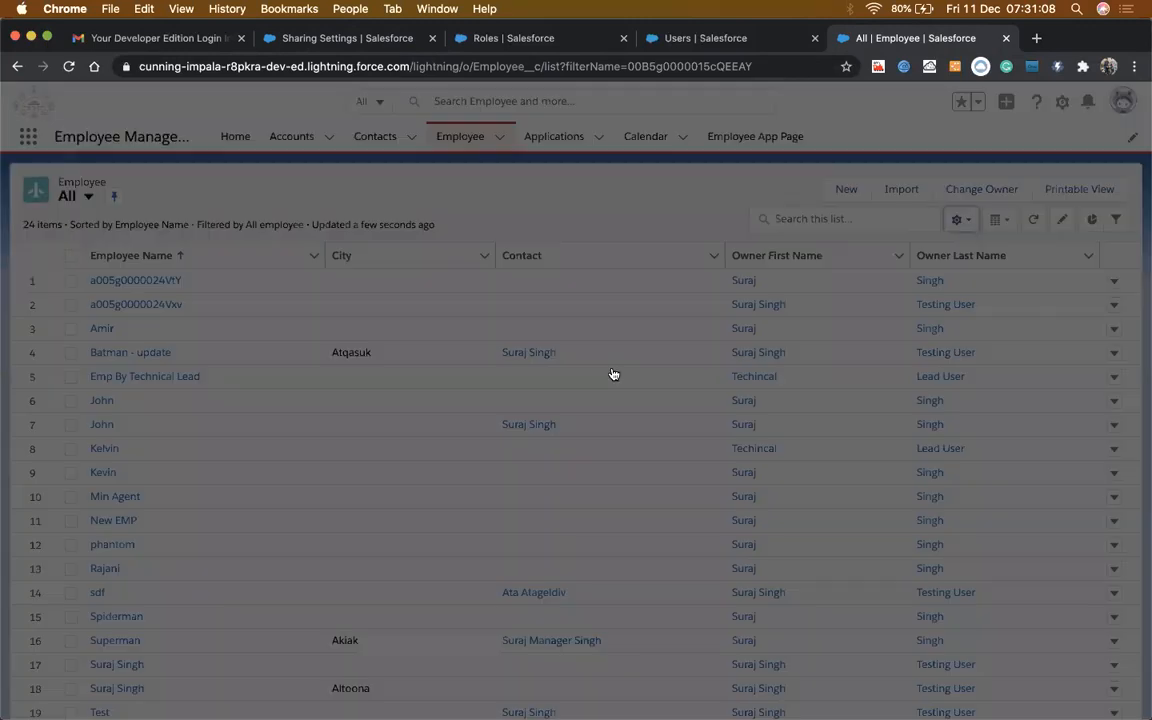
pyautogui.scroll(-3, 496, 458)
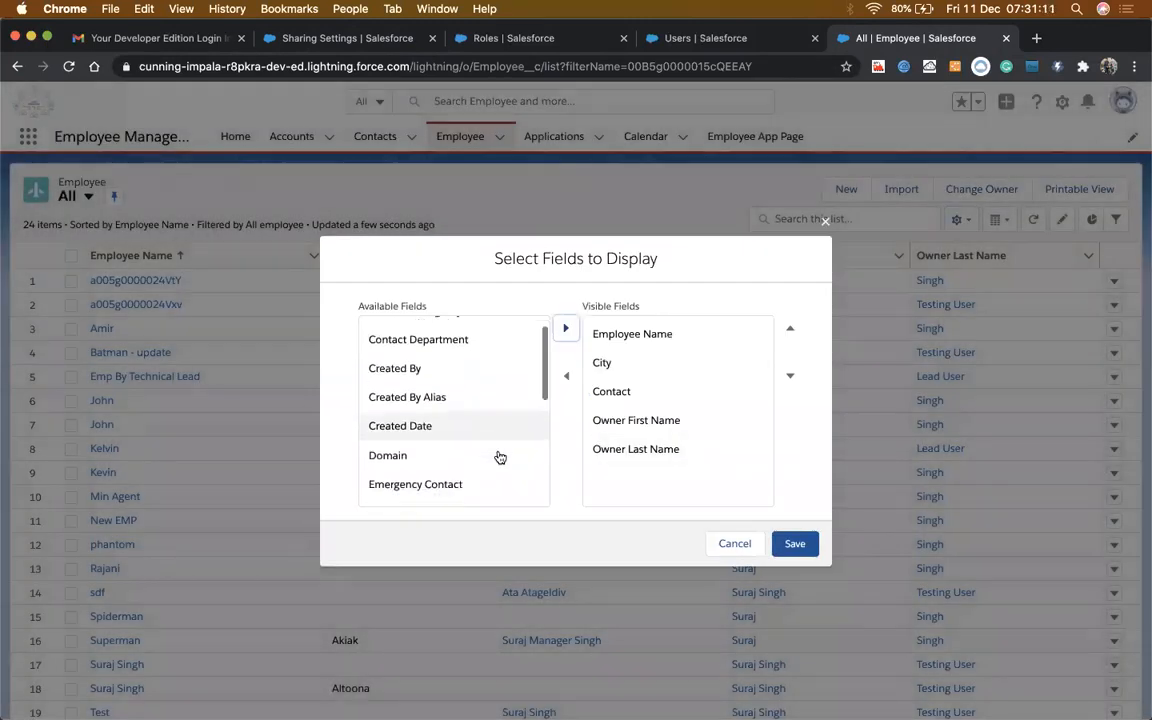
pyautogui.click(424, 437)
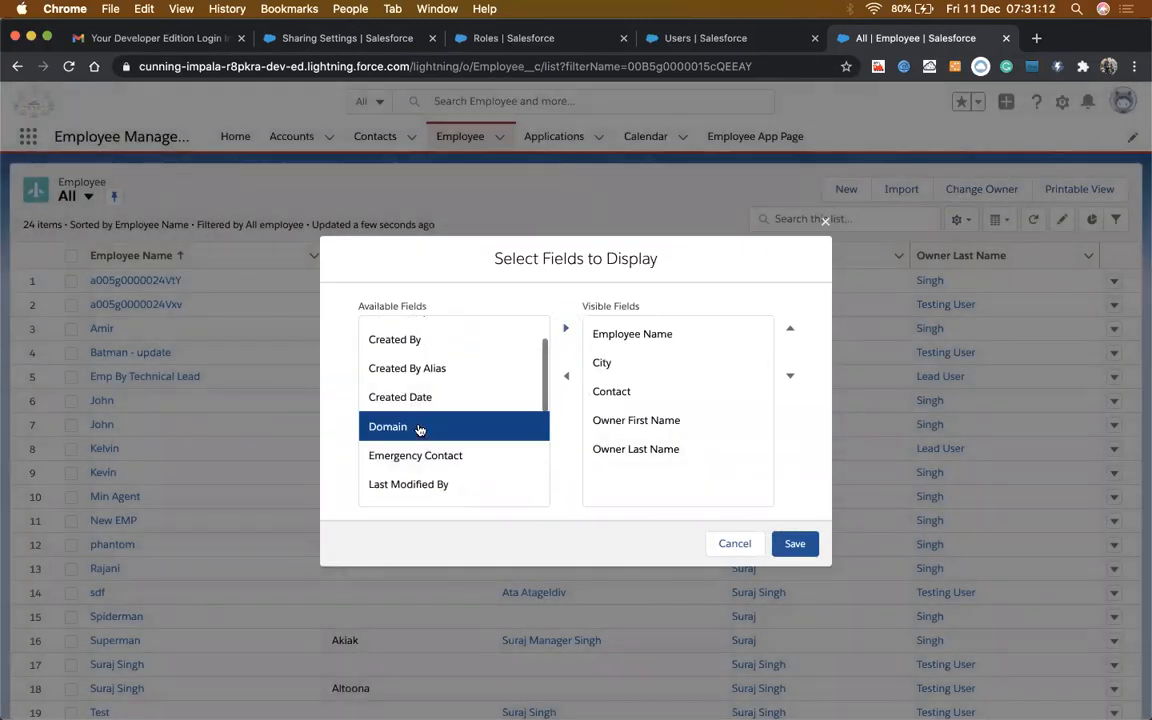
pyautogui.scroll(2, 545, 334)
pyautogui.click(564, 330)
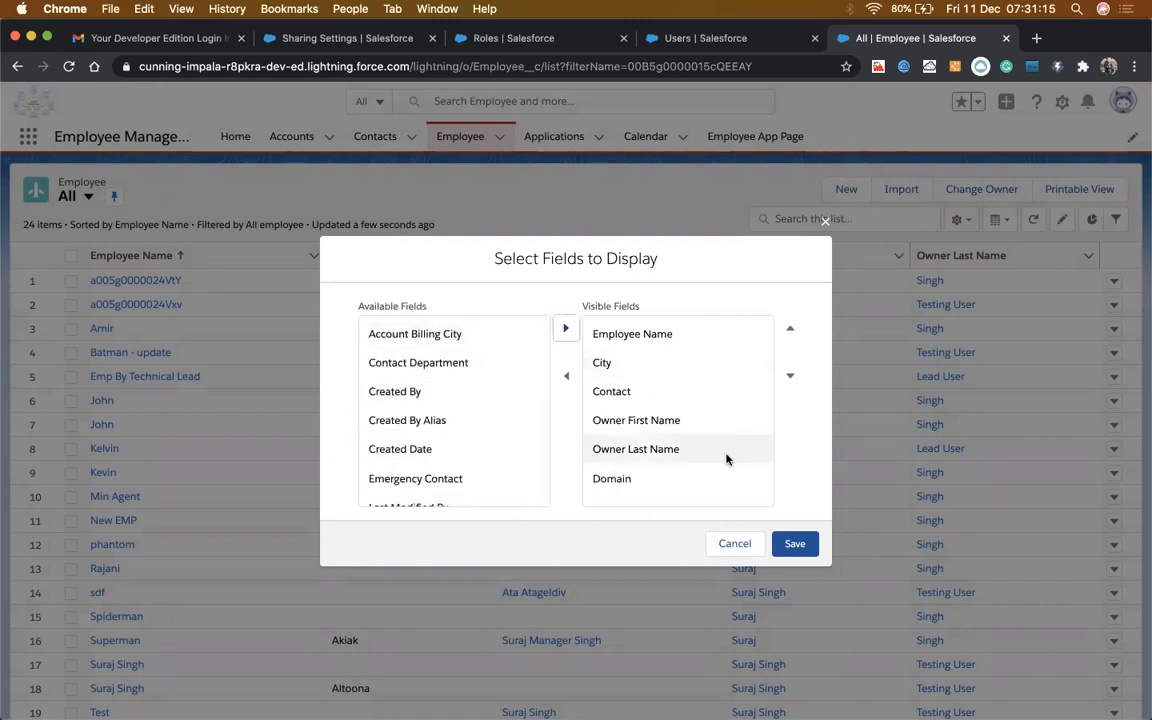
pyautogui.click(690, 478)
pyautogui.click(790, 329)
pyautogui.click(790, 329)
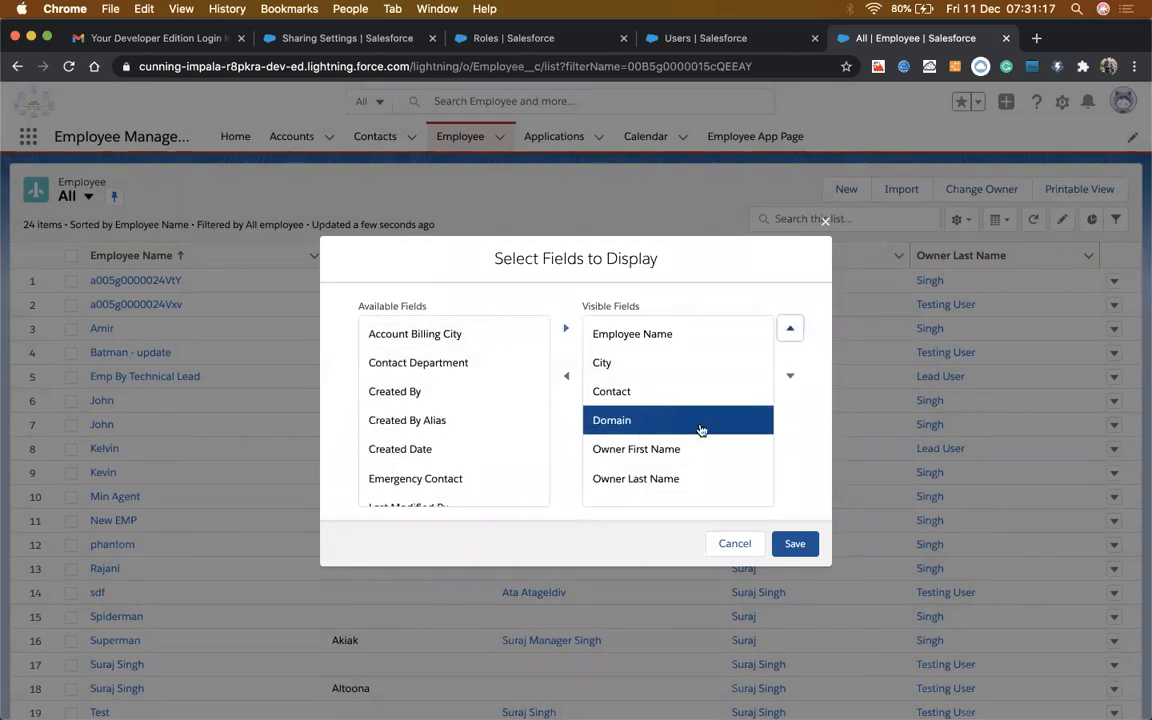
pyautogui.click(790, 329)
pyautogui.click(650, 428)
pyautogui.click(566, 377)
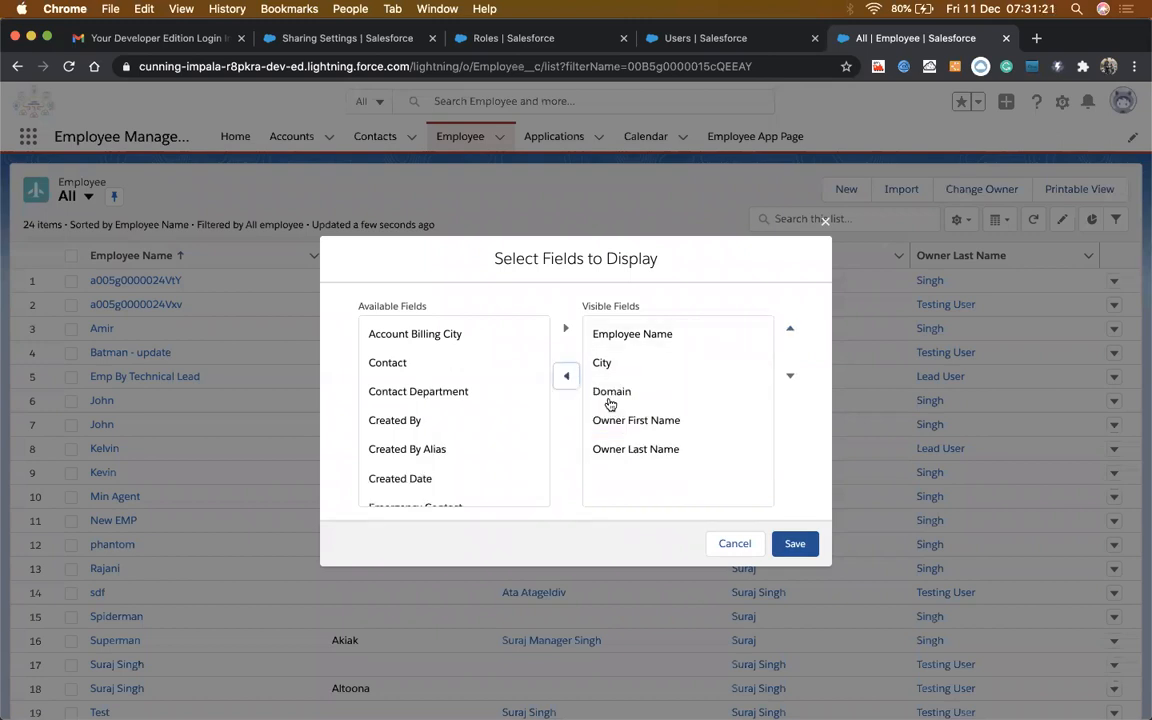
# Add State as the second column, move Domain up, and save the column layout.
pyautogui.scroll(-10, 442, 467)
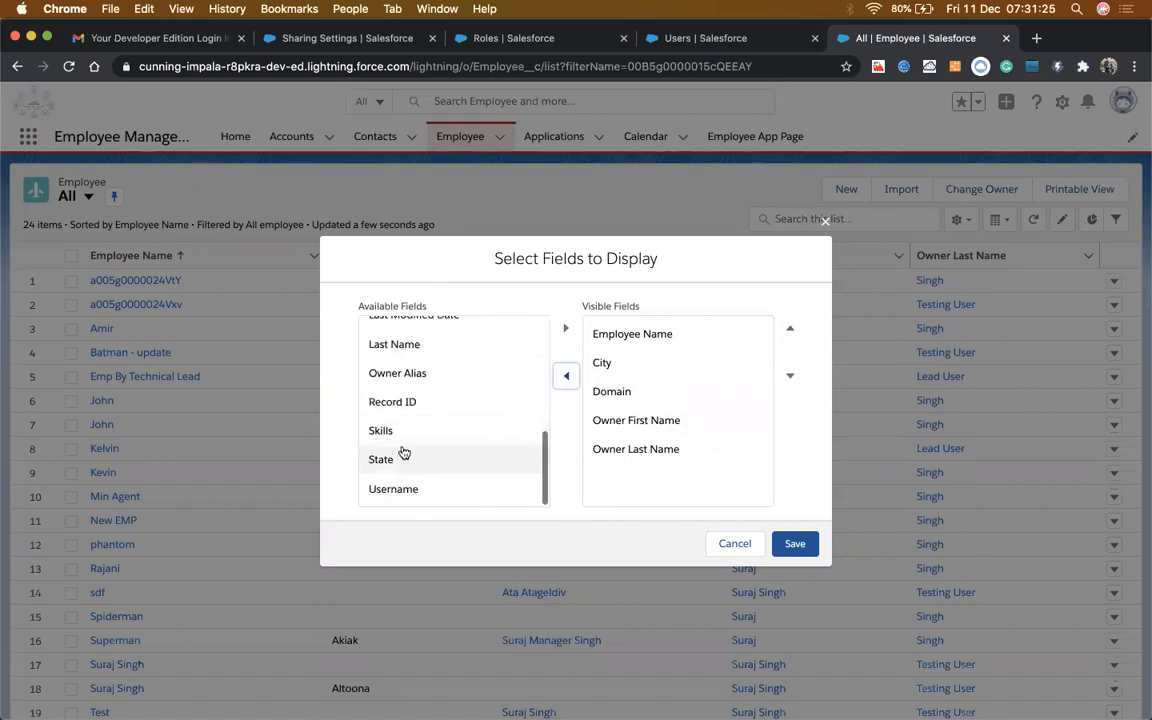
pyautogui.click(401, 458)
pyautogui.click(566, 328)
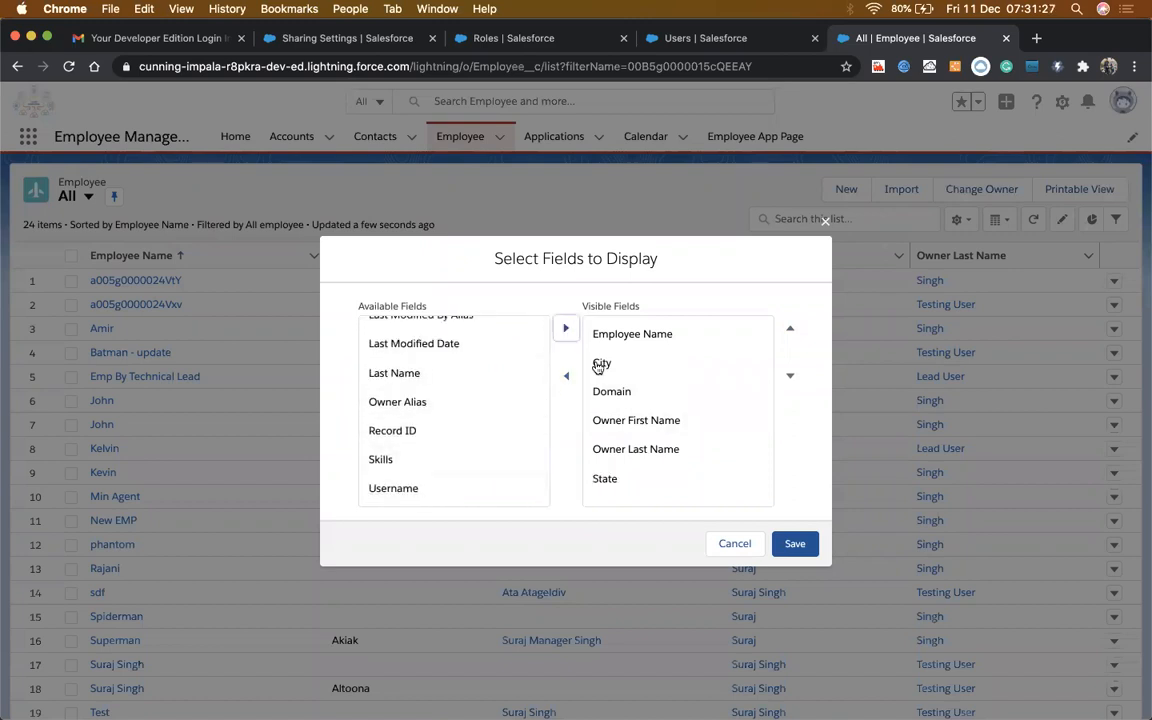
pyautogui.click(666, 477)
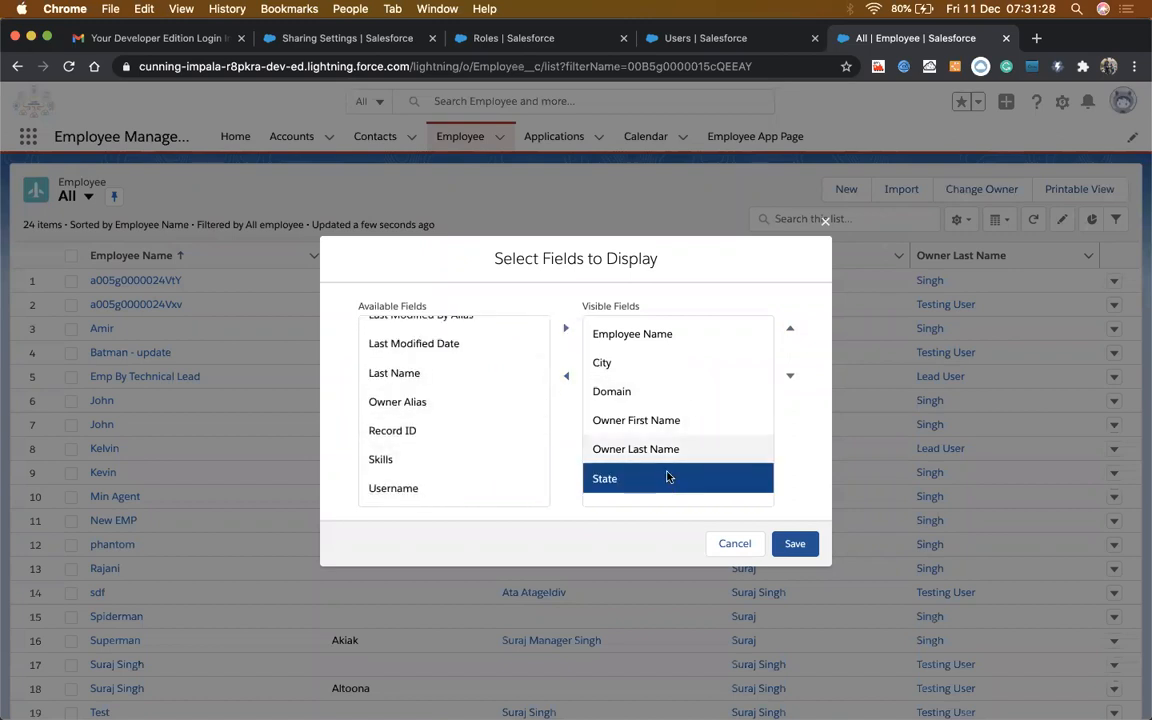
pyautogui.click(790, 327)
pyautogui.click(790, 327)
pyautogui.click(790, 327)
pyautogui.click(790, 327)
pyautogui.click(666, 418)
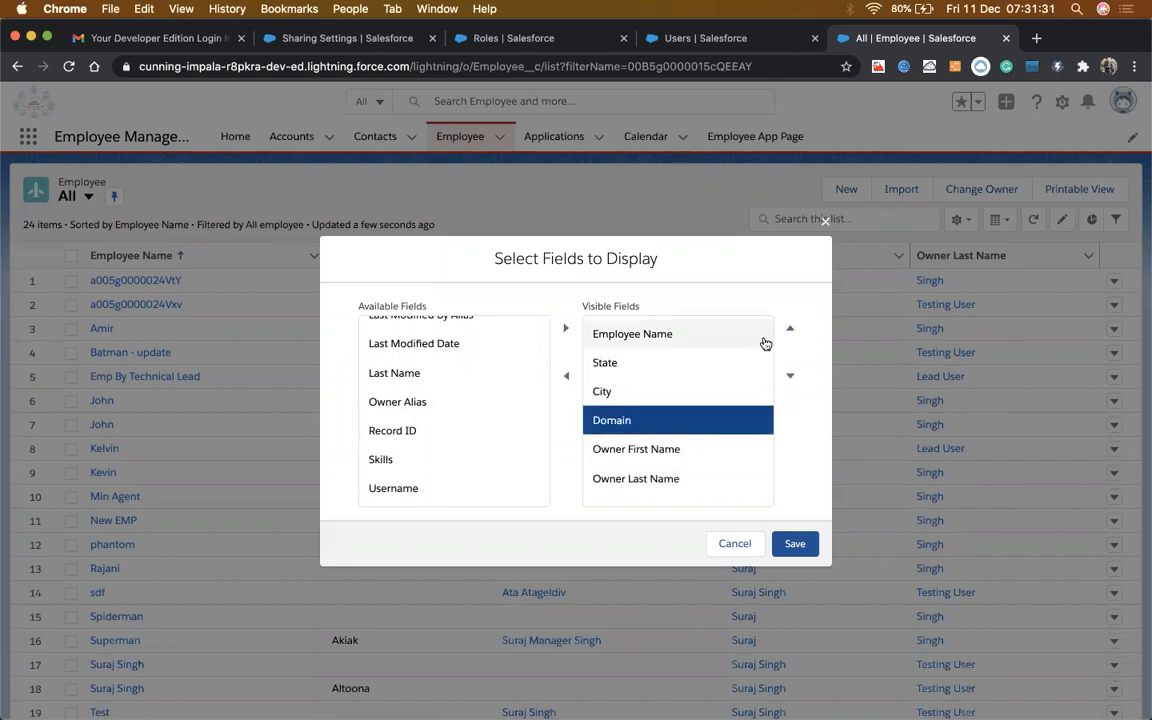
pyautogui.click(790, 328)
pyautogui.click(790, 328)
pyautogui.click(793, 545)
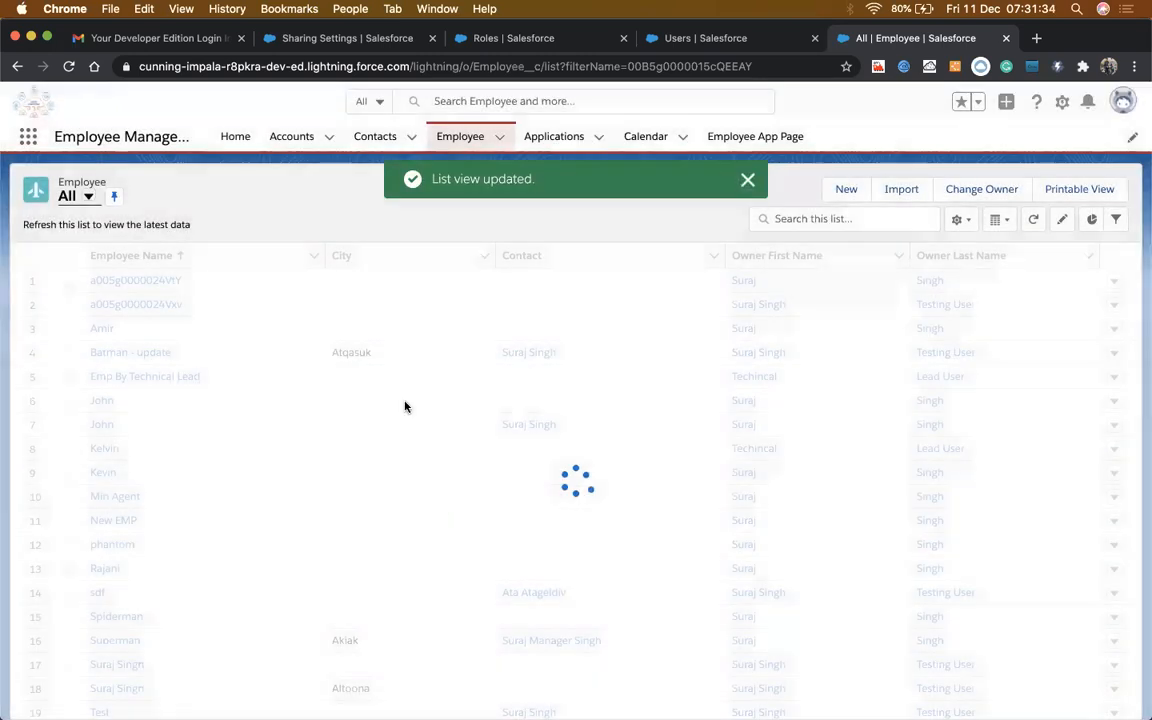
# Review the updated All list, then bring the incognito Employee list window forward.
pyautogui.scroll(-3, 400, 501)
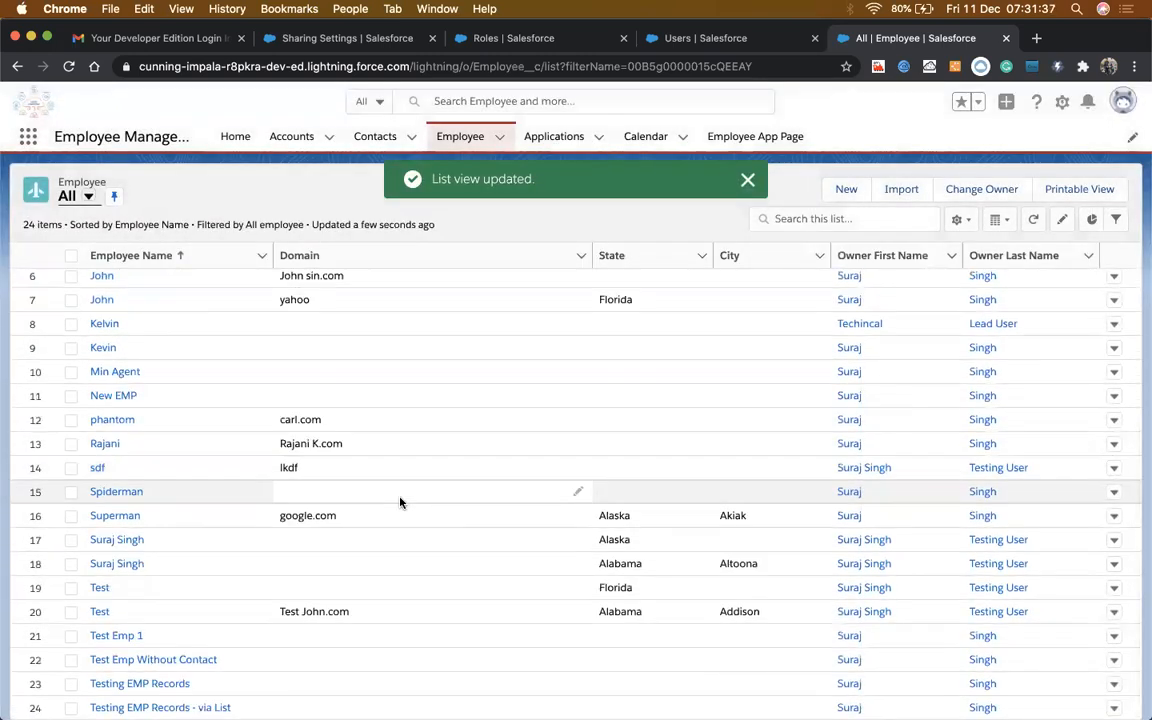
pyautogui.scroll(3, 400, 526)
pyautogui.scroll(-2, 400, 526)
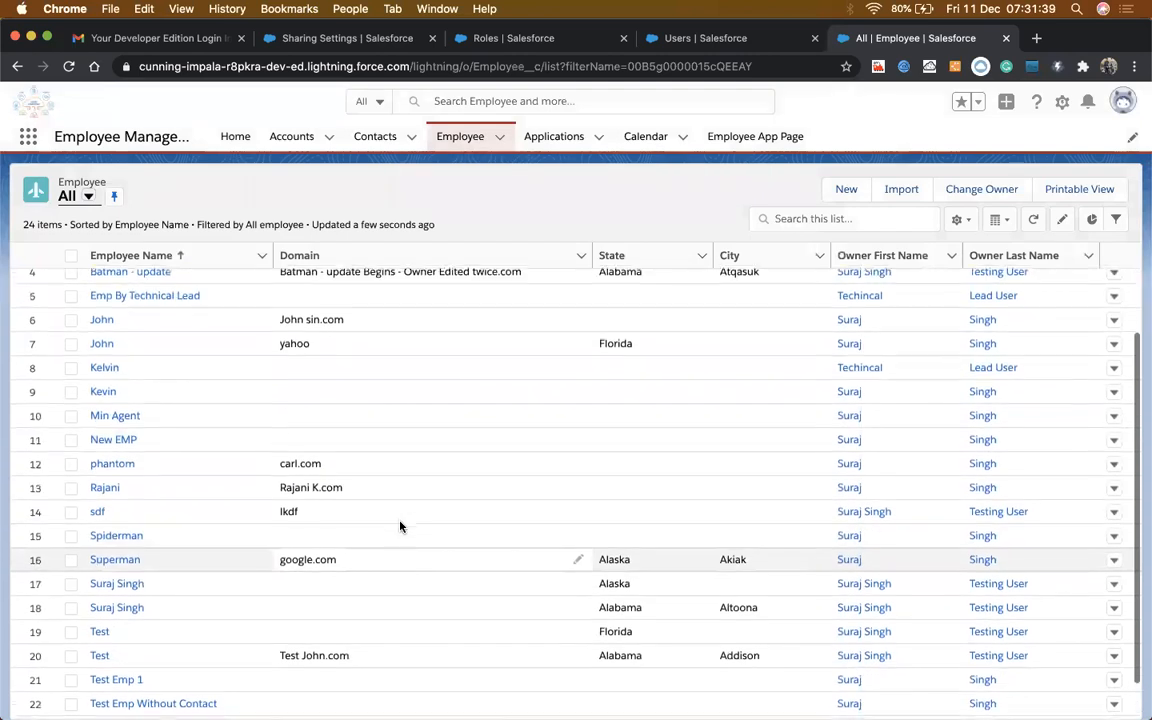
pyautogui.scroll(2, 555, 421)
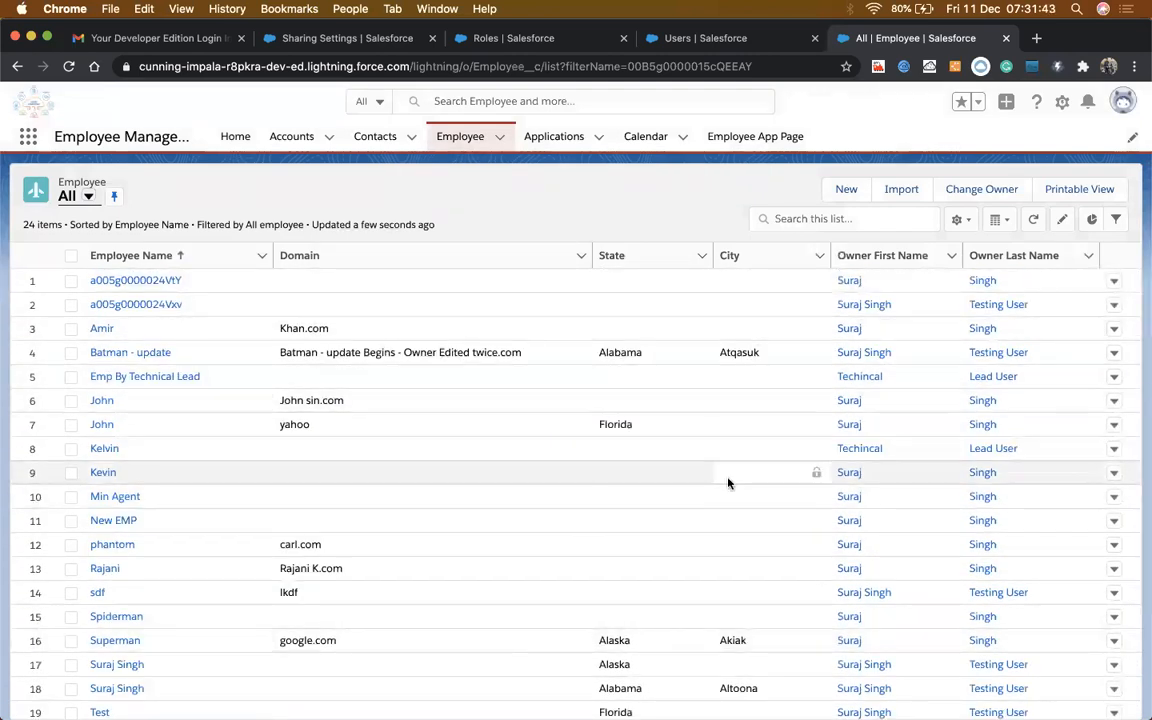
pyautogui.hotkey('ctrl', 'Up')
pyautogui.click(380, 347)
# Reload the incognito Employee list and check its list view settings.
pyautogui.press('super+r')
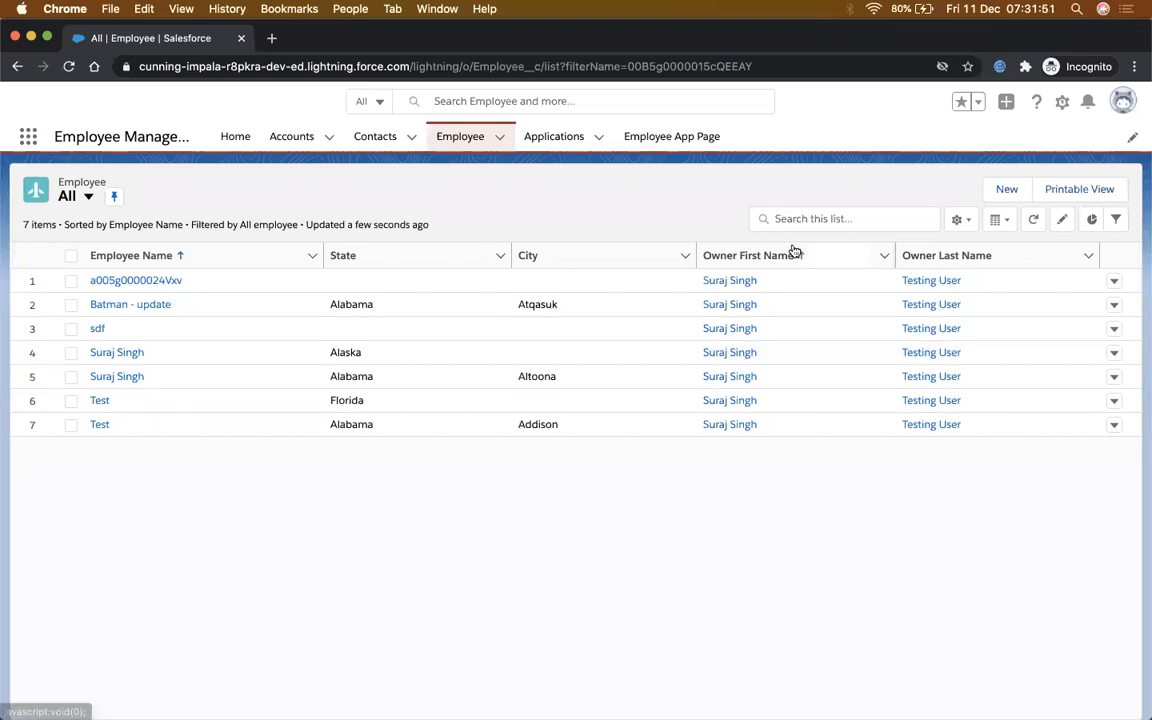
pyautogui.press('super+r')
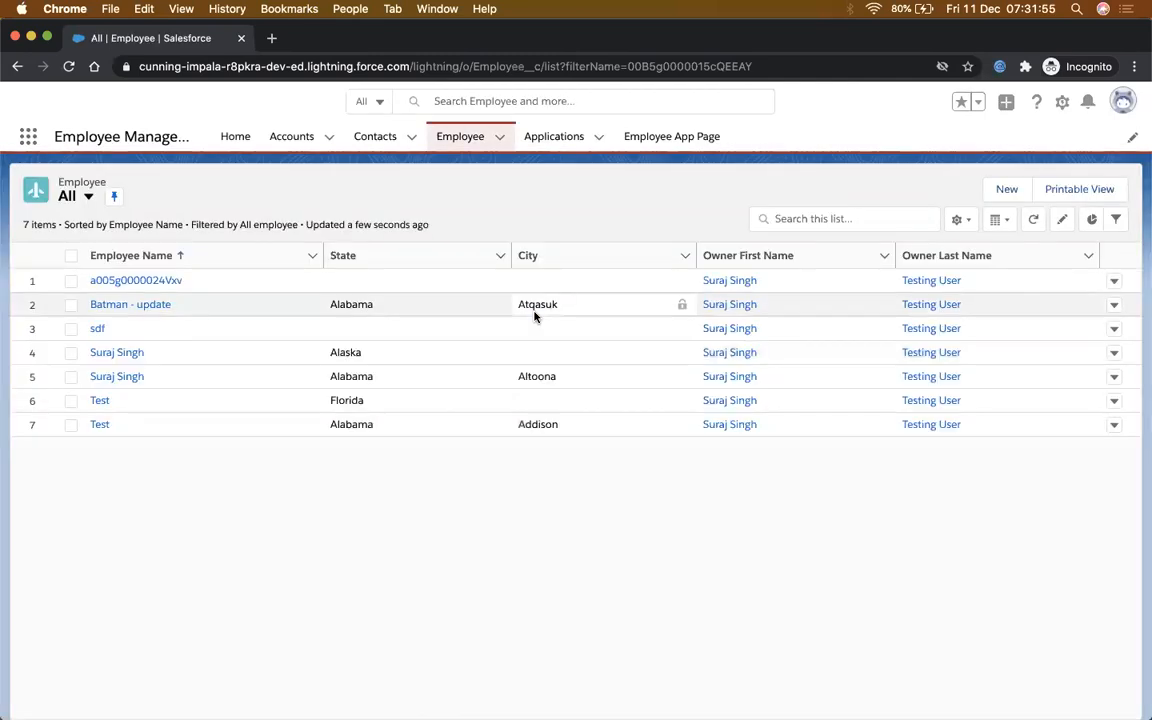
pyautogui.hotkey('ctrl', 'Up')
pyautogui.click(402, 490)
pyautogui.hotkey('ctrl', 'Up')
pyautogui.click(264, 300)
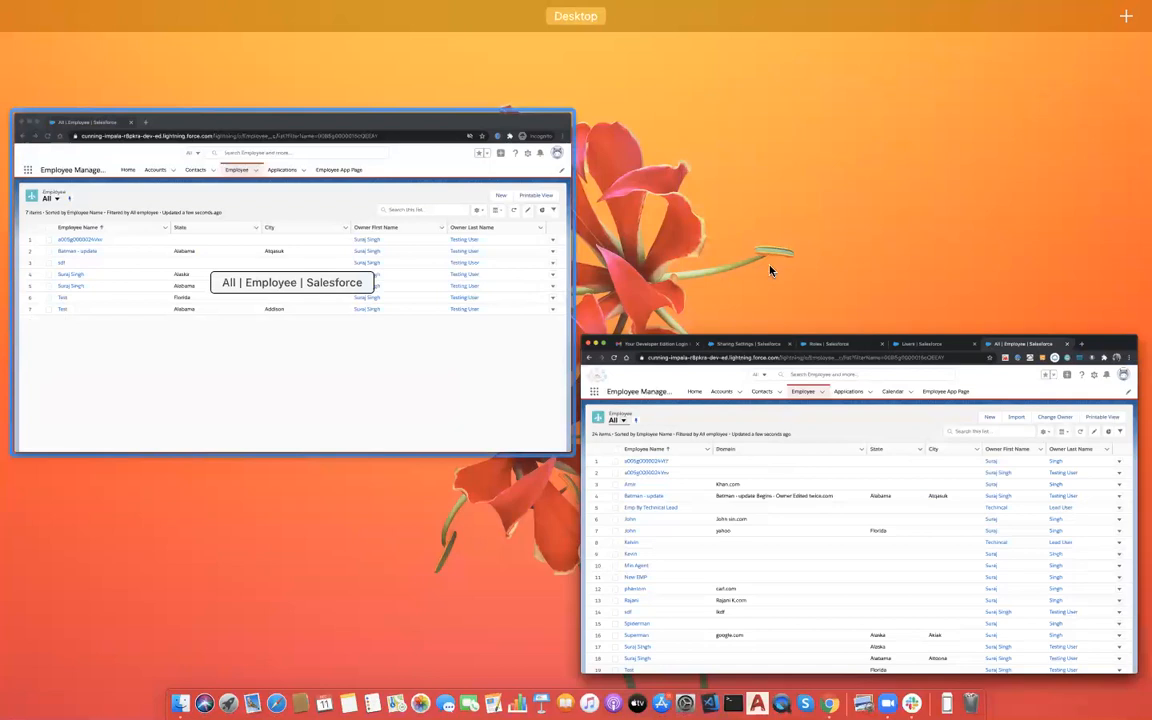
pyautogui.click(966, 228)
pyautogui.click(771, 177)
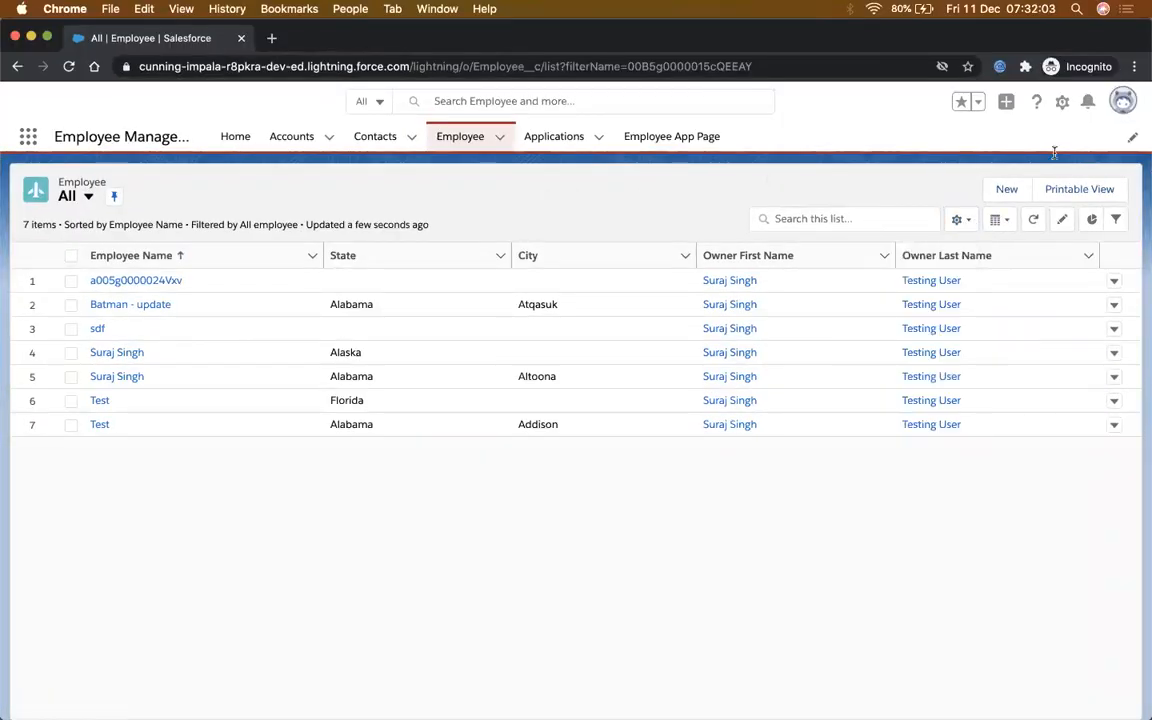
# Log out and sign back in with the saved test user's credentials.
pyautogui.click(1126, 106)
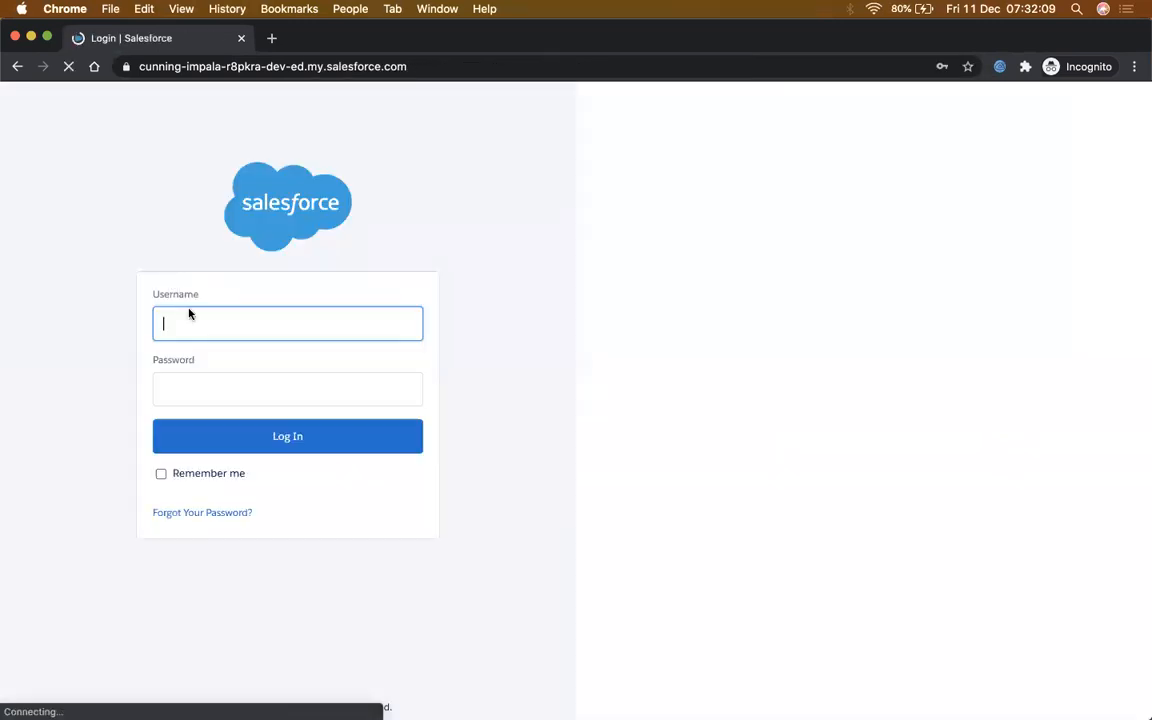
pyautogui.click(194, 322)
pyautogui.click(215, 412)
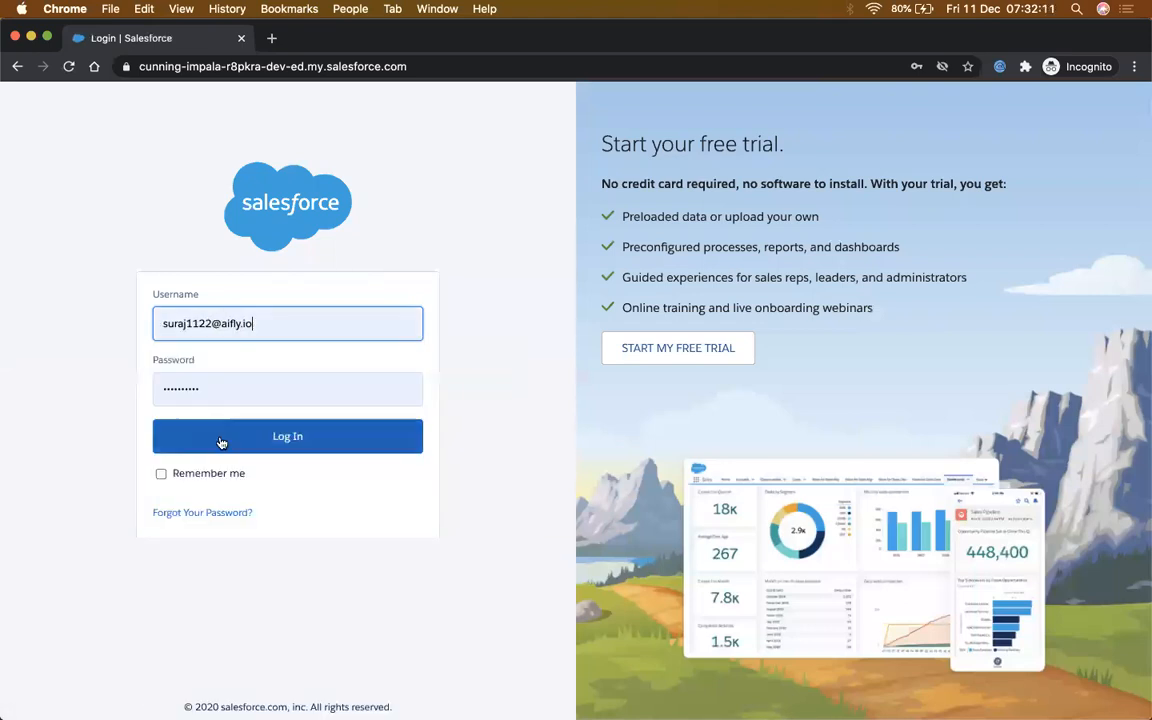
pyautogui.click(226, 437)
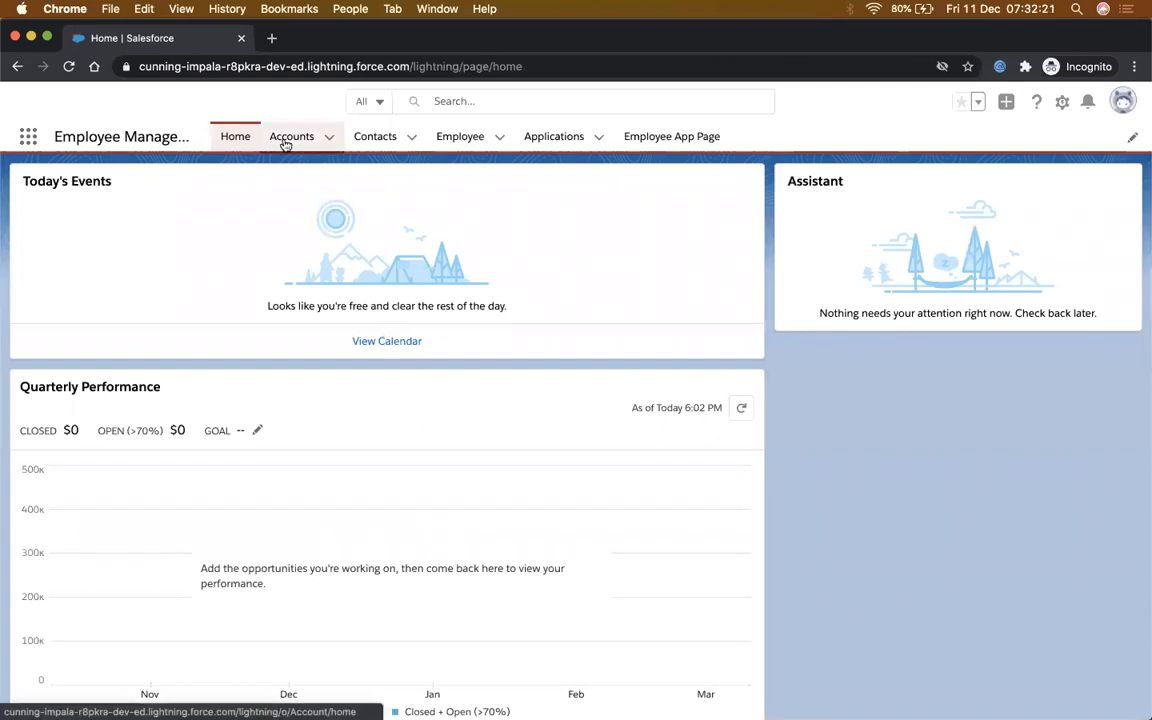
# Open the Employee list as the test user and reload it, still showing 7 records.
pyautogui.click(458, 137)
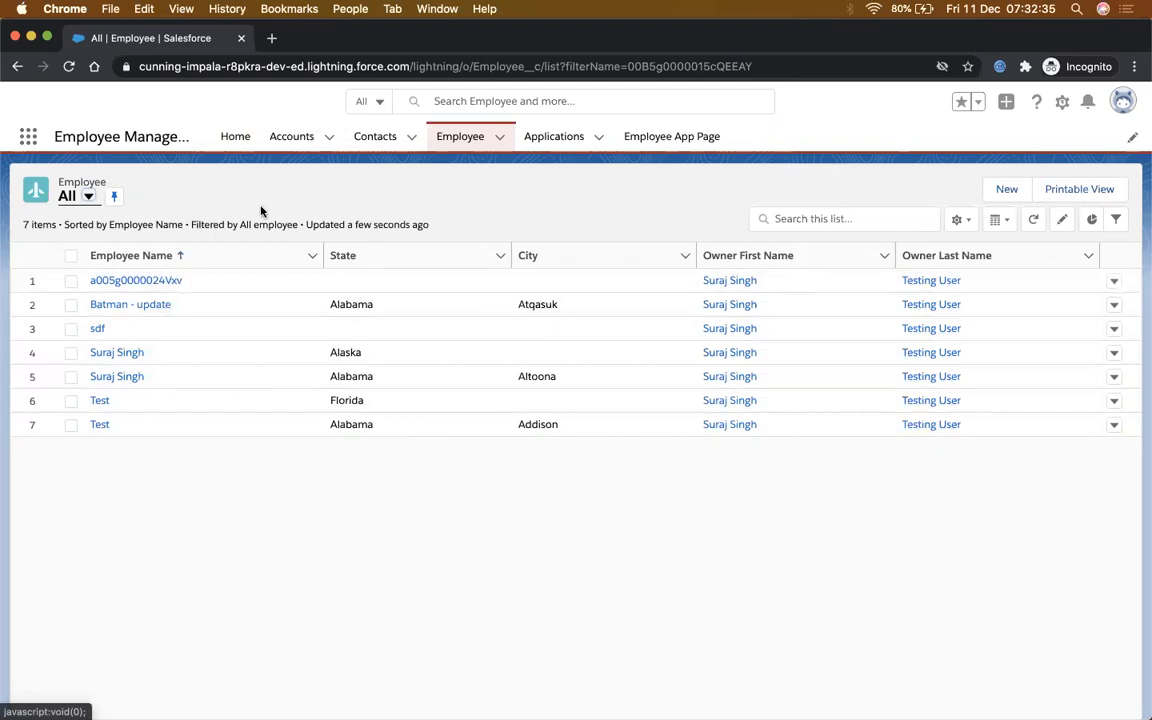
pyautogui.click(958, 219)
pyautogui.click(640, 198)
pyautogui.hotkey('ctrl', 'Up')
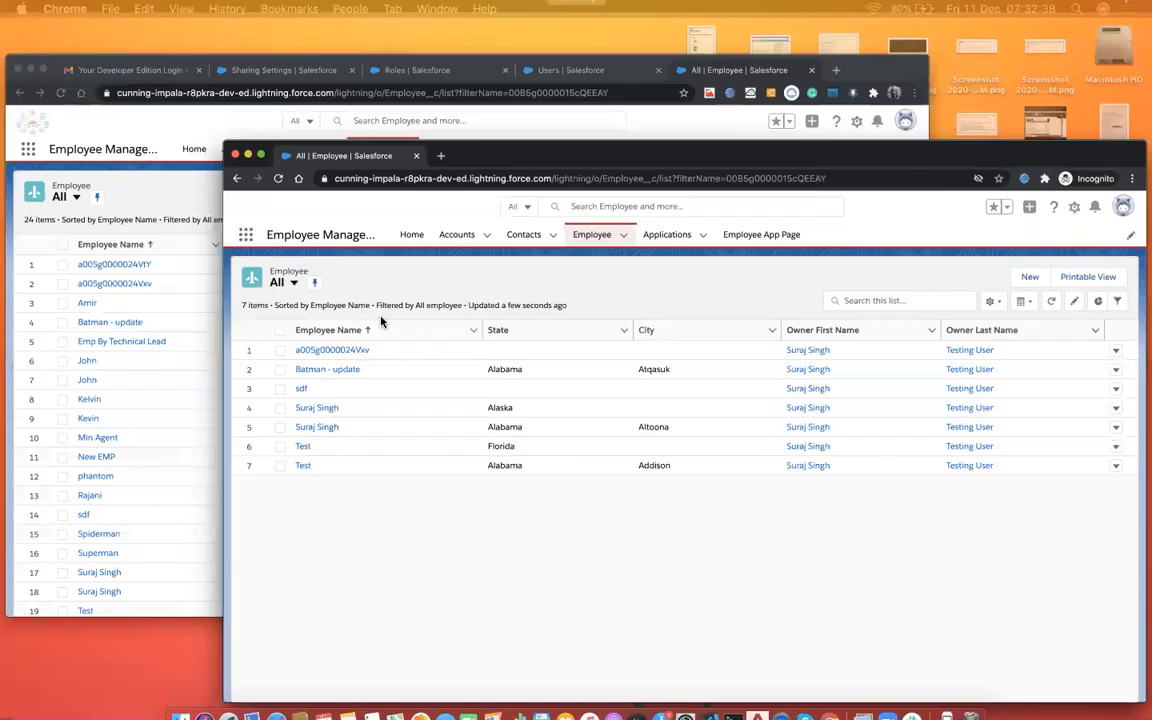
pyautogui.click(403, 331)
pyautogui.hotkey('ctrl', 'Up')
pyautogui.click(321, 360)
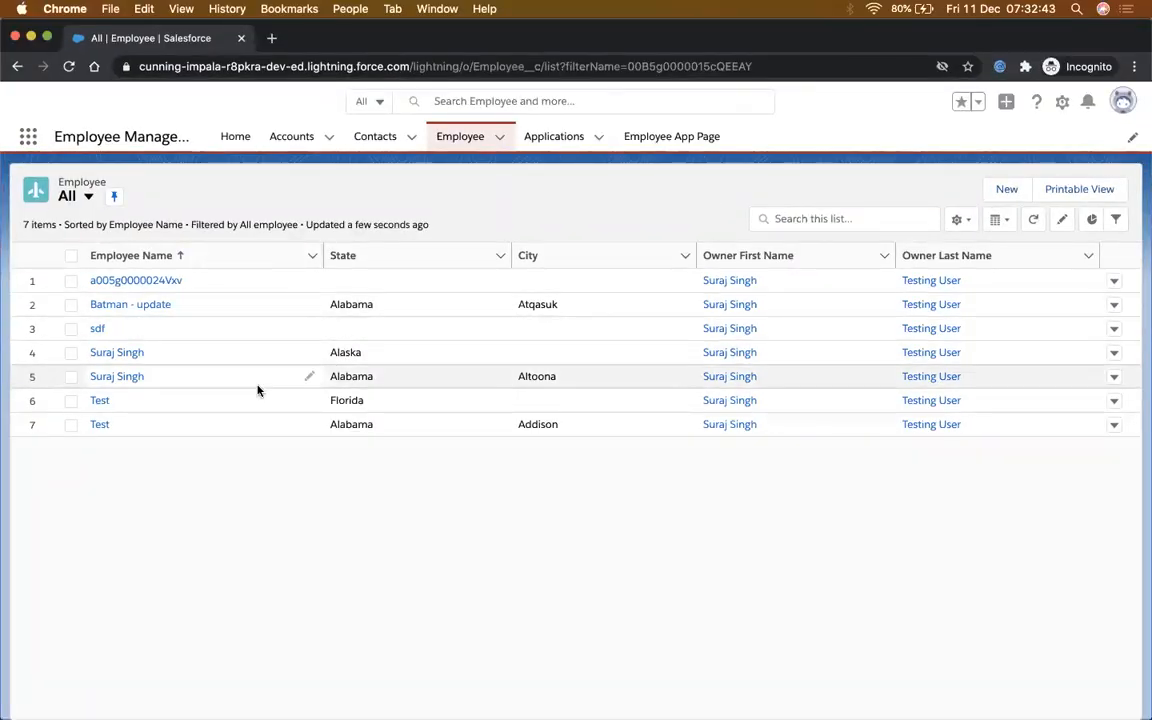
pyautogui.press('super+r')
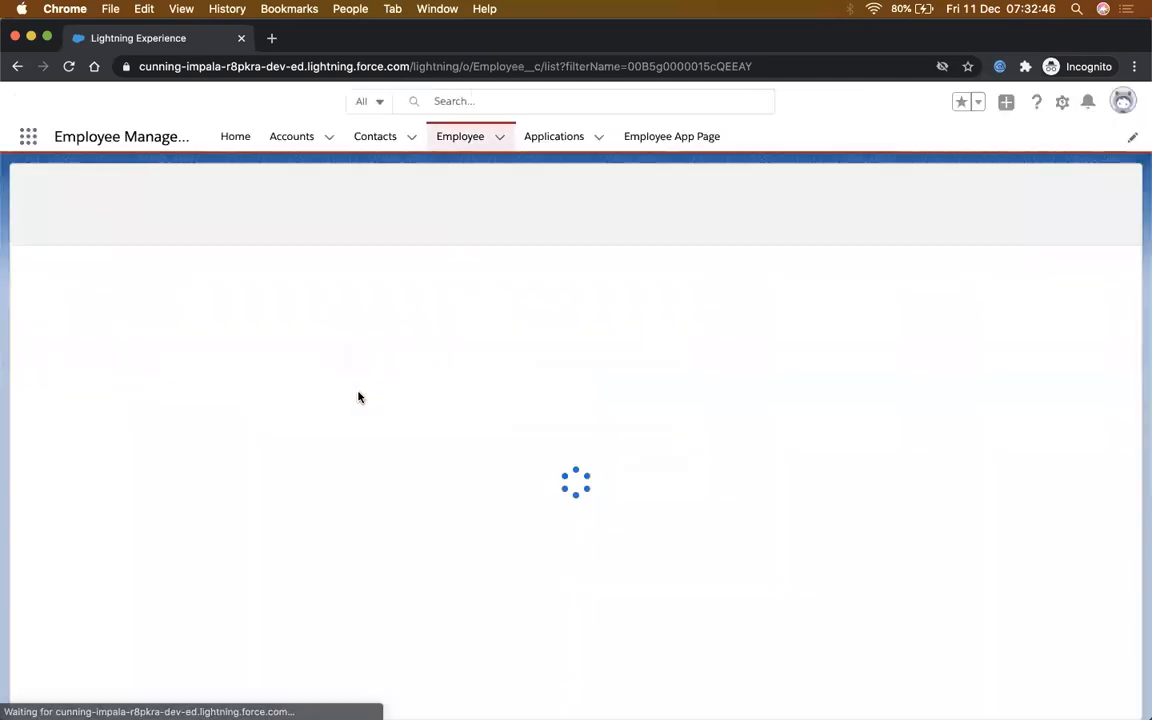
pyautogui.hotkey('ctrl', 'Up')
# Open the Technical Lead user's Standard user Clone profile and find the Employee field-level security.
pyautogui.click(740, 381)
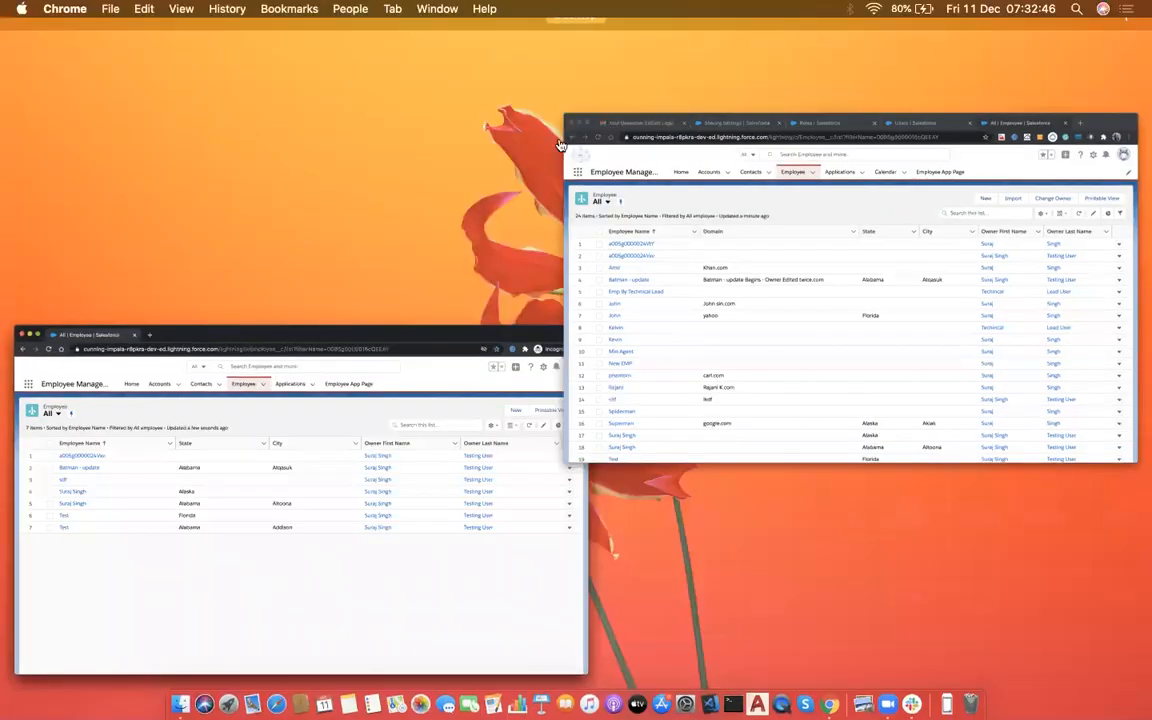
pyautogui.hotkey('ctrl', 'shift', 'Tab')
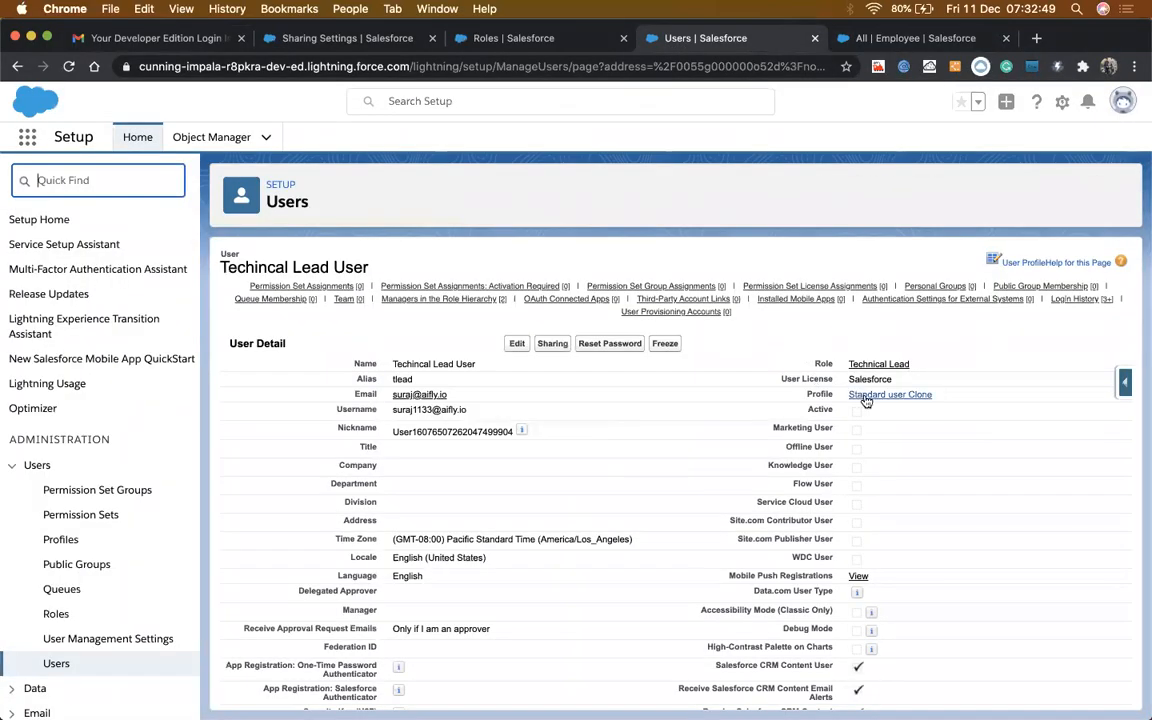
pyautogui.click(866, 396)
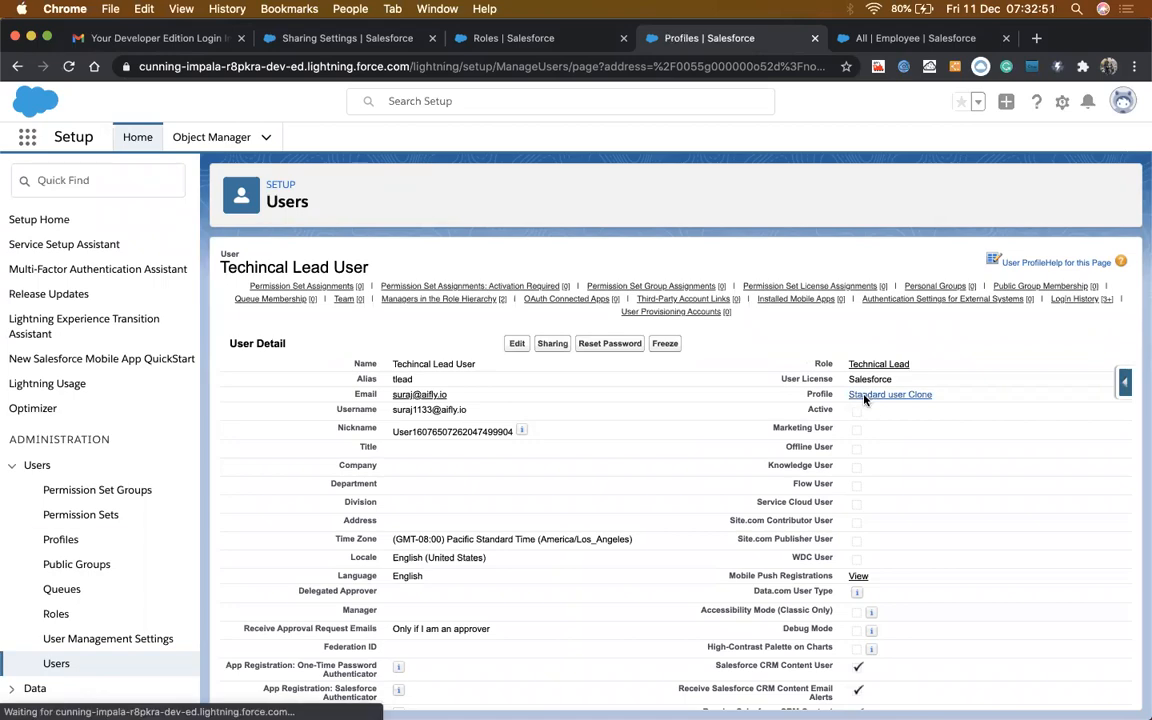
pyautogui.scroll(-15, 637, 406)
pyautogui.scroll(-20, 637, 406)
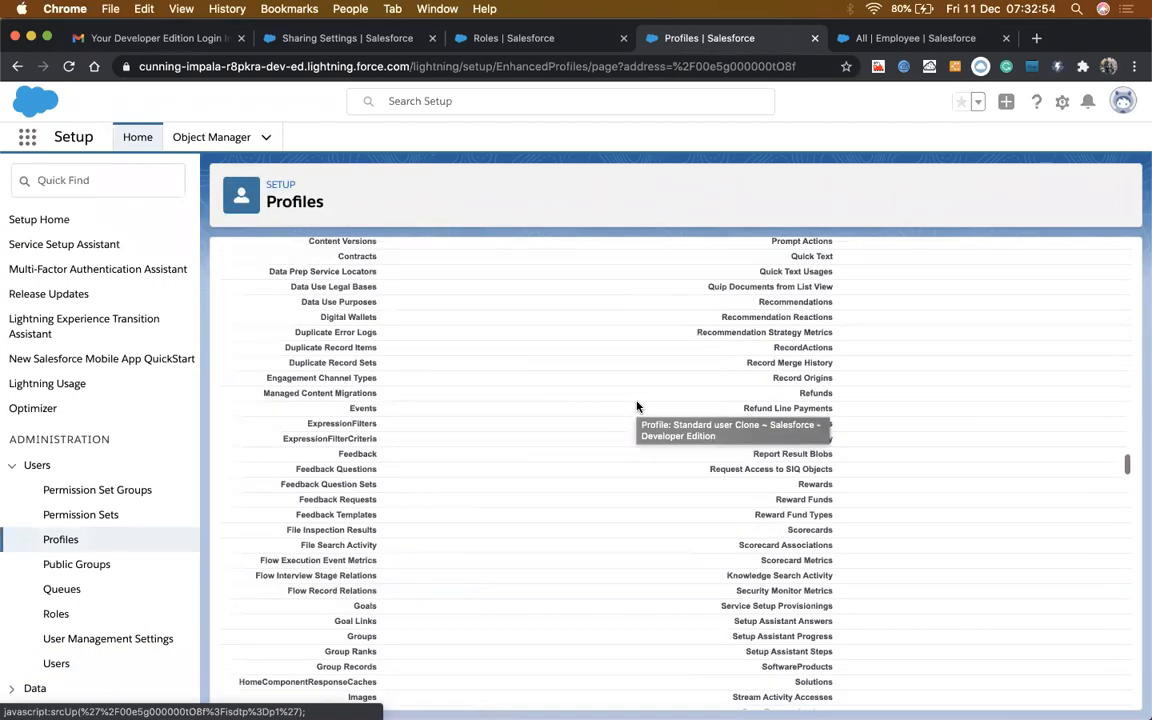
pyautogui.scroll(-15, 637, 406)
pyautogui.scroll(20, 637, 406)
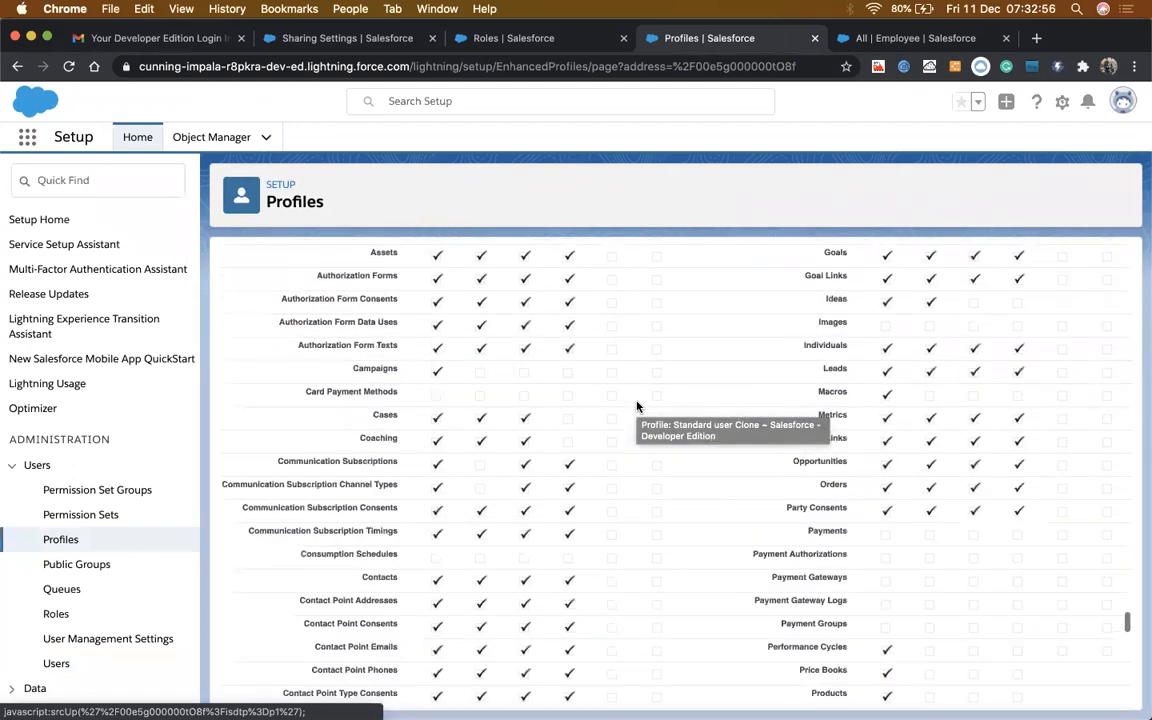
pyautogui.press('super+f')
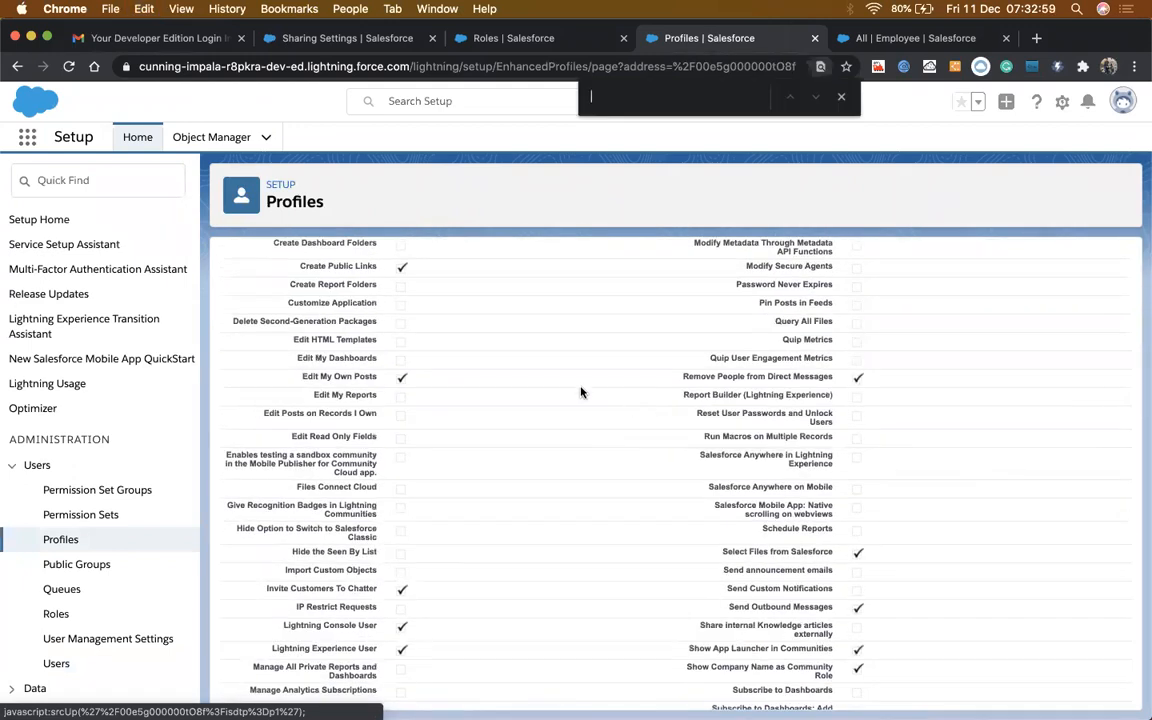
pyautogui.scroll(20, 533, 403)
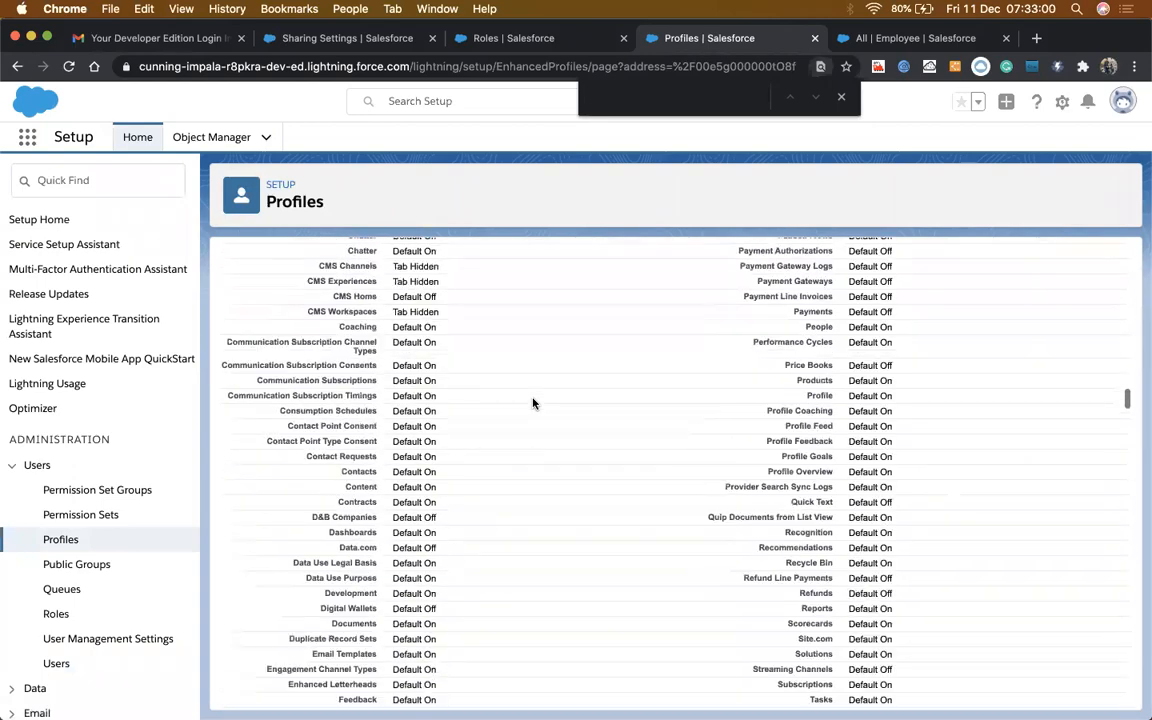
pyautogui.scroll(10, 533, 403)
pyautogui.scroll(-10, 533, 403)
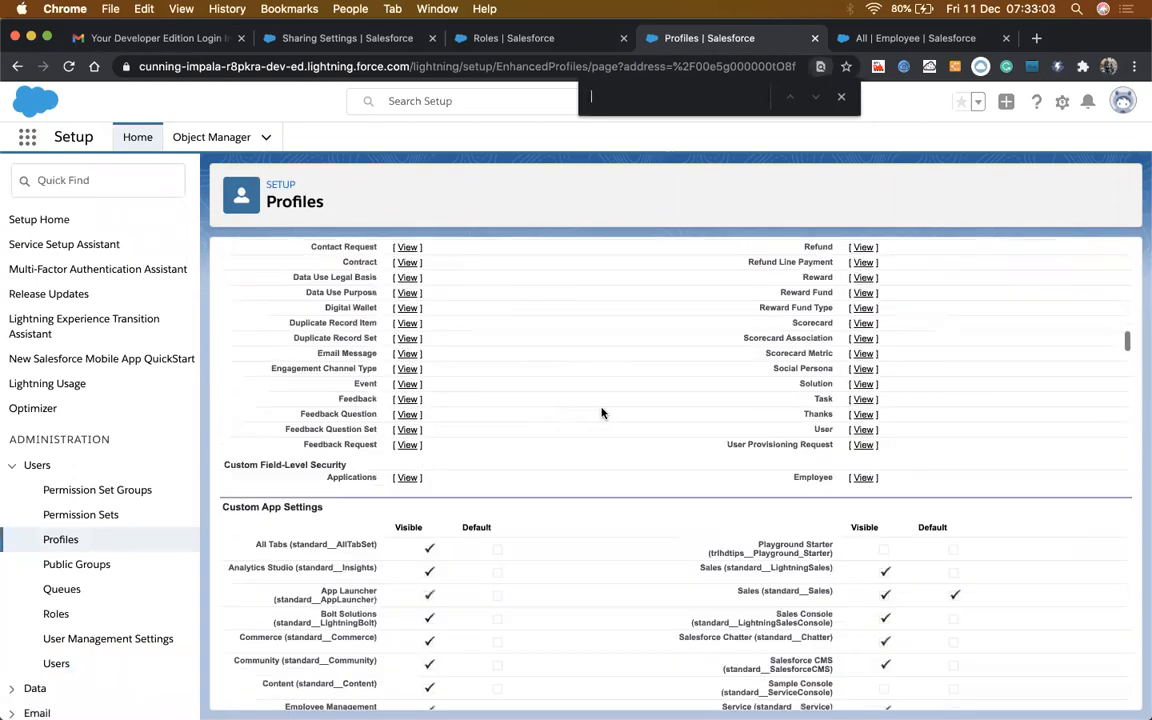
pyautogui.scroll(1, 800, 335)
# Grant Domain Read and Edit Access in Employee field-level security and save.
pyautogui.click(864, 335)
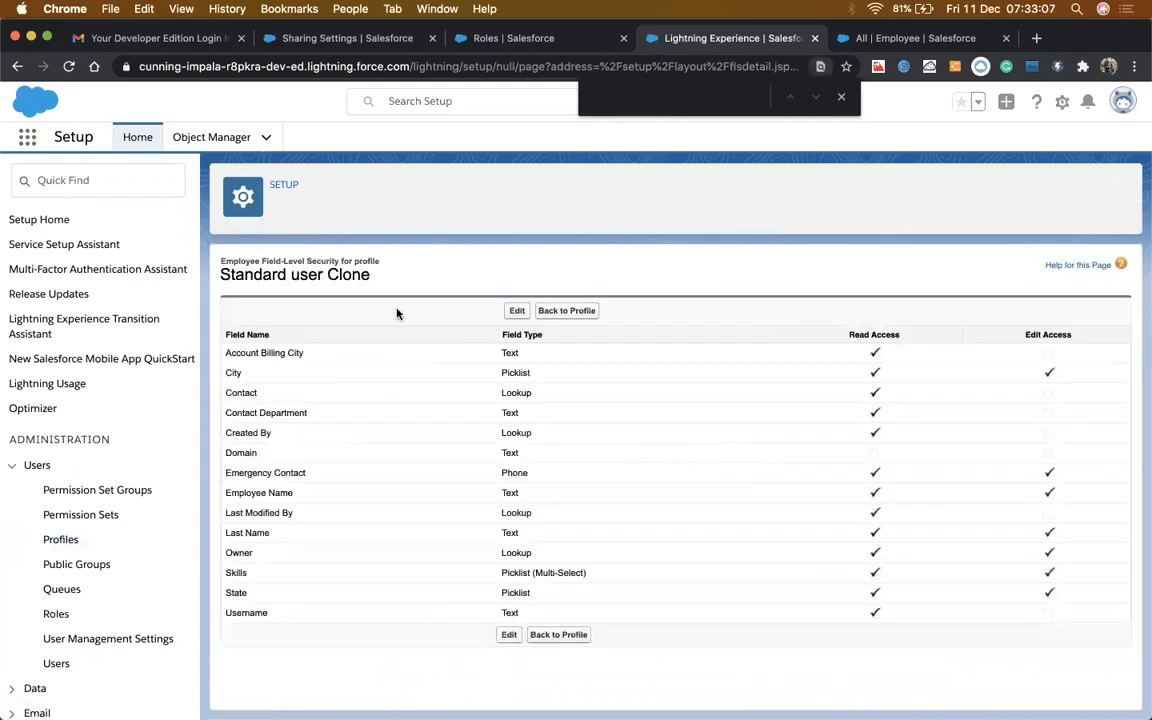
pyautogui.click(517, 312)
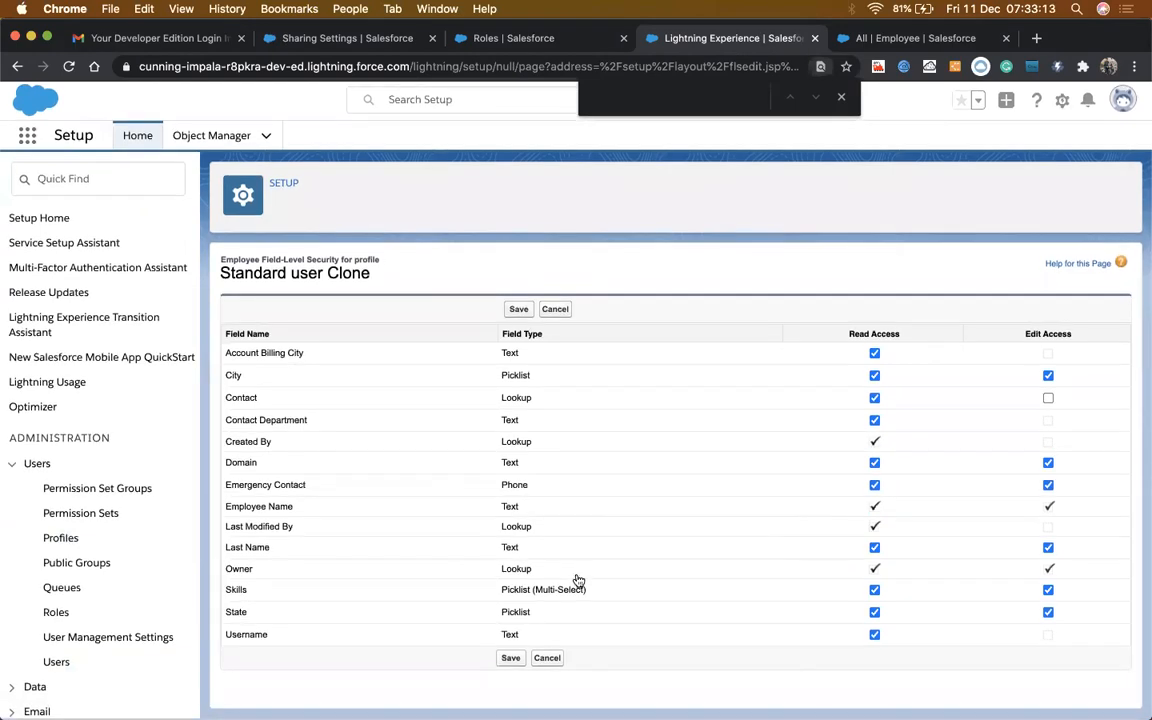
pyautogui.click(510, 660)
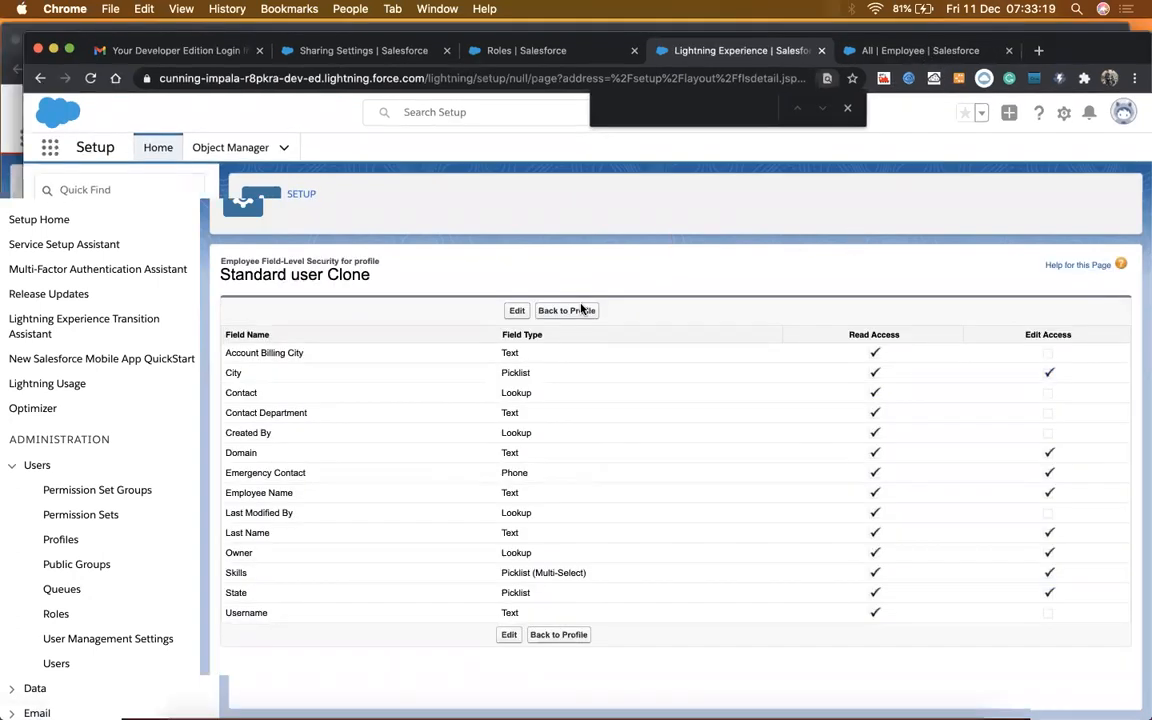
pyautogui.hotkey('ctrl', 'Up')
pyautogui.click(316, 342)
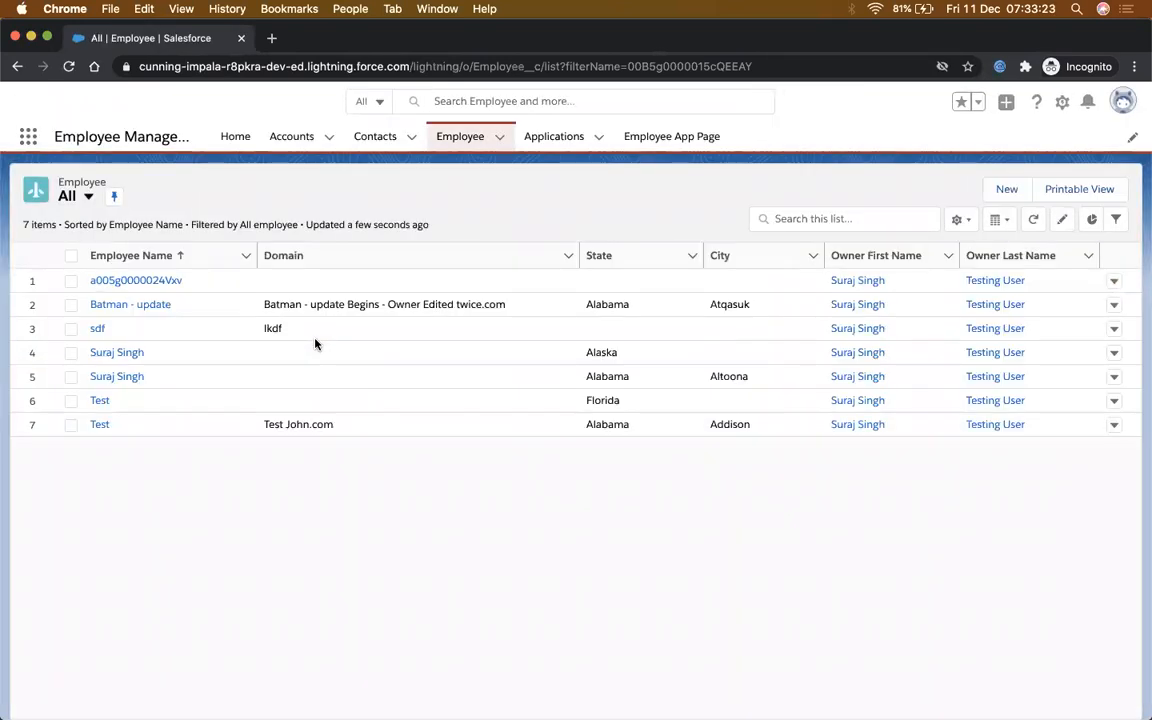
# Reload the incognito list, then in the admin window open Amir's record and go back.
pyautogui.press('super+r')
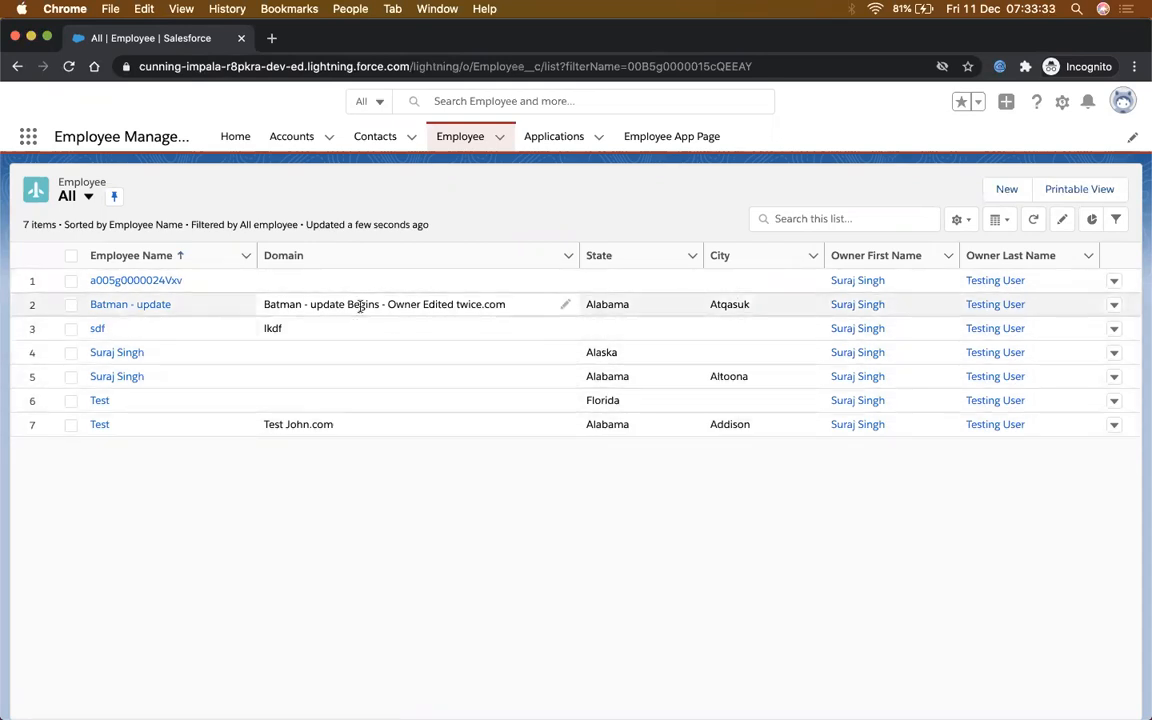
pyautogui.hotkey('ctrl', 'Up')
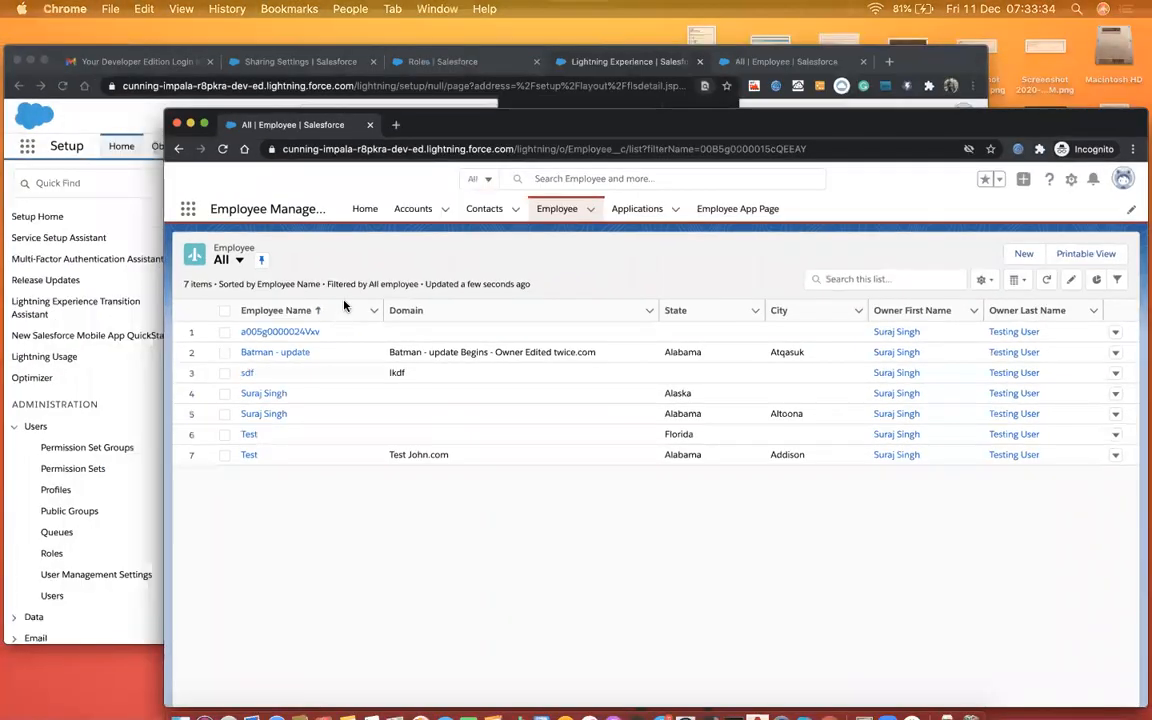
pyautogui.click(400, 215)
pyautogui.click(470, 40)
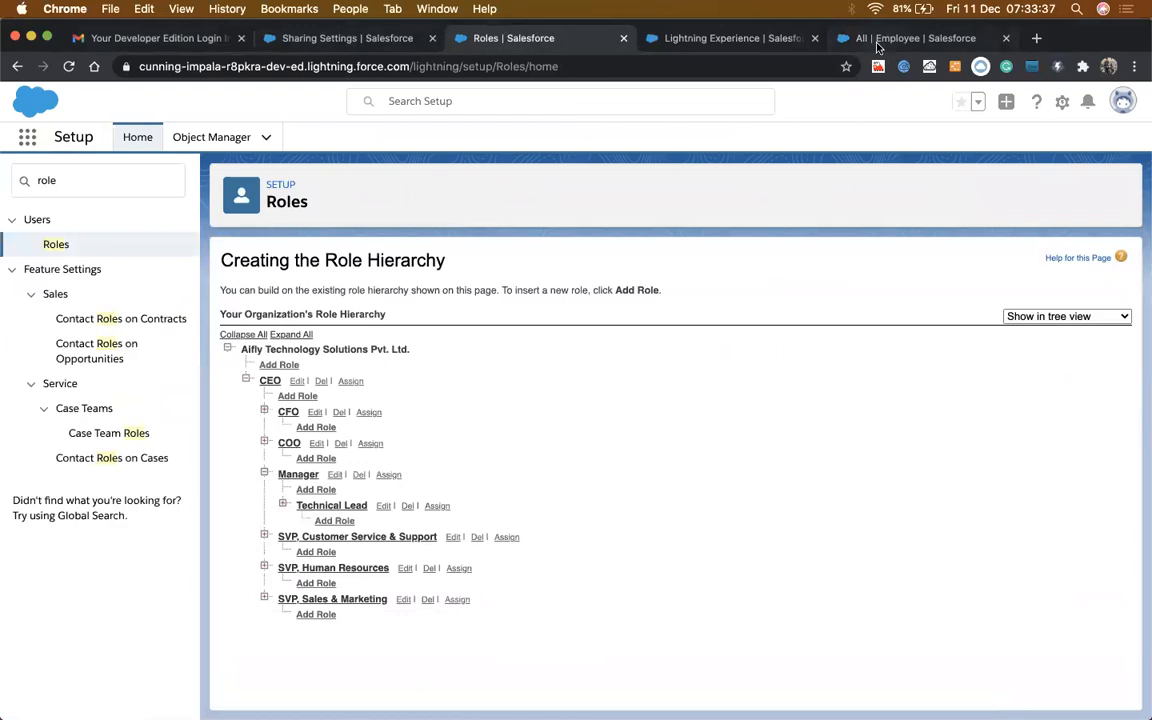
pyautogui.click(880, 38)
pyautogui.click(99, 330)
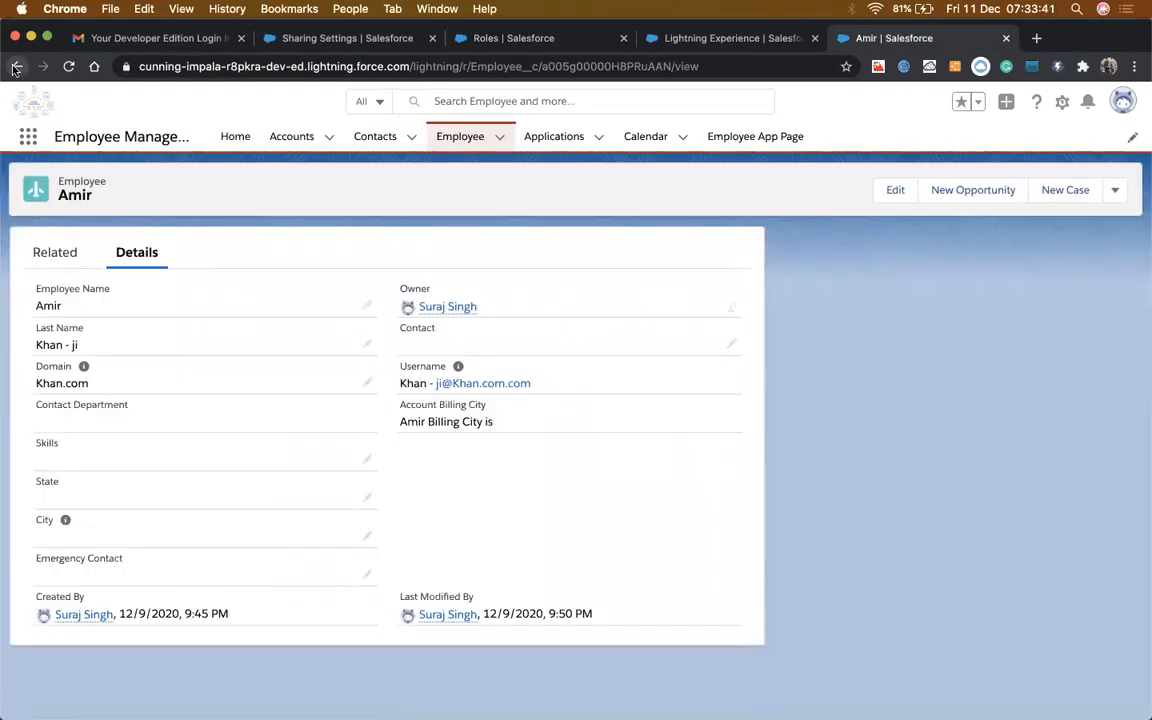
pyautogui.click(15, 67)
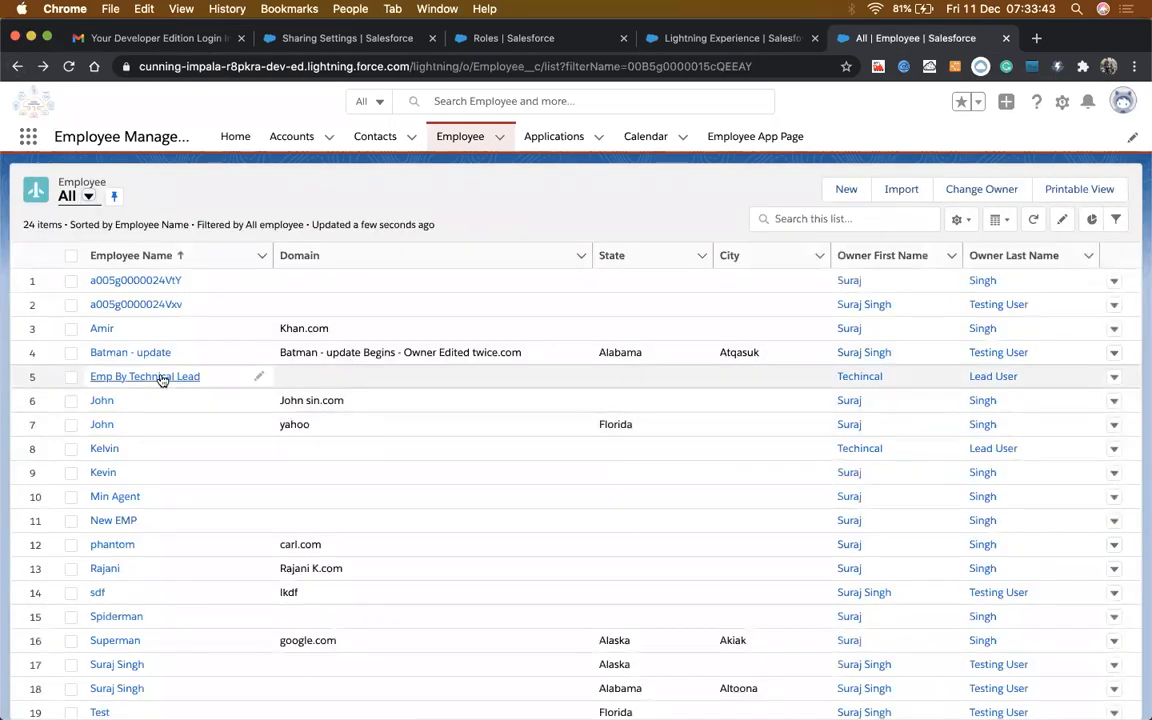
# Edit Emp By Technical Lead's Domain to gmail.com inline and save it twice.
pyautogui.click(160, 378)
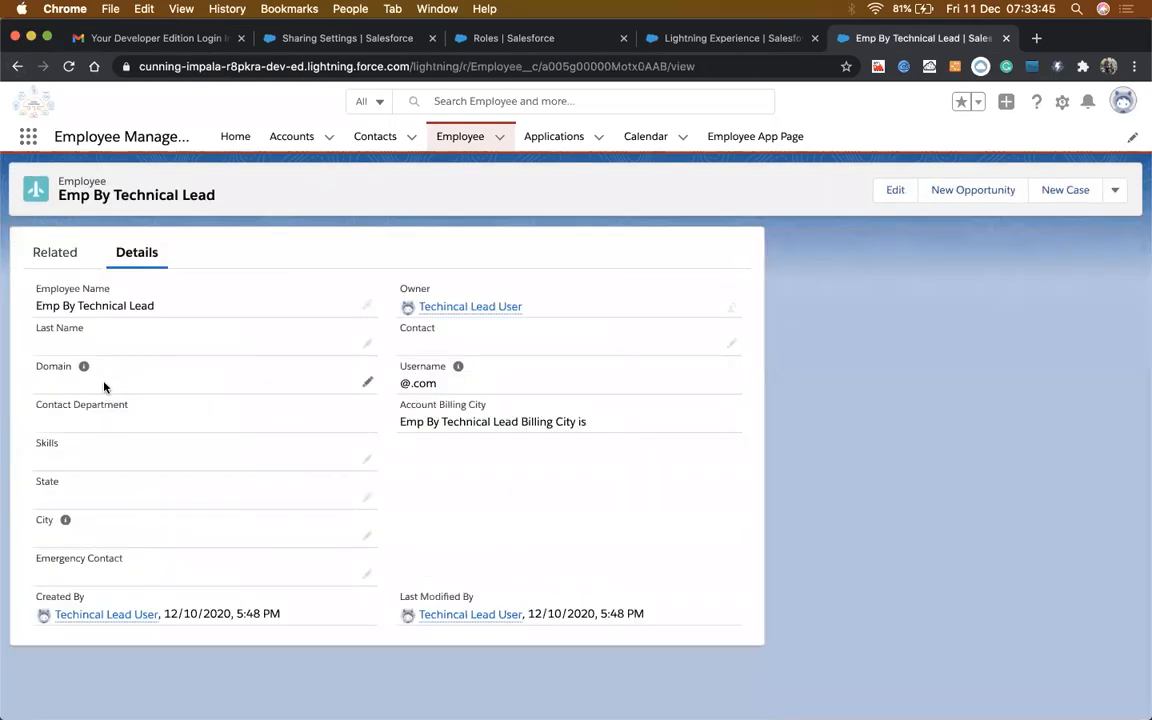
pyautogui.doubleClick(298, 395)
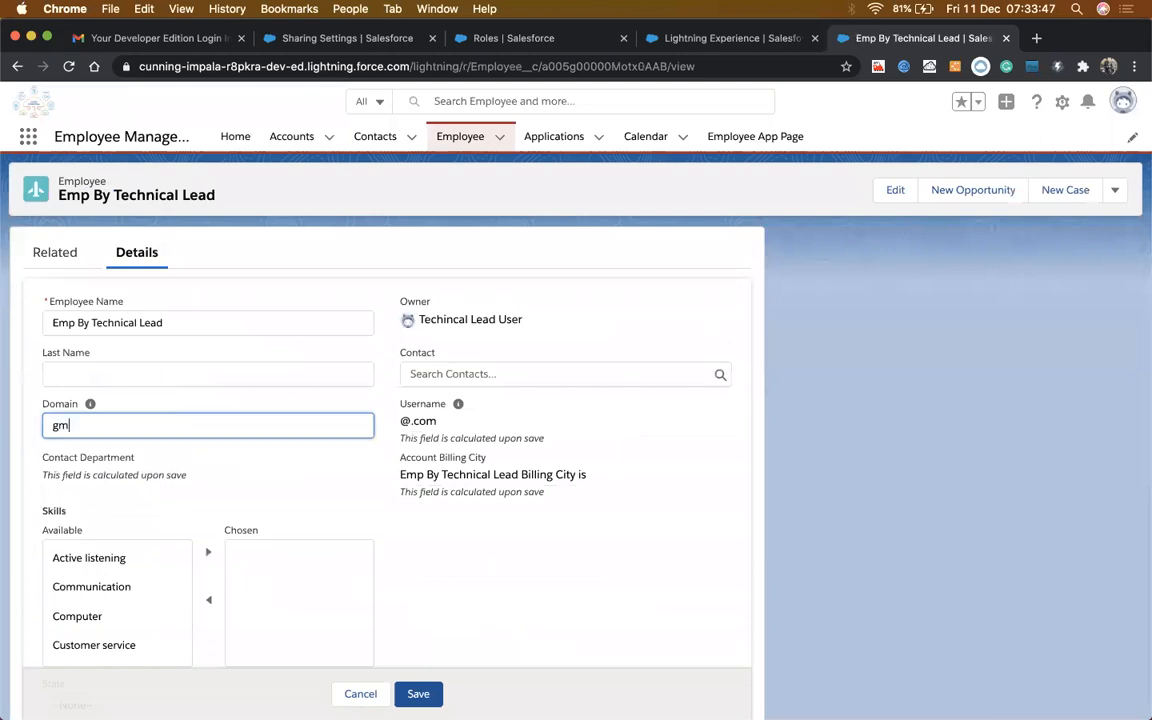
pyautogui.click(418, 693)
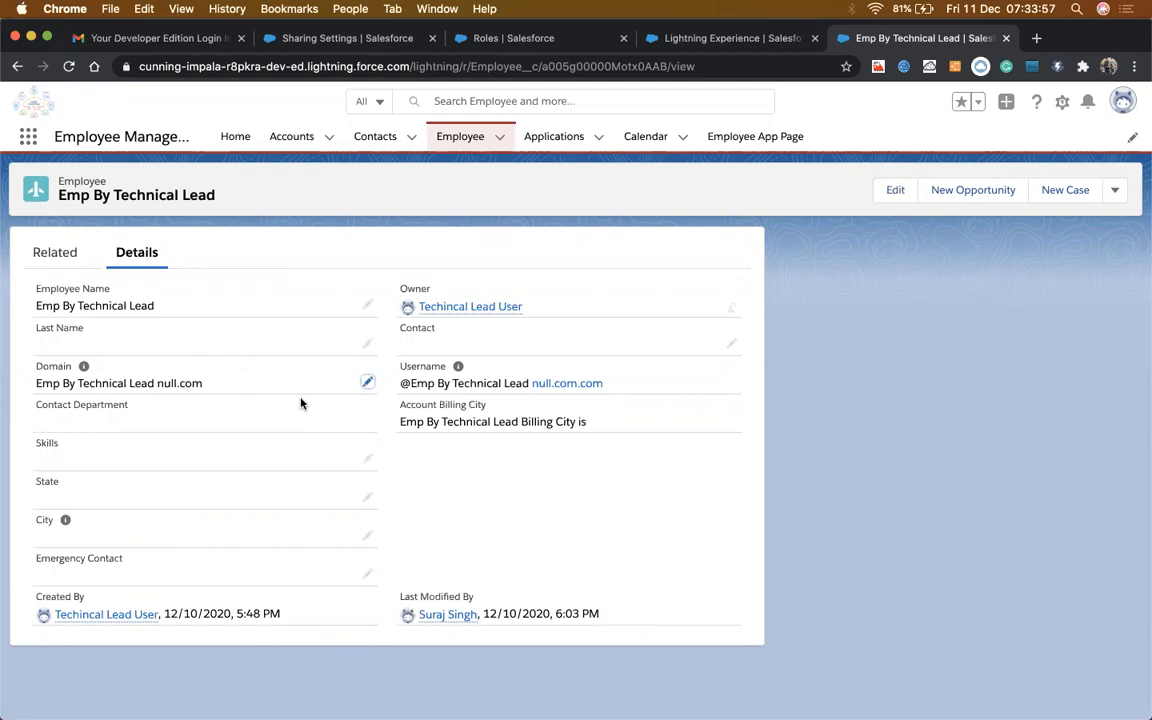
pyautogui.click(368, 384)
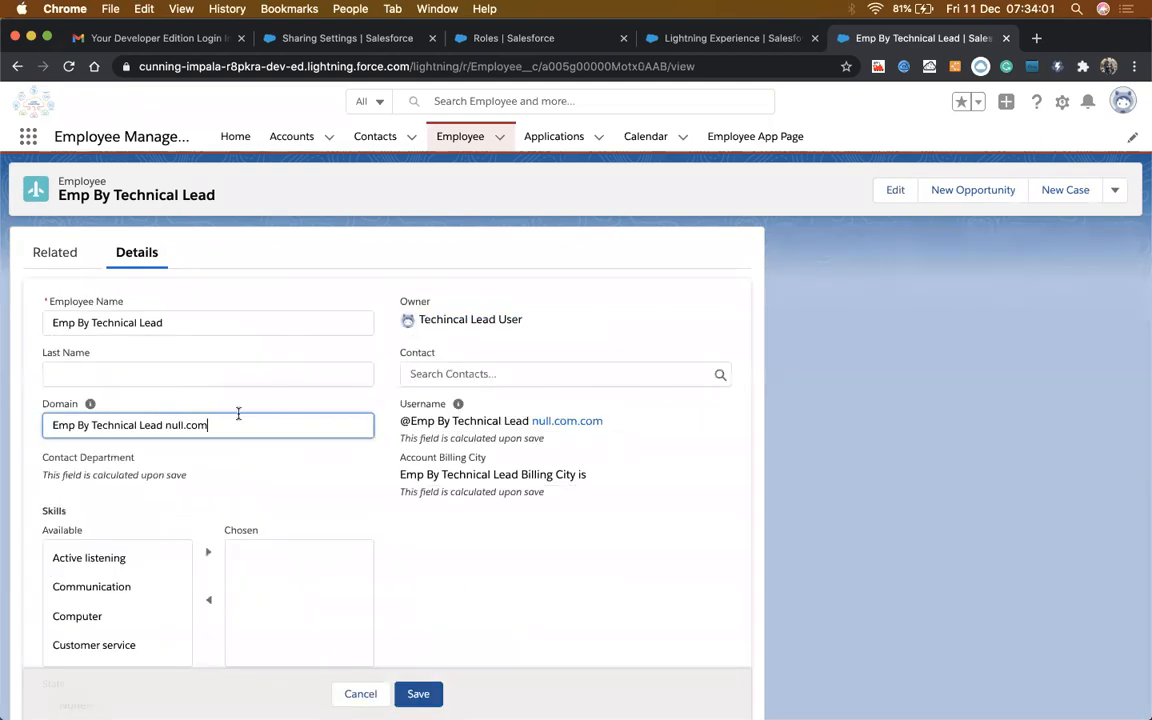
pyautogui.moveTo(222, 427); pyautogui.dragTo(21, 429)
pyautogui.press('BackSpace')
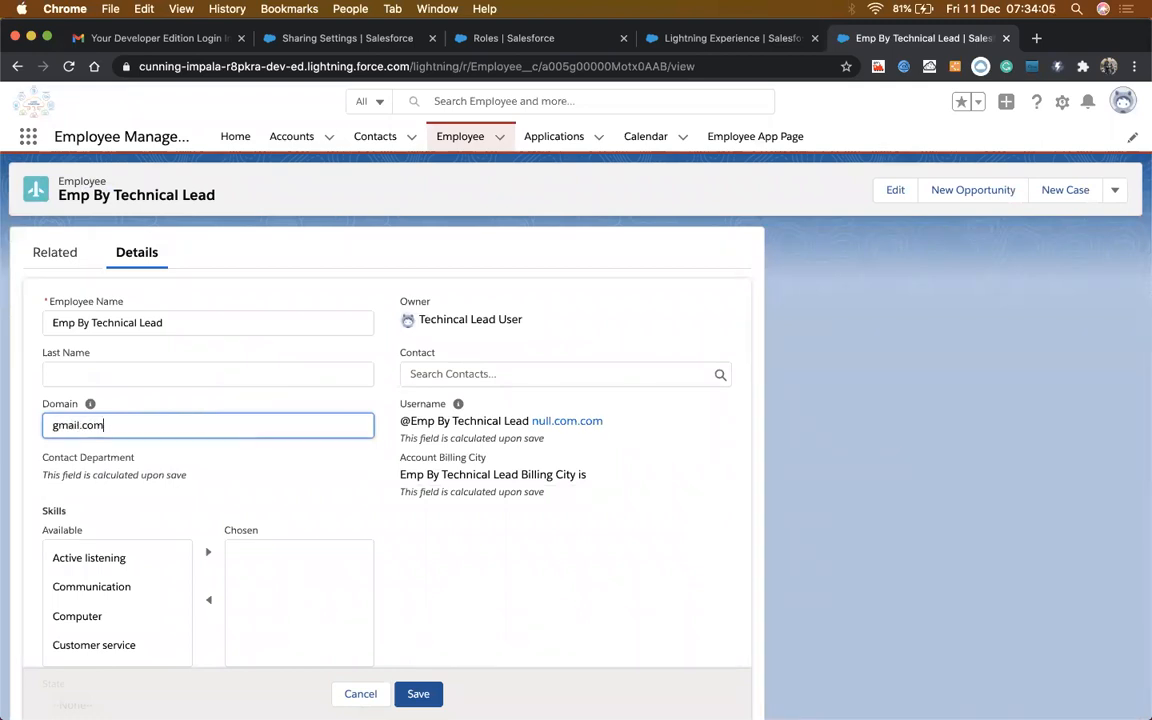
pyautogui.click(425, 692)
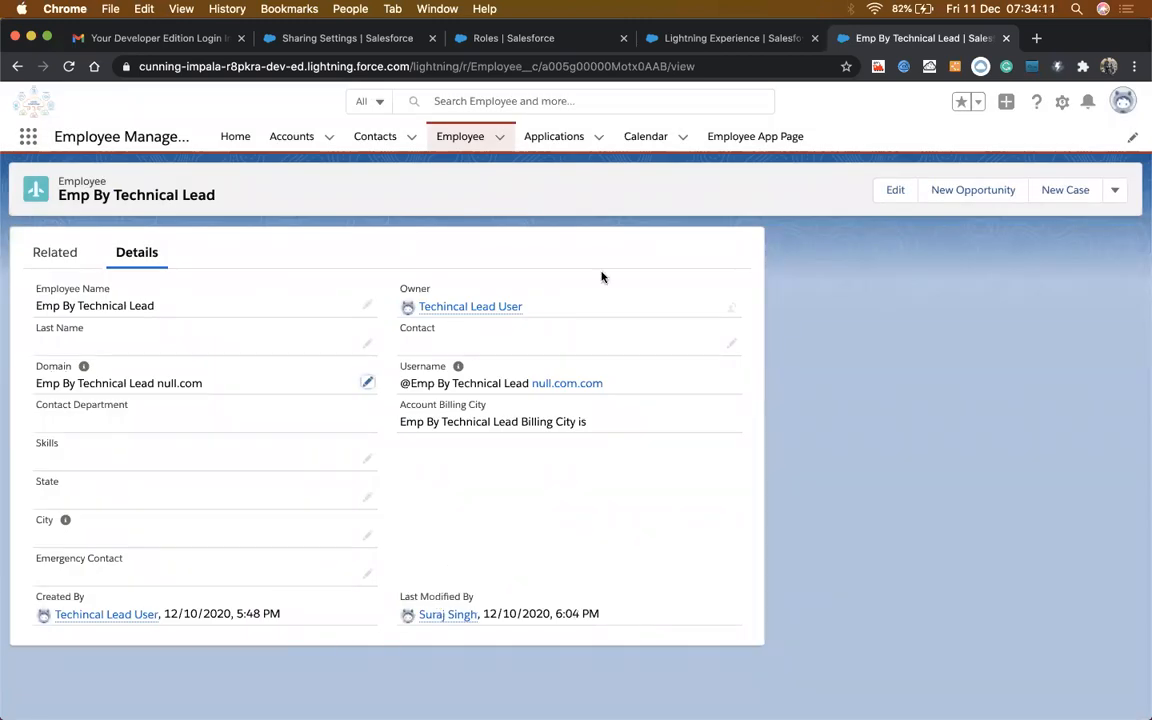
# Open the Employee object in Object Manager via the gear menu's Edit Object.
pyautogui.hotkey('ctrl', 'Up')
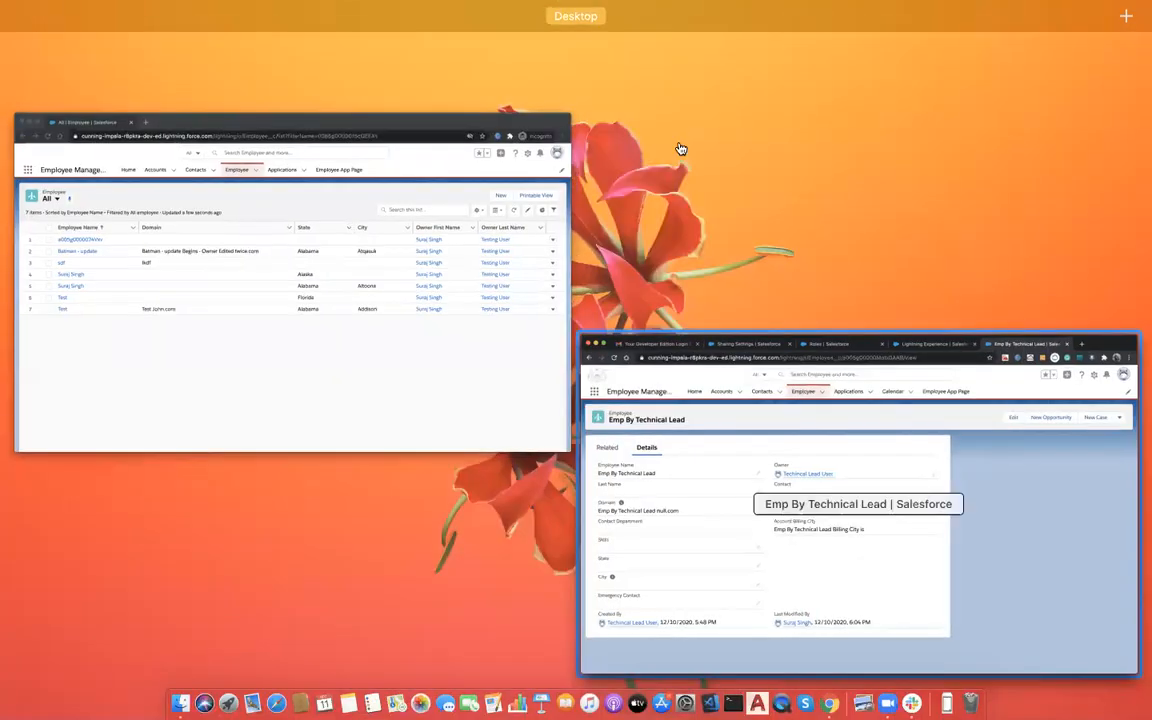
pyautogui.click(540, 158)
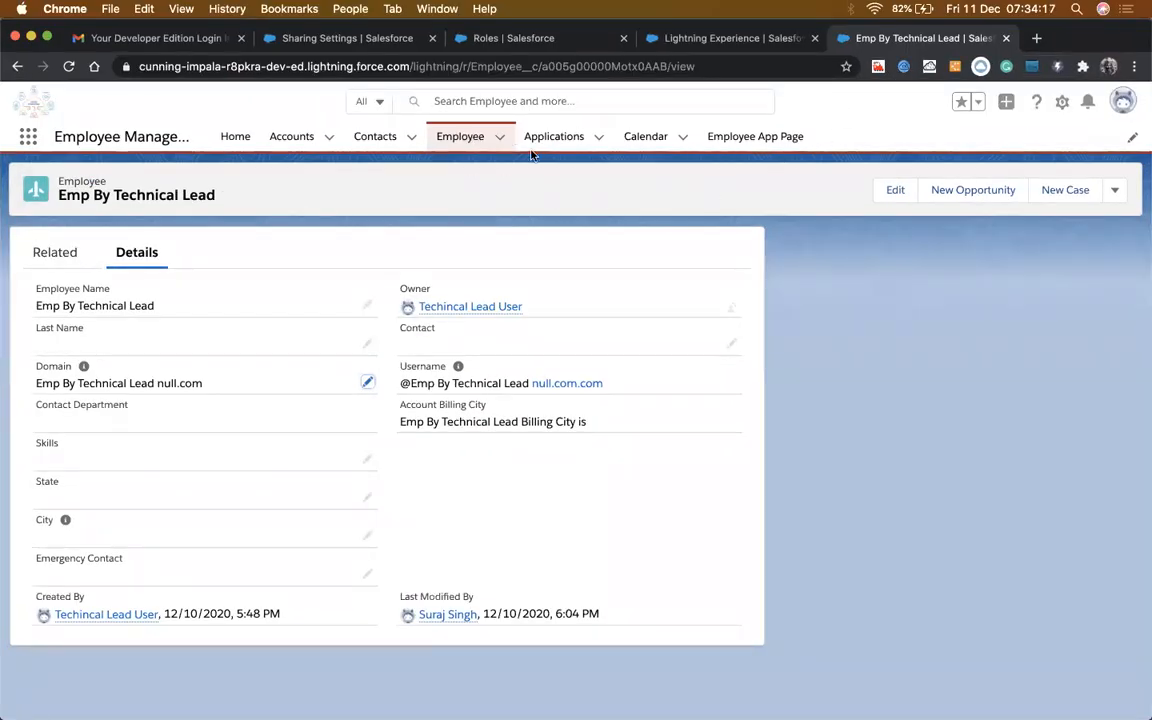
pyautogui.click(1061, 104)
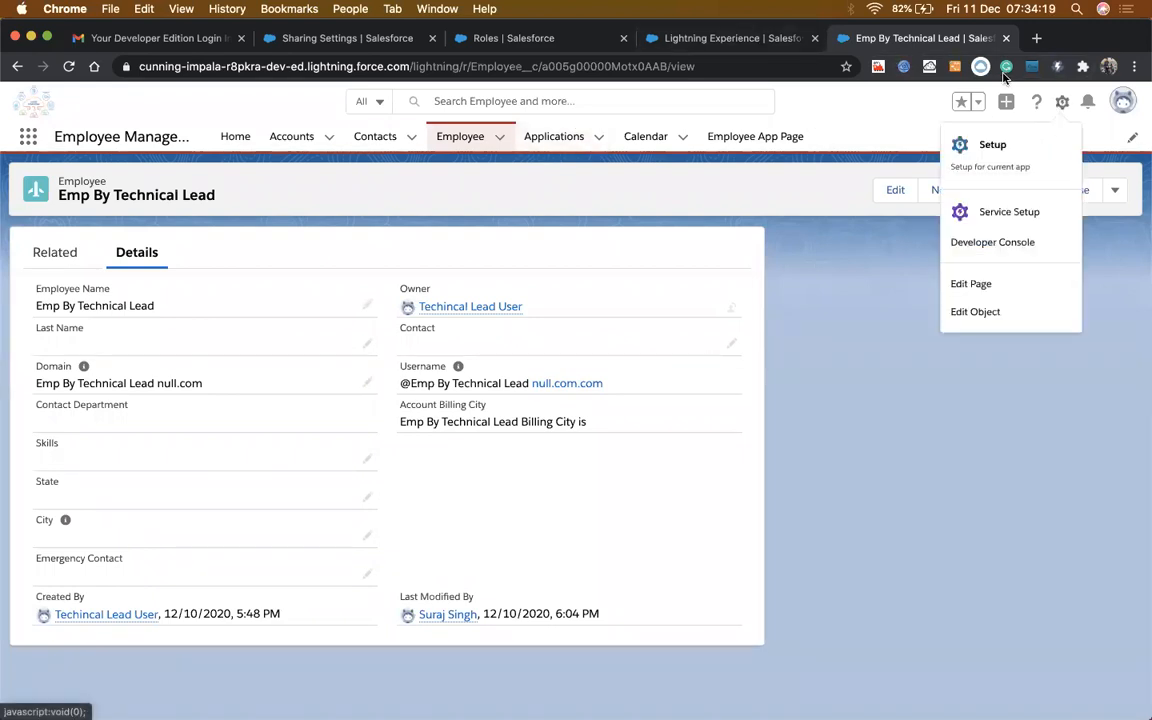
pyautogui.click(1060, 106)
pyautogui.click(967, 318)
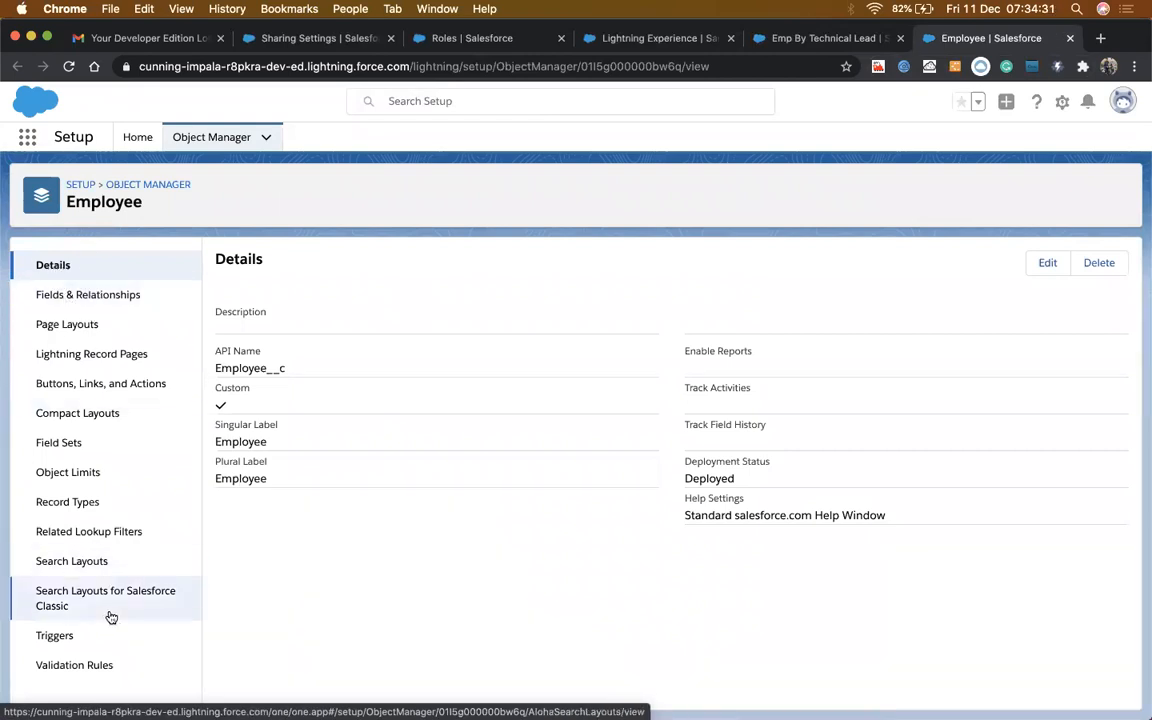
# Delete the EmployeeTriggerOnAfterInsert and EmployeeTriggerOnAfterUpdate triggers.
pyautogui.click(60, 636)
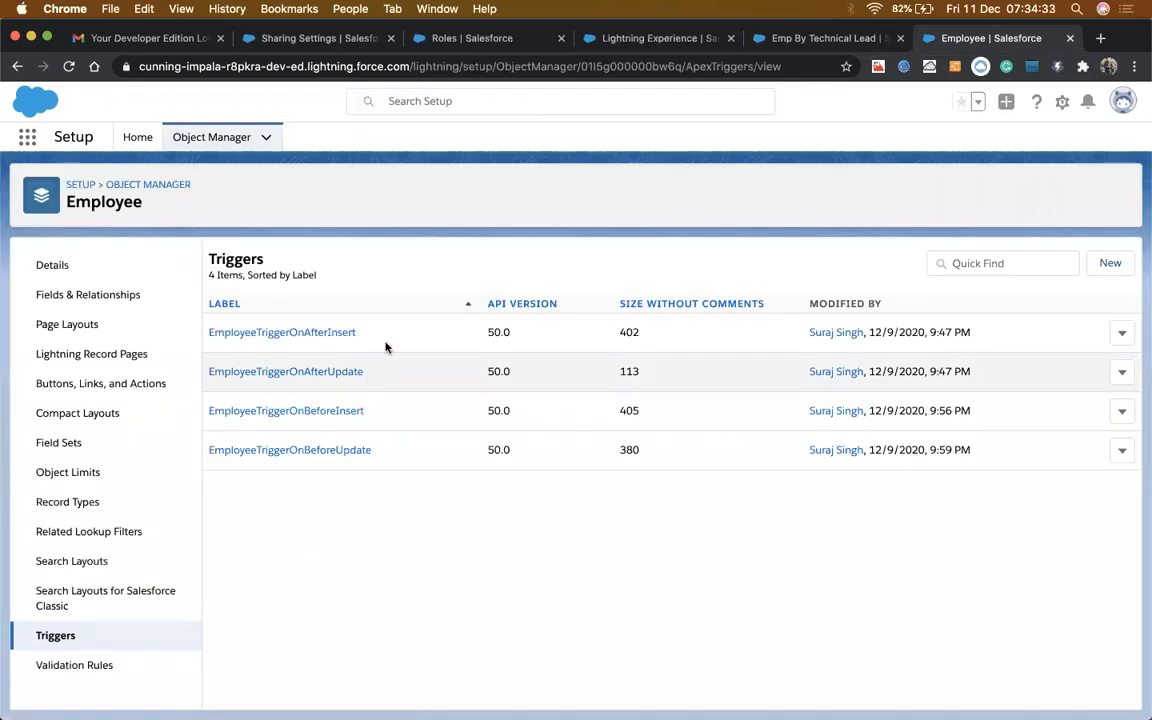
pyautogui.click(1118, 338)
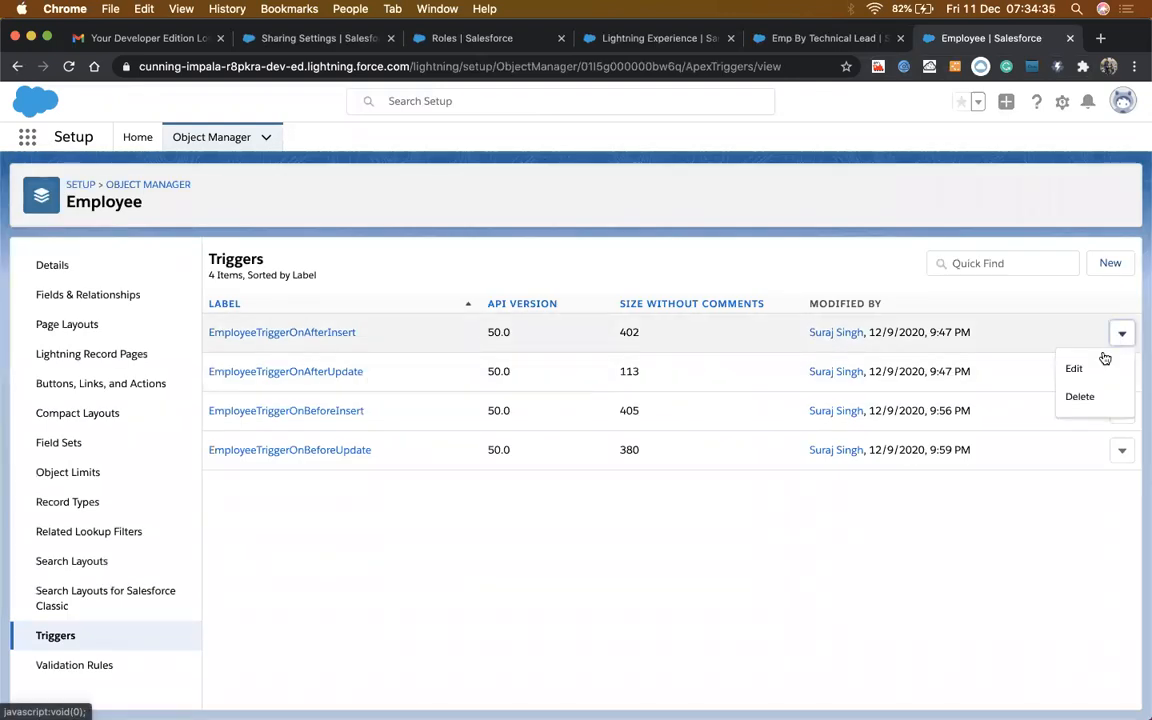
pyautogui.click(1080, 396)
pyautogui.click(792, 420)
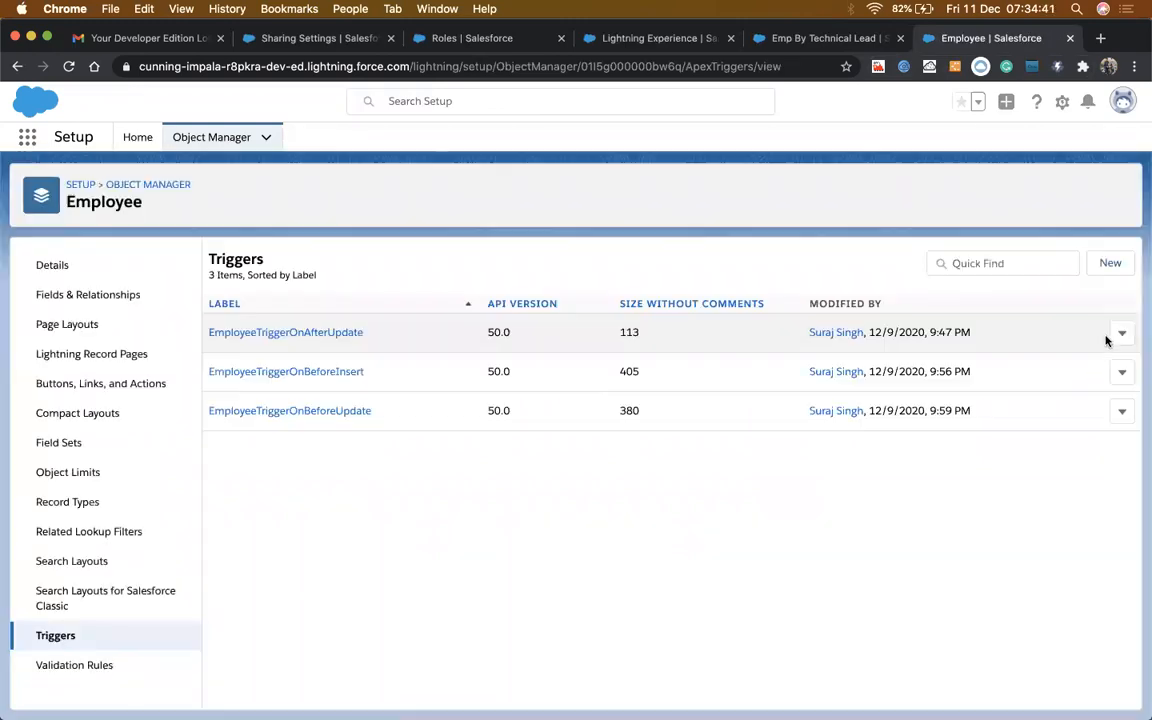
pyautogui.click(1121, 334)
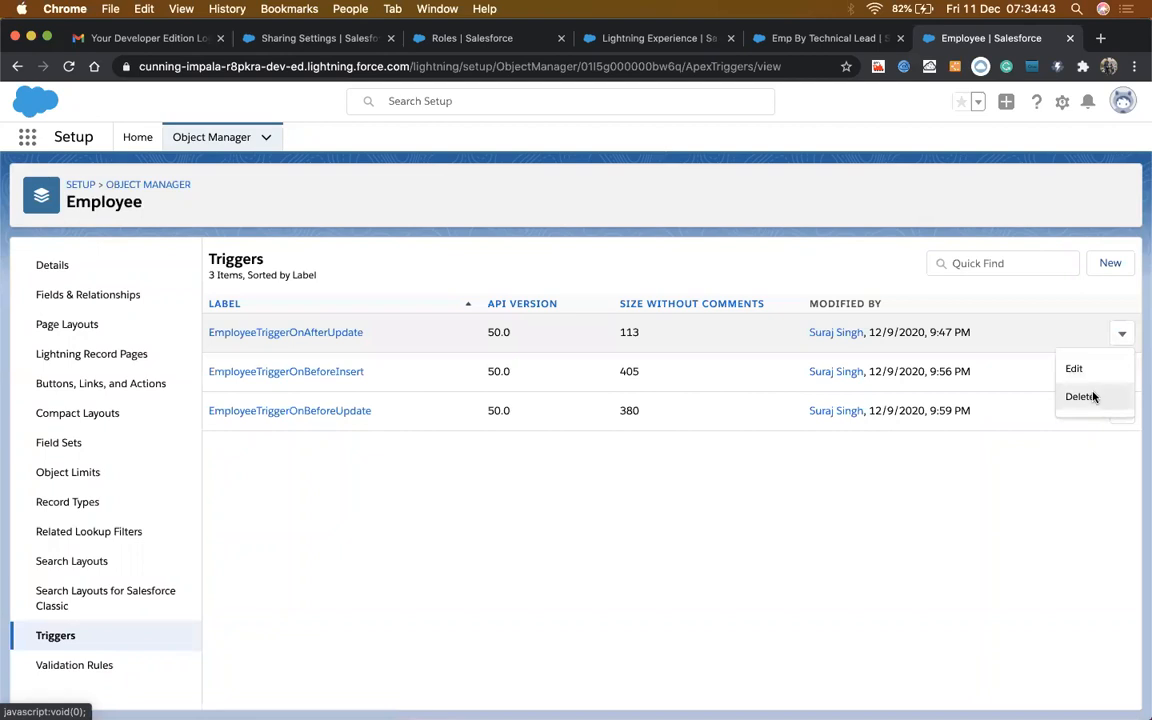
pyautogui.click(1080, 396)
pyautogui.click(792, 420)
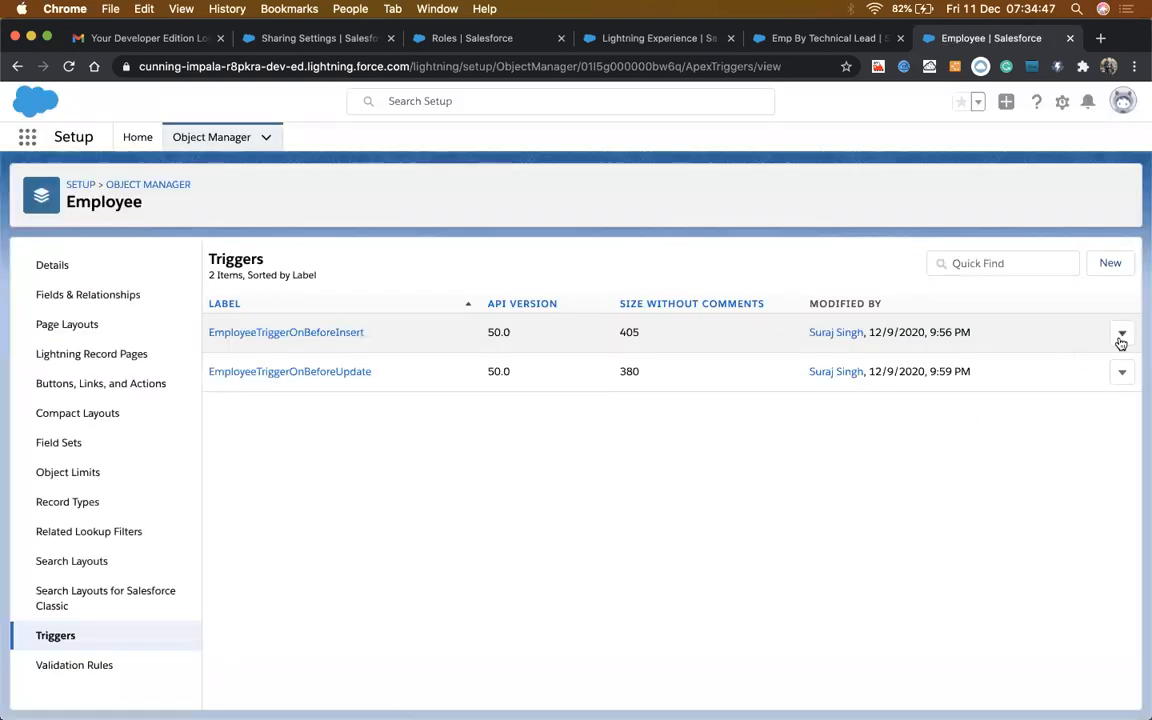
# Delete EmployeeTriggerOnBeforeInsert and EmployeeTriggerOnBeforeUpdate, then return to the Emp By Technical Lead record.
pyautogui.click(1121, 336)
pyautogui.click(1008, 398)
pyautogui.click(789, 420)
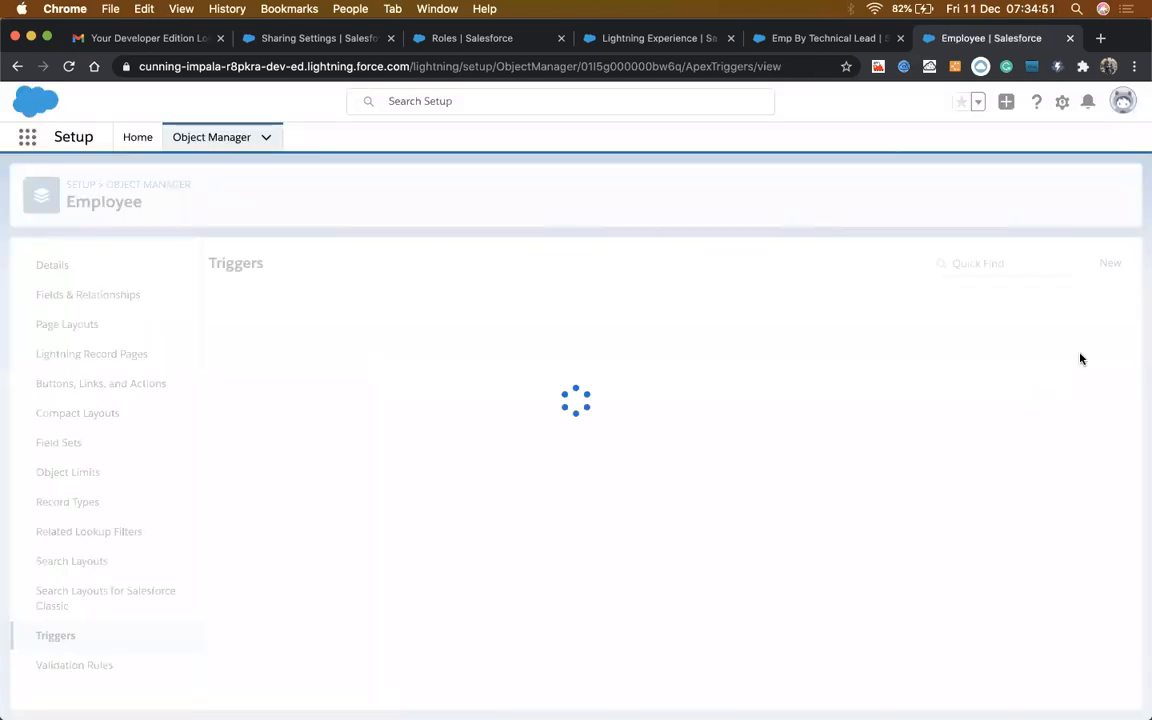
pyautogui.click(1120, 335)
pyautogui.click(1080, 396)
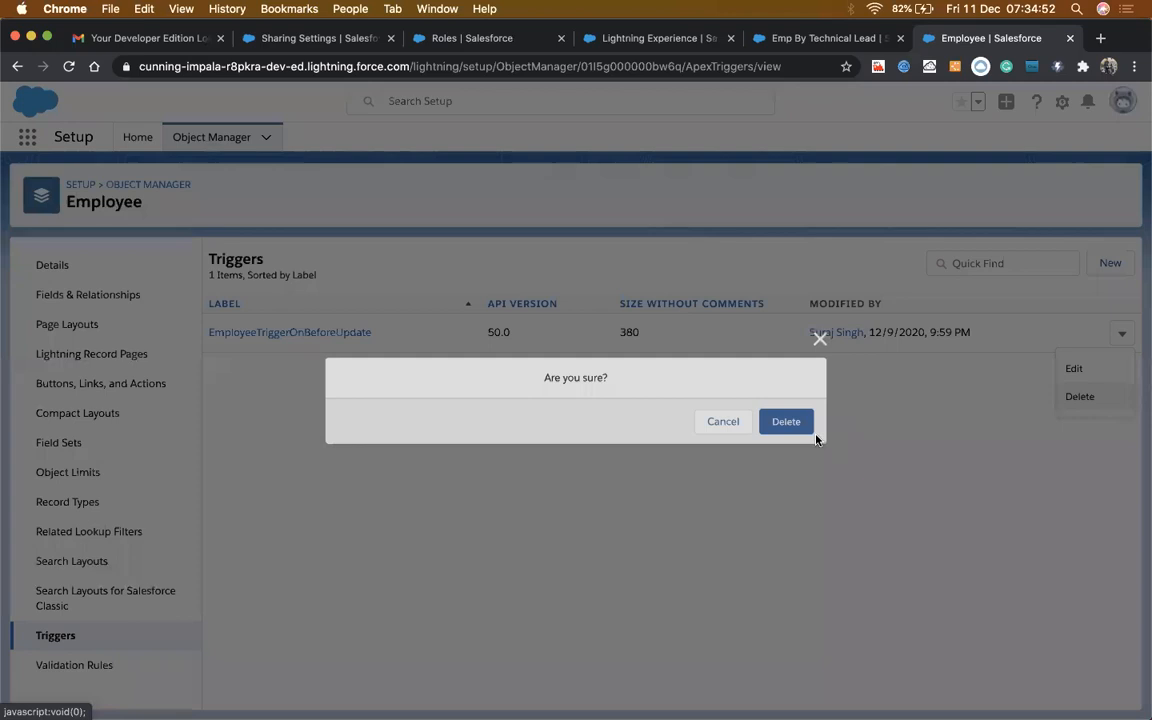
pyautogui.click(800, 425)
pyautogui.click(790, 40)
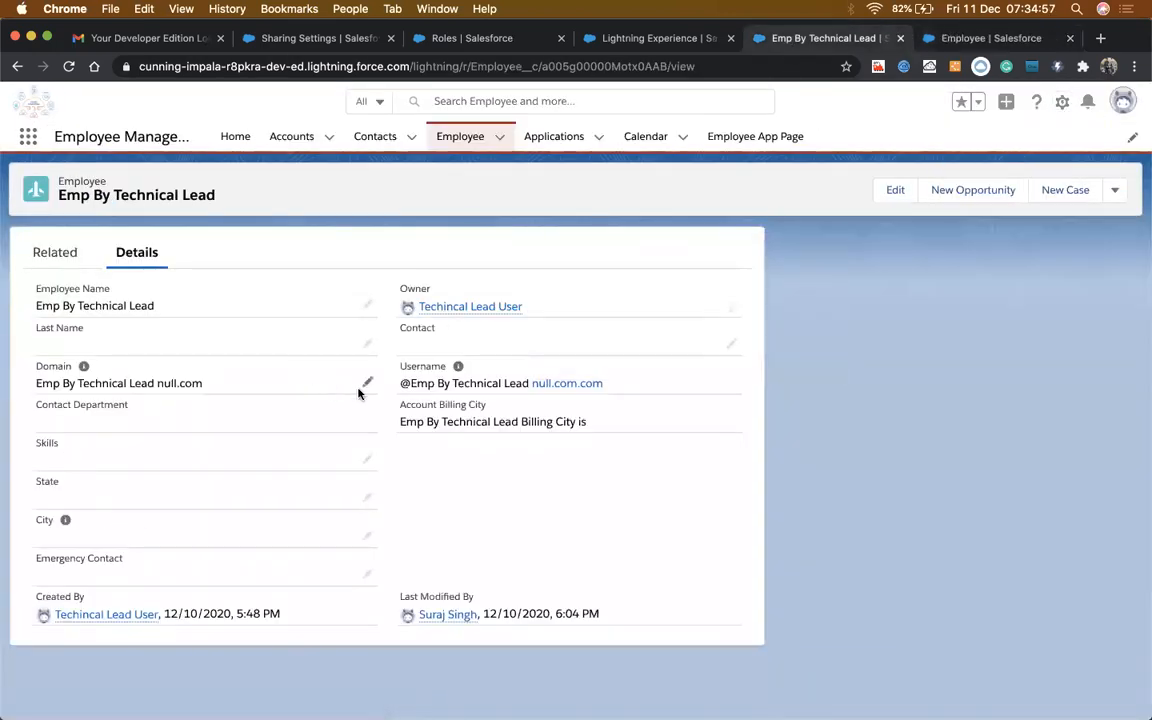
# Replace Emp By Technical Lead's Domain with gmail.com and save.
pyautogui.doubleClick(244, 386)
pyautogui.press('super+a')
pyautogui.press('BackSpace')
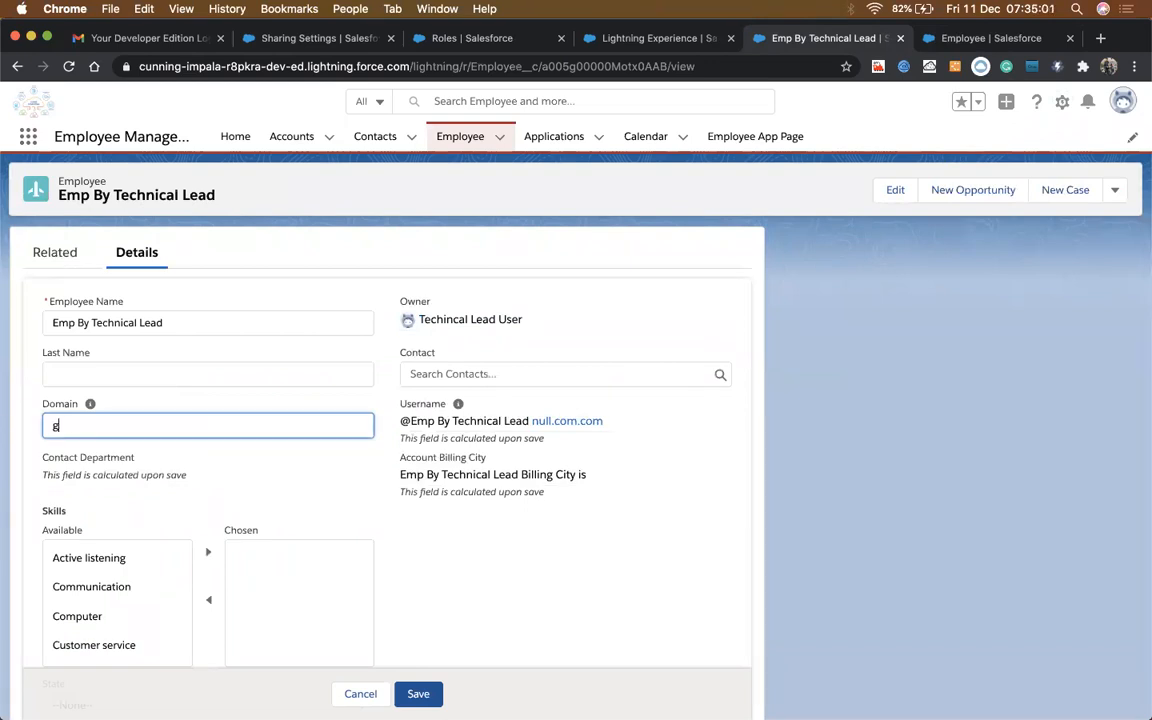
pyautogui.write('gmail.com')
pyautogui.click(410, 692)
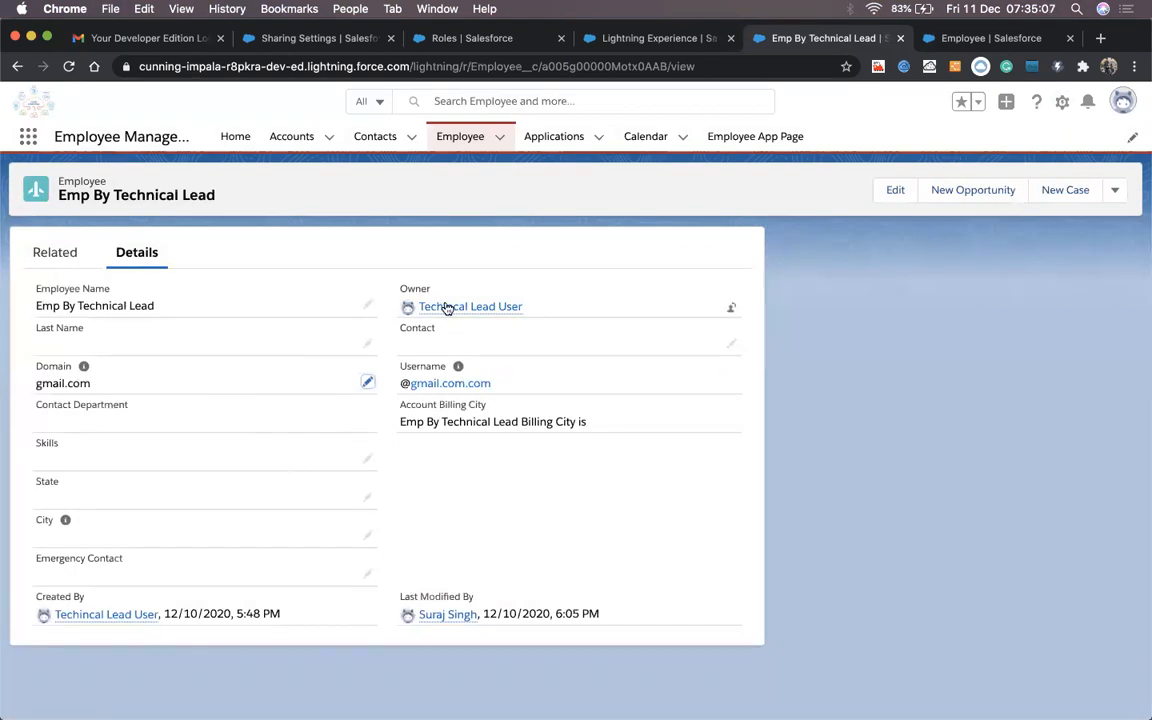
# Bring the incognito All employee list forward and reload it.
pyautogui.hotkey('ctrl', 'Up')
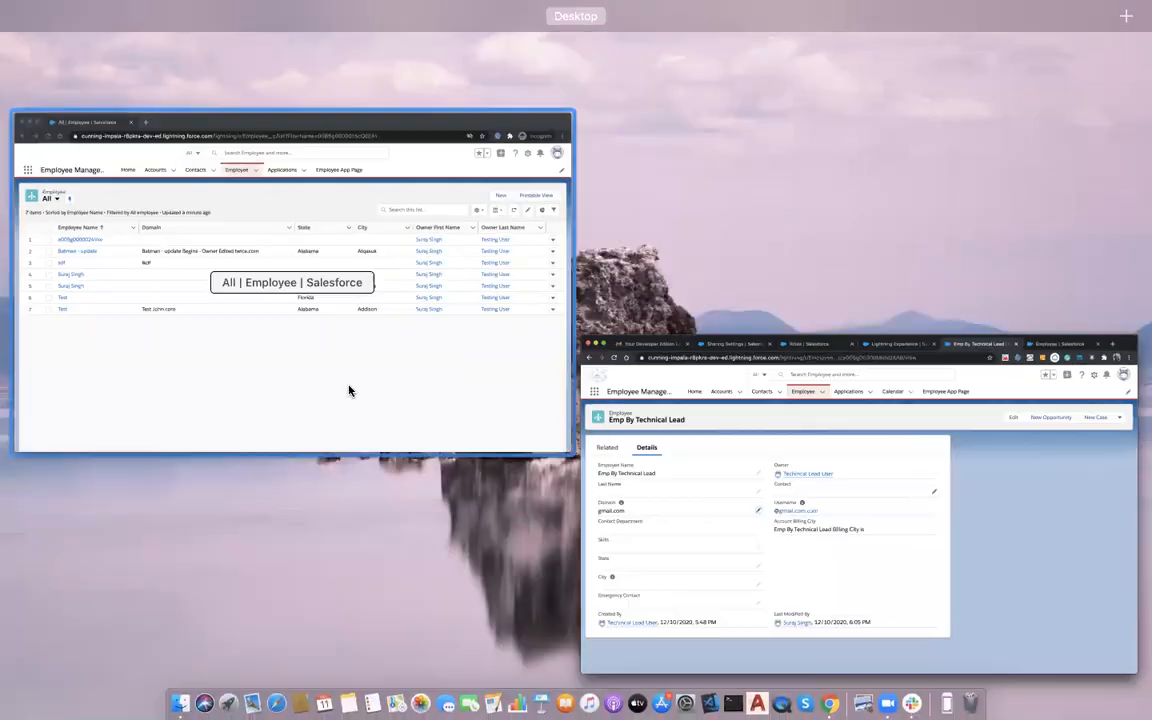
pyautogui.click(349, 391)
pyautogui.press('super+r')
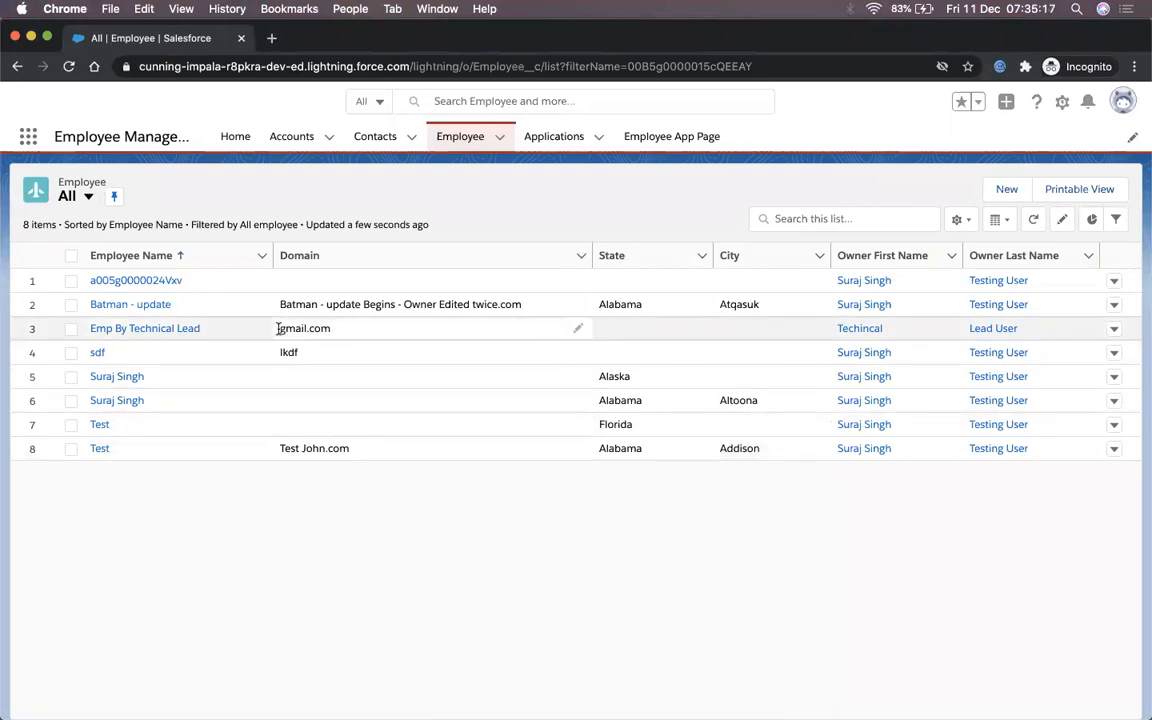
# Inspect Emp By Technical Lead's gmail.com Domain cell in the incognito list.
pyautogui.click(337, 330)
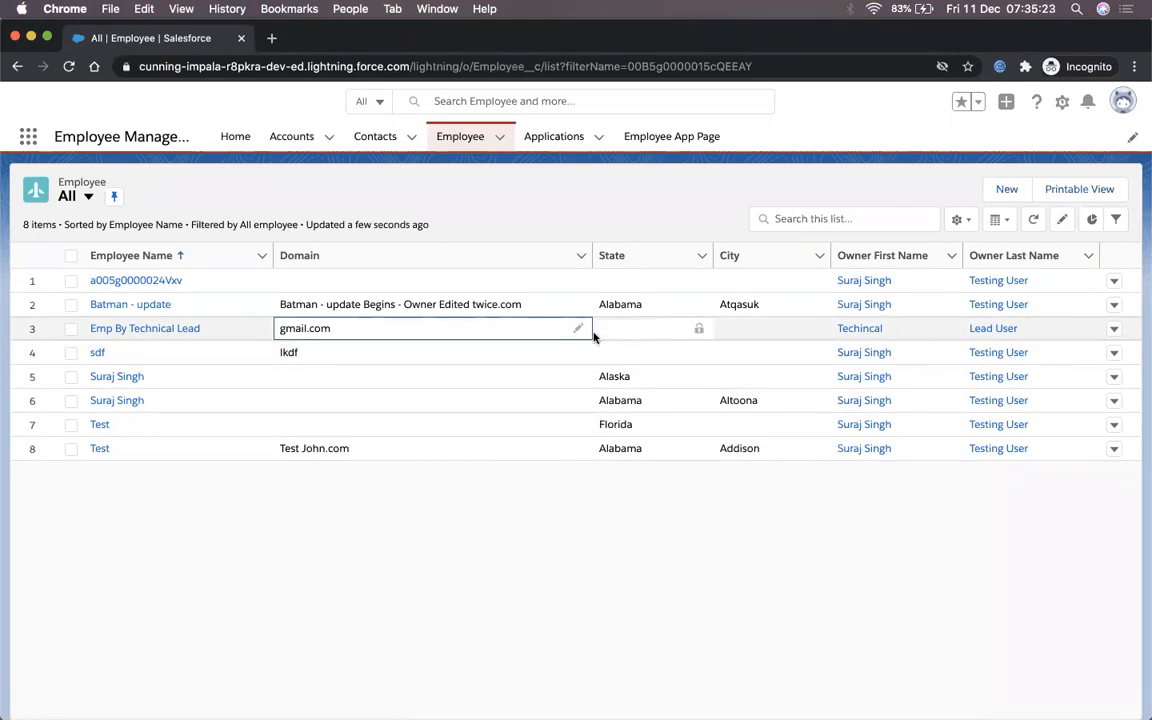
pyautogui.click(465, 398)
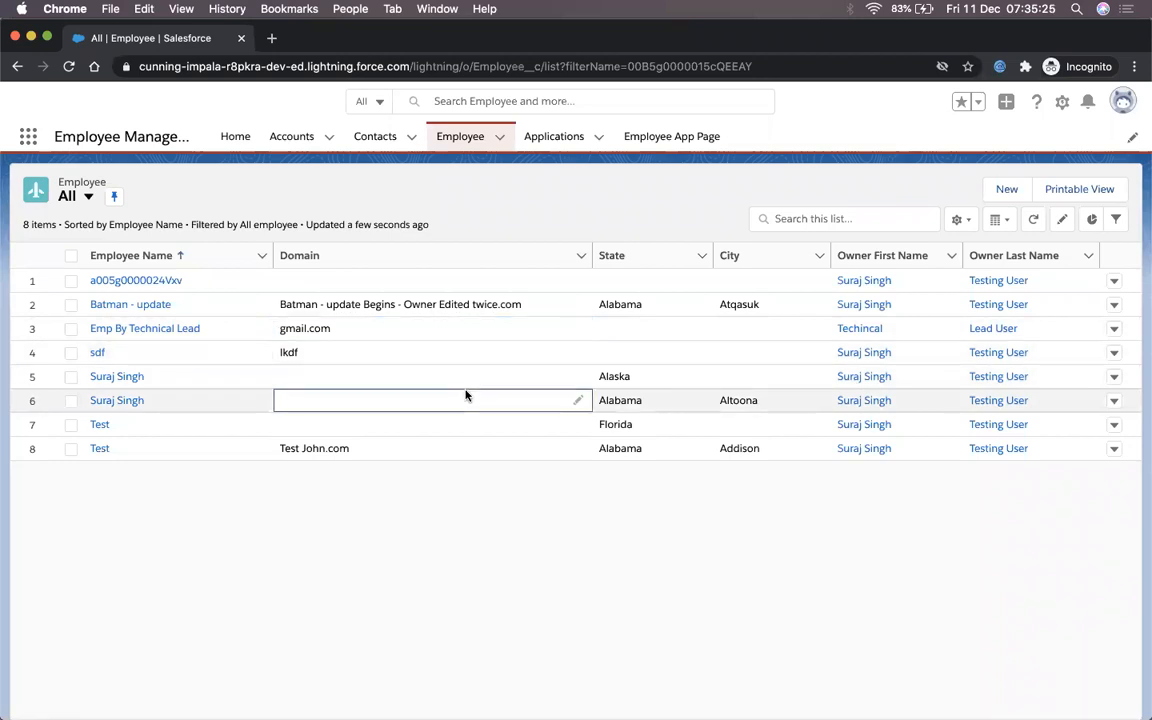
pyautogui.click(350, 334)
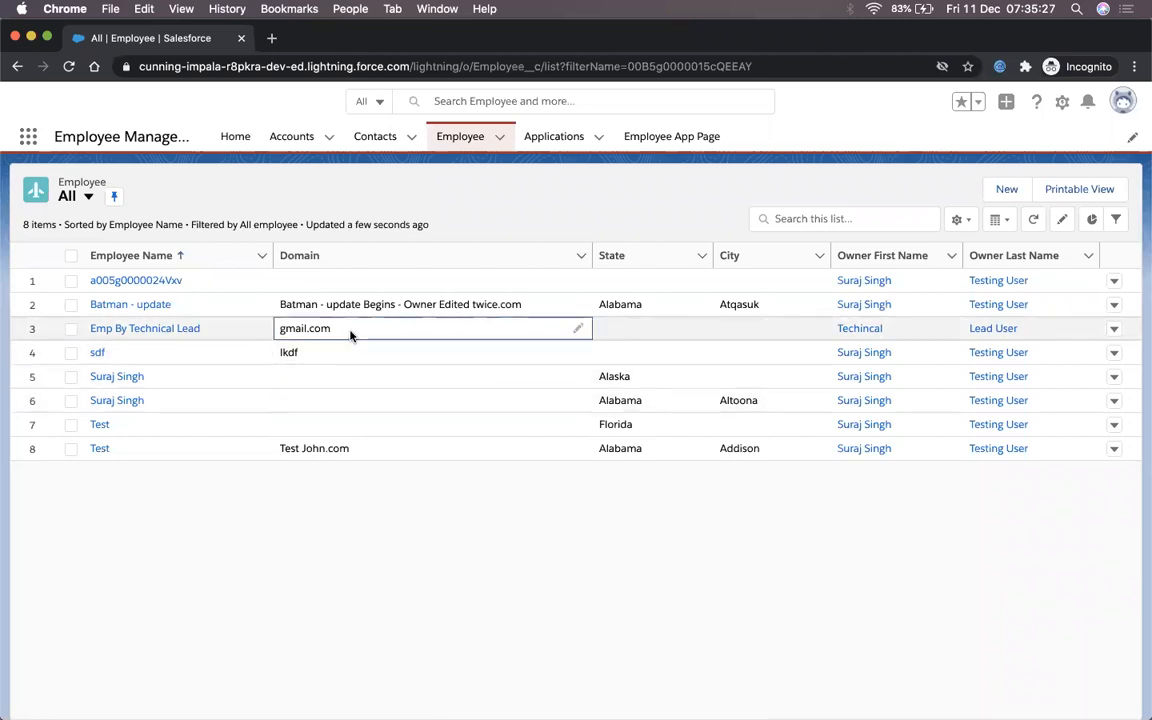
pyautogui.moveTo(281, 329); pyautogui.dragTo(322, 330)
# Return to the main Salesforce window's Sharing Settings page.
pyautogui.hotkey('ctrl', 'Up')
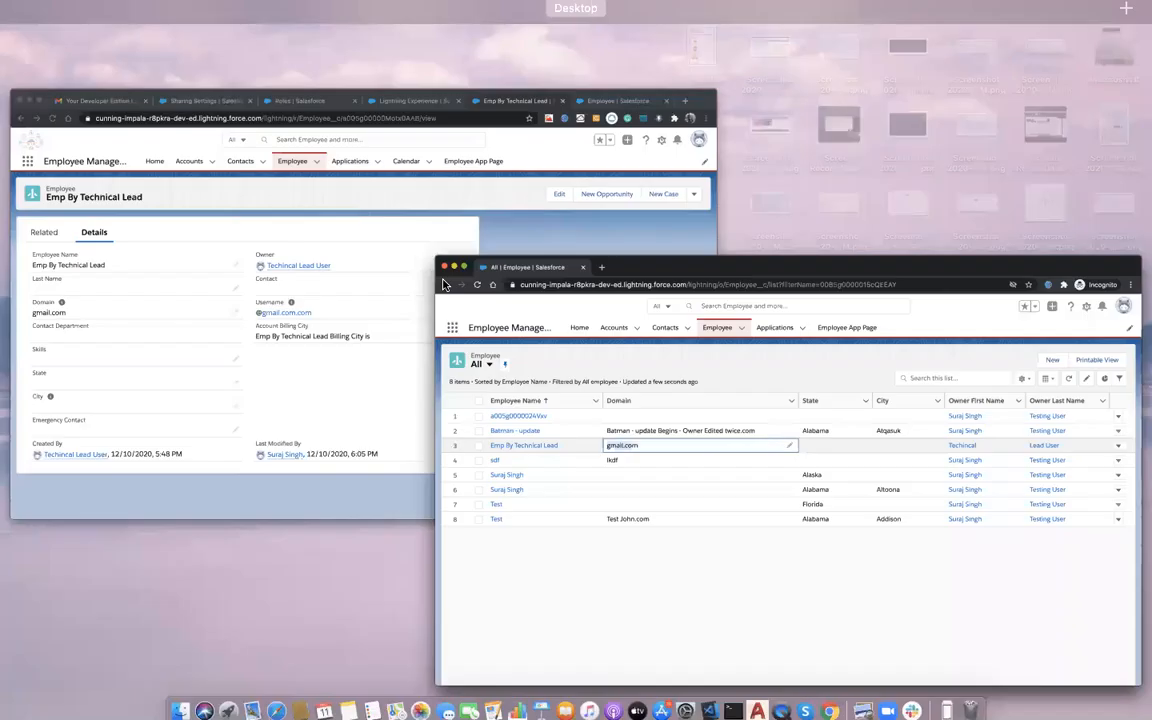
pyautogui.click(445, 180)
pyautogui.click(483, 40)
# On Sharing Settings, highlight the Employee rule's Domain EQUALS gmail.com criteria.
pyautogui.click(300, 40)
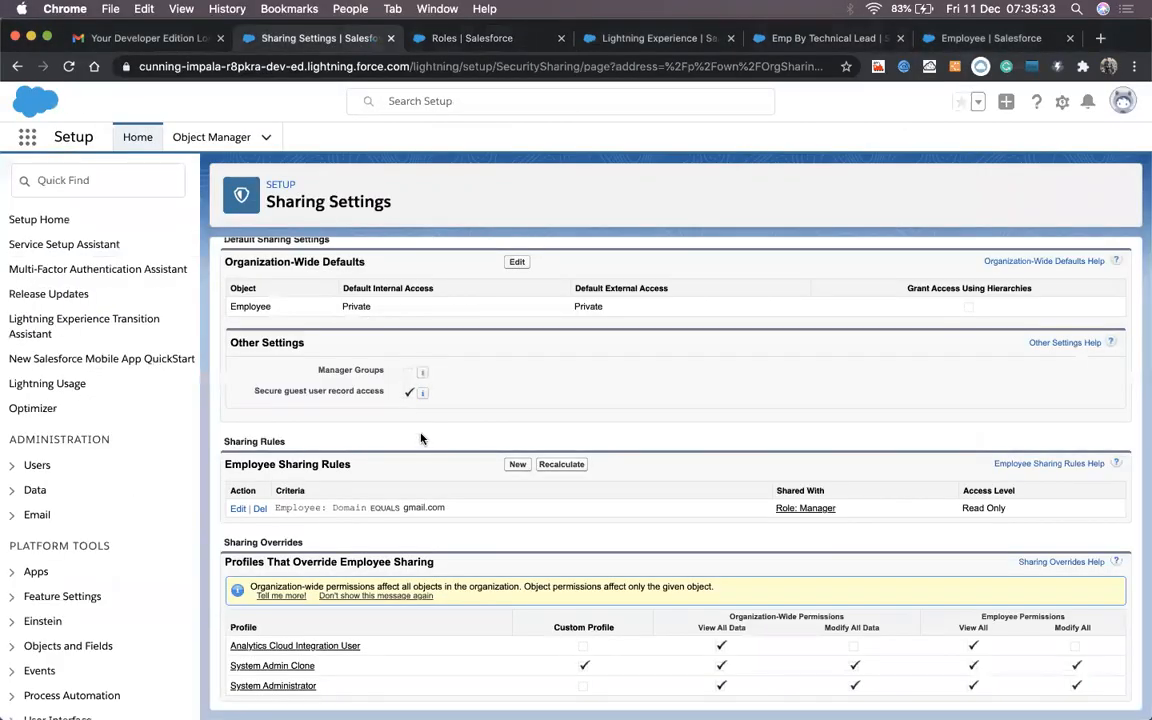
pyautogui.scroll(3, 365, 507)
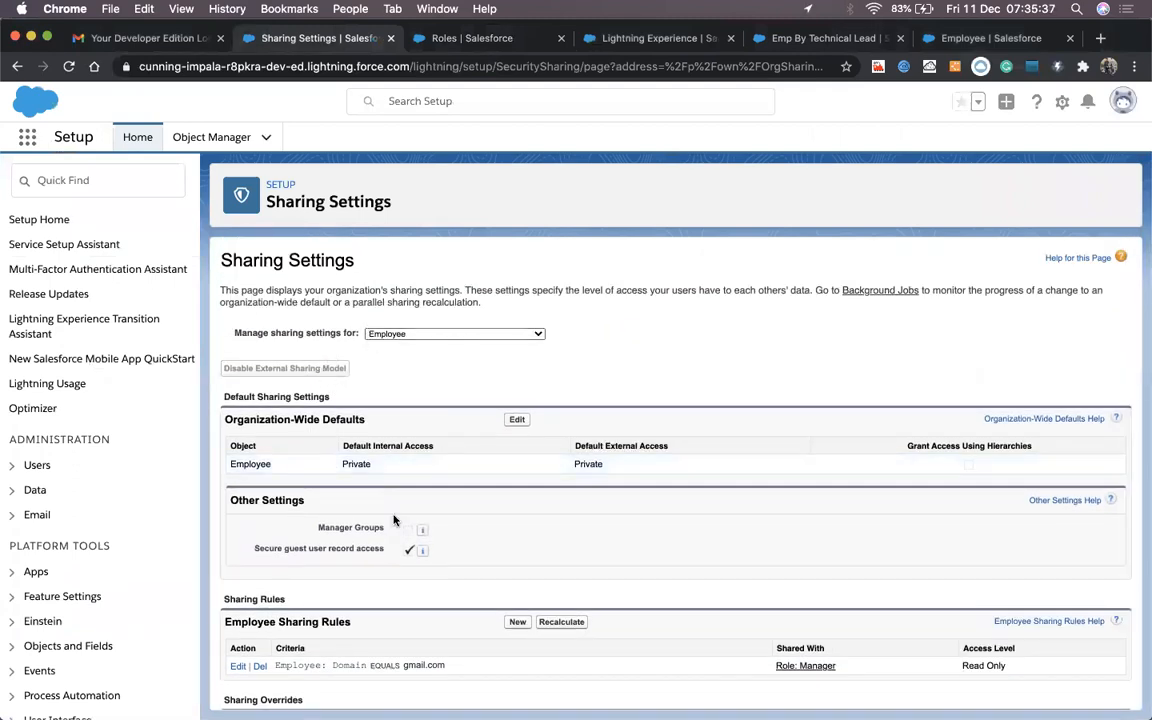
pyautogui.scroll(-3, 393, 520)
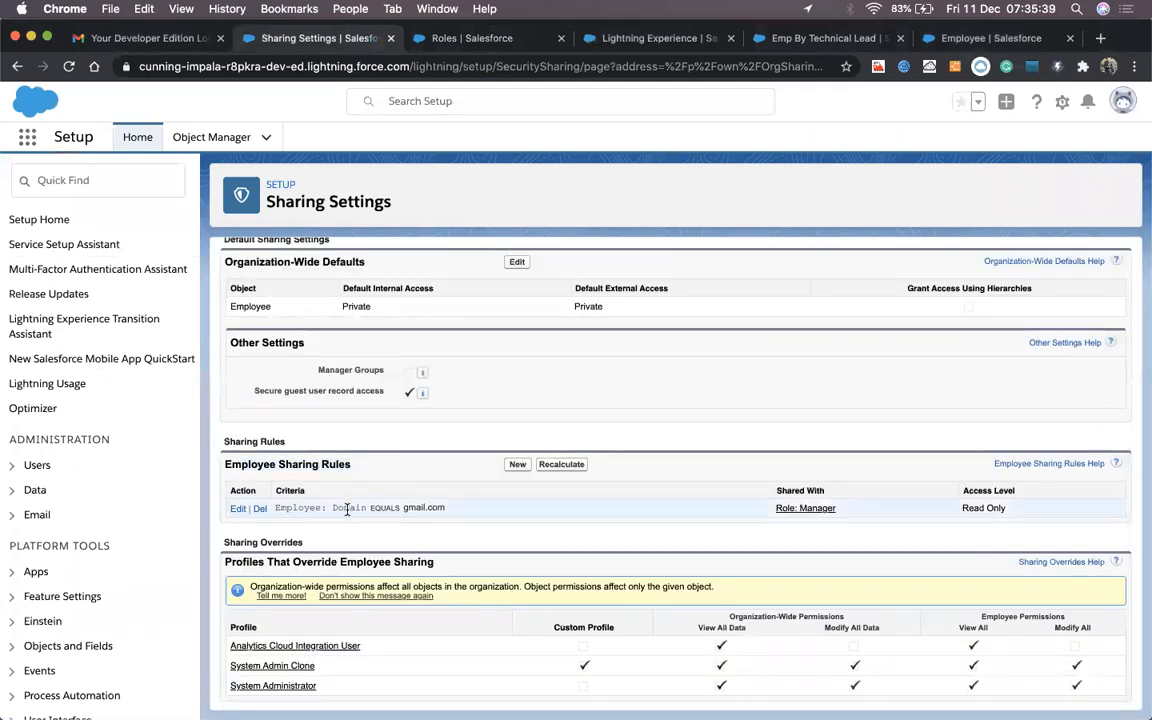
pyautogui.moveTo(334, 507); pyautogui.dragTo(443, 506)
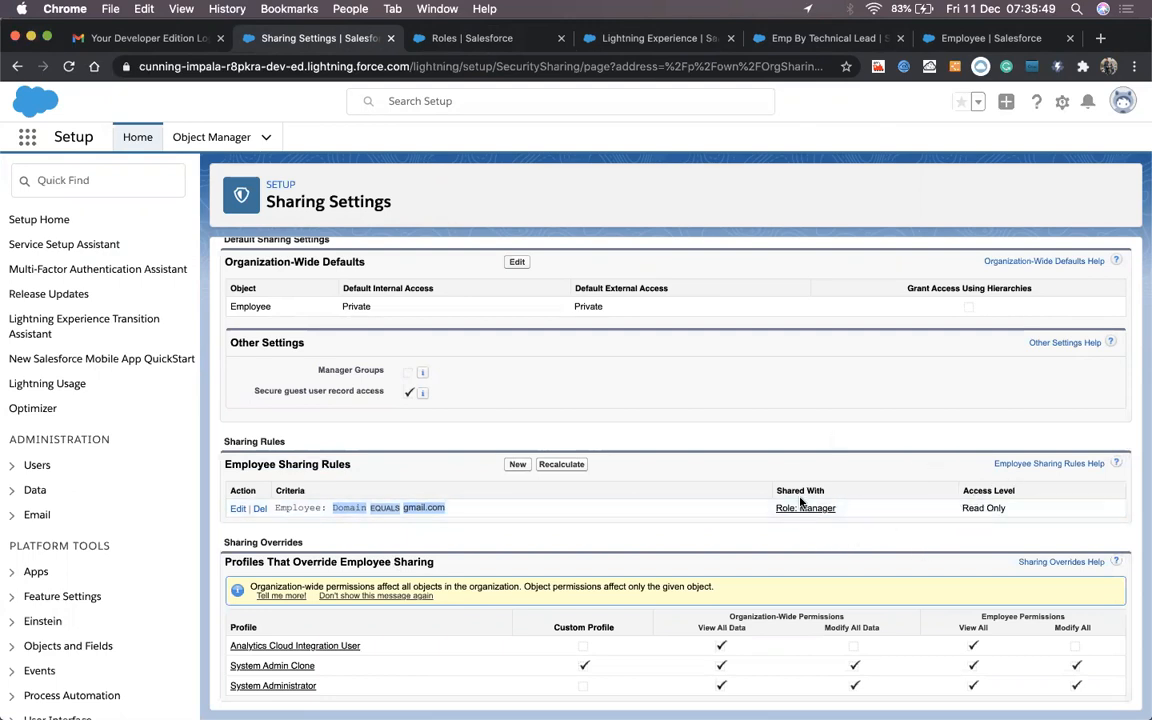
# Reload the Employee list in the incognito window.
pyautogui.hotkey('ctrl', 'Up')
pyautogui.click(417, 391)
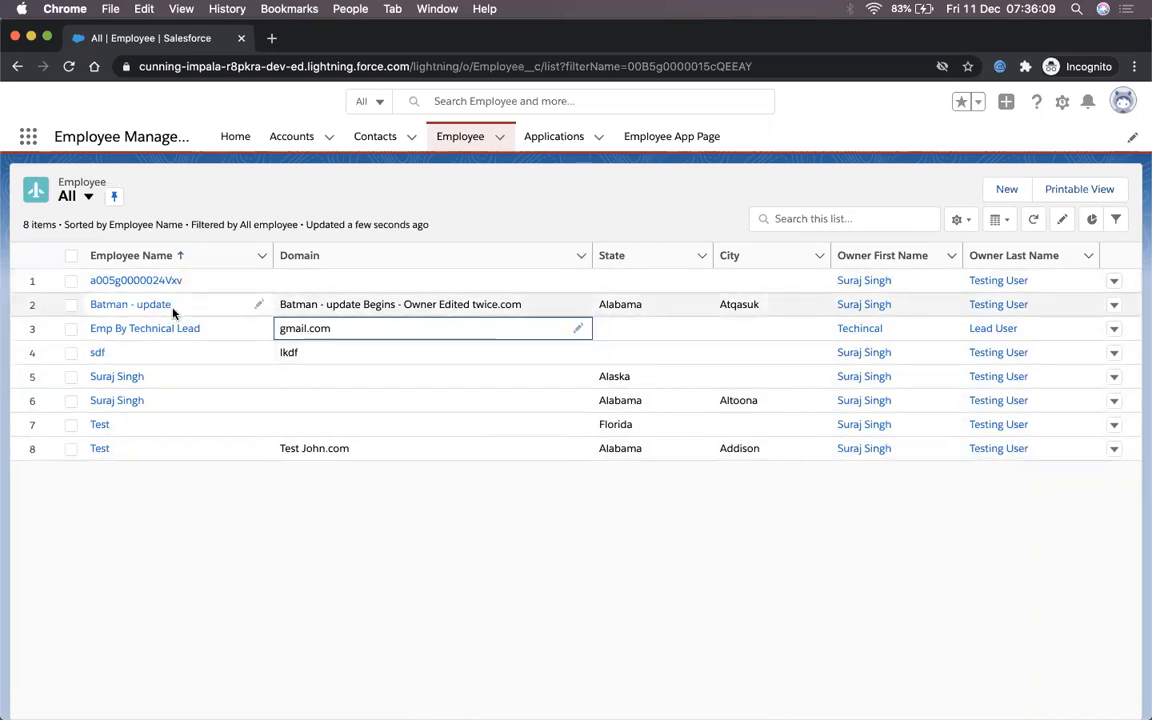
pyautogui.press('super+r')
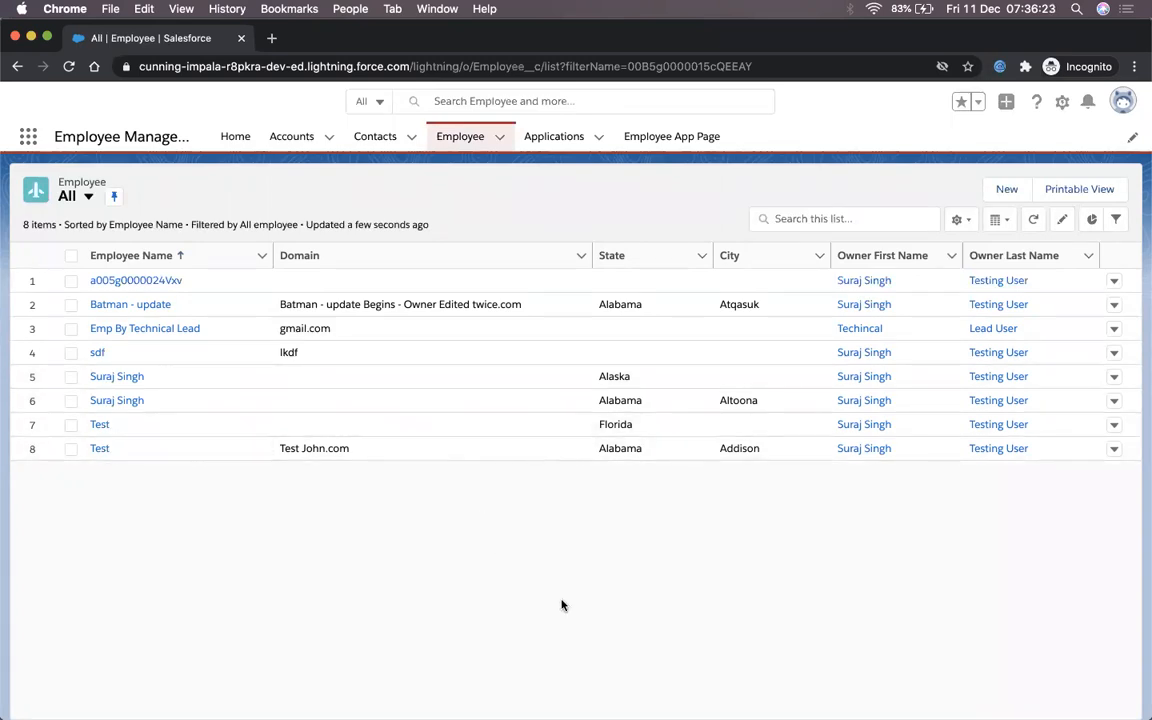
# Back on Sharing Settings, keep Employee as the managed object.
pyautogui.hotkey('ctrl', 'Up')
pyautogui.click(496, 430)
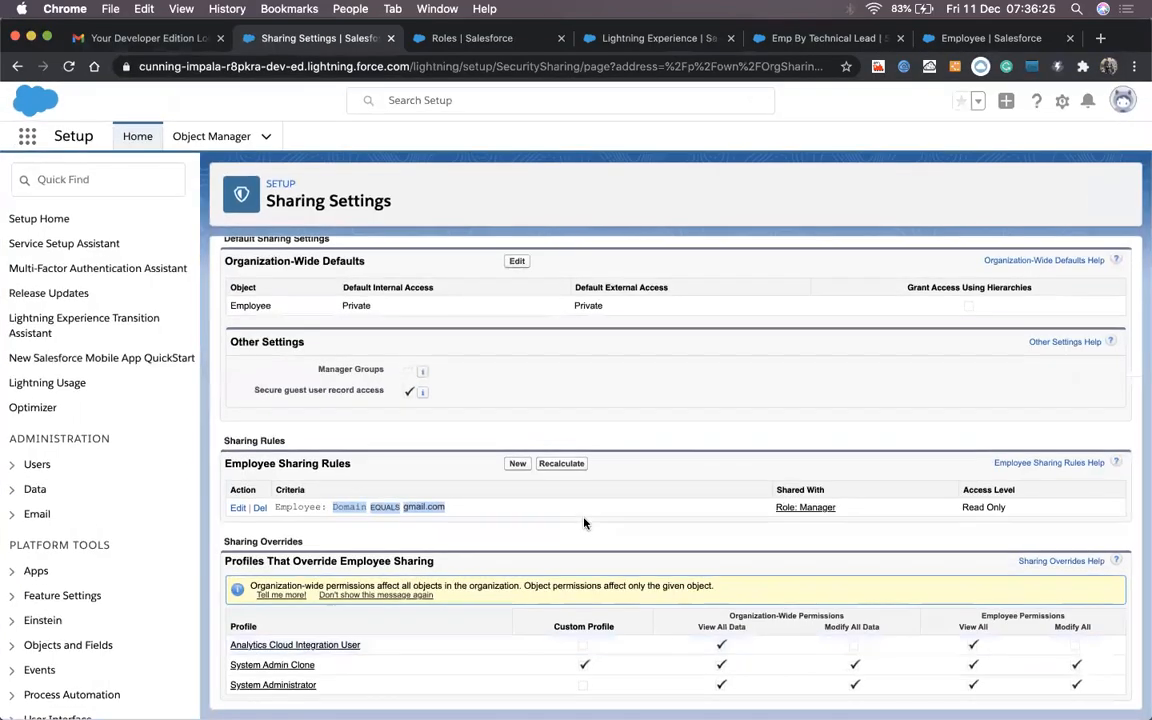
pyautogui.scroll(3, 584, 523)
pyautogui.scroll(-3, 584, 523)
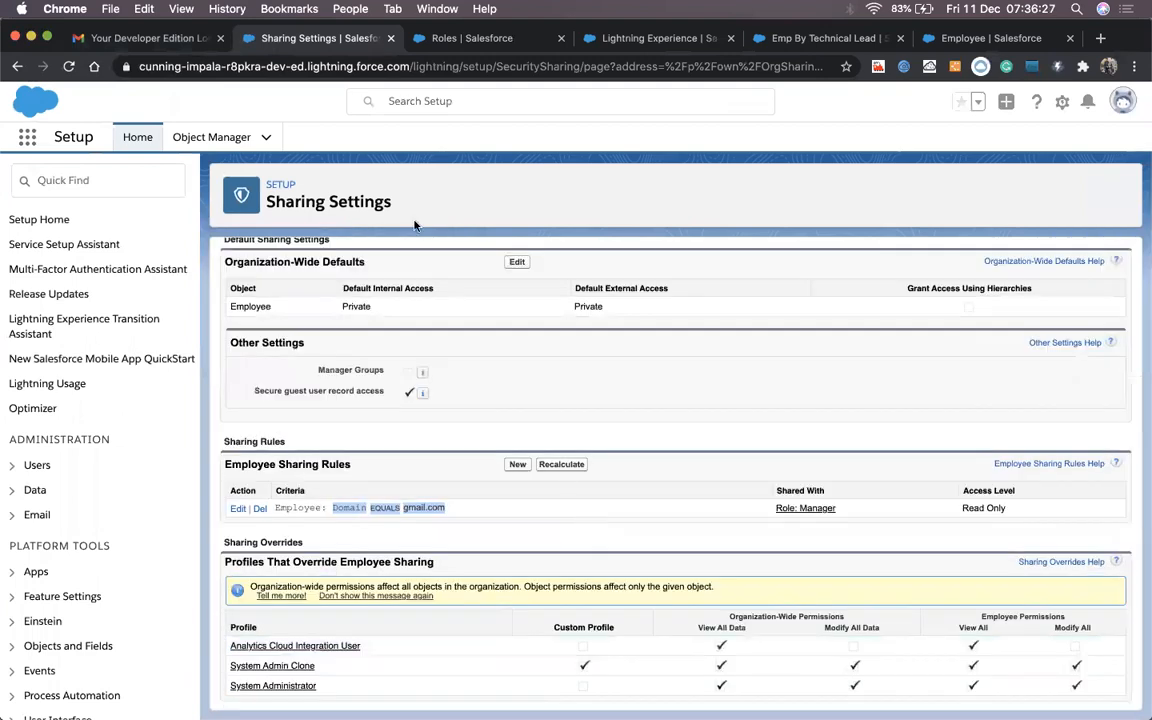
pyautogui.scroll(3, 415, 225)
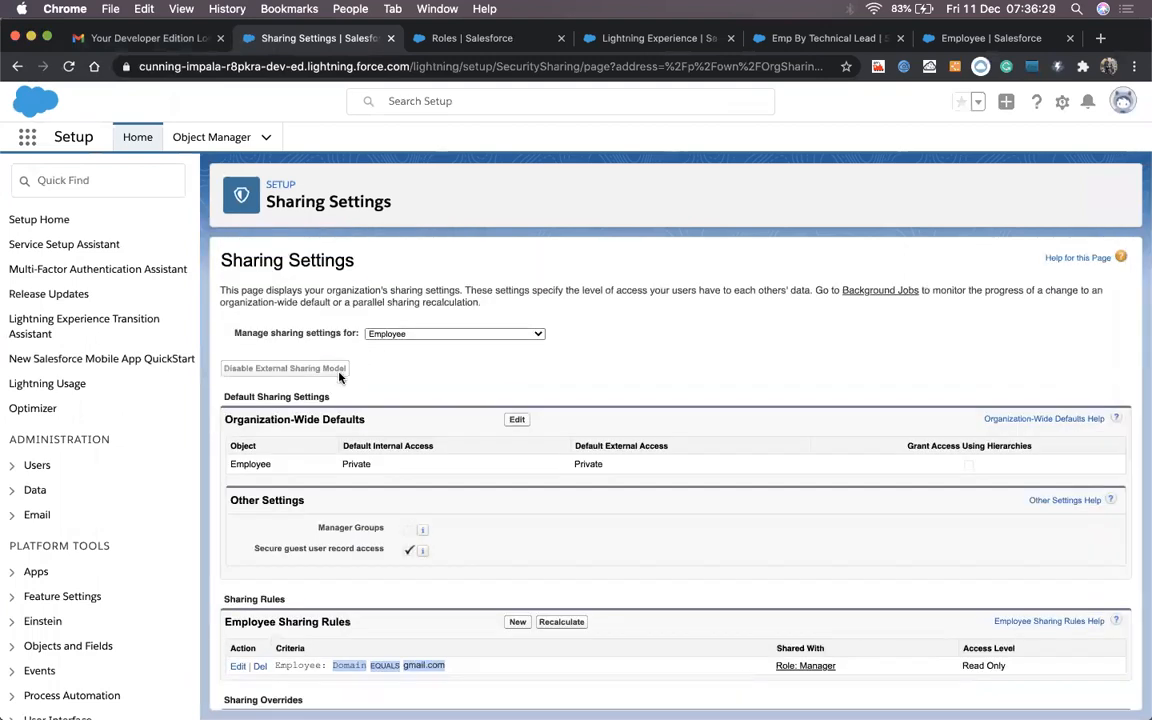
pyautogui.scroll(-2, 432, 402)
pyautogui.scroll(2, 433, 400)
pyautogui.click(437, 333)
pyautogui.click(330, 328)
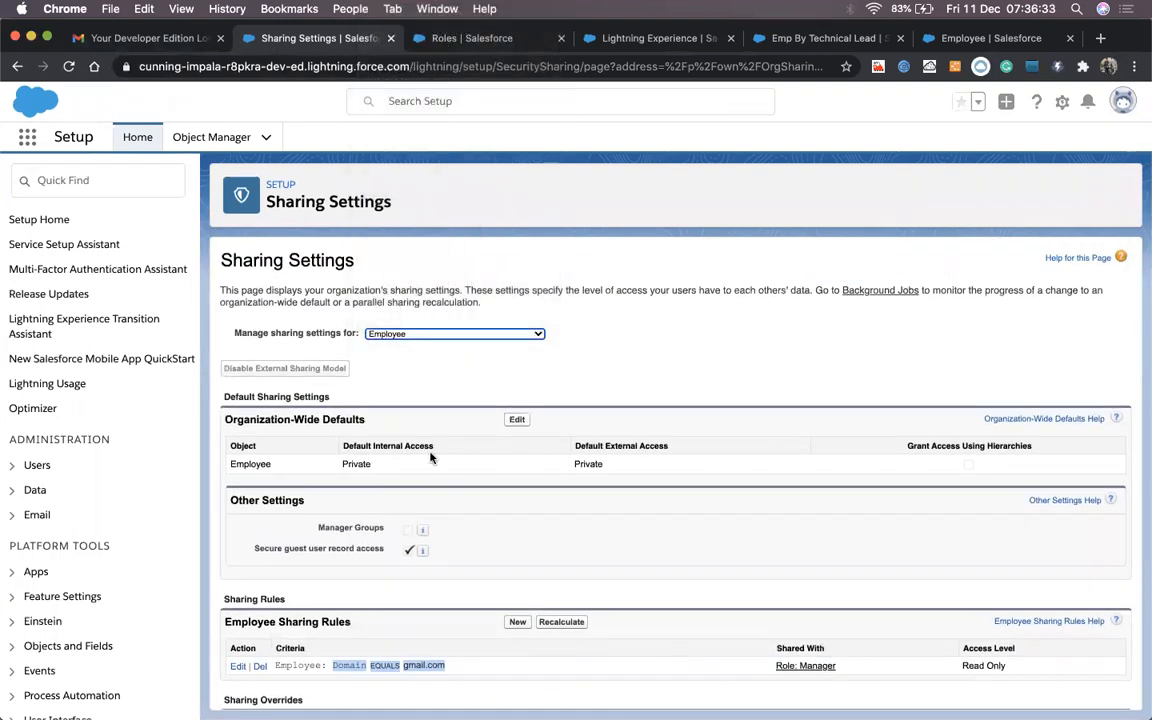
# Filter the Setup Quick Find by 'user'.
pyautogui.scroll(-6, 175, 525)
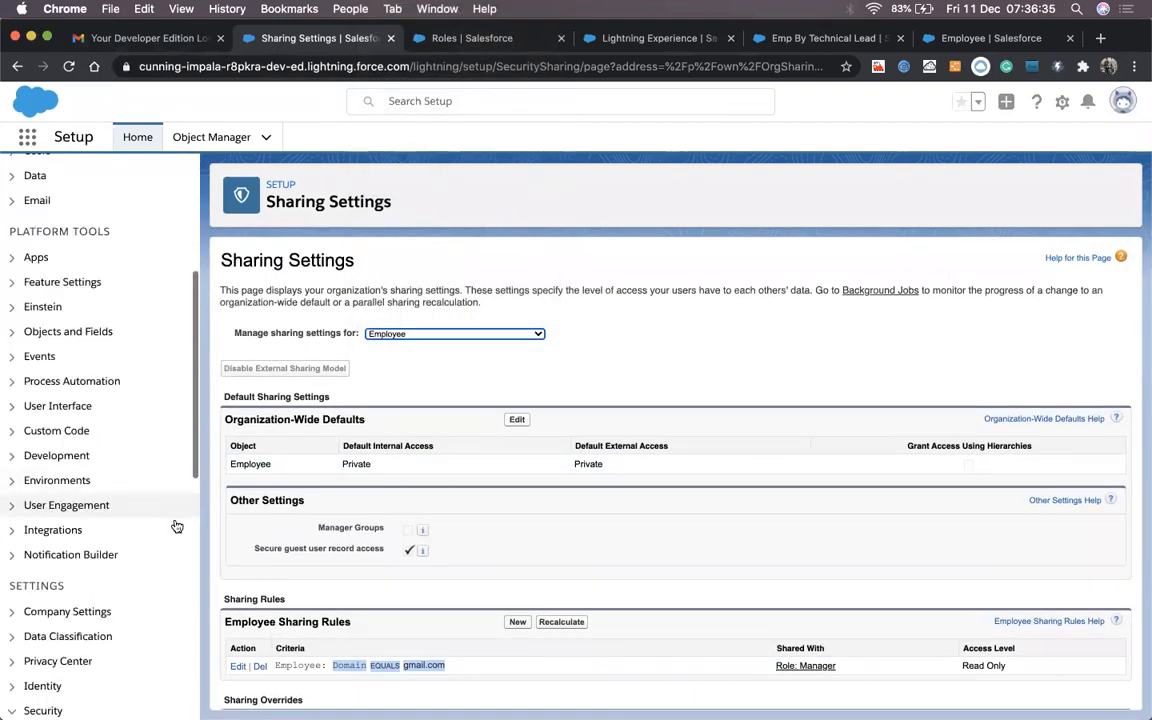
pyautogui.scroll(-4, 176, 526)
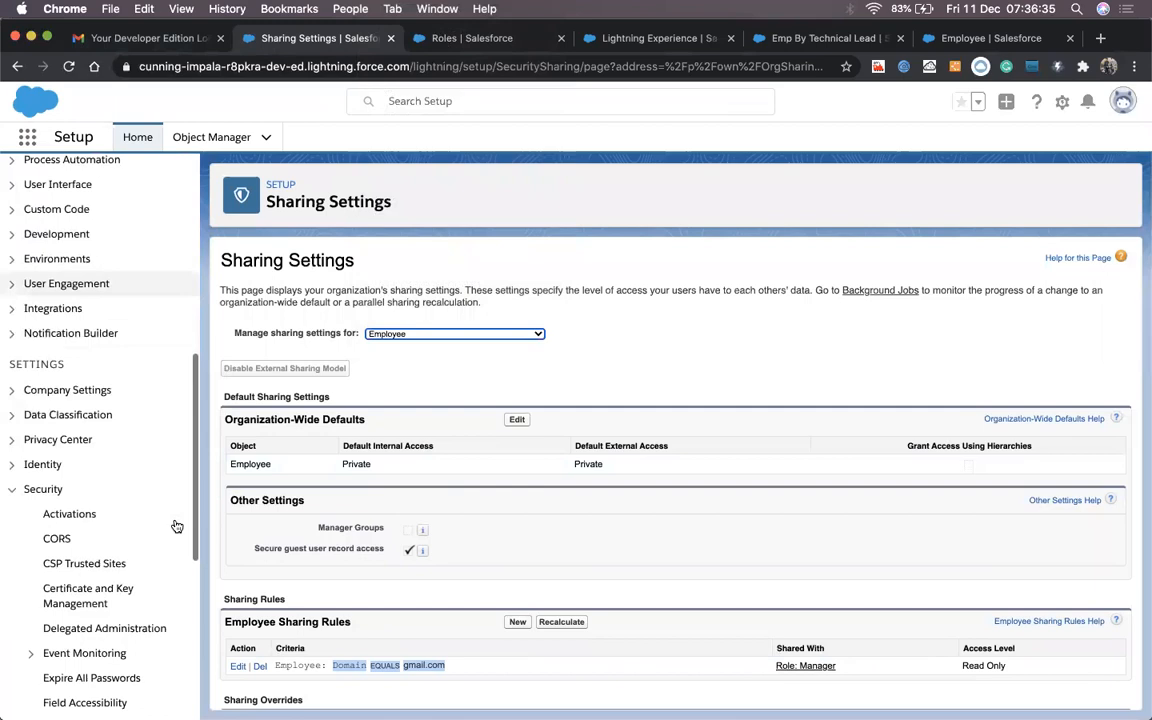
pyautogui.scroll(-5, 176, 526)
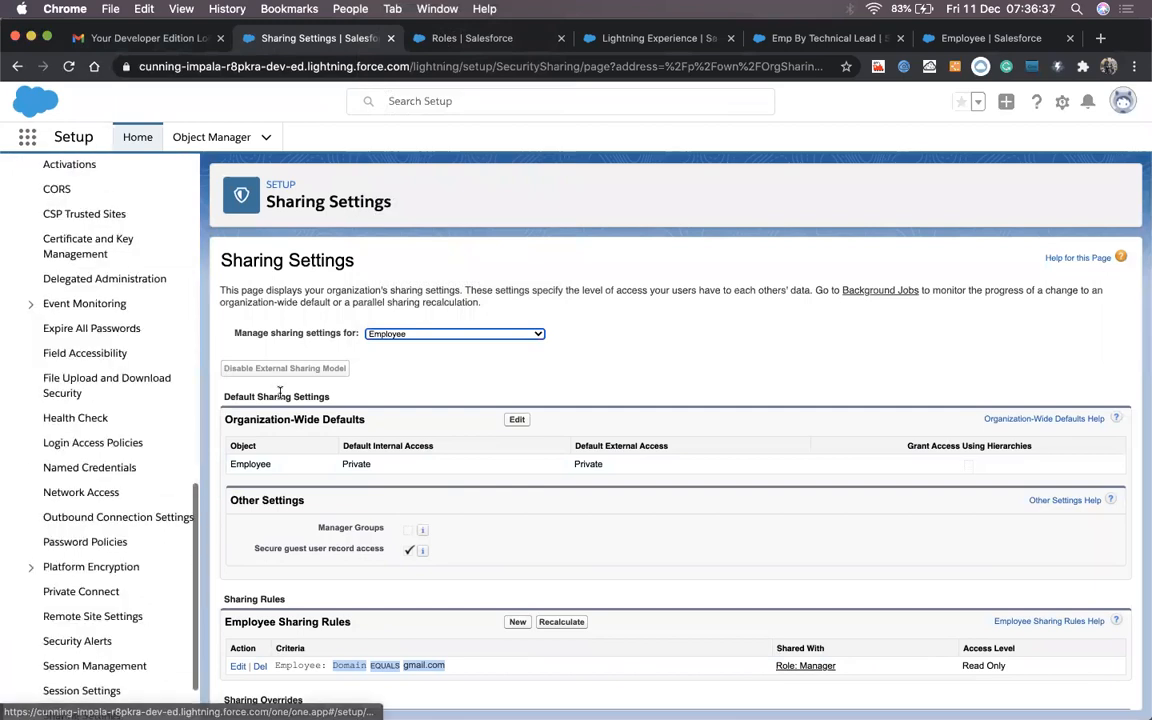
pyautogui.scroll(15, 176, 526)
pyautogui.click(80, 176)
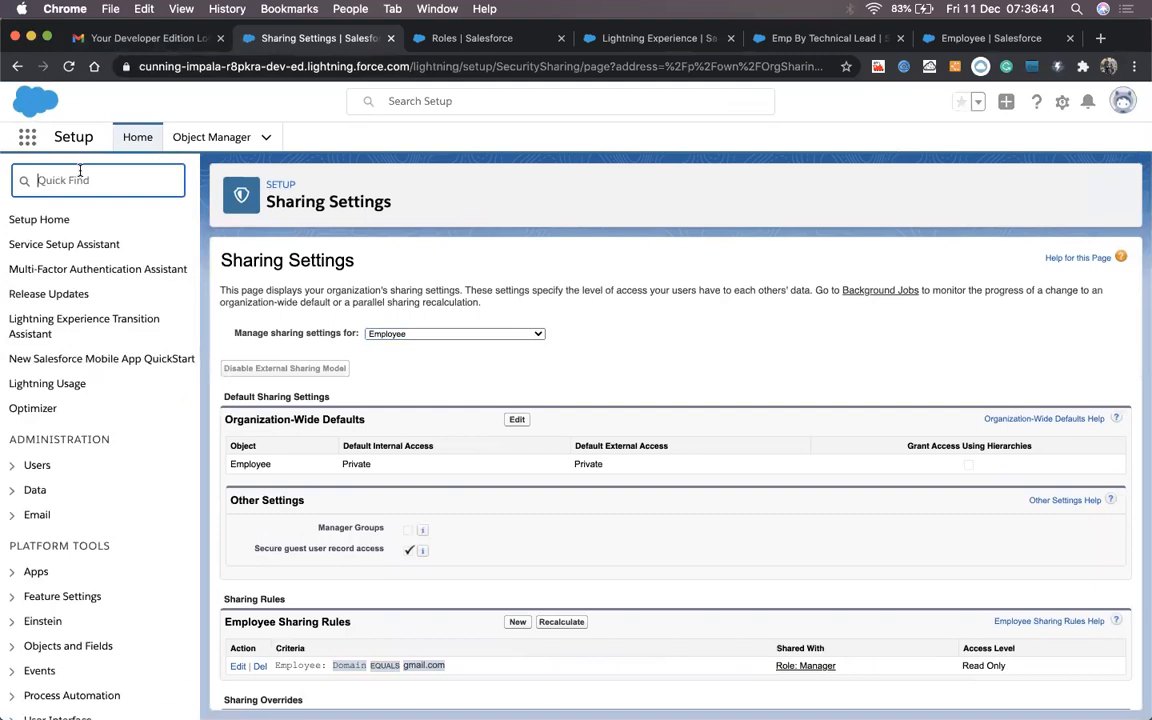
pyautogui.write('user')
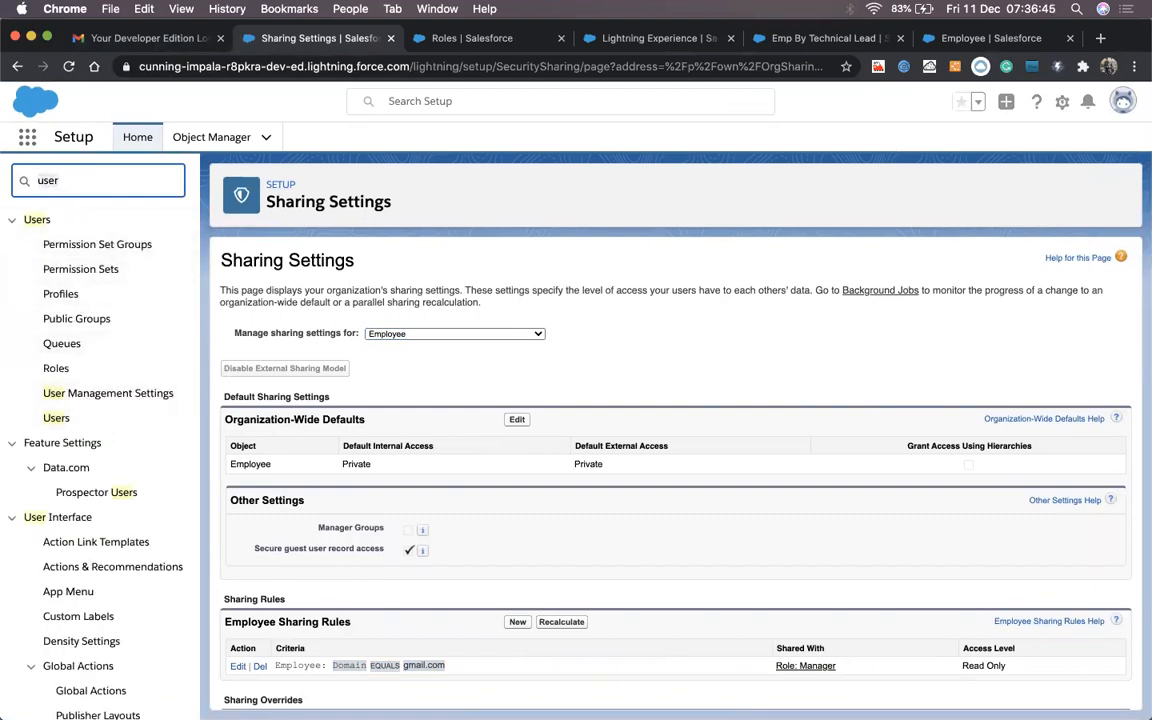
# Search 'sha' in Quick Find and open Sharing Settings for all objects.
pyautogui.press('BackSpace')
pyautogui.write('sha')
pyautogui.press('BackSpace')
pyautogui.press('BackSpace')
pyautogui.press('BackSpace')
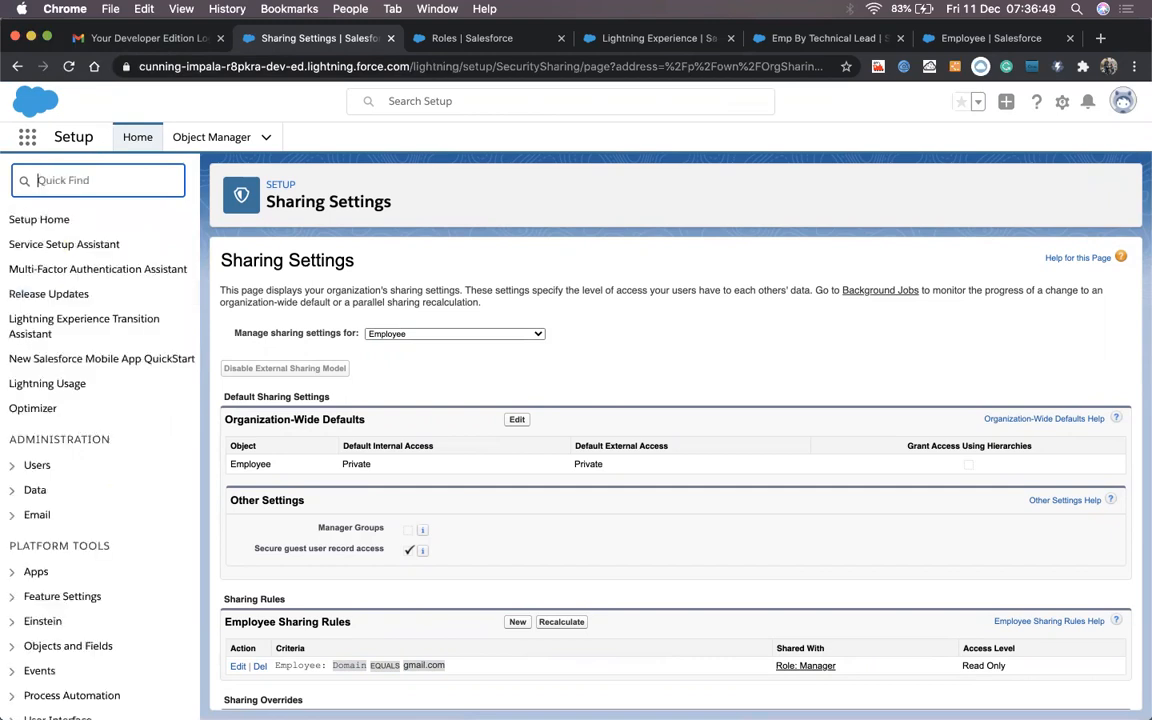
pyautogui.write('sha')
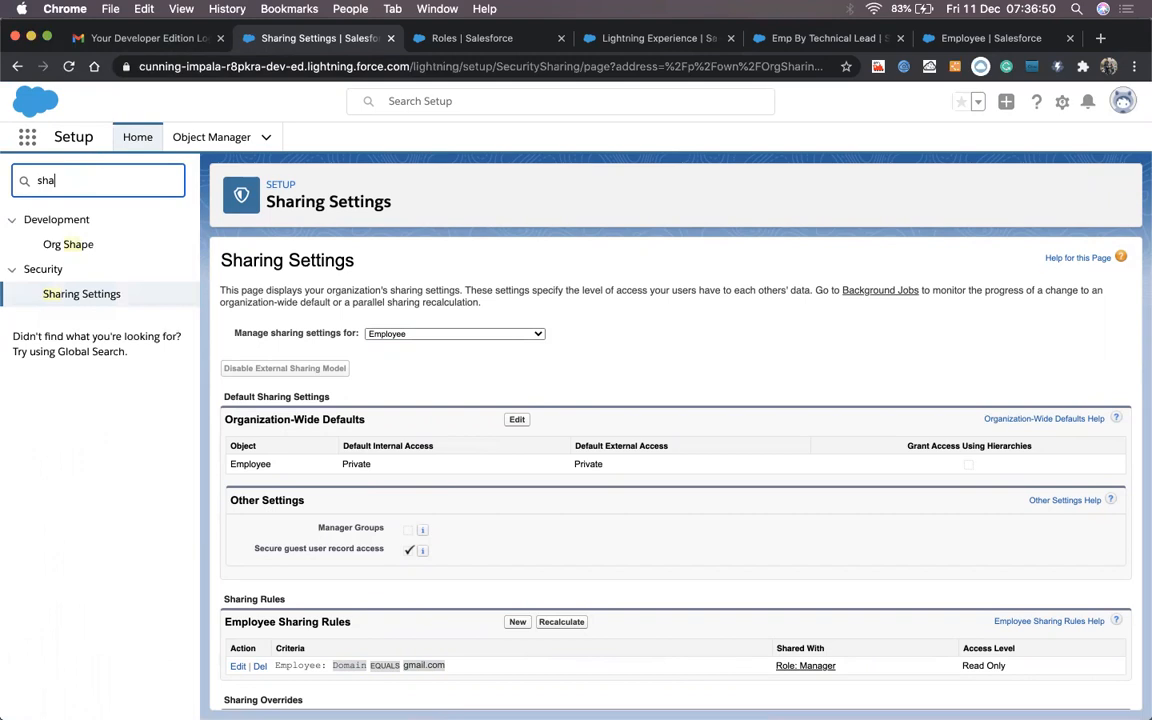
pyautogui.click(62, 297)
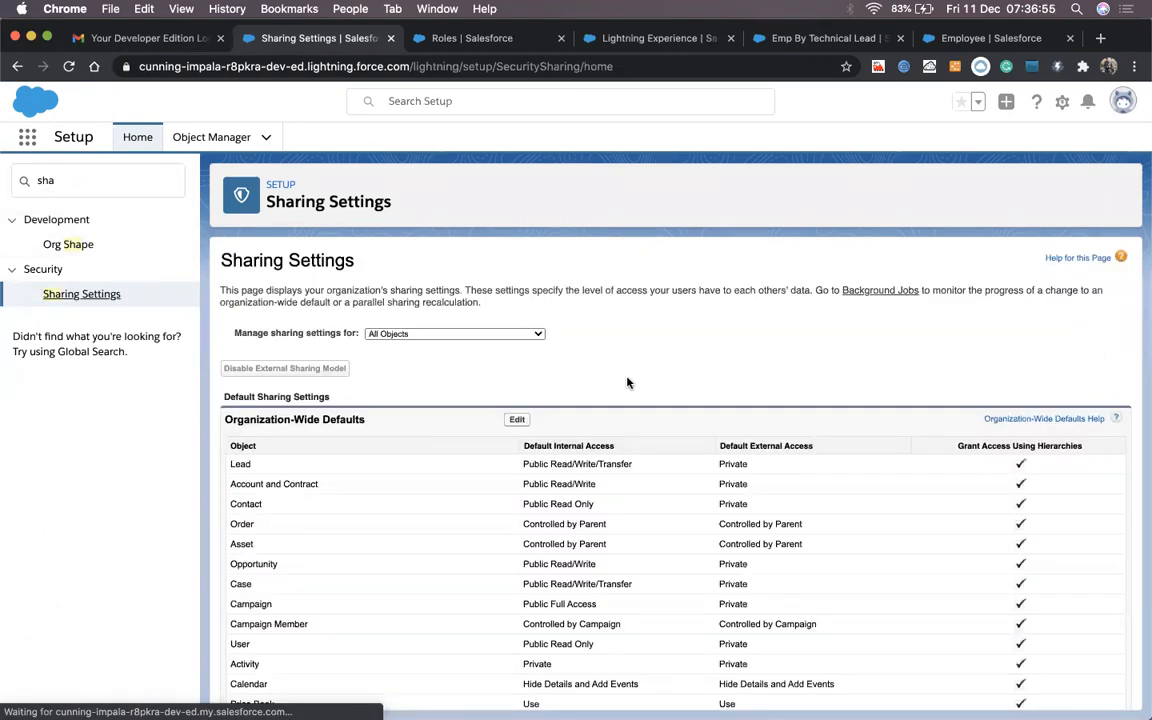
# Review the Organization-Wide Defaults table, highlighting the Grant Access column heading.
pyautogui.scroll(-10, 627, 382)
pyautogui.scroll(-8, 627, 382)
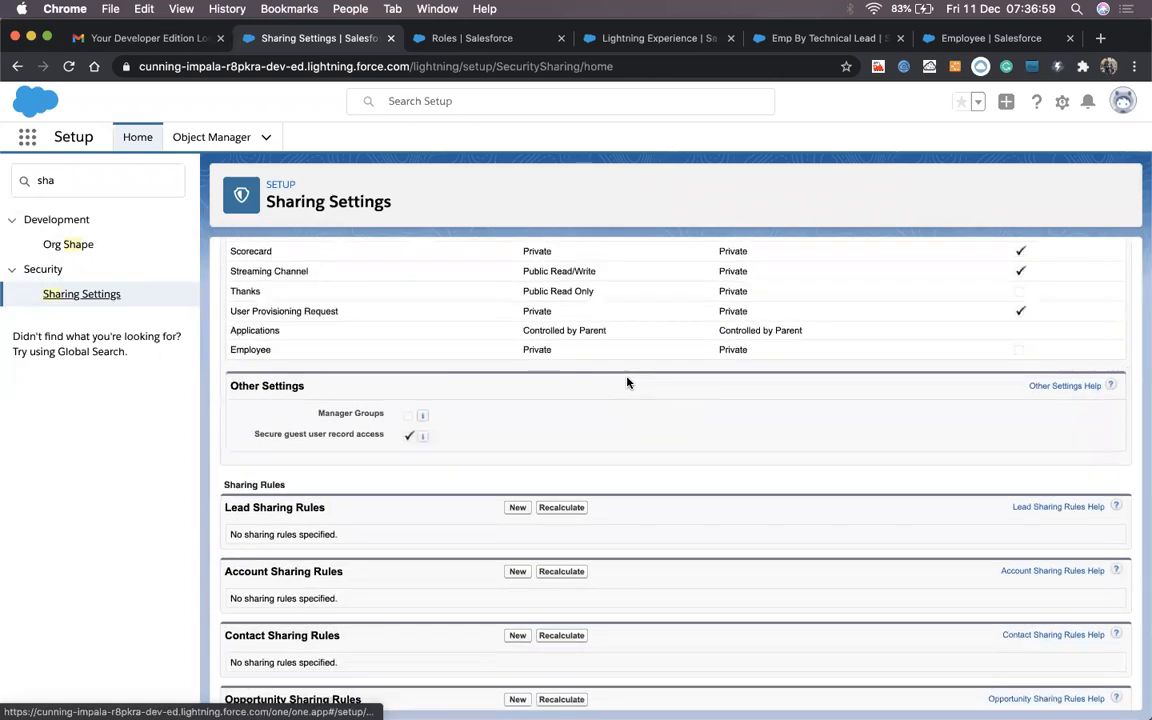
pyautogui.scroll(10, 627, 382)
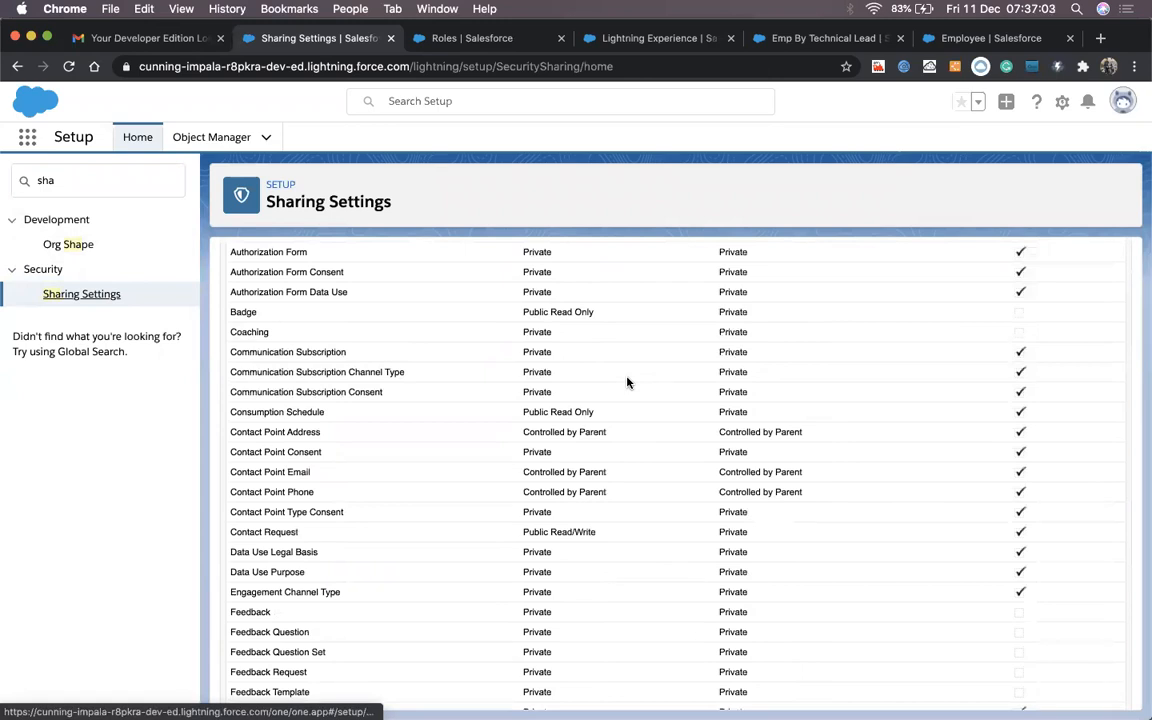
pyautogui.scroll(5, 614, 334)
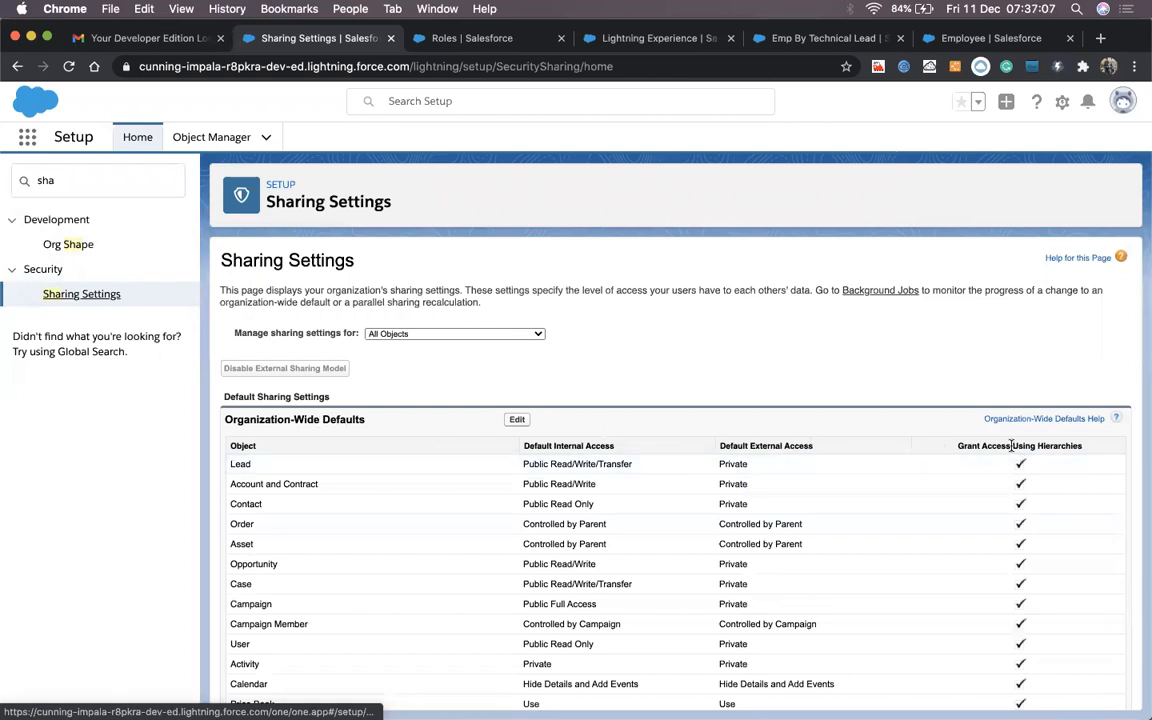
pyautogui.moveTo(1011, 446); pyautogui.dragTo(957, 446)
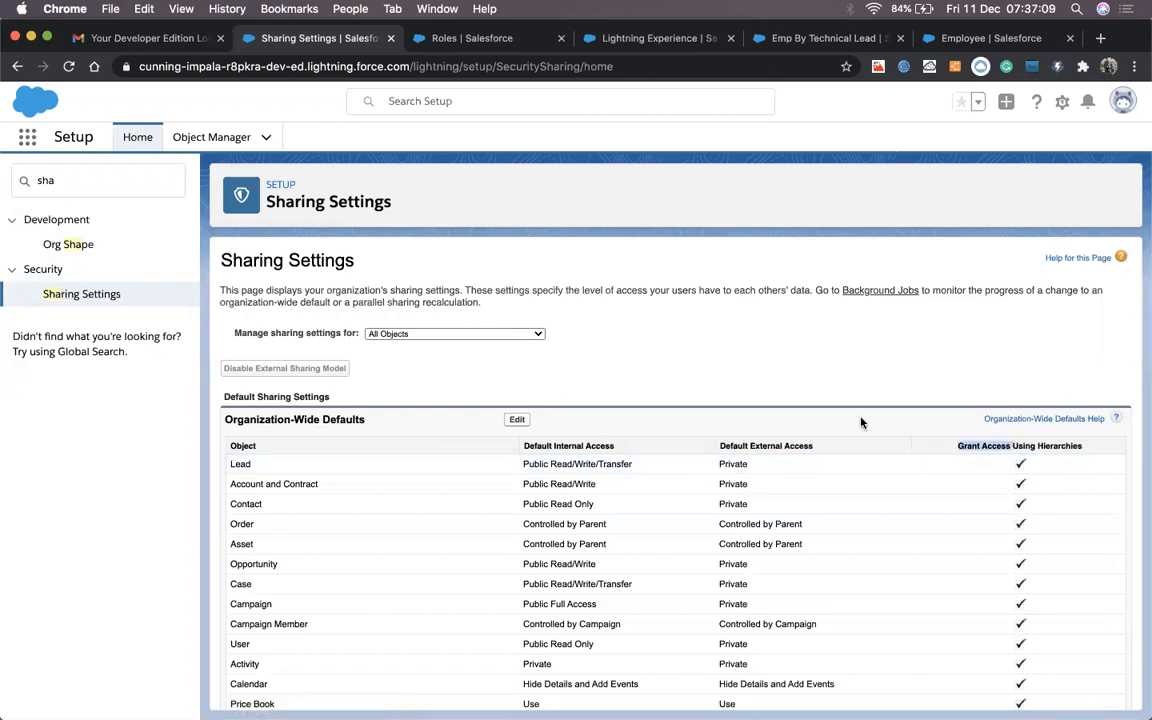
pyautogui.scroll(-20, 861, 423)
pyautogui.scroll(2, 408, 470)
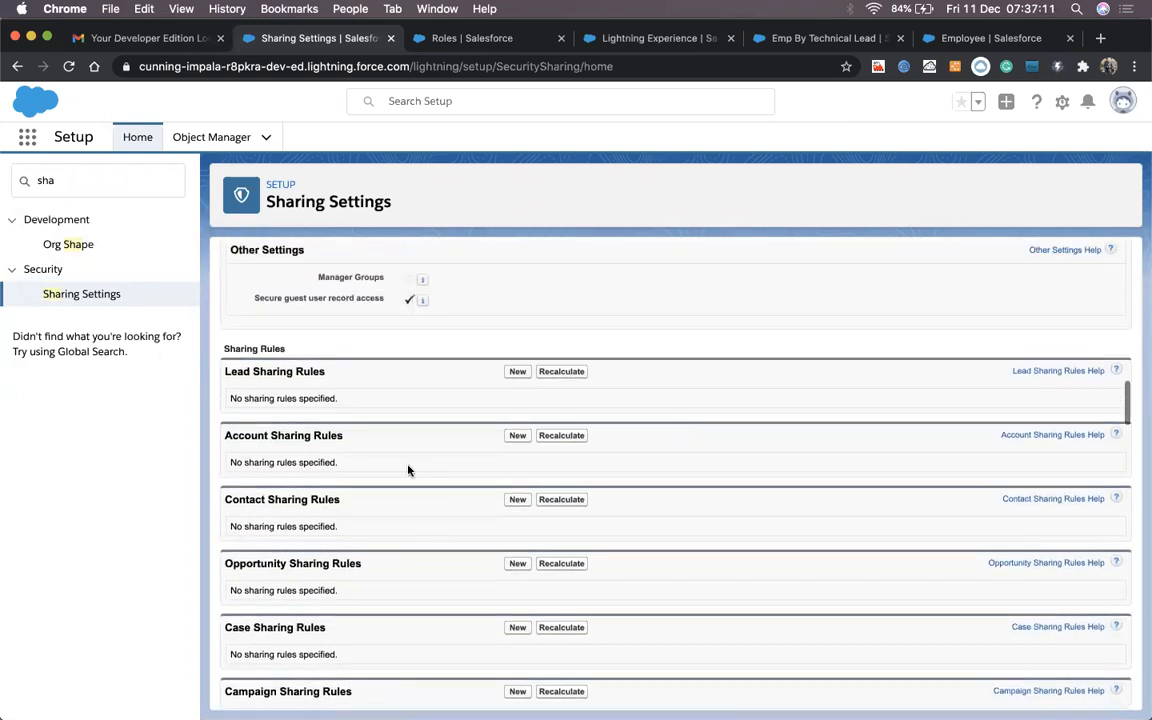
# Highlight the Lead Sharing Rules heading and scroll back to the Employee default row.
pyautogui.moveTo(330, 374); pyautogui.dragTo(285, 371)
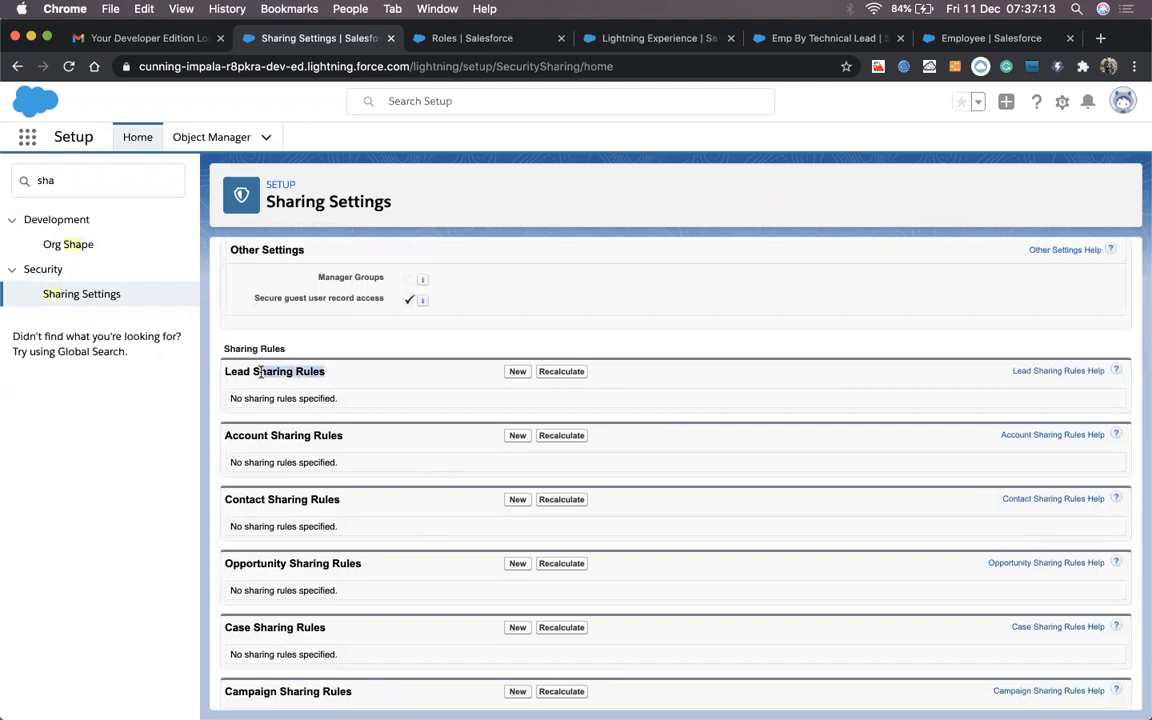
pyautogui.scroll(10, 517, 411)
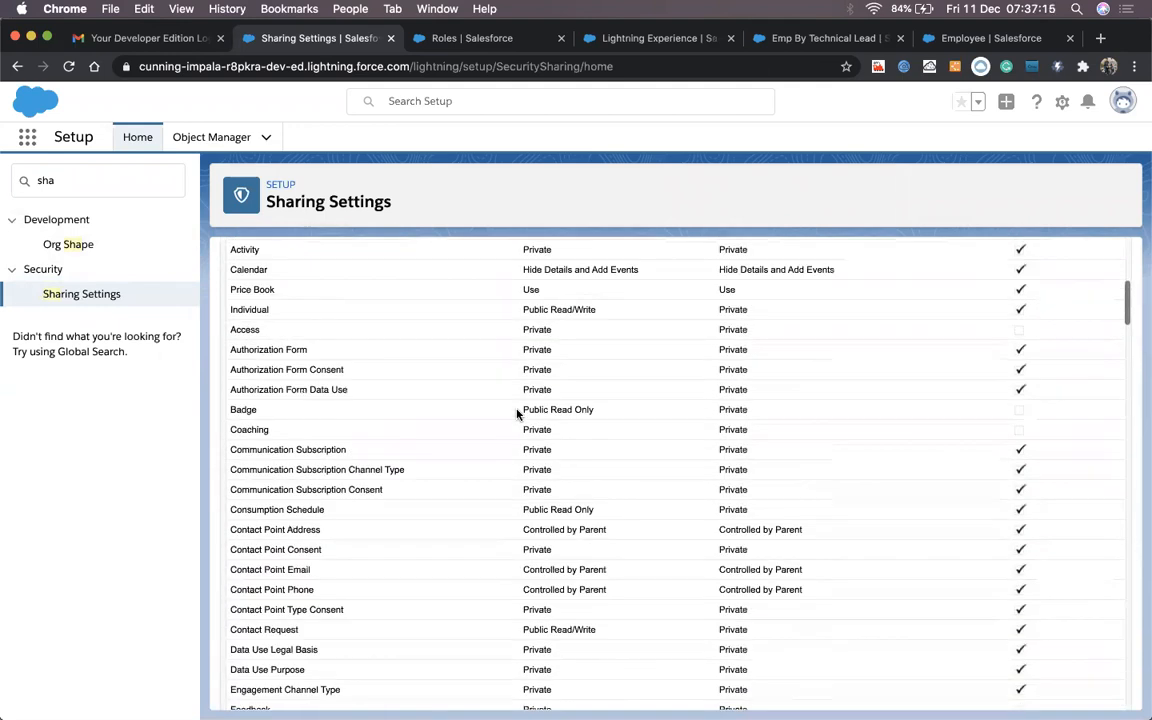
pyautogui.scroll(5, 517, 414)
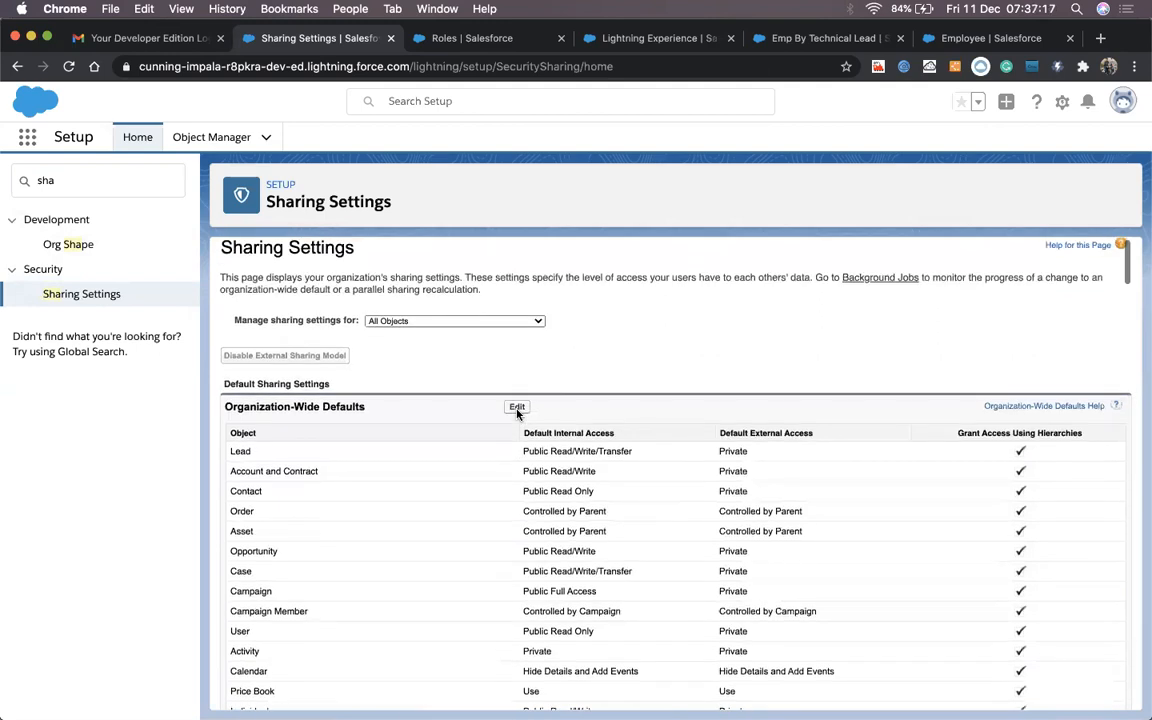
pyautogui.scroll(-20, 517, 455)
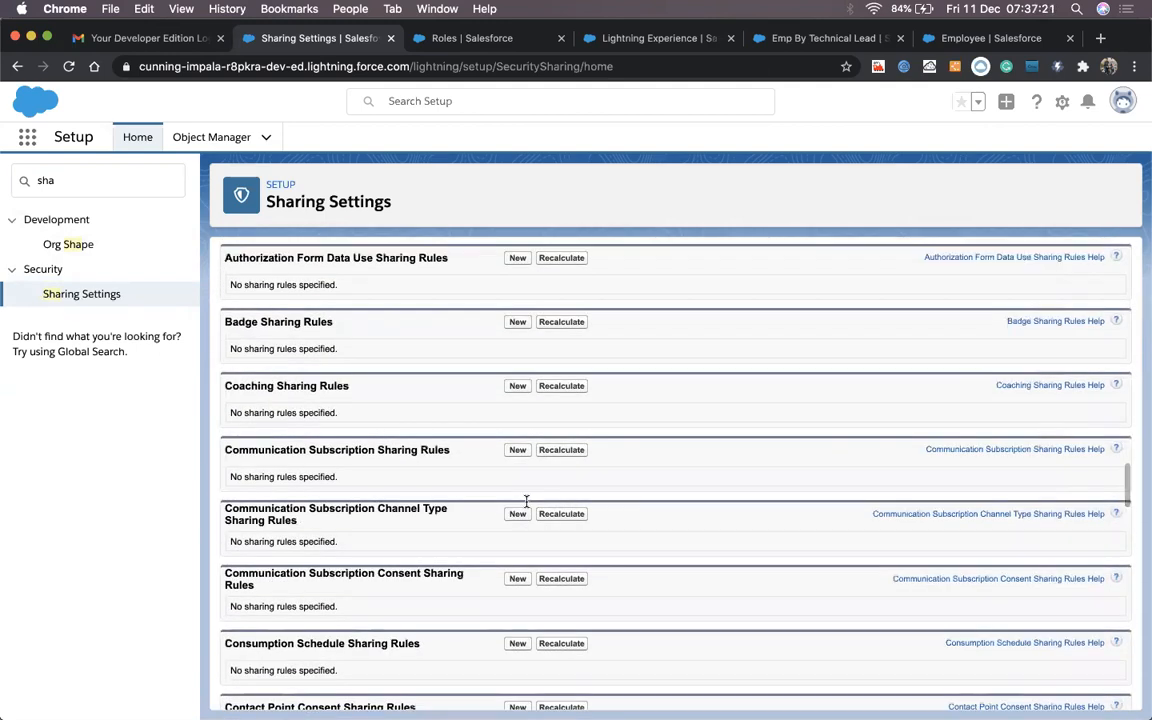
pyautogui.scroll(15, 526, 501)
pyautogui.scroll(10, 526, 501)
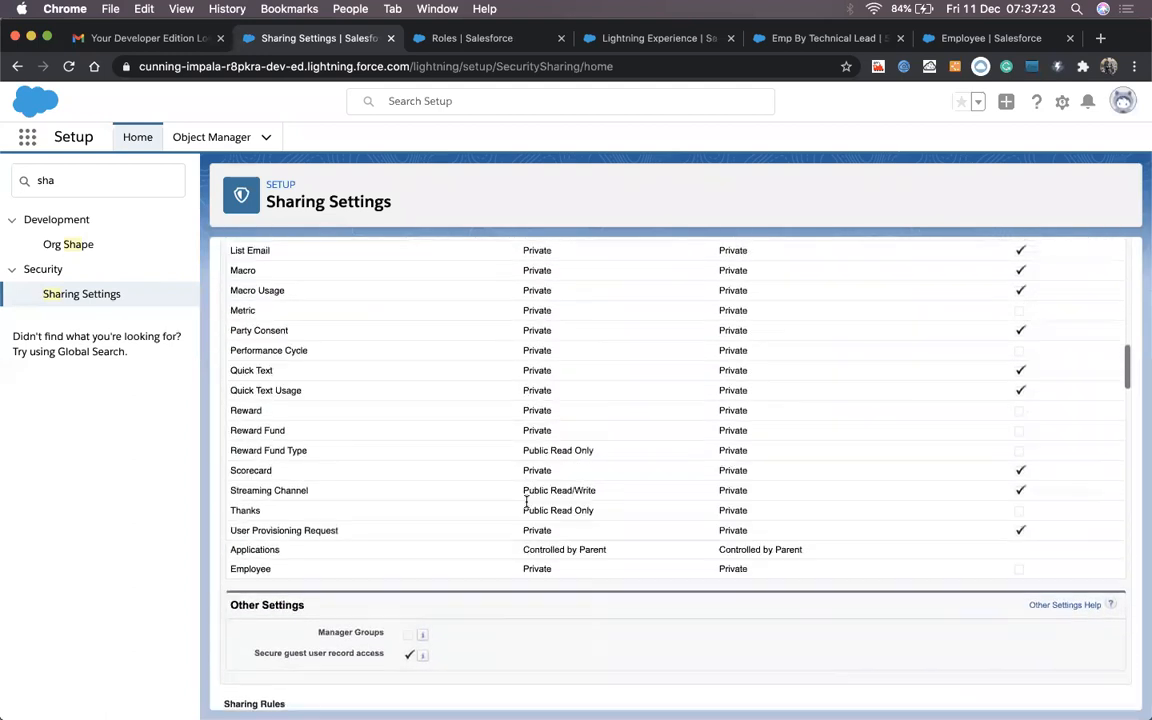
pyautogui.scroll(10, 531, 435)
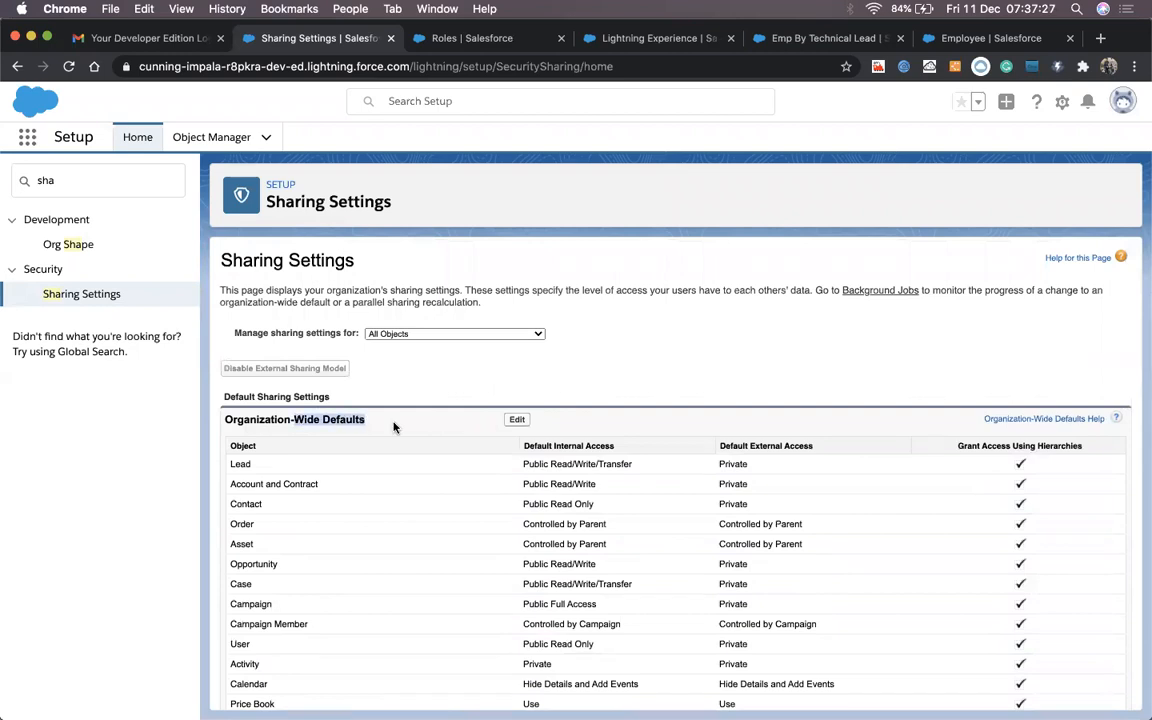
pyautogui.scroll(-20, 393, 424)
pyautogui.scroll(2, 529, 389)
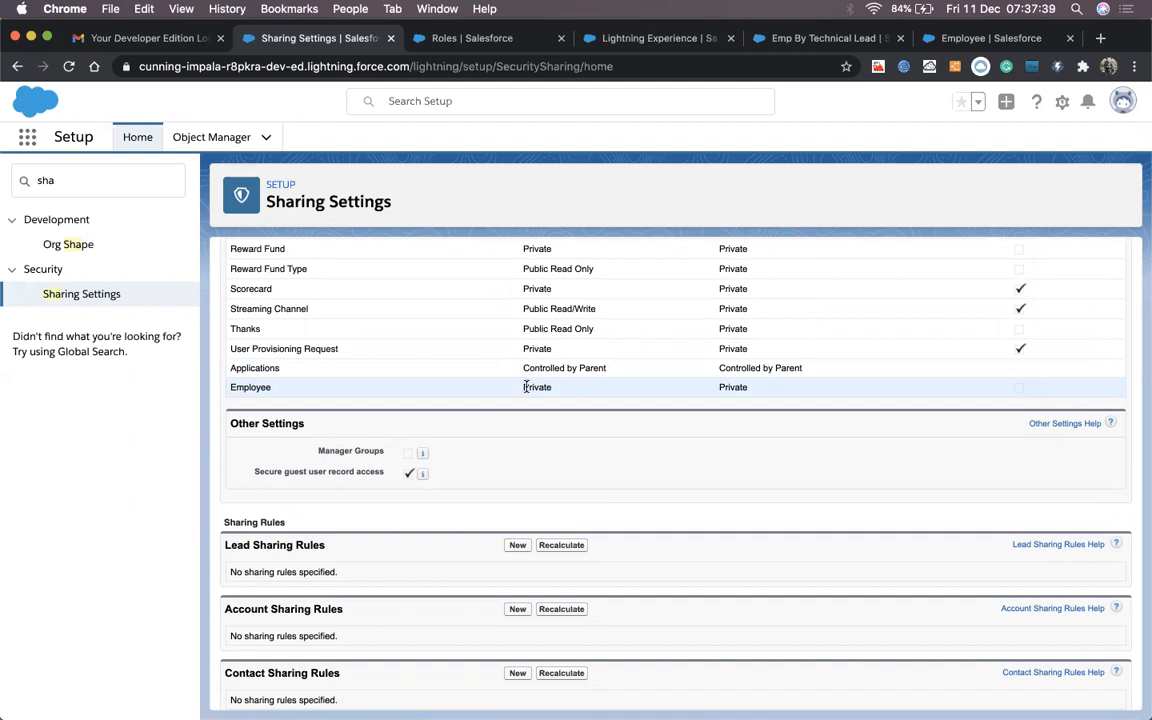
# Highlight Employee's Private default internal access in Organization-Wide Defaults.
pyautogui.doubleClick(527, 388)
pyautogui.scroll(4, 680, 387)
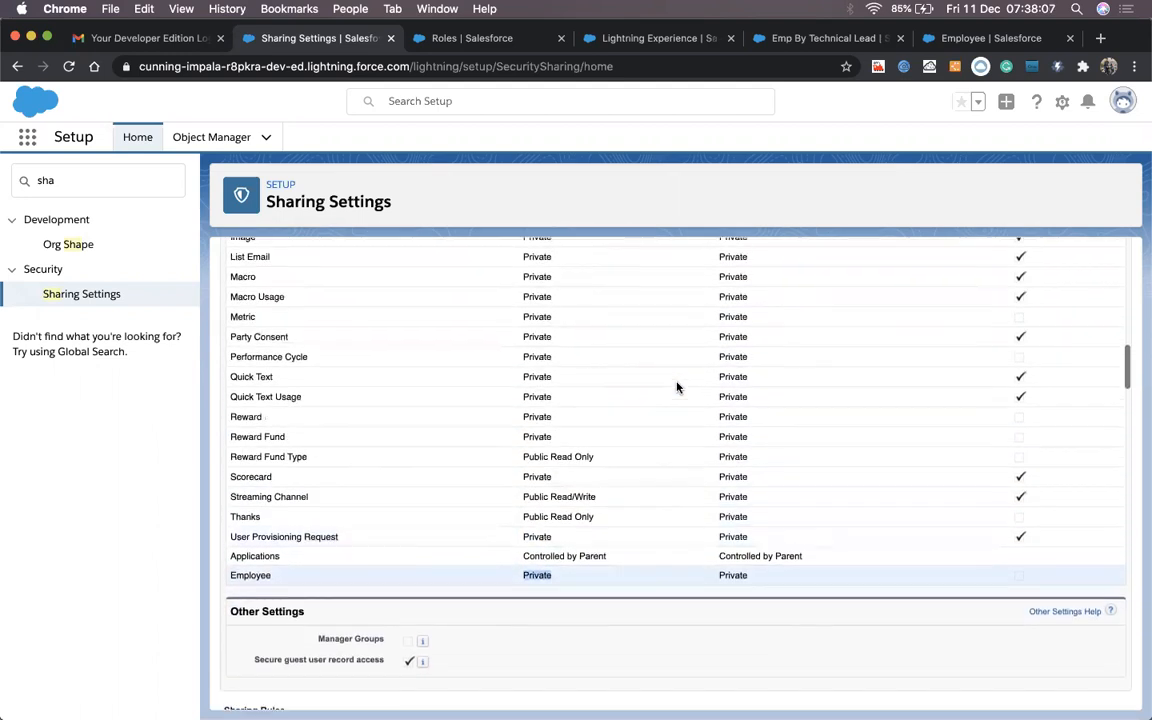
pyautogui.scroll(1, 892, 443)
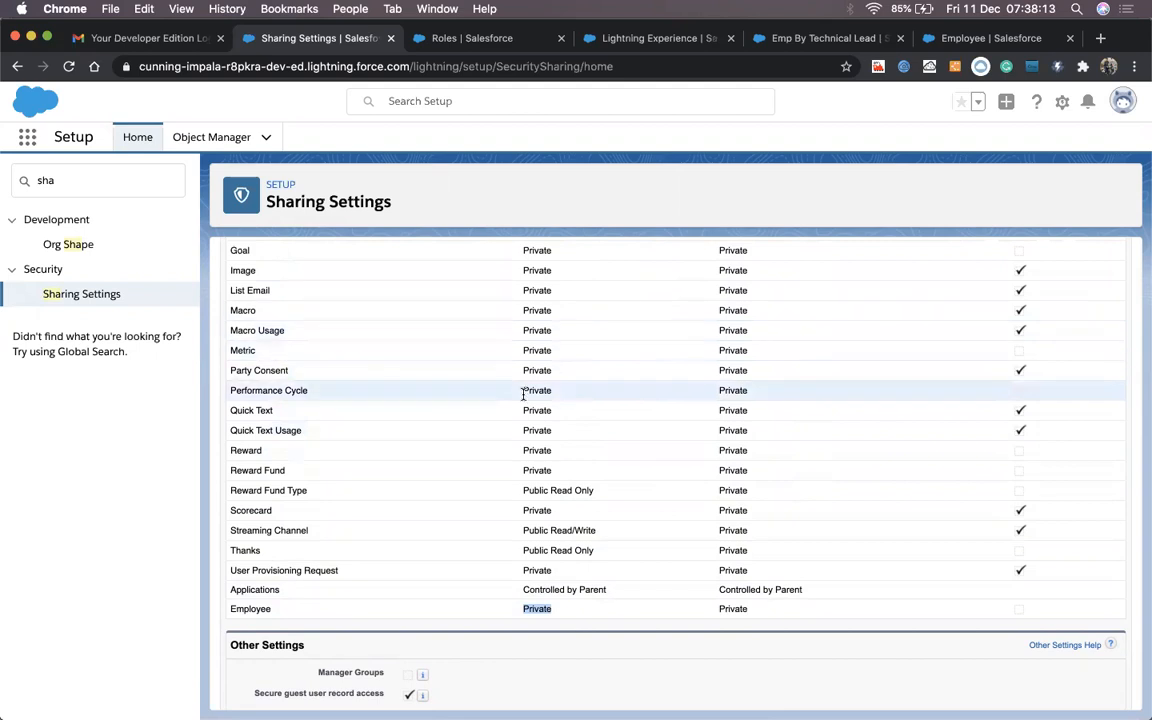
pyautogui.scroll(10, 524, 393)
pyautogui.scroll(-5, 522, 395)
pyautogui.scroll(-5, 522, 395)
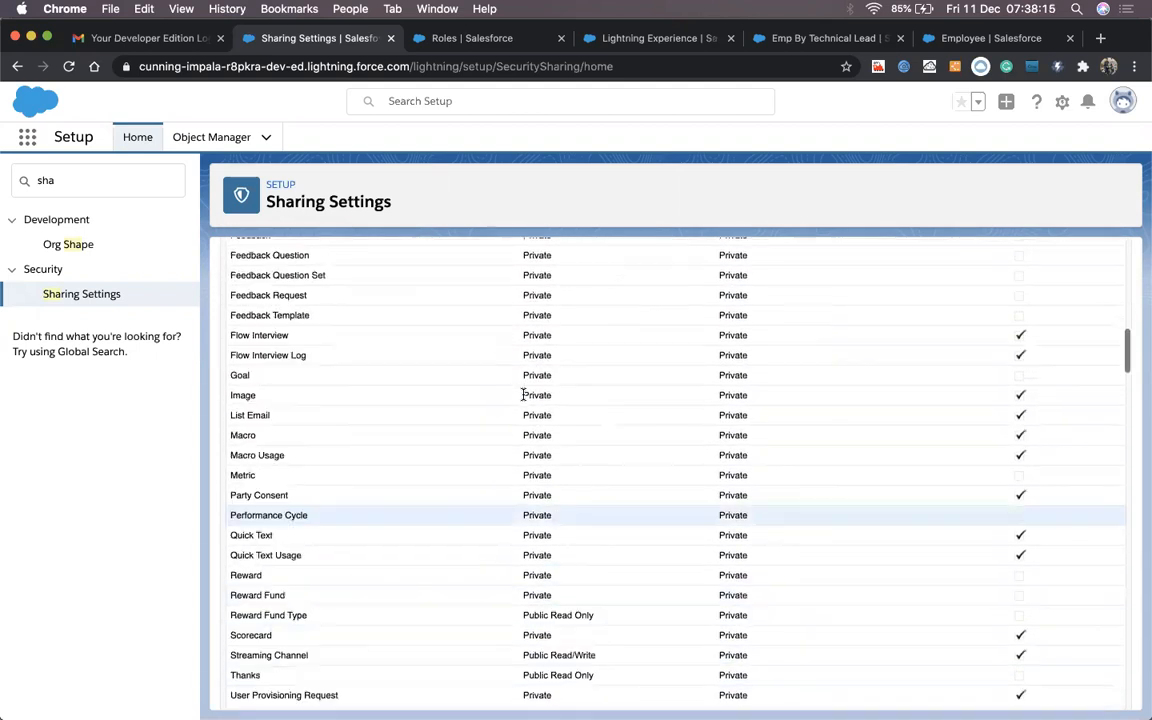
pyautogui.scroll(15, 1004, 438)
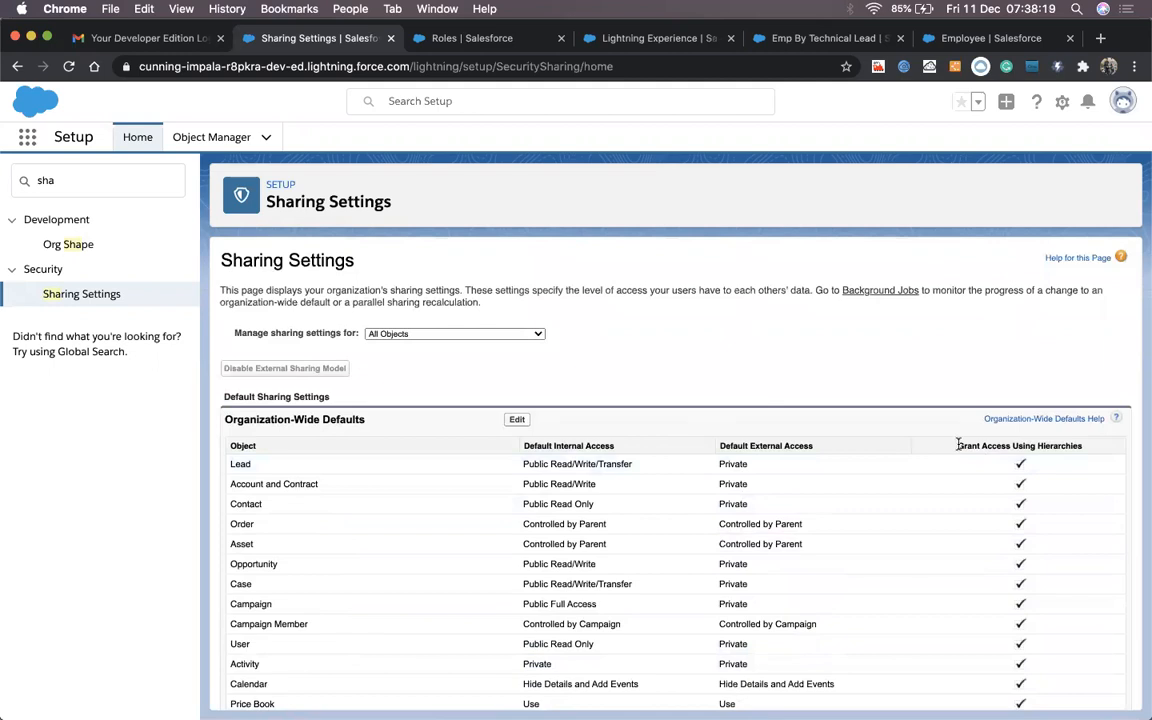
# Point out the Grant Access Using Hierarchies column, then bring up the Roles hierarchy.
pyautogui.moveTo(958, 445); pyautogui.dragTo(1077, 443)
pyautogui.click(1077, 439)
pyautogui.click(447, 40)
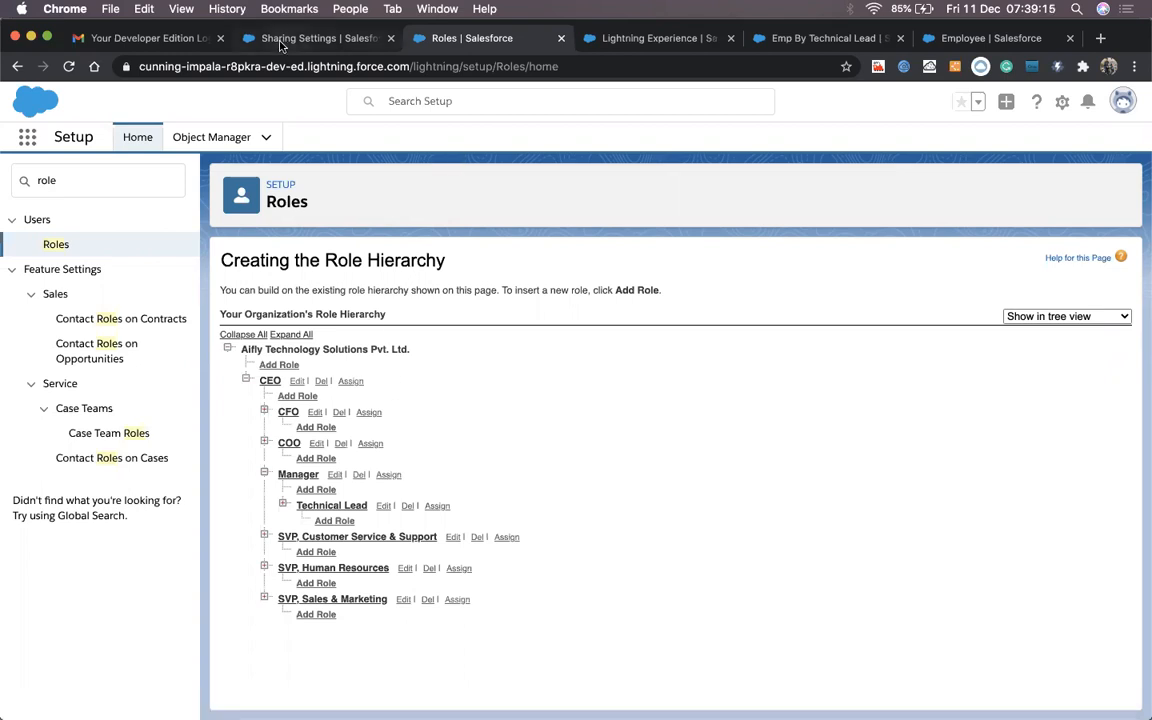
# Glance at Sharing Settings, then compare it with the role hierarchy page.
pyautogui.click(310, 38)
pyautogui.scroll(-1, 900, 430)
pyautogui.scroll(-10, 915, 438)
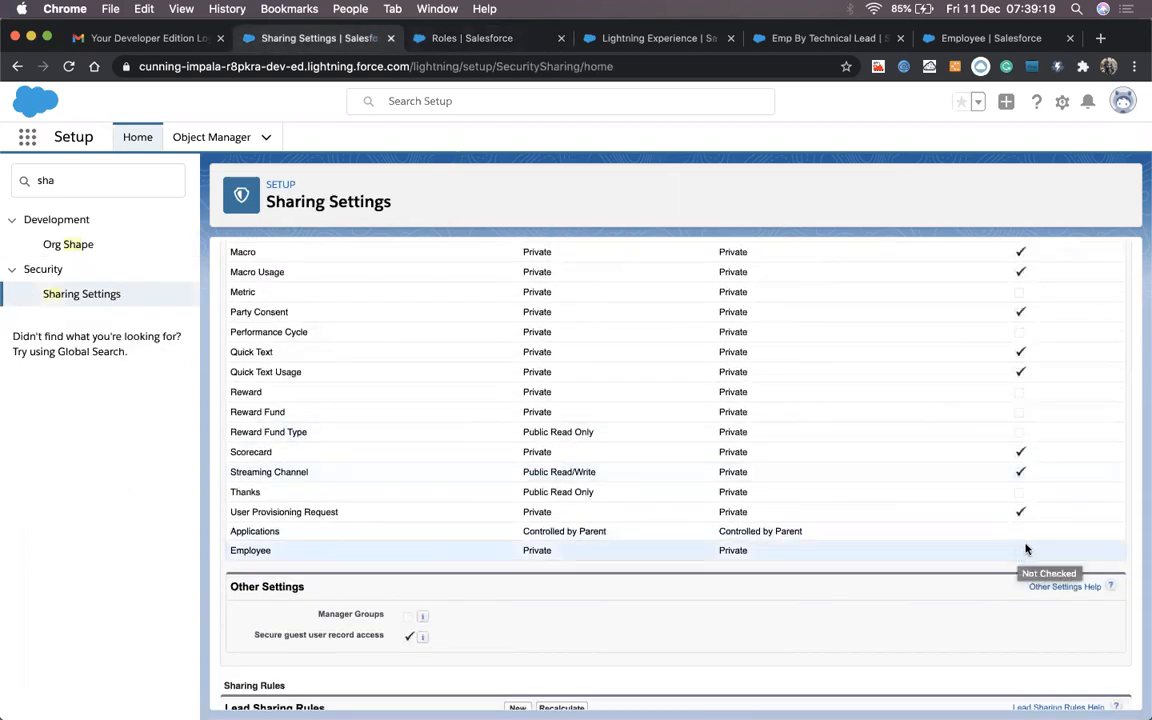
pyautogui.click(472, 38)
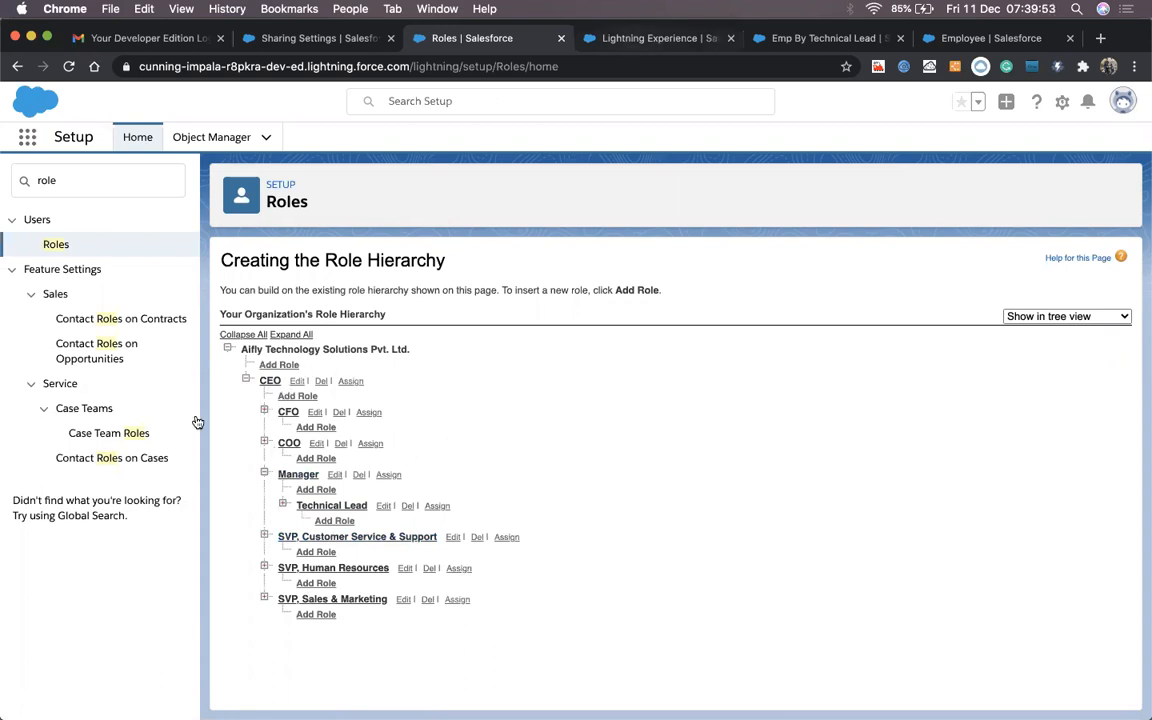
# Back on Sharing Settings, highlight Employee's Private access and scroll to Employee Sharing Rules.
pyautogui.click(318, 39)
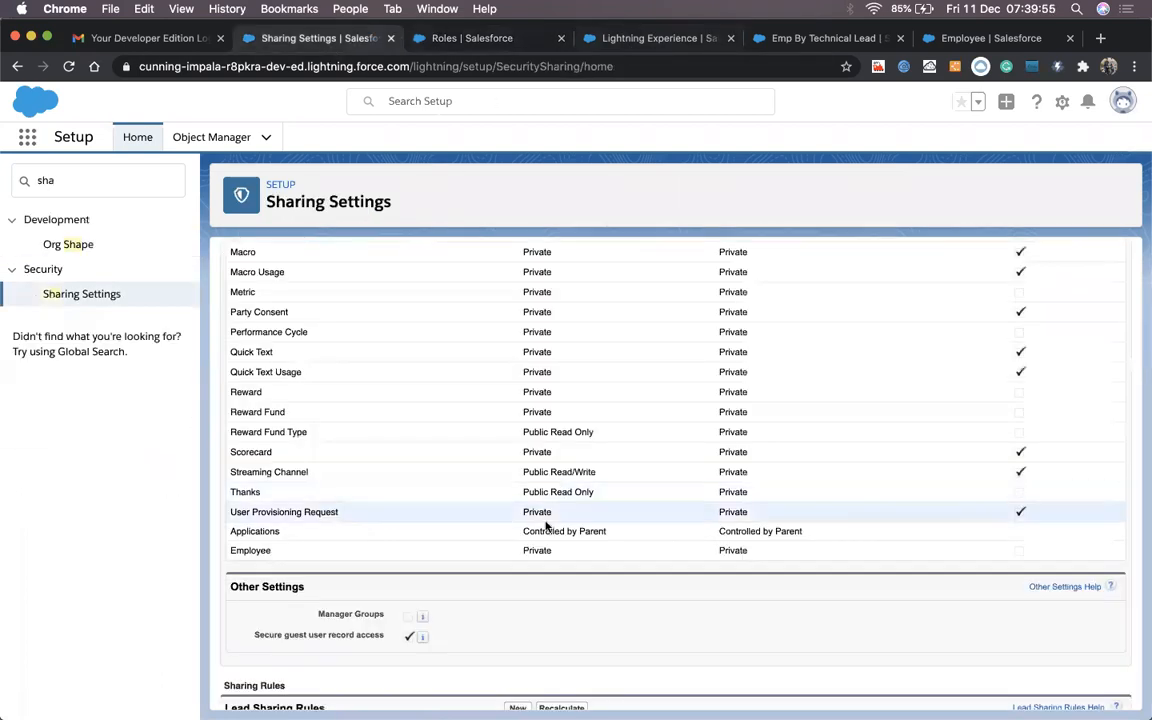
pyautogui.moveTo(599, 551); pyautogui.dragTo(522, 551)
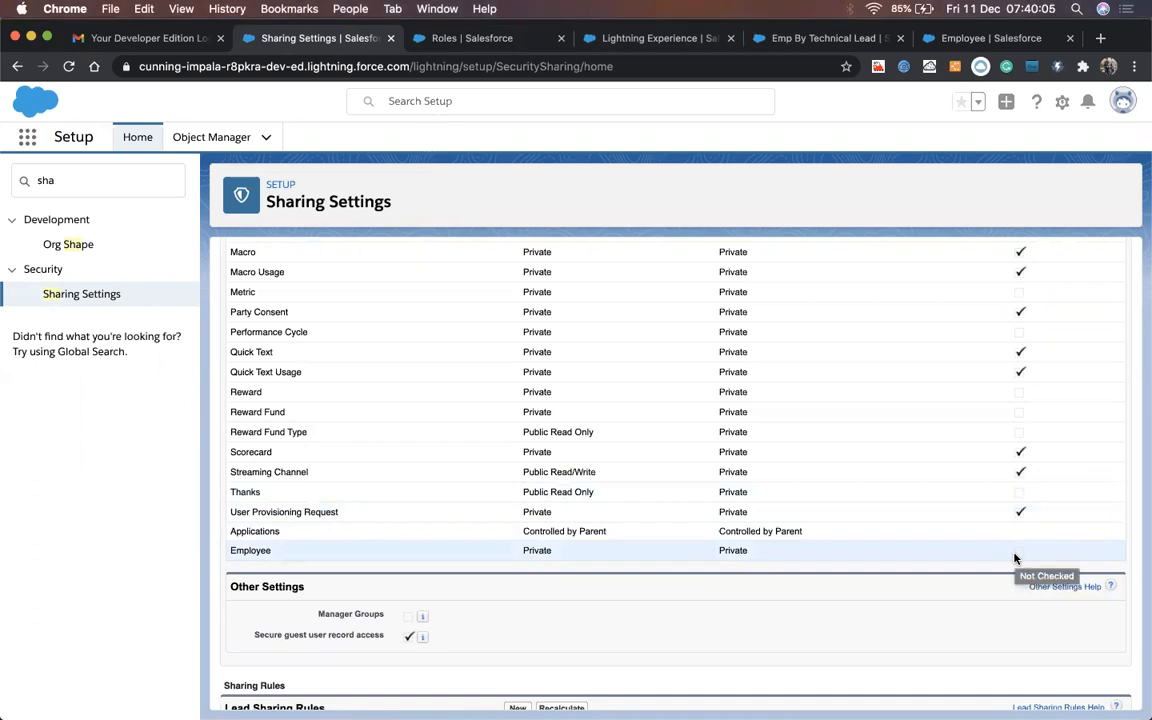
pyautogui.scroll(-1, 1020, 560)
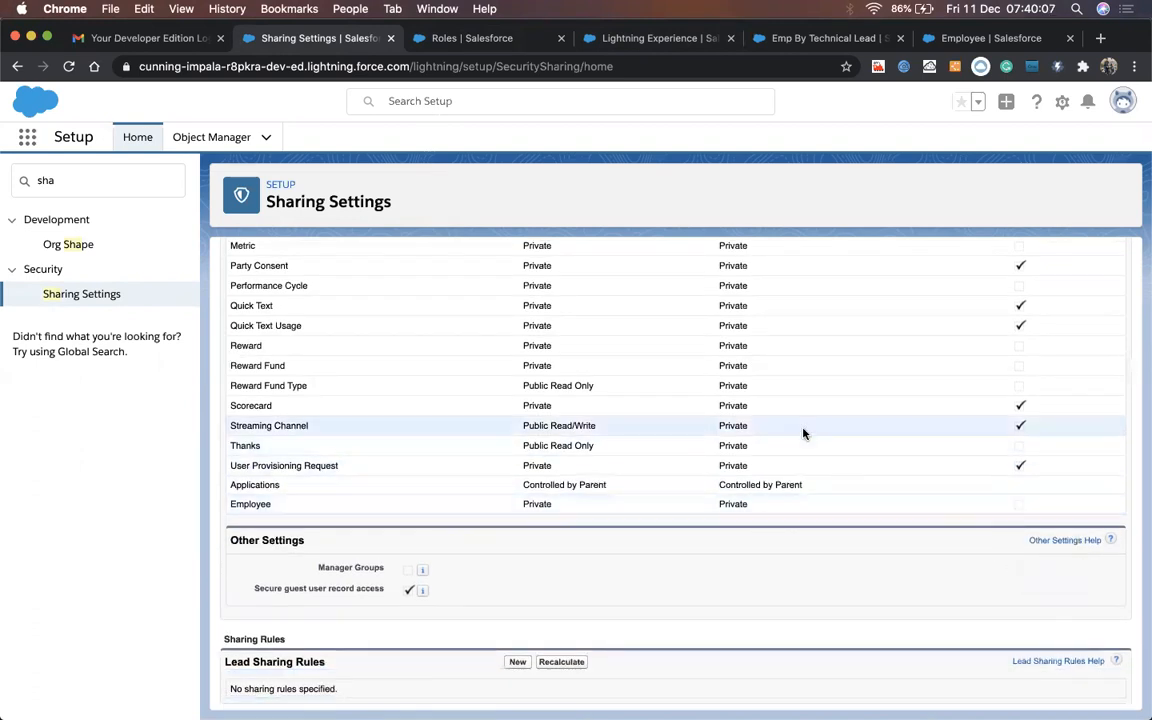
pyautogui.scroll(-2, 805, 432)
pyautogui.scroll(-15, 805, 433)
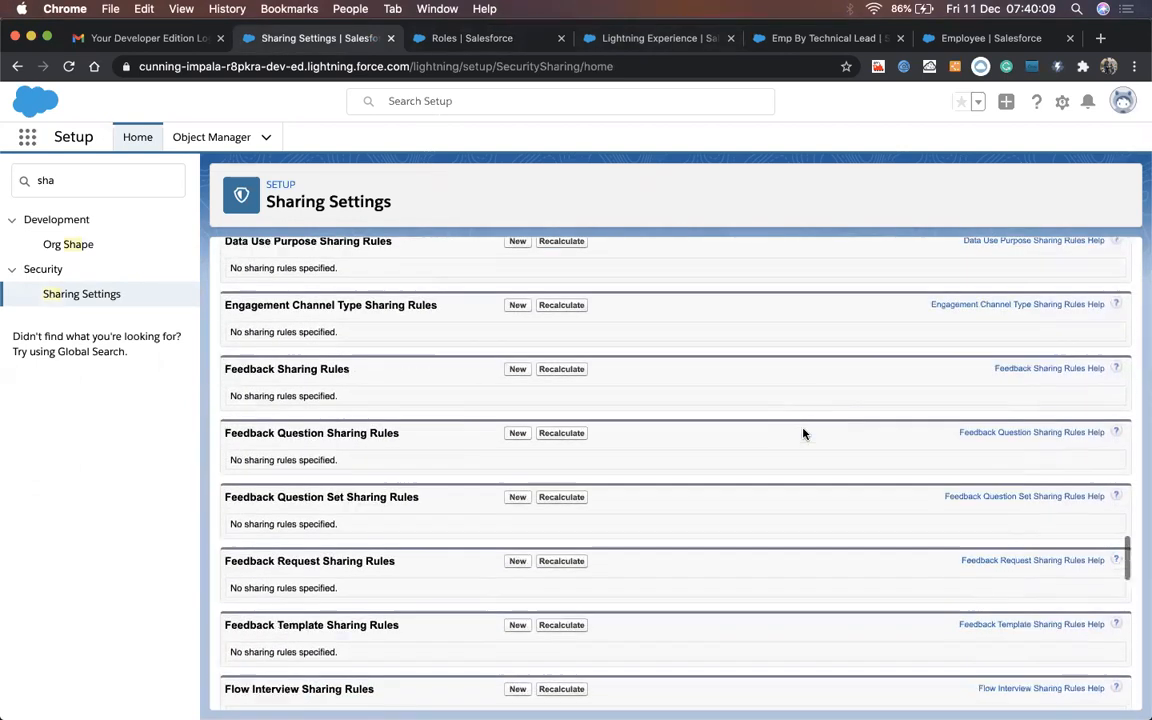
pyautogui.scroll(-10, 805, 433)
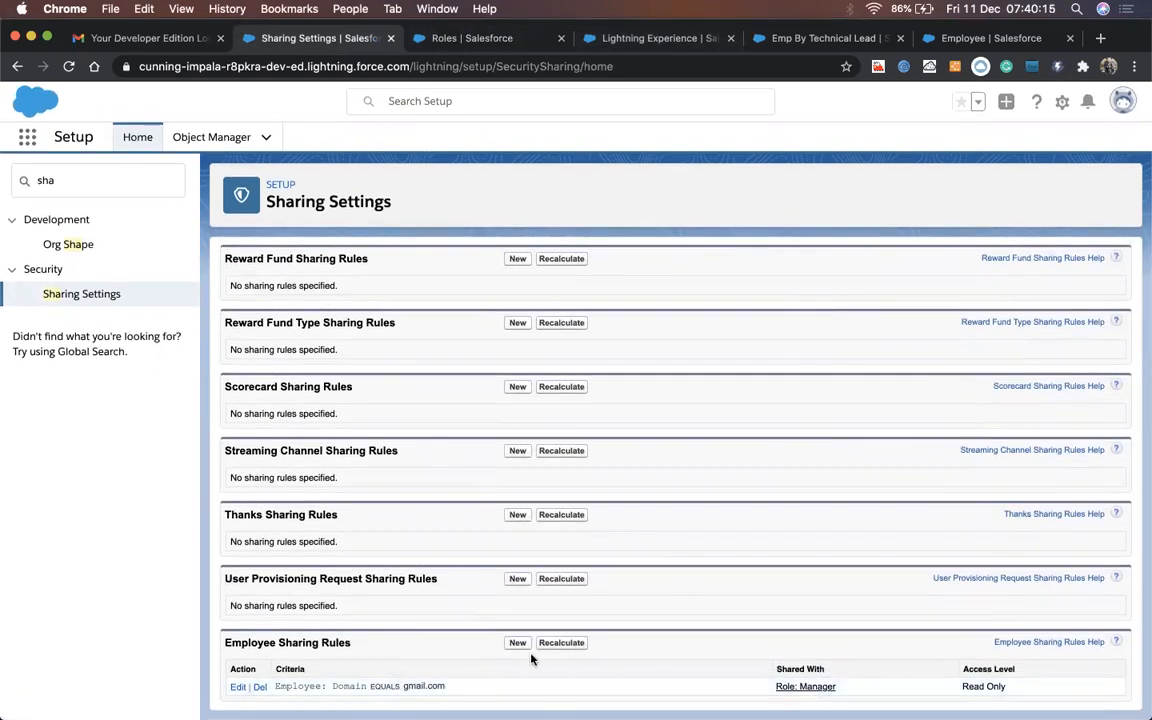
# Open the Employee sharing rule, note Role: Manager and Read Only, then switch to the incognito list.
pyautogui.click(238, 687)
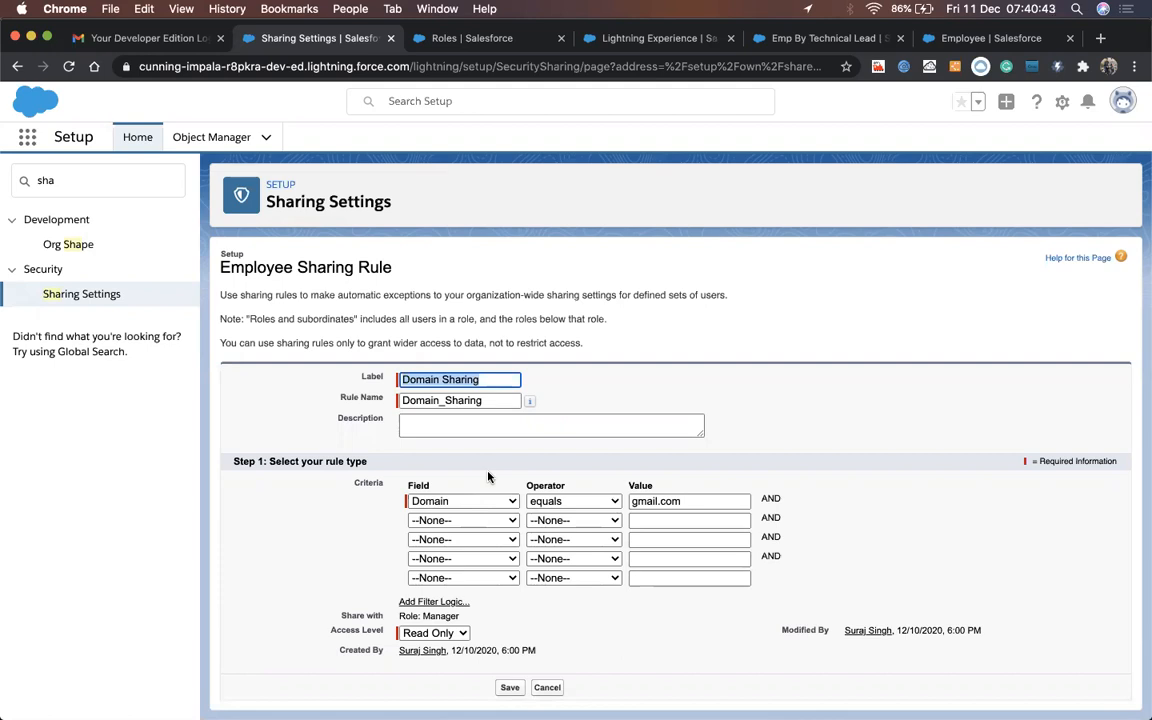
pyautogui.click(401, 617)
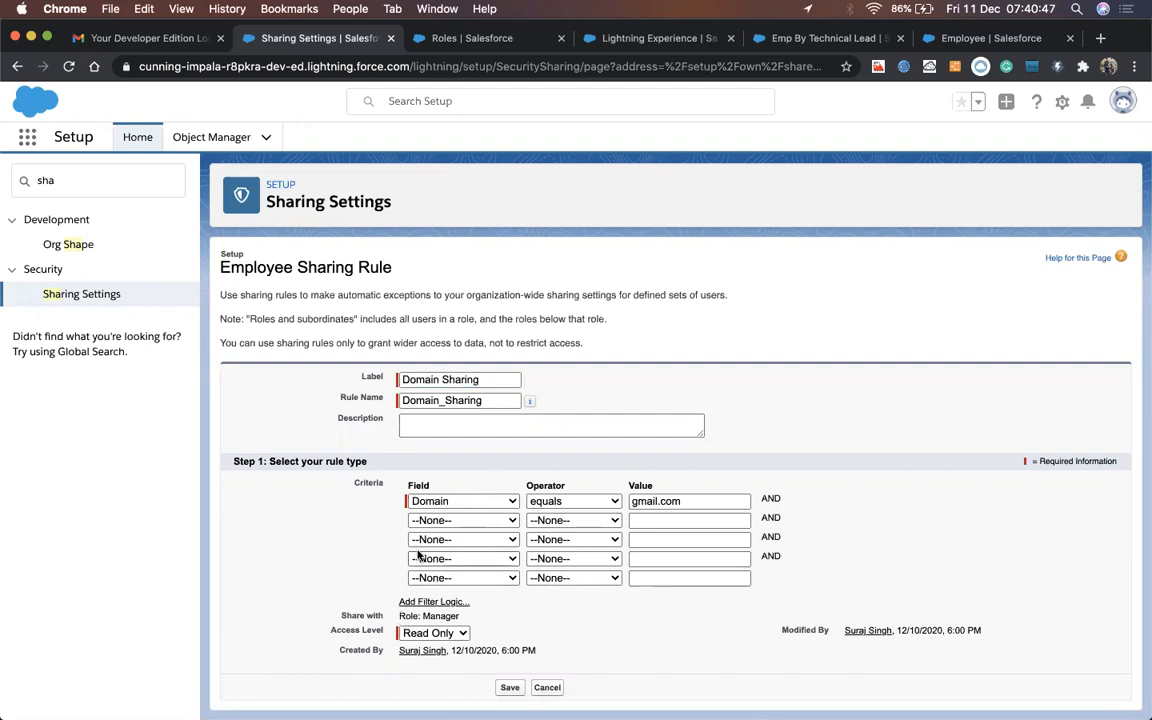
pyautogui.tripleClick(458, 617)
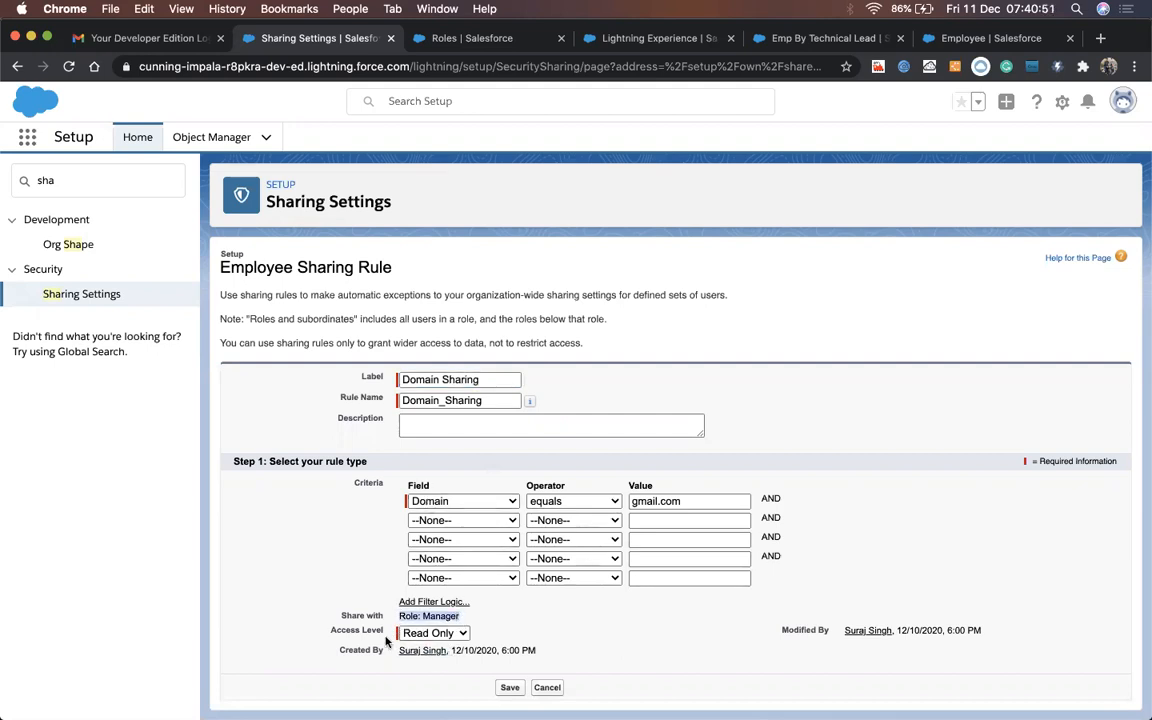
pyautogui.moveTo(329, 630); pyautogui.dragTo(384, 632)
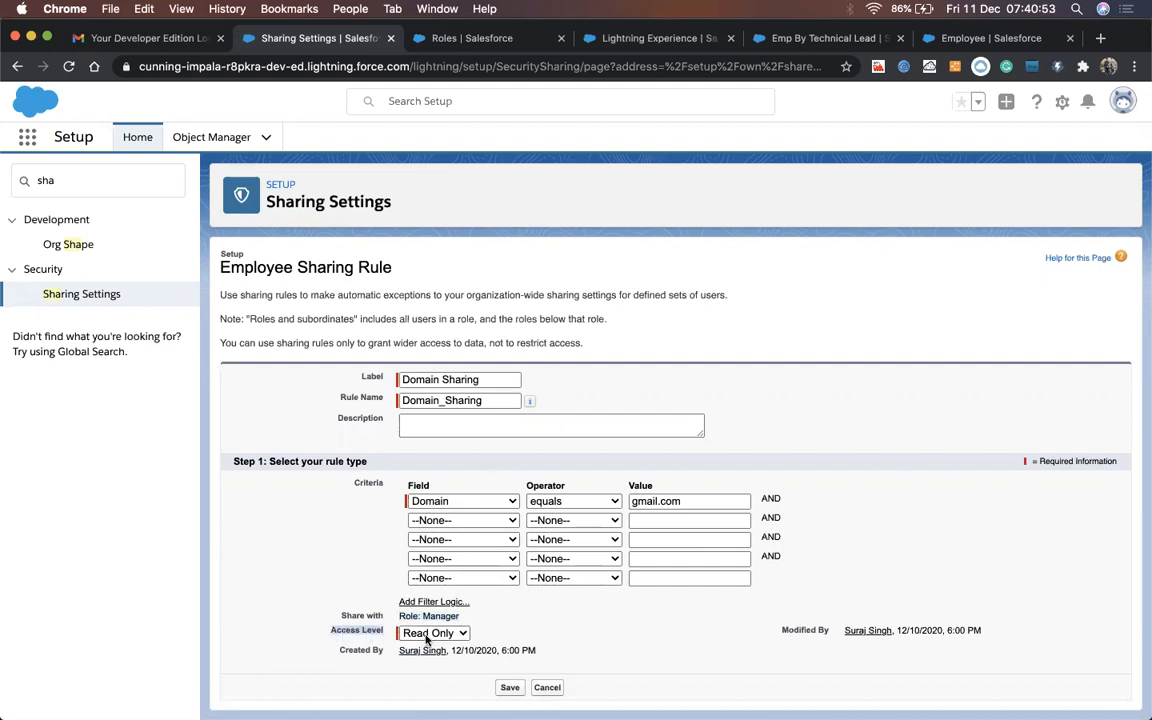
pyautogui.hotkey('ctrl', 'Up')
pyautogui.click(411, 333)
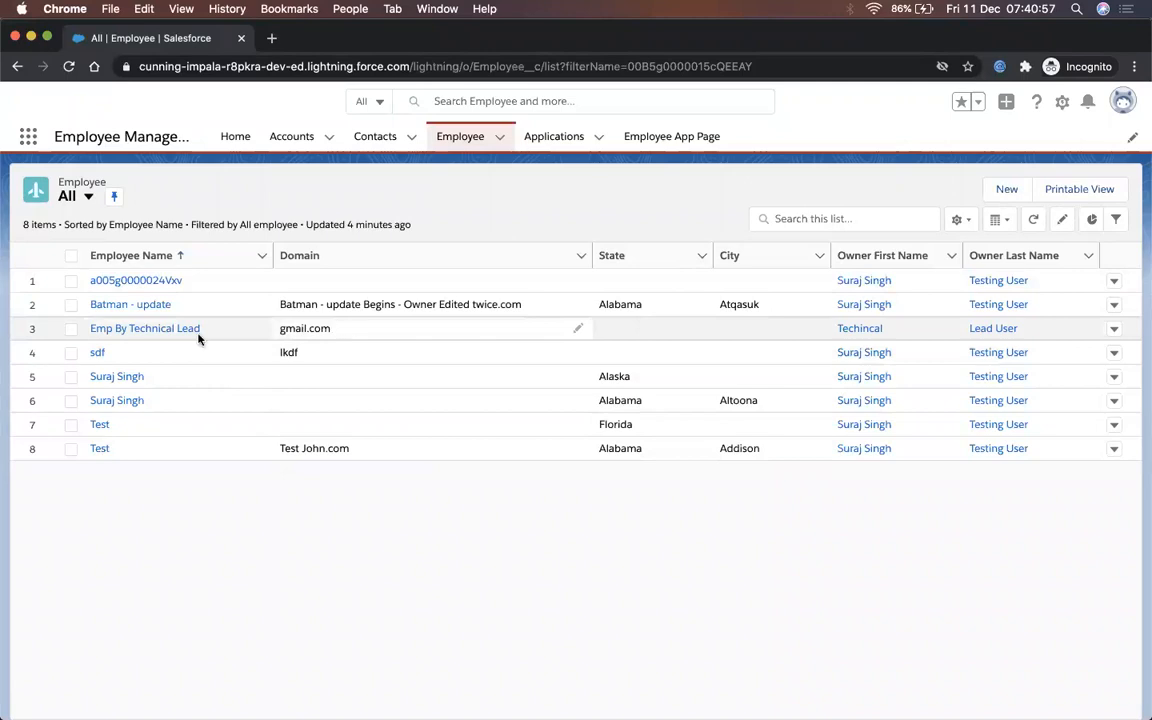
# Append 'asdf' to Emp By Technical Lead's name; saving fails with insufficient access, so revert it.
pyautogui.click(152, 334)
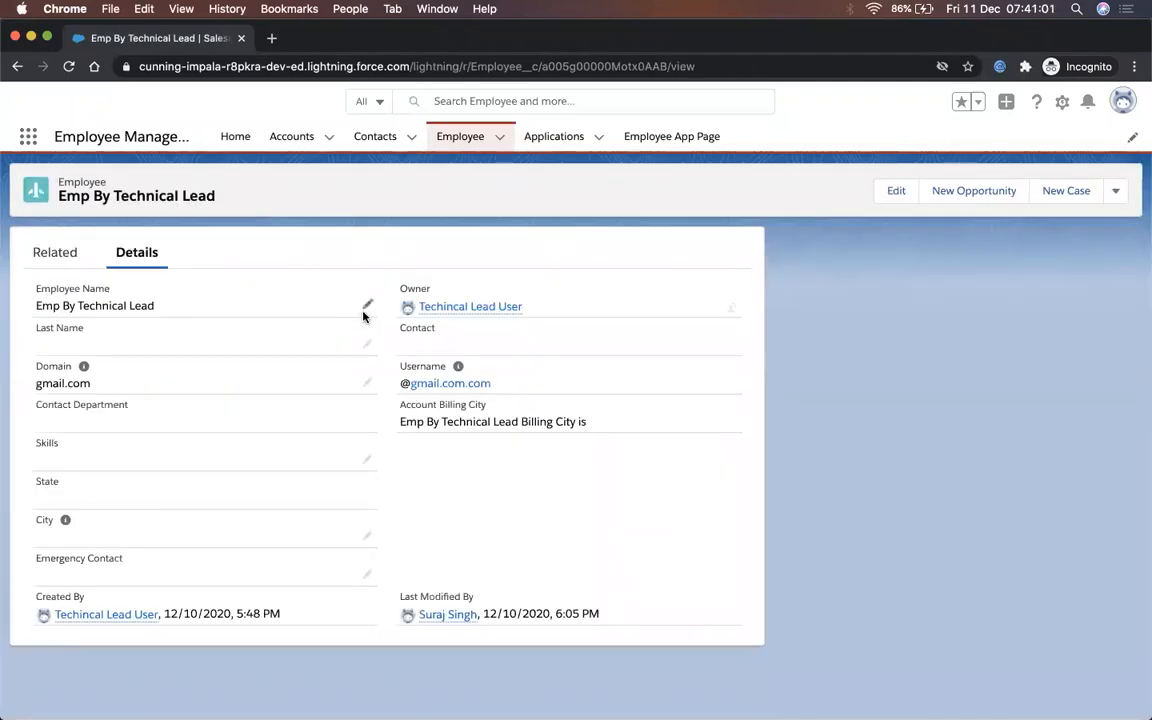
pyautogui.click(366, 304)
pyautogui.write('asdf')
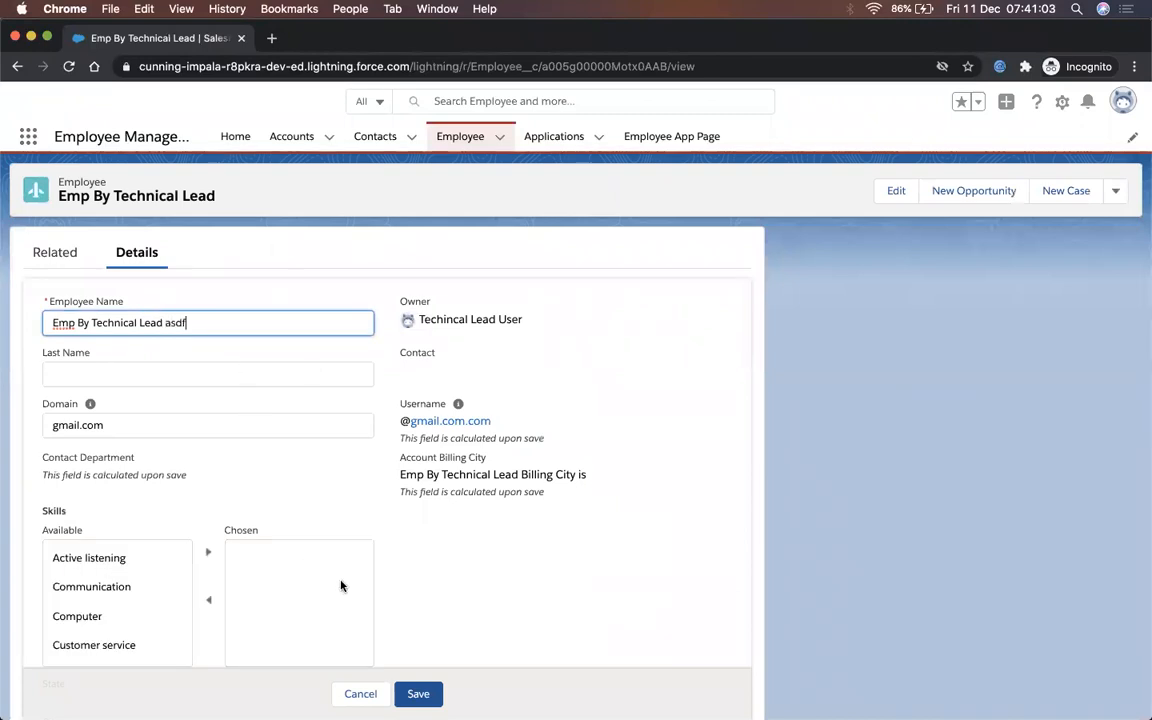
pyautogui.click(417, 696)
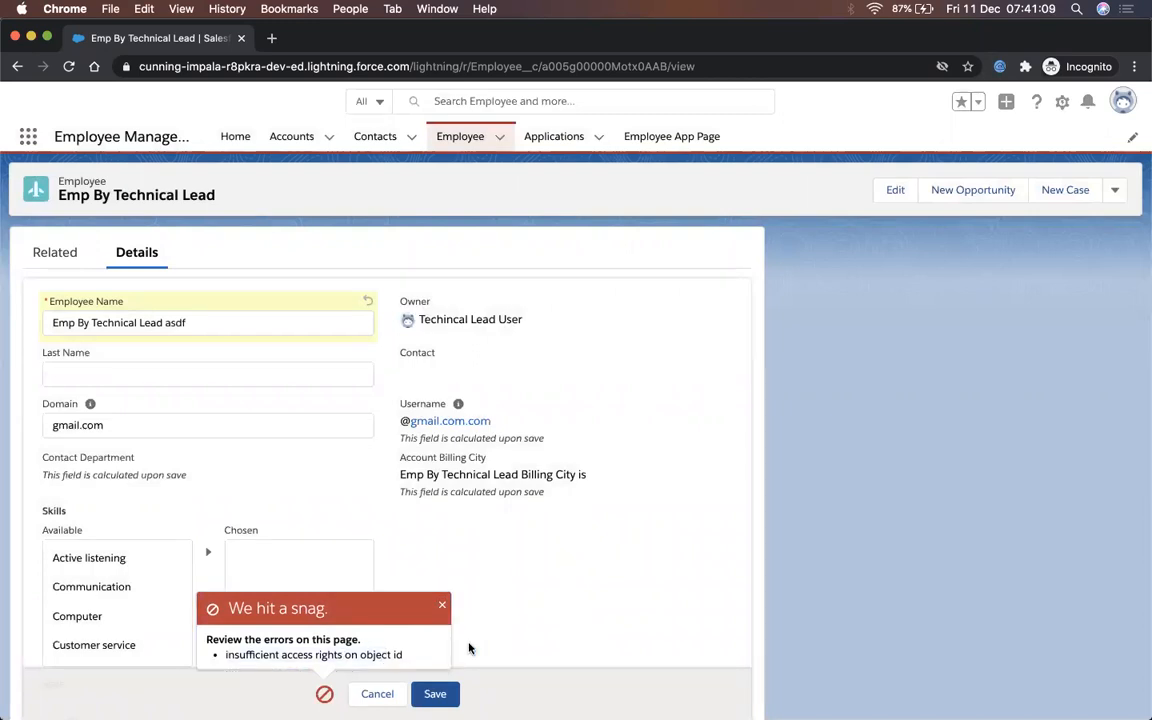
pyautogui.click(442, 607)
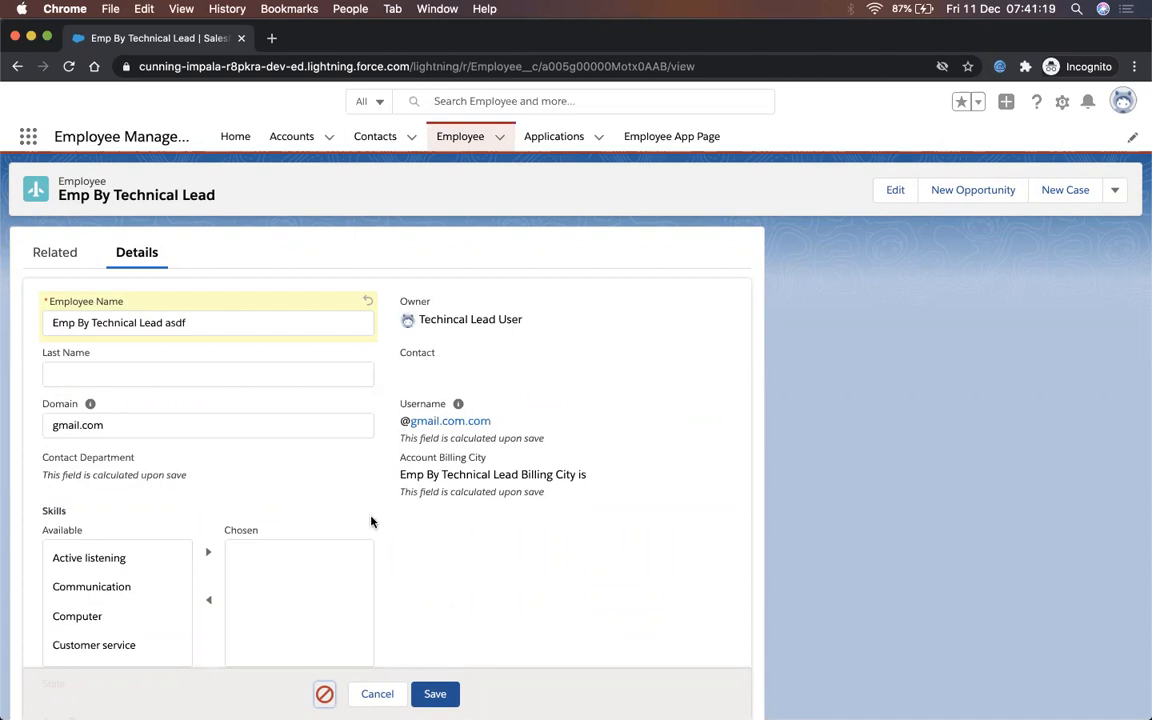
pyautogui.click(368, 300)
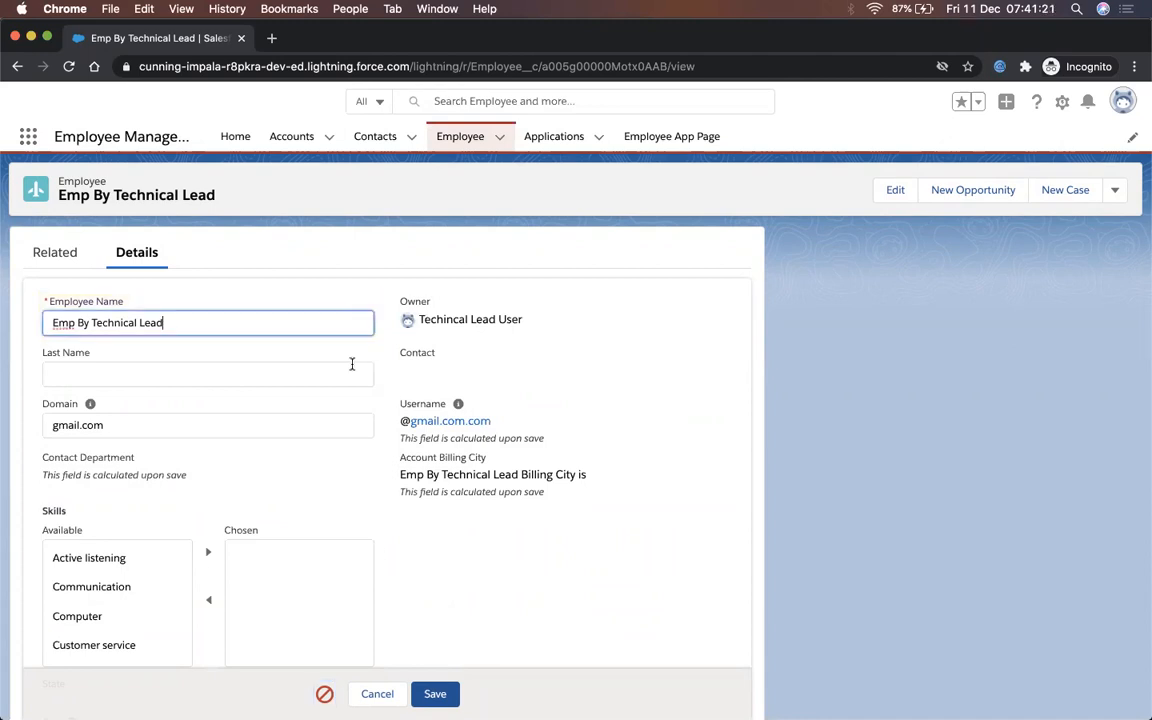
pyautogui.hotkey('ctrl', 'Up')
pyautogui.click(367, 440)
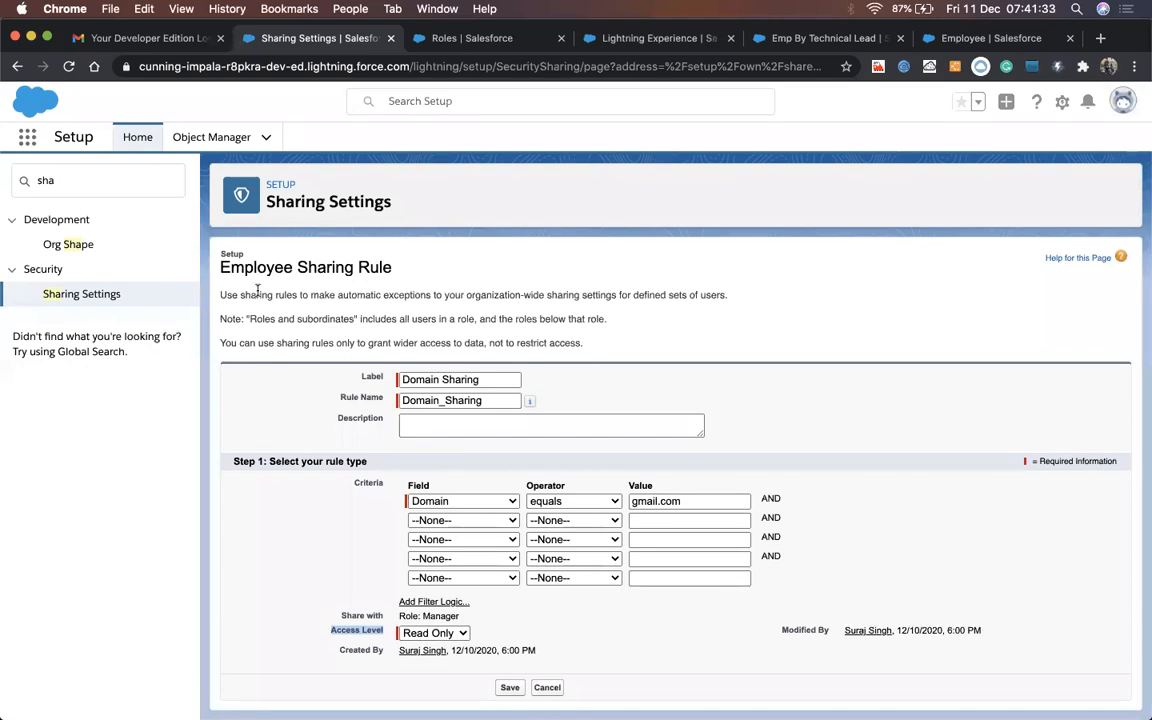
# Back on Sharing Settings, reconfirm Employee's Private default access, then return to the incognito Employee list.
pyautogui.click(17, 66)
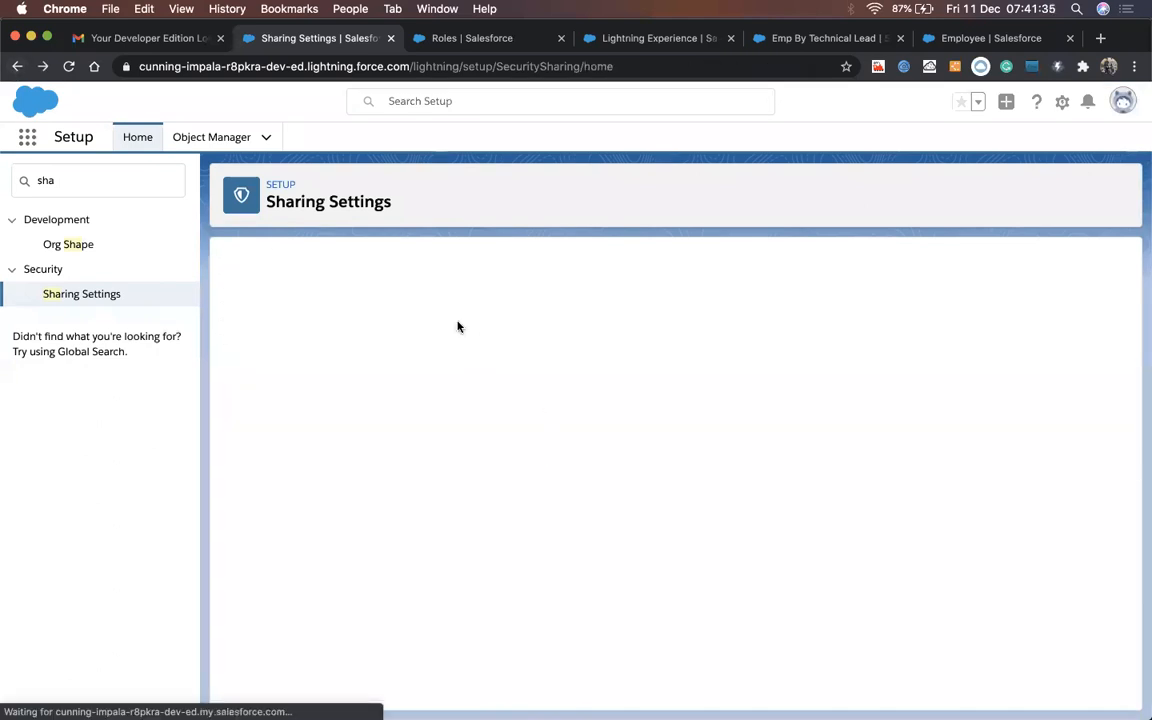
pyautogui.scroll(-3, 475, 418)
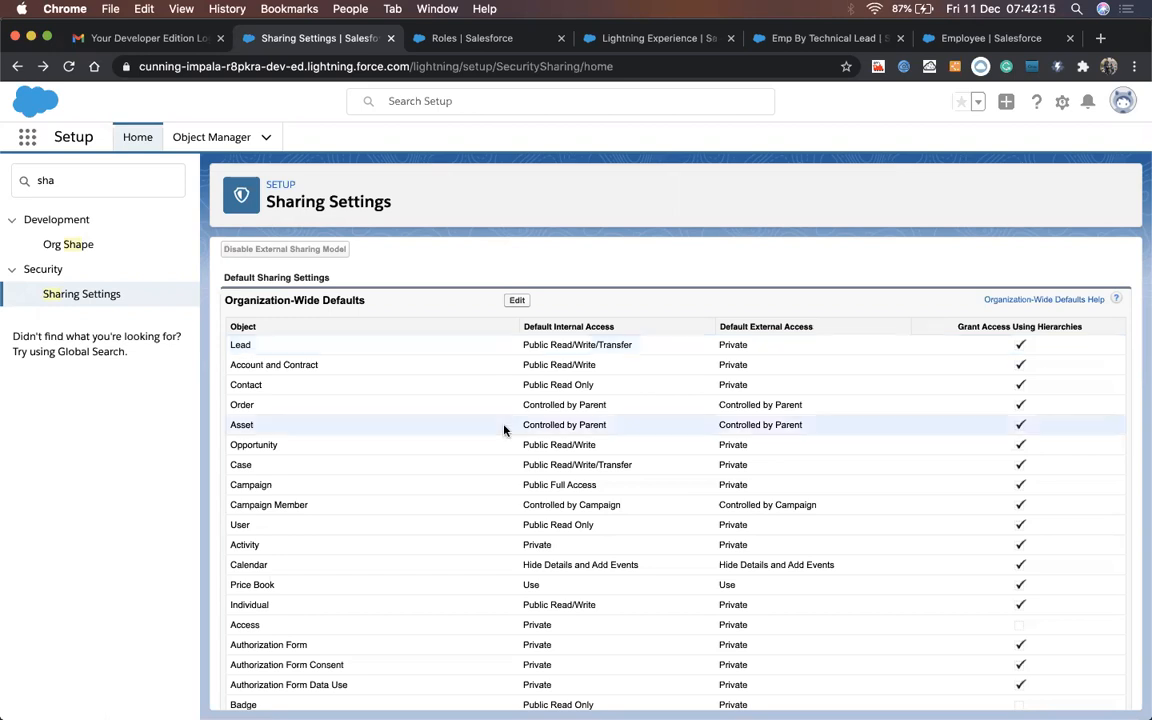
pyautogui.scroll(-1, 620, 525)
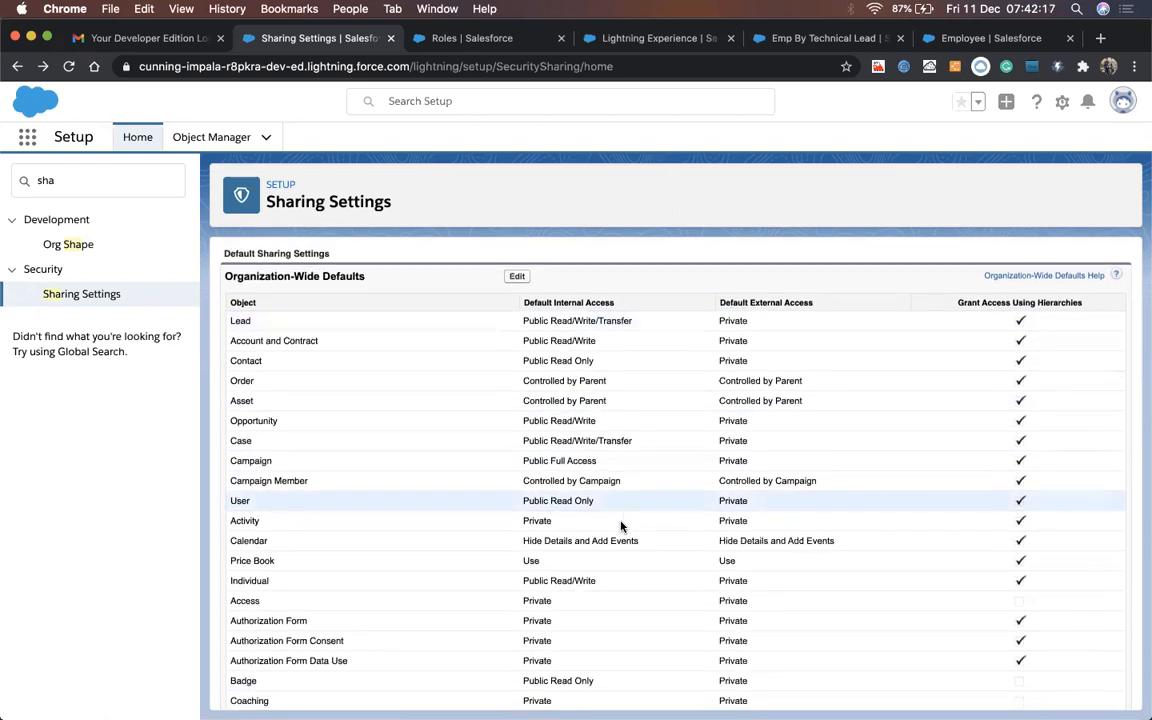
pyautogui.scroll(4, 620, 525)
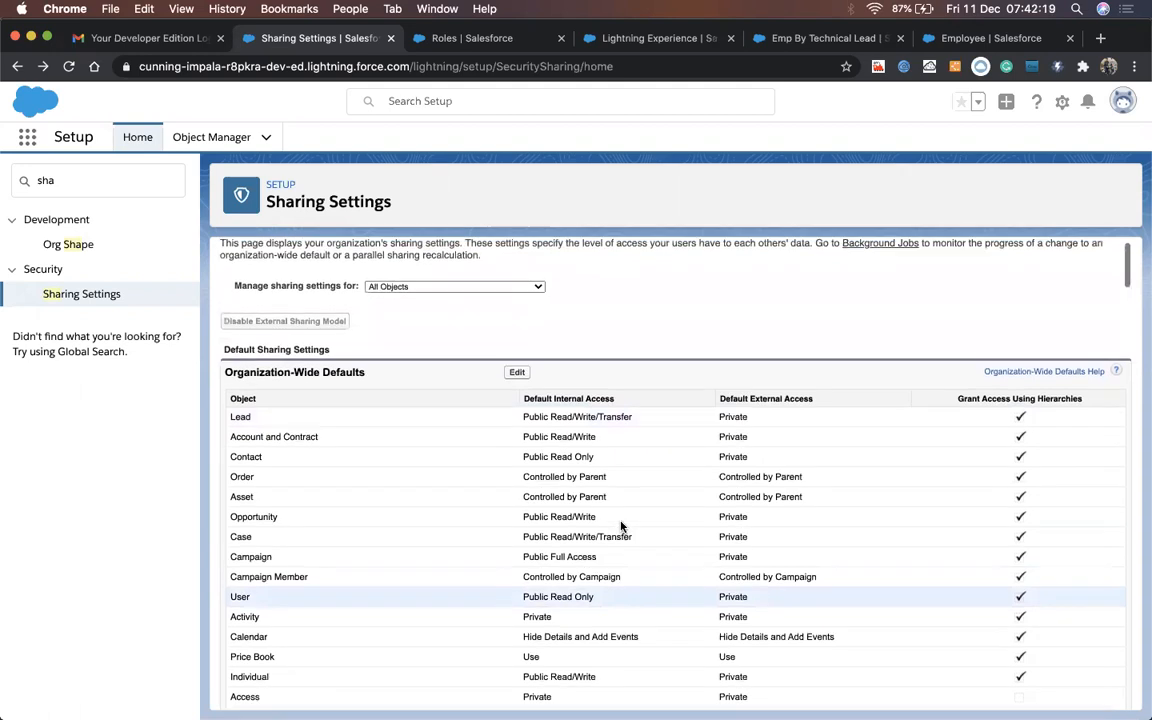
pyautogui.scroll(-2, 620, 525)
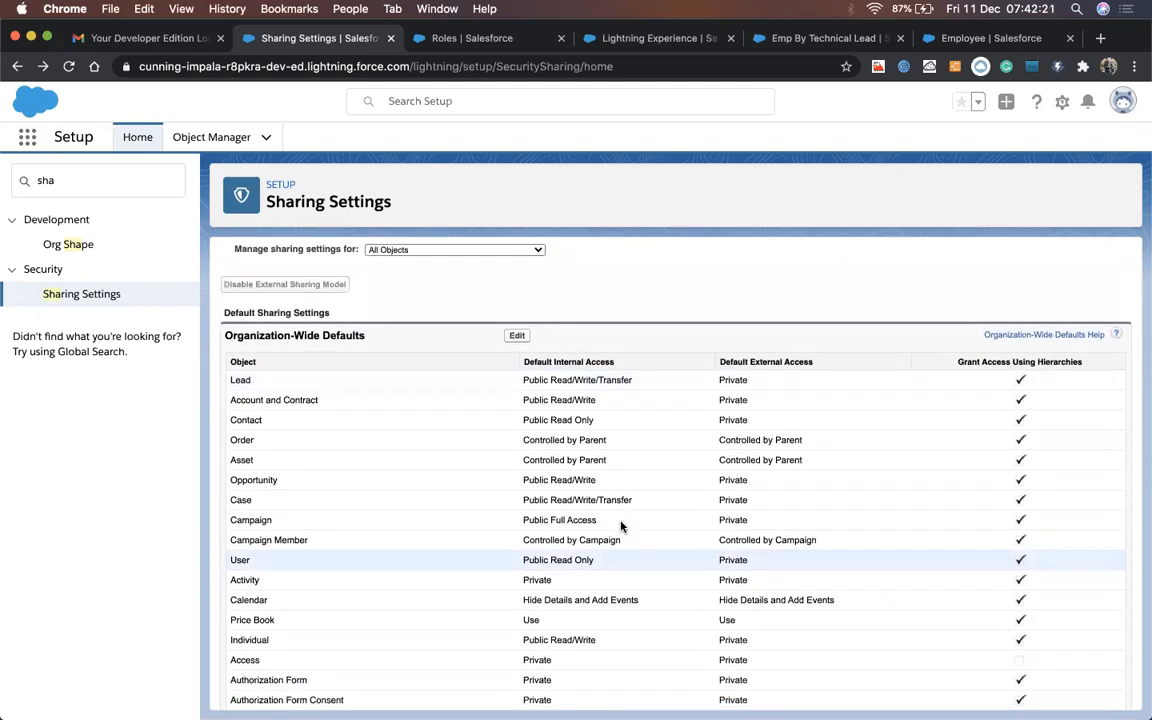
pyautogui.scroll(1, 620, 525)
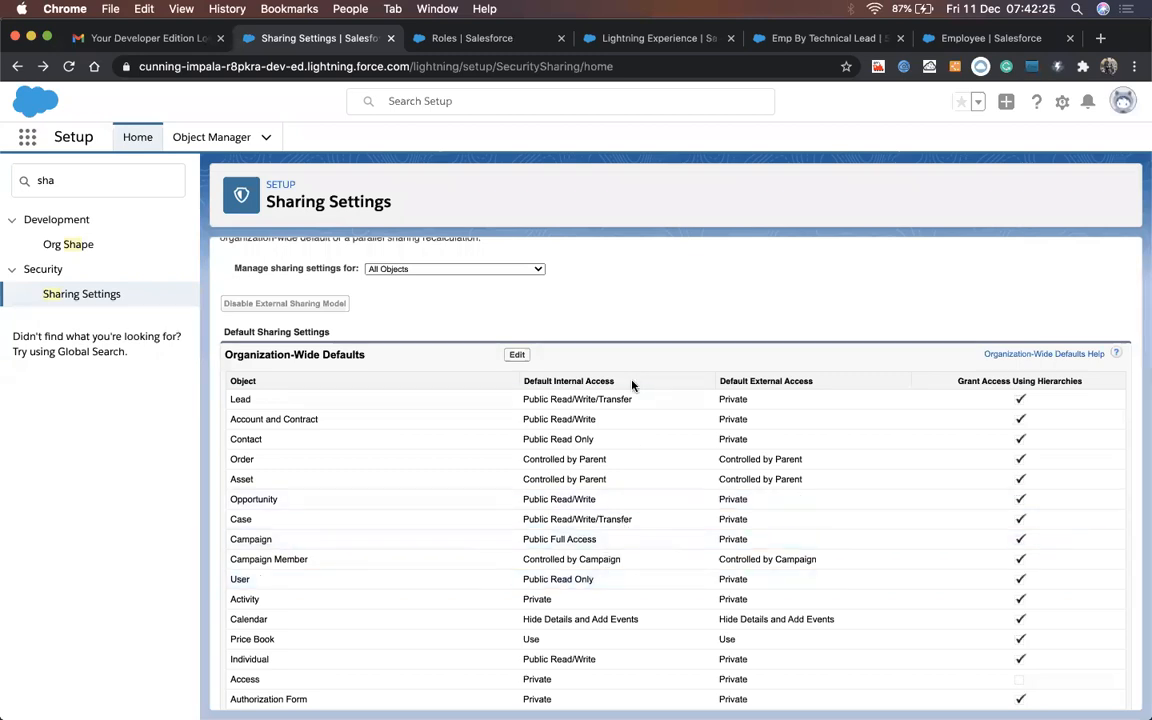
pyautogui.scroll(-10, 519, 499)
pyautogui.scroll(-10, 519, 497)
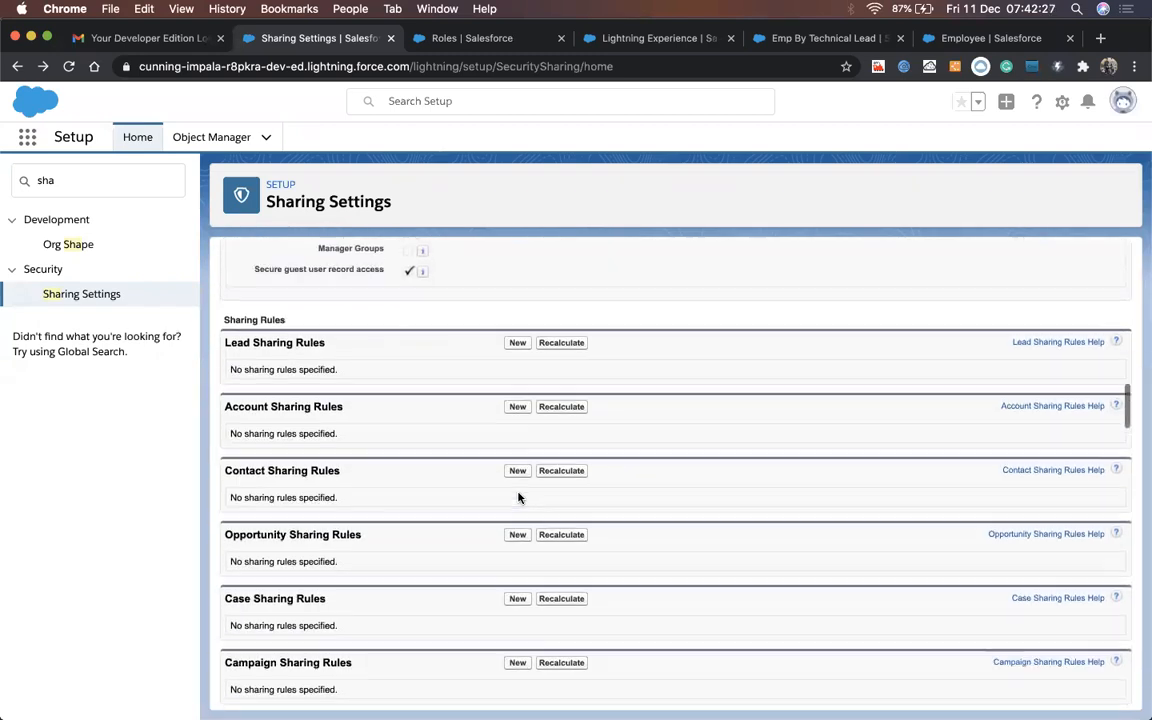
pyautogui.scroll(3, 521, 488)
pyautogui.moveTo(524, 447); pyautogui.dragTo(549, 448)
pyautogui.hotkey('ctrl', 'Up')
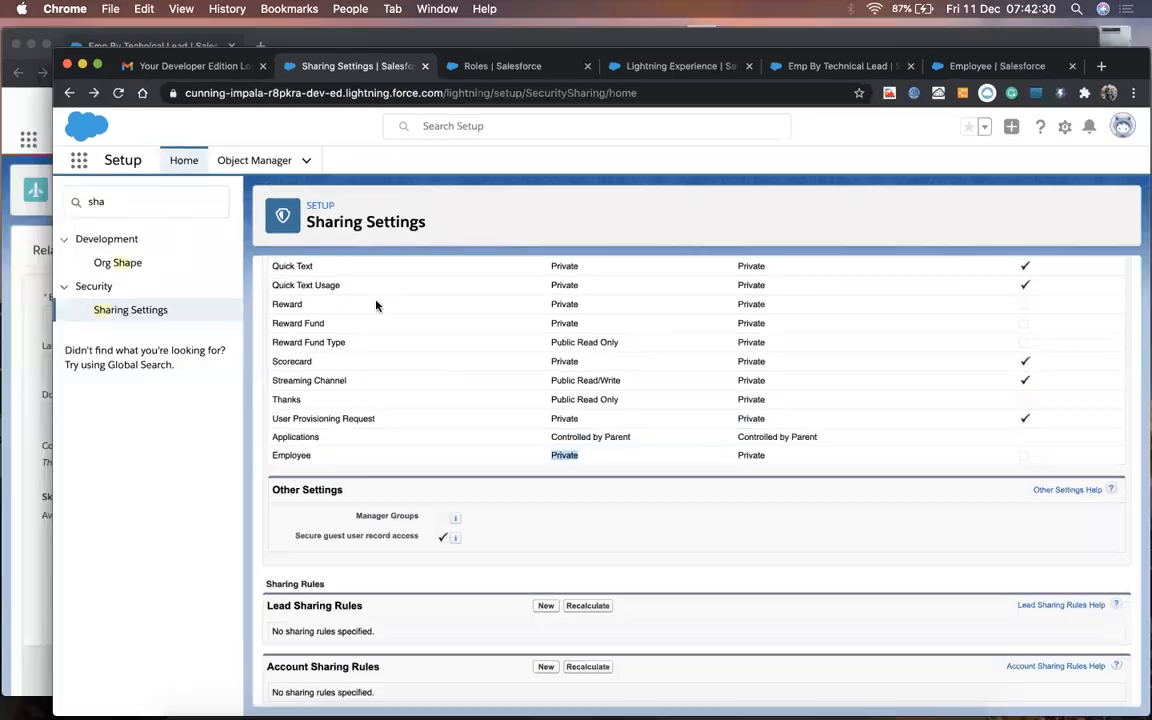
pyautogui.click(218, 164)
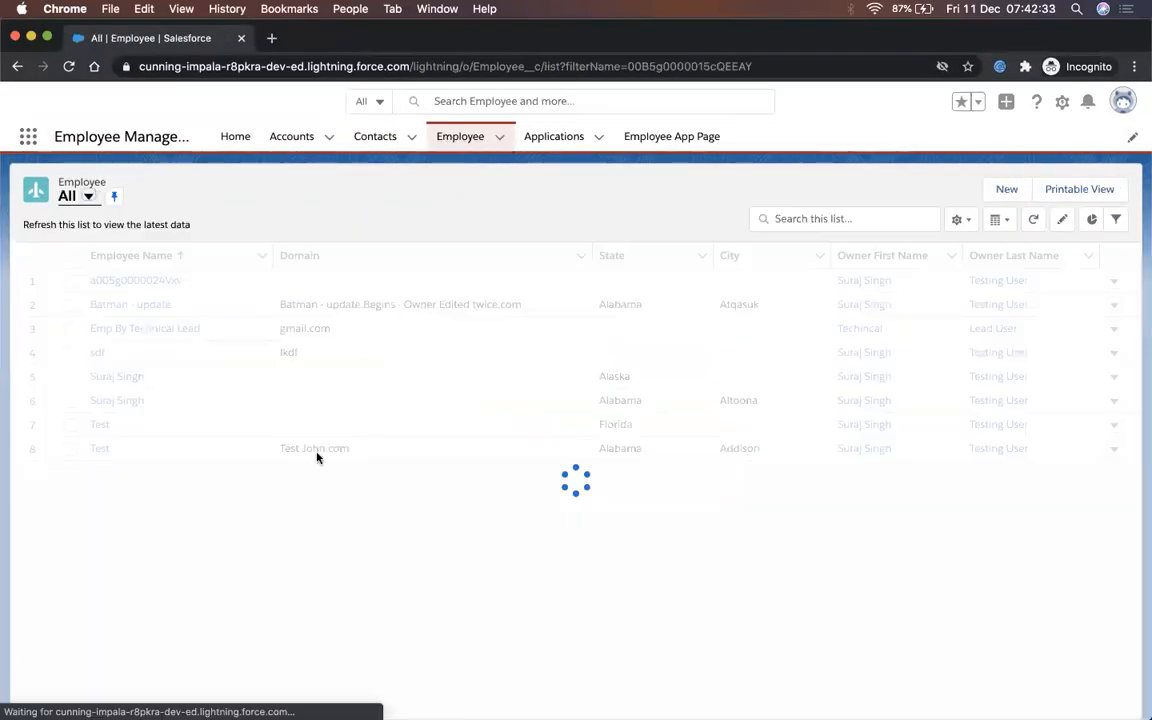
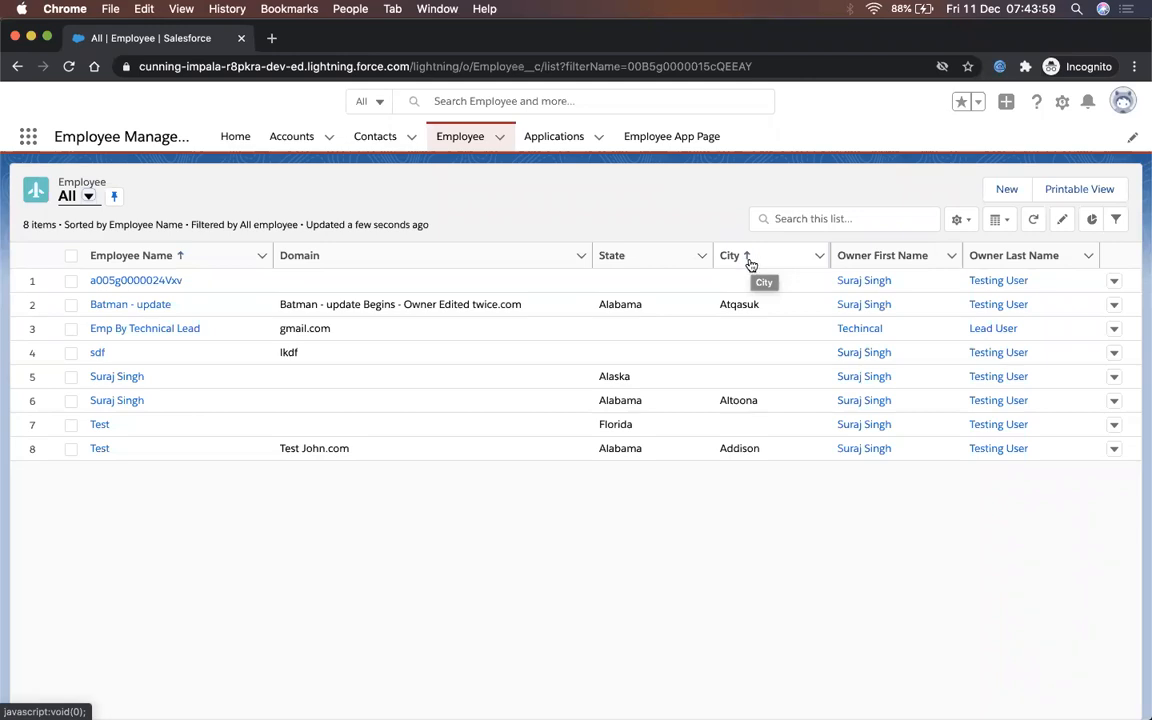
# Switch to the Sharing Settings window and view Employee's Private internal and external defaults.
pyautogui.hotkey('ctrl', 'Up')
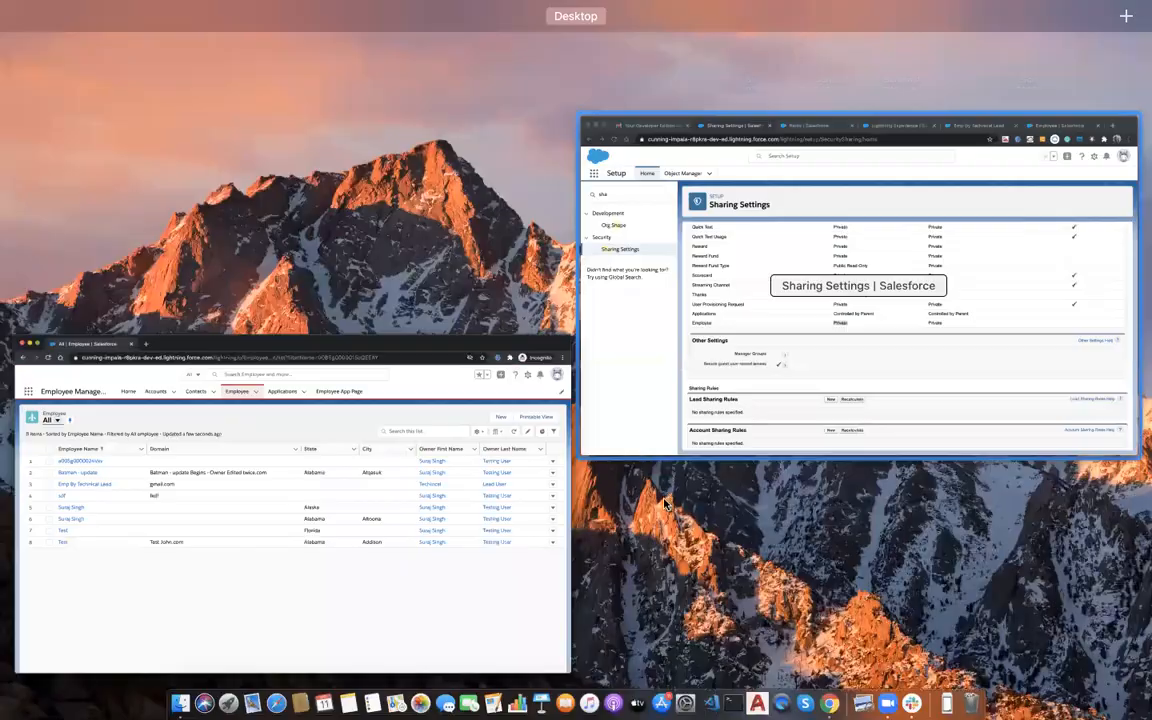
pyautogui.click(672, 455)
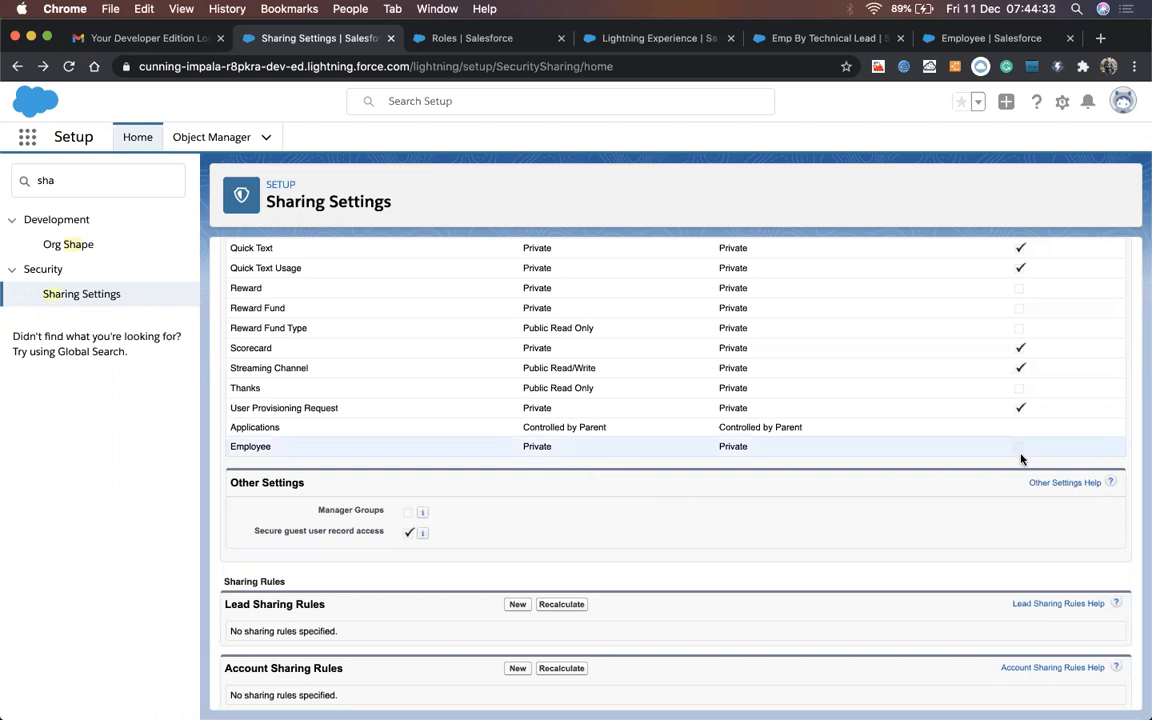
pyautogui.scroll(20, 843, 411)
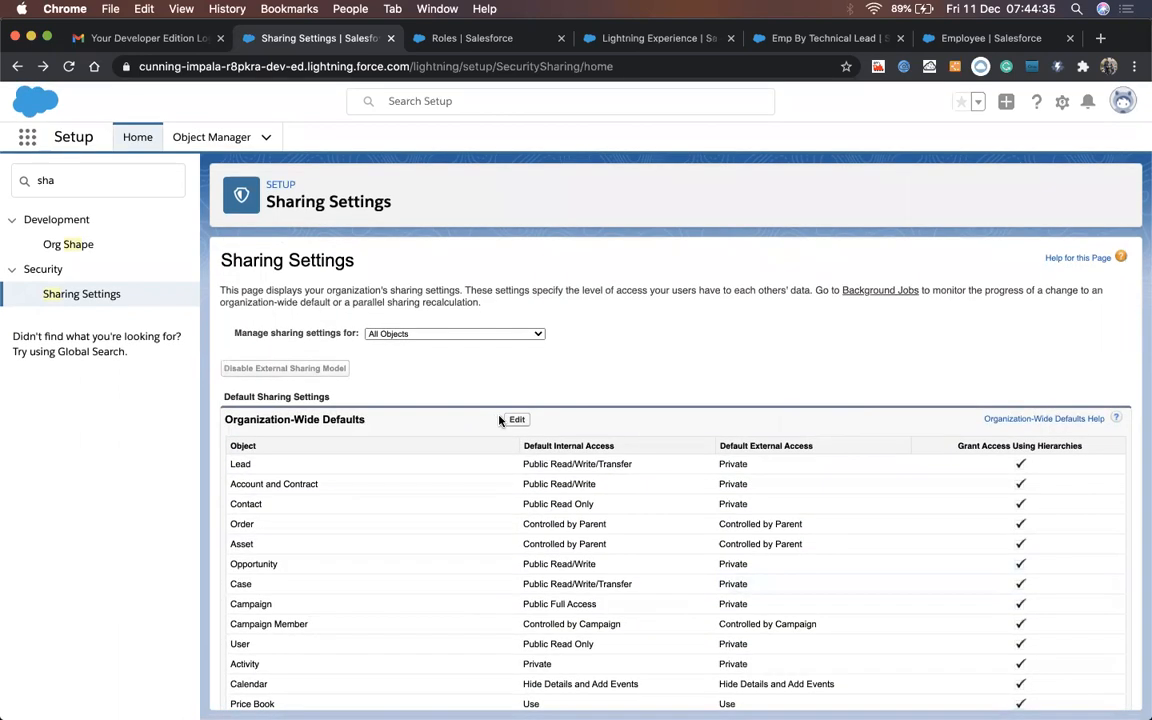
pyautogui.click(516, 421)
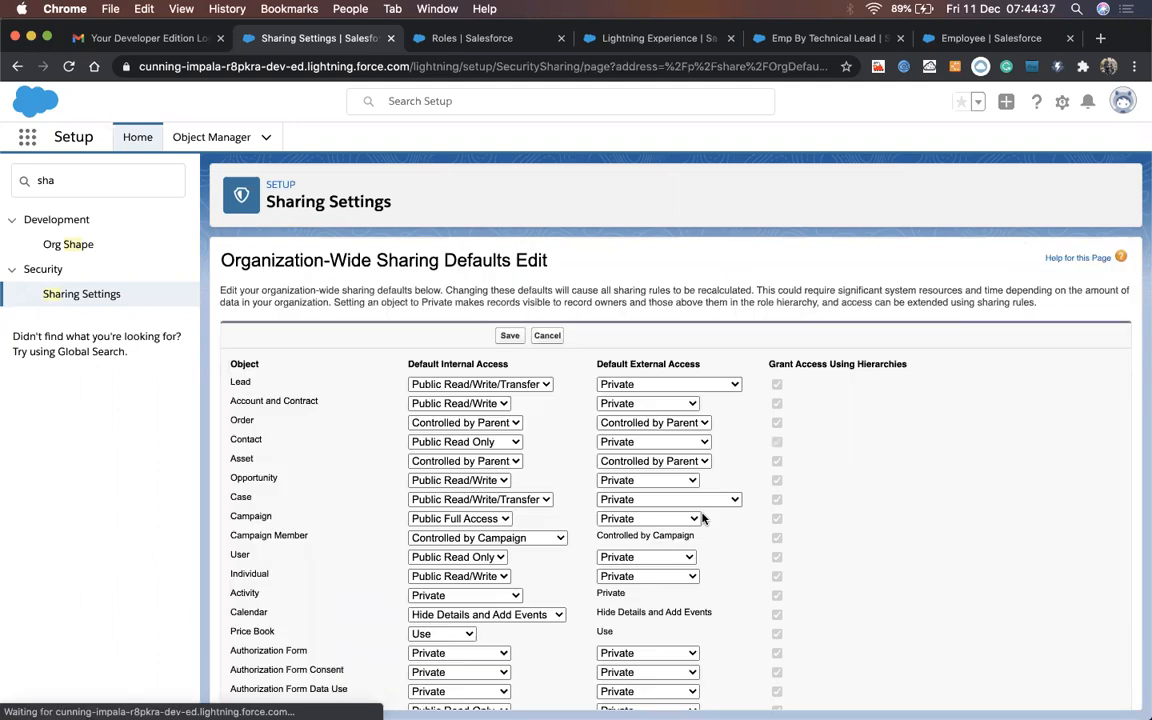
pyautogui.scroll(-15, 702, 480)
pyautogui.click(777, 603)
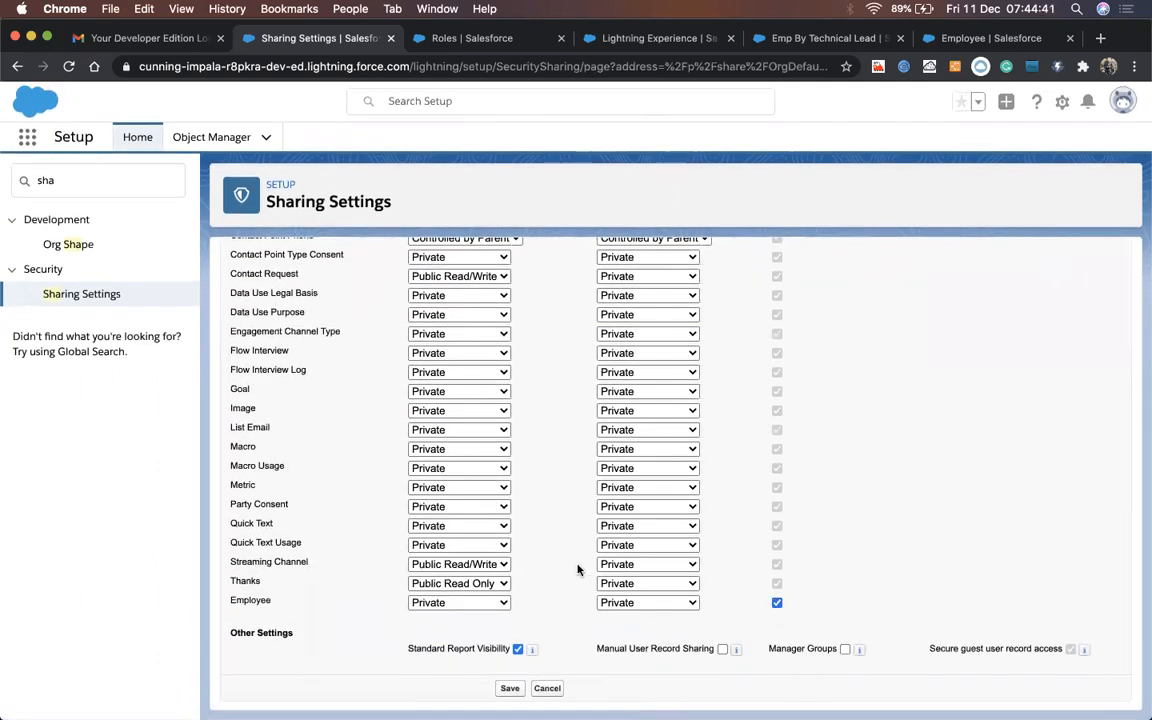
pyautogui.hotkey('ctrl', 'Up')
pyautogui.click(458, 321)
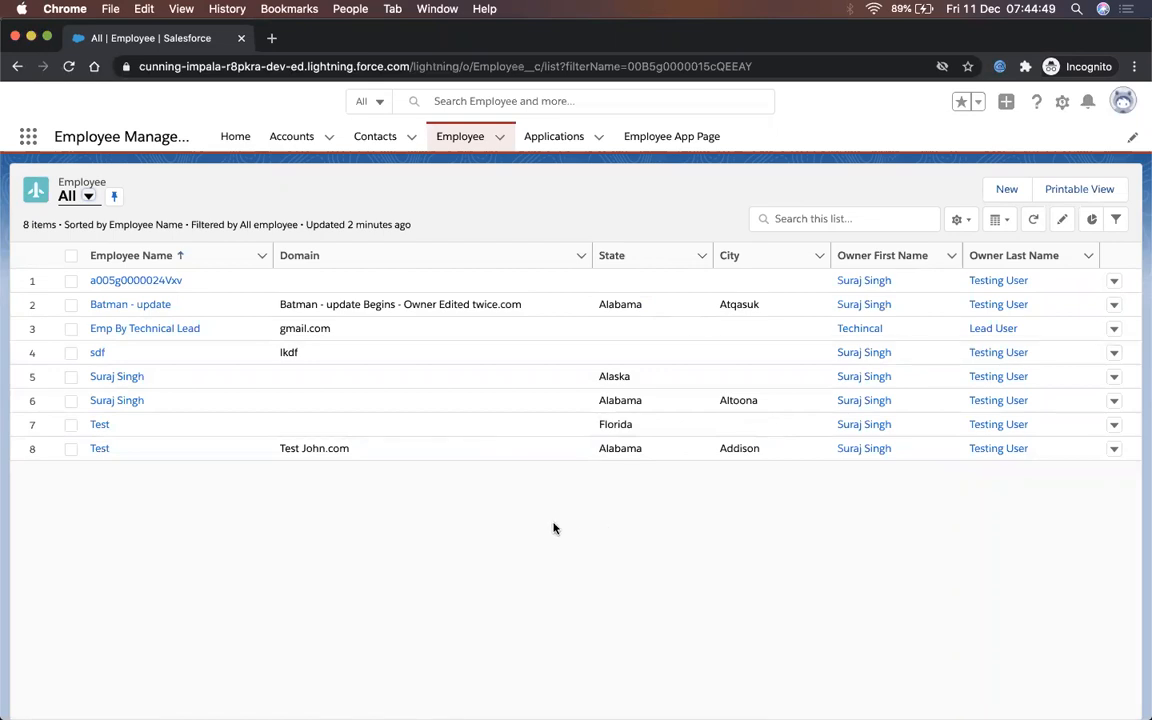
pyautogui.hotkey('ctrl', 'Up')
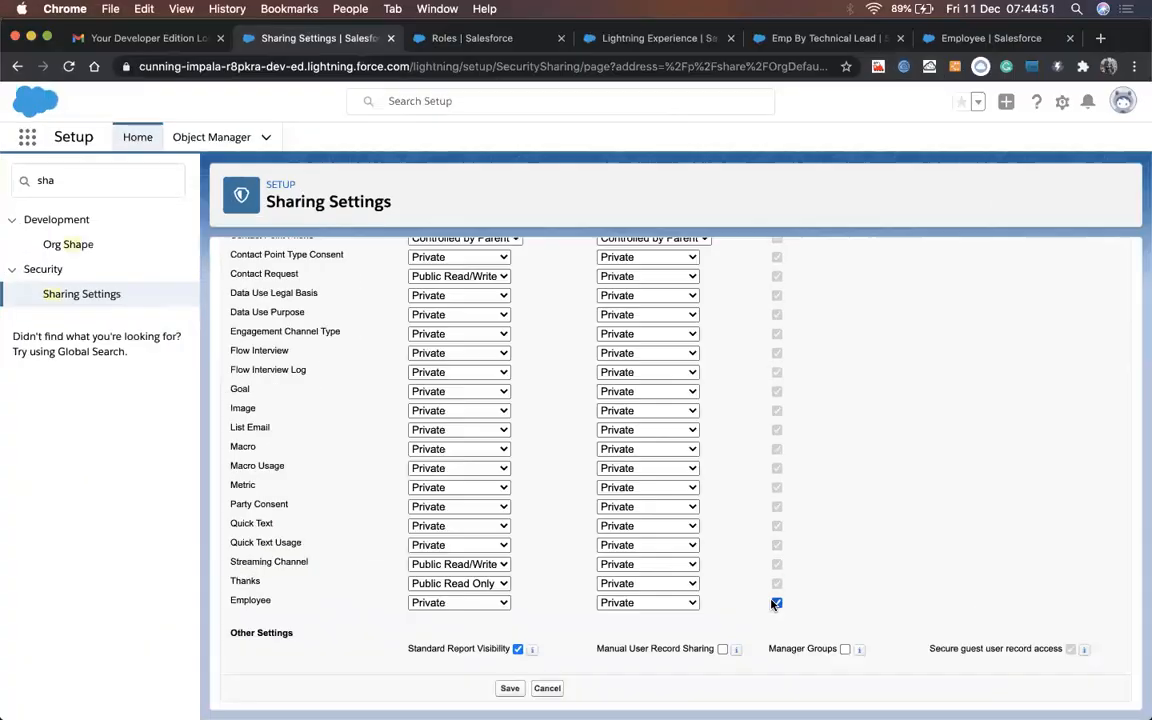
pyautogui.click(777, 603)
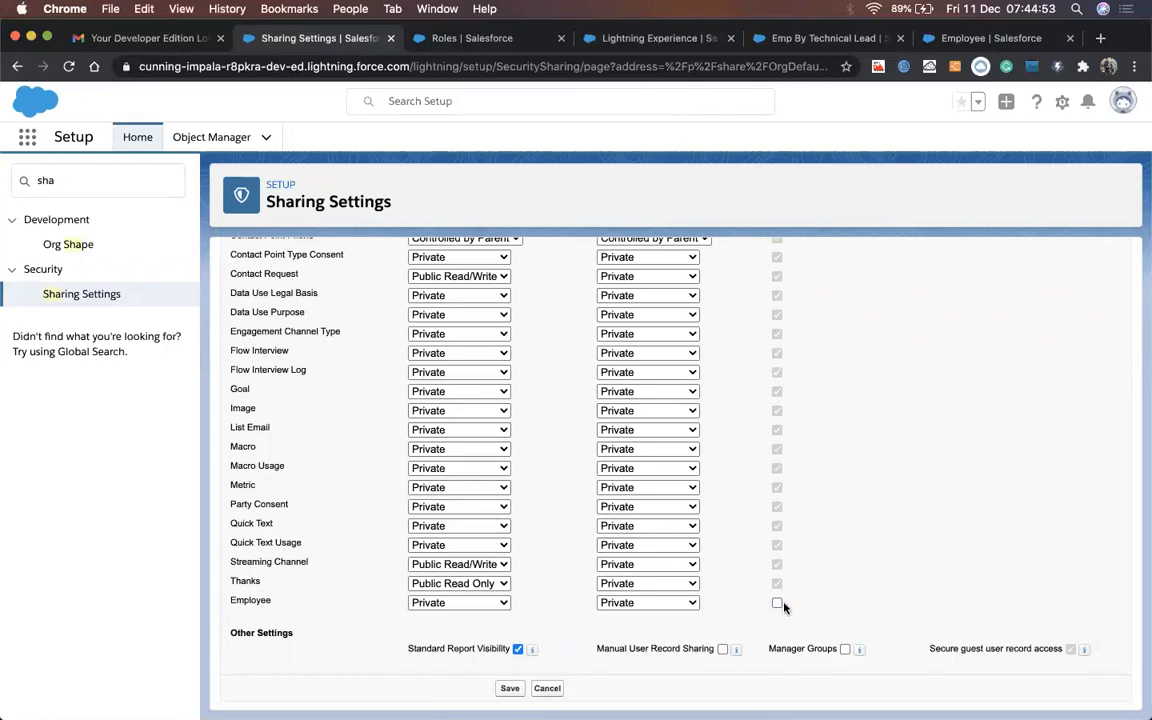
pyautogui.hotkey('ctrl', 'Up')
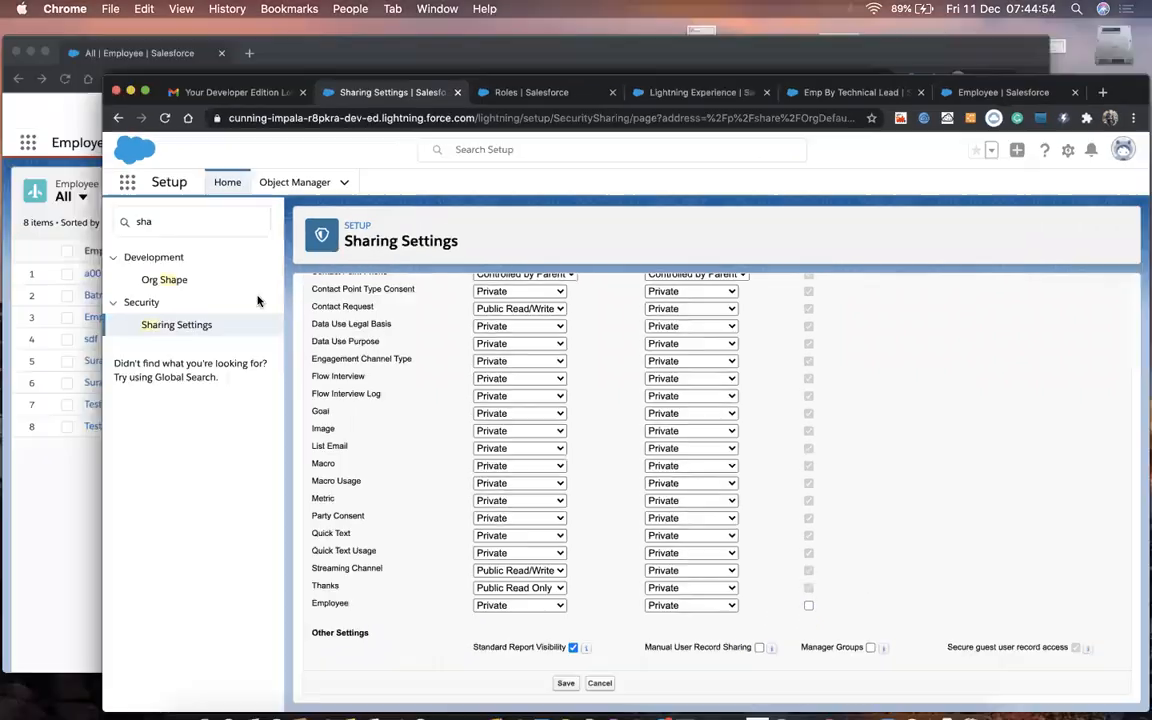
pyautogui.click(322, 327)
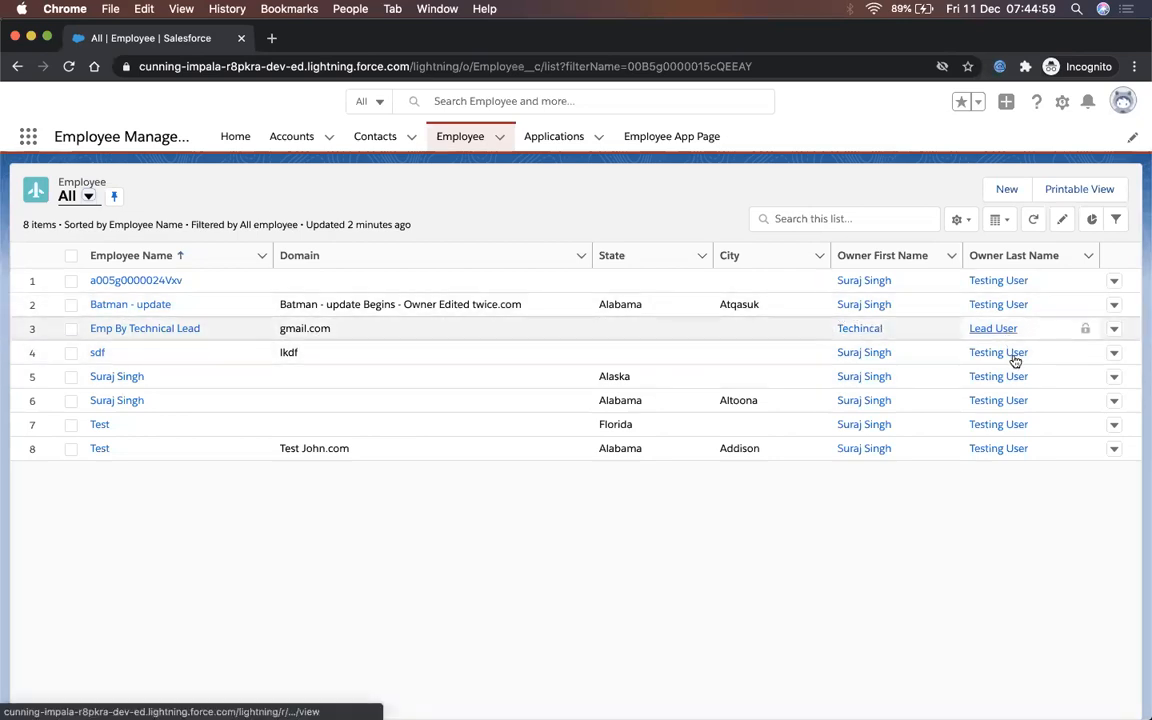
pyautogui.hotkey('ctrl', 'Up')
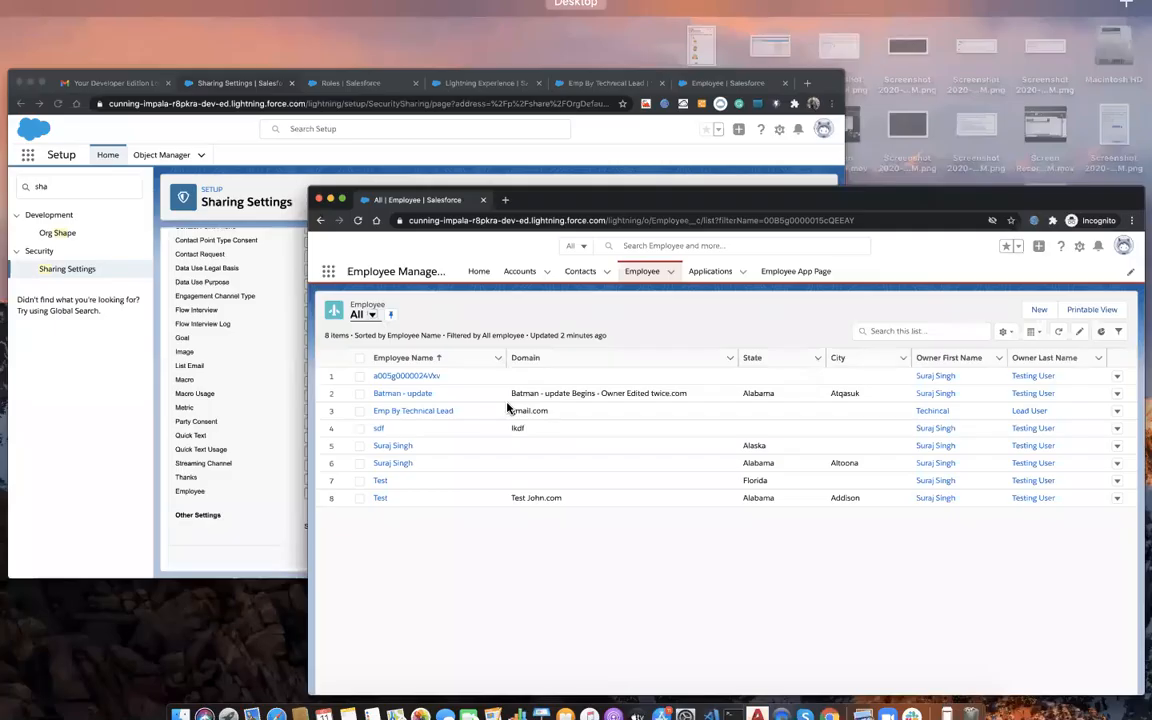
pyautogui.click(560, 405)
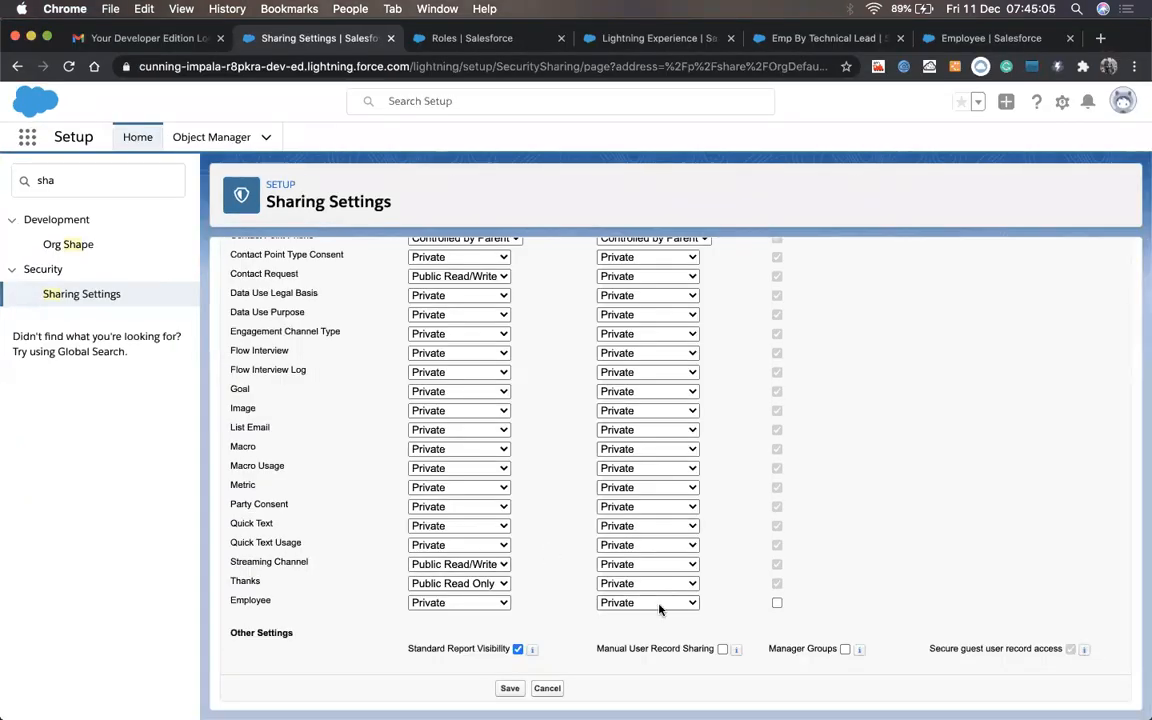
pyautogui.click(547, 689)
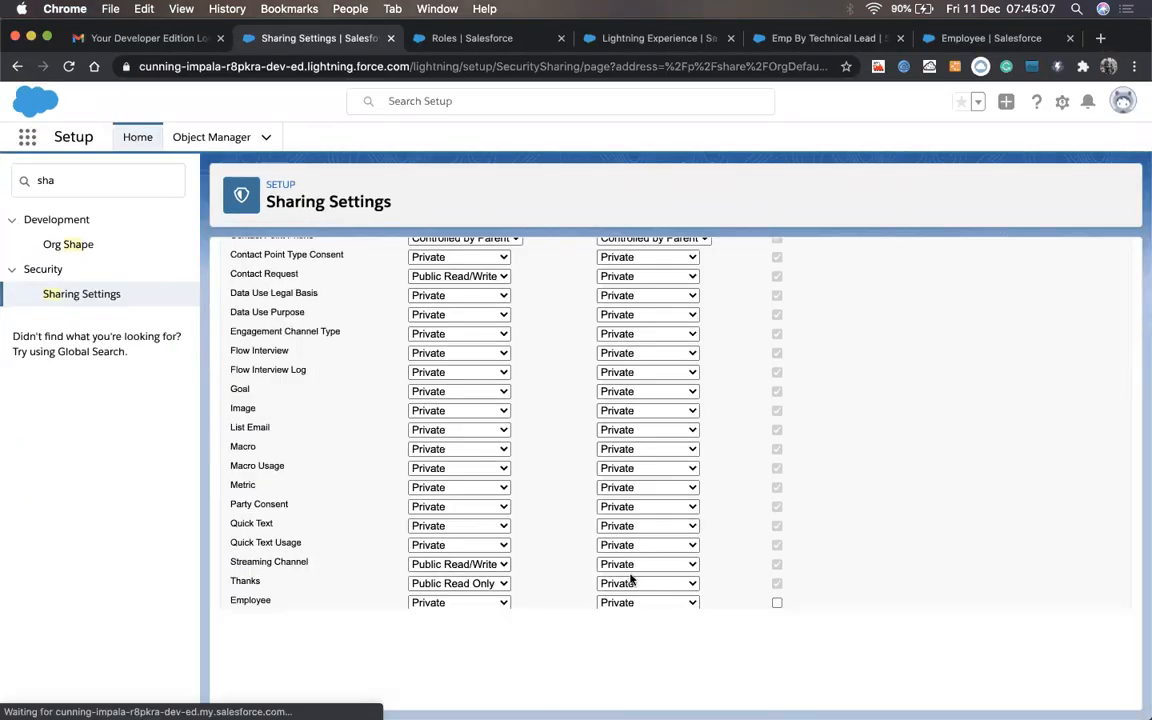
pyautogui.scroll(-15, 664, 387)
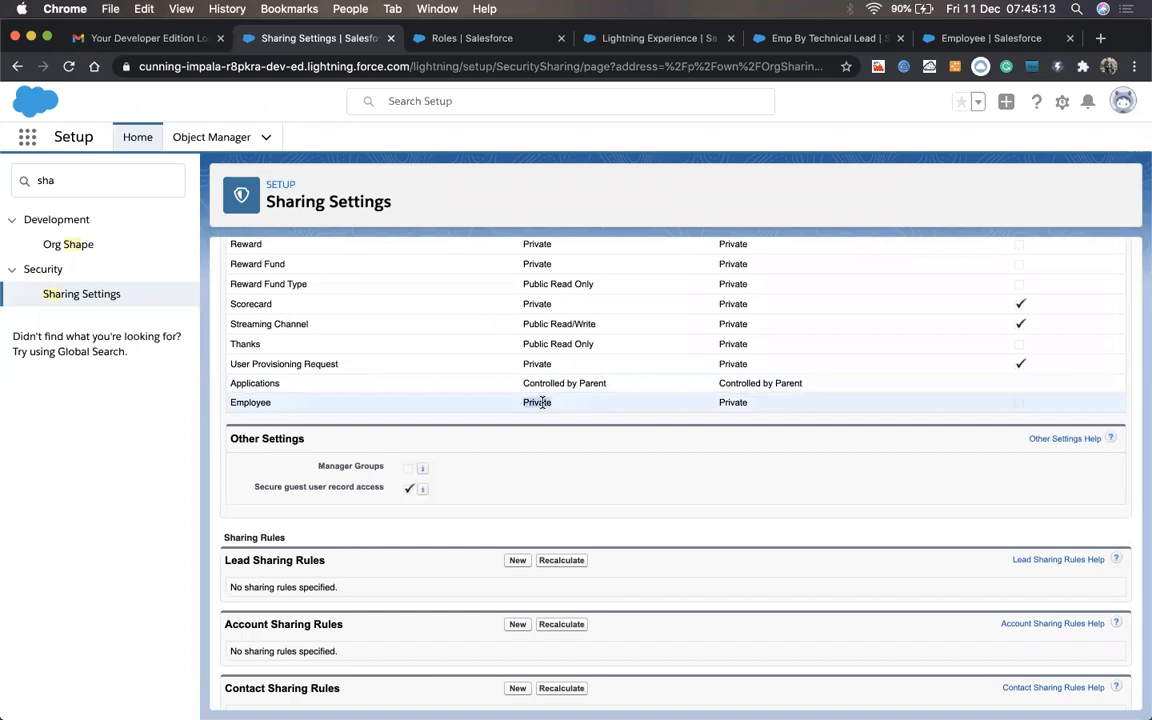
pyautogui.doubleClick(731, 403)
pyautogui.scroll(10, 813, 419)
pyautogui.scroll(10, 813, 419)
pyautogui.scroll(-10, 717, 545)
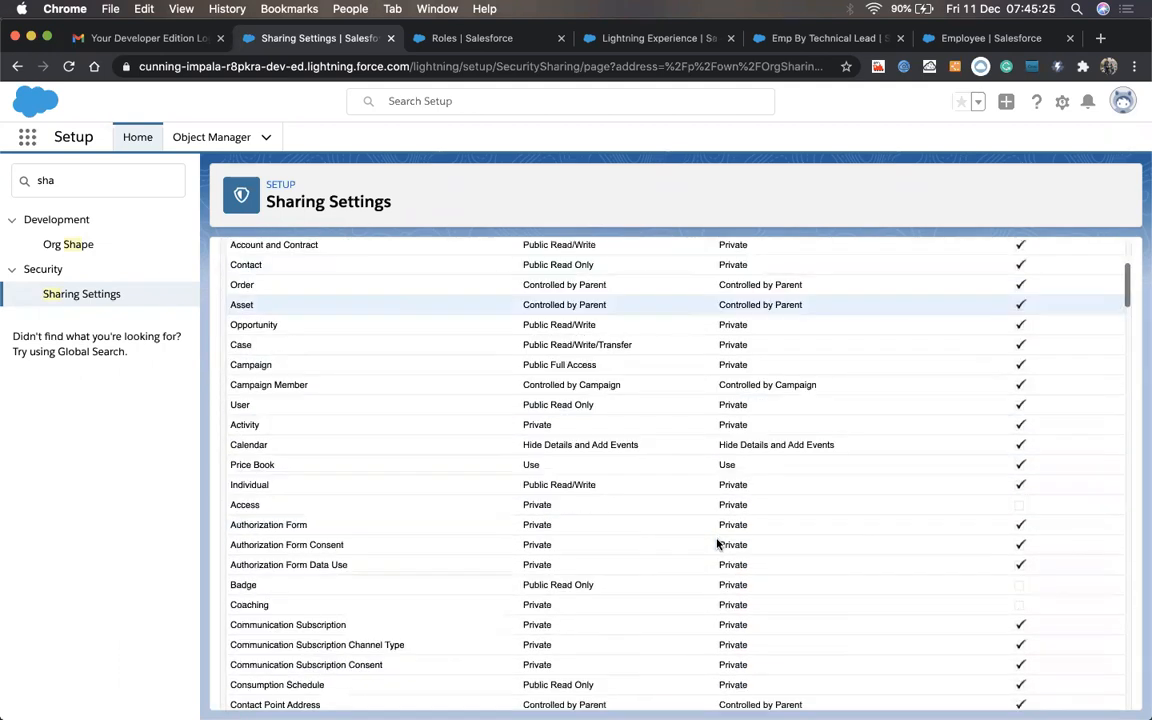
pyautogui.scroll(-10, 1072, 627)
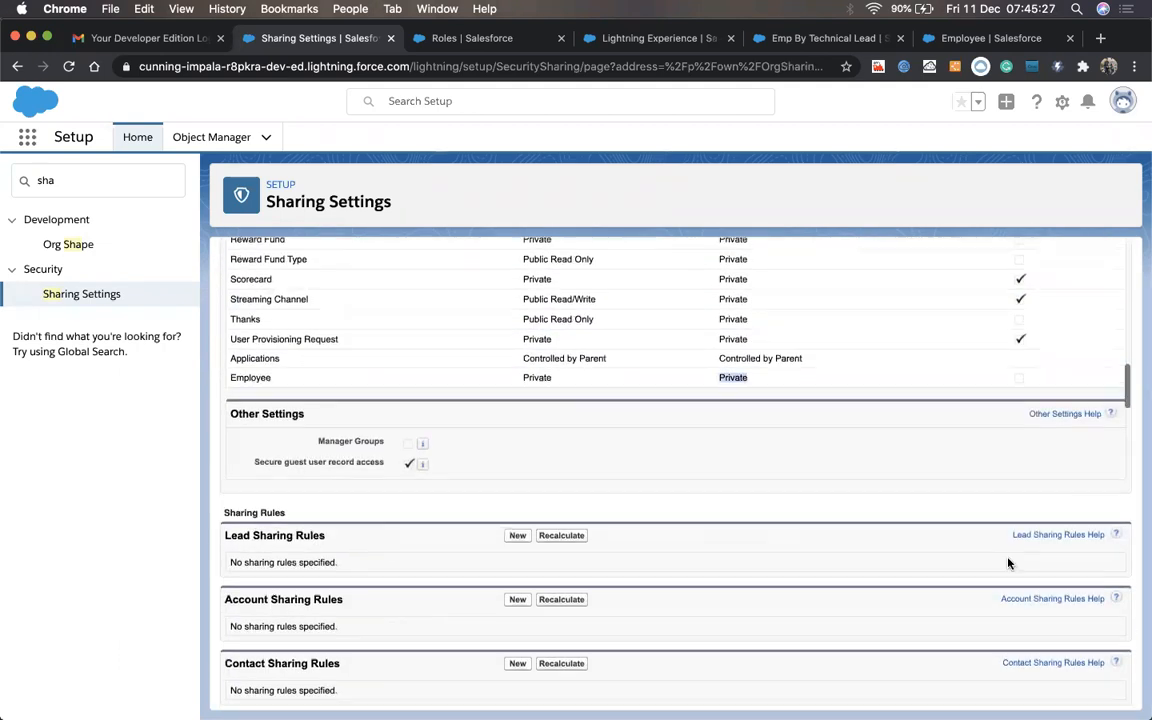
pyautogui.scroll(10, 748, 453)
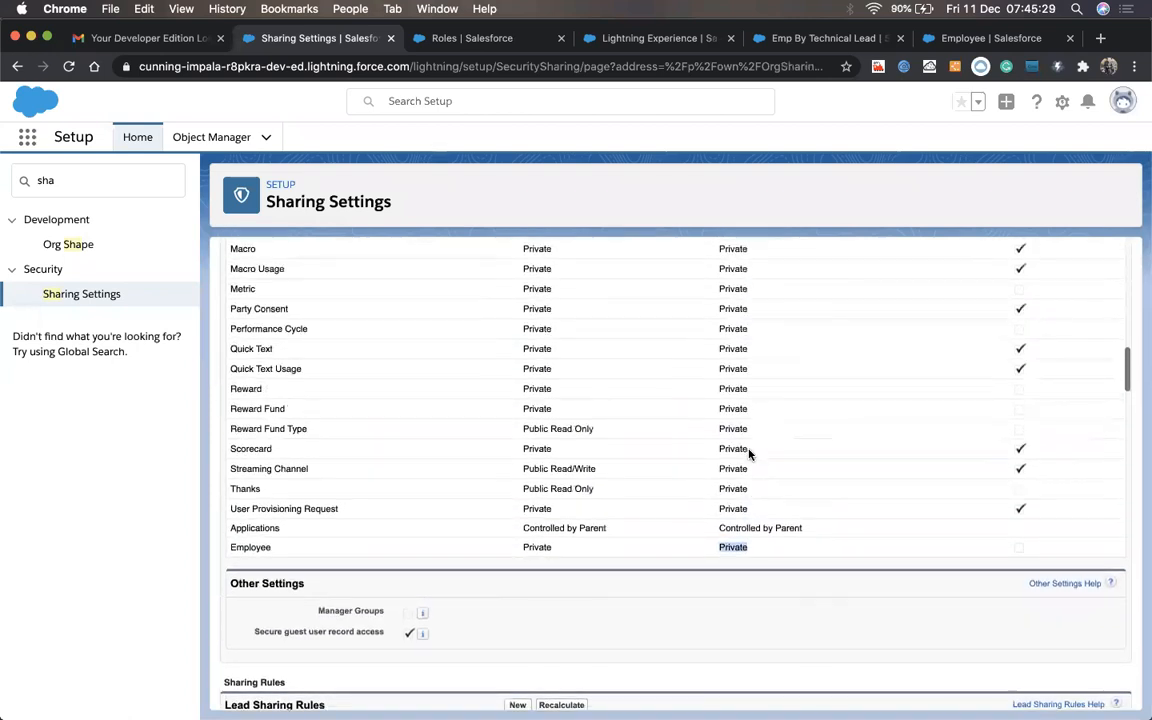
pyautogui.scroll(10, 1020, 416)
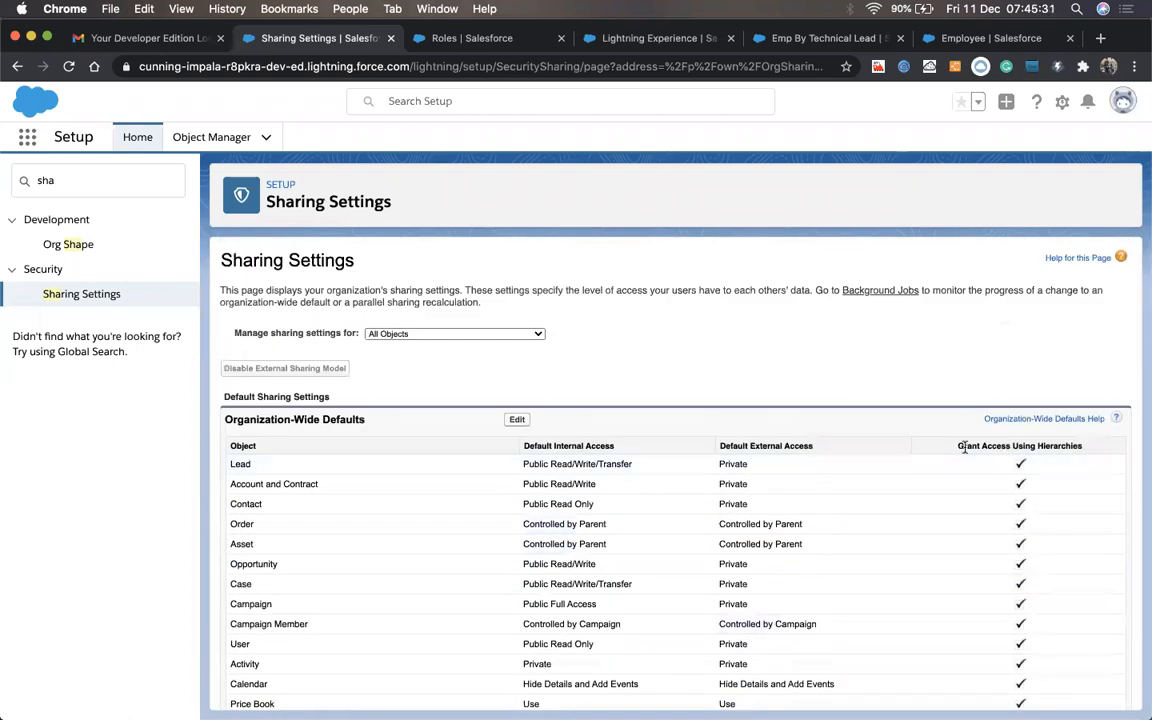
pyautogui.scroll(-15, 1023, 496)
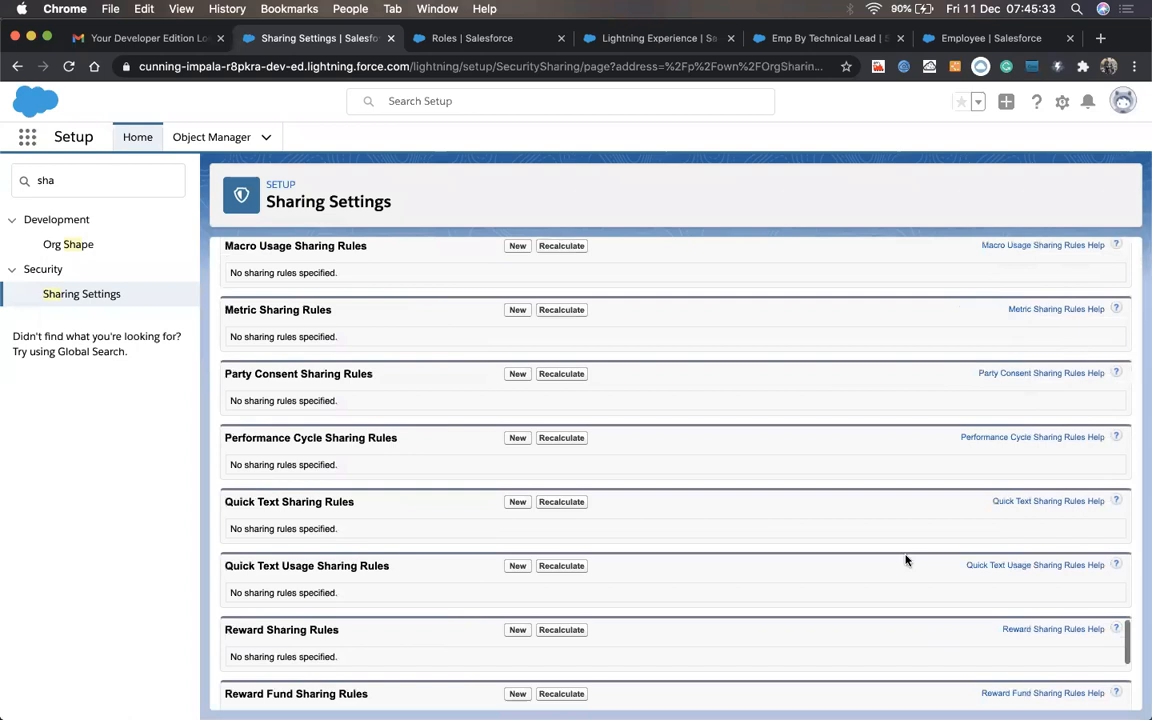
pyautogui.scroll(-5, 557, 546)
pyautogui.scroll(20, 483, 617)
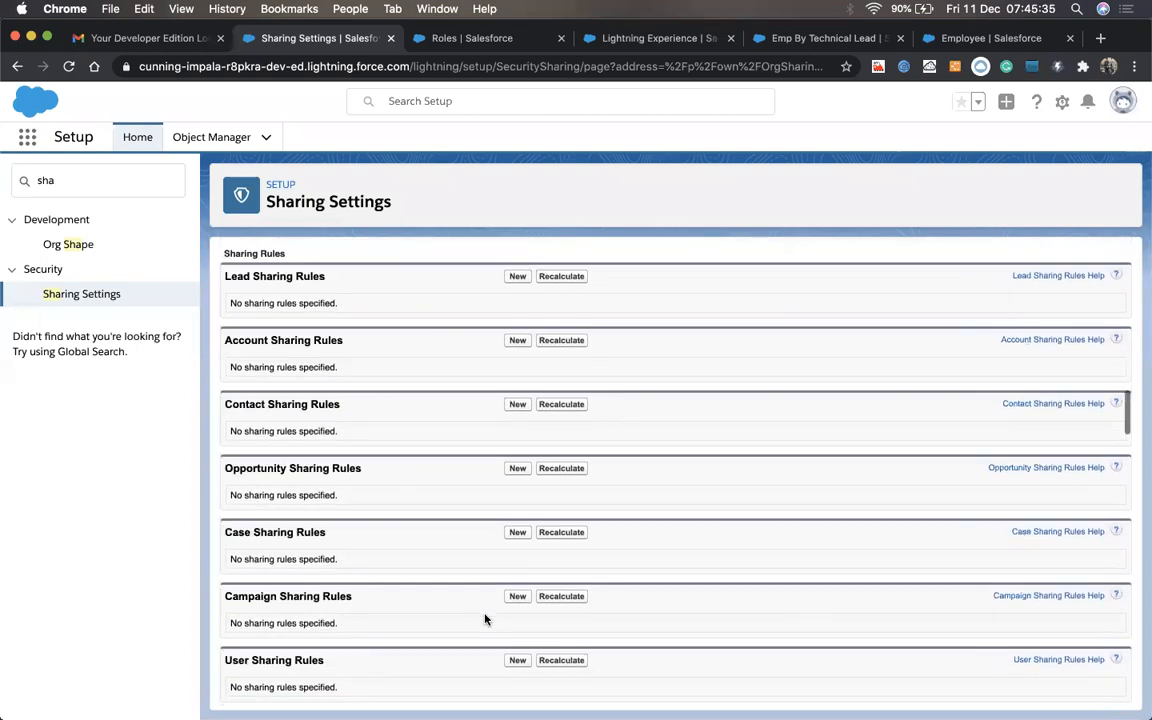
pyautogui.scroll(1, 485, 619)
pyautogui.doubleClick(537, 603)
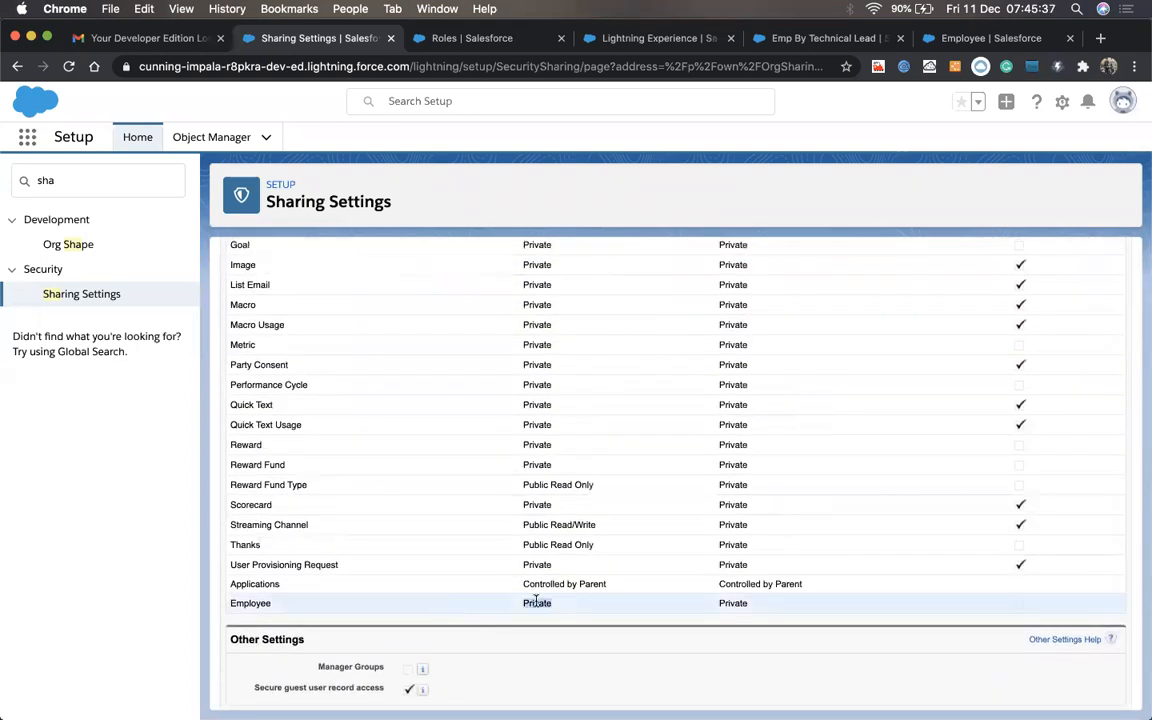
pyautogui.doubleClick(733, 604)
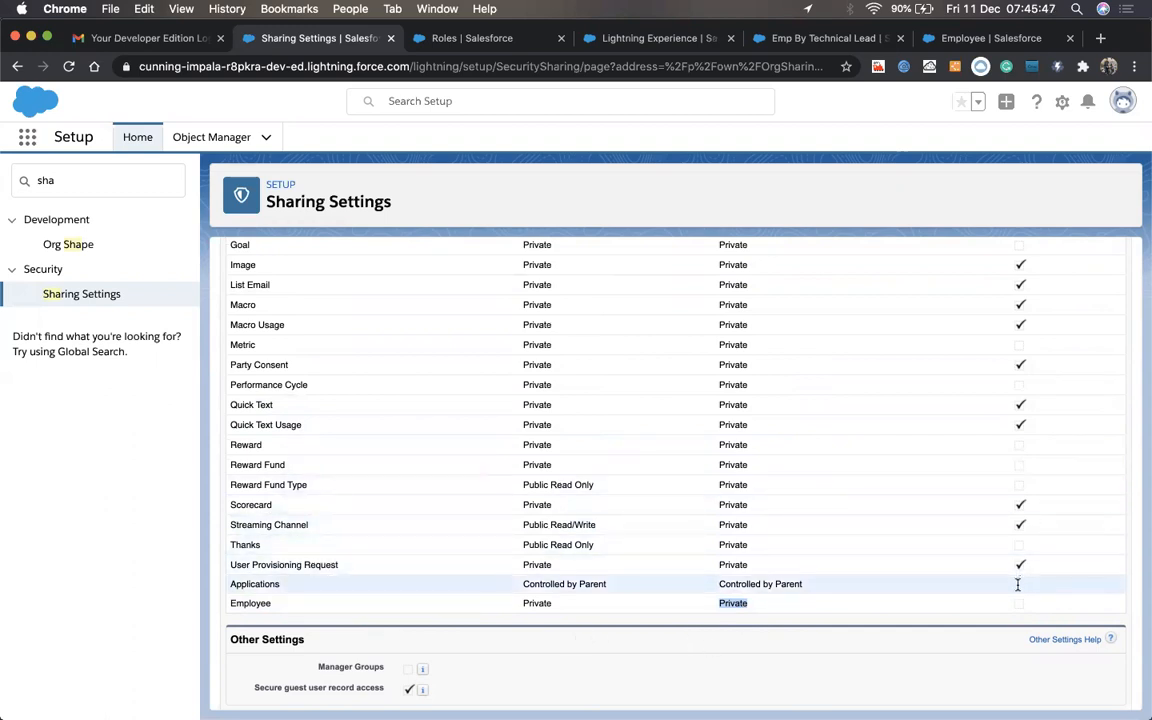
pyautogui.click(684, 606)
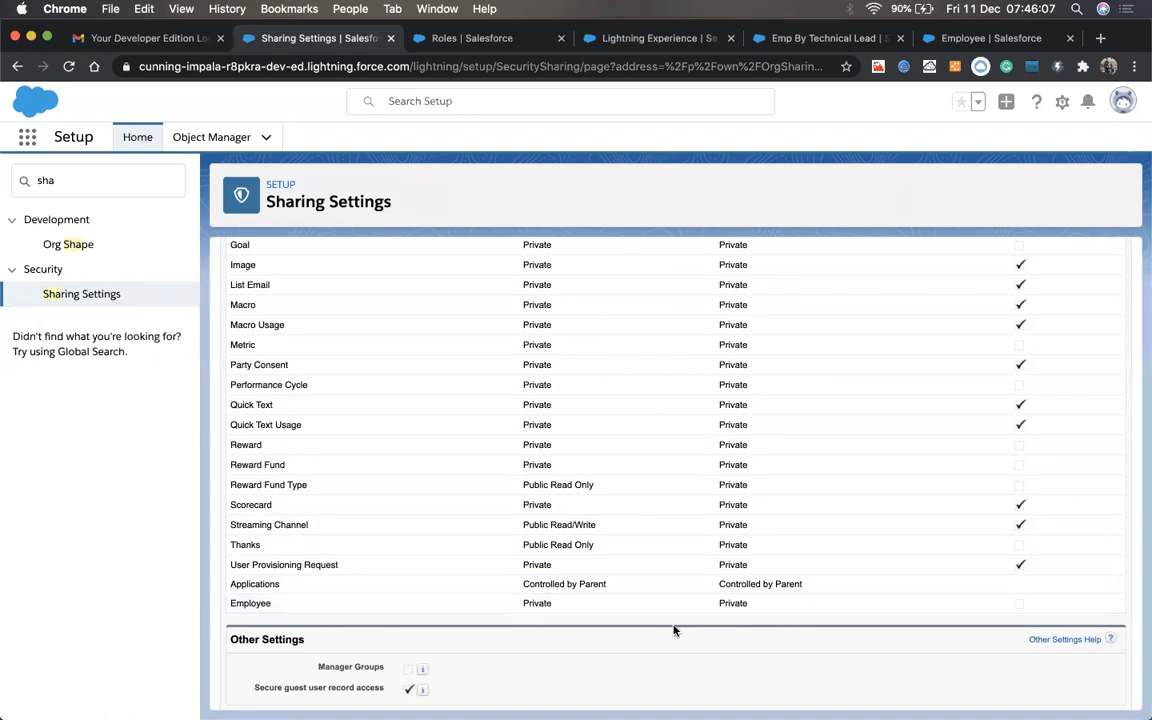
pyautogui.scroll(-2, 674, 628)
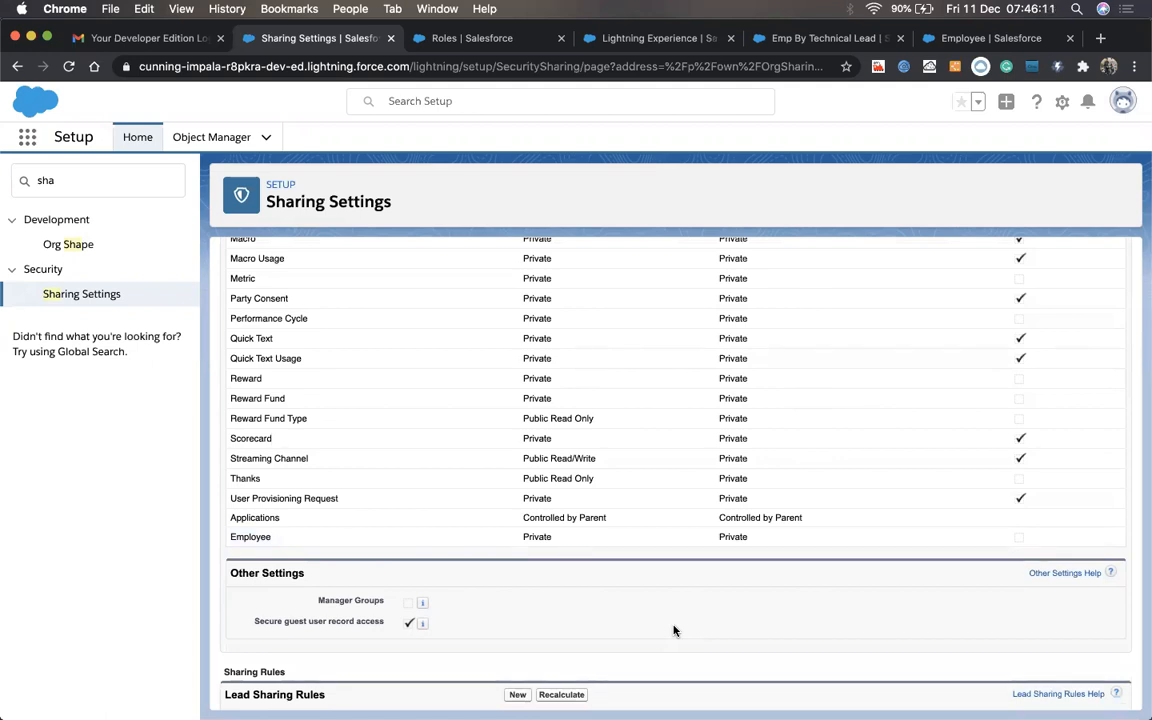
pyautogui.scroll(1, 674, 628)
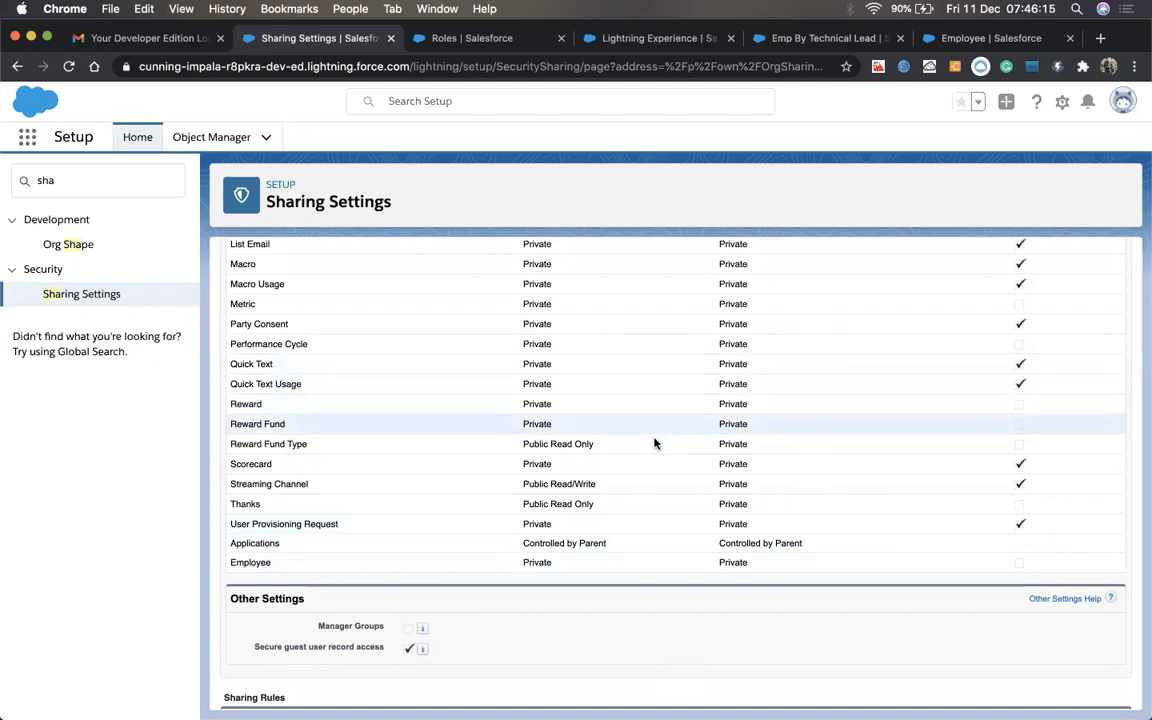
pyautogui.scroll(10, 664, 562)
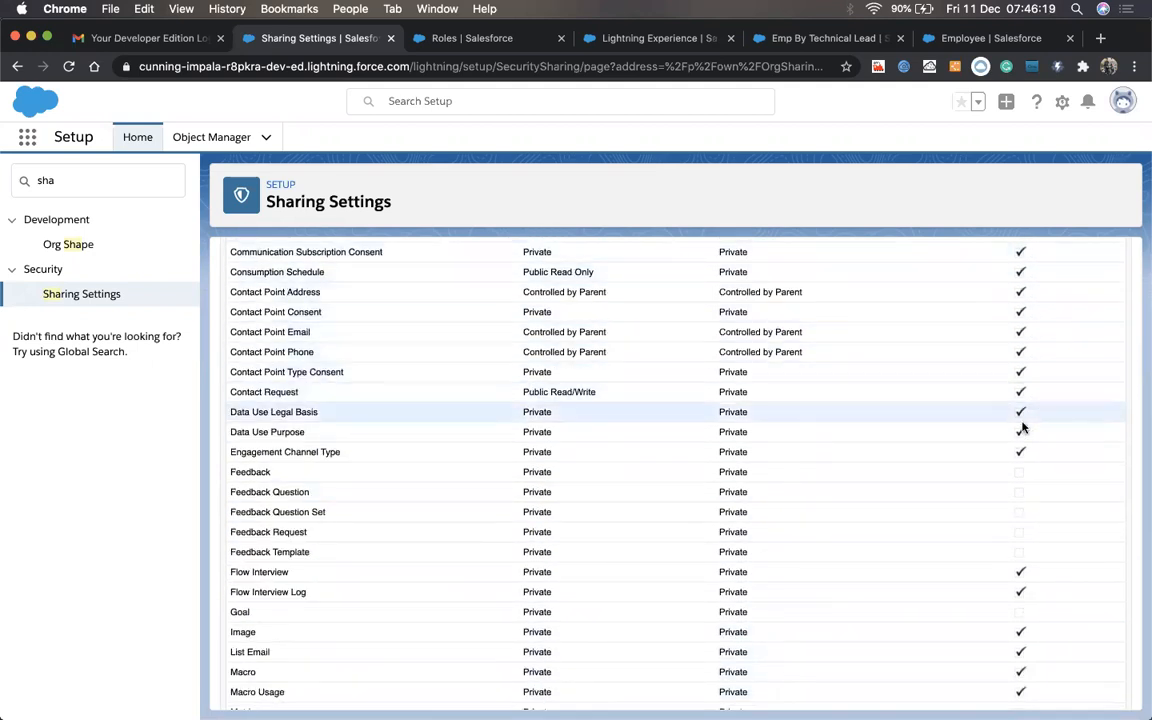
pyautogui.scroll(15, 1024, 270)
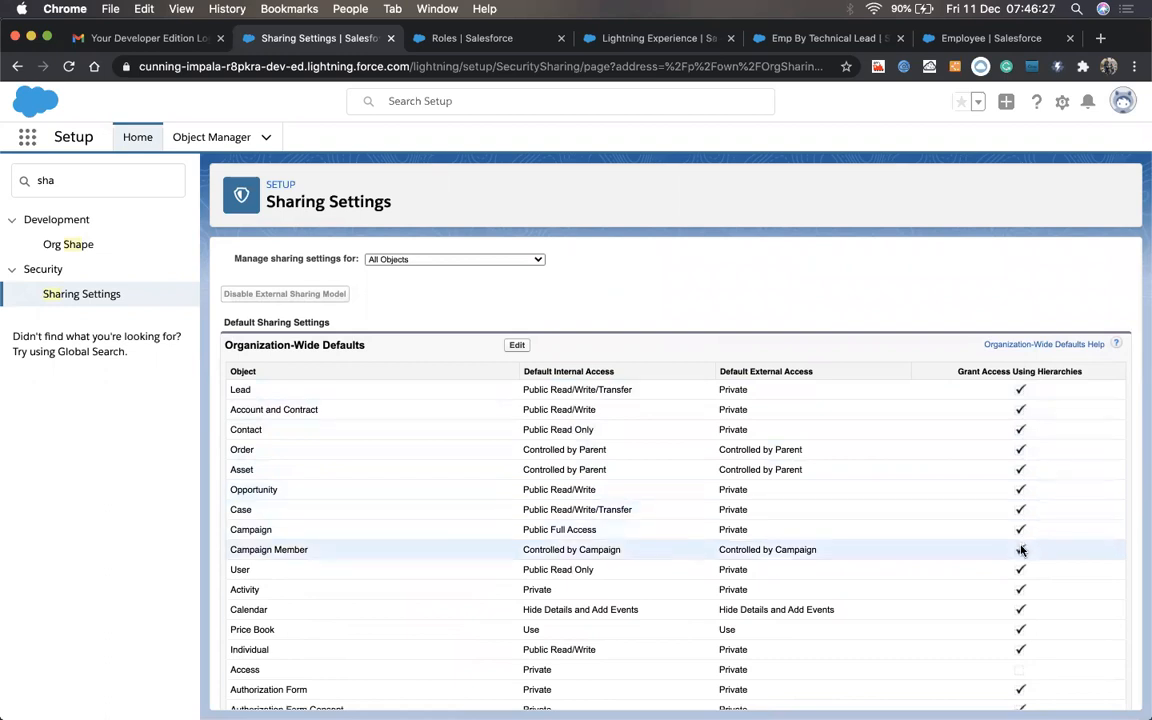
pyautogui.scroll(-2, 1022, 545)
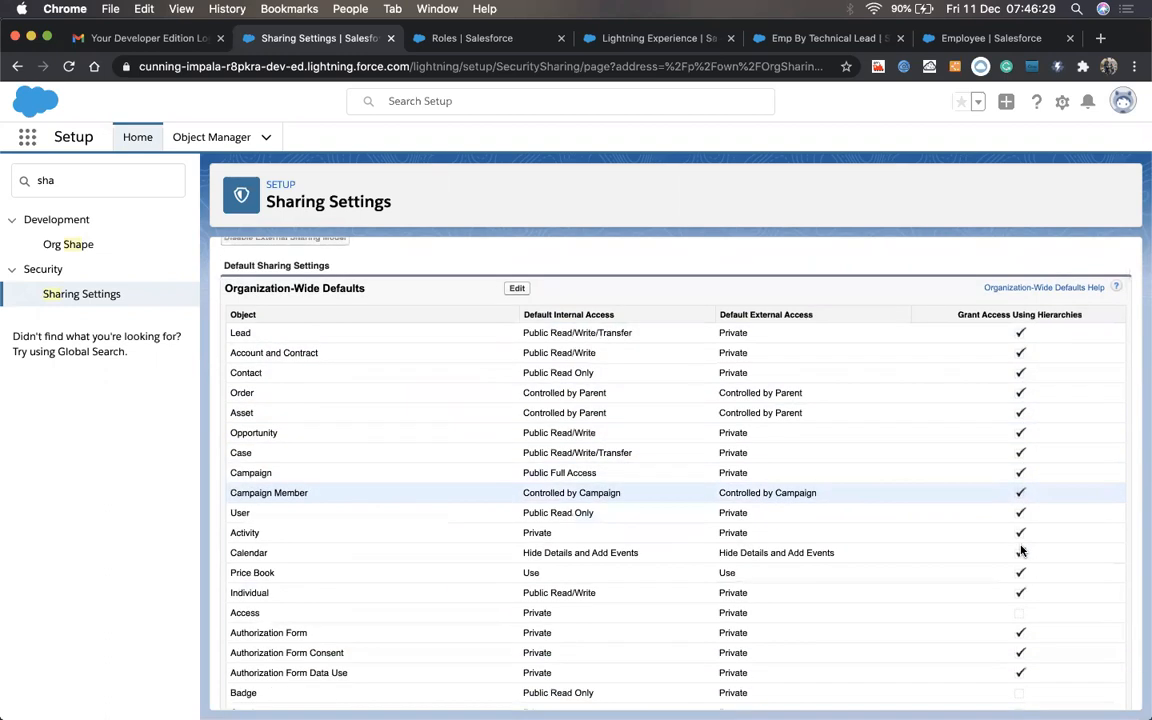
pyautogui.scroll(-1, 1022, 549)
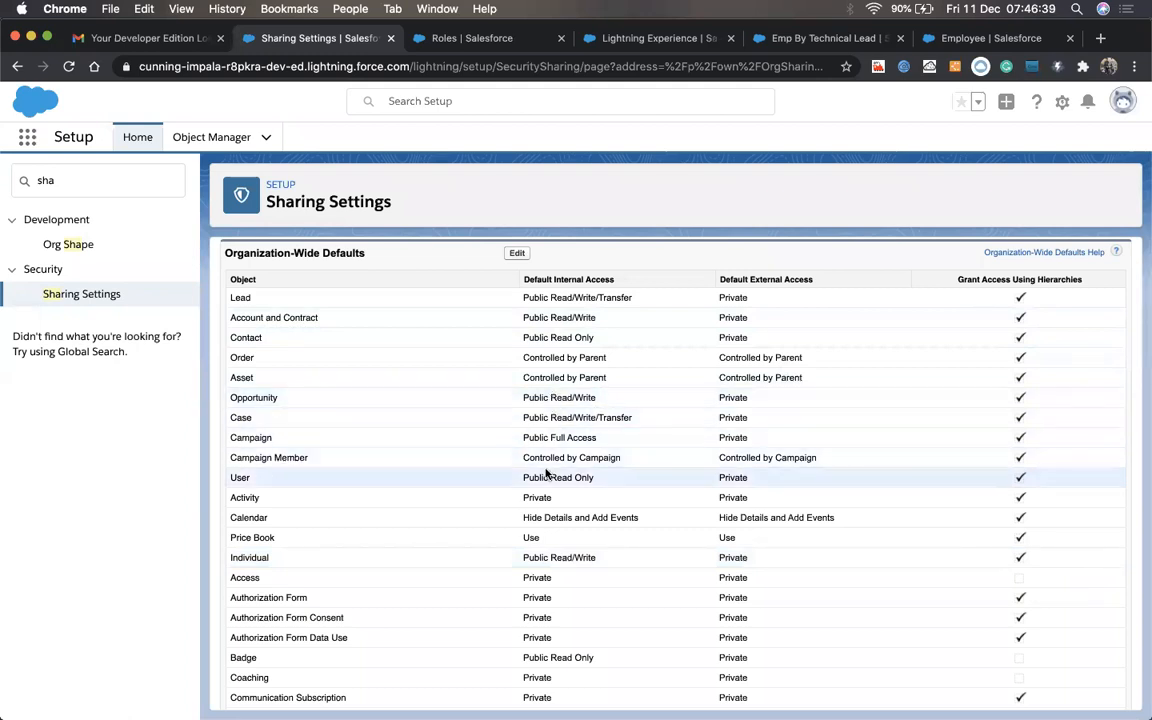
pyautogui.scroll(-20, 546, 474)
pyautogui.scroll(8, 546, 474)
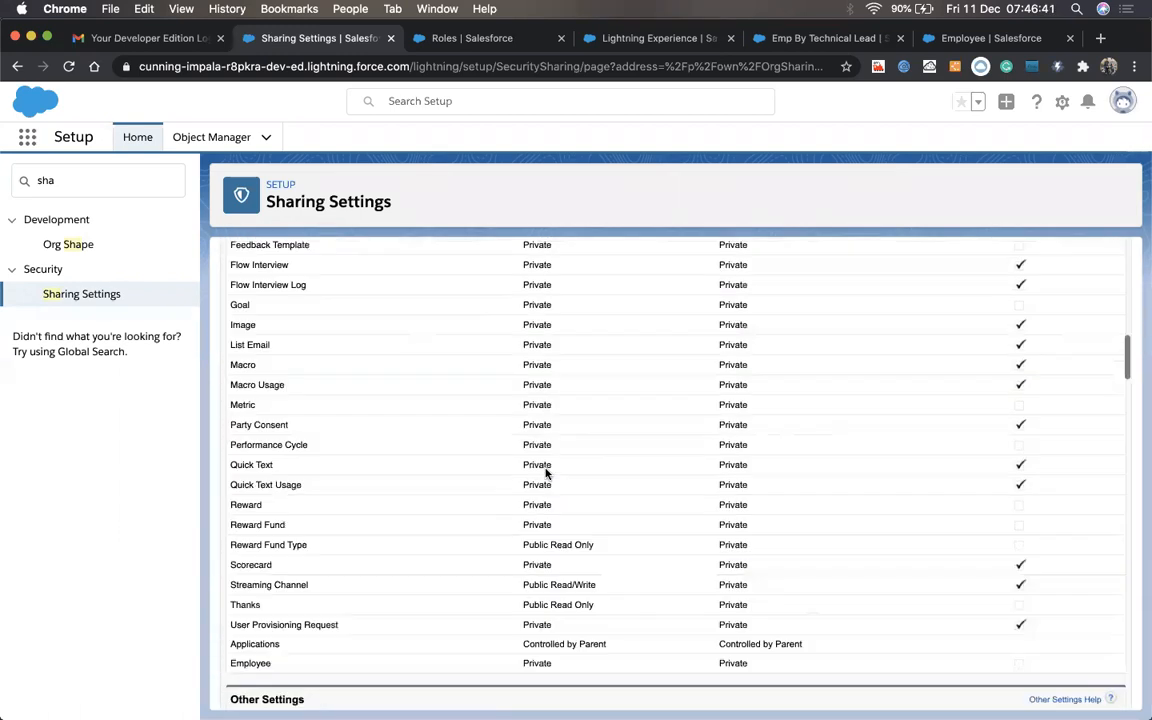
pyautogui.scroll(-2, 546, 474)
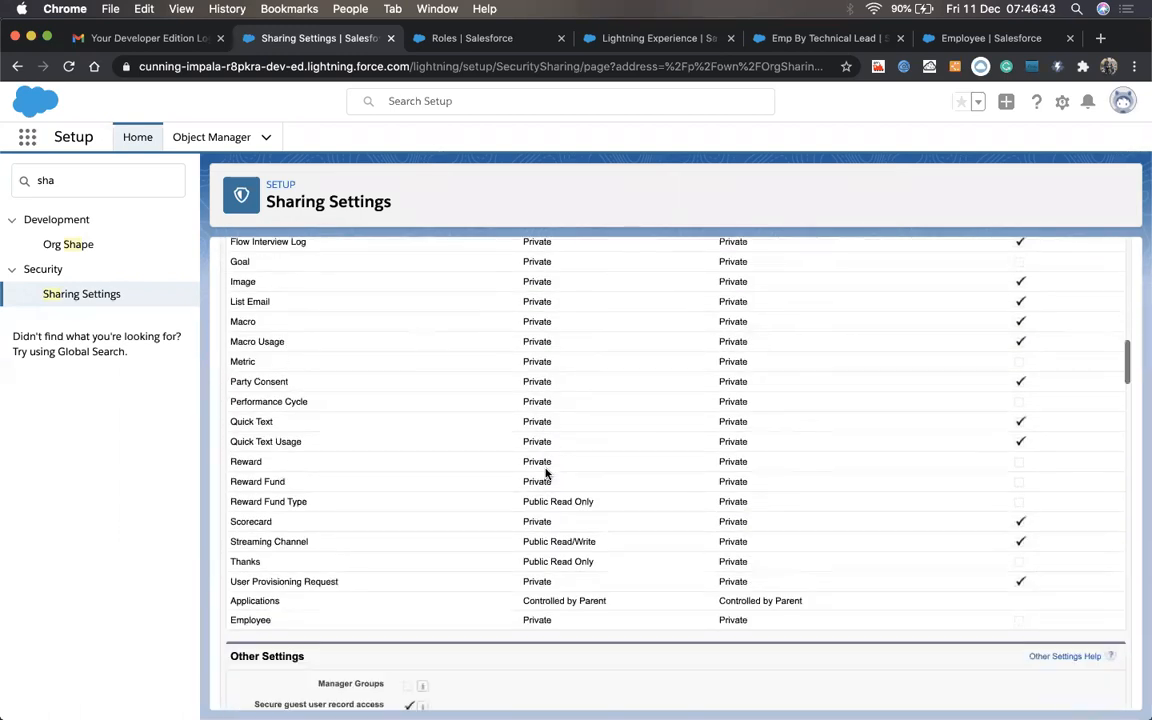
pyautogui.scroll(10, 630, 520)
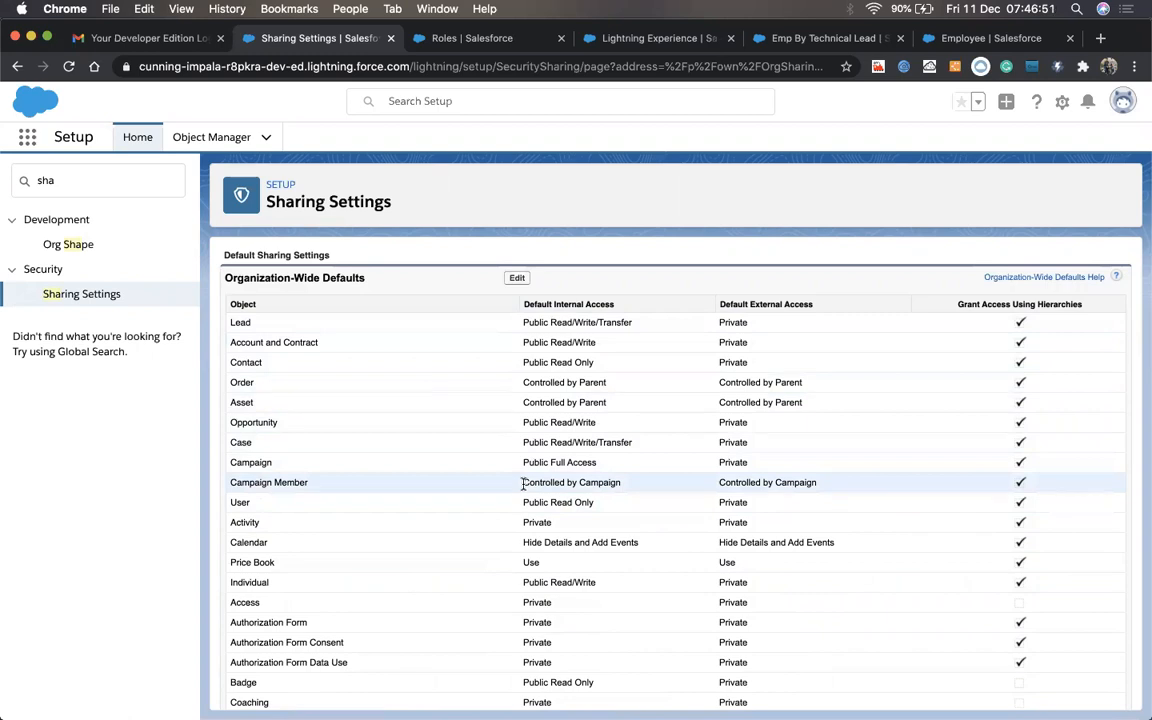
pyautogui.scroll(3, 526, 410)
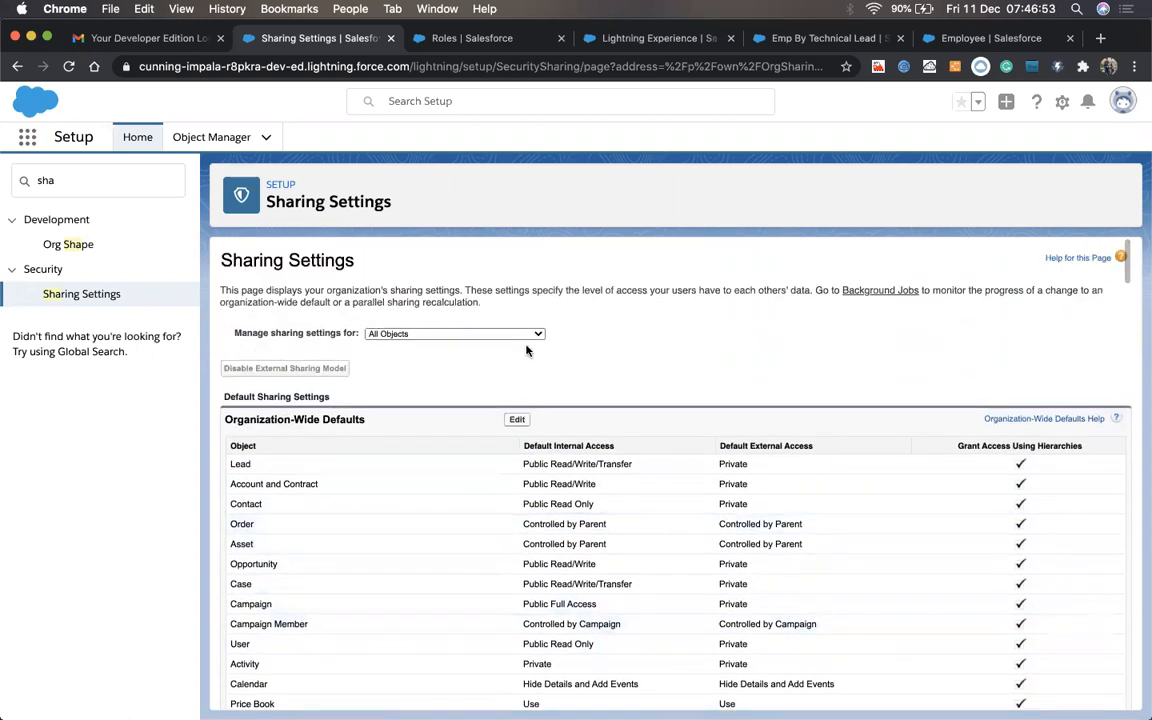
pyautogui.scroll(-2, 317, 565)
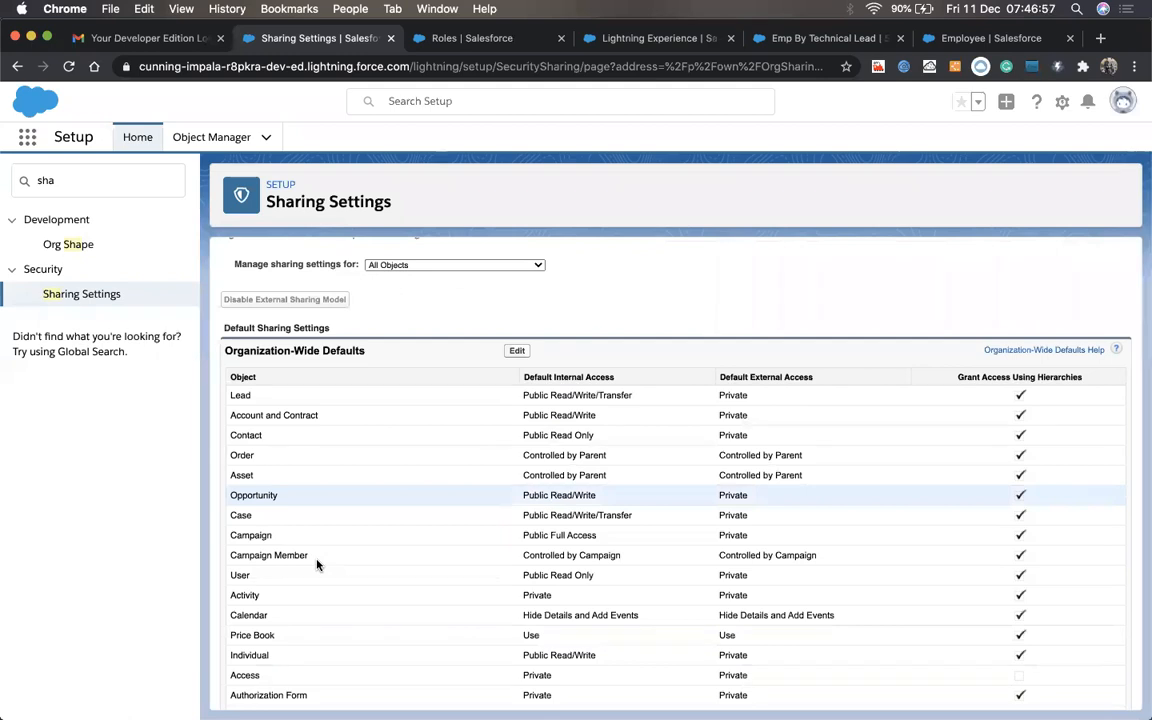
pyautogui.scroll(-15, 316, 565)
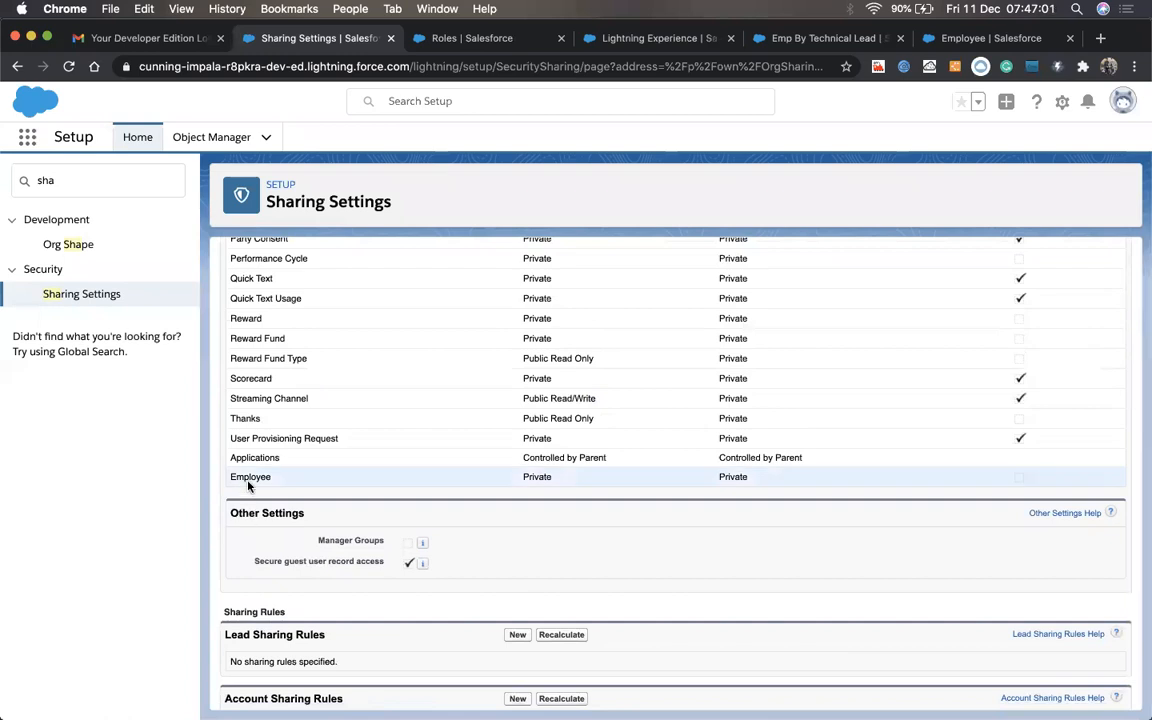
pyautogui.doubleClick(258, 477)
pyautogui.scroll(15, 512, 470)
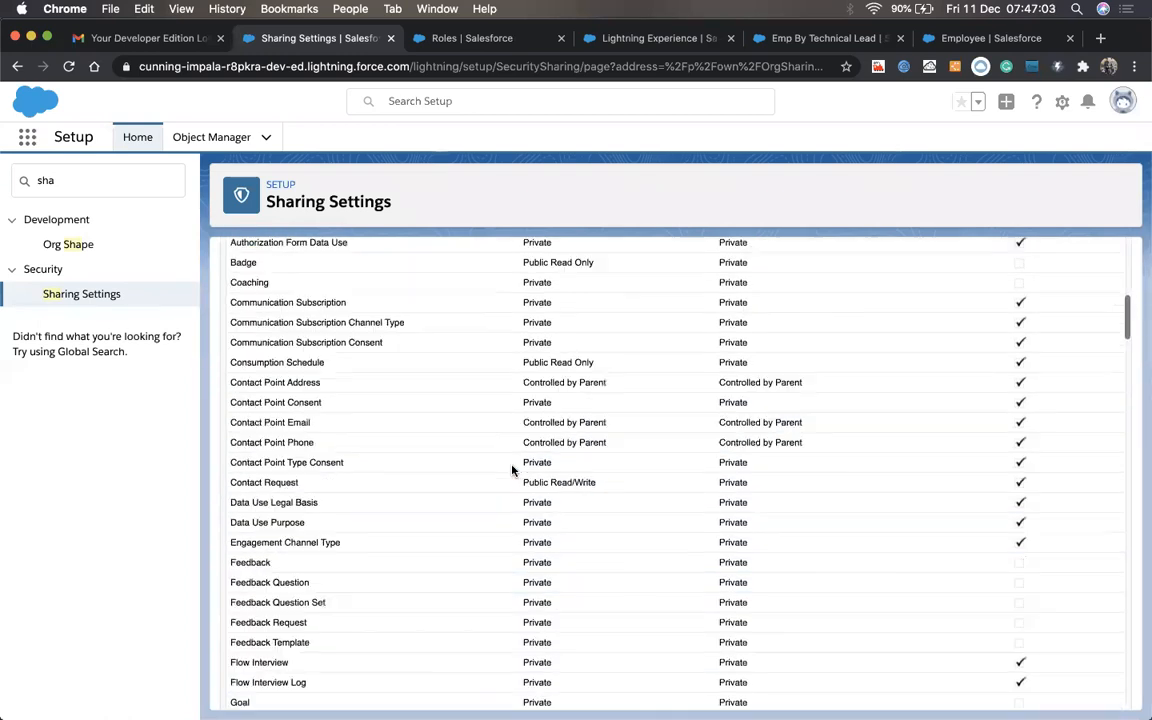
pyautogui.scroll(-1, 408, 557)
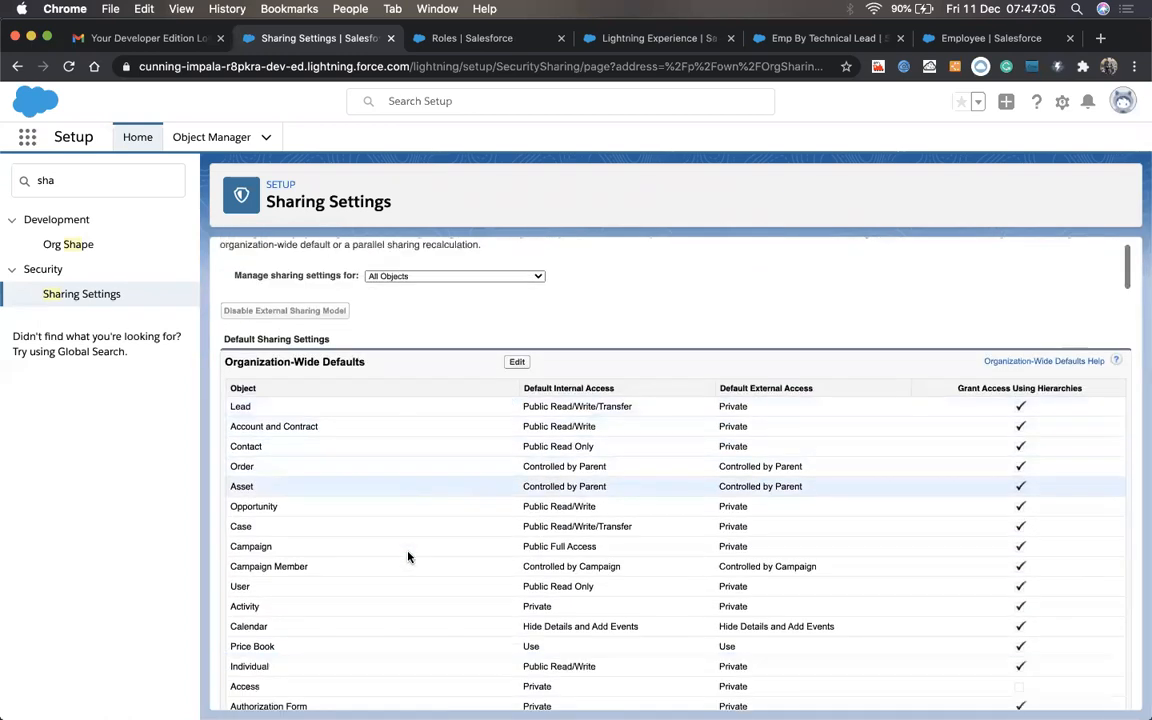
pyautogui.scroll(-1, 579, 540)
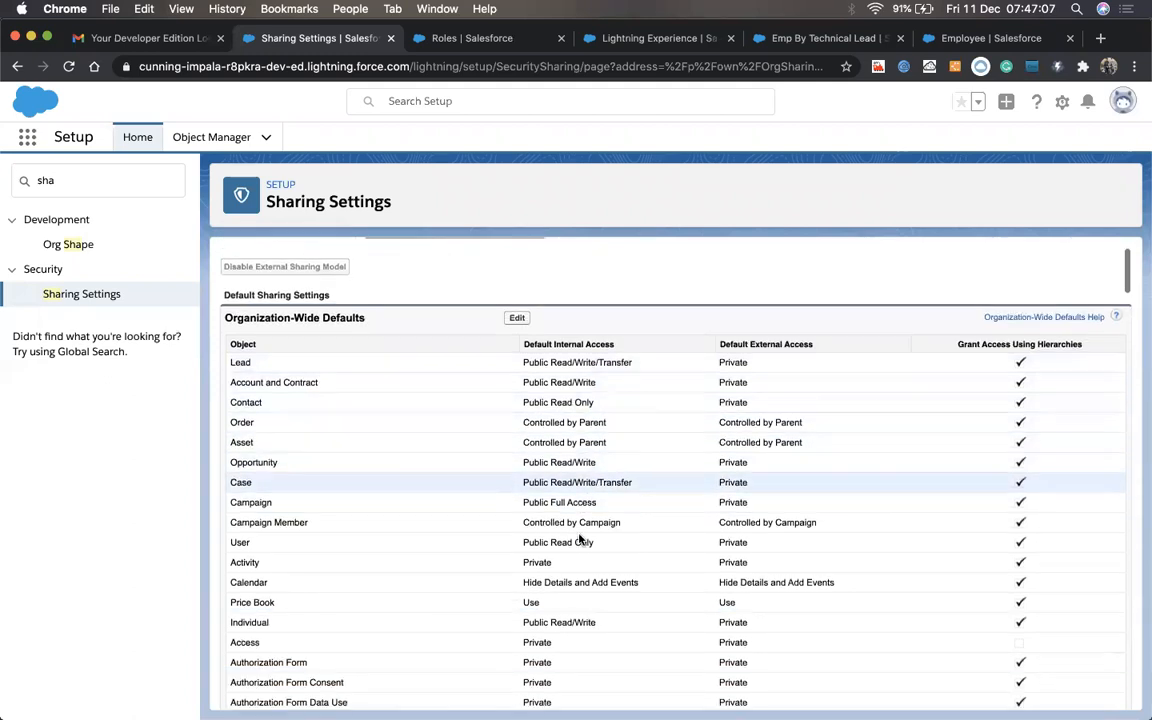
pyautogui.scroll(-2, 530, 569)
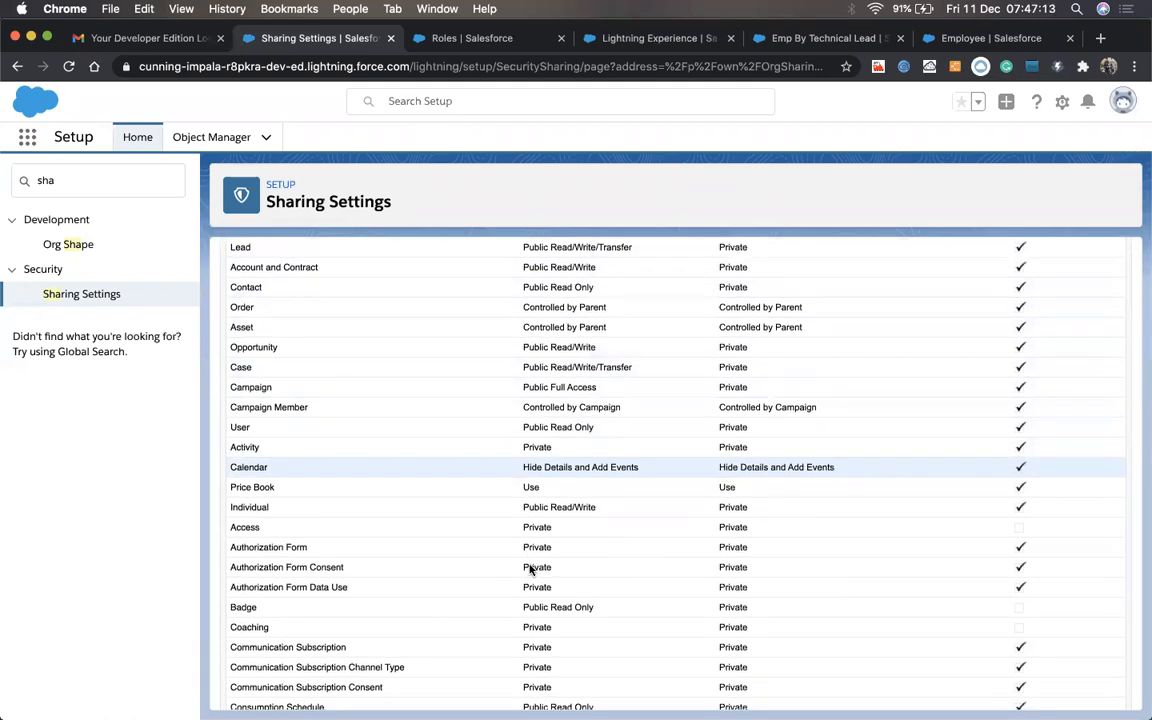
pyautogui.scroll(1, 530, 569)
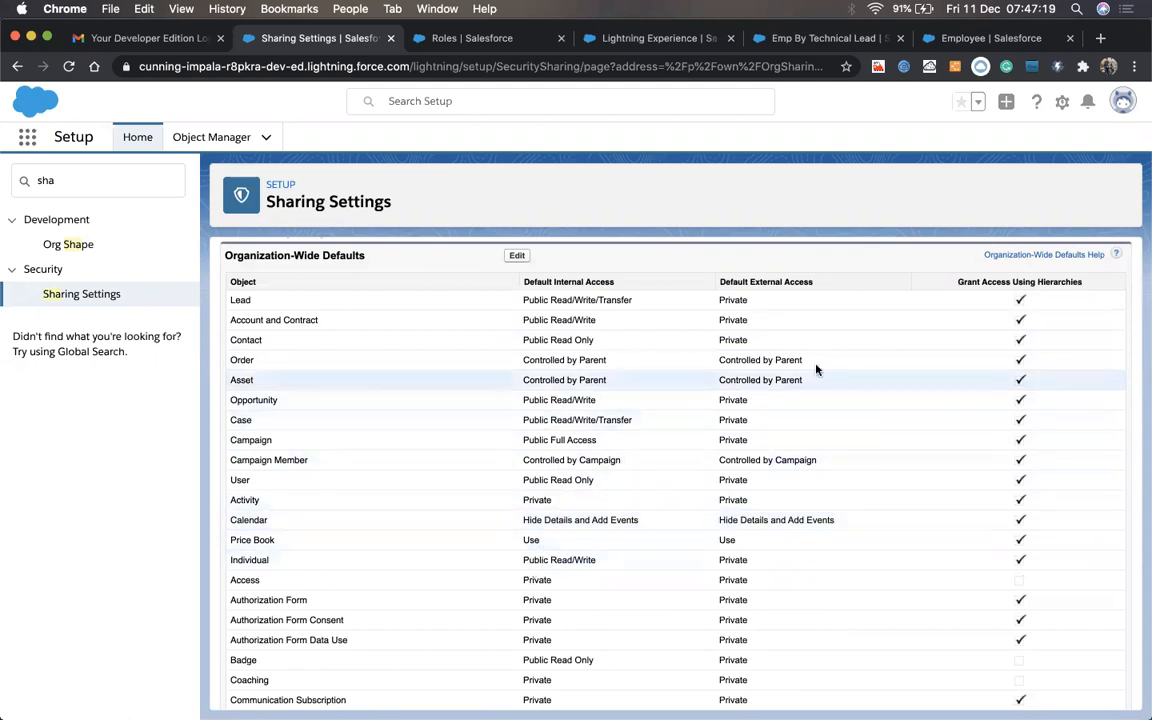
pyautogui.moveTo(522, 300); pyautogui.dragTo(658, 304)
pyautogui.click(535, 335)
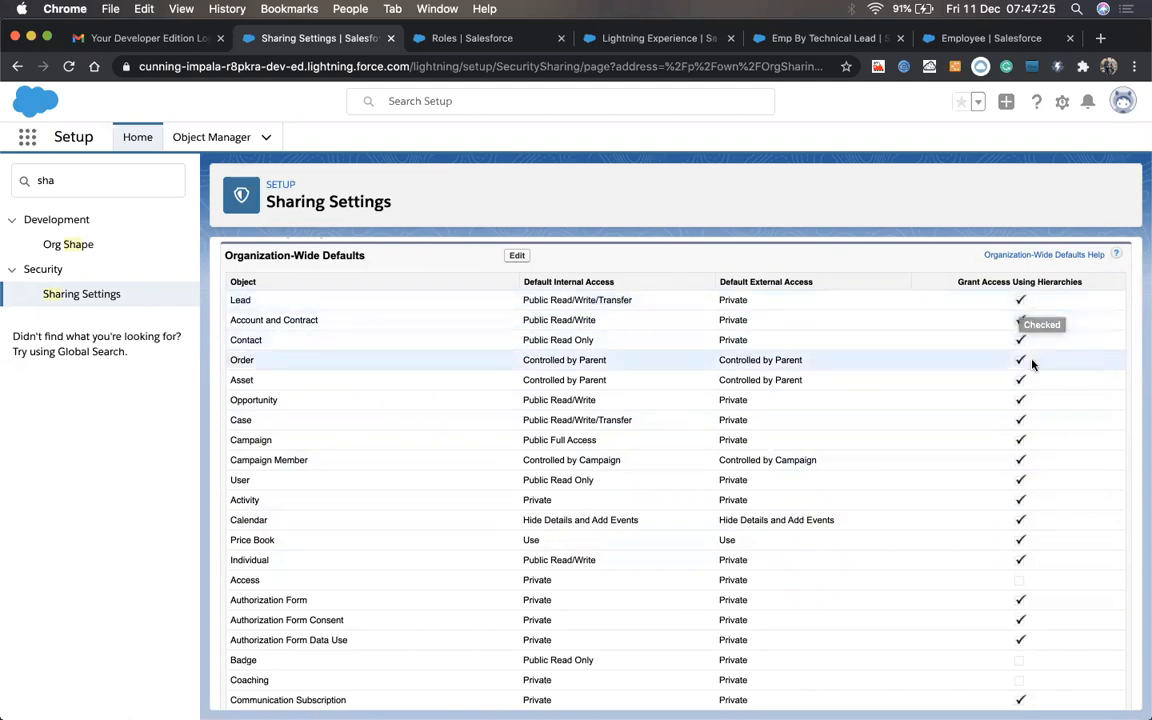
pyautogui.scroll(-1, 1023, 440)
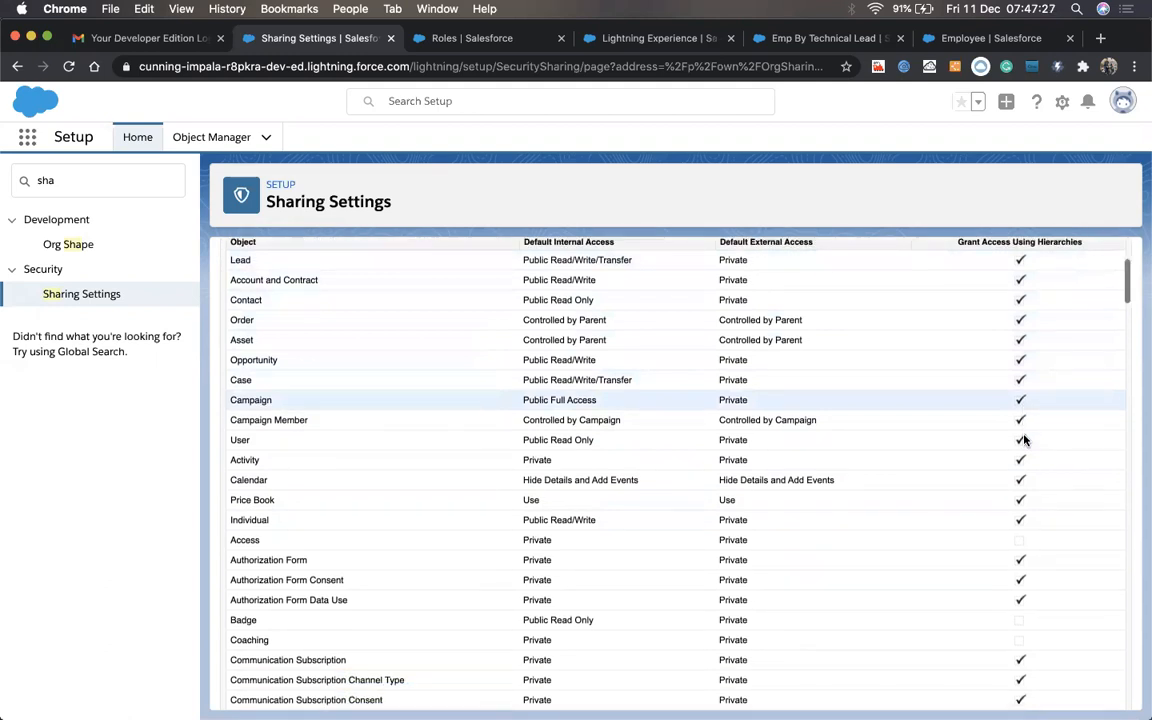
pyautogui.scroll(1, 900, 320)
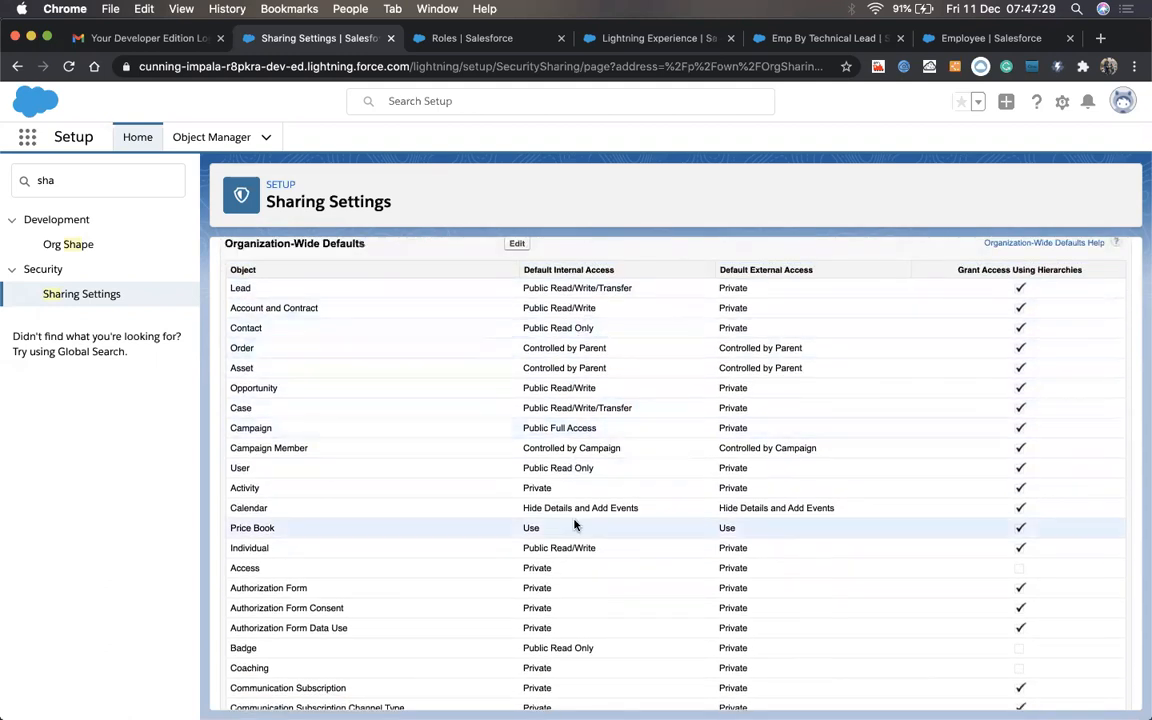
pyautogui.scroll(-1, 576, 516)
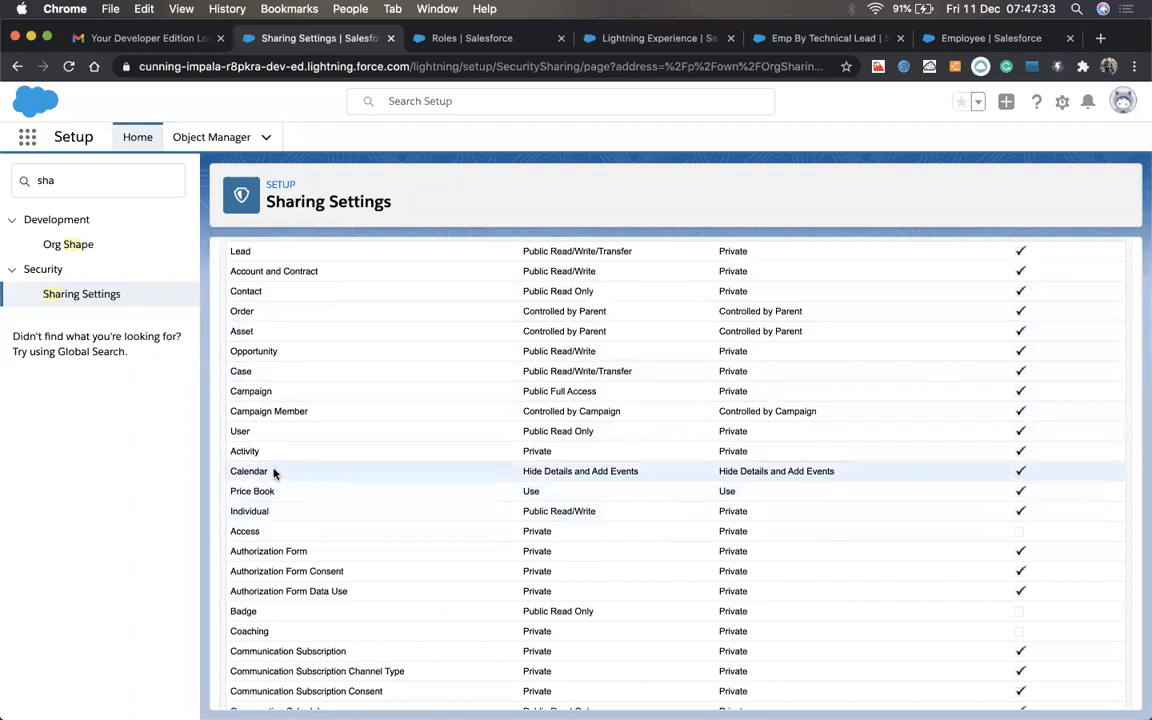
pyautogui.doubleClick(244, 453)
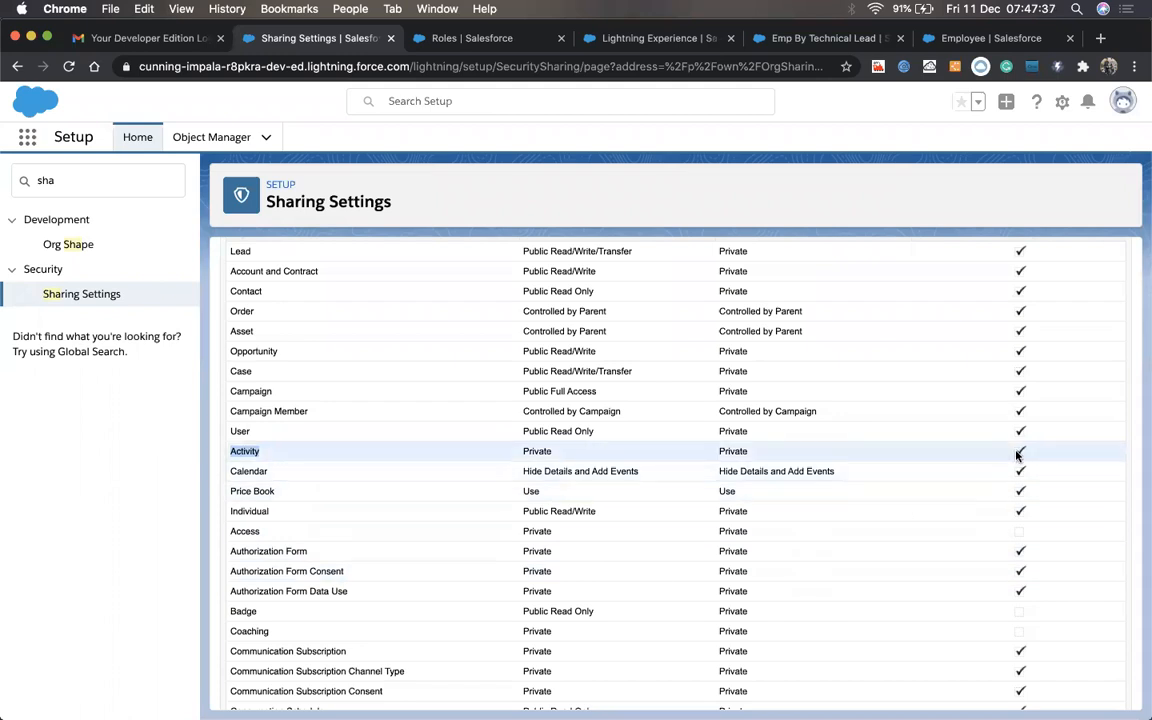
pyautogui.scroll(-1, 1025, 446)
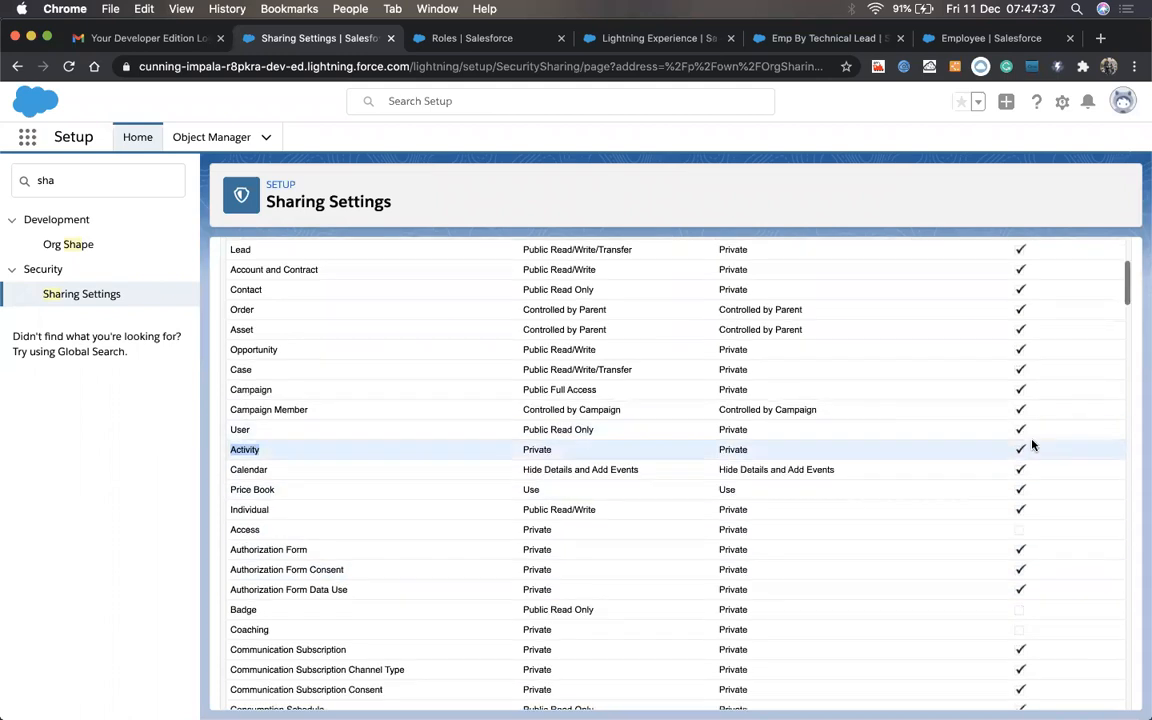
pyautogui.doubleClick(537, 449)
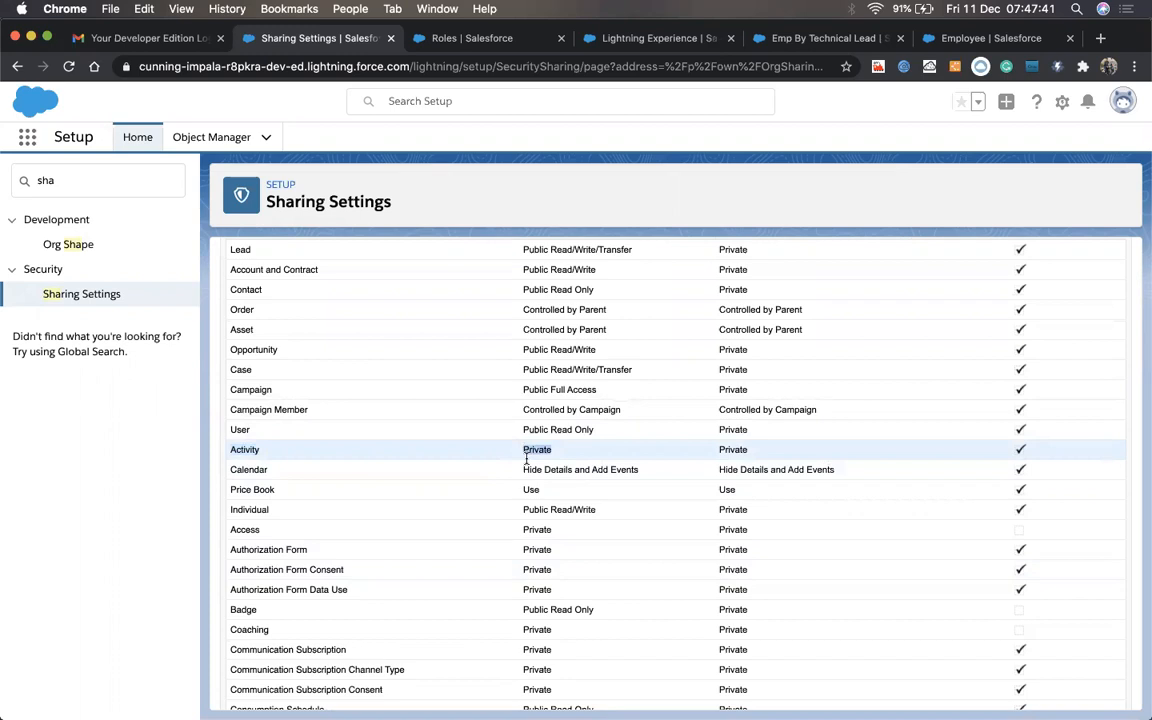
pyautogui.scroll(-2, 530, 643)
pyautogui.scroll(3, 536, 643)
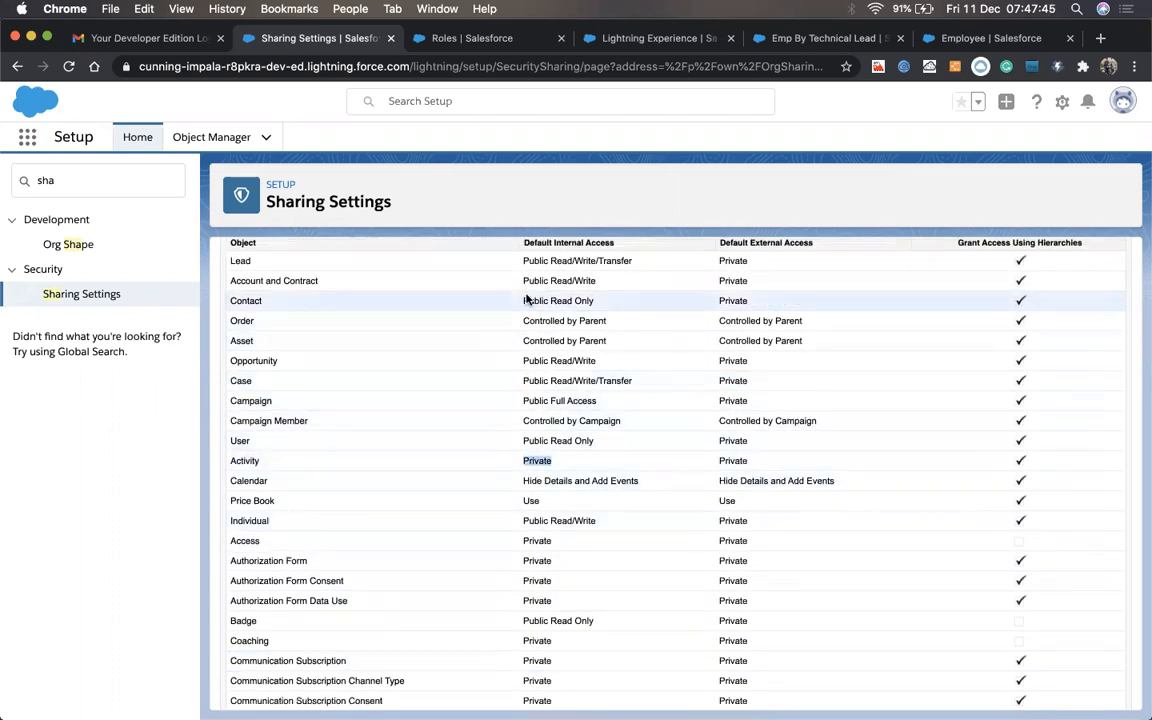
pyautogui.moveTo(522, 259); pyautogui.dragTo(595, 282)
pyautogui.click(575, 296)
pyautogui.scroll(-1, 504, 411)
pyautogui.doubleClick(536, 445)
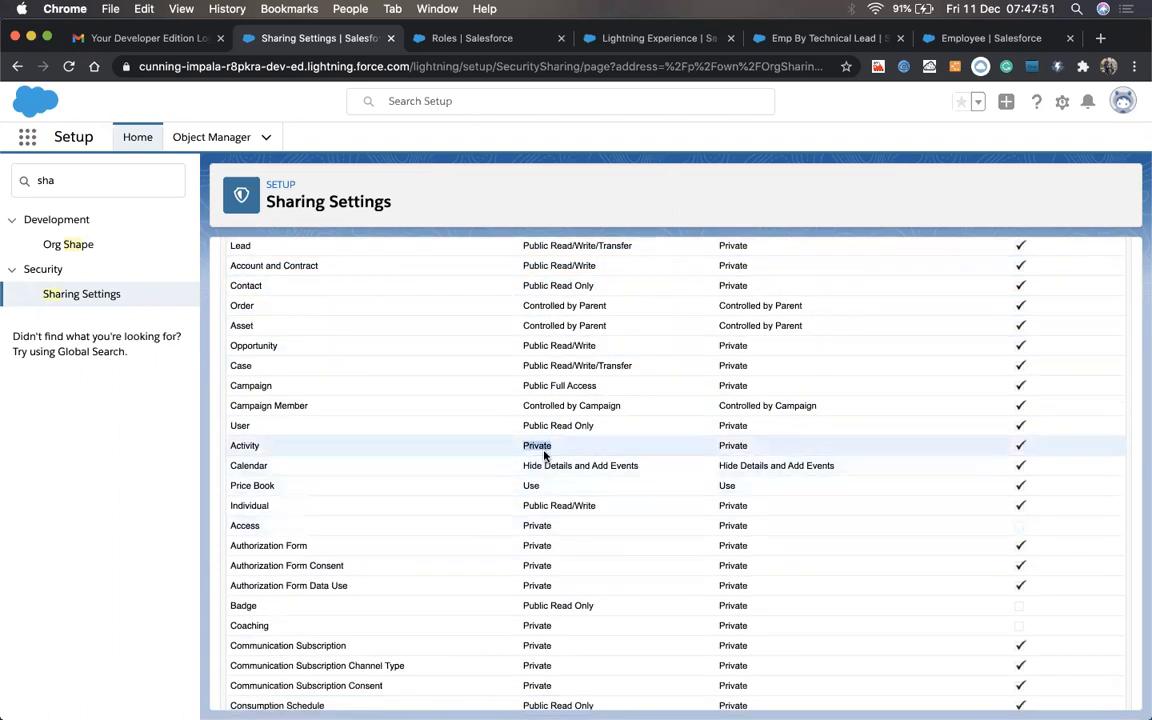
pyautogui.scroll(3, 545, 450)
# Edit the org-wide defaults and check Lead's internal access options, leaving Public Read/Write/Transfer.
pyautogui.click(517, 349)
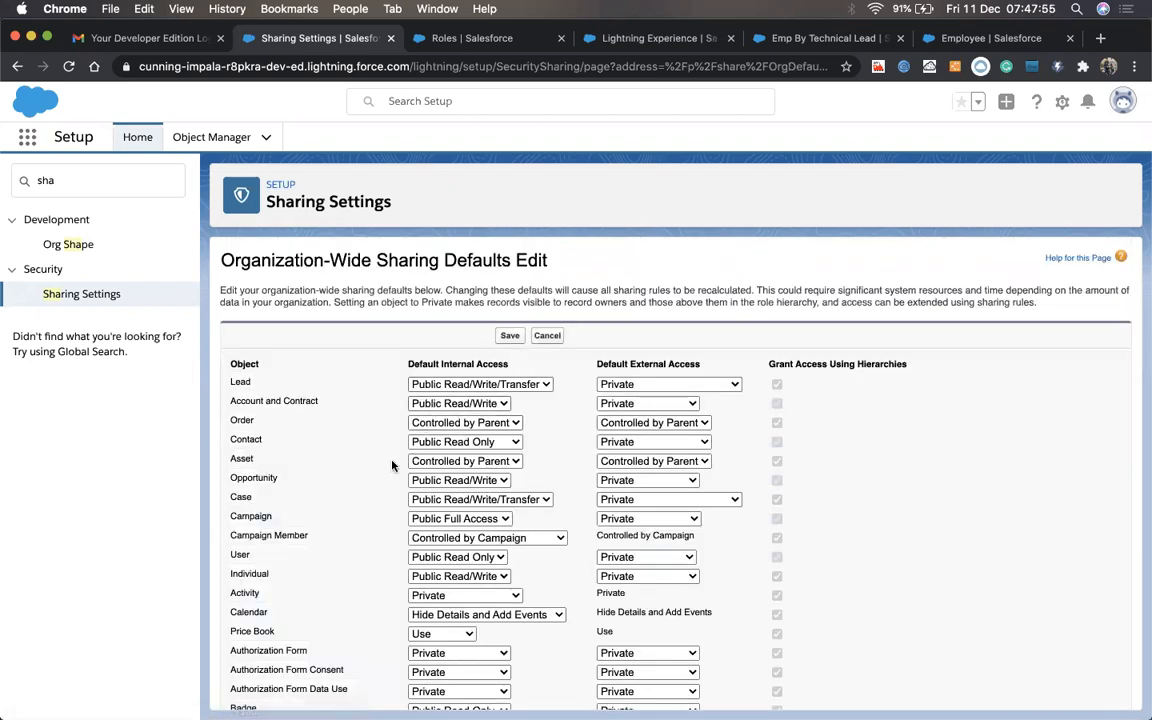
pyautogui.scroll(-1, 393, 465)
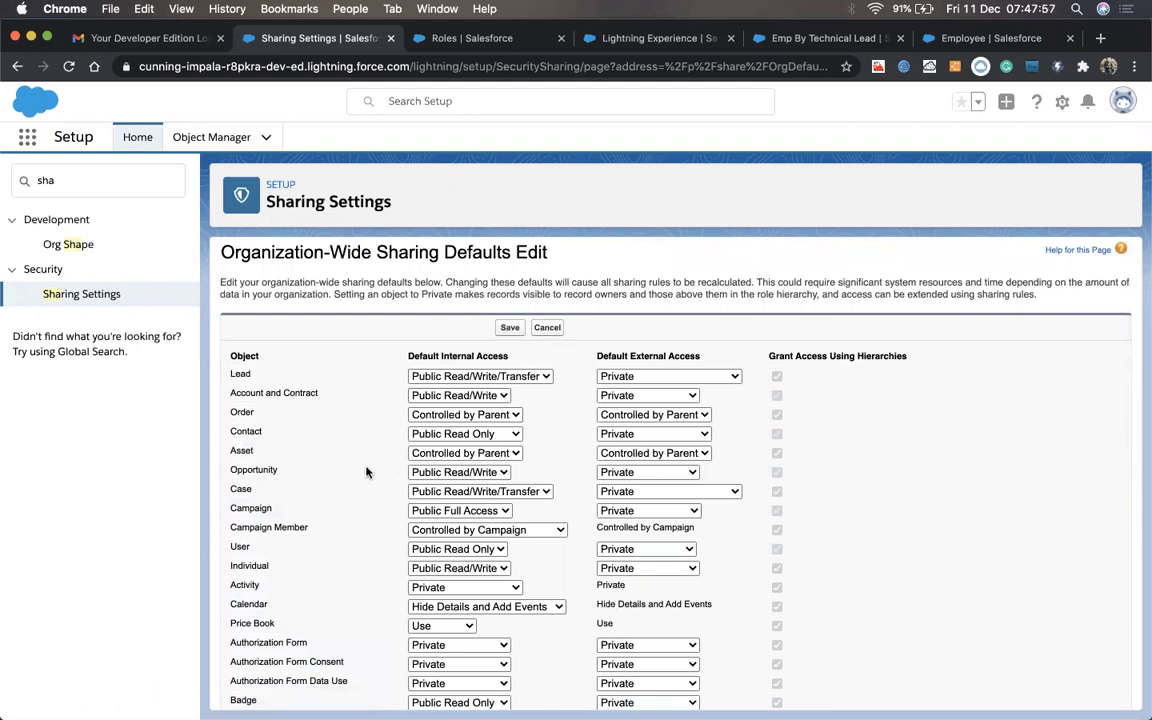
pyautogui.click(436, 377)
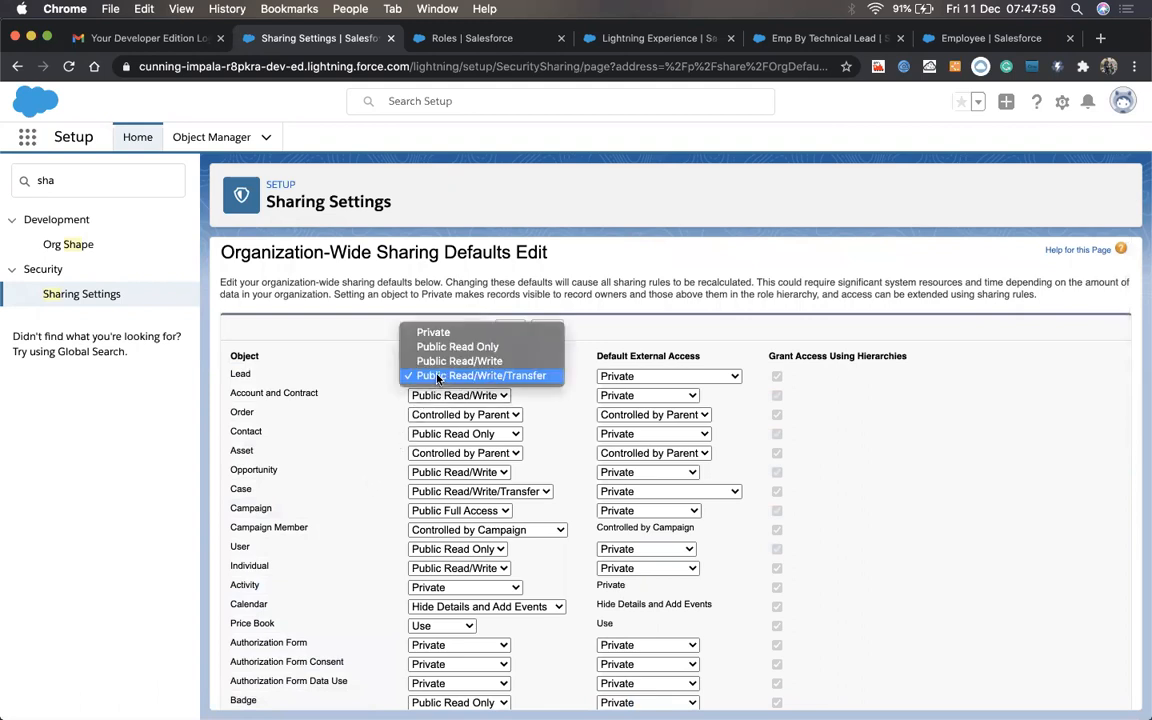
pyautogui.click(331, 355)
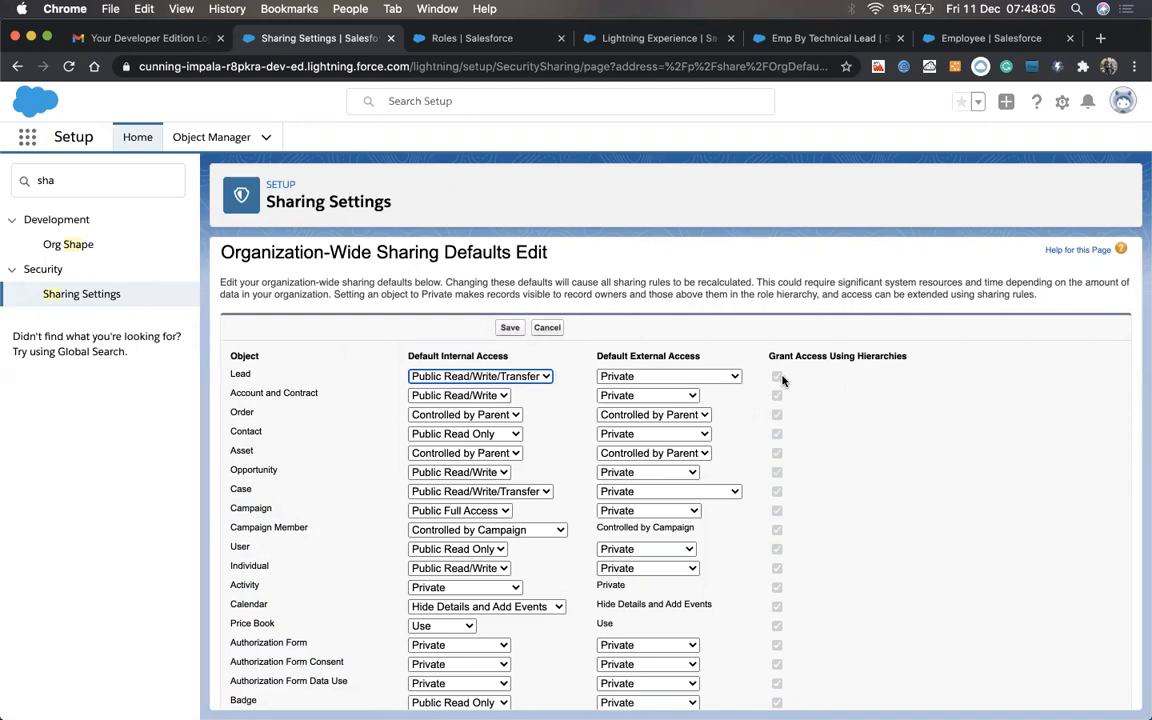
pyautogui.scroll(-10, 806, 597)
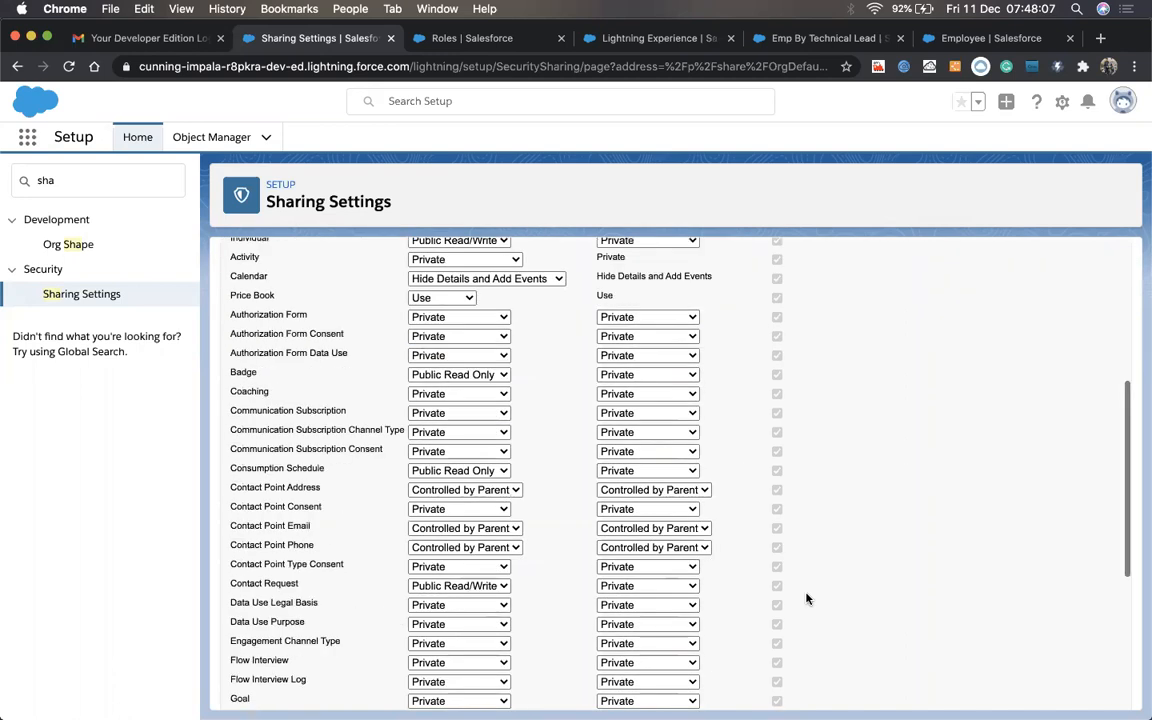
pyautogui.scroll(10, 806, 597)
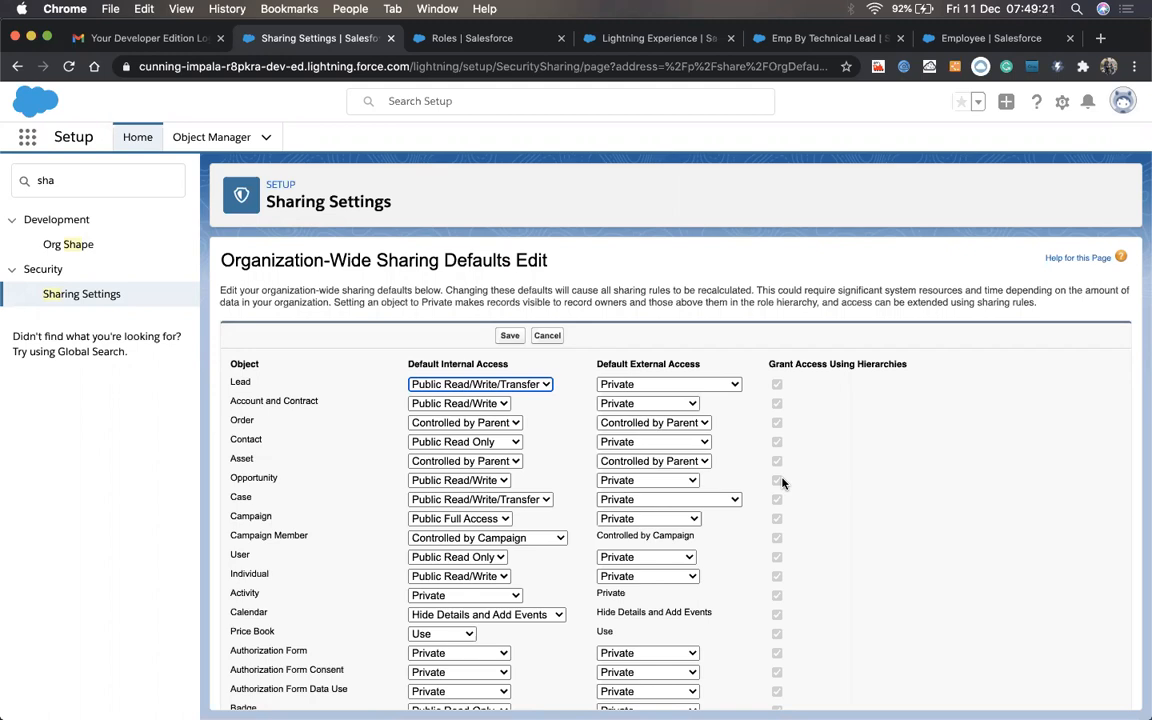
pyautogui.scroll(-5, 266, 472)
pyautogui.scroll(3, 293, 520)
pyautogui.scroll(3, 293, 520)
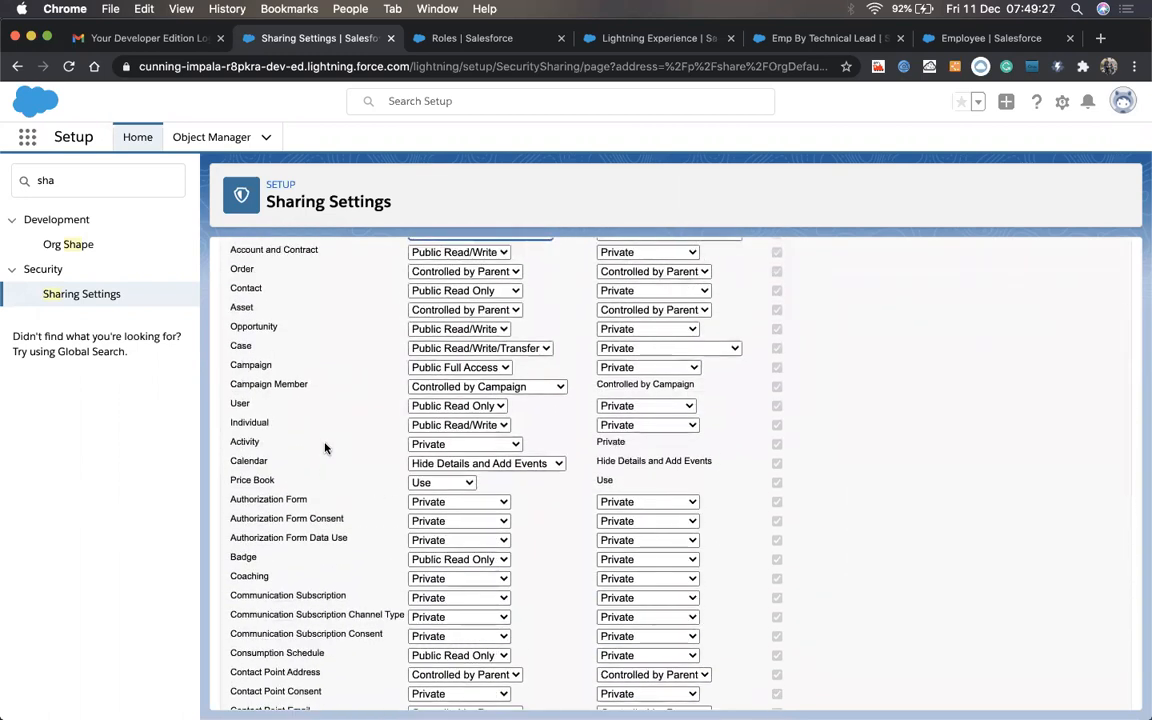
pyautogui.scroll(1, 325, 448)
pyautogui.scroll(-6, 329, 422)
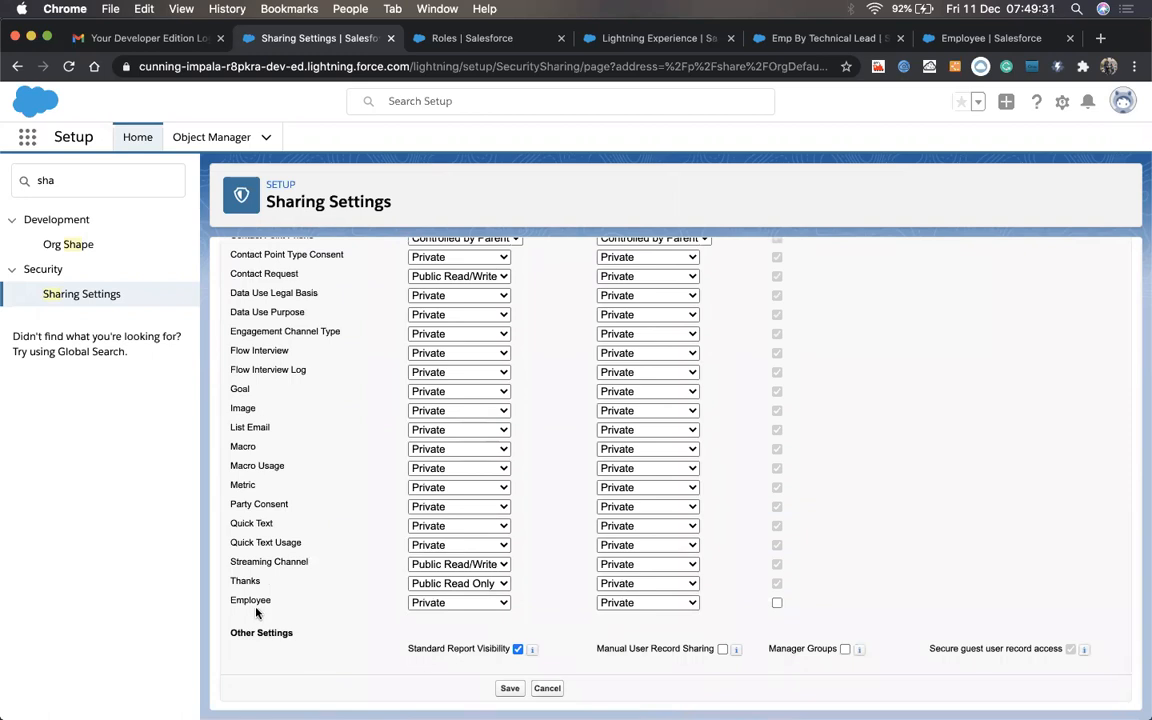
pyautogui.moveTo(229, 600); pyautogui.dragTo(400, 605)
pyautogui.scroll(15, 400, 605)
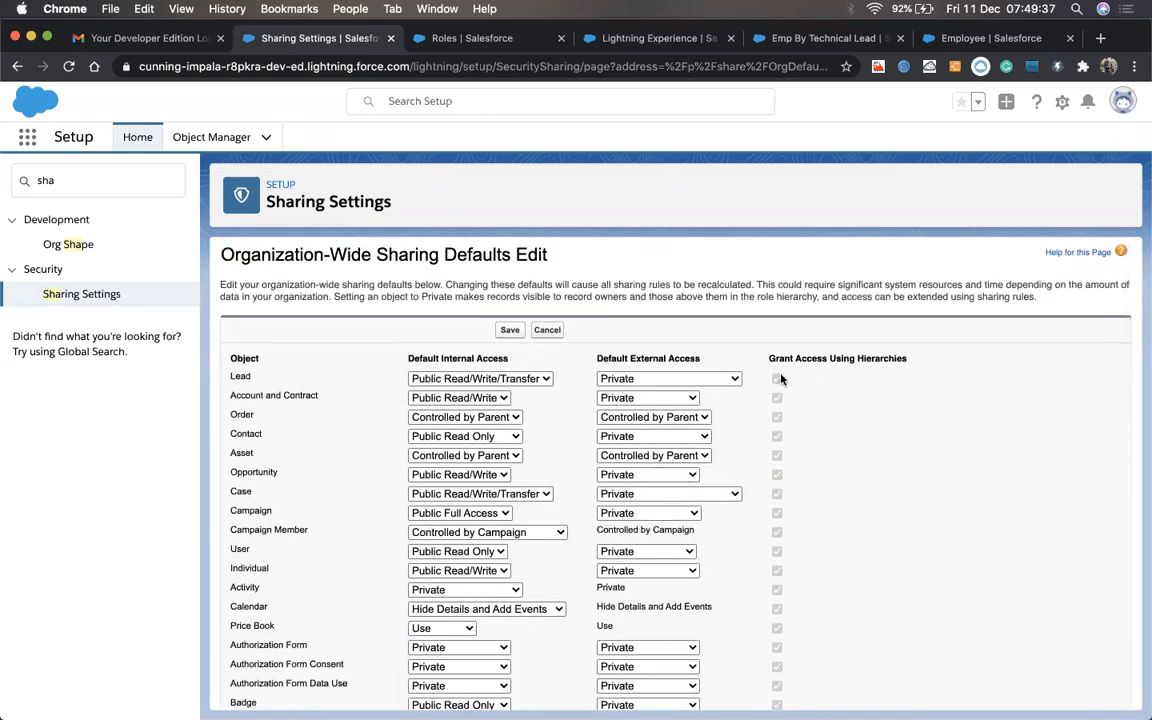
pyautogui.scroll(-1, 794, 532)
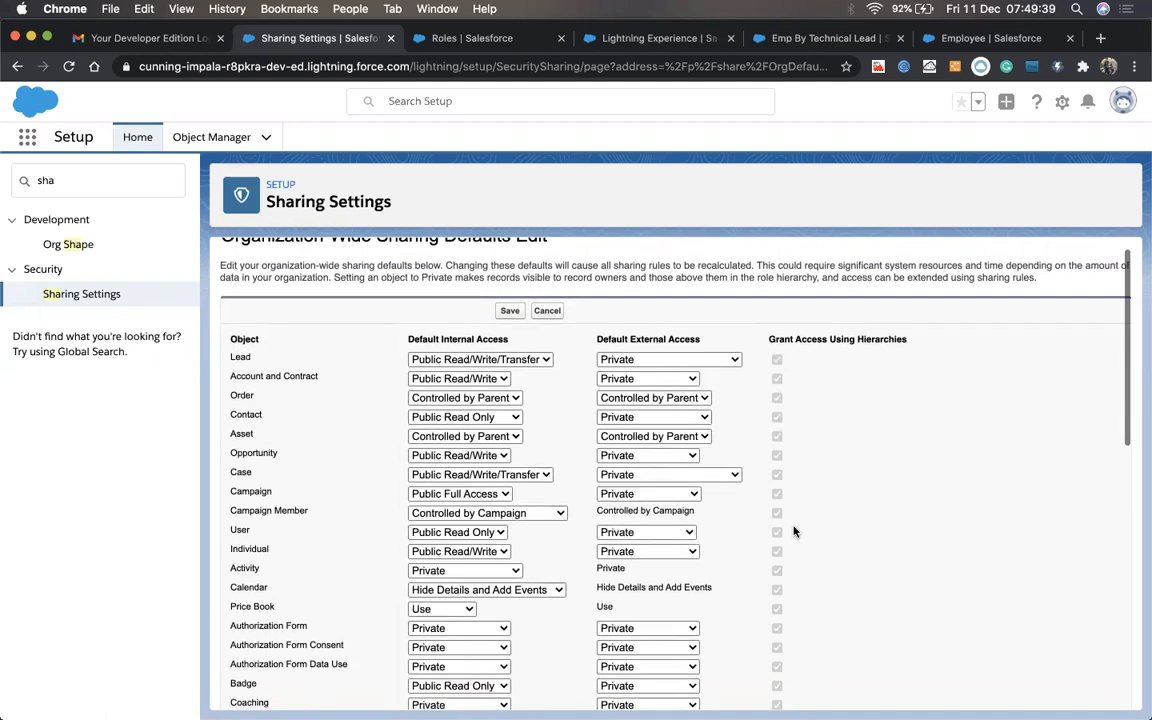
pyautogui.scroll(-1, 795, 532)
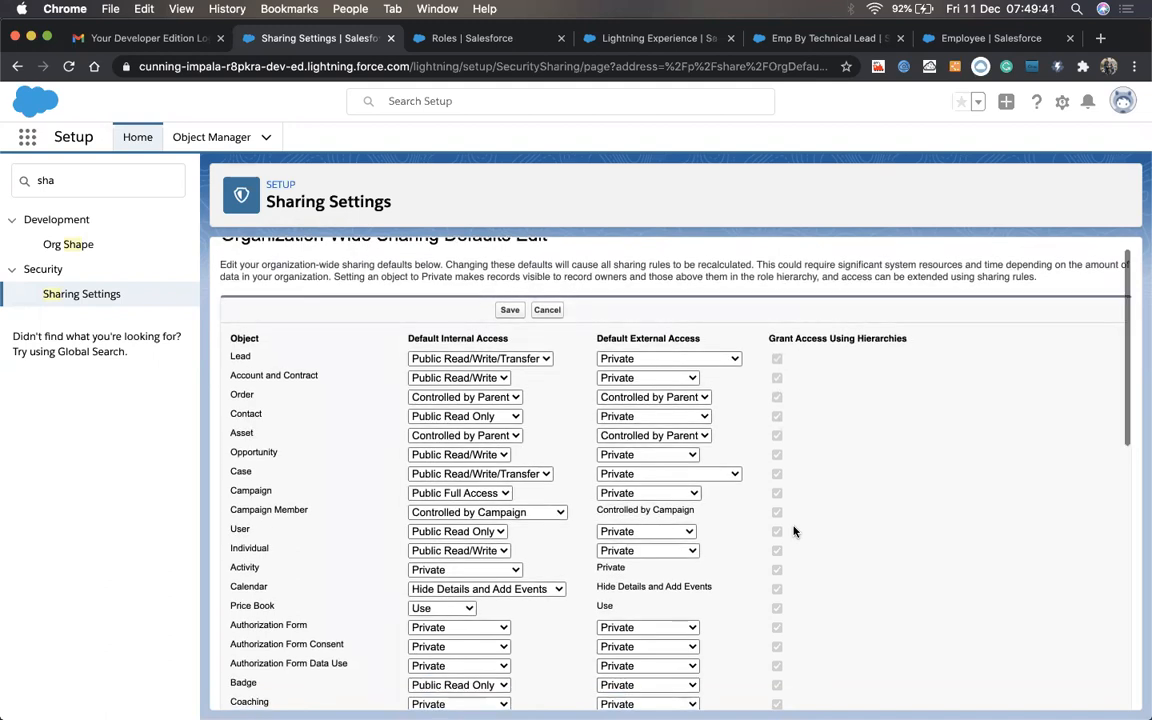
pyautogui.scroll(-5, 782, 554)
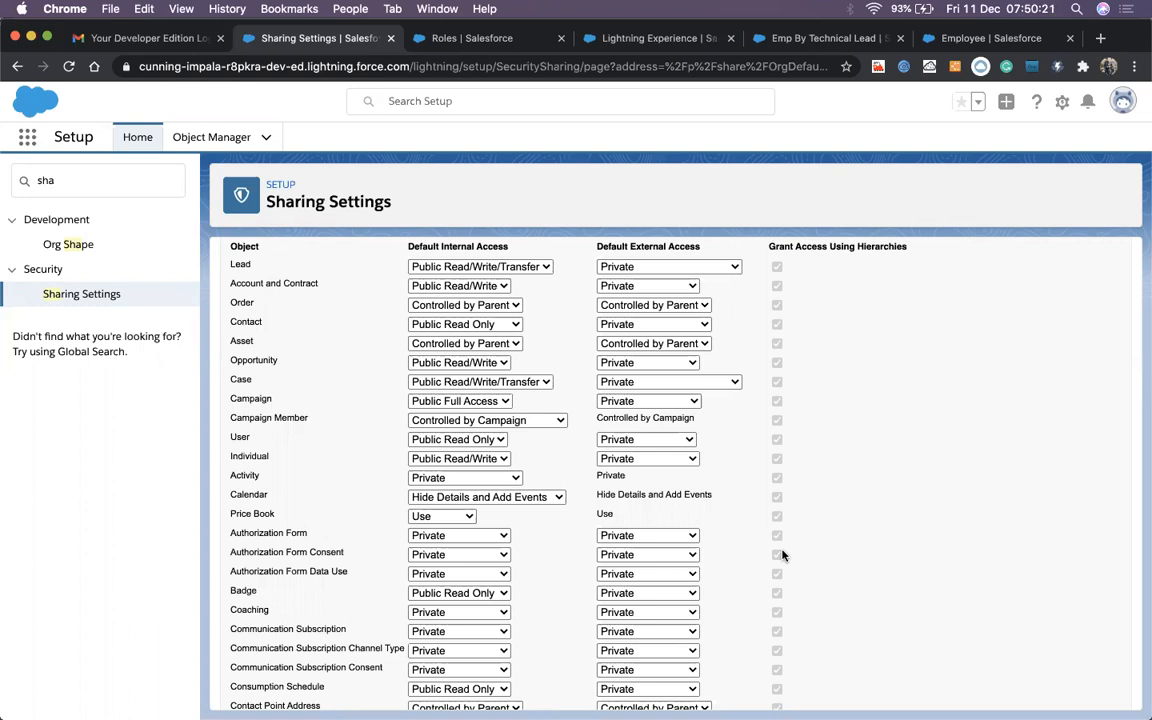
# Cancel the sharing defaults edit without saving any changes.
pyautogui.scroll(-10, 774, 473)
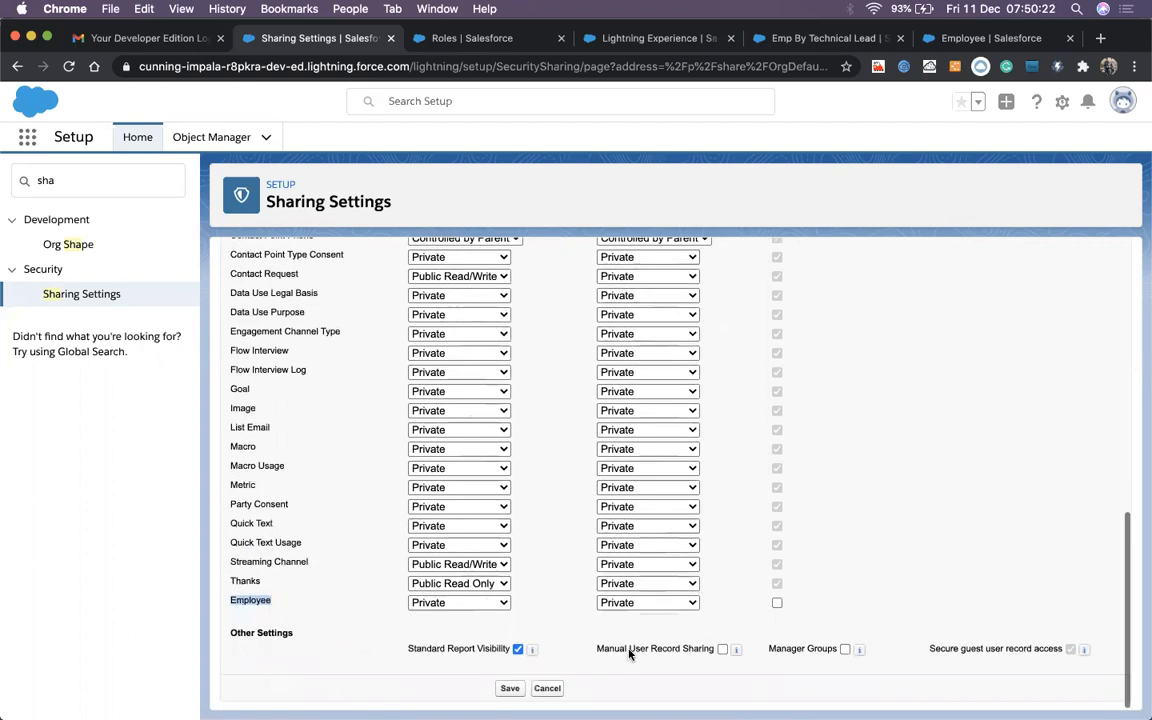
pyautogui.click(547, 688)
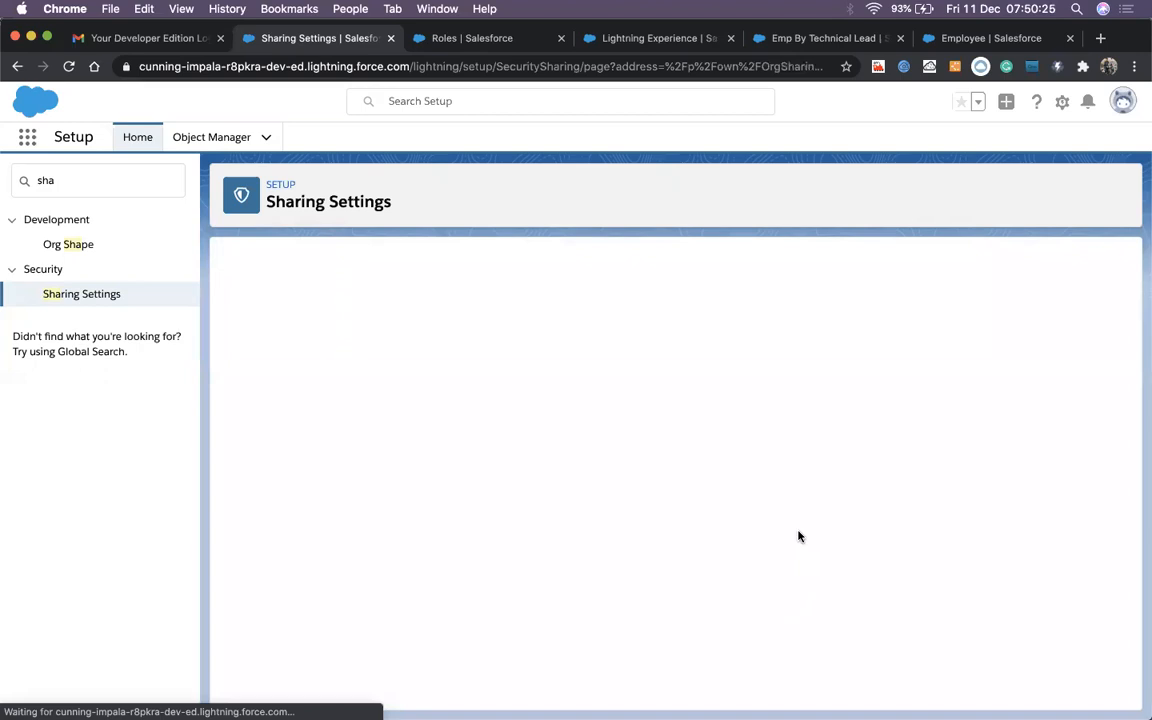
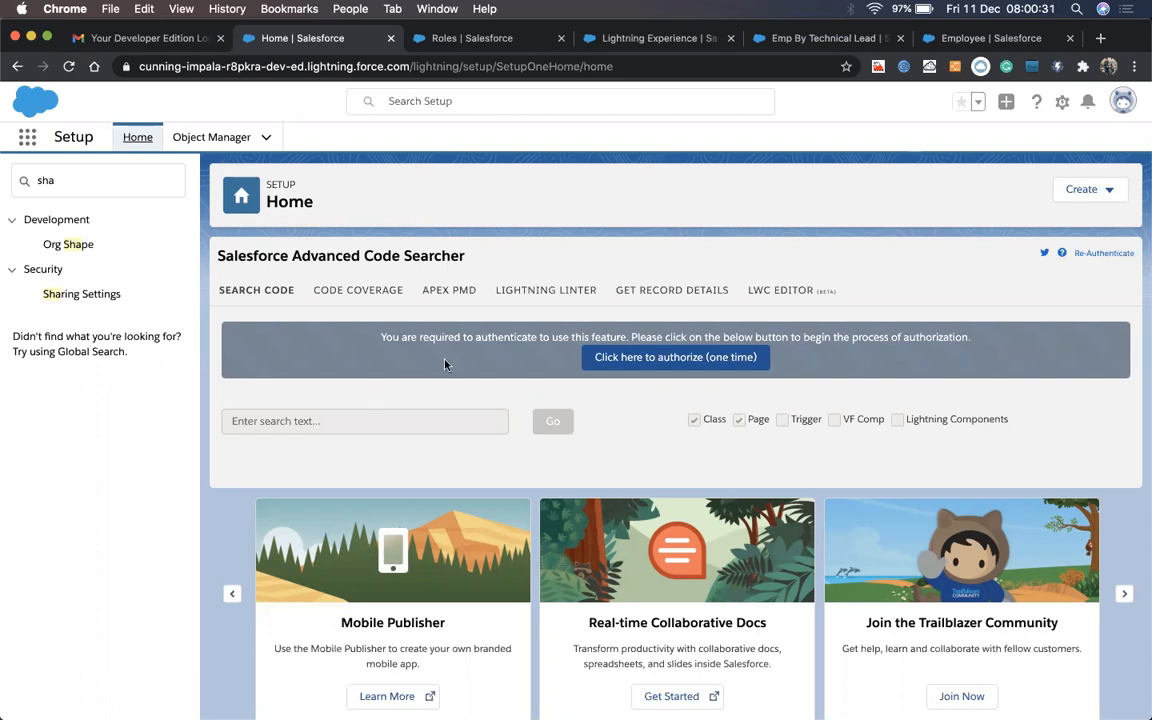
# Show the Roles hierarchy with Technical Lead under Manager and clear the 'role' Quick Find filter.
pyautogui.click(479, 40)
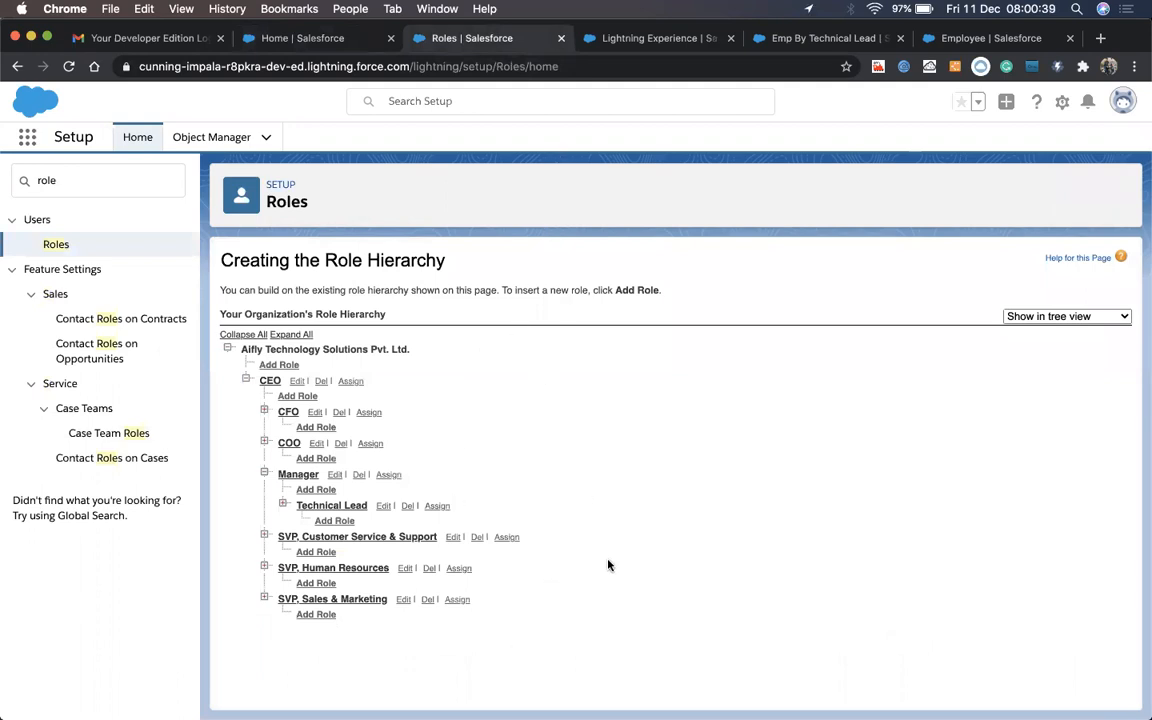
pyautogui.moveTo(445, 616)
pyautogui.hotkey('ctrl', 'Up')
pyautogui.click(557, 555)
pyautogui.click(50, 180)
pyautogui.press('BackSpace')
pyautogui.press('BackSpace')
pyautogui.press('BackSpace')
pyautogui.press('BackSpace')
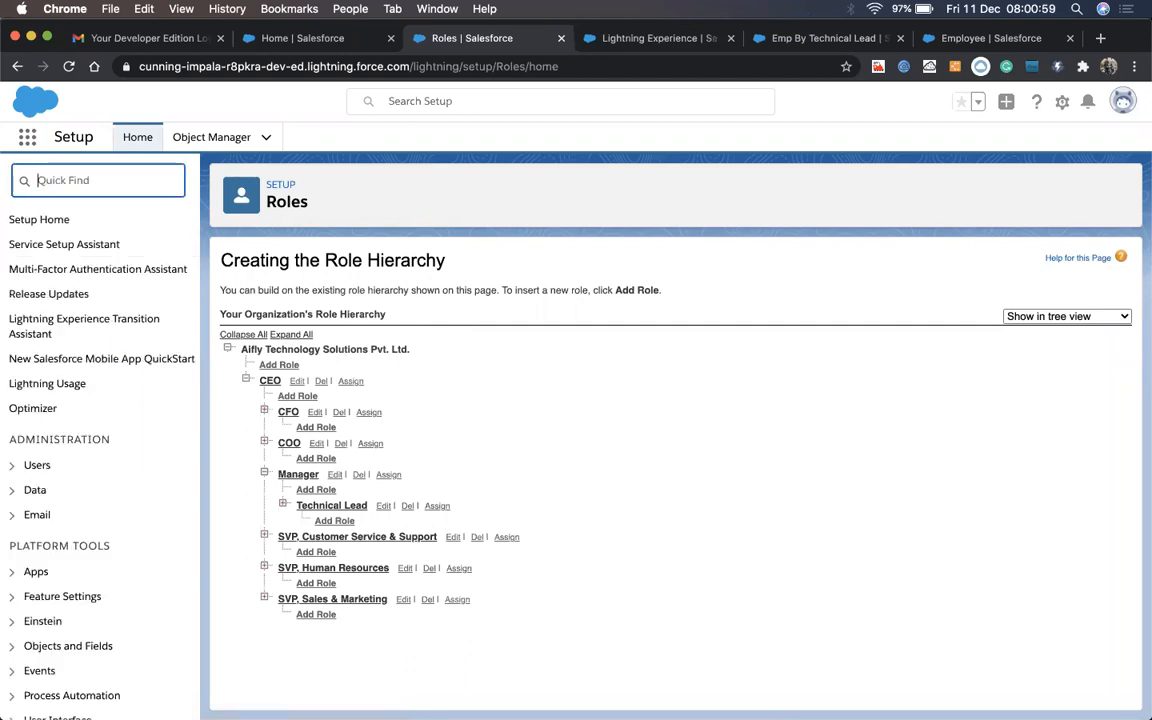
pyautogui.click(536, 222)
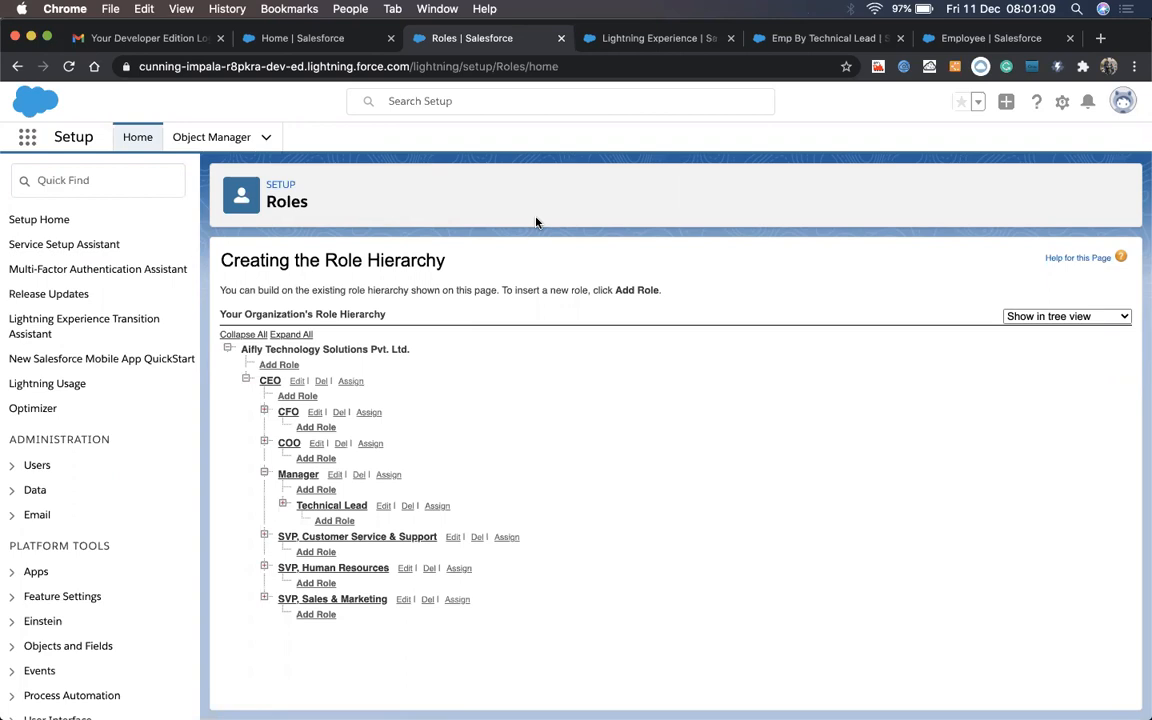
# Use Quick Find to reach the Sharing Settings page, passing through the Users page first.
pyautogui.click(94, 180)
pyautogui.write('user')
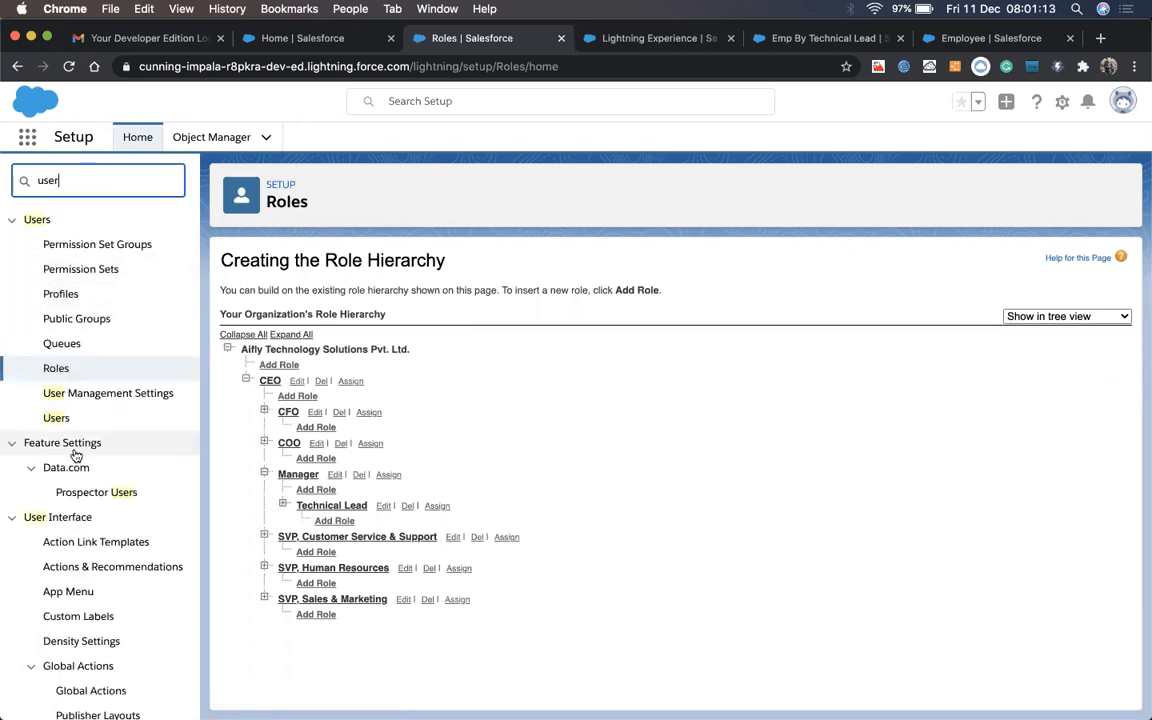
pyautogui.click(54, 416)
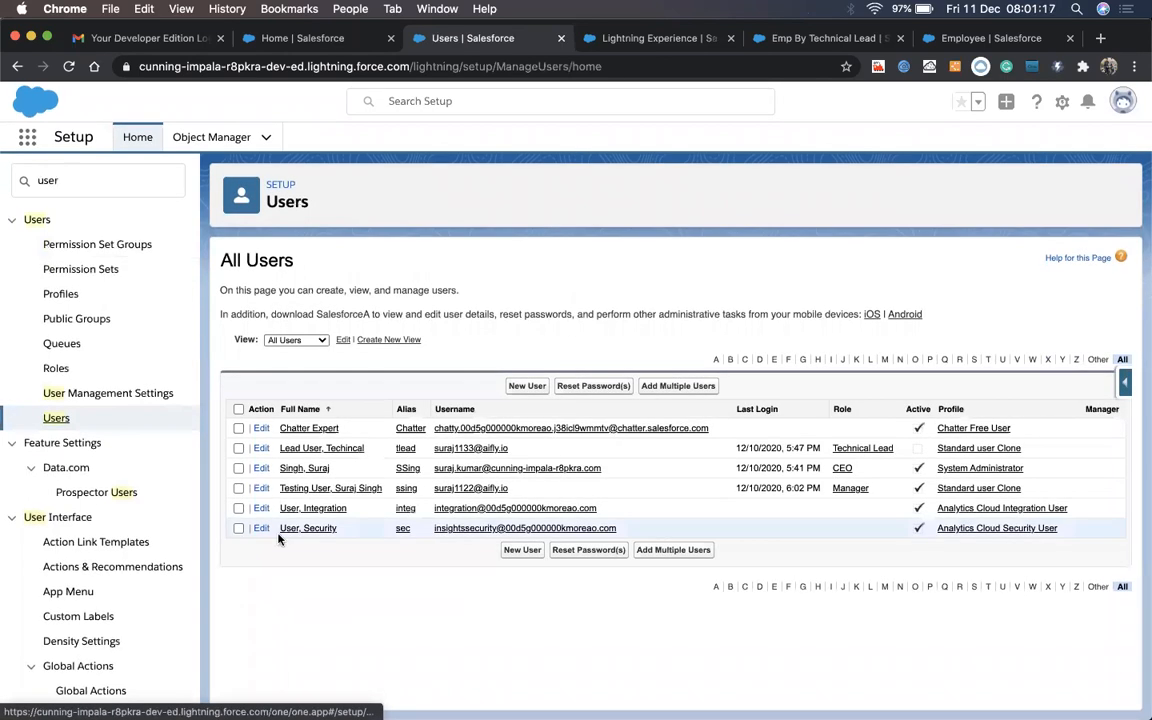
pyautogui.click(47, 181)
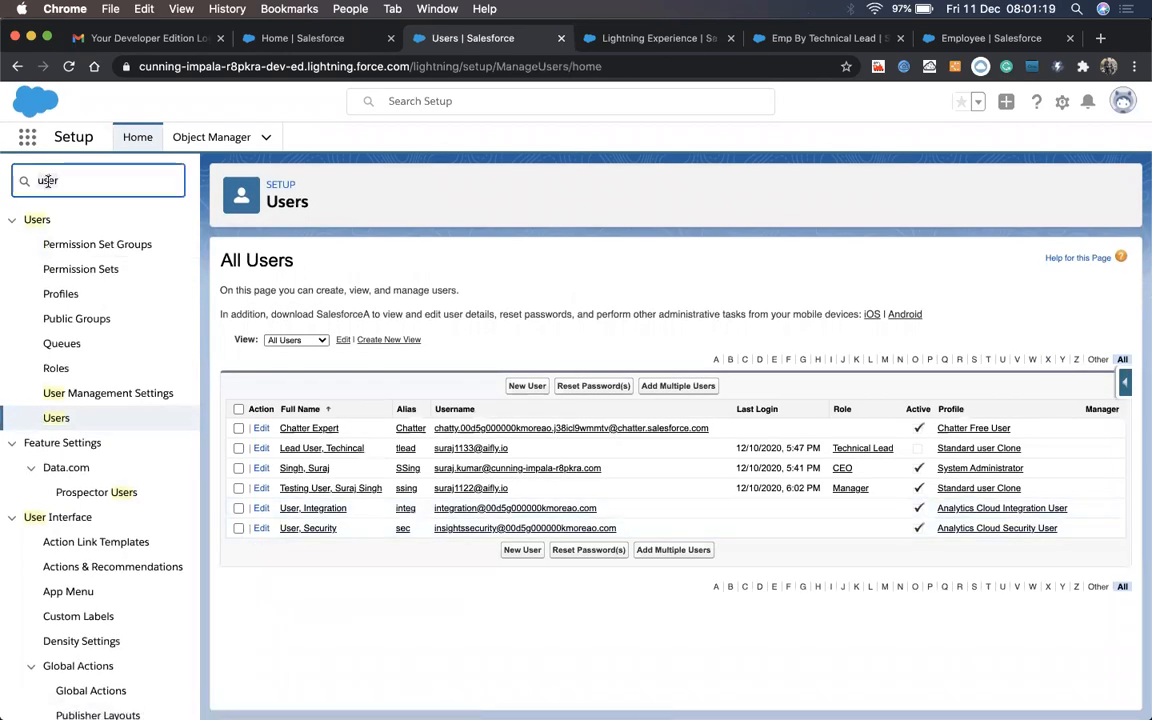
pyautogui.doubleClick(47, 181)
pyautogui.write('sharin')
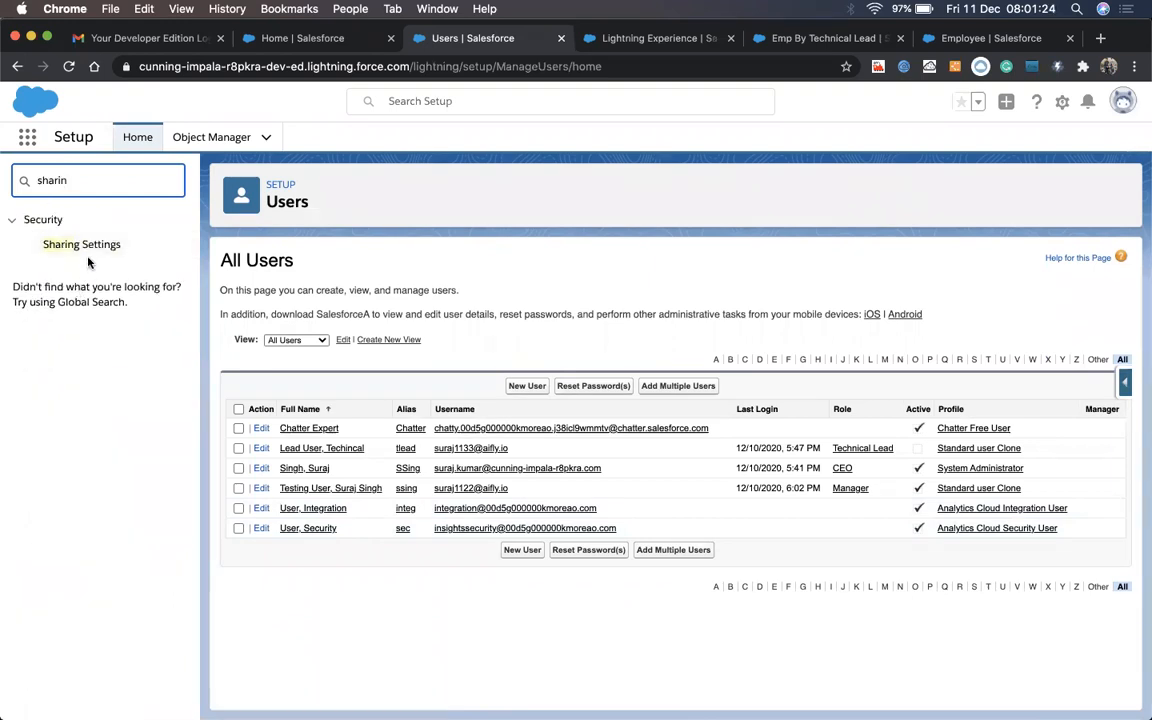
pyautogui.click(93, 249)
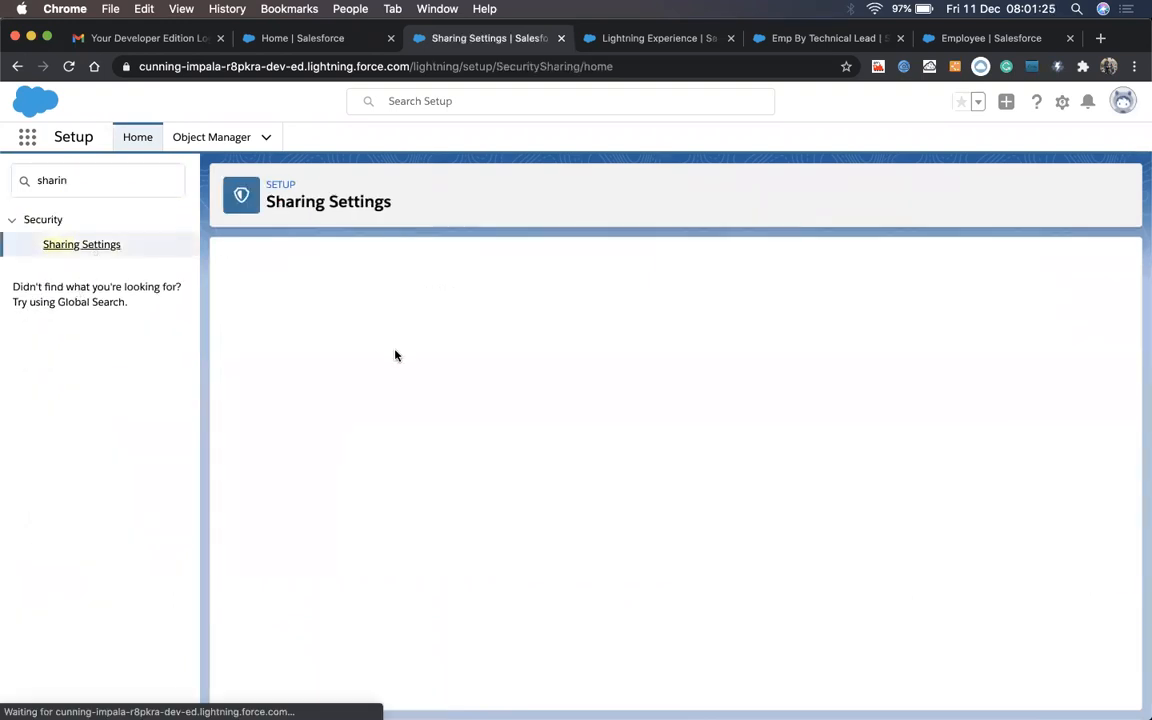
# Enable Manual User Record Sharing in the organization-wide defaults and save.
pyautogui.scroll(-10, 508, 435)
pyautogui.scroll(-5, 508, 435)
pyautogui.scroll(15, 509, 432)
pyautogui.click(514, 418)
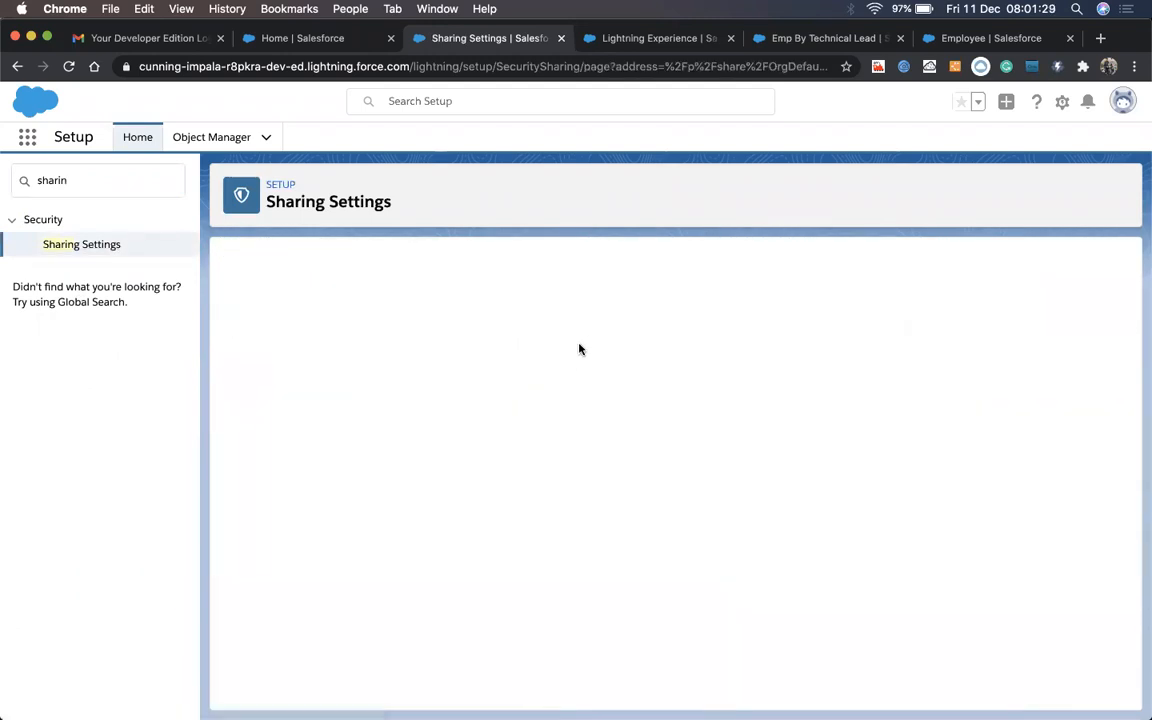
pyautogui.scroll(-1, 577, 320)
pyautogui.scroll(-10, 577, 316)
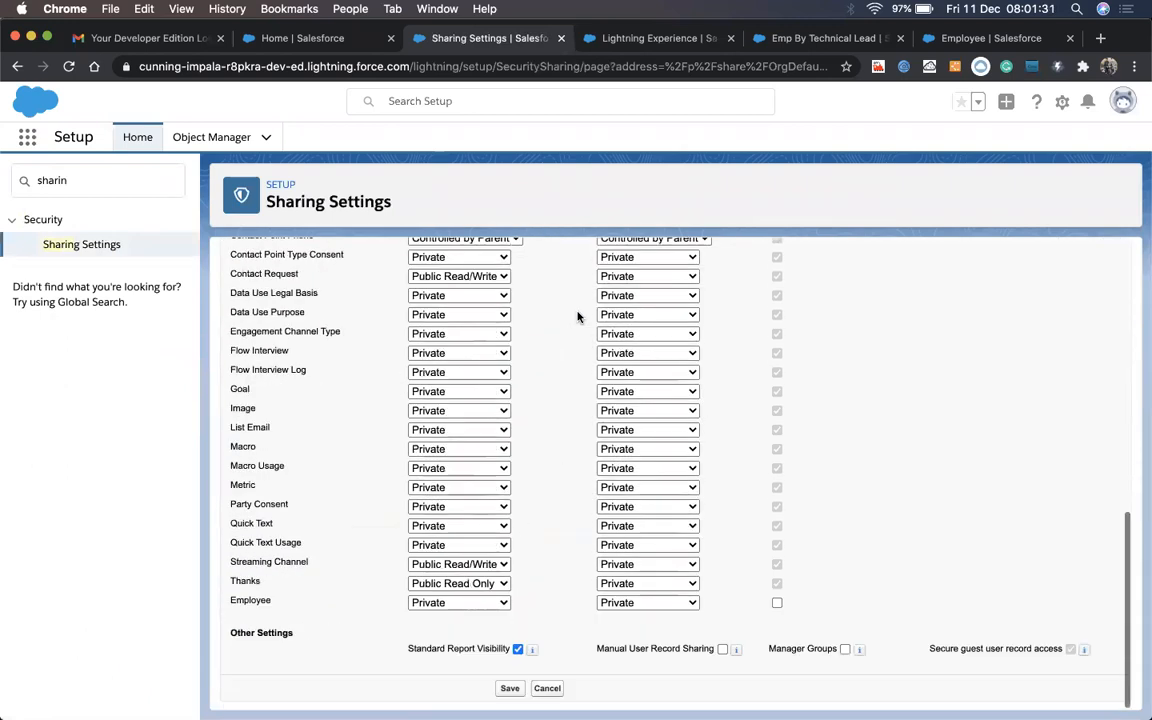
pyautogui.click(723, 649)
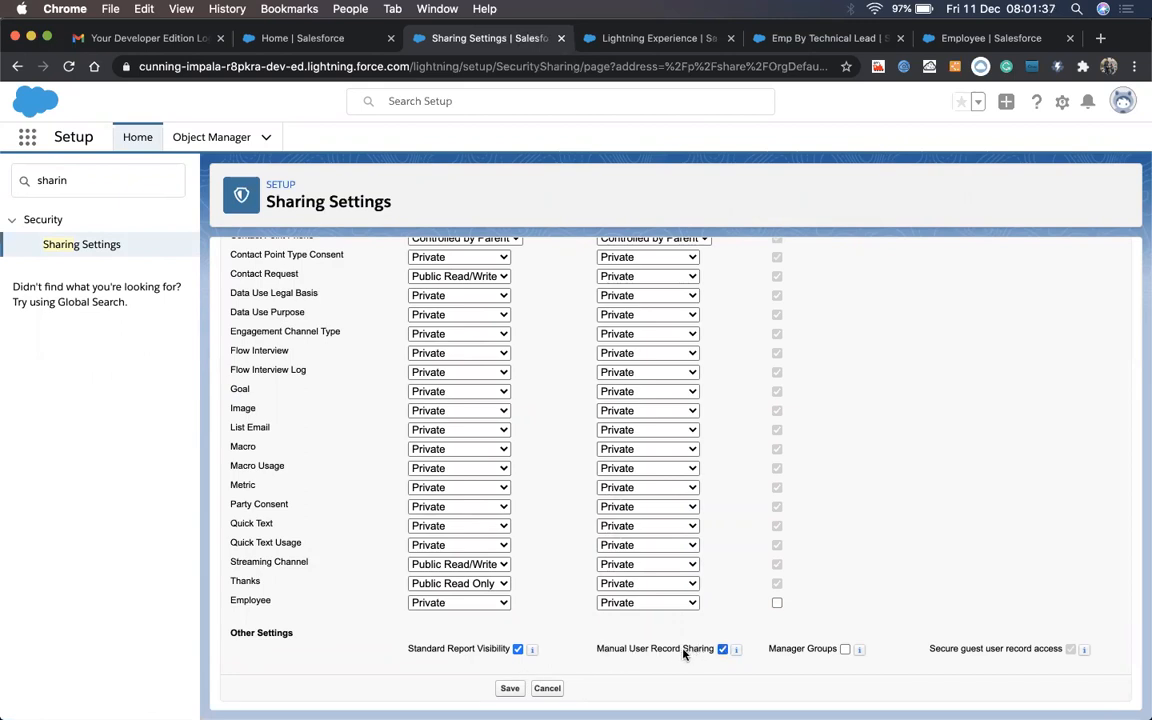
pyautogui.click(508, 688)
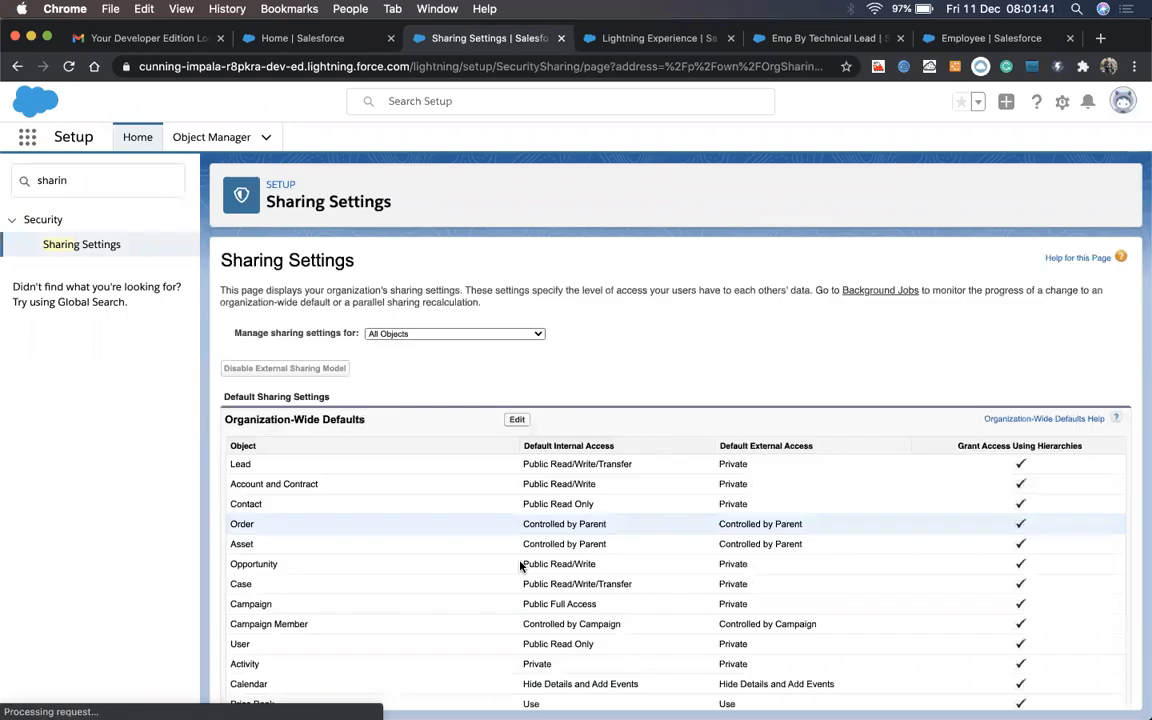
pyautogui.scroll(-10, 530, 560)
pyautogui.scroll(-15, 536, 515)
pyautogui.scroll(8, 536, 515)
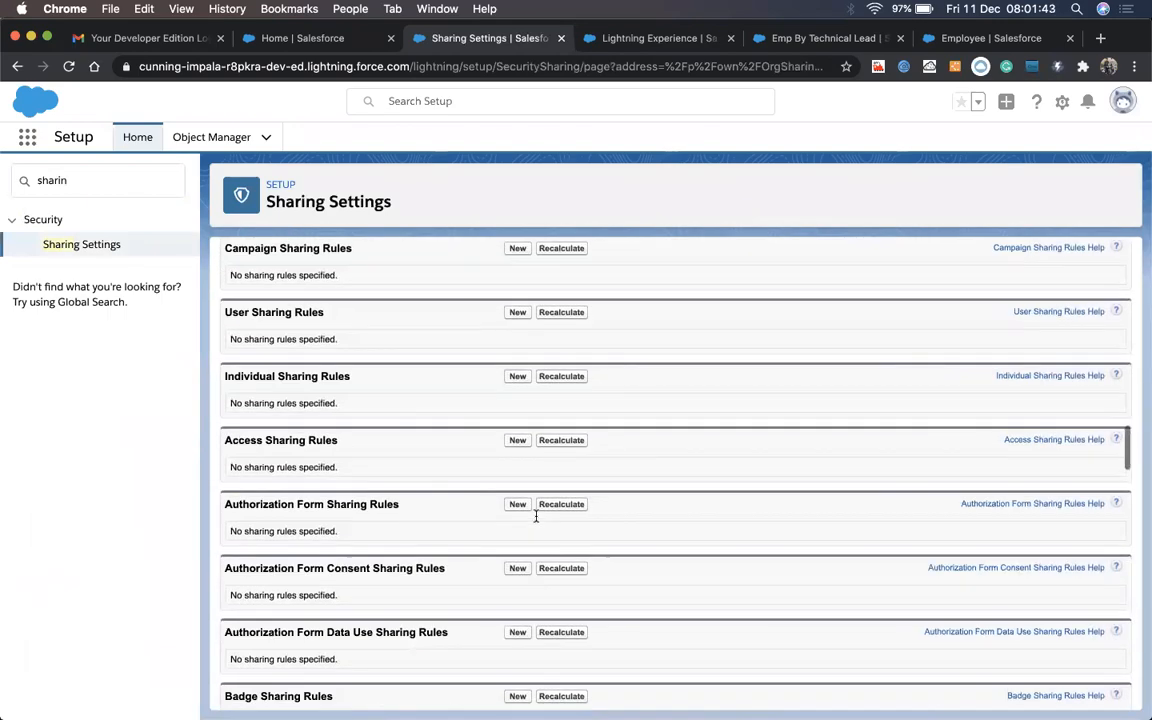
pyautogui.scroll(1, 536, 515)
pyautogui.hotkey('ctrl', 'Up')
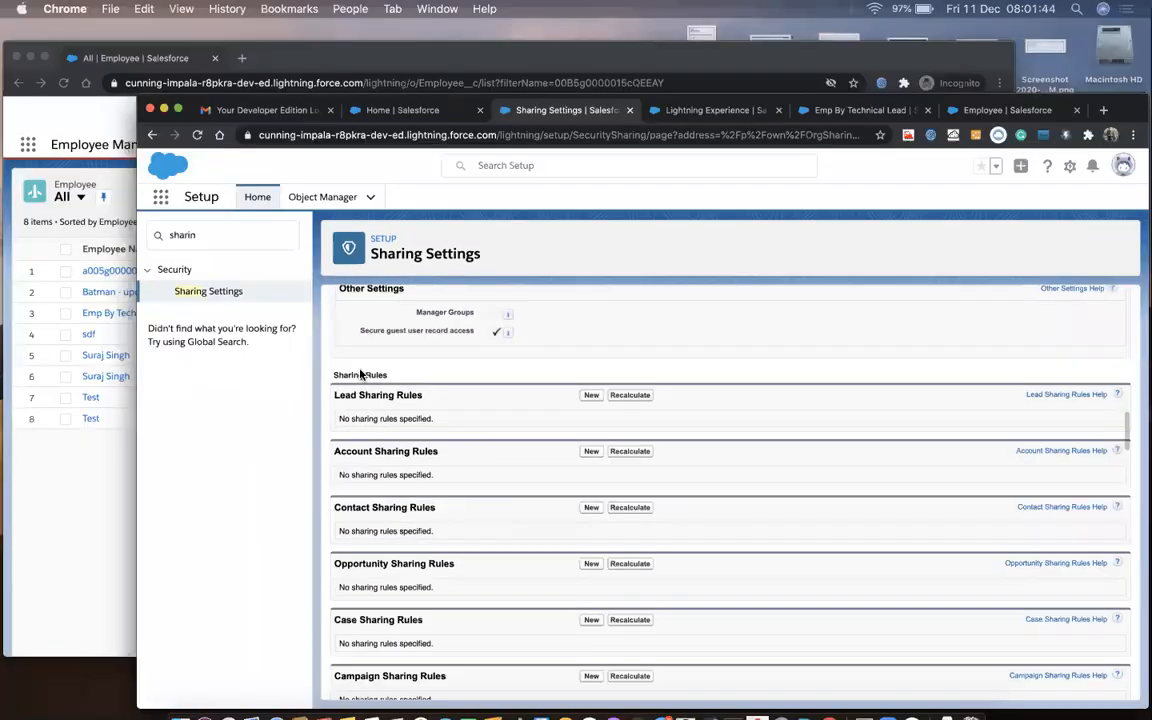
# Open the Batman - update employee record and review its available actions.
pyautogui.click(190, 302)
pyautogui.click(145, 305)
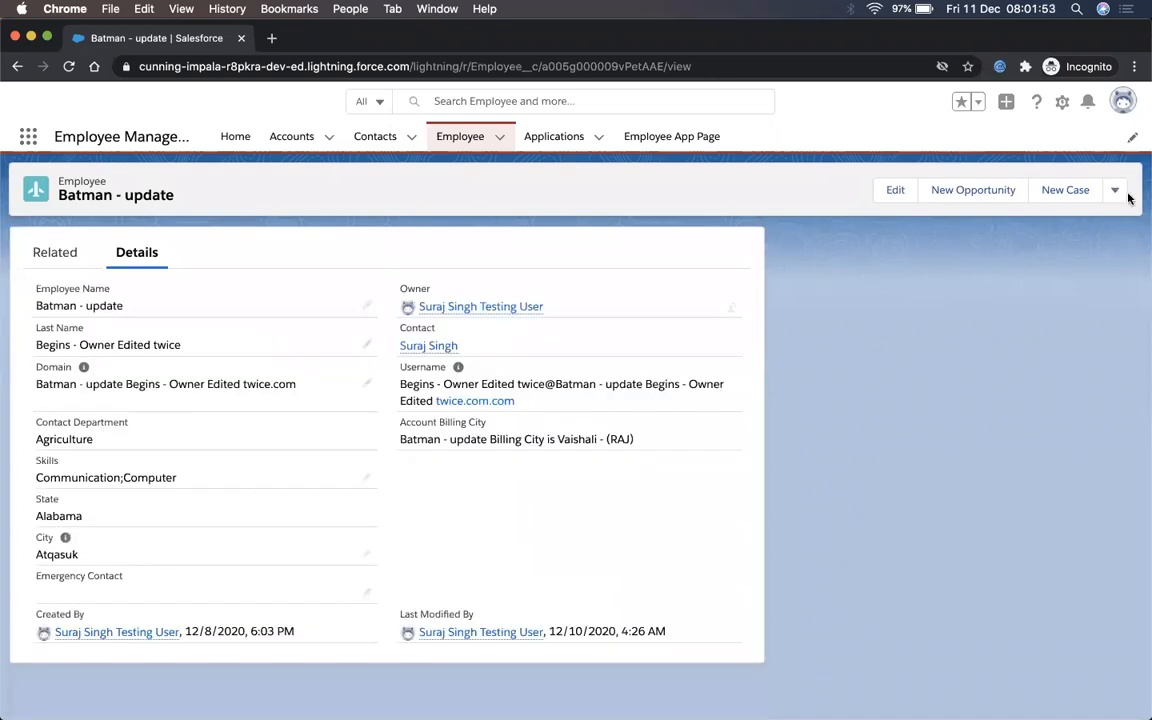
pyautogui.click(1124, 200)
pyautogui.press('super+r')
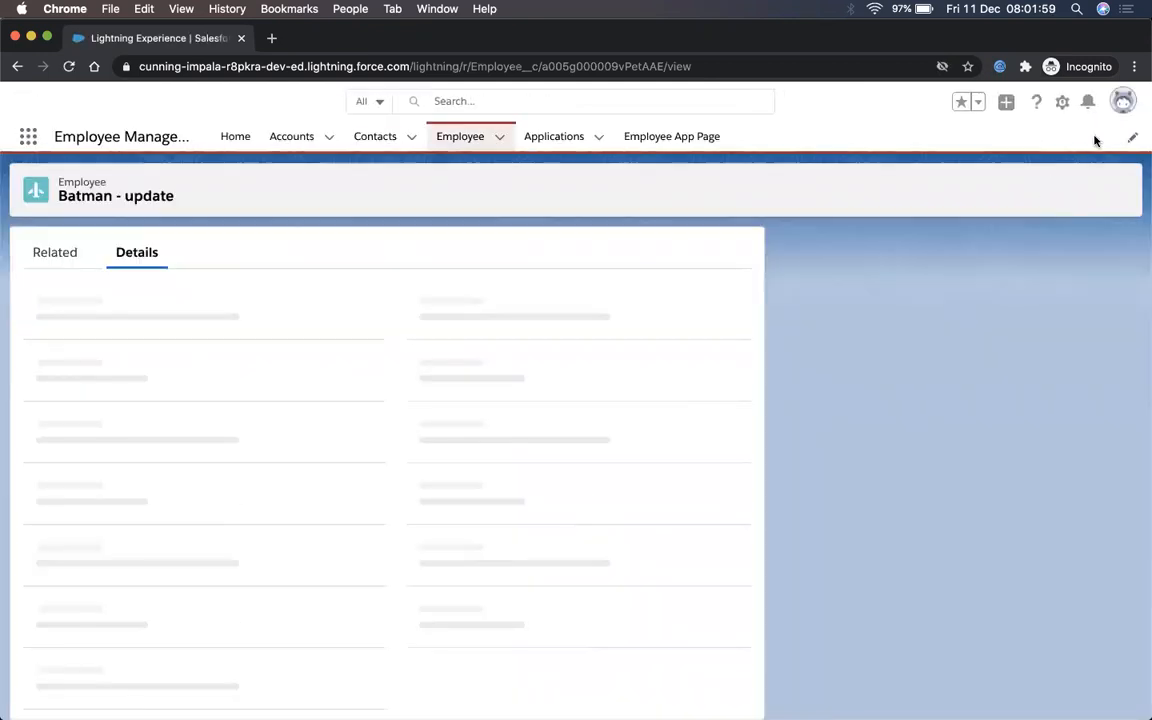
pyautogui.click(1123, 102)
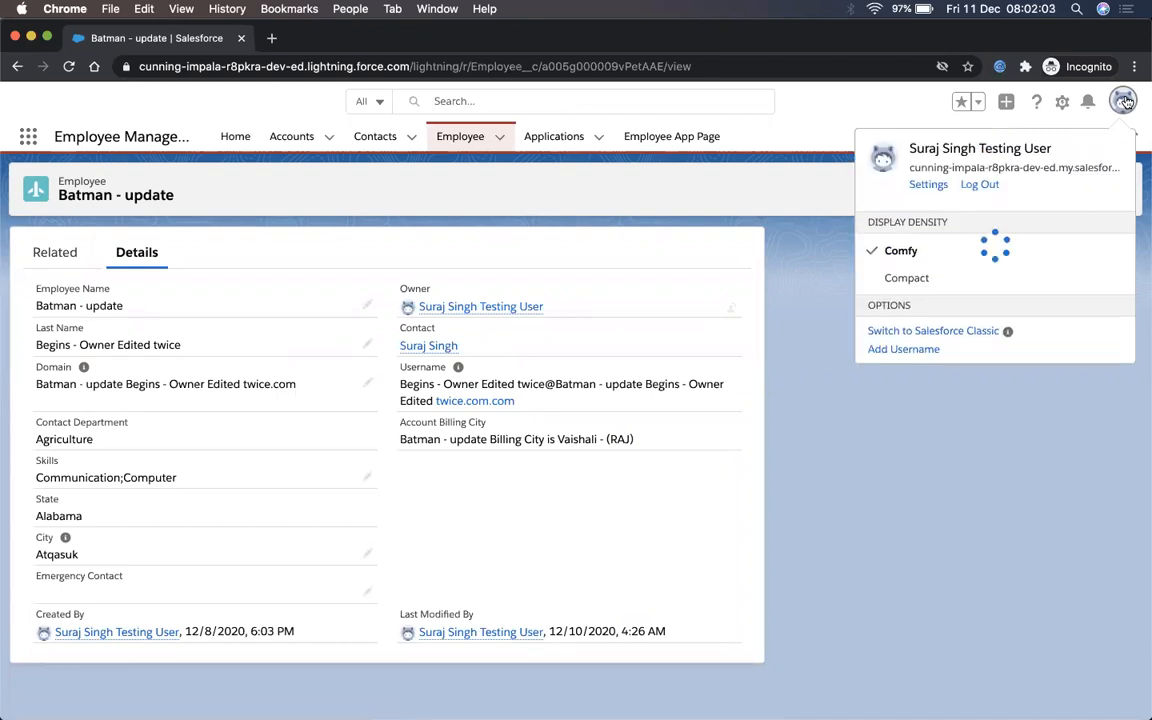
pyautogui.click(725, 252)
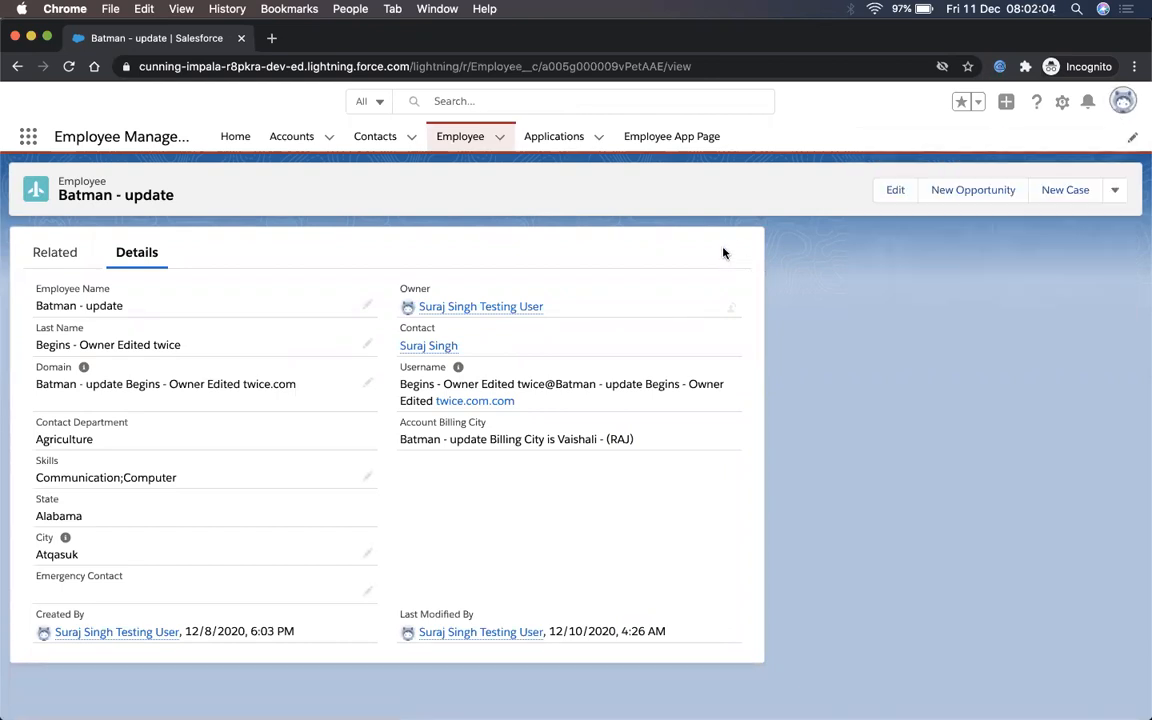
pyautogui.click(1116, 192)
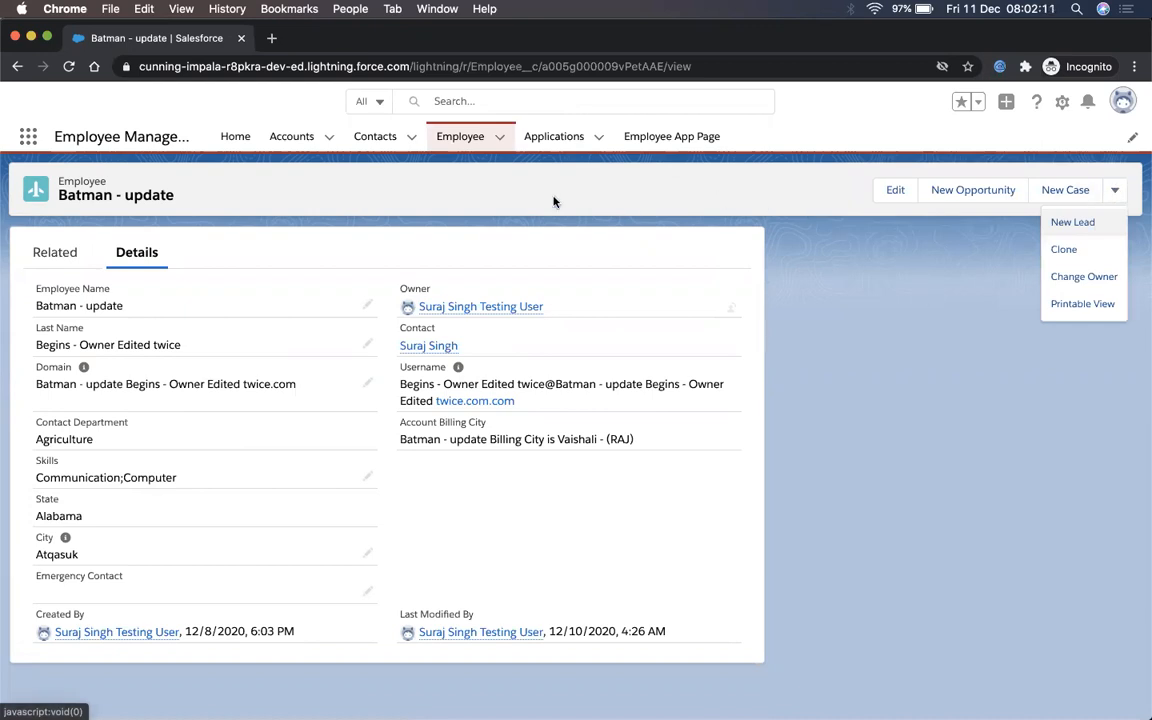
# Open the Burlington Textiles Corp of America account and check its actions dropdown.
pyautogui.click(300, 136)
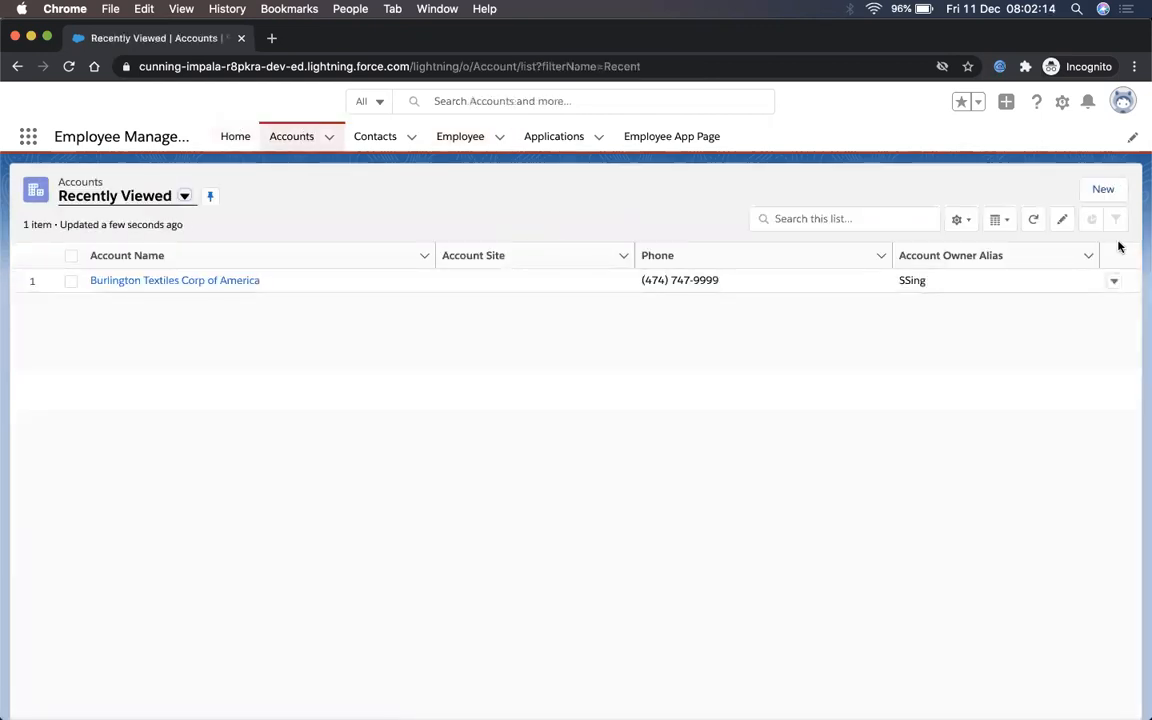
pyautogui.click(239, 281)
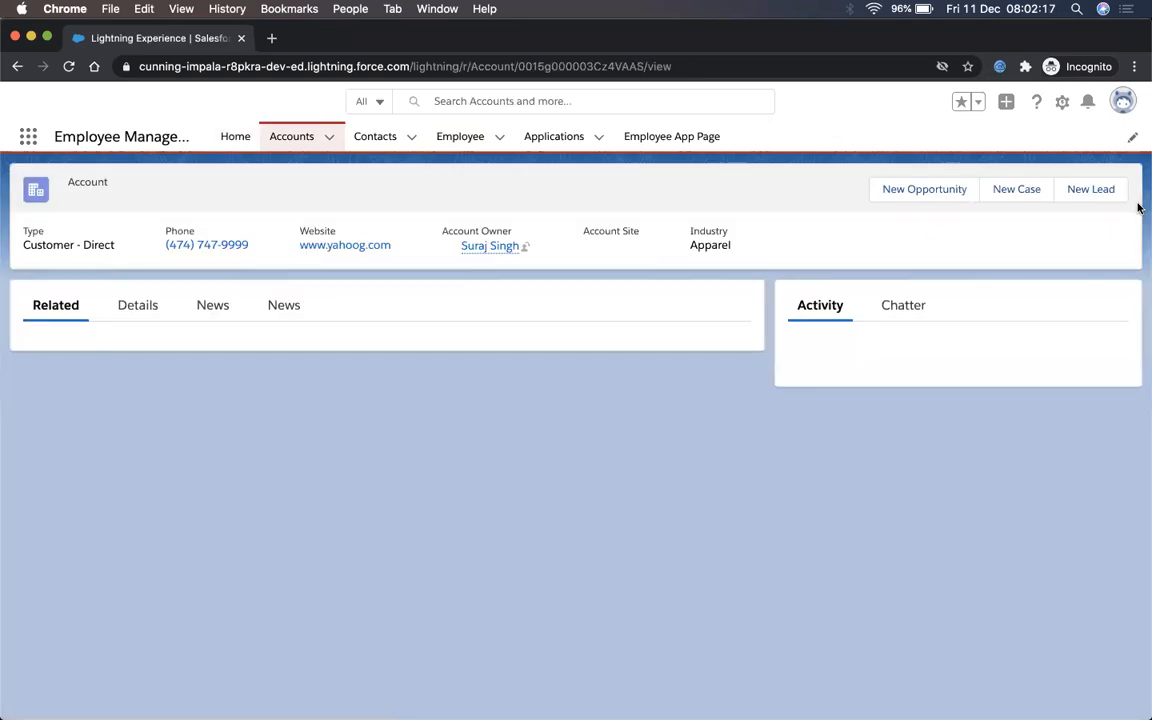
pyautogui.click(1116, 194)
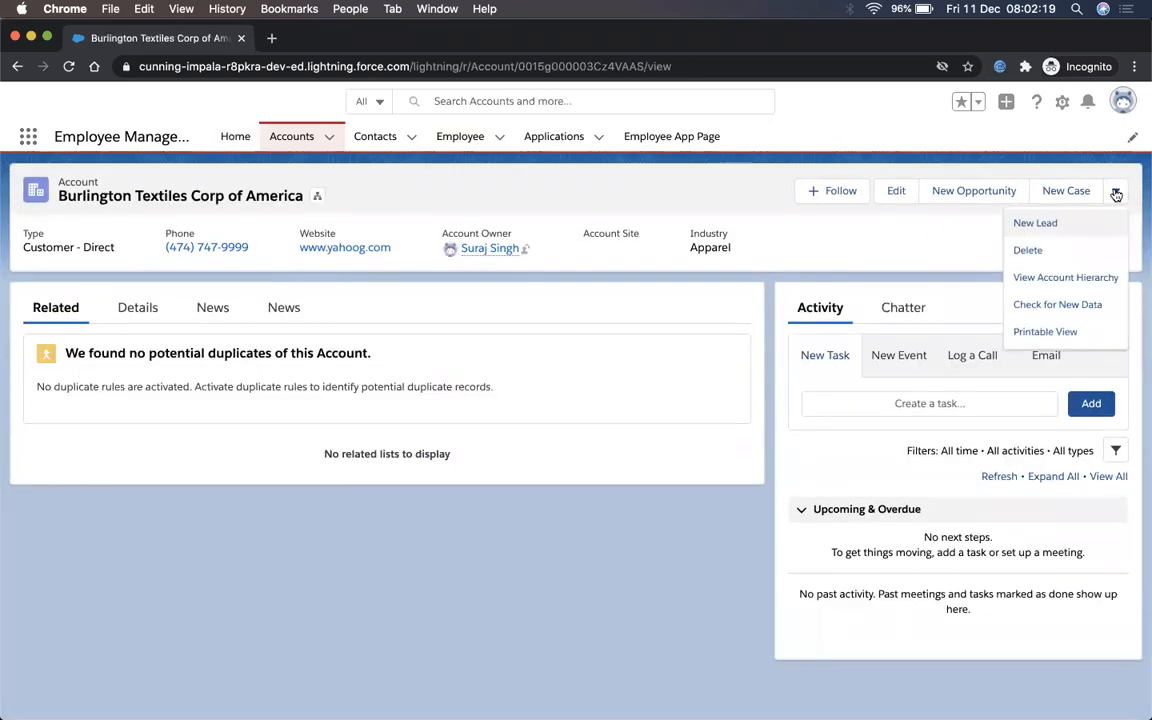
pyautogui.click(573, 179)
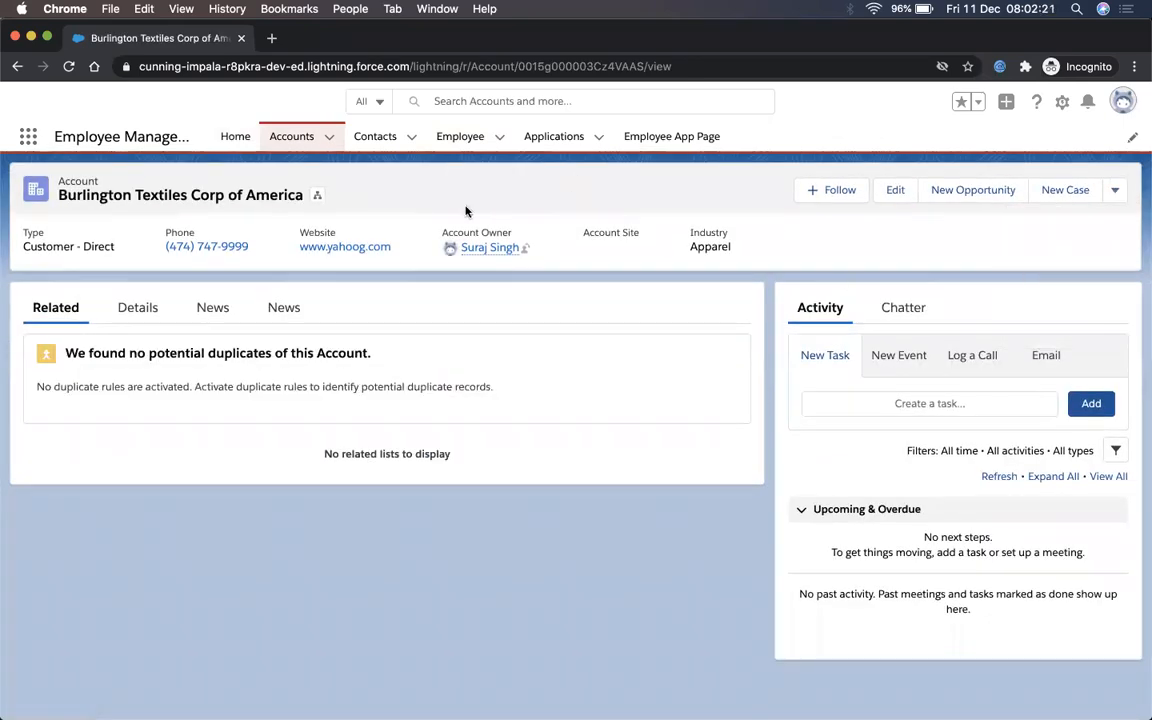
# Open employee record a005g0000024Vxv, then return to the Employee object's Triggers page in Setup.
pyautogui.click(456, 138)
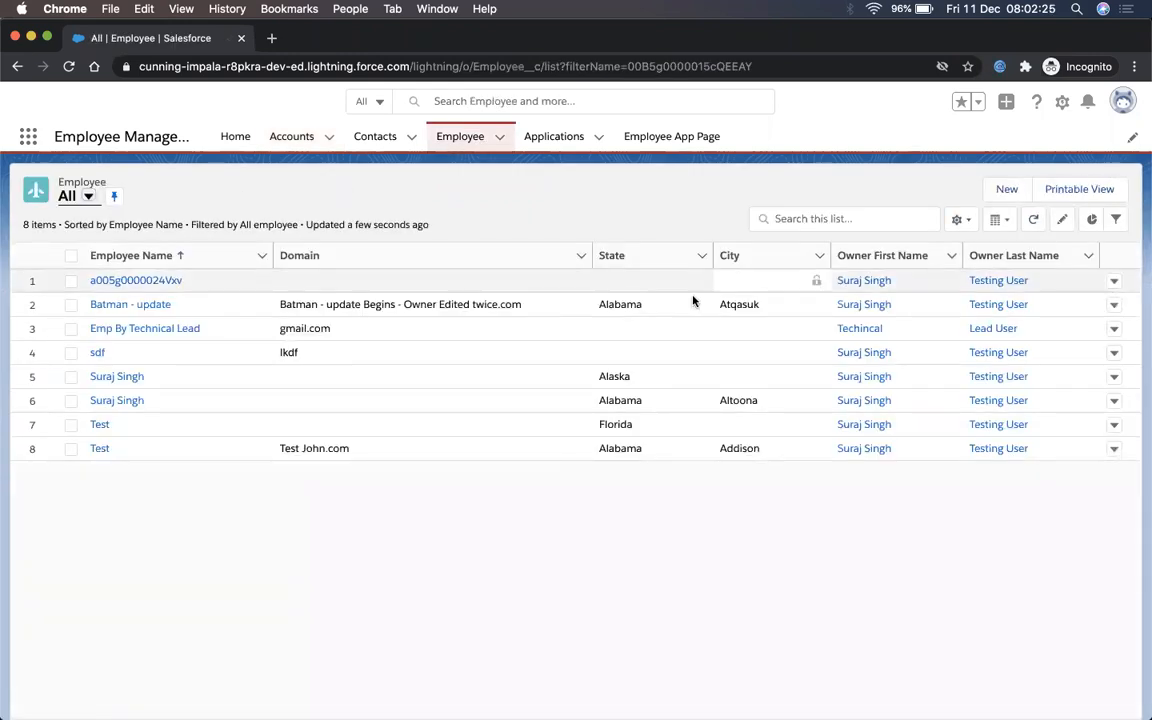
pyautogui.click(1062, 101)
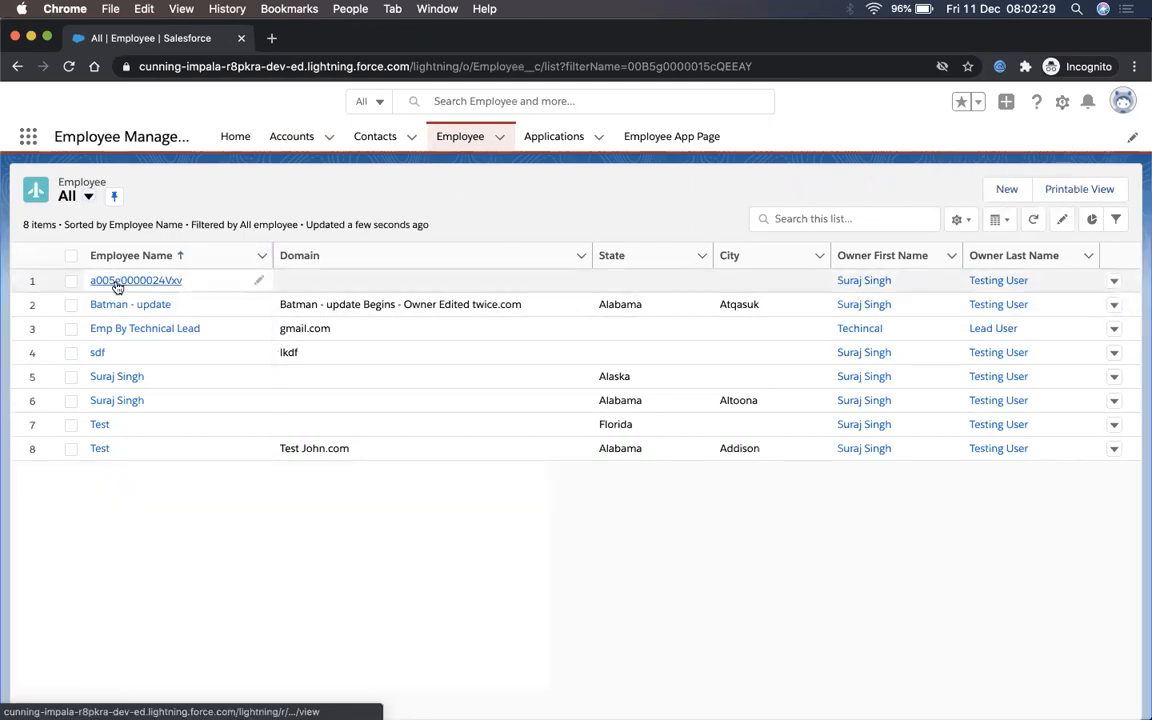
pyautogui.click(116, 283)
pyautogui.click(1063, 103)
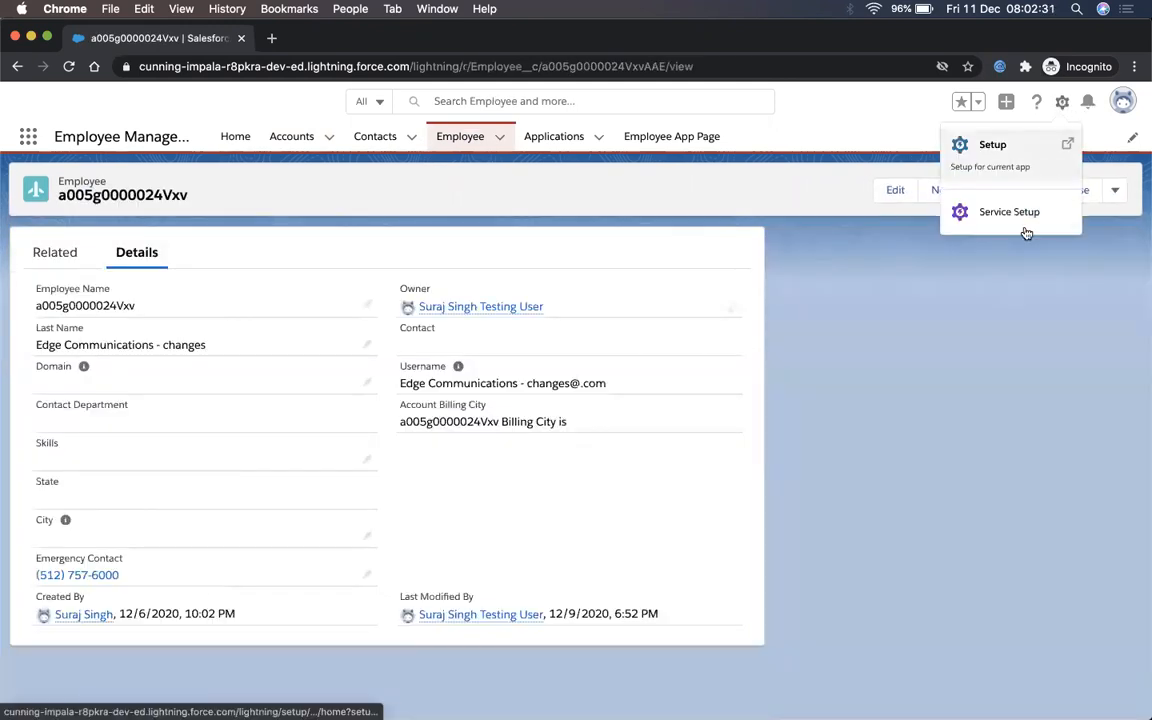
pyautogui.hotkey('ctrl', 'Up')
pyautogui.click(257, 231)
pyautogui.click(863, 40)
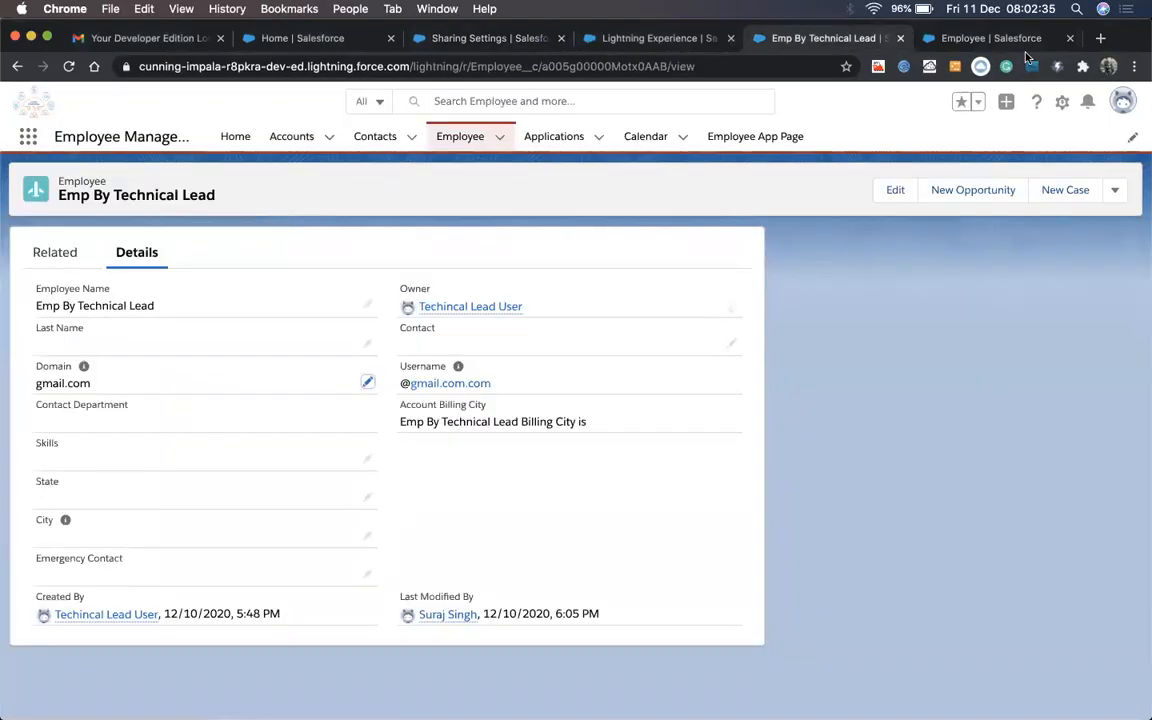
pyautogui.click(975, 38)
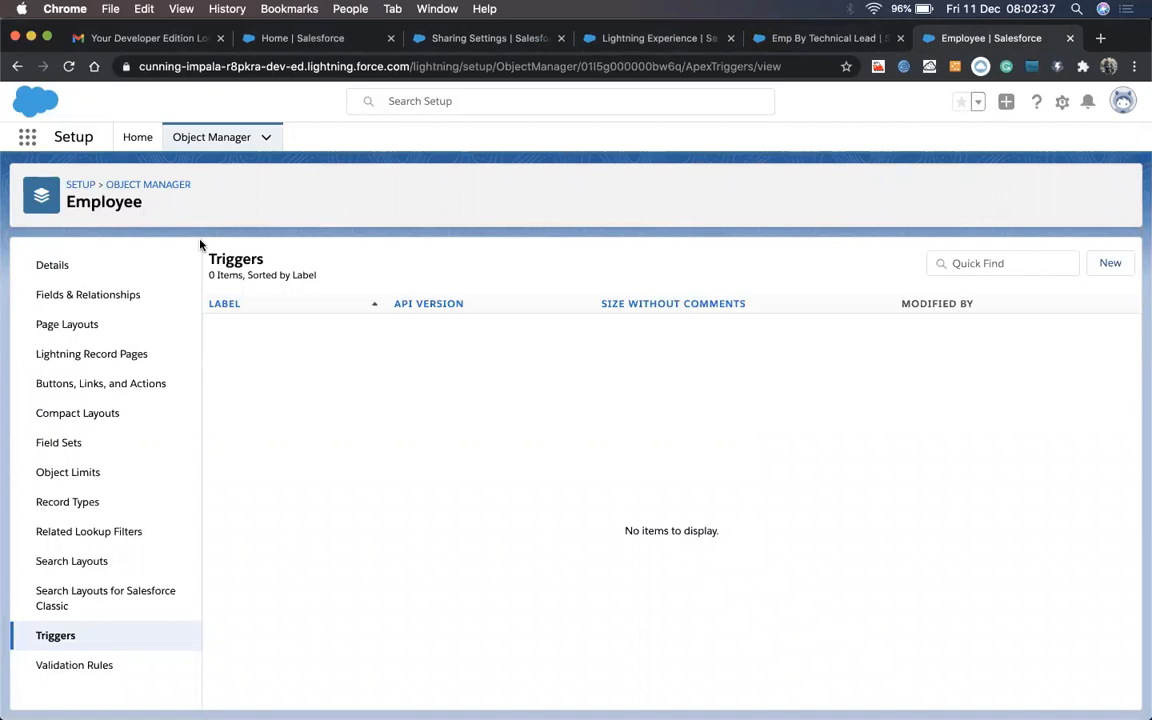
# Override the Employee Layout's predefined mobile and Lightning actions, add Sharing, and save.
pyautogui.click(40, 324)
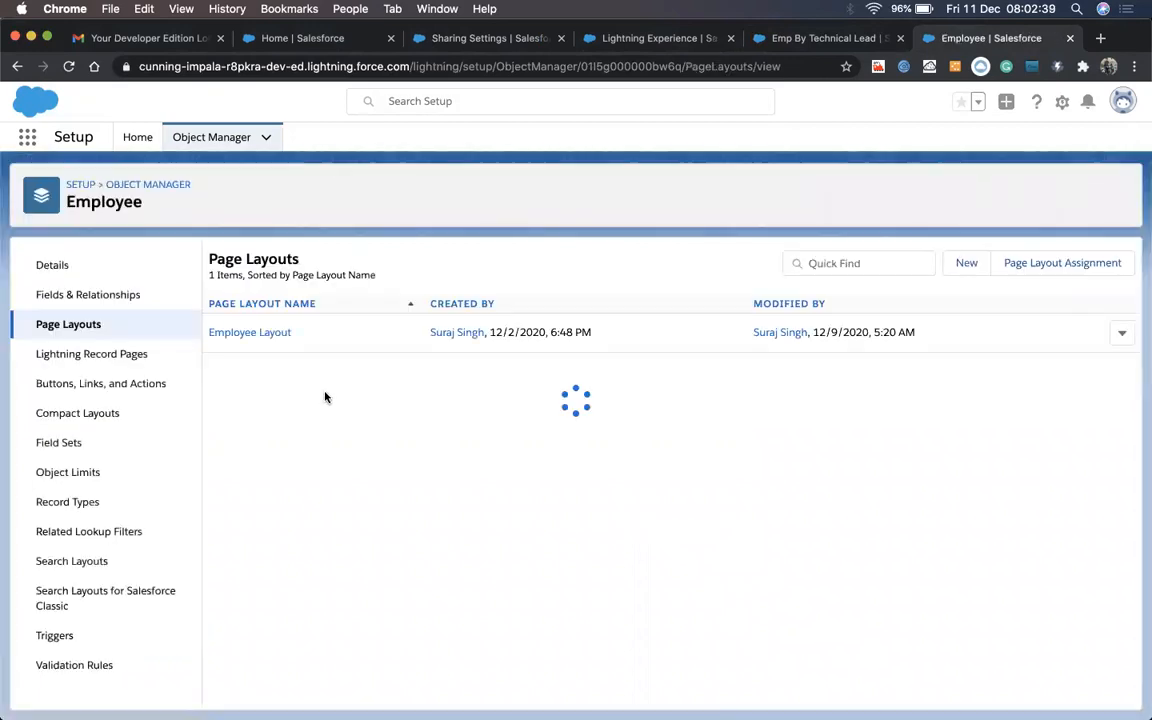
pyautogui.click(267, 333)
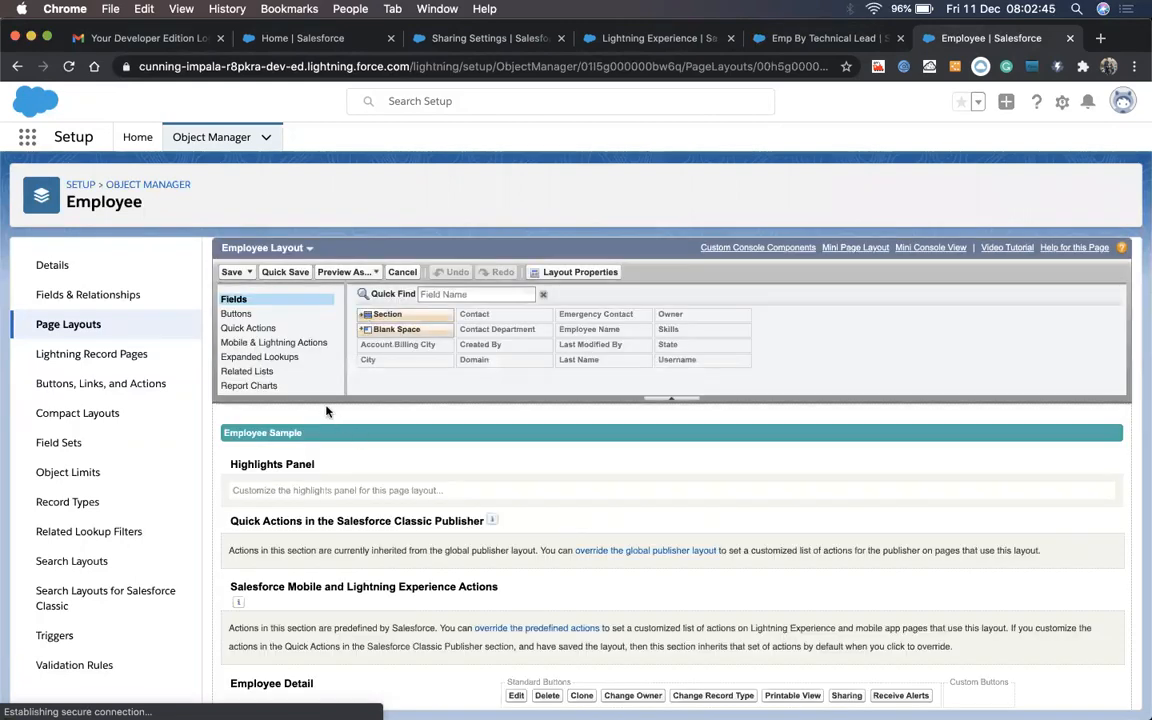
pyautogui.click(239, 315)
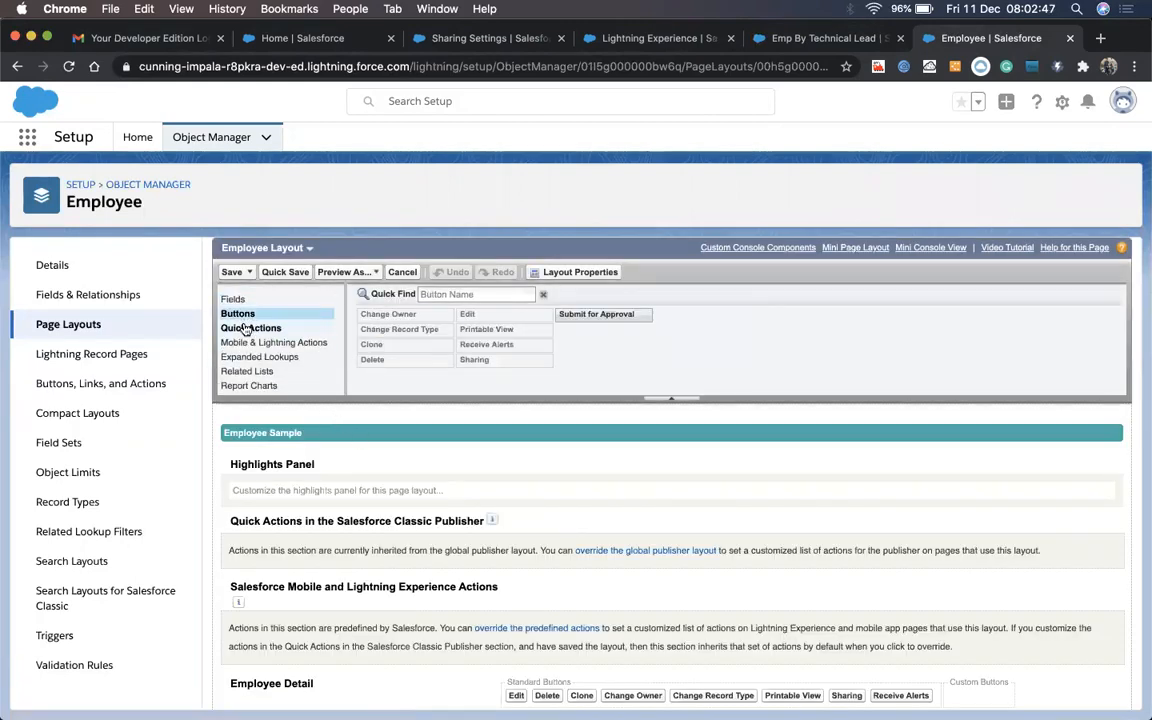
pyautogui.click(246, 344)
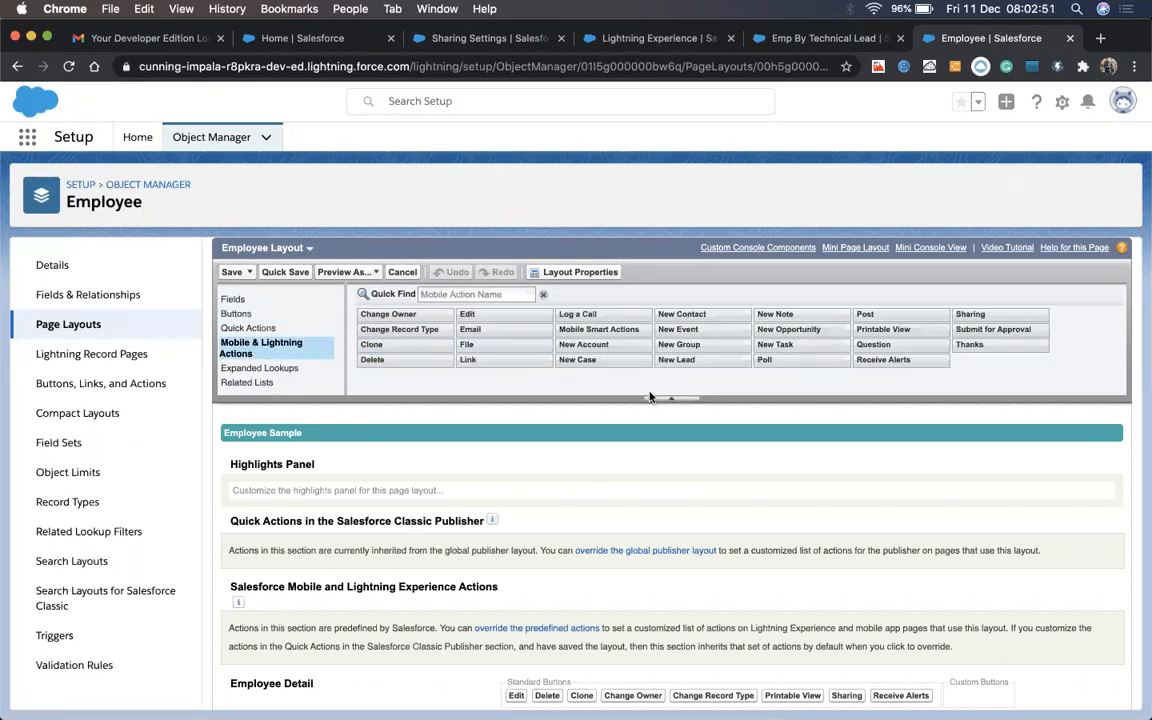
pyautogui.scroll(-3, 877, 494)
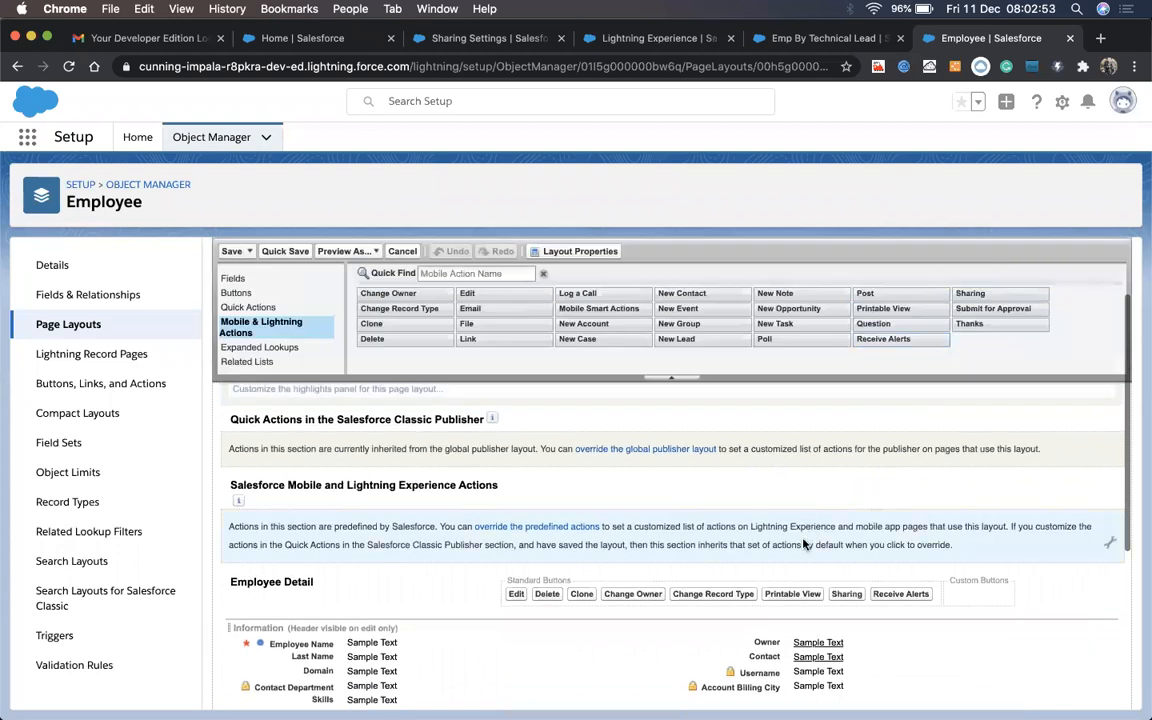
pyautogui.moveTo(970, 293)
pyautogui.mouseDown()
pyautogui.moveTo(783, 522)
pyautogui.moveTo(850, 325)
pyautogui.moveTo(976, 297)
pyautogui.mouseUp()
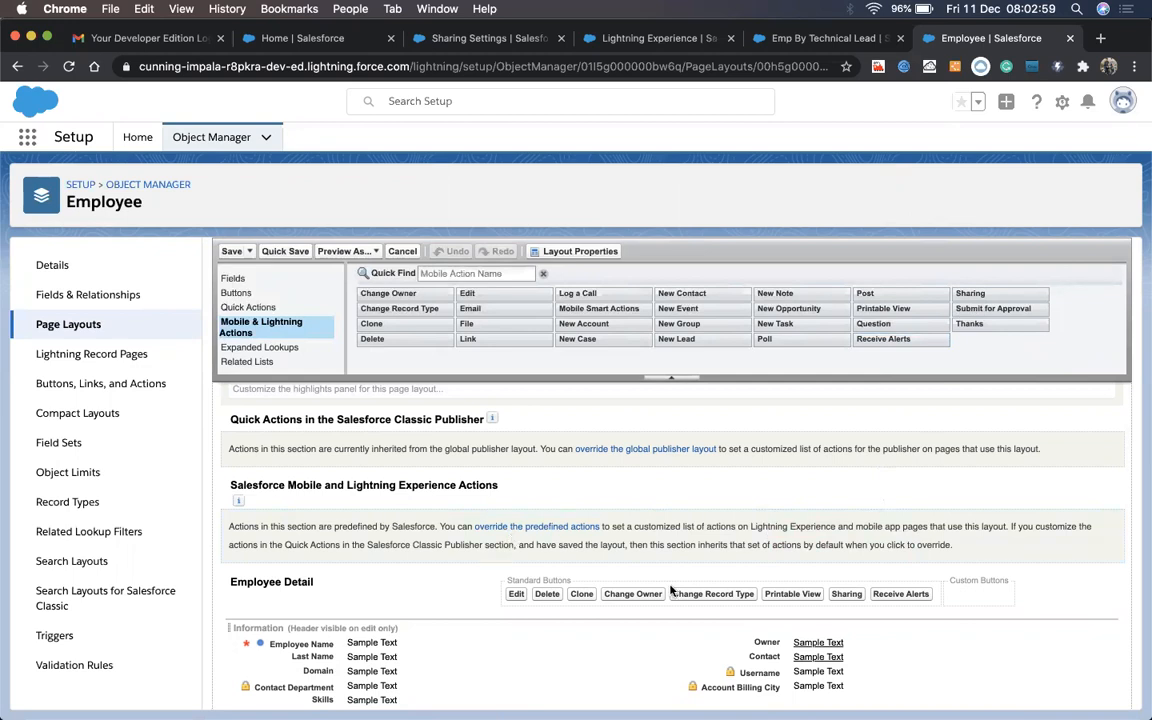
pyautogui.click(1107, 550)
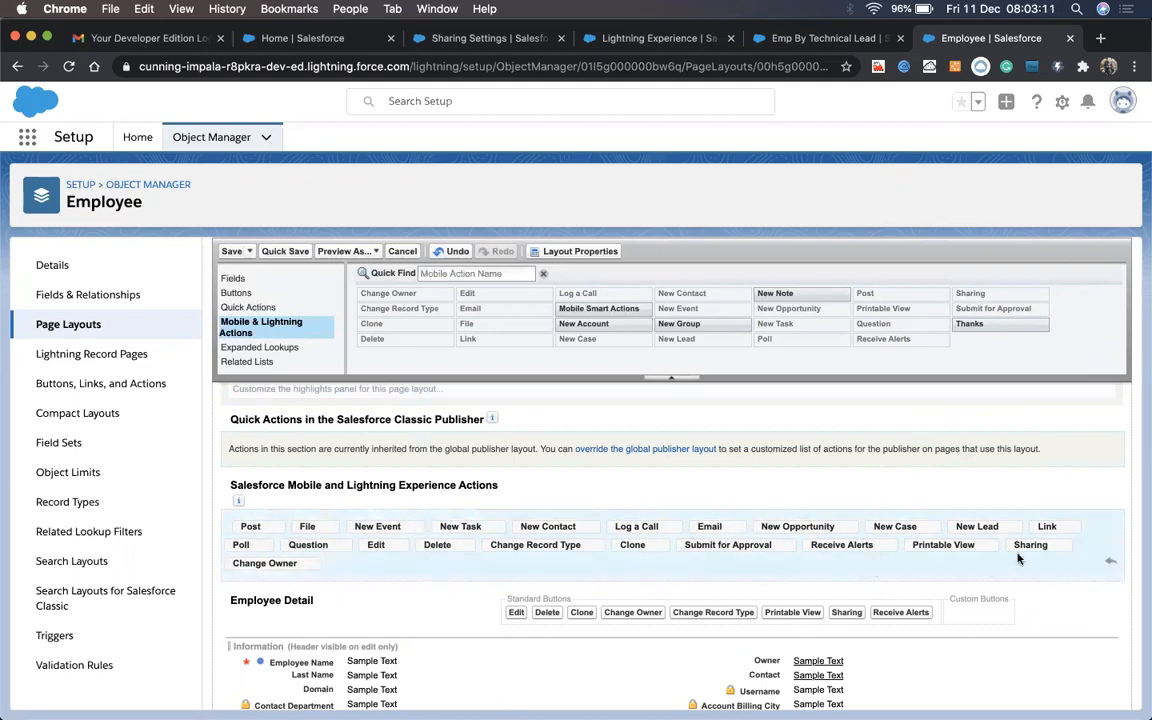
pyautogui.click(234, 251)
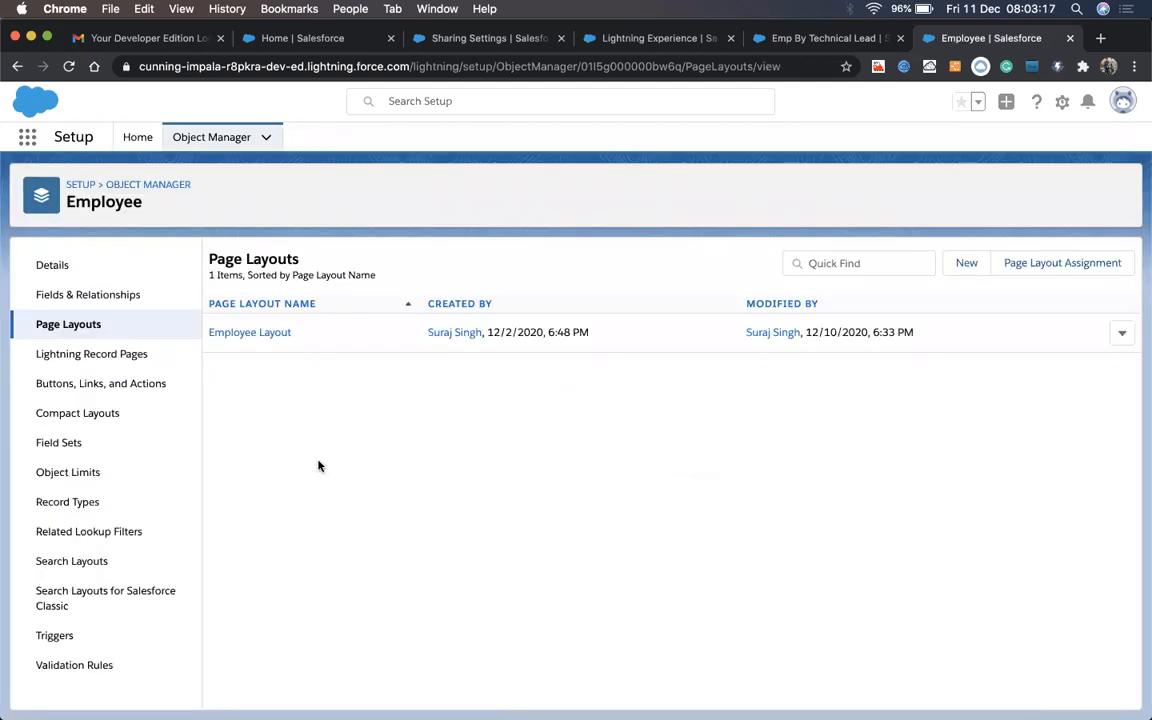
pyautogui.hotkey('ctrl', 'Up')
# Reload the employee record in the private window and confirm its actions still lack Sharing.
pyautogui.click(388, 342)
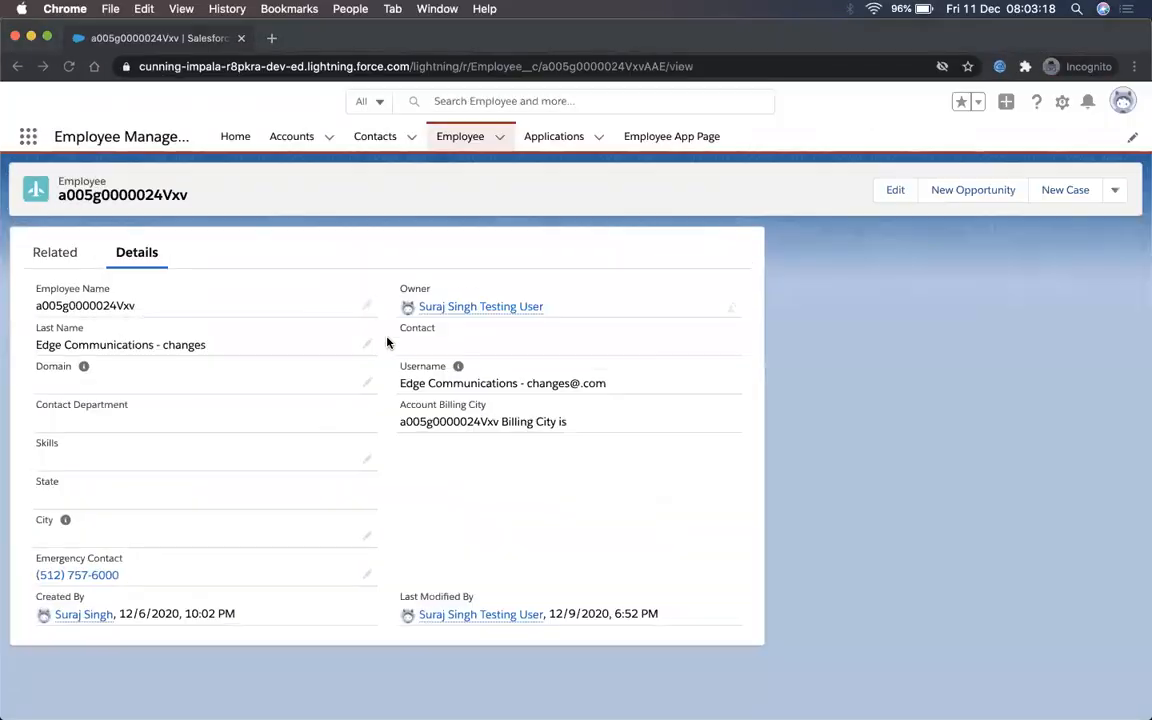
pyautogui.press('super+r')
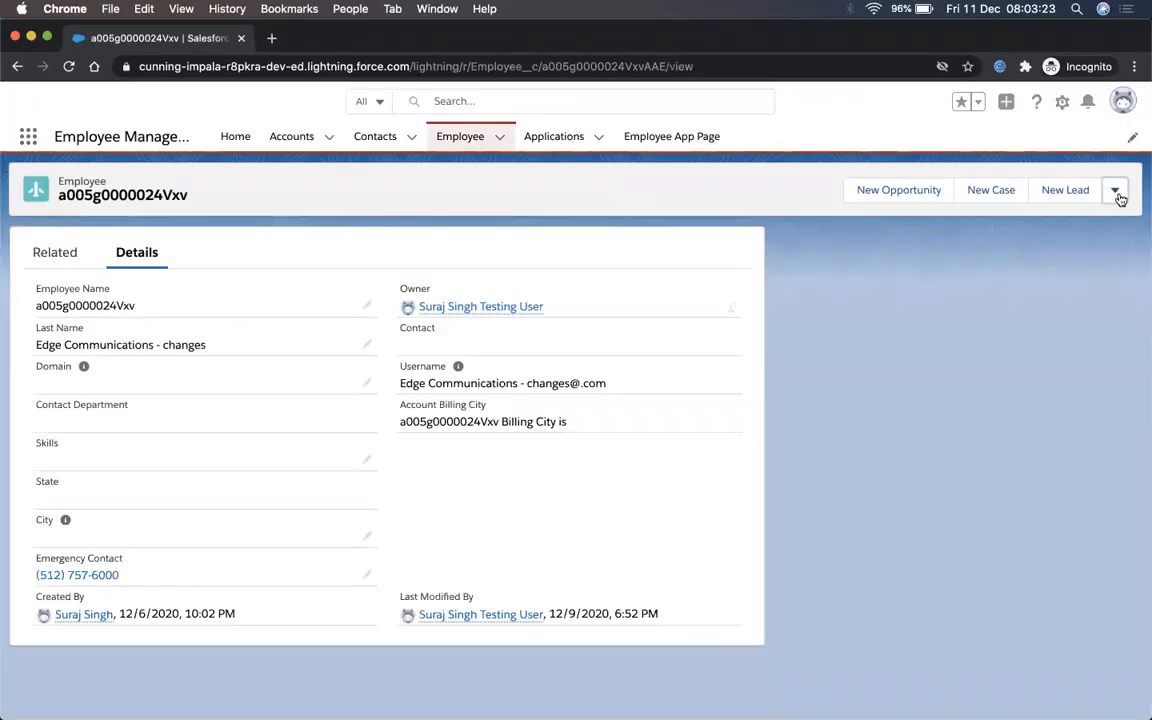
pyautogui.click(1116, 192)
pyautogui.press('super+r')
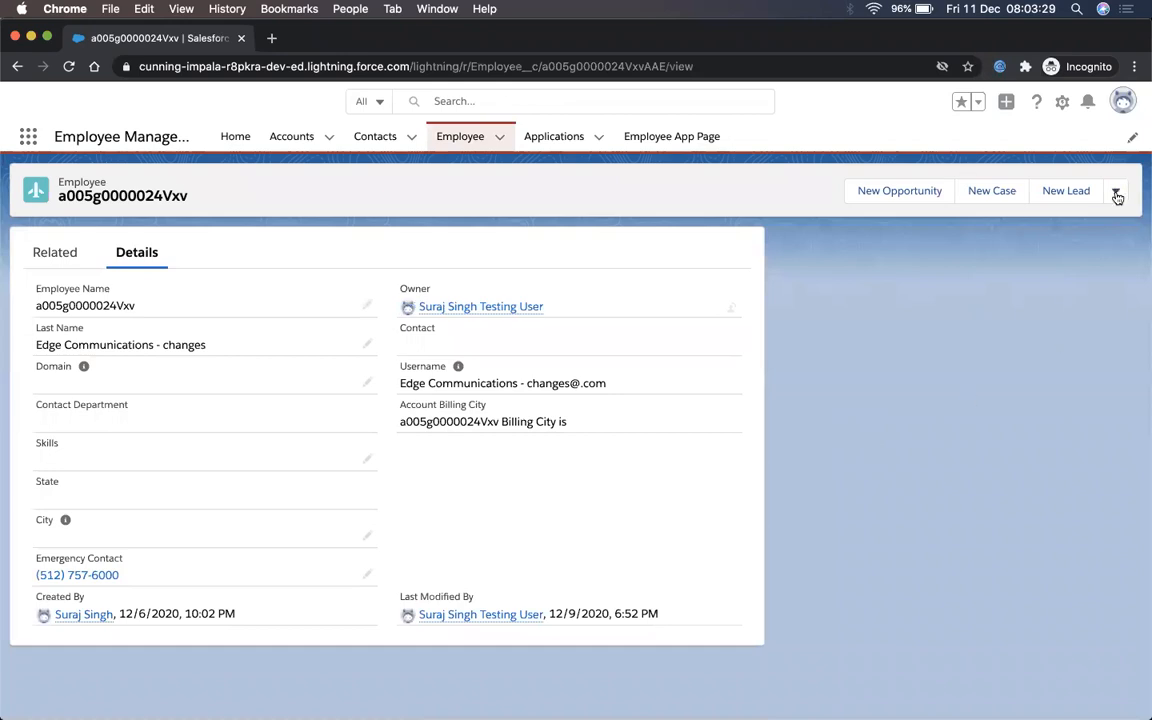
pyautogui.click(1116, 194)
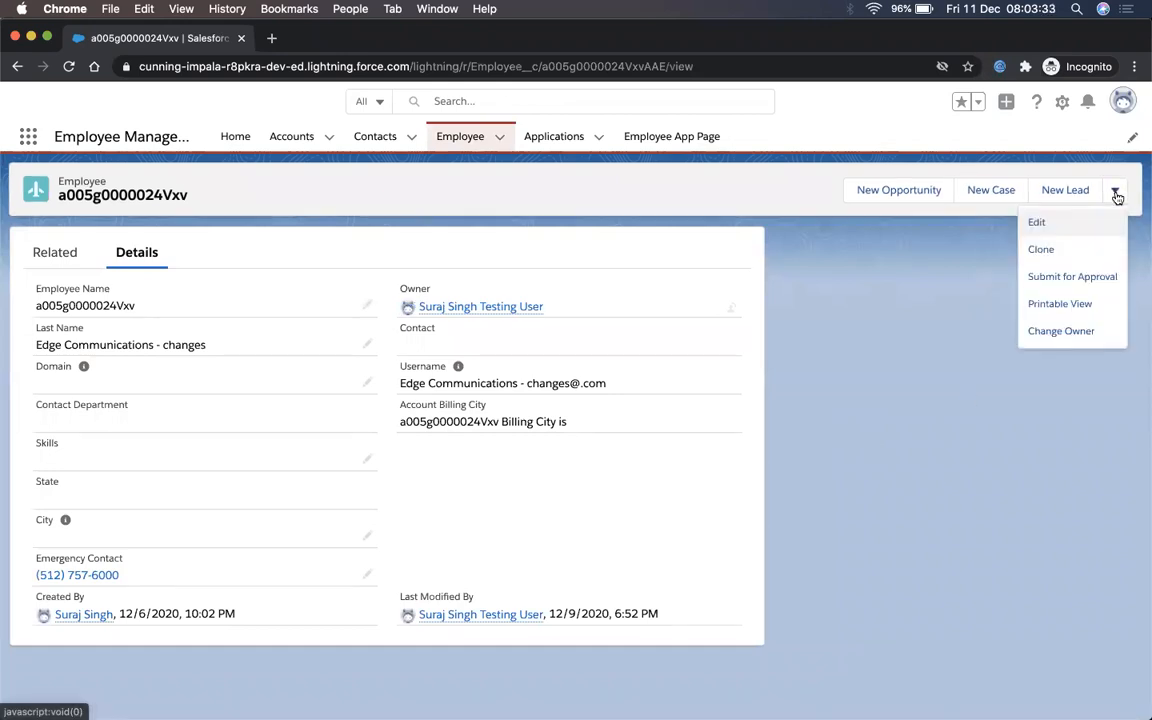
pyautogui.click(801, 362)
pyautogui.press('super+r')
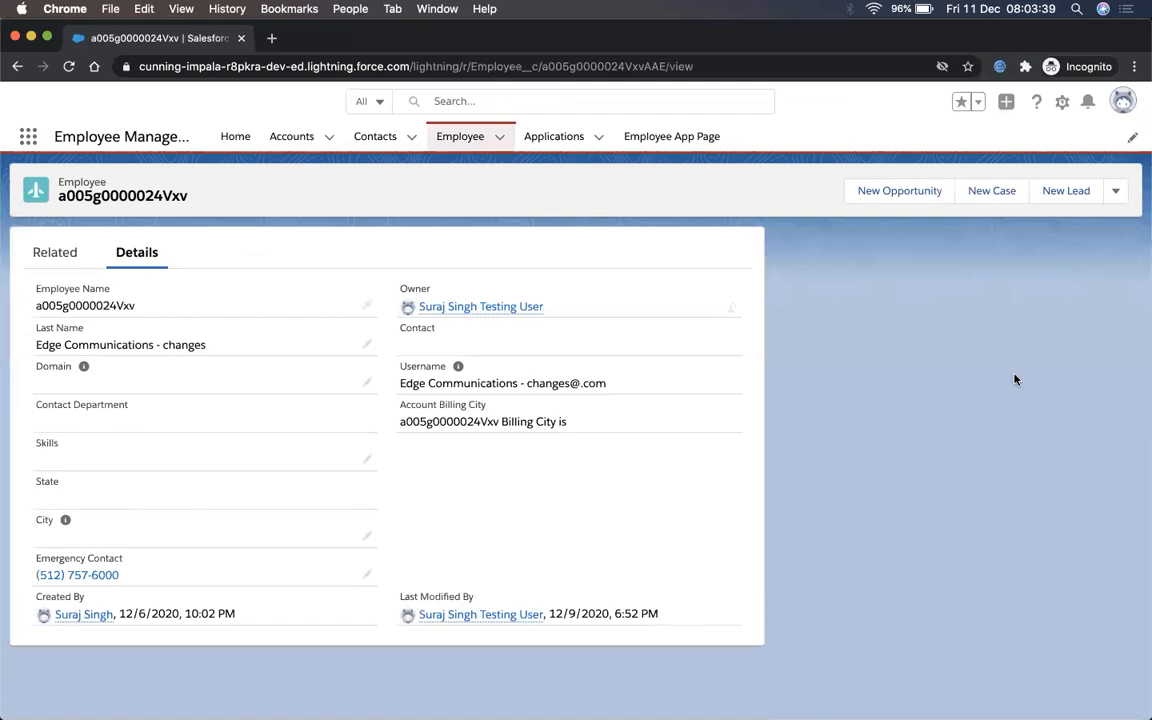
pyautogui.click(1116, 190)
pyautogui.click(898, 302)
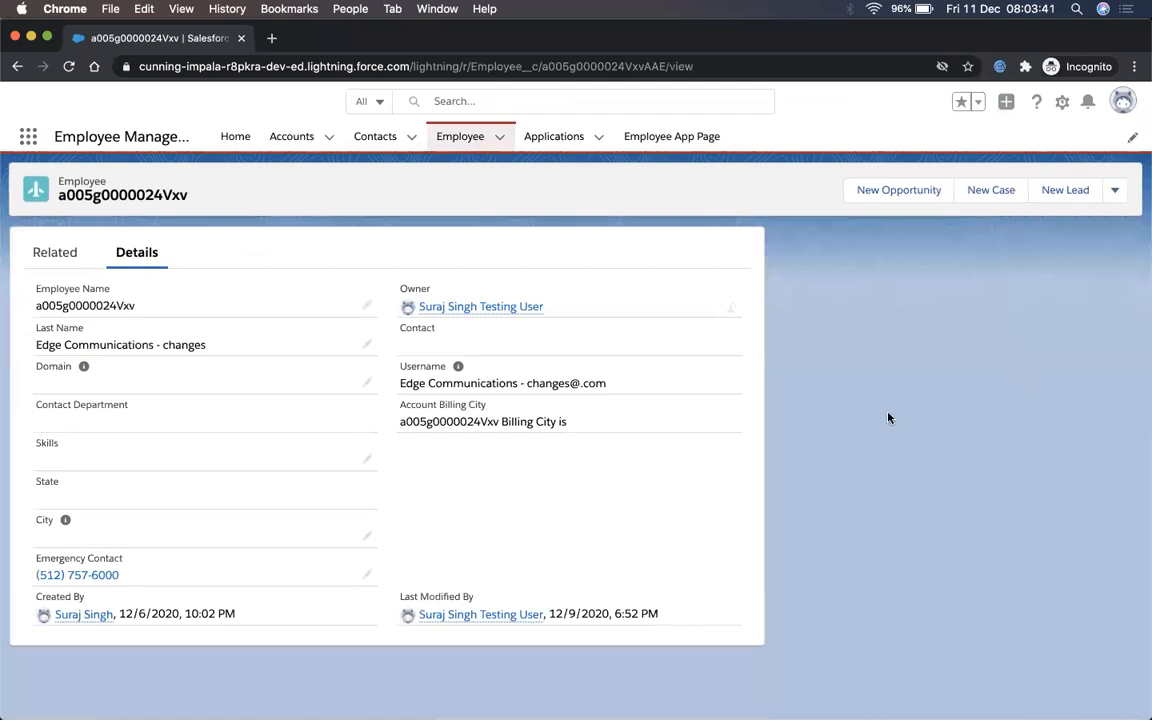
pyautogui.hotkey('ctrl', 'Up')
pyautogui.click(296, 375)
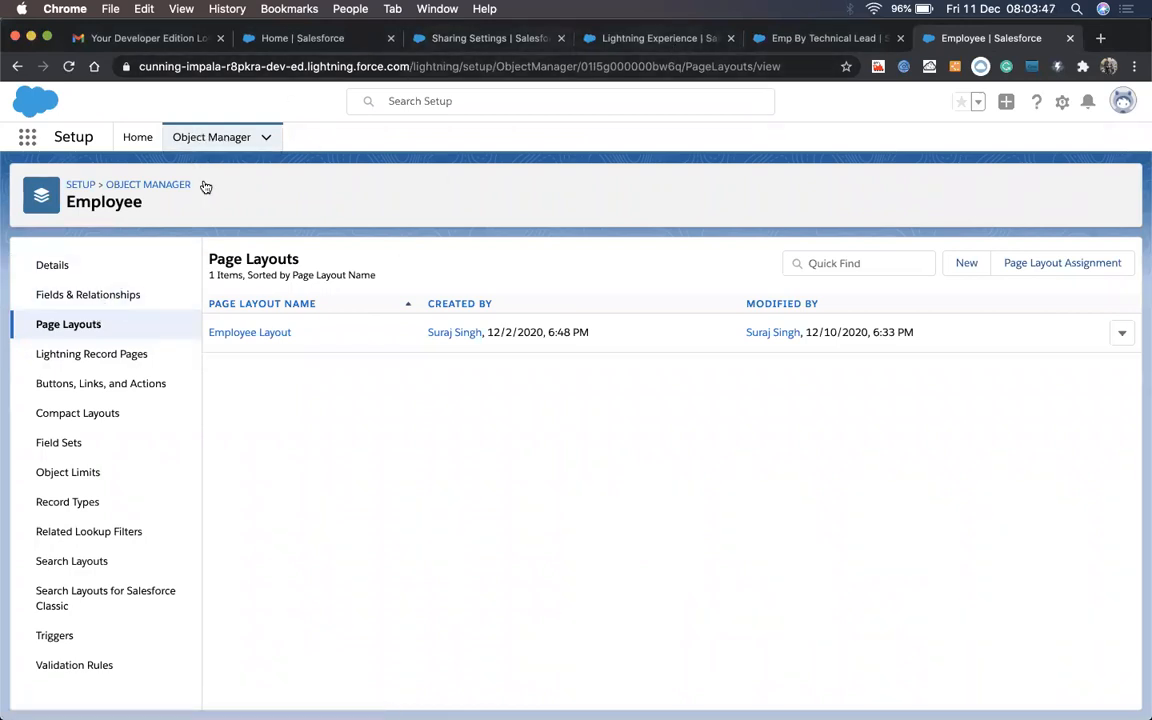
# Open the third employee in Employee Management, then go to the Employee object via Edit Object.
pyautogui.click(27, 138)
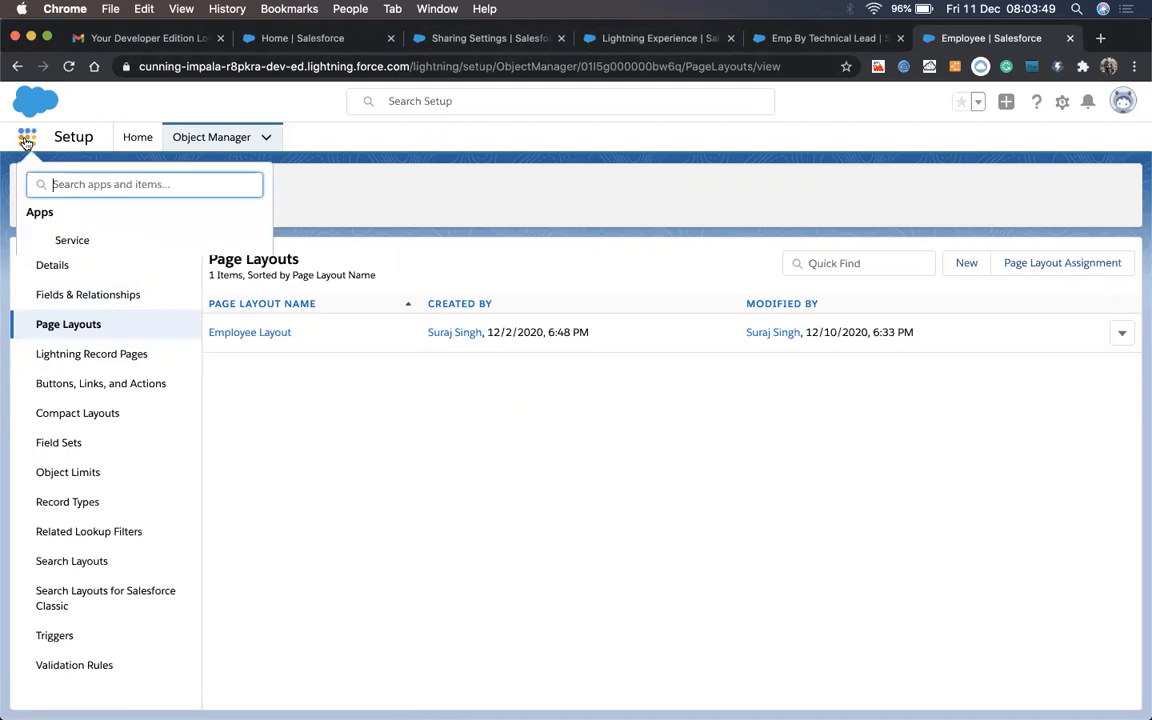
pyautogui.write('emp')
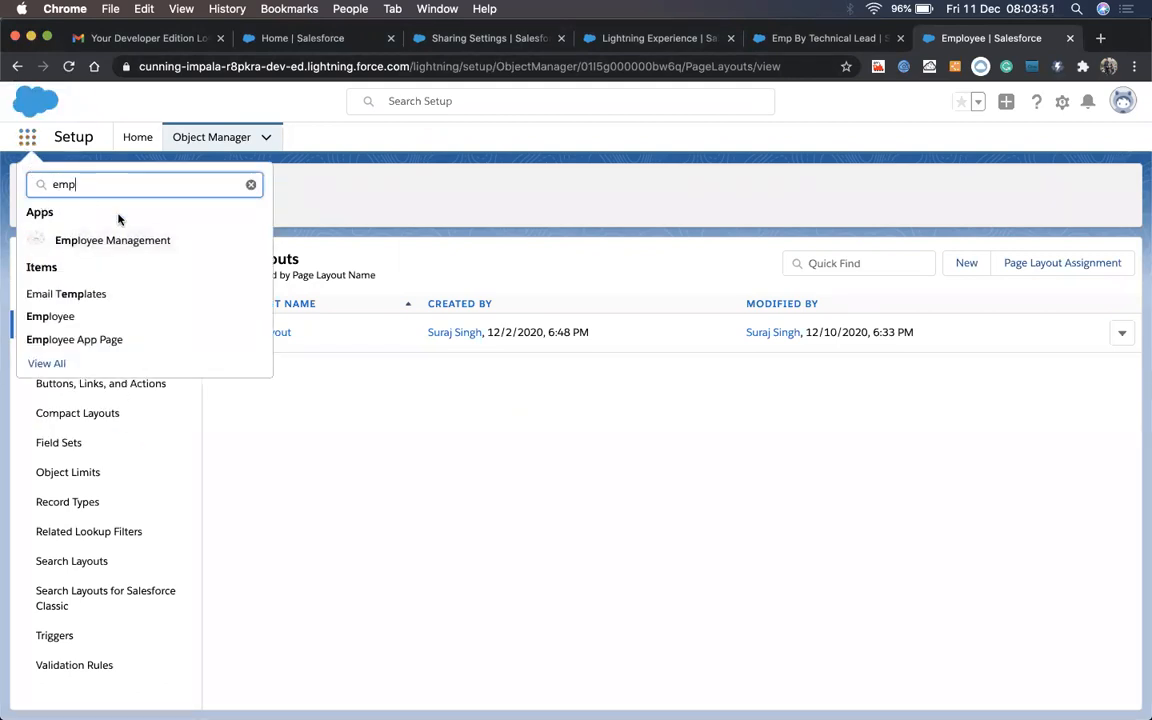
pyautogui.click(136, 244)
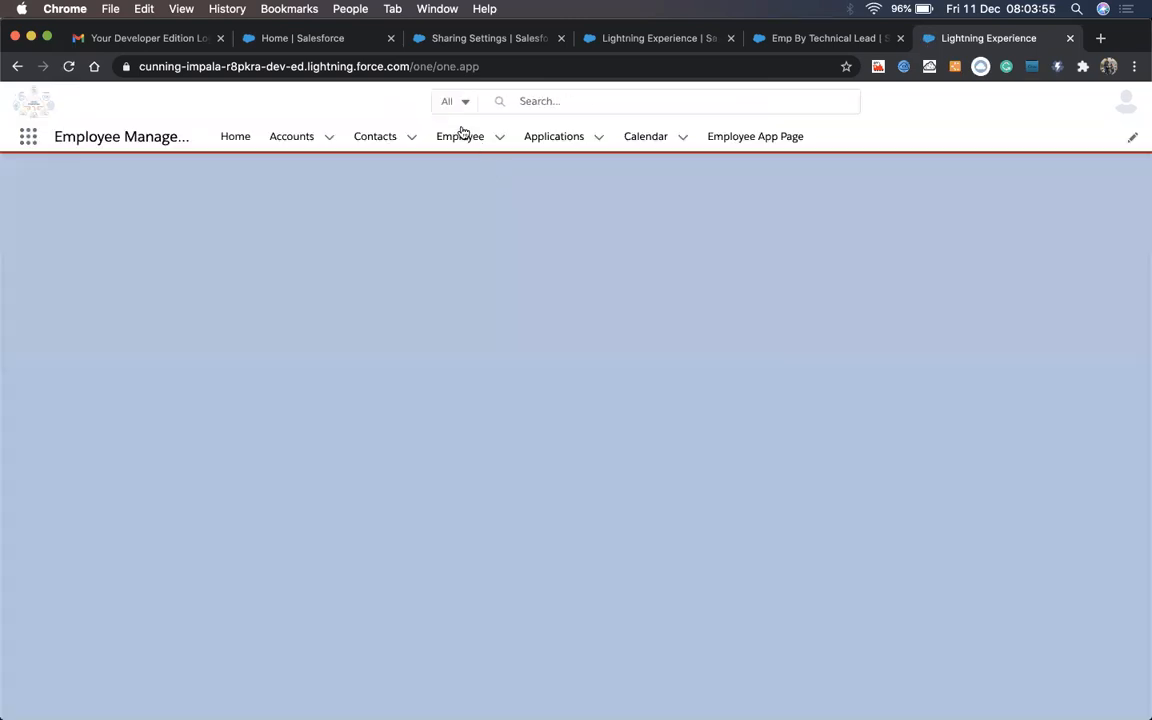
pyautogui.click(461, 134)
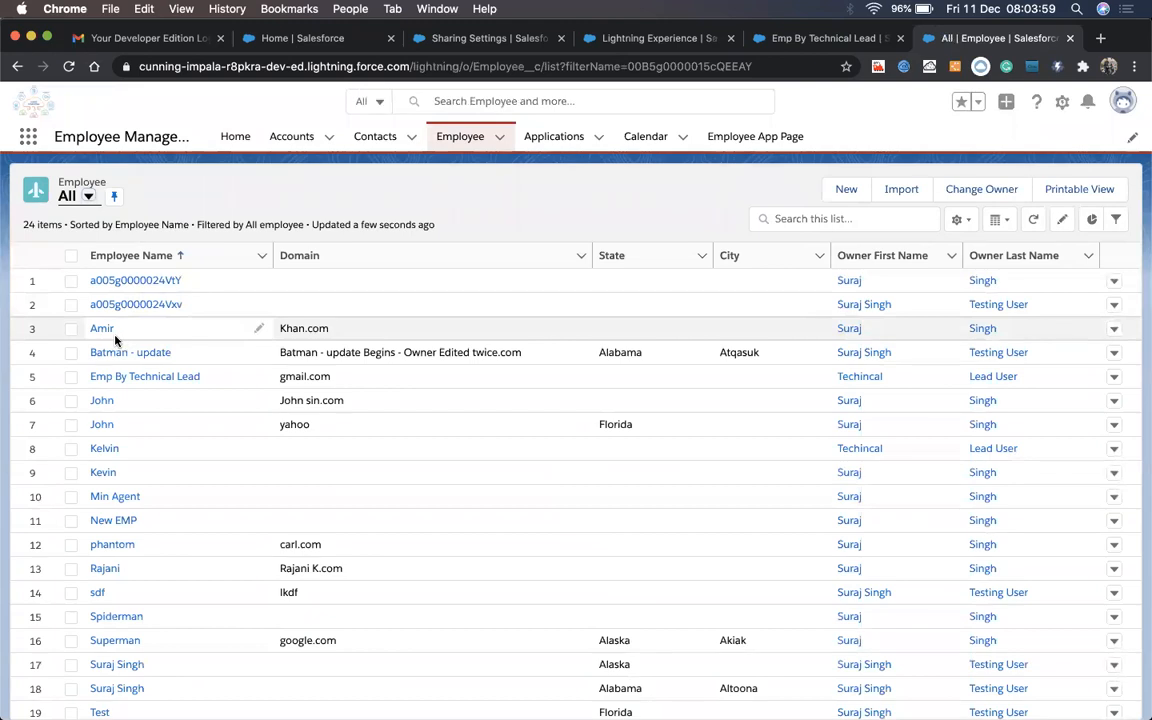
pyautogui.click(101, 336)
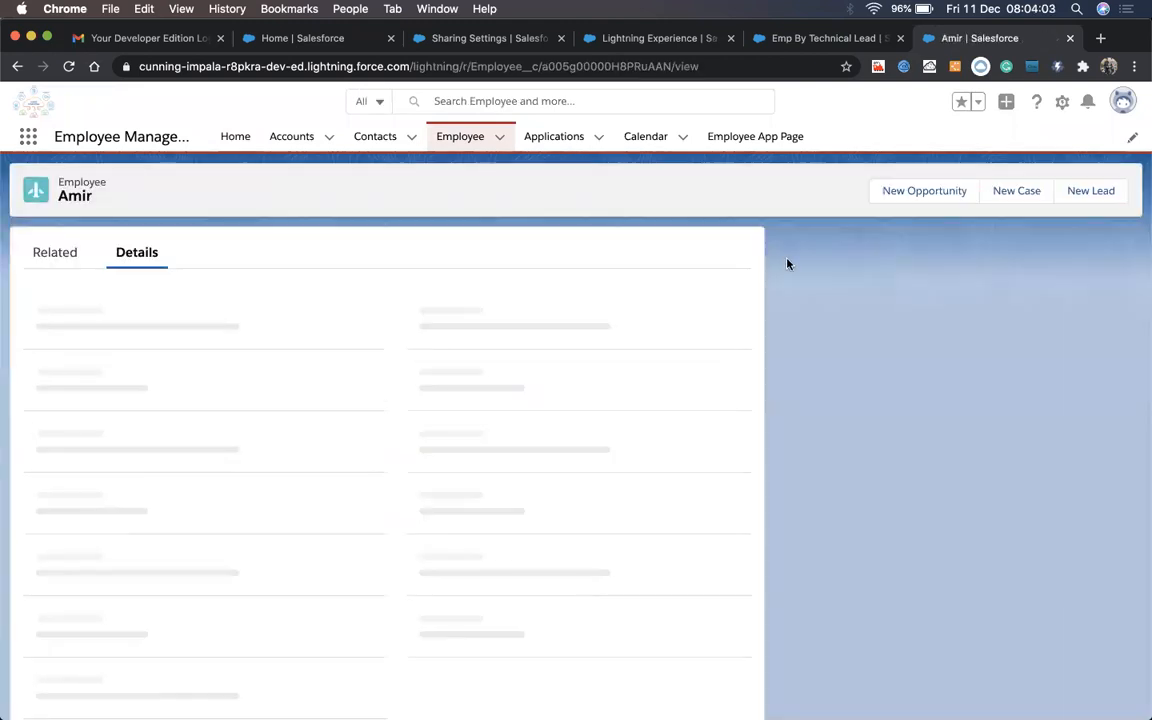
pyautogui.click(1116, 192)
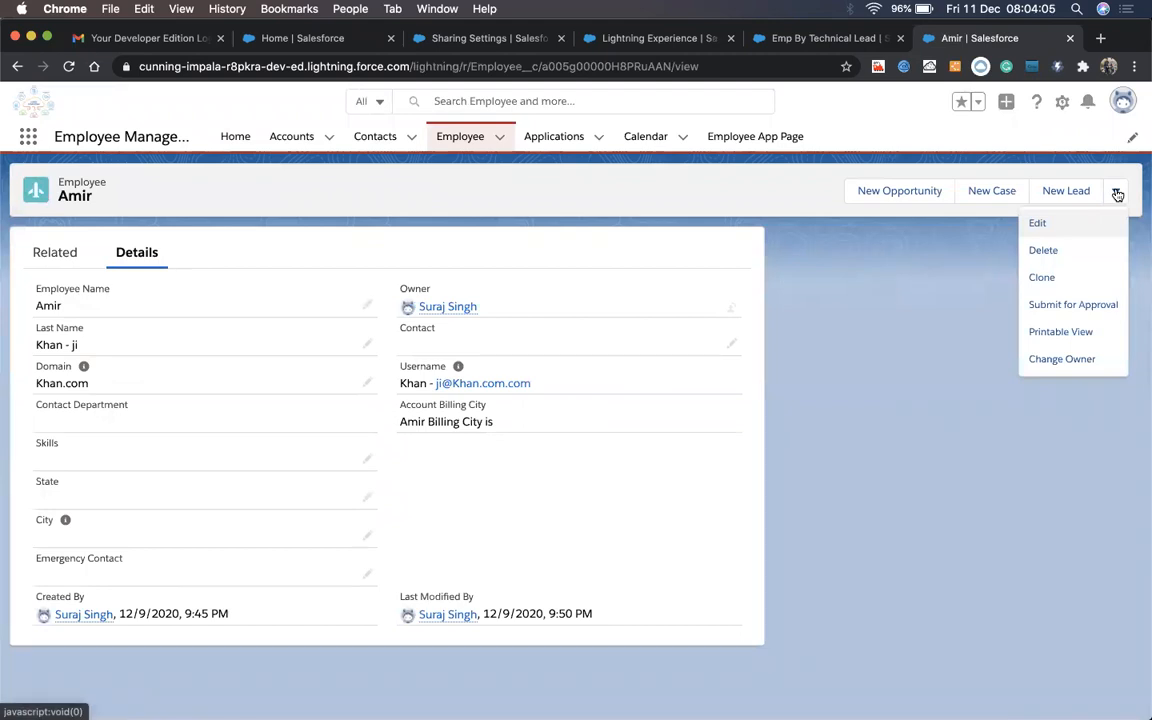
pyautogui.click(1062, 106)
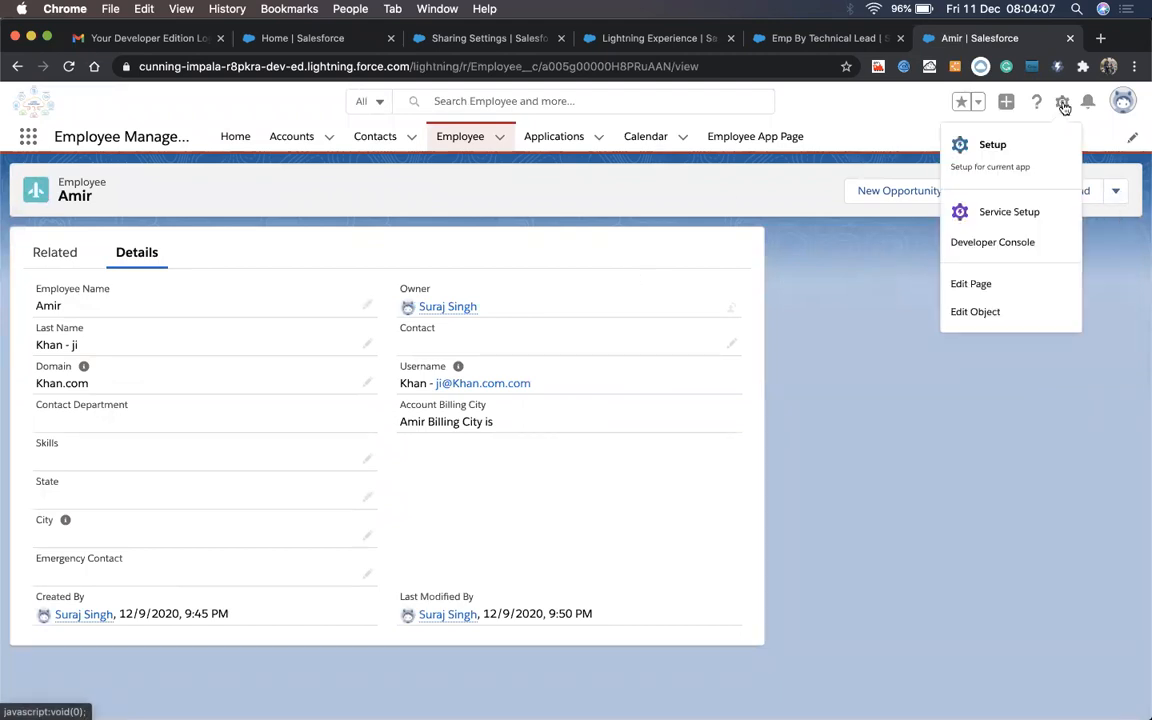
pyautogui.click(976, 314)
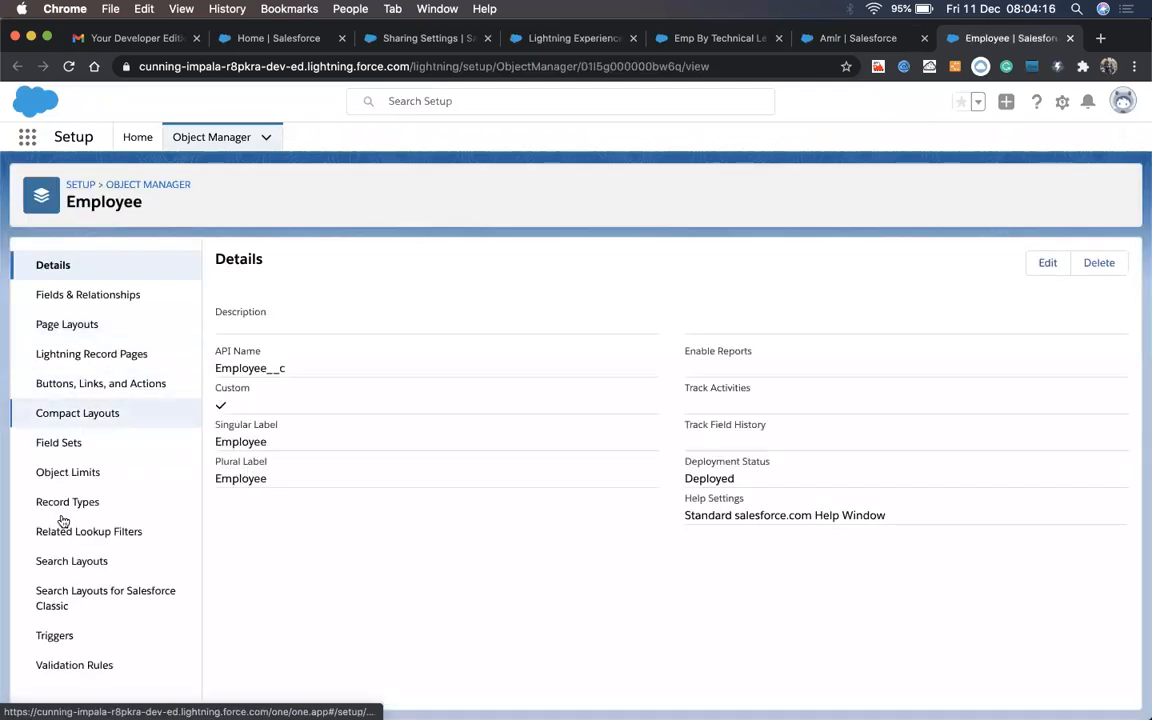
# Reopen the Employee Layout, confirm Sharing is in Mobile & Lightning Actions, and save again.
pyautogui.click(79, 326)
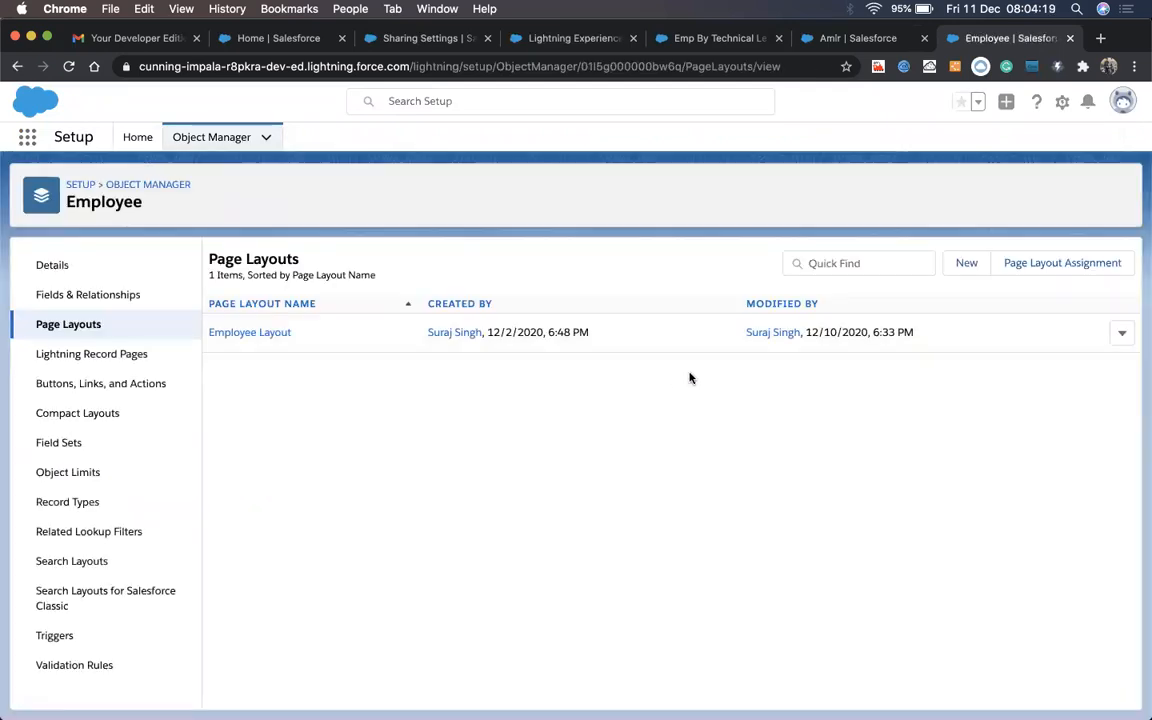
pyautogui.click(251, 334)
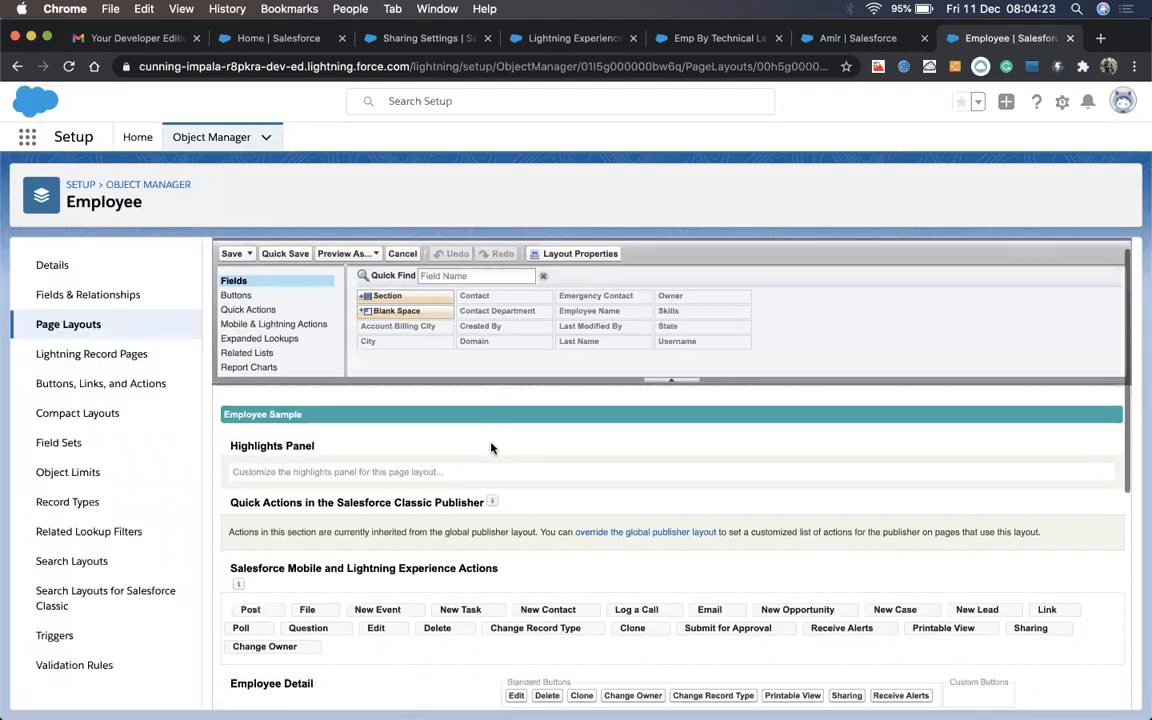
pyautogui.click(251, 308)
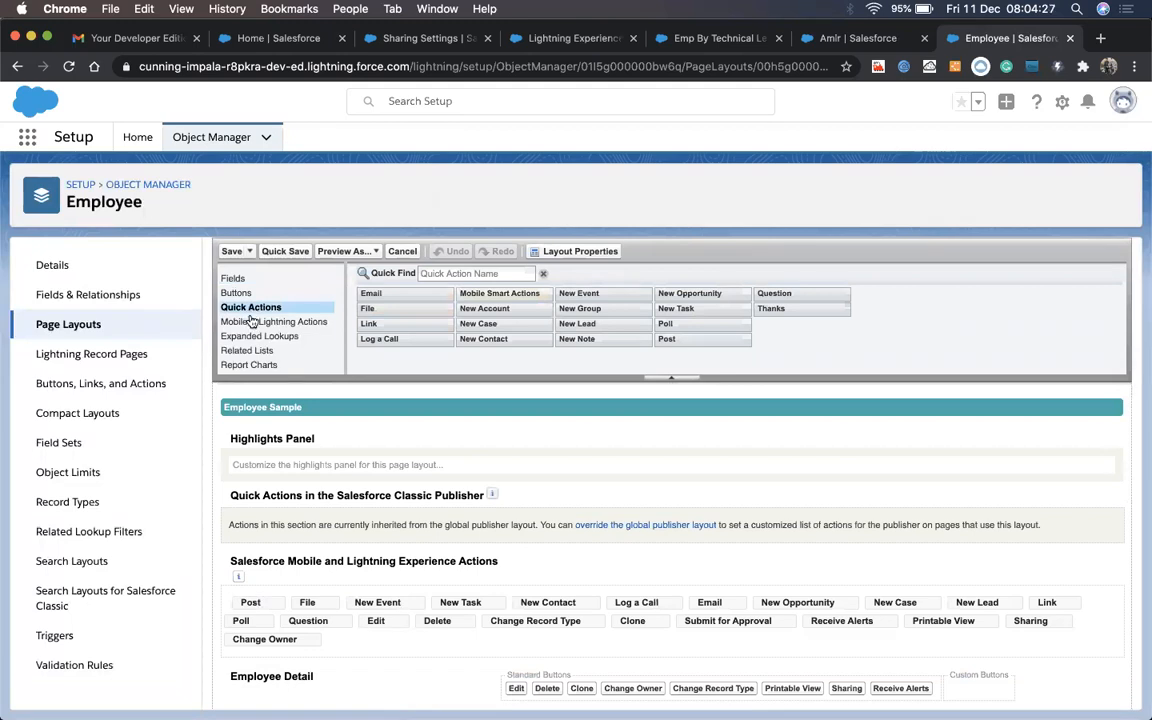
pyautogui.click(252, 321)
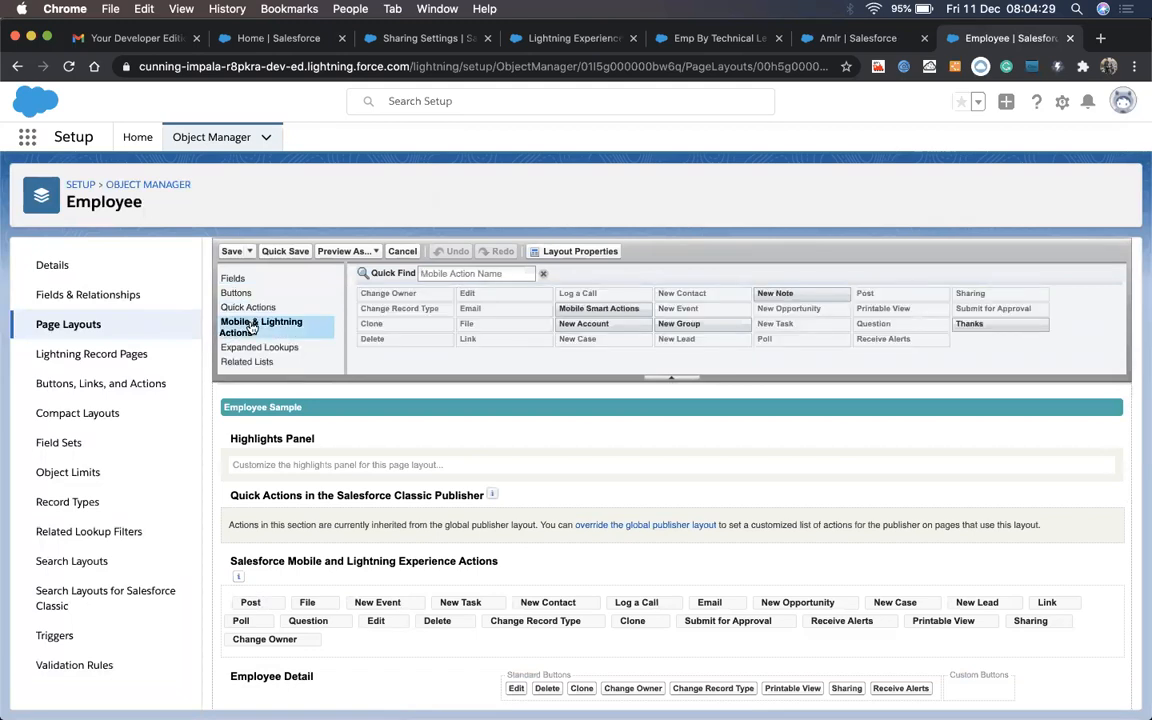
pyautogui.scroll(-5, 650, 395)
pyautogui.scroll(3, 726, 480)
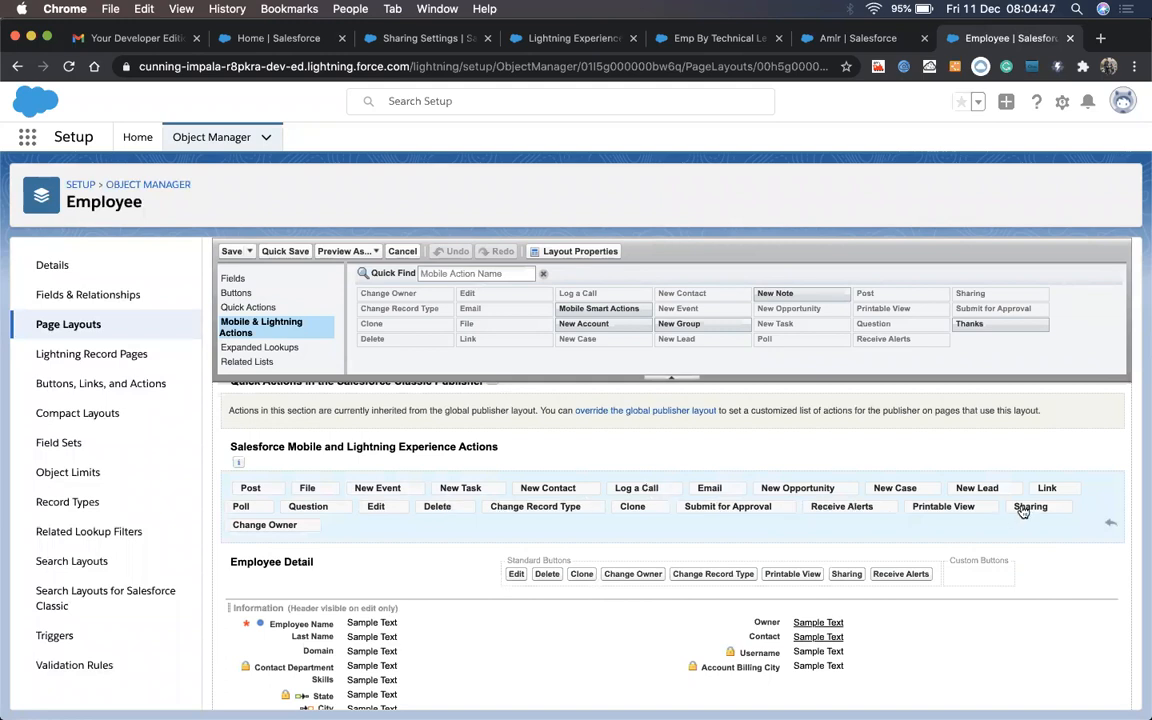
pyautogui.click(230, 251)
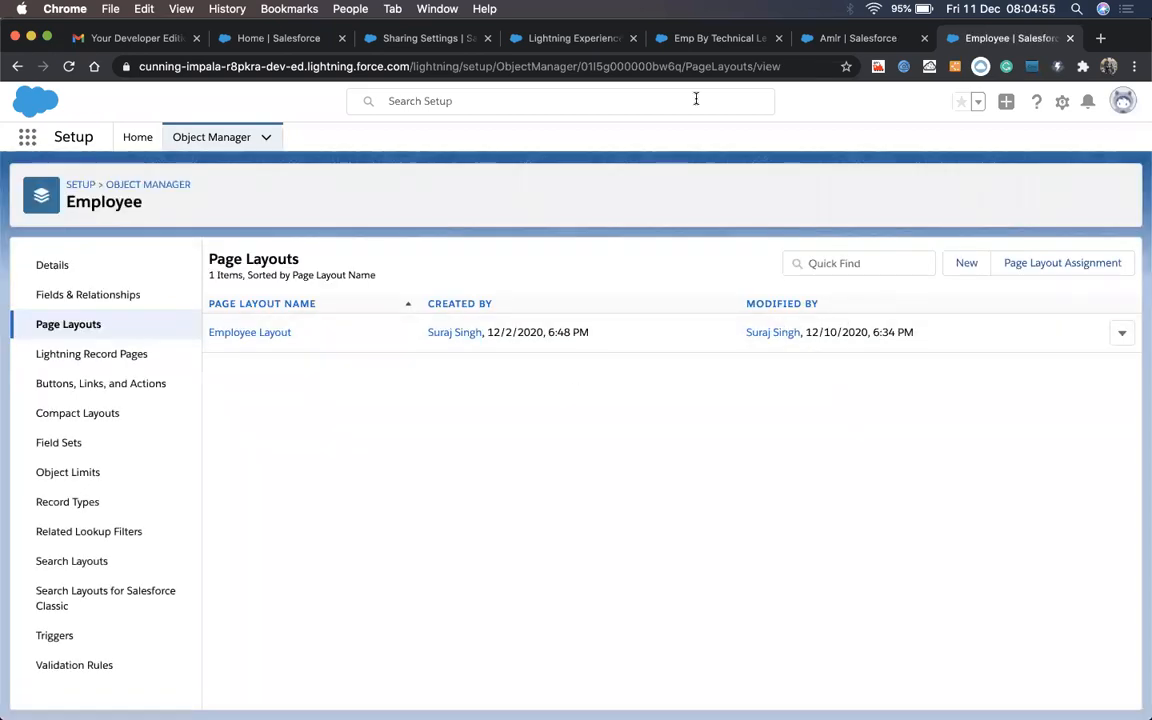
pyautogui.click(840, 42)
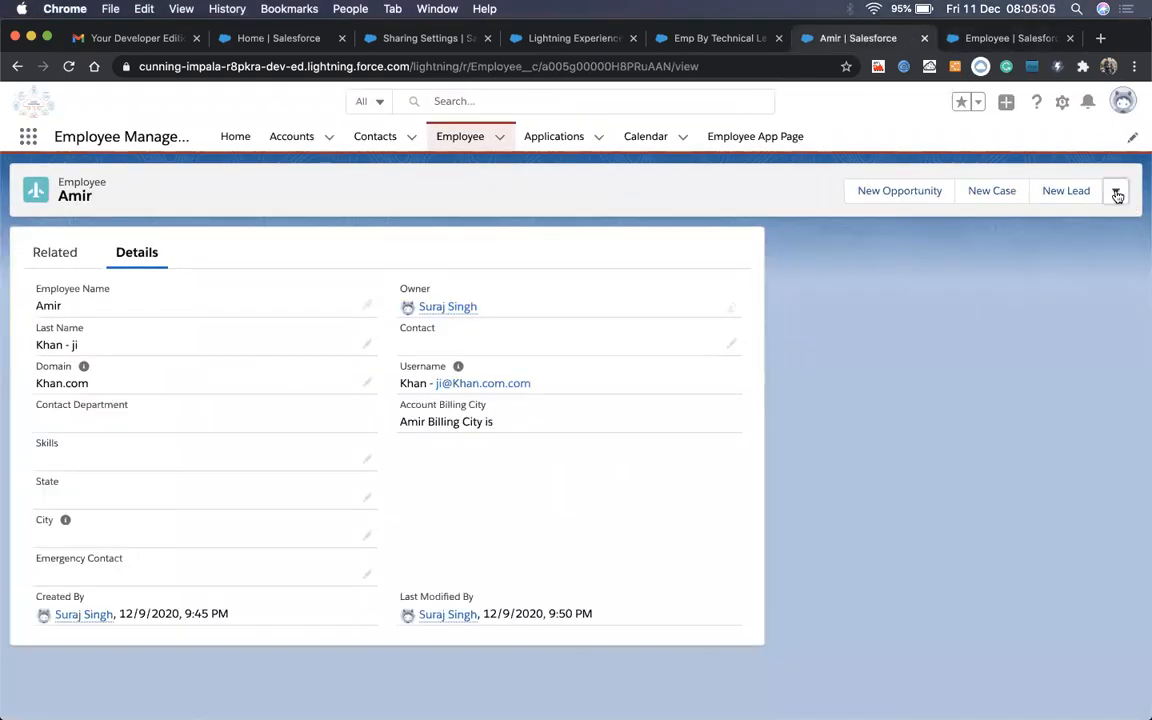
# Log the testing user out and sign back in with the saved credentials.
pyautogui.click(1114, 190)
pyautogui.hotkey('ctrl', 'Up')
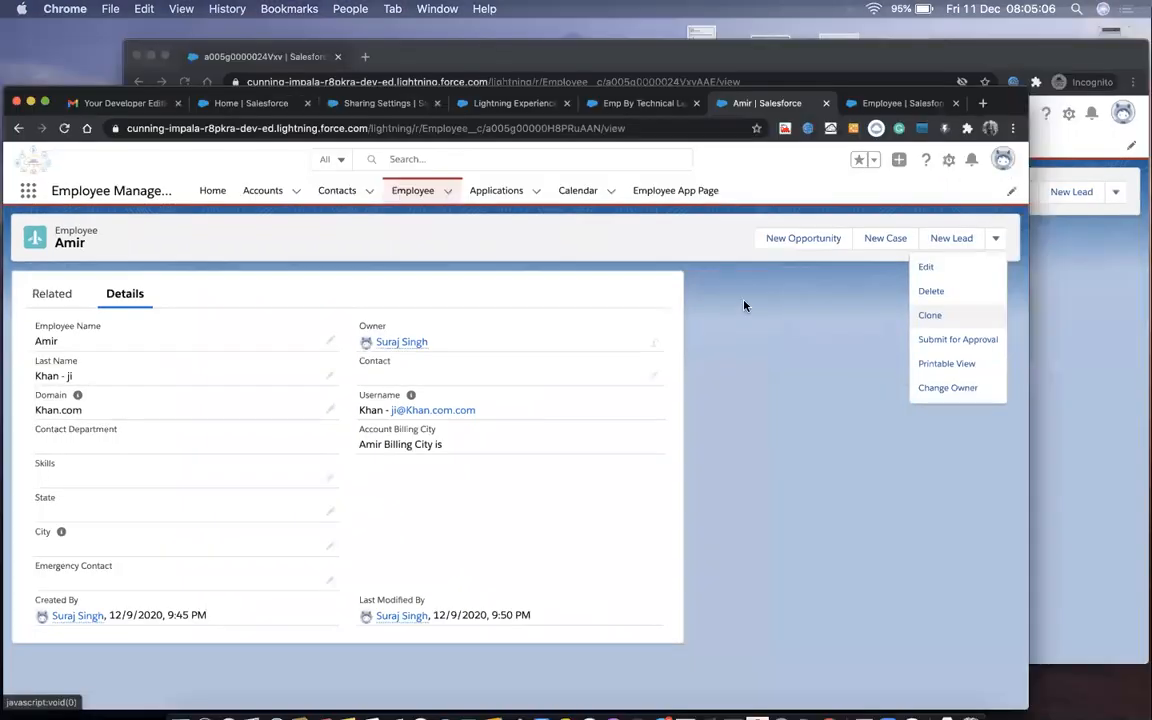
pyautogui.click(853, 274)
pyautogui.click(1122, 101)
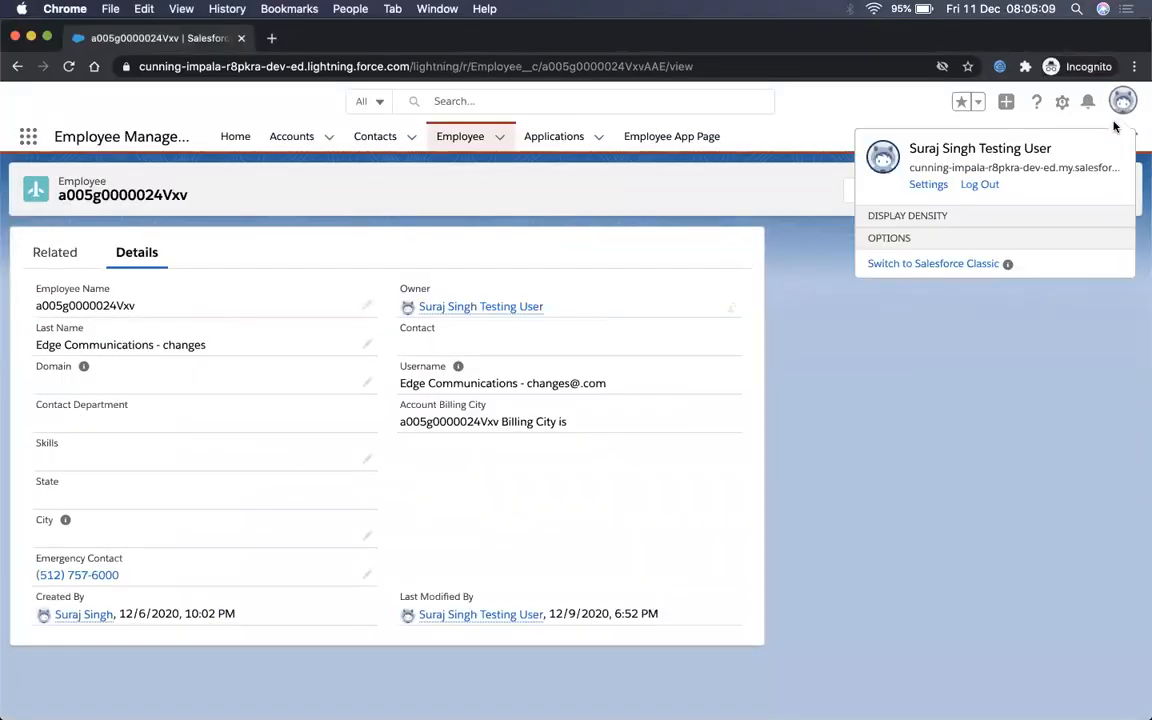
pyautogui.click(985, 185)
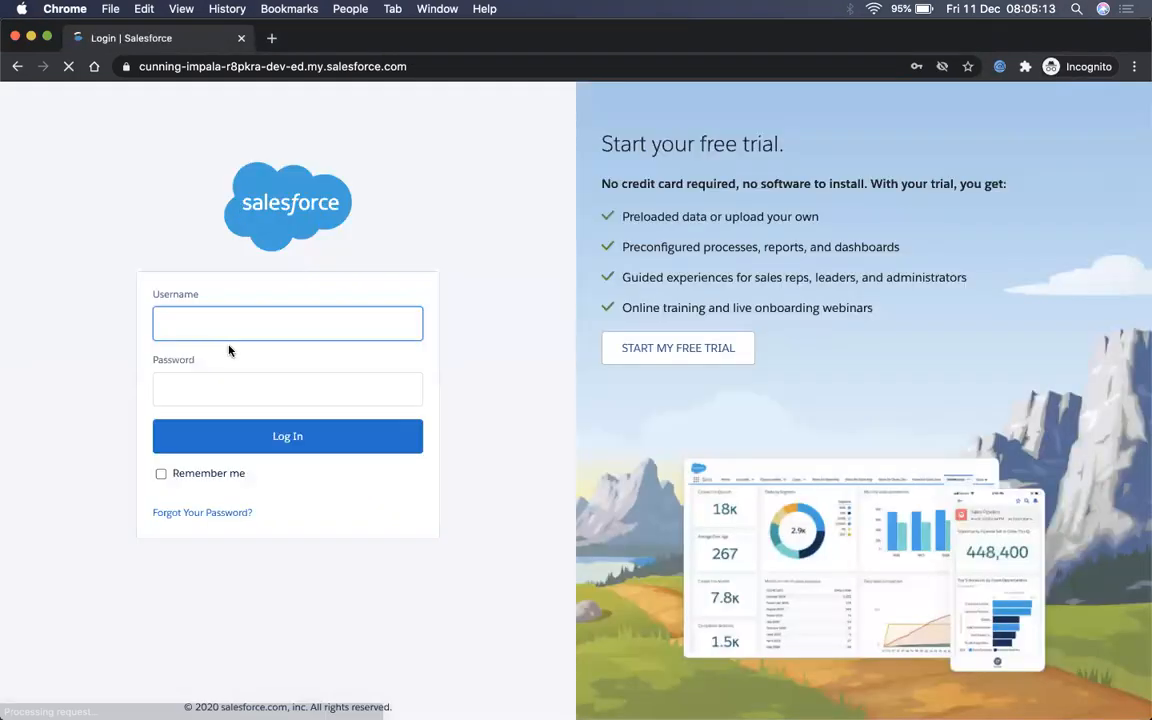
pyautogui.click(226, 327)
pyautogui.click(228, 410)
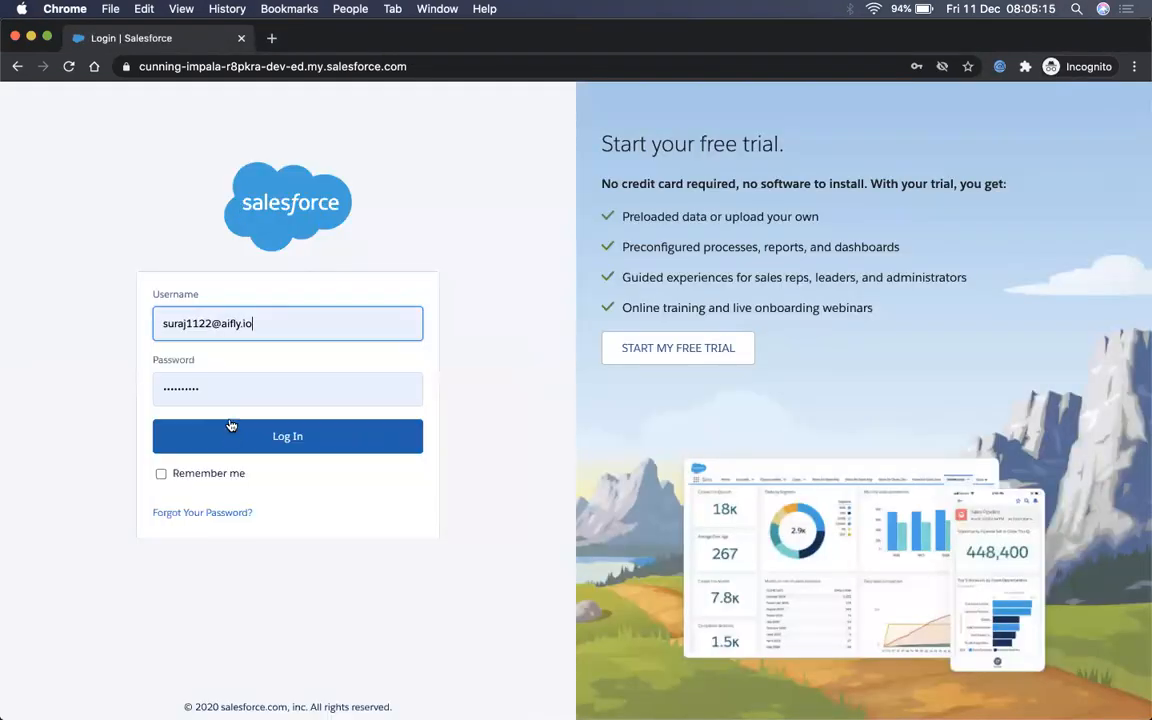
pyautogui.click(232, 435)
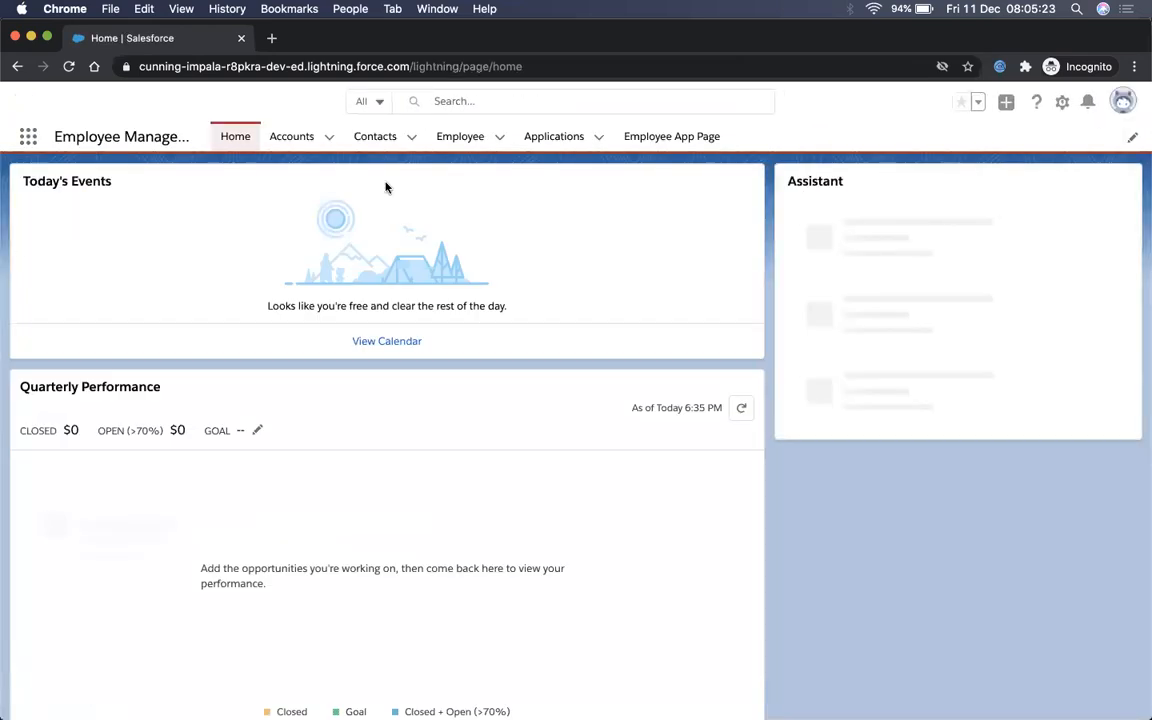
# Open employee record a005g0000024Vxv and check its actions, which still lack Sharing.
pyautogui.click(440, 158)
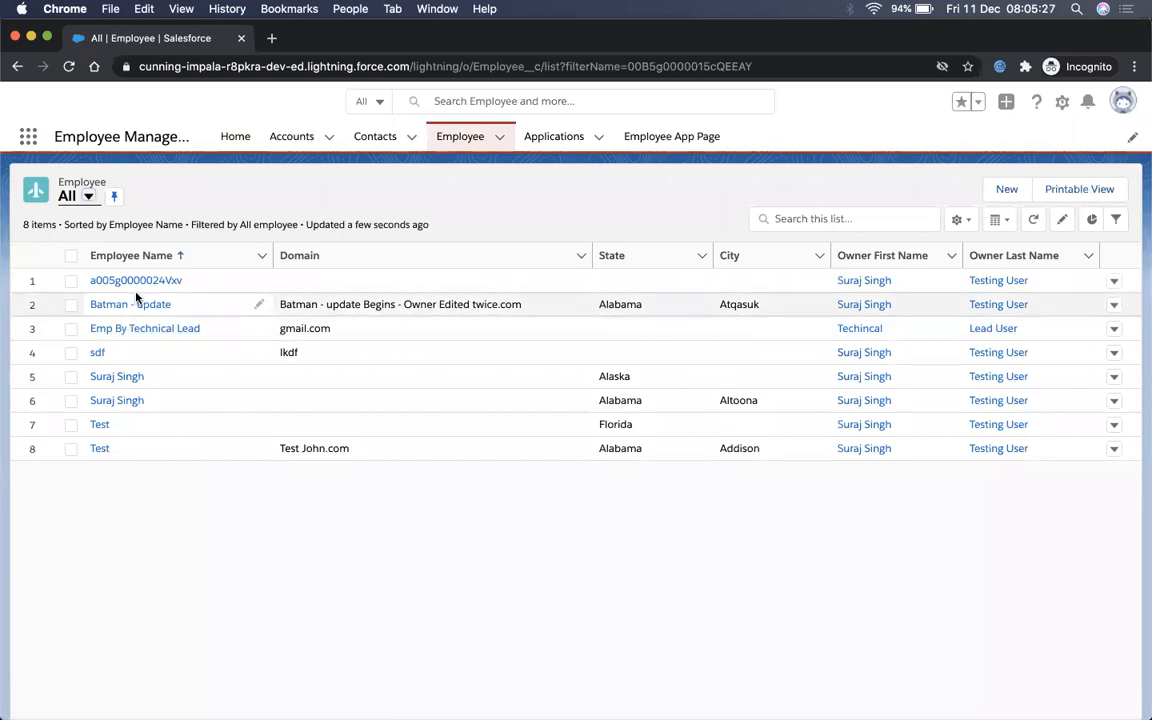
pyautogui.click(160, 280)
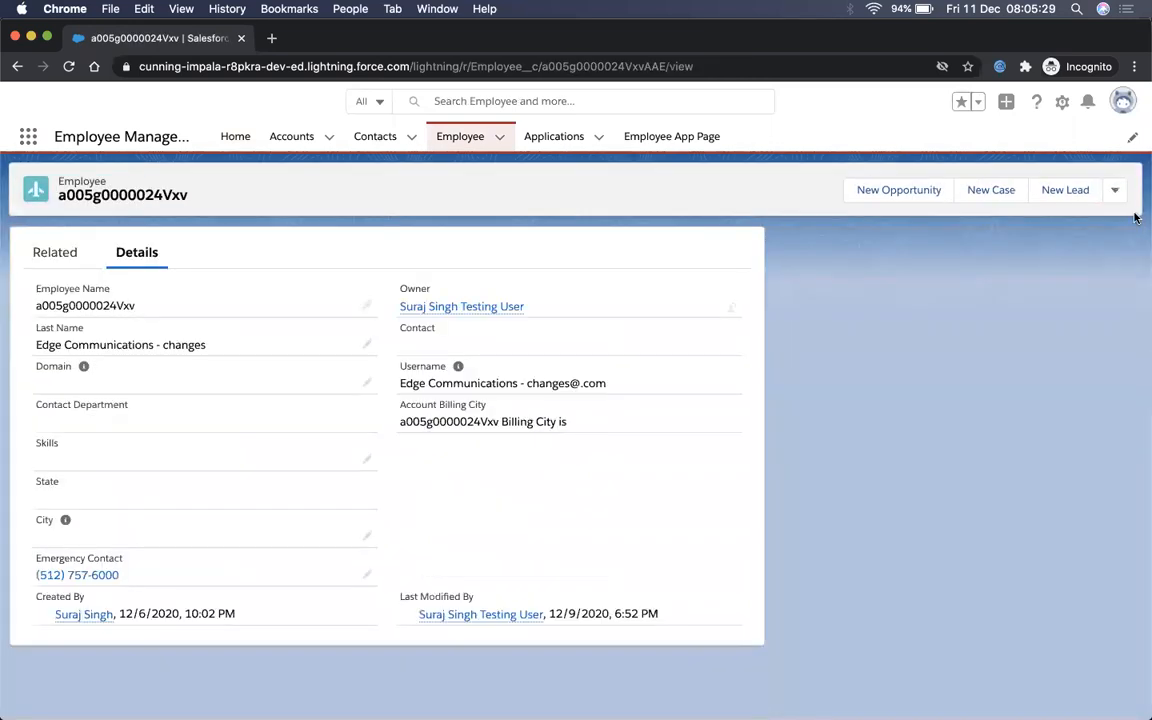
pyautogui.click(1118, 192)
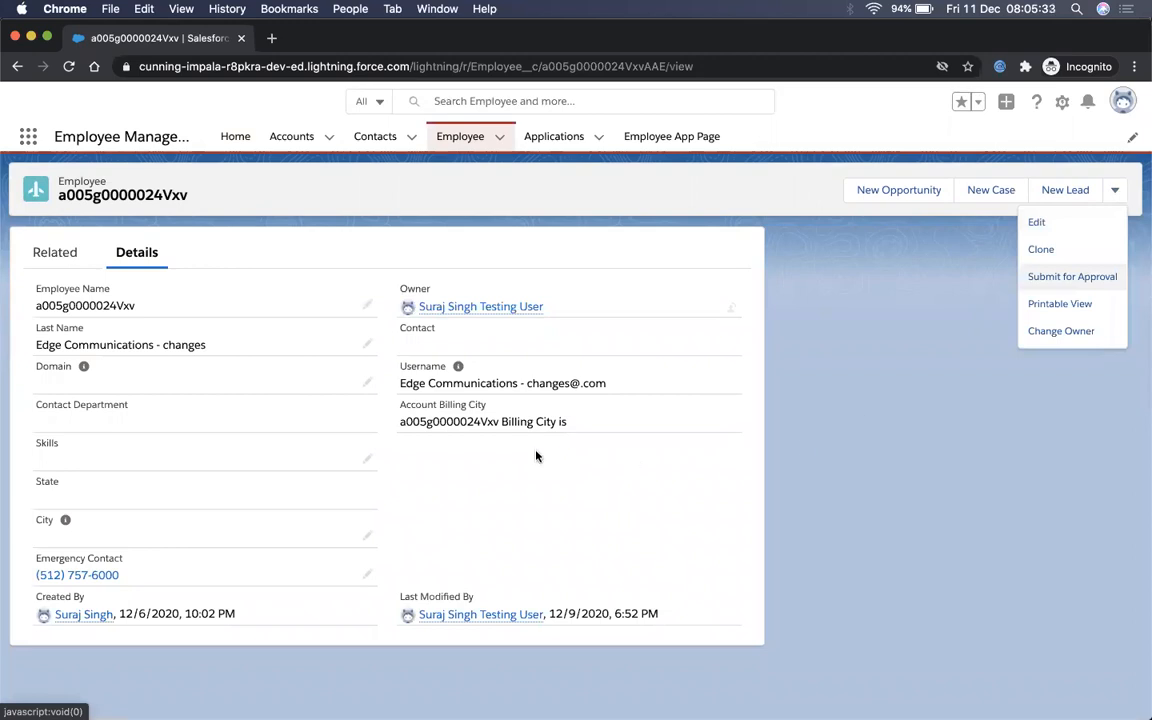
pyautogui.hotkey('ctrl', 'Up')
pyautogui.click(672, 176)
# Open the organization-wide defaults edit form, check that Employee is Private, and cancel unchanged.
pyautogui.hotkey('ctrl', 'Tab')
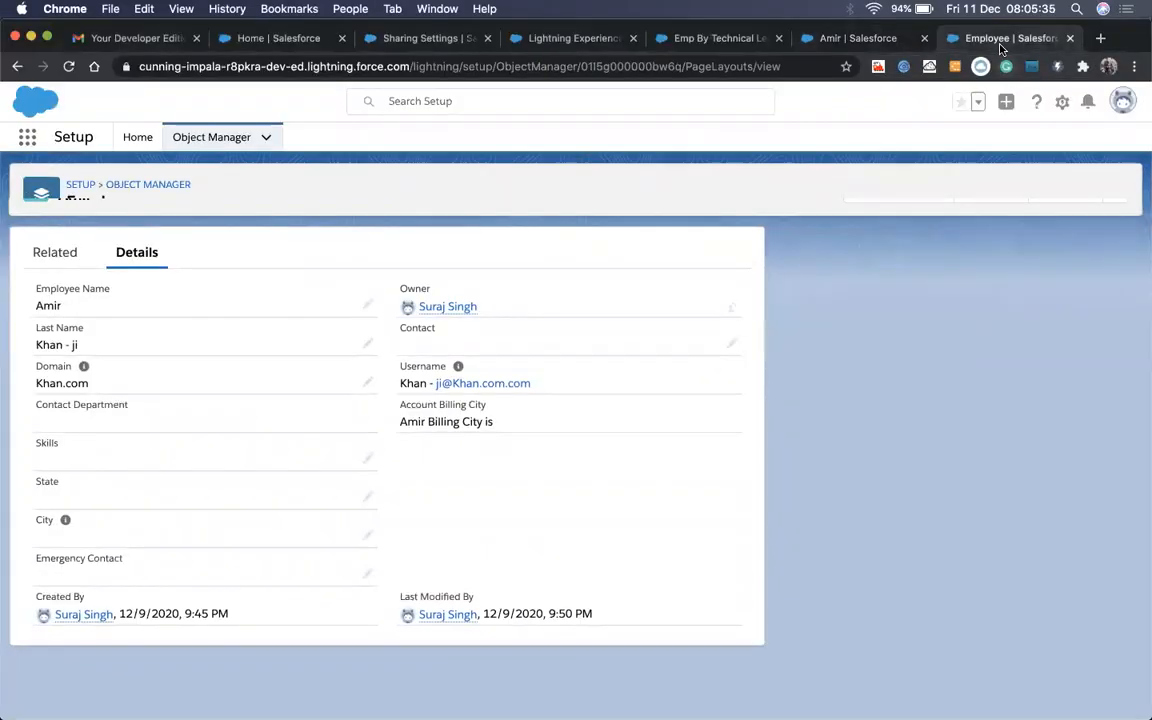
pyautogui.click(695, 40)
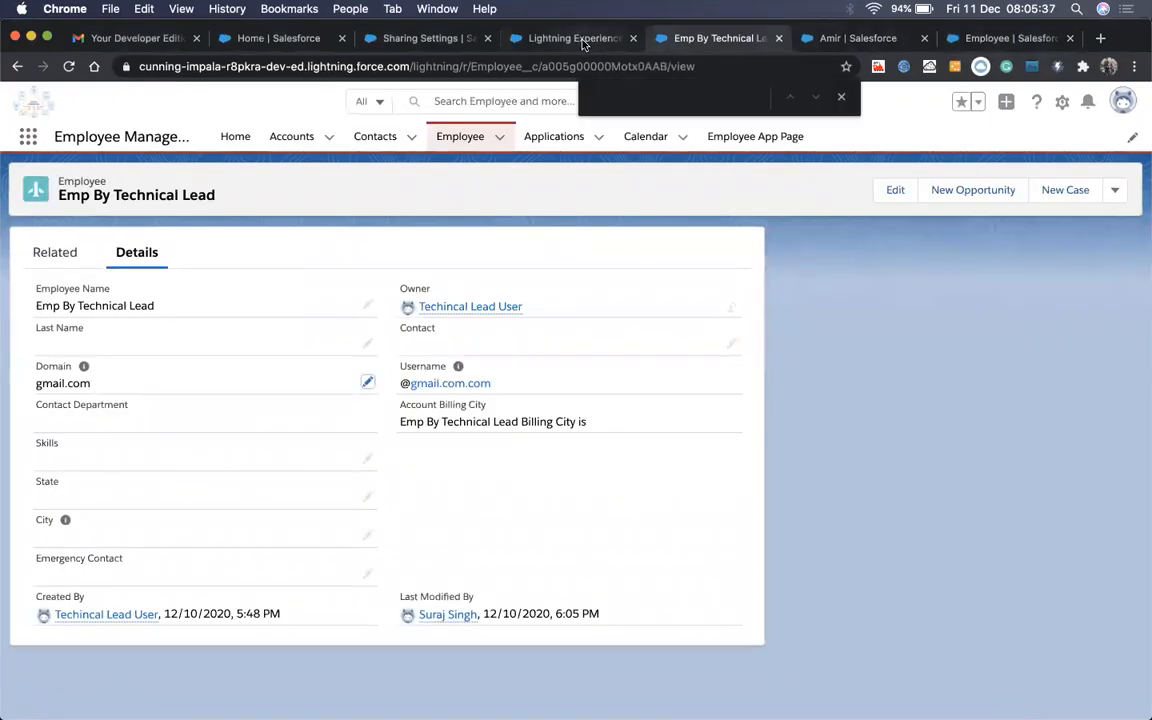
pyautogui.click(370, 38)
pyautogui.scroll(3, 521, 431)
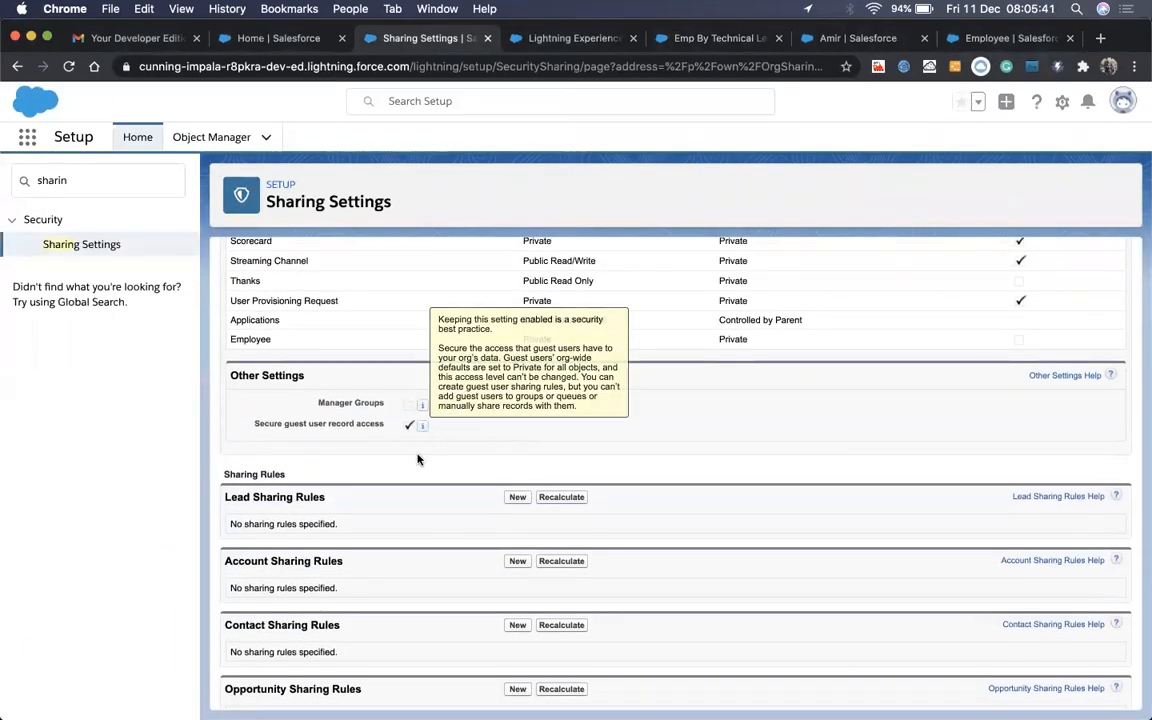
pyautogui.moveTo(278, 427); pyautogui.dragTo(358, 428)
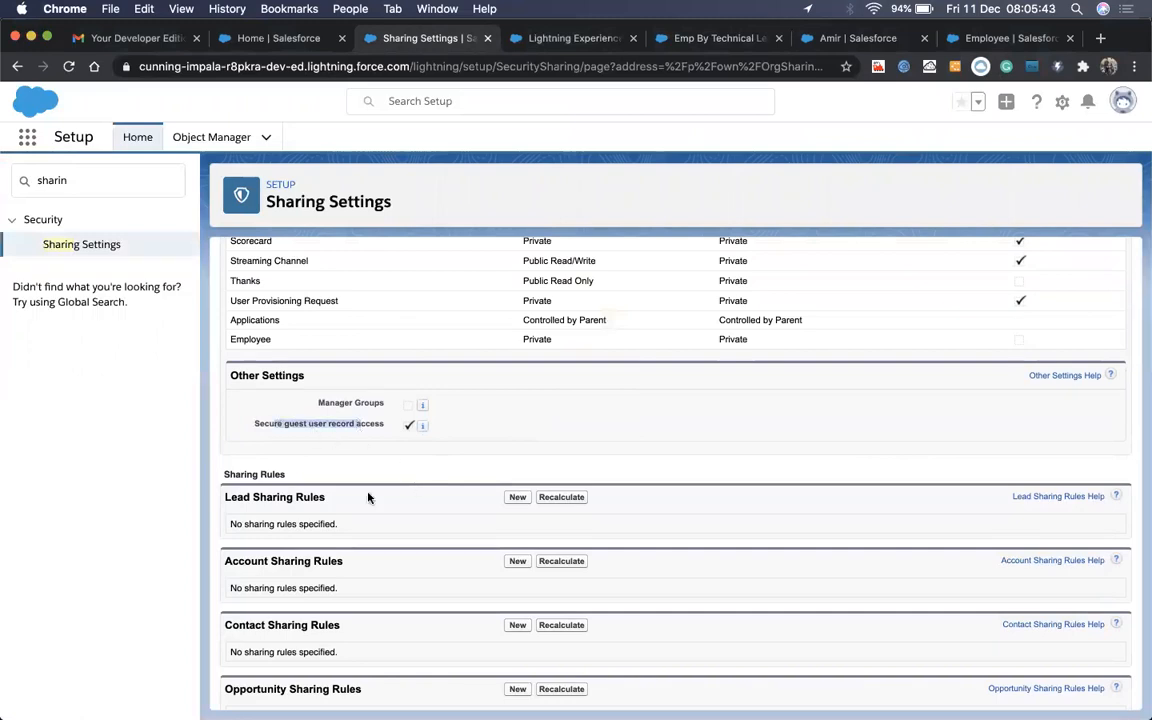
pyautogui.scroll(1, 377, 525)
pyautogui.scroll(-20, 376, 529)
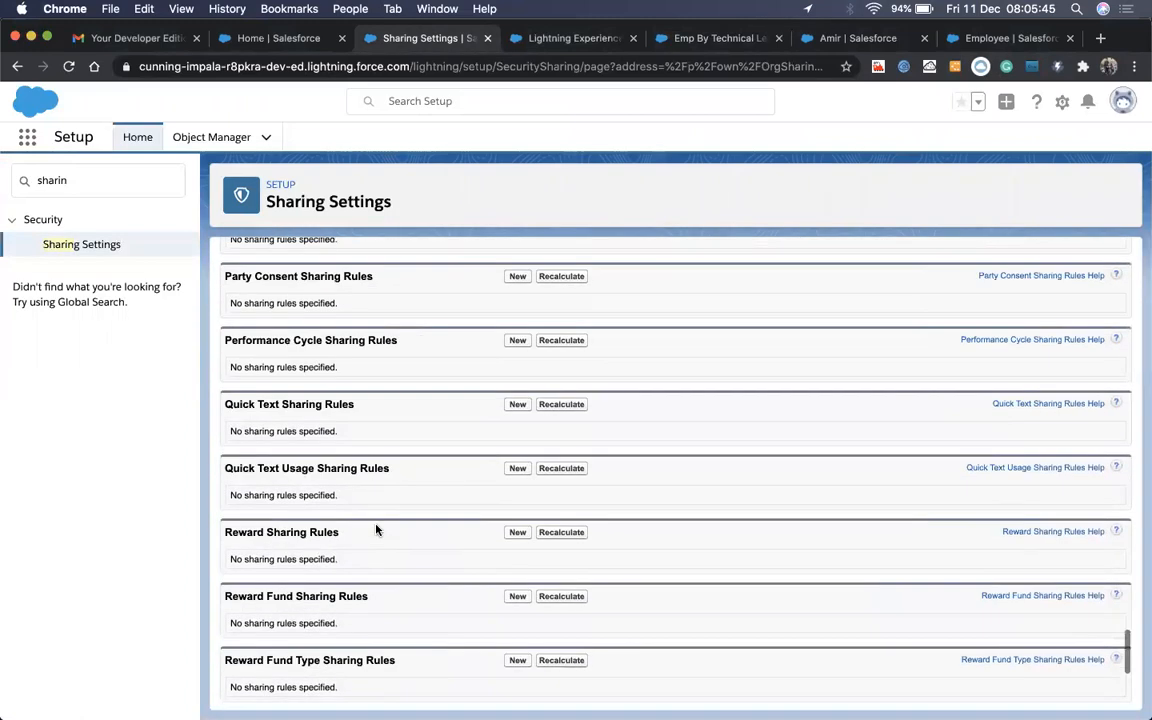
pyautogui.scroll(20, 376, 529)
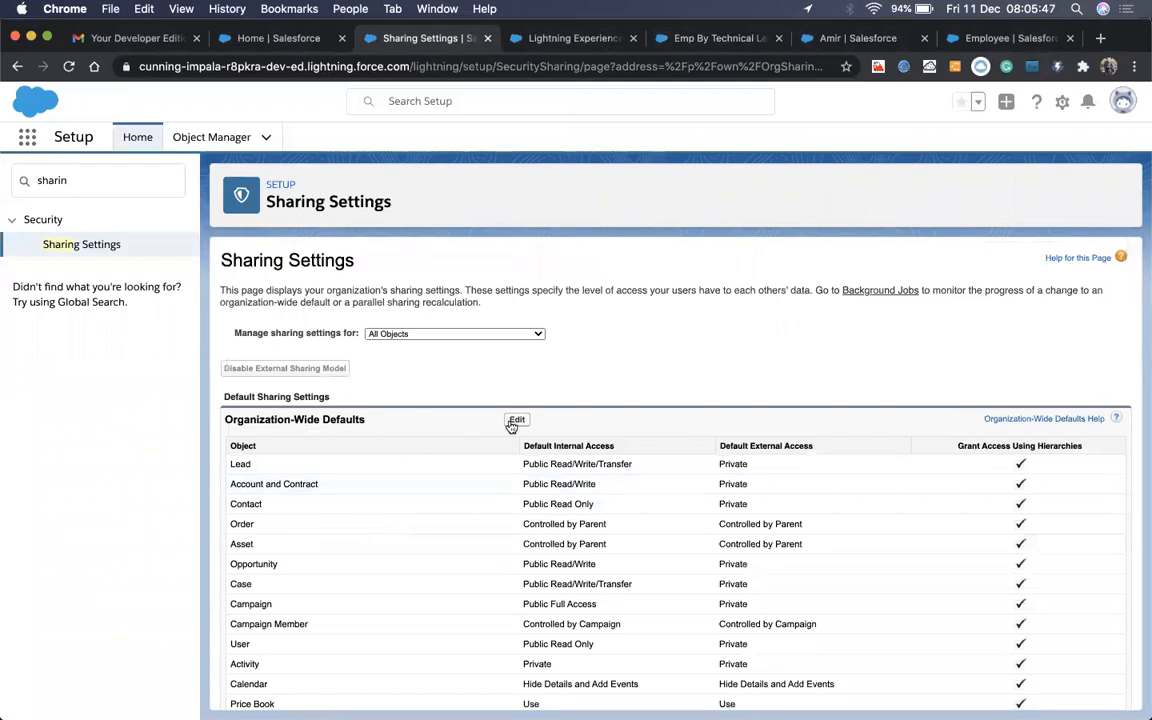
pyautogui.click(516, 420)
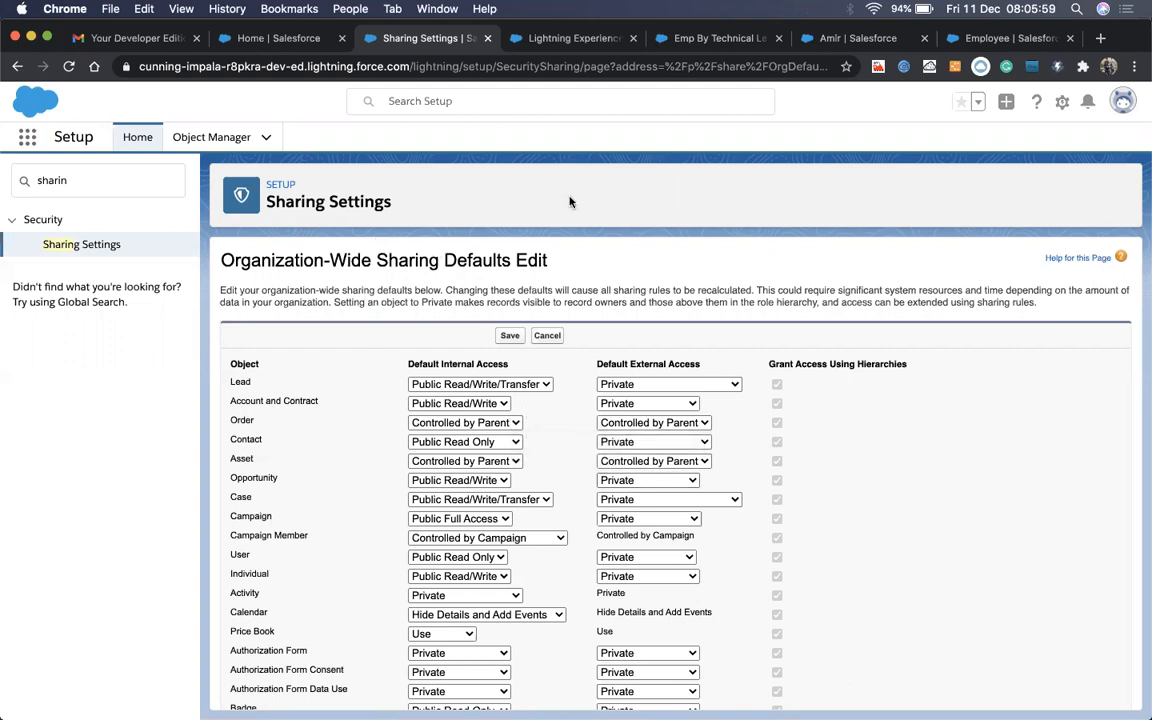
pyautogui.scroll(-10, 384, 321)
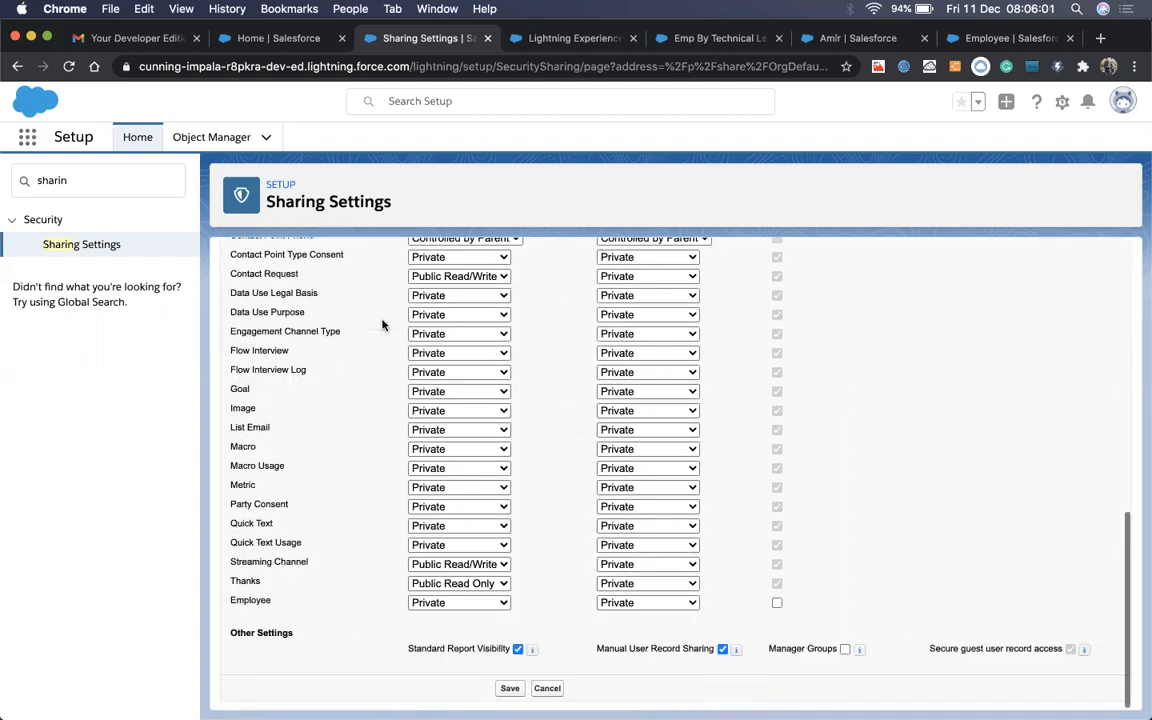
pyautogui.click(547, 688)
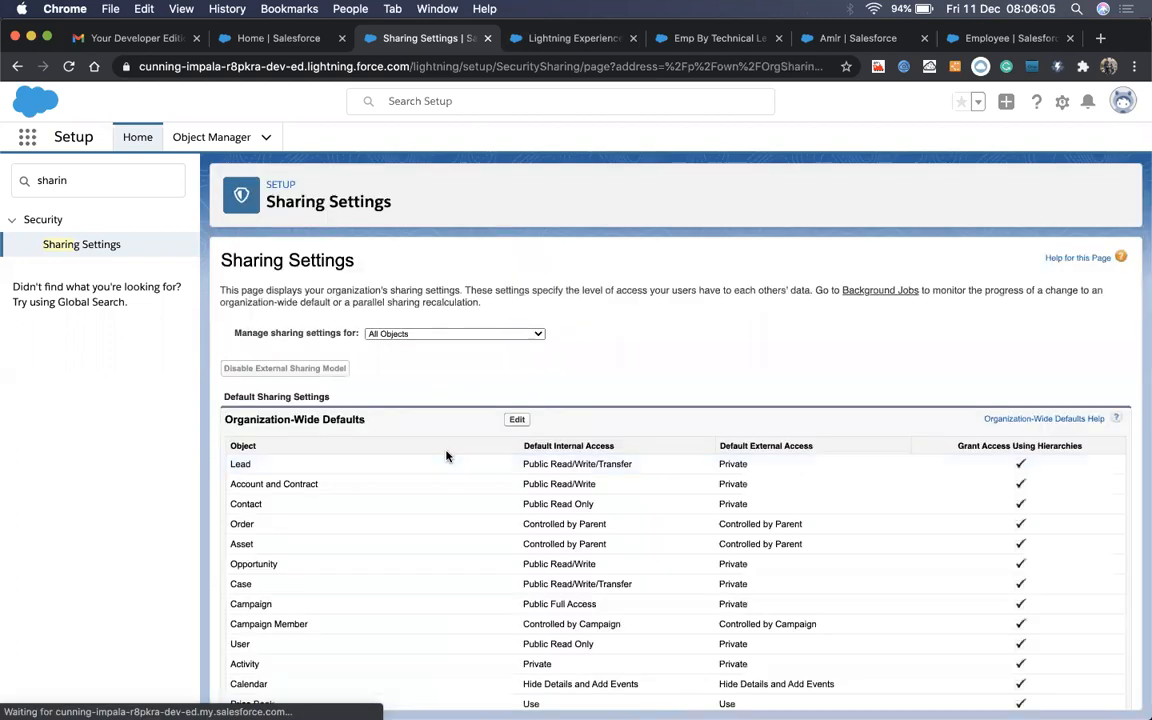
# In the testing user's window, switch to Salesforce Classic and open employee record a005g0000024Vxv.
pyautogui.hotkey('ctrl', 'Up')
pyautogui.click(430, 373)
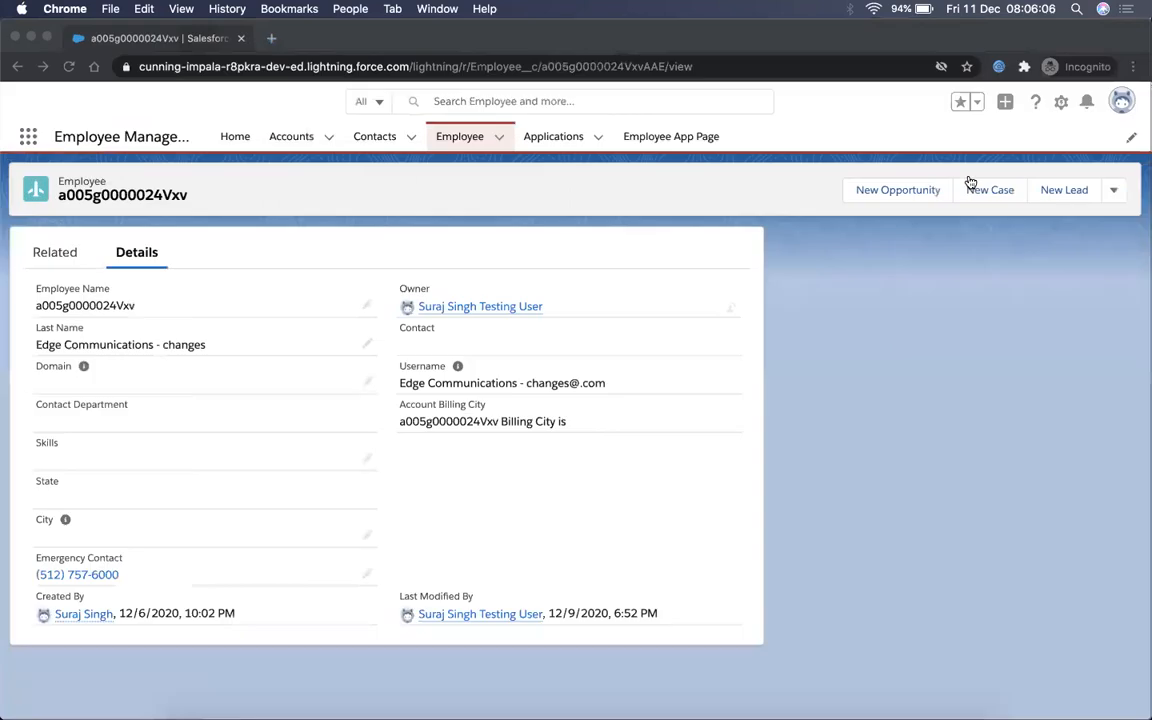
pyautogui.click(1122, 104)
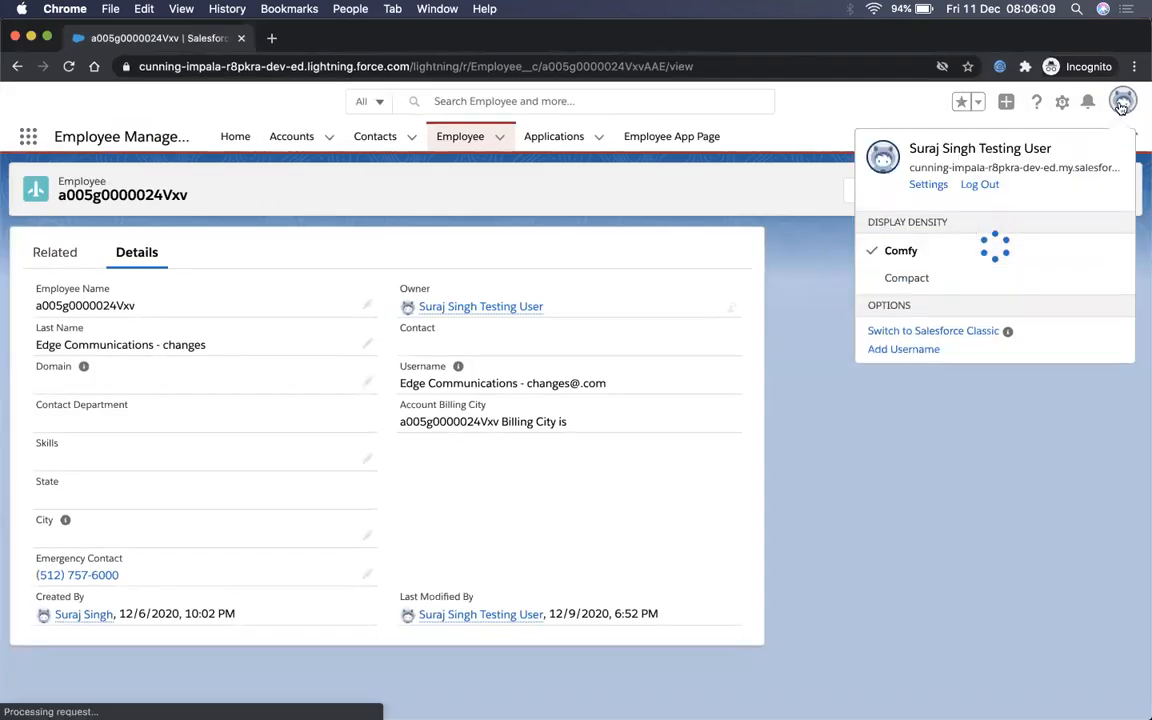
pyautogui.click(702, 179)
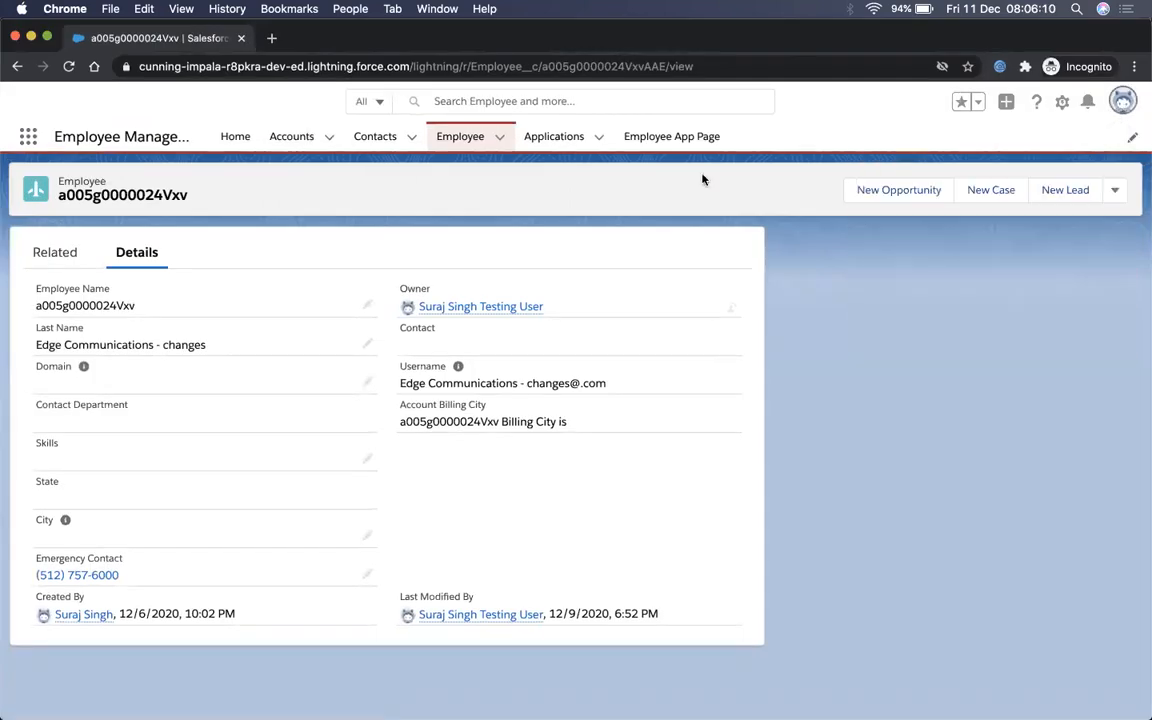
pyautogui.click(68, 68)
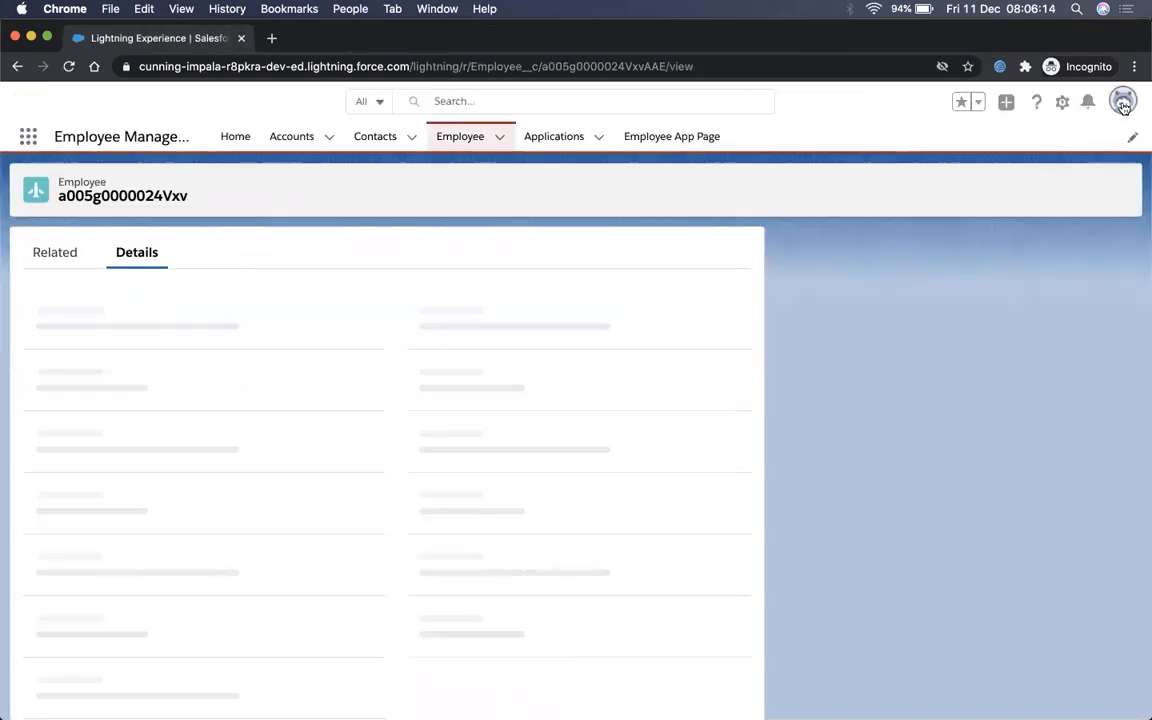
pyautogui.click(1122, 104)
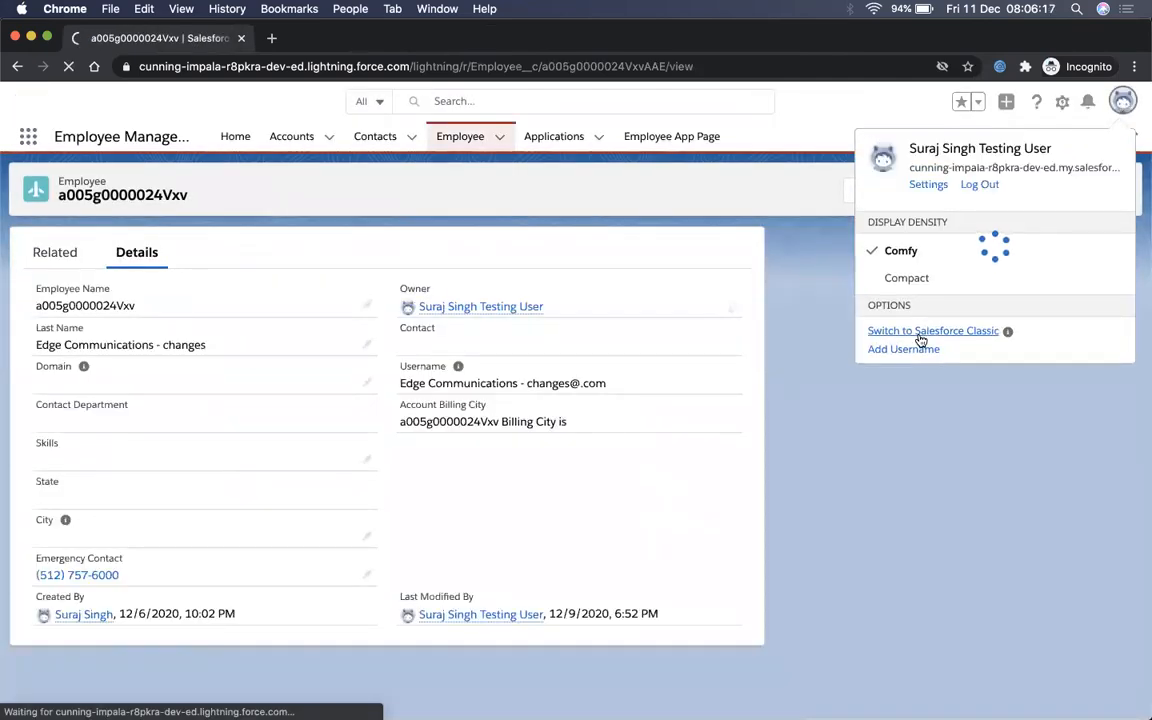
pyautogui.click(921, 332)
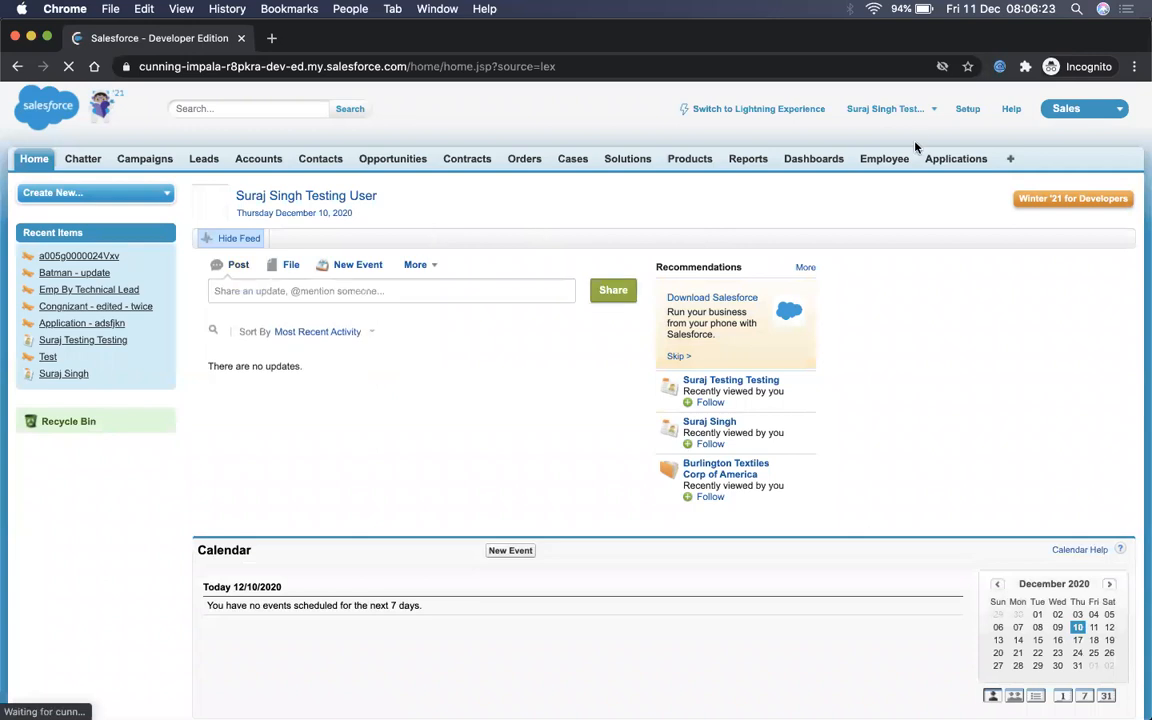
pyautogui.click(886, 159)
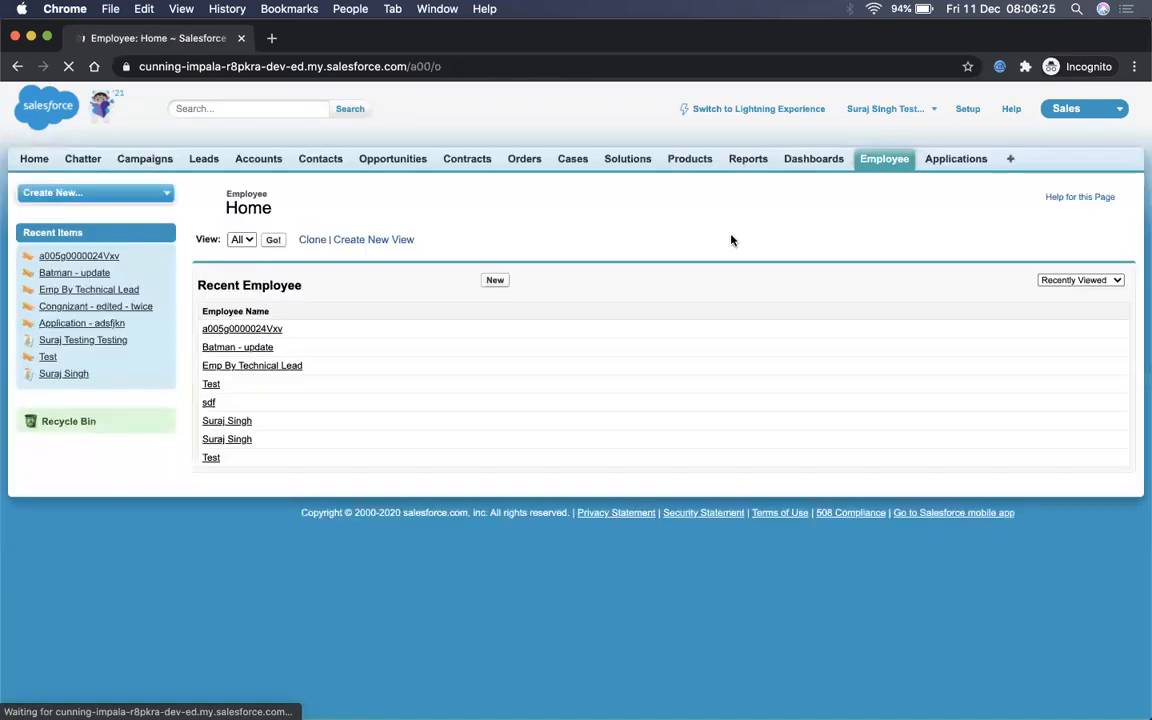
pyautogui.click(255, 330)
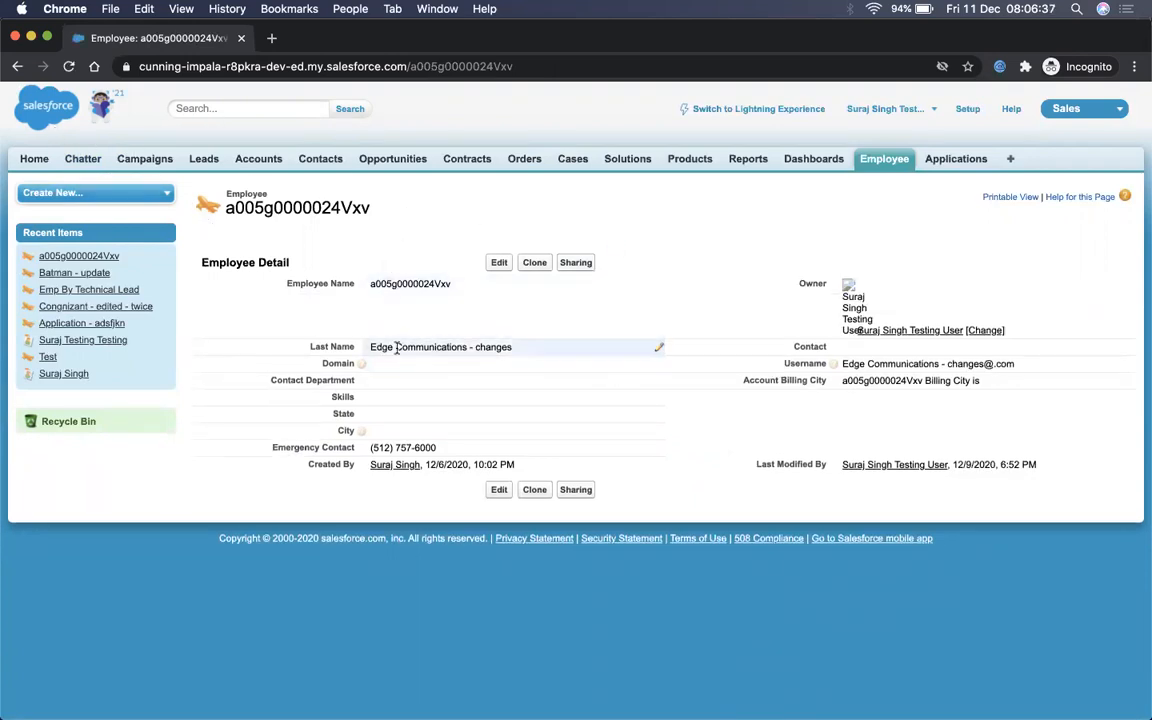
# Check the record's actions in Lightning, then reopen a005g0000024Vxv in Salesforce Classic.
pyautogui.click(783, 116)
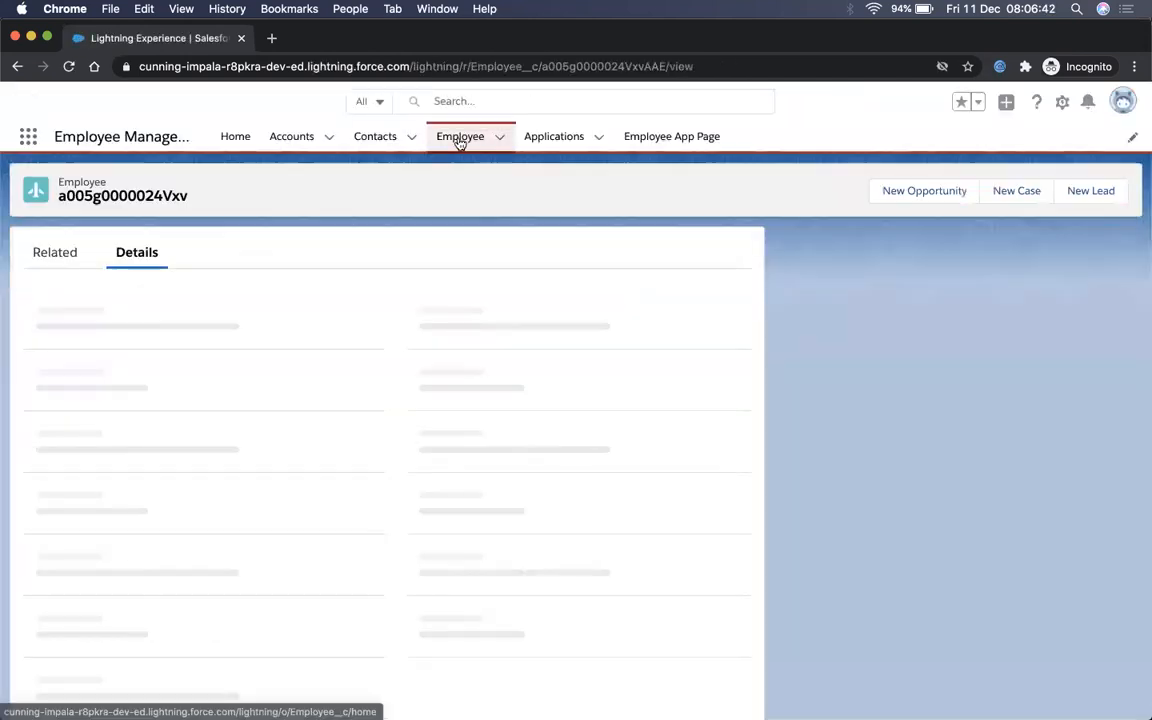
pyautogui.click(459, 138)
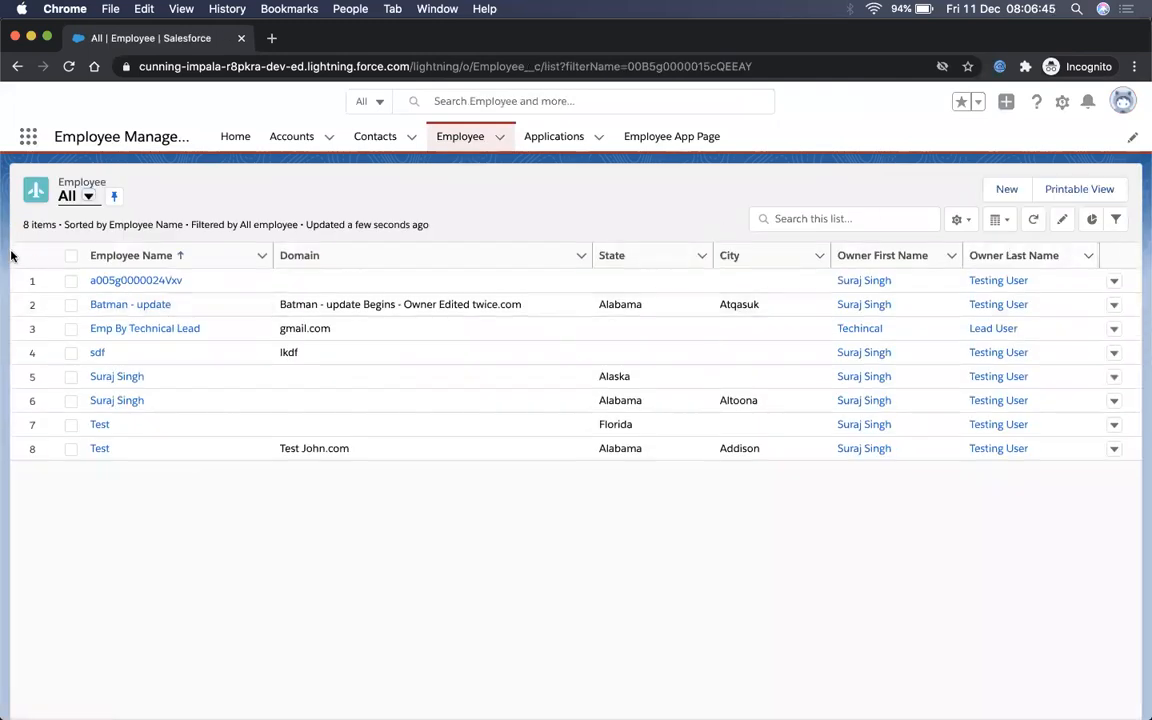
pyautogui.click(105, 284)
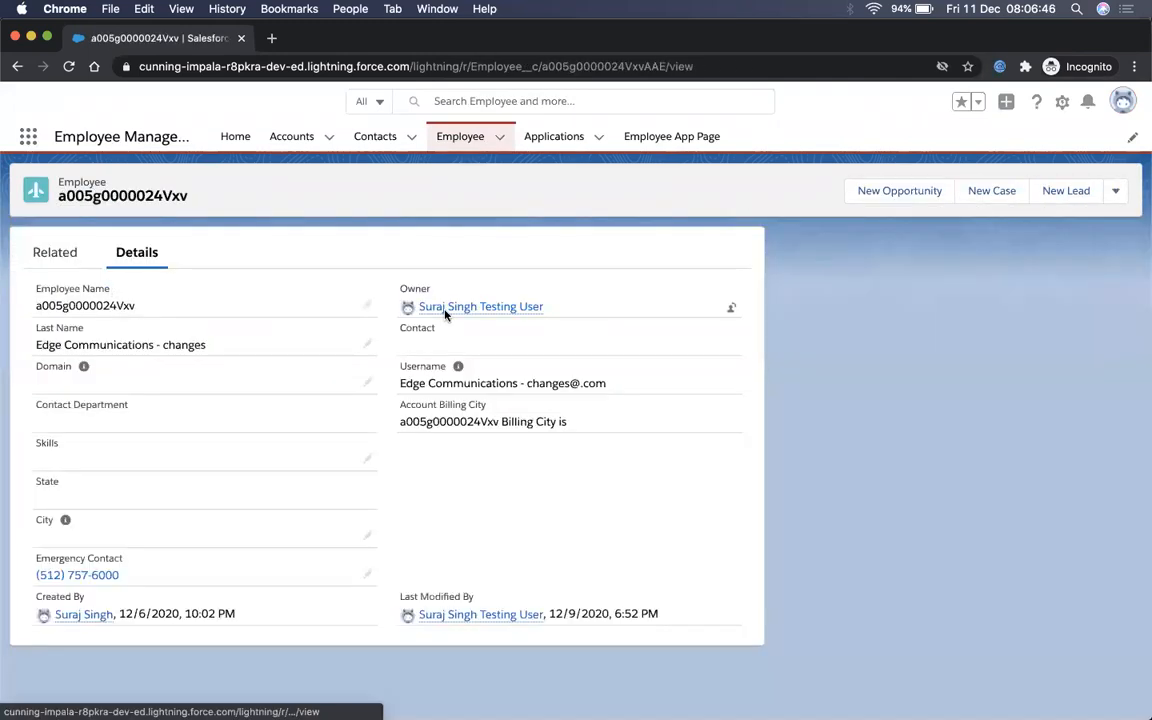
pyautogui.click(1115, 193)
pyautogui.click(797, 306)
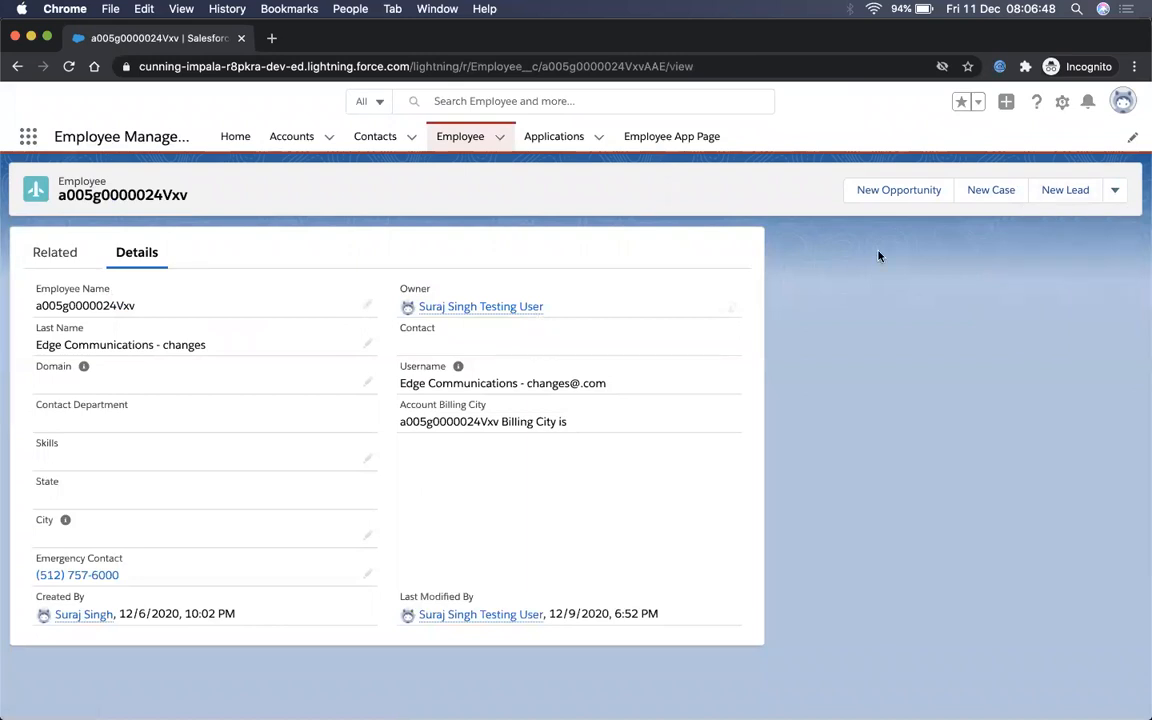
pyautogui.click(1123, 108)
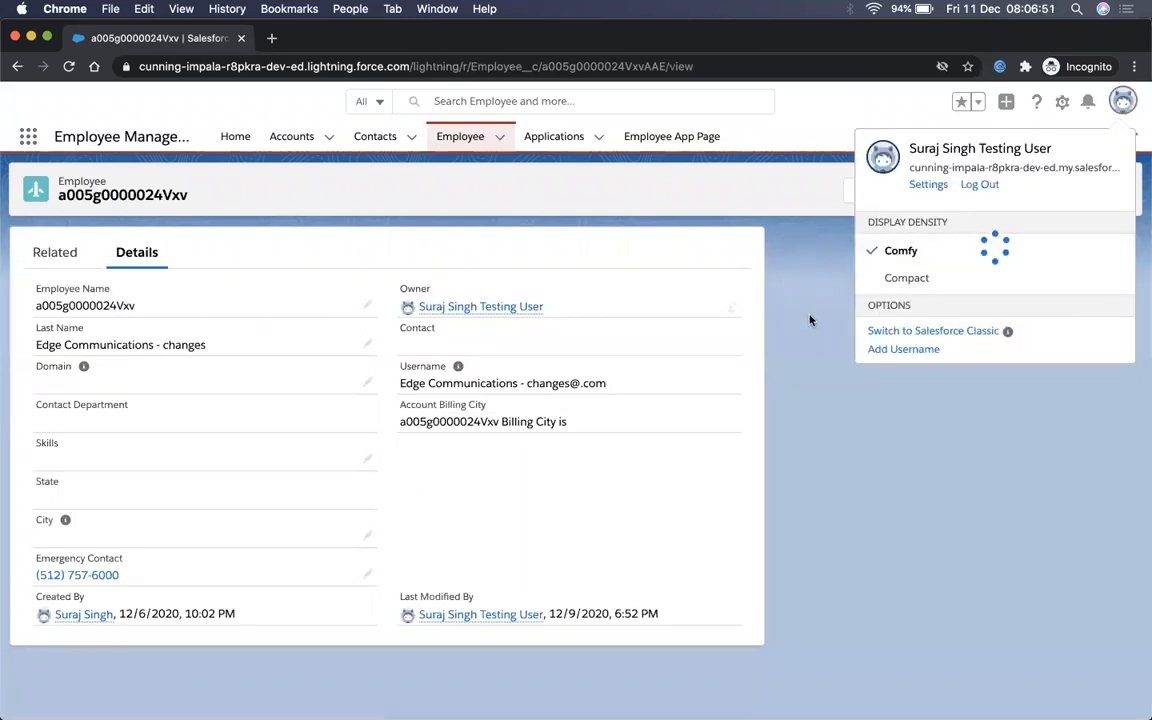
pyautogui.click(900, 332)
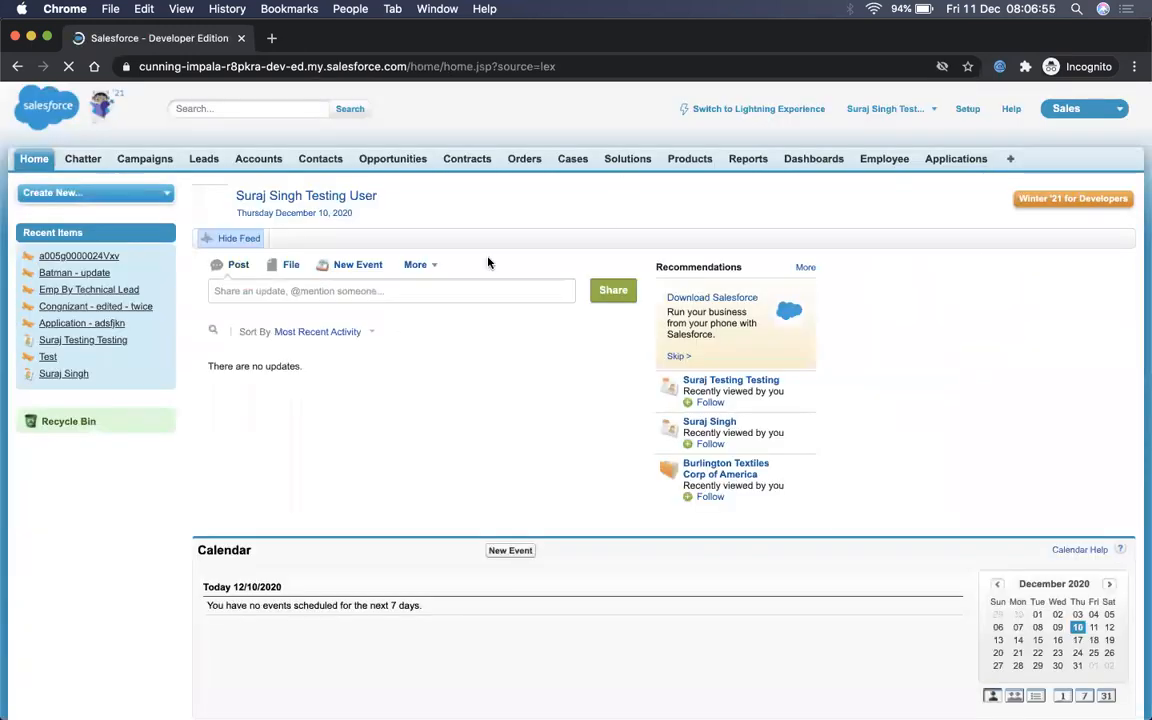
pyautogui.click(885, 108)
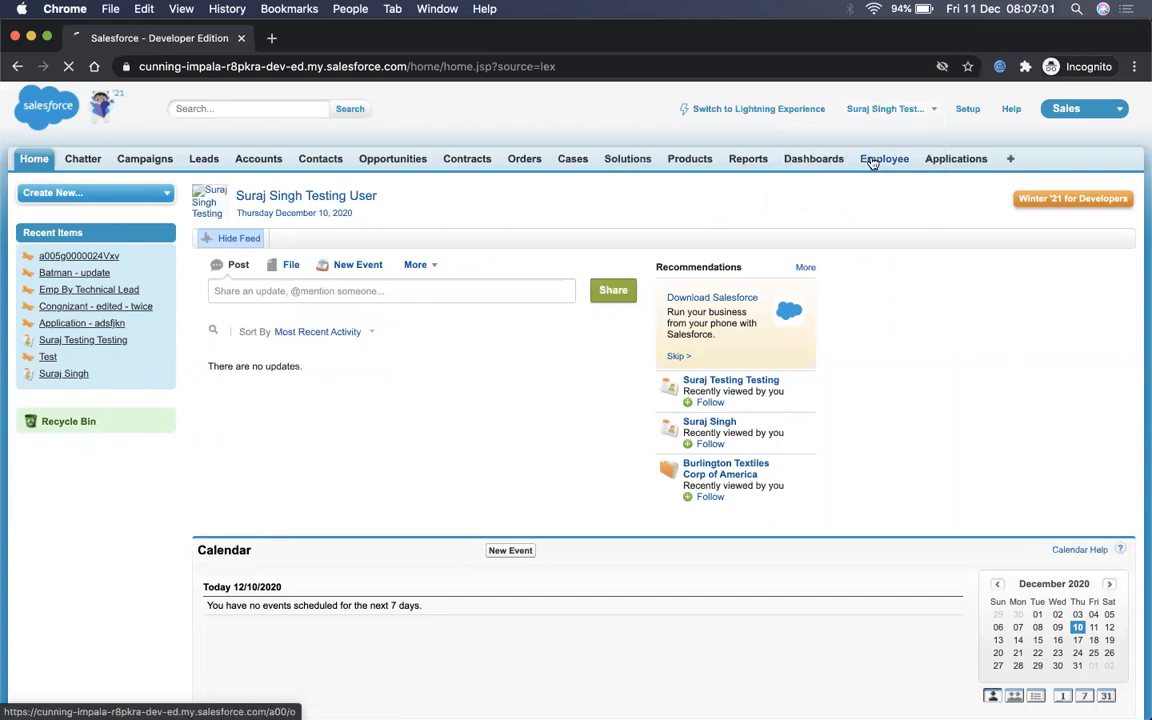
pyautogui.click(872, 162)
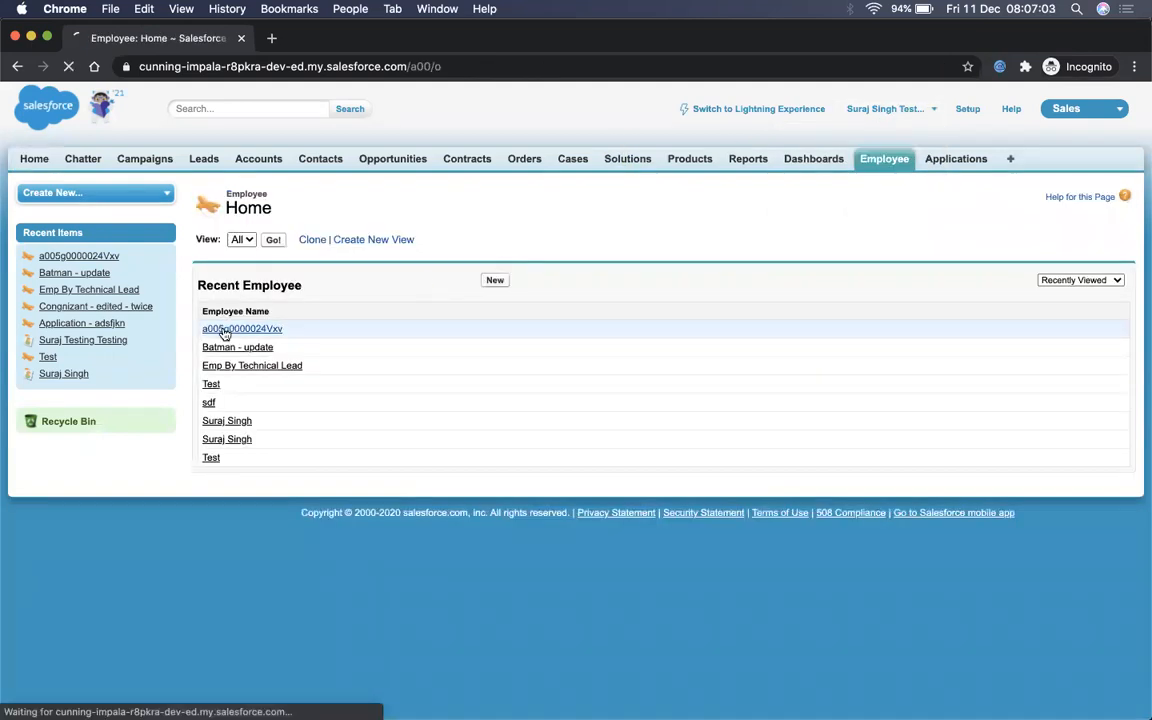
pyautogui.click(225, 334)
# Bring the admin's Sharing Settings window back and scroll through it.
pyautogui.hotkey('ctrl', 'Up')
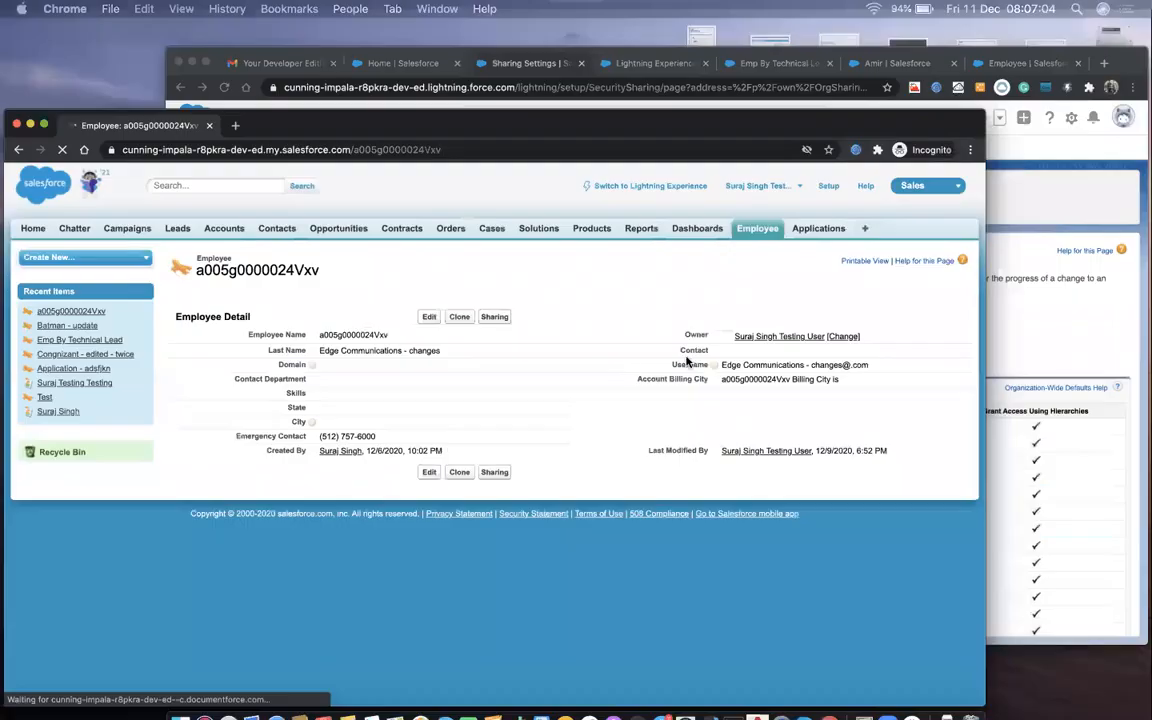
pyautogui.click(584, 426)
pyautogui.scroll(-10, 544, 447)
pyautogui.scroll(-10, 544, 447)
pyautogui.scroll(20, 544, 447)
# Review the editable organization-wide defaults and cancel without saving.
pyautogui.click(518, 421)
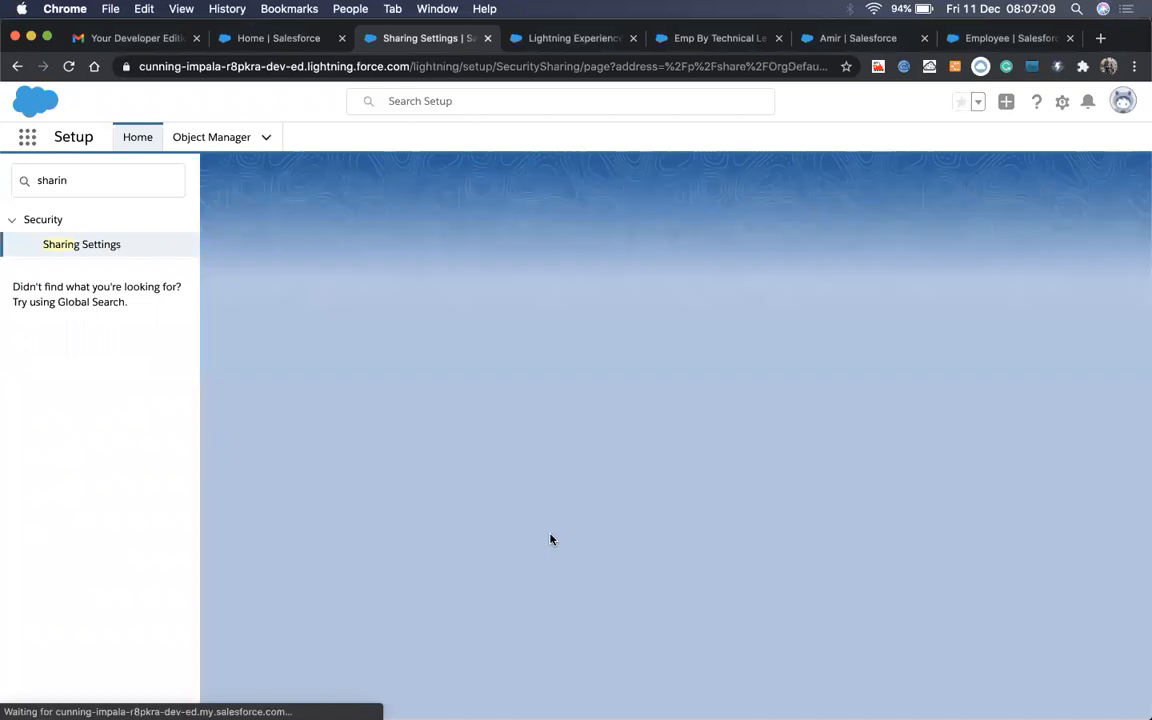
pyautogui.scroll(-10, 322, 285)
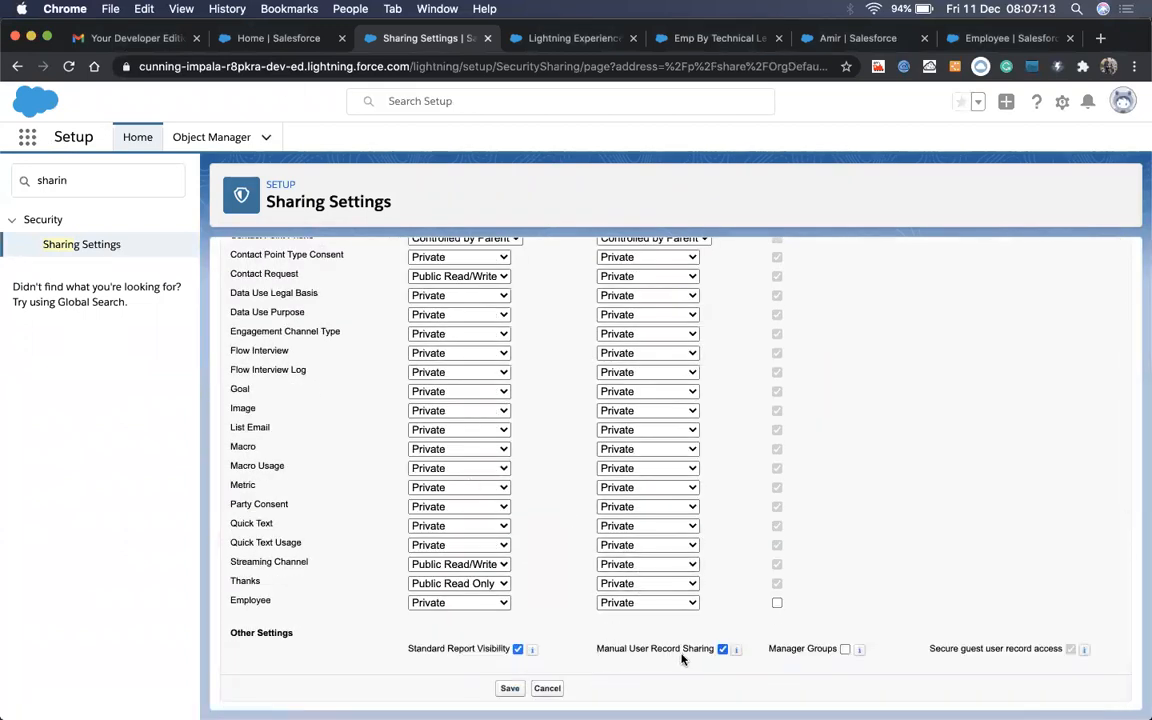
pyautogui.click(547, 690)
# In the Classic window, view sharing for record a005g0000024Vxv and start a new manual share.
pyautogui.hotkey('ctrl', 'Up')
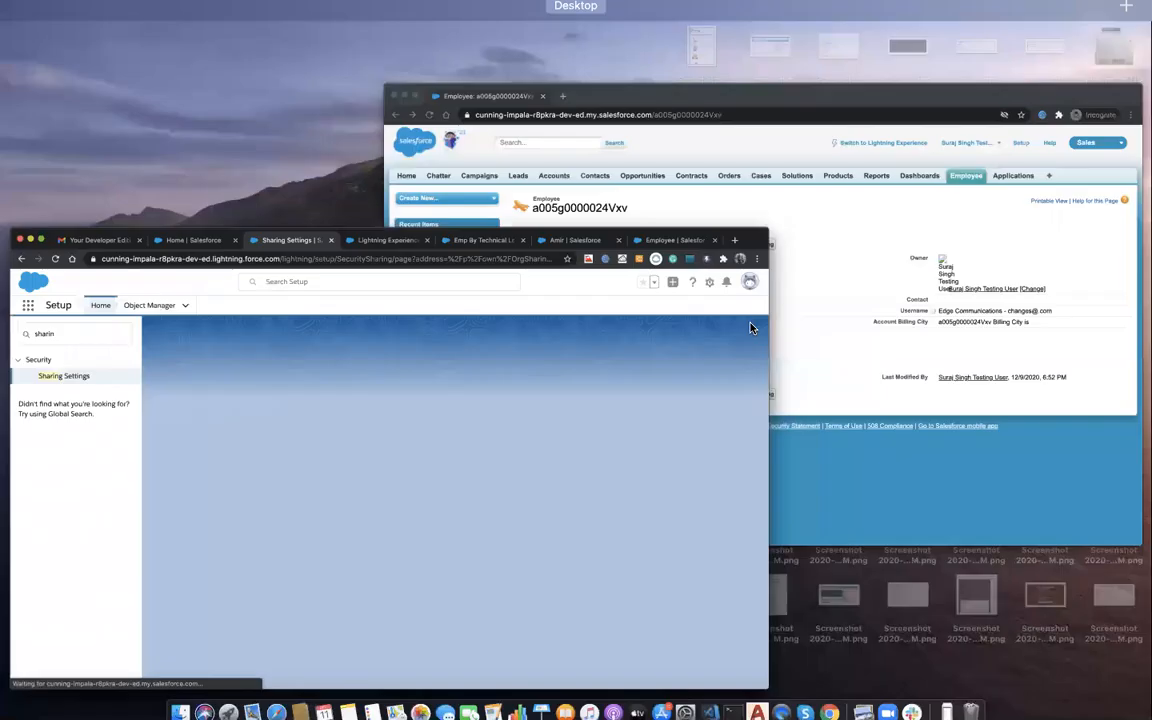
pyautogui.click(578, 251)
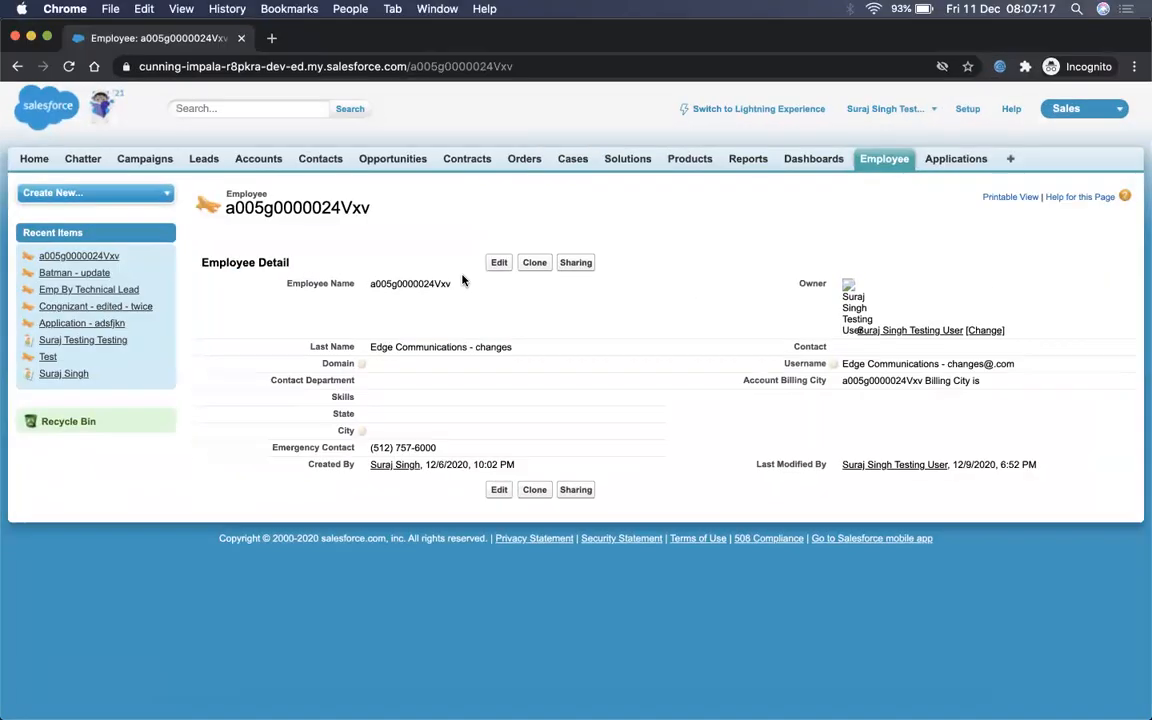
pyautogui.click(582, 267)
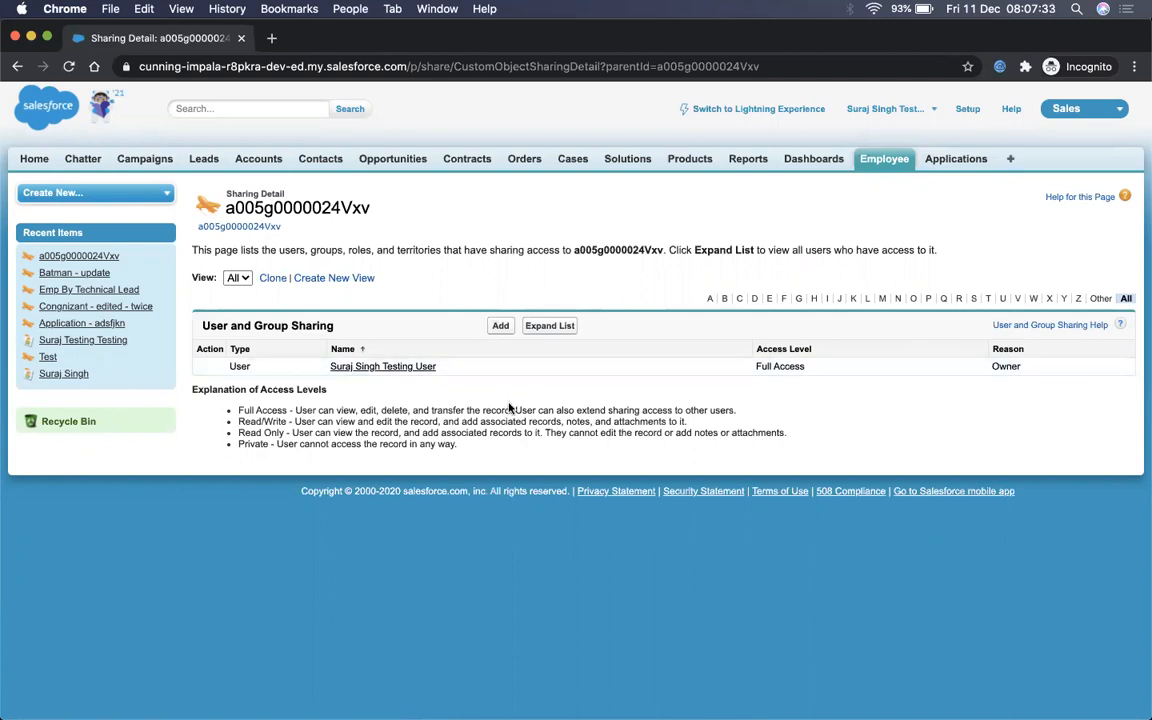
pyautogui.click(500, 326)
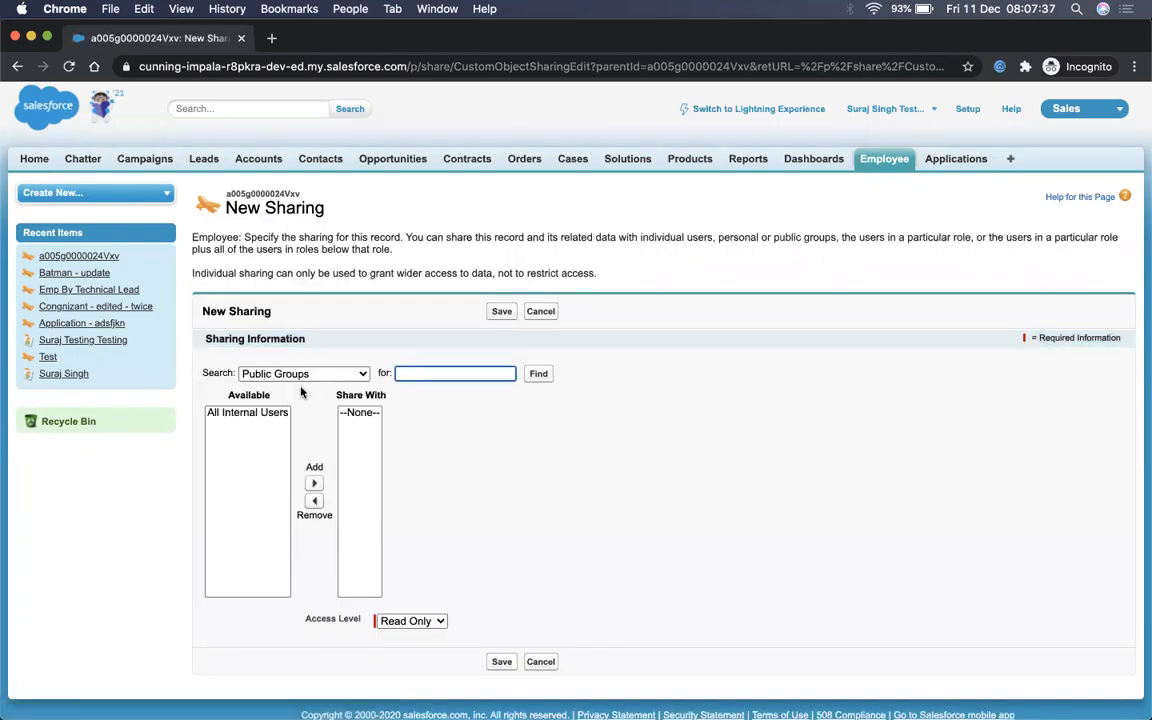
# Search Roles, add Role: Technical Lead to the share list, and save with Read Only access.
pyautogui.click(300, 374)
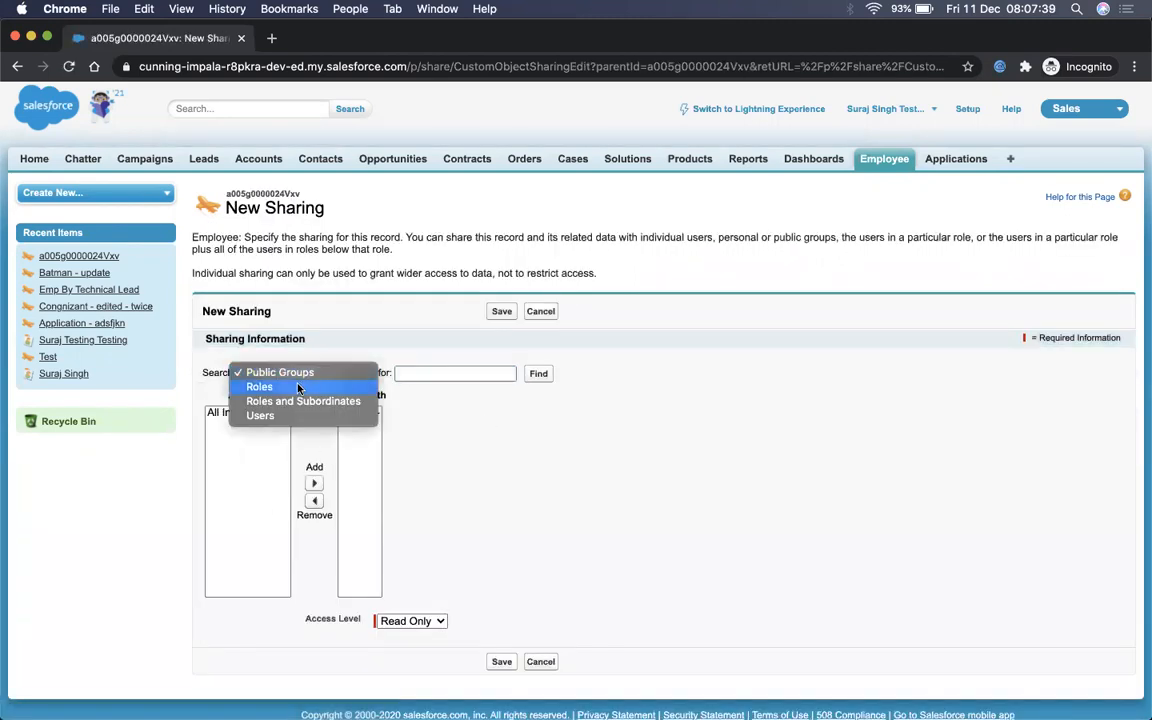
pyautogui.click(298, 387)
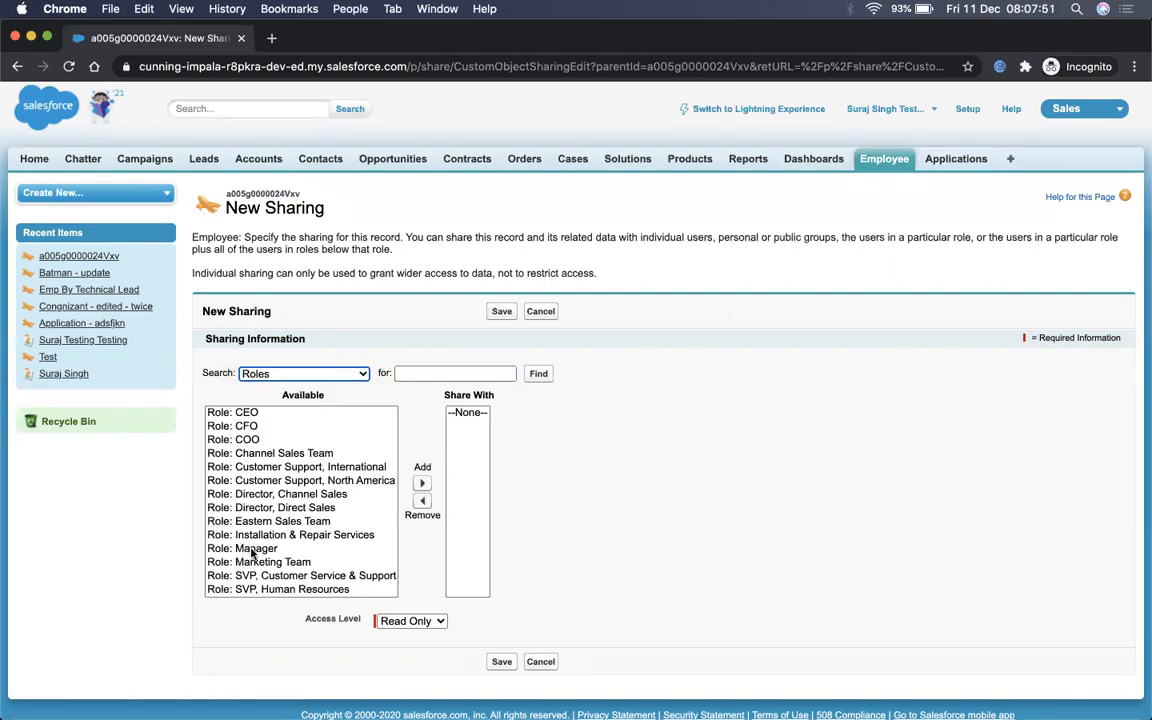
pyautogui.scroll(-3, 288, 546)
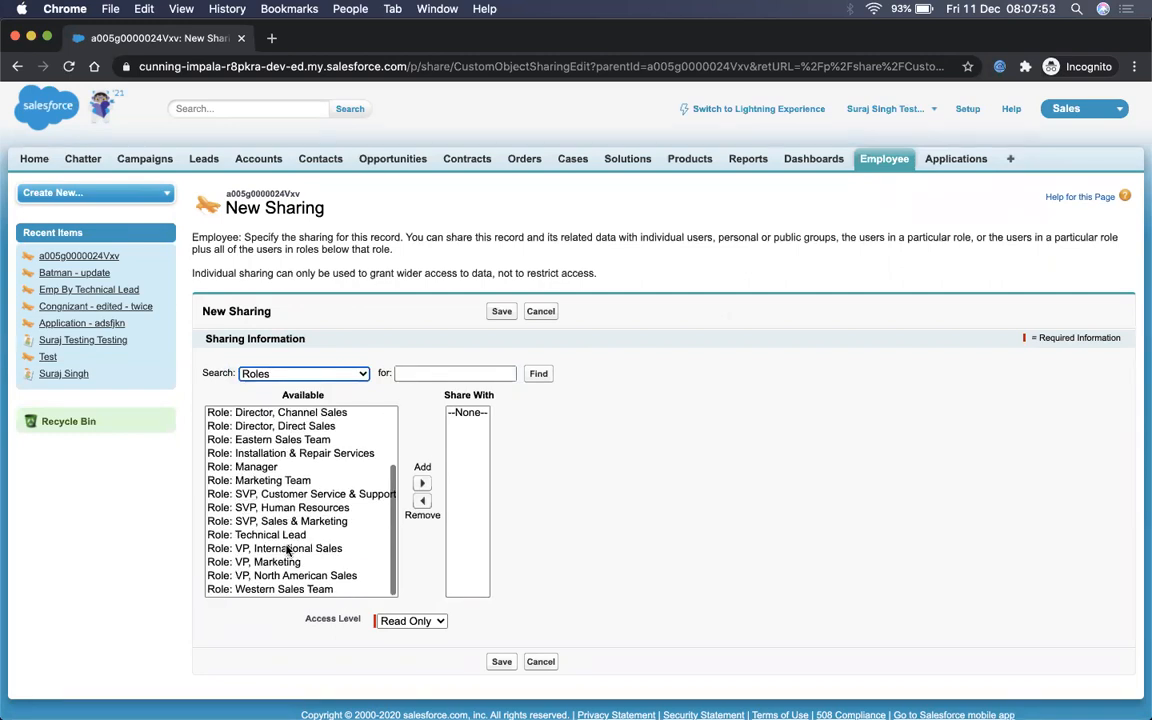
pyautogui.click(292, 535)
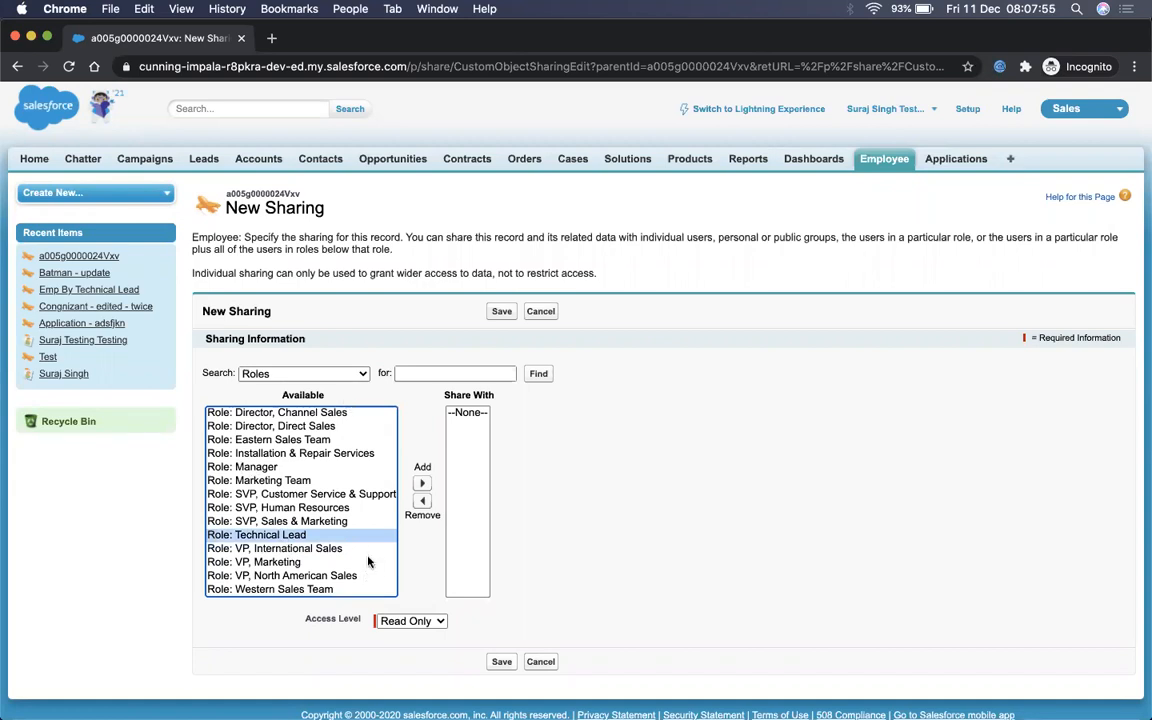
pyautogui.click(422, 483)
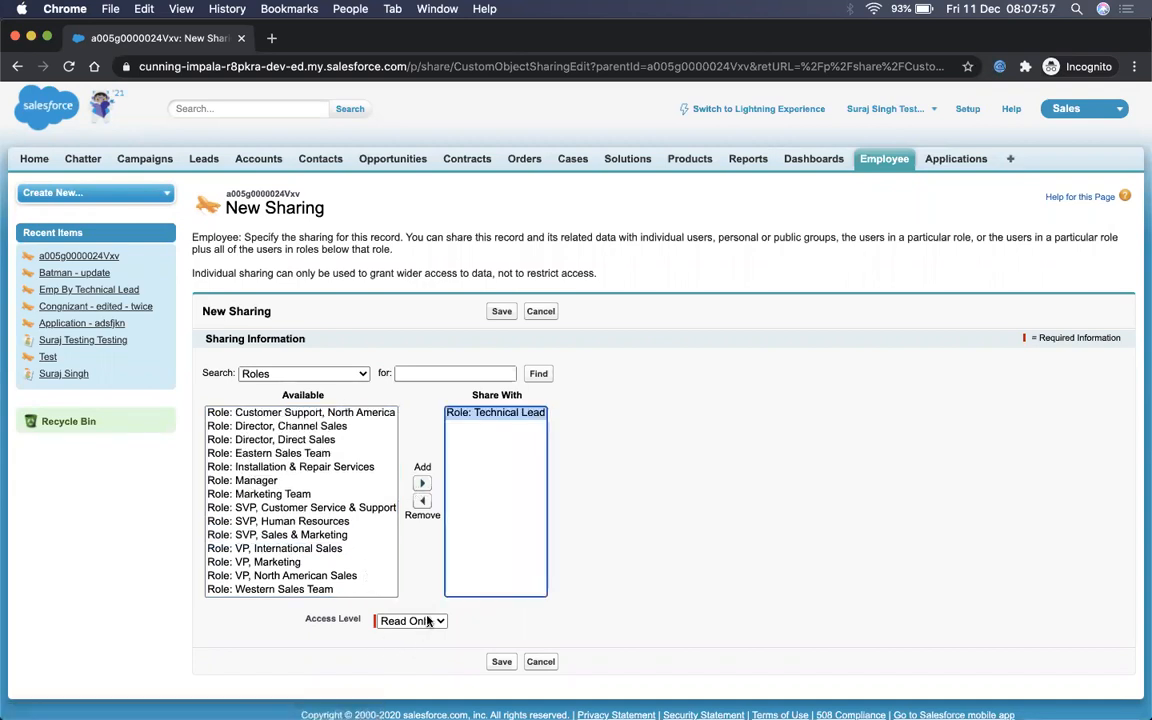
pyautogui.click(502, 661)
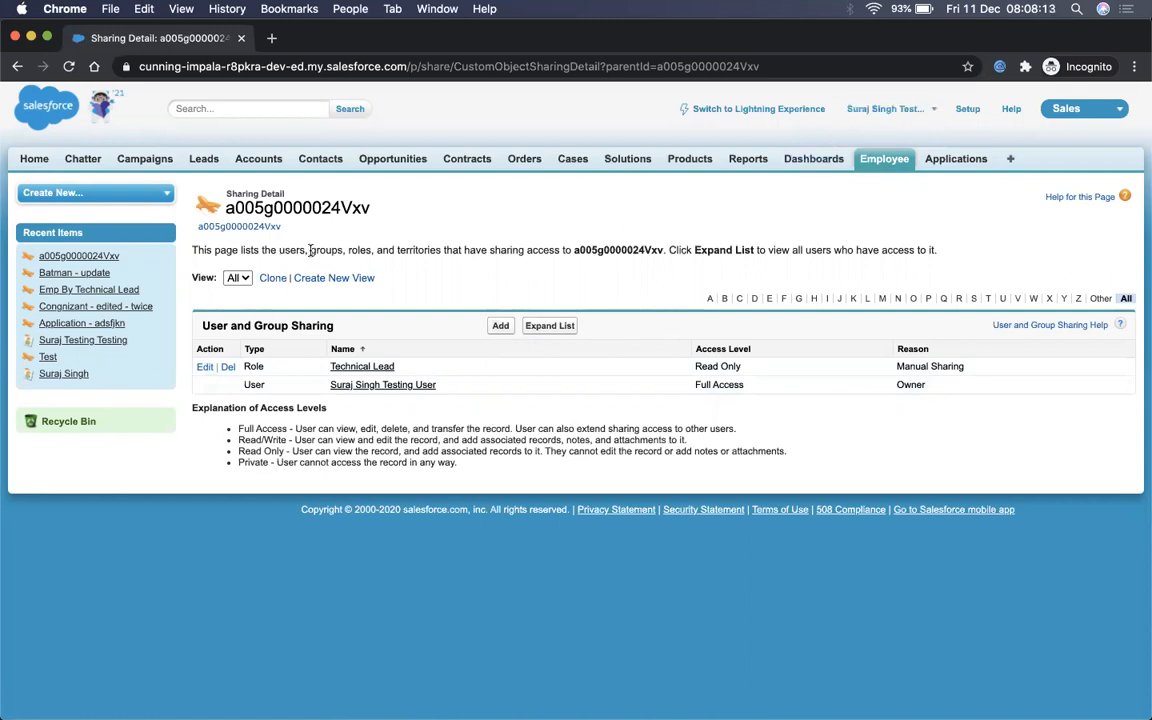
# Return to employee record a005g0000024Vxv and check its owner name.
pyautogui.click(240, 228)
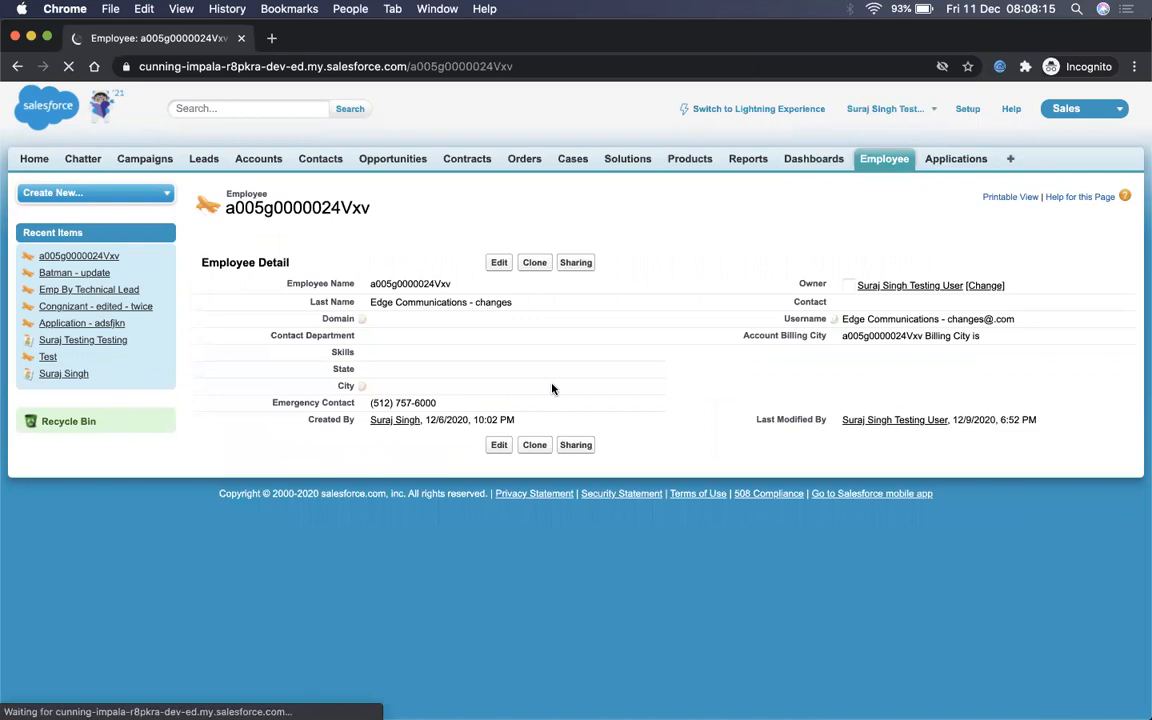
pyautogui.tripleClick(860, 286)
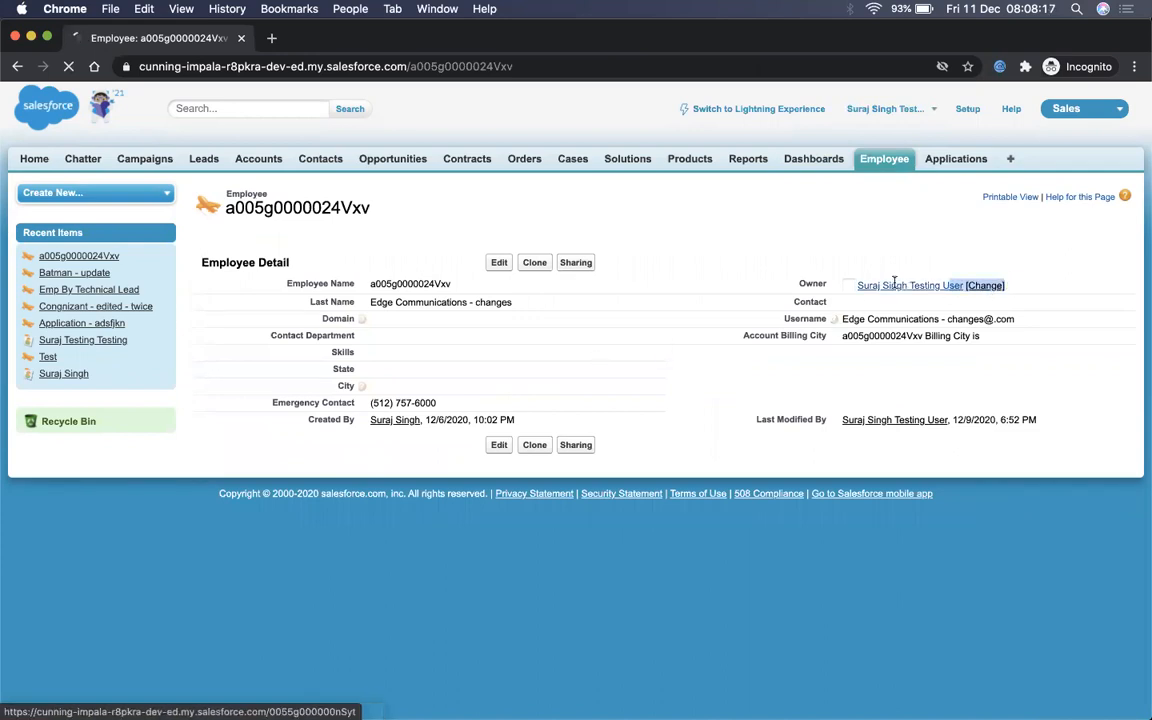
pyautogui.click(747, 248)
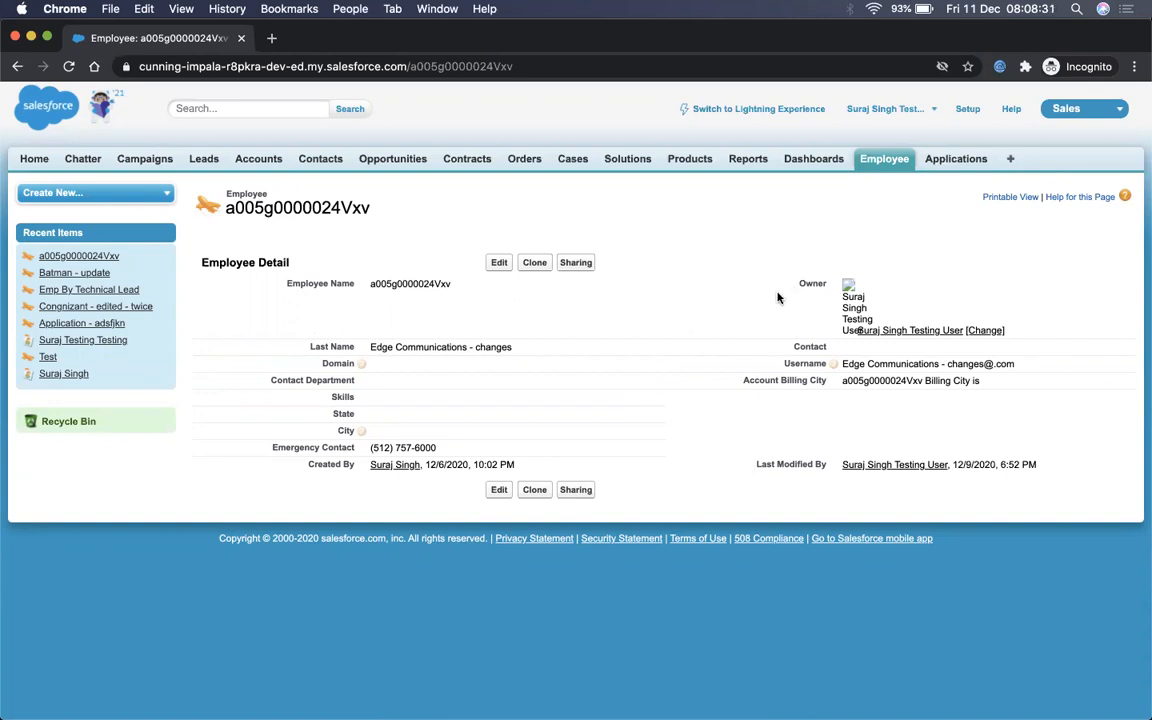
# Log out of the test user session and return to the Setup window.
pyautogui.click(884, 110)
pyautogui.click(799, 195)
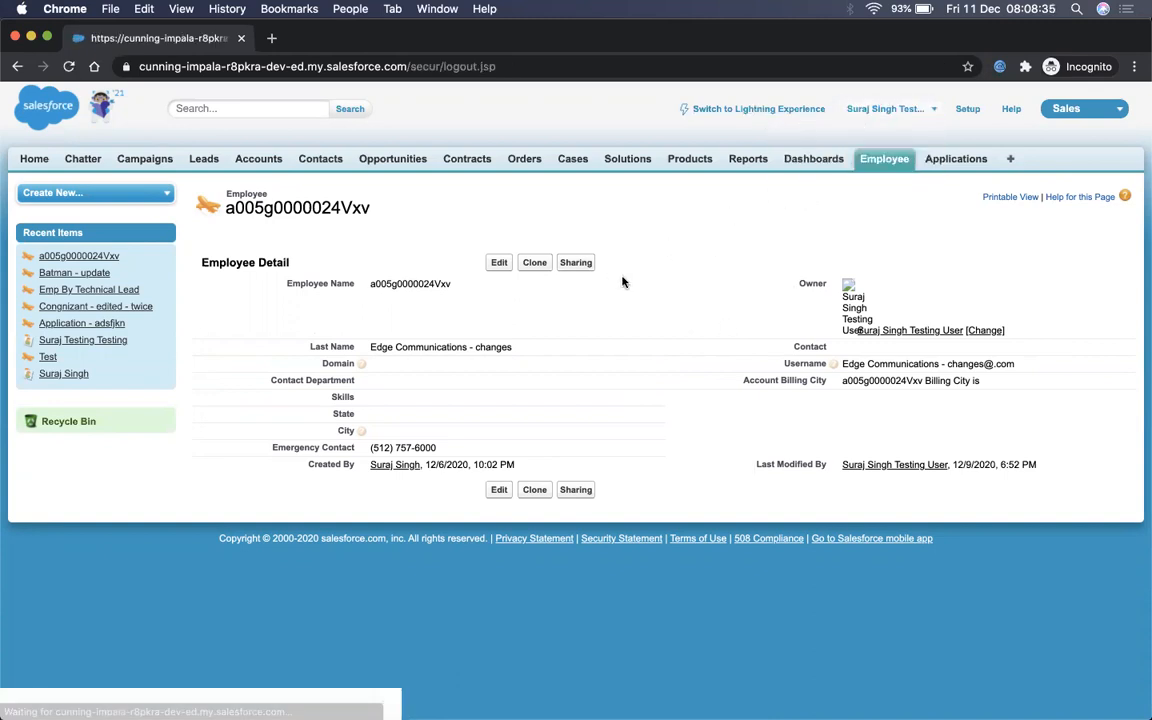
pyautogui.hotkey('ctrl', 'Up')
pyautogui.click(423, 285)
# Check the Emp By Technical Lead record, the other employee record and Employee page layouts.
pyautogui.click(614, 39)
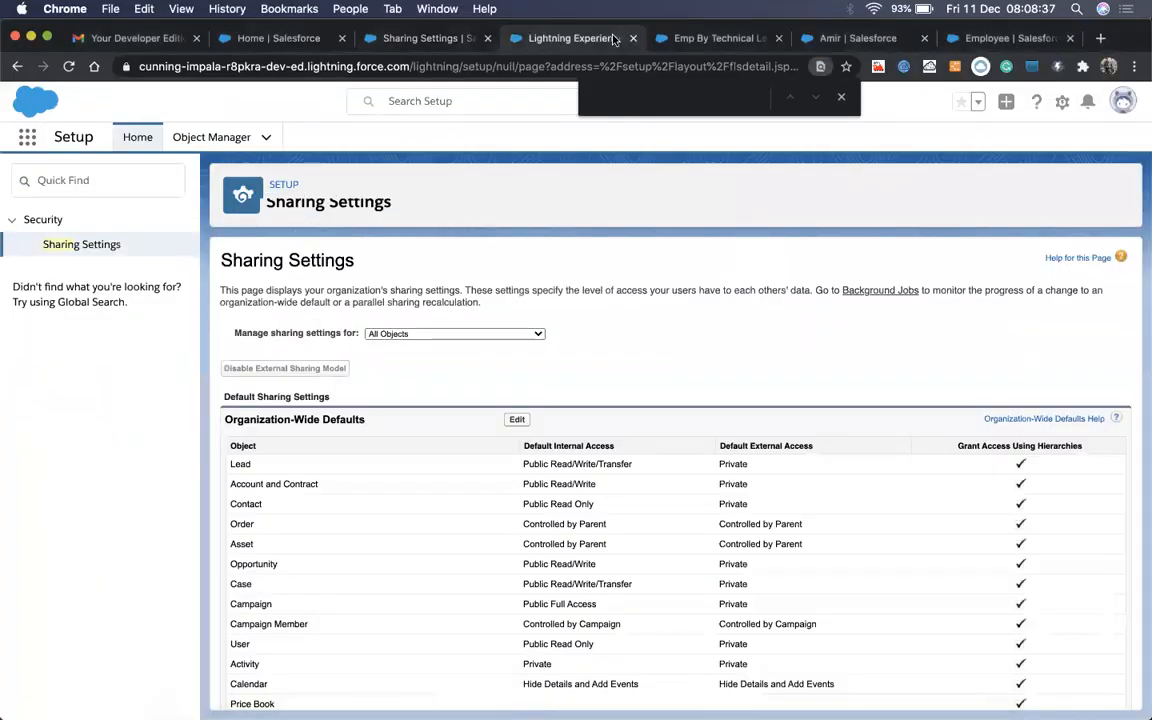
pyautogui.click(684, 37)
pyautogui.click(856, 40)
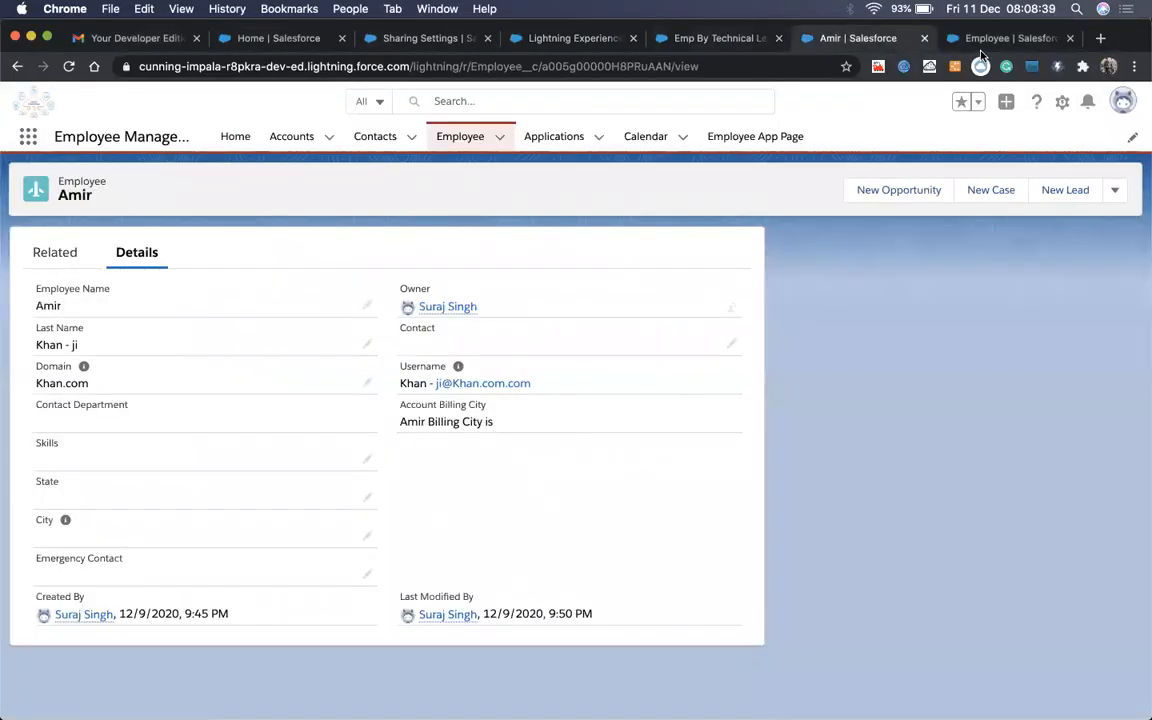
pyautogui.click(985, 40)
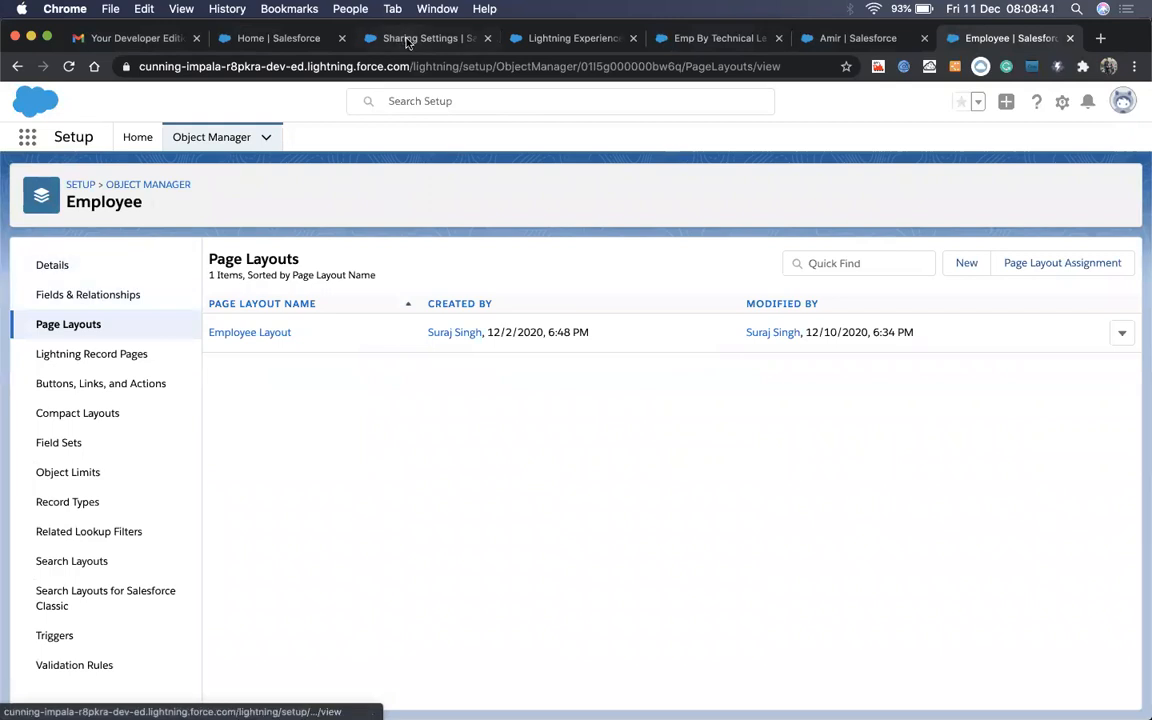
pyautogui.click(818, 38)
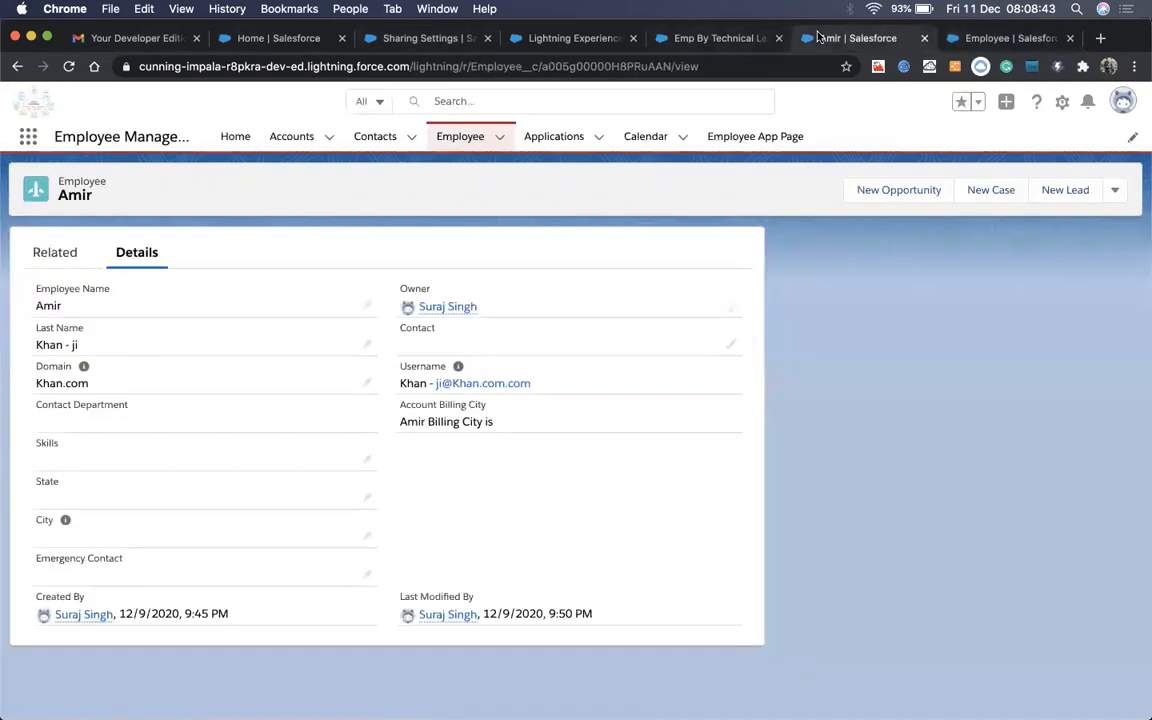
pyautogui.click(540, 38)
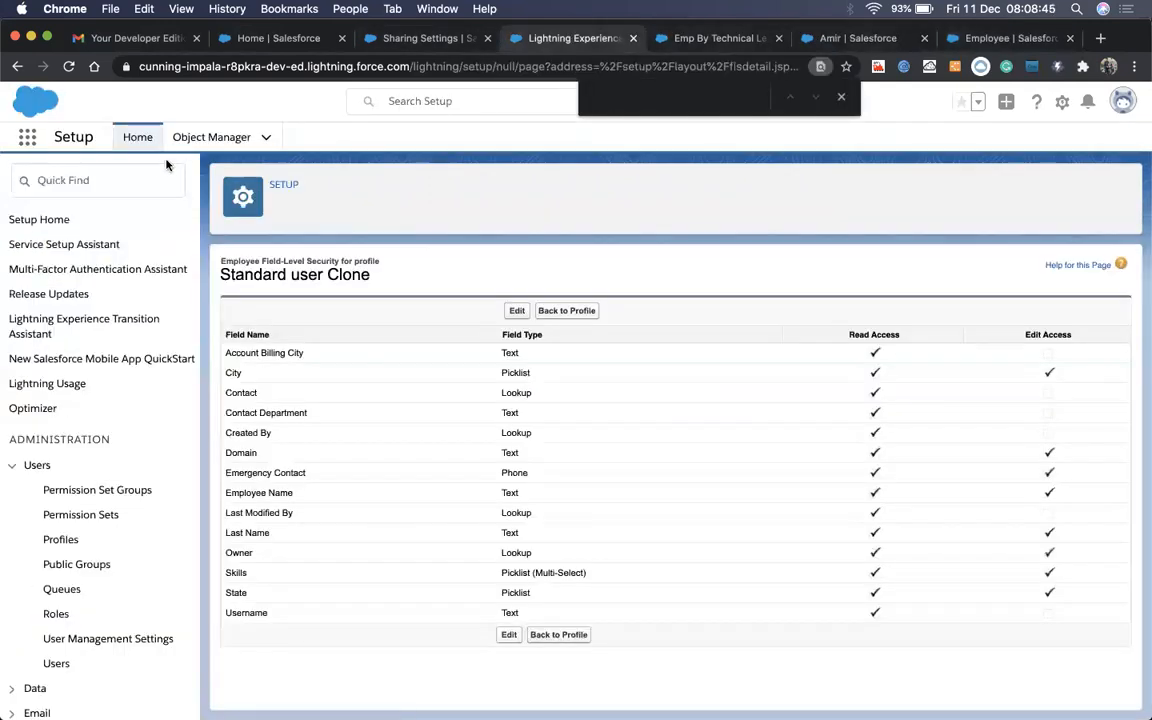
# Search 'user' in Quick Find and open the All Users list.
pyautogui.click(142, 177)
pyautogui.write('use')
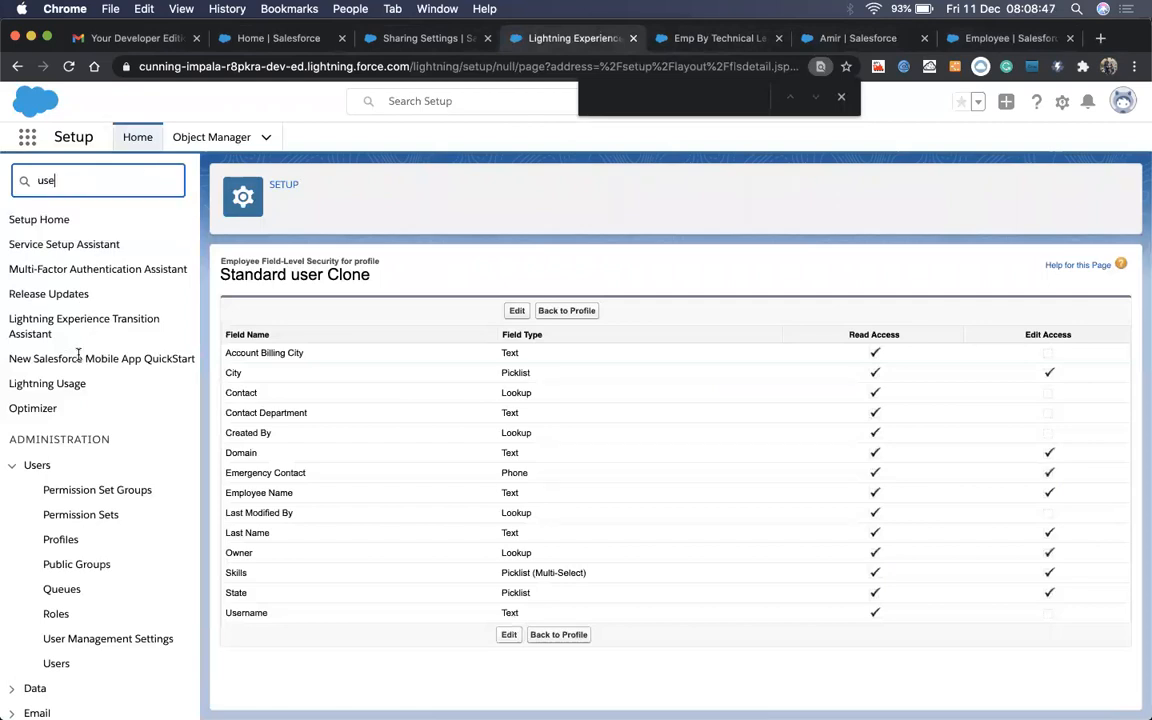
pyautogui.write('r')
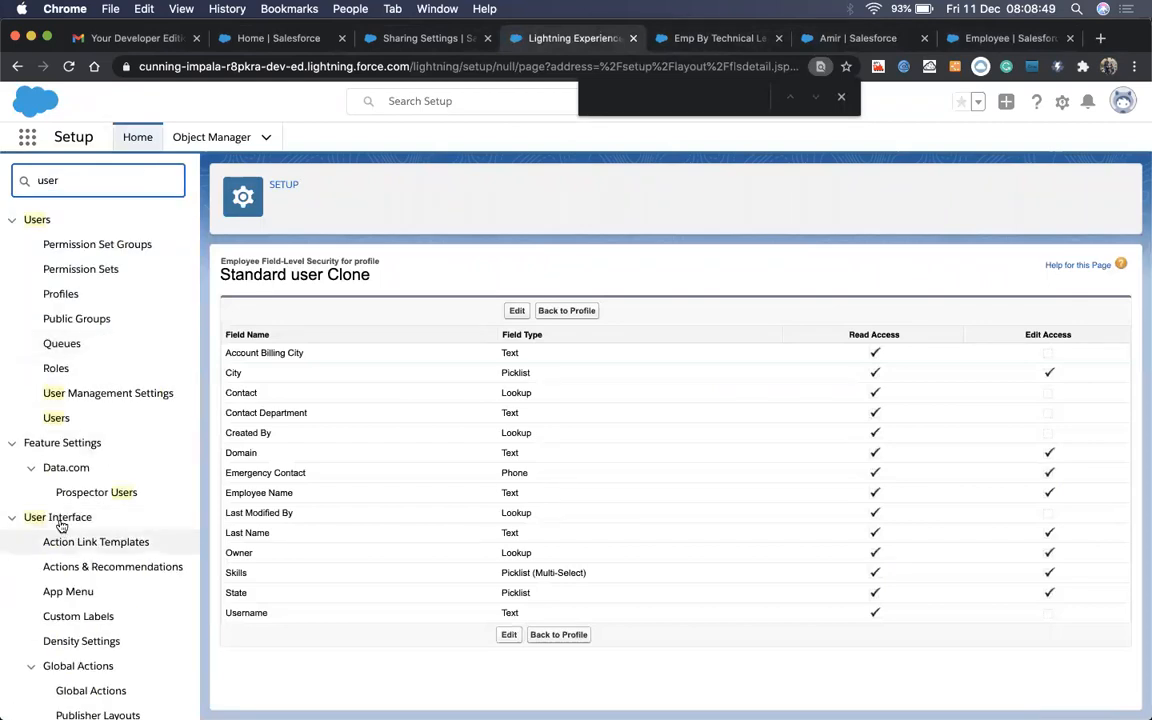
pyautogui.click(57, 419)
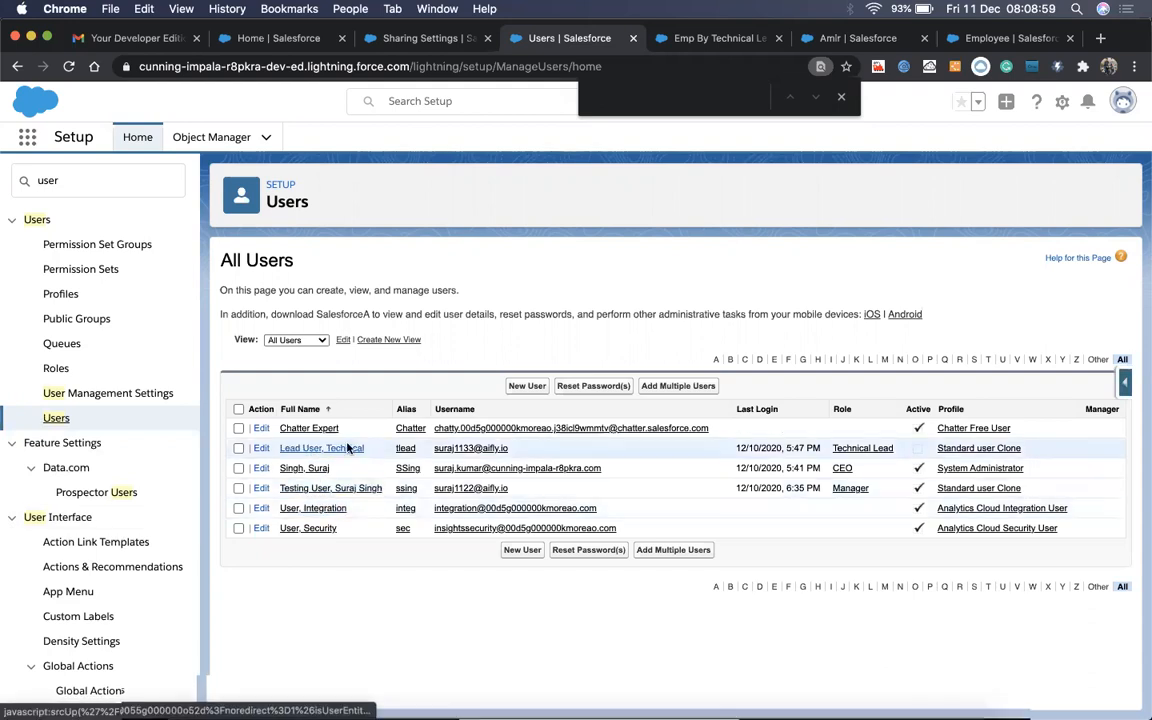
pyautogui.hotkey('ctrl', 'Up')
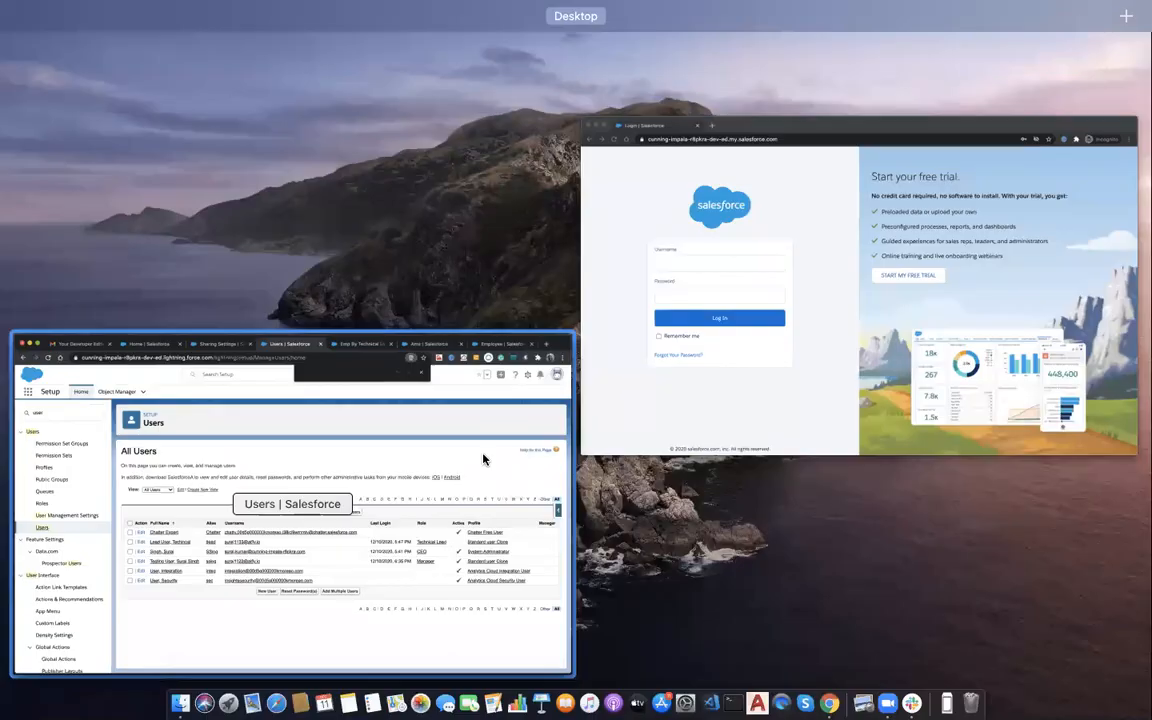
# Confirm in Sharing Settings that Employee default internal access is Private.
pyautogui.click(483, 458)
pyautogui.click(410, 37)
pyautogui.scroll(-15, 455, 458)
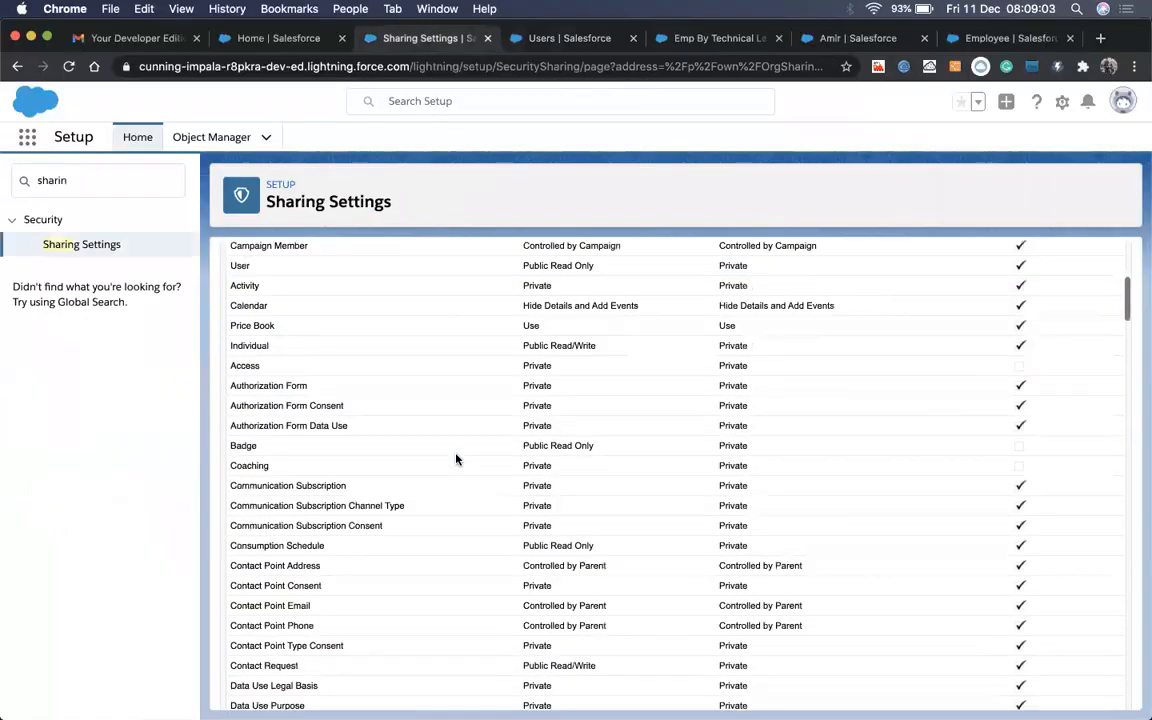
pyautogui.moveTo(527, 482); pyautogui.dragTo(560, 483)
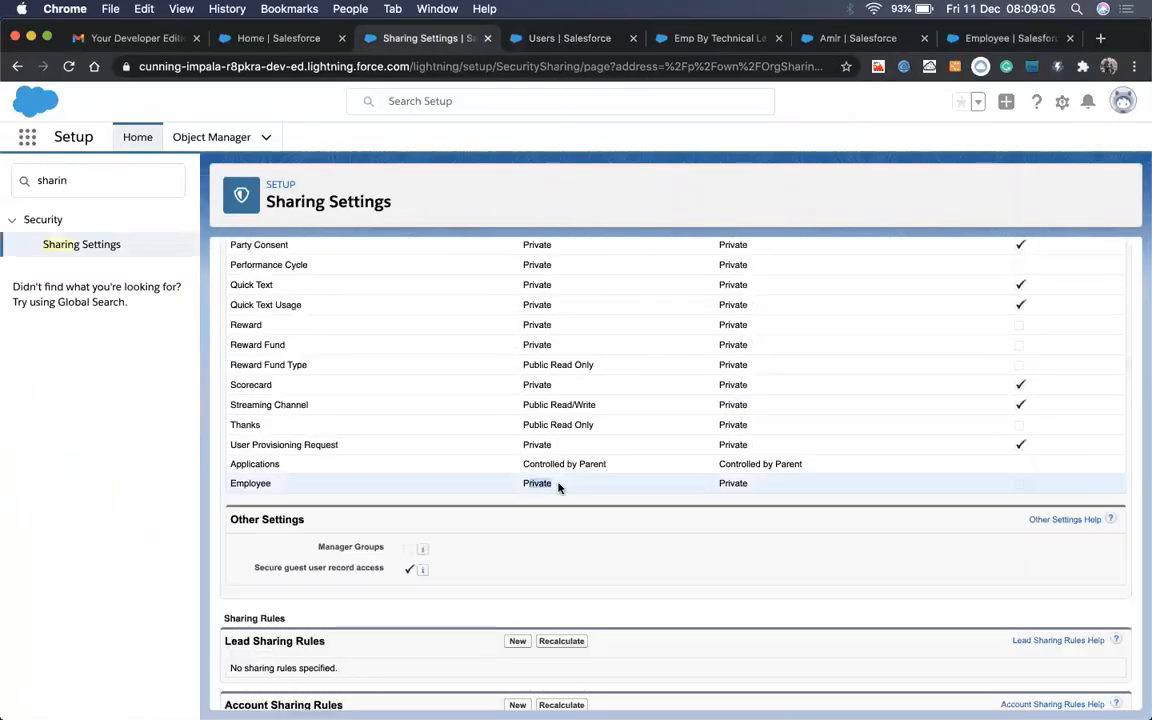
# Glance over the other employee and layout tabs, then return to the All Users list.
pyautogui.click(815, 38)
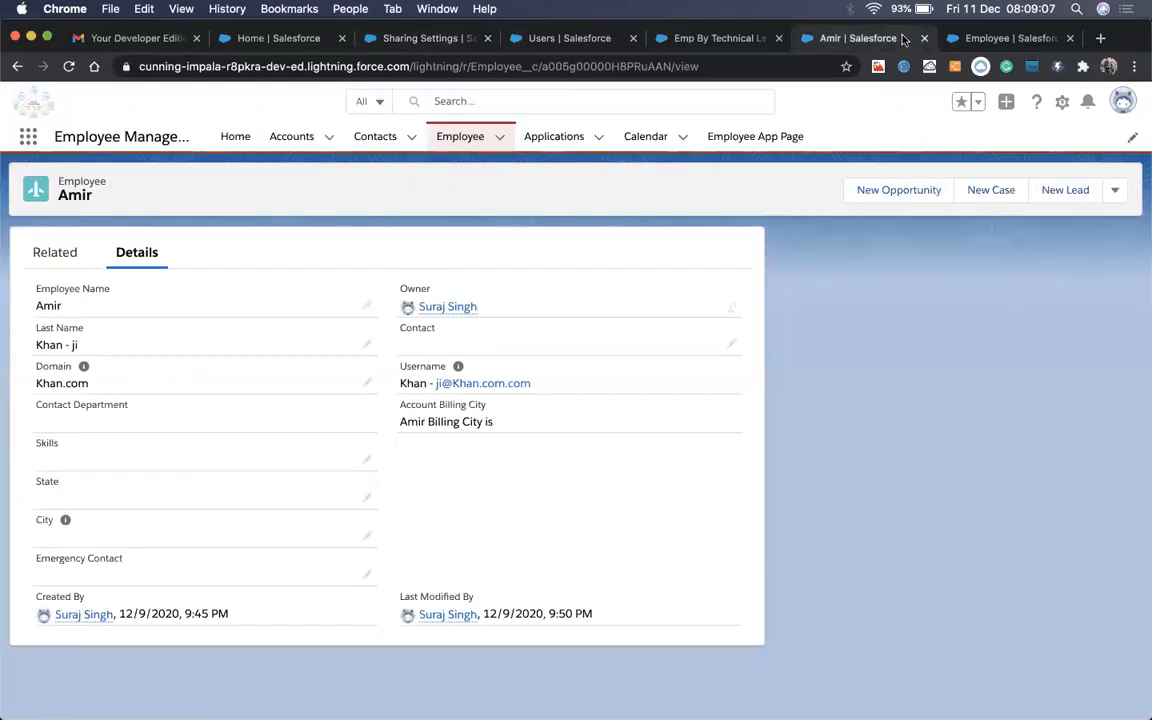
pyautogui.click(956, 38)
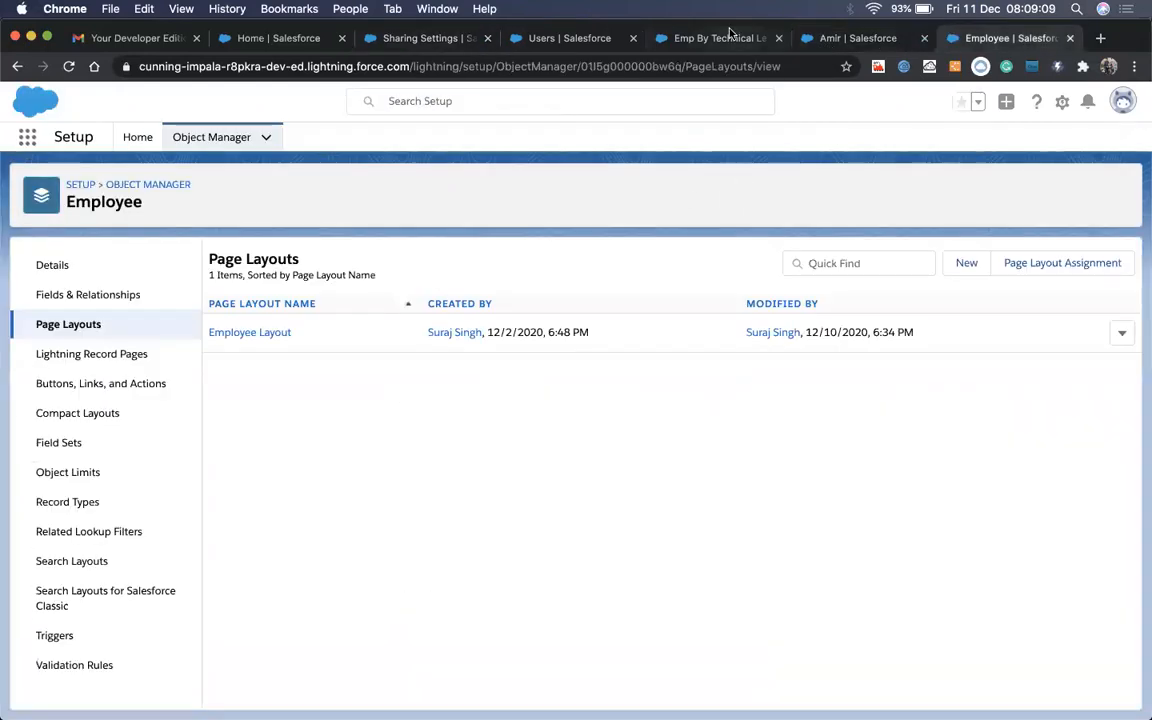
pyautogui.click(662, 38)
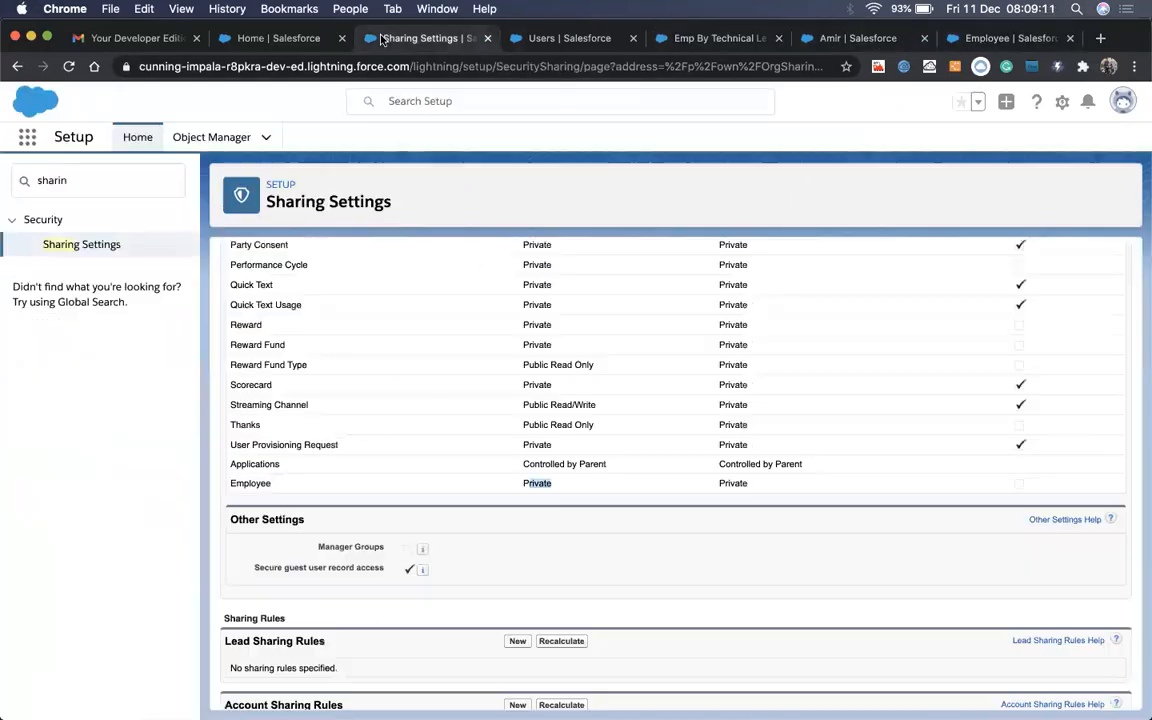
pyautogui.click(365, 38)
pyautogui.scroll(-20, 938, 311)
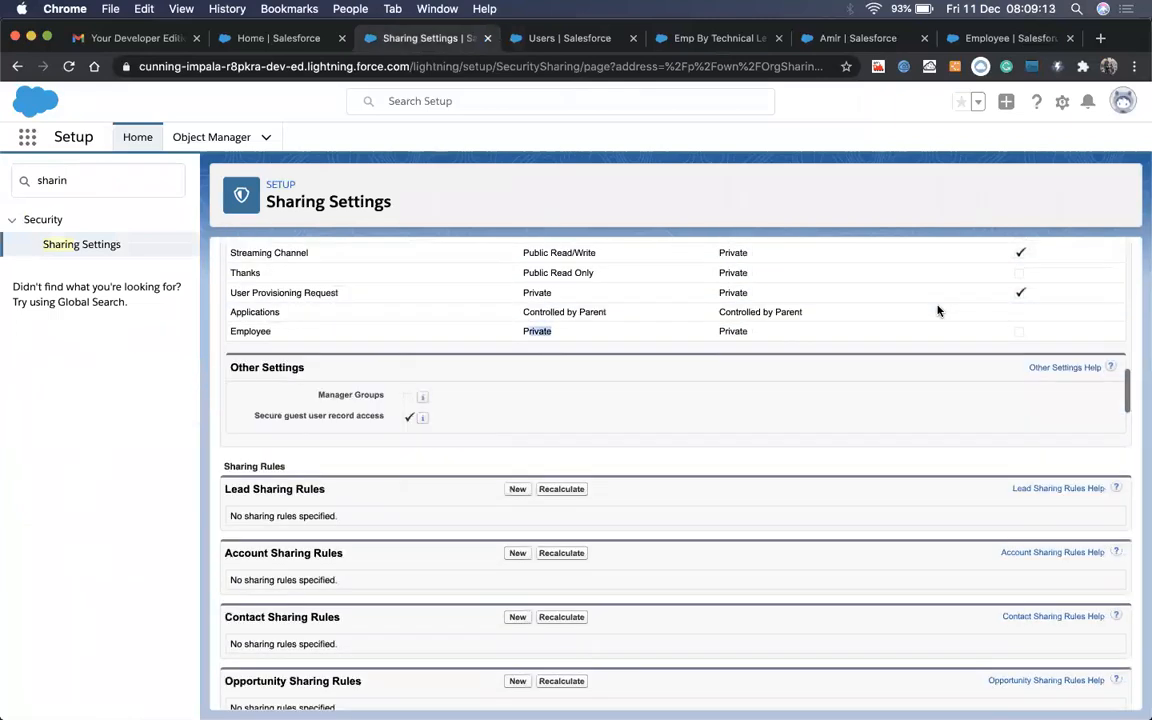
pyautogui.scroll(20, 529, 667)
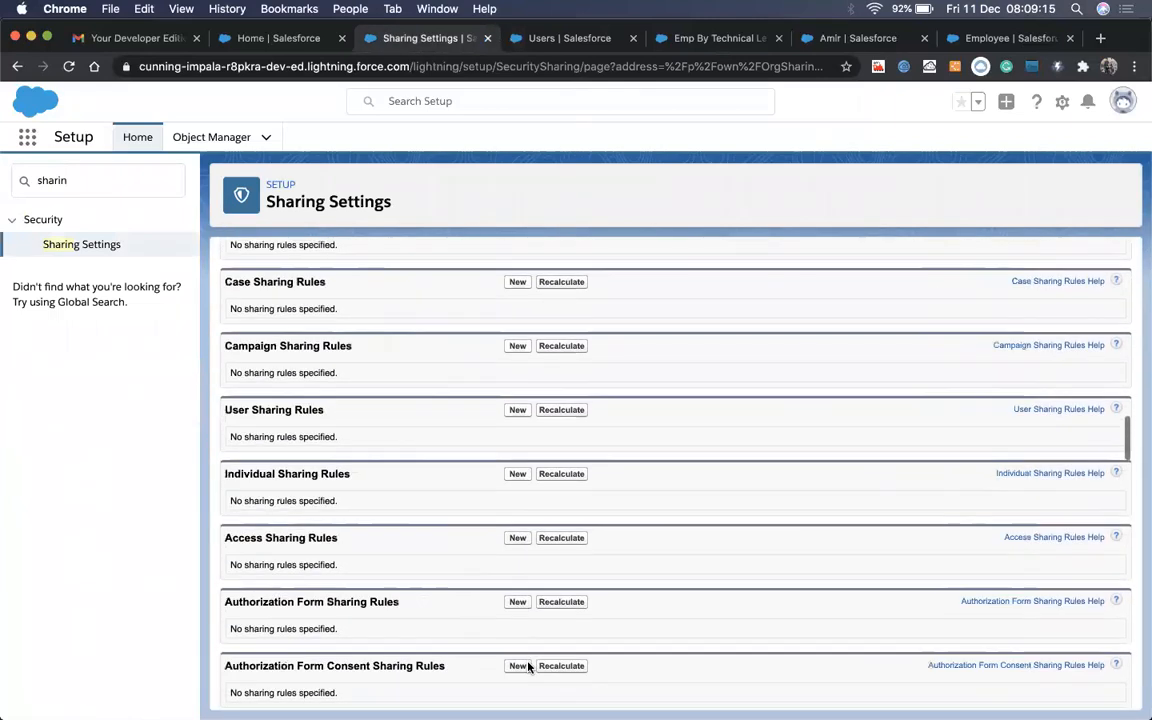
pyautogui.scroll(-3, 529, 667)
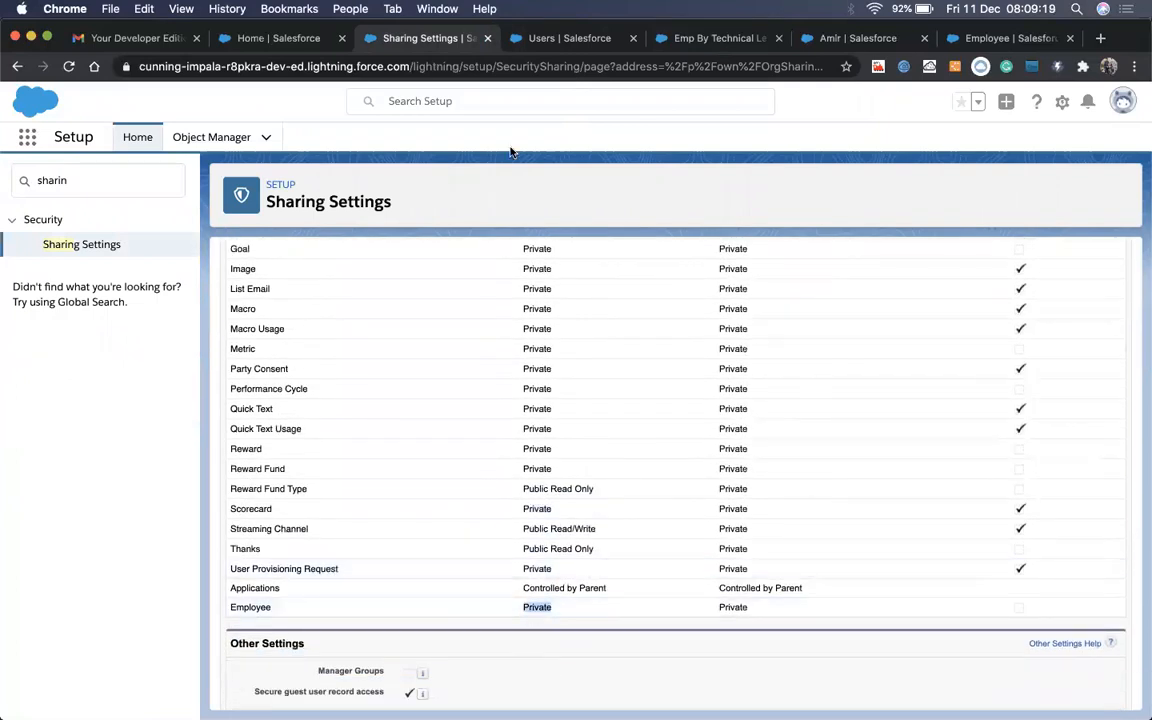
pyautogui.click(572, 38)
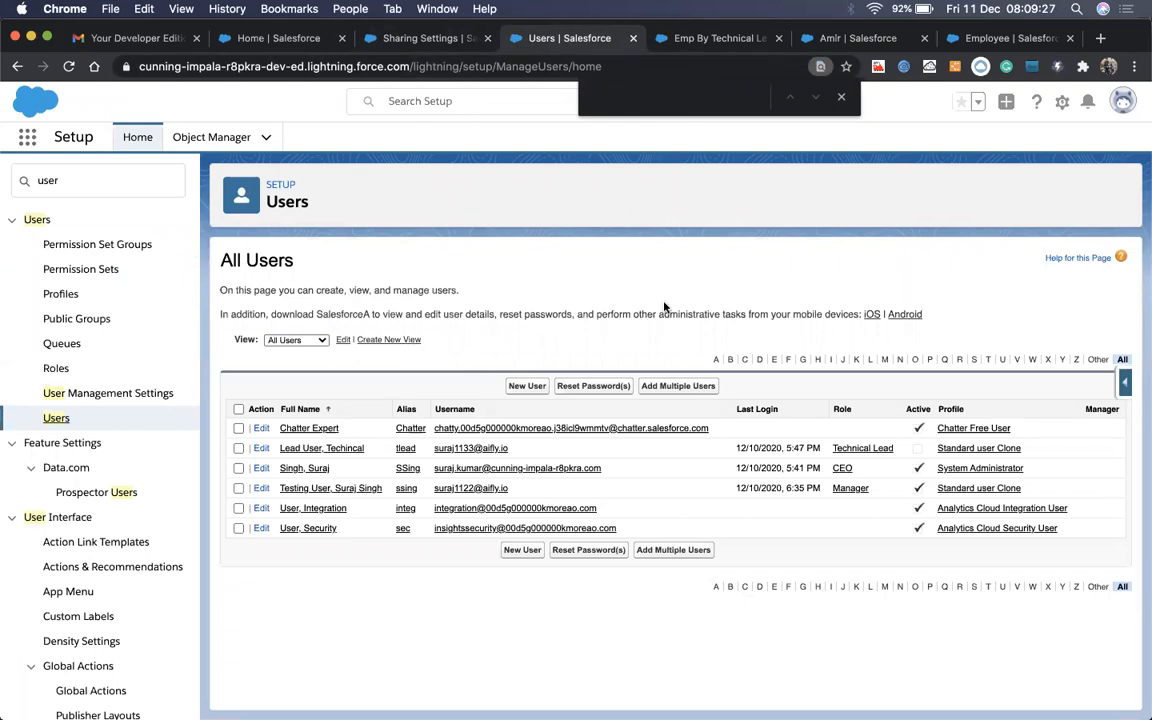
# Open the testing user and Technical Lead user detail pages in new tabs.
pyautogui.click(841, 101)
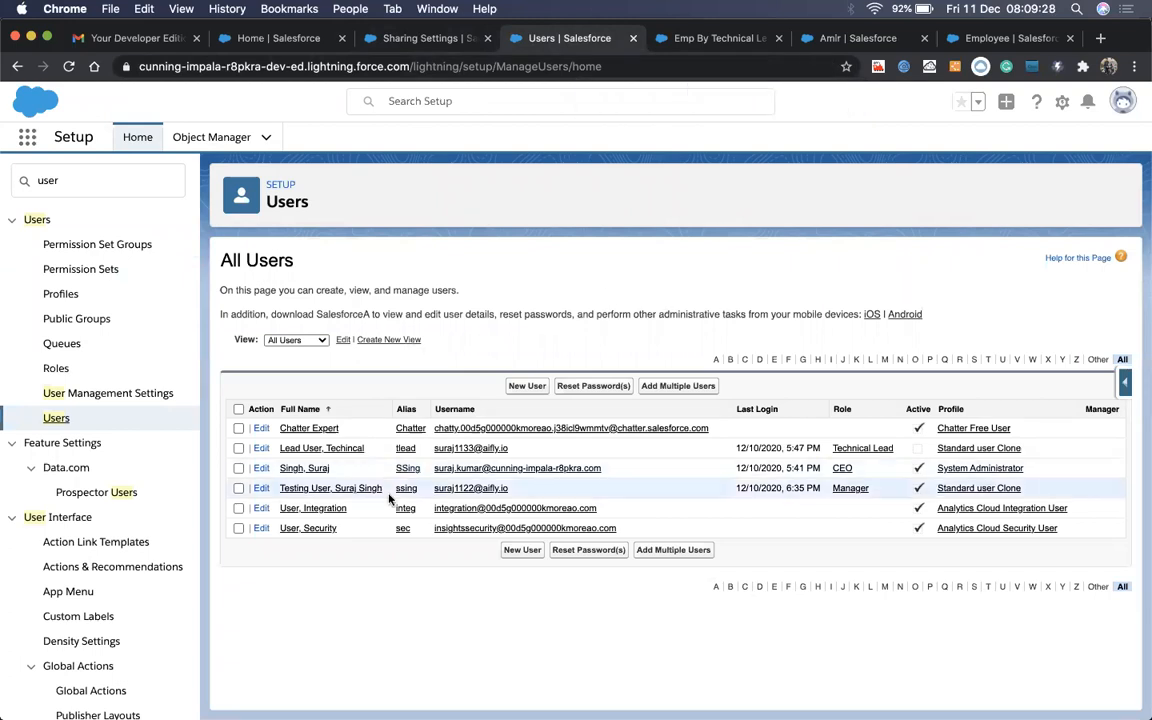
pyautogui.keyDown('super'); pyautogui.click(330, 489); pyautogui.keyUp('super')
pyautogui.keyDown('super'); pyautogui.click(340, 448); pyautogui.keyUp('super')
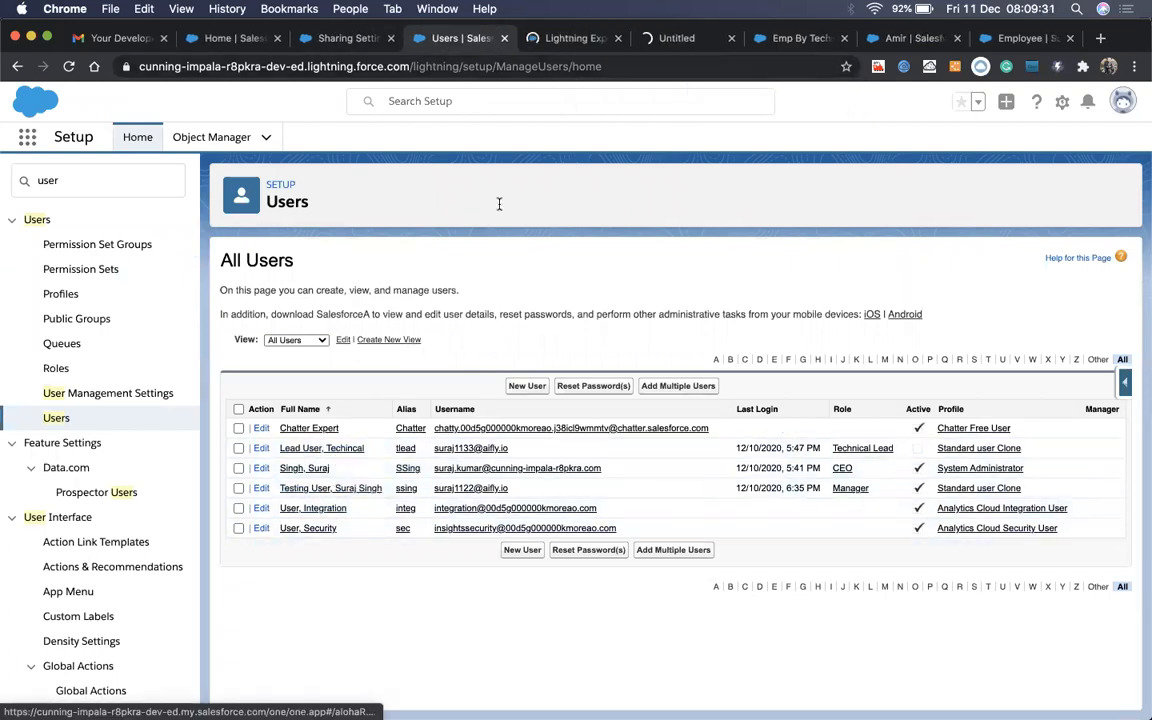
pyautogui.click(564, 40)
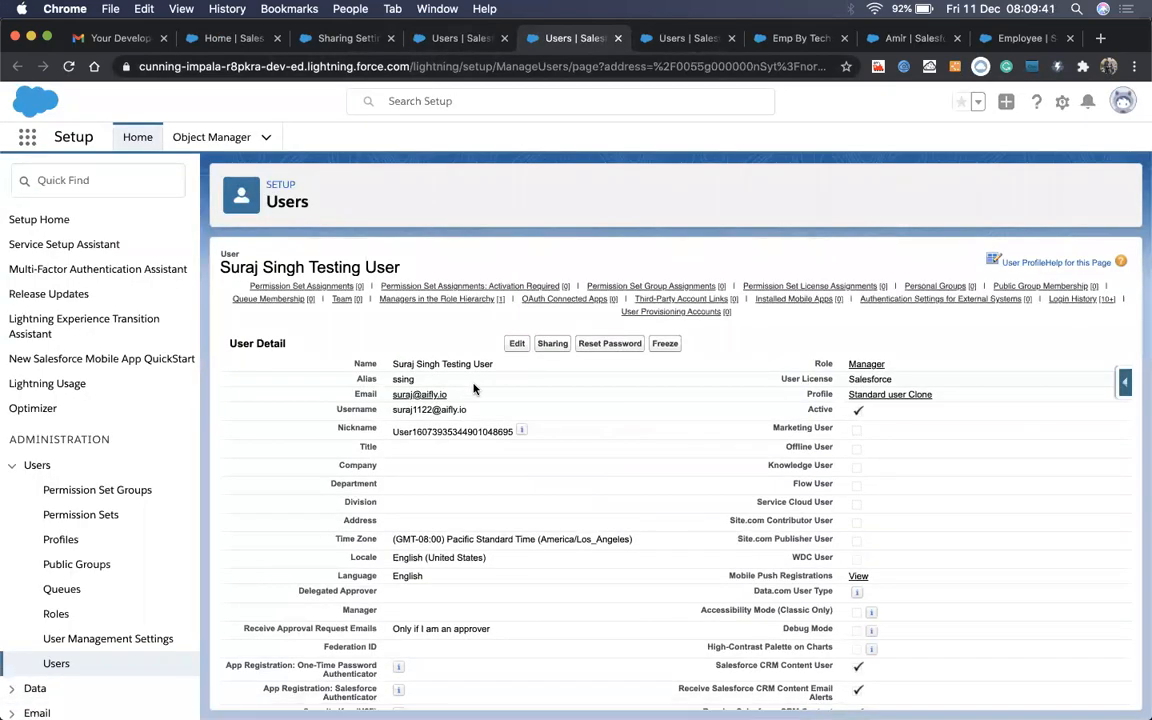
# Deactivate the testing user by clearing Active, confirming the warning and saving.
pyautogui.click(516, 344)
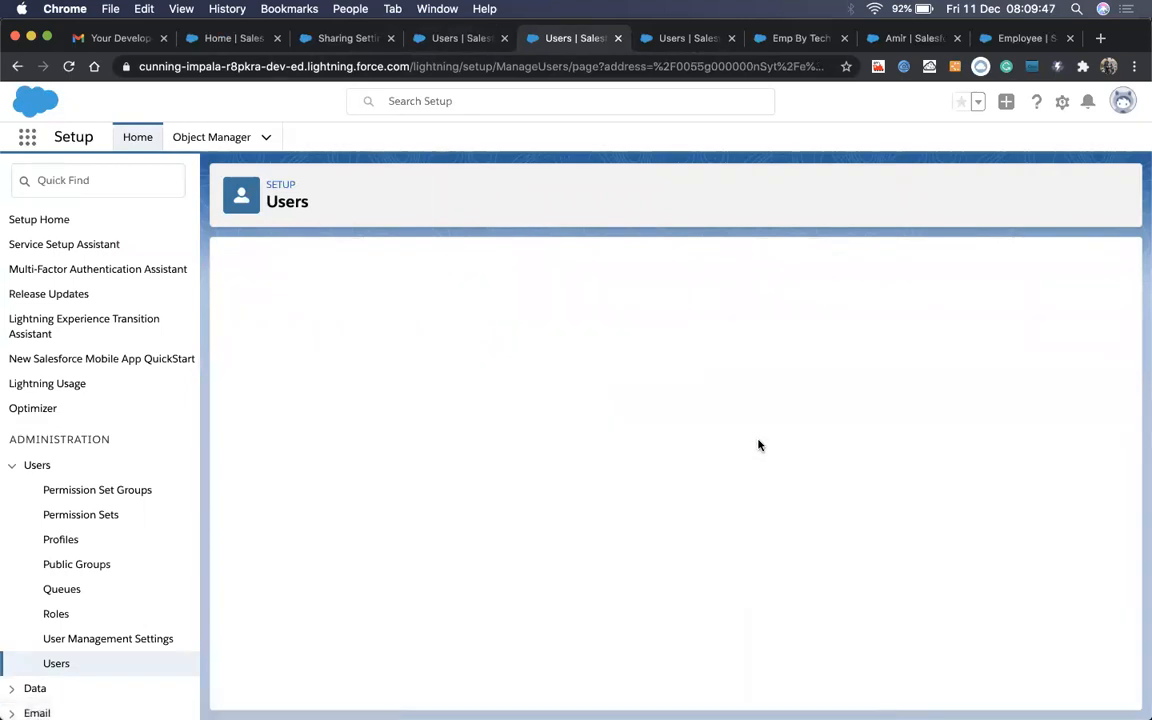
pyautogui.hotkey('ctrl', 'Up')
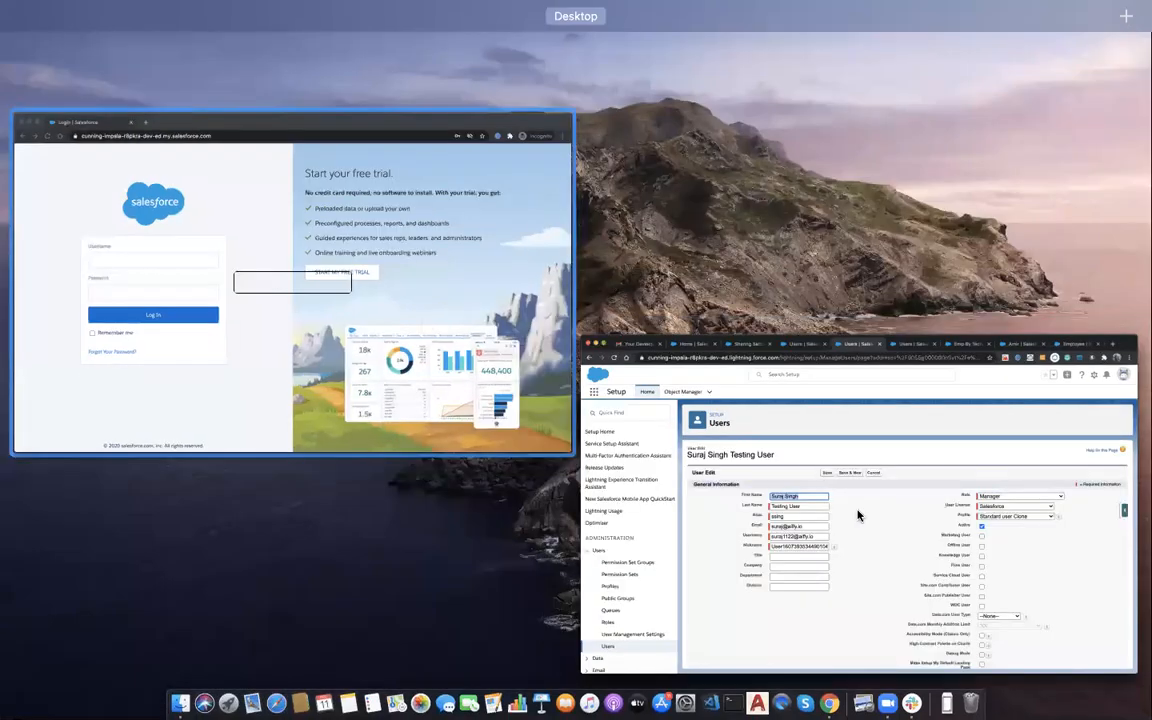
pyautogui.click(792, 400)
pyautogui.click(829, 415)
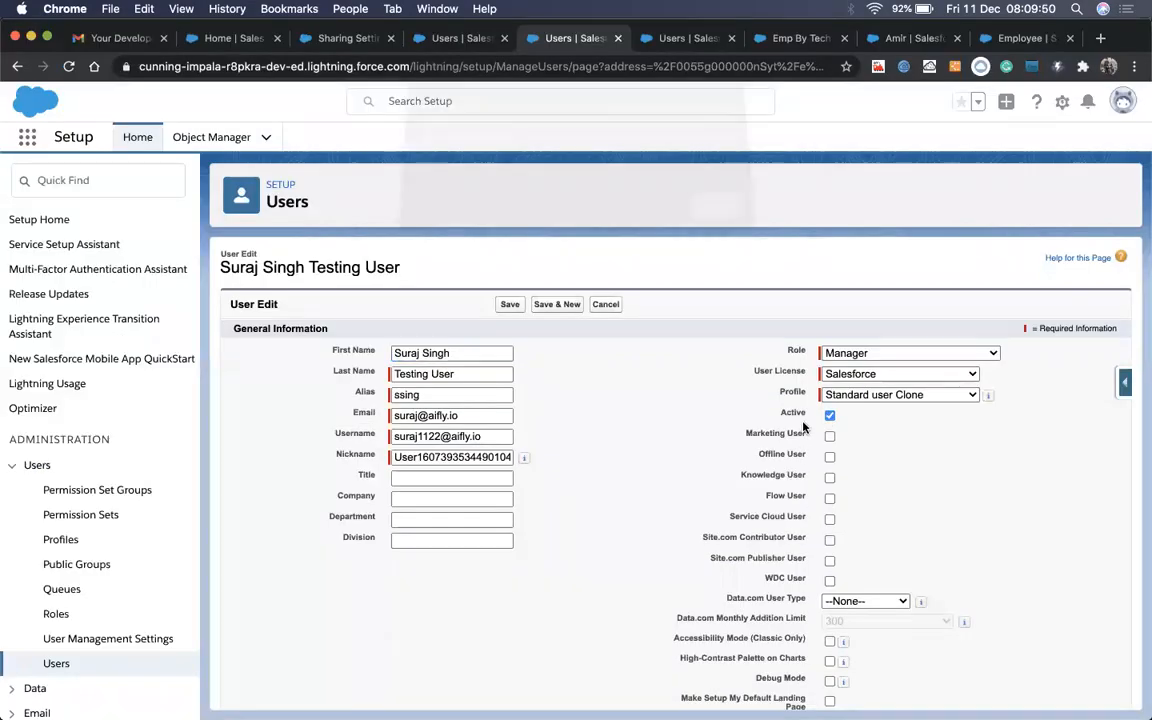
pyautogui.click(716, 219)
pyautogui.click(509, 304)
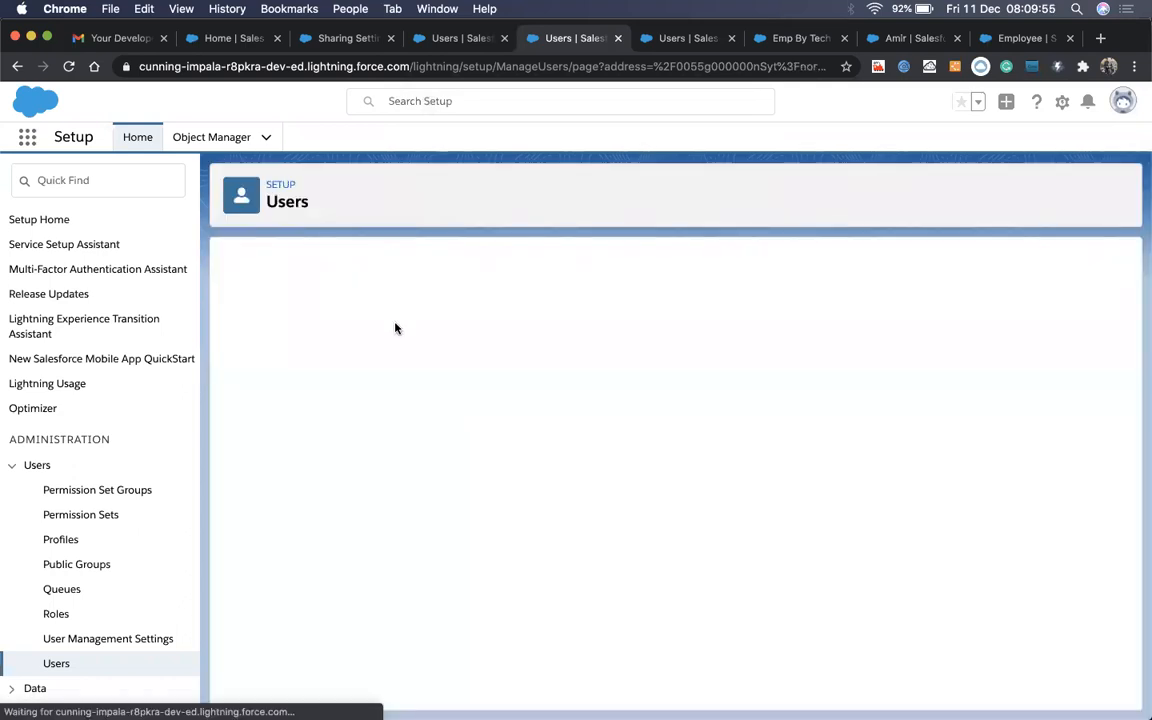
# Review the testing and Technical Lead user pages, then return to All Users.
pyautogui.click(680, 38)
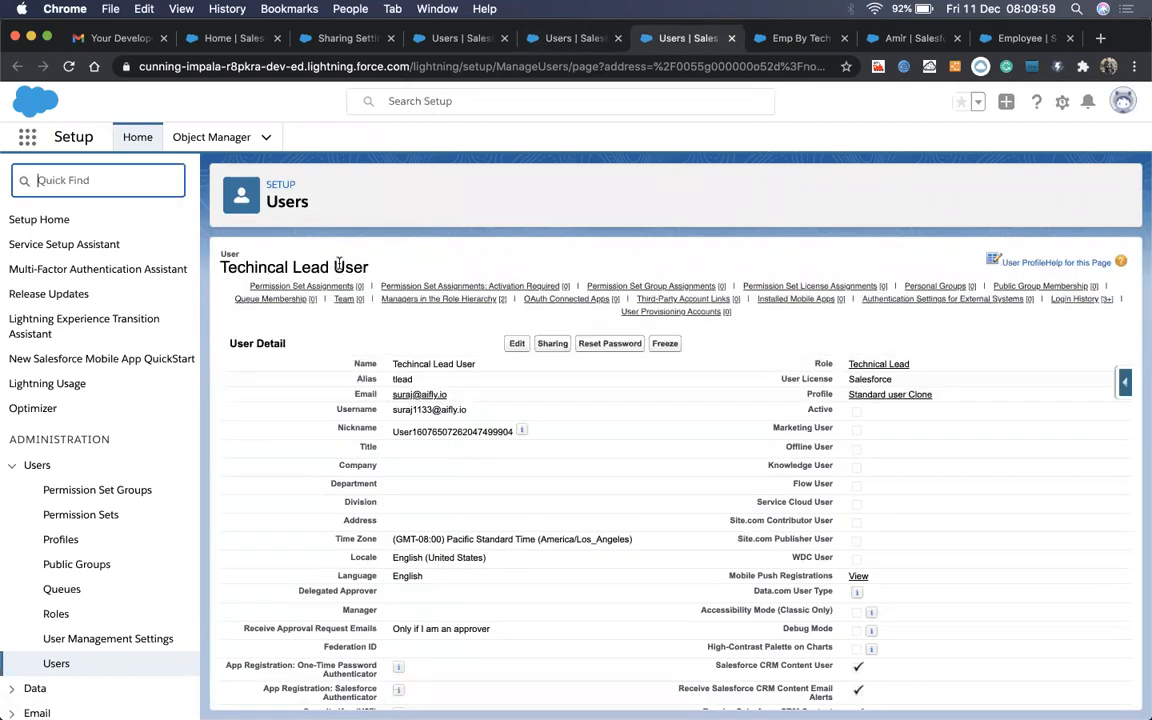
pyautogui.click(540, 44)
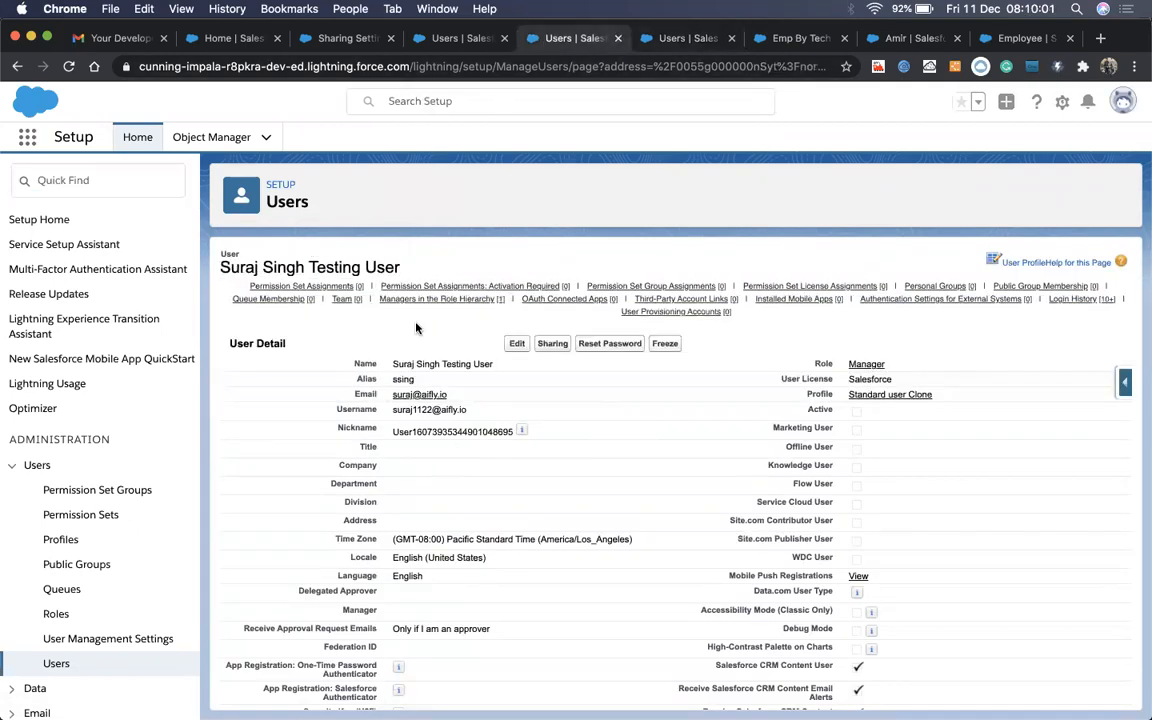
pyautogui.moveTo(309, 267); pyautogui.dragTo(400, 267)
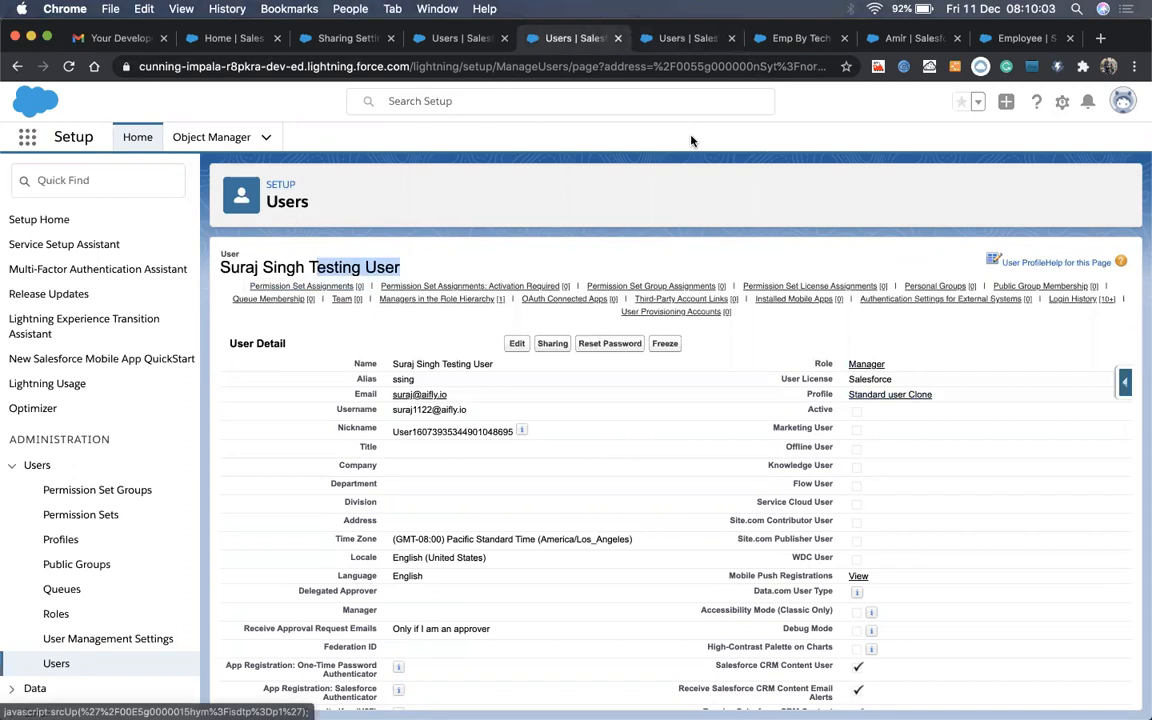
pyautogui.click(688, 38)
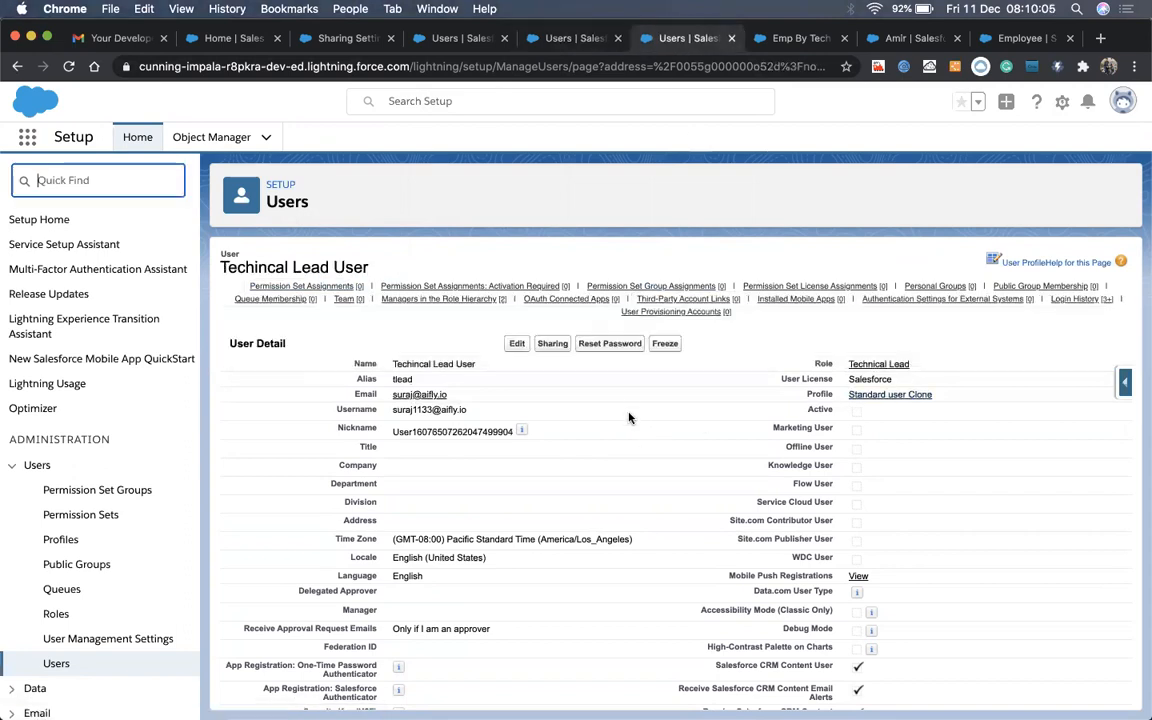
pyautogui.click(458, 38)
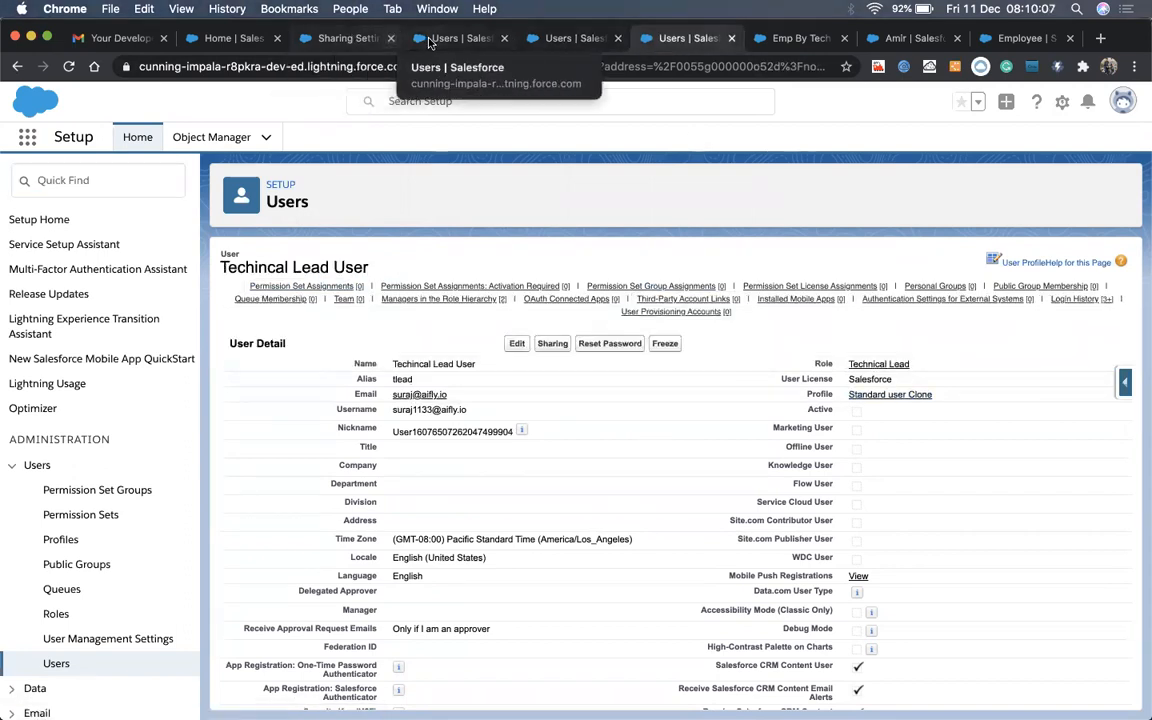
# Return to Sharing Settings and view the Employee row's Private internal and external access.
pyautogui.click(330, 38)
pyautogui.scroll(-1, 541, 560)
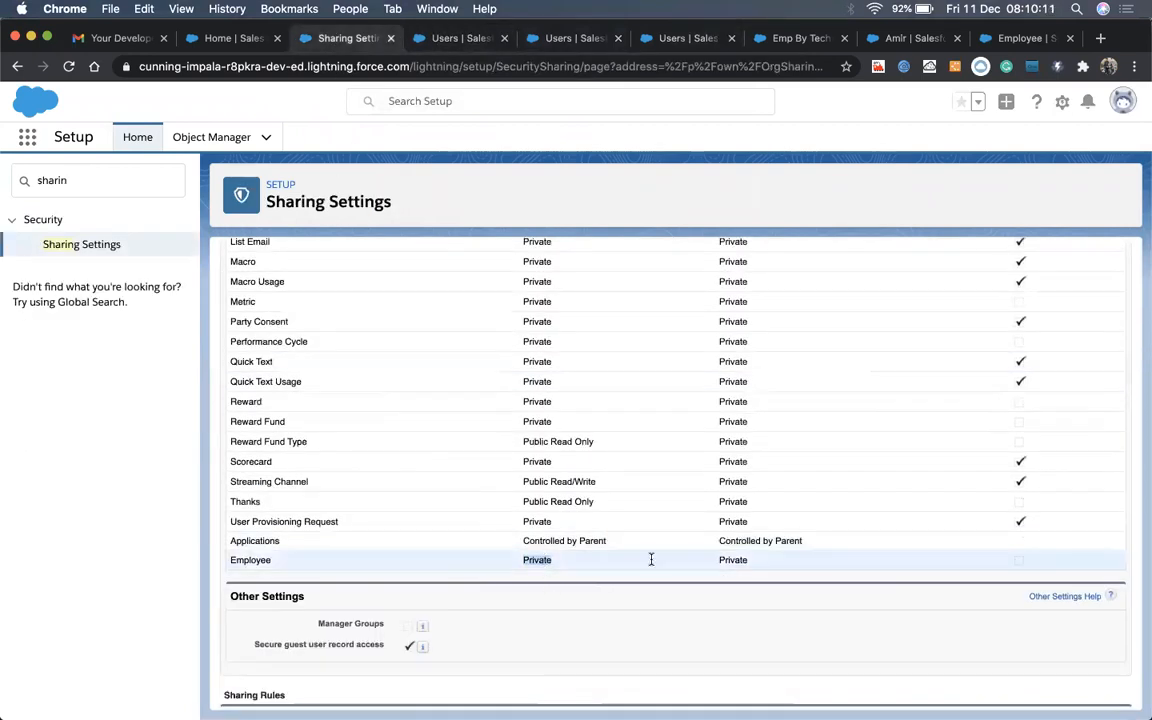
pyautogui.click(744, 560)
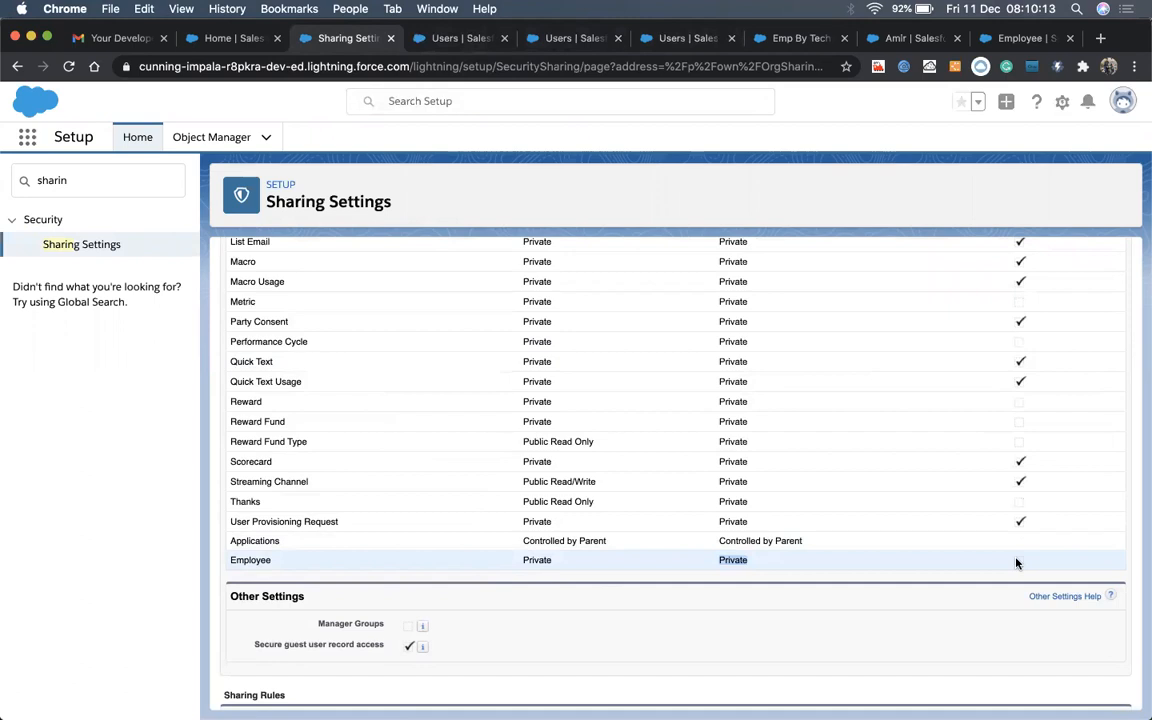
pyautogui.click(516, 560)
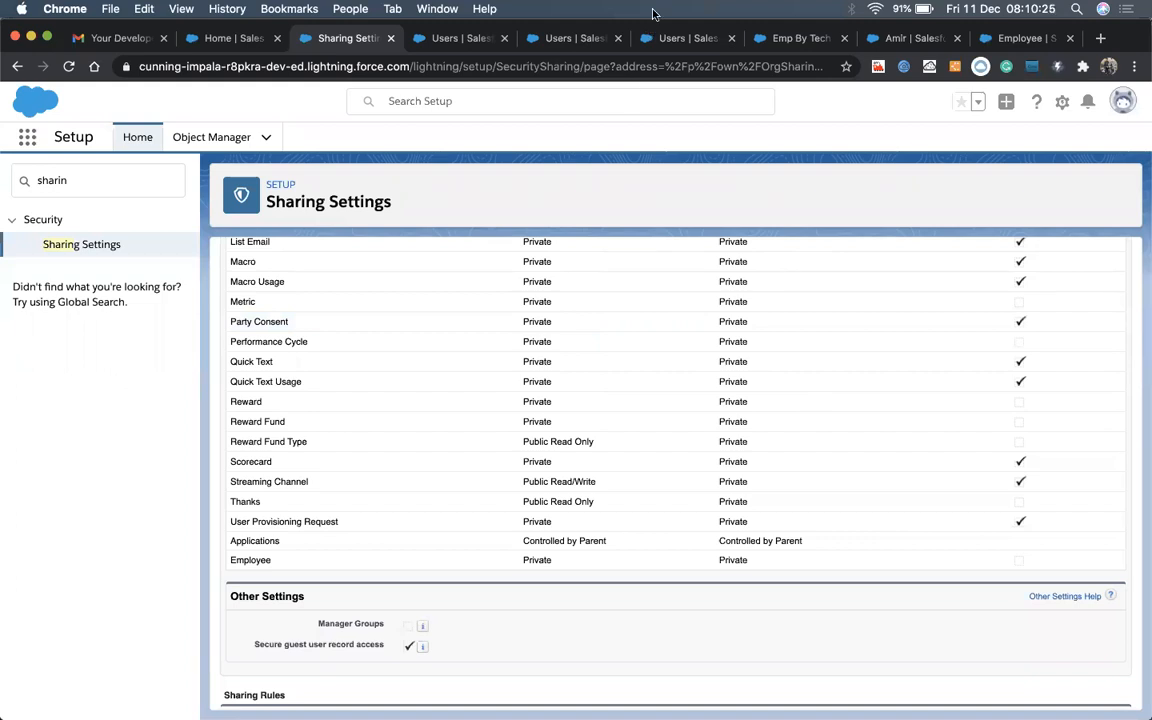
# Edit the Technical Lead user, check Active, and save.
pyautogui.click(685, 38)
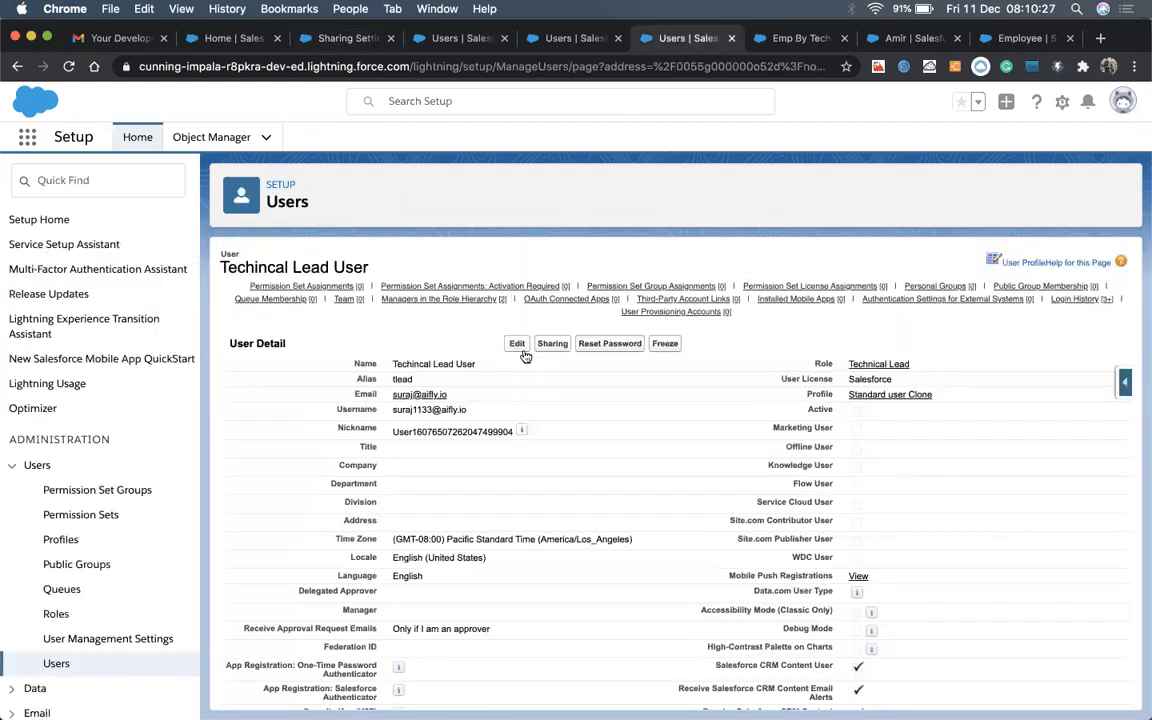
pyautogui.click(518, 343)
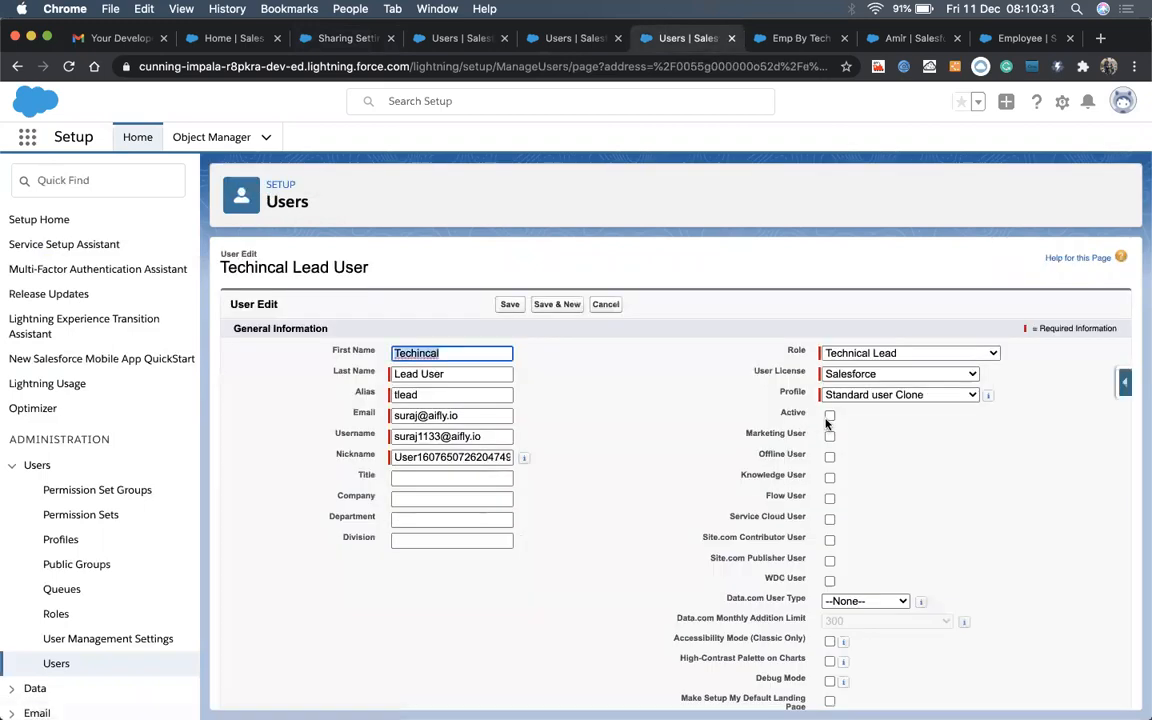
pyautogui.click(508, 305)
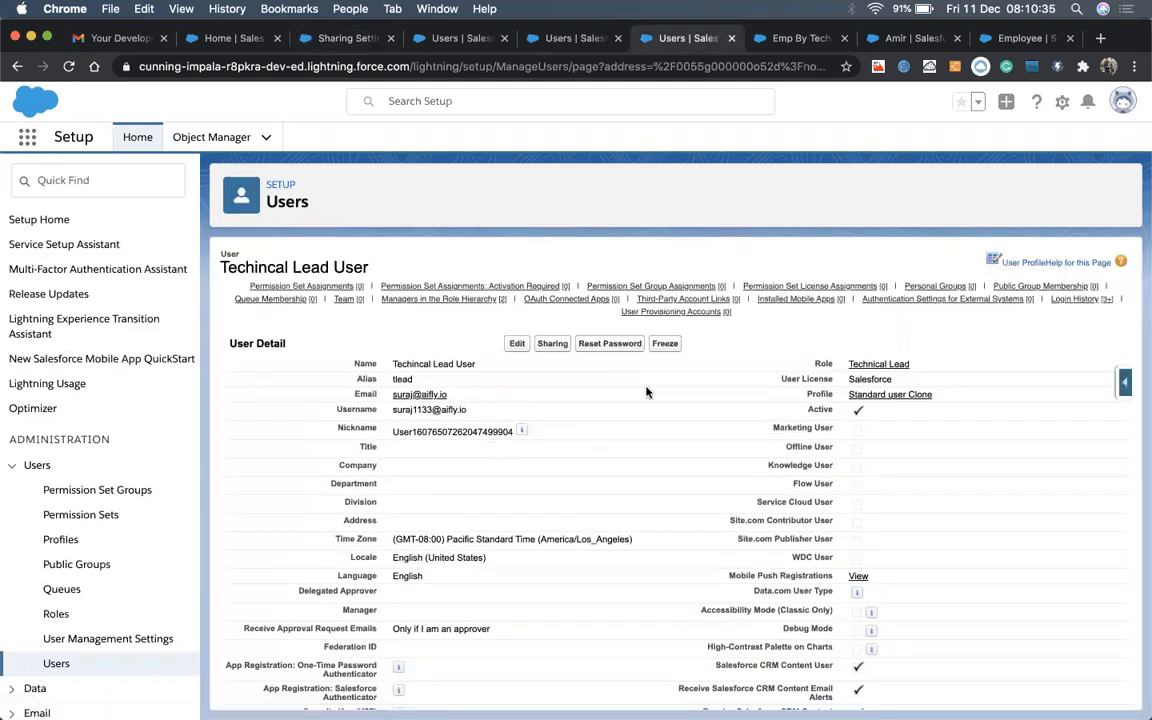
pyautogui.hotkey('ctrl', 'Up')
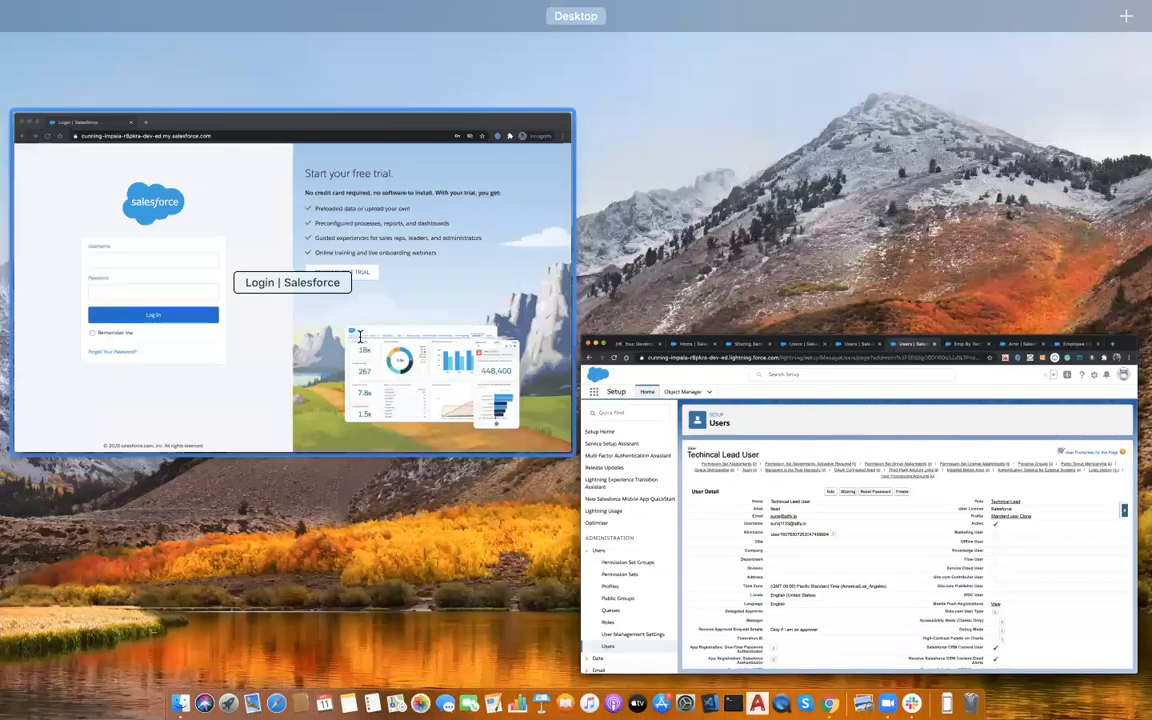
# Log in as the Technical Lead user in the private window and skip phone registration.
pyautogui.click(424, 383)
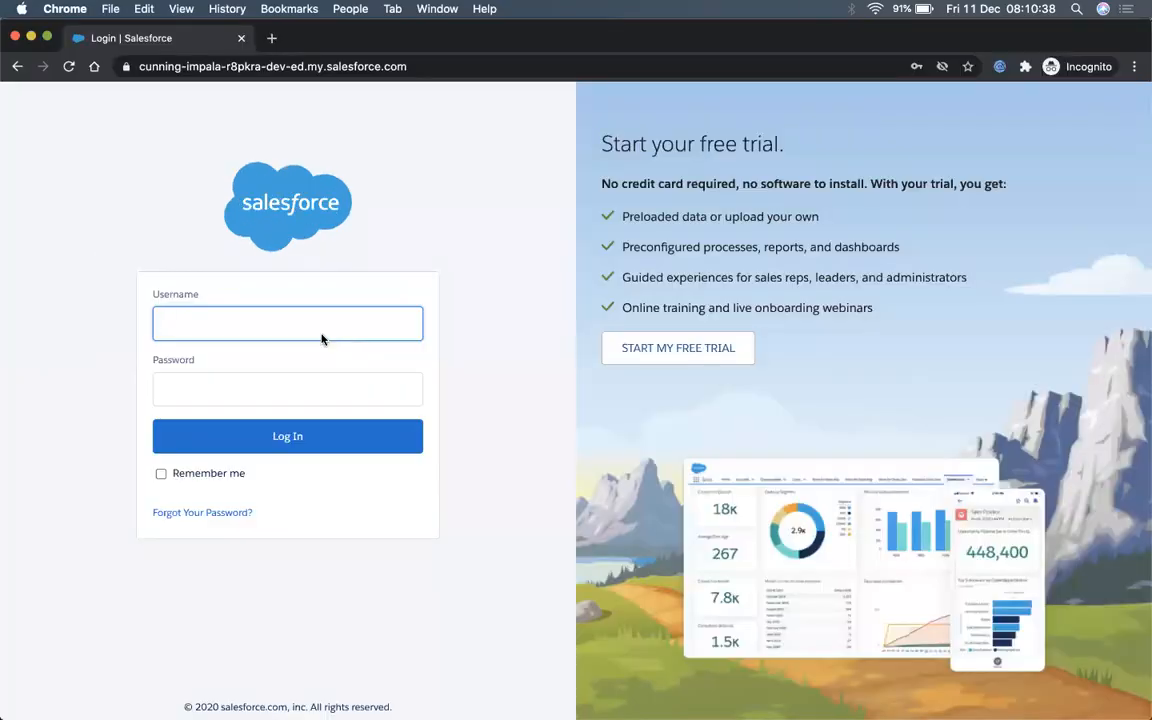
pyautogui.click(321, 335)
pyautogui.click(250, 414)
pyautogui.click(207, 323)
pyautogui.press('BackSpace')
pyautogui.press('BackSpace')
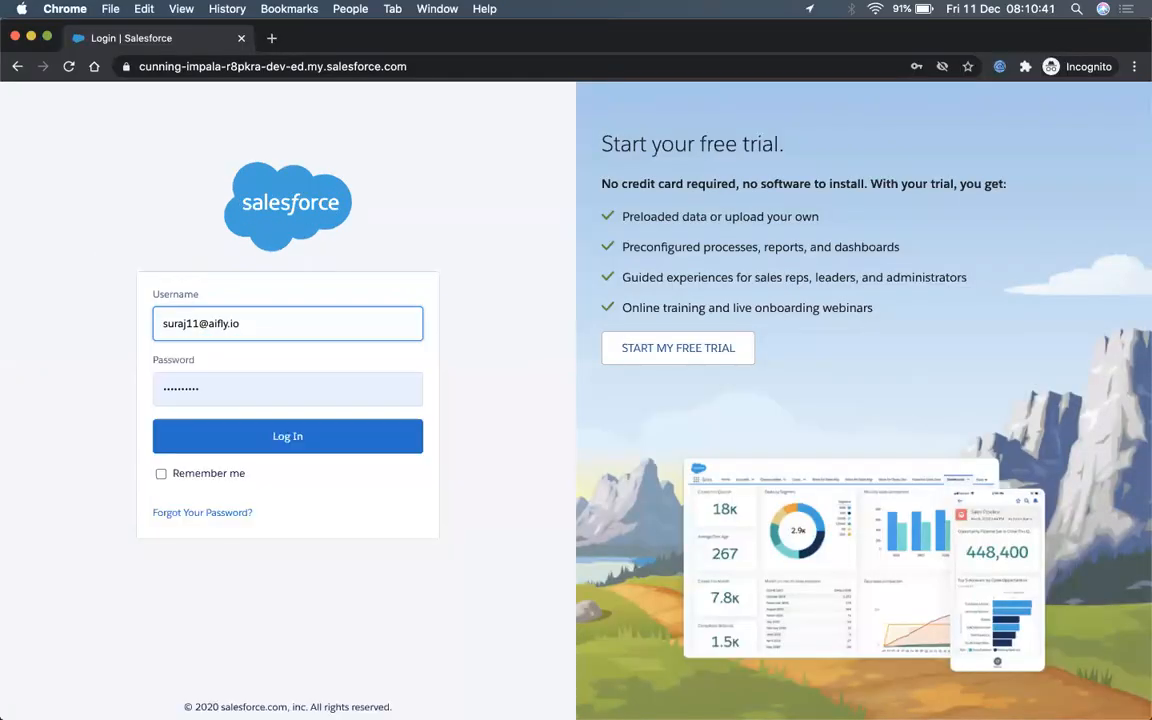
pyautogui.press('Return')
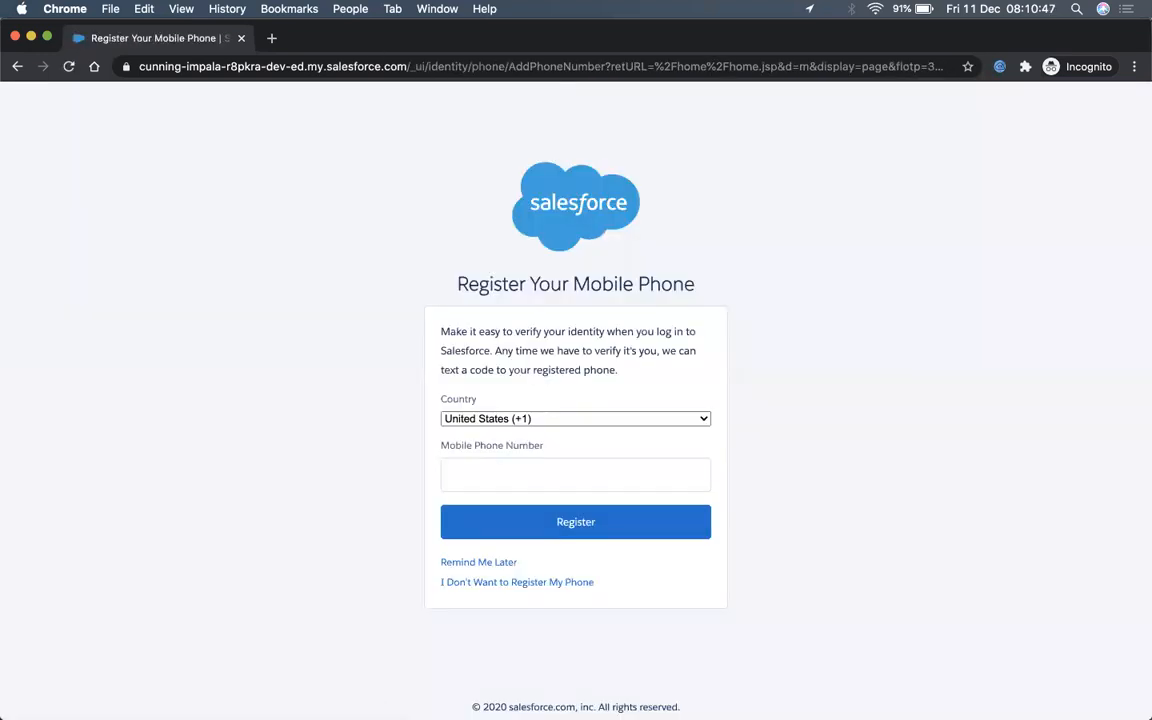
pyautogui.click(466, 477)
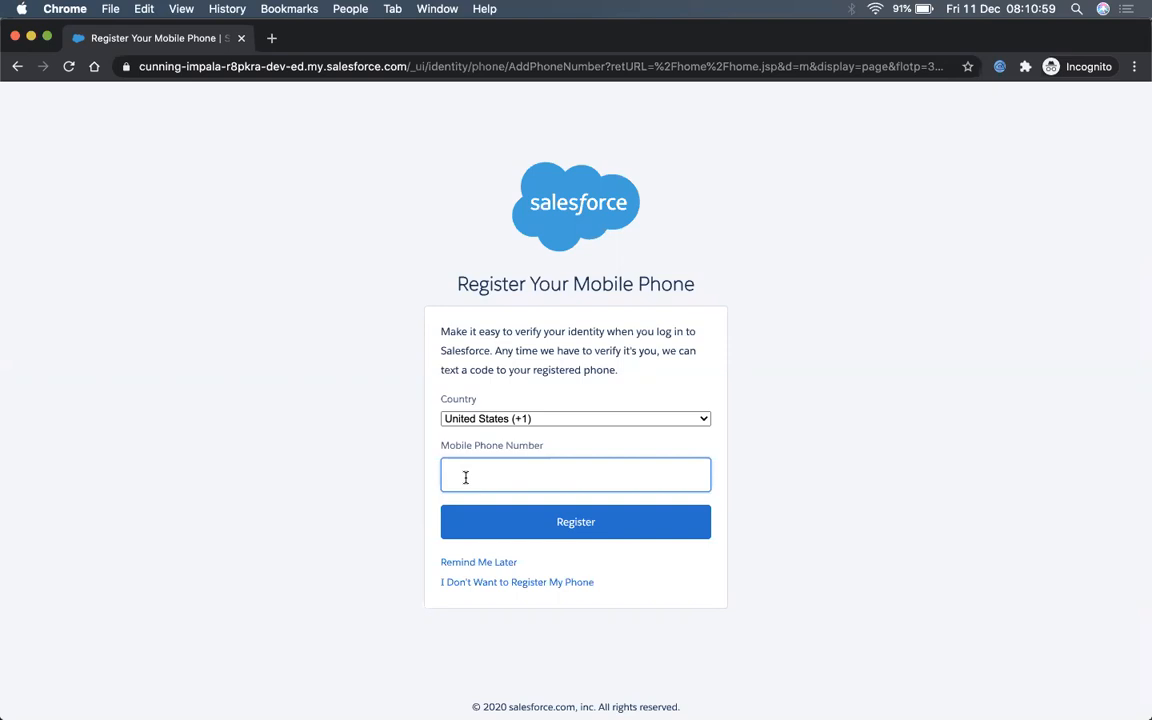
pyautogui.click(551, 586)
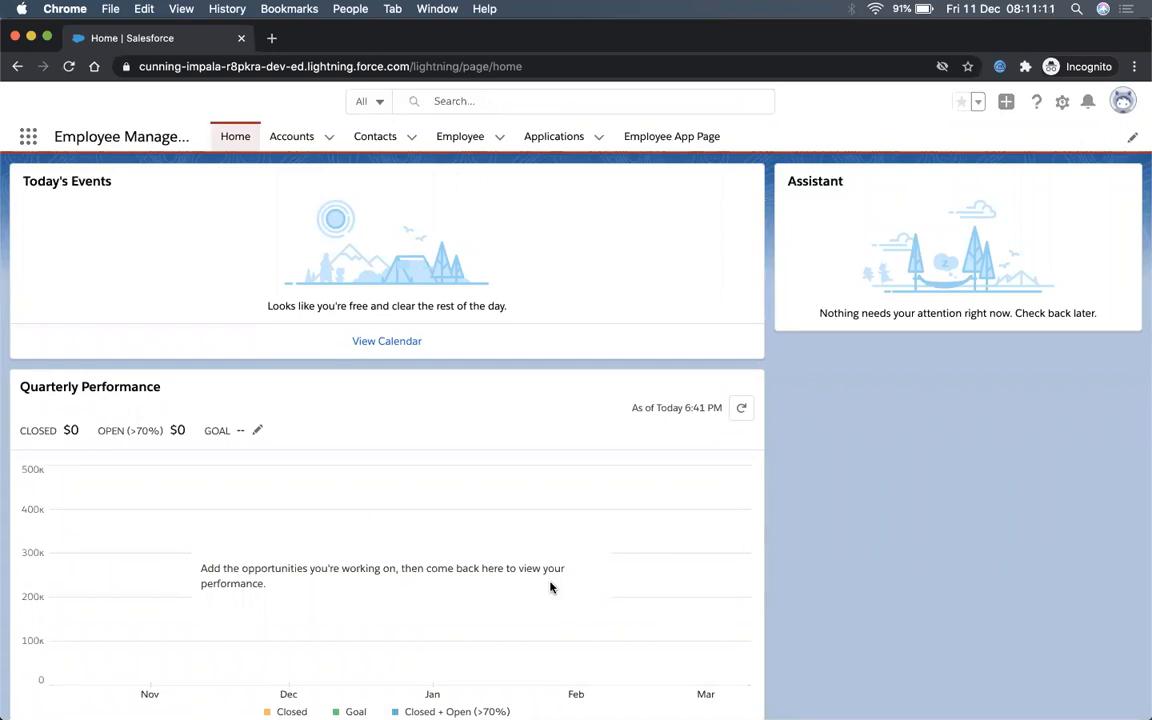
# Switch the Employee list view to All and open record a005g0000024Vxv.
pyautogui.click(452, 140)
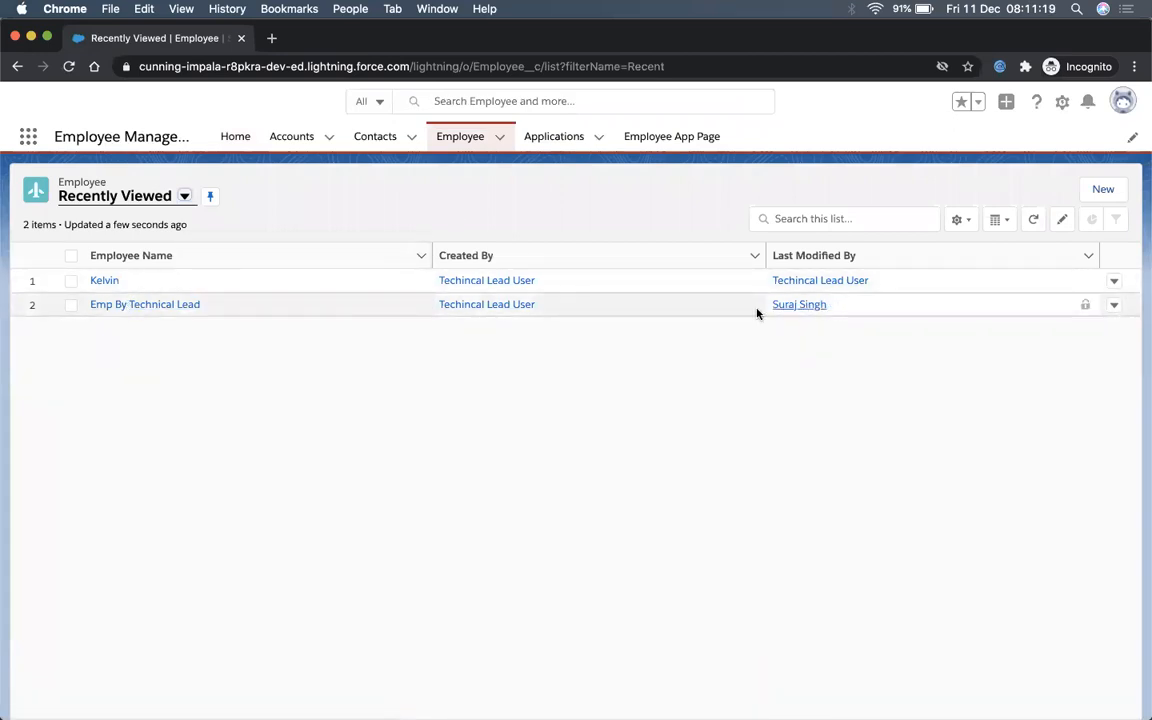
pyautogui.click(136, 199)
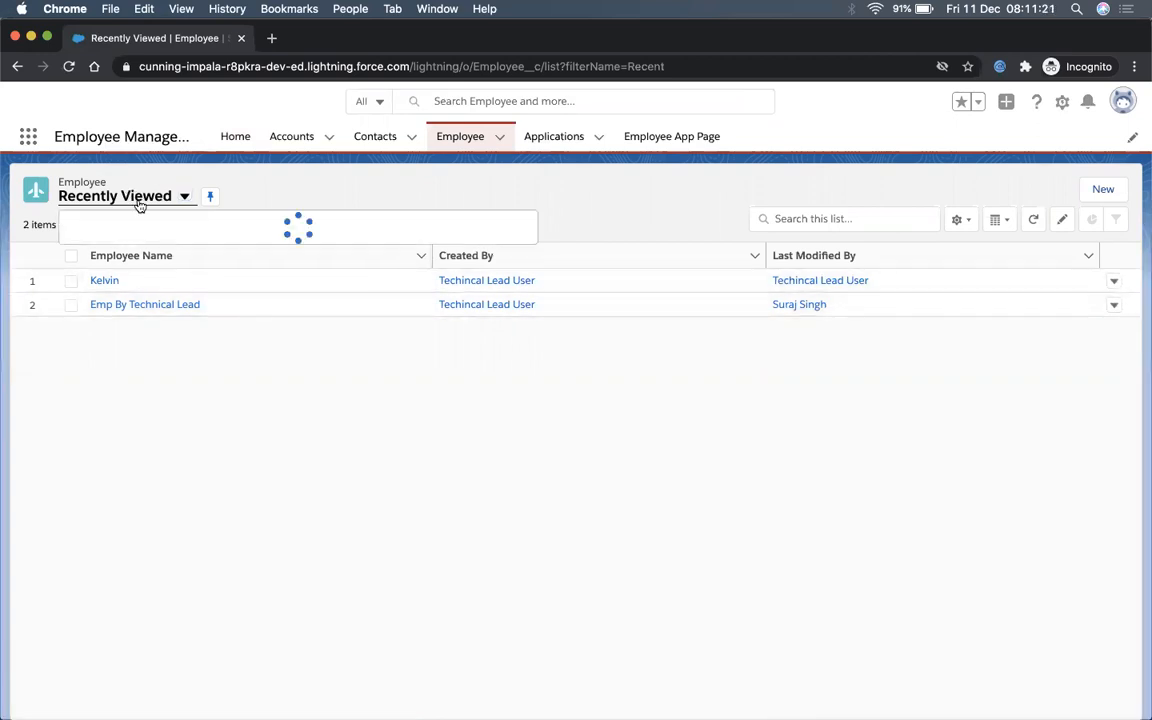
pyautogui.click(97, 249)
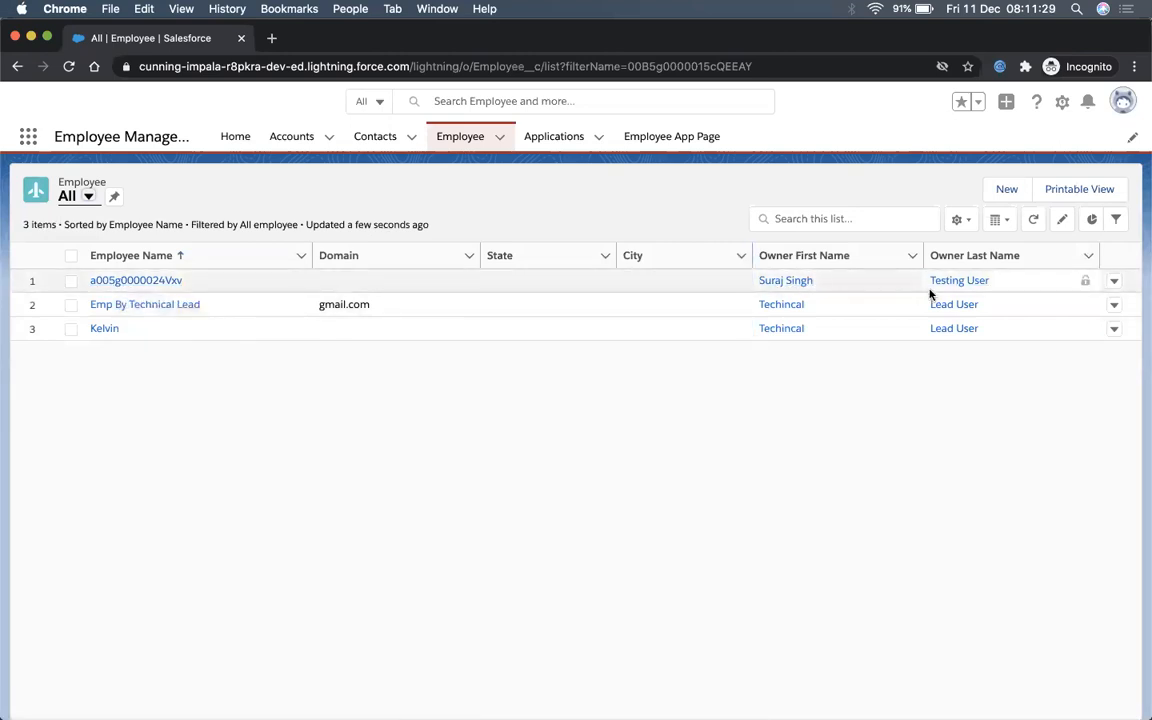
pyautogui.click(140, 281)
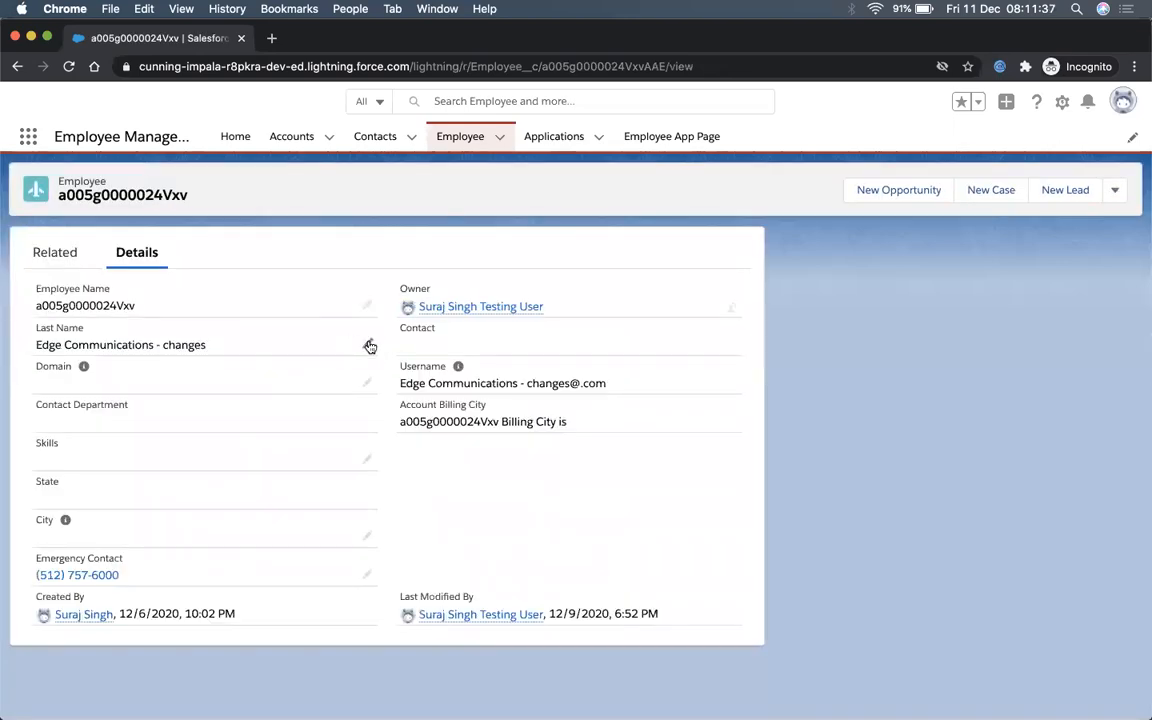
# Change the Domain to asdf and try to save, hitting an insufficient access rights error.
pyautogui.click(368, 386)
pyautogui.write('asdf')
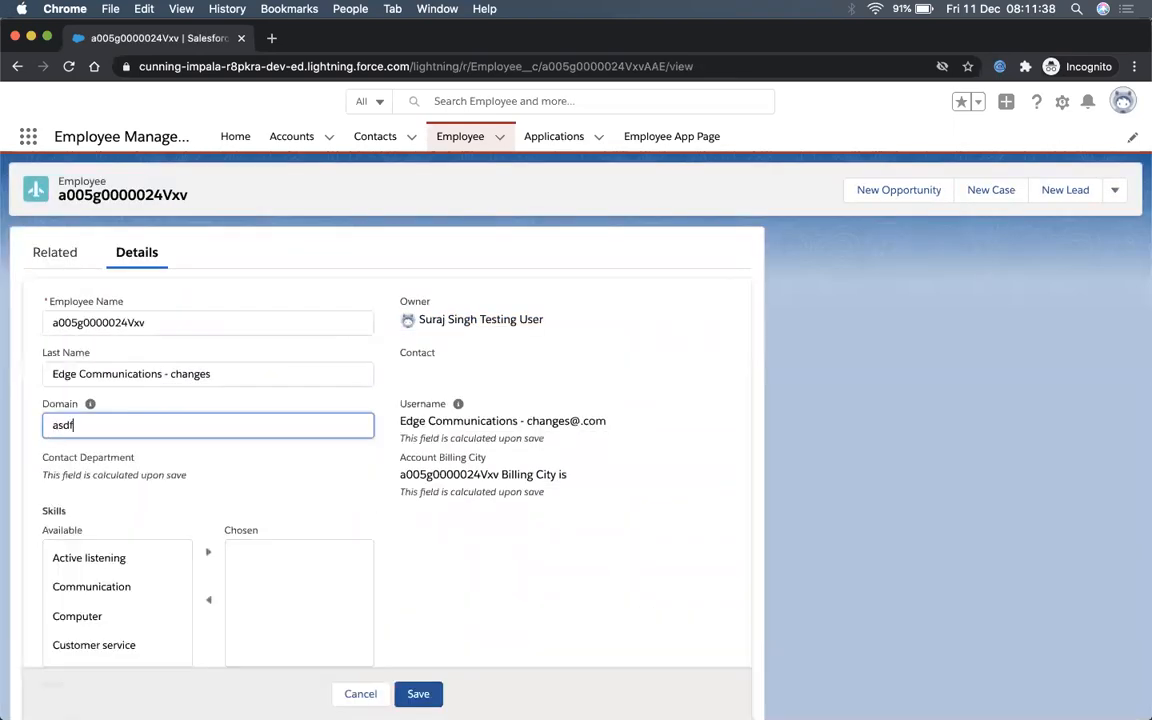
pyautogui.click(414, 690)
pyautogui.scroll(-1, 410, 540)
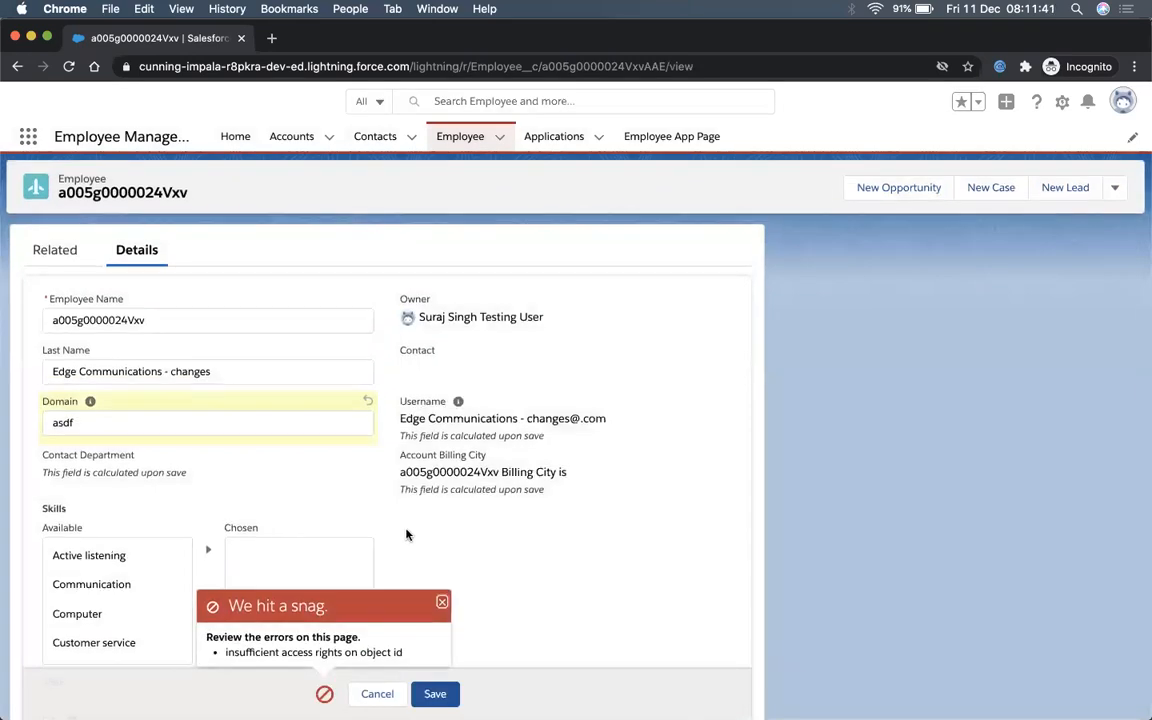
# Bring the Setup window forward and browse its tabs, ending on the Emp By Technical Lead record.
pyautogui.hotkey('ctrl', 'Up')
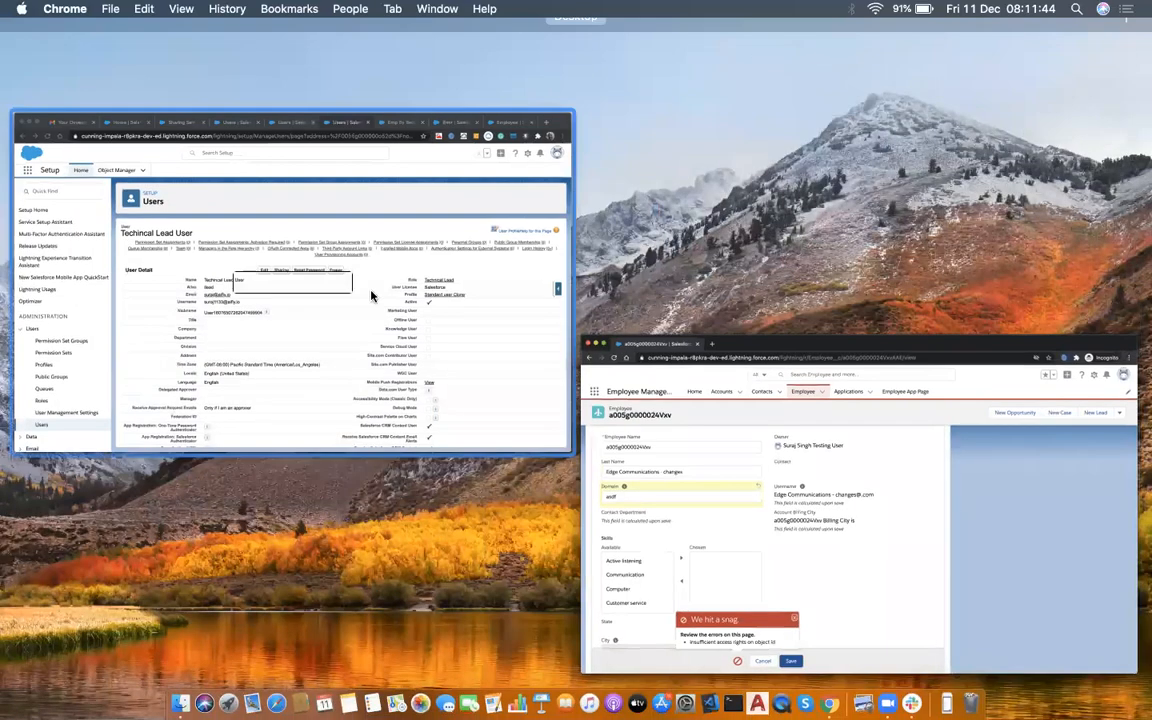
pyautogui.click(371, 296)
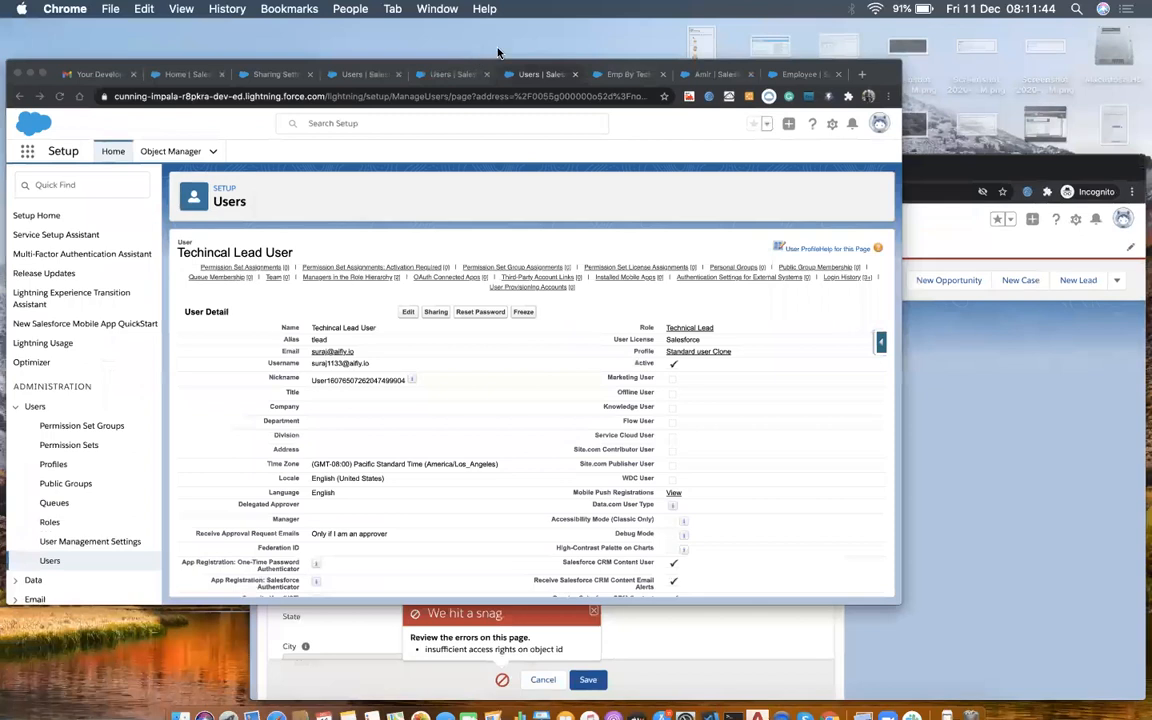
pyautogui.click(543, 40)
pyautogui.click(445, 47)
pyautogui.click(350, 40)
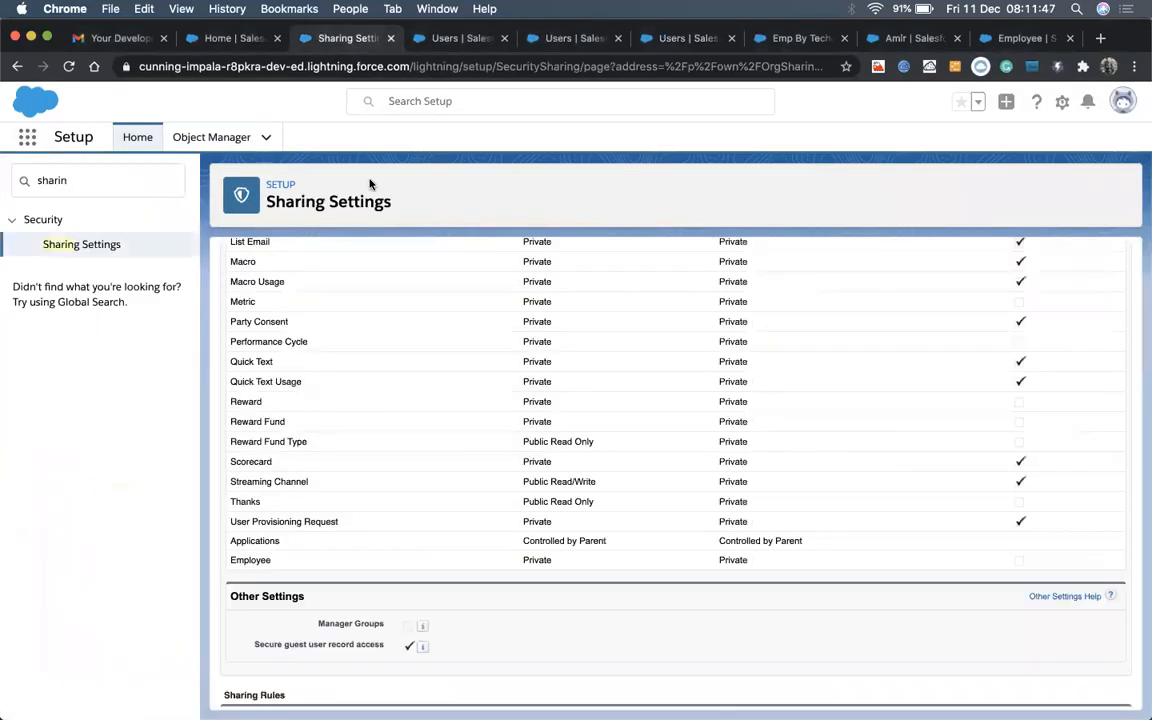
pyautogui.click(231, 38)
pyautogui.click(801, 44)
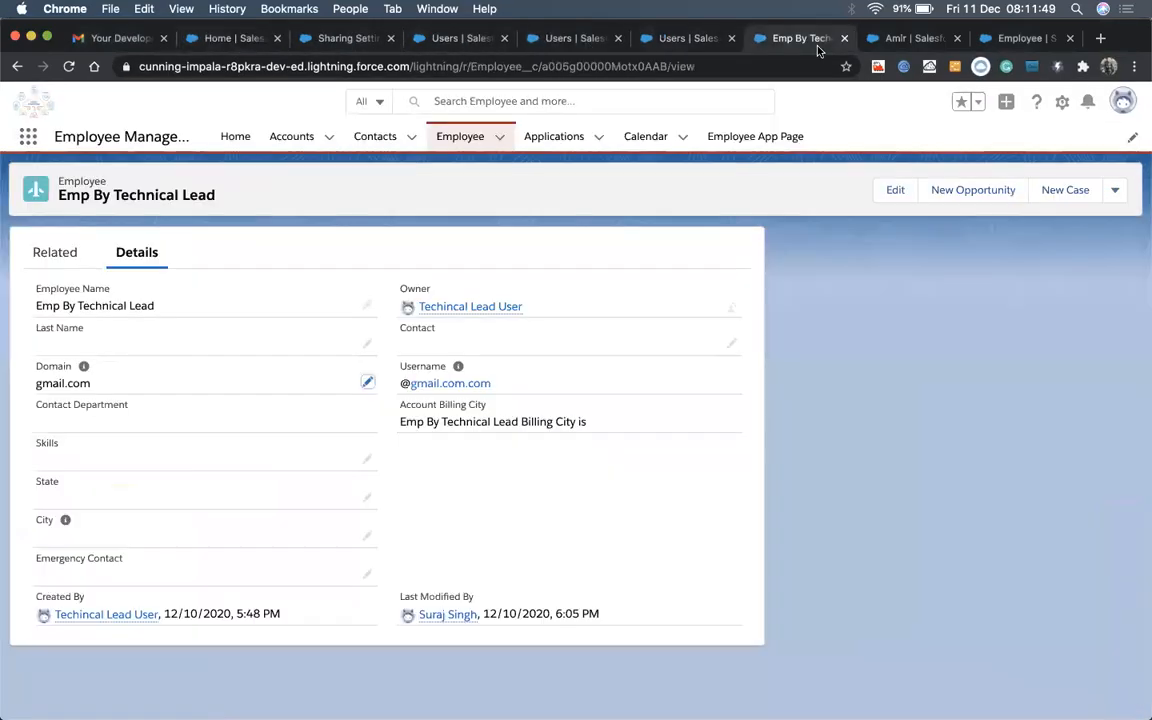
pyautogui.click(907, 40)
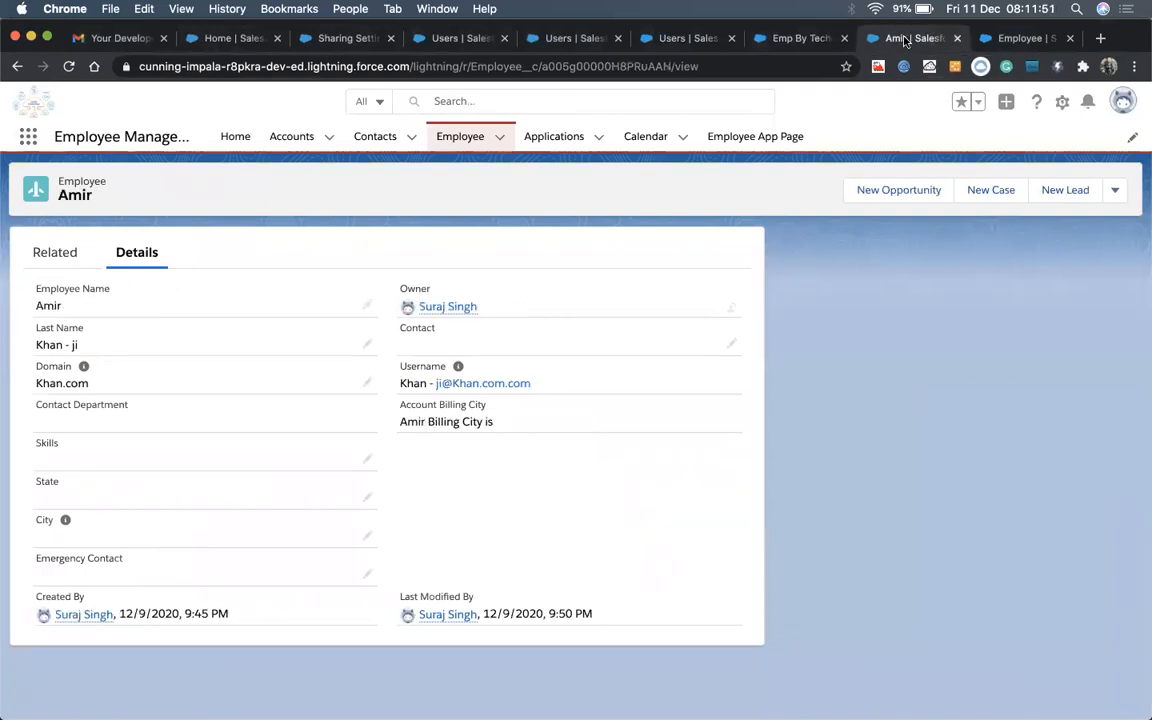
pyautogui.click(790, 46)
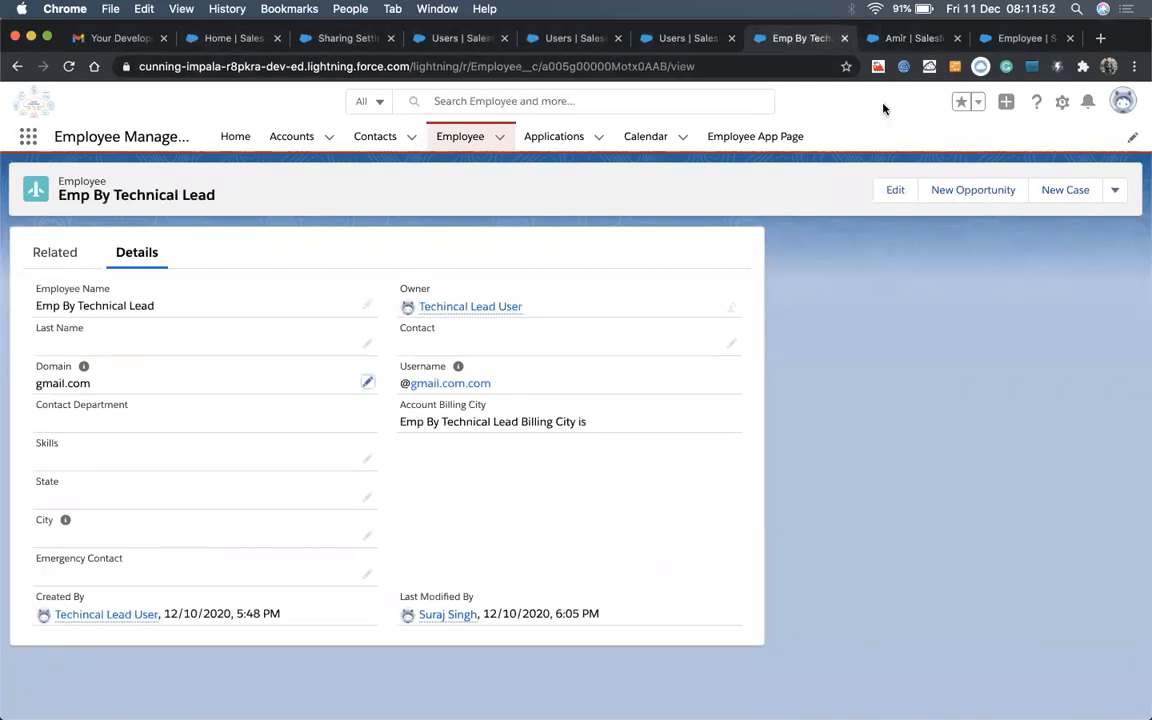
# Switch the interface from Lightning Experience to Salesforce Classic from the avatar menu.
pyautogui.click(1116, 193)
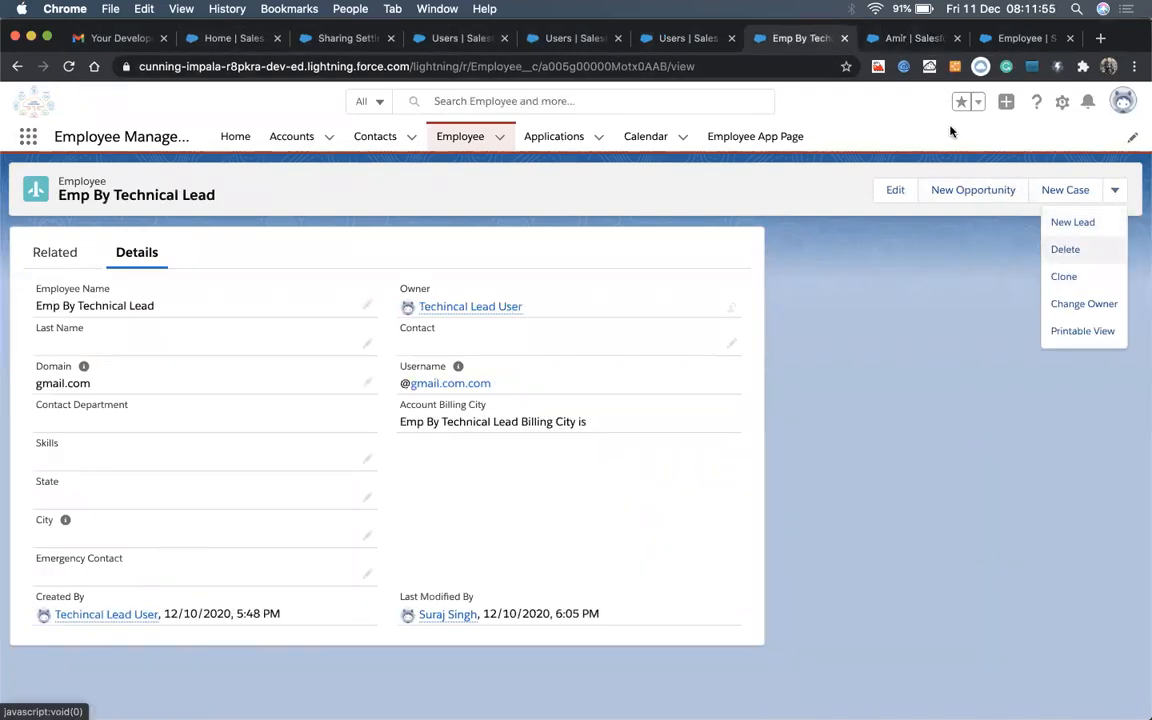
pyautogui.click(1061, 105)
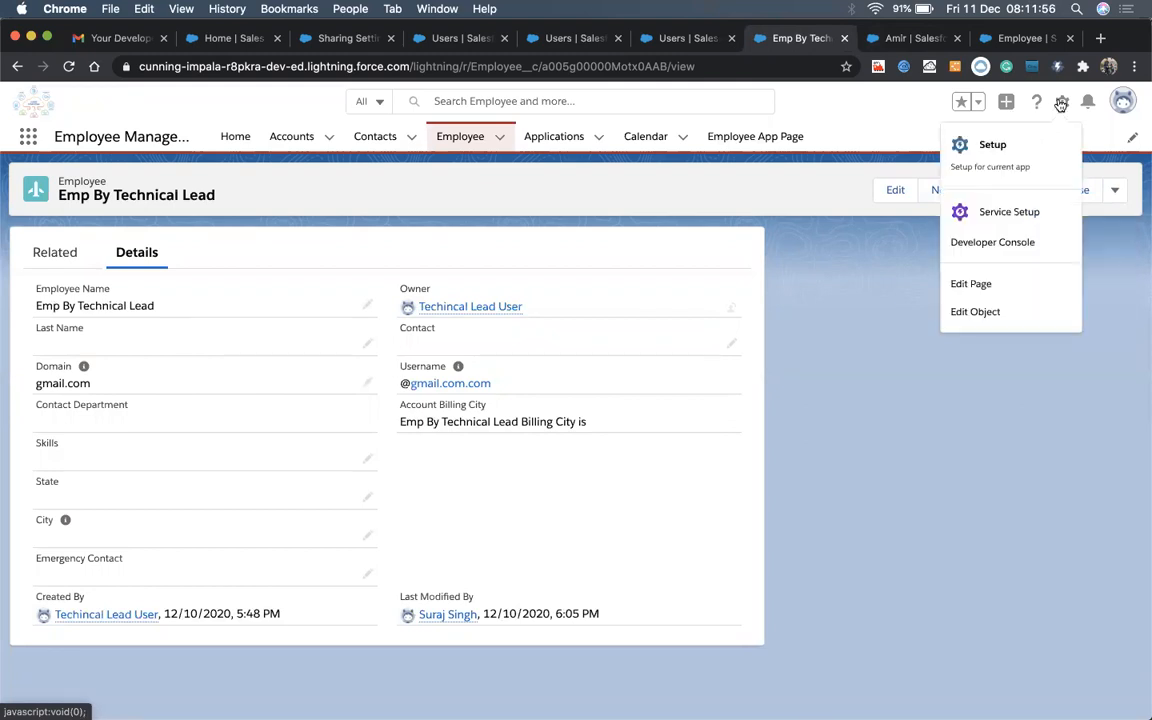
pyautogui.click(1123, 100)
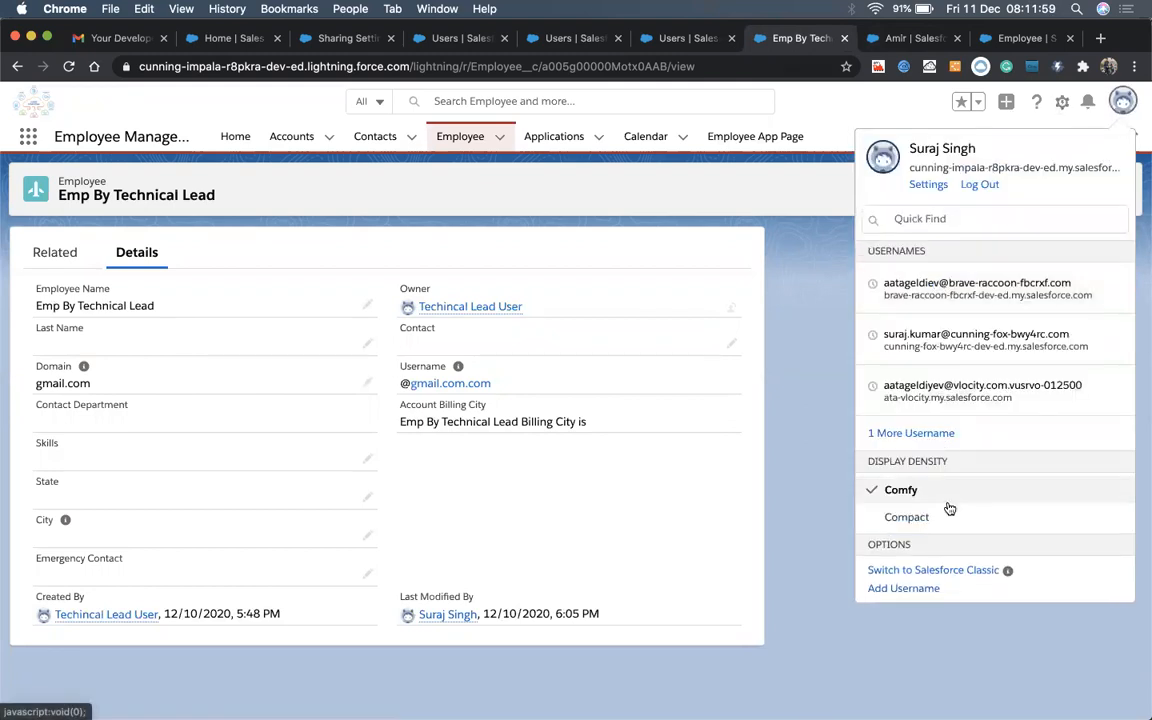
pyautogui.click(946, 568)
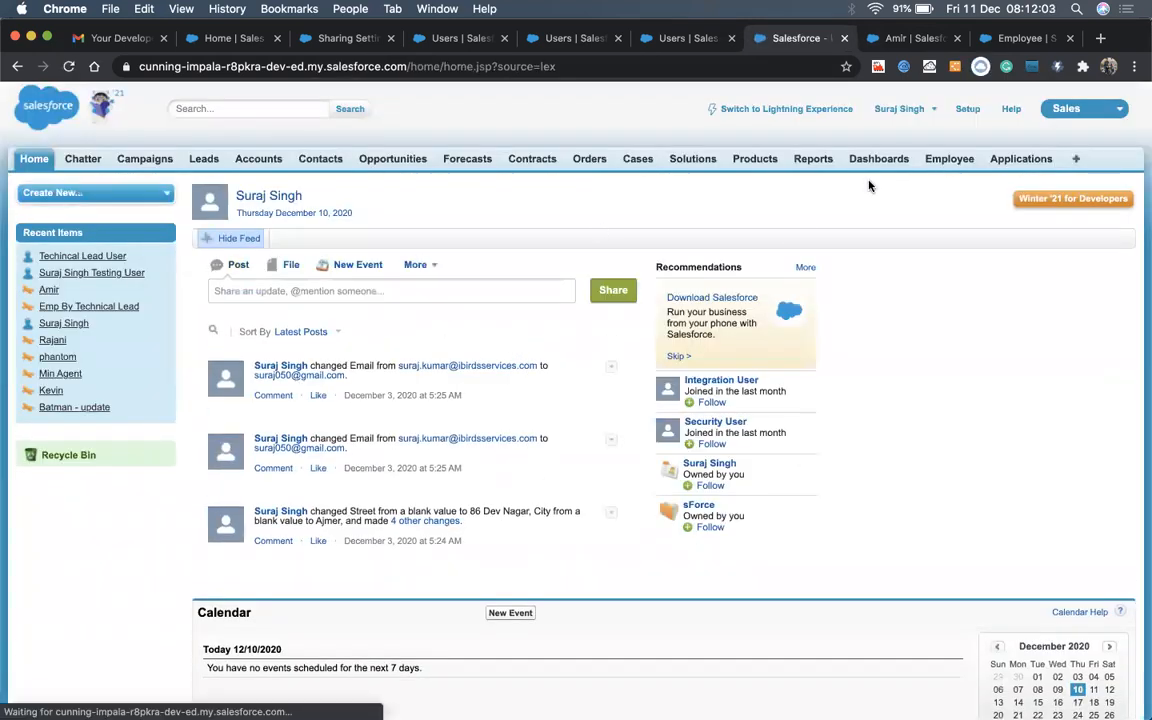
# Open the Amir employee record from Recent Items, view its sharing and the new-share page, then return.
pyautogui.click(49, 289)
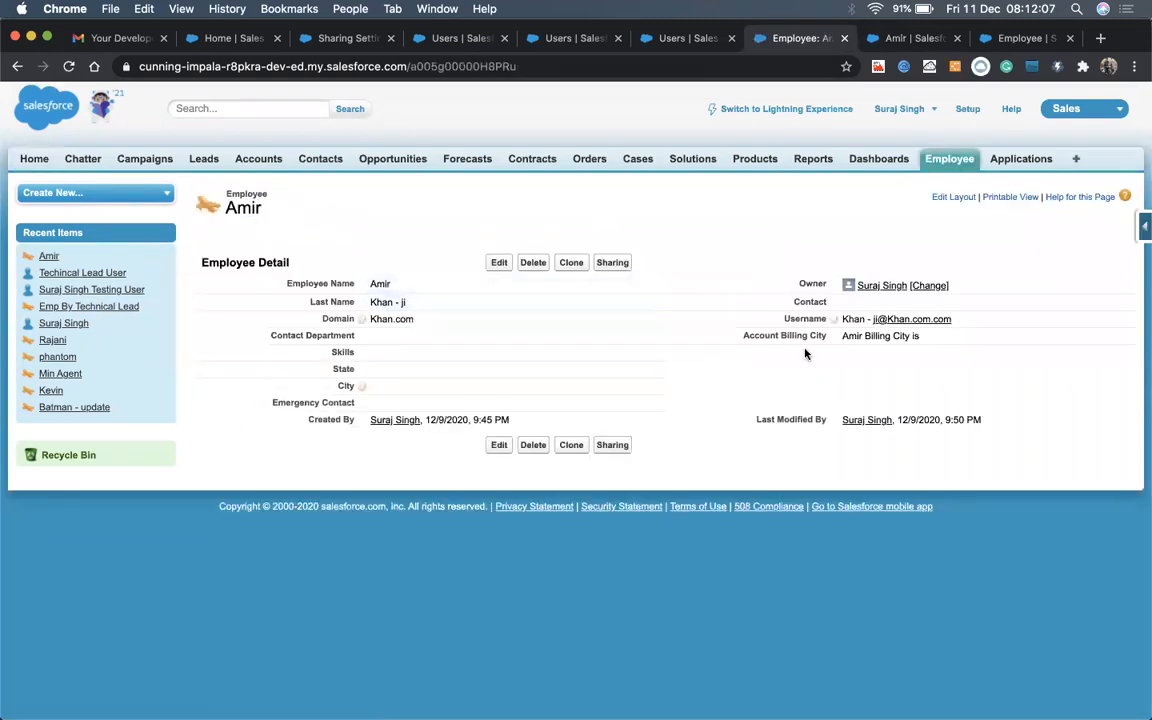
pyautogui.click(612, 262)
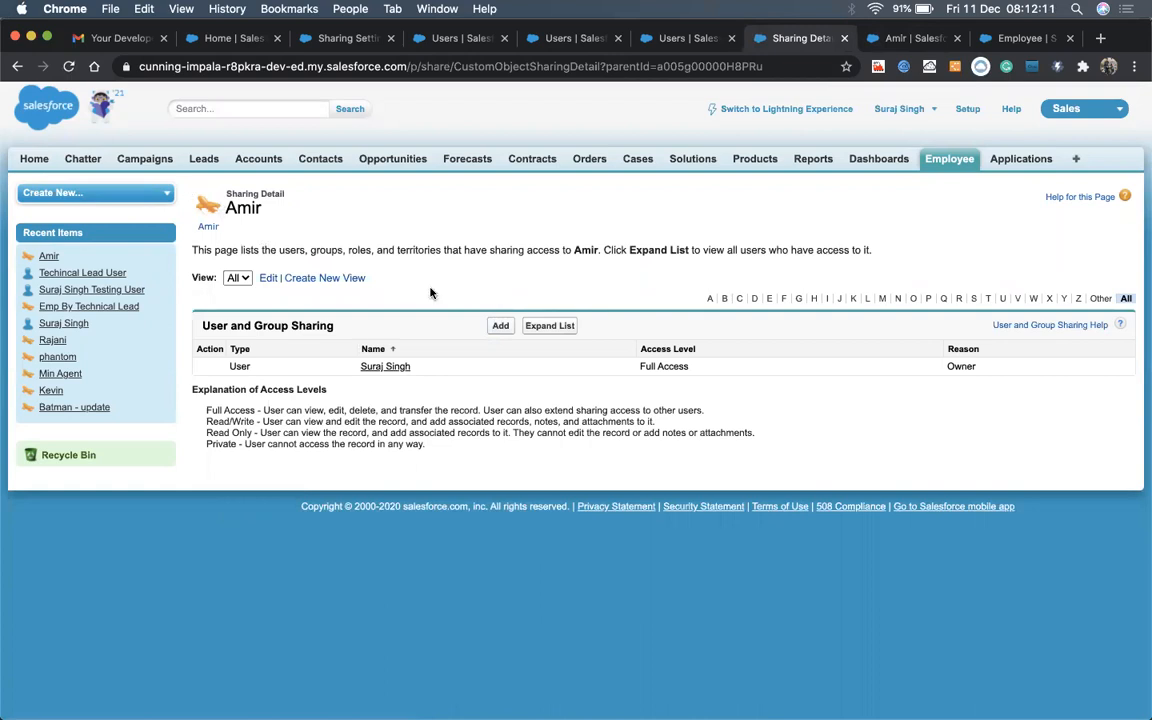
pyautogui.click(500, 326)
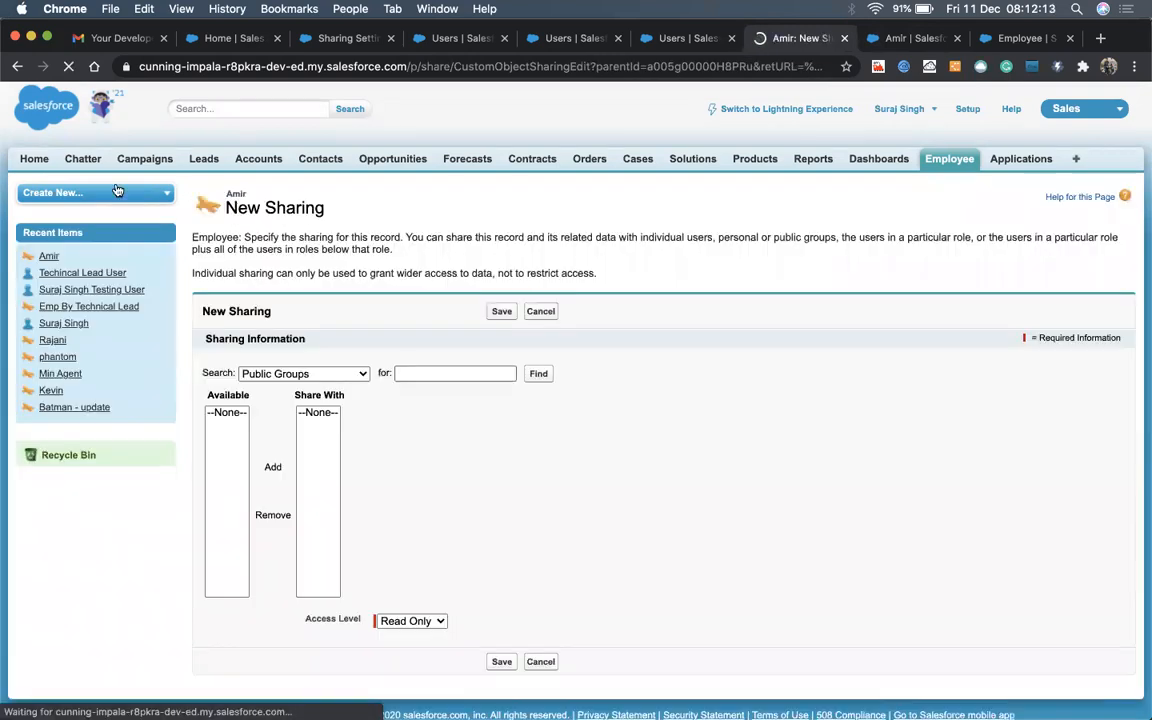
pyautogui.click(17, 66)
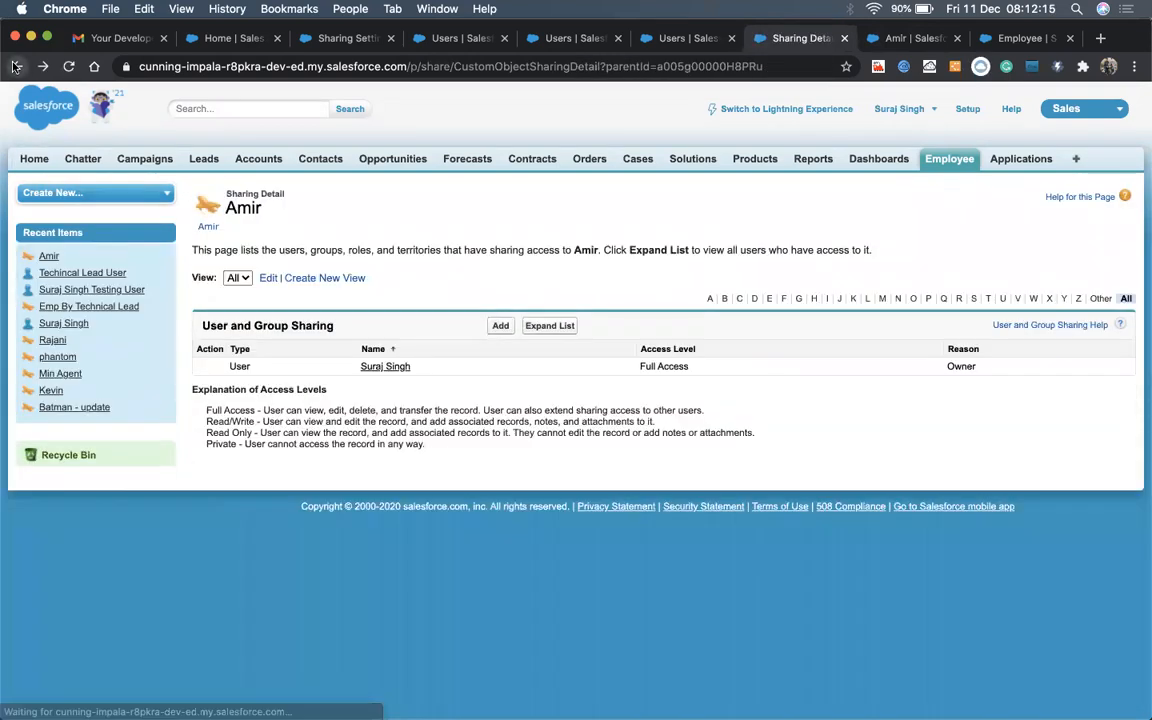
pyautogui.click(17, 66)
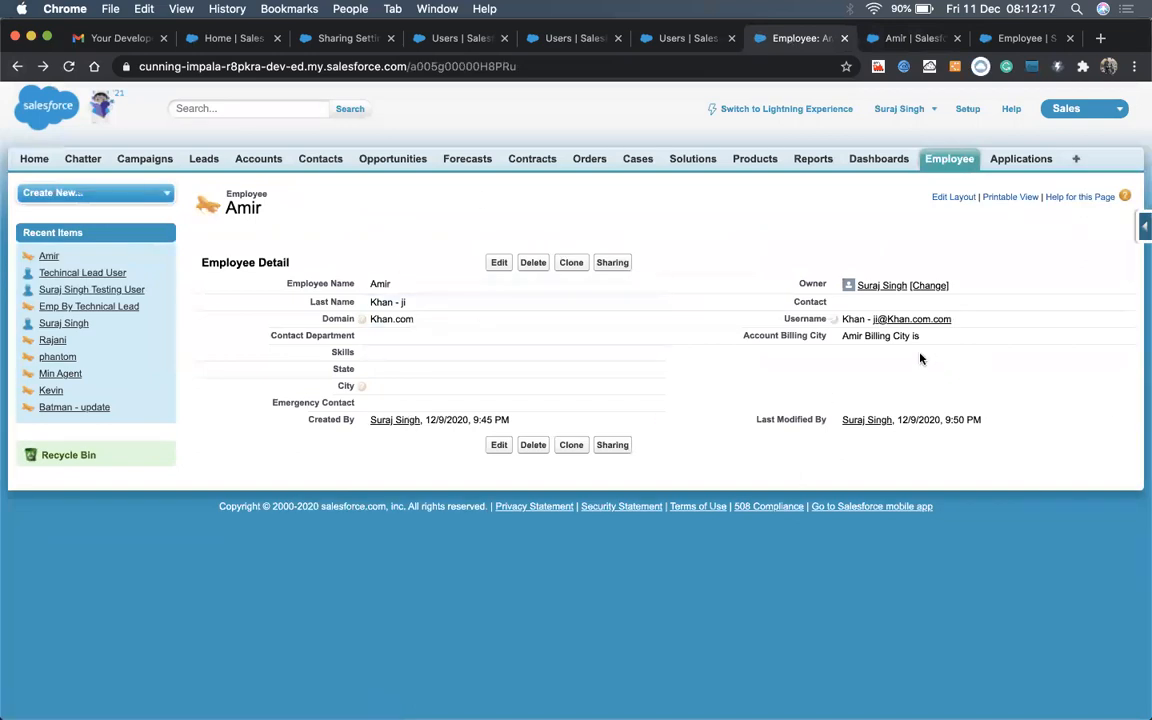
# Review the record owner's profile in a new tab, checking its Overview and Recognition sections.
pyautogui.keyDown('super'); pyautogui.click(868, 285); pyautogui.keyUp('super')
pyautogui.hotkey('ctrl', 'Tab')
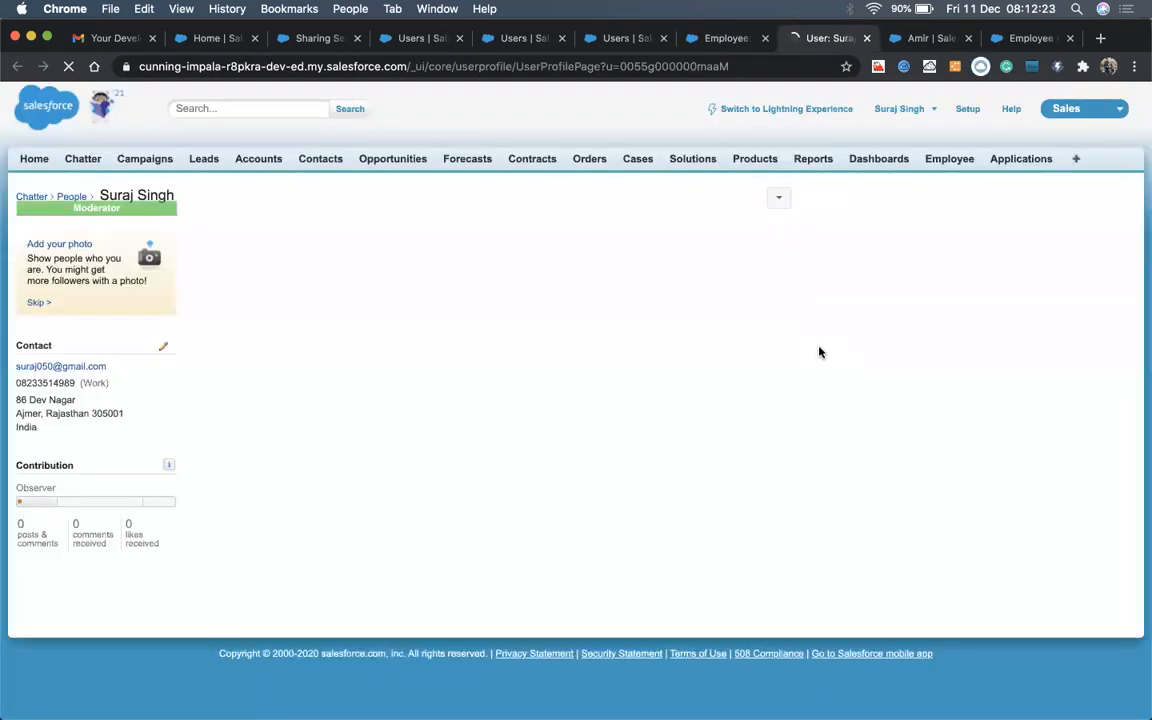
pyautogui.click(780, 203)
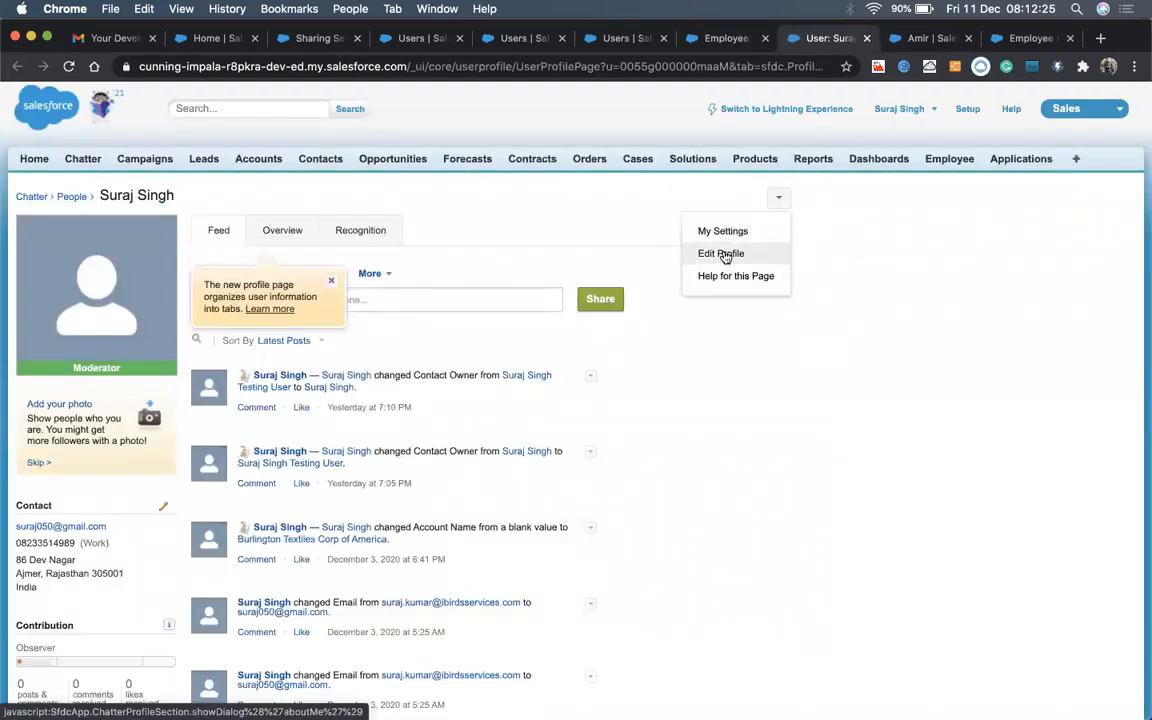
pyautogui.click(280, 228)
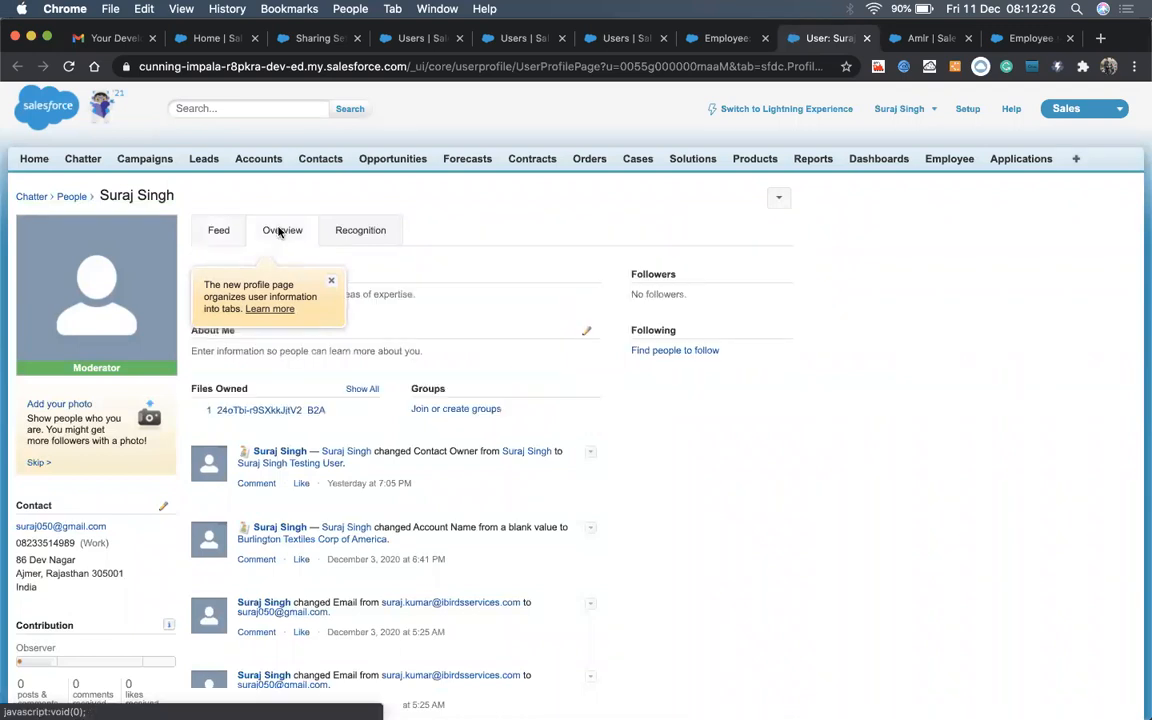
pyautogui.click(357, 226)
pyautogui.click(268, 230)
pyautogui.click(216, 230)
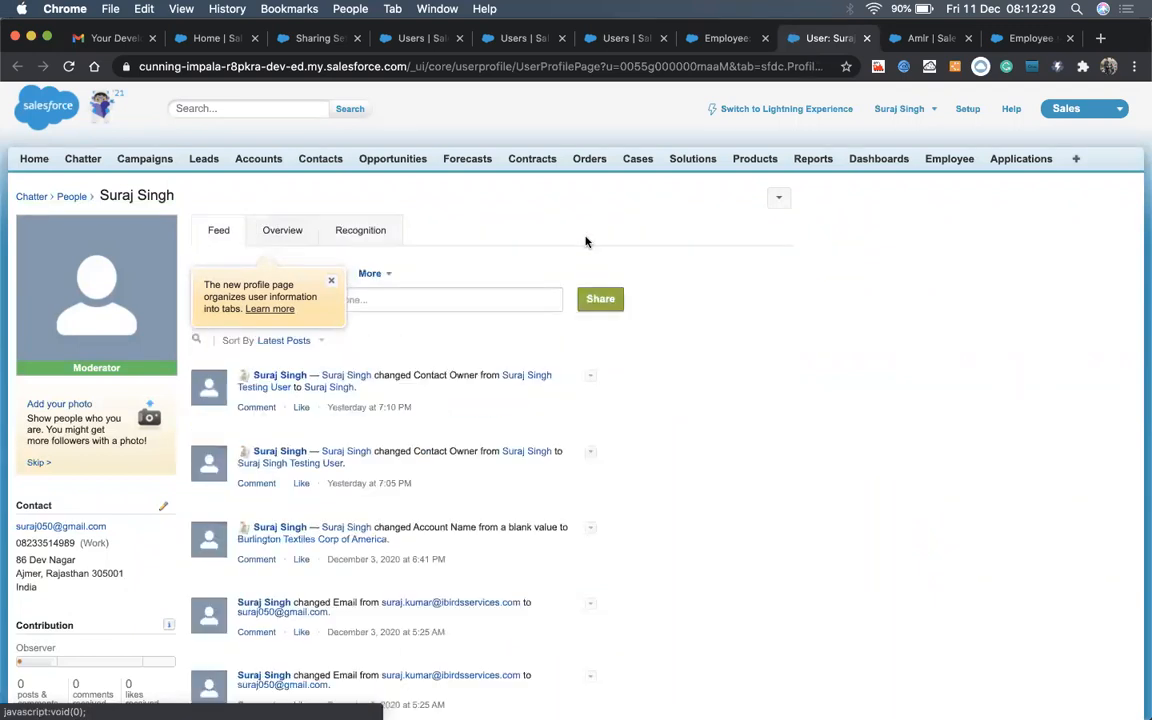
# Return to the Amir employee record and open its Sharing list.
pyautogui.click(707, 33)
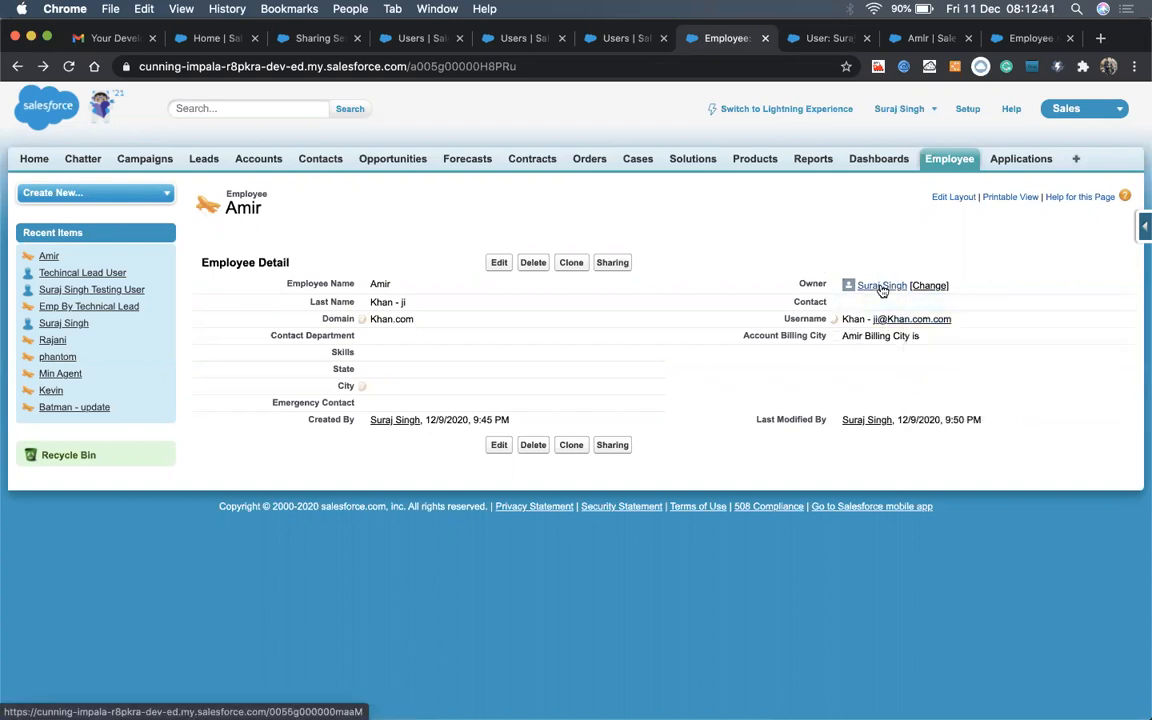
pyautogui.moveTo(886, 287)
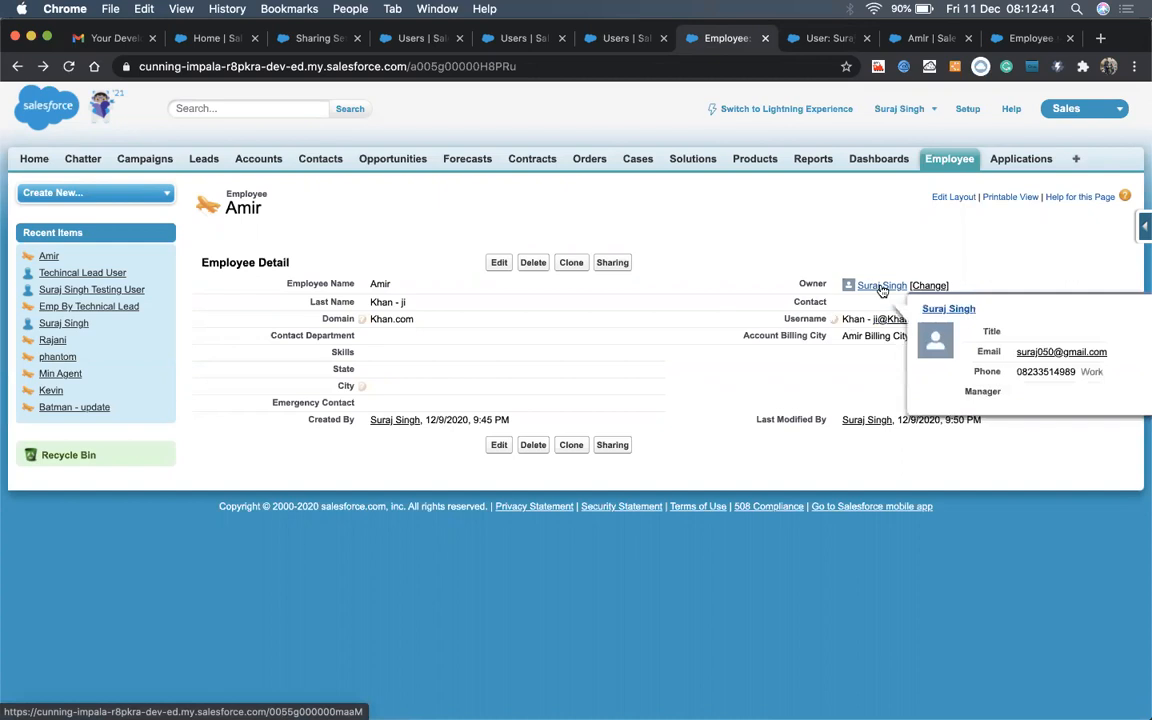
pyautogui.click(608, 263)
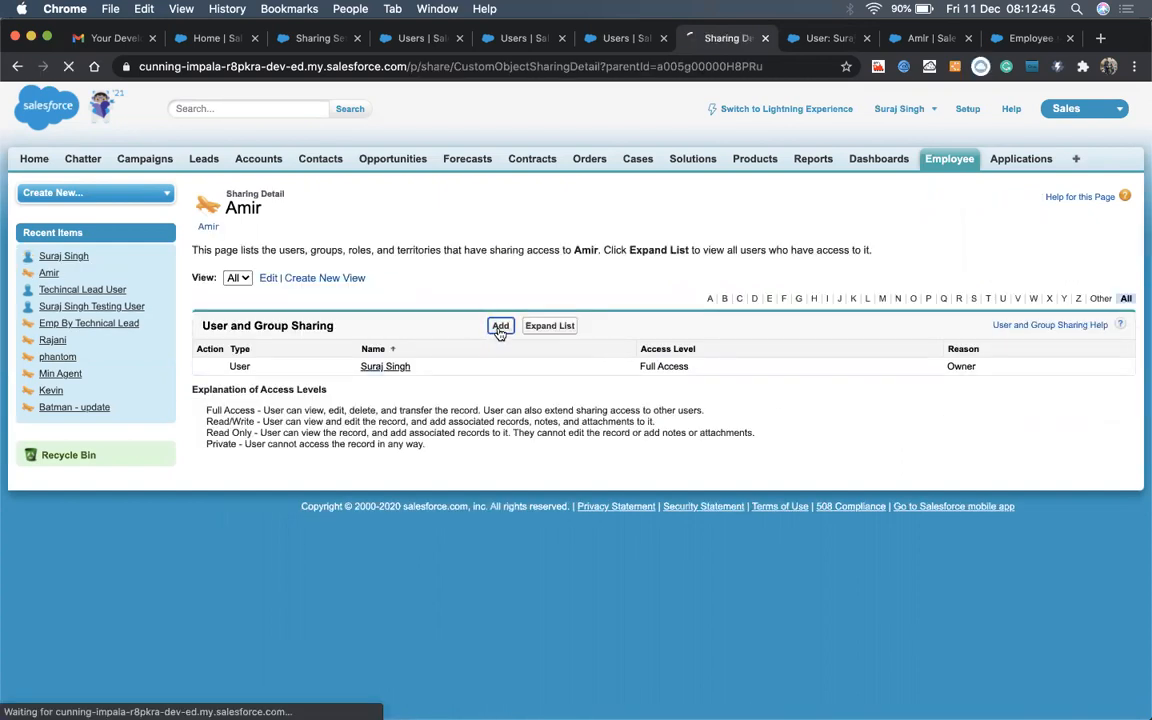
# Start a new share for Amir and add Role: Technical Lead to Share With.
pyautogui.click(497, 327)
pyautogui.click(355, 373)
pyautogui.click(355, 388)
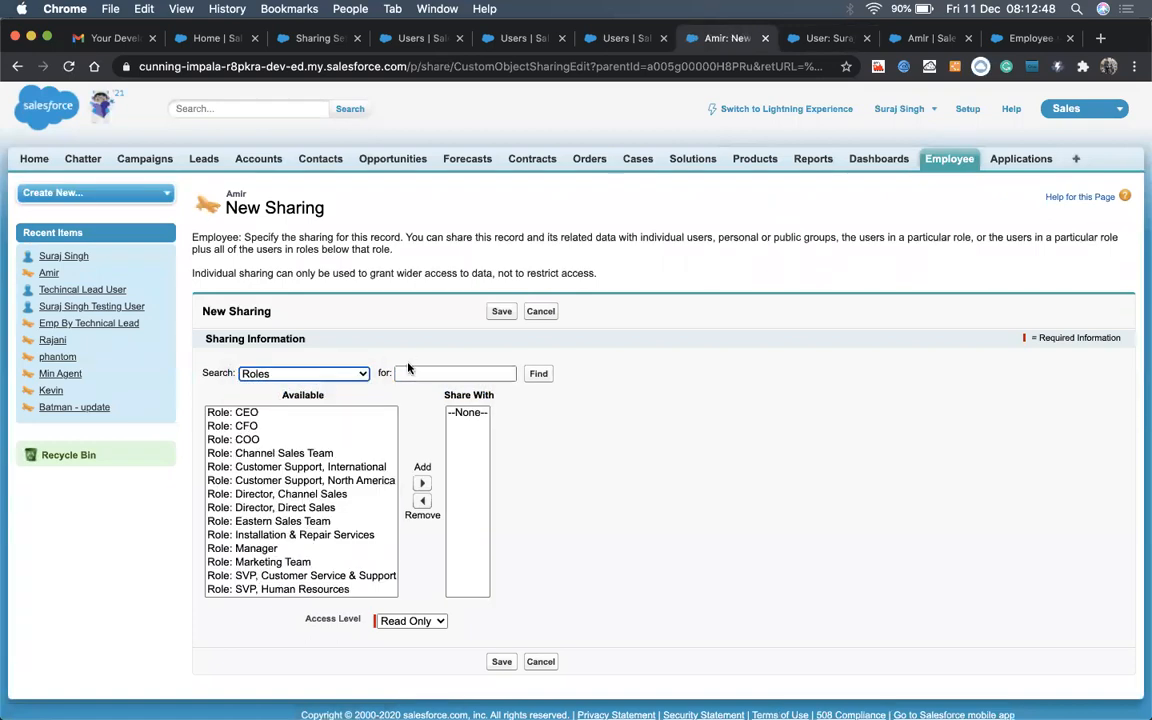
pyautogui.scroll(-3, 262, 560)
pyautogui.scroll(-1, 262, 560)
pyautogui.scroll(1, 246, 470)
pyautogui.scroll(-1, 270, 518)
pyautogui.click(256, 534)
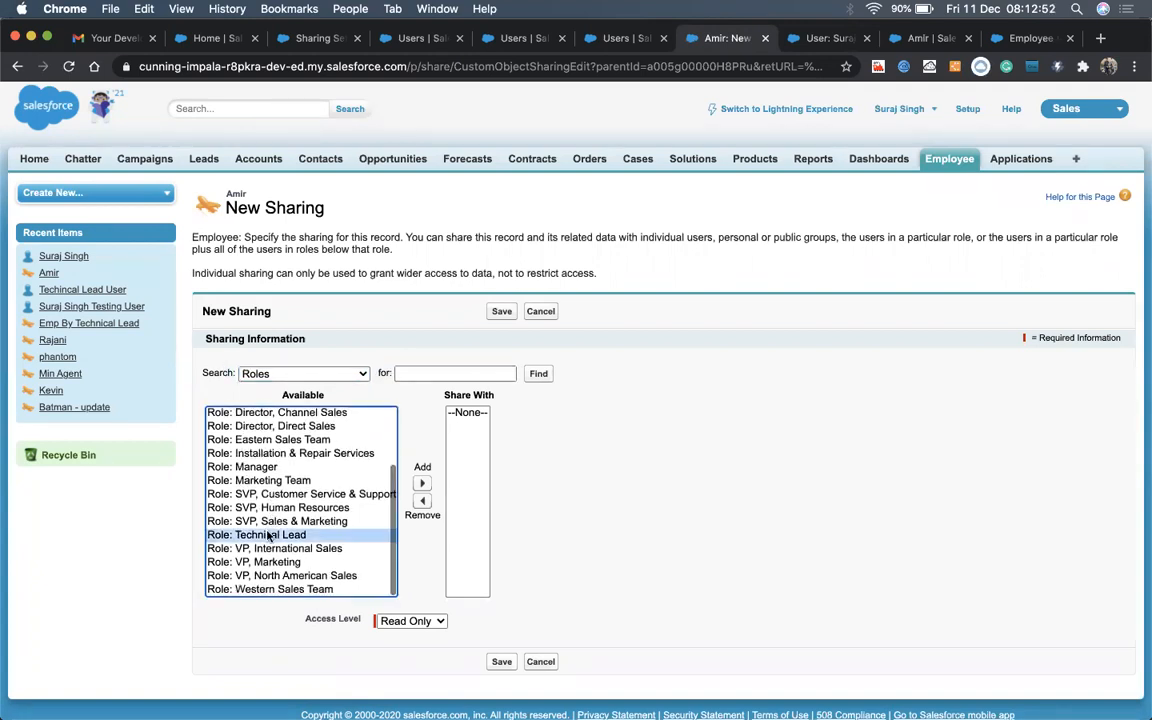
pyautogui.click(422, 483)
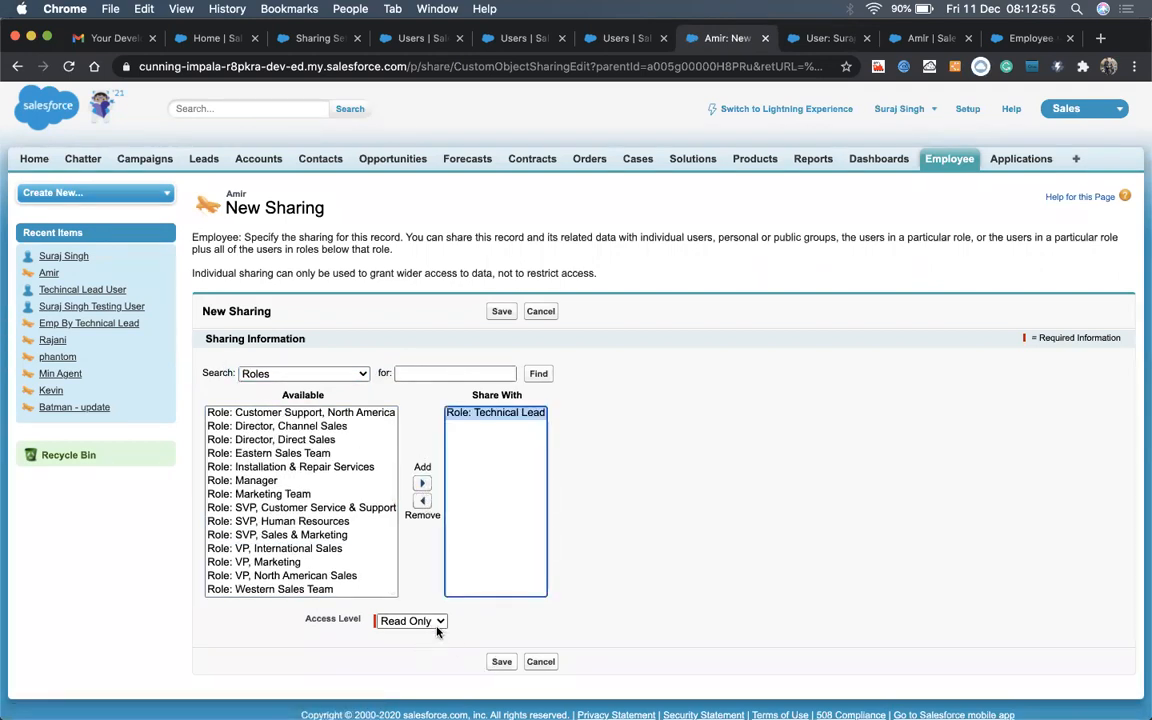
# Set the access level to Read/Write, save the share, and bring the incognito Lightning window forward.
pyautogui.click(440, 621)
pyautogui.click(433, 621)
pyautogui.click(432, 622)
pyautogui.click(426, 634)
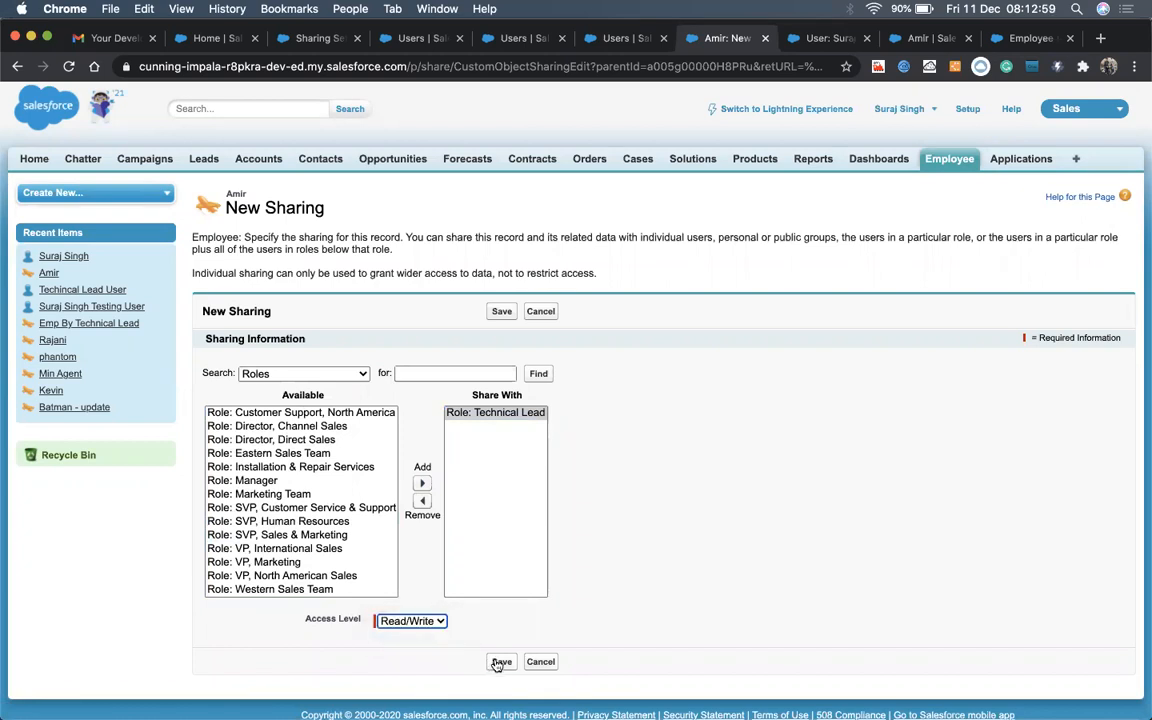
pyautogui.click(501, 661)
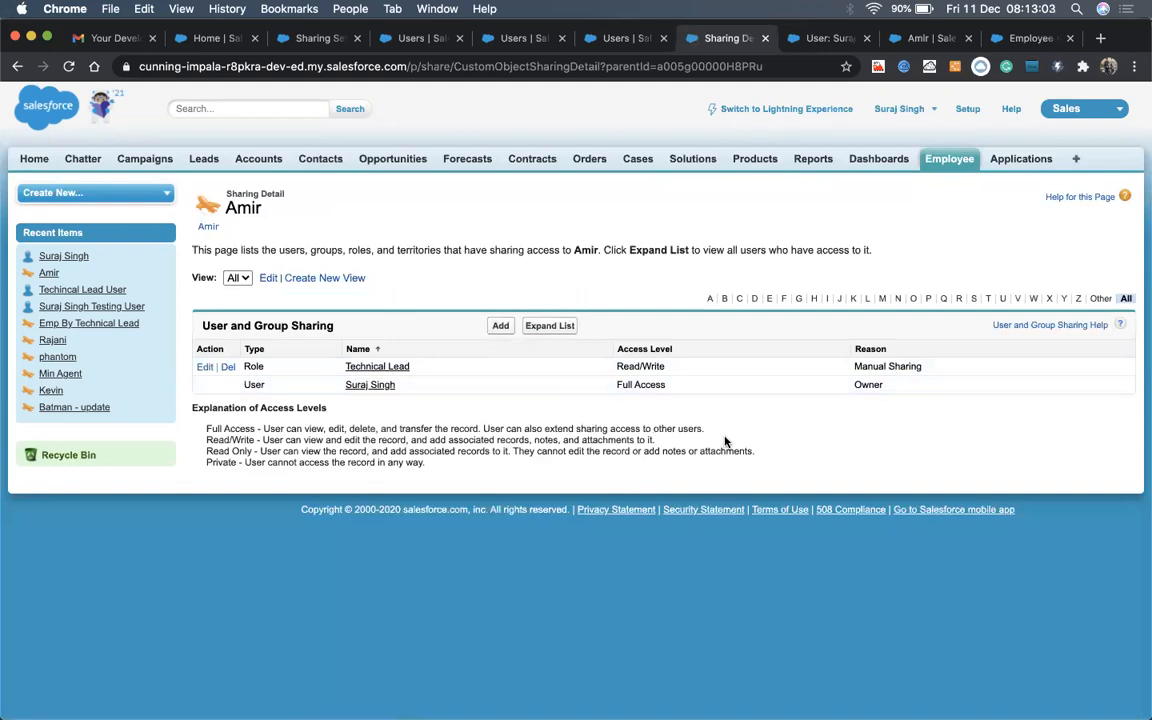
pyautogui.hotkey('ctrl', 'Up')
pyautogui.click(545, 352)
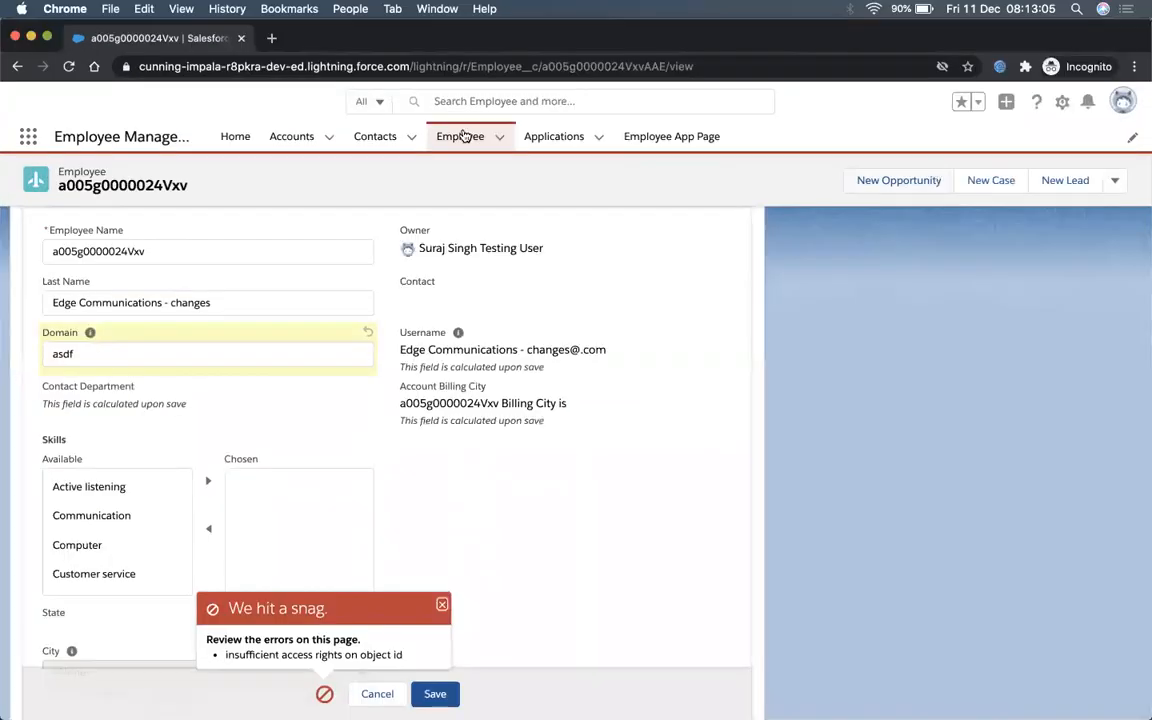
# Discard the failed record edit, check the signed-in user, and pin the All employees list view.
pyautogui.click(462, 136)
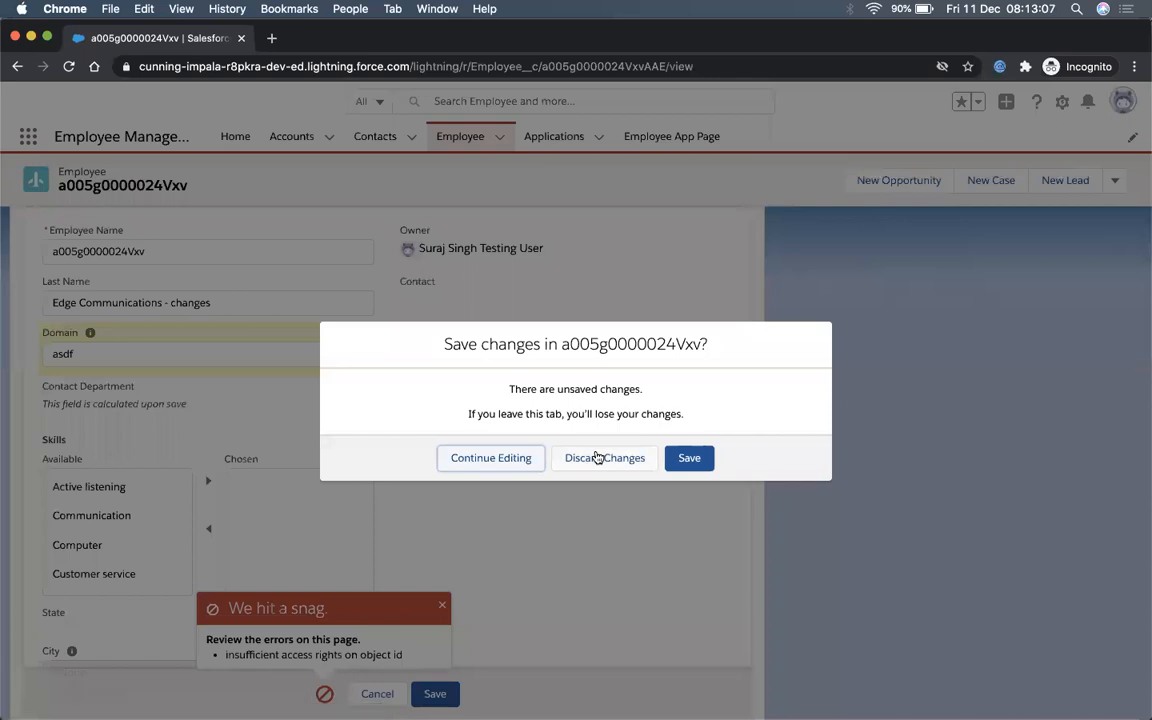
pyautogui.click(597, 457)
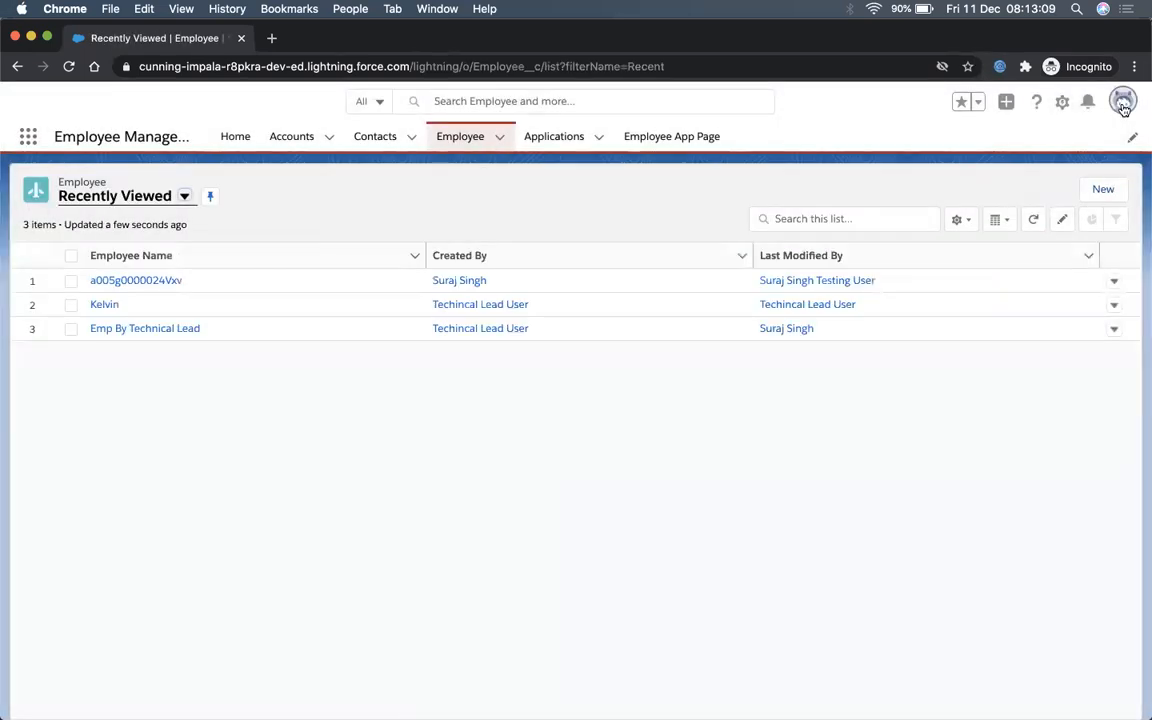
pyautogui.click(1123, 103)
pyautogui.click(672, 209)
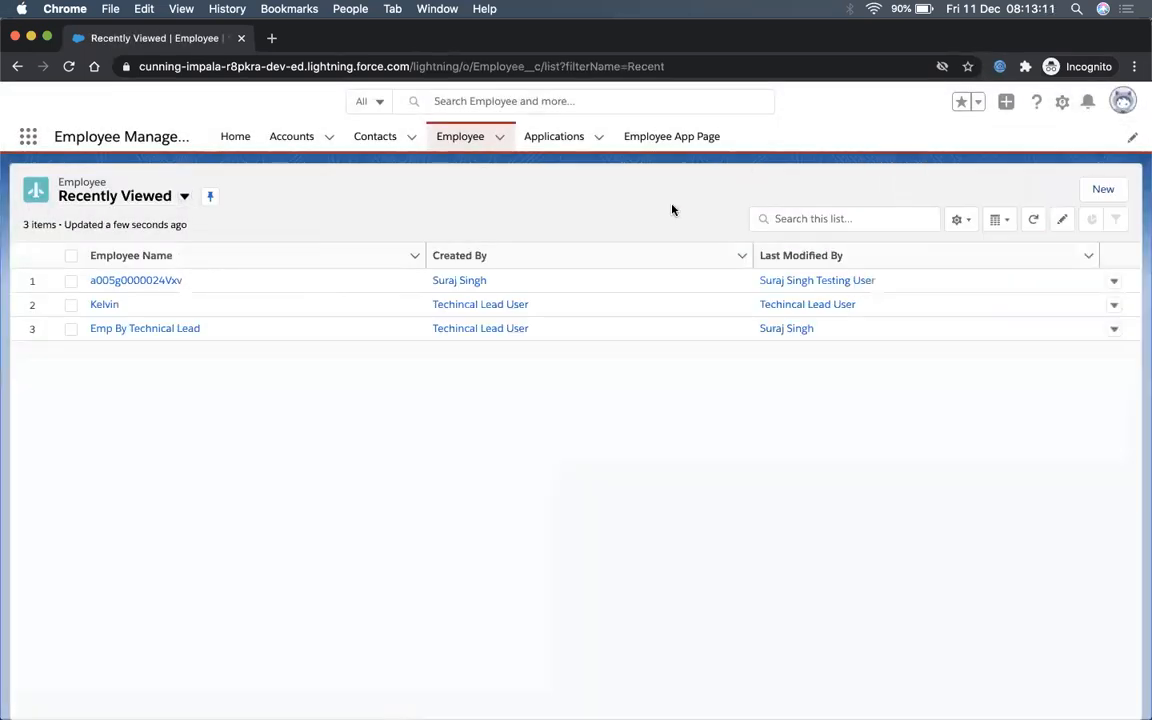
pyautogui.click(138, 199)
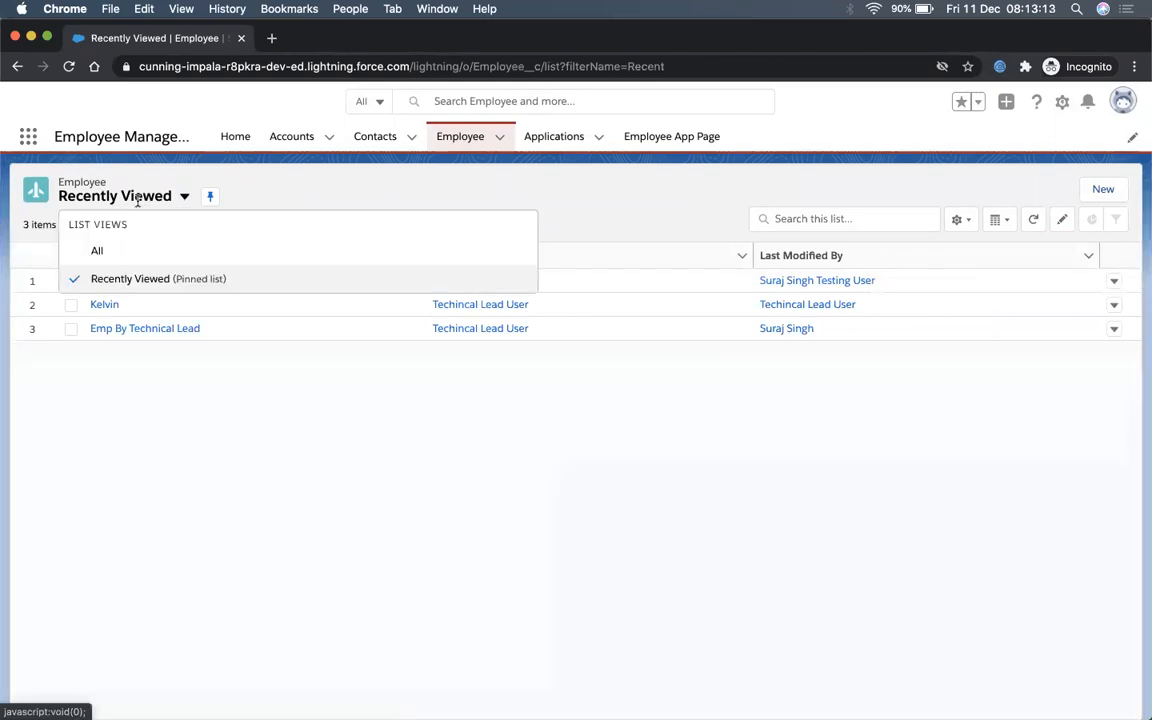
pyautogui.click(97, 250)
pyautogui.click(115, 199)
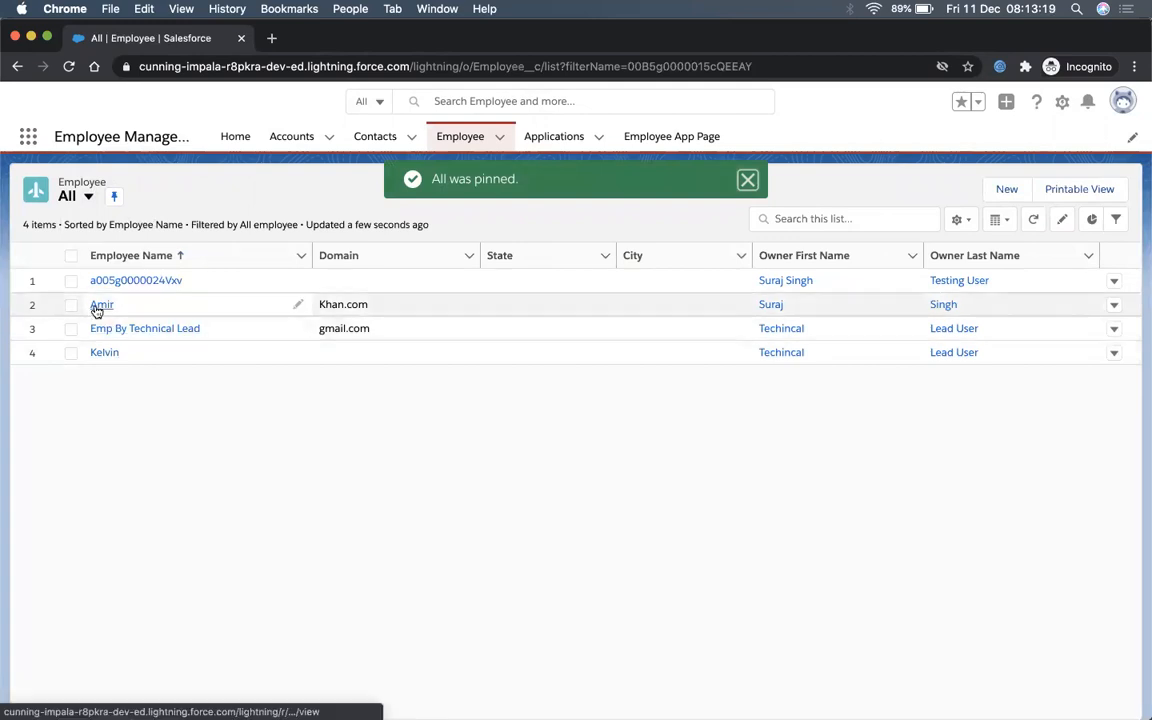
# Rename Amir's employee record to 'Amir - adkf', save it, and return to the Classic Sharing Detail window.
pyautogui.click(101, 305)
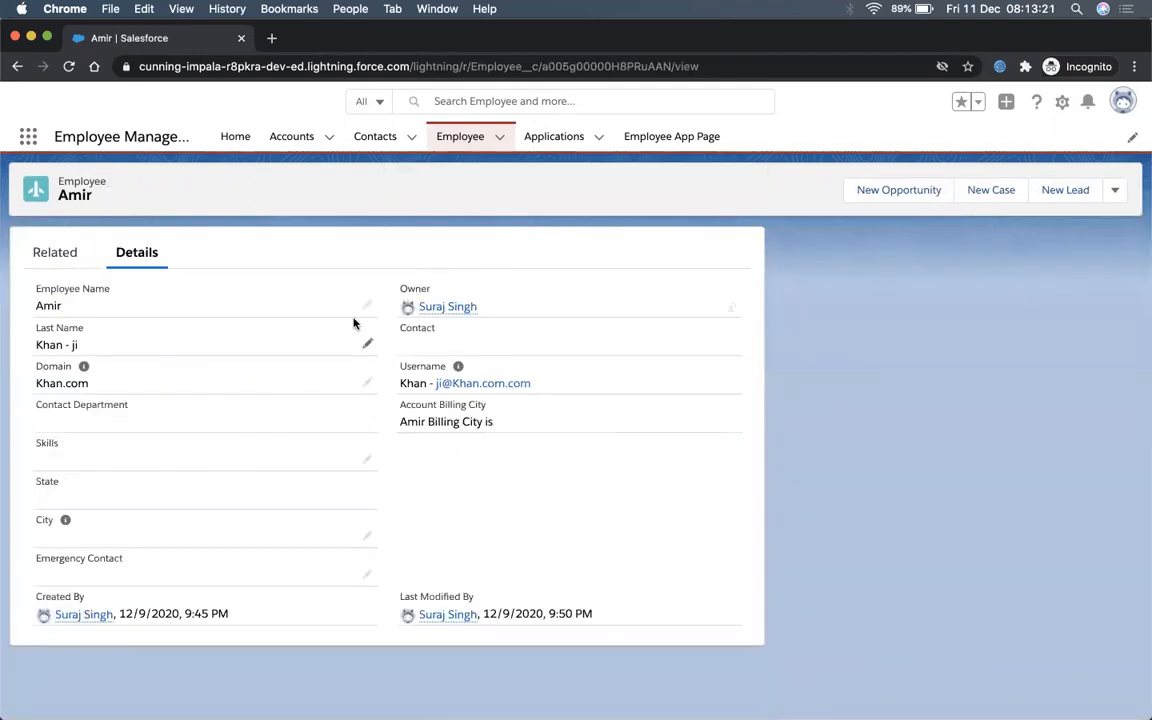
pyautogui.click(367, 305)
pyautogui.write('- adkf')
pyautogui.click(501, 542)
pyautogui.moveTo(417, 700)
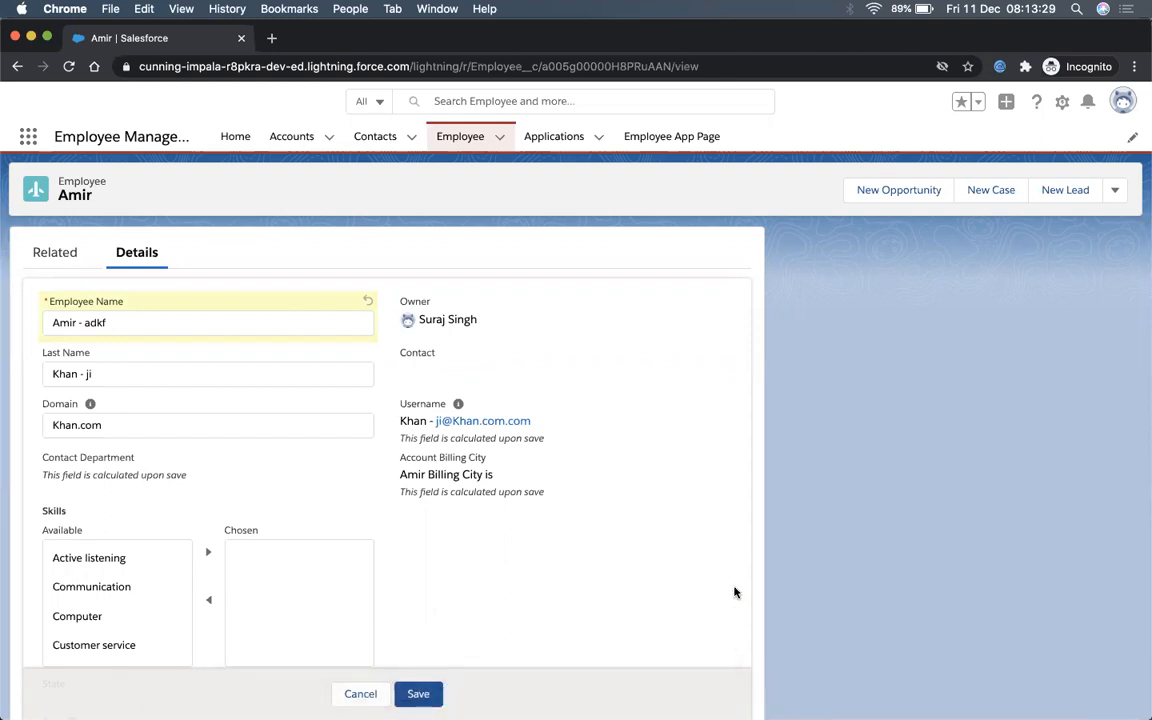
pyautogui.click(418, 693)
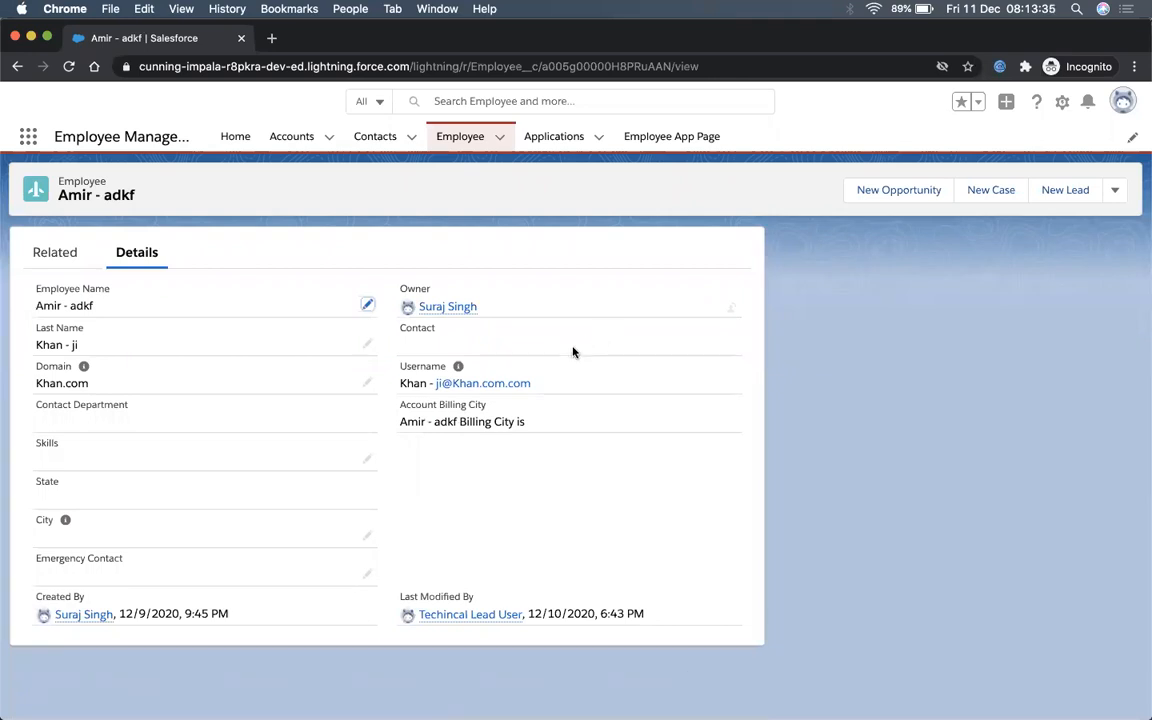
pyautogui.hotkey('ctrl', 'Up')
pyautogui.click(424, 340)
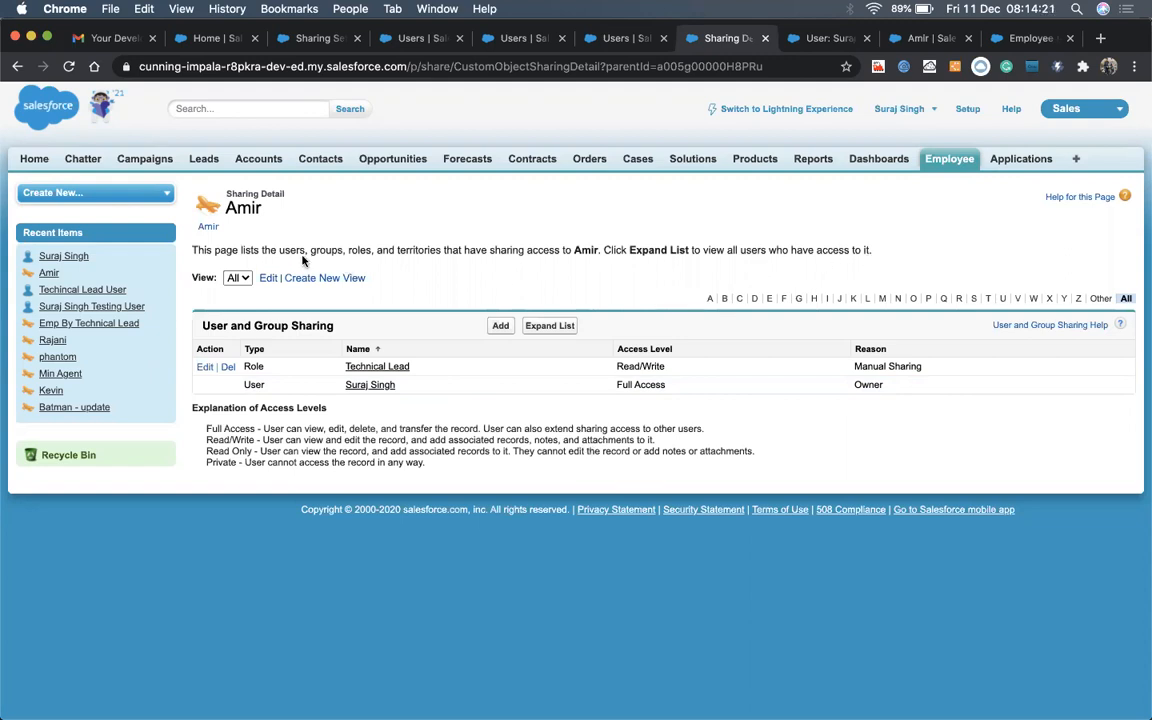
# Open the Amir record from its Sharing Detail page, then switch to the Technical Lead user's setup tab.
pyautogui.click(208, 227)
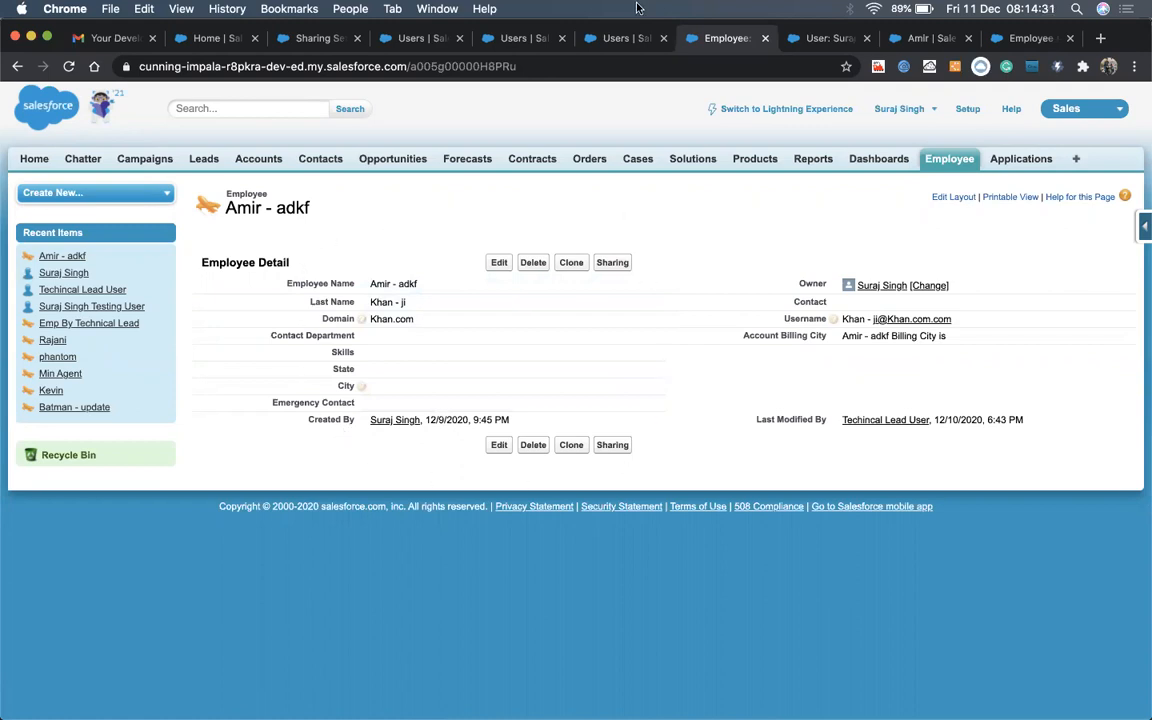
pyautogui.click(612, 39)
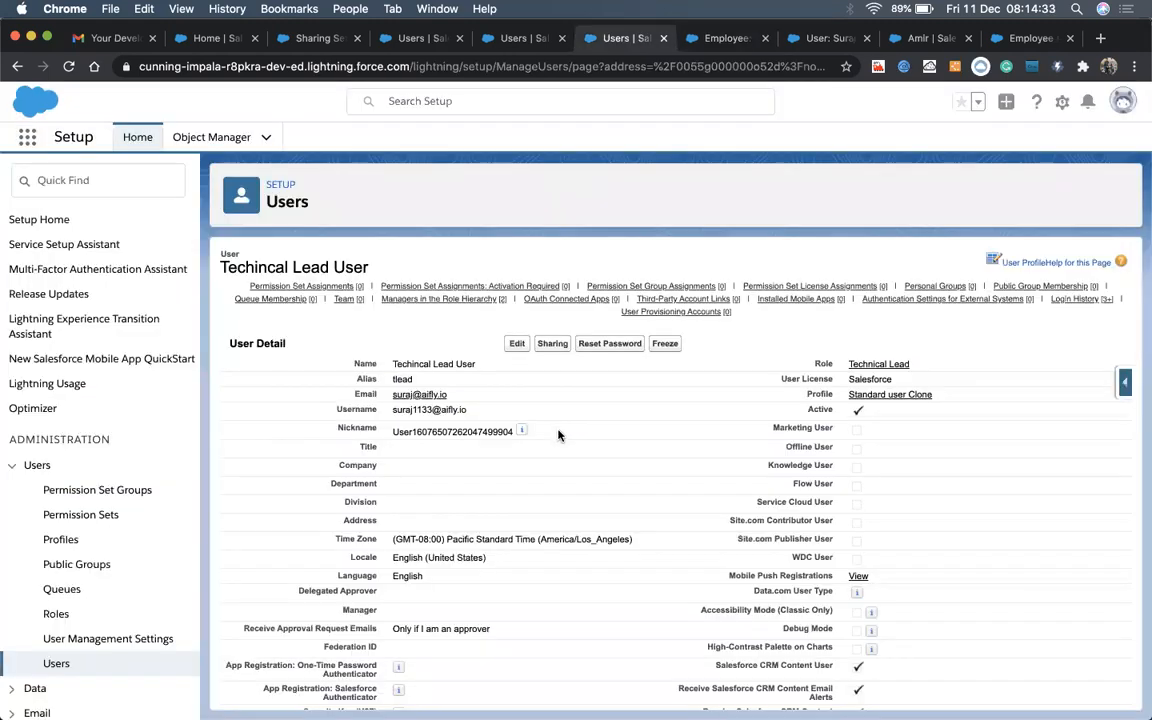
# Check the Technical Lead user's sharing list, glance at the Amir and user tabs, then open Sharing Settings.
pyautogui.click(553, 344)
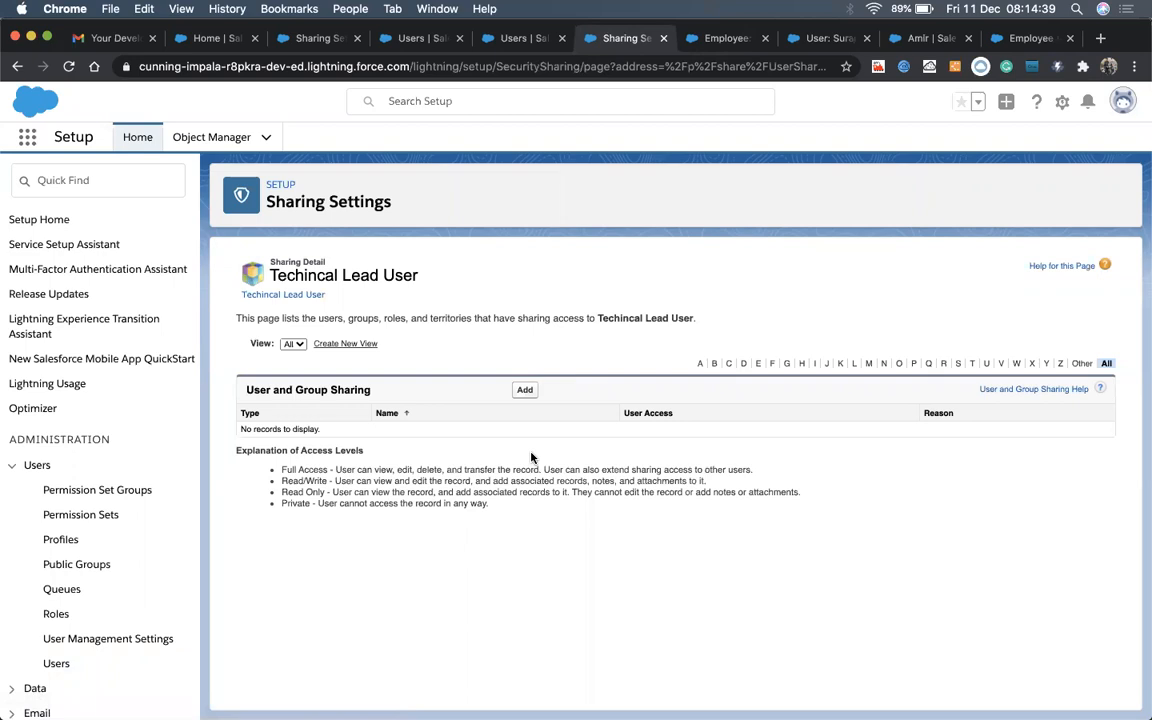
pyautogui.click(14, 67)
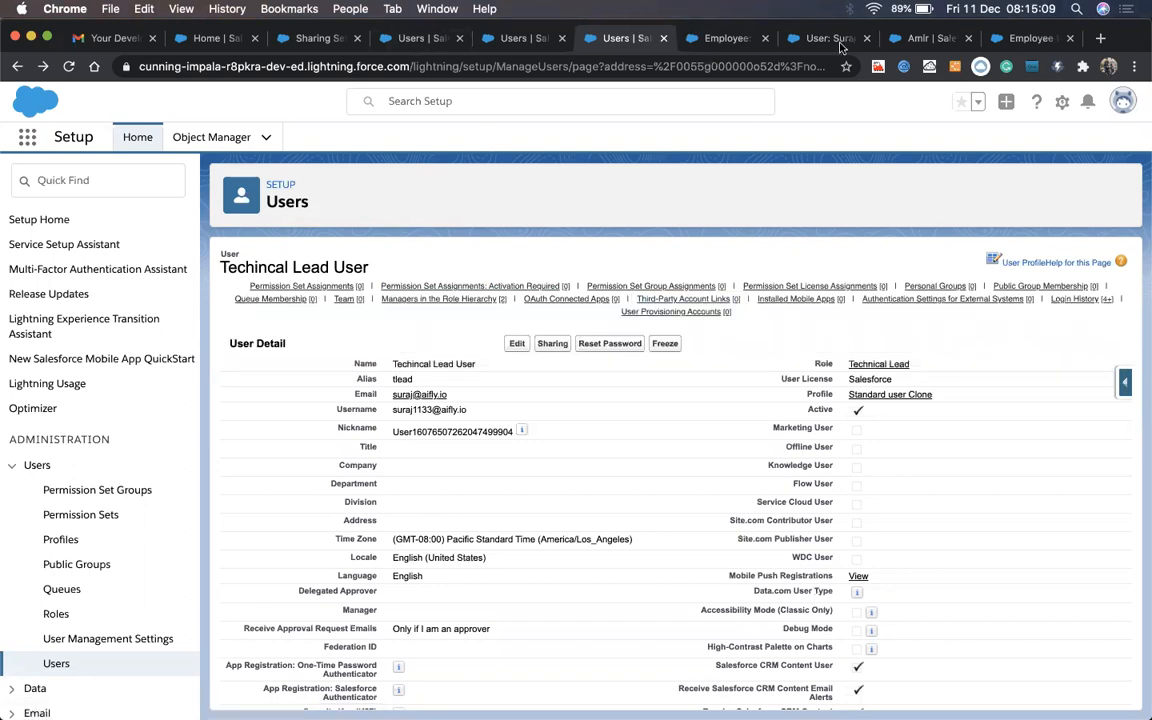
pyautogui.click(907, 40)
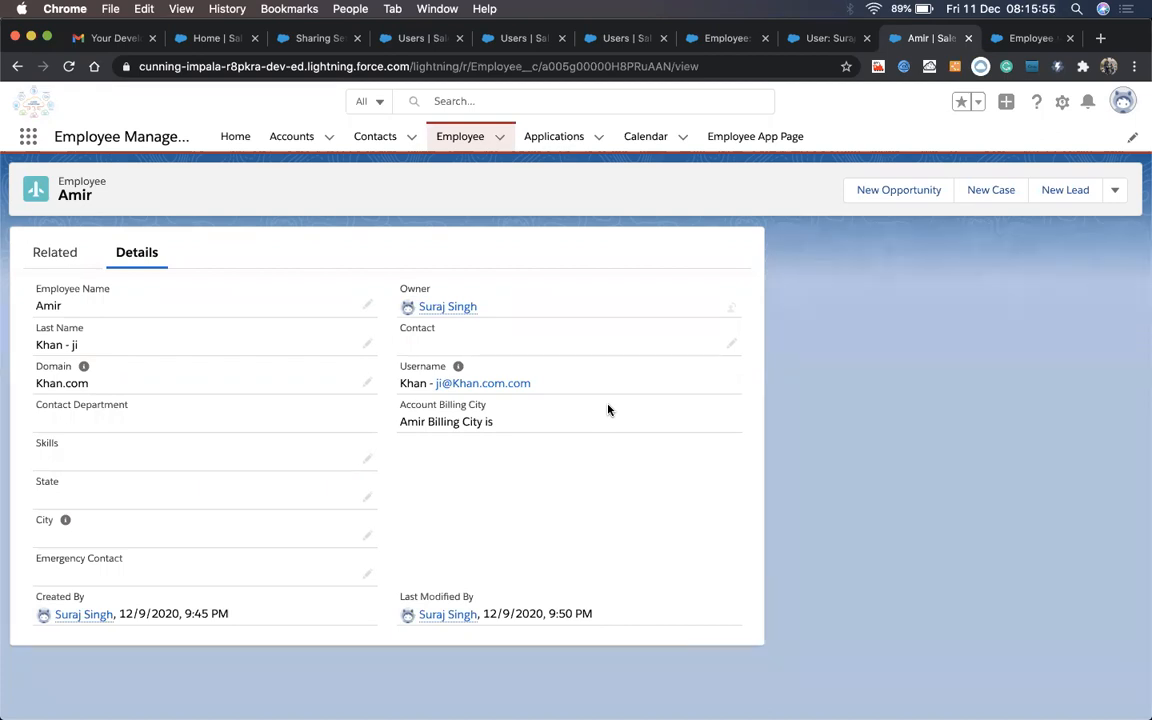
pyautogui.click(580, 38)
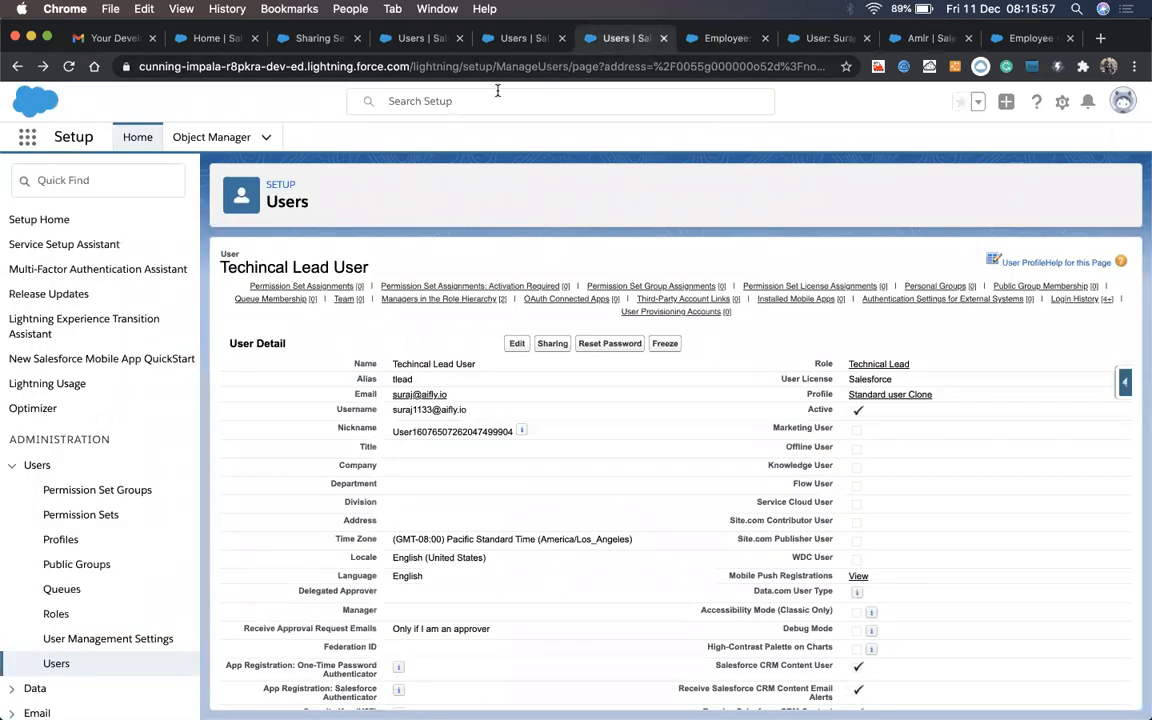
pyautogui.click(490, 40)
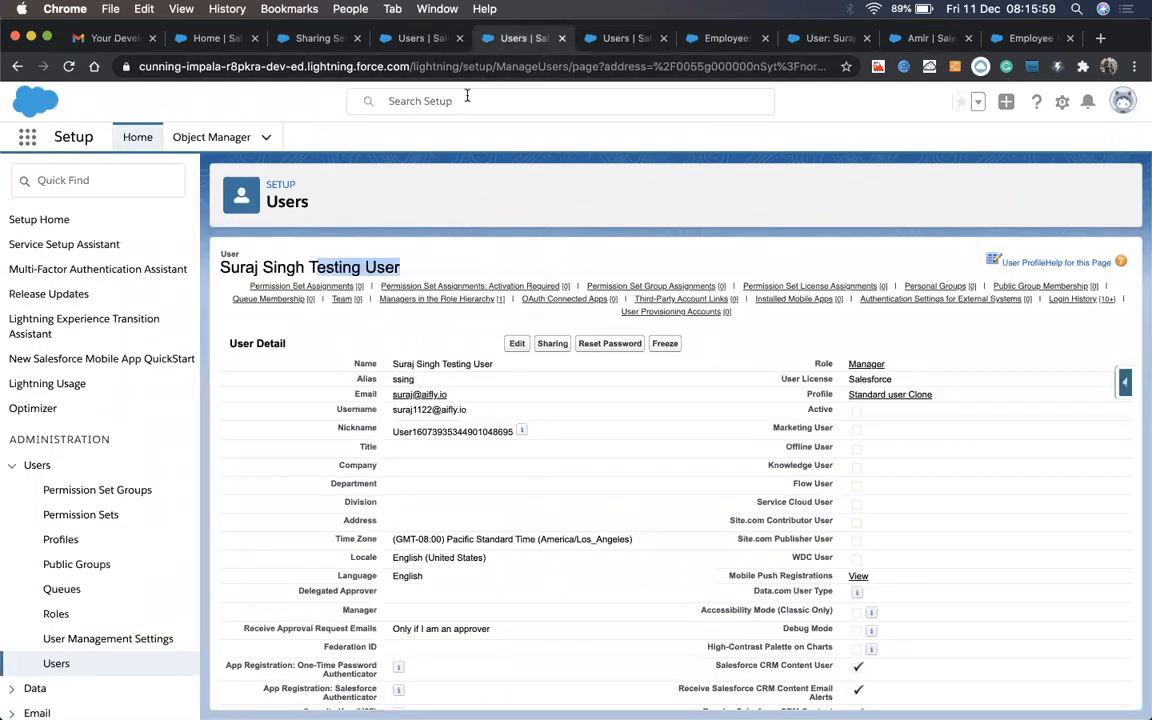
pyautogui.click(300, 40)
# Review the Organization-Wide Defaults, highlighting the page title, hierarchy access column and section headings.
pyautogui.scroll(15, 339, 360)
pyautogui.scroll(5, 339, 360)
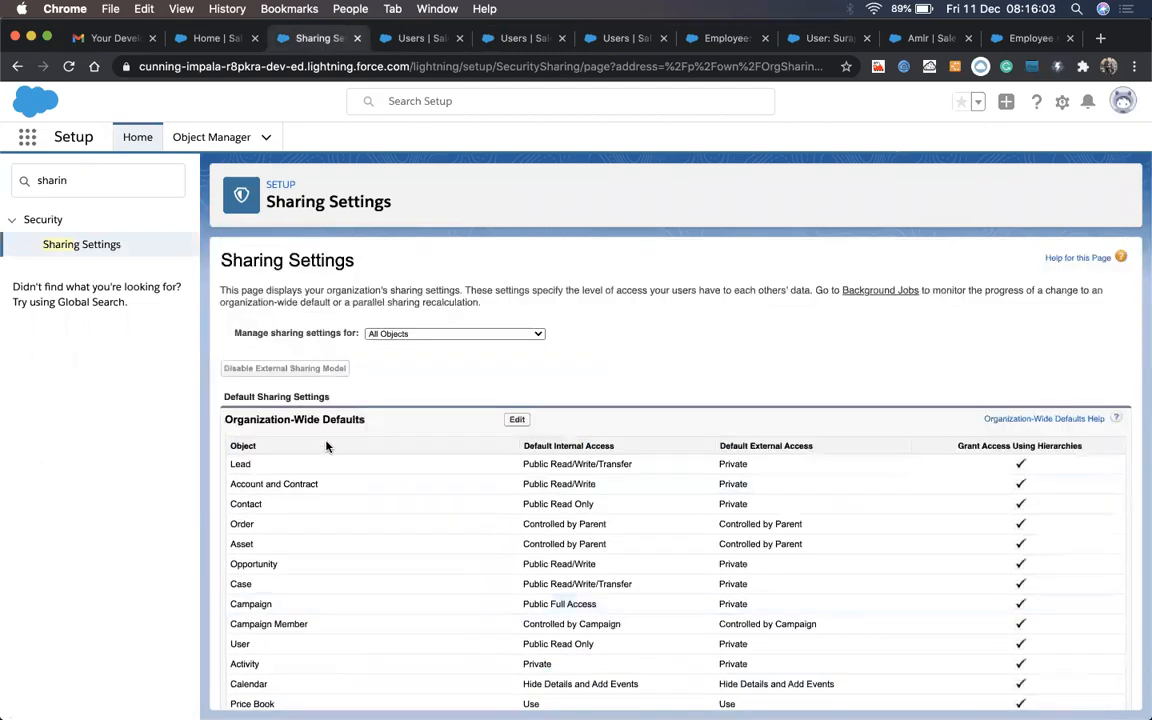
pyautogui.moveTo(222, 260); pyautogui.dragTo(352, 282)
pyautogui.click(356, 422)
pyautogui.moveTo(981, 446); pyautogui.dragTo(1040, 449)
pyautogui.scroll(-20, 949, 470)
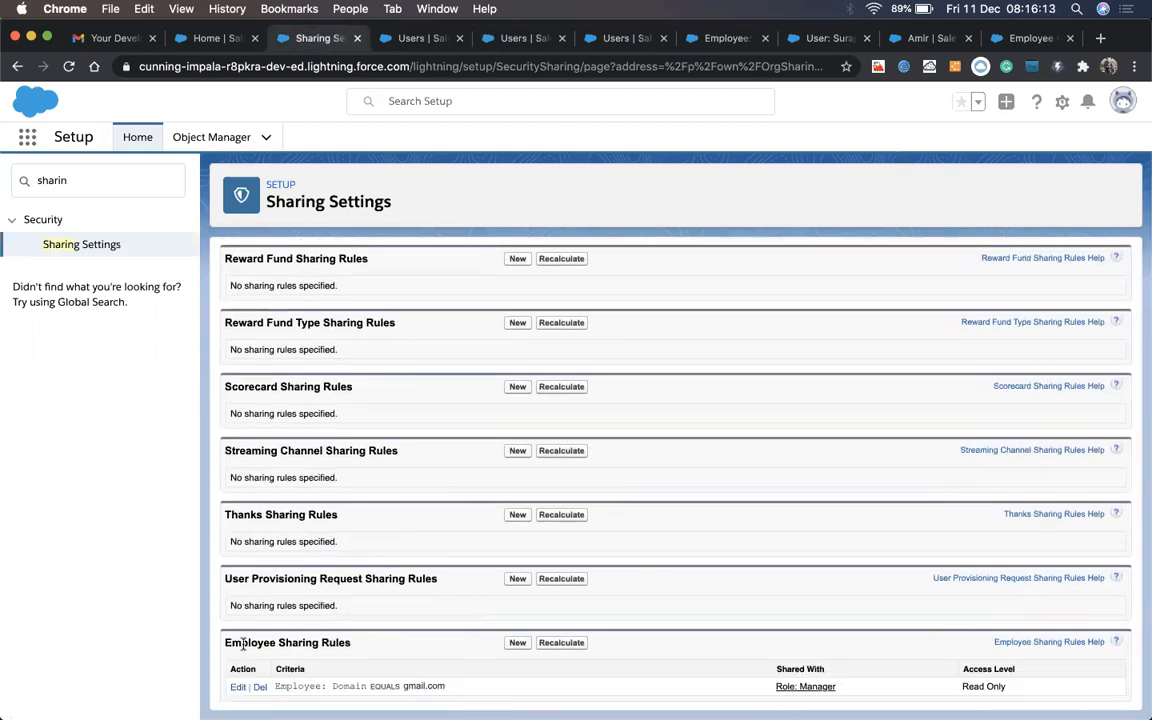
pyautogui.moveTo(236, 642); pyautogui.dragTo(345, 642)
pyautogui.scroll(20, 486, 524)
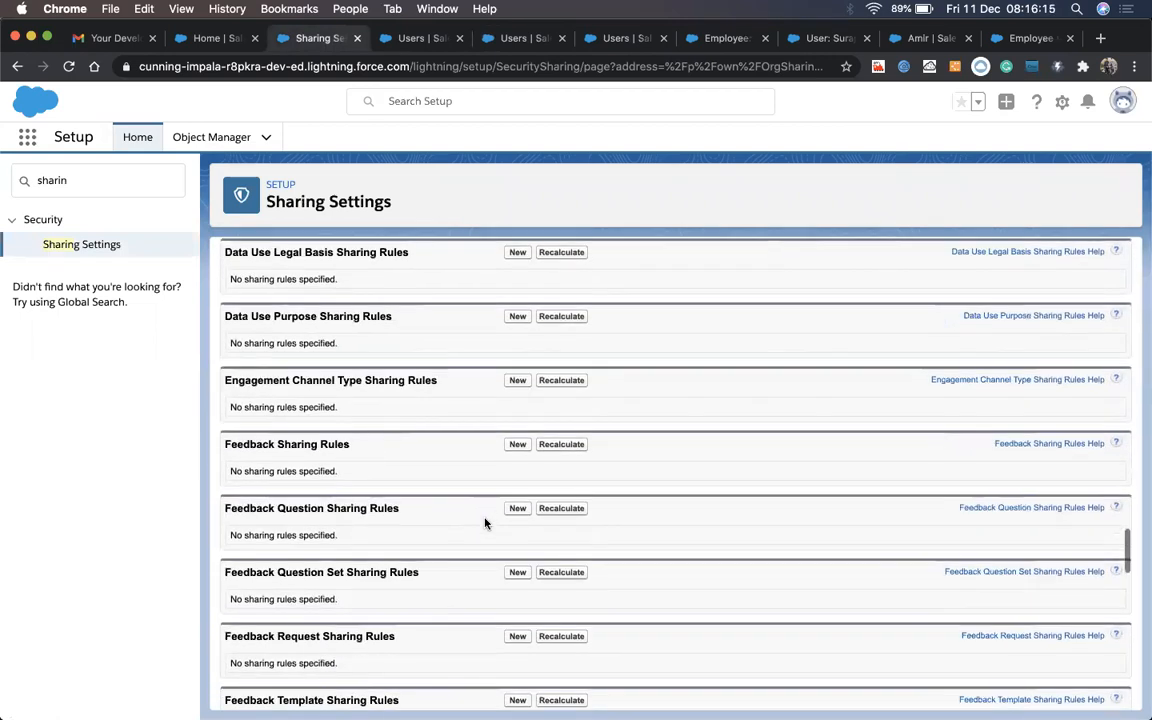
pyautogui.scroll(6, 486, 524)
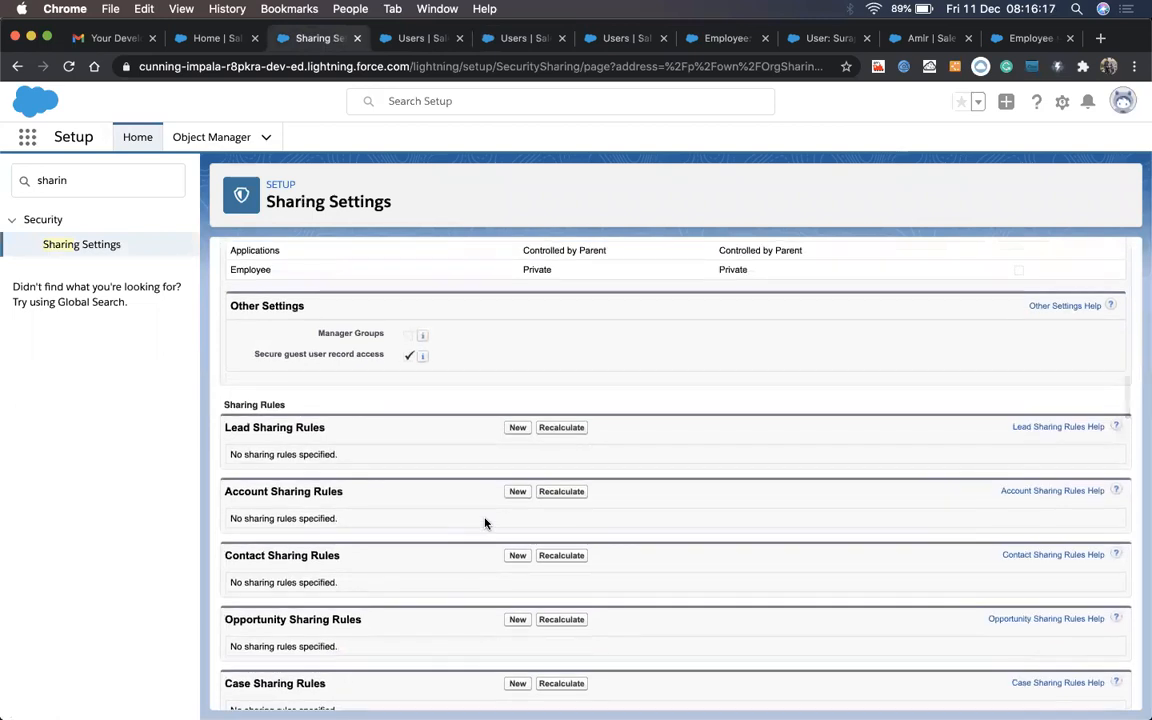
pyautogui.scroll(15, 486, 524)
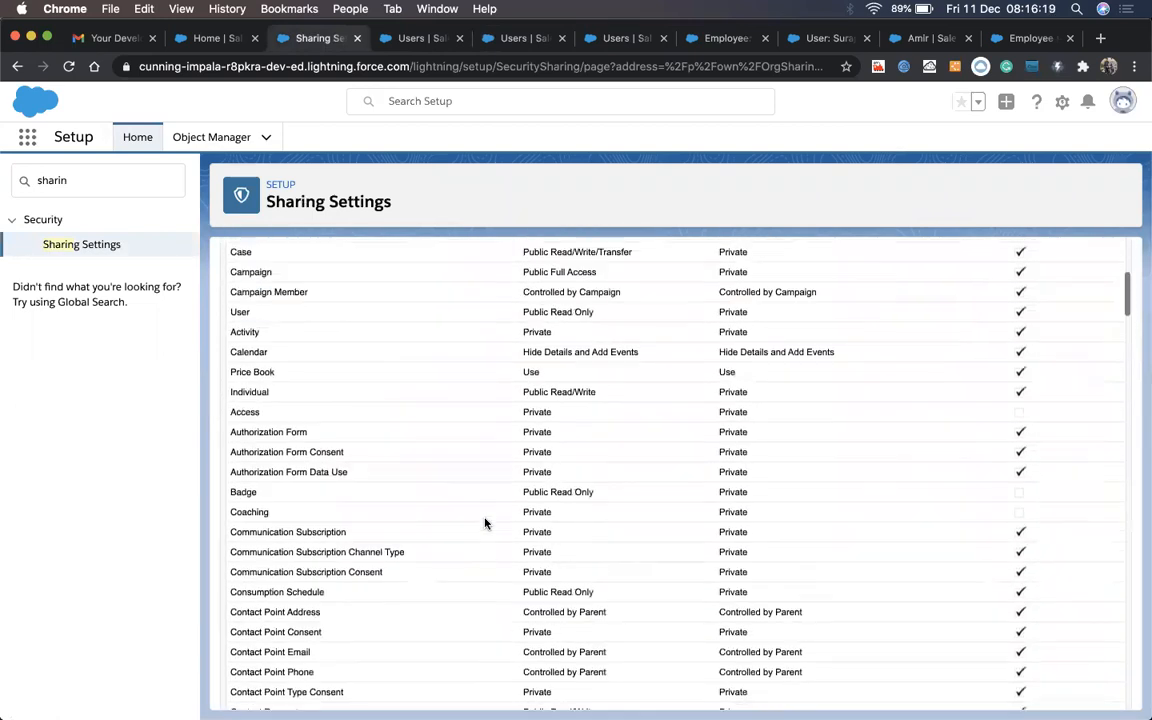
pyautogui.scroll(3, 486, 524)
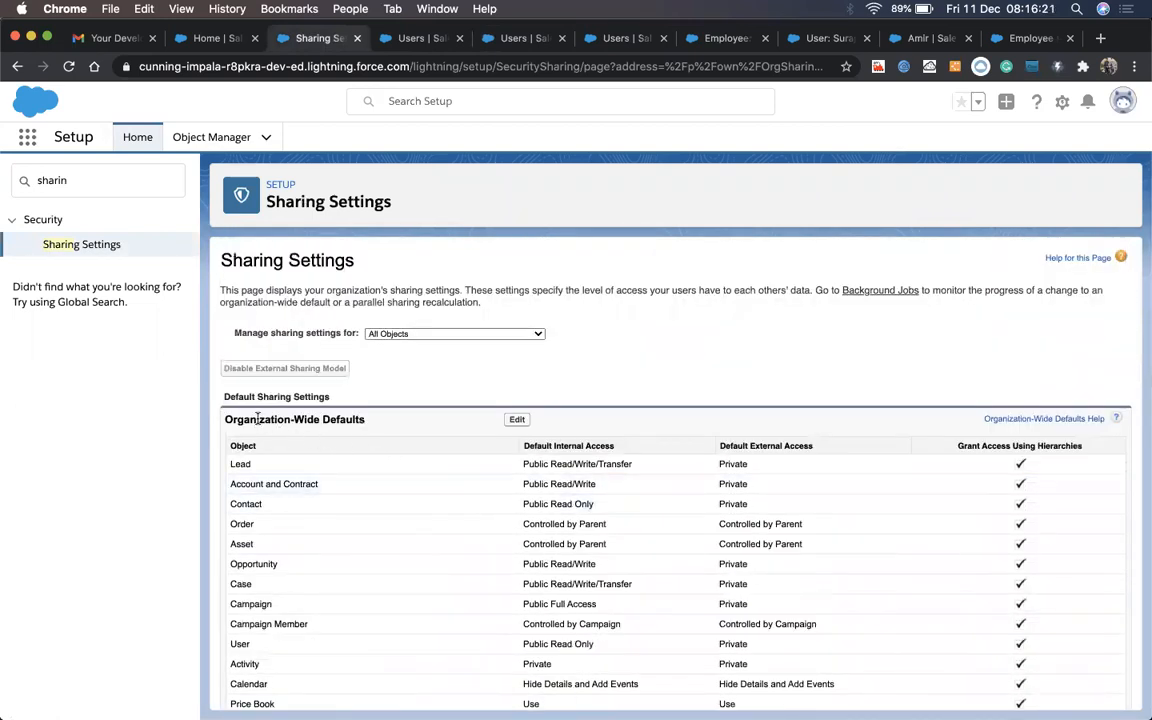
pyautogui.moveTo(240, 419); pyautogui.dragTo(348, 419)
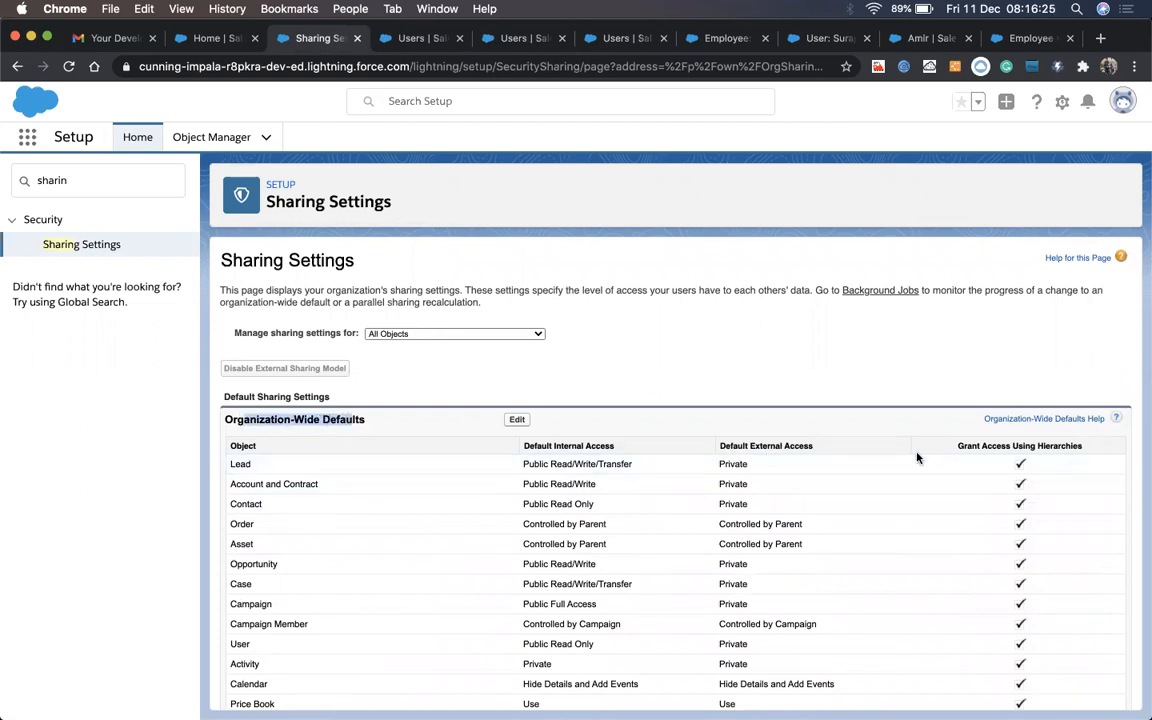
pyautogui.scroll(-1, 630, 479)
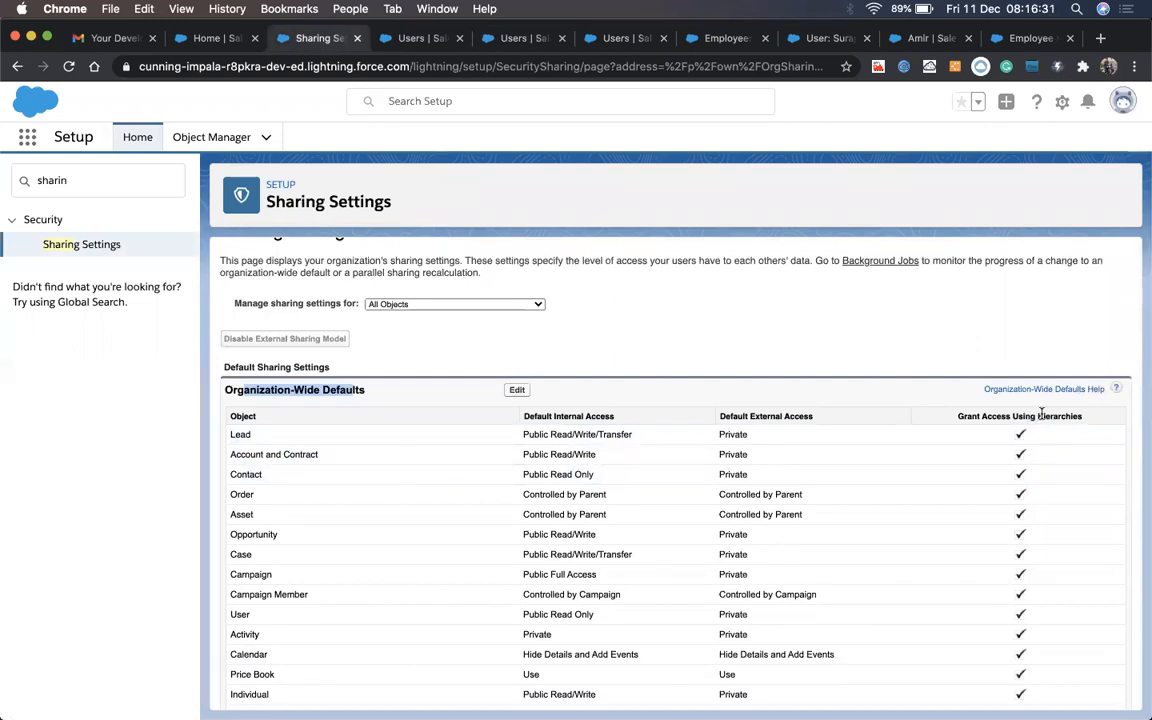
pyautogui.click(316, 391)
# Highlight the Employee sharing rule criteria Domain EQUALS gmail.com, shared with the Manager role at Read Only.
pyautogui.scroll(-1, 978, 554)
pyautogui.scroll(-10, 978, 554)
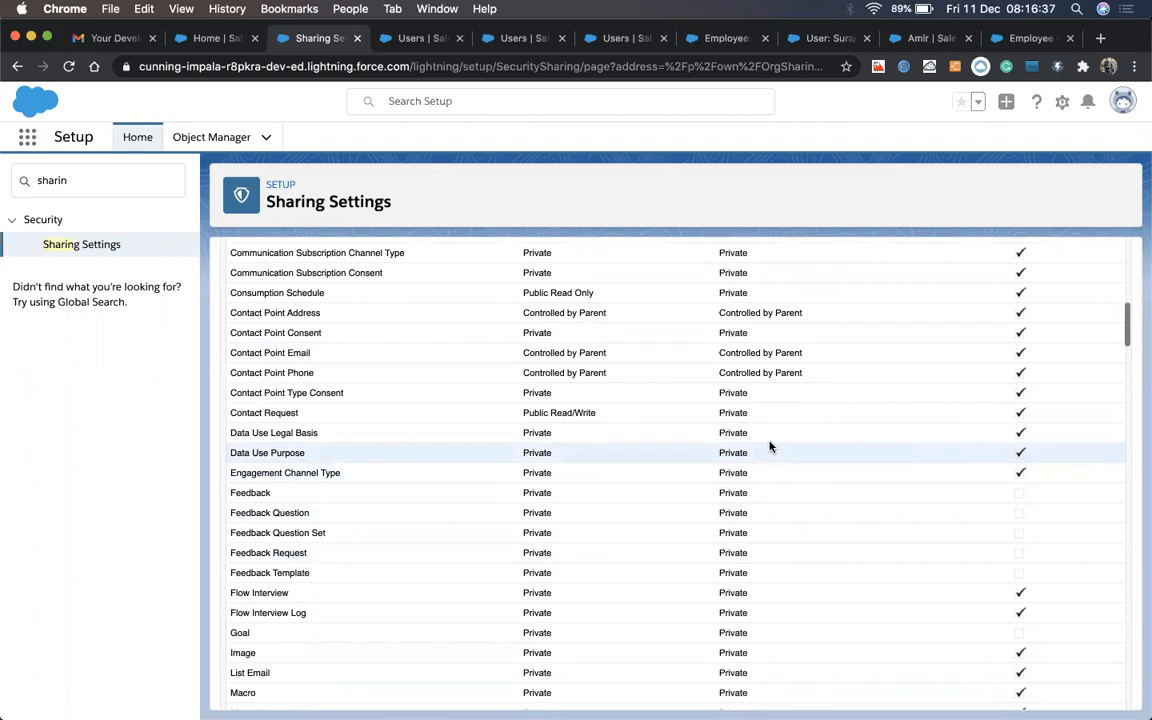
pyautogui.scroll(3, 769, 446)
pyautogui.scroll(-15, 769, 446)
pyautogui.scroll(3, 740, 438)
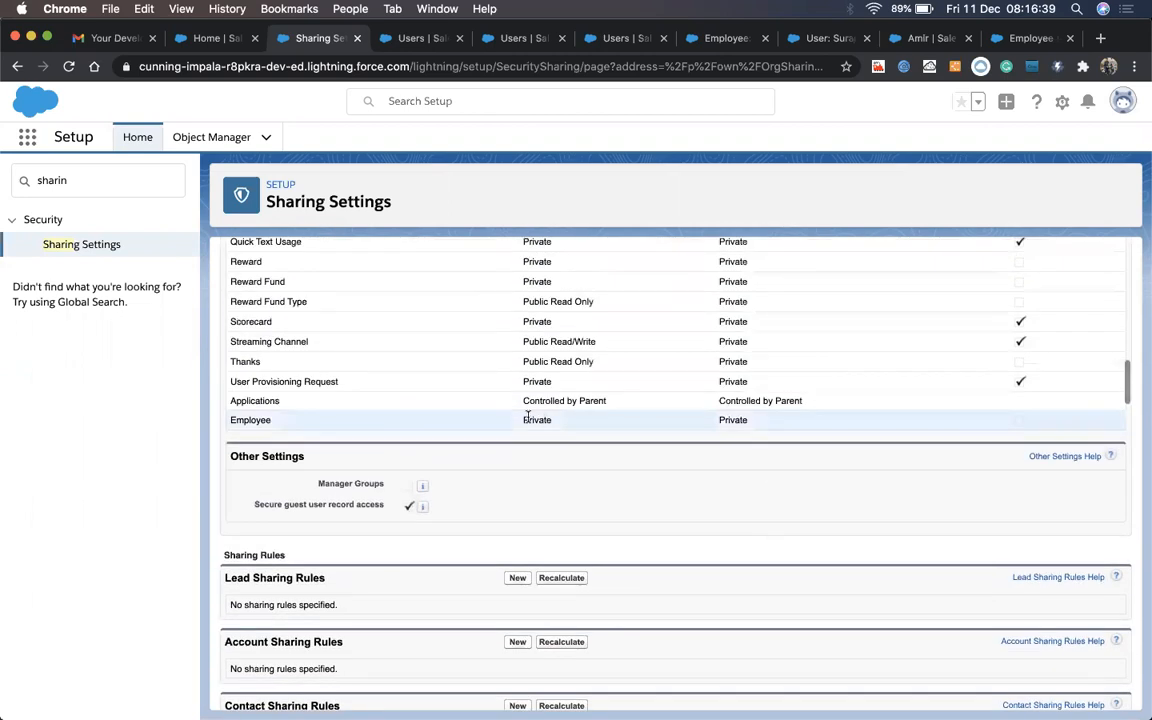
pyautogui.scroll(20, 532, 418)
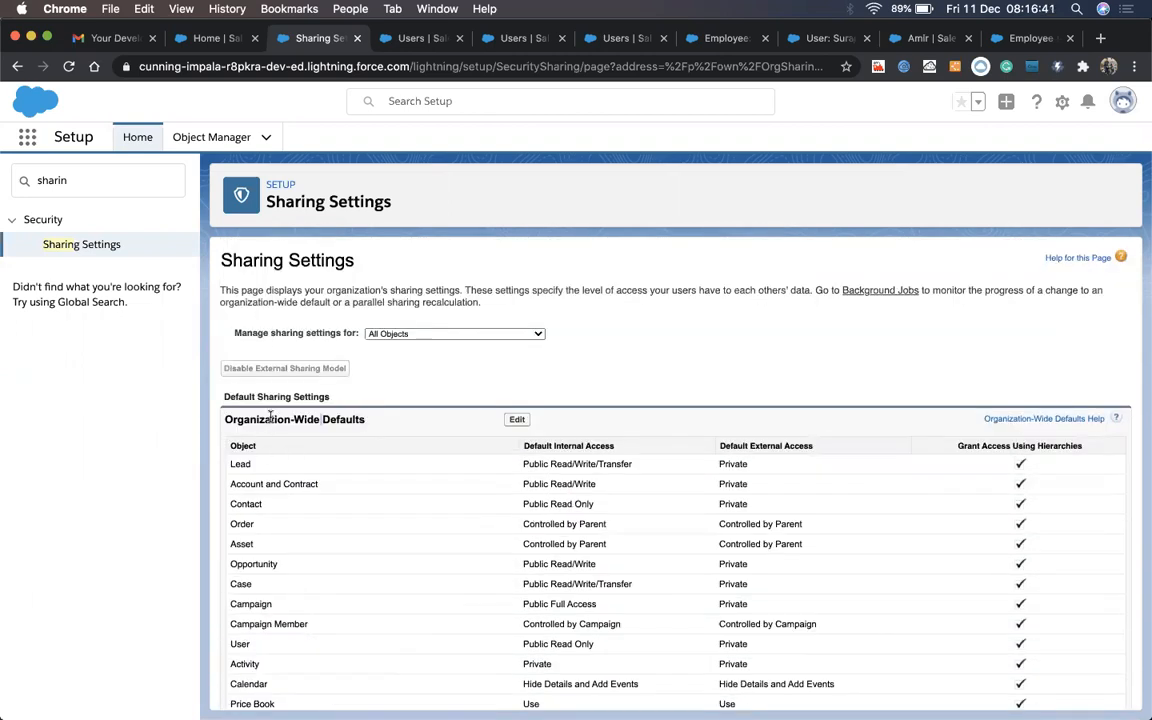
pyautogui.moveTo(270, 419); pyautogui.dragTo(362, 419)
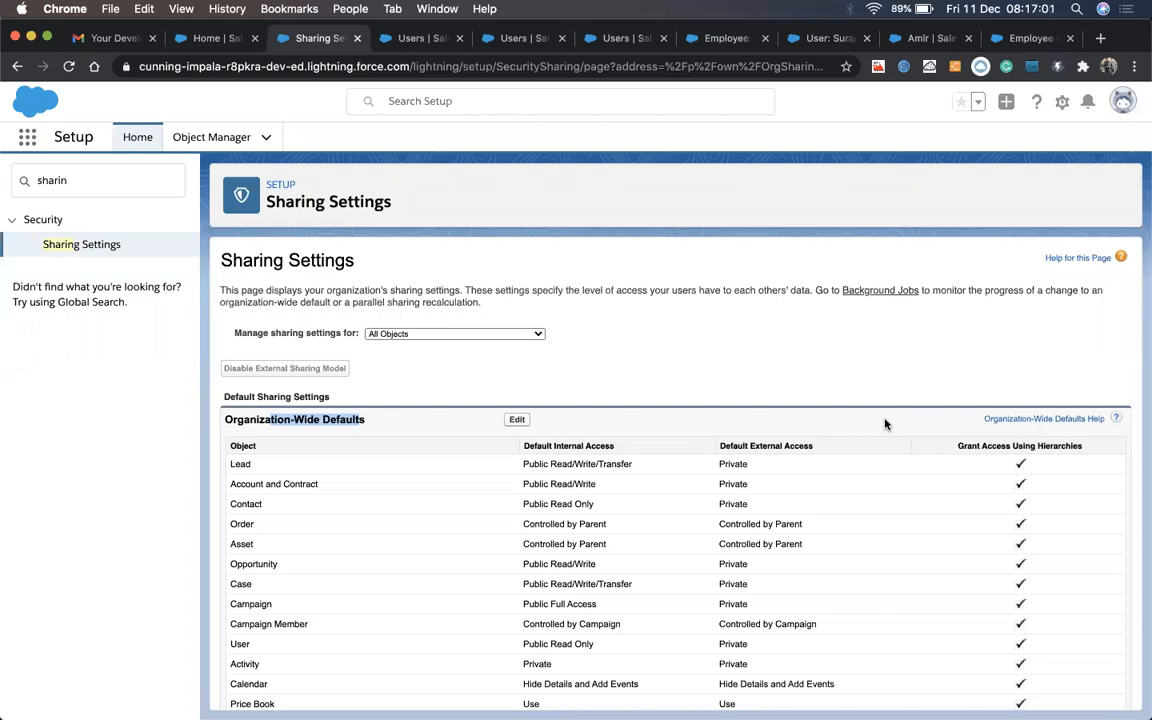
pyautogui.scroll(-20, 884, 424)
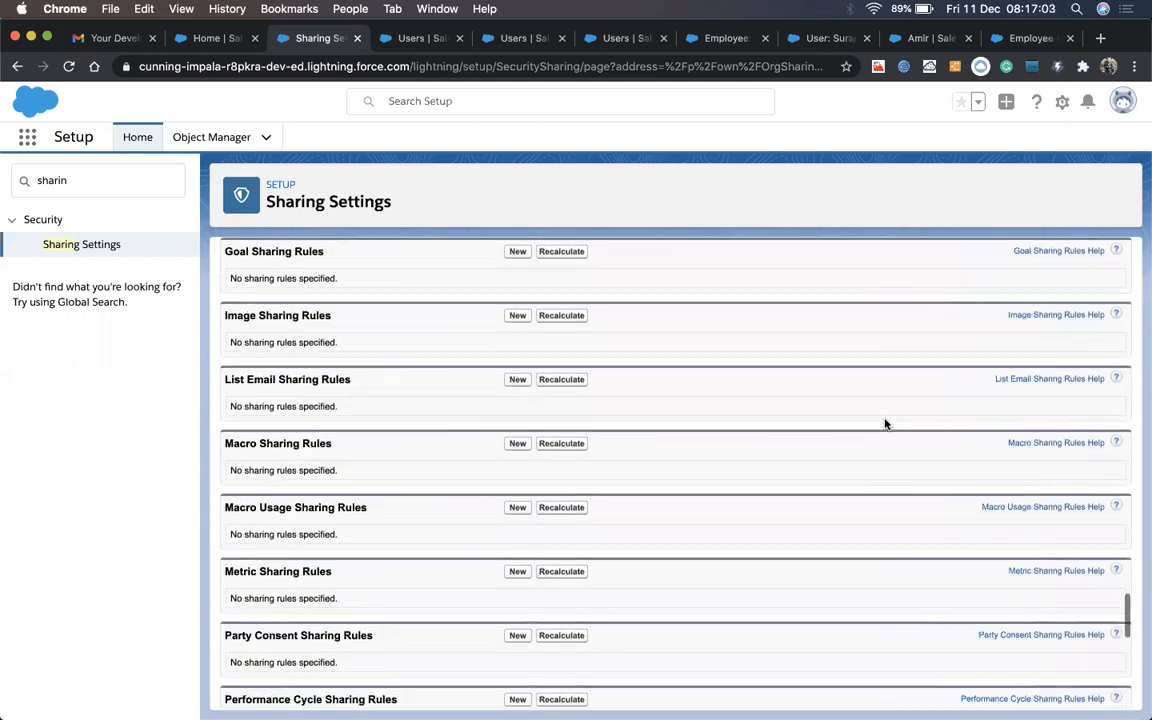
pyautogui.scroll(-5, 521, 578)
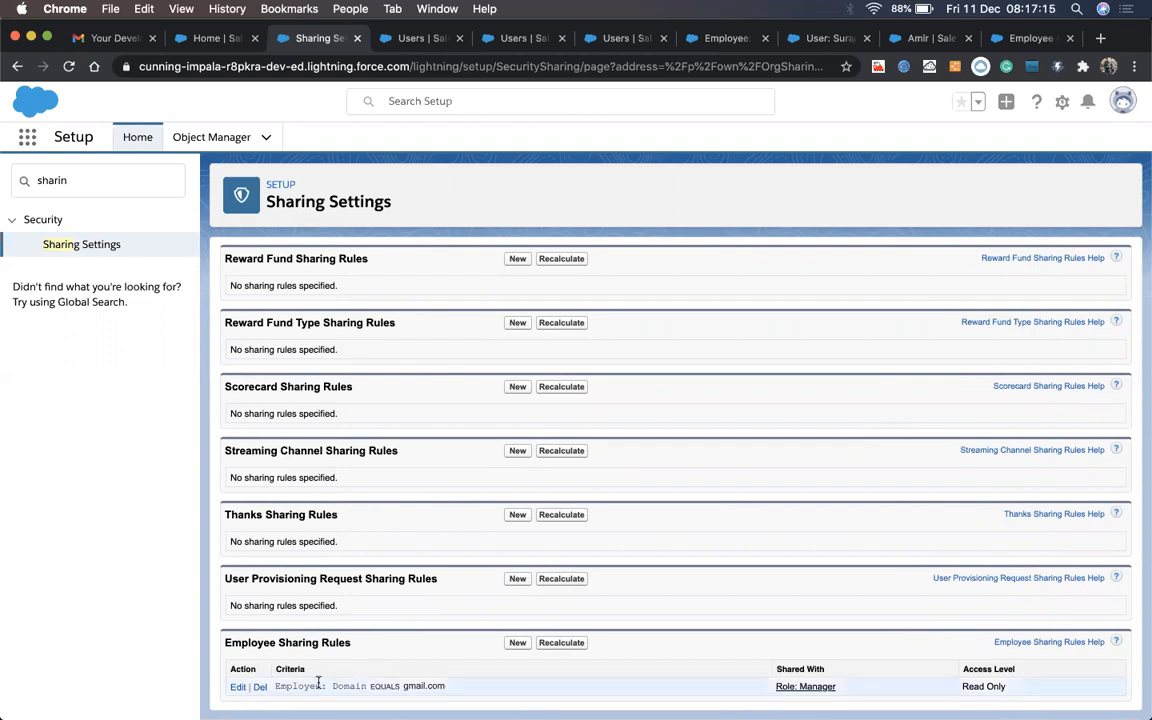
pyautogui.moveTo(329, 684); pyautogui.dragTo(448, 690)
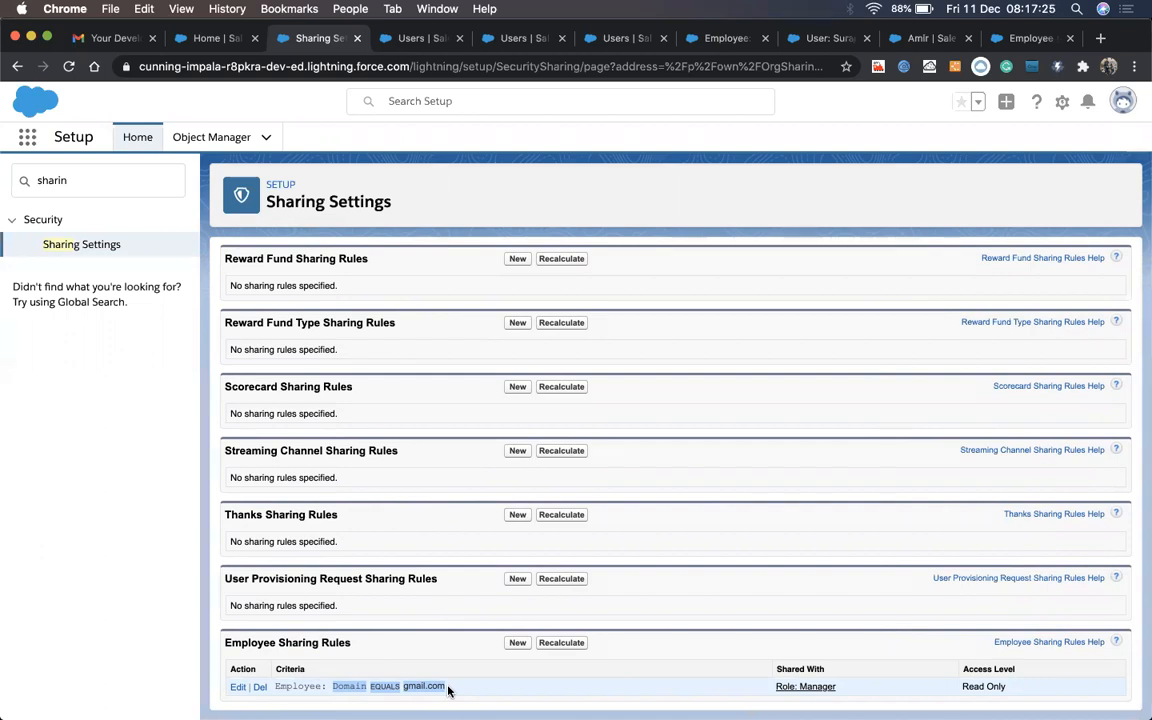
pyautogui.click(805, 40)
# Switch to Salesforce Classic and open the Amir - adkf employee record from Recent Items.
pyautogui.click(893, 44)
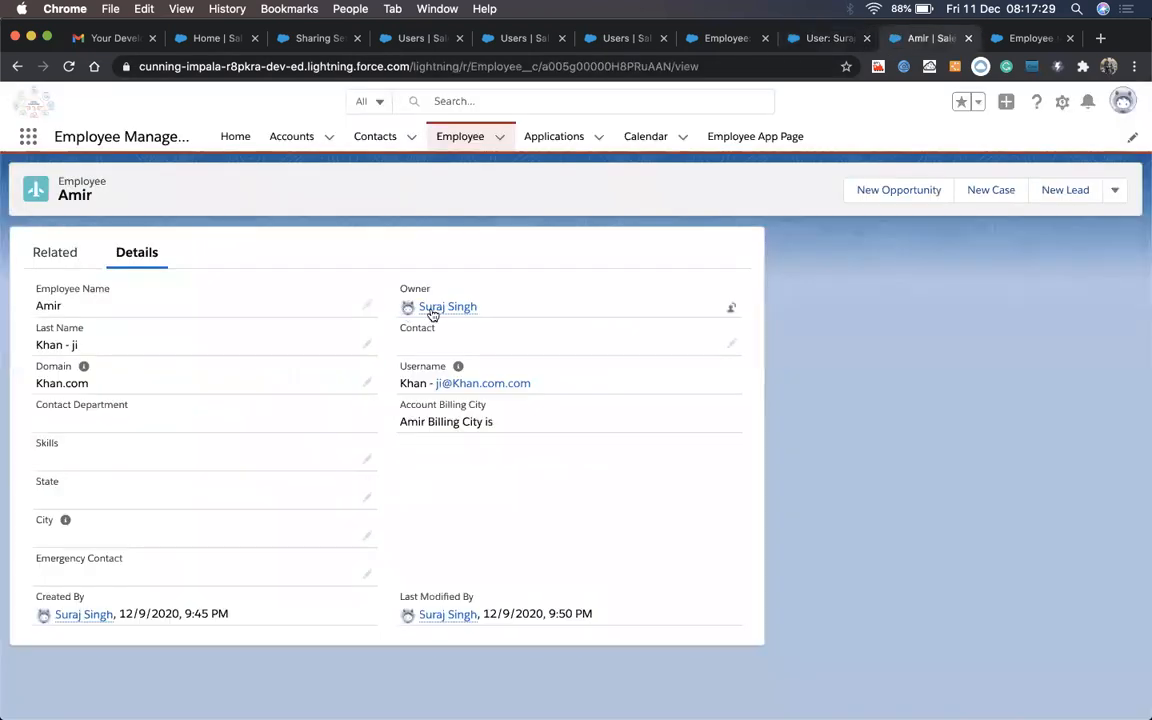
pyautogui.click(1025, 38)
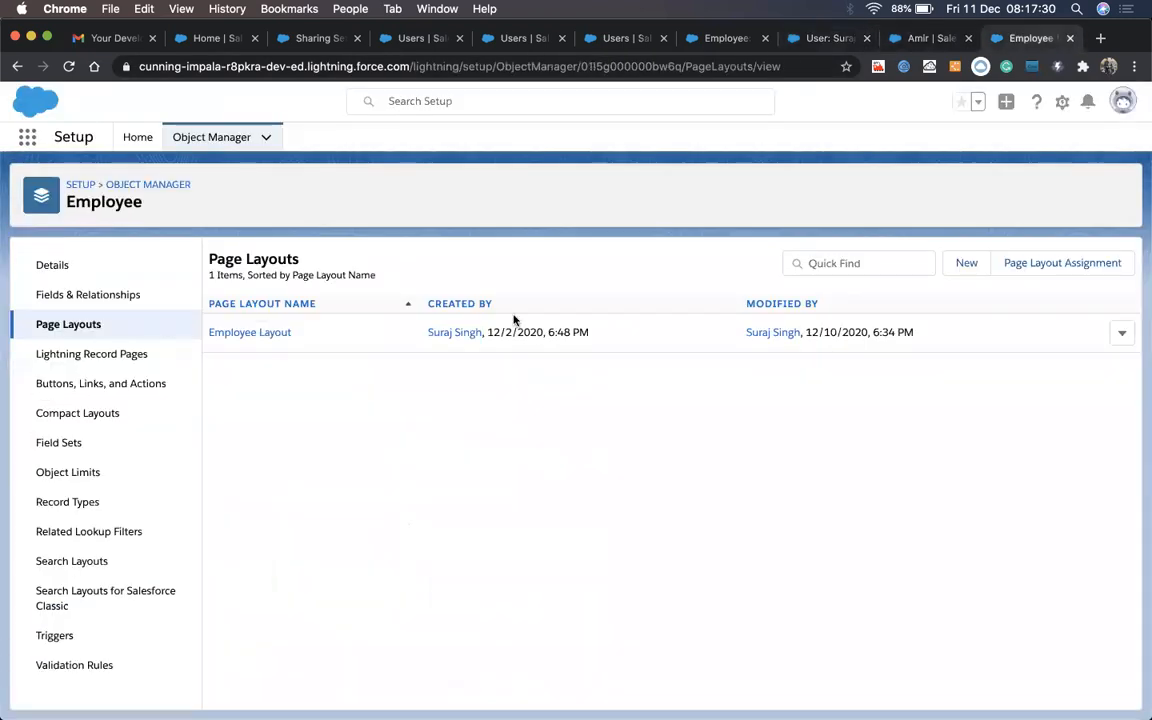
pyautogui.click(922, 38)
pyautogui.click(1062, 101)
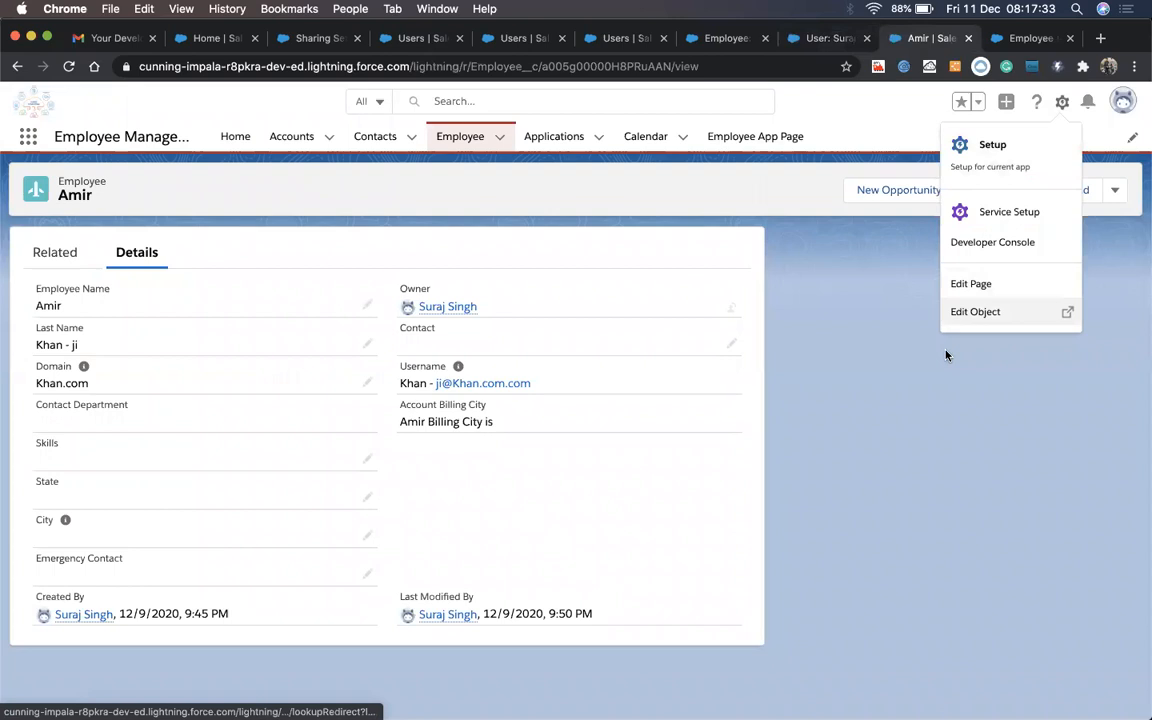
pyautogui.click(1118, 115)
pyautogui.click(1119, 111)
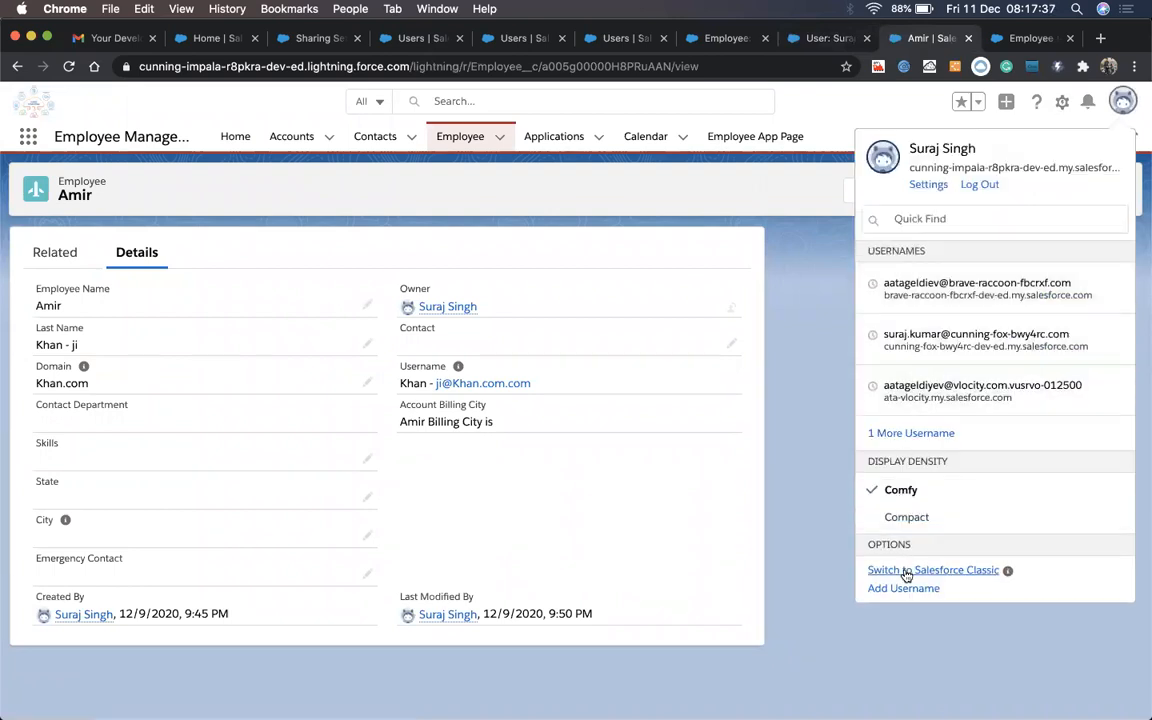
pyautogui.click(874, 570)
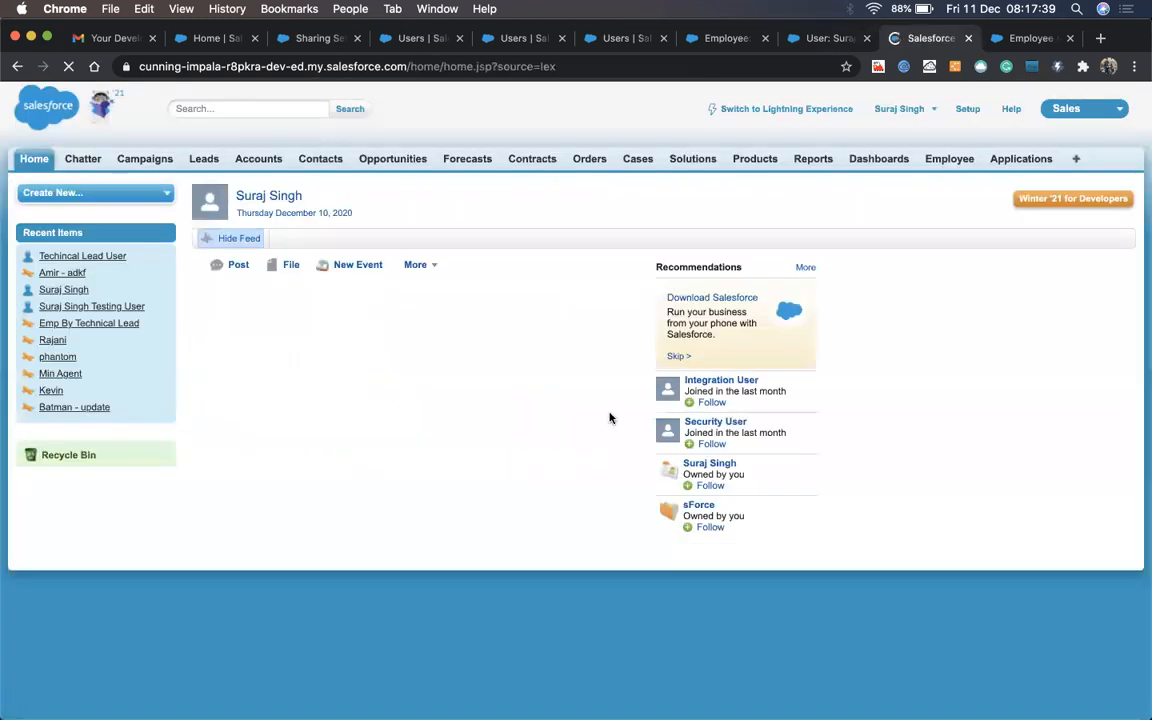
pyautogui.click(62, 273)
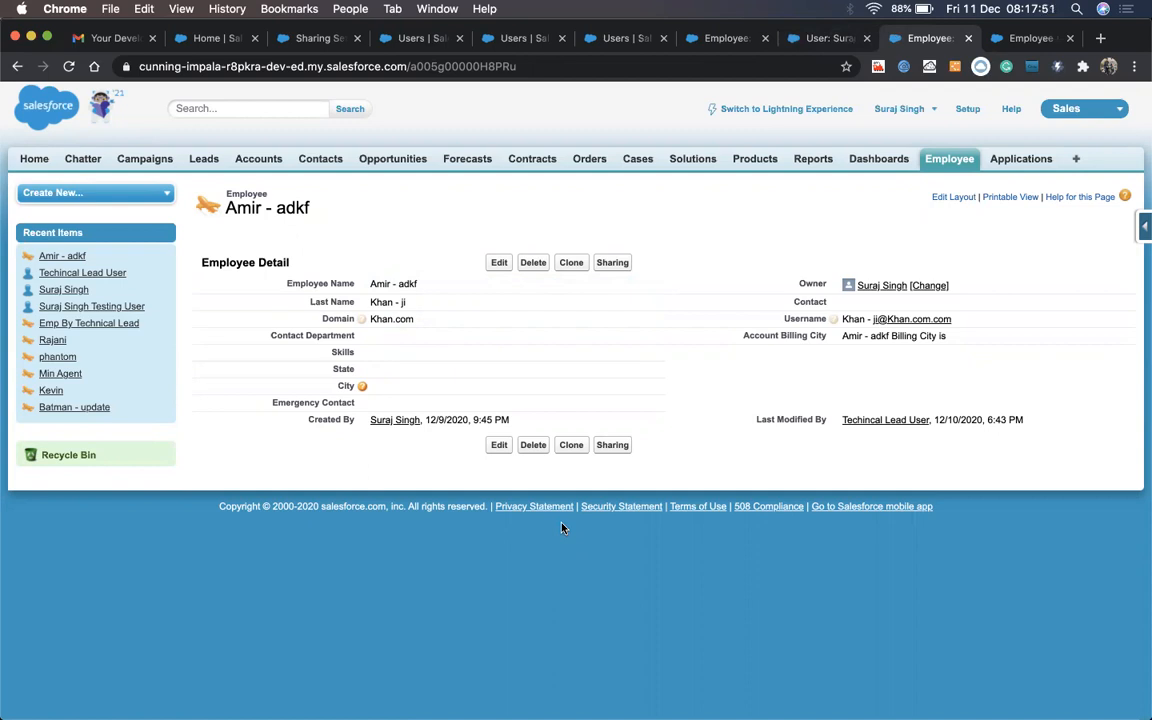
# View the record's sharing detail and trial-add the Technical Lead user from Users to Share With.
pyautogui.click(612, 262)
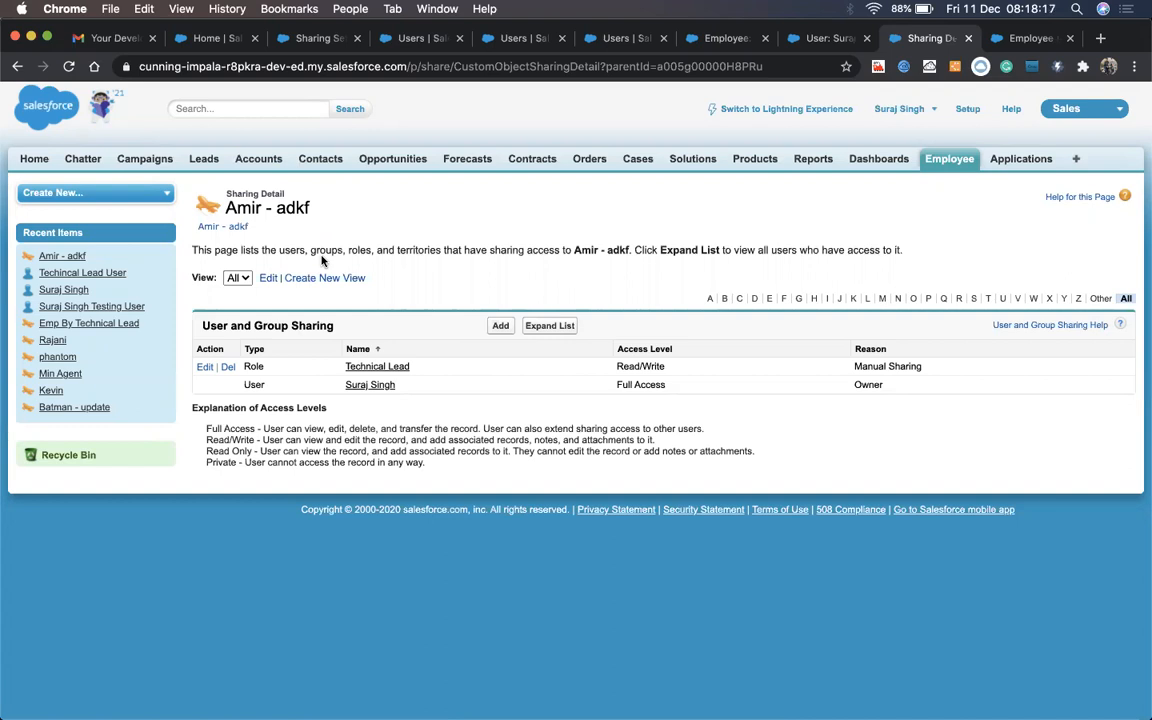
pyautogui.click(500, 326)
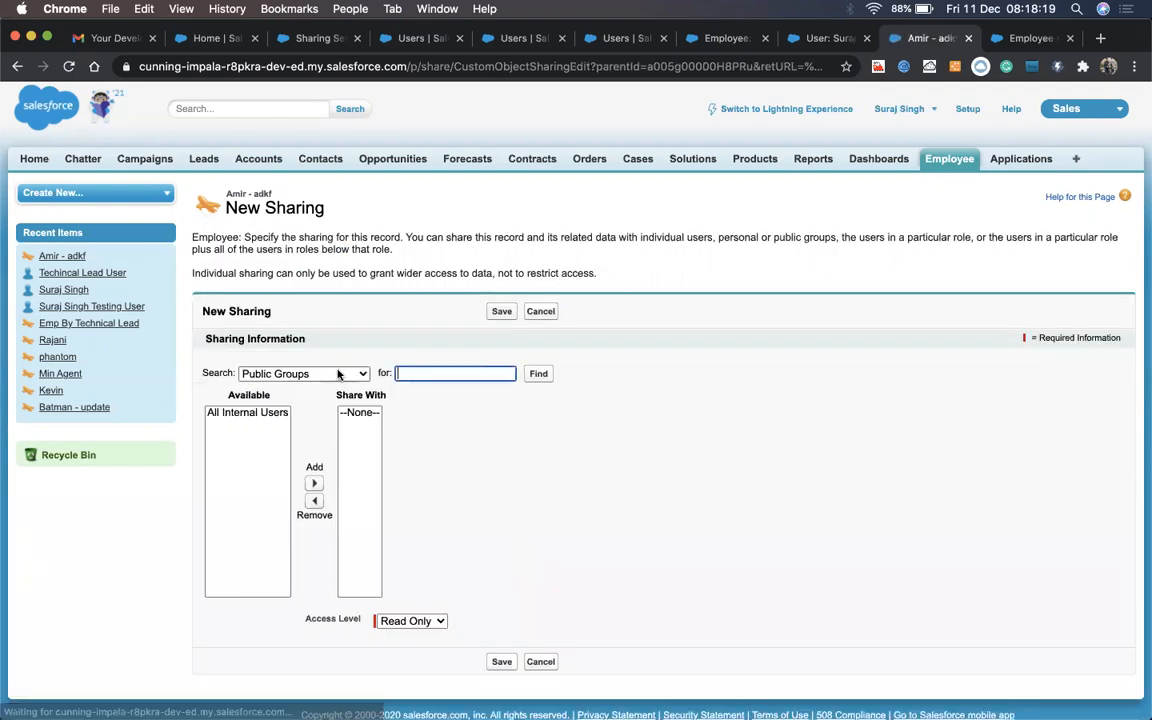
pyautogui.click(270, 373)
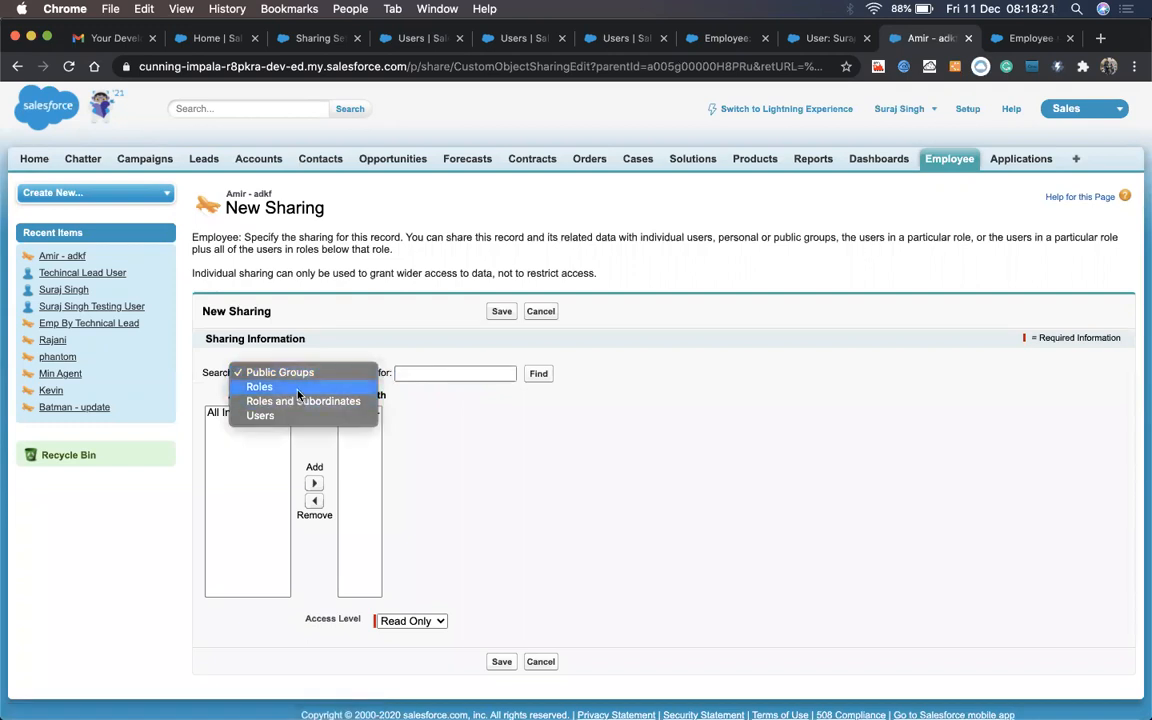
pyautogui.click(293, 417)
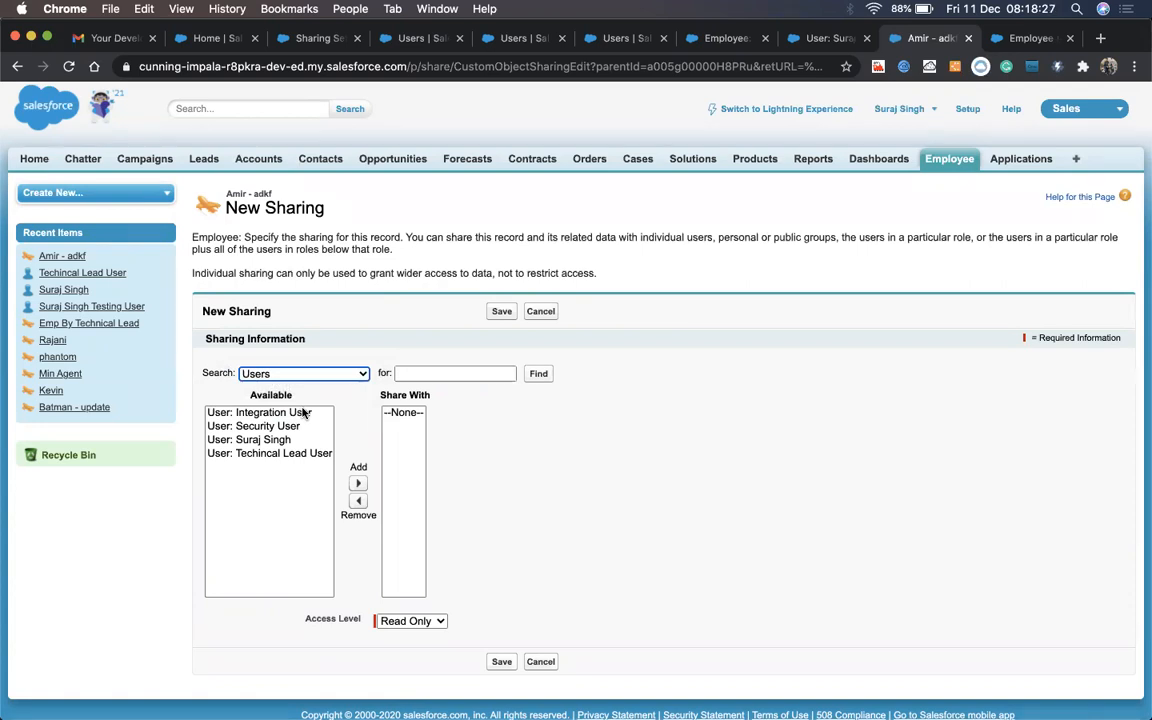
pyautogui.click(275, 455)
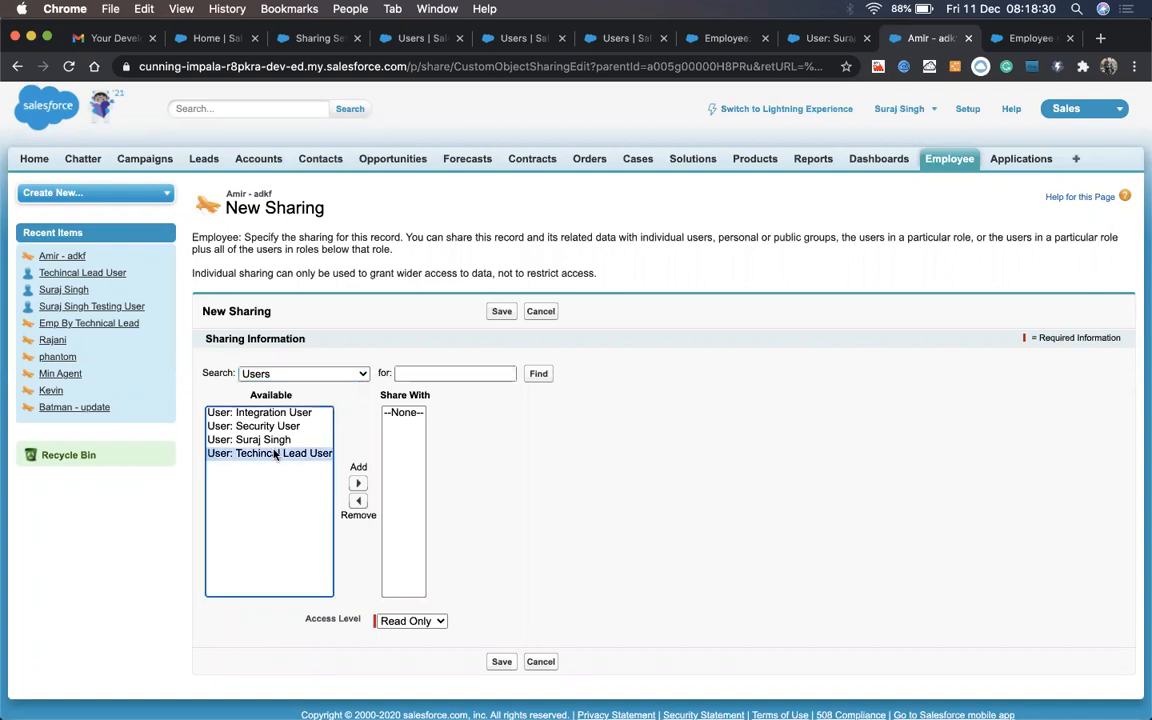
pyautogui.click(362, 485)
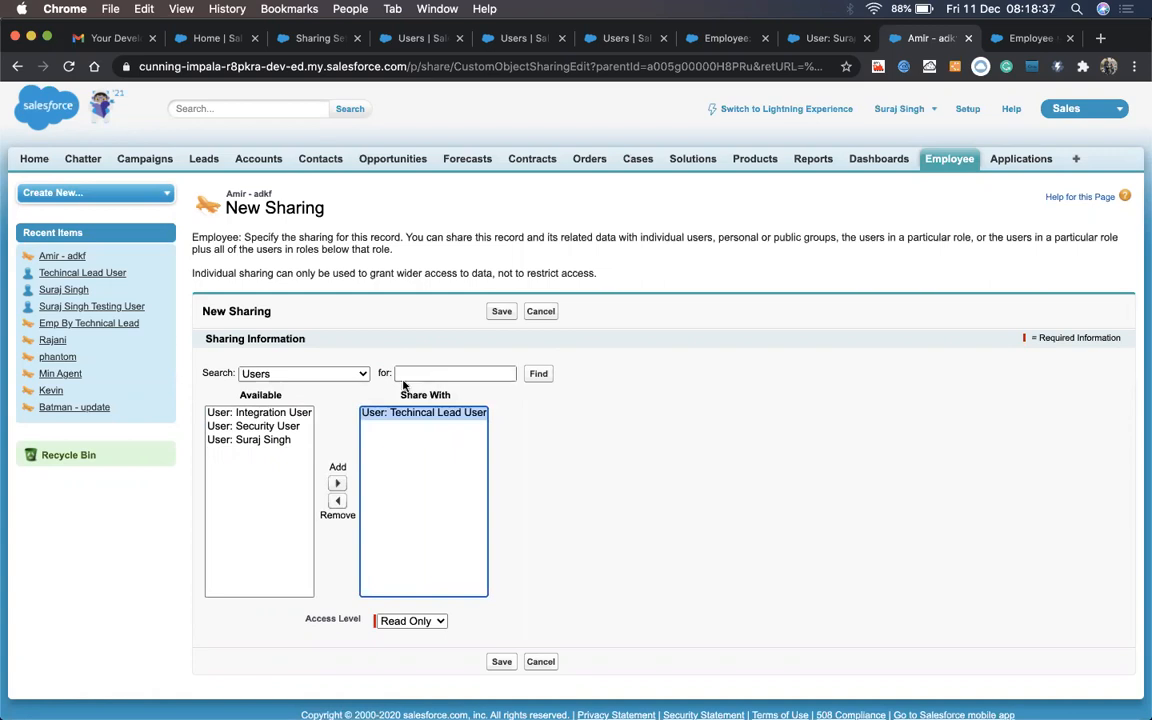
# Cancel the trial user share without saving, then start another new share for the record.
pyautogui.click(362, 374)
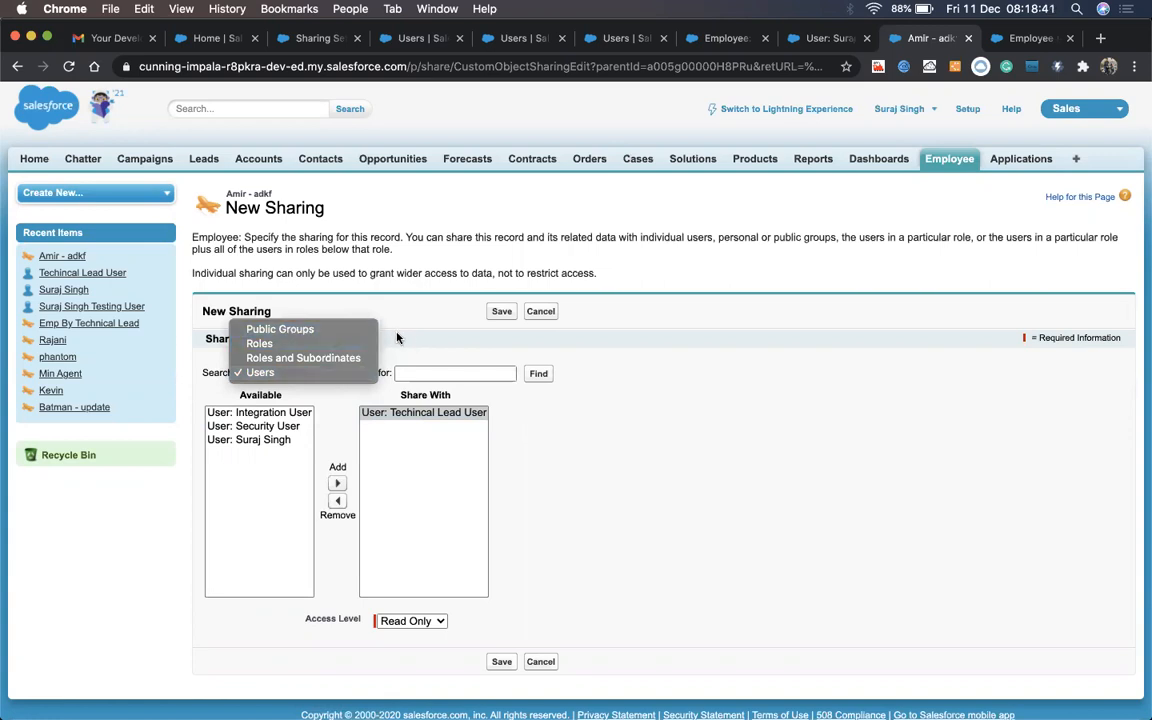
pyautogui.click(396, 338)
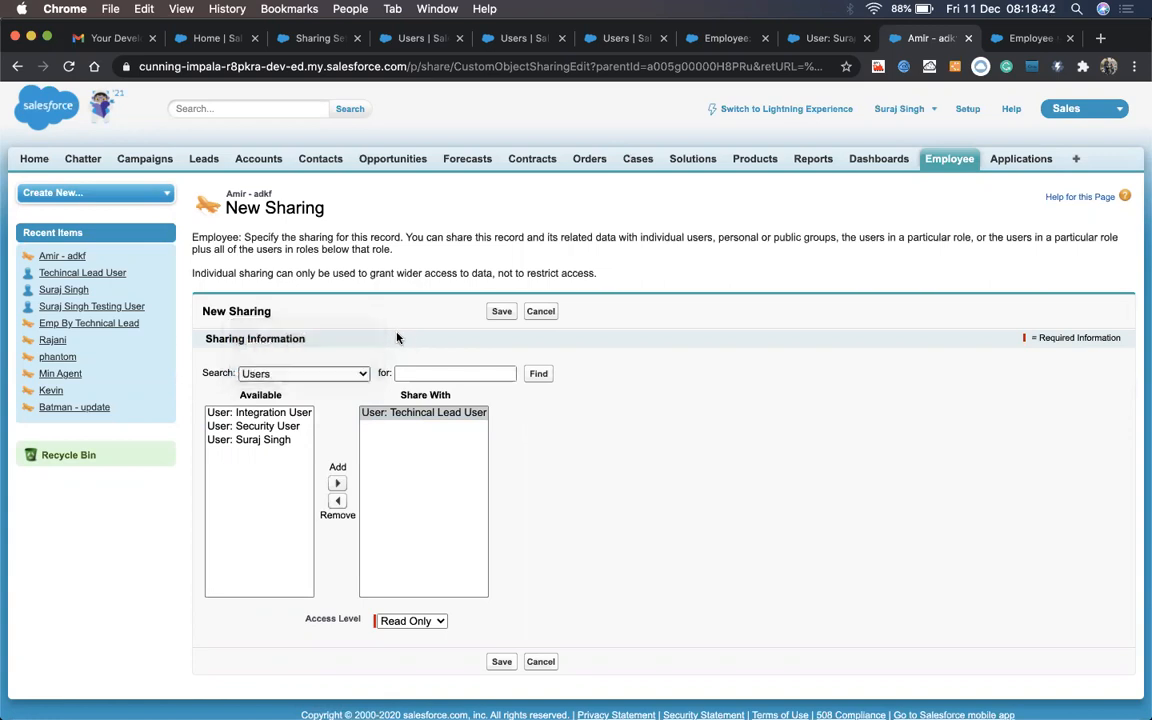
pyautogui.click(540, 662)
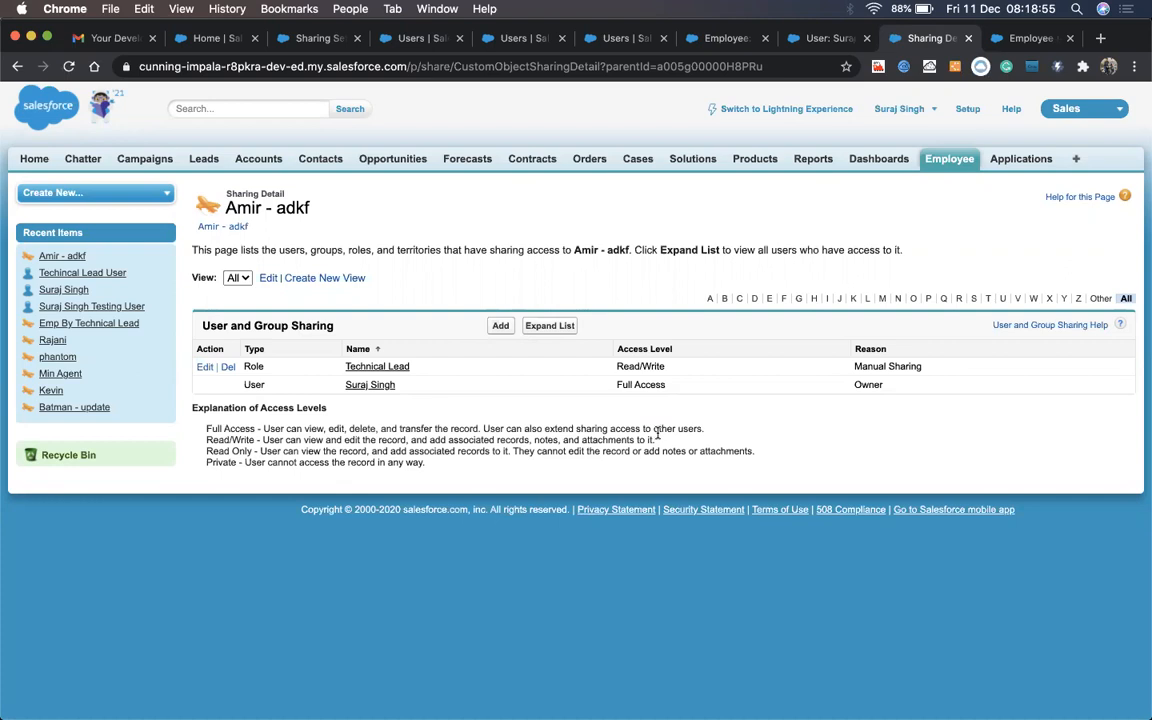
pyautogui.click(499, 327)
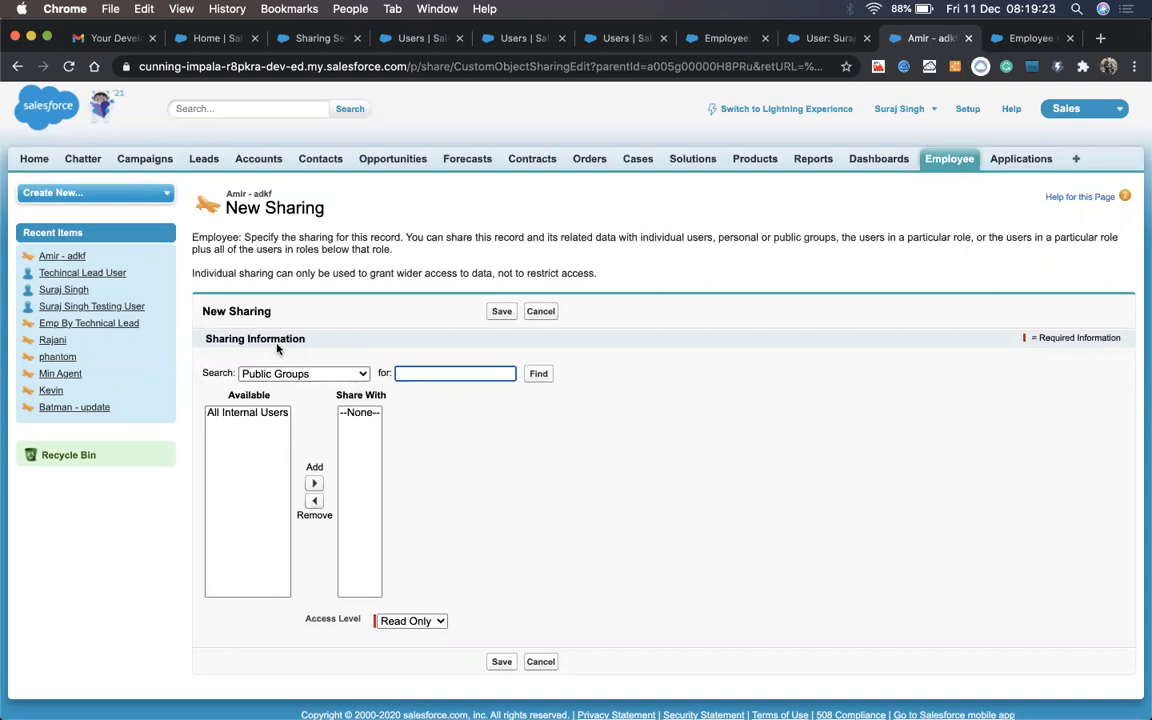
pyautogui.click(340, 375)
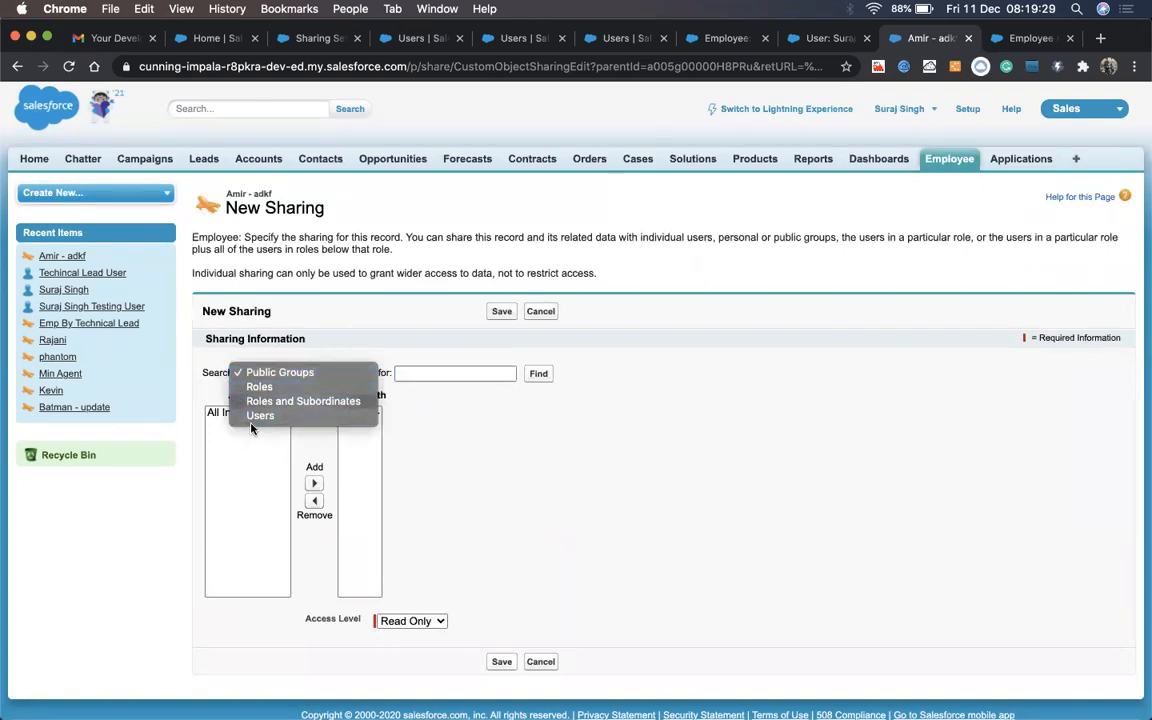
pyautogui.click(532, 437)
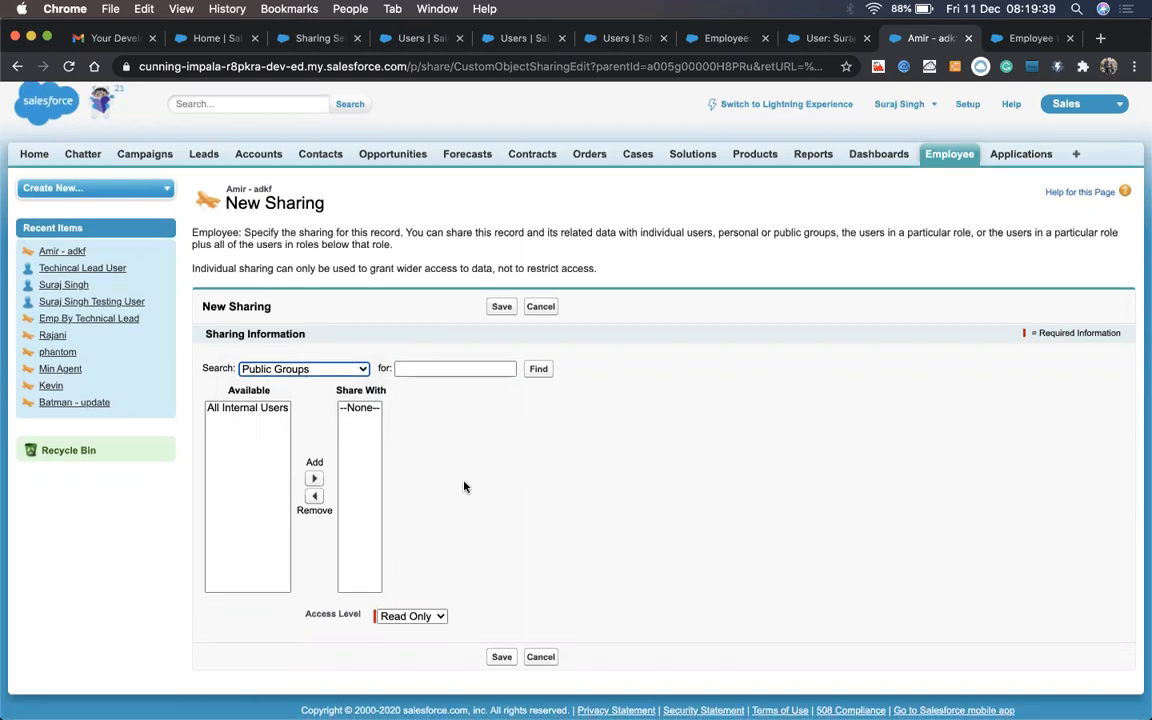
pyautogui.scroll(-1, 464, 487)
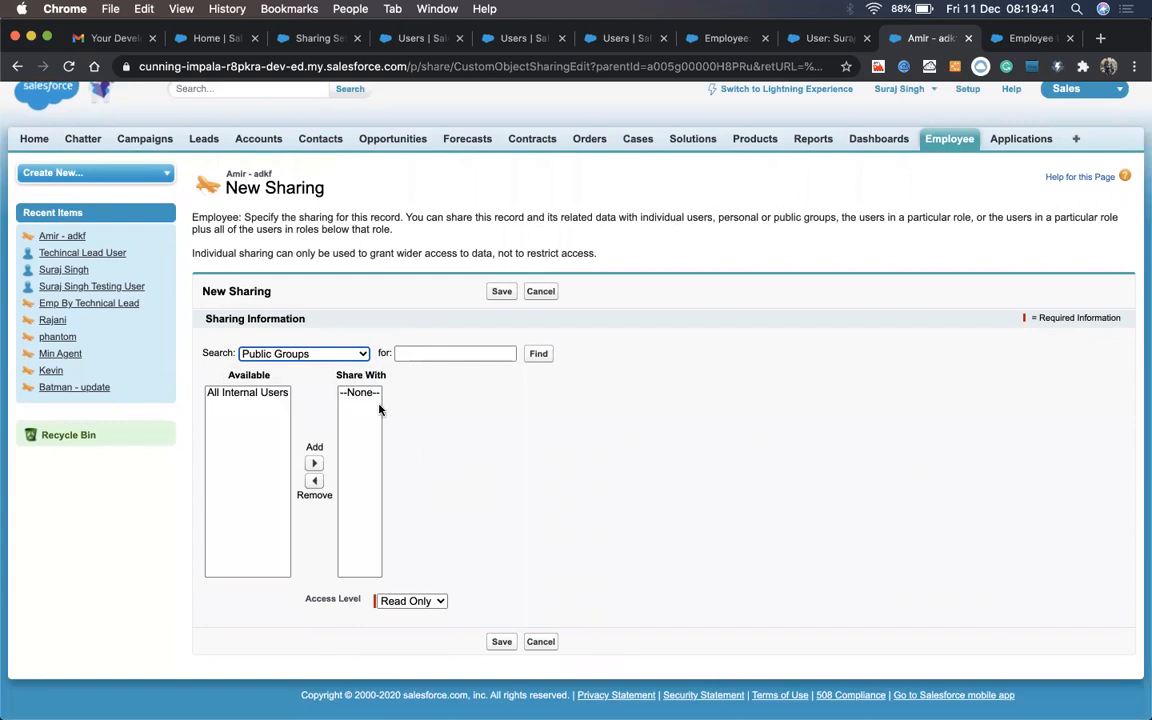
pyautogui.click(326, 352)
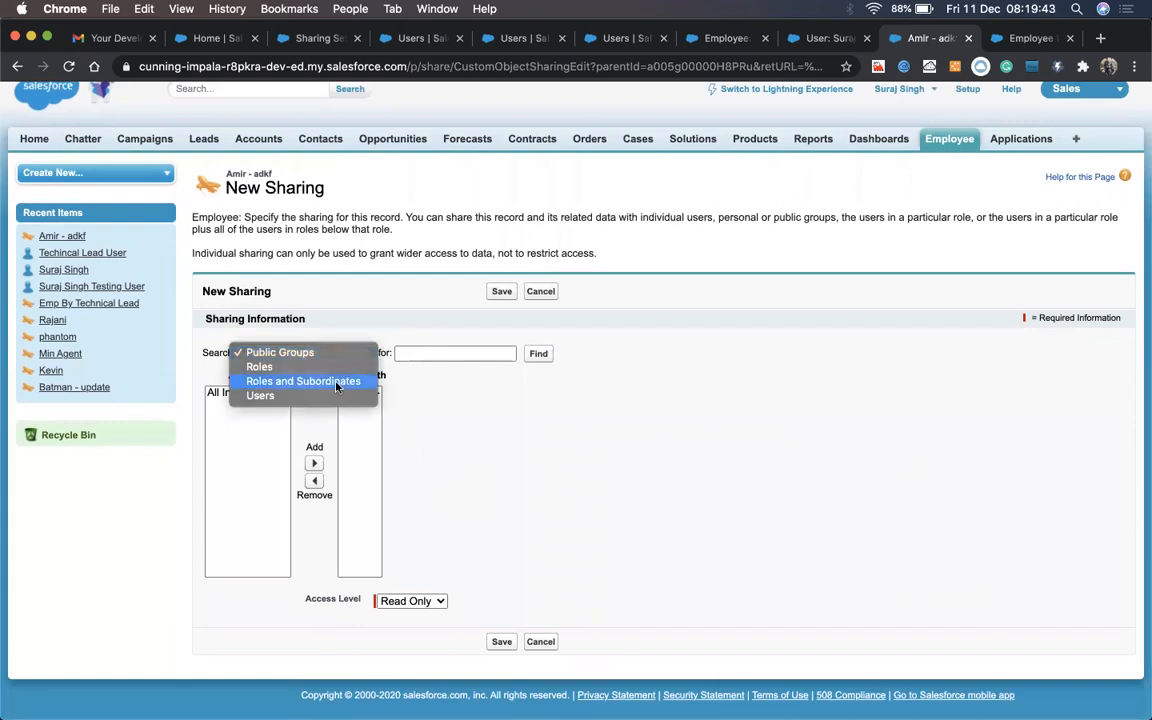
pyautogui.click(337, 381)
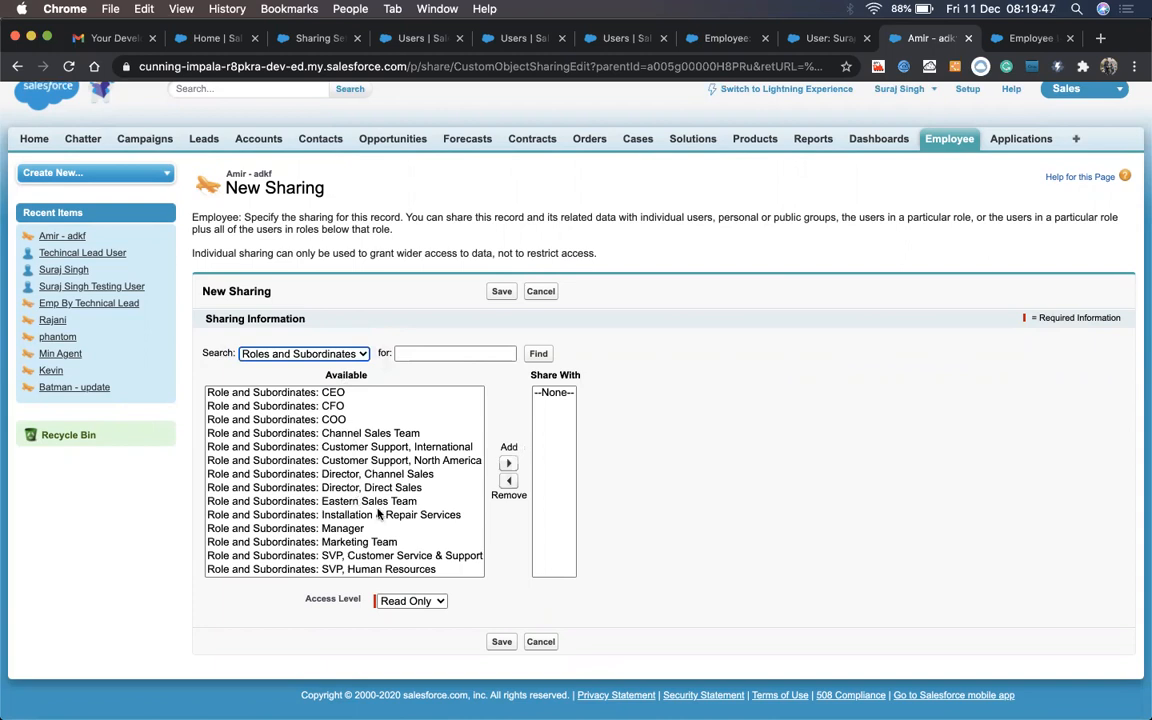
pyautogui.scroll(-3, 398, 540)
pyautogui.scroll(3, 398, 540)
pyautogui.click(348, 355)
pyautogui.click(304, 337)
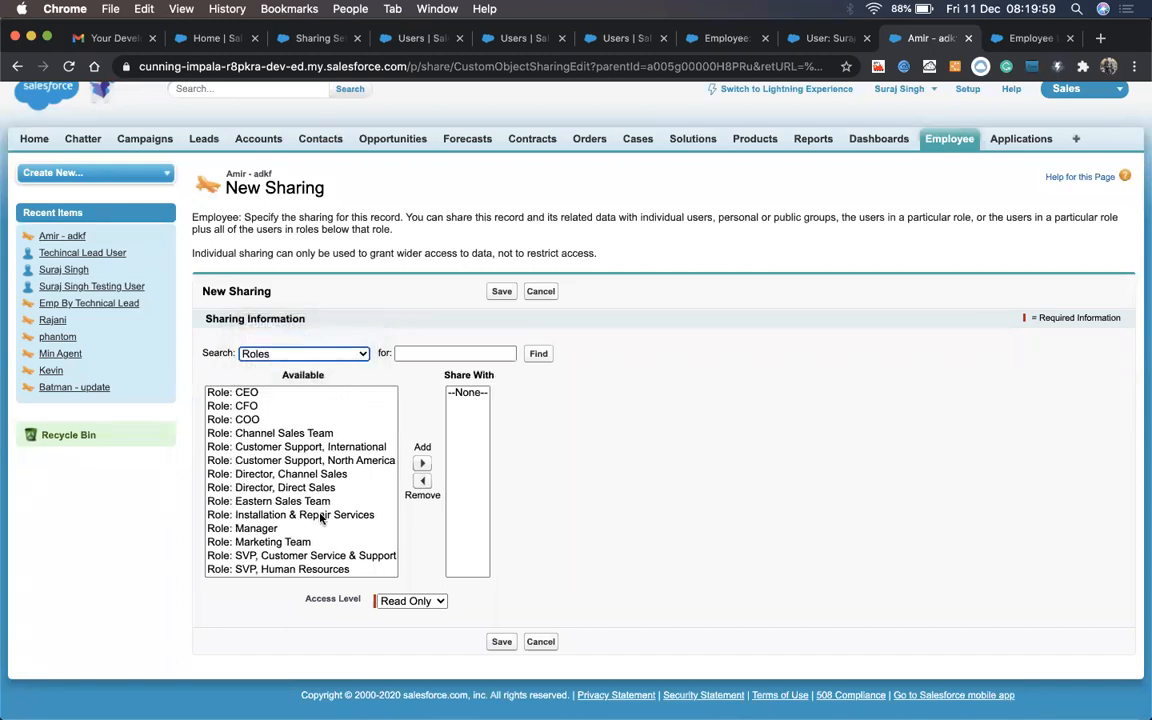
pyautogui.click(362, 354)
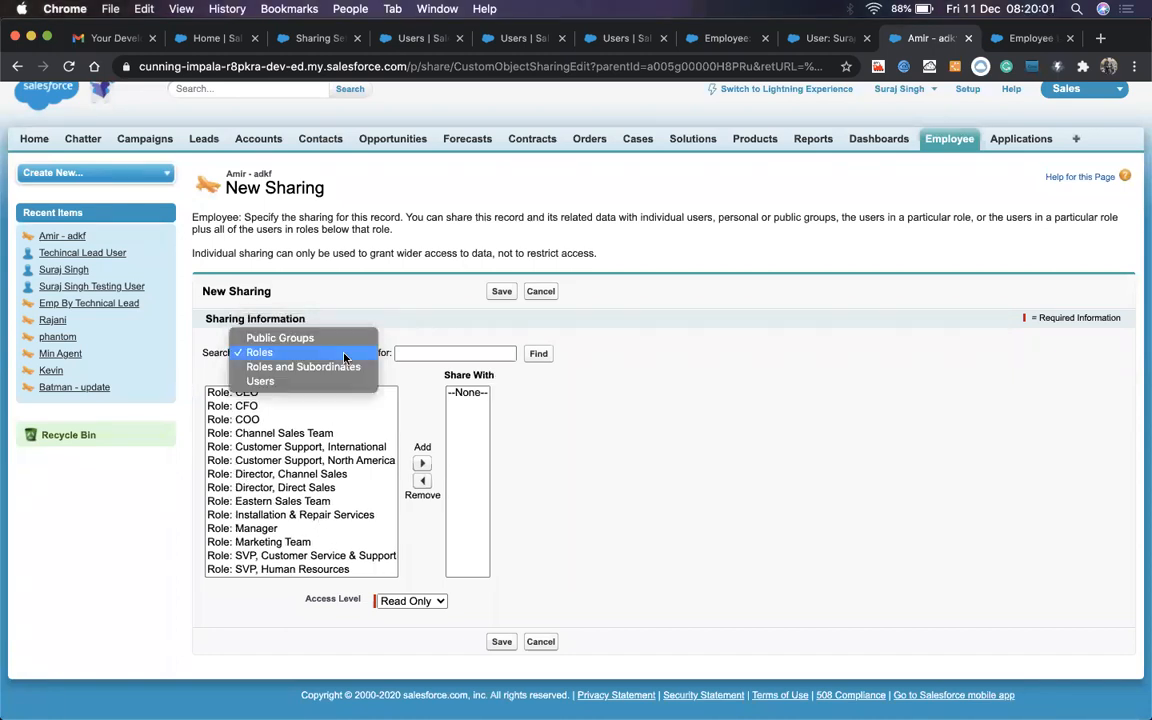
pyautogui.click(539, 339)
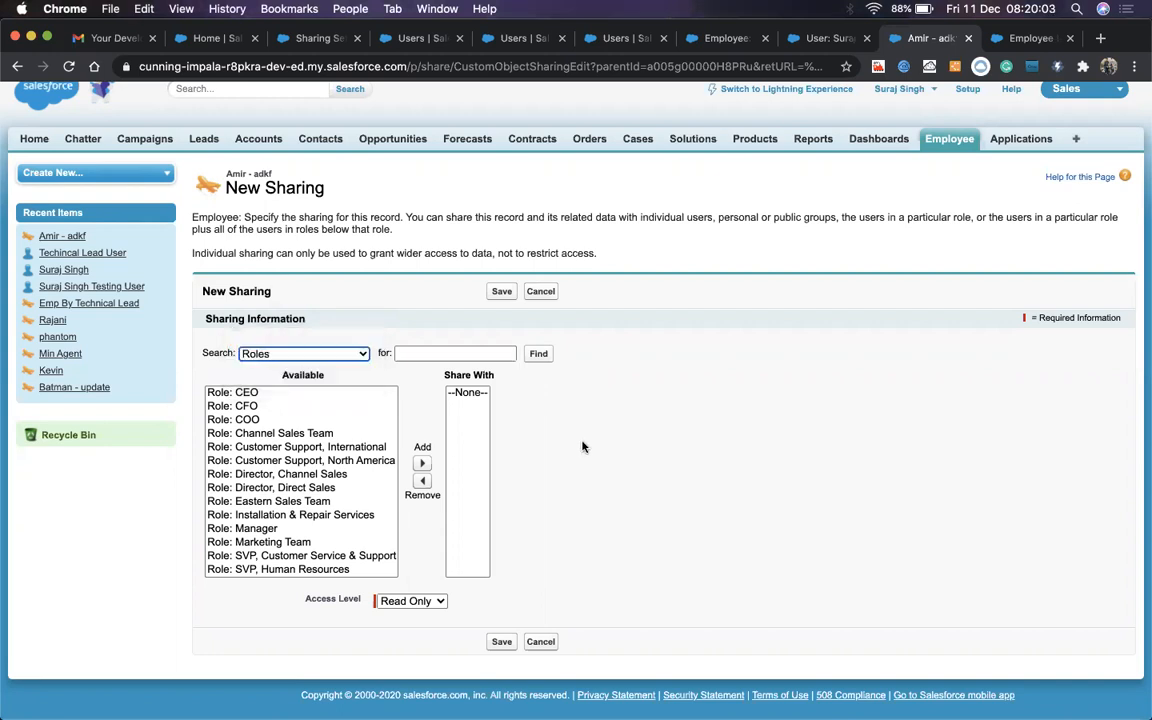
pyautogui.click(540, 642)
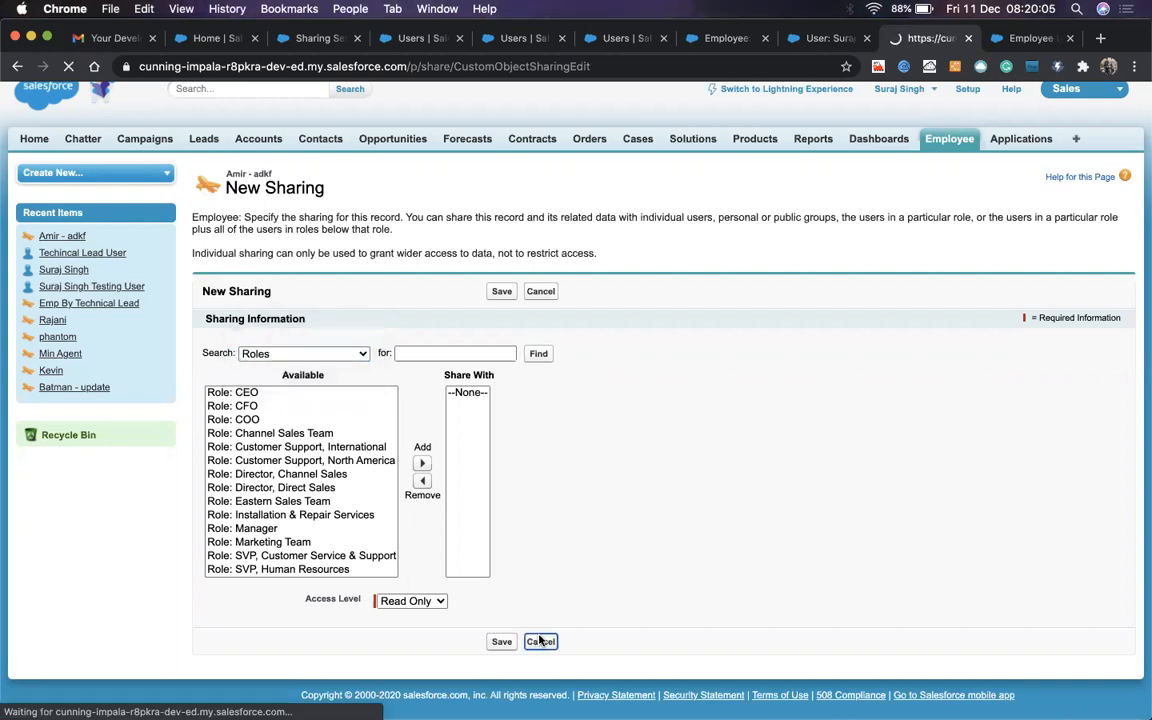
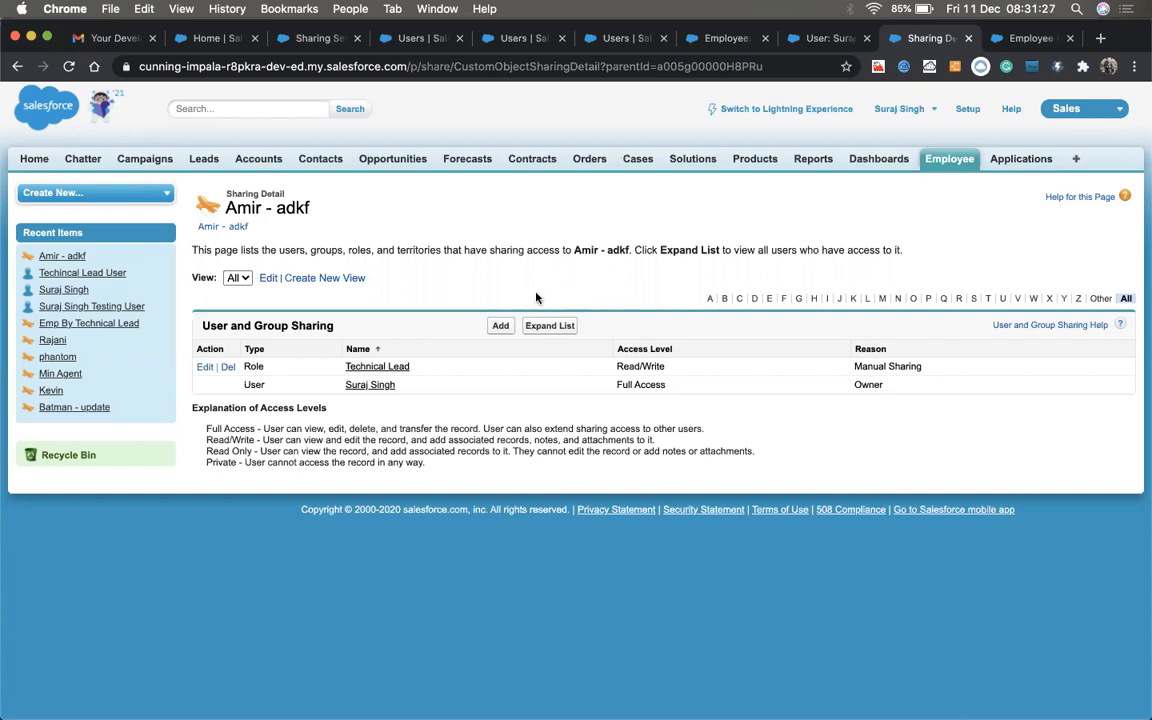
# Go via the Employee tab to Applications Home, listing Test App 3 and Delloite.
pyautogui.click(943, 165)
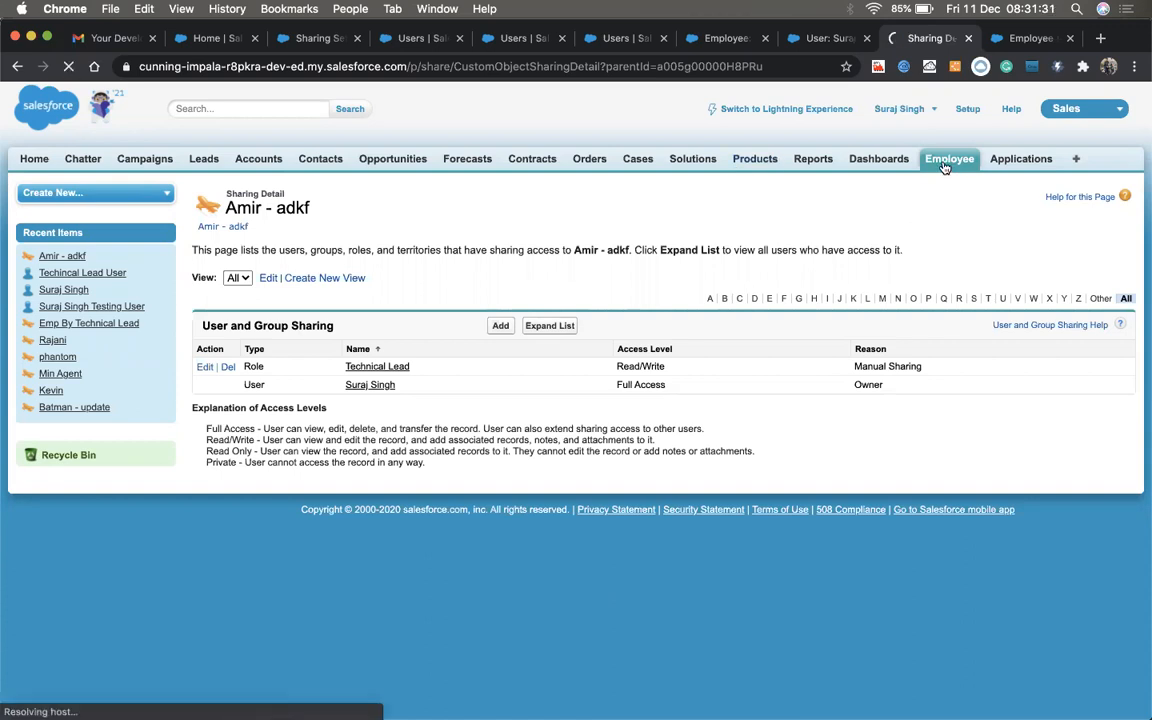
pyautogui.click(1022, 165)
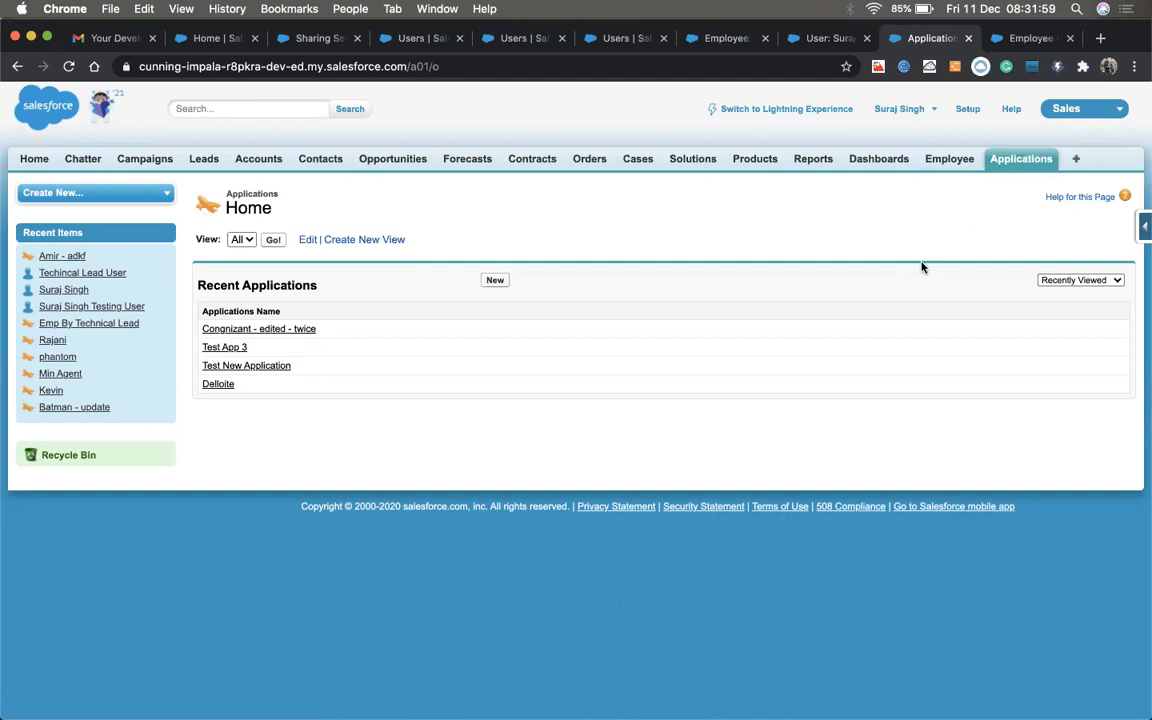
# Switch to Lightning, open Setup, and start a new custom object from Object Manager.
pyautogui.click(797, 119)
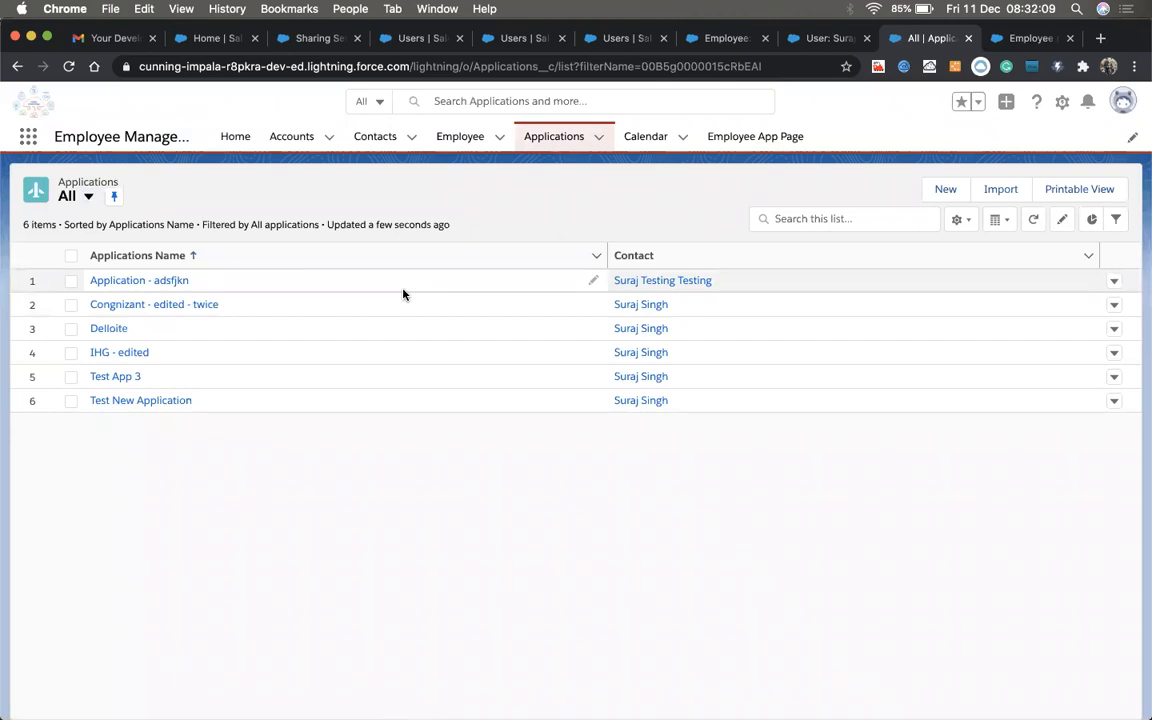
pyautogui.click(1062, 108)
pyautogui.click(994, 152)
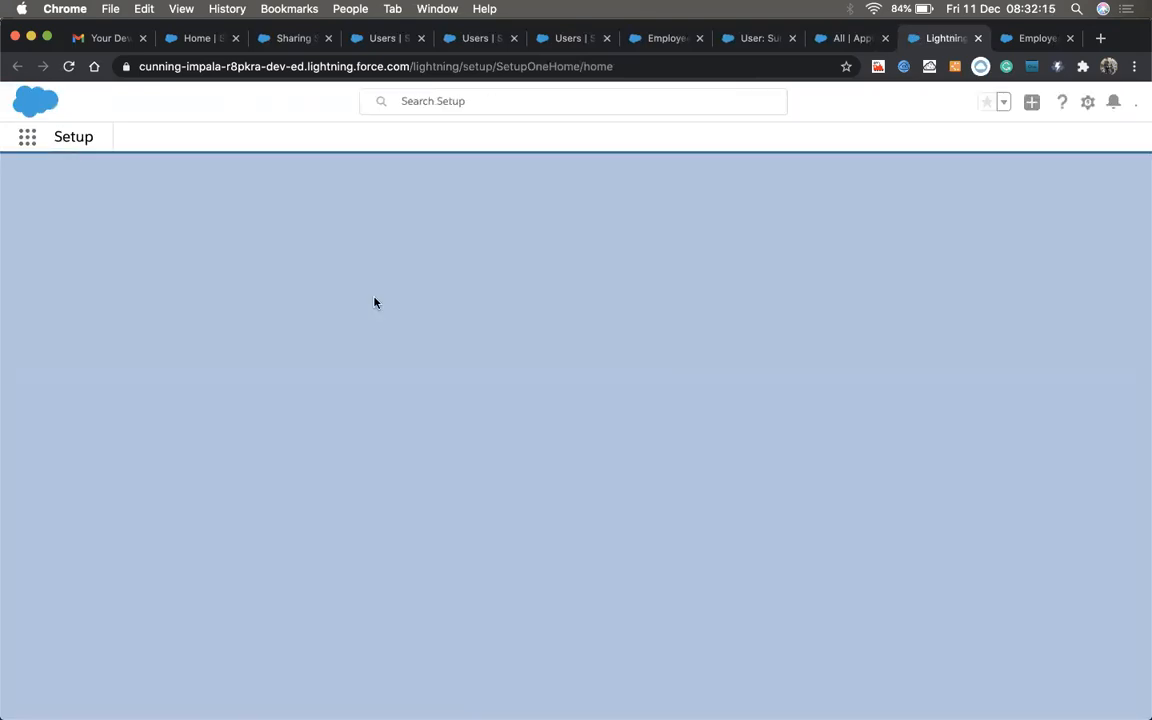
pyautogui.click(96, 182)
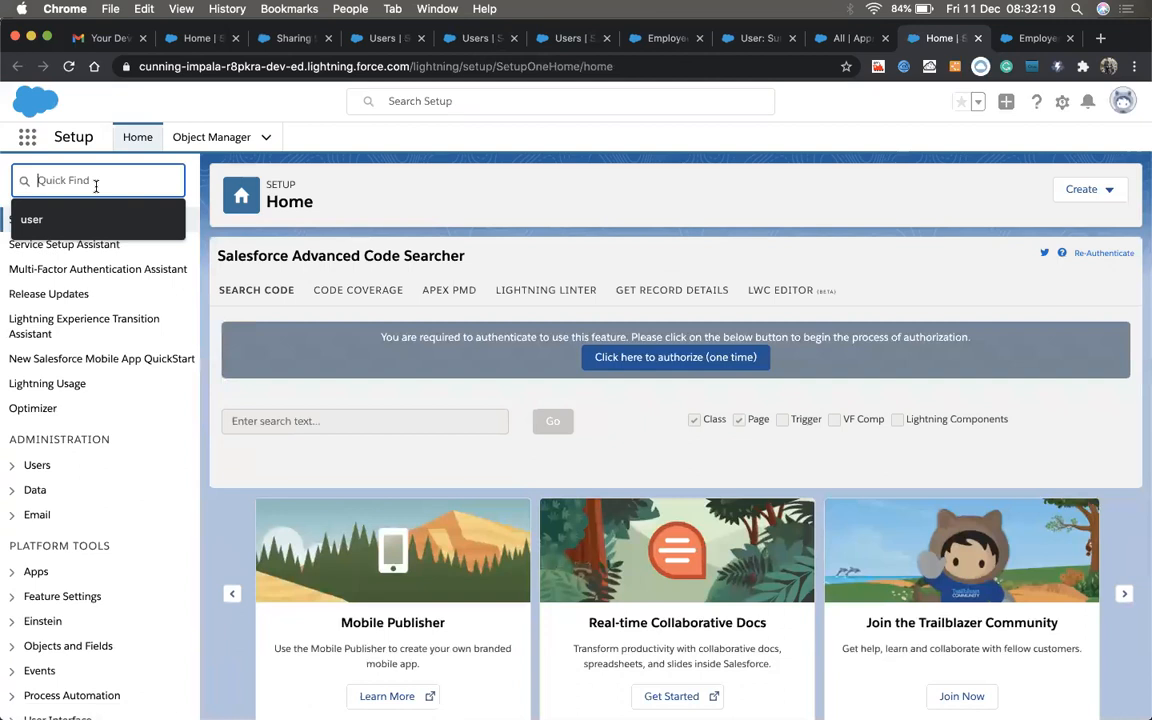
pyautogui.click(196, 148)
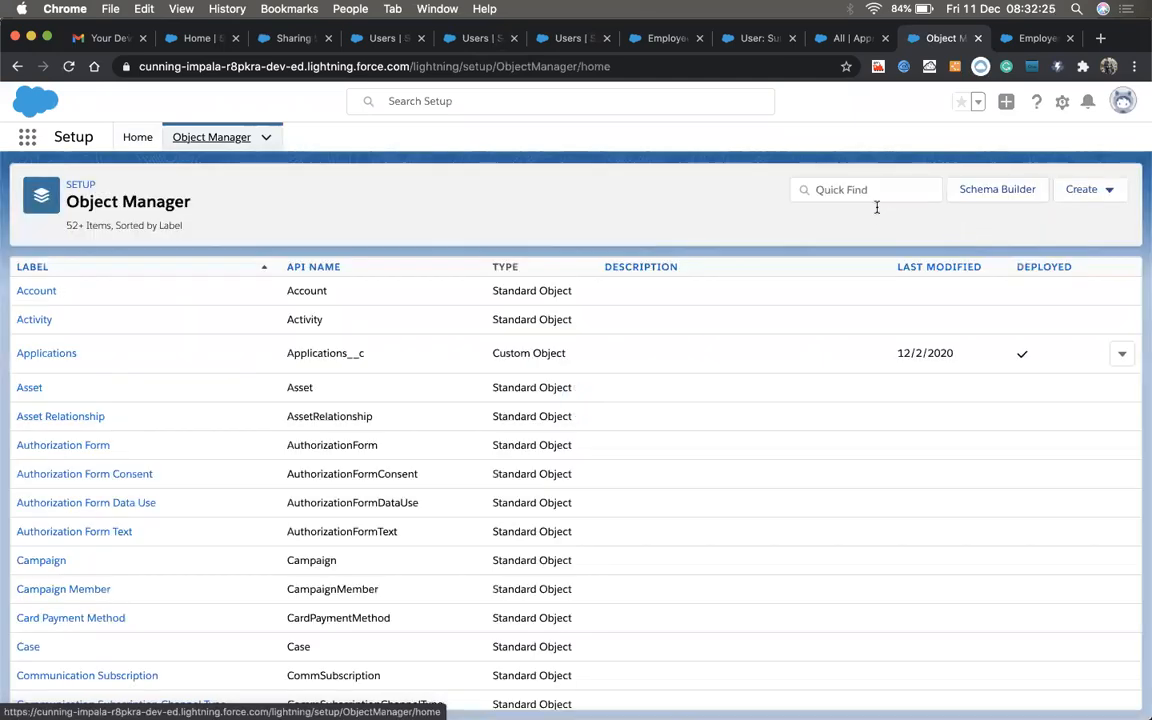
pyautogui.click(1083, 192)
pyautogui.click(995, 236)
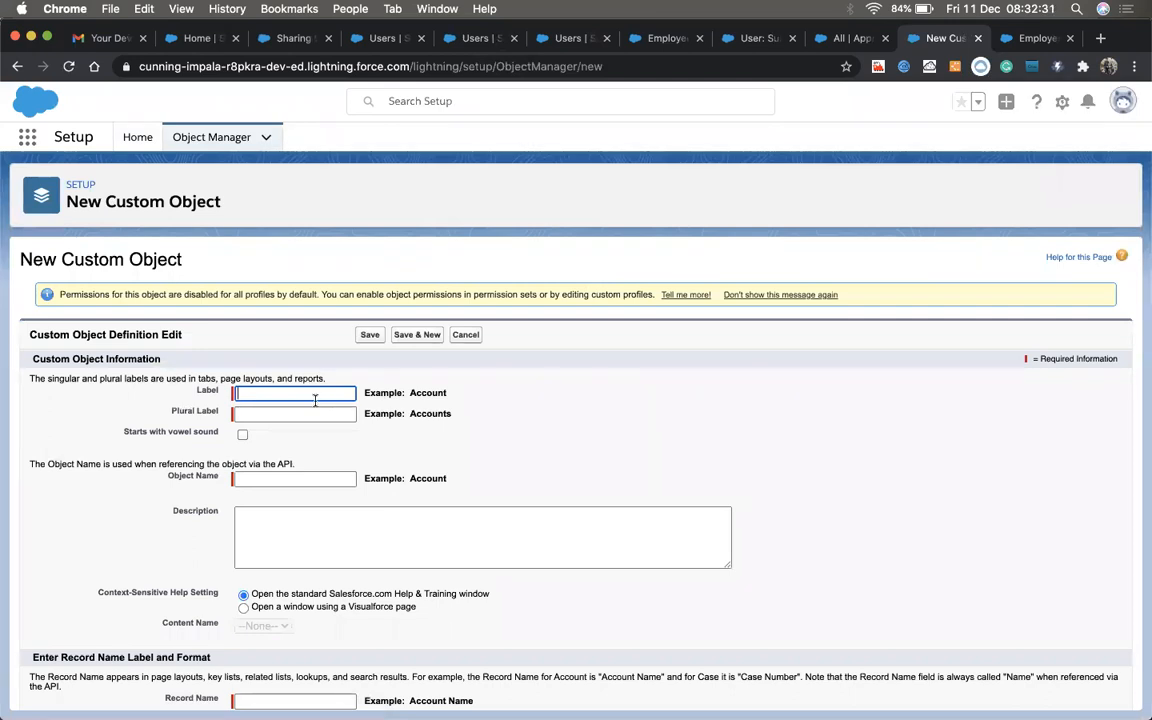
# Label the object 'Employee Application' with plural label 'Employee Applications'.
pyautogui.write('Employ')
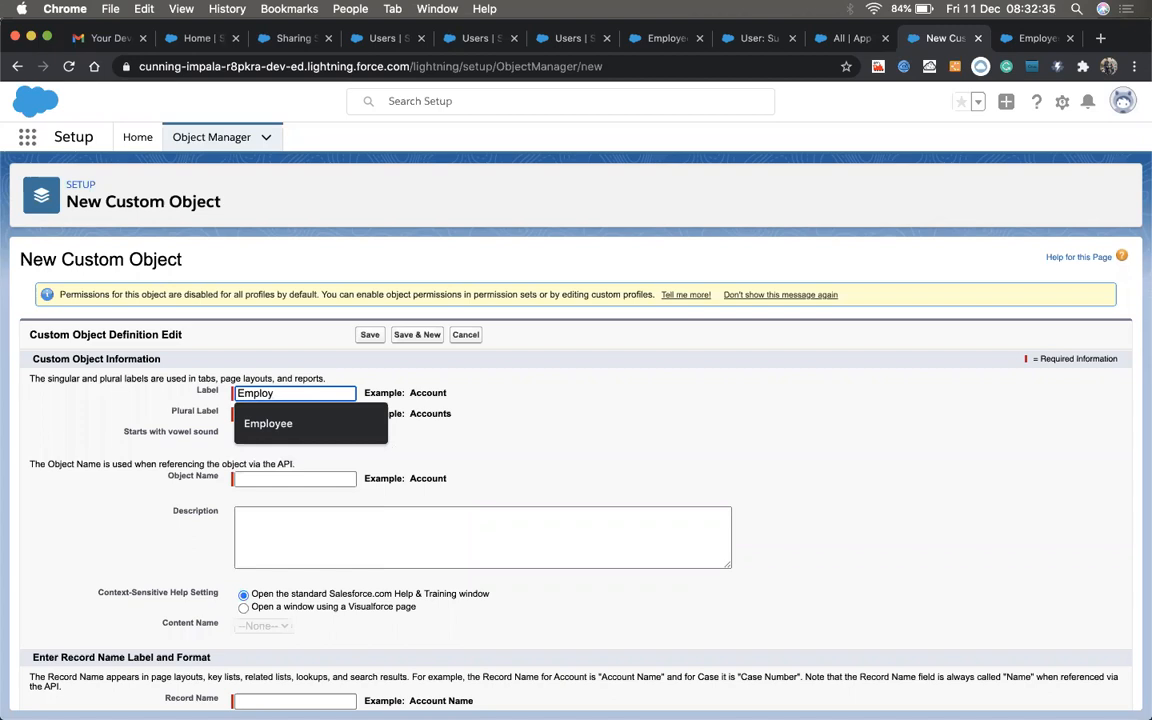
pyautogui.write('ee ')
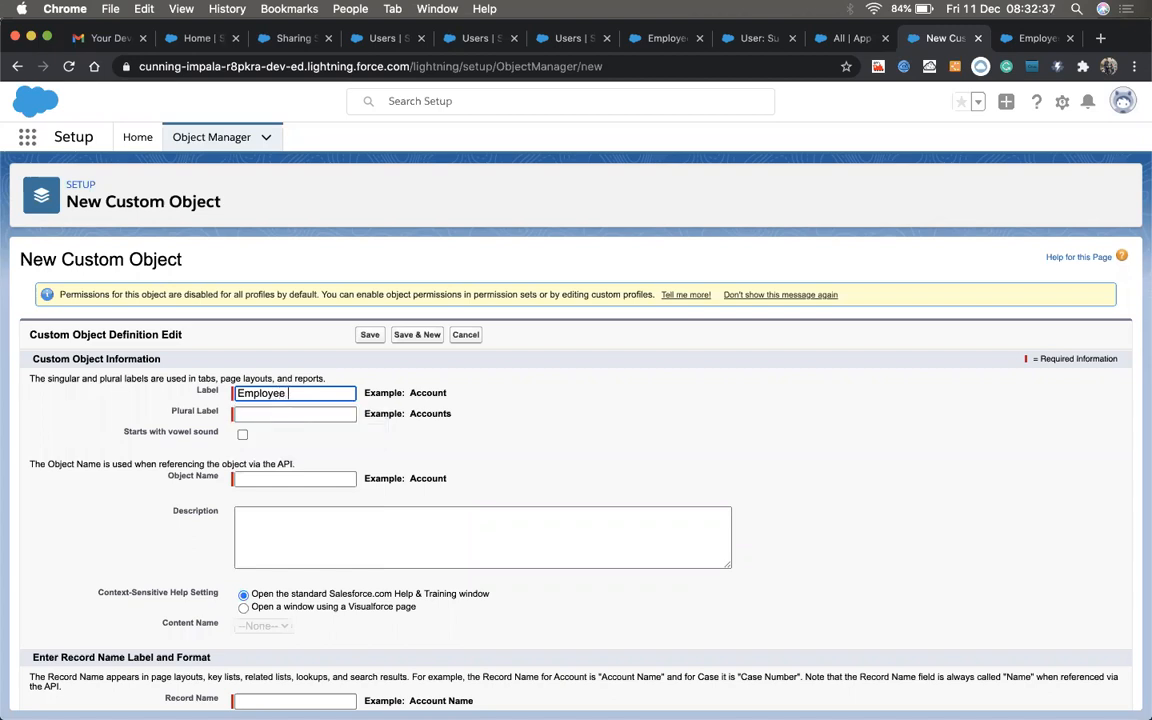
pyautogui.write('Appkication')
pyautogui.press('BackSpace')
pyautogui.press('BackSpace')
pyautogui.press('BackSpace')
pyautogui.press('BackSpace')
pyautogui.press('BackSpace')
pyautogui.press('BackSpace')
pyautogui.press('BackSpace')
pyautogui.press('BackSpace')
pyautogui.write('lication')
pyautogui.press('Tab')
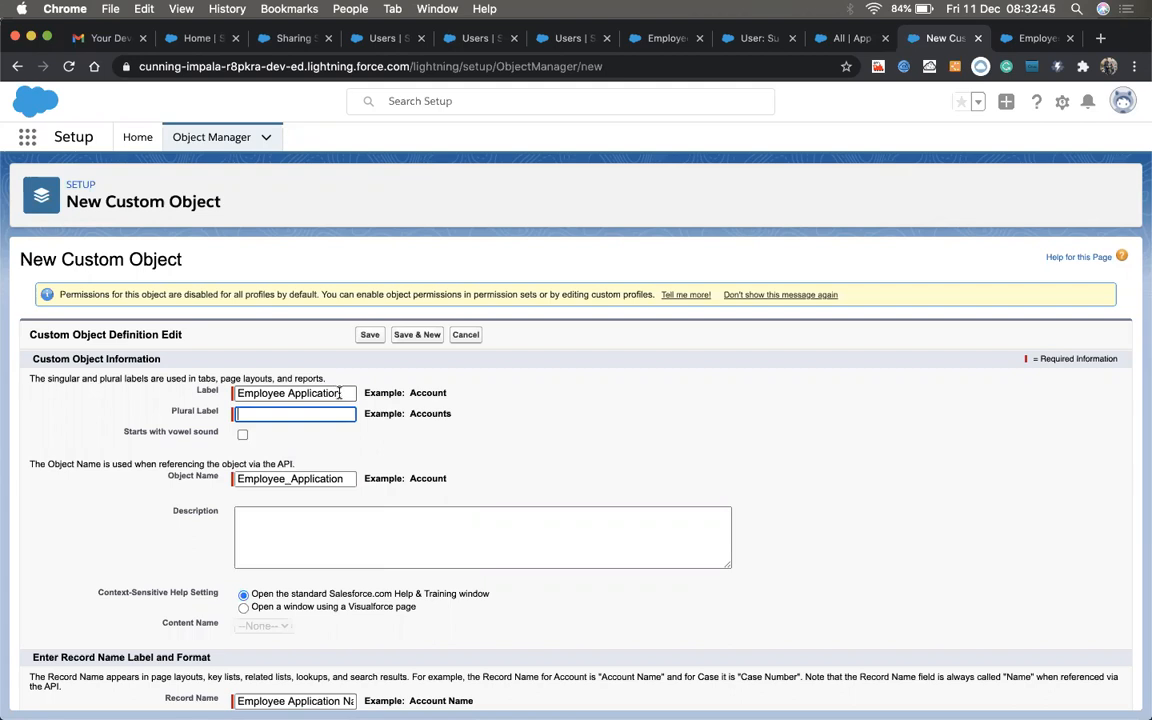
pyautogui.moveTo(338, 393); pyautogui.dragTo(182, 399)
pyautogui.press('super+c')
pyautogui.click(295, 414)
pyautogui.press('super+v')
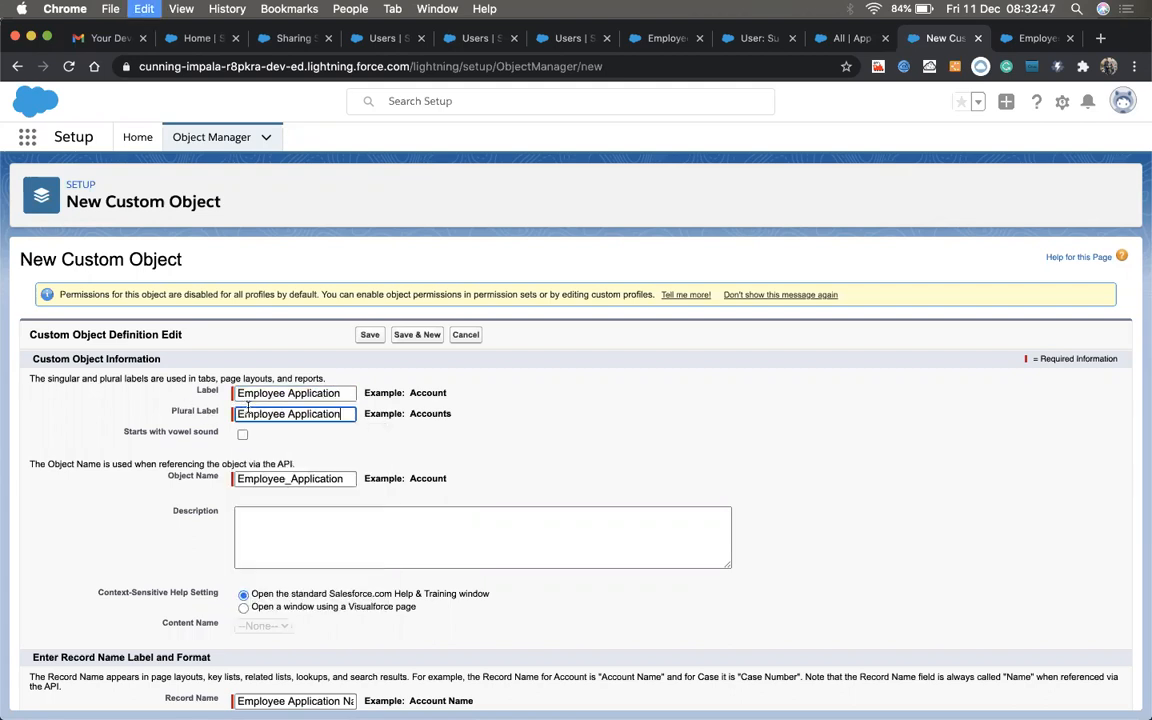
pyautogui.write('s')
# Set the Record Name data type to Auto Number.
pyautogui.scroll(-4, 185, 497)
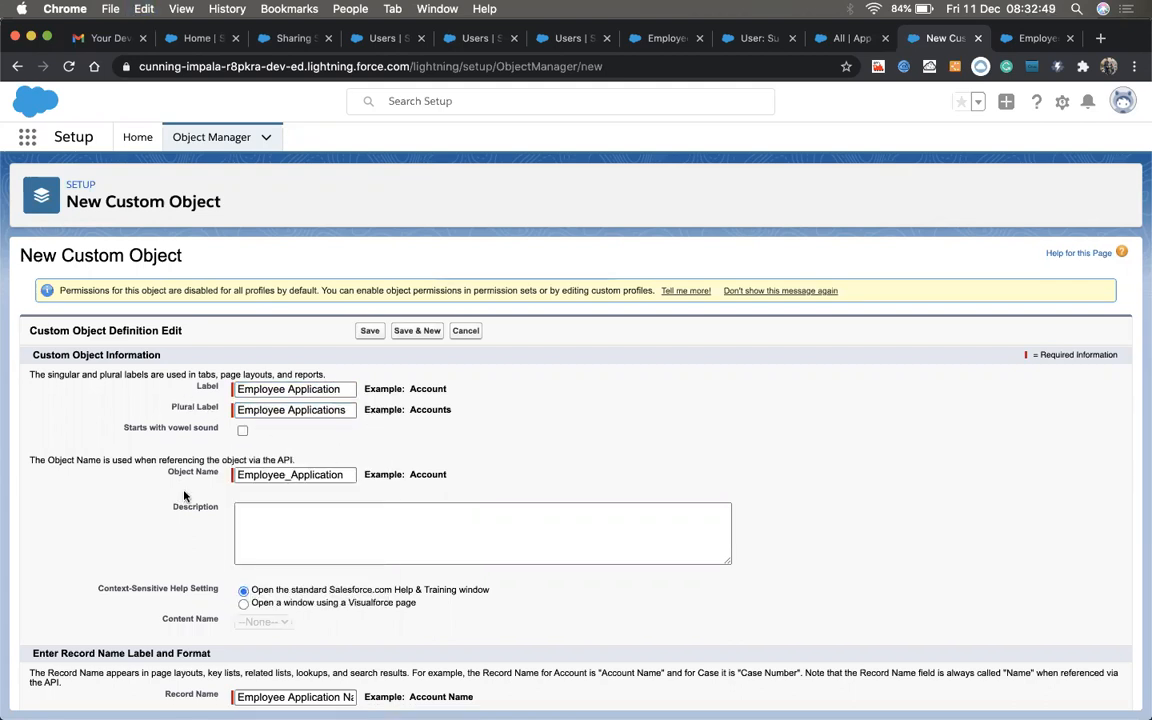
pyautogui.scroll(-1, 185, 497)
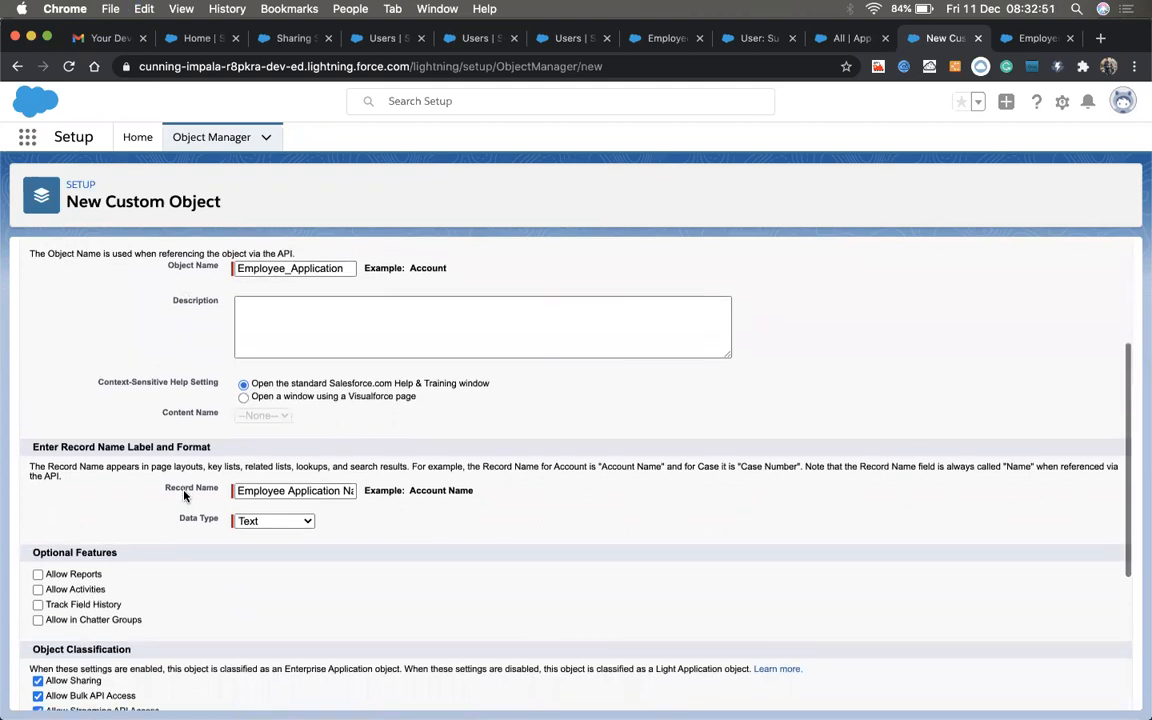
pyautogui.scroll(-1, 184, 496)
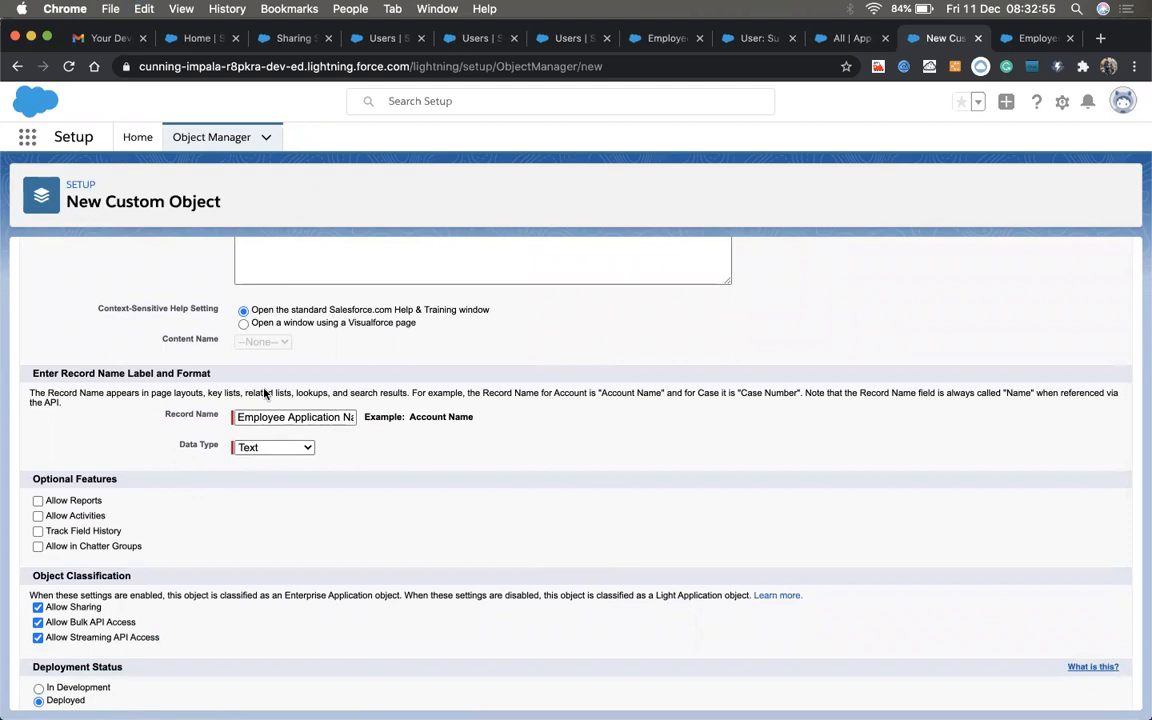
pyautogui.click(282, 451)
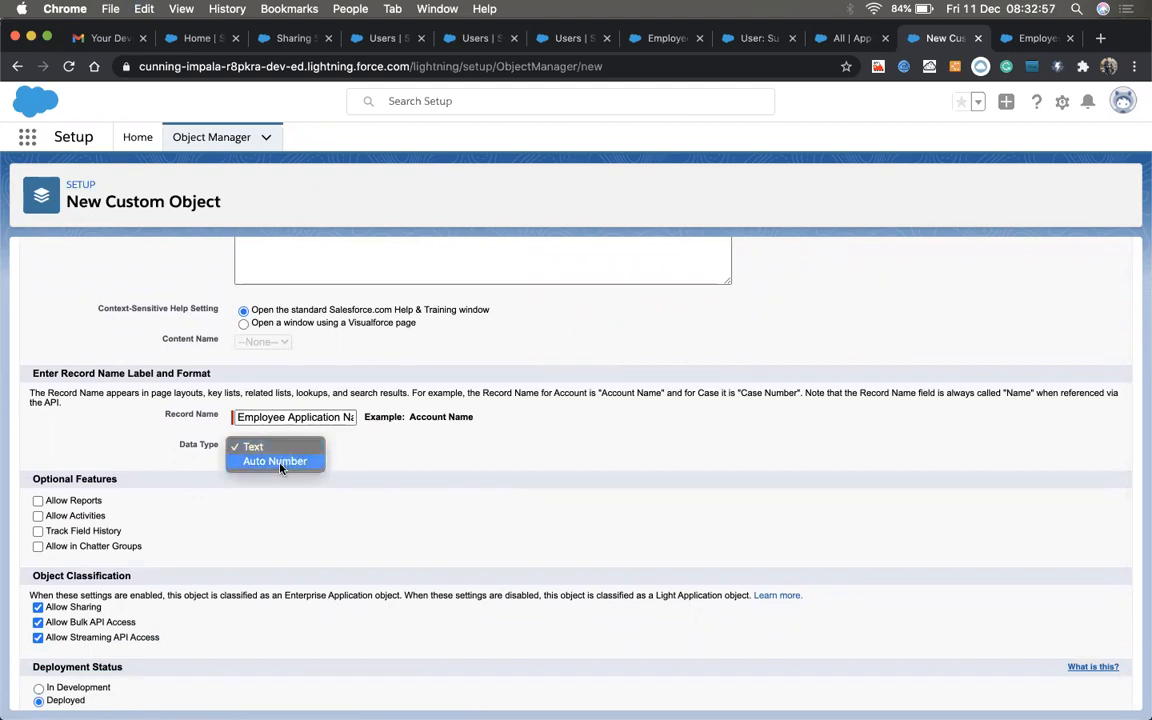
pyautogui.click(280, 464)
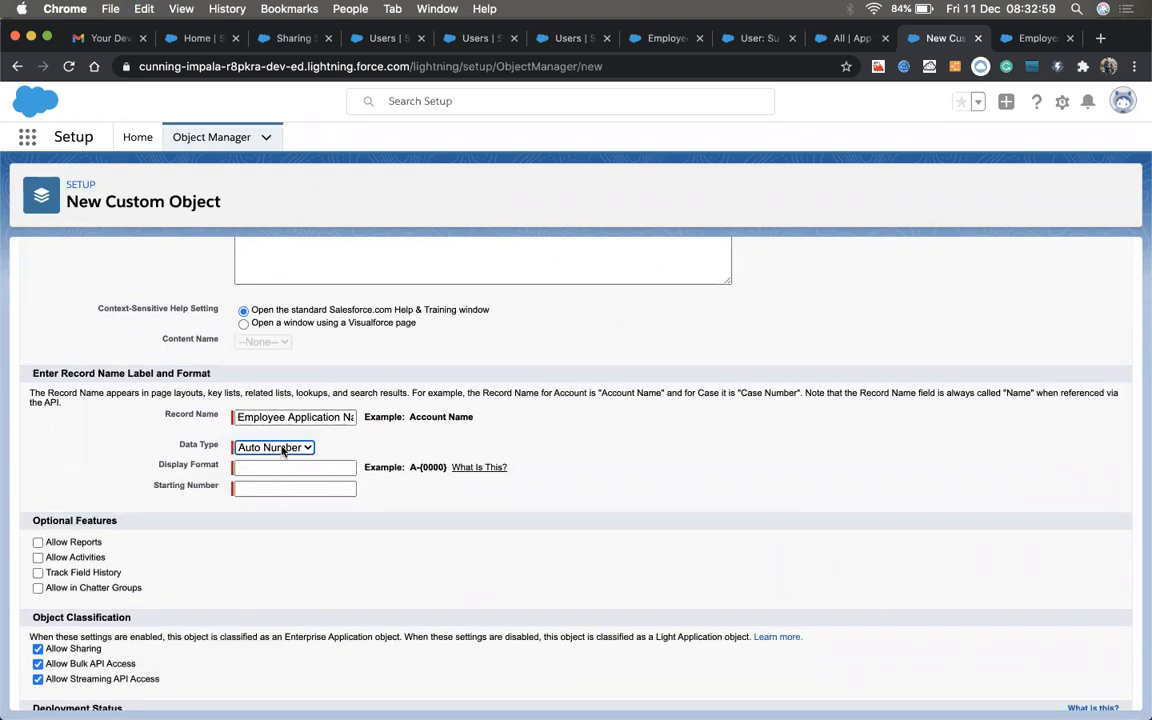
pyautogui.click(358, 433)
pyautogui.click(347, 416)
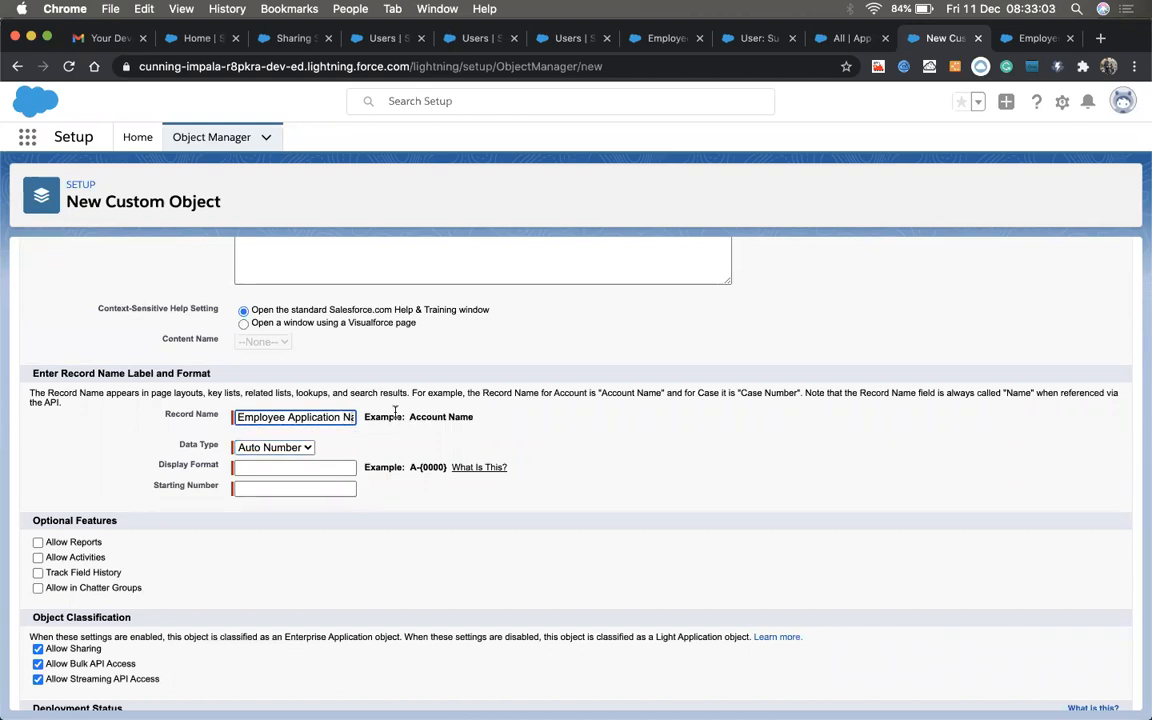
# Rename the record name field to 'Employee Application Id'.
pyautogui.press('BackSpace')
pyautogui.press('BackSpace')
pyautogui.press('BackSpace')
pyautogui.press('BackSpace')
pyautogui.write('Id')
pyautogui.click(404, 535)
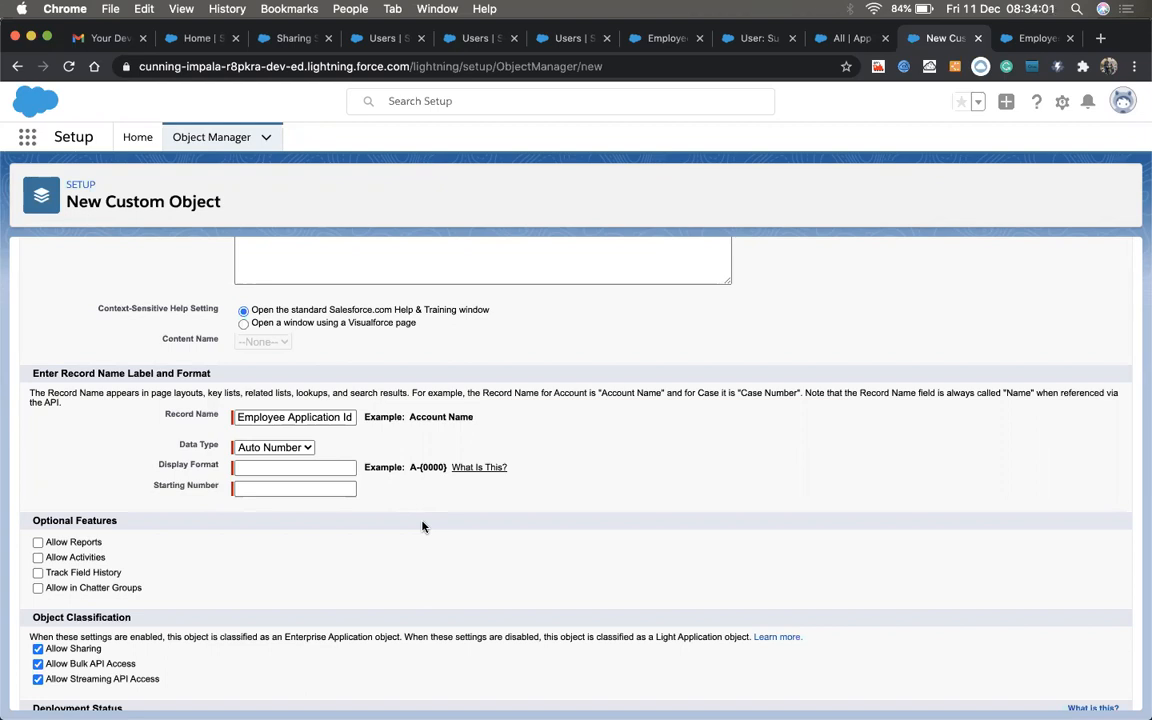
# Set the display format to EA{000000} with starting number 1.
pyautogui.click(307, 468)
pyautogui.click(408, 432)
pyautogui.click(306, 469)
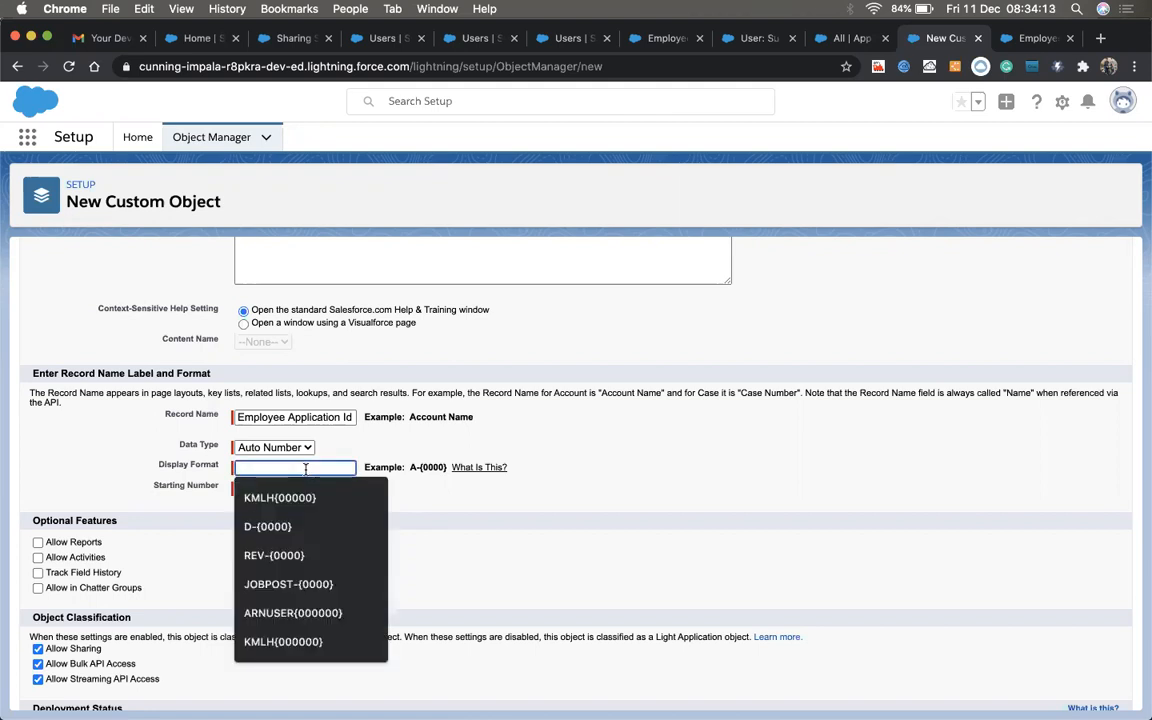
pyautogui.click(391, 462)
pyautogui.click(283, 470)
pyautogui.write('EA')
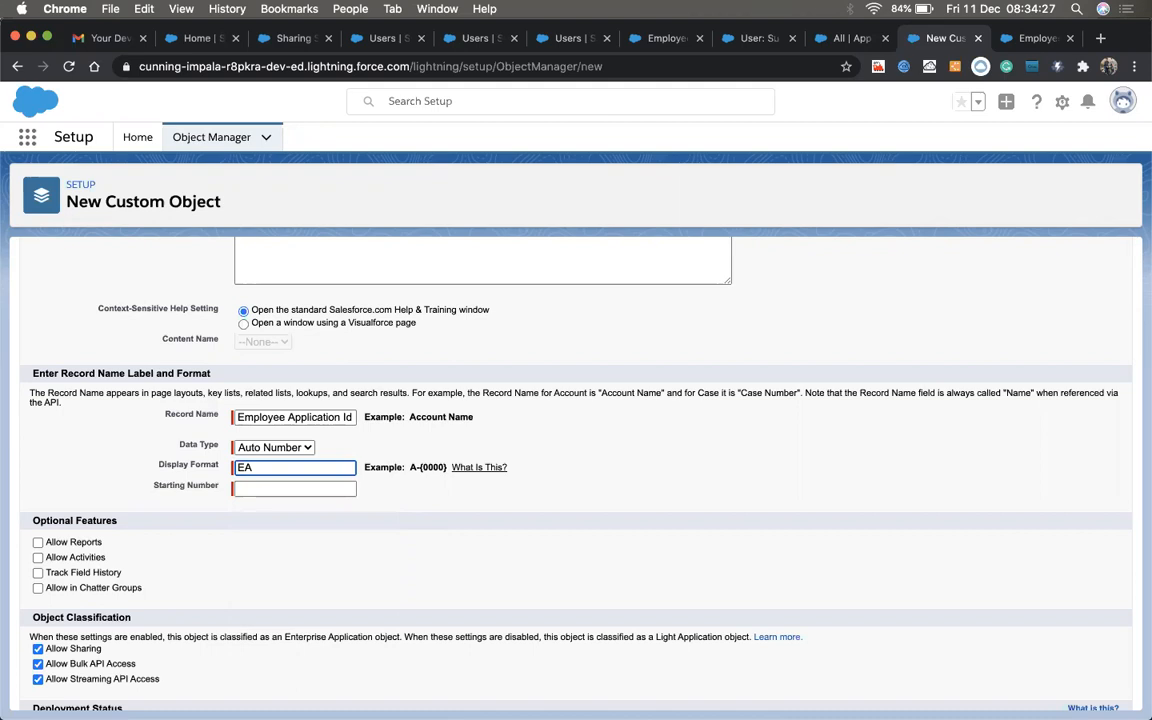
pyautogui.write('{}')
pyautogui.write('000000')
pyautogui.click(298, 486)
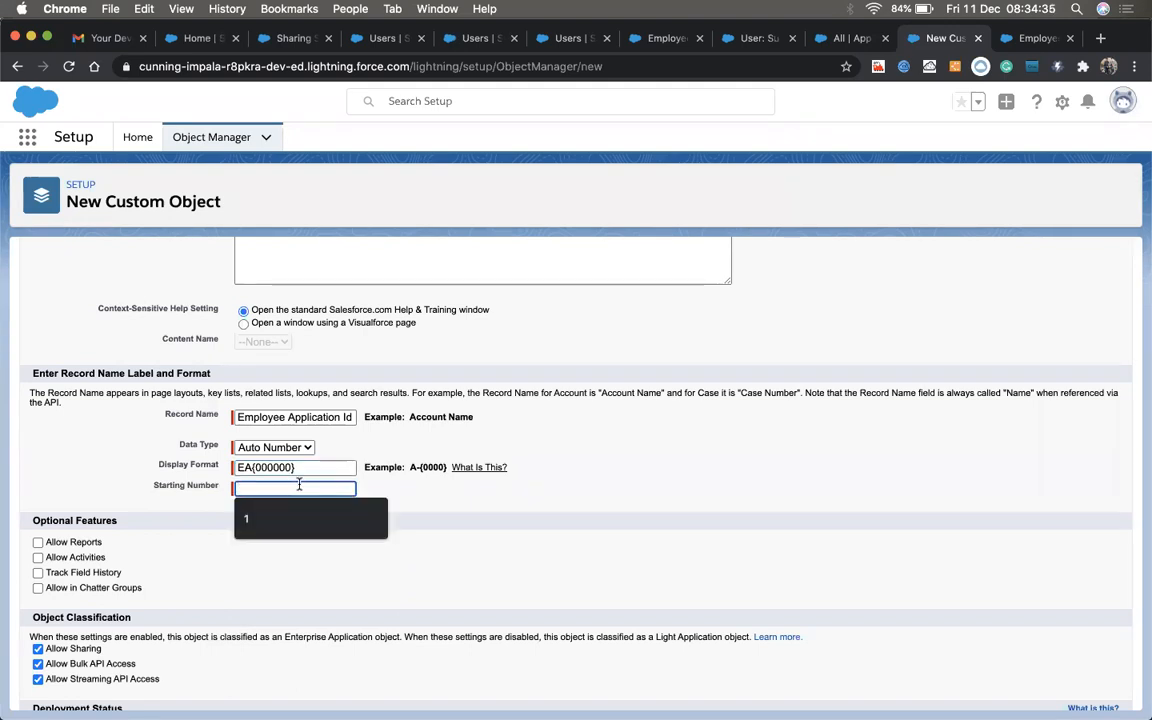
pyautogui.write('1')
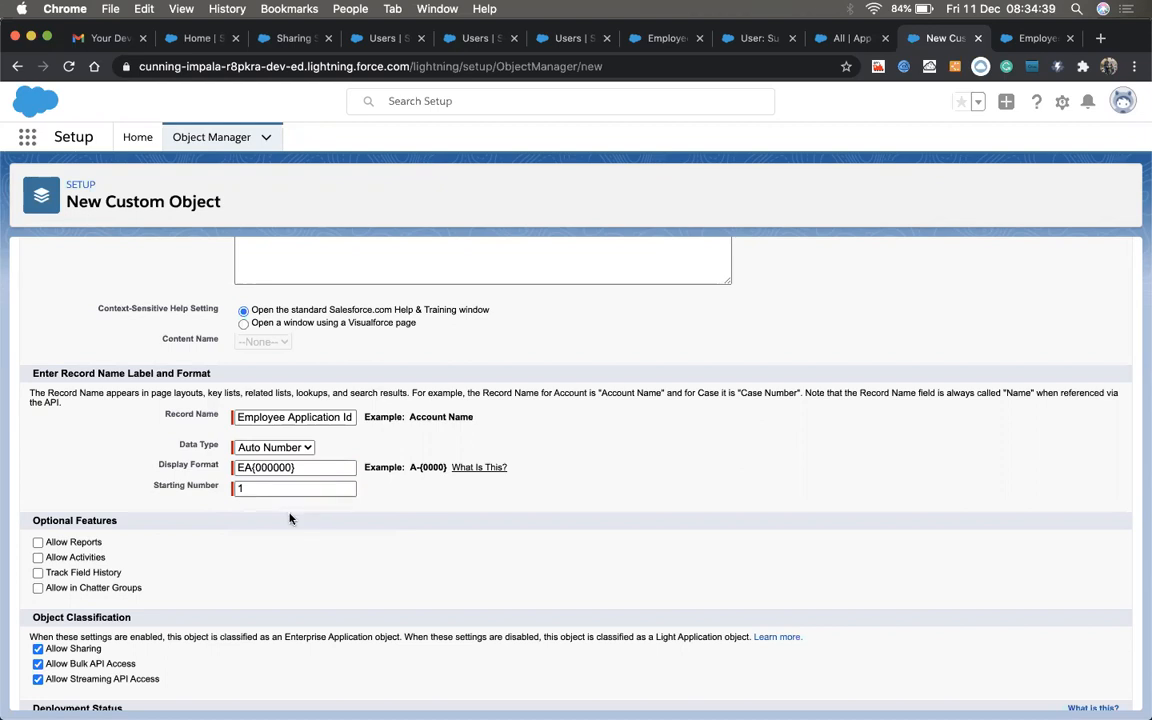
pyautogui.scroll(-3, 304, 586)
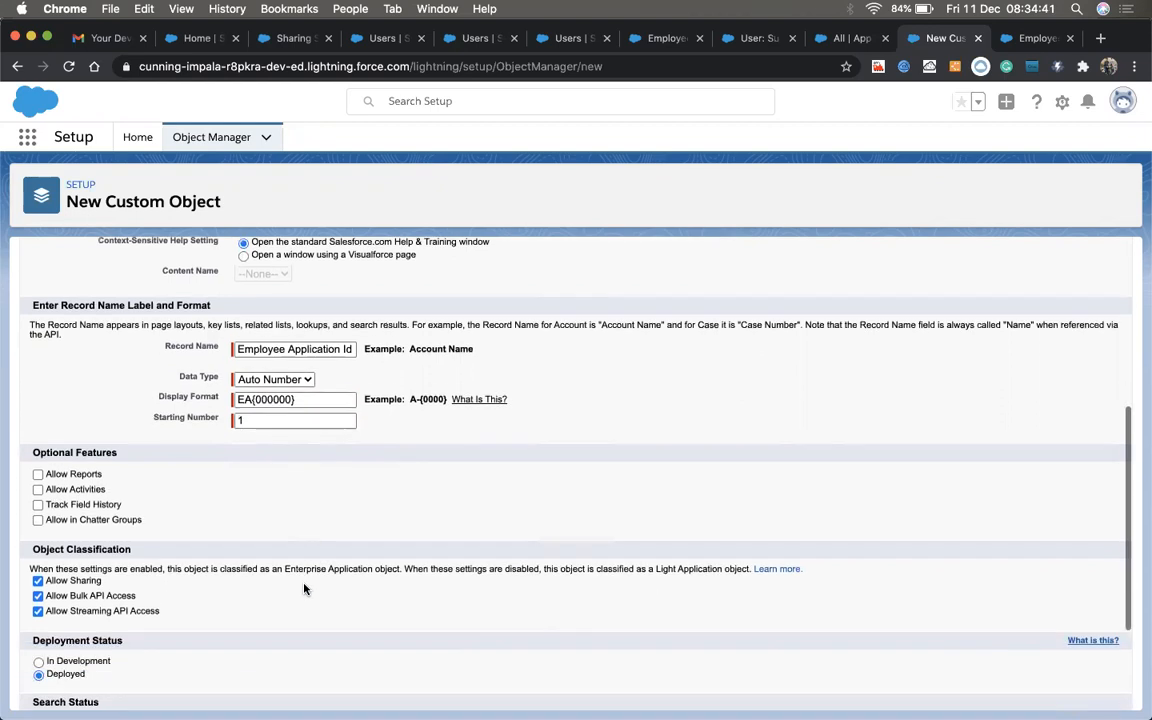
pyautogui.scroll(-2, 304, 588)
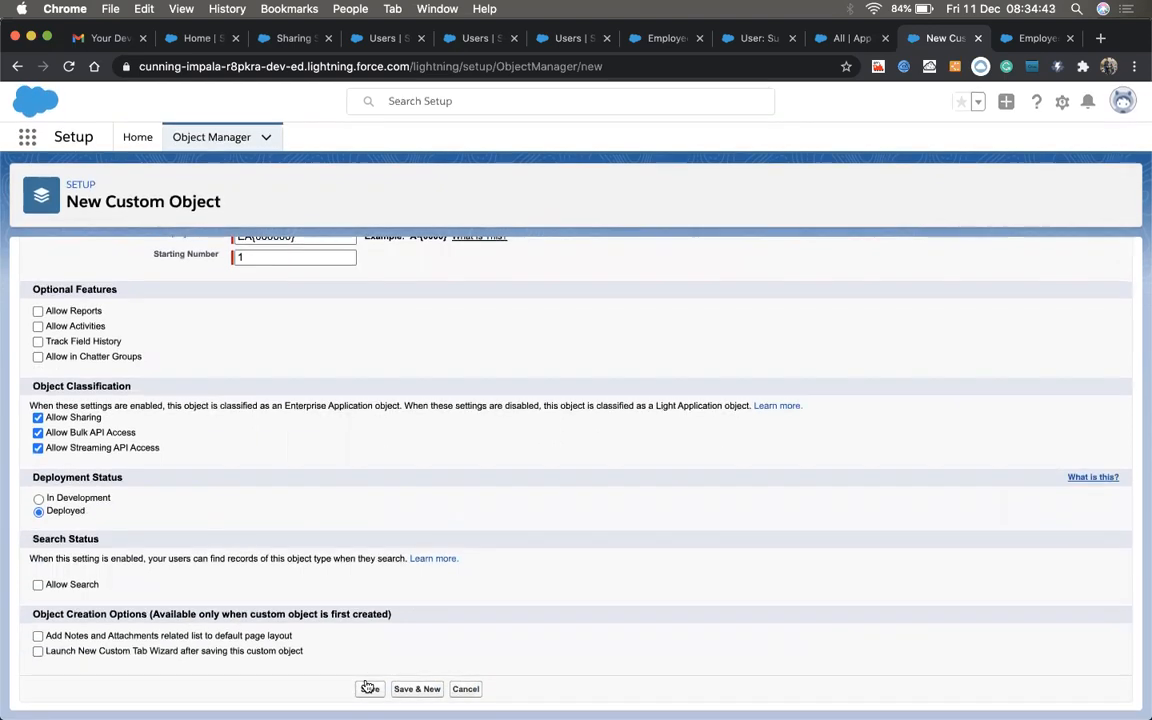
# Save the Employee Application object and start a new field under Fields & Relationships.
pyautogui.click(369, 690)
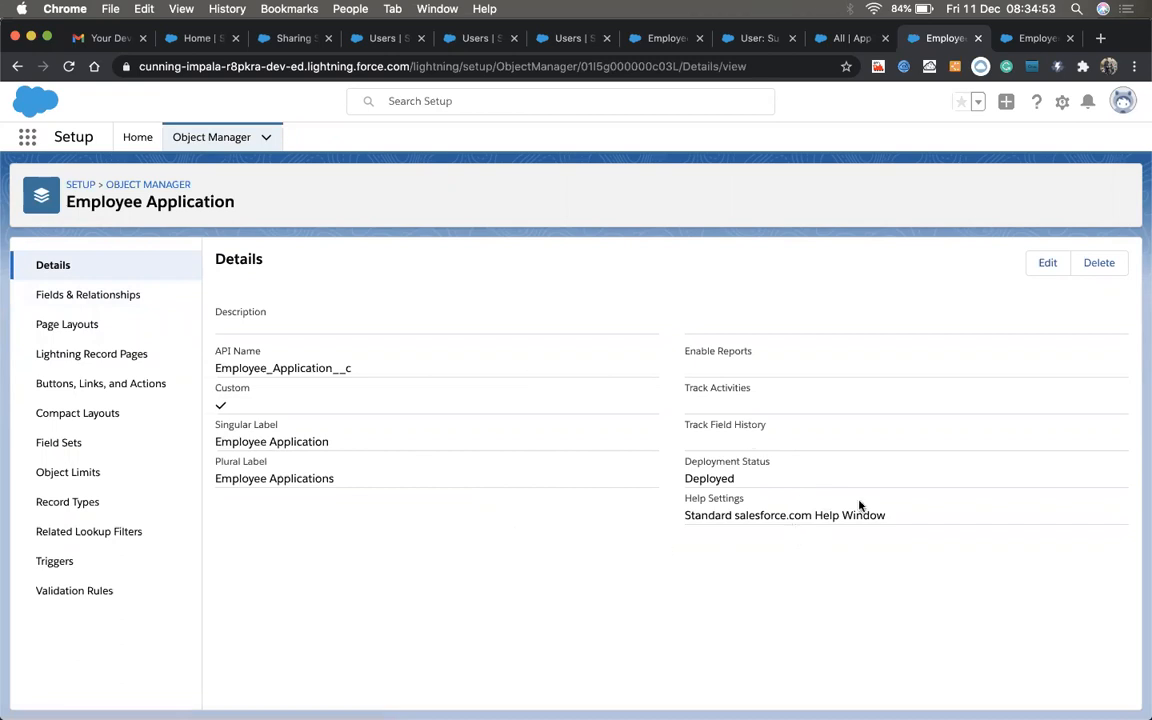
pyautogui.click(112, 298)
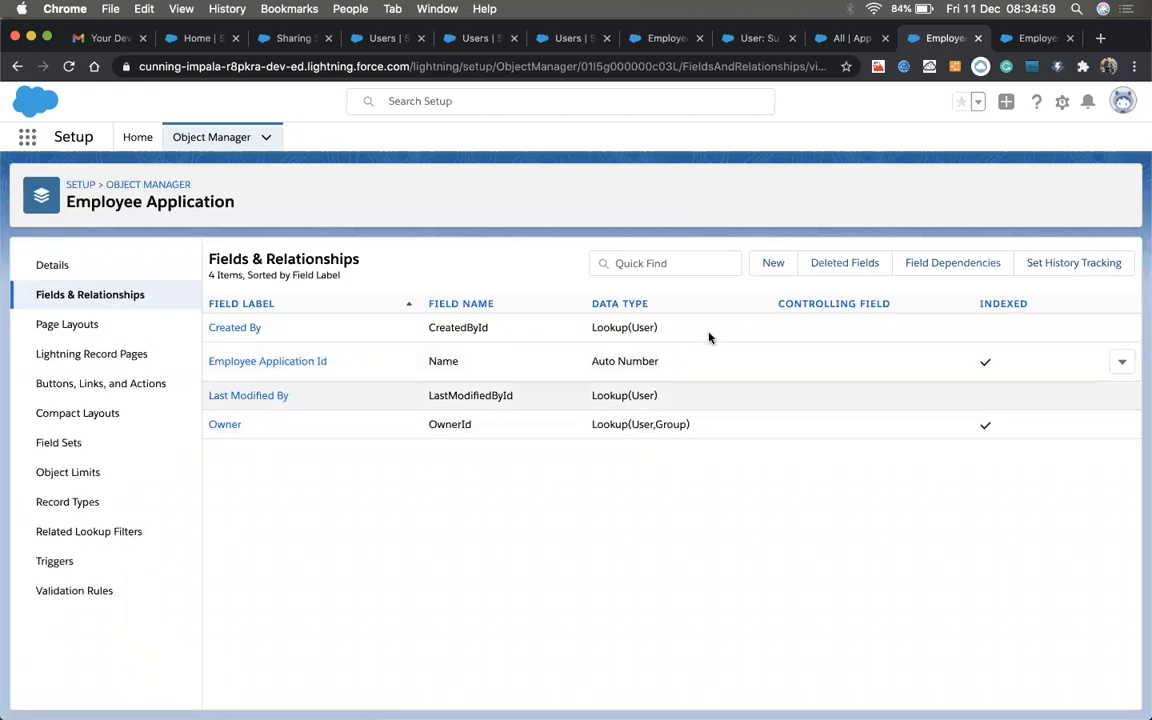
pyautogui.click(774, 265)
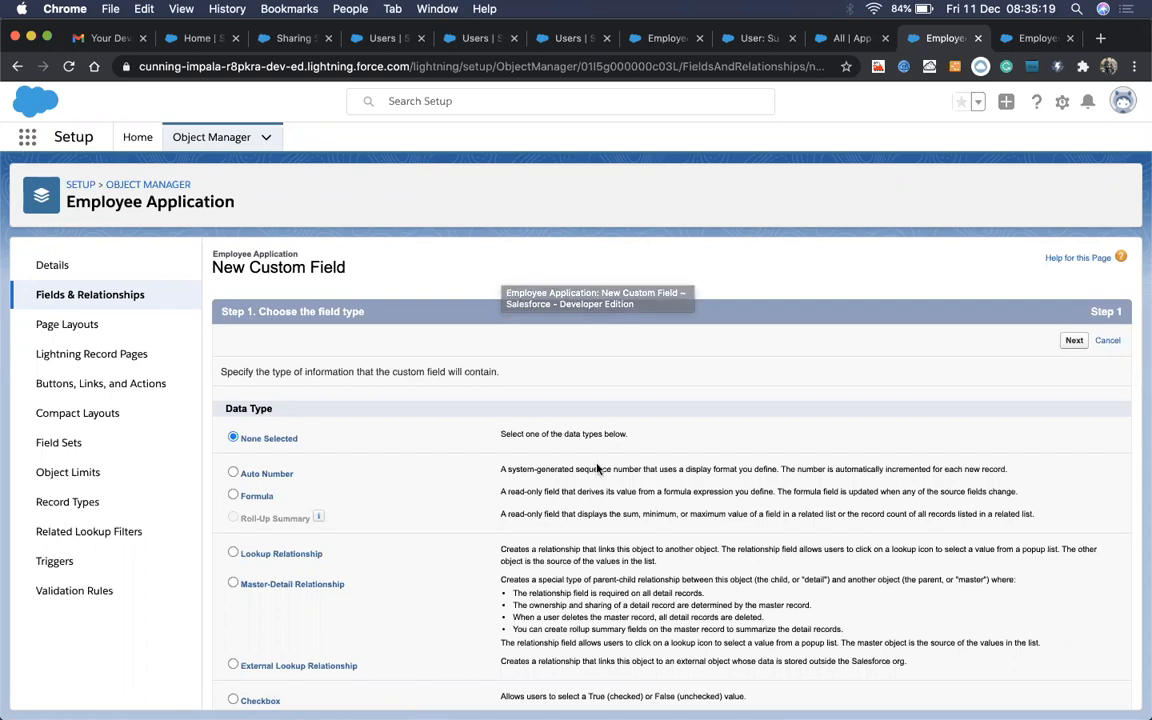
# Choose a Master-Detail Relationship field related to the Employee object.
pyautogui.scroll(-3, 598, 468)
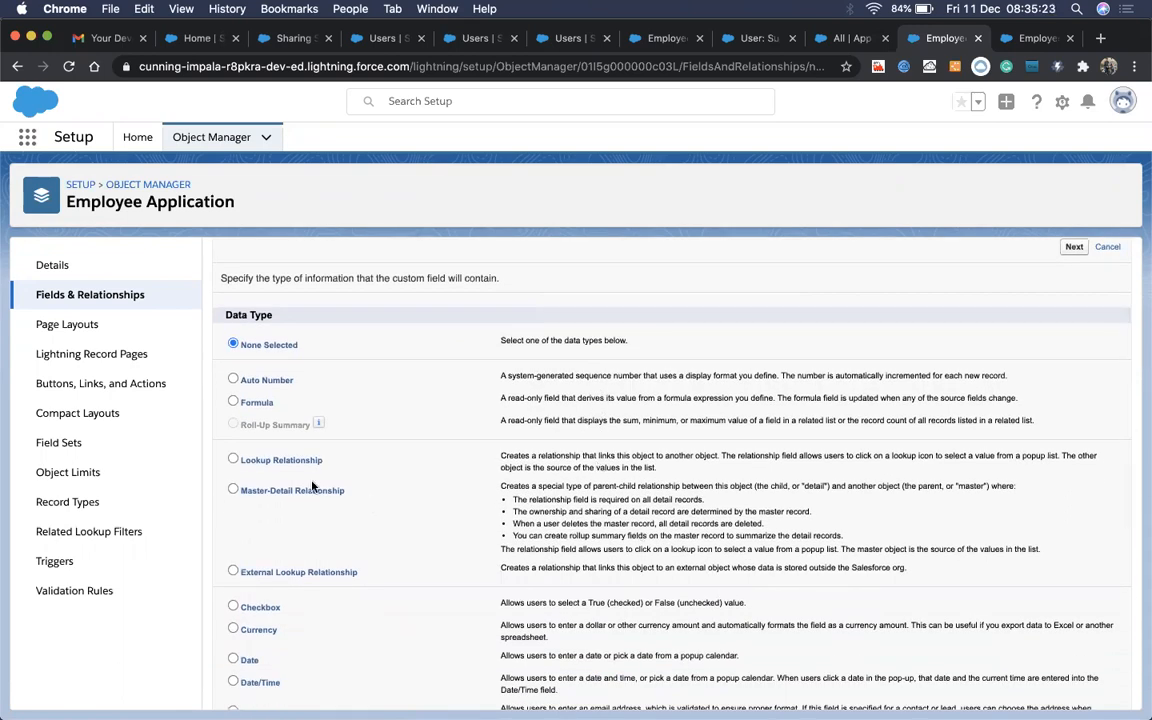
pyautogui.click(233, 490)
pyautogui.scroll(-6, 592, 495)
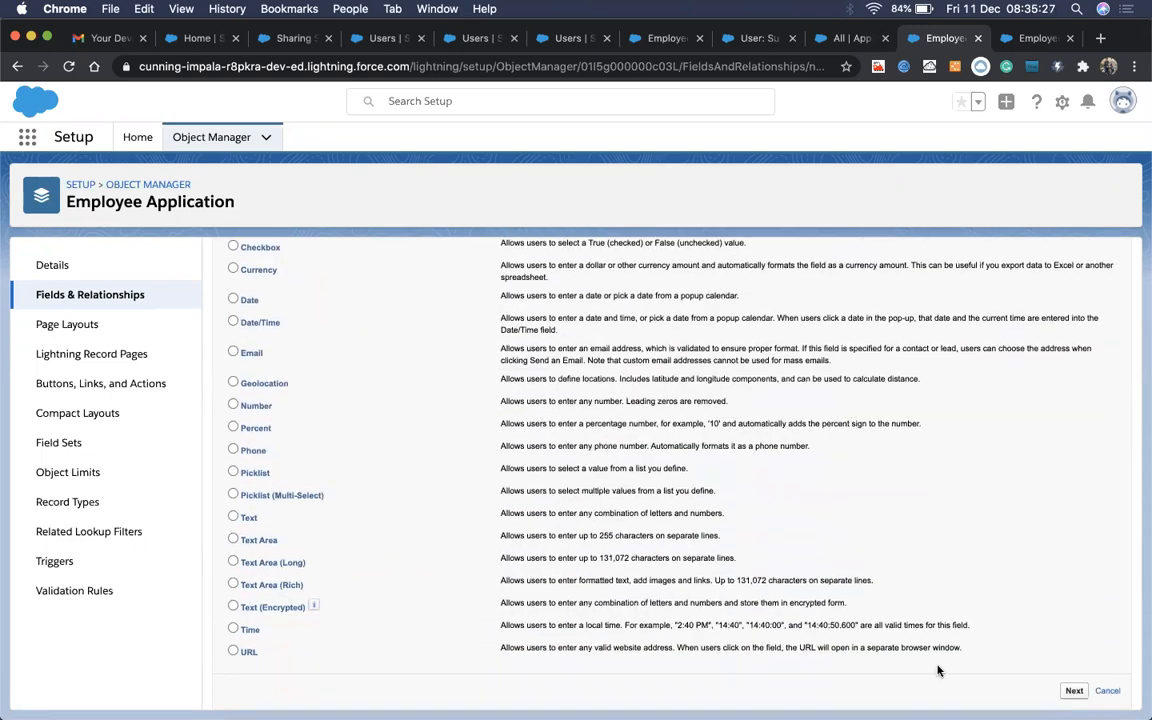
pyautogui.click(1074, 690)
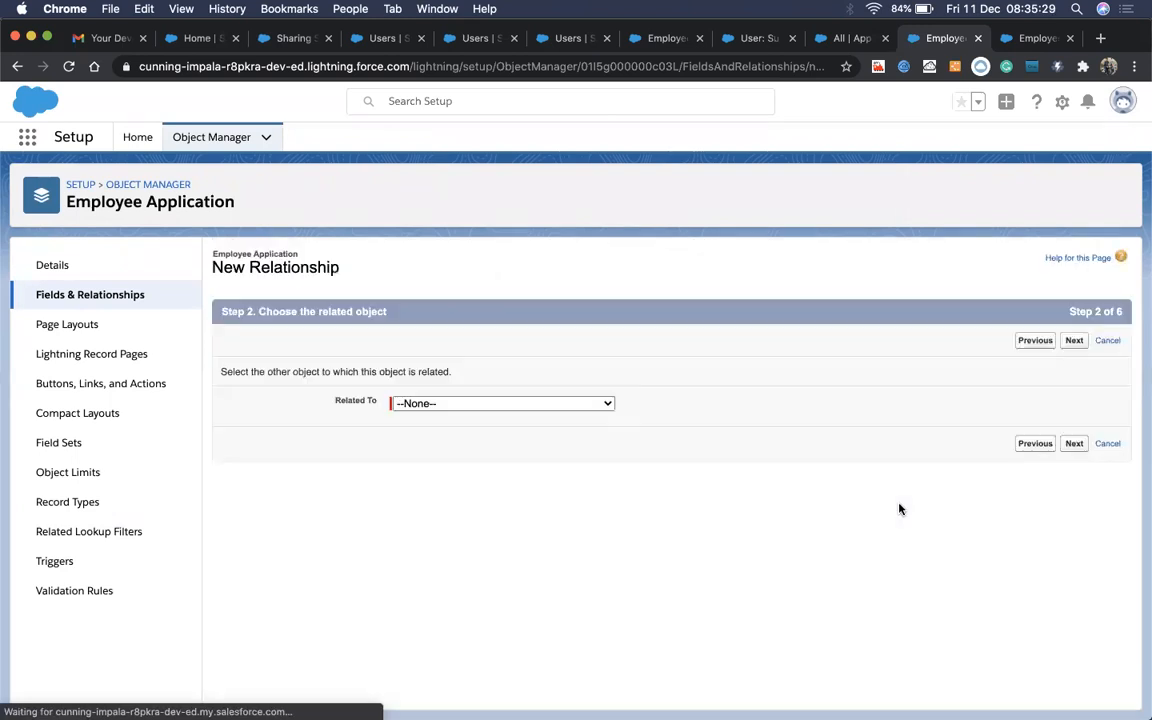
pyautogui.click(550, 409)
pyautogui.scroll(-10, 548, 523)
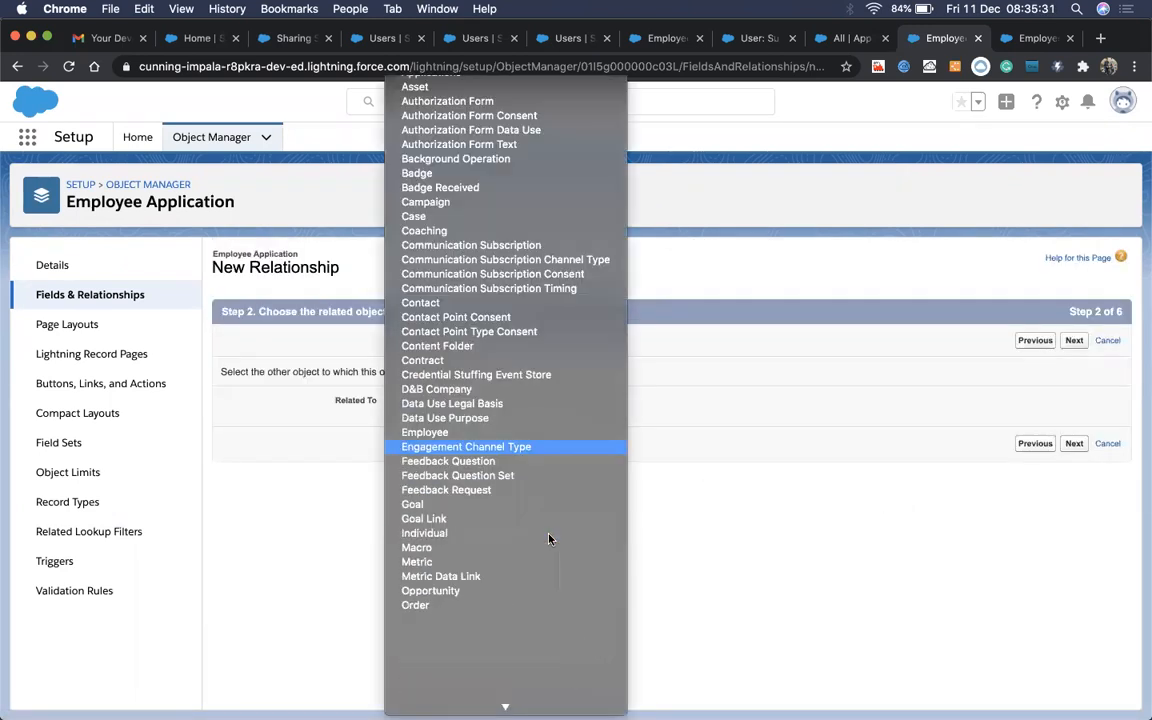
pyautogui.scroll(10, 447, 393)
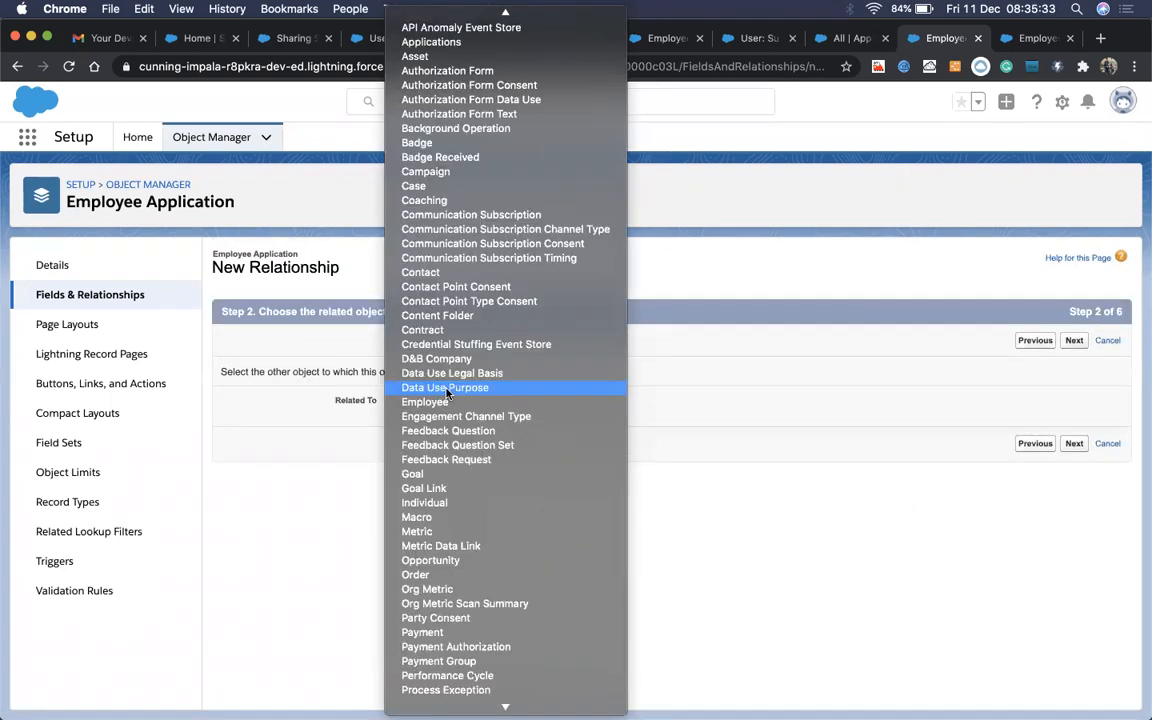
pyautogui.click(425, 430)
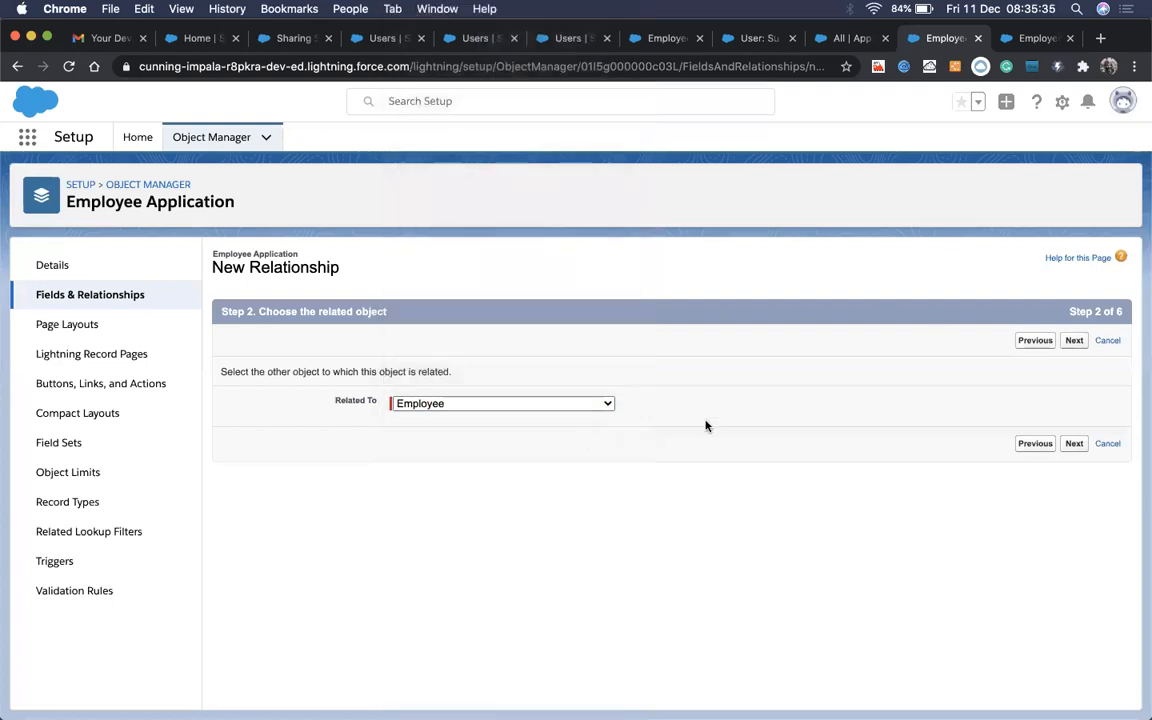
pyautogui.click(1074, 340)
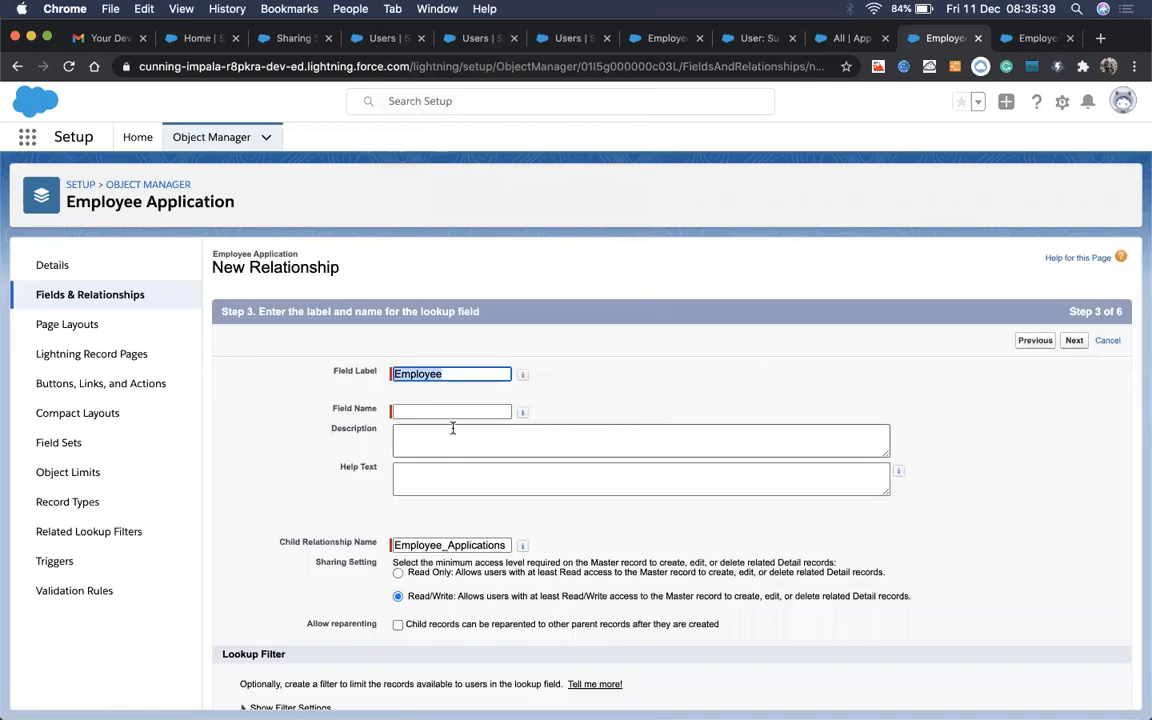
# Save the Employee field with default security and the Employee Applications related list, via Save & New.
pyautogui.click(457, 373)
pyautogui.click(663, 438)
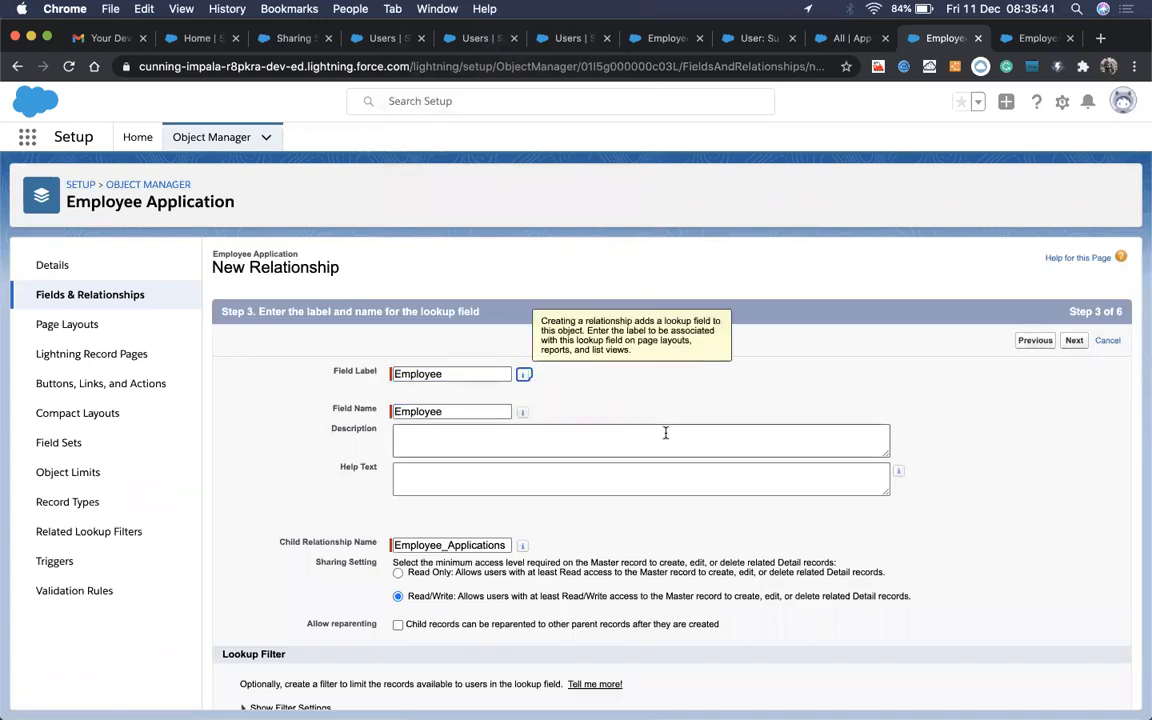
pyautogui.scroll(-2, 618, 520)
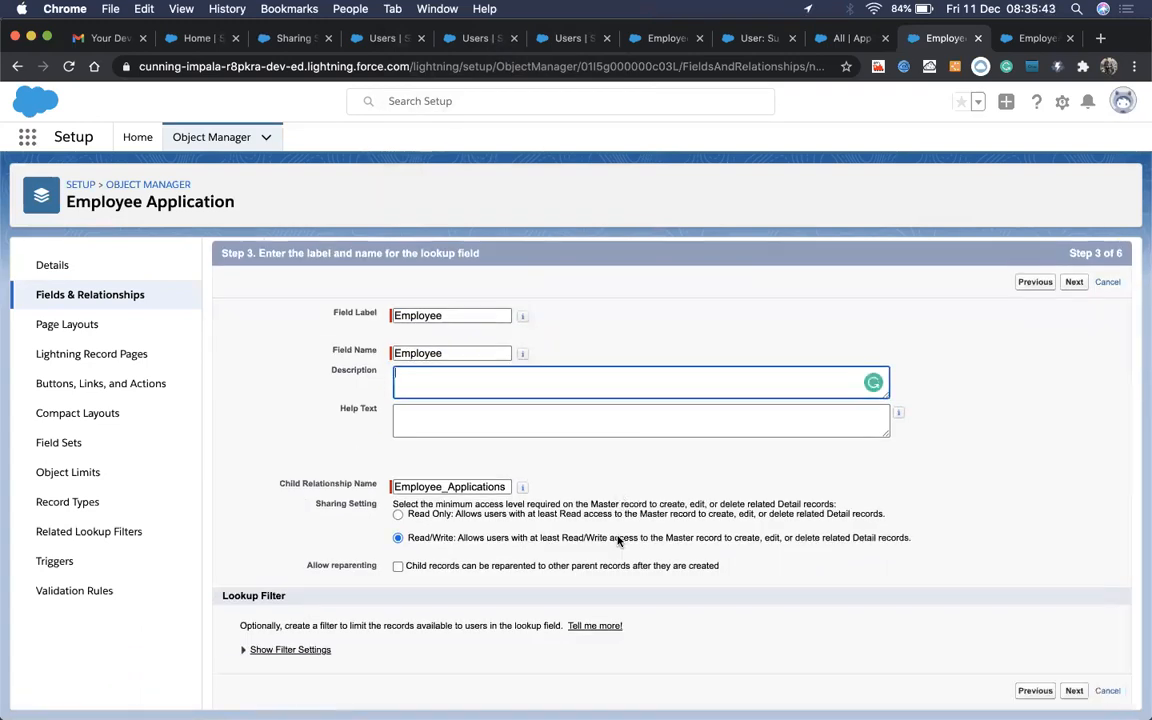
pyautogui.click(1072, 691)
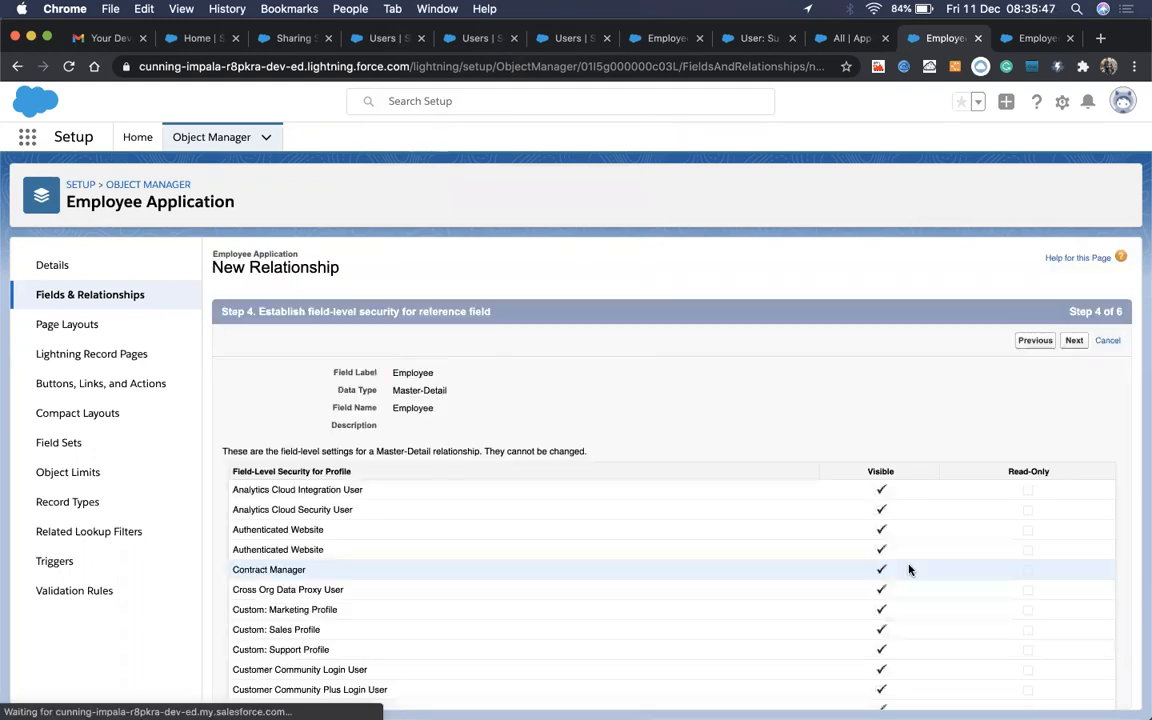
pyautogui.scroll(-10, 906, 560)
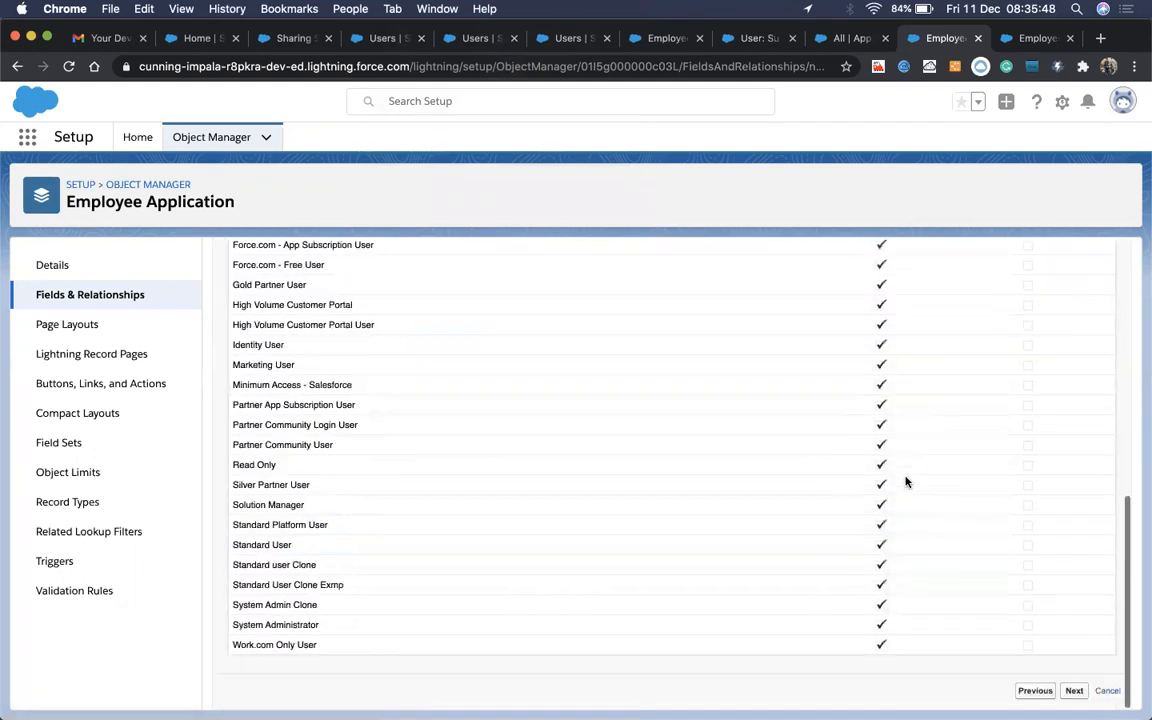
pyautogui.click(1073, 691)
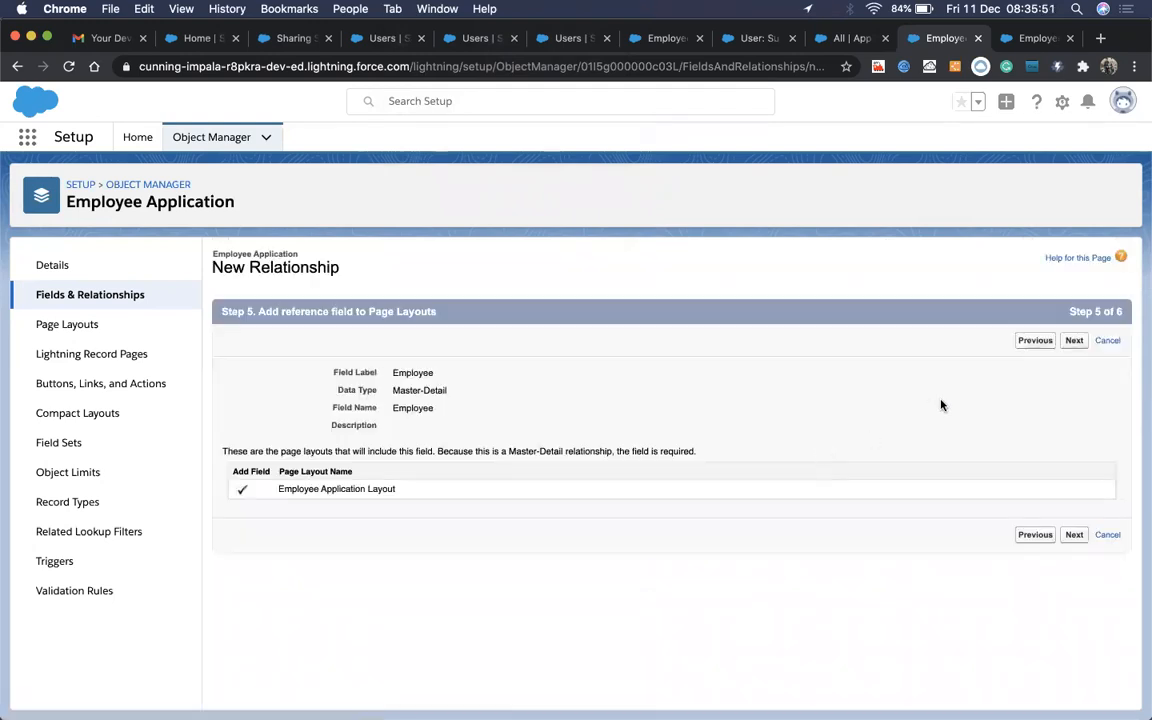
pyautogui.click(1073, 342)
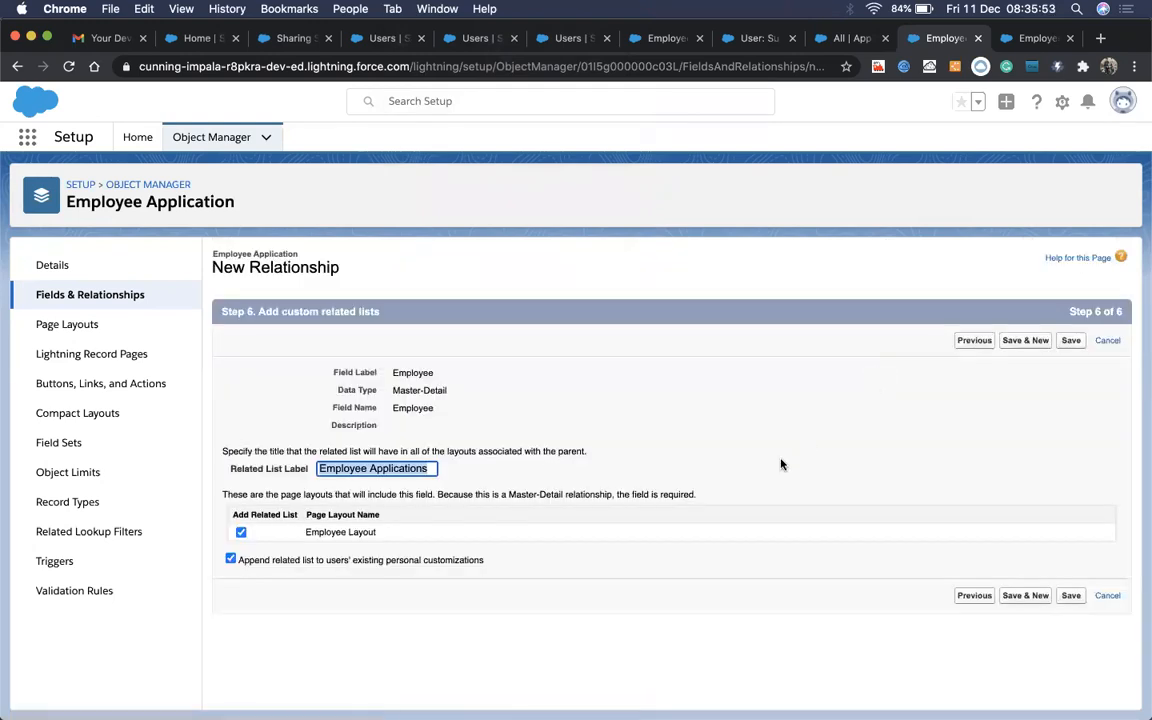
pyautogui.click(1026, 342)
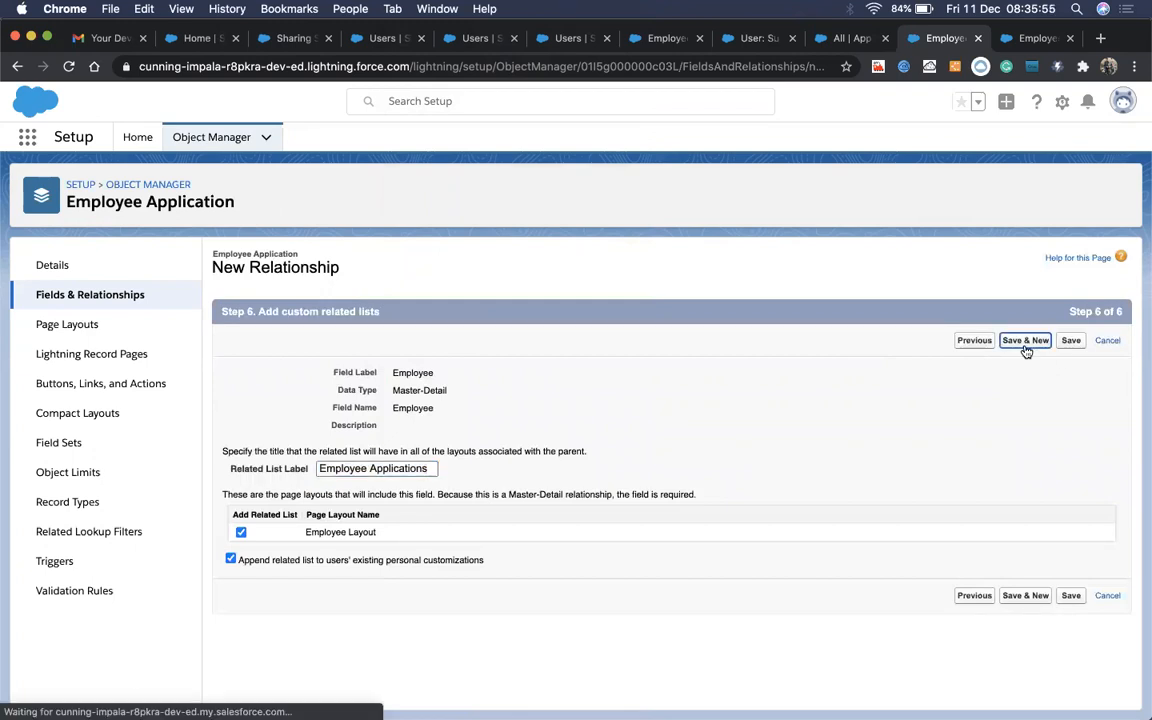
# Pick Master-Detail Relationship as the type for the next field.
pyautogui.scroll(-3, 205, 284)
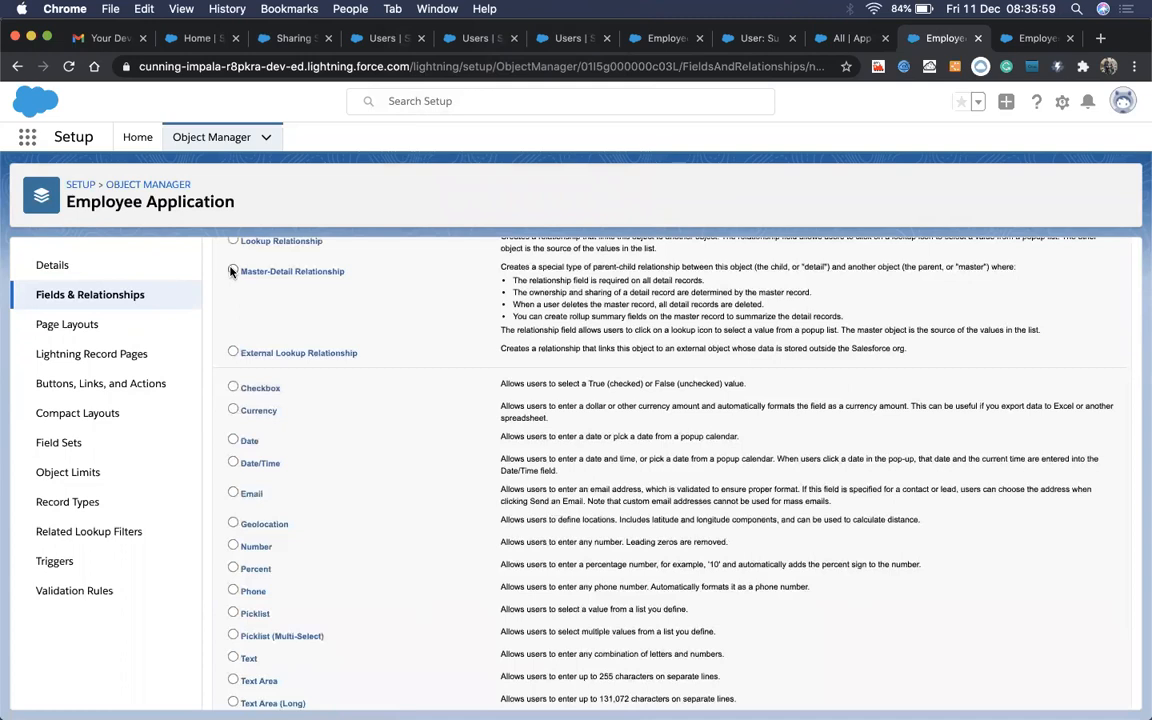
pyautogui.scroll(-3, 475, 370)
pyautogui.click(1074, 690)
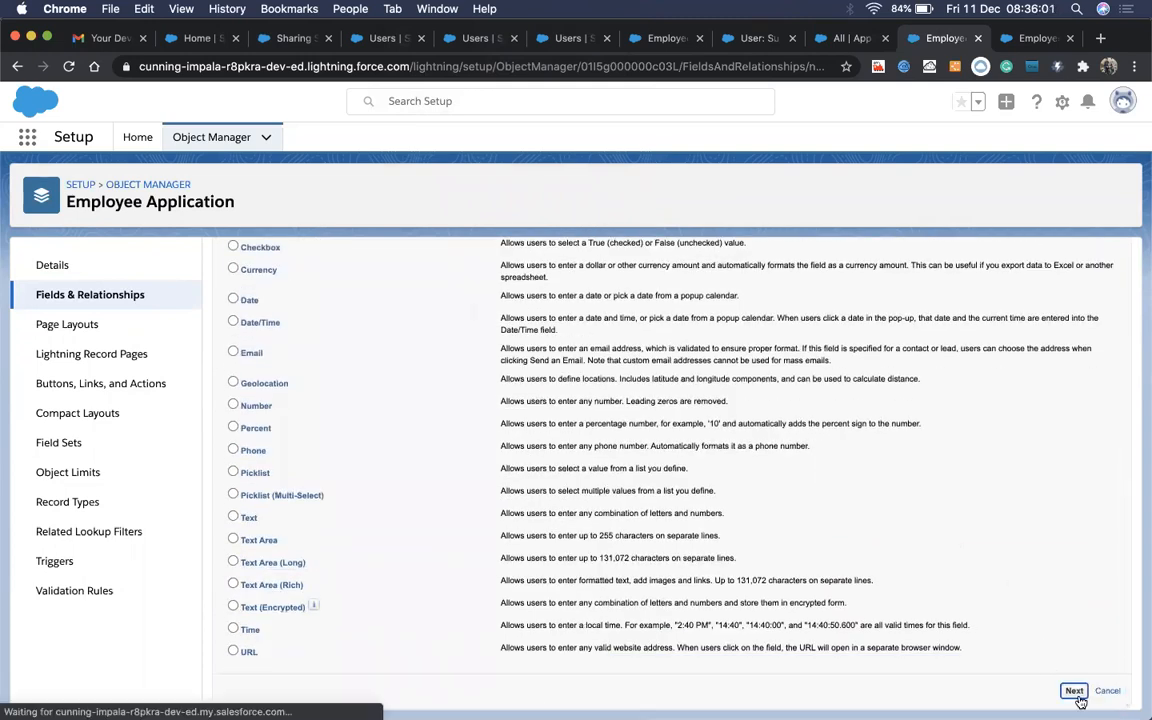
# Relate the second master-detail field to Applications and save it with the Employee Applications related list.
pyautogui.click(553, 400)
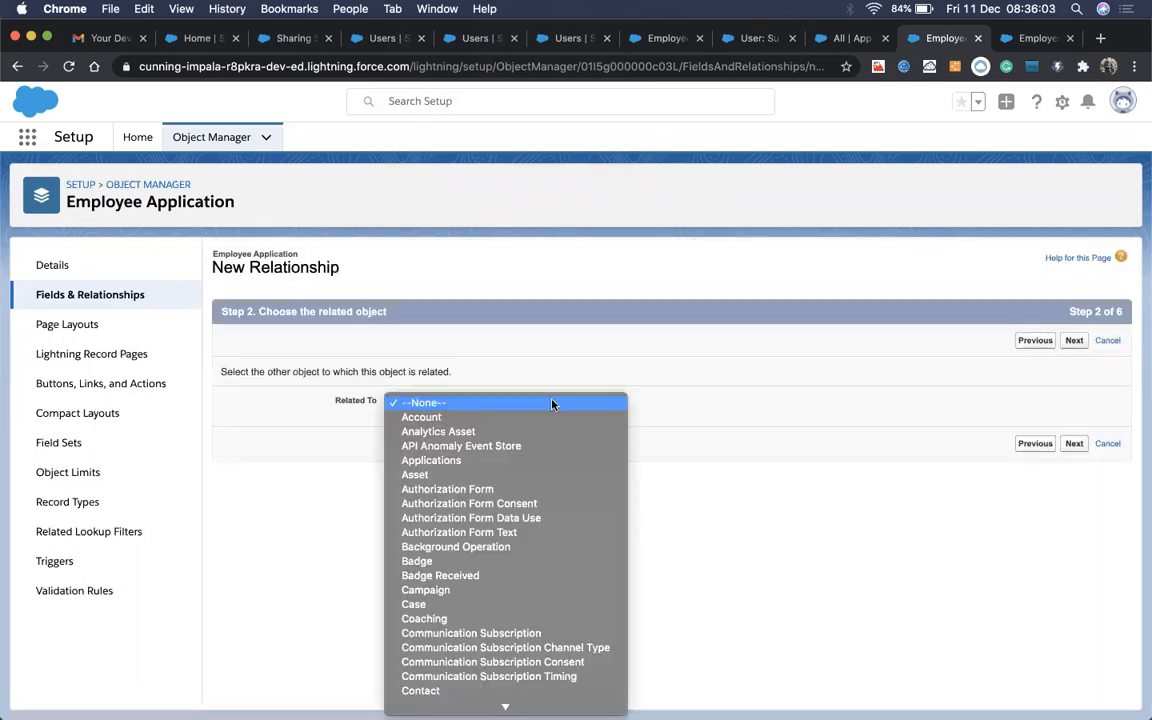
pyautogui.scroll(-5, 505, 600)
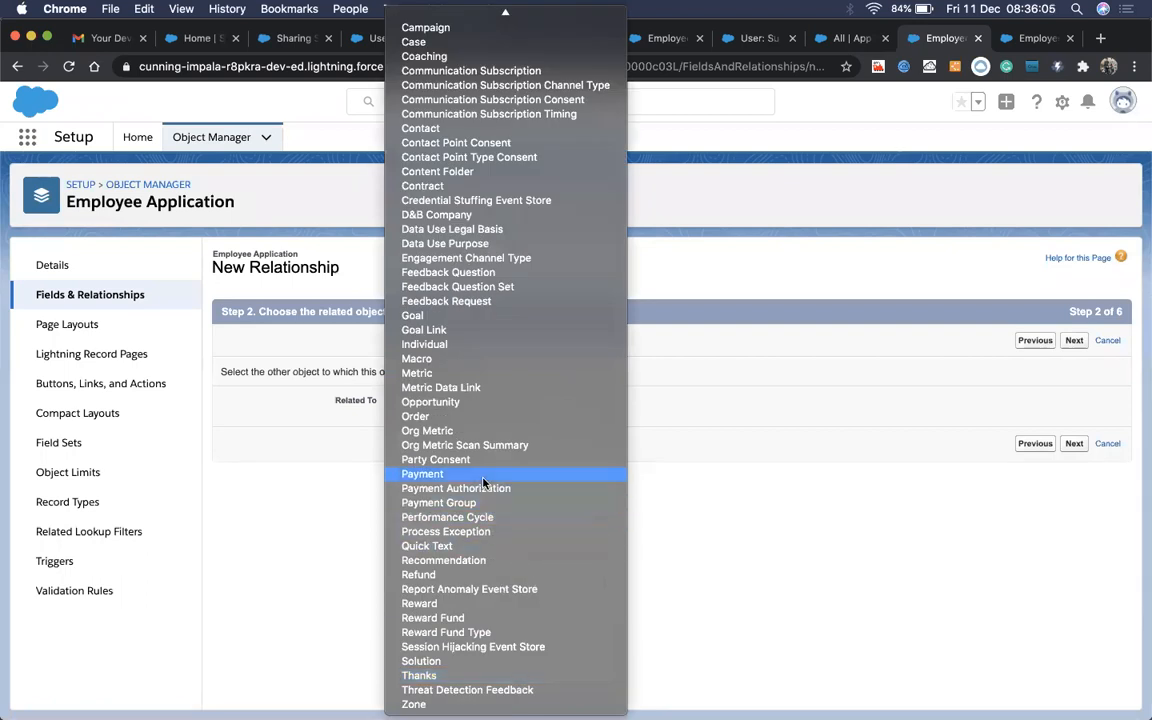
pyautogui.scroll(5, 489, 388)
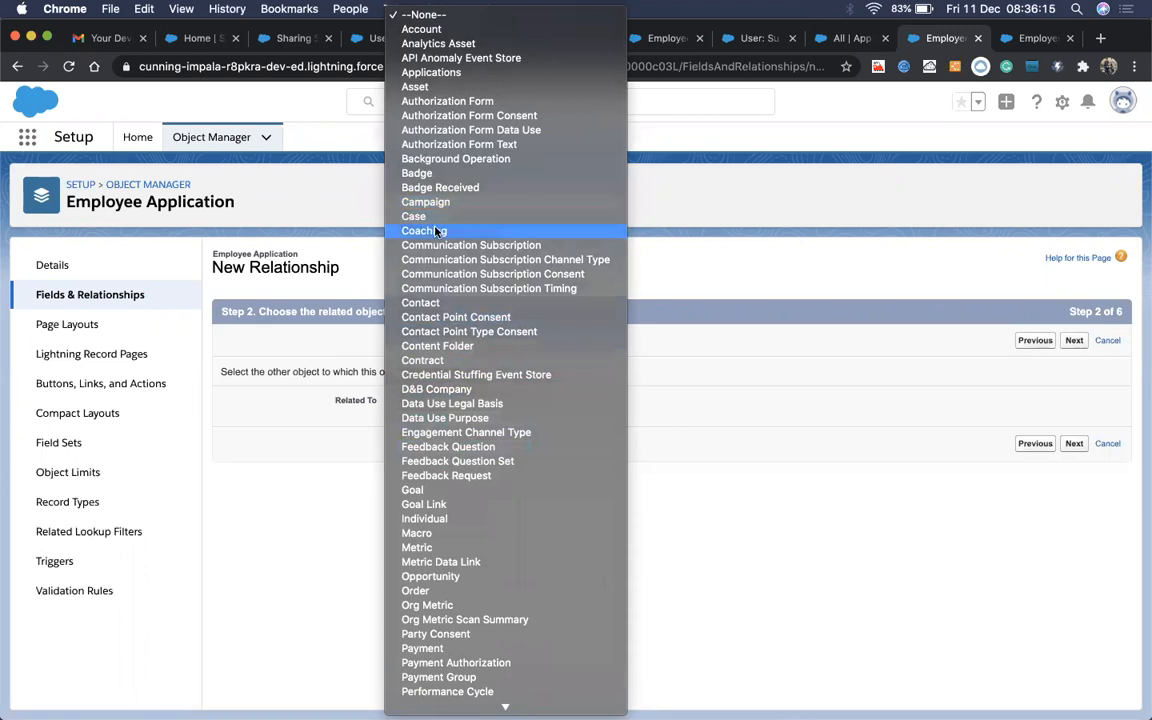
pyautogui.click(424, 76)
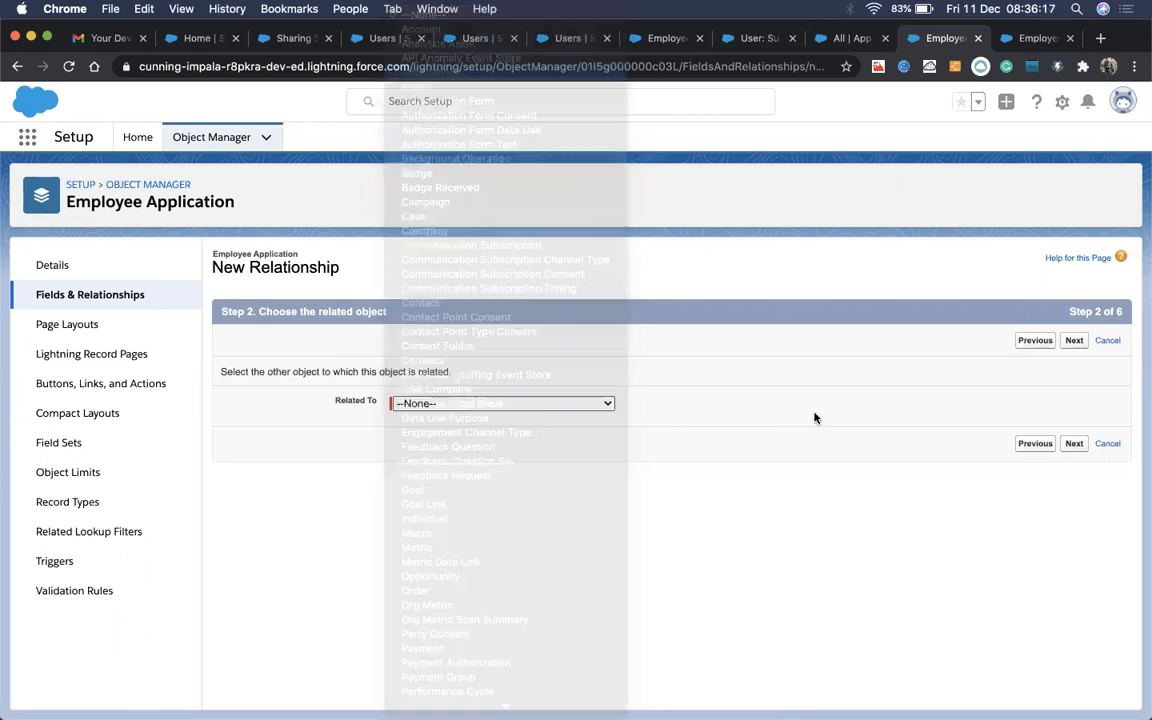
pyautogui.click(1074, 340)
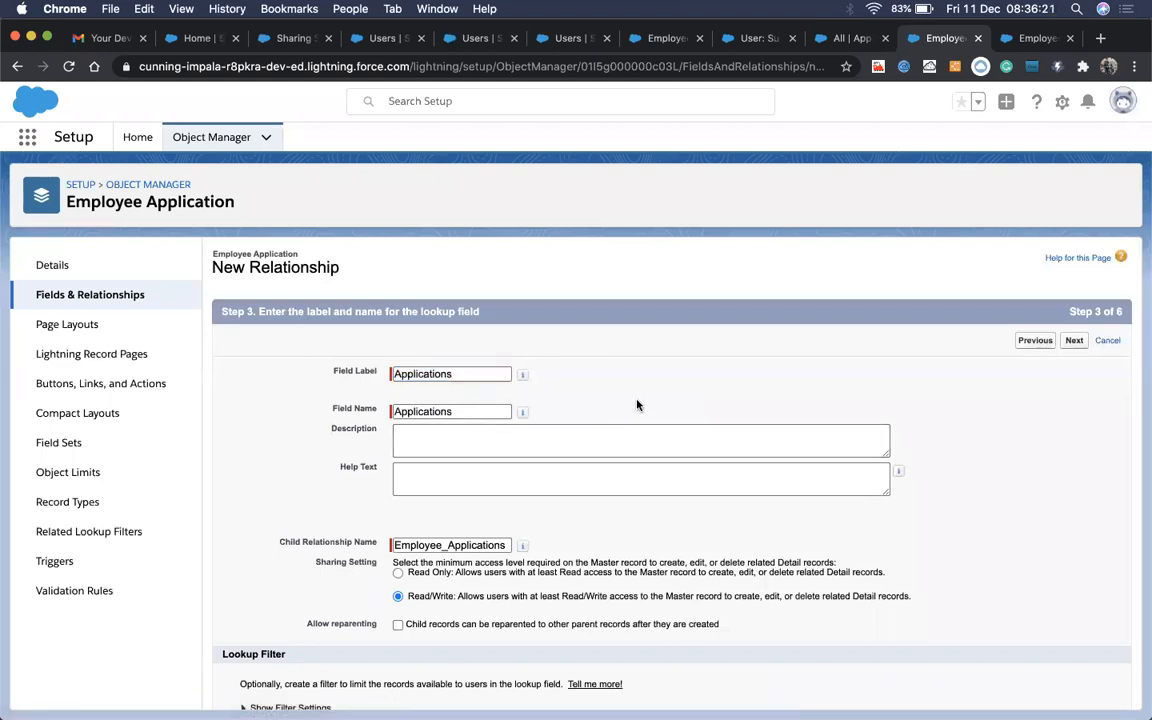
pyautogui.scroll(-2, 628, 575)
pyautogui.click(1074, 690)
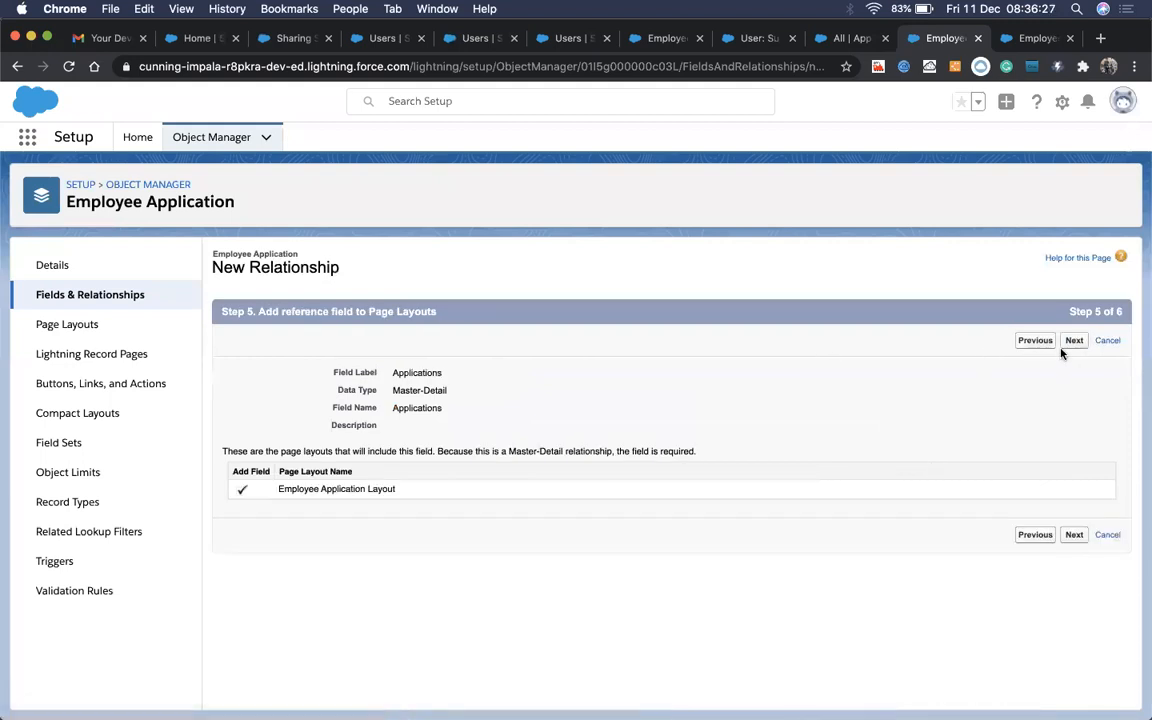
pyautogui.click(1072, 340)
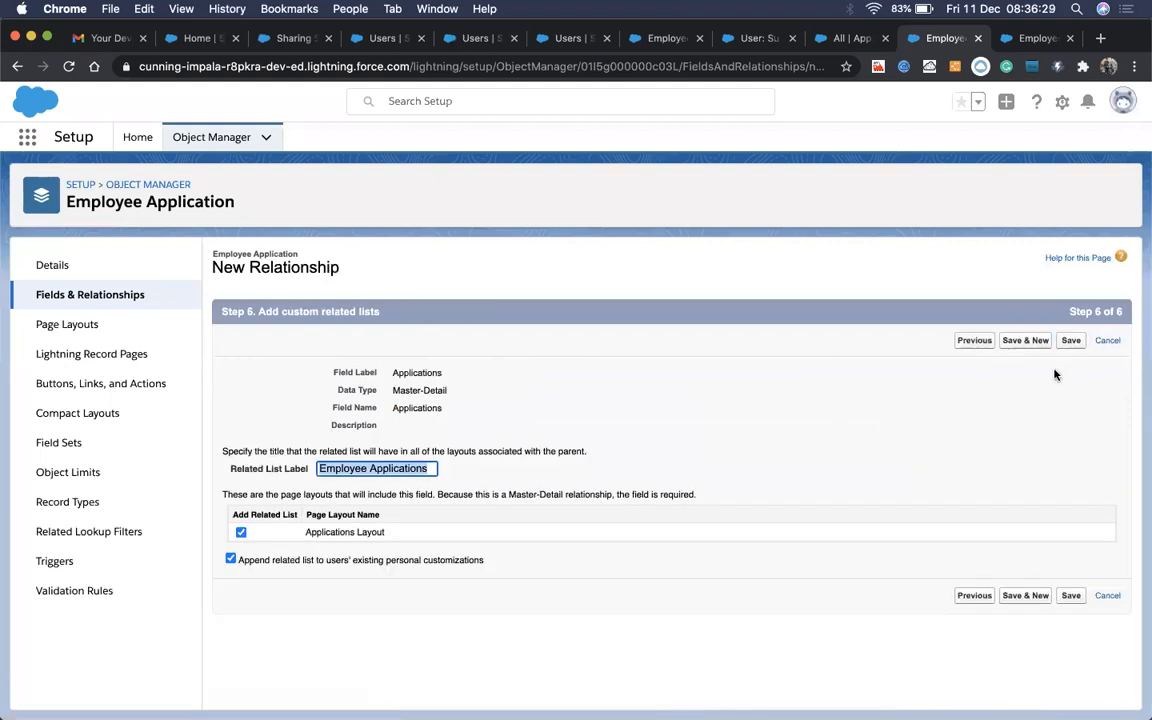
pyautogui.click(1070, 340)
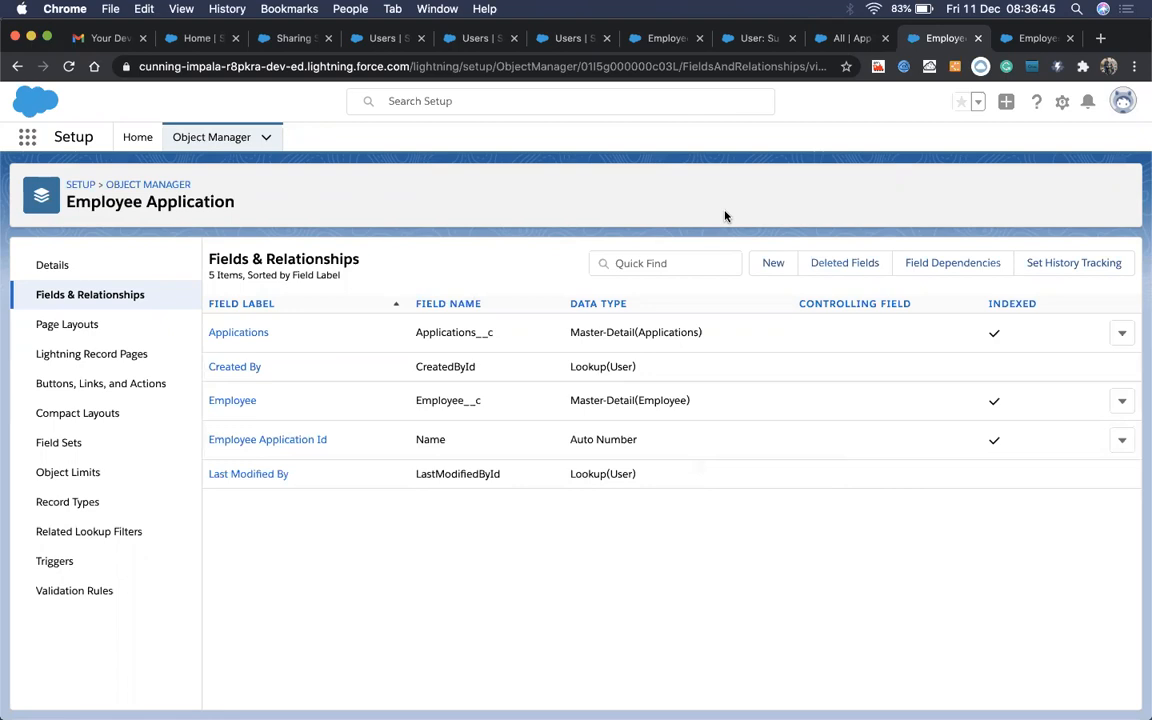
# View the 6-item Applications list, then scroll the All Employee list of 24 records.
pyautogui.click(1040, 38)
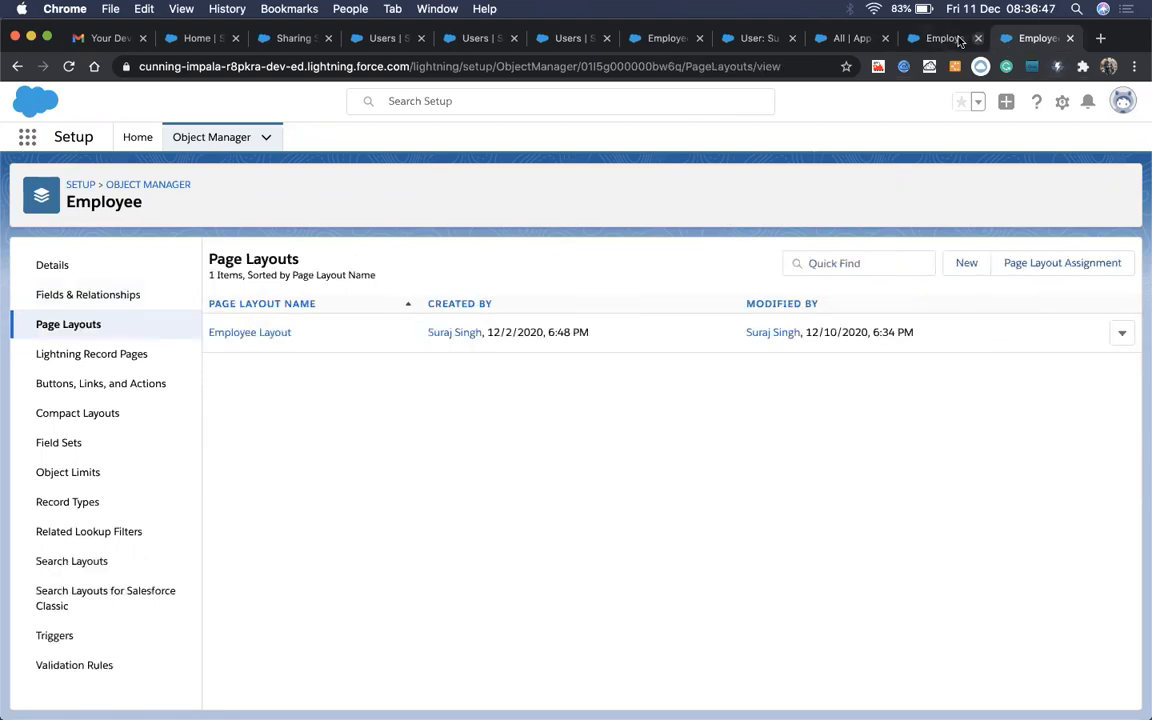
pyautogui.click(846, 40)
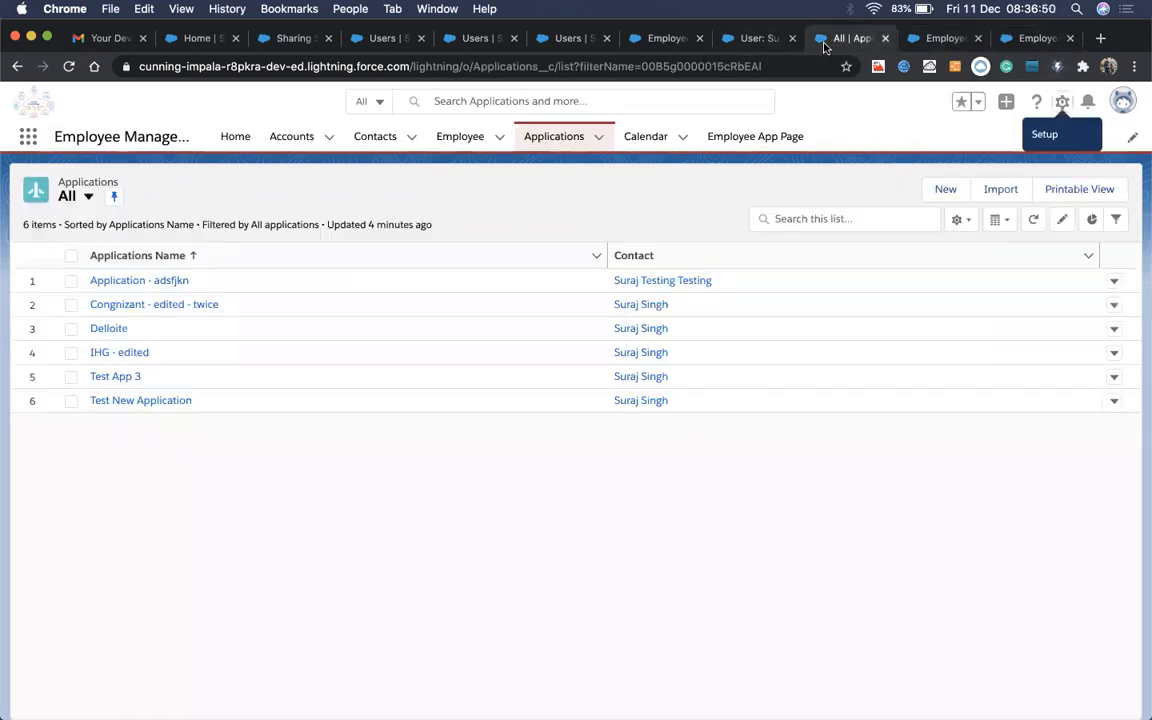
pyautogui.click(465, 146)
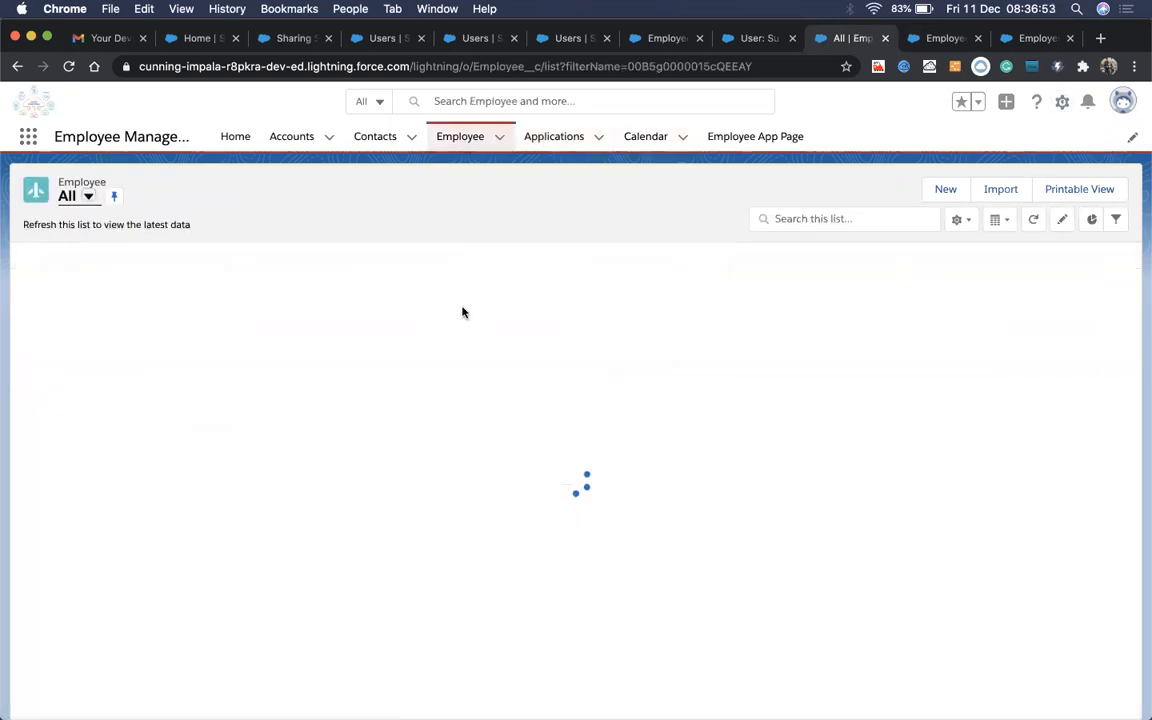
pyautogui.click(553, 136)
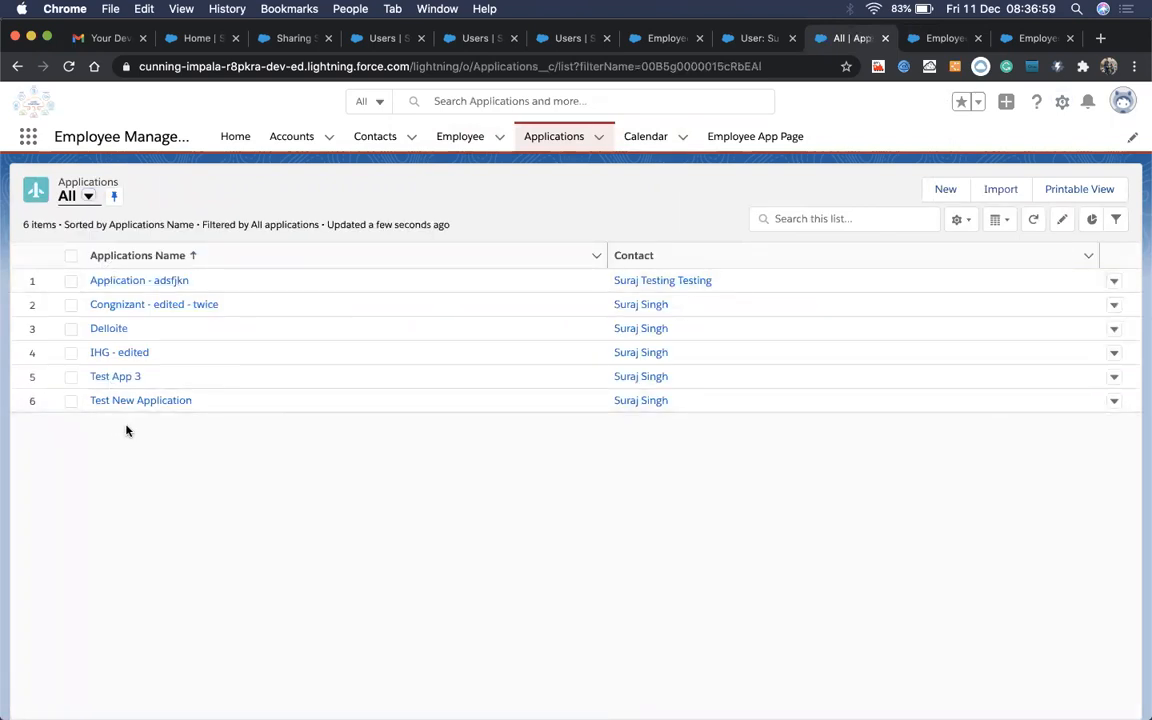
pyautogui.click(460, 136)
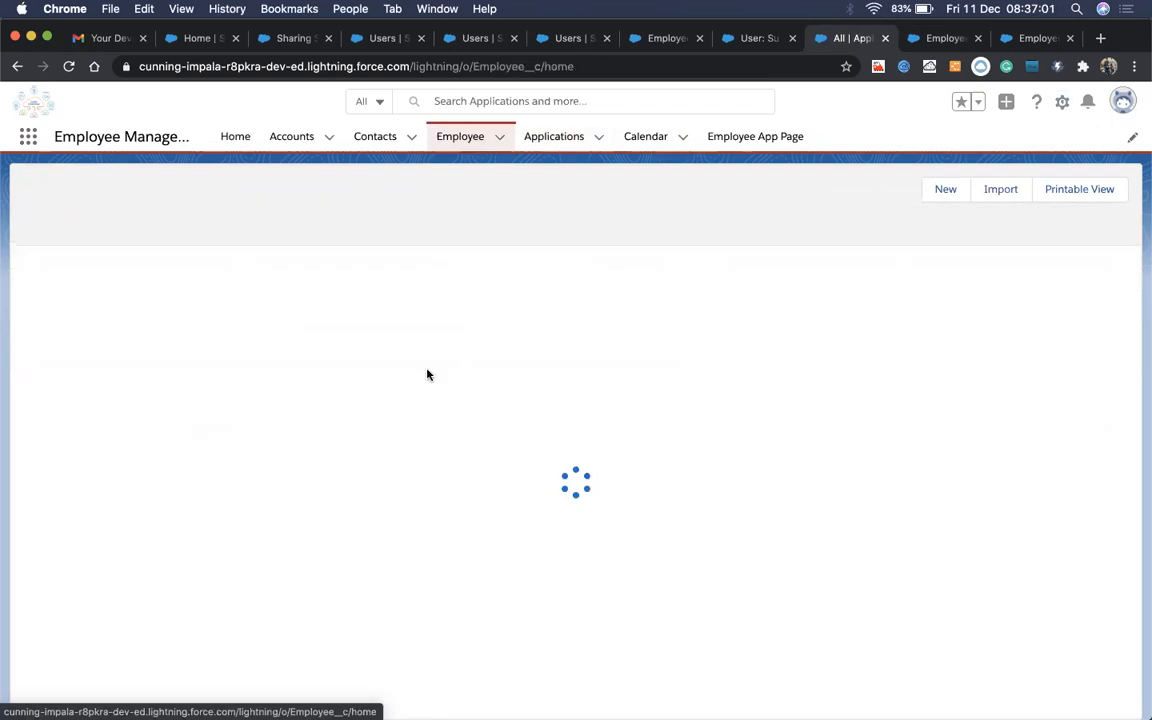
pyautogui.scroll(-1, 427, 478)
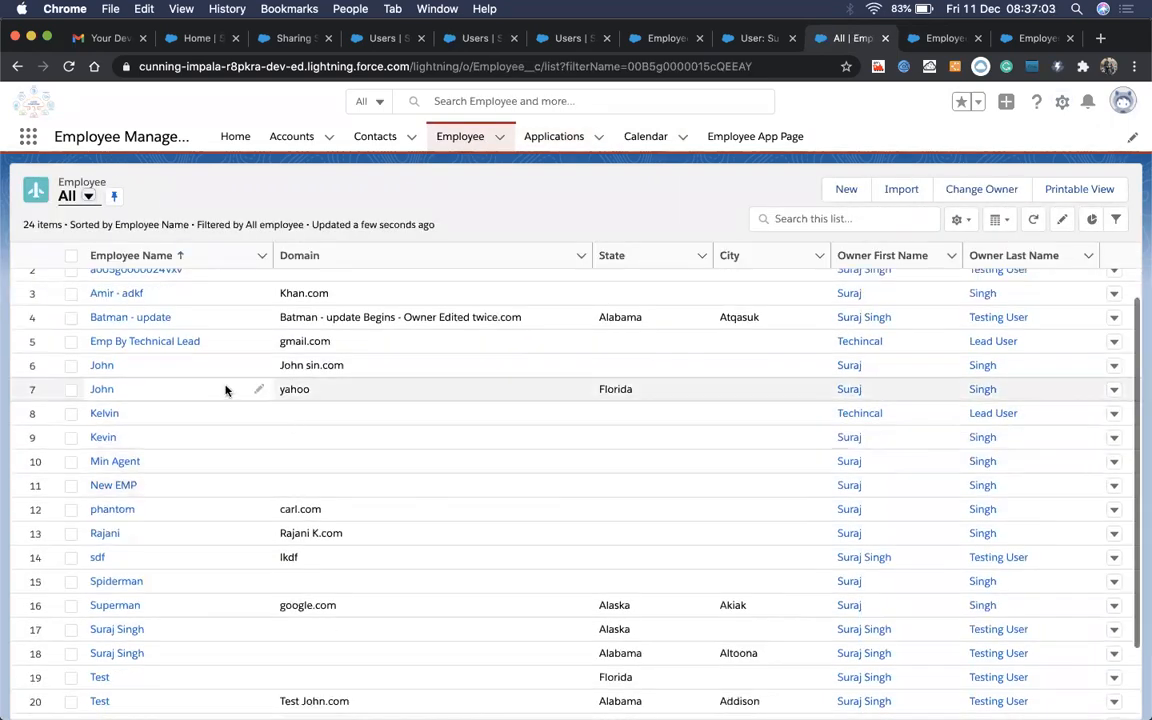
pyautogui.scroll(1, 118, 368)
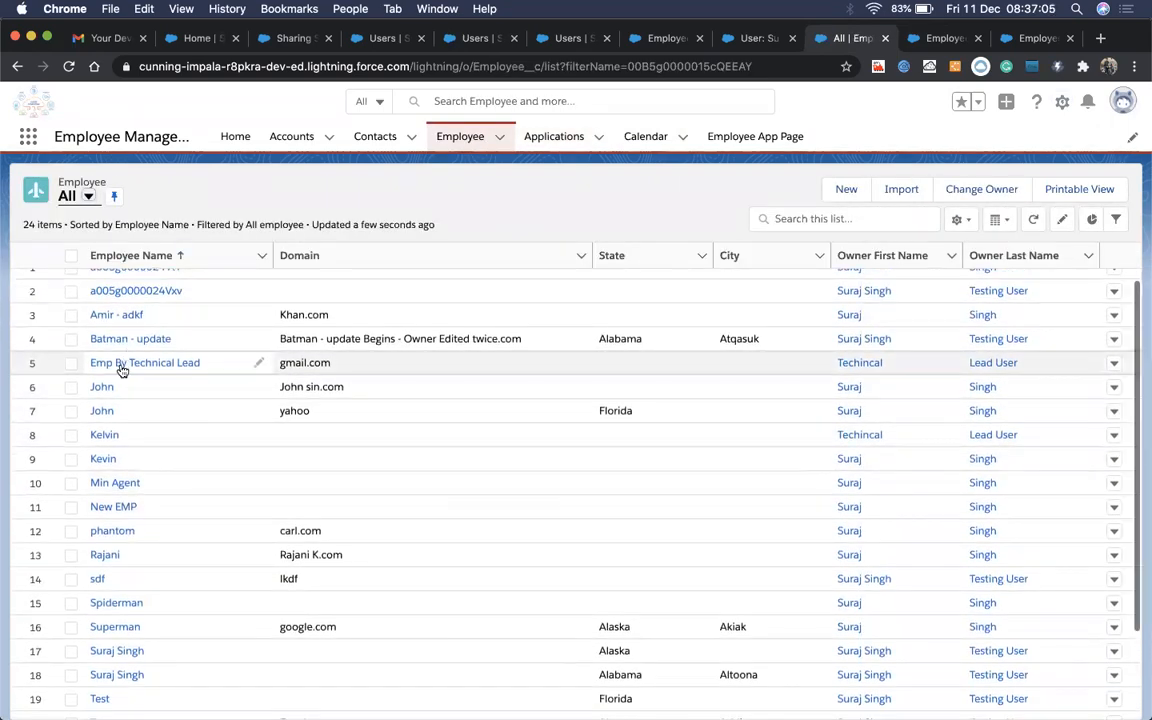
pyautogui.scroll(-3, 125, 520)
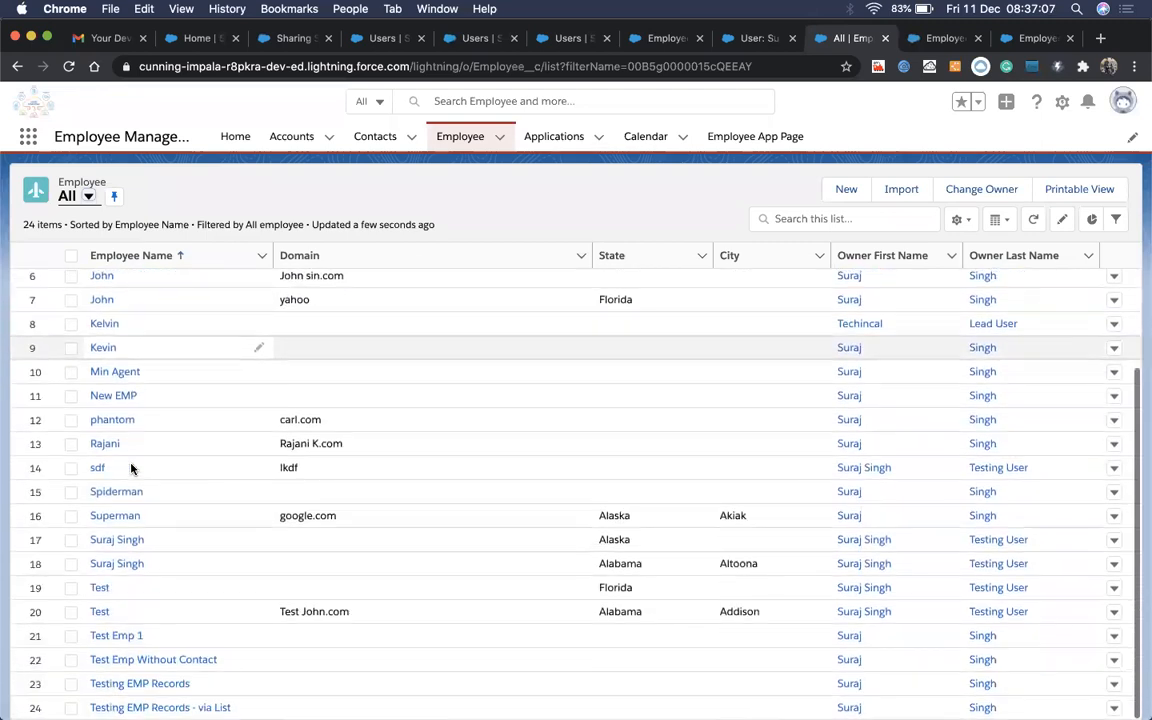
# From Superman's related lists, create Employee Application EA000001 linked to the Delloite application.
pyautogui.click(116, 516)
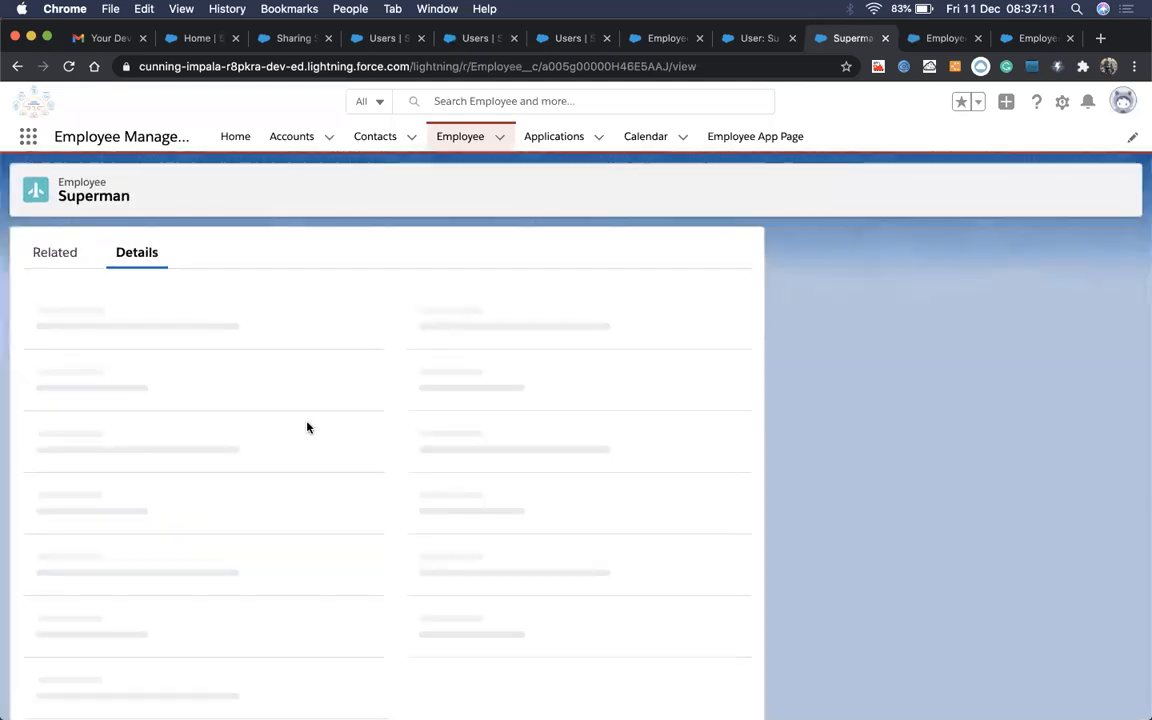
pyautogui.click(38, 258)
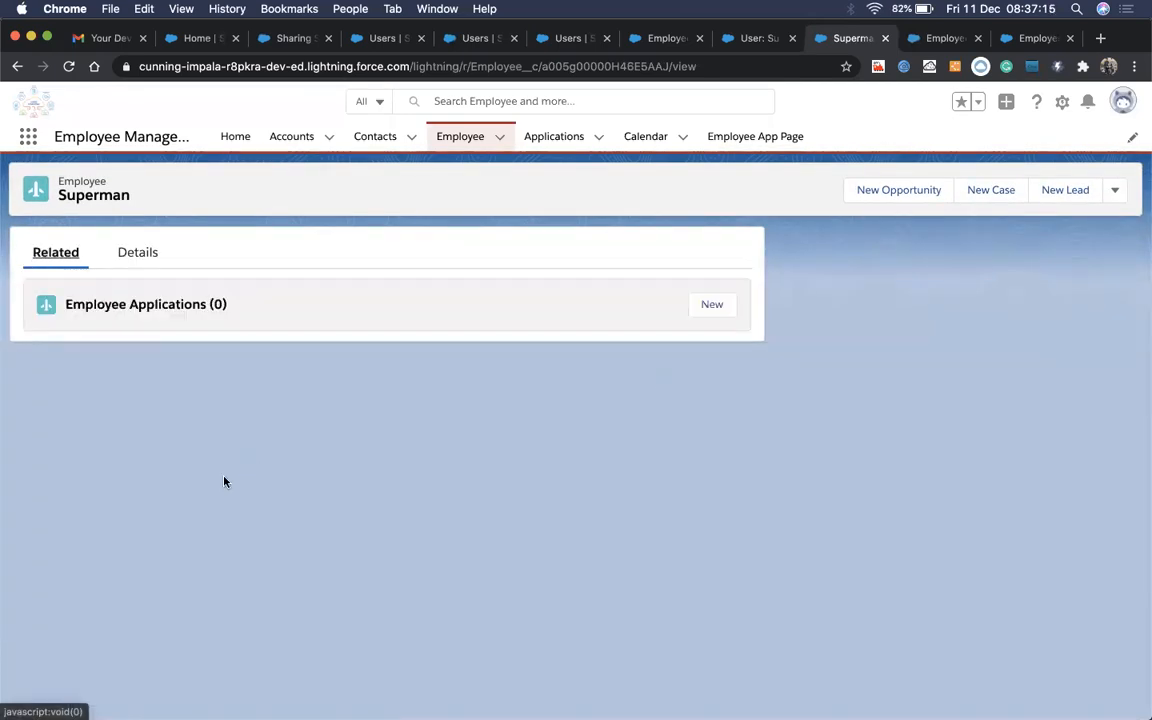
pyautogui.click(711, 307)
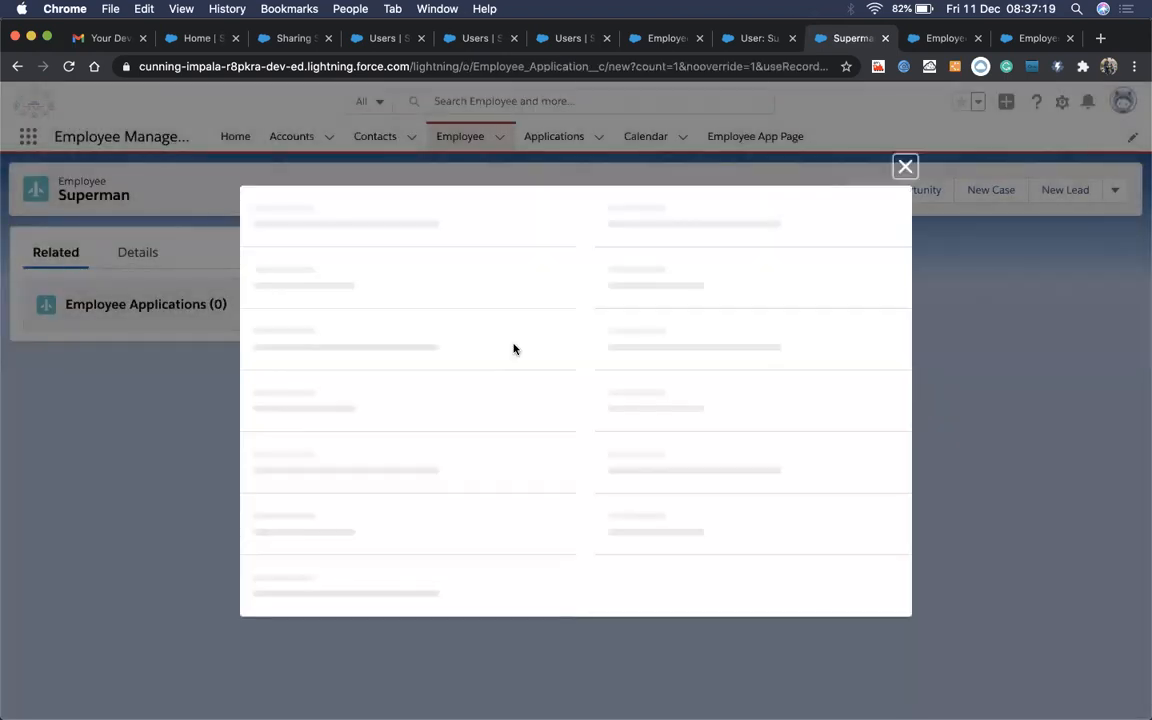
pyautogui.click(427, 461)
pyautogui.write('del')
pyautogui.click(323, 512)
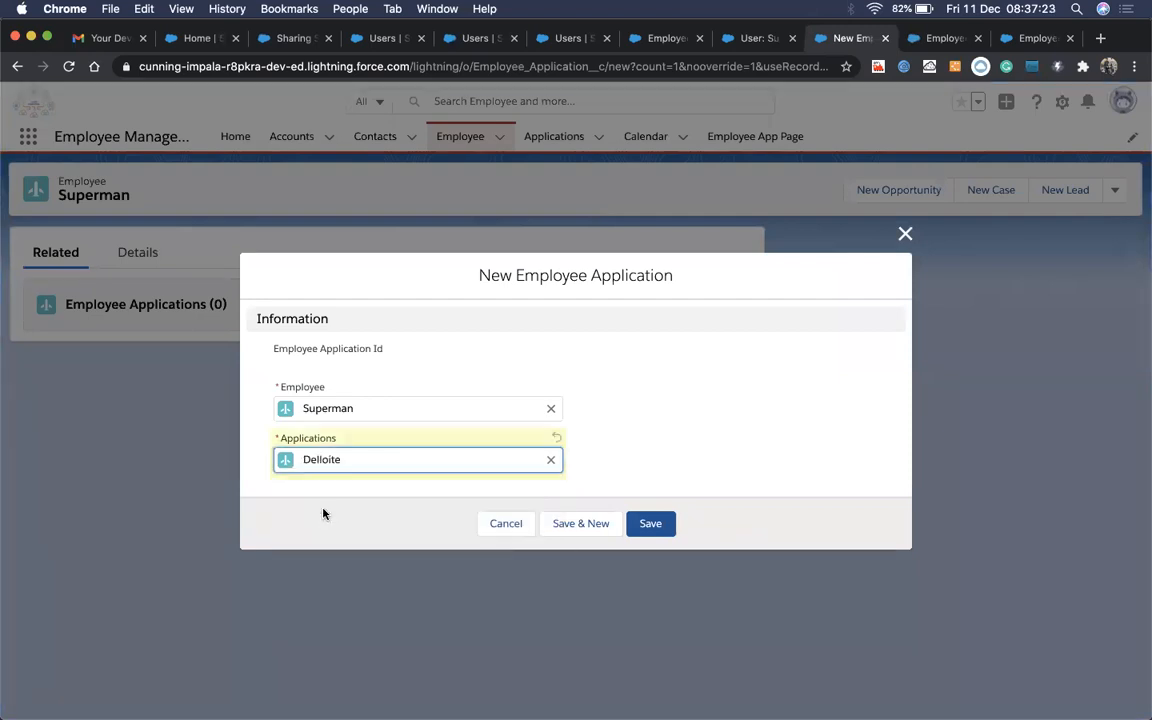
pyautogui.click(650, 524)
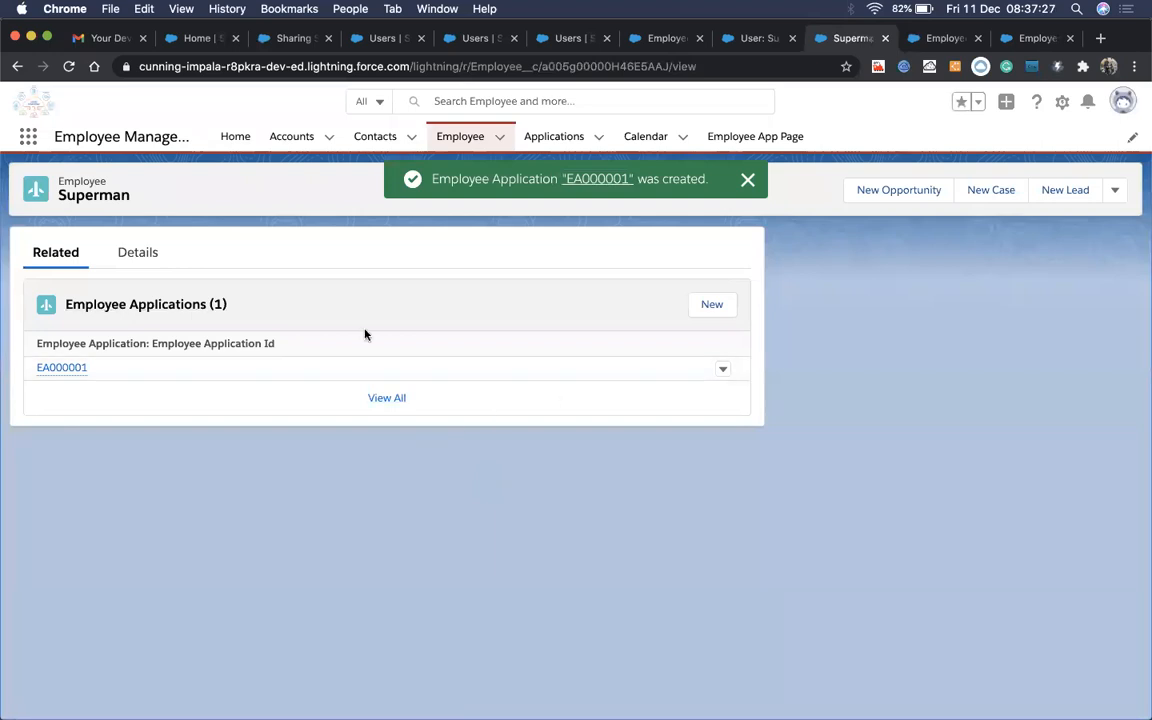
pyautogui.moveTo(60, 372)
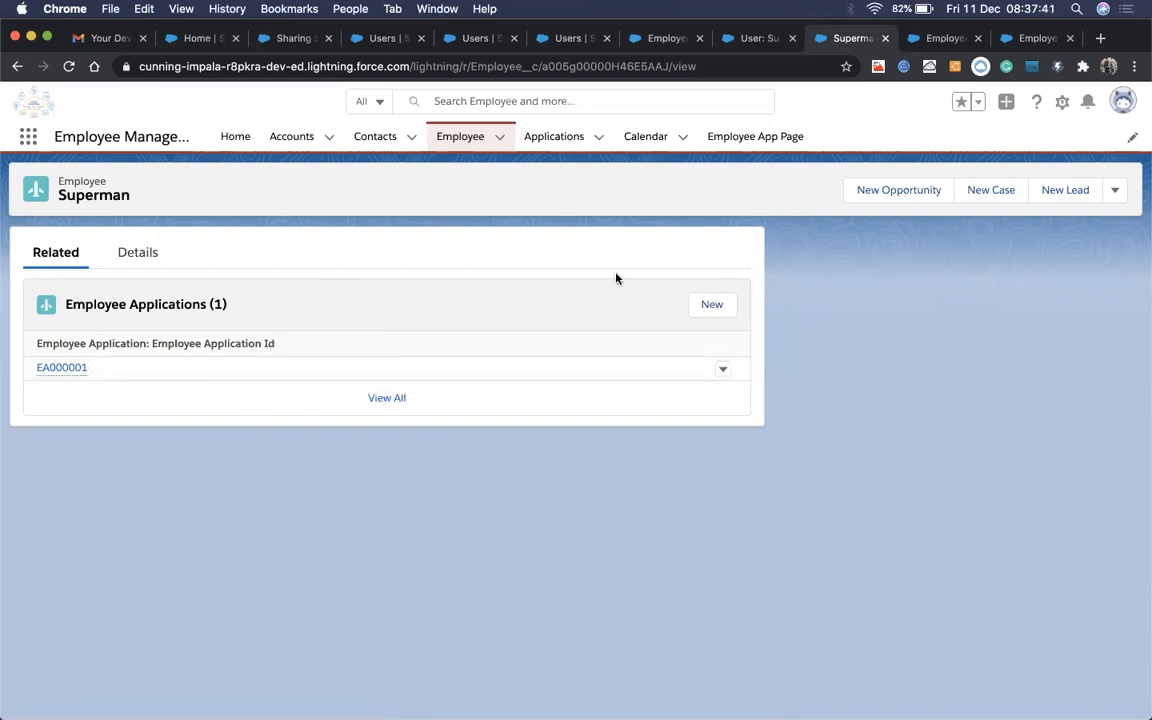
# Open the Employee object's Employee Layout in the page layout editor.
pyautogui.click(1060, 104)
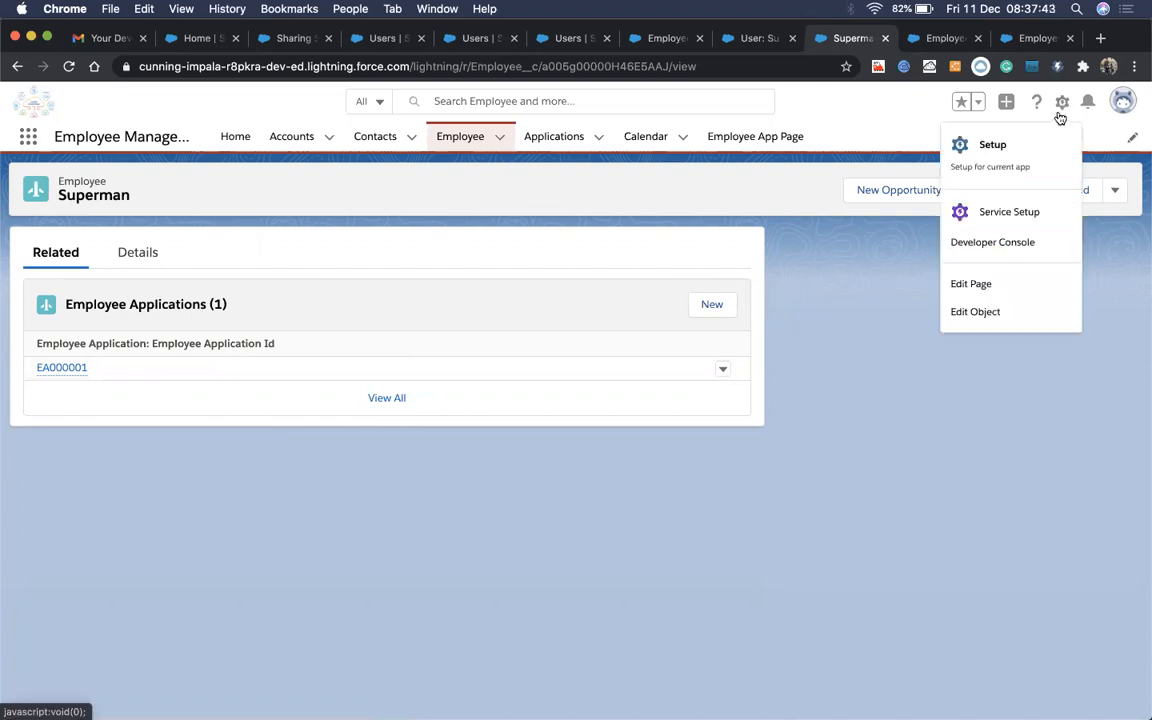
pyautogui.click(975, 311)
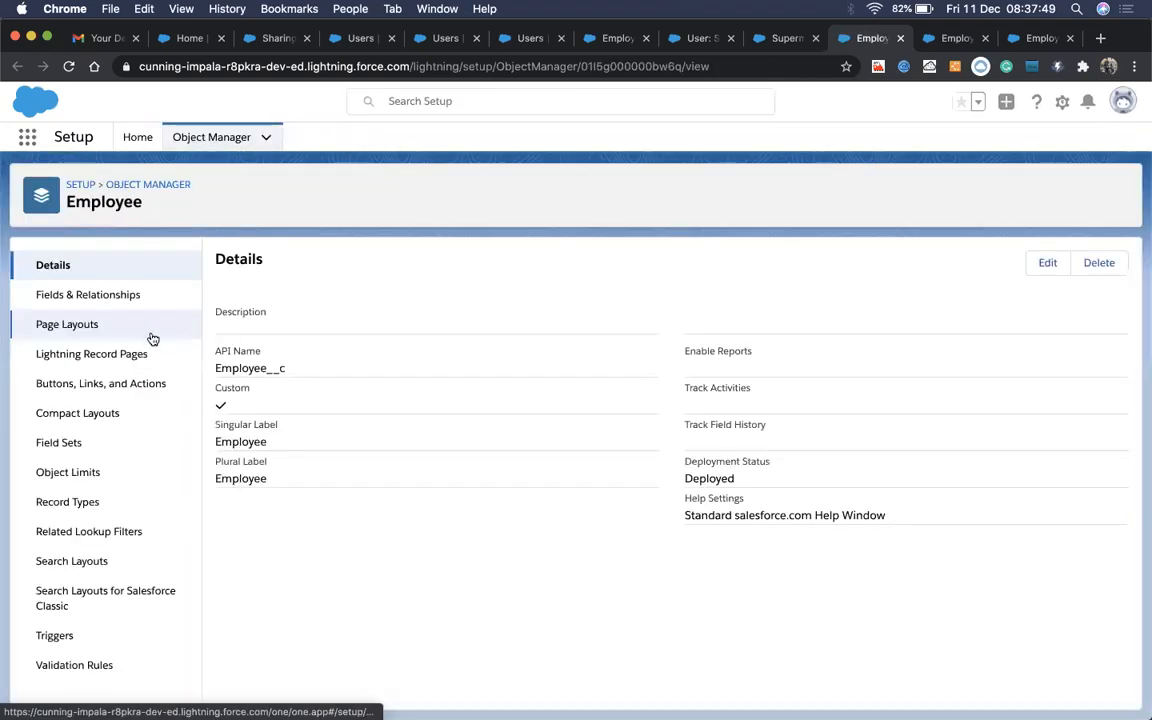
pyautogui.click(84, 328)
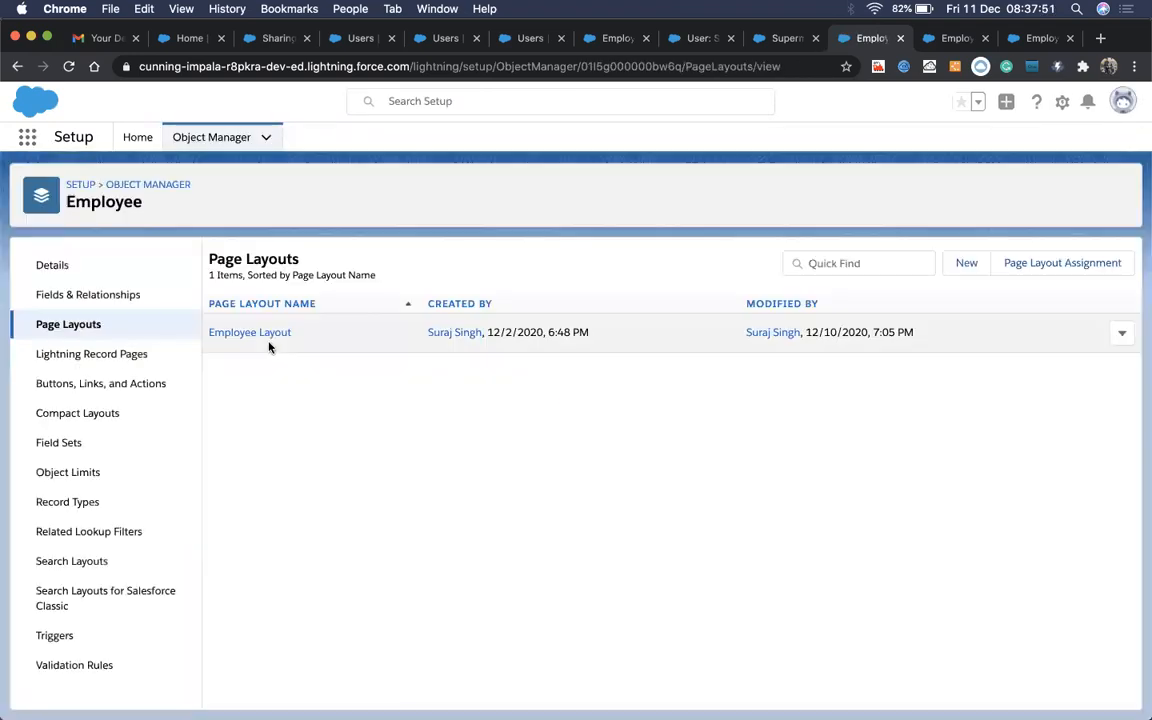
pyautogui.click(266, 335)
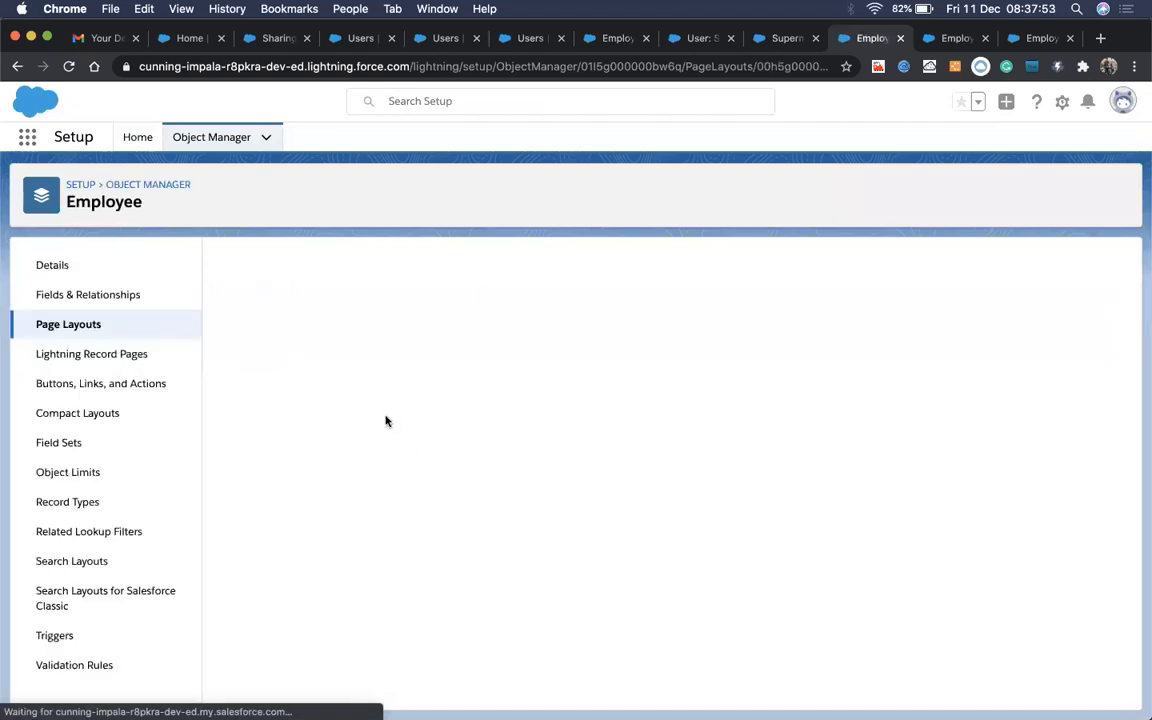
pyautogui.rightClick(361, 474)
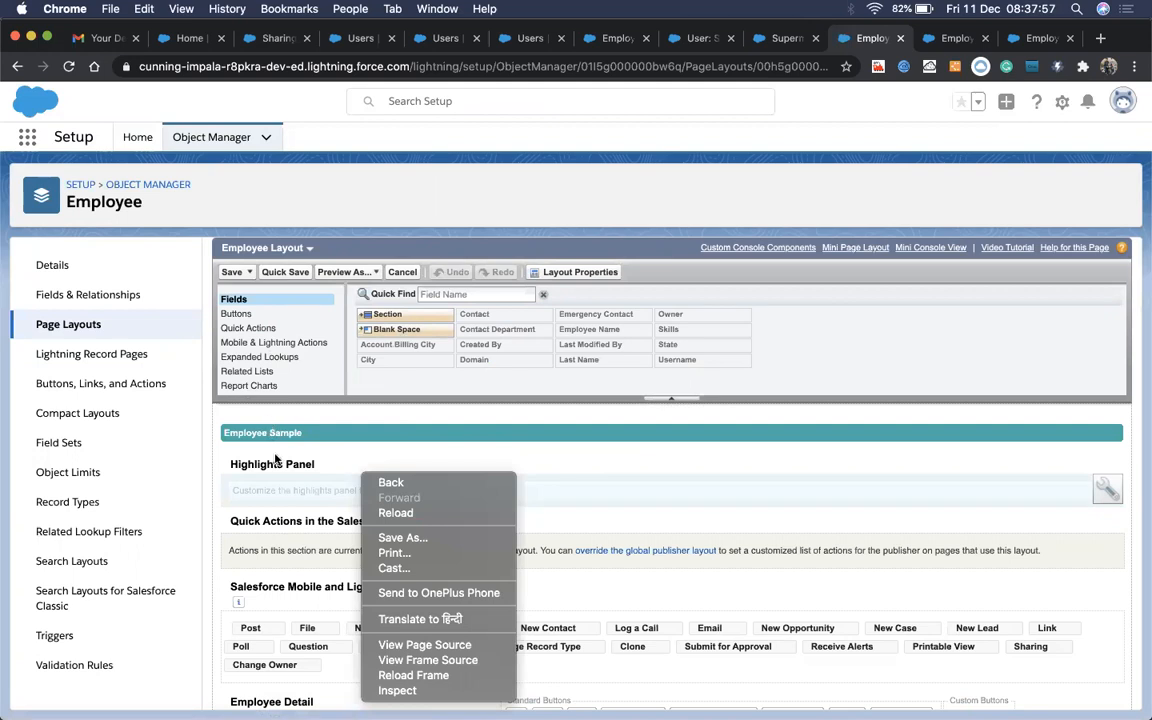
pyautogui.click(339, 464)
pyautogui.scroll(-10, 345, 560)
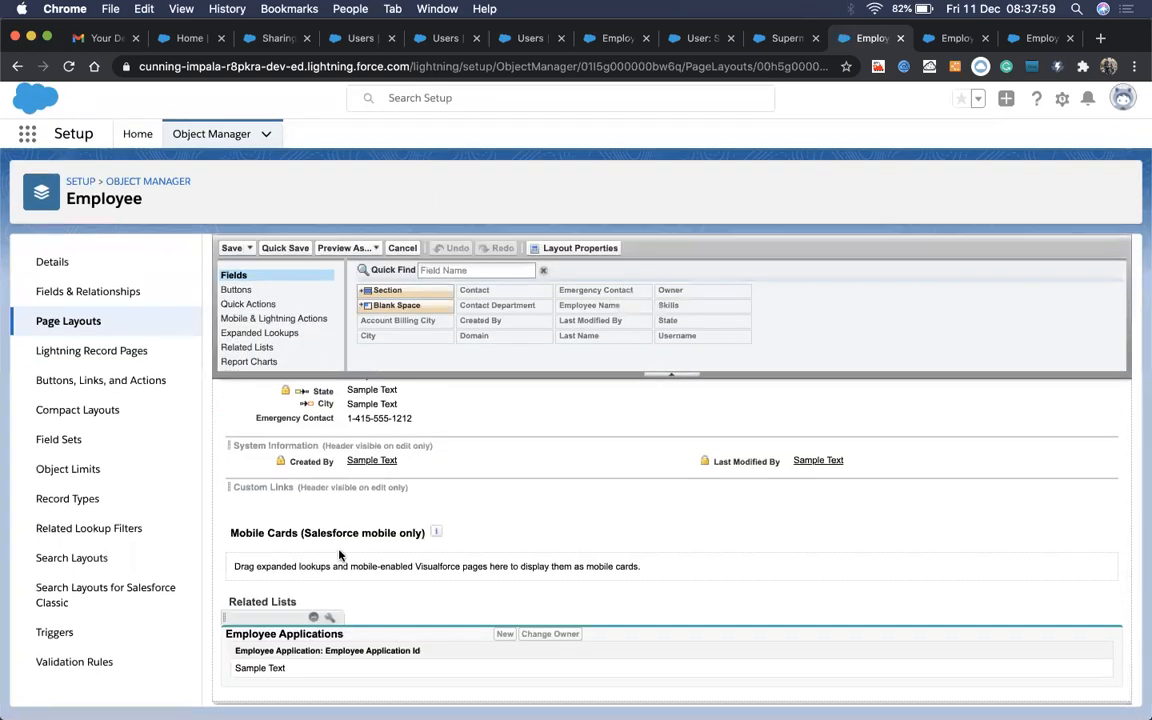
# Add Applications Name and Applications: Contact columns to the Employee Applications related list and save the layout.
pyautogui.click(330, 620)
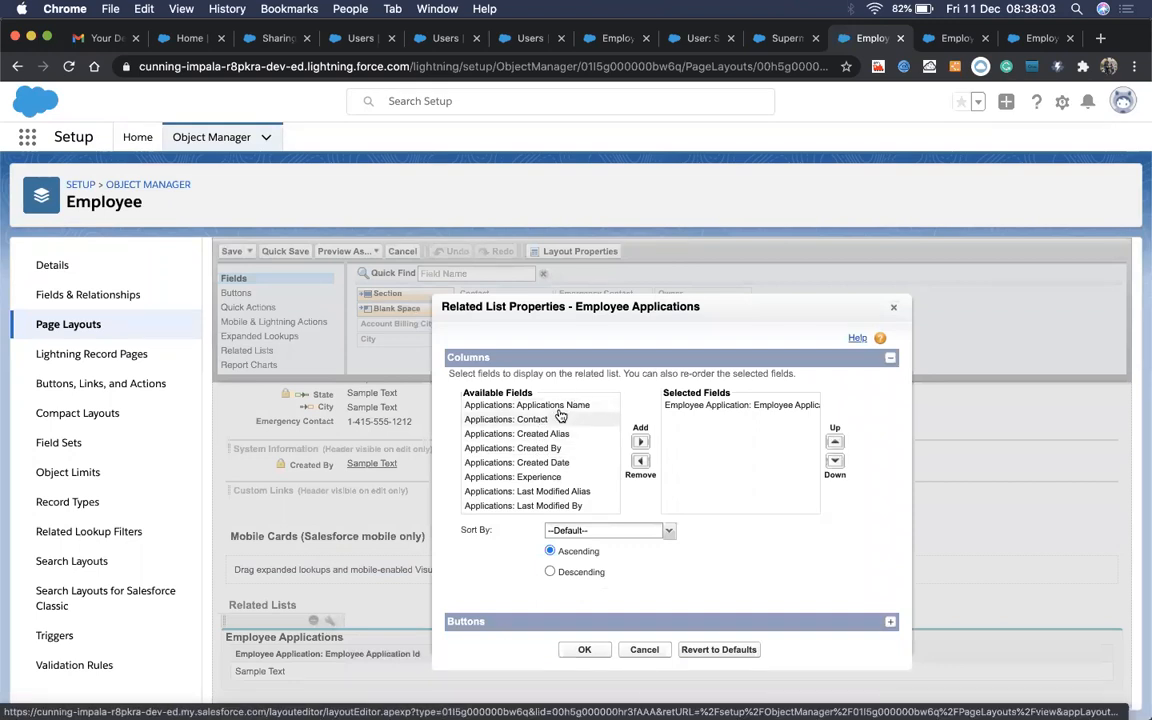
pyautogui.click(558, 407)
pyautogui.click(641, 443)
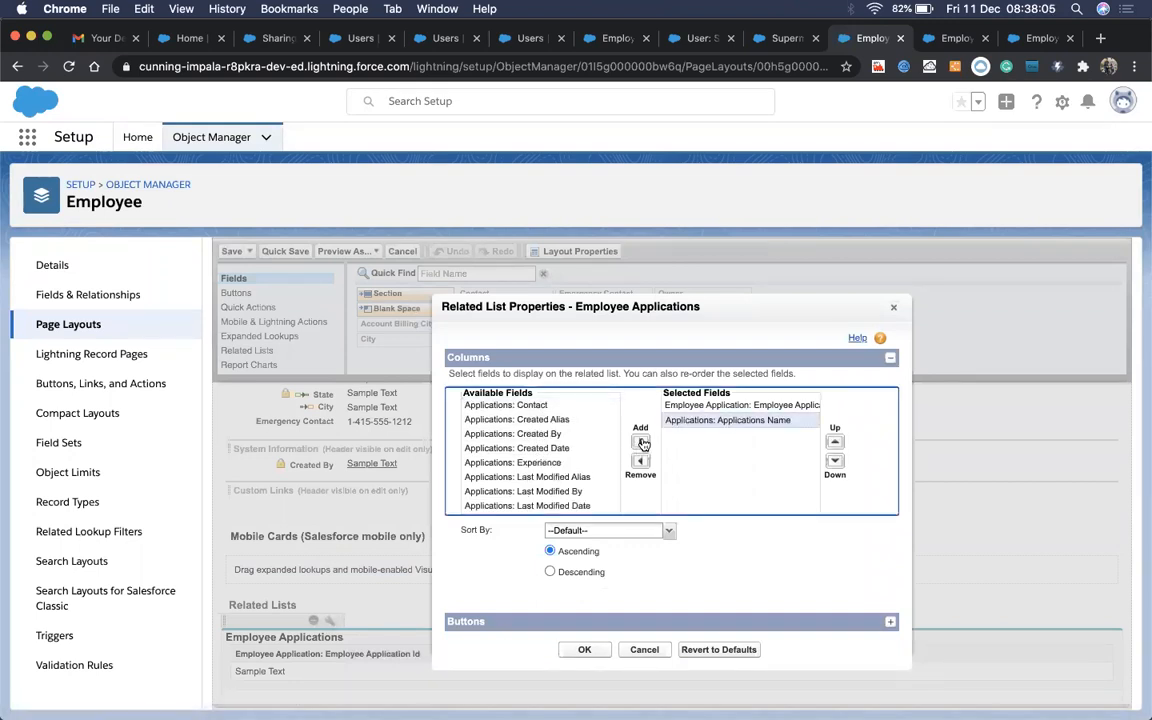
pyautogui.scroll(-3, 542, 455)
pyautogui.scroll(3, 542, 450)
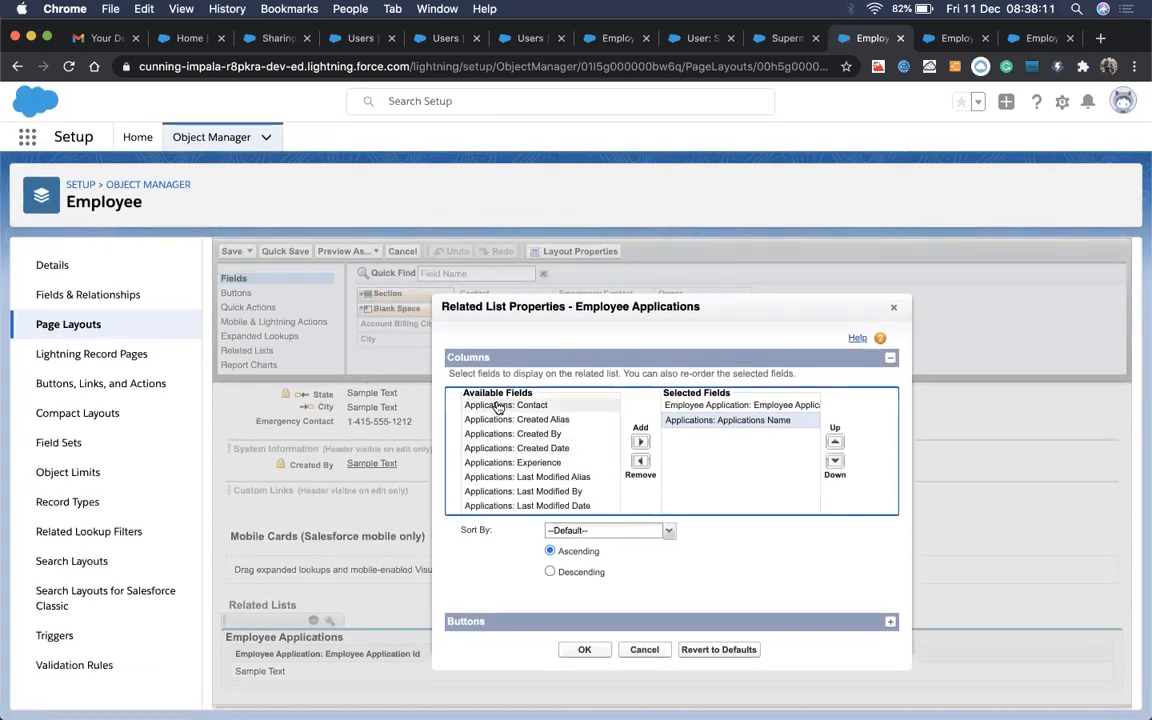
pyautogui.click(498, 406)
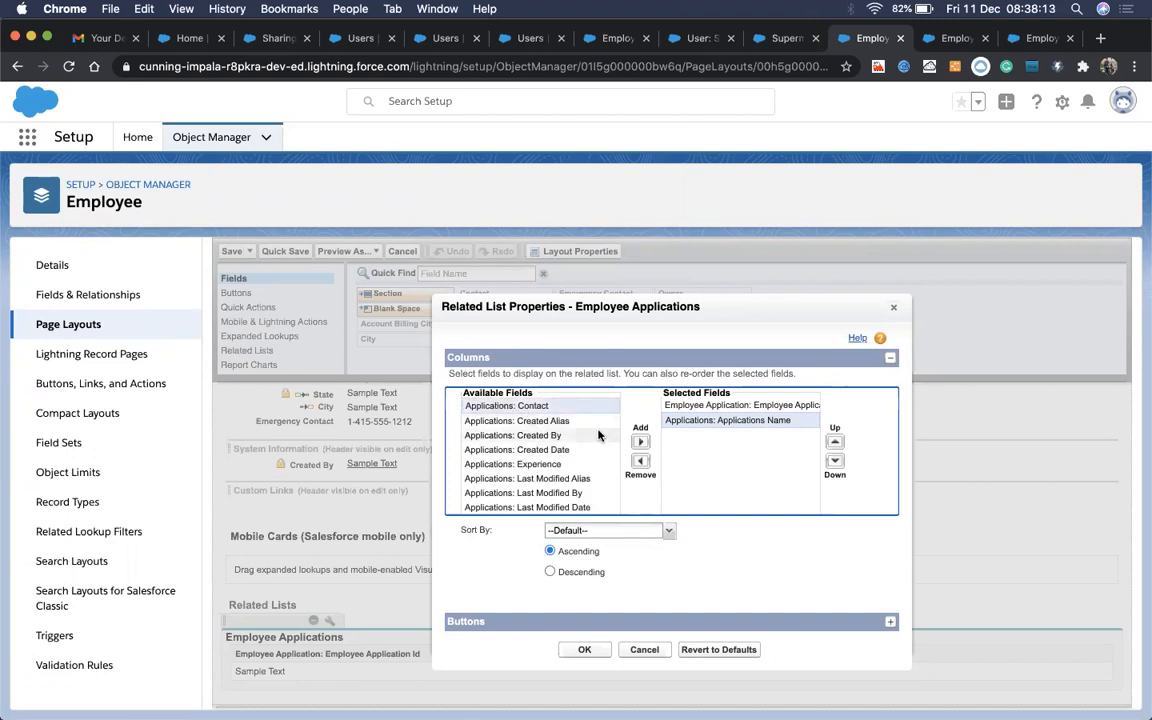
pyautogui.click(640, 441)
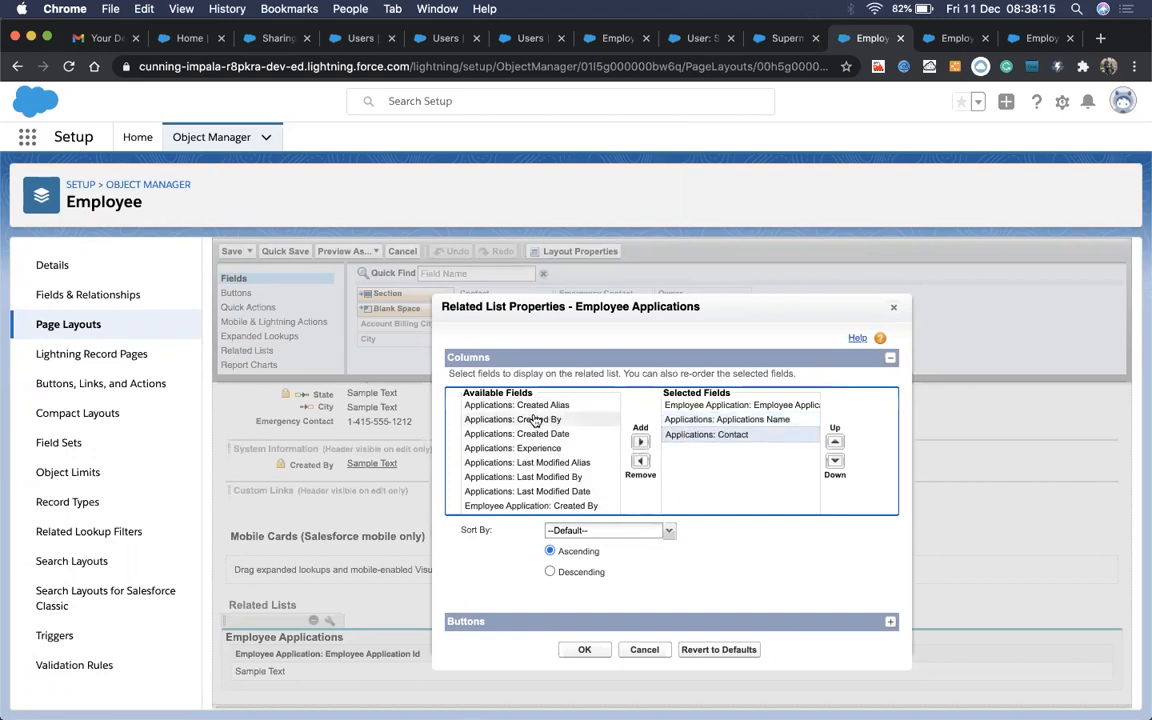
pyautogui.click(585, 649)
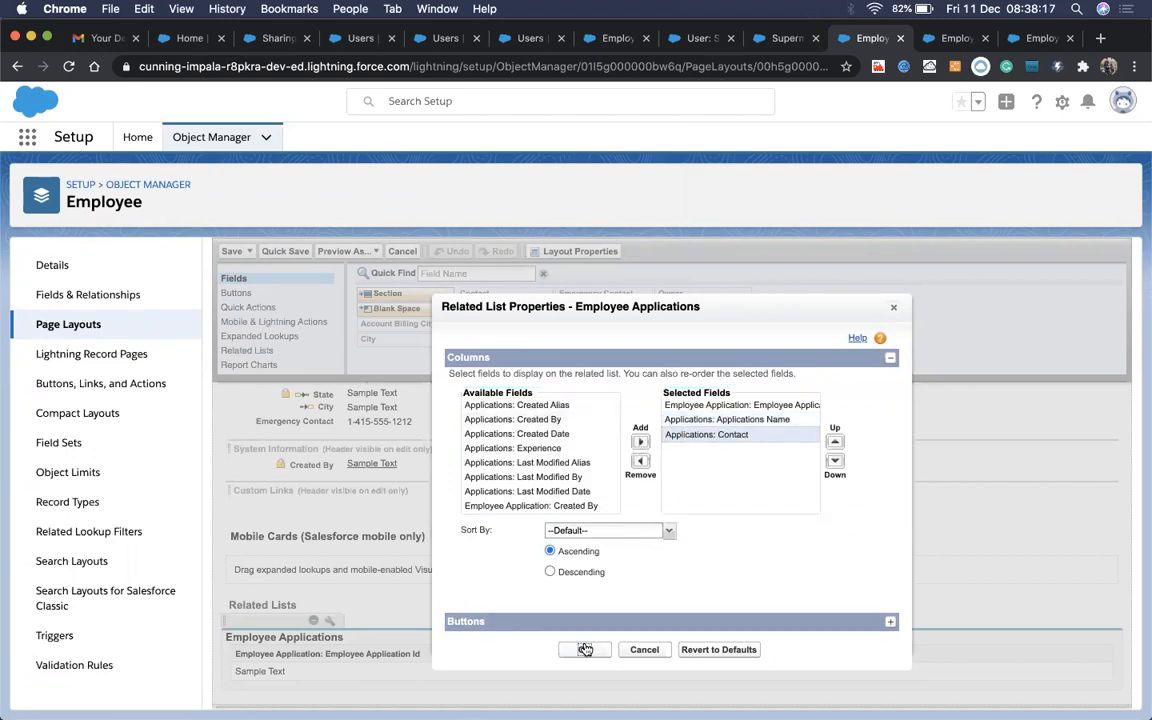
pyautogui.click(232, 252)
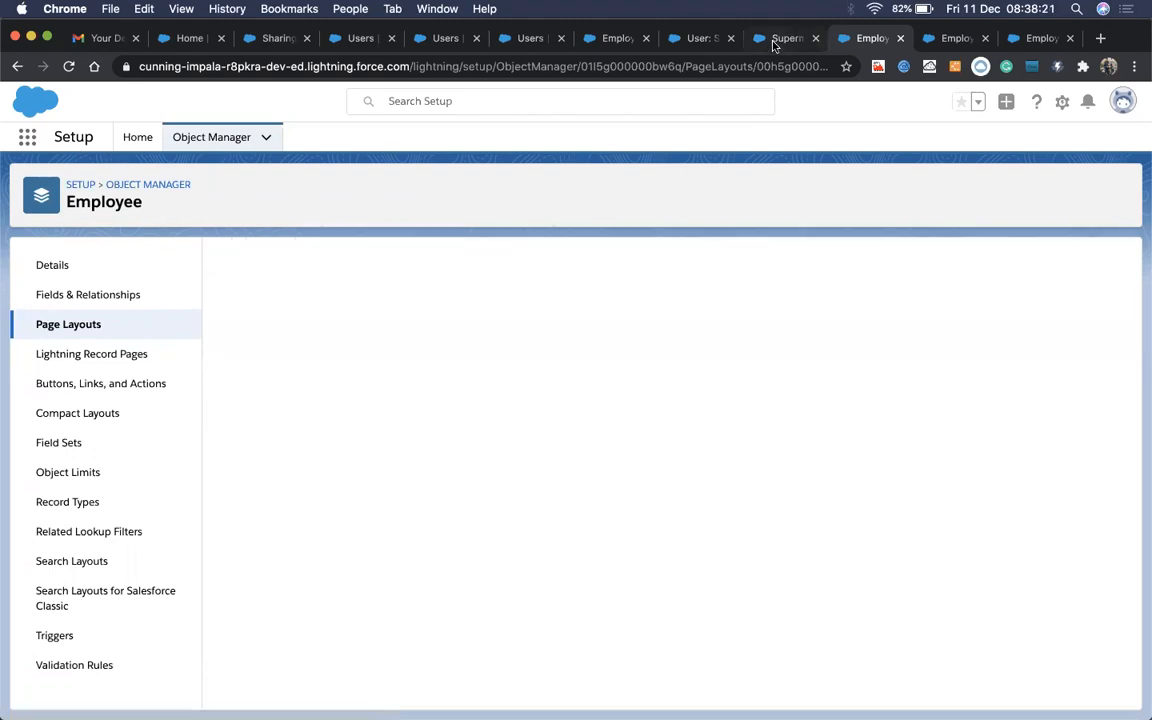
pyautogui.click(778, 40)
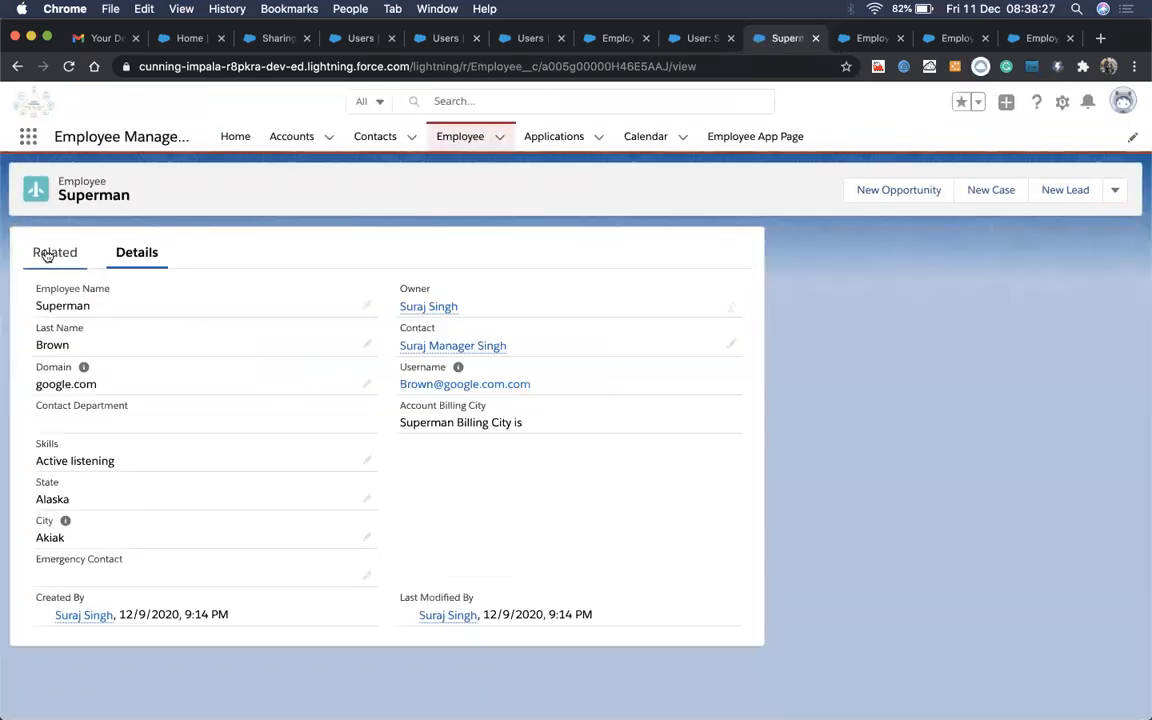
# Switch Superman's employee record between Details and Related to review its Employee Applications list.
pyautogui.click(50, 254)
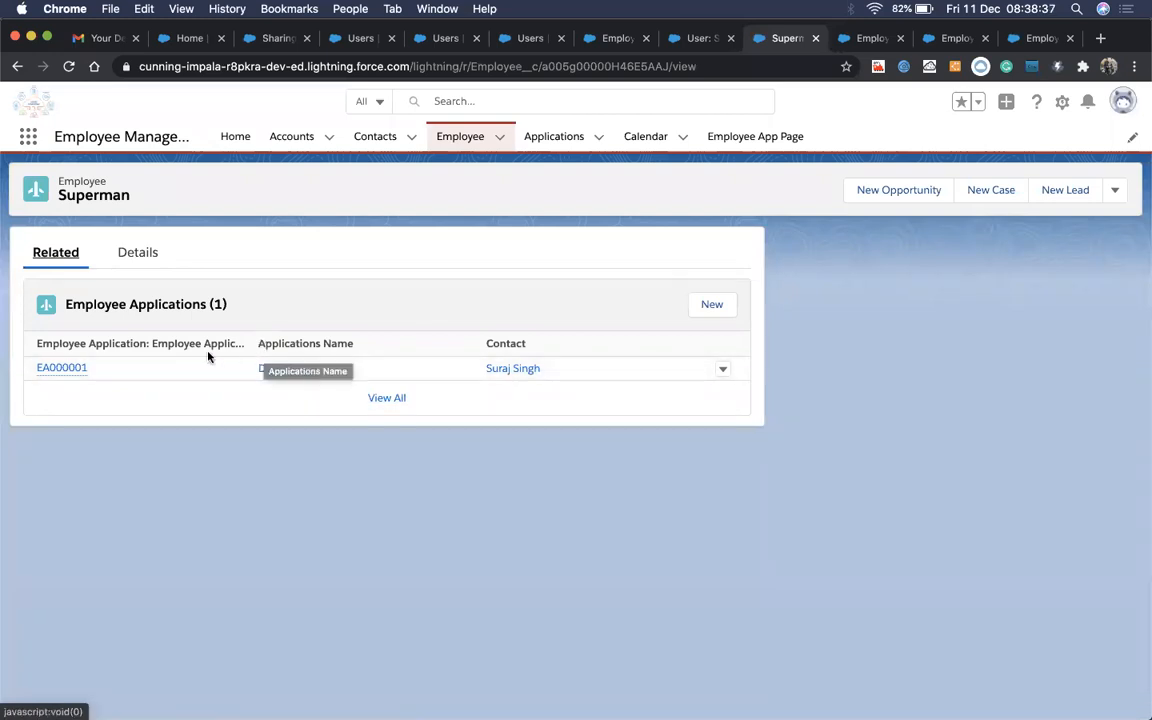
pyautogui.click(134, 258)
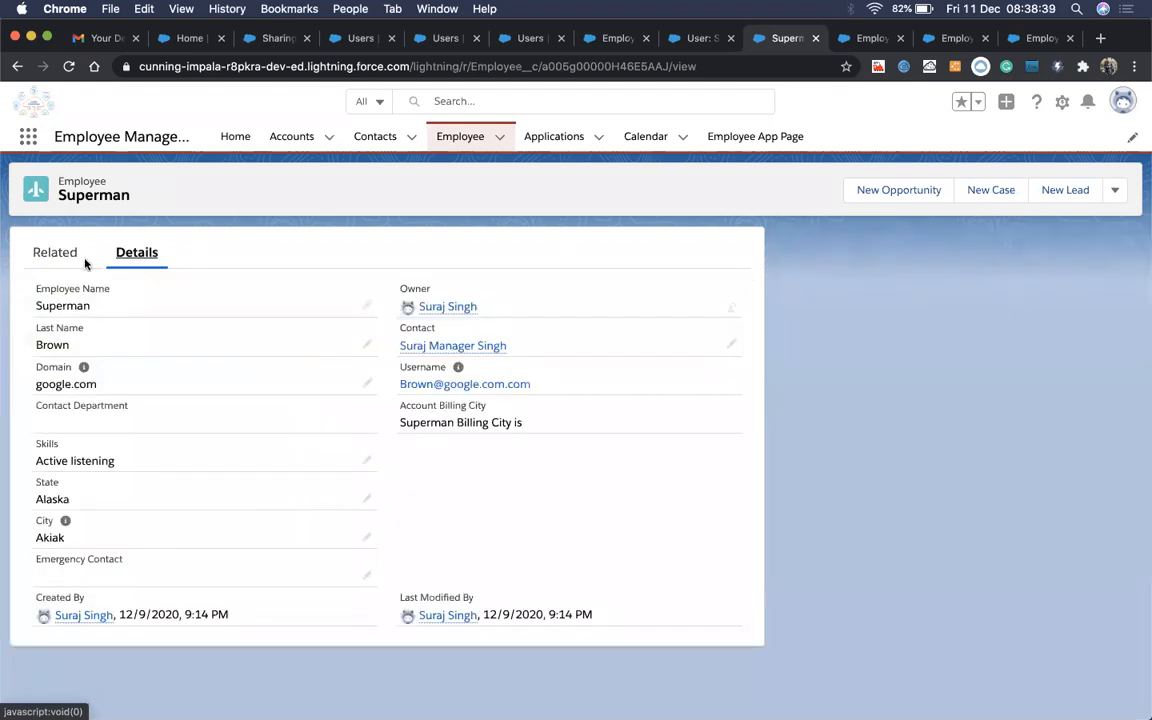
pyautogui.click(78, 255)
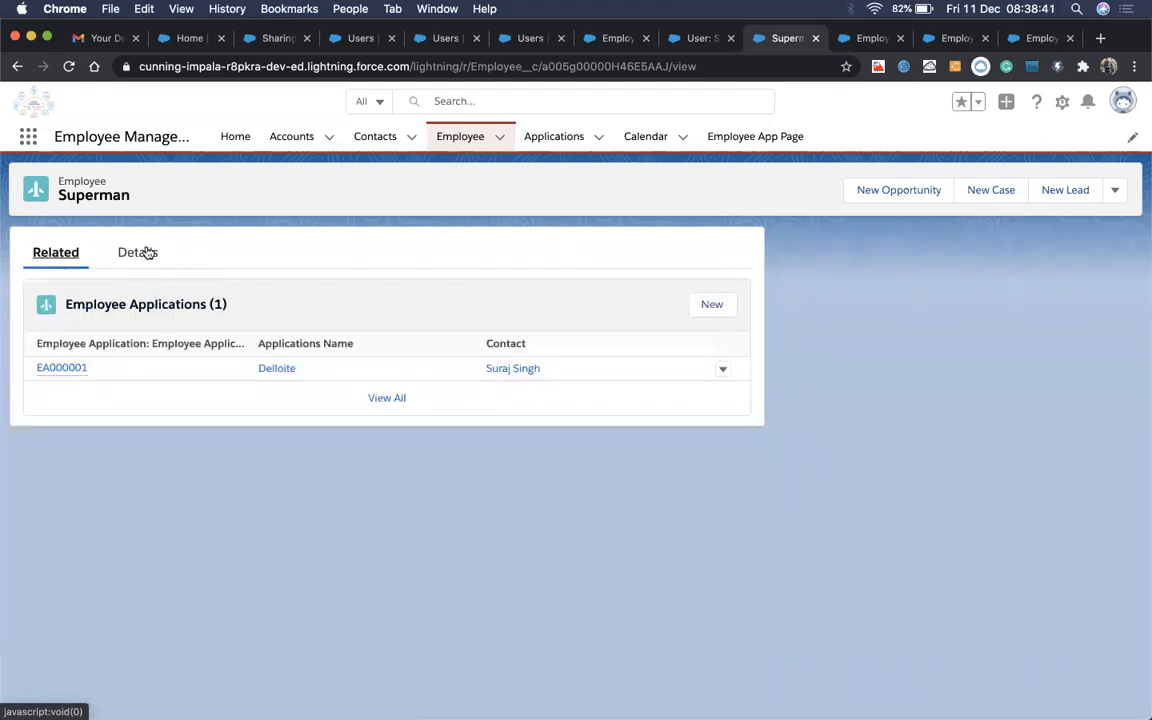
pyautogui.click(146, 254)
pyautogui.click(56, 254)
pyautogui.click(137, 254)
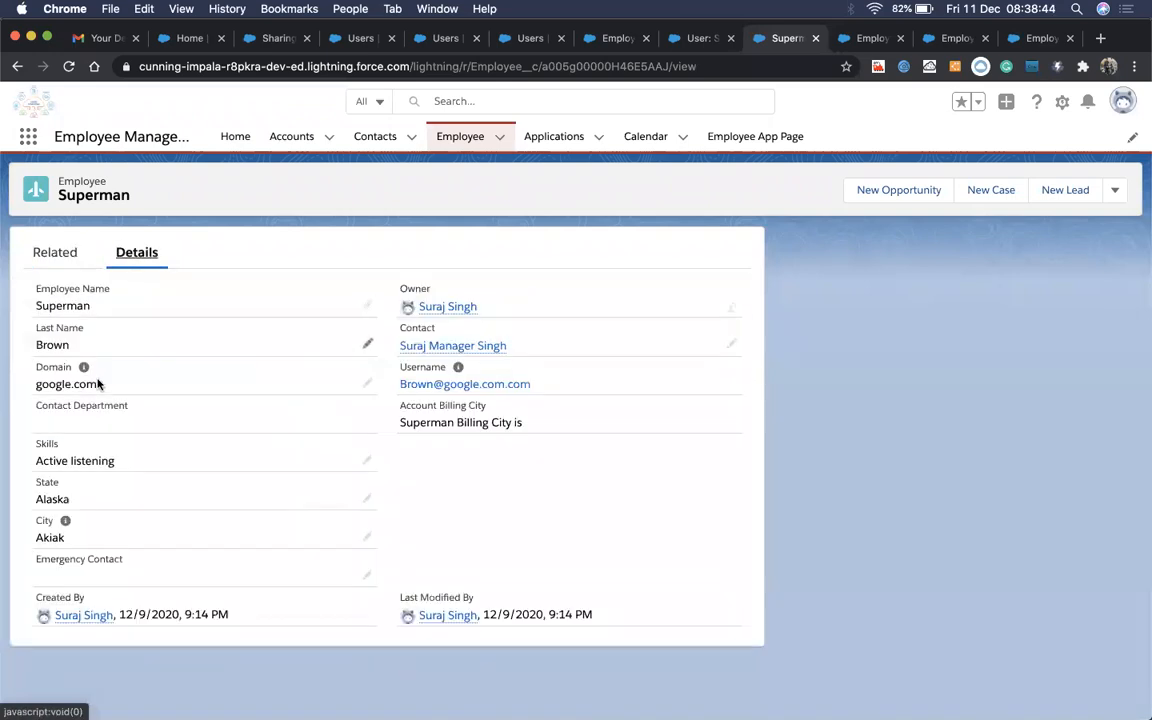
pyautogui.click(52, 248)
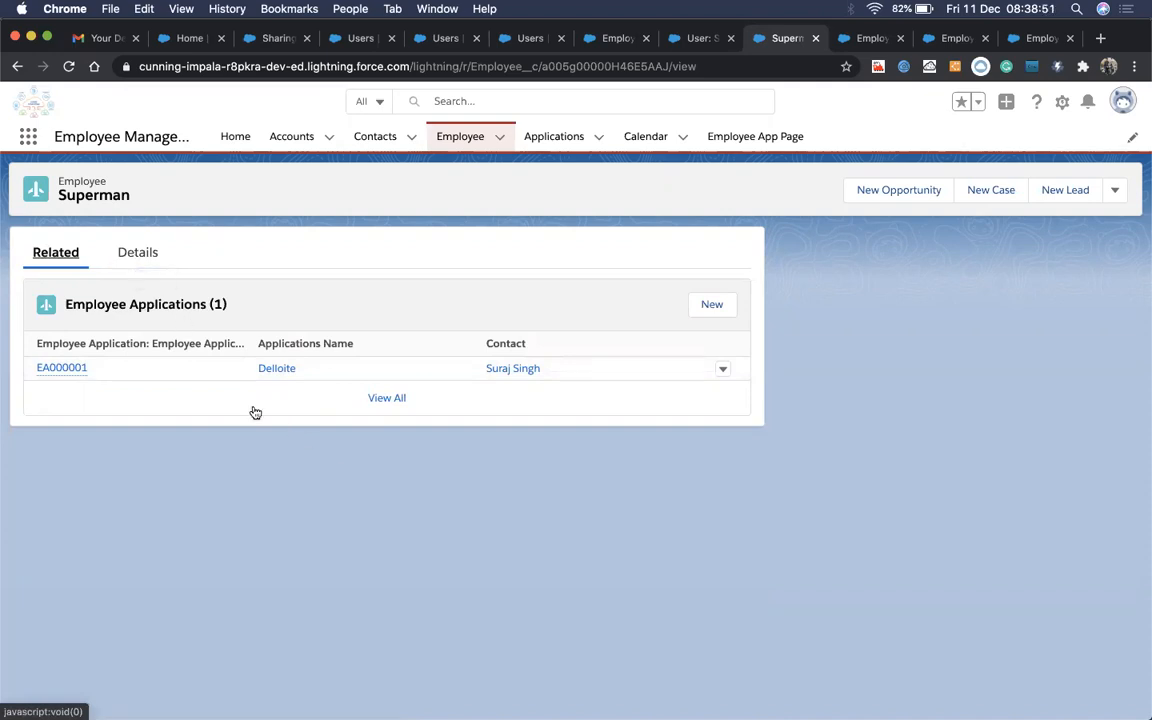
# Create Employee Application EA000002 linking Superman to Congnizant - edited - twice, then recheck the list.
pyautogui.click(706, 304)
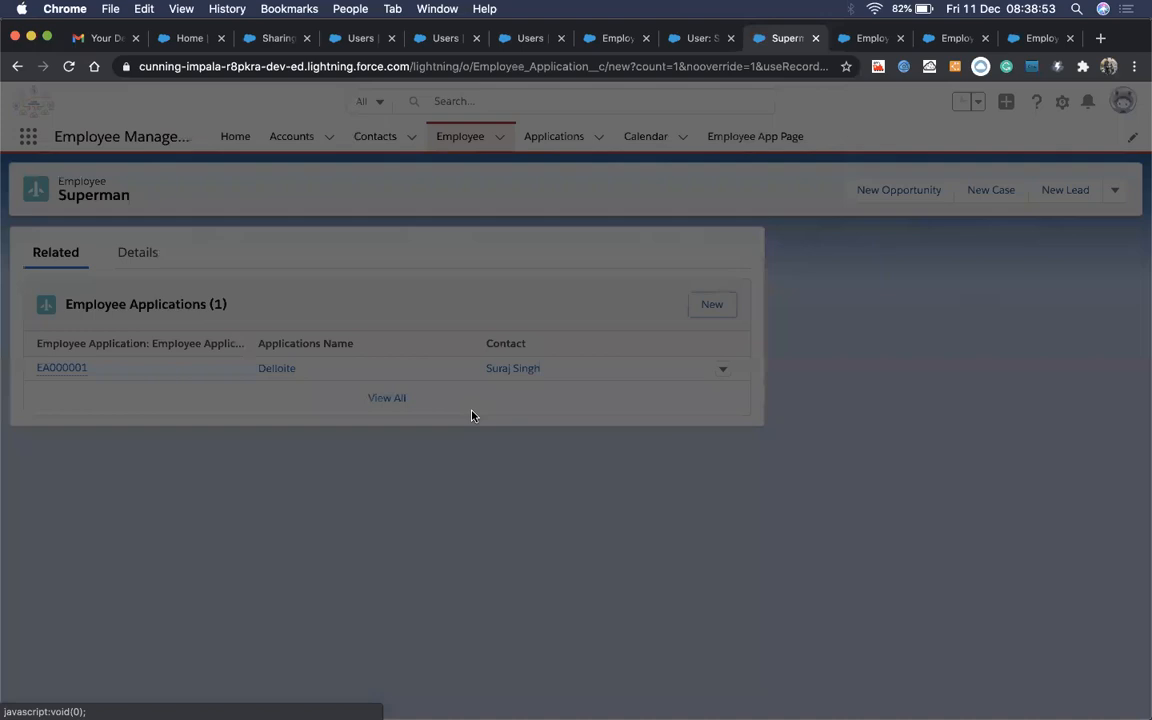
pyautogui.click(437, 458)
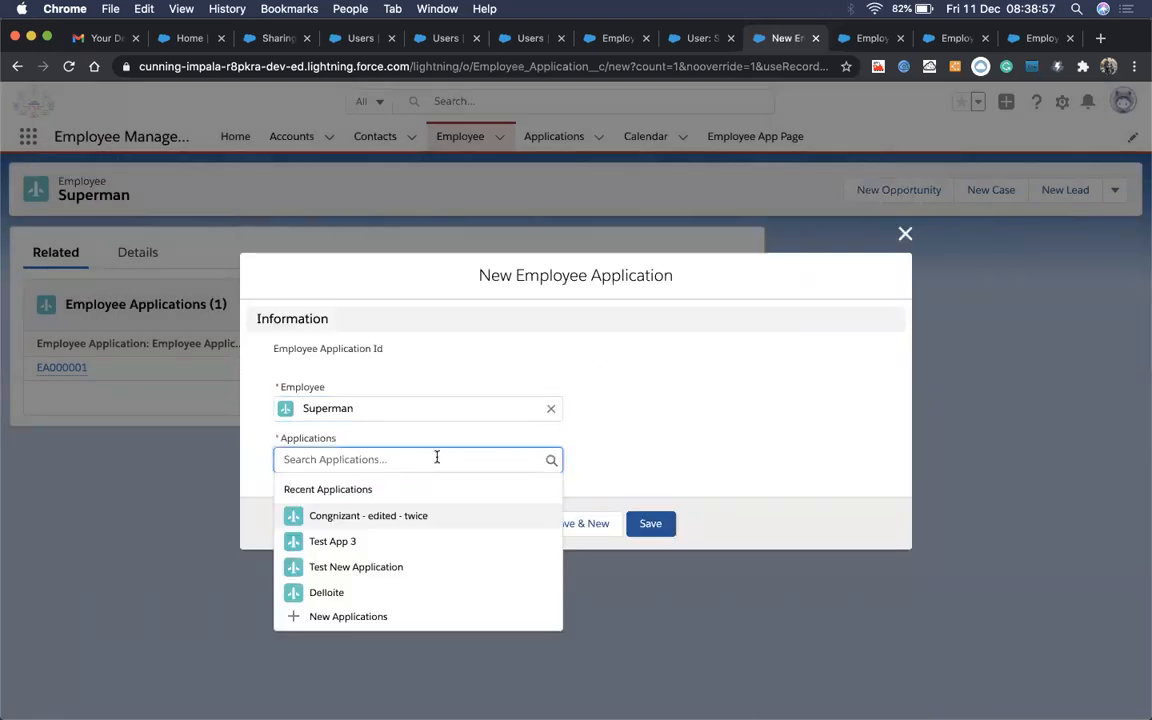
pyautogui.click(394, 514)
pyautogui.click(648, 524)
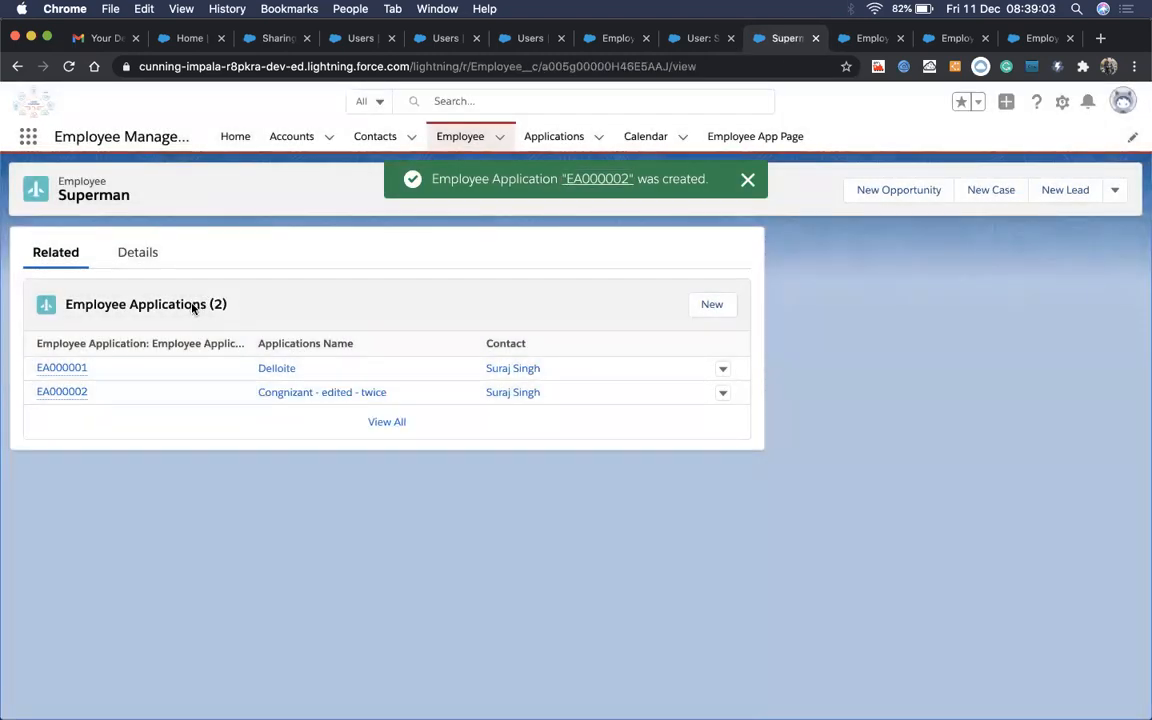
pyautogui.click(140, 254)
pyautogui.click(55, 254)
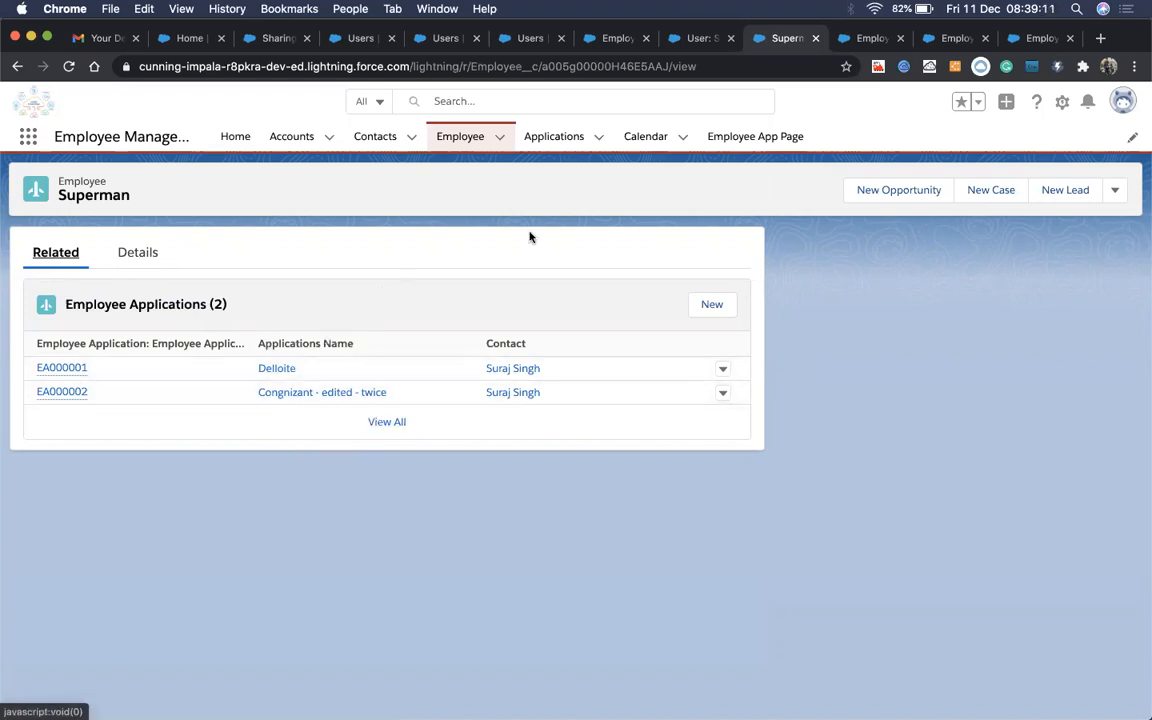
# Review the Delloite application's Employee Applications (EA000001), then open Edit Object for Applications.
pyautogui.click(558, 139)
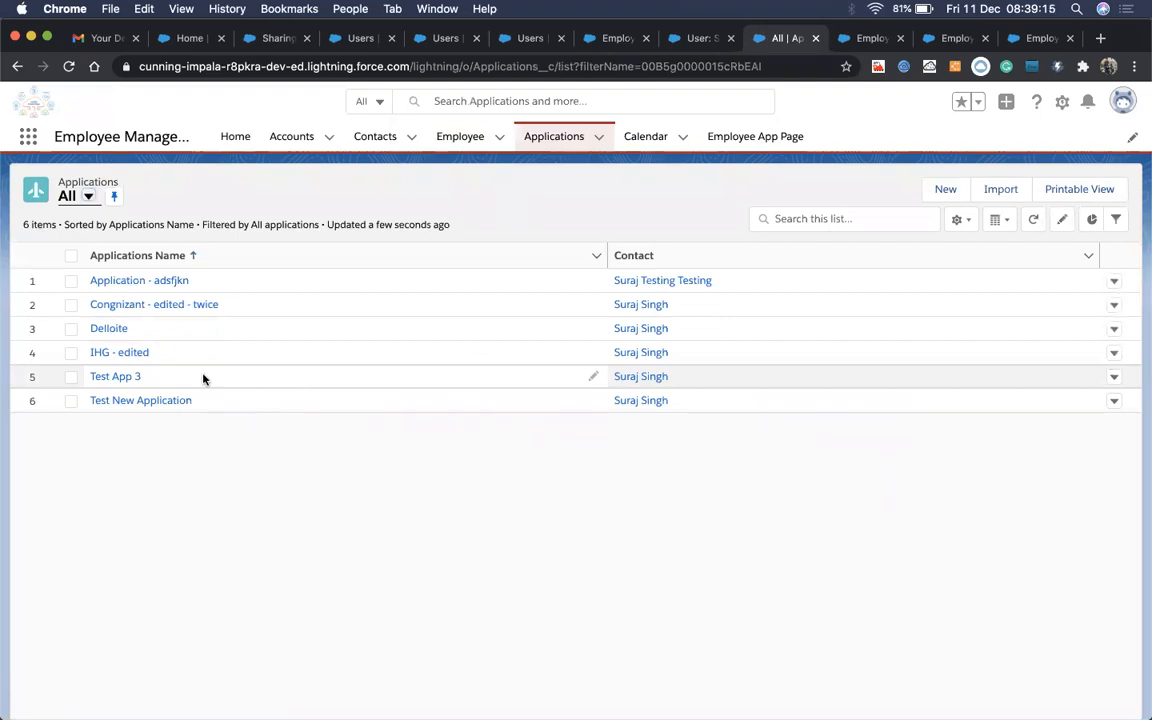
pyautogui.click(110, 329)
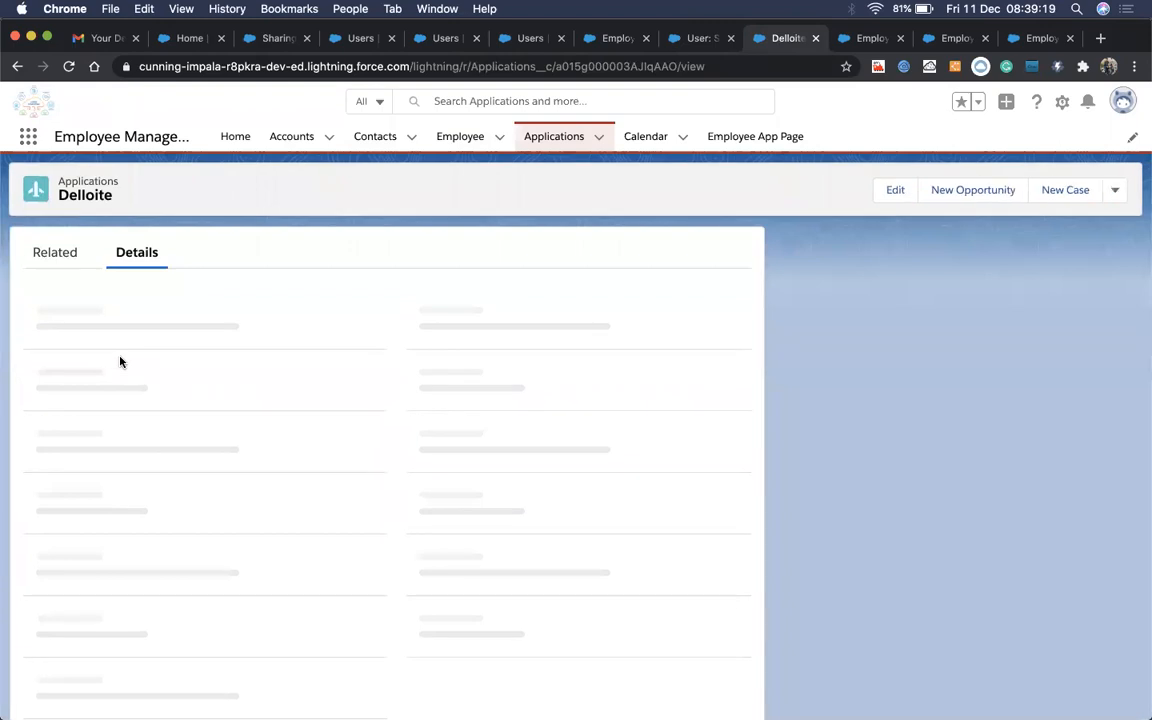
pyautogui.click(58, 252)
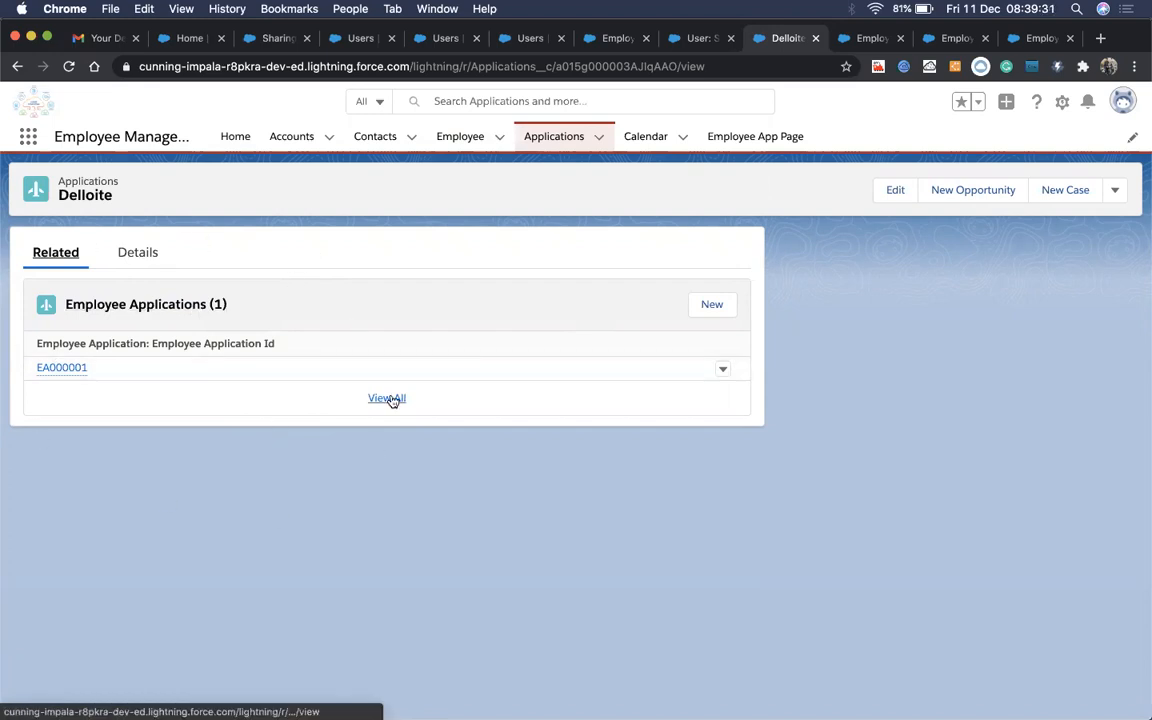
pyautogui.click(1062, 101)
pyautogui.click(972, 312)
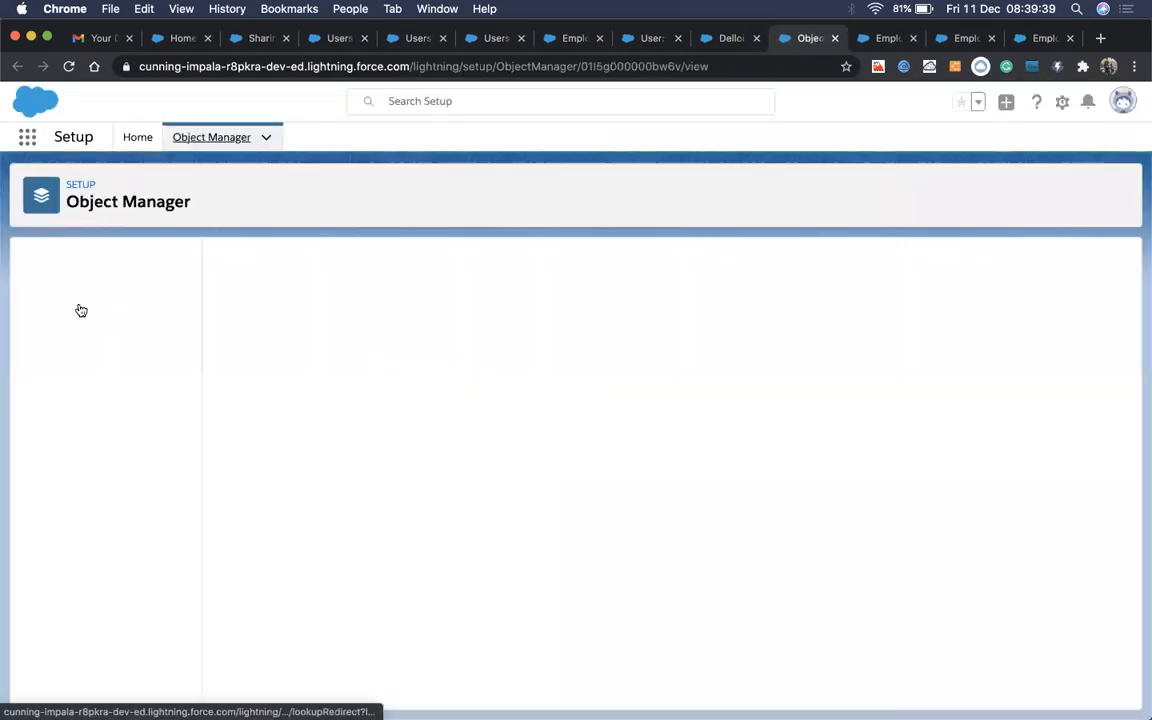
# Open the Applications Layout and edit the Employee Applications related list columns.
pyautogui.click(73, 330)
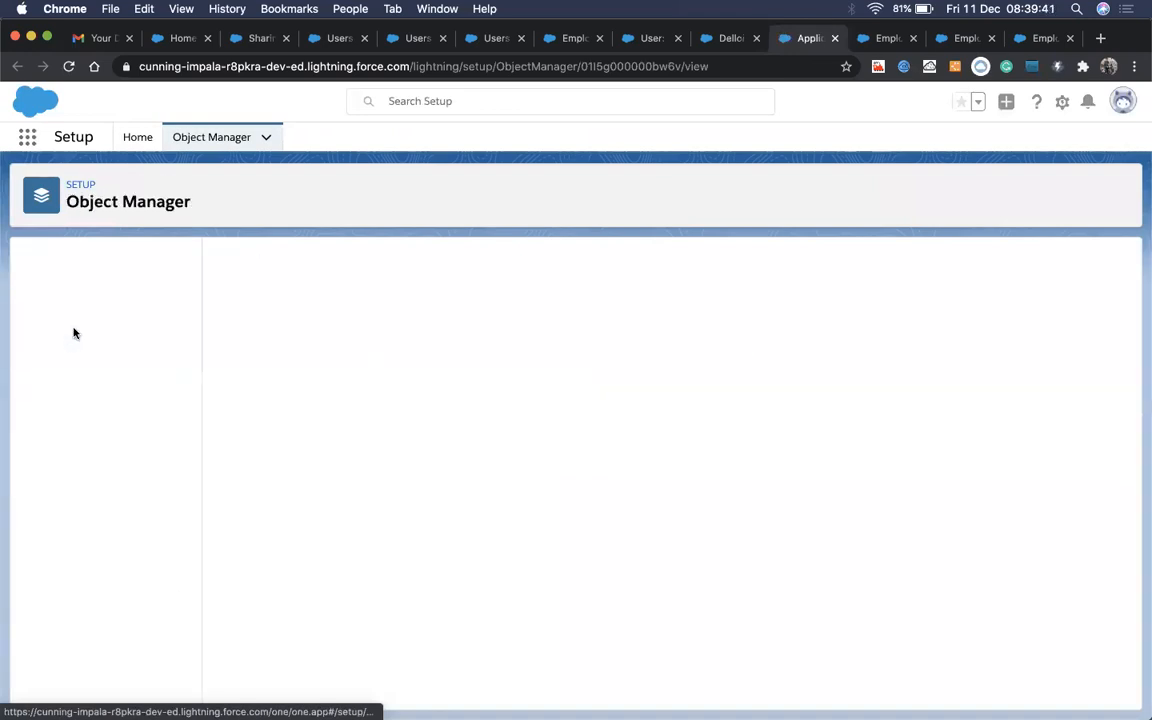
pyautogui.click(262, 336)
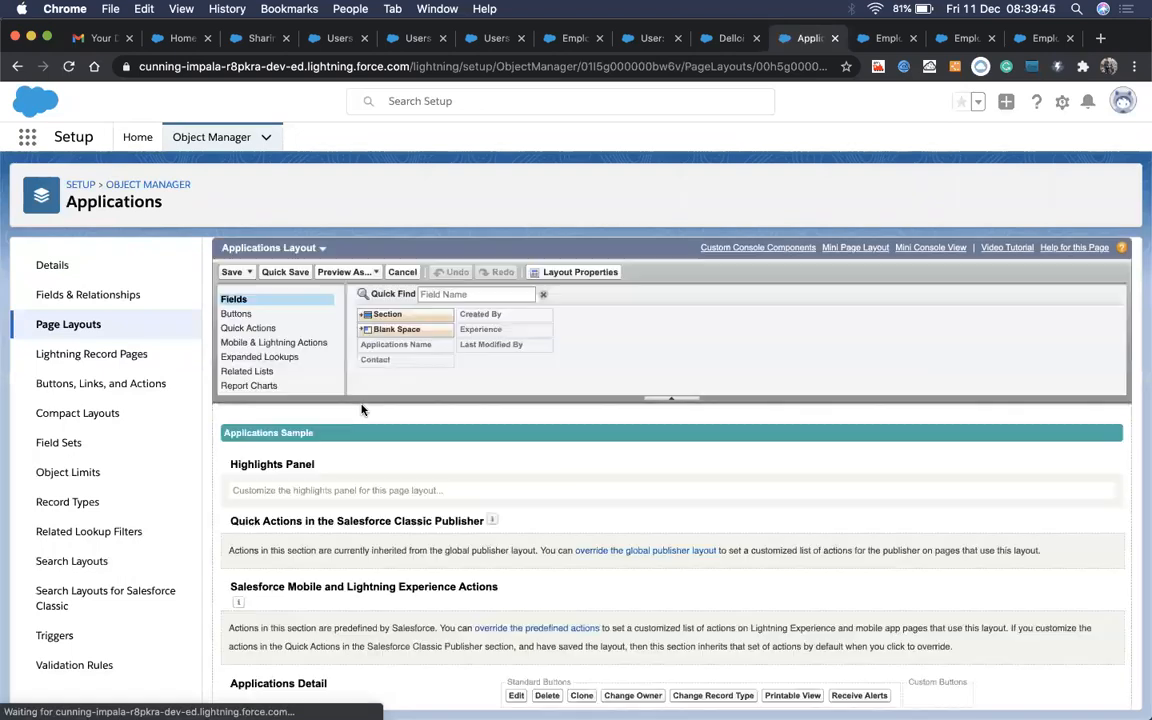
pyautogui.scroll(-5, 362, 410)
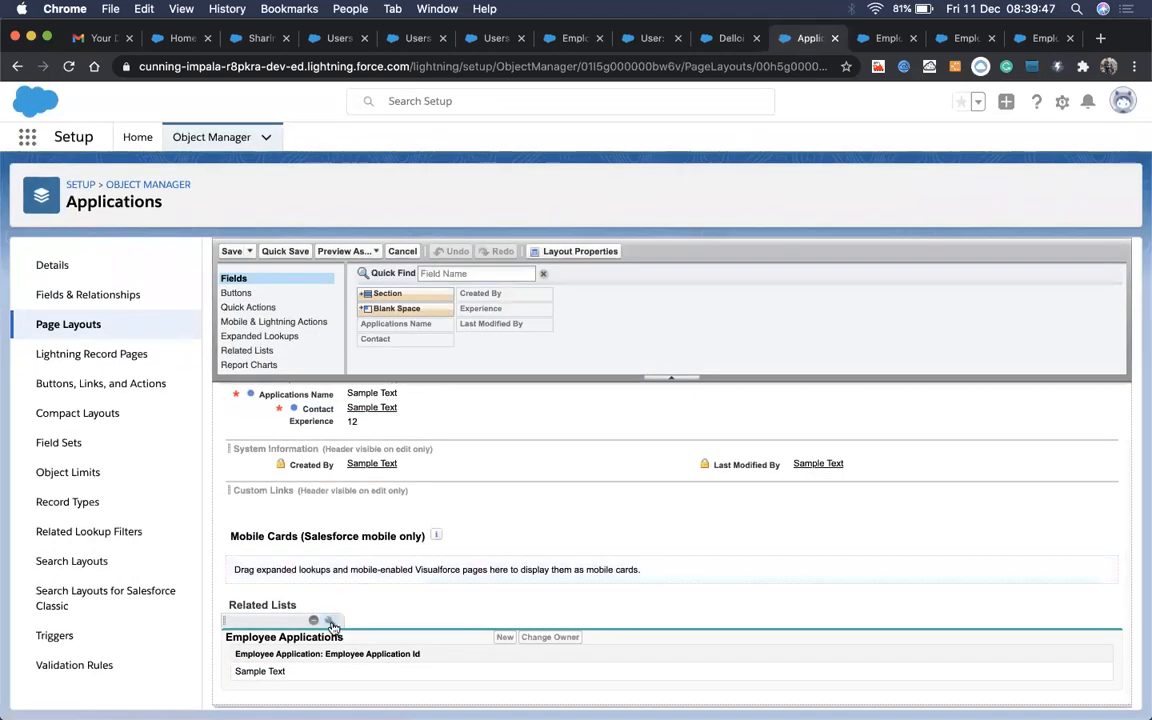
pyautogui.click(330, 621)
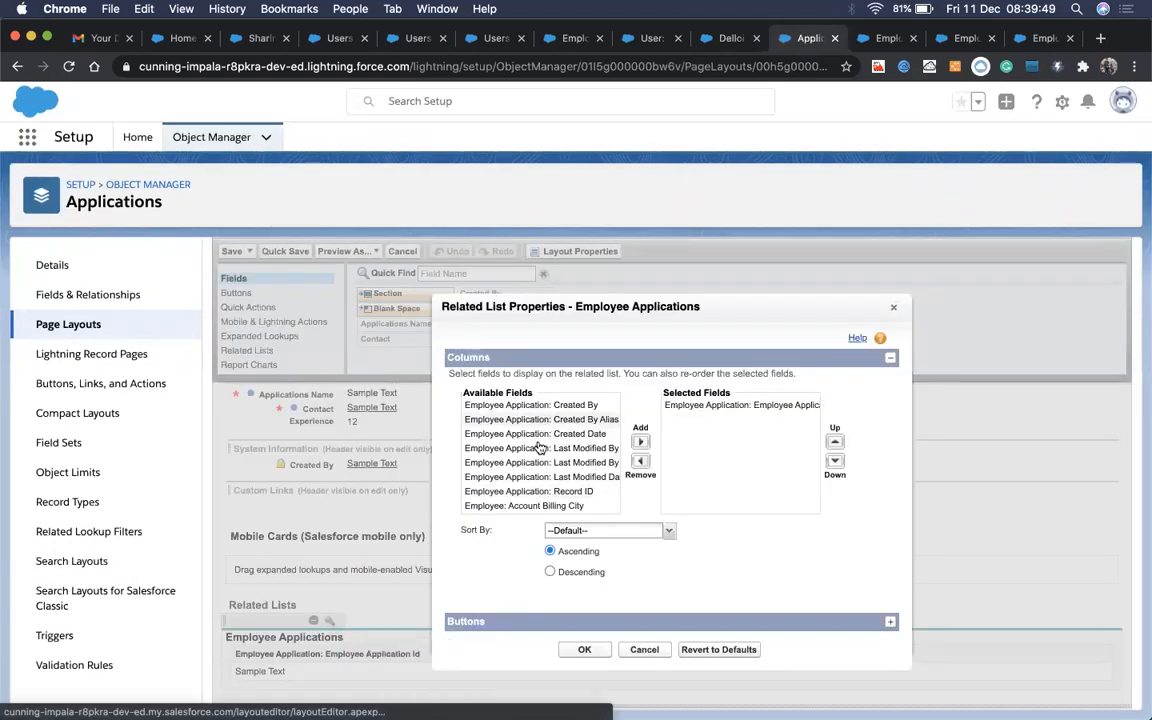
# Add Employee Name as a column of the Employee Applications related list.
pyautogui.scroll(-3, 533, 497)
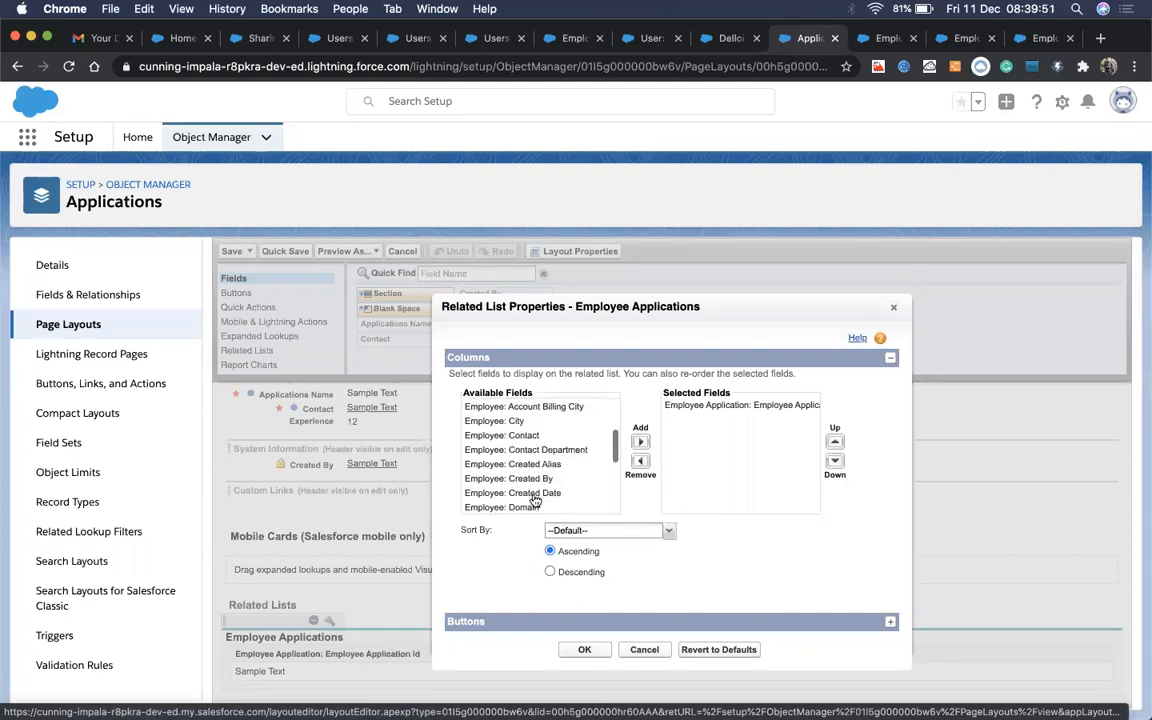
pyautogui.scroll(2, 535, 500)
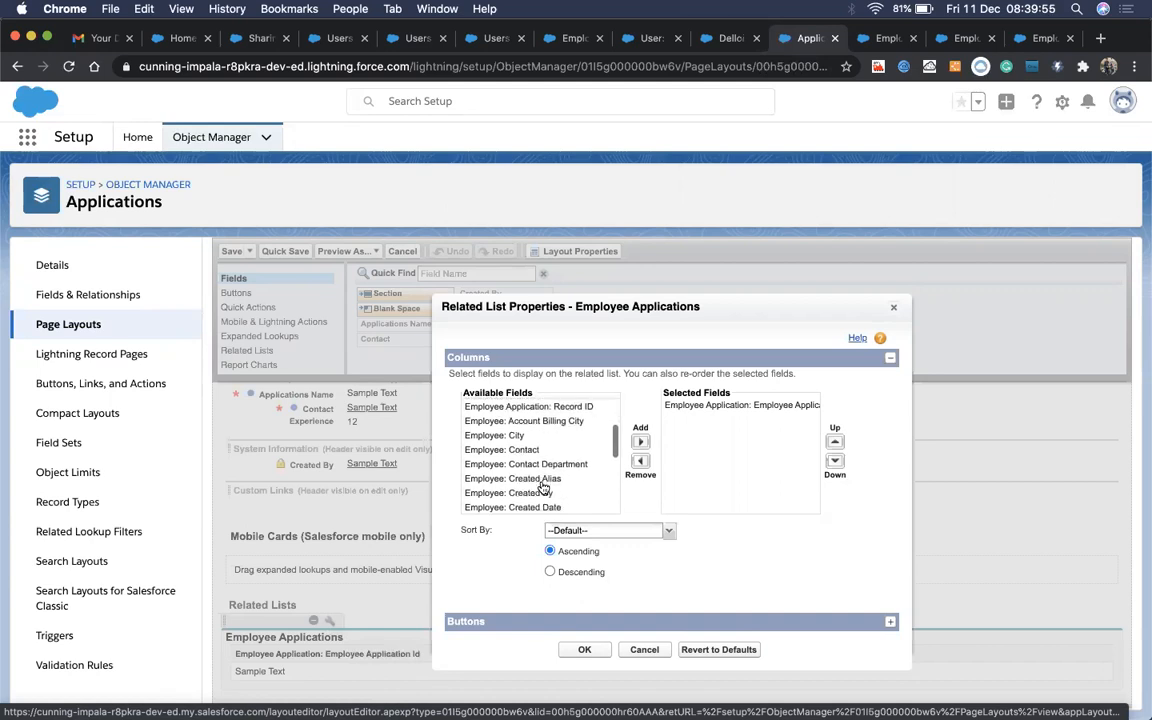
pyautogui.scroll(-5, 541, 487)
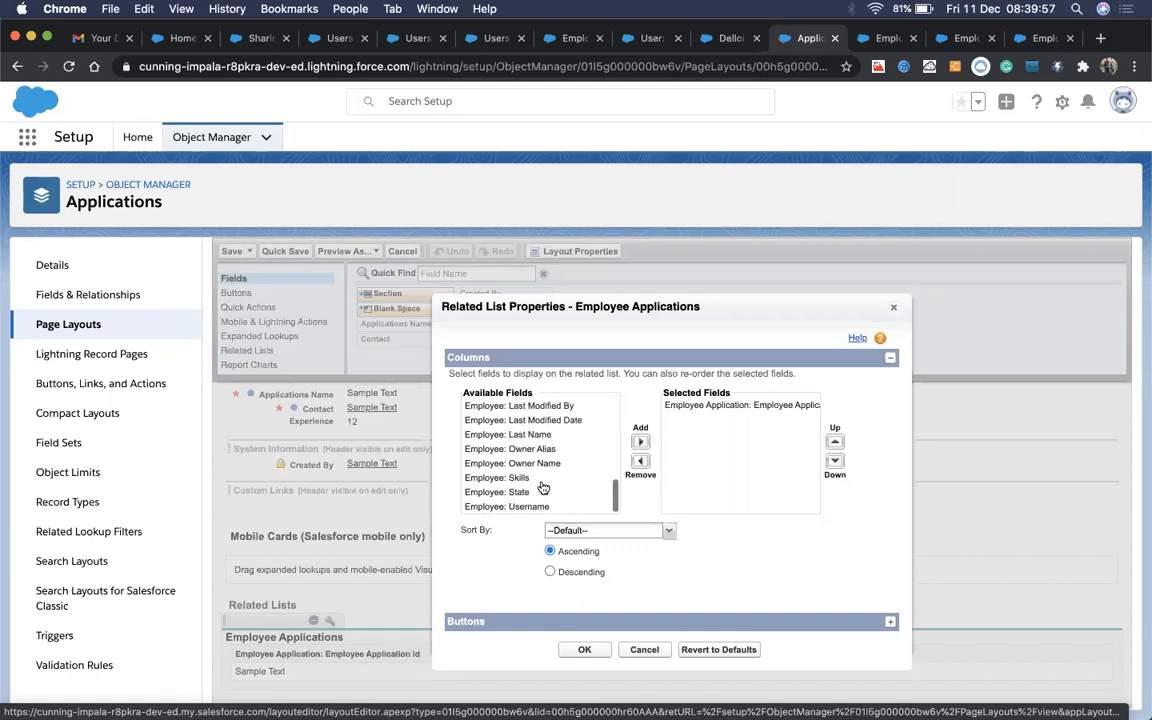
pyautogui.scroll(4, 520, 476)
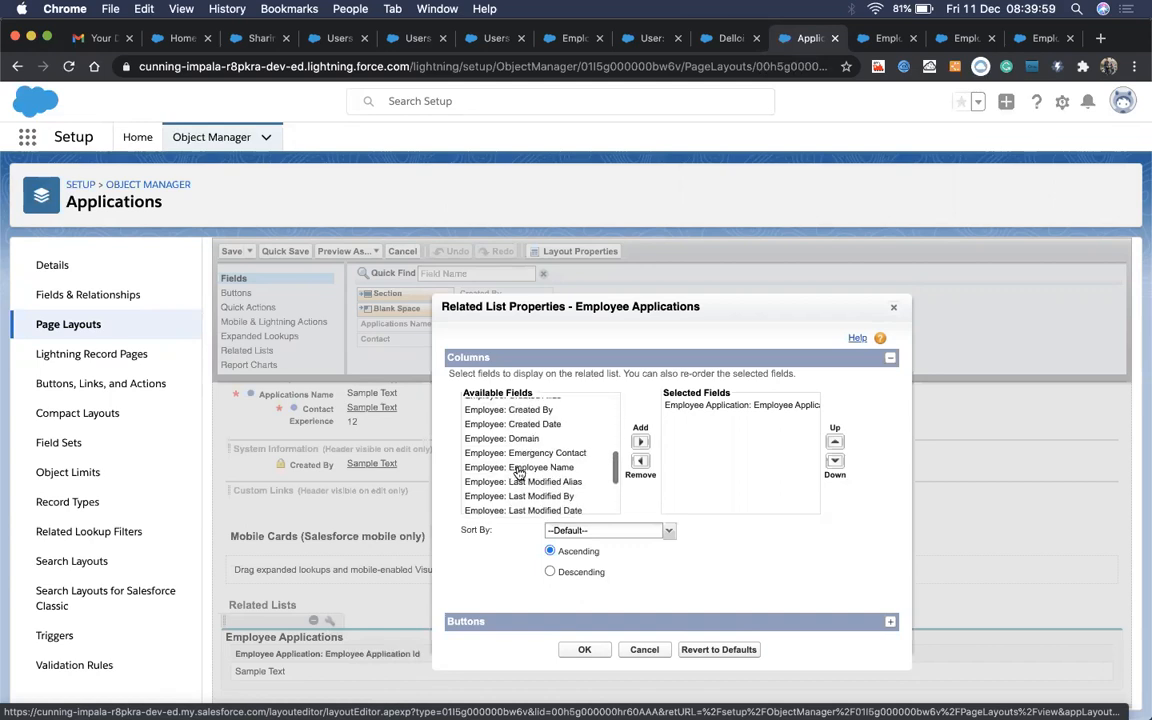
pyautogui.scroll(-4, 520, 480)
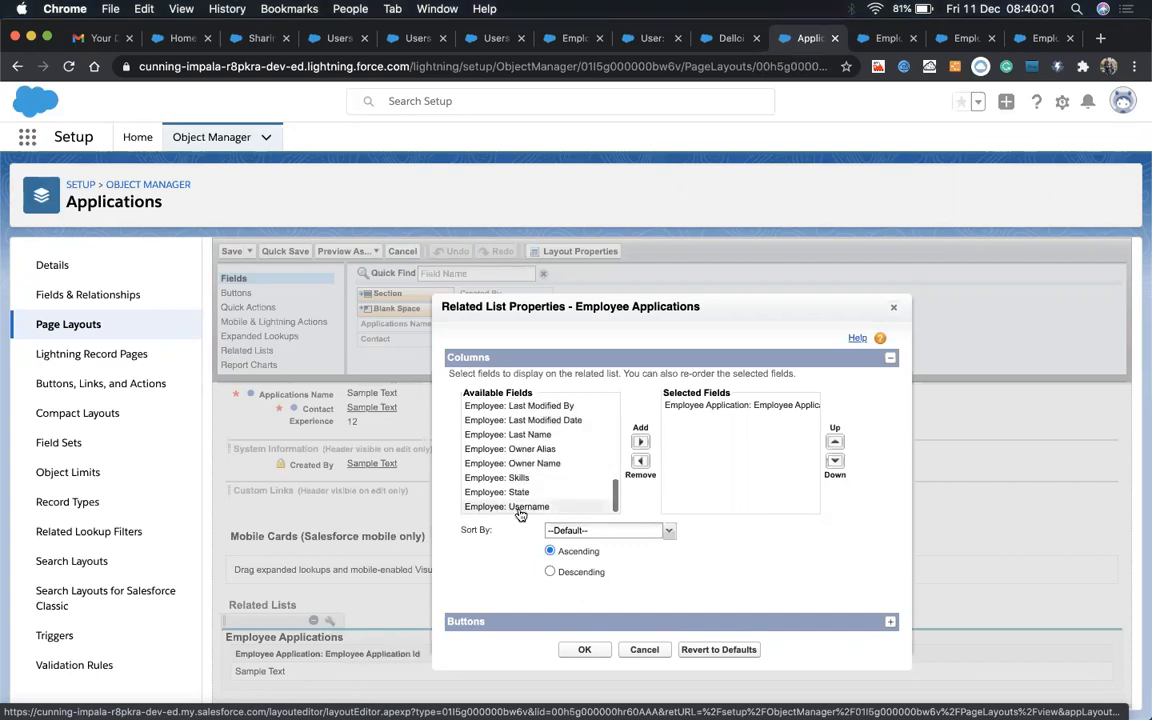
pyautogui.click(694, 406)
pyautogui.scroll(1, 540, 453)
pyautogui.scroll(5, 540, 453)
pyautogui.scroll(-2, 541, 455)
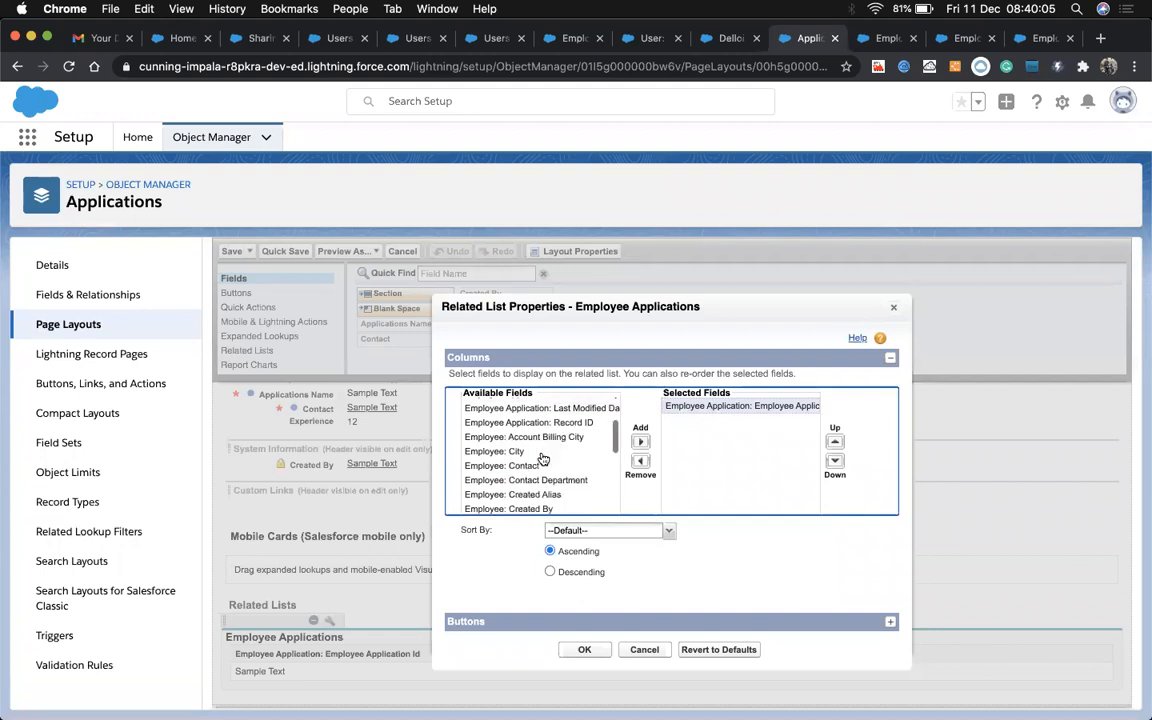
pyautogui.scroll(1, 540, 460)
pyautogui.scroll(-2, 530, 464)
pyautogui.scroll(-3, 527, 466)
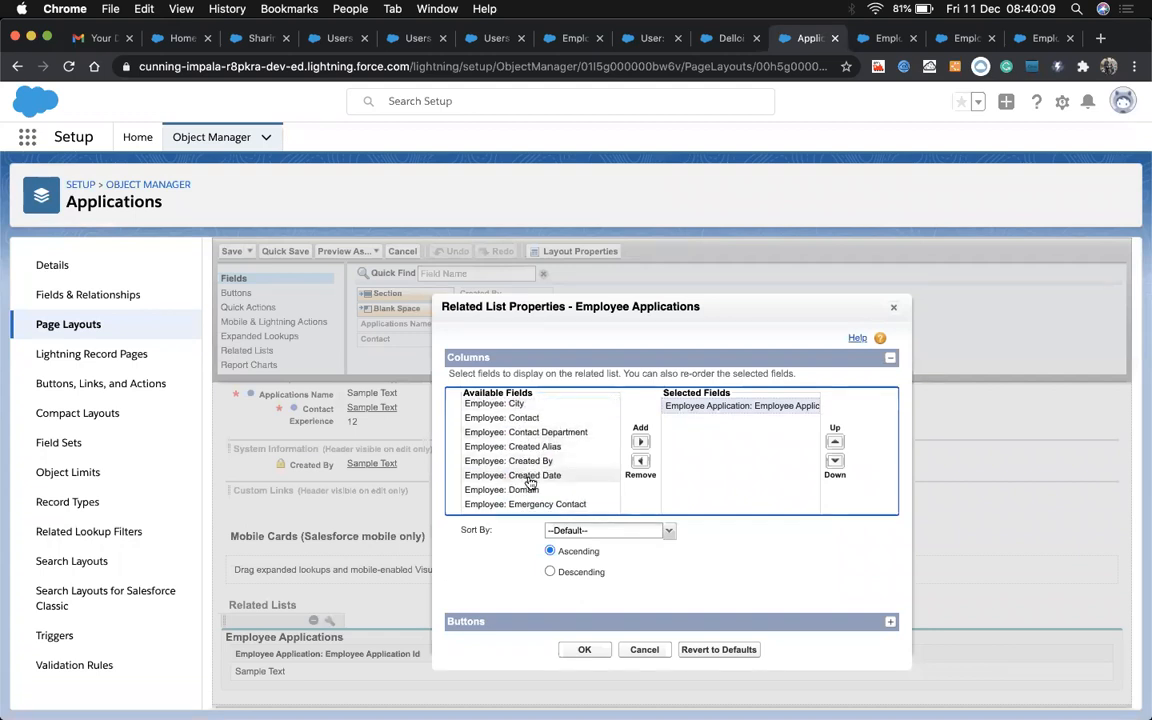
pyautogui.scroll(-2, 530, 480)
pyautogui.click(528, 473)
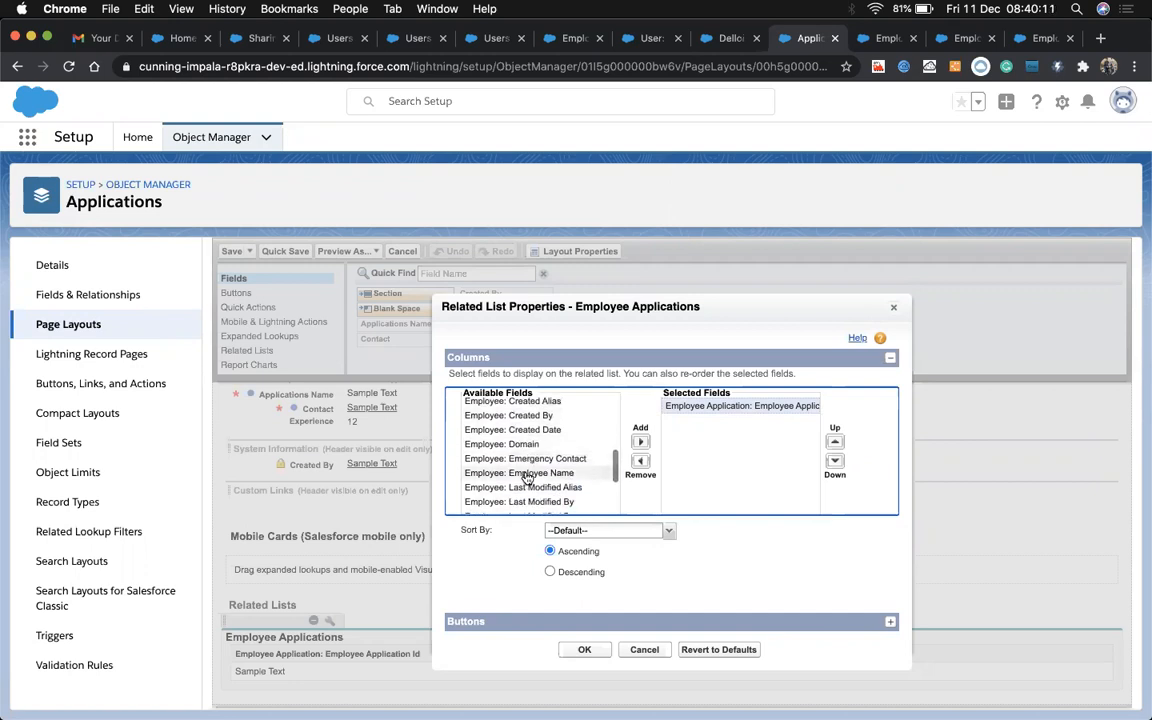
pyautogui.click(640, 441)
# Add Skills and State columns, confirm the related list, and save the Applications Layout.
pyautogui.scroll(-4, 520, 470)
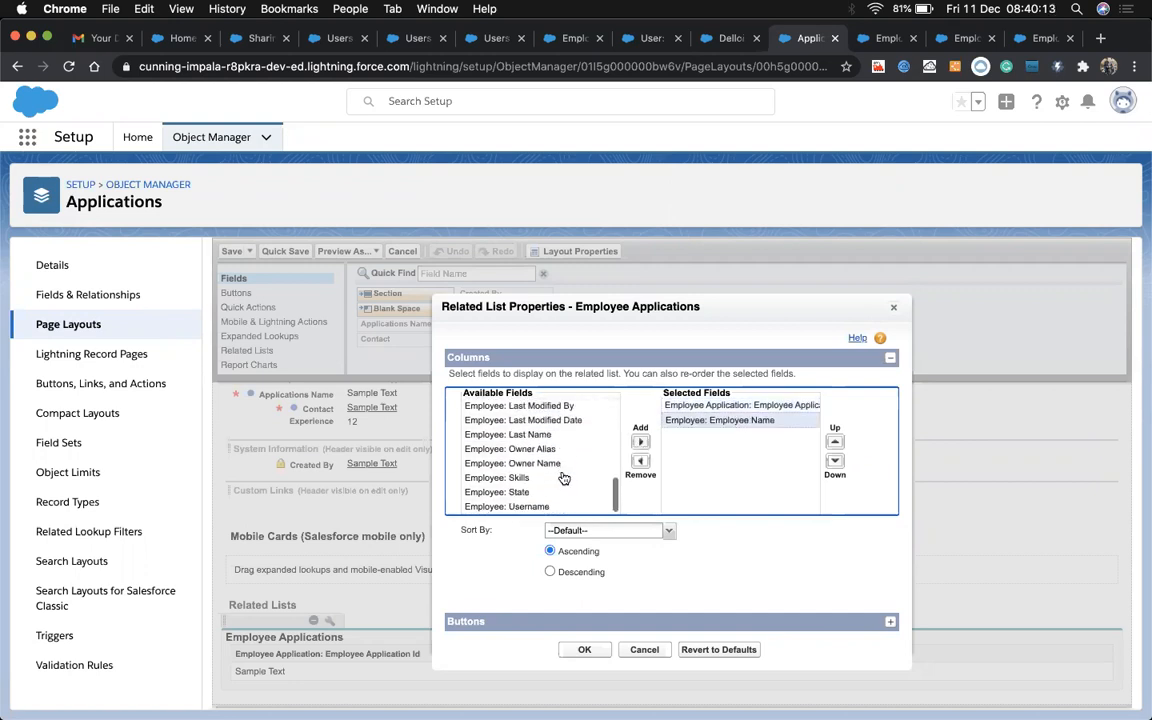
pyautogui.click(517, 480)
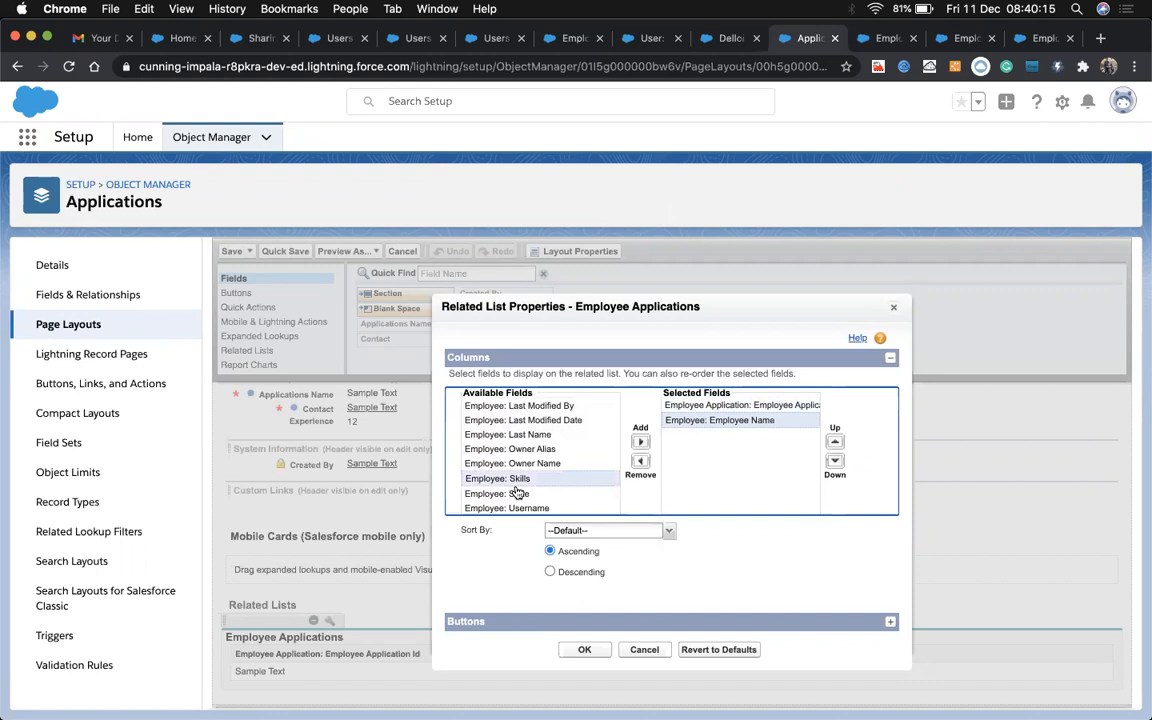
pyautogui.keyDown('shift'); pyautogui.click(517, 493); pyautogui.keyUp('shift')
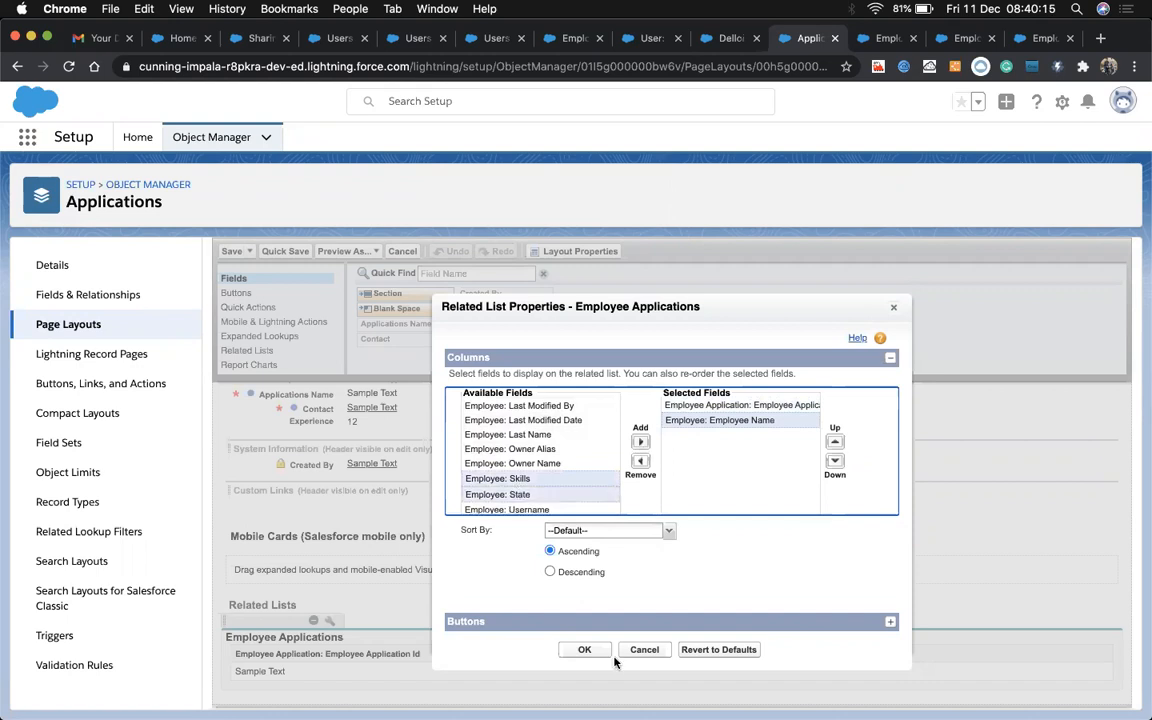
pyautogui.click(640, 441)
pyautogui.click(584, 650)
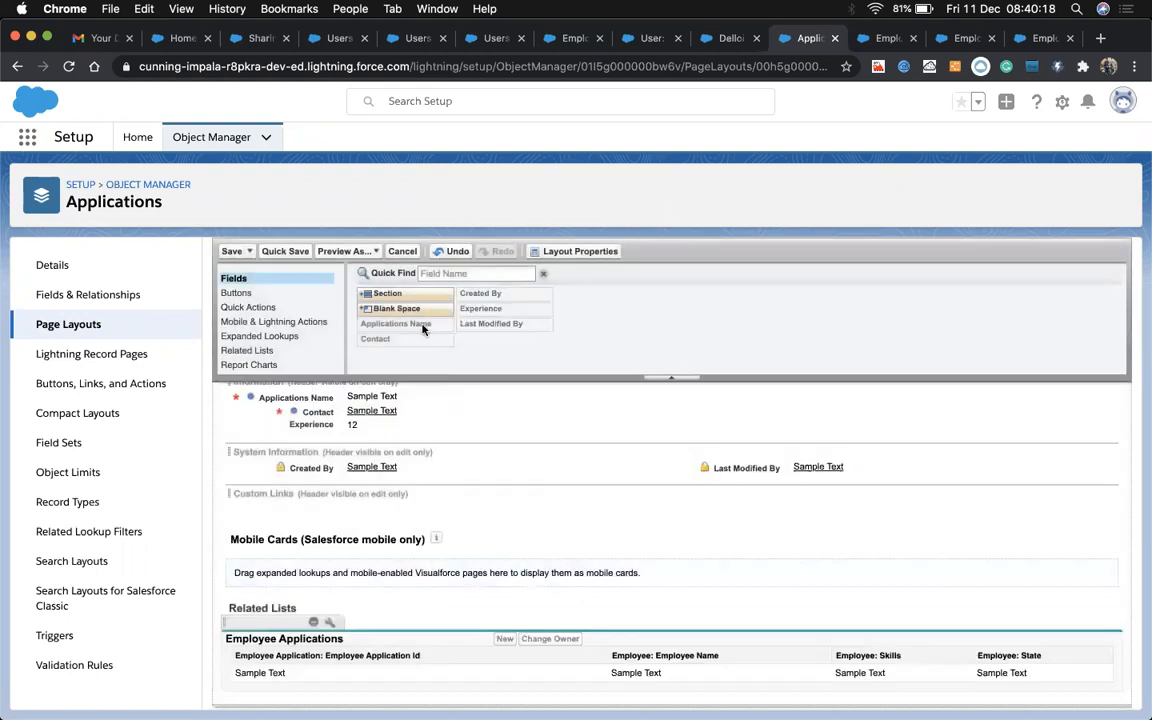
pyautogui.click(231, 251)
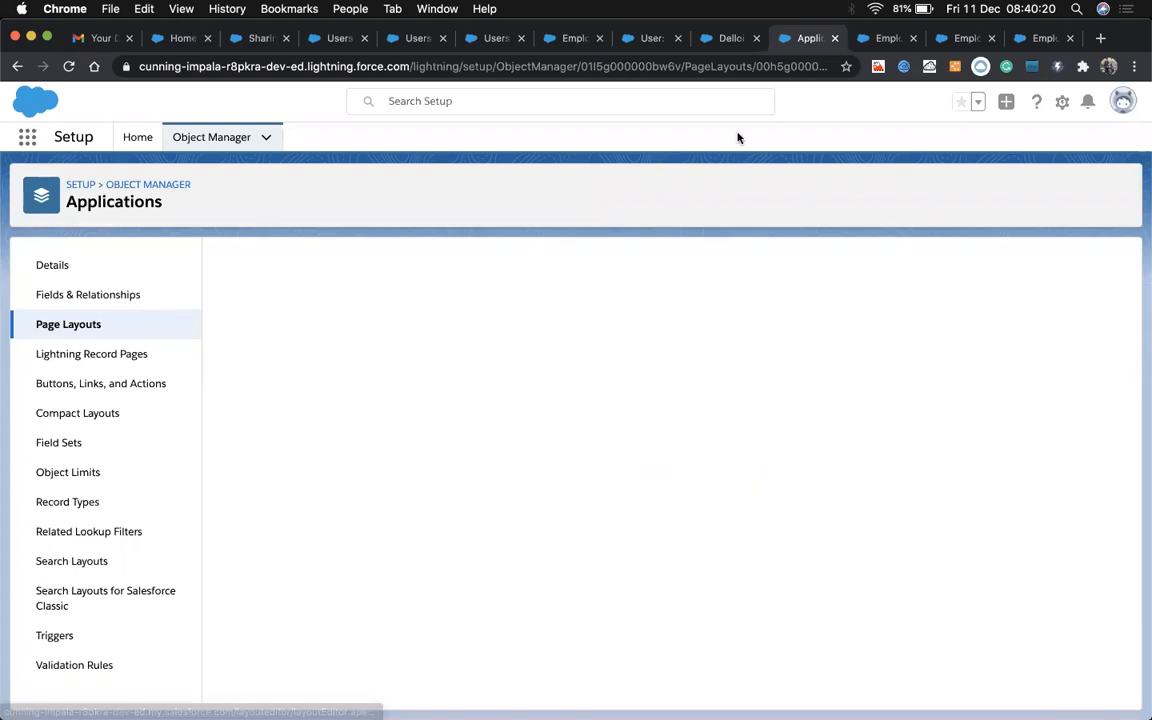
# Reload Delloite and create Employee Application EA000003 linking another employee to it.
pyautogui.click(724, 43)
pyautogui.click(69, 66)
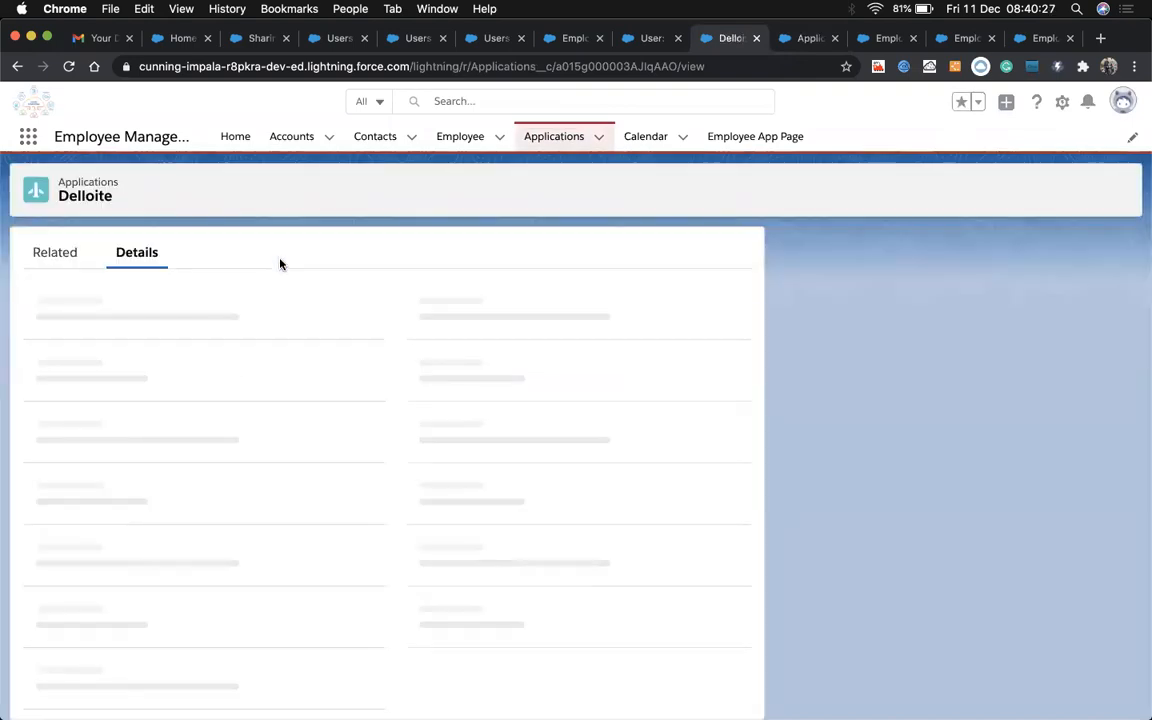
pyautogui.click(54, 250)
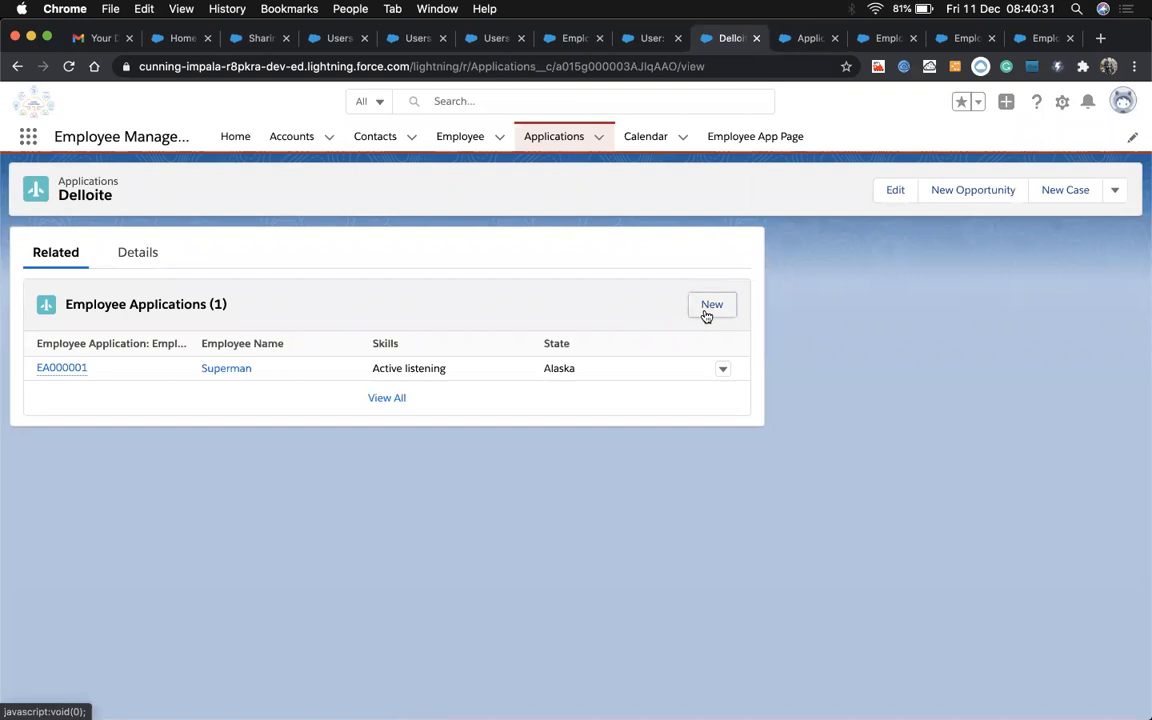
pyautogui.click(707, 314)
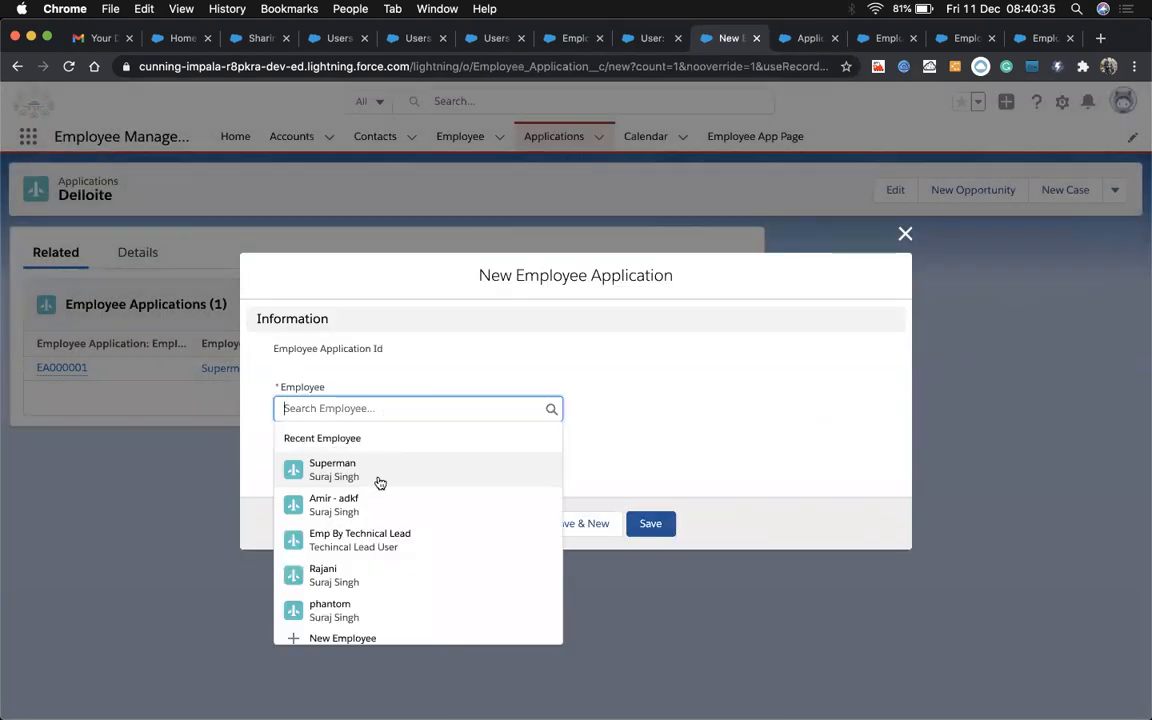
pyautogui.click(376, 506)
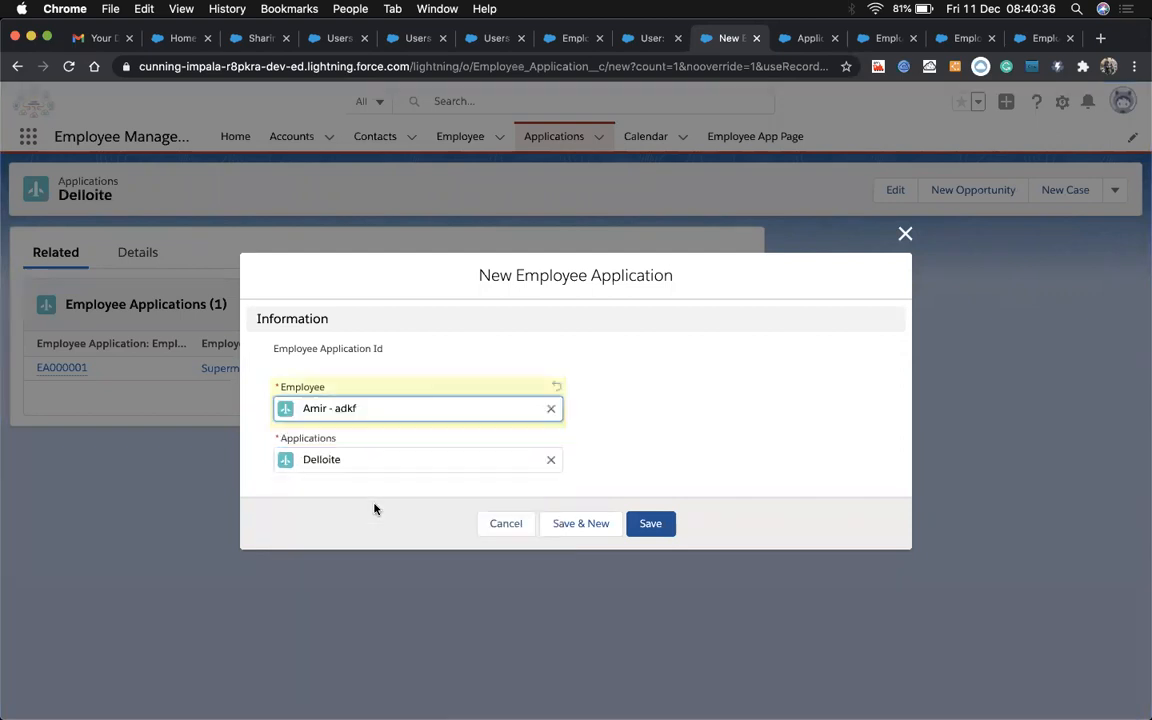
pyautogui.click(634, 515)
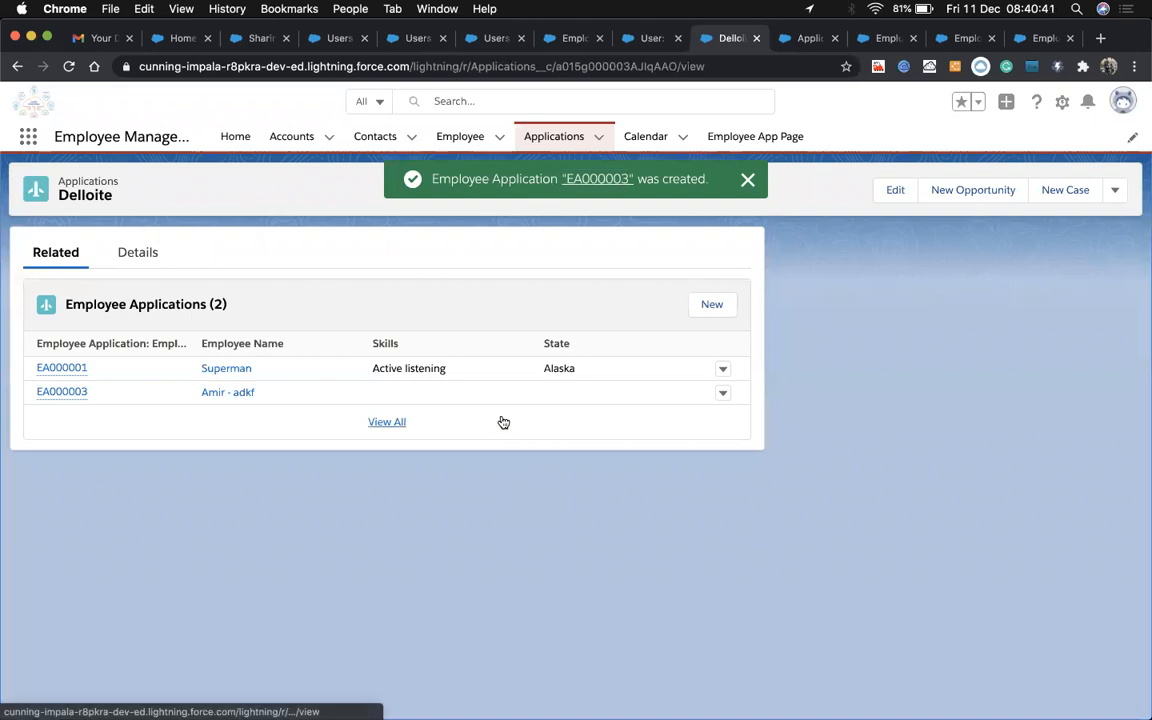
pyautogui.click(748, 181)
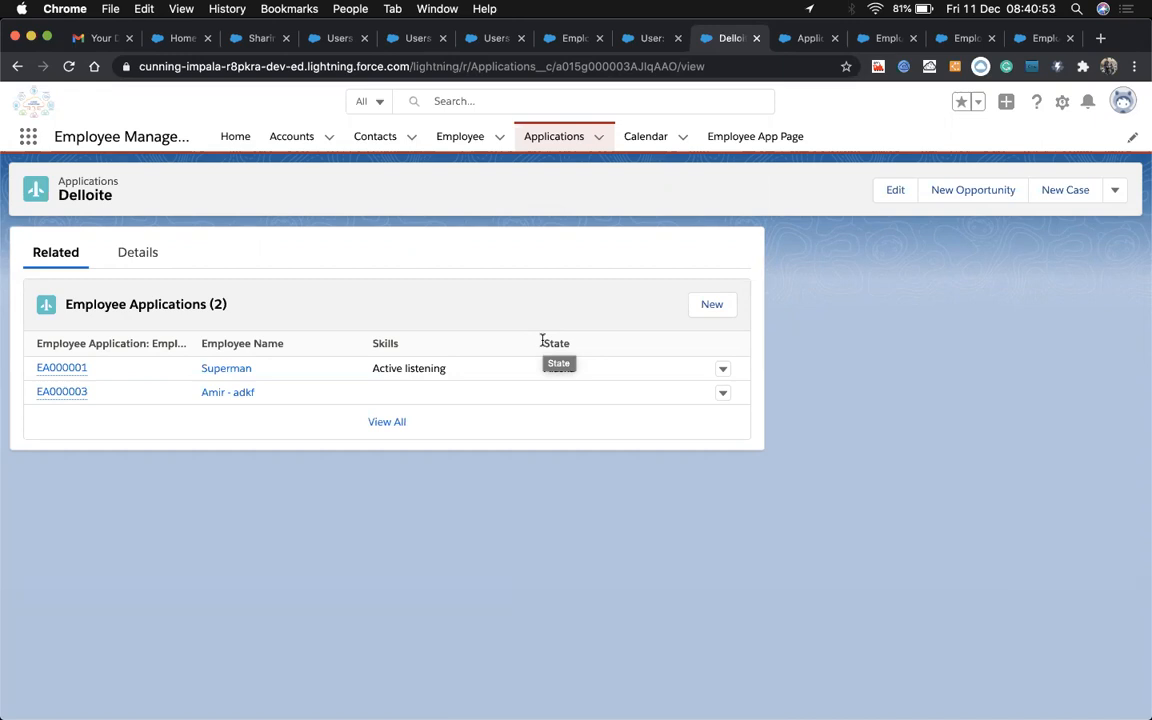
# View the Employee Applications related lists of employees Amir - adkf and Superman.
pyautogui.click(444, 140)
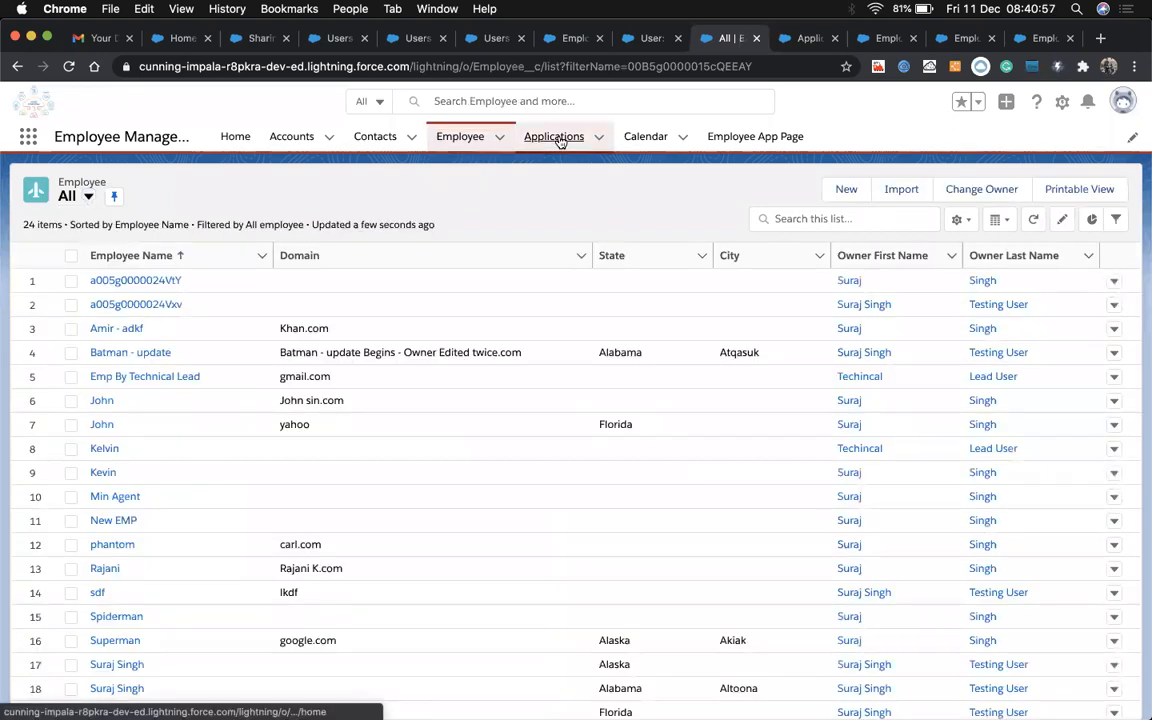
pyautogui.click(558, 140)
pyautogui.click(466, 143)
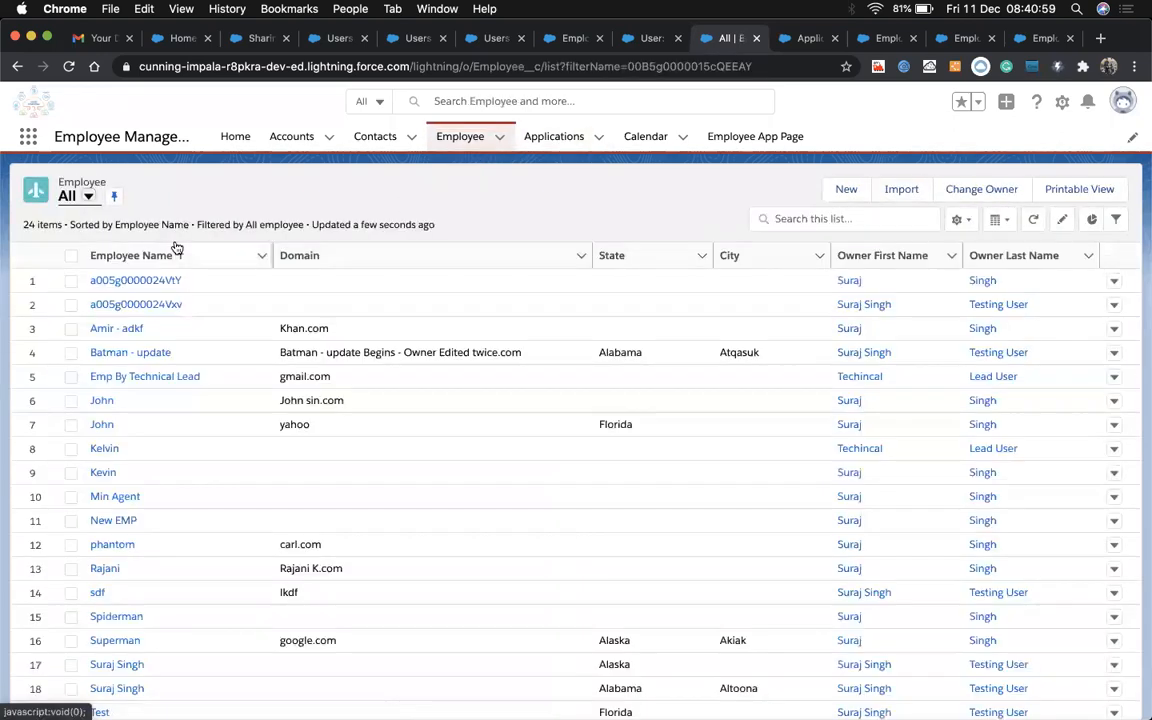
pyautogui.click(131, 330)
pyautogui.click(40, 251)
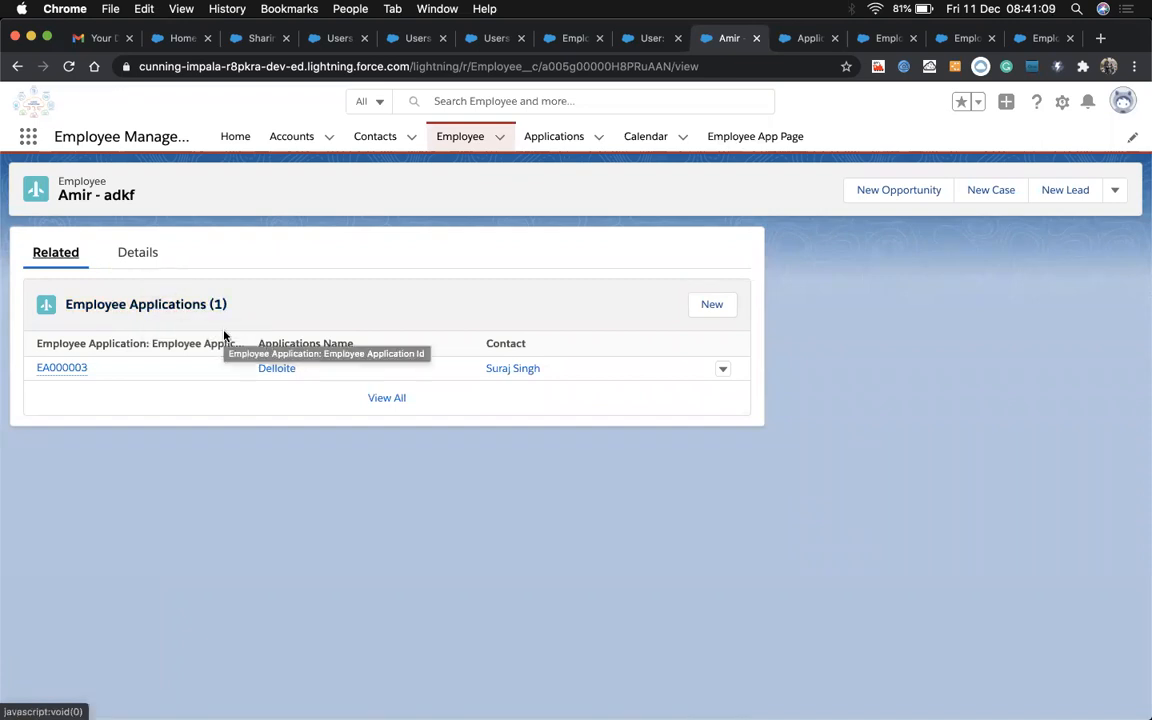
pyautogui.click(468, 139)
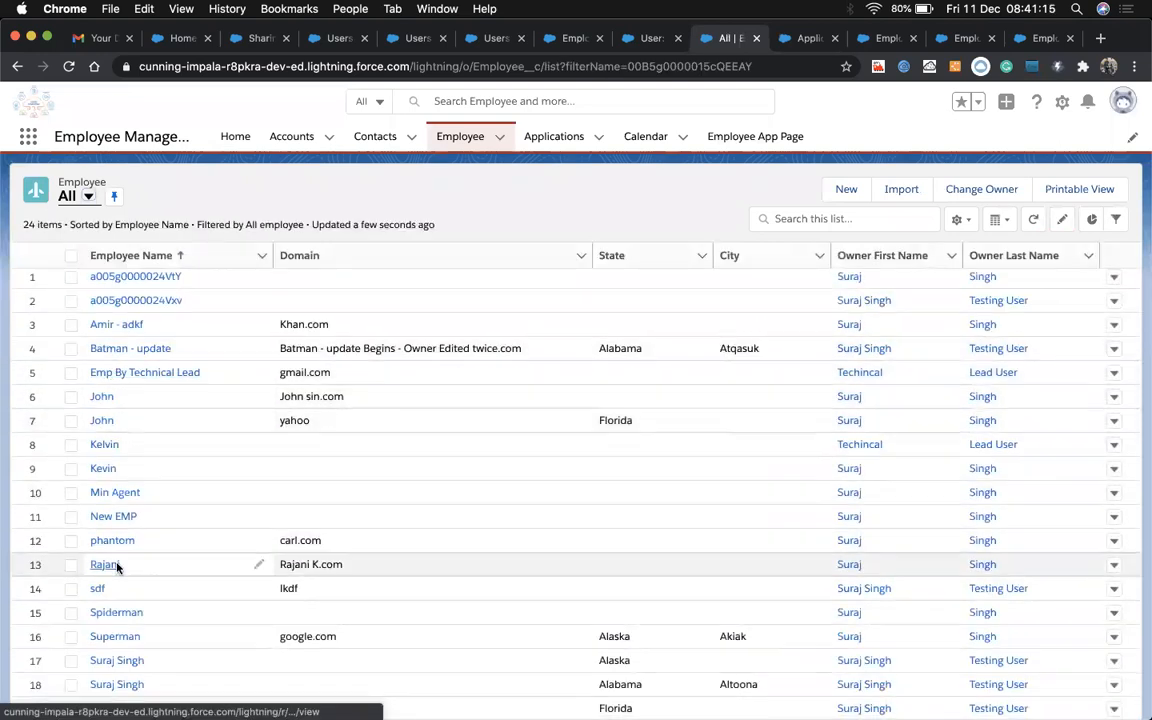
pyautogui.scroll(-1, 114, 590)
pyautogui.click(116, 592)
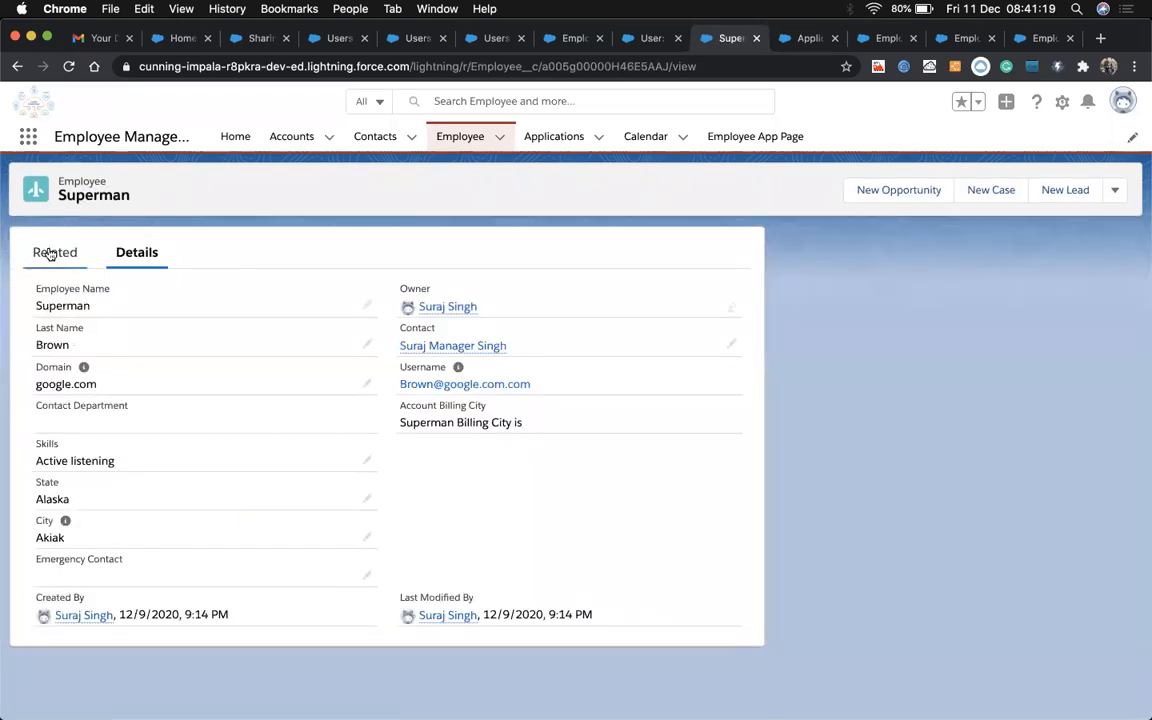
pyautogui.click(52, 252)
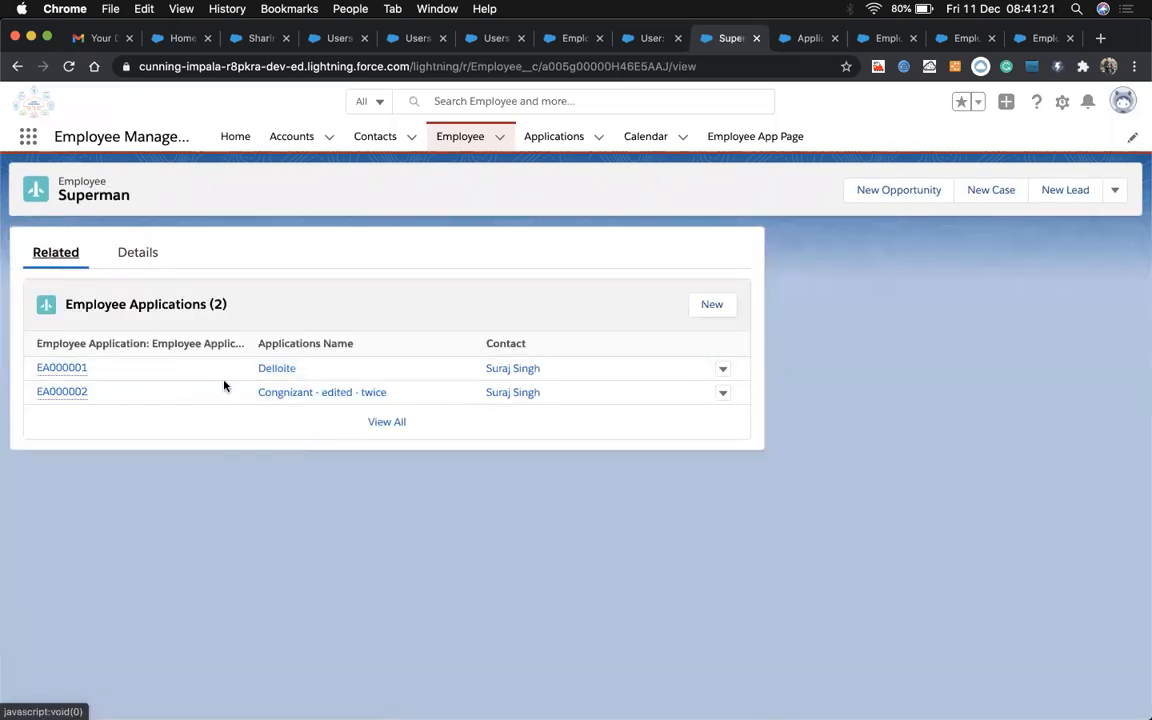
# View the Employee Applications related lists of Congnizant - edited - twice and Delloite applications.
pyautogui.click(535, 136)
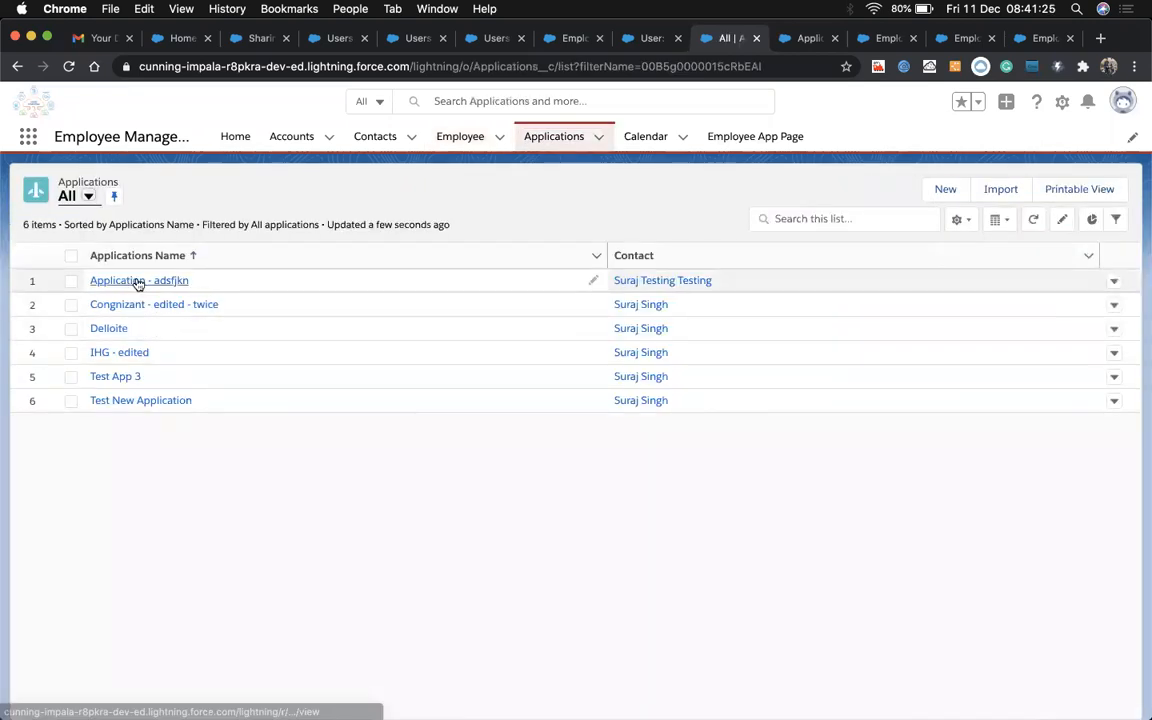
pyautogui.click(129, 309)
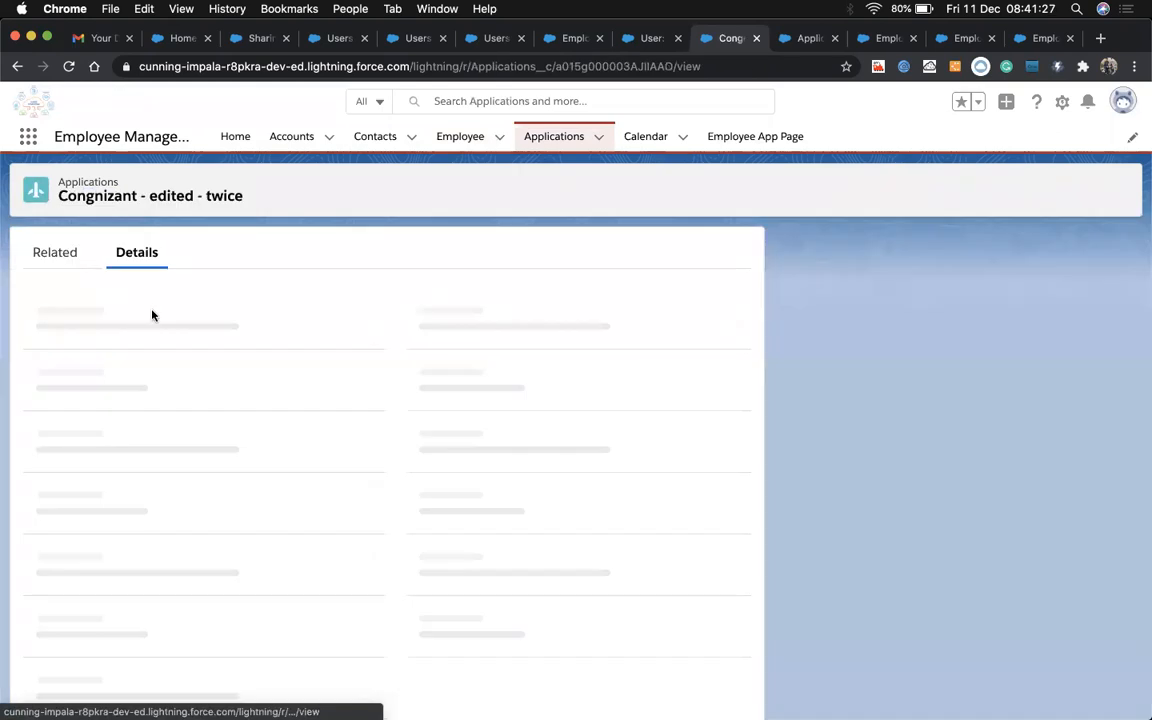
pyautogui.click(40, 256)
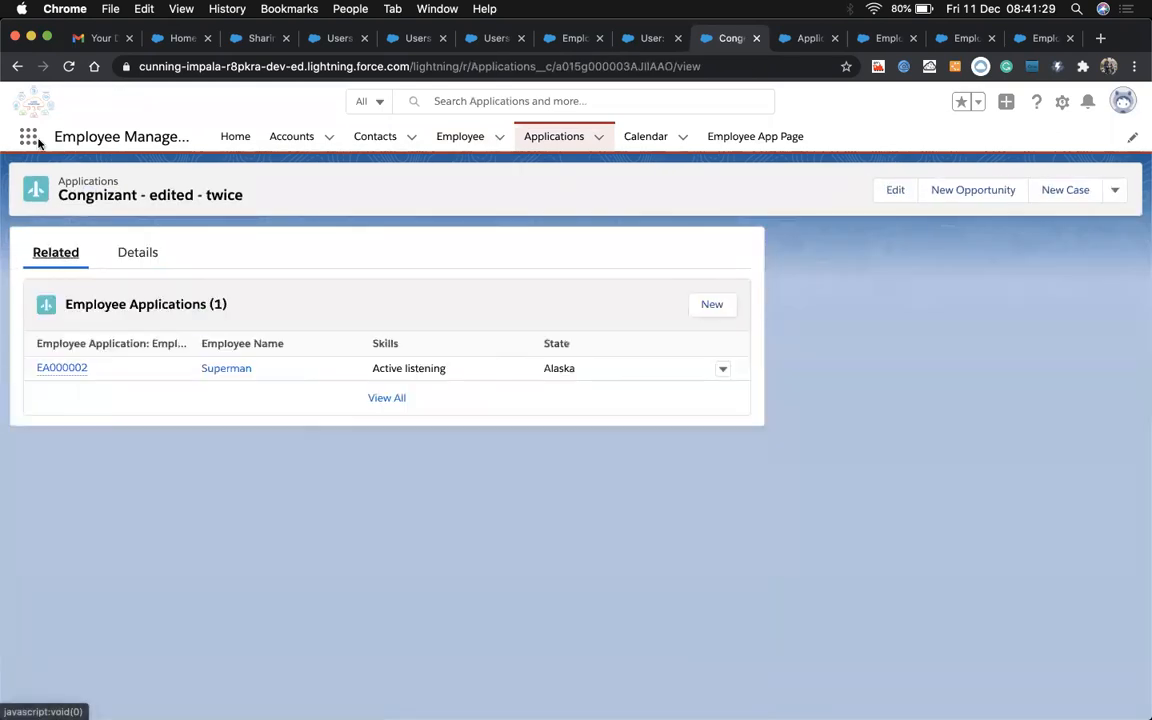
pyautogui.click(14, 66)
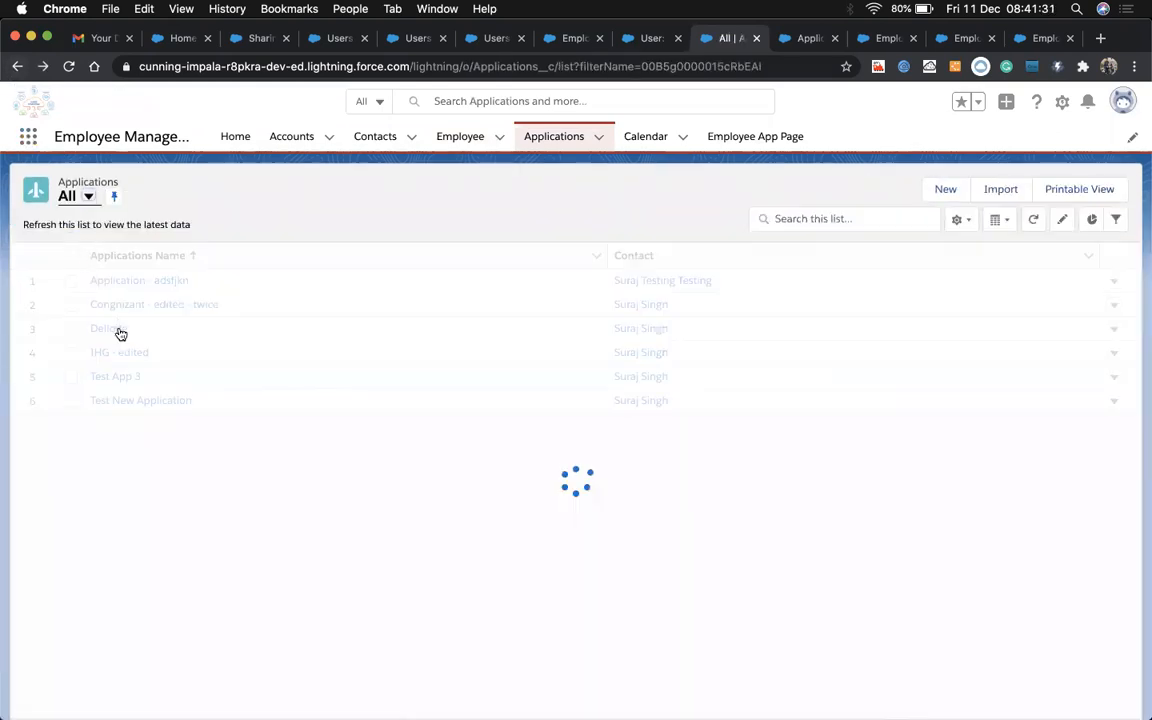
pyautogui.click(118, 331)
pyautogui.click(55, 254)
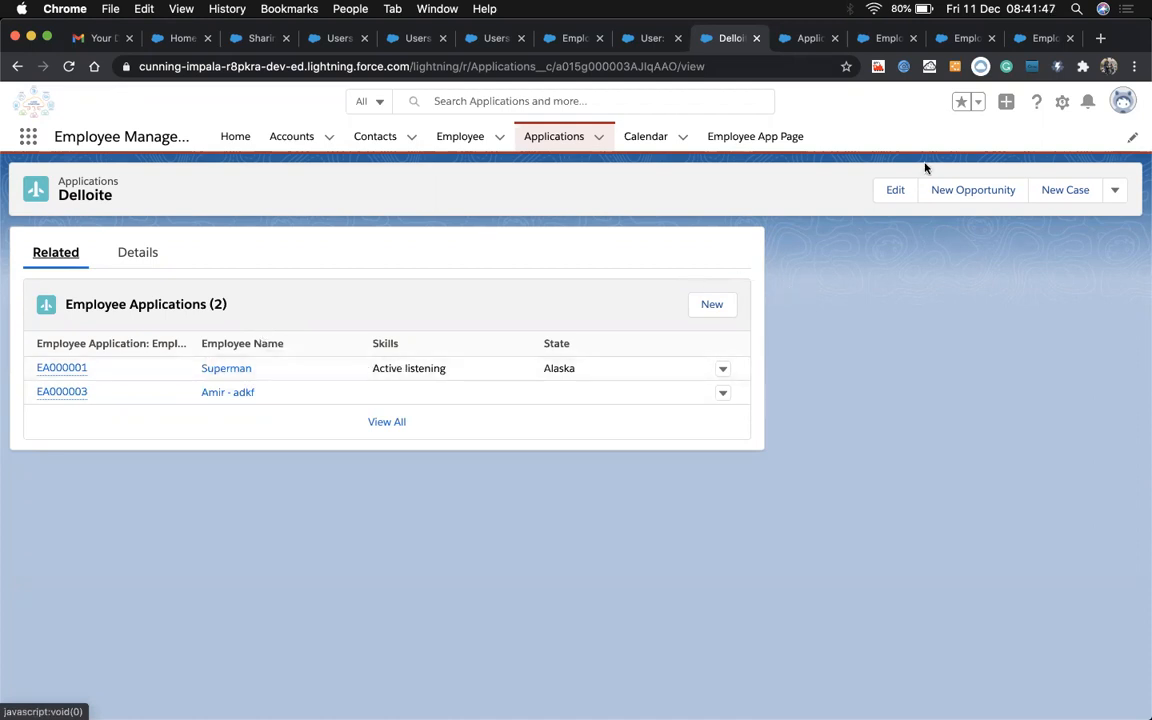
# Open Setup in a new tab and find Schema Builder via Quick Find 'sch'.
pyautogui.click(30, 140)
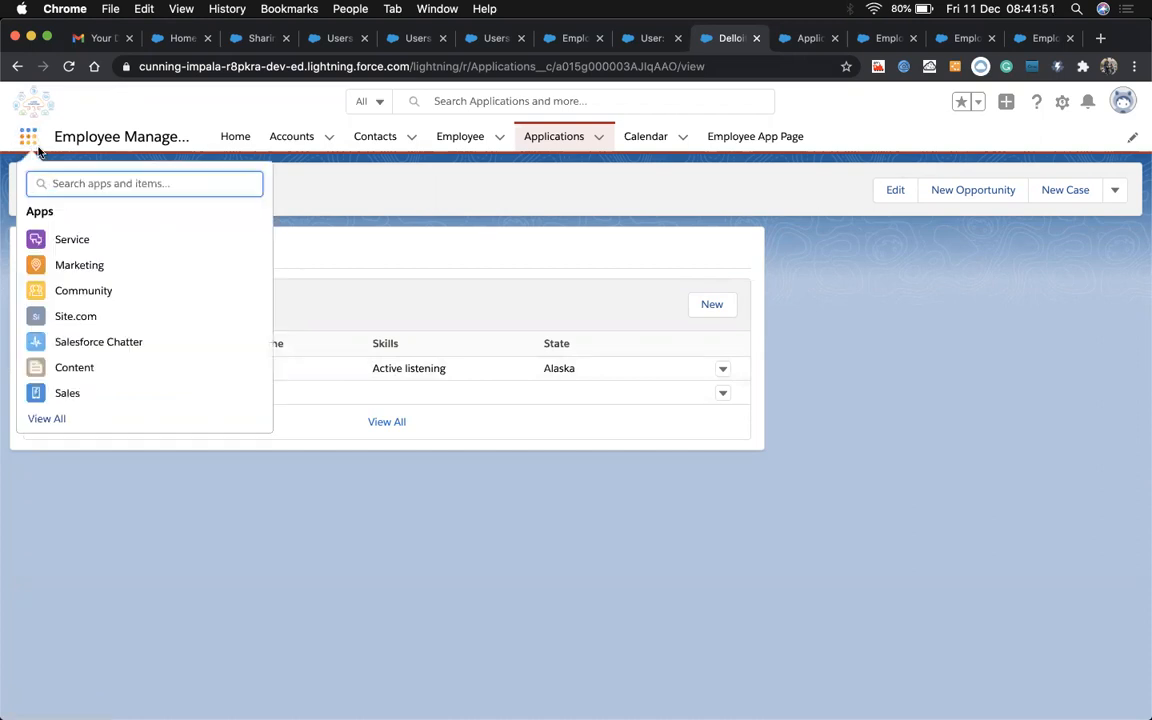
pyautogui.click(571, 206)
pyautogui.click(1059, 110)
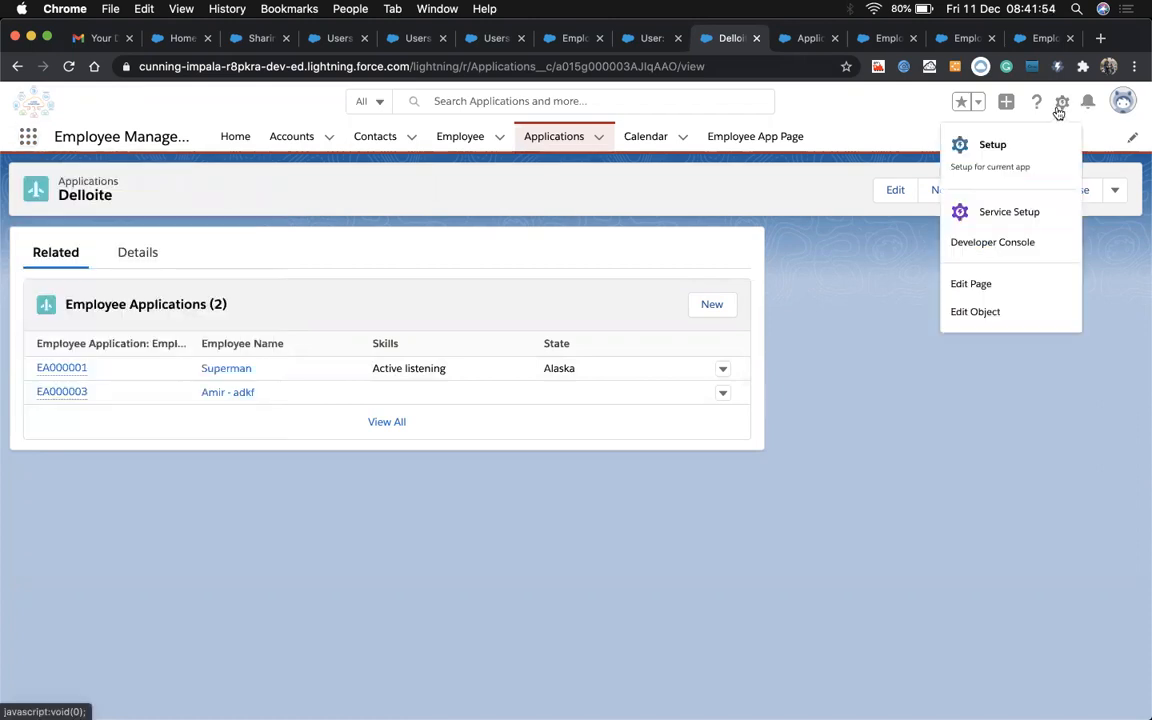
pyautogui.click(985, 155)
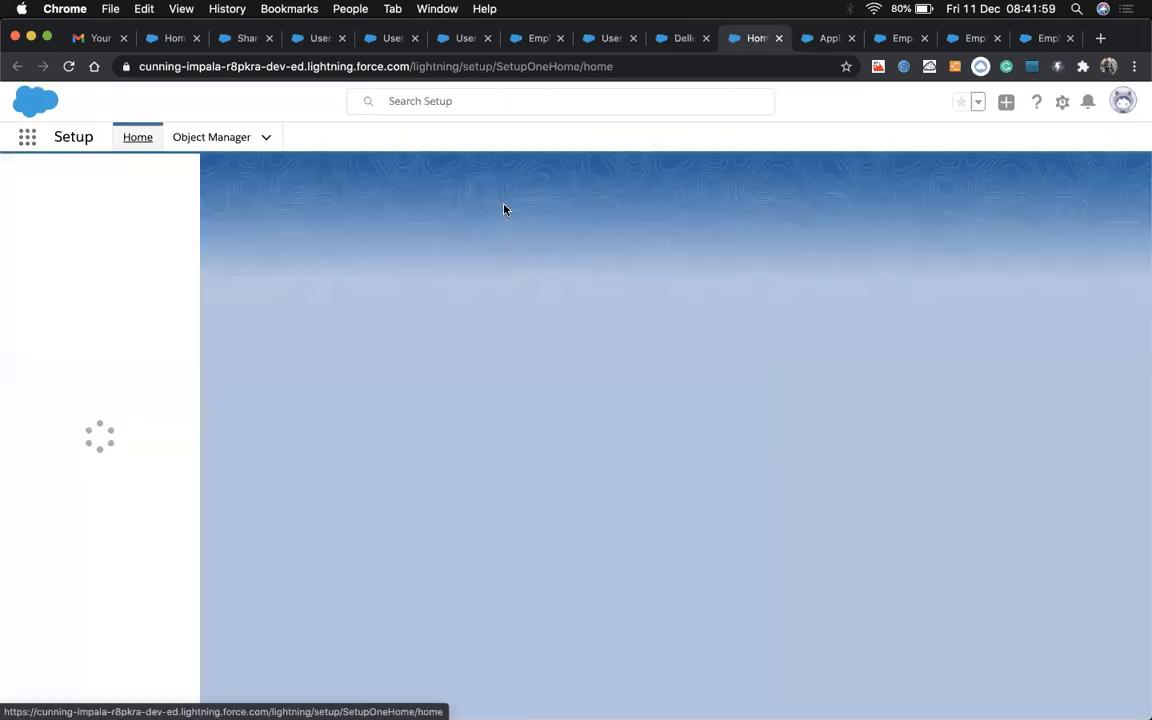
pyautogui.click(82, 182)
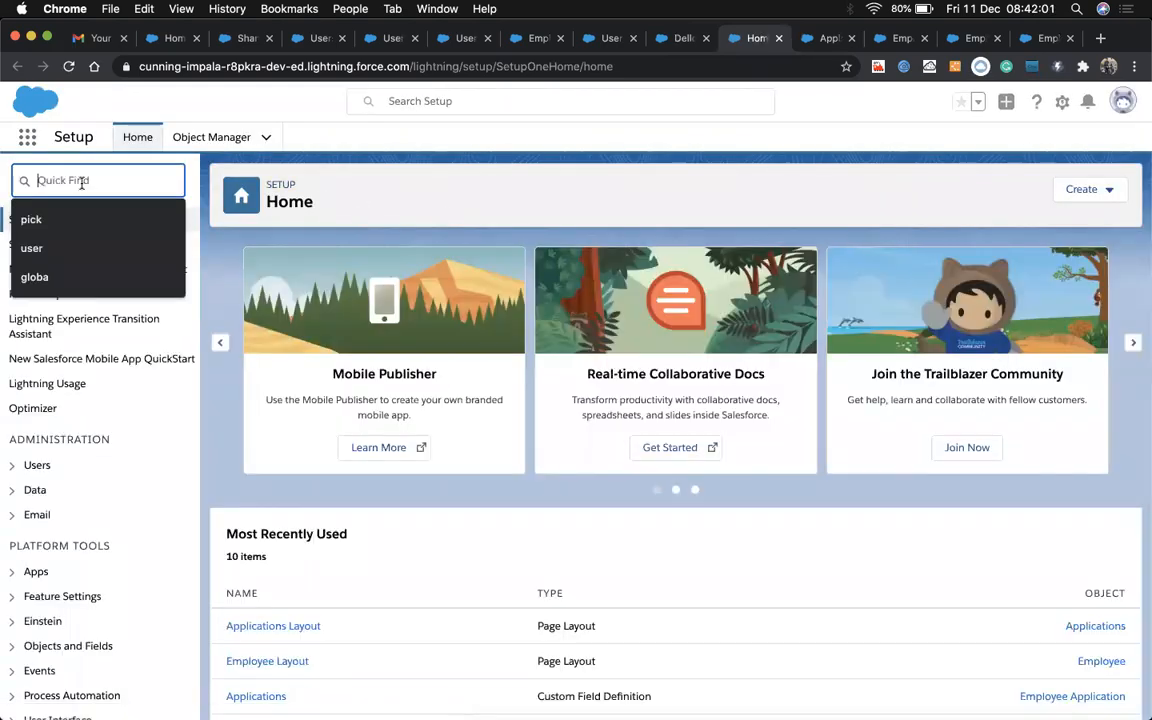
pyautogui.write('schema')
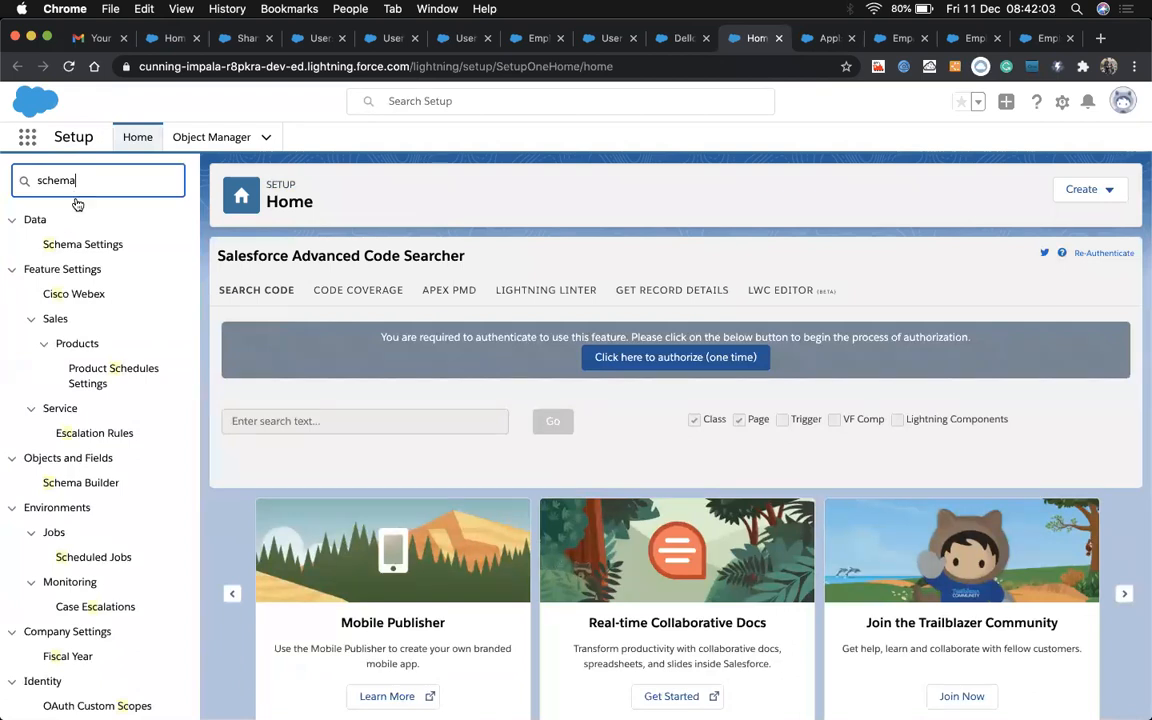
pyautogui.click(60, 294)
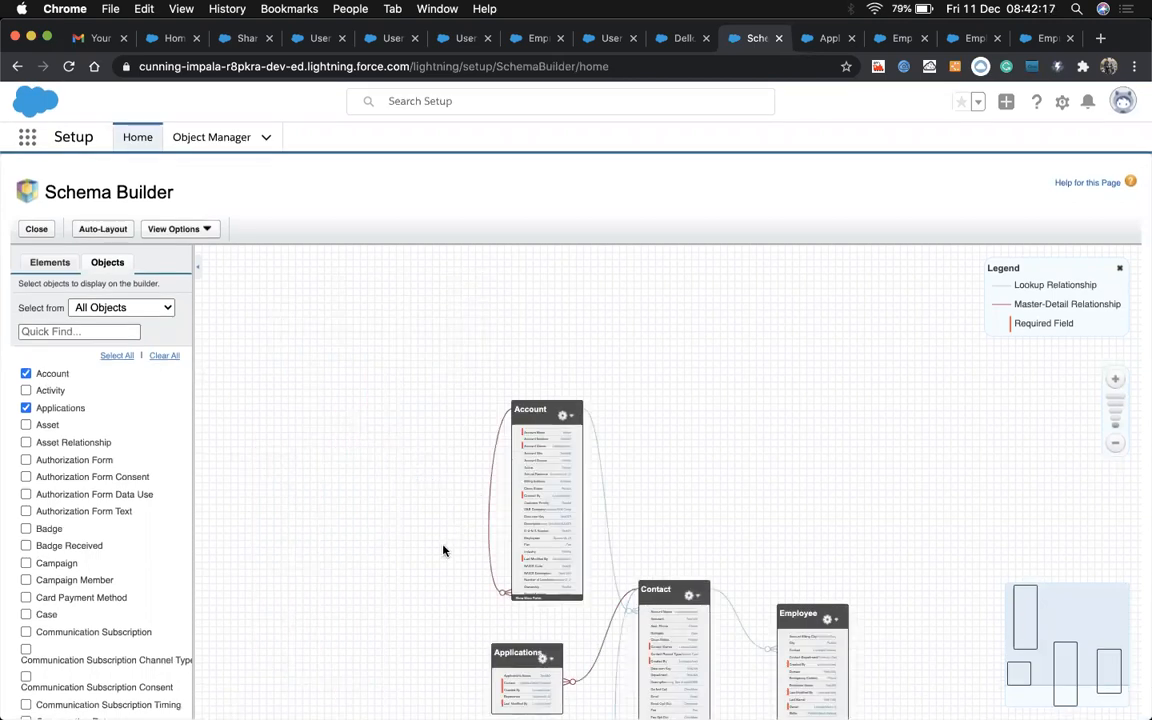
pyautogui.moveTo(445, 545); pyautogui.dragTo(389, 426)
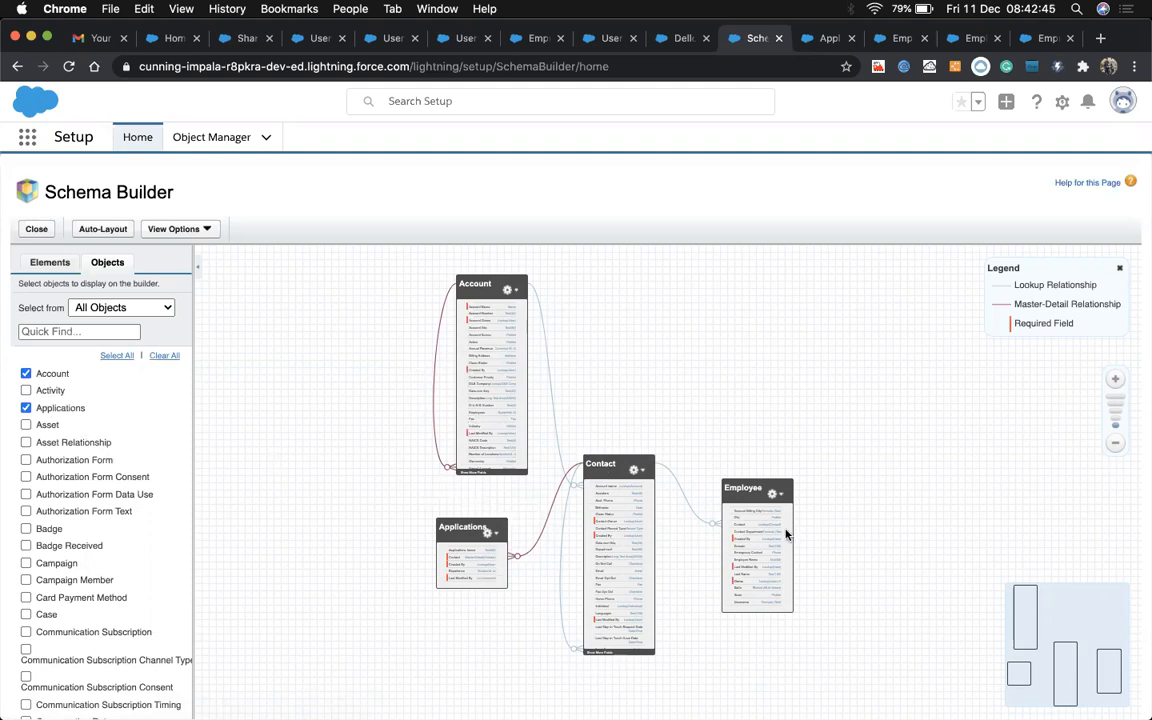
pyautogui.moveTo(369, 495); pyautogui.dragTo(370, 434)
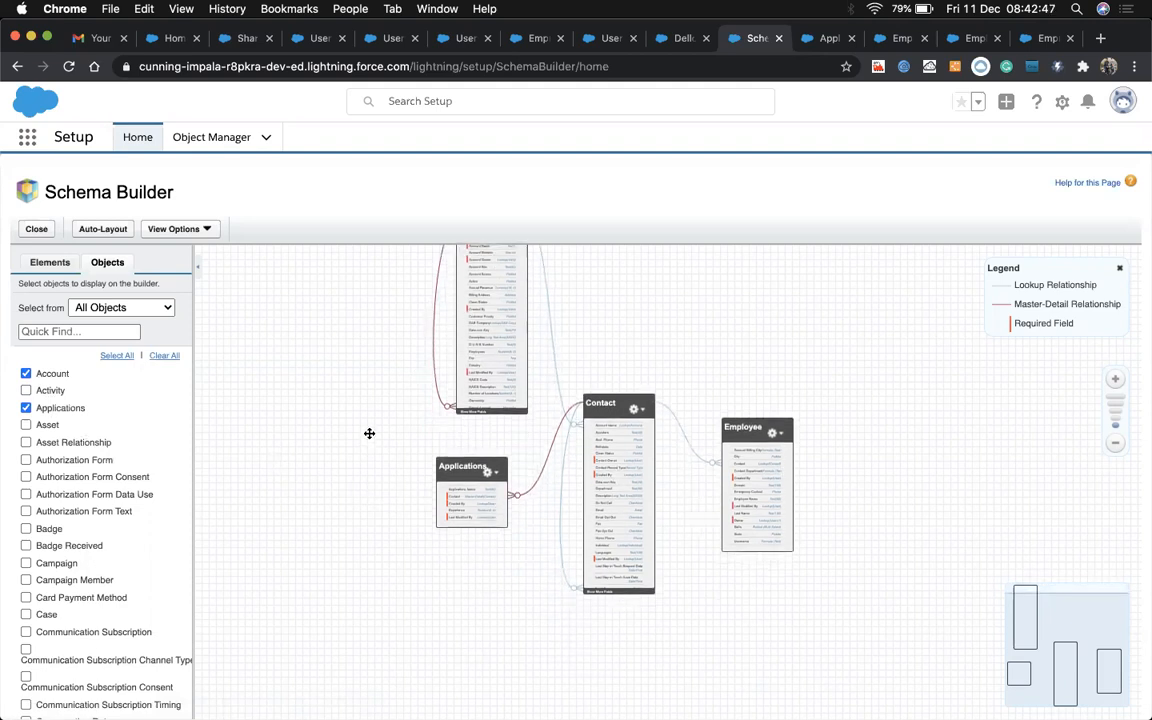
pyautogui.scroll(-8, 144, 528)
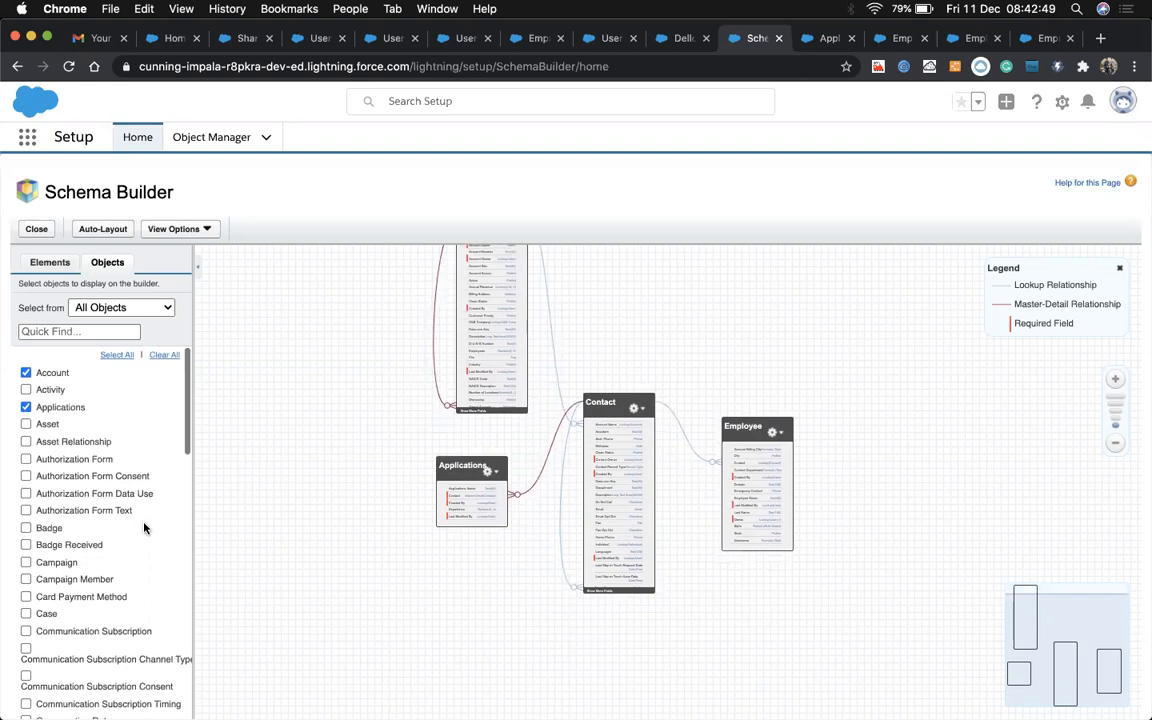
pyautogui.scroll(-4, 144, 528)
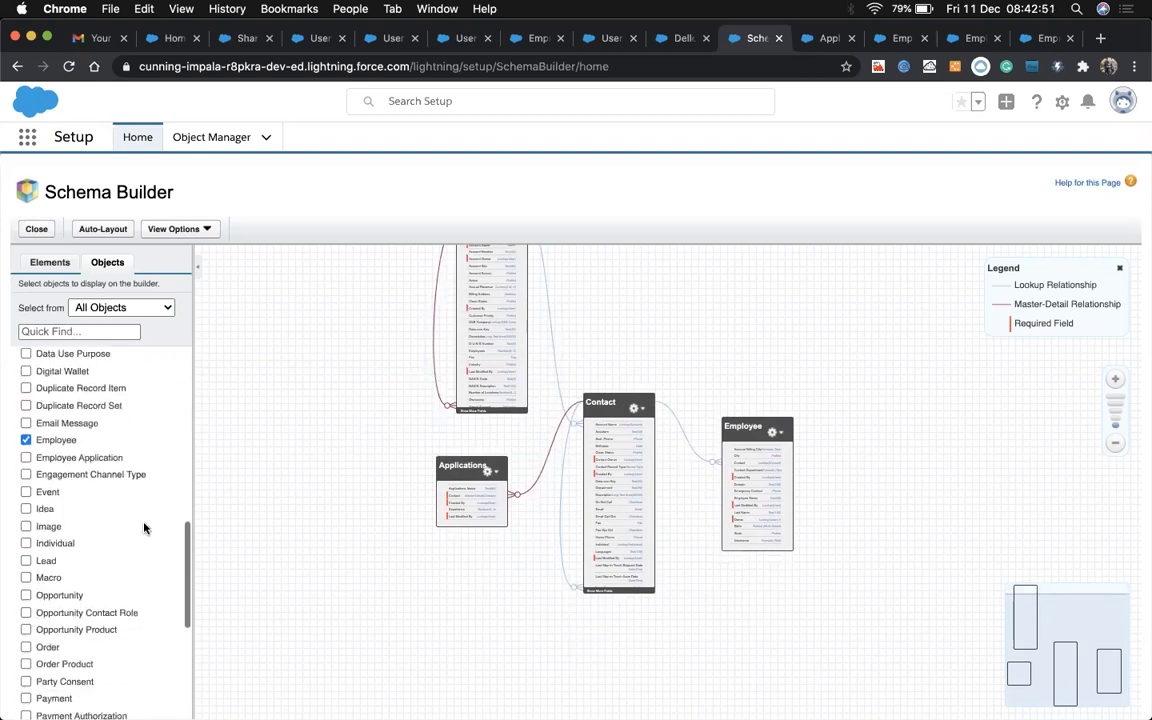
pyautogui.scroll(-6, 144, 528)
pyautogui.scroll(-1, 144, 528)
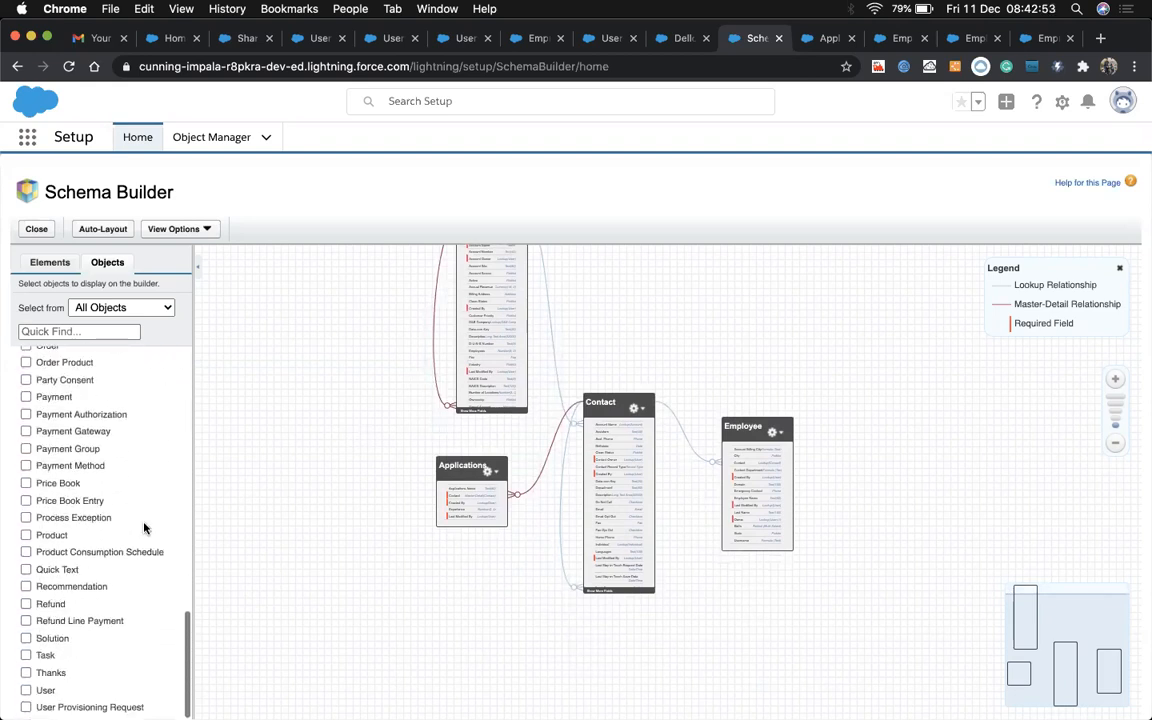
pyautogui.scroll(10, 147, 527)
# Filter objects by 'Em', add Employee Application, and place it below Contact.
pyautogui.click(31, 330)
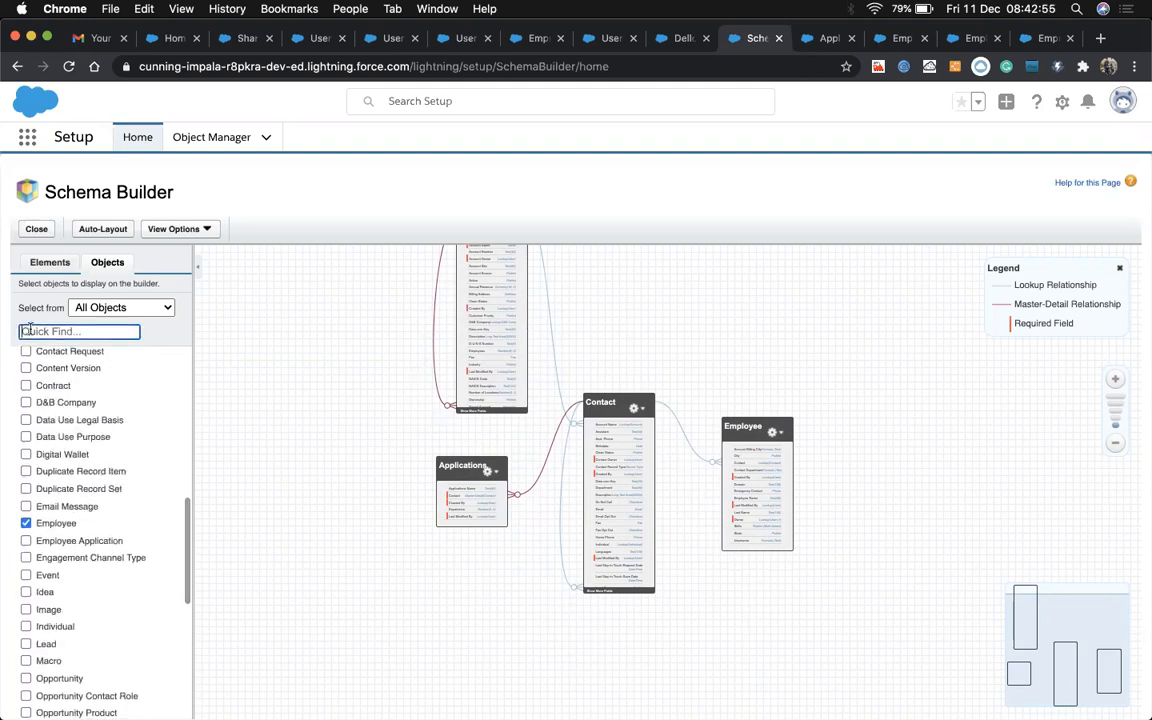
pyautogui.write('Em')
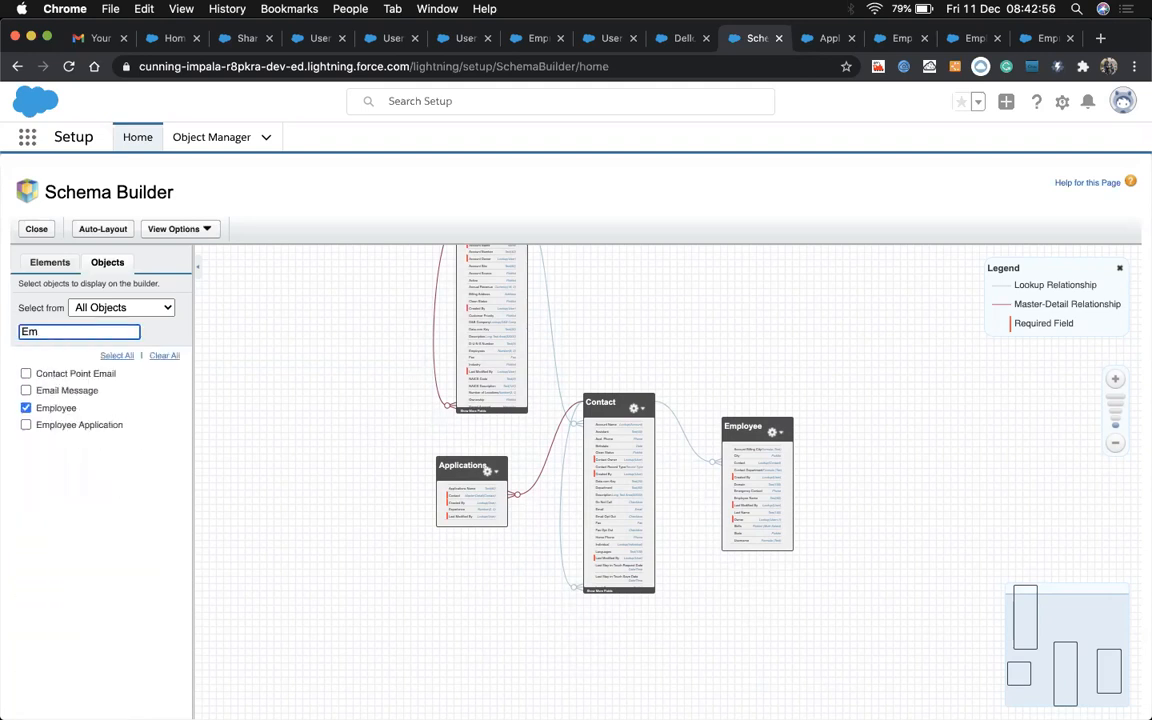
pyautogui.click(26, 424)
pyautogui.moveTo(255, 300); pyautogui.dragTo(618, 644)
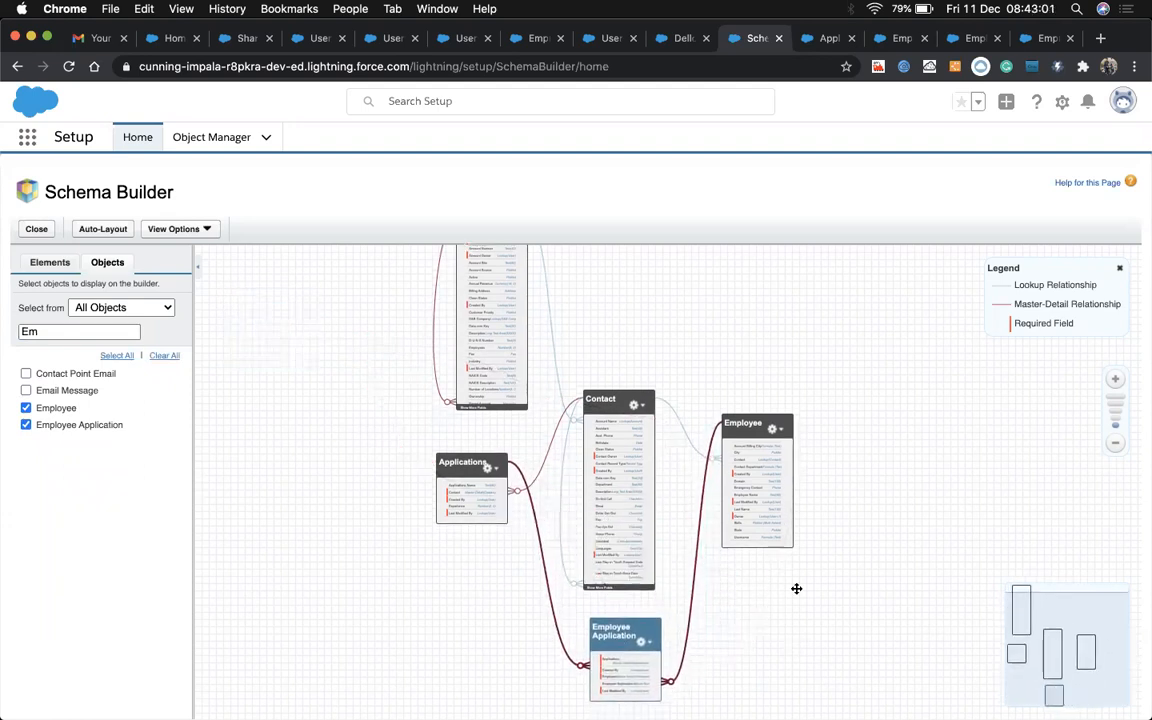
# Zoom in twice and arrange the diagram so Applications, Contact and Account are fully visible.
pyautogui.scroll(-3, 790, 587)
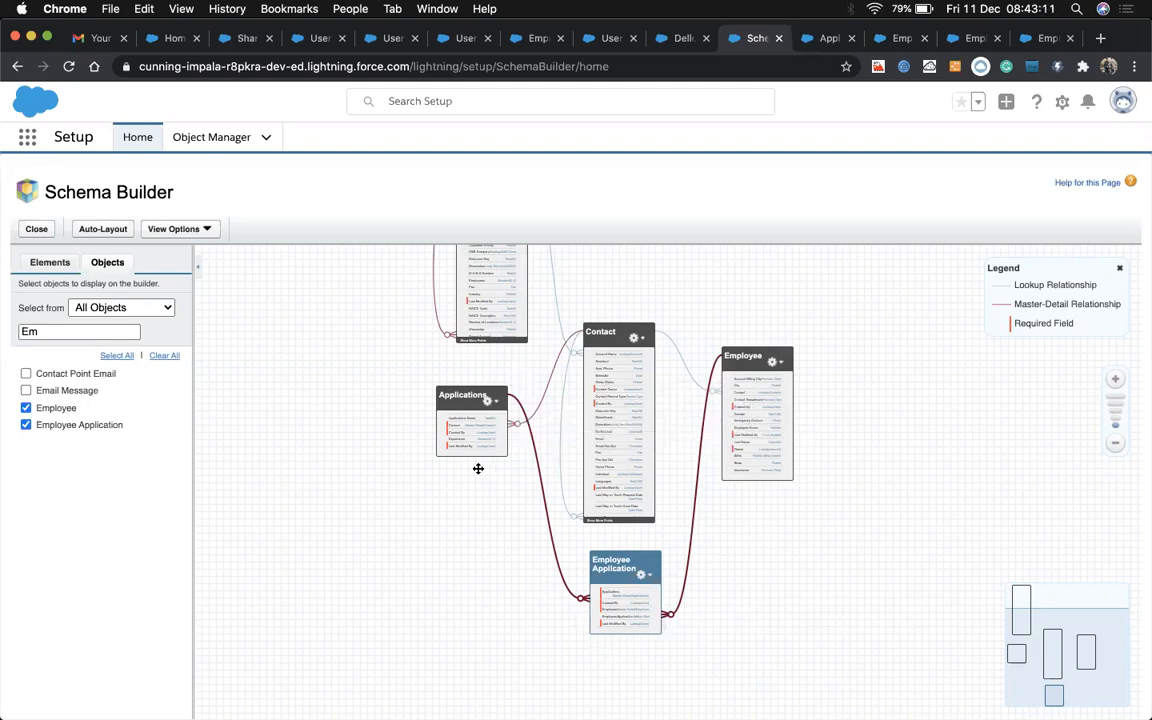
pyautogui.moveTo(476, 566); pyautogui.dragTo(460, 654)
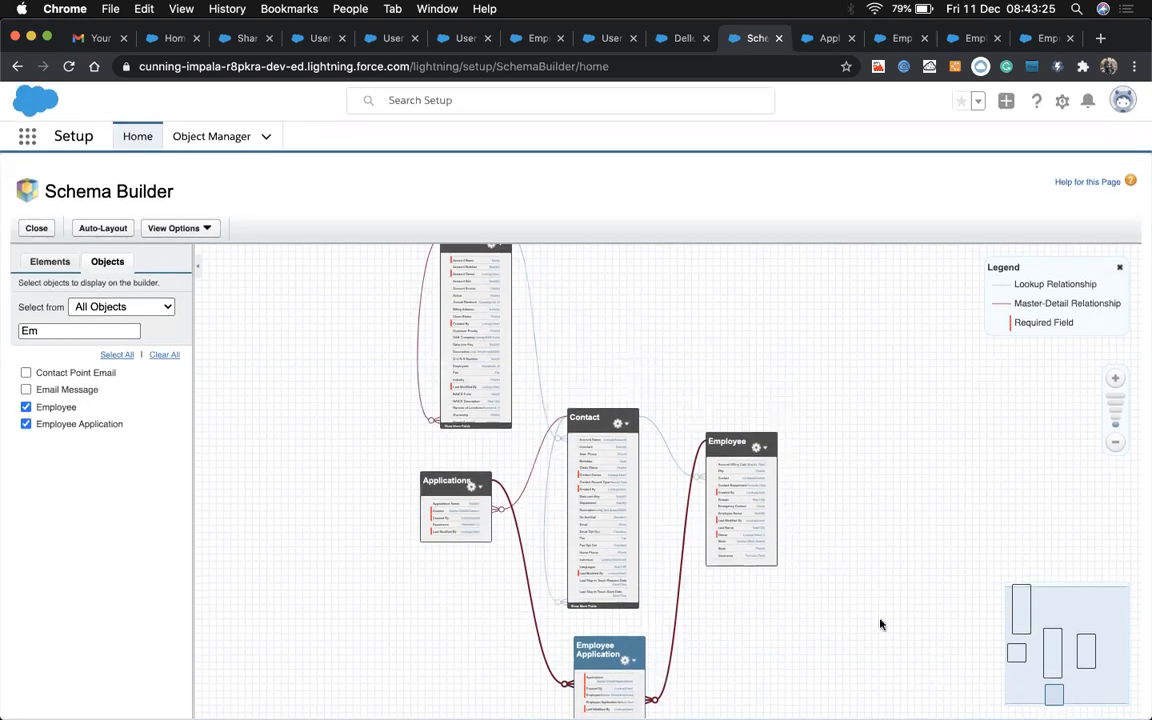
pyautogui.click(1116, 380)
pyautogui.click(1116, 380)
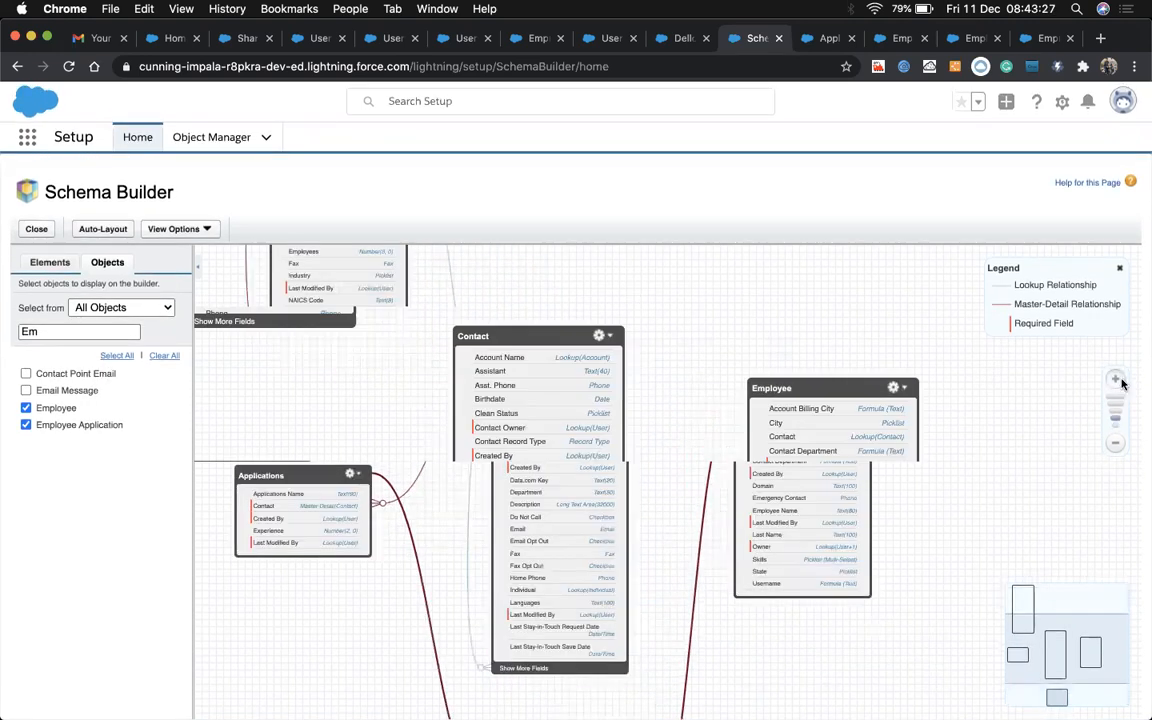
pyautogui.moveTo(507, 512); pyautogui.dragTo(508, 475)
pyautogui.moveTo(360, 525); pyautogui.dragTo(534, 525)
pyautogui.moveTo(844, 498); pyautogui.dragTo(761, 590)
pyautogui.moveTo(348, 496); pyautogui.dragTo(395, 571)
pyautogui.moveTo(257, 352); pyautogui.dragTo(252, 404)
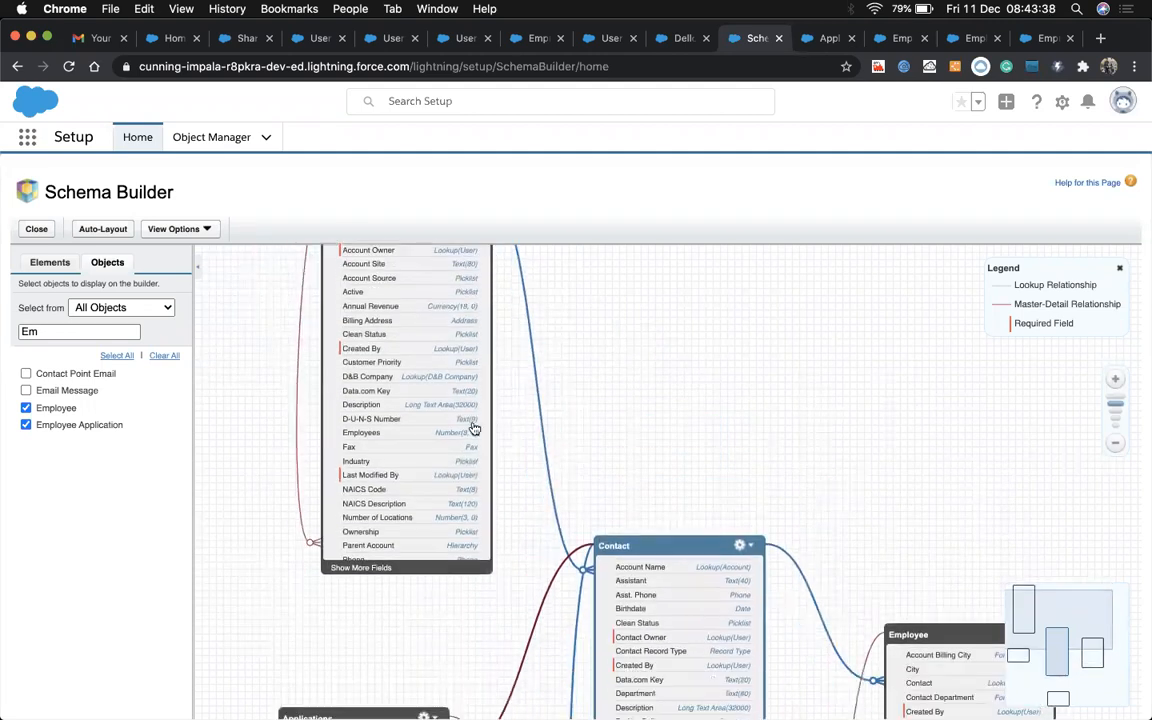
# Set the Objects list to Selected Objects and clear the 'Em' search filter.
pyautogui.click(65, 267)
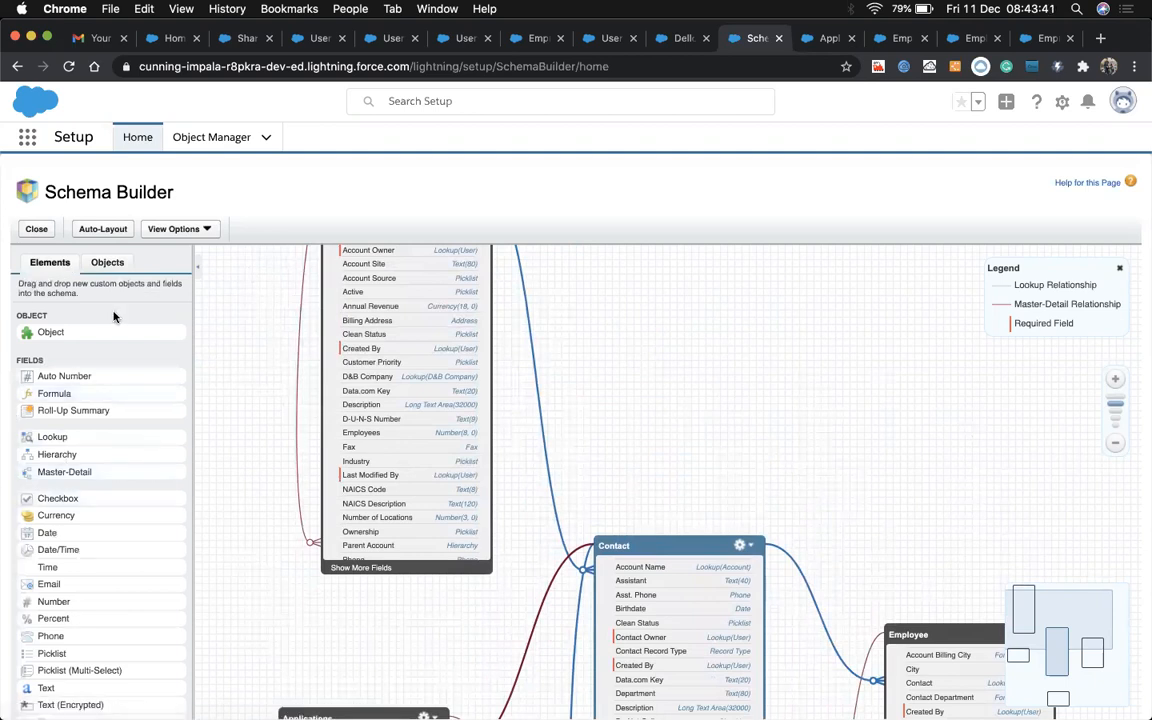
pyautogui.click(110, 264)
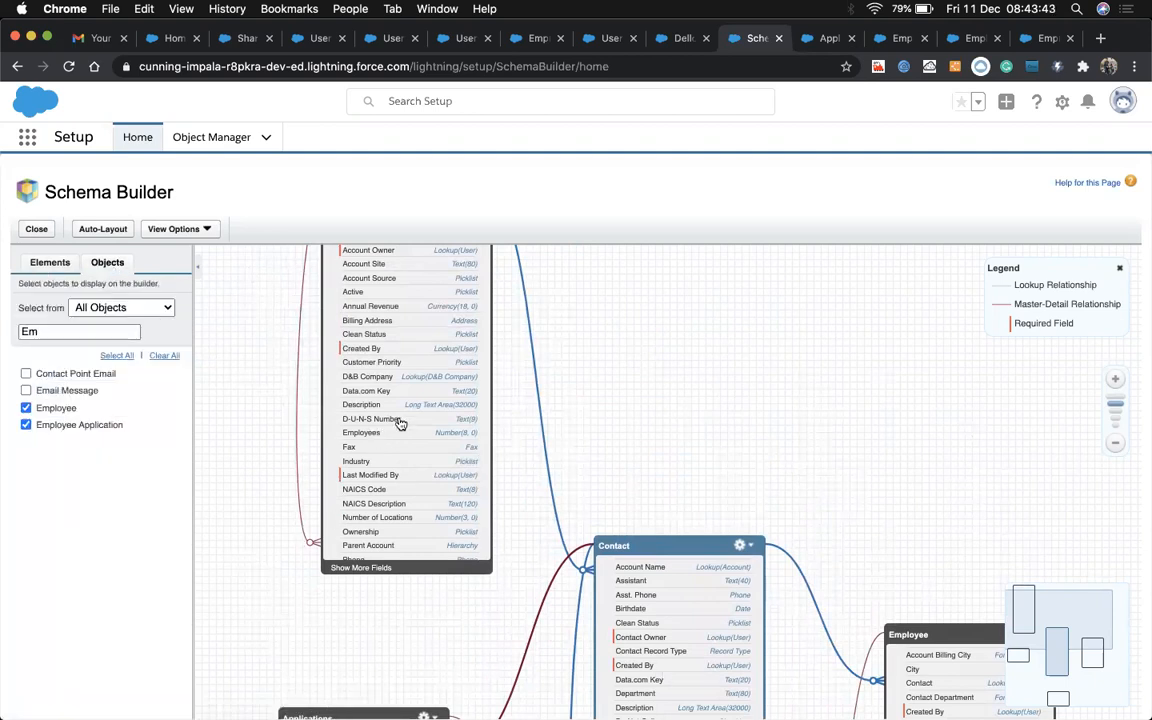
pyautogui.click(128, 307)
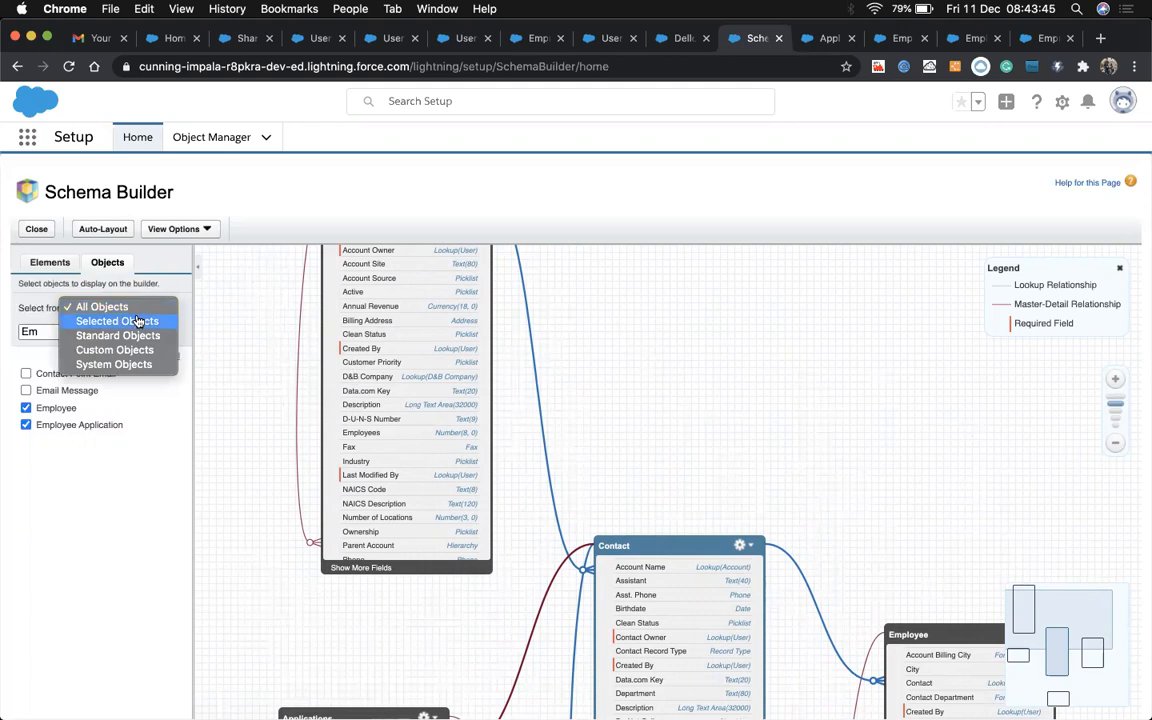
pyautogui.click(138, 321)
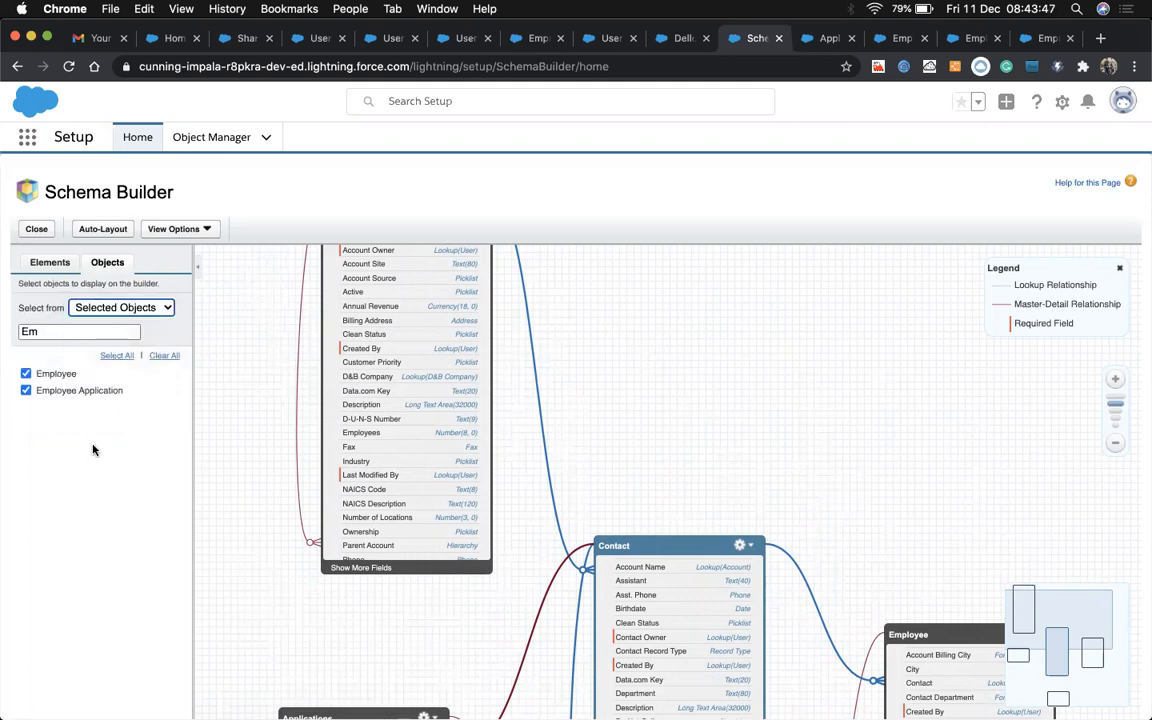
pyautogui.click(86, 334)
pyautogui.moveTo(86, 334); pyautogui.dragTo(3, 331)
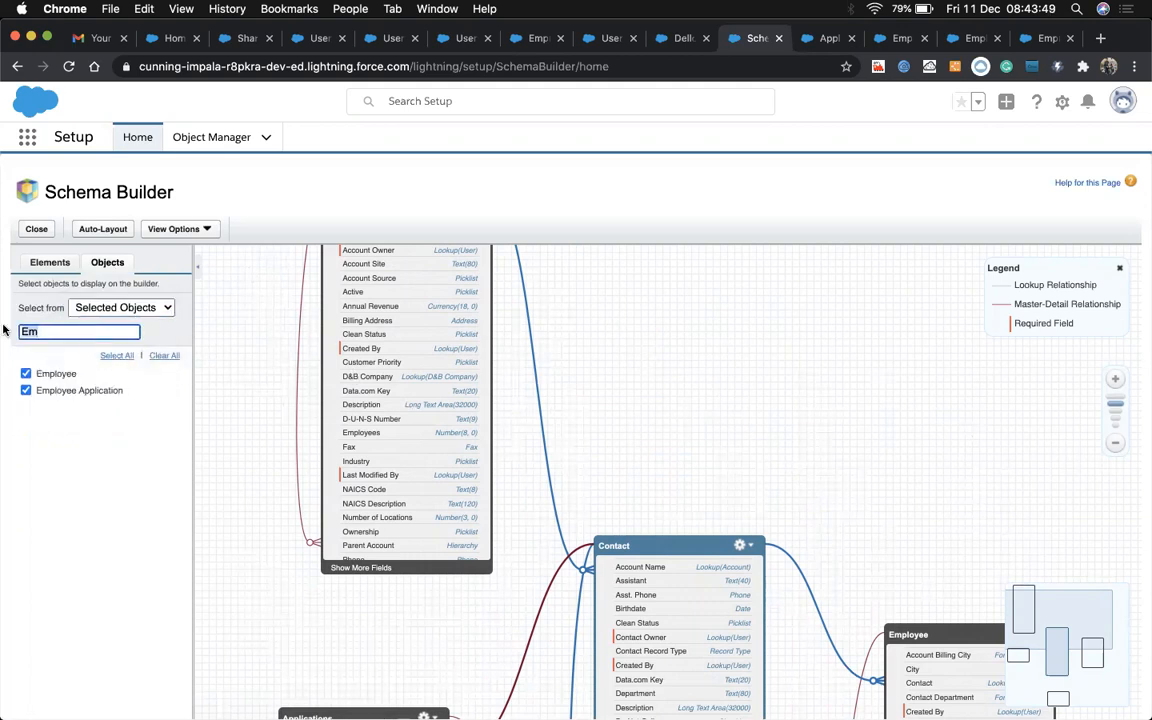
pyautogui.write('=')
pyautogui.press('BackSpace')
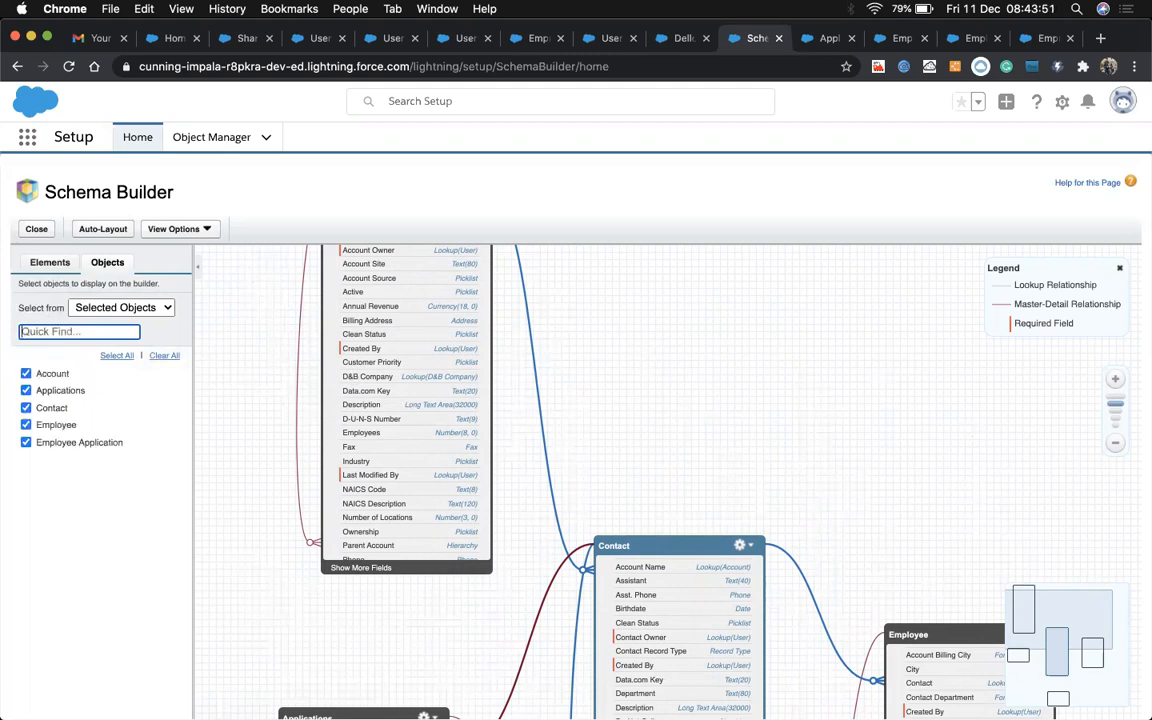
# Browse standard, custom and system object categories, return to Selected Objects, and recentre the diagram.
pyautogui.click(118, 305)
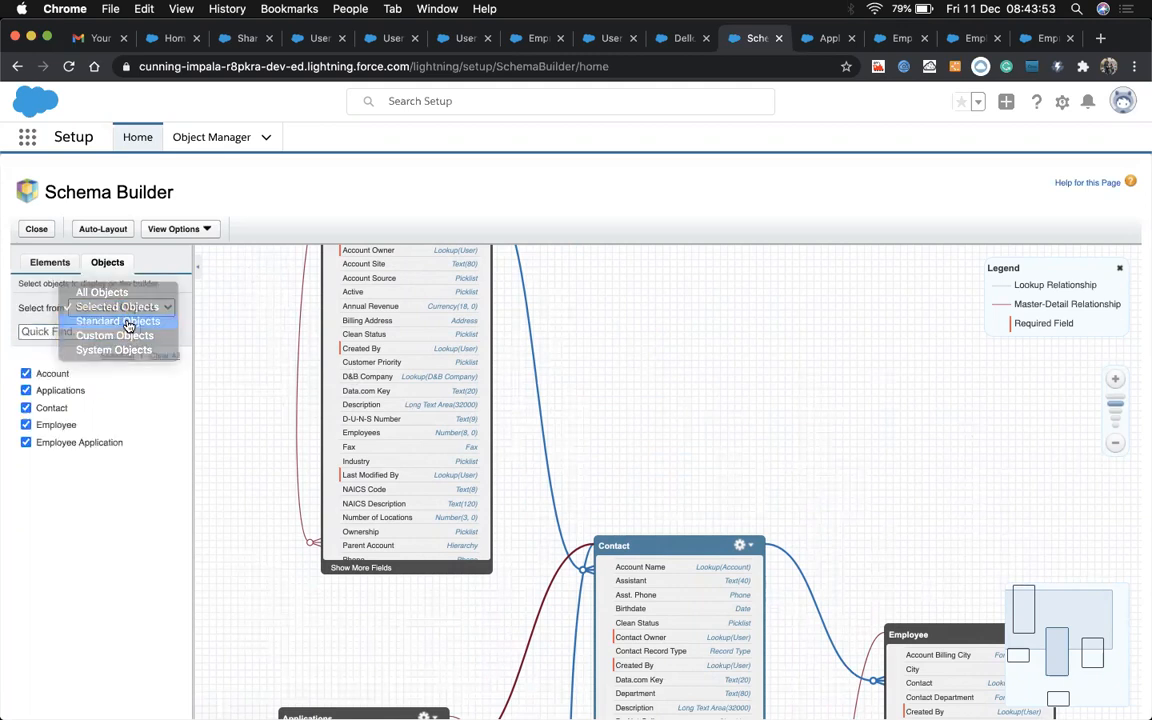
pyautogui.click(128, 322)
pyautogui.click(130, 316)
pyautogui.press('Escape')
pyautogui.click(134, 312)
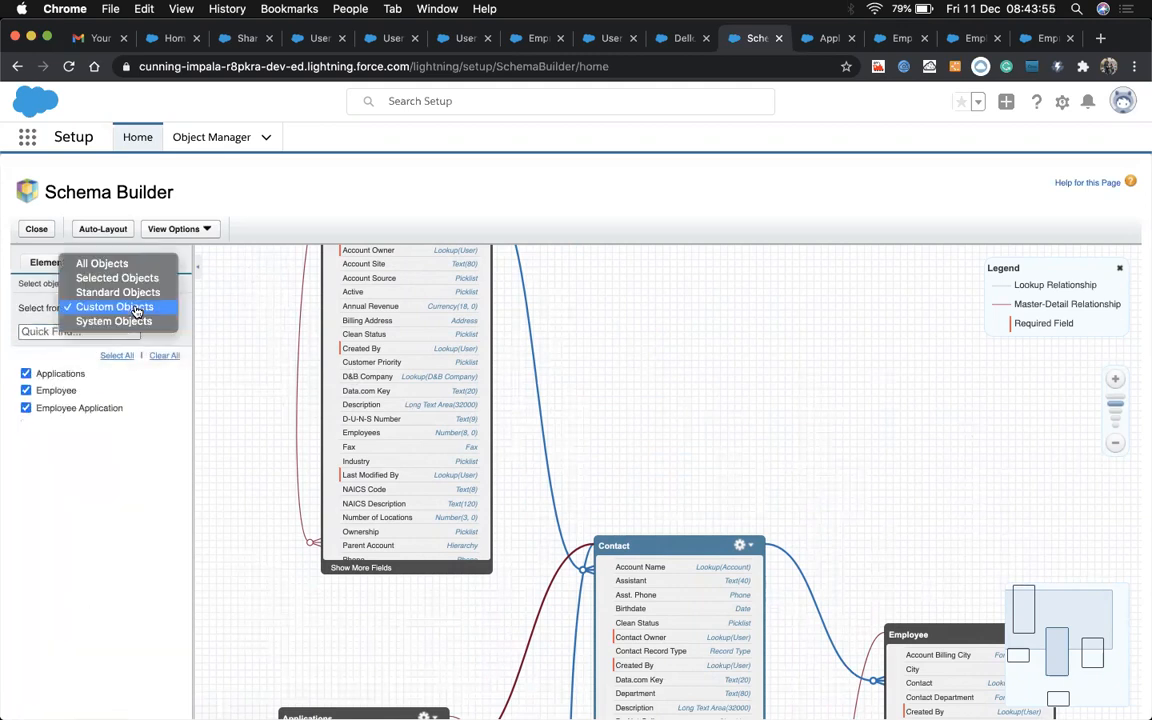
pyautogui.click(135, 328)
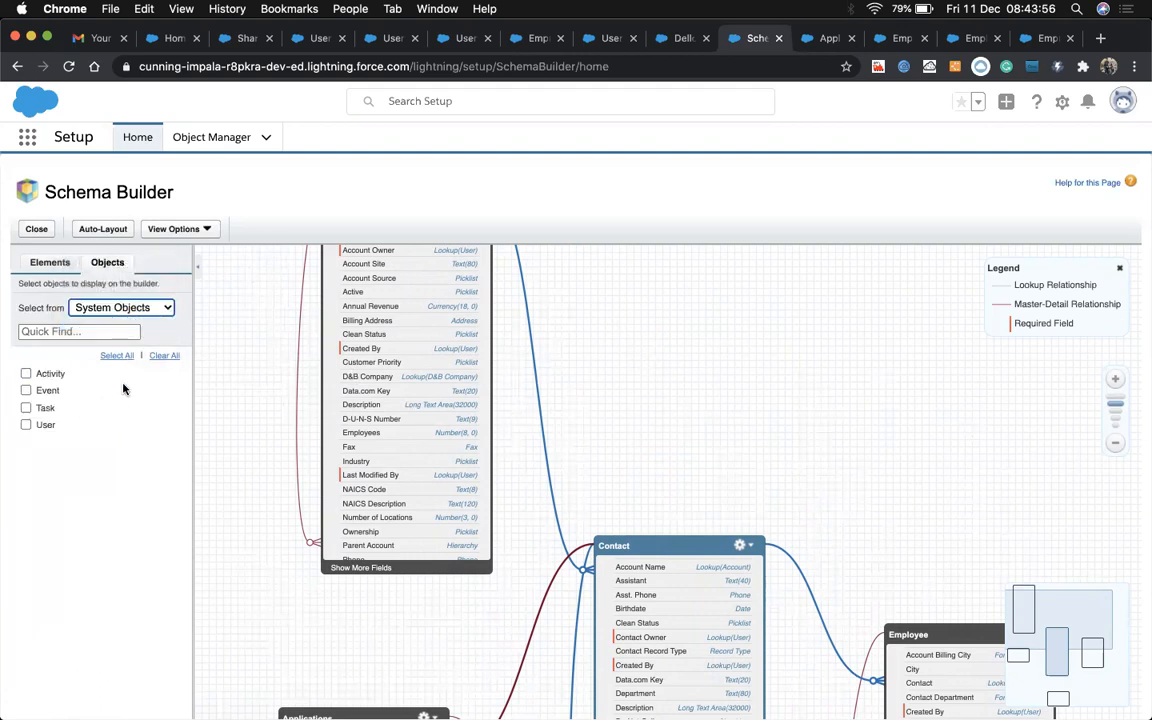
pyautogui.click(105, 306)
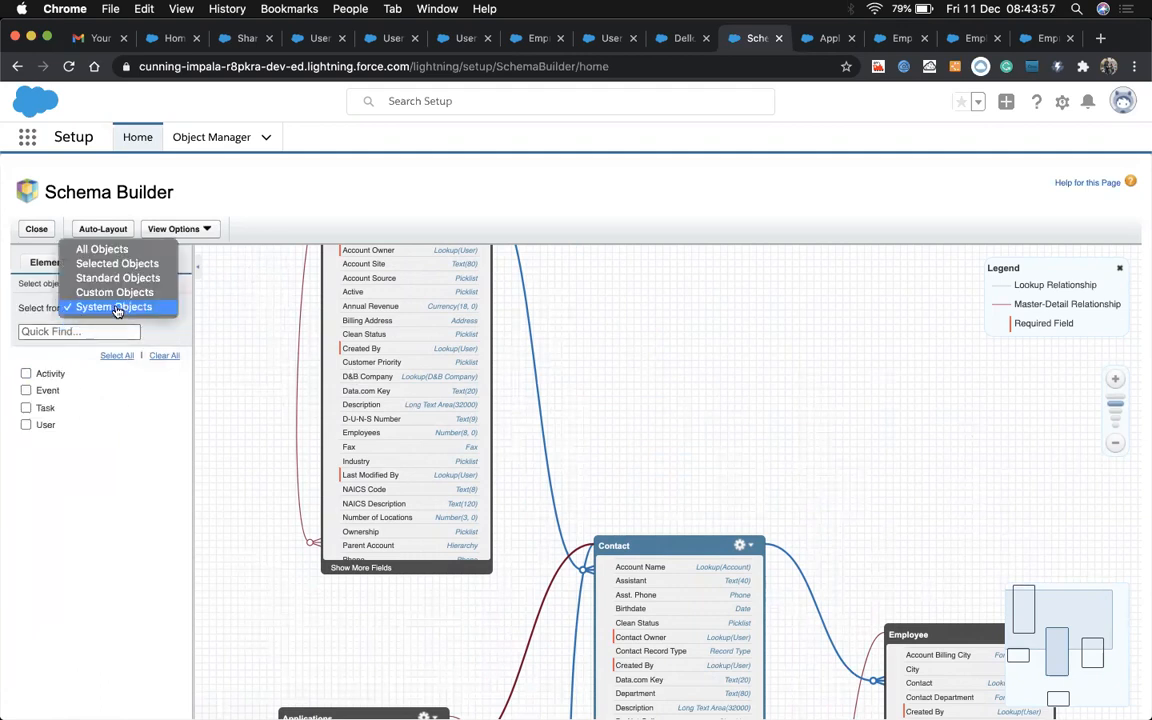
pyautogui.click(110, 264)
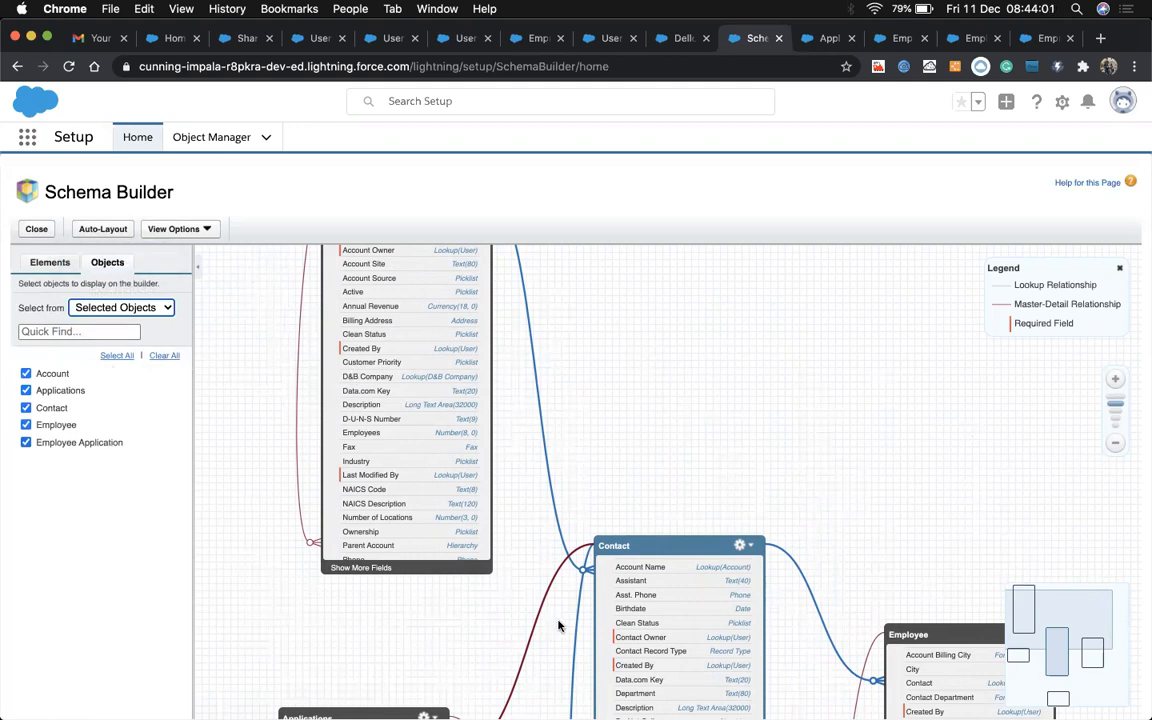
pyautogui.scroll(-3, 645, 466)
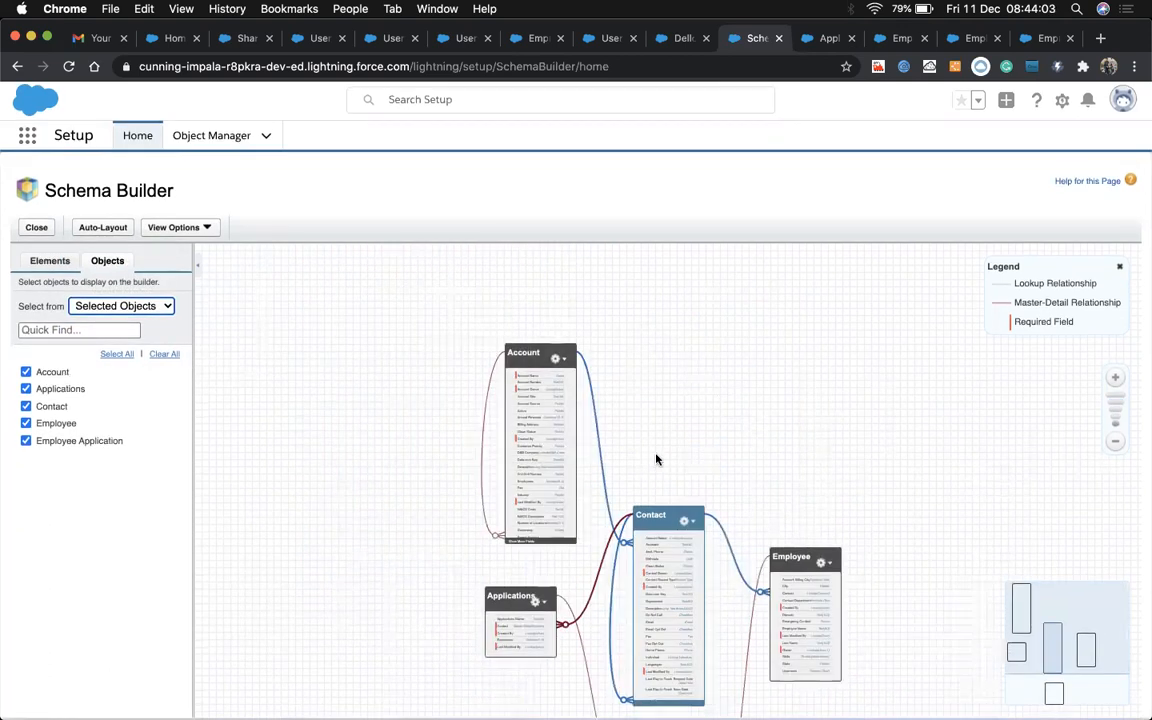
pyautogui.moveTo(627, 428); pyautogui.dragTo(550, 380)
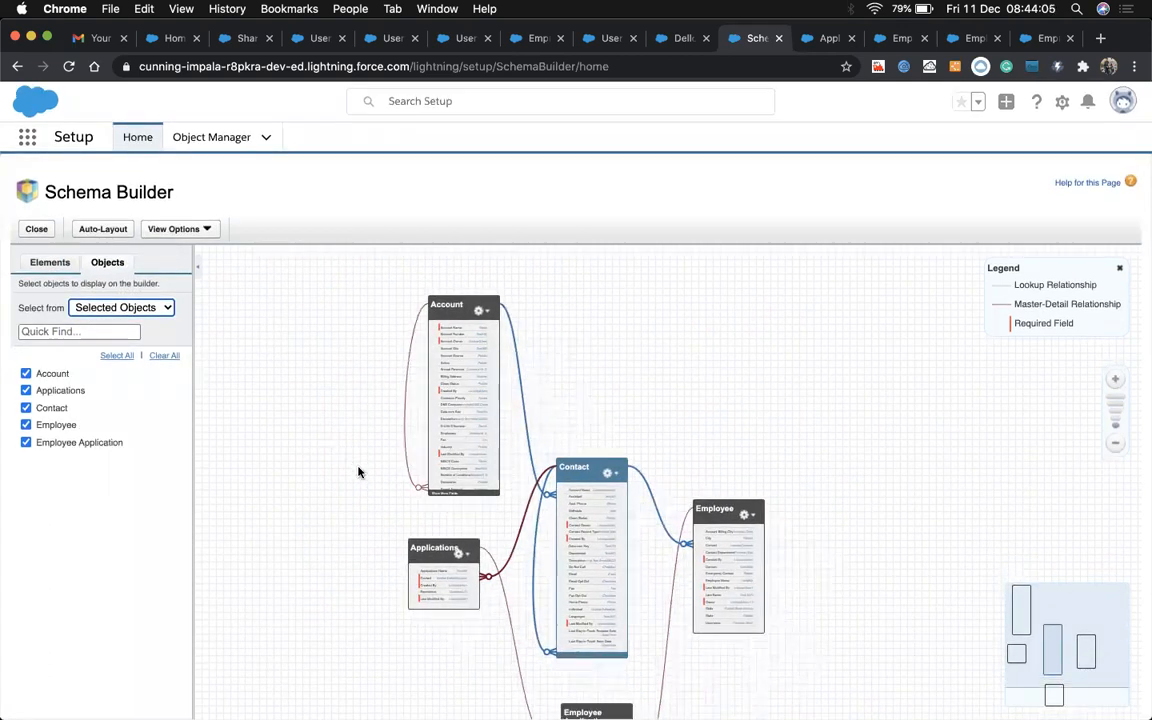
# On the Elements tab, move Employee Application up and drop a new Object onto the canvas.
pyautogui.click(50, 262)
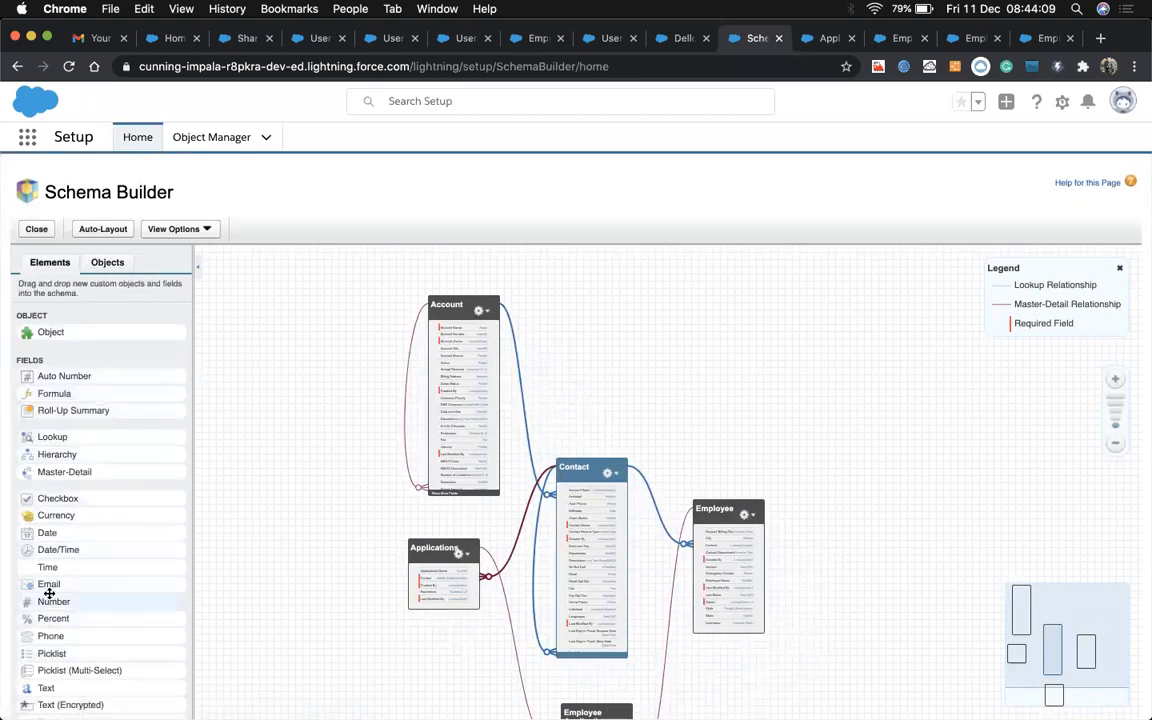
pyautogui.scroll(-1, 90, 620)
pyautogui.scroll(-2, 90, 620)
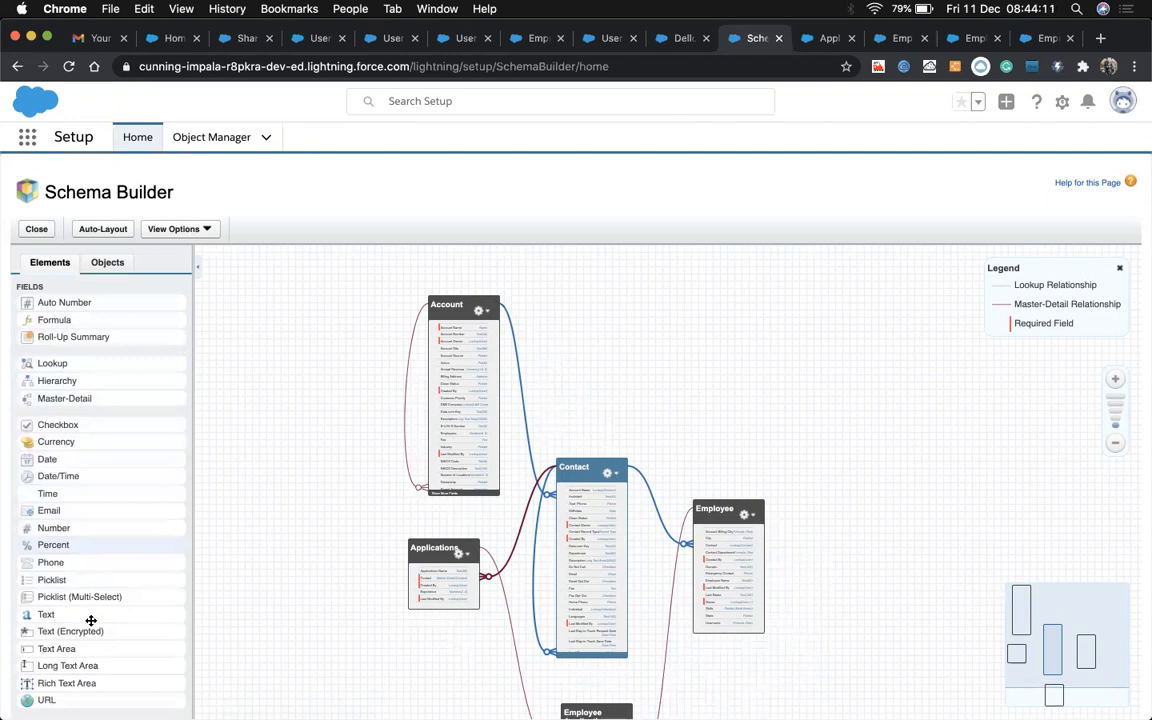
pyautogui.scroll(5, 412, 611)
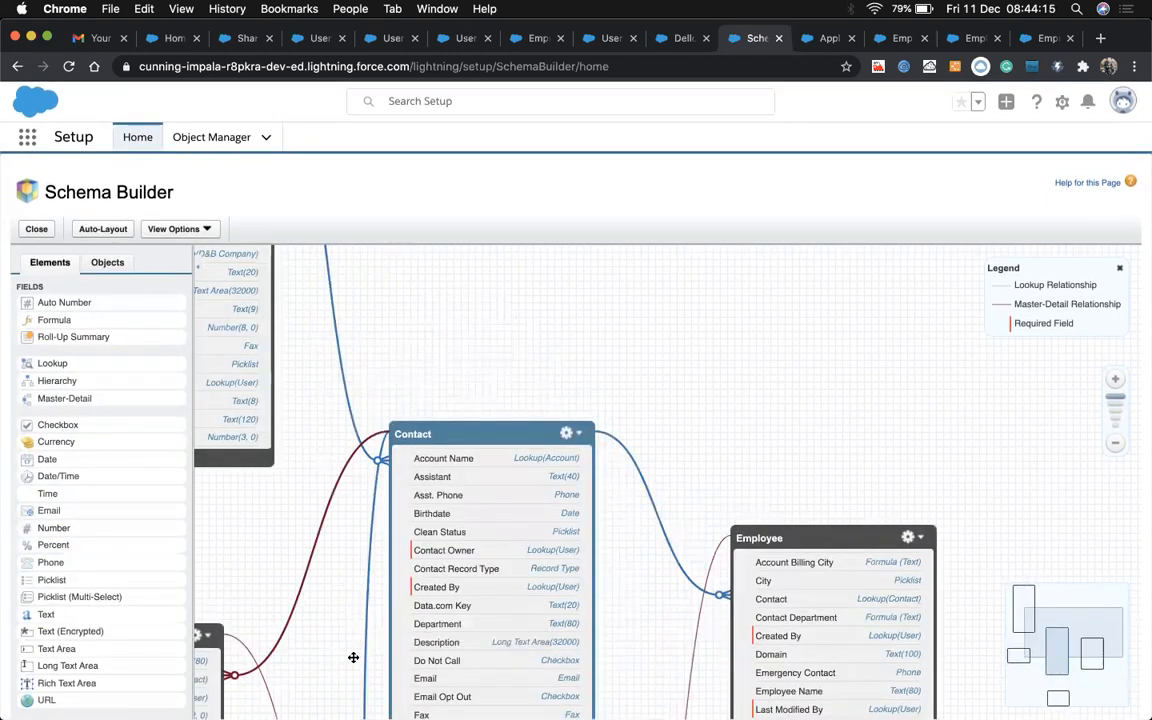
pyautogui.scroll(-5, 350, 658)
pyautogui.moveTo(524, 666); pyautogui.dragTo(514, 531)
pyautogui.scroll(2, 102, 427)
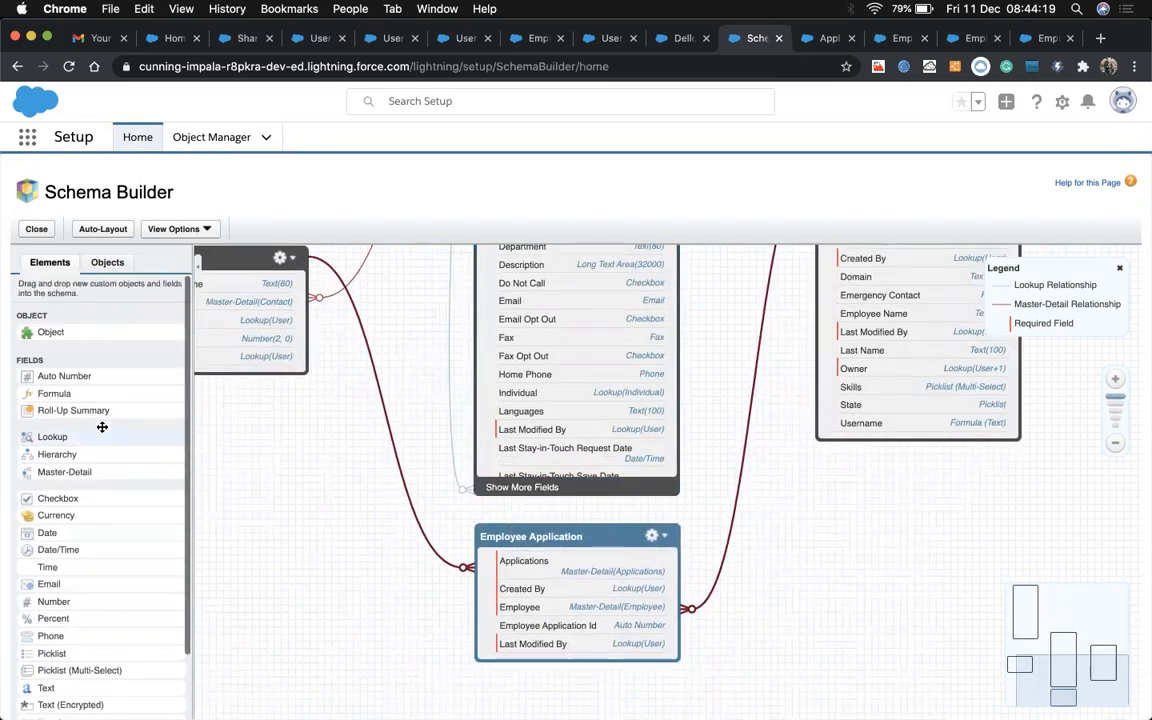
pyautogui.moveTo(52, 330); pyautogui.dragTo(246, 416)
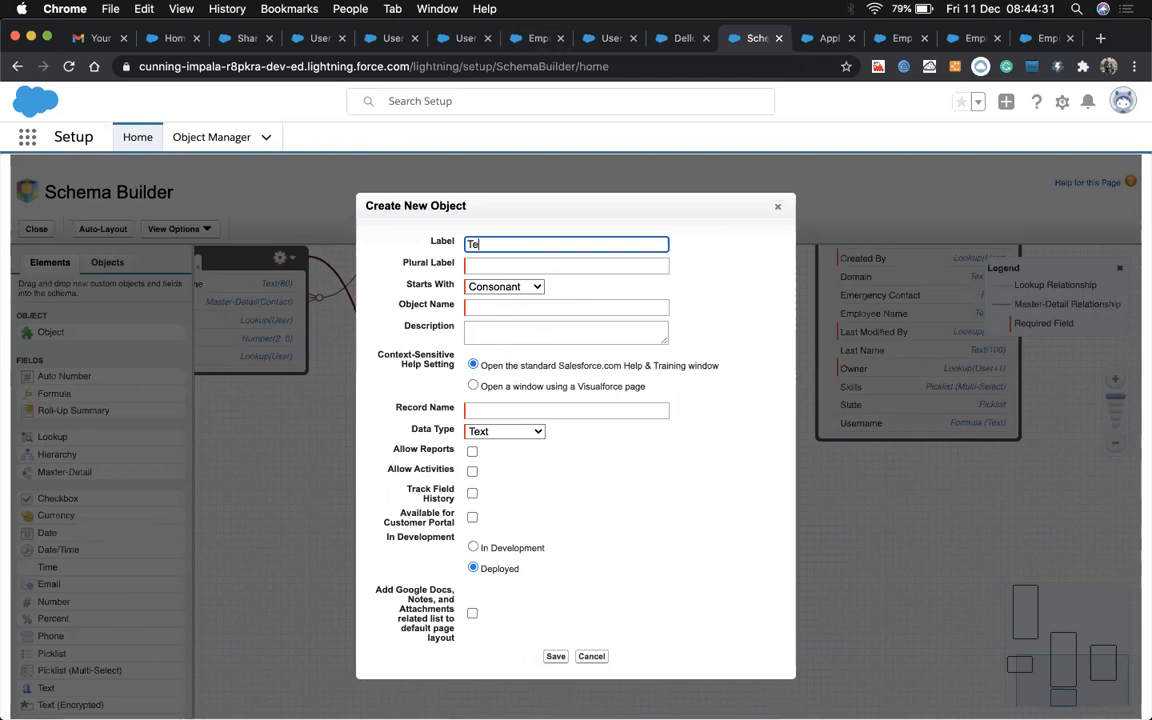
# Enter label 'Testing Via Schema' and plural label 'Testing Via Schemas'.
pyautogui.press('BackSpace')
pyautogui.press('BackSpace')
pyautogui.write('ing Via Schema')
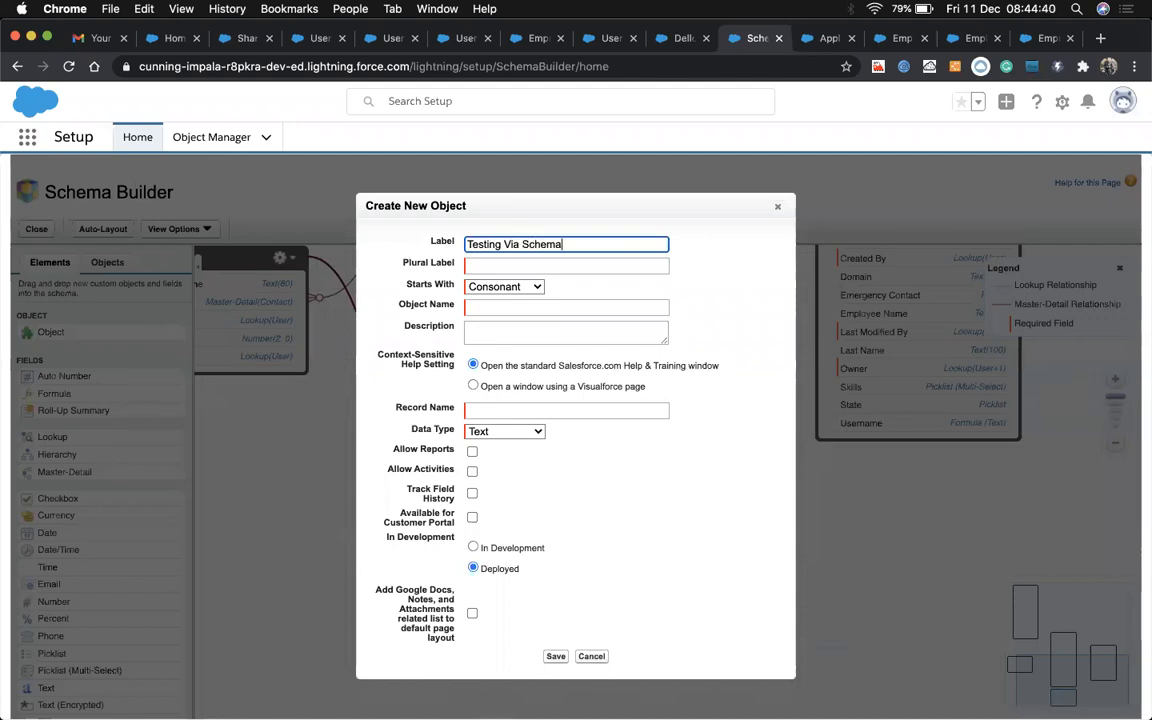
pyautogui.press('Tab')
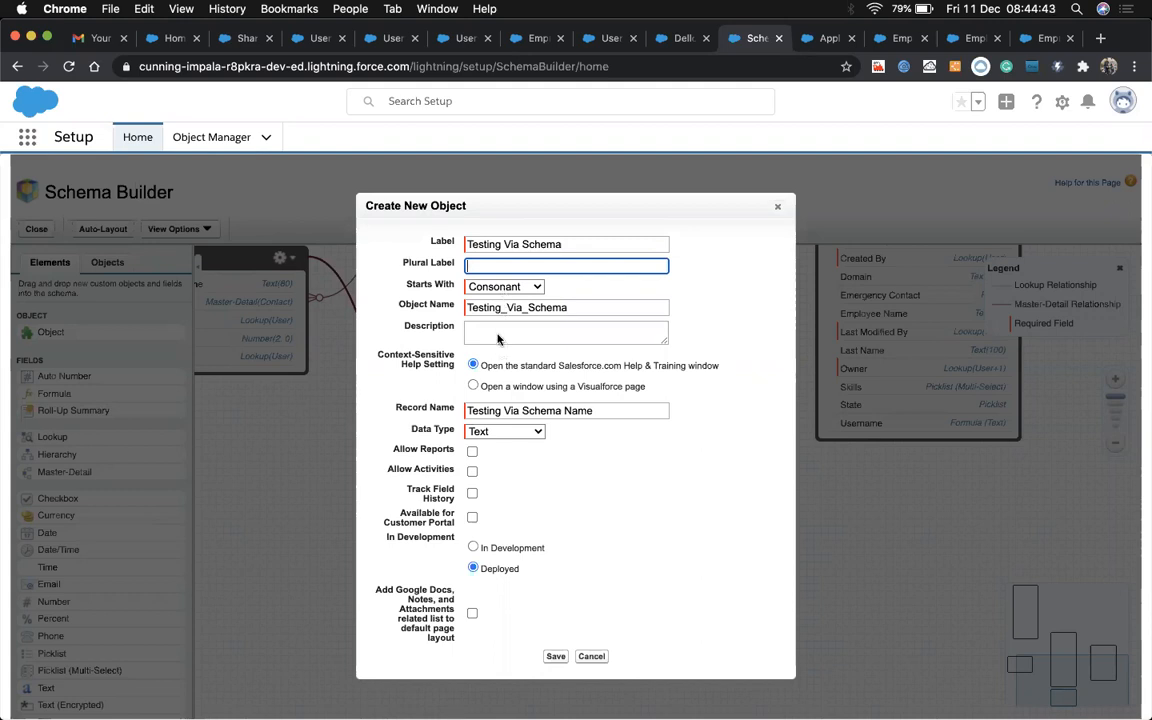
pyautogui.moveTo(570, 243); pyautogui.dragTo(415, 247)
pyautogui.press('super+c')
pyautogui.click(494, 266)
pyautogui.press('super+v')
pyautogui.write('s')
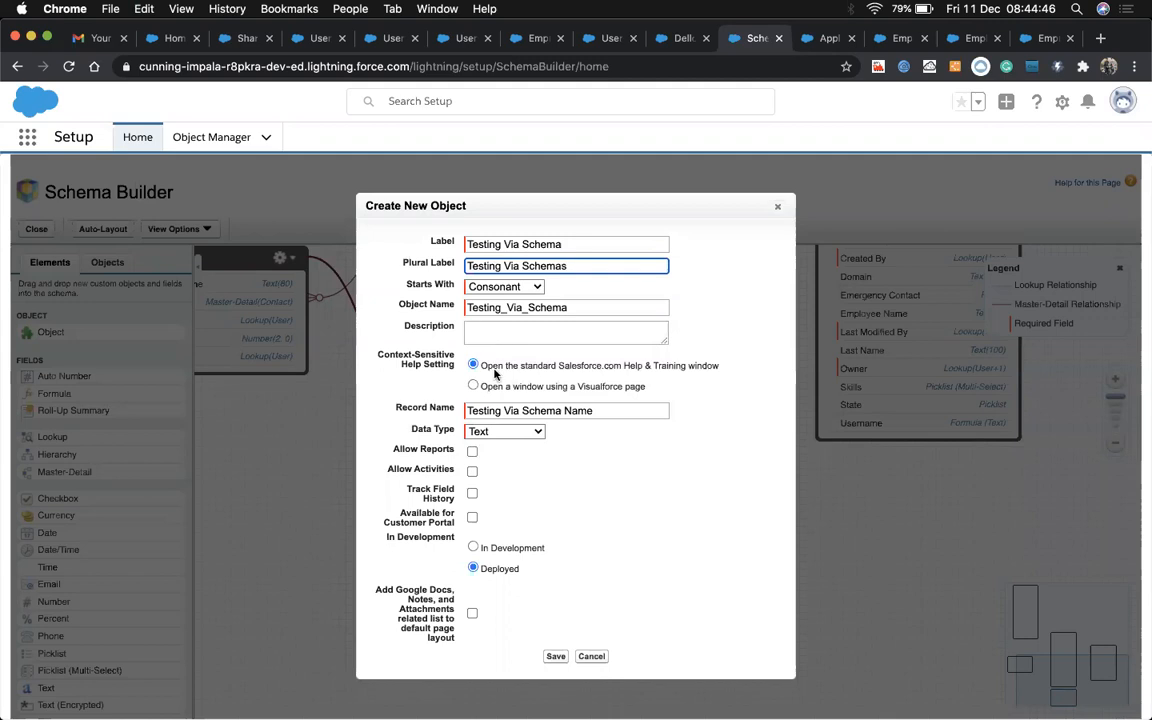
# Keep Text as the record name data type and save the new object.
pyautogui.click(505, 431)
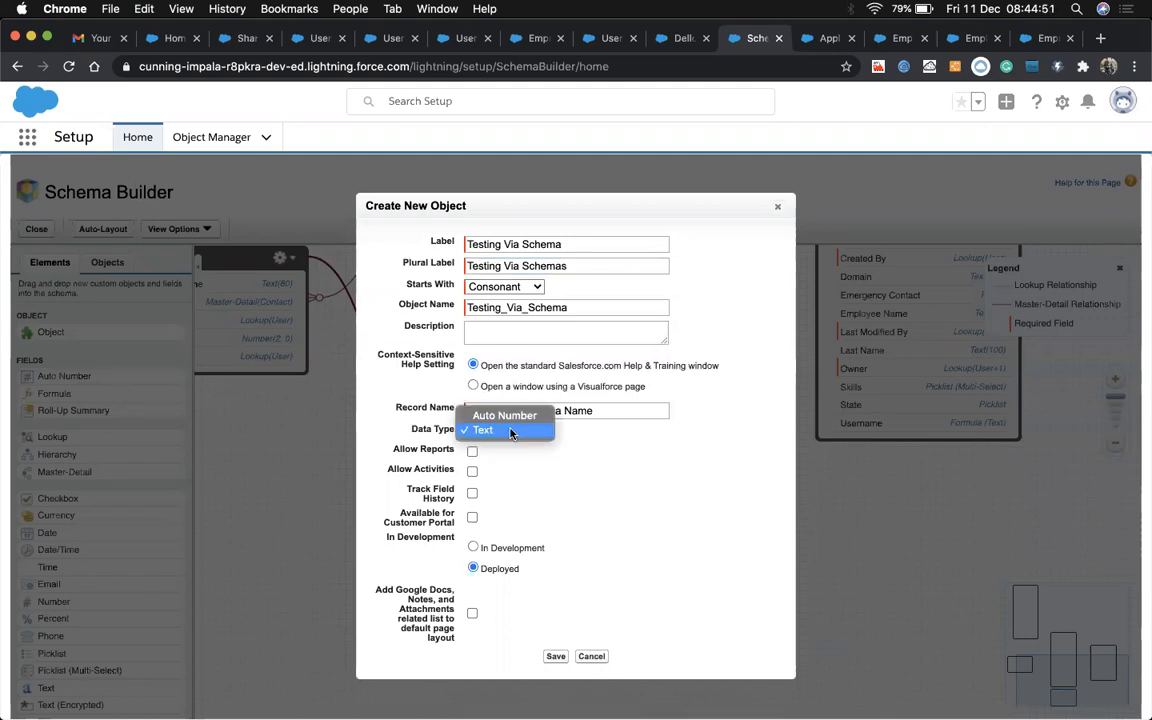
pyautogui.click(484, 442)
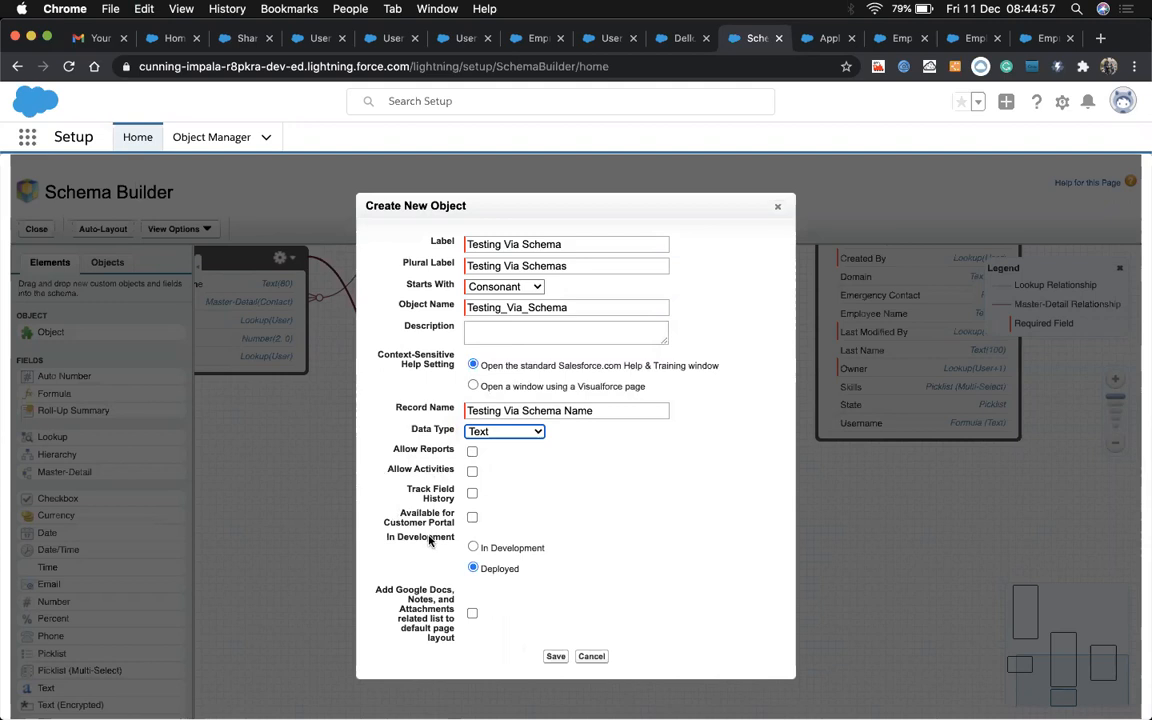
pyautogui.click(555, 657)
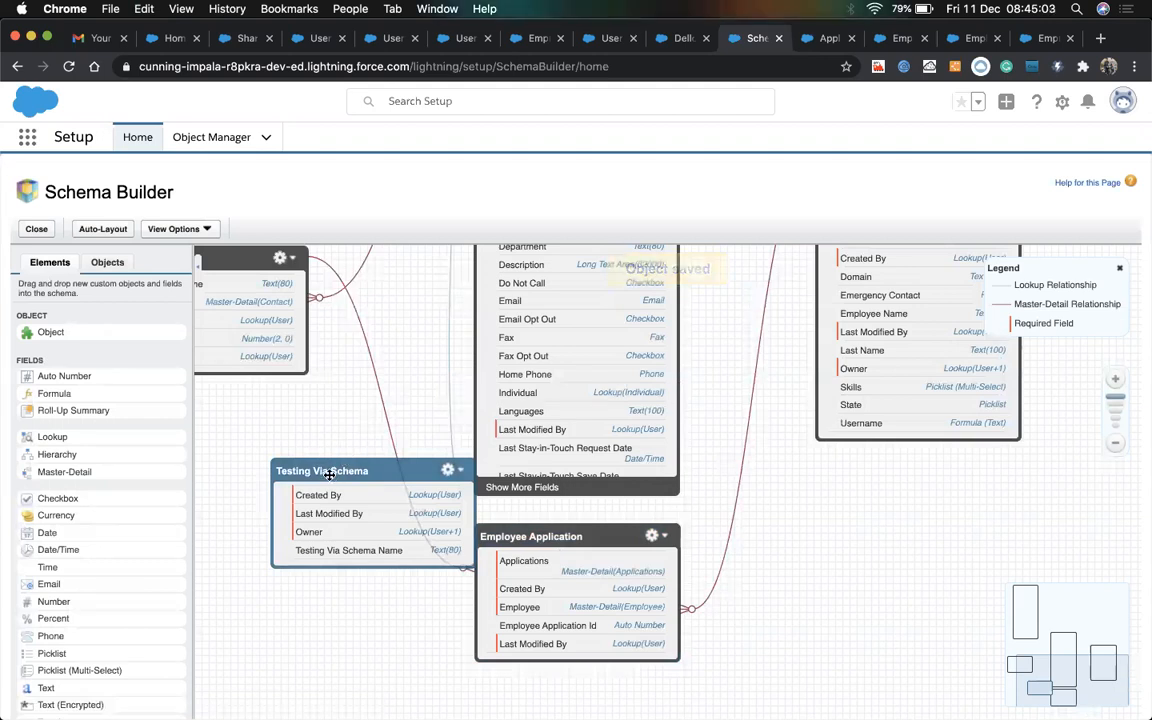
# Place Testing Via Schema beside Employee Application and drop a Date field onto it.
pyautogui.moveTo(275, 461); pyautogui.dragTo(214, 447)
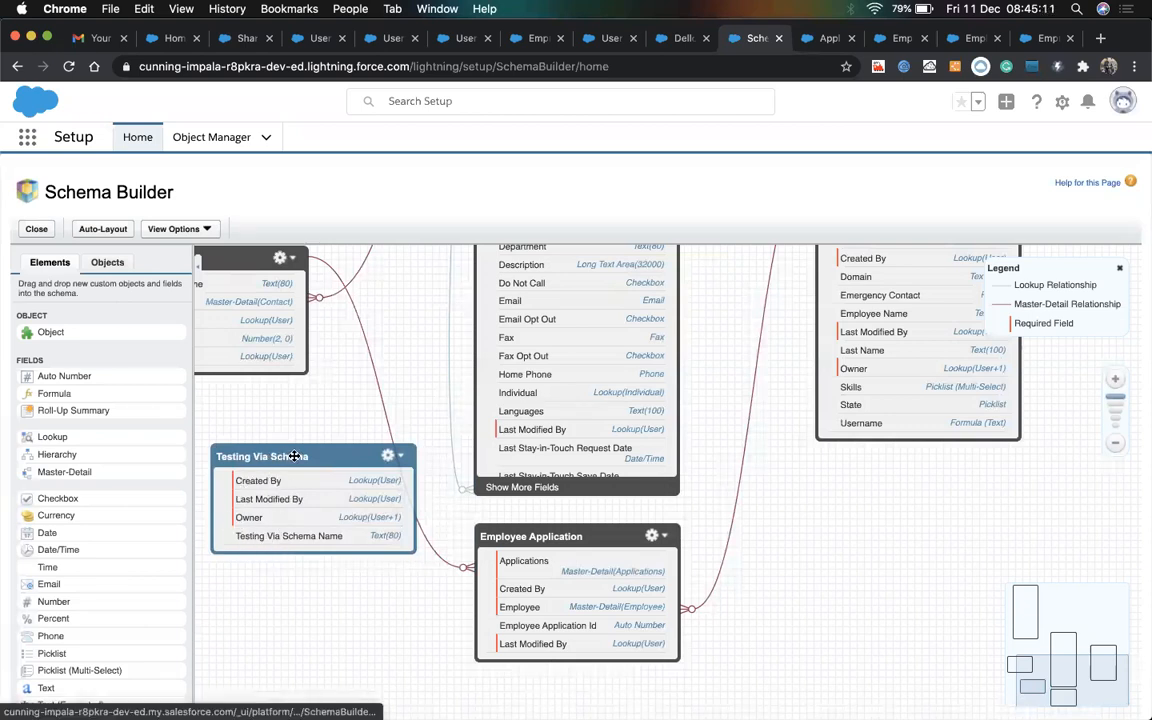
pyautogui.moveTo(294, 456); pyautogui.dragTo(294, 513)
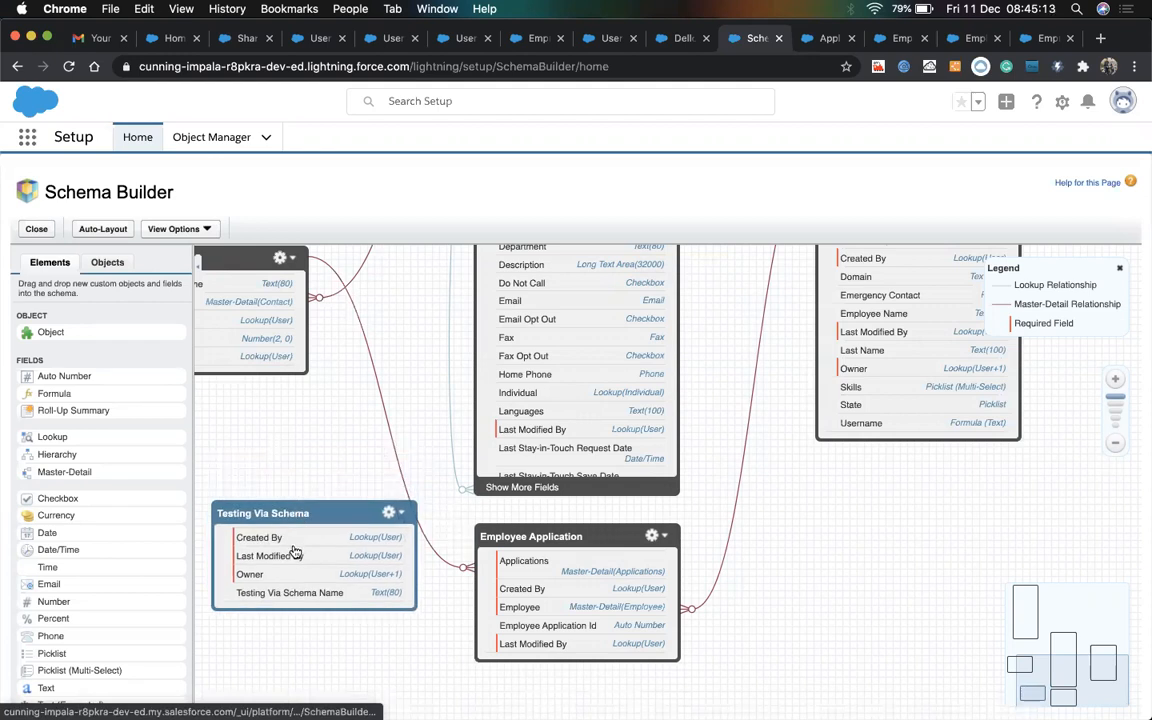
pyautogui.scroll(-2, 78, 538)
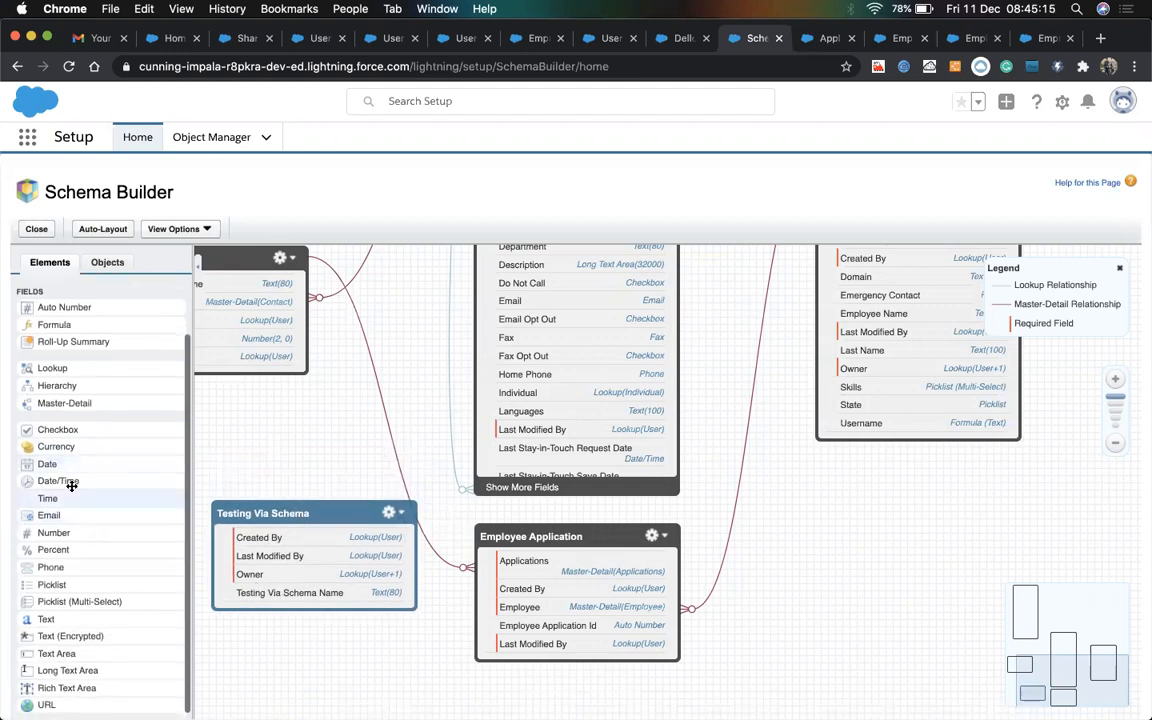
pyautogui.scroll(2, 69, 481)
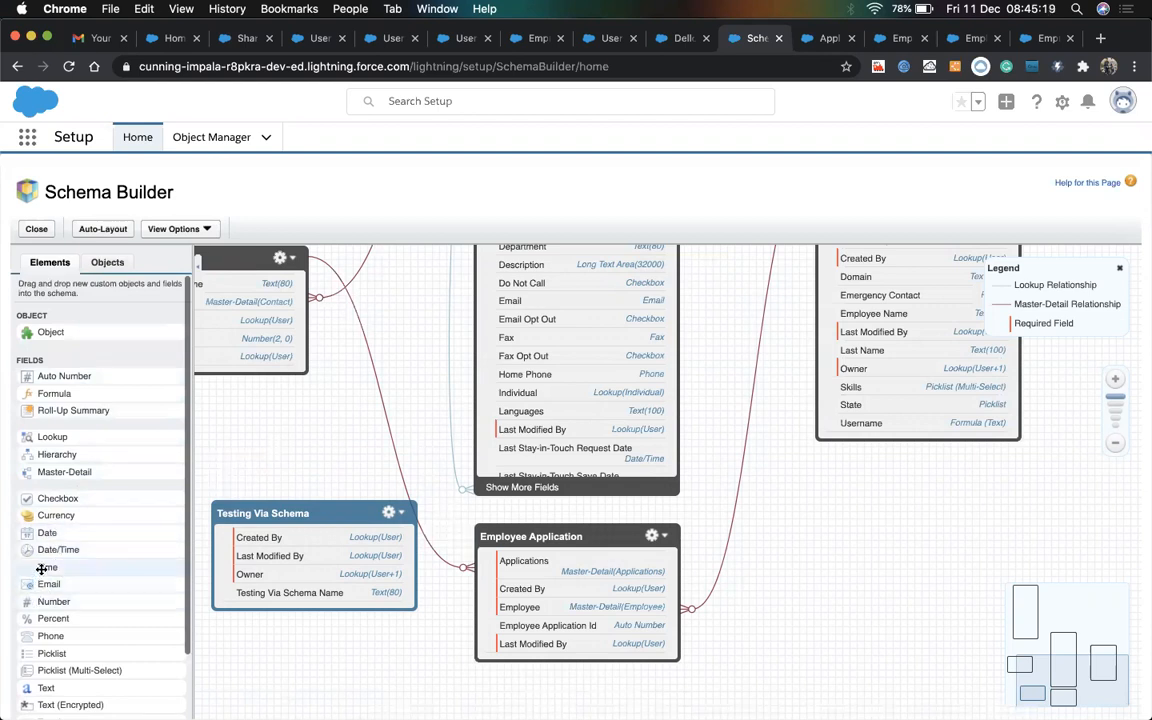
pyautogui.moveTo(48, 533); pyautogui.dragTo(274, 553)
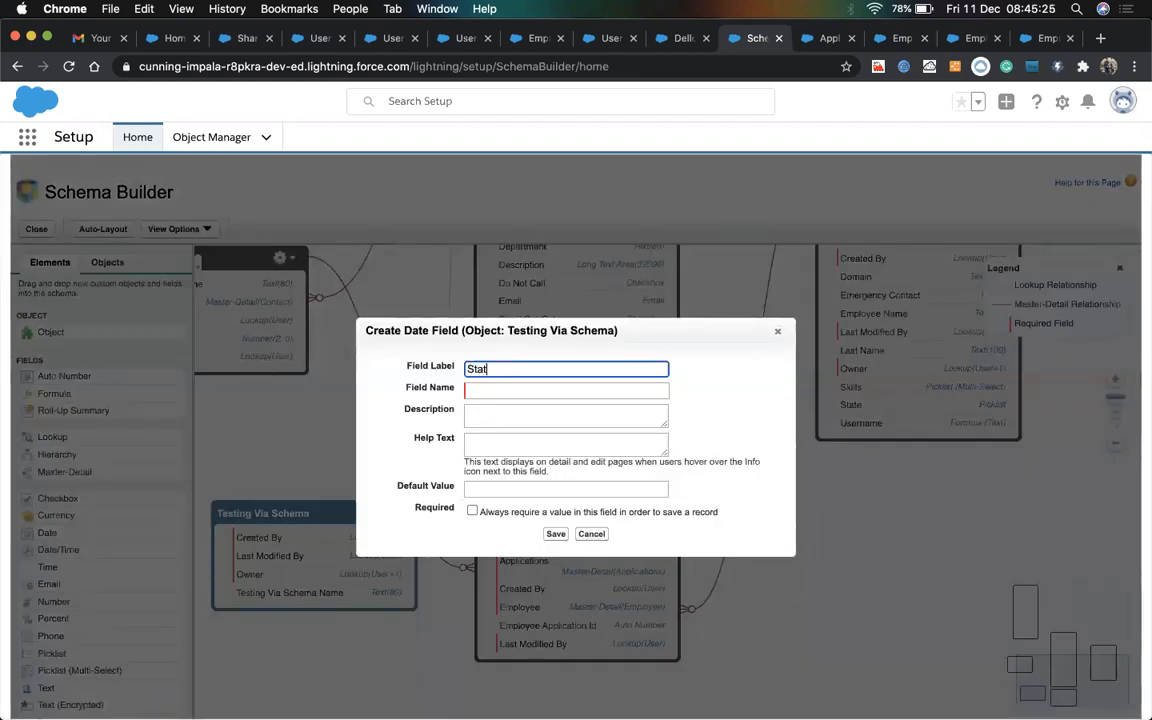
# Label the new date field 'Start Date' and save it on Testing Via Schema.
pyautogui.write('Start Date')
pyautogui.press('Tab')
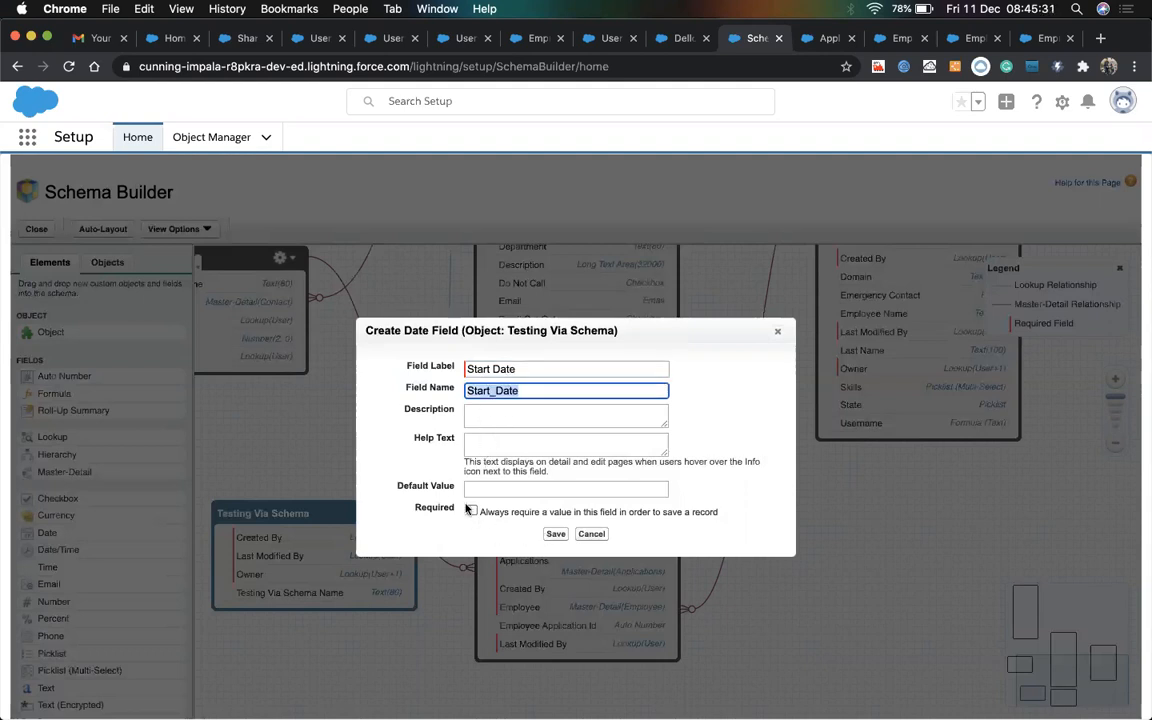
pyautogui.click(554, 535)
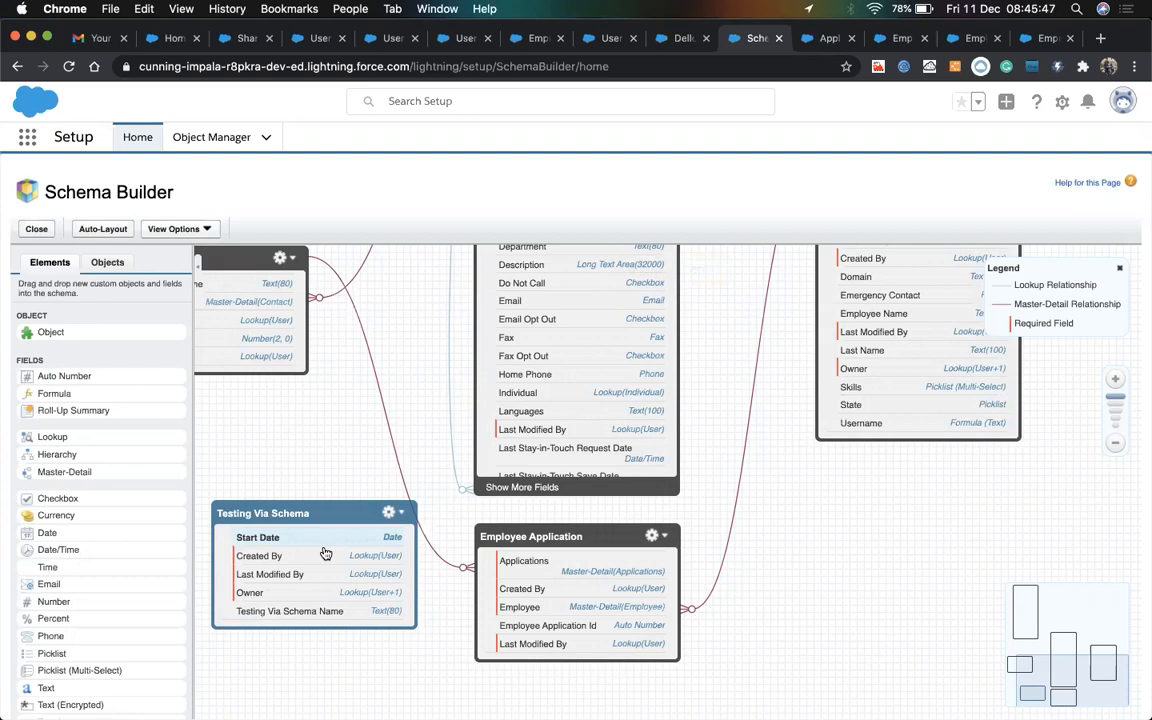
pyautogui.click(393, 514)
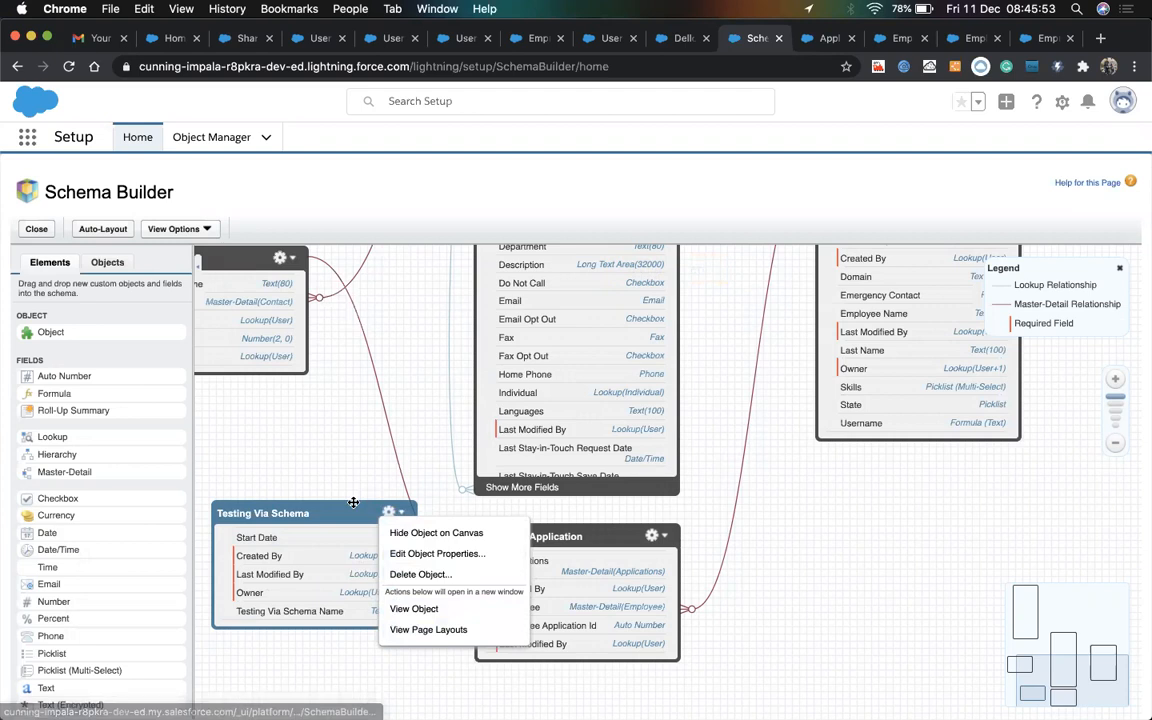
pyautogui.click(389, 512)
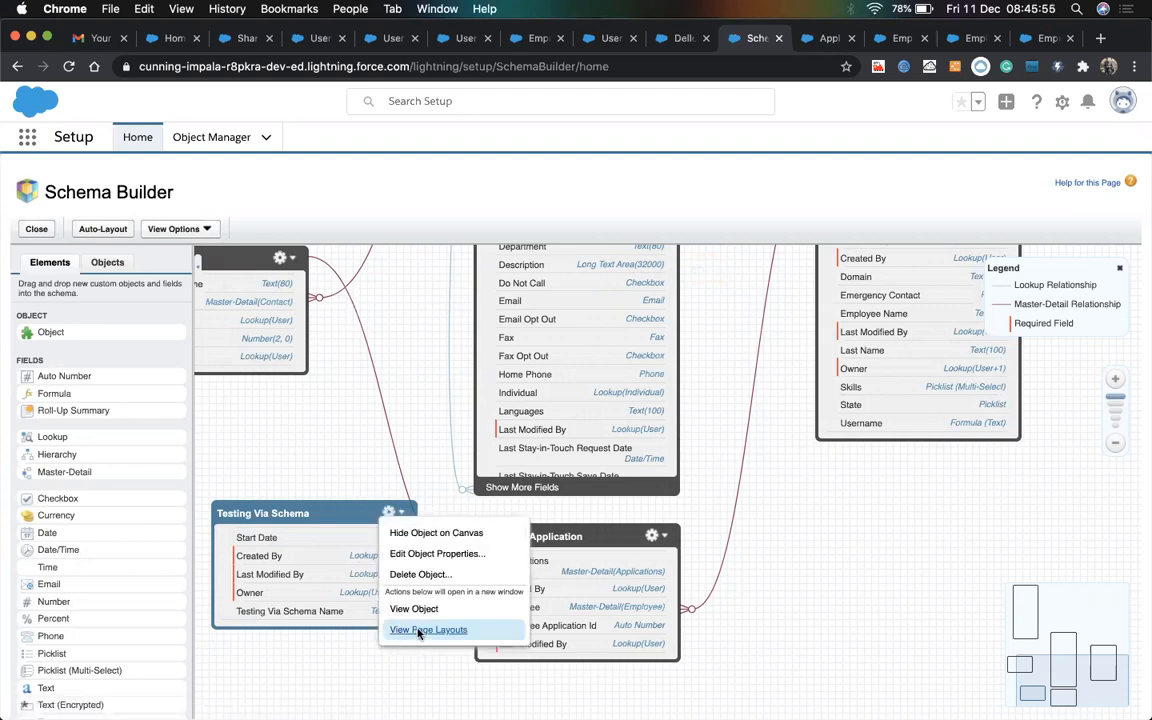
pyautogui.click(410, 630)
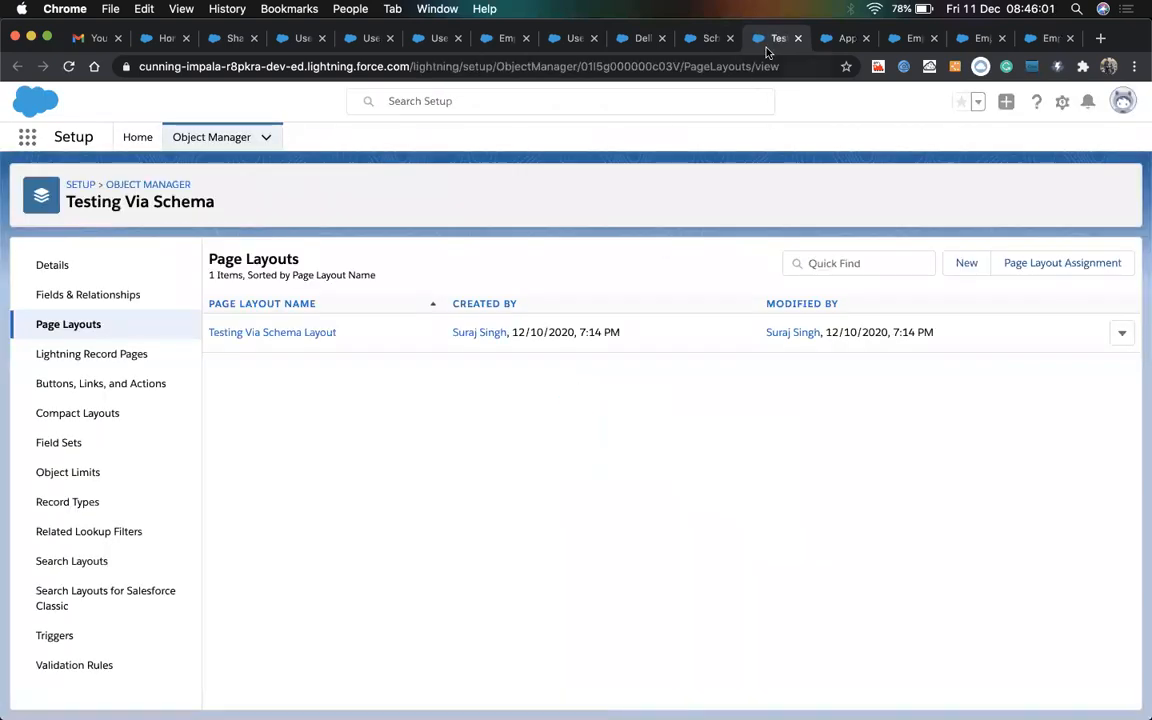
pyautogui.click(796, 39)
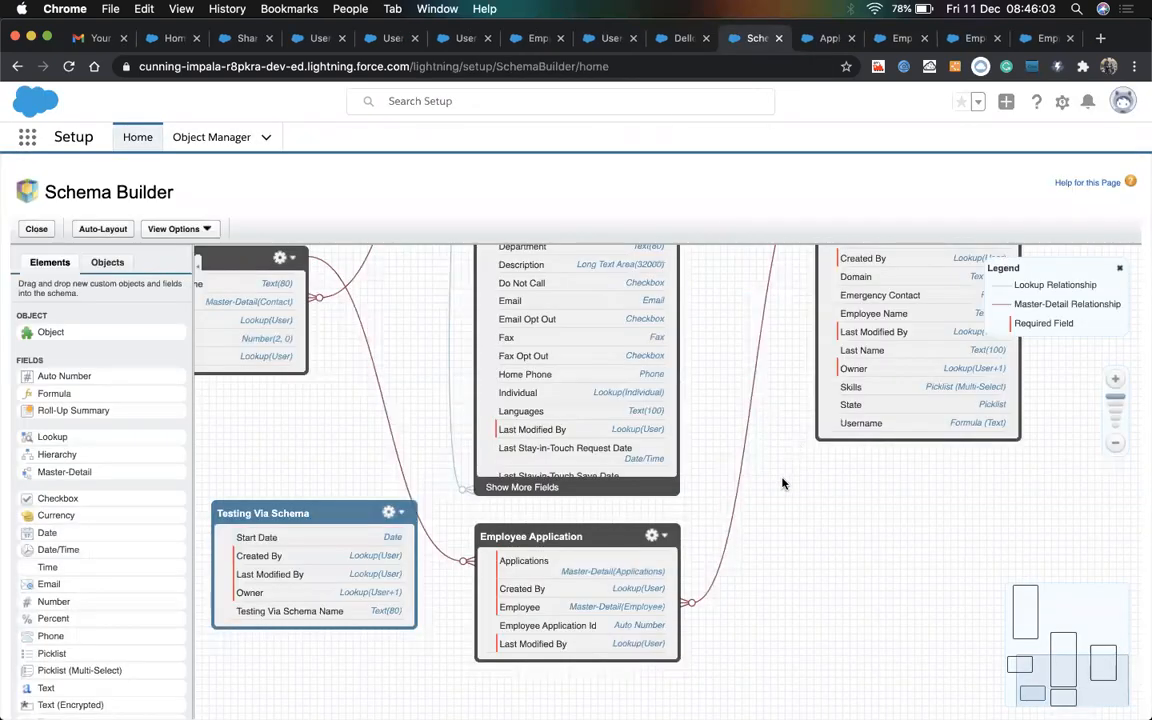
# Move the Testing Via Schema box up and left, nearer Applications.
pyautogui.moveTo(805, 481); pyautogui.dragTo(830, 502)
pyautogui.scroll(-2, 830, 502)
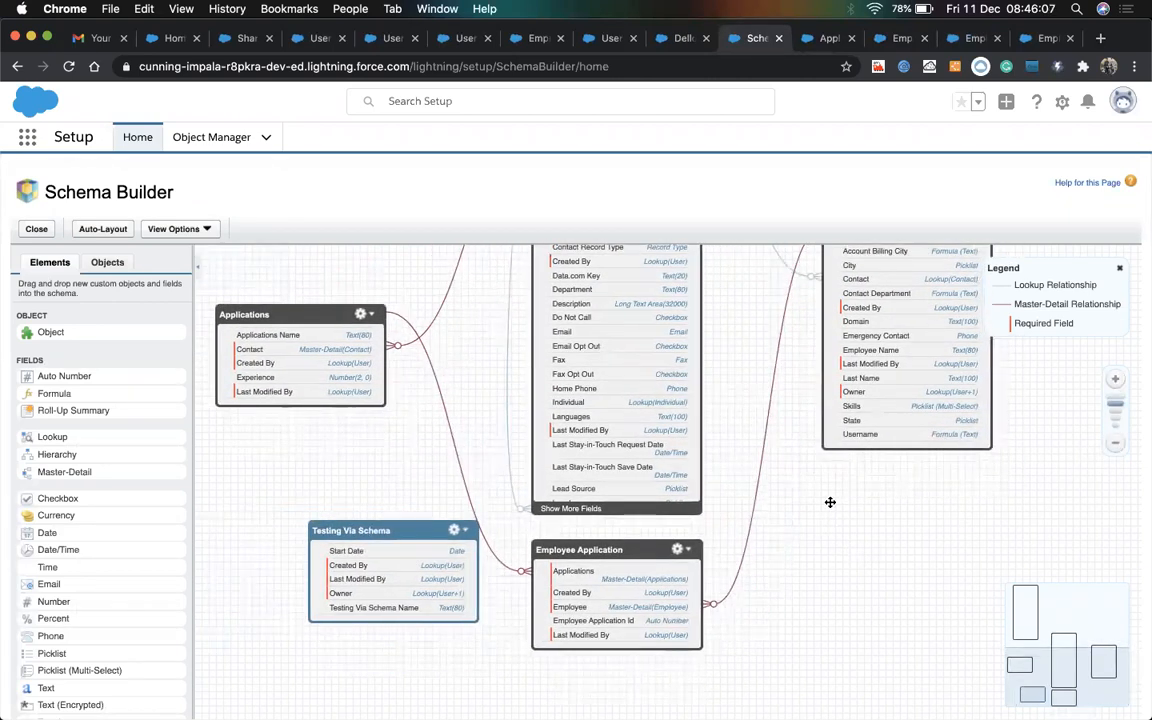
pyautogui.click(1115, 378)
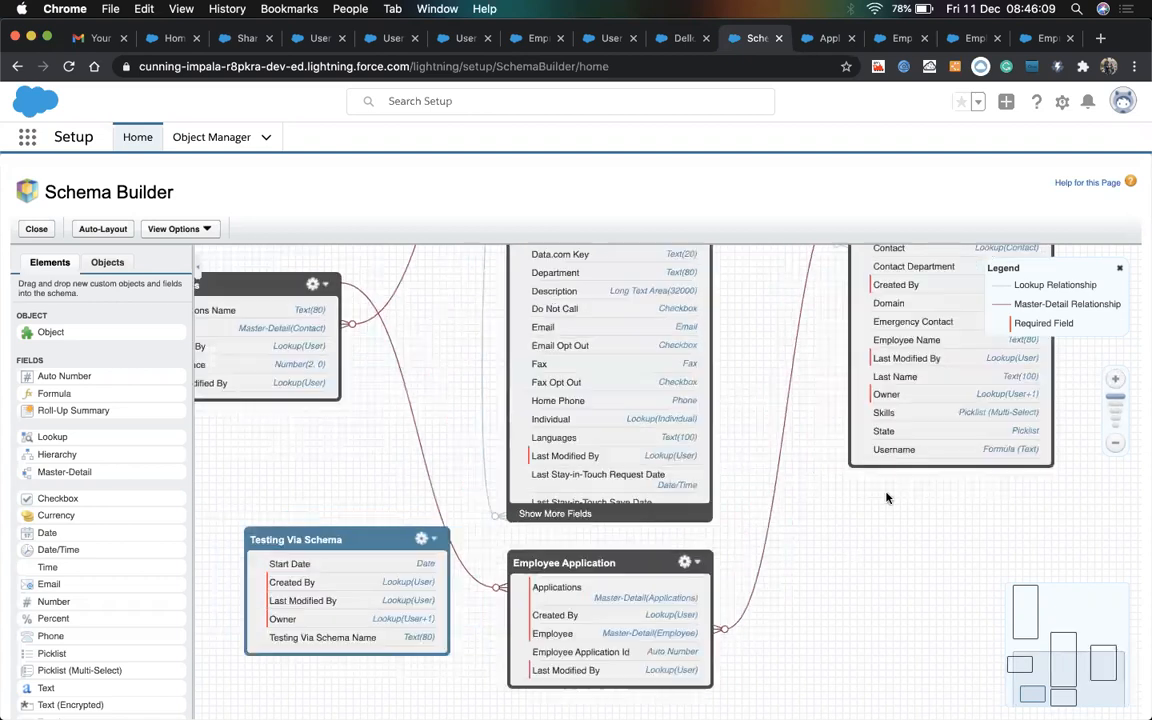
pyautogui.moveTo(865, 522); pyautogui.dragTo(931, 514)
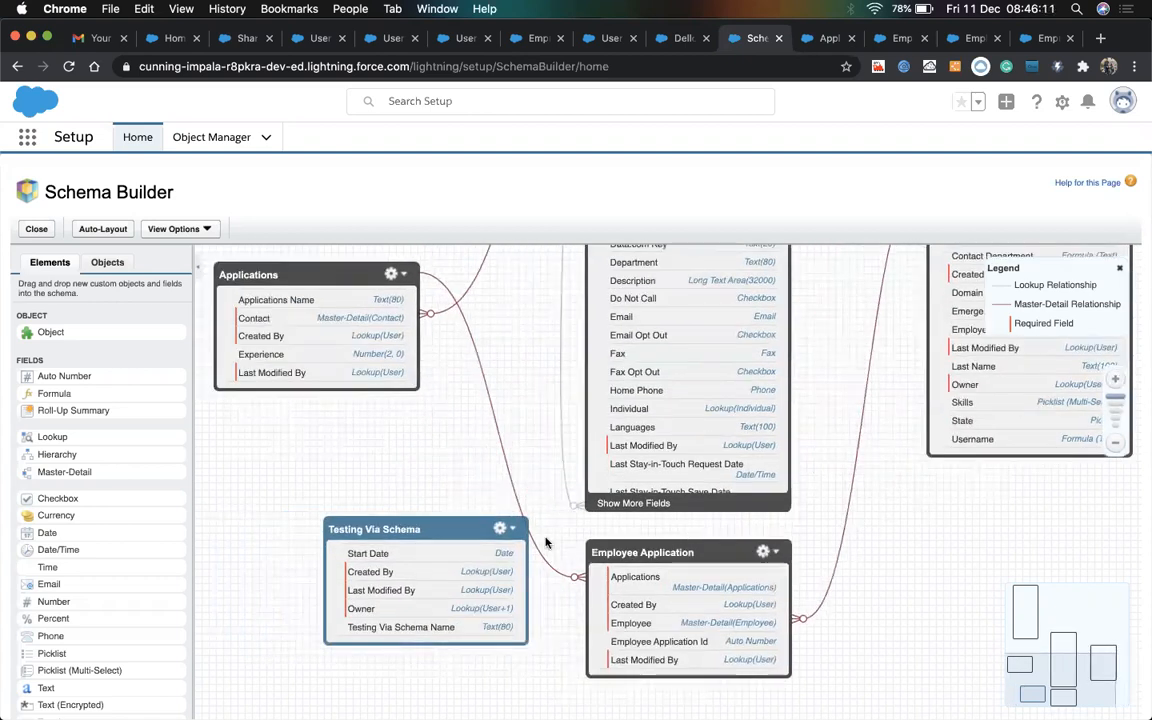
pyautogui.moveTo(442, 528); pyautogui.dragTo(372, 491)
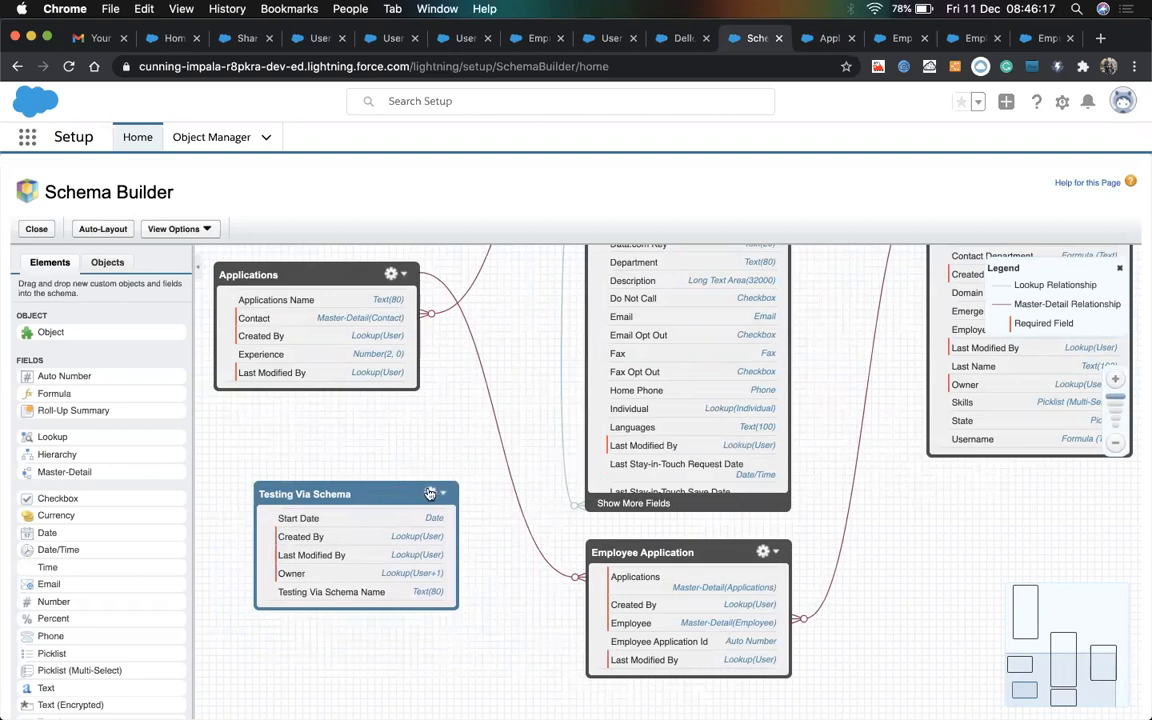
pyautogui.moveTo(381, 495); pyautogui.dragTo(376, 469)
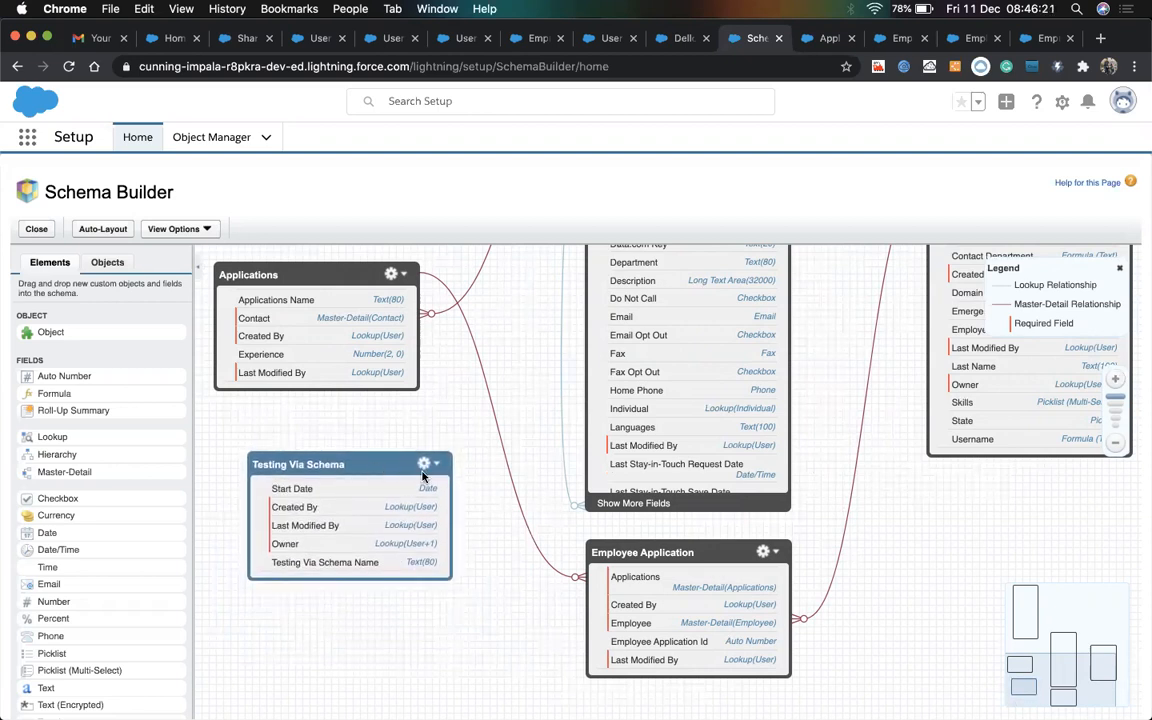
# Zoom out and drop a Master-Detail field onto Testing Via Schema.
pyautogui.click(1111, 444)
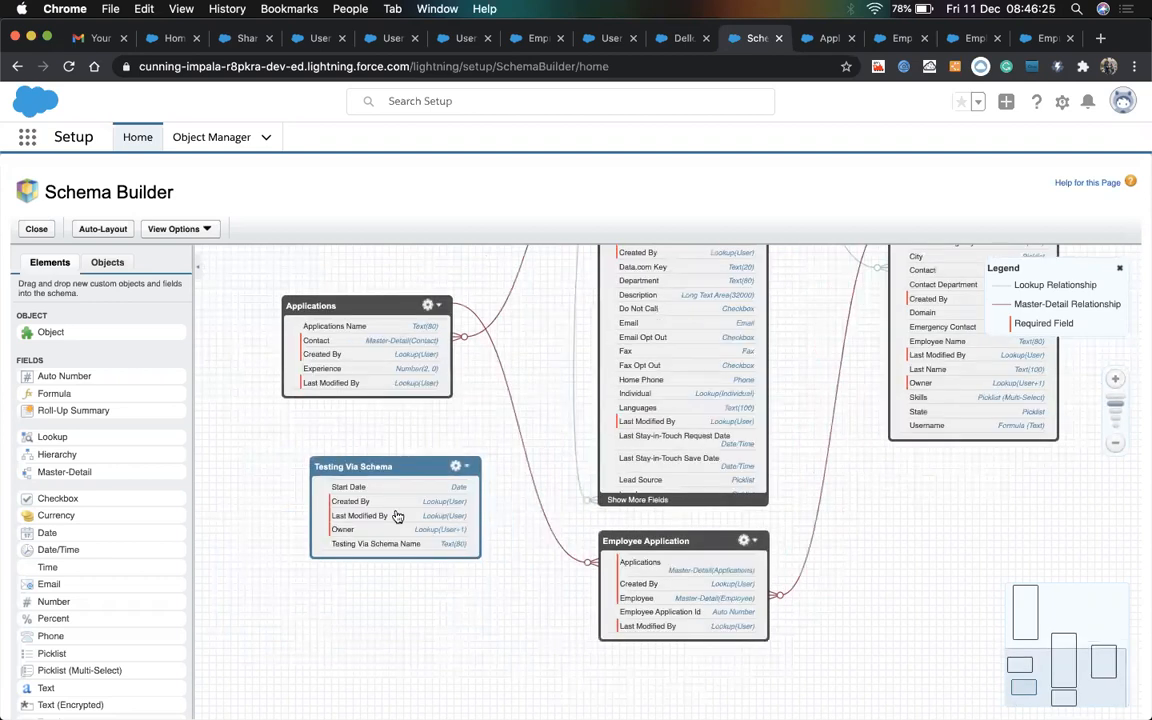
pyautogui.scroll(-3, 136, 512)
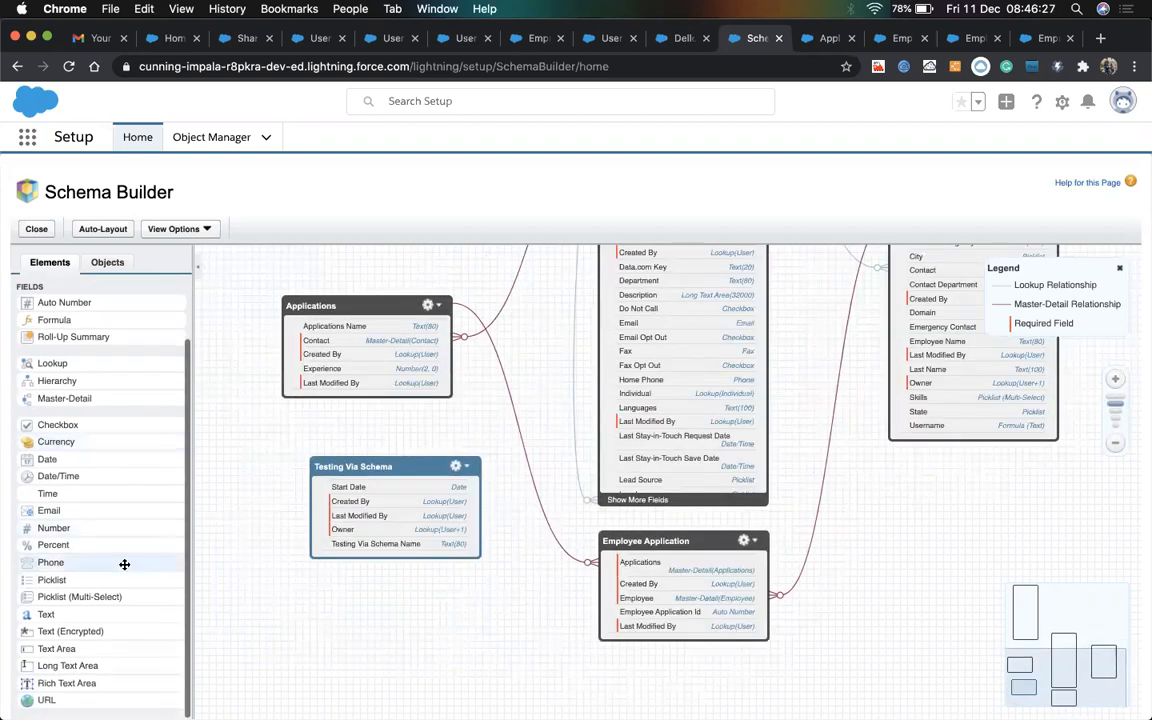
pyautogui.scroll(2, 110, 442)
pyautogui.moveTo(51, 450); pyautogui.dragTo(372, 499)
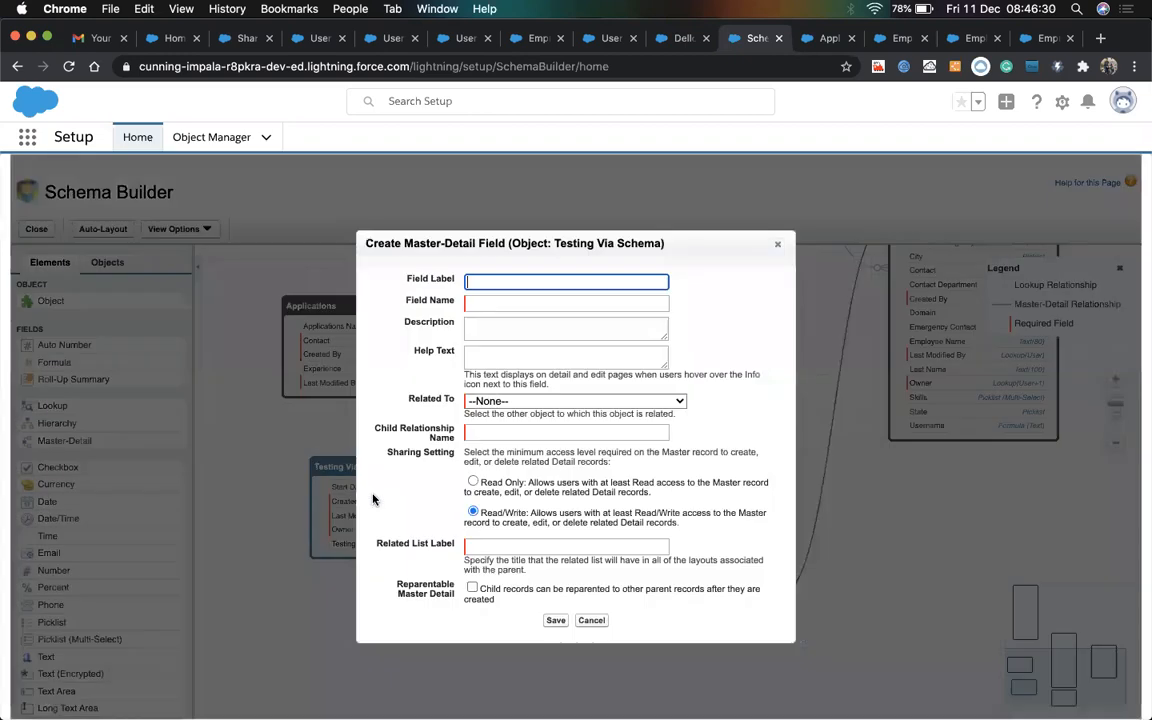
# Save a master-detail field labelled Employee, related to the Employee object, on Testing Via Schema.
pyautogui.click(497, 282)
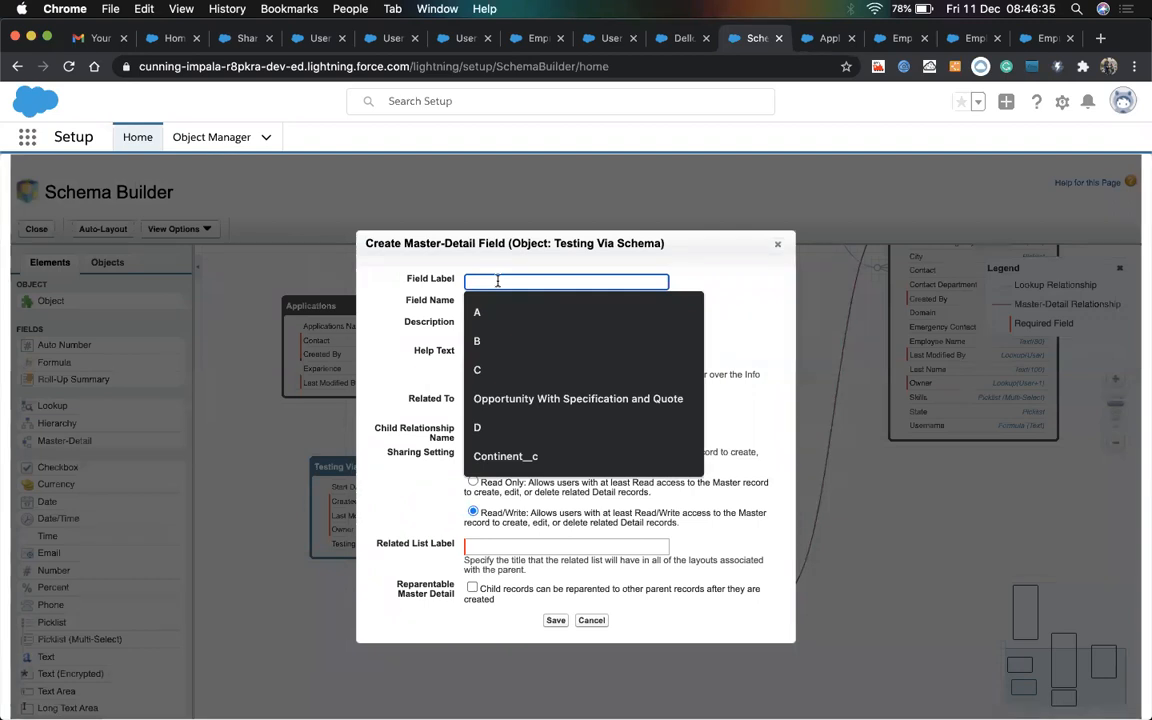
pyautogui.write('Employee')
pyautogui.click(532, 304)
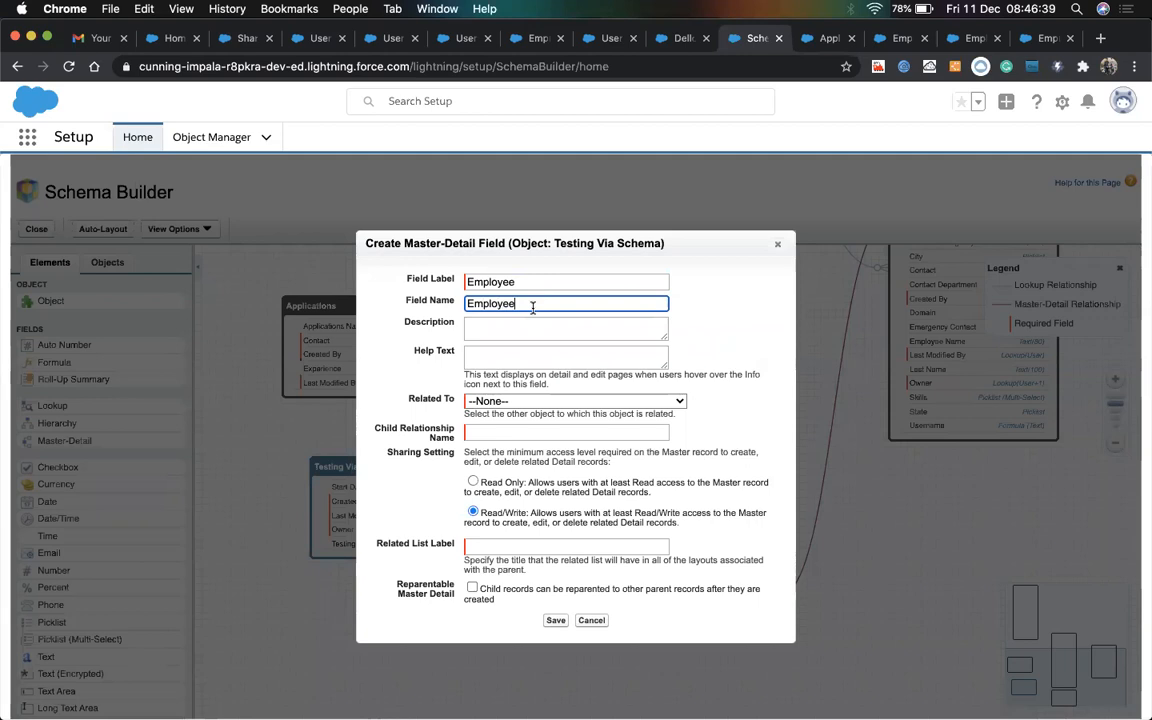
pyautogui.click(481, 401)
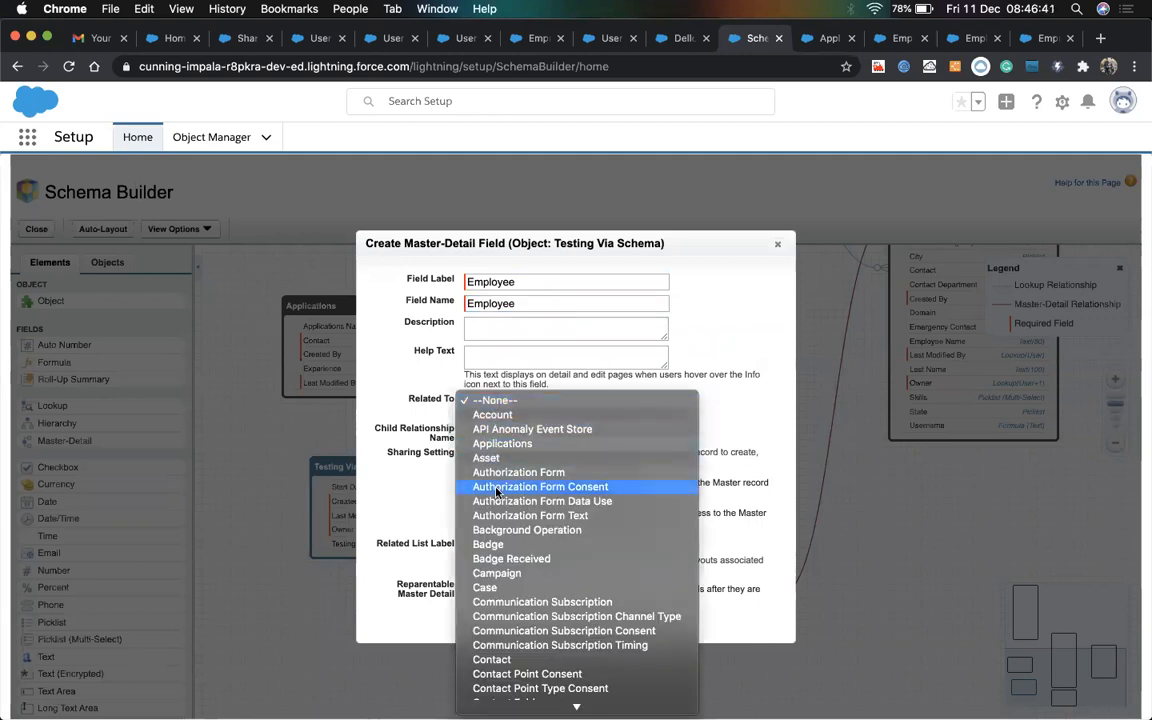
pyautogui.scroll(-1, 509, 559)
pyautogui.scroll(-5, 509, 559)
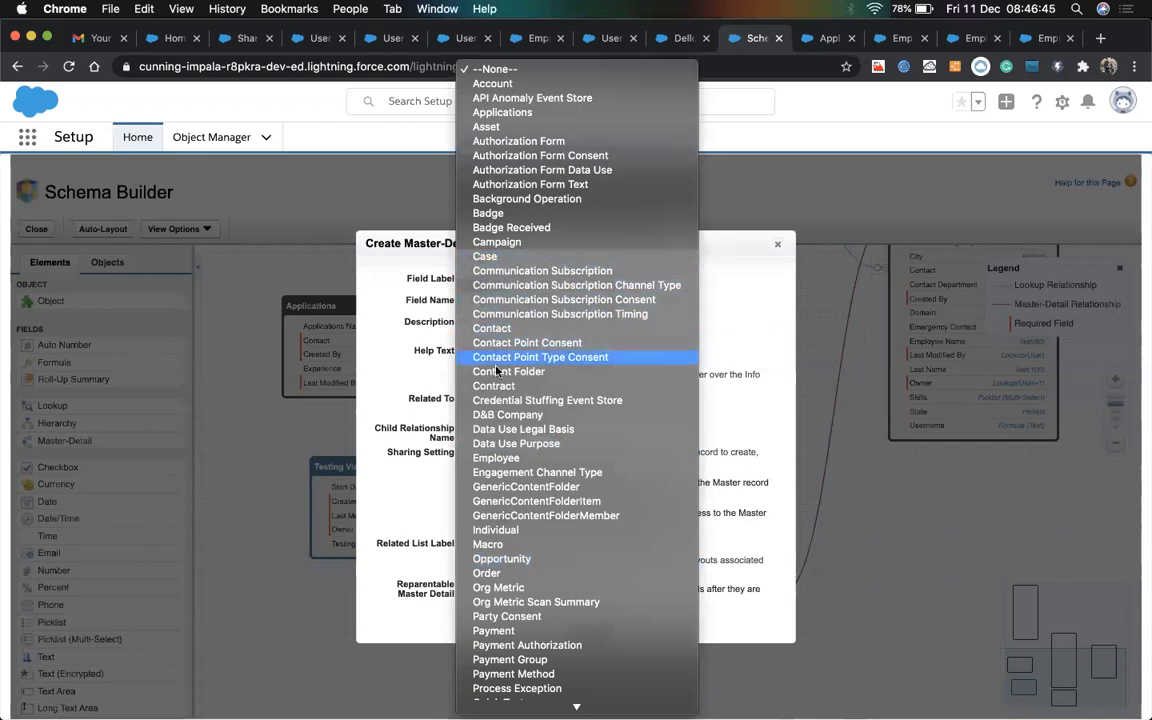
pyautogui.click(498, 458)
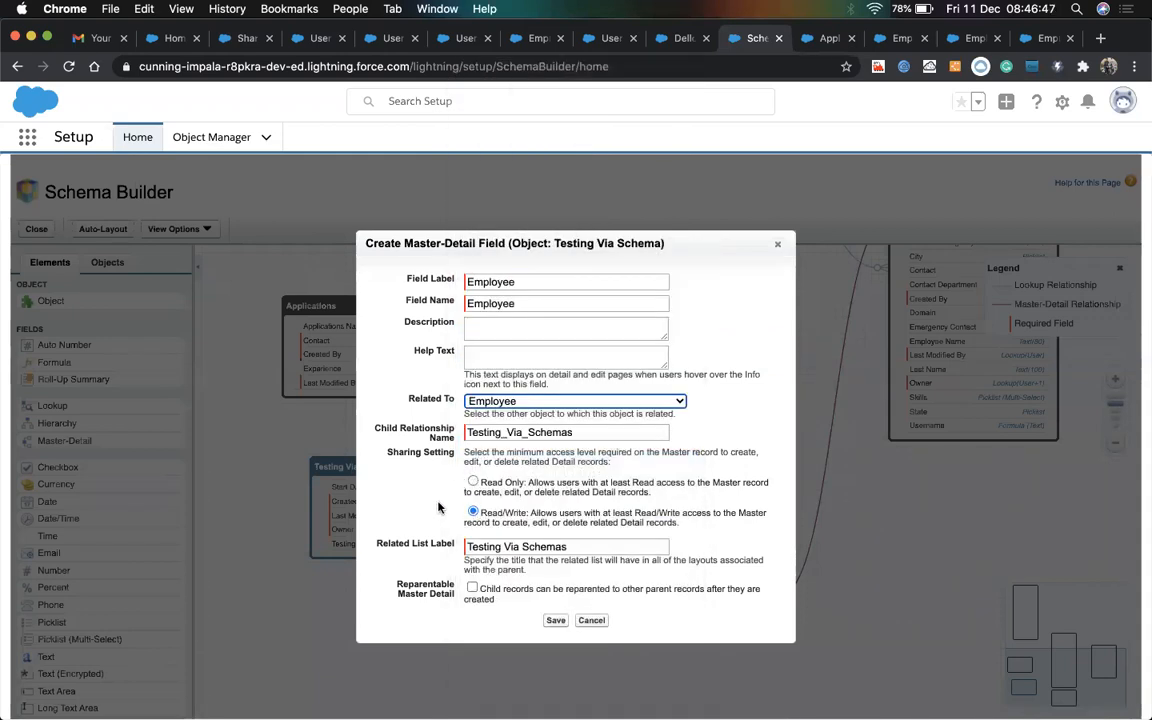
pyautogui.click(554, 621)
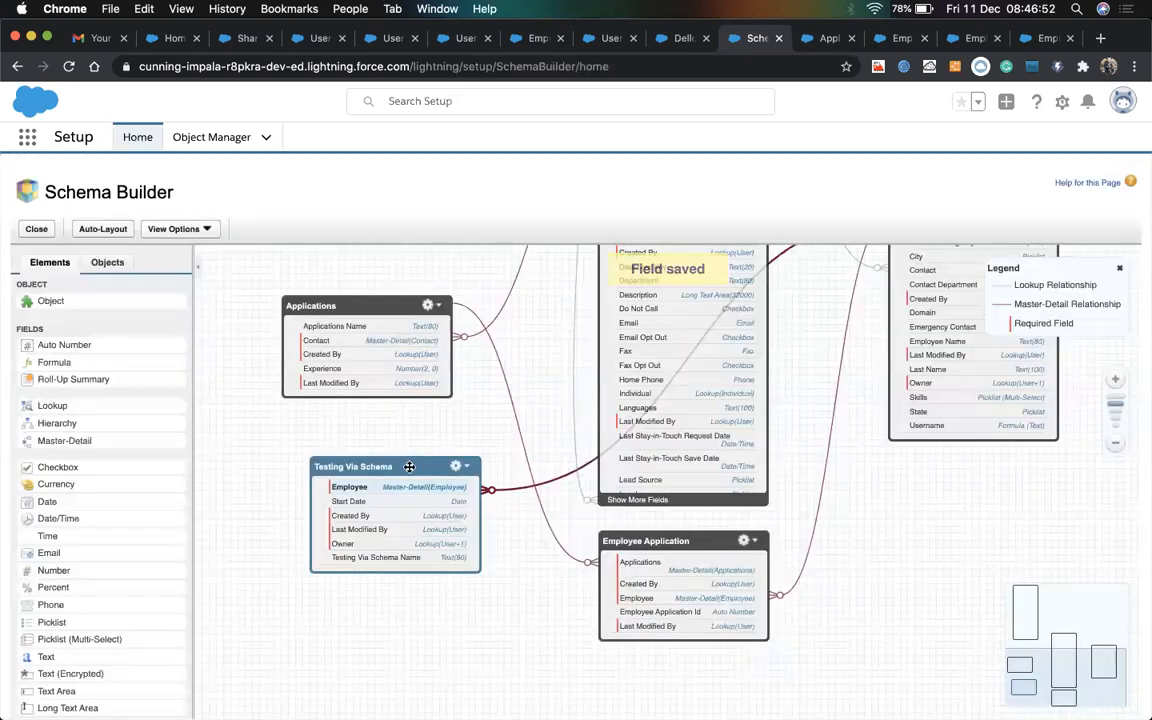
pyautogui.moveTo(409, 467); pyautogui.dragTo(977, 523)
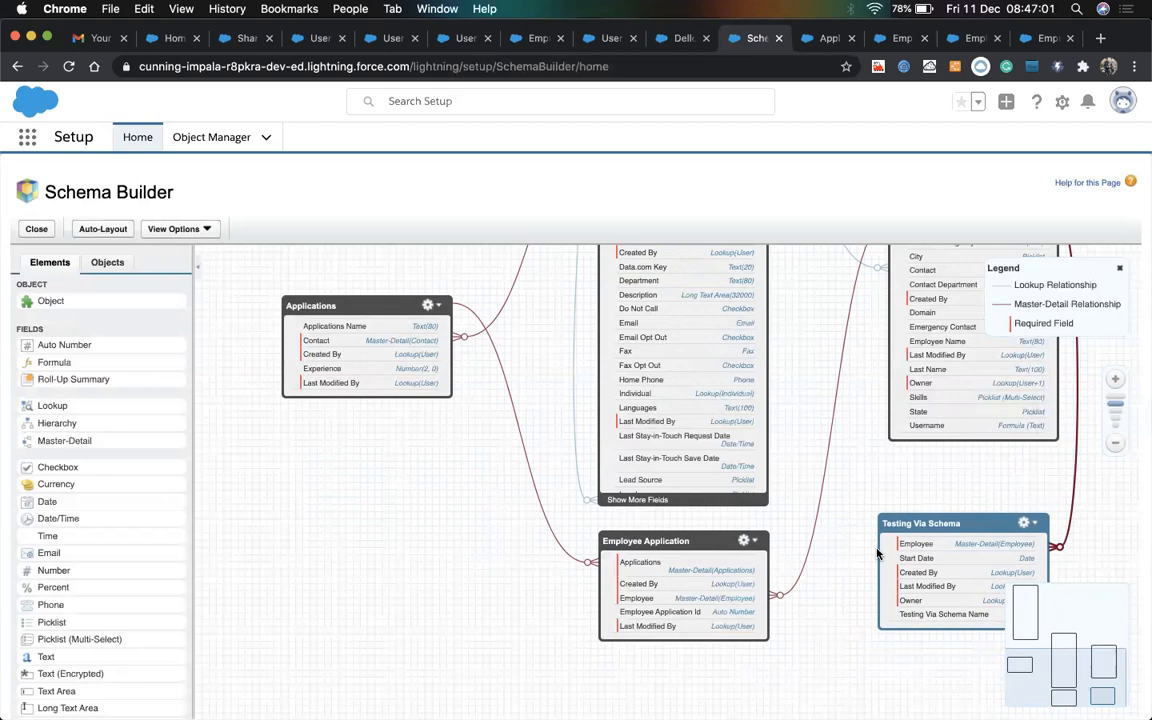
# Zoom out, apply Auto-Layout, and pan to show Testing Via Schema, Applications, Contact and Account.
pyautogui.moveTo(423, 505); pyautogui.dragTo(393, 672)
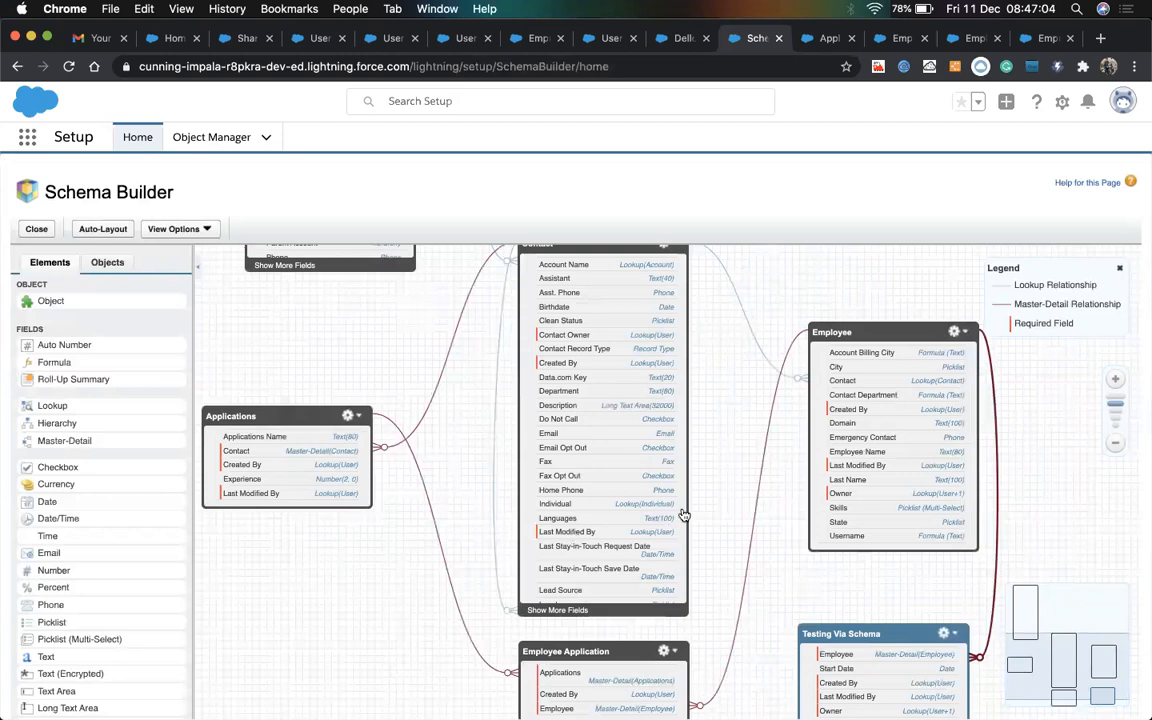
pyautogui.click(1117, 445)
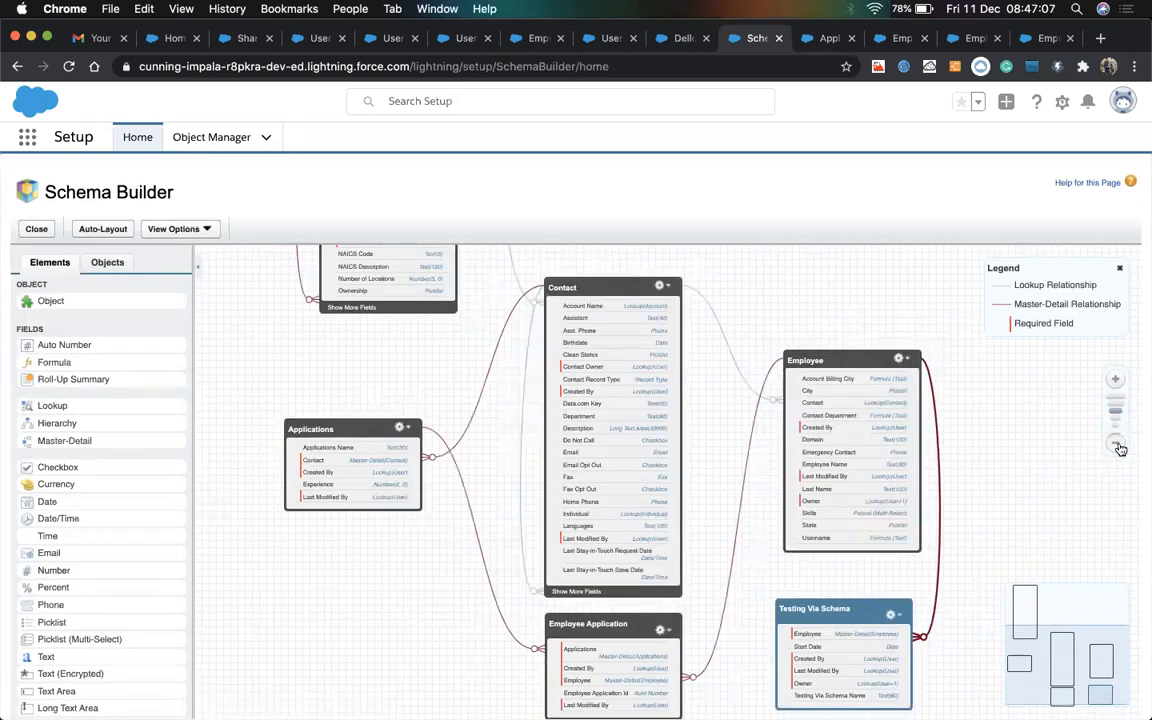
pyautogui.click(1117, 445)
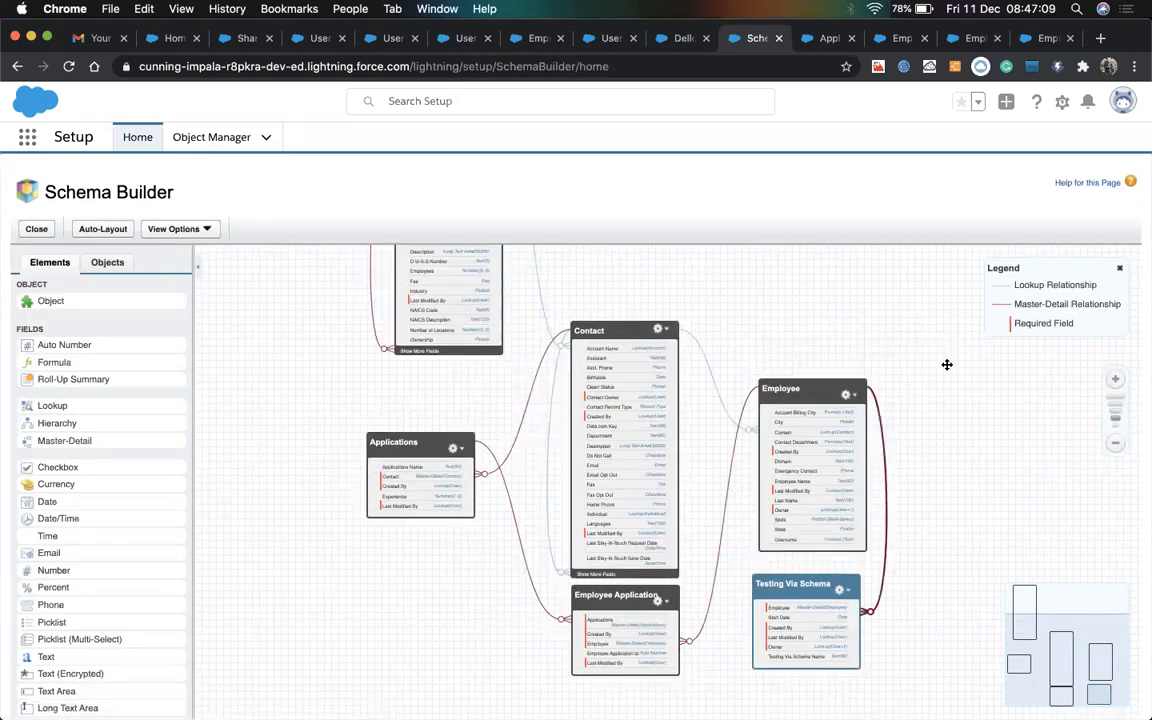
pyautogui.moveTo(947, 365); pyautogui.dragTo(950, 392)
pyautogui.click(100, 229)
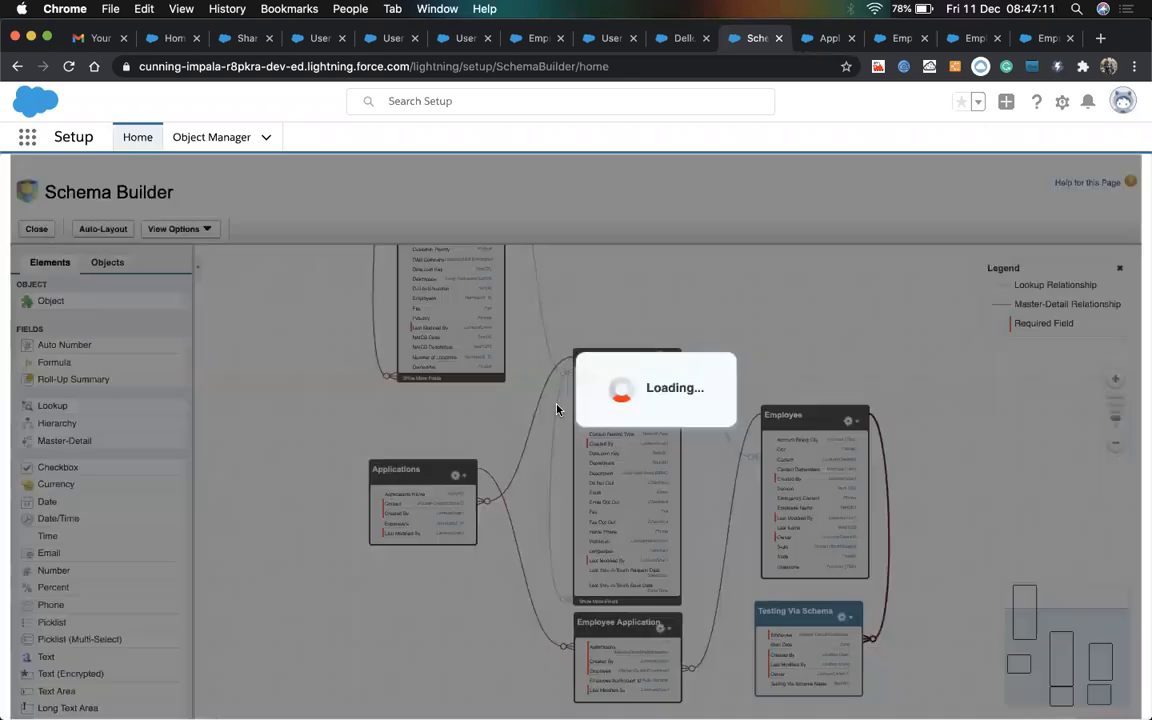
pyautogui.moveTo(573, 525); pyautogui.dragTo(513, 400)
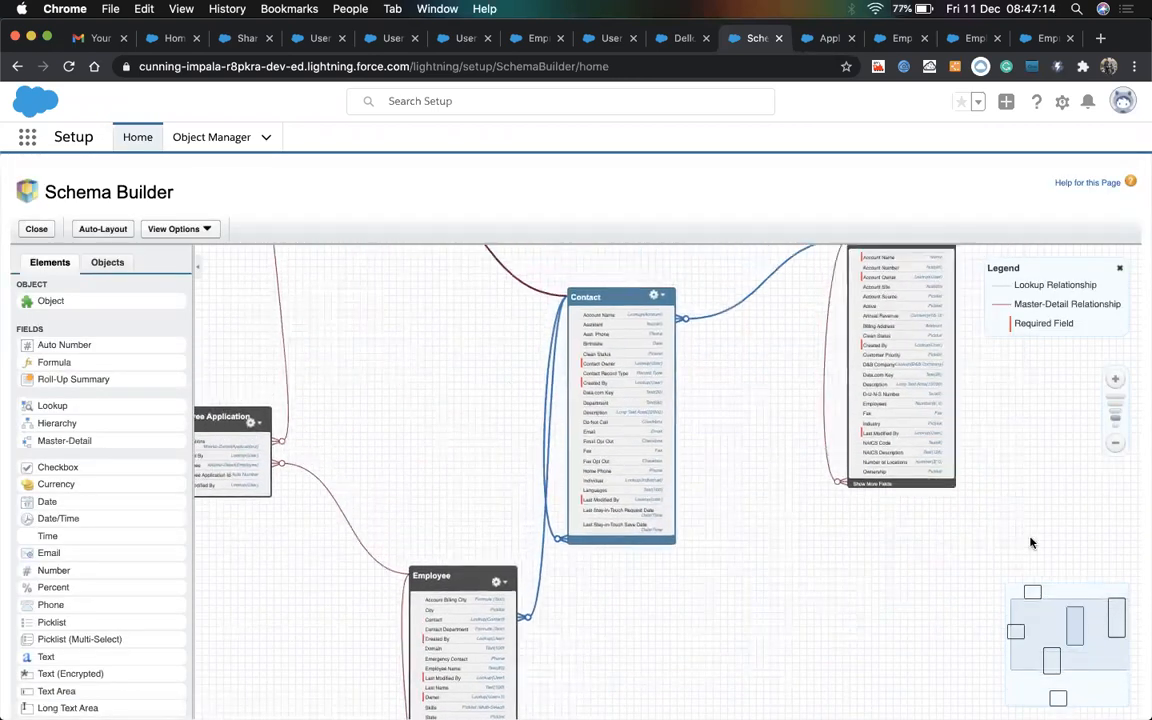
pyautogui.click(1115, 443)
pyautogui.moveTo(763, 457); pyautogui.dragTo(712, 609)
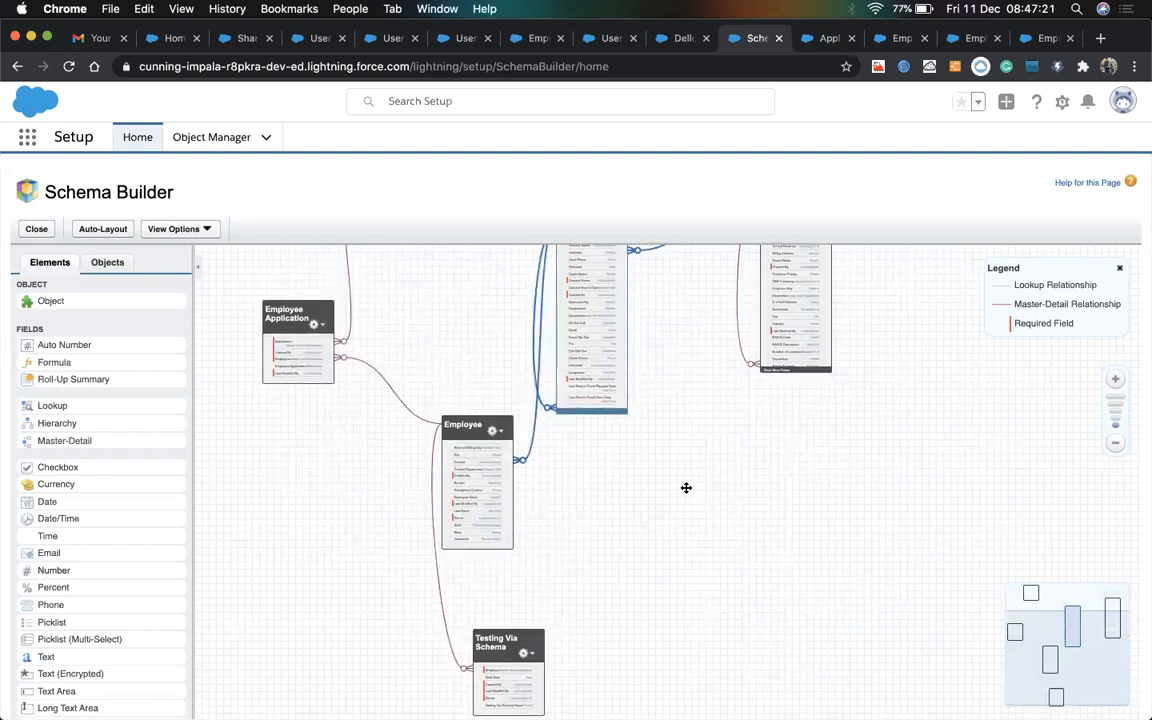
pyautogui.moveTo(788, 560); pyautogui.dragTo(795, 604)
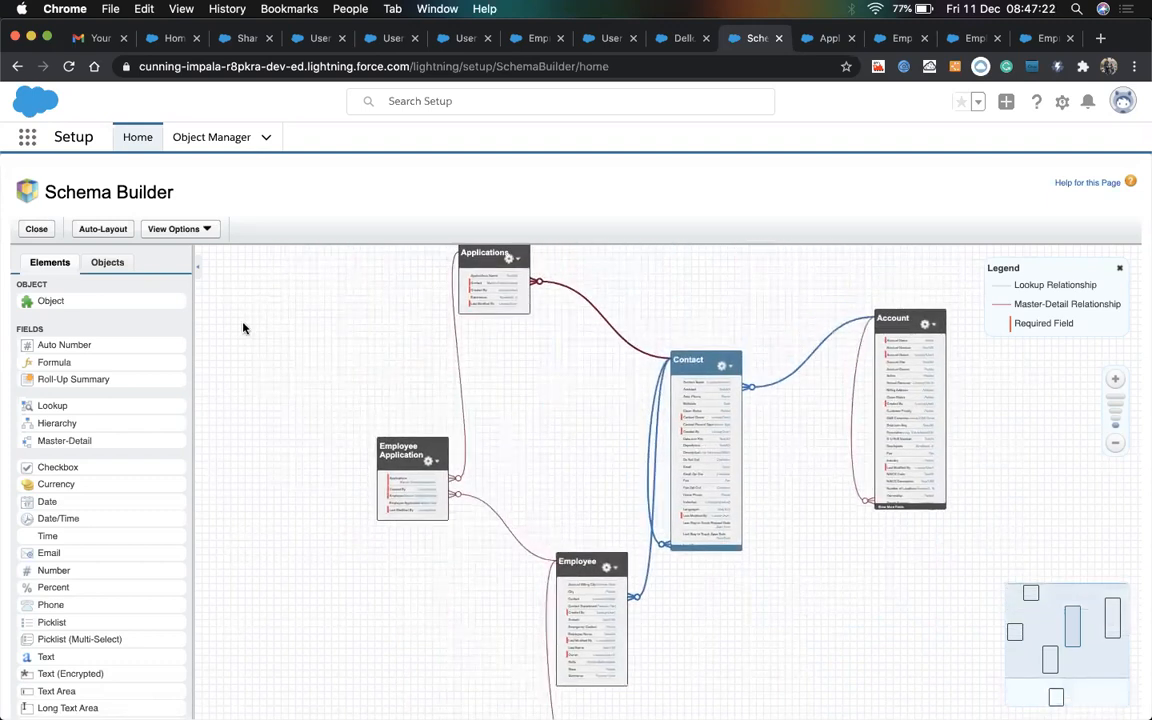
# Switch the diagram between API names and element labels in View Options.
pyautogui.click(219, 231)
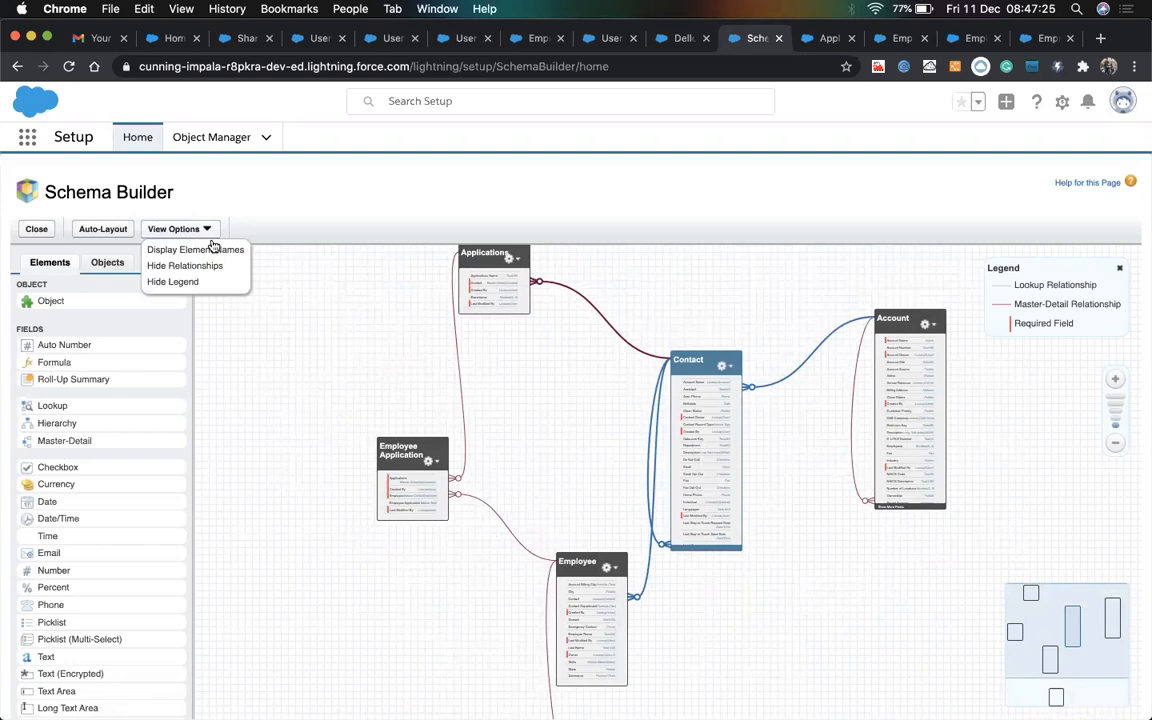
pyautogui.click(210, 250)
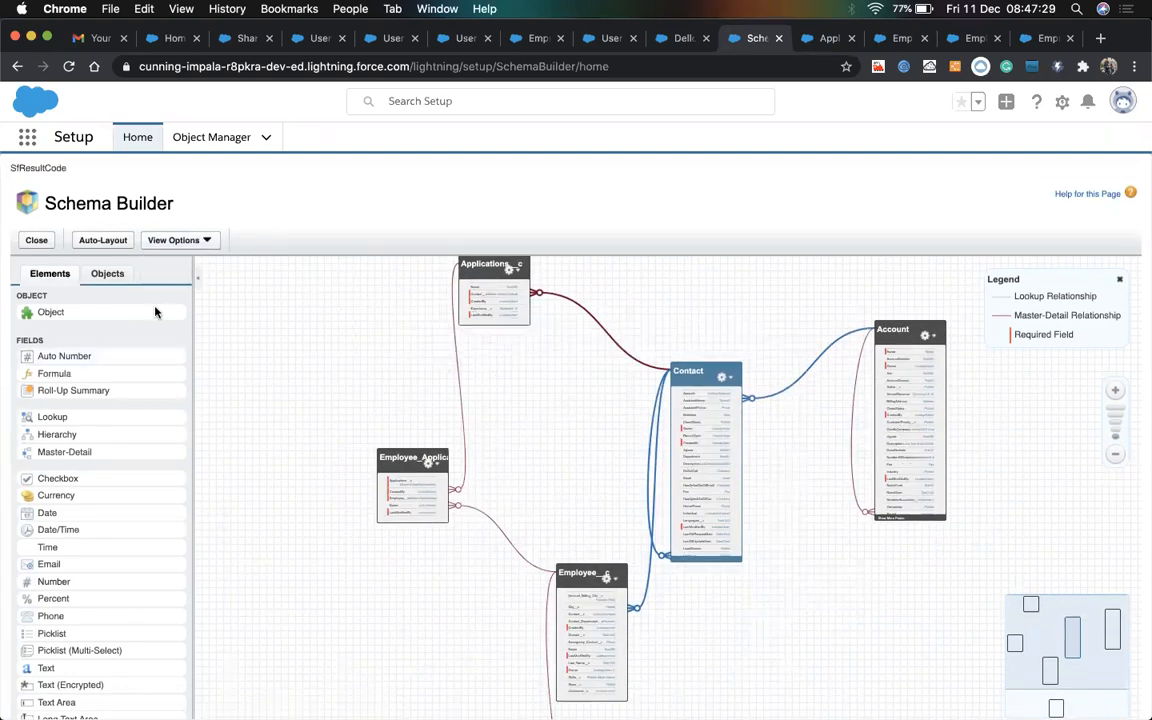
pyautogui.click(190, 240)
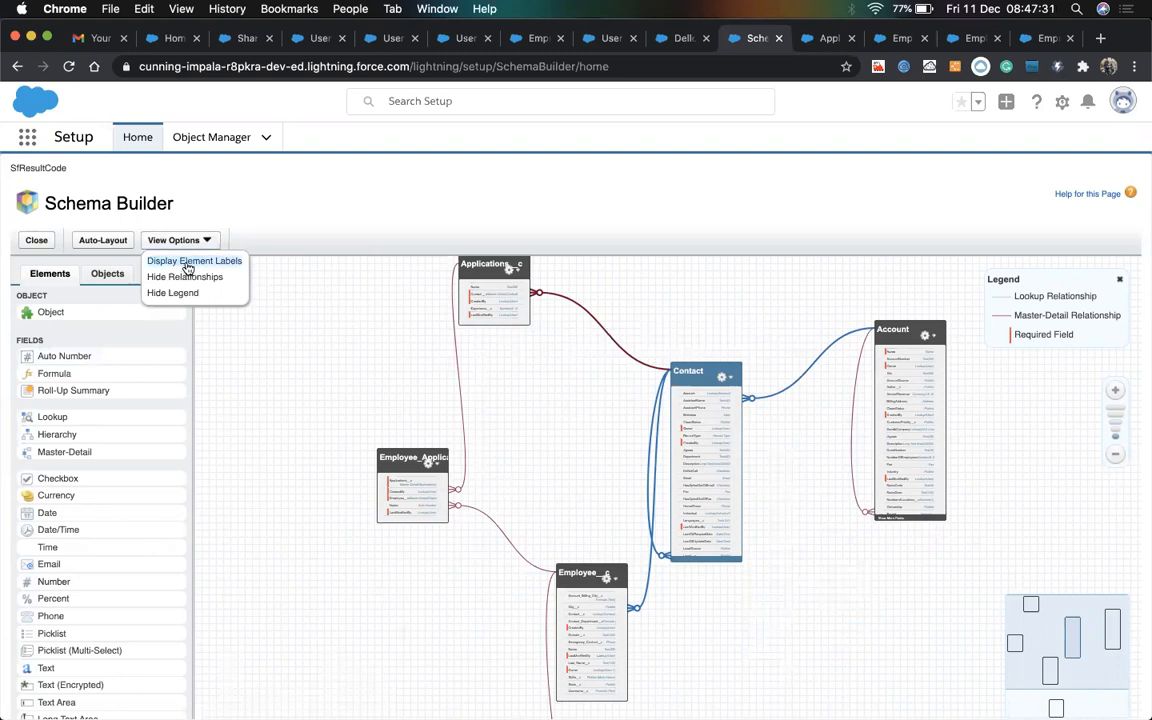
pyautogui.click(186, 264)
pyautogui.click(184, 240)
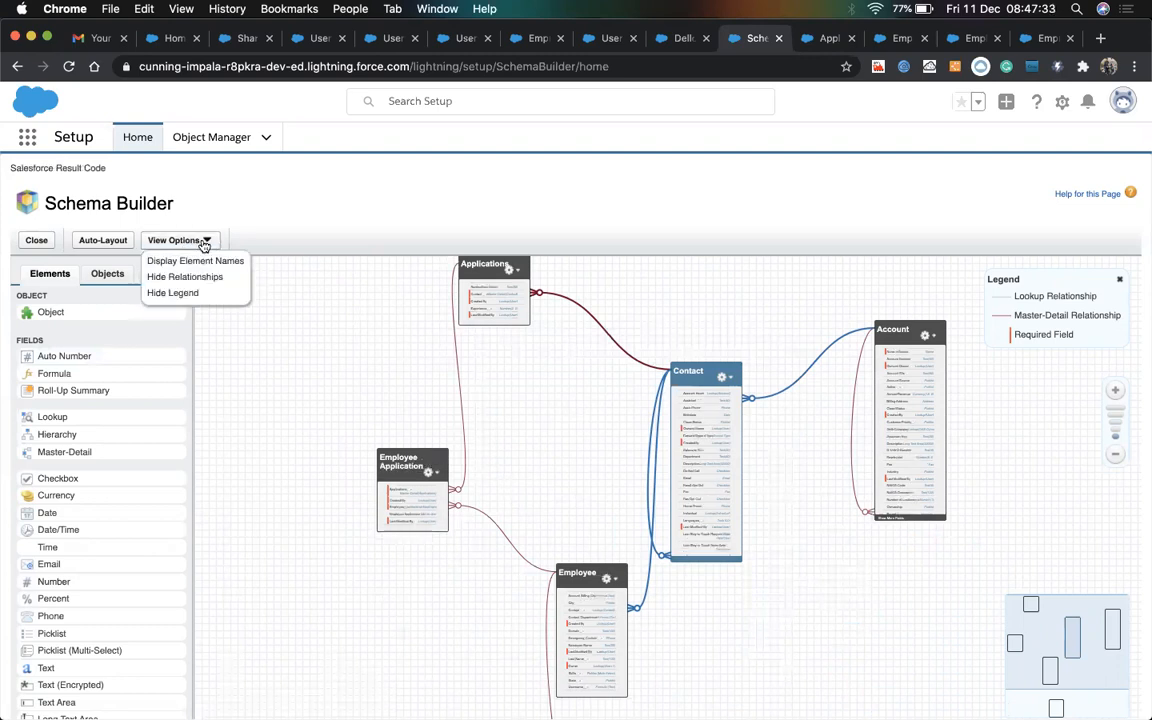
pyautogui.click(197, 261)
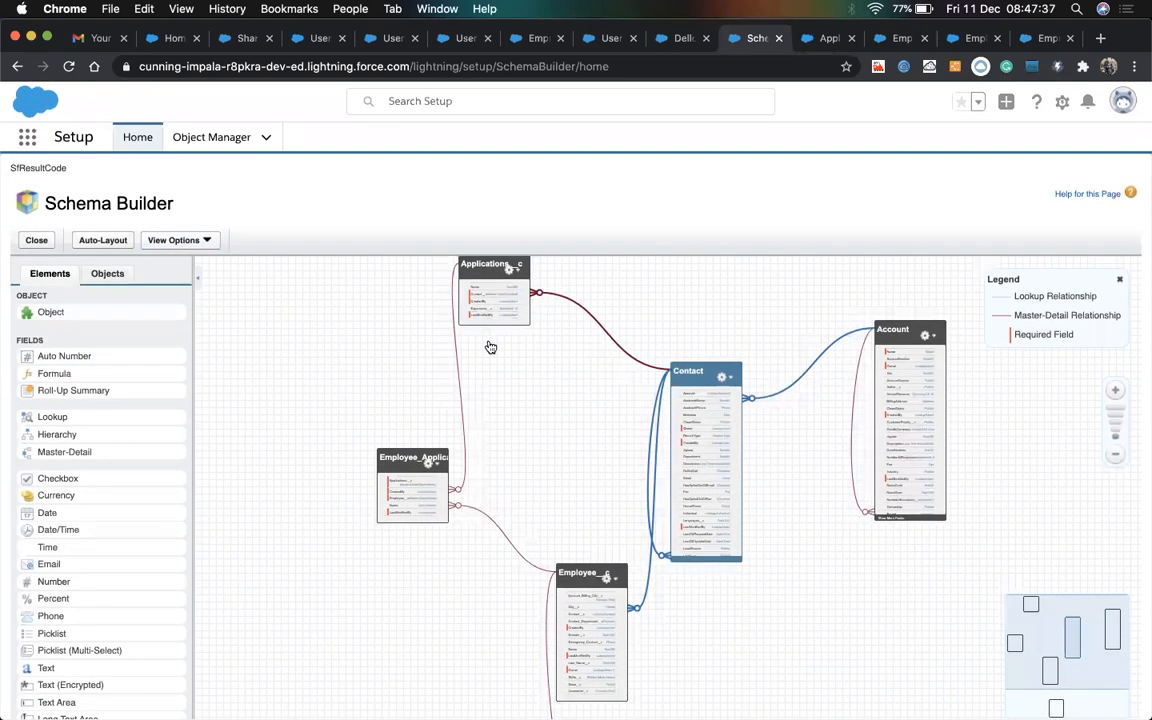
# Centre the Employee__c object, then toggle between labels and API names again.
pyautogui.scroll(-1, 488, 320)
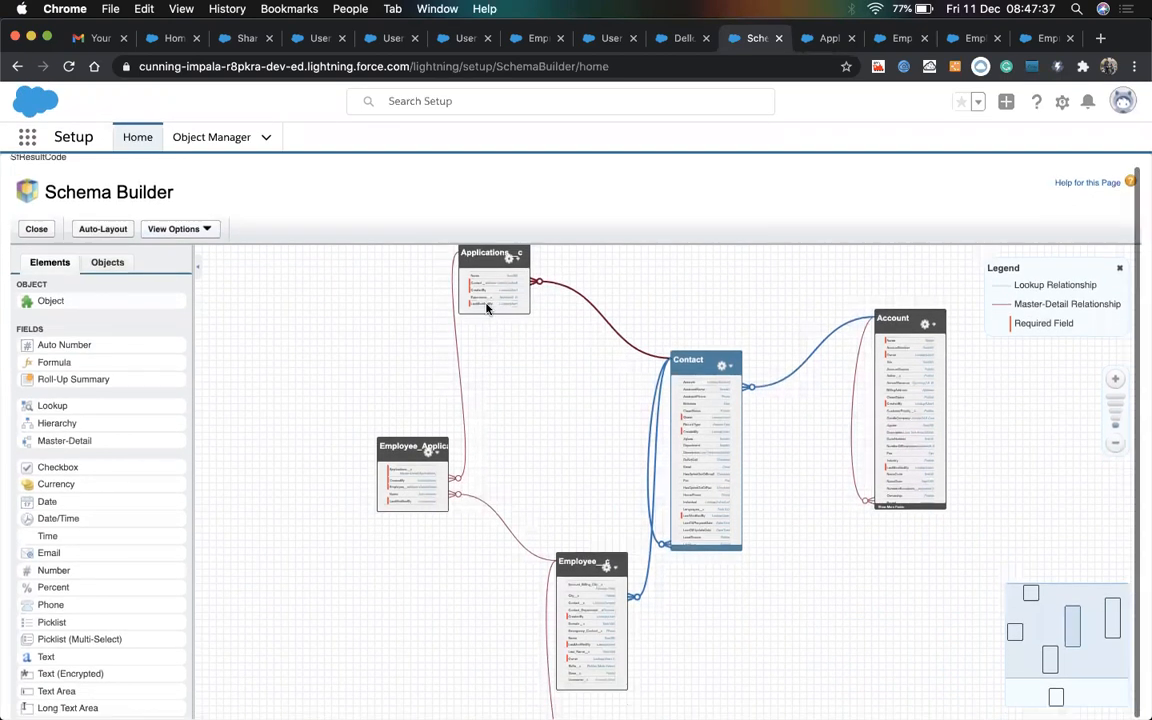
pyautogui.click(1116, 379)
pyautogui.moveTo(589, 468); pyautogui.dragTo(432, 514)
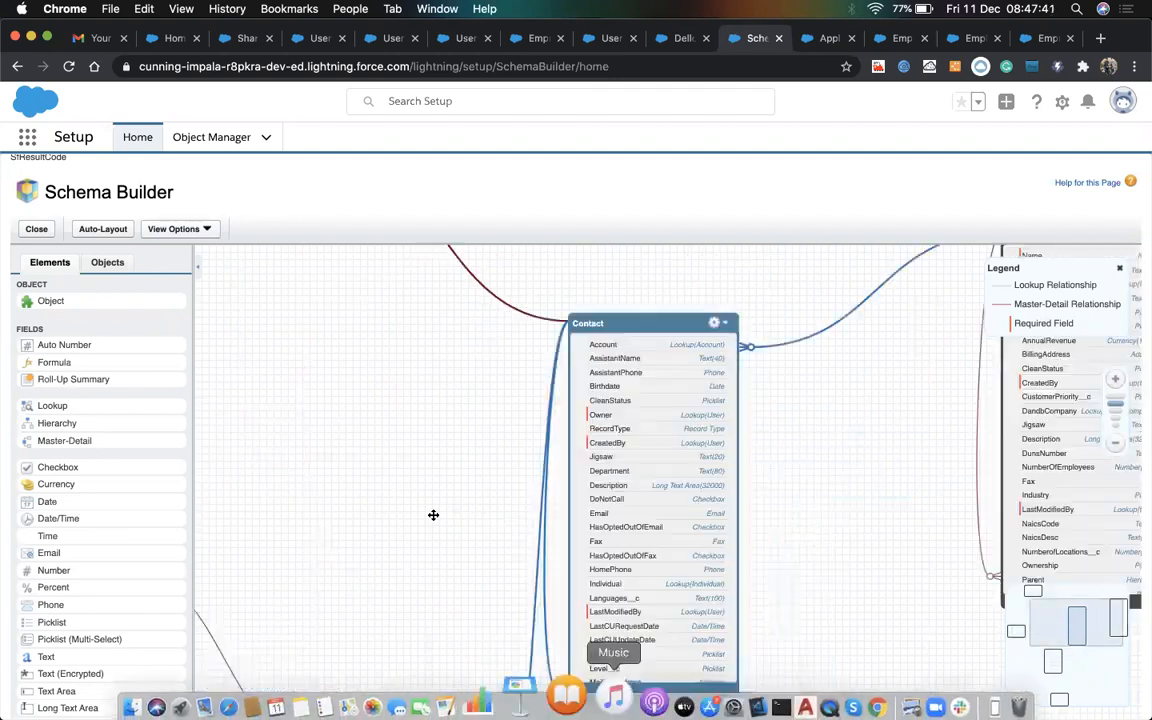
pyautogui.rightClick(432, 514)
pyautogui.click(606, 634)
pyautogui.moveTo(501, 566); pyautogui.dragTo(404, 542)
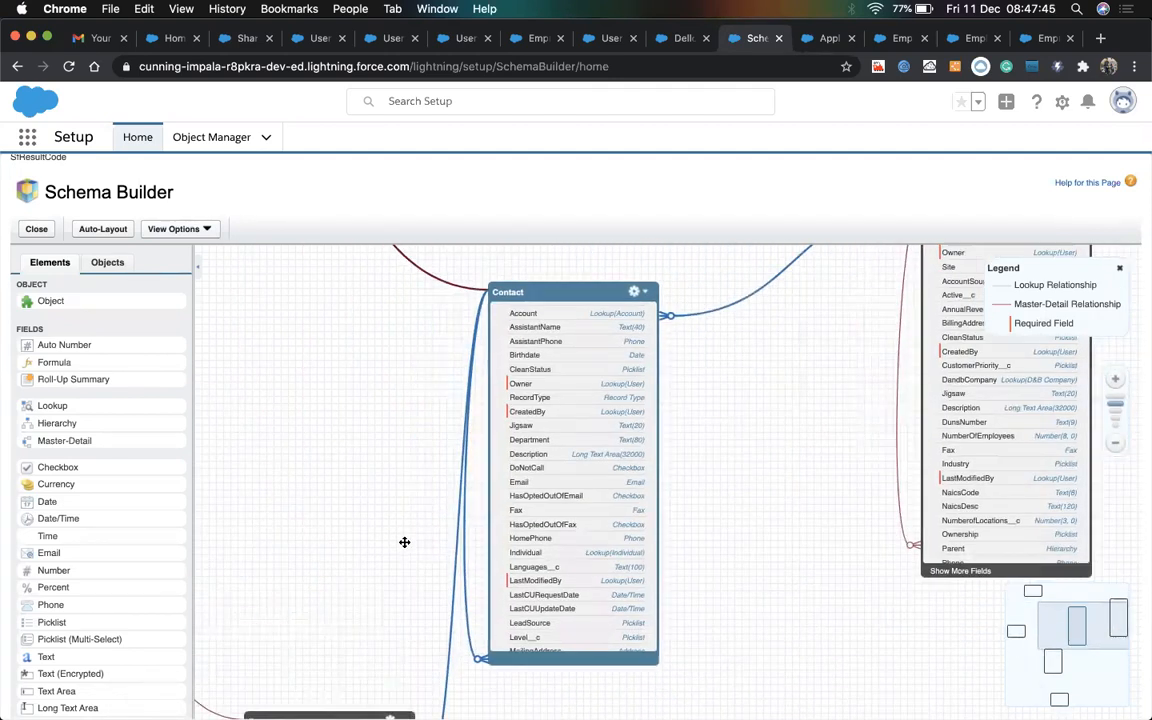
pyautogui.moveTo(372, 485); pyautogui.dragTo(662, 237)
pyautogui.moveTo(653, 328); pyautogui.dragTo(589, 259)
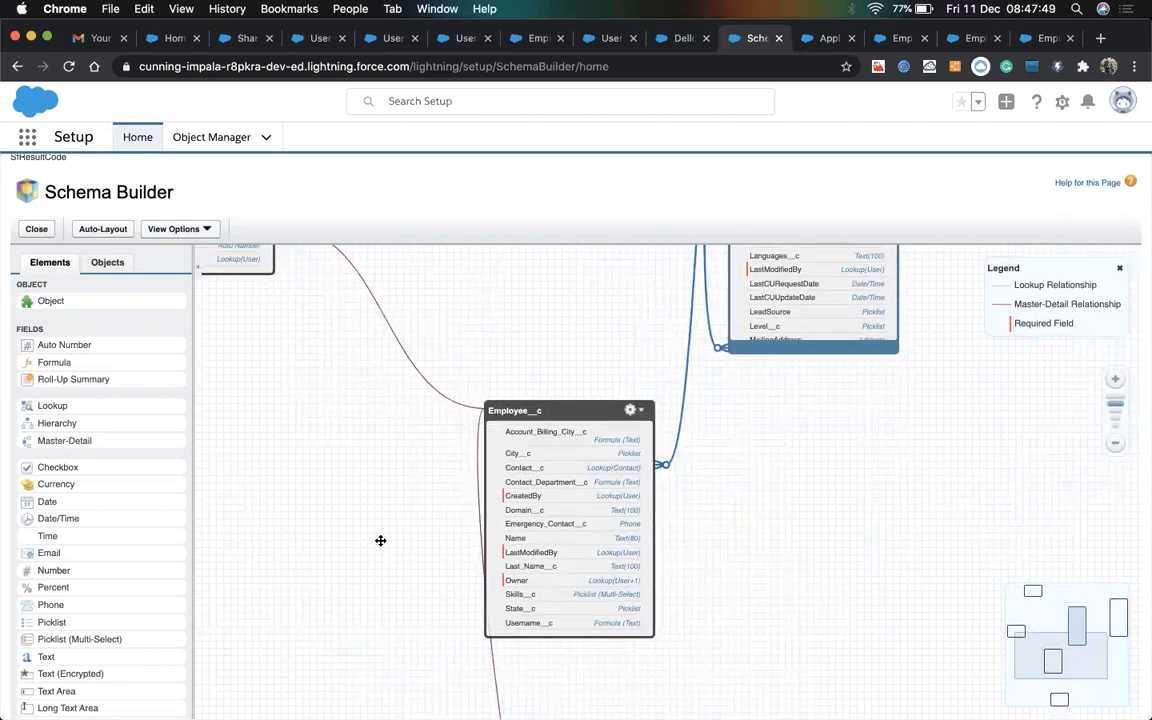
pyautogui.moveTo(380, 541); pyautogui.dragTo(371, 475)
pyautogui.click(162, 229)
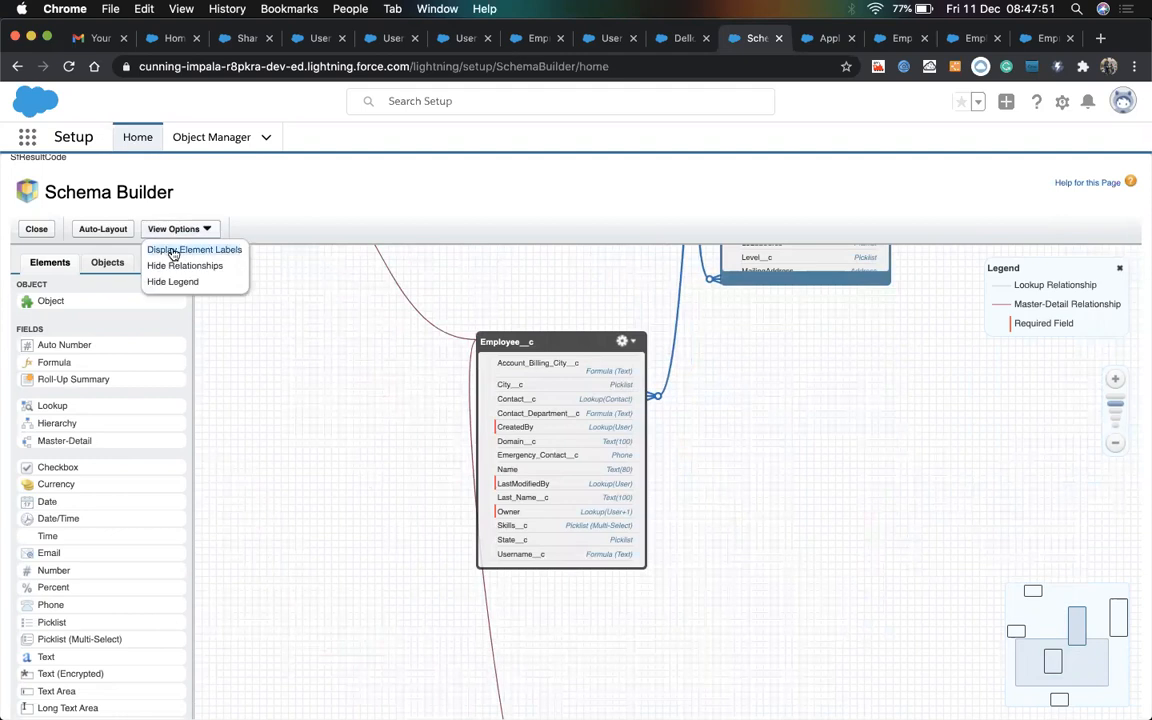
pyautogui.click(174, 251)
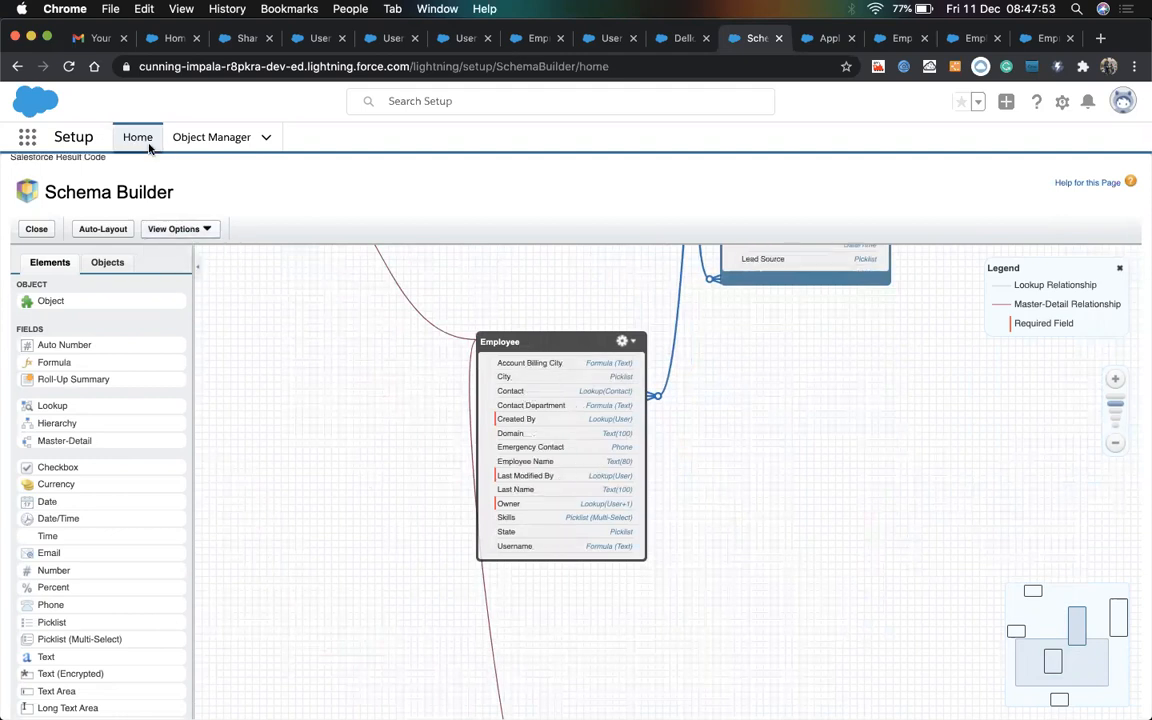
pyautogui.click(181, 229)
pyautogui.click(150, 250)
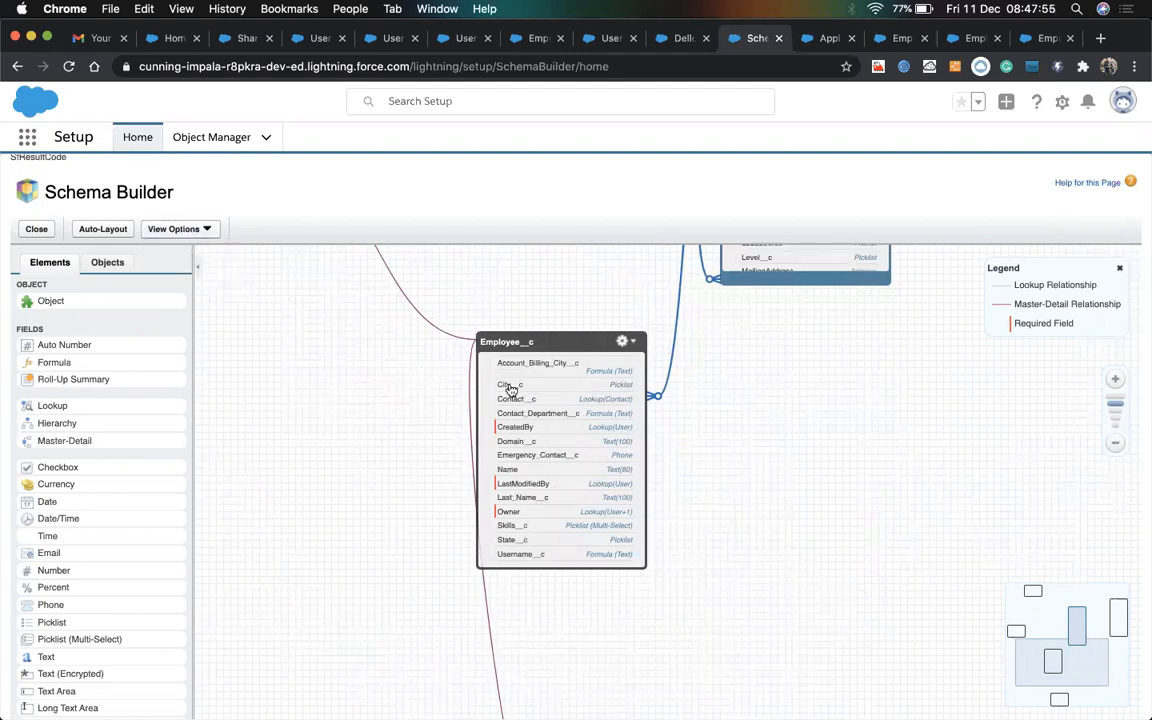
# Hide and re-show the relationship lines and the legend.
pyautogui.click(176, 236)
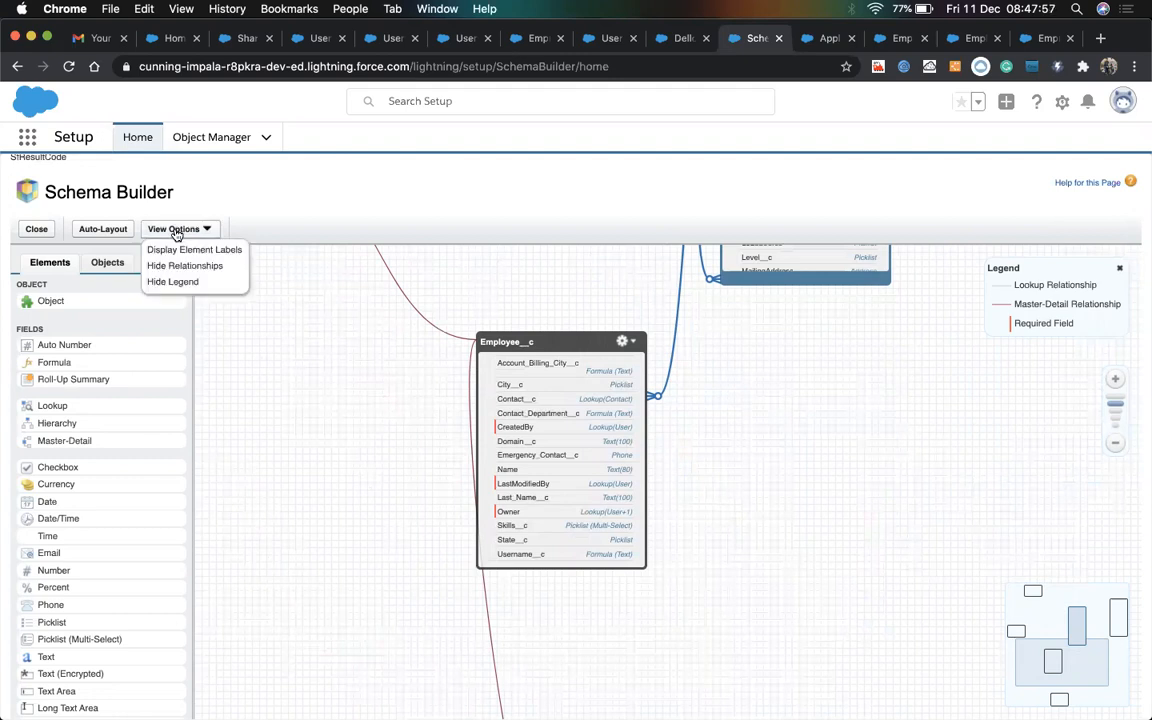
pyautogui.click(180, 265)
pyautogui.click(179, 232)
pyautogui.click(182, 265)
pyautogui.click(184, 234)
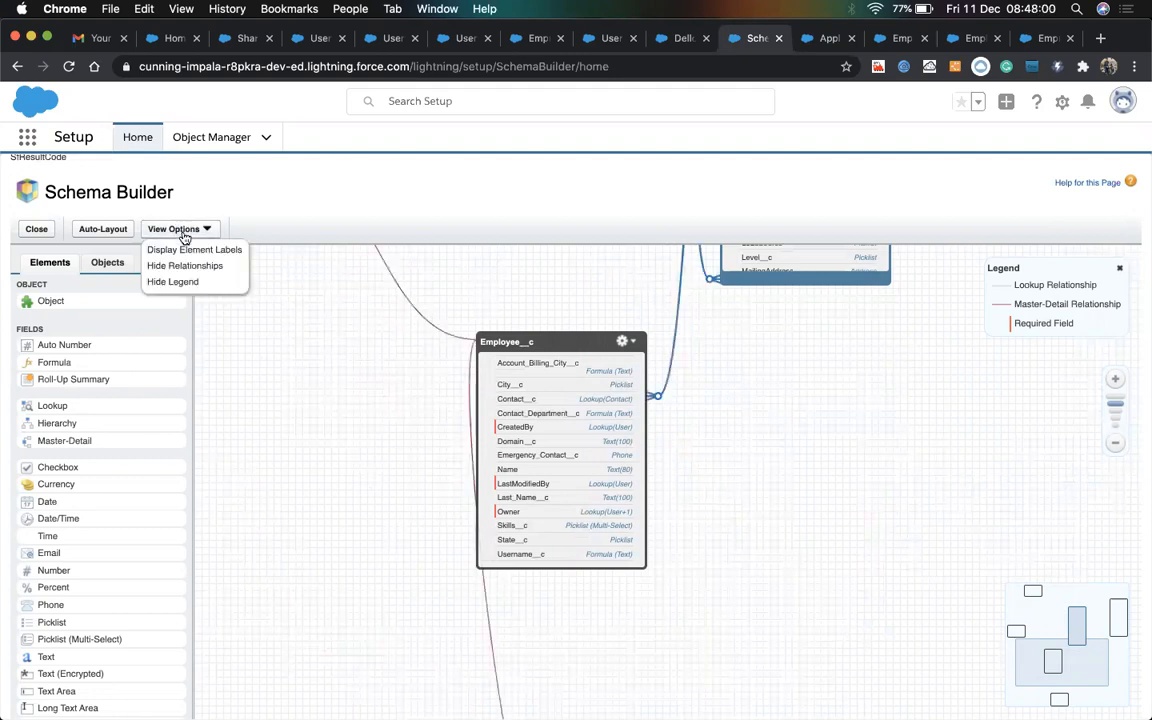
pyautogui.click(178, 281)
pyautogui.click(183, 234)
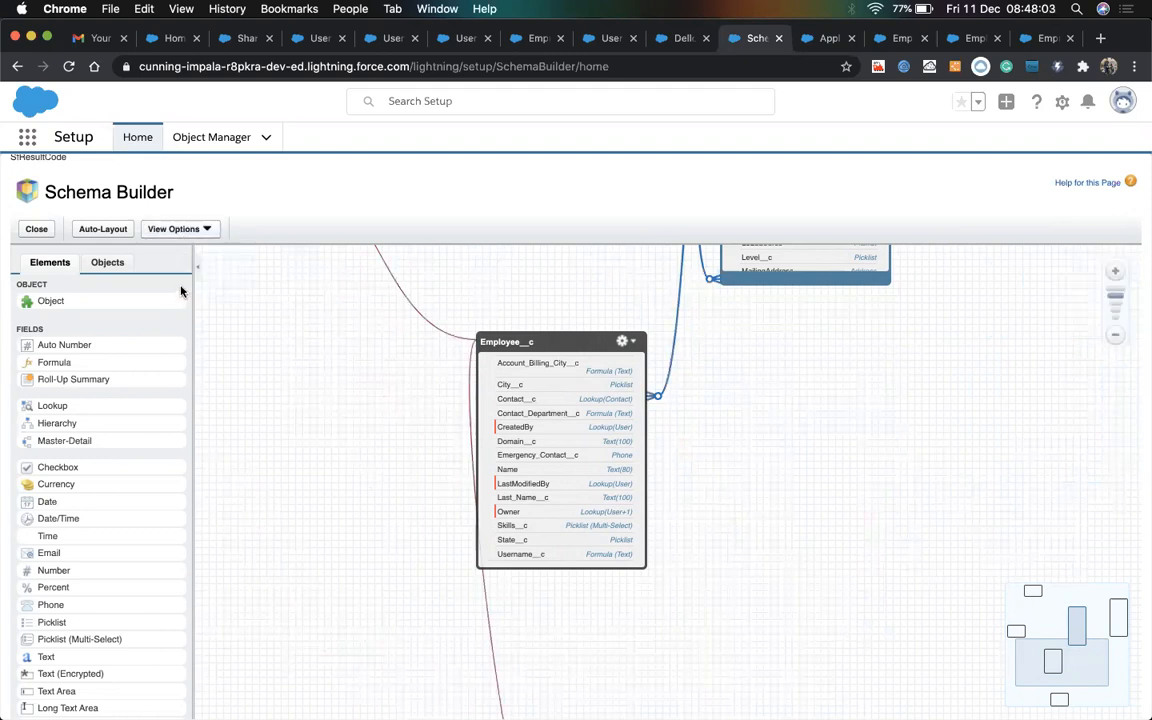
pyautogui.click(175, 231)
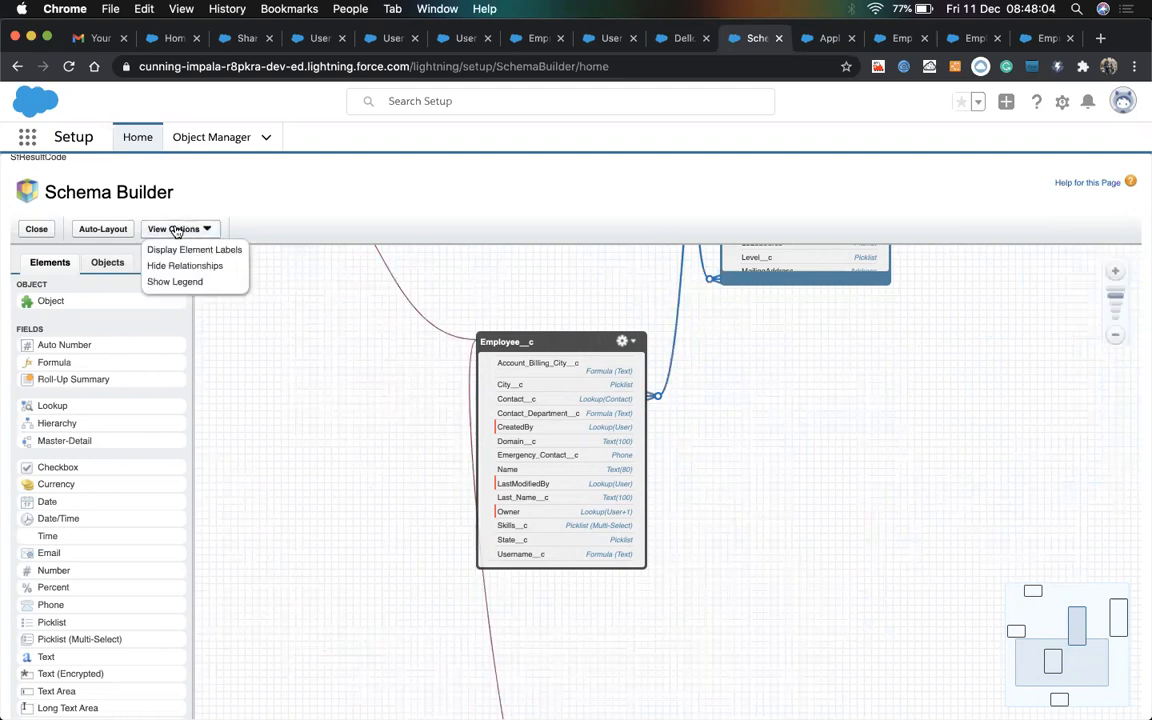
pyautogui.click(177, 282)
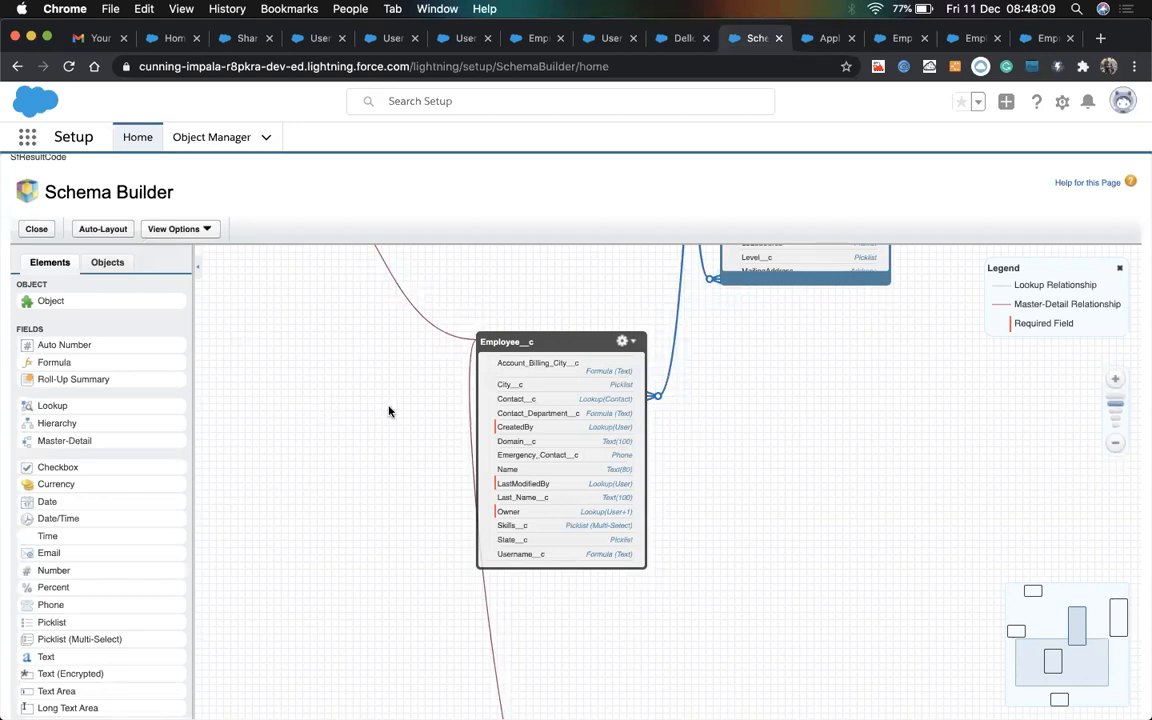
# Bring the whole schema into view, display element labels, and keep the legend shown.
pyautogui.scroll(-3, 389, 411)
pyautogui.moveTo(496, 442); pyautogui.dragTo(440, 662)
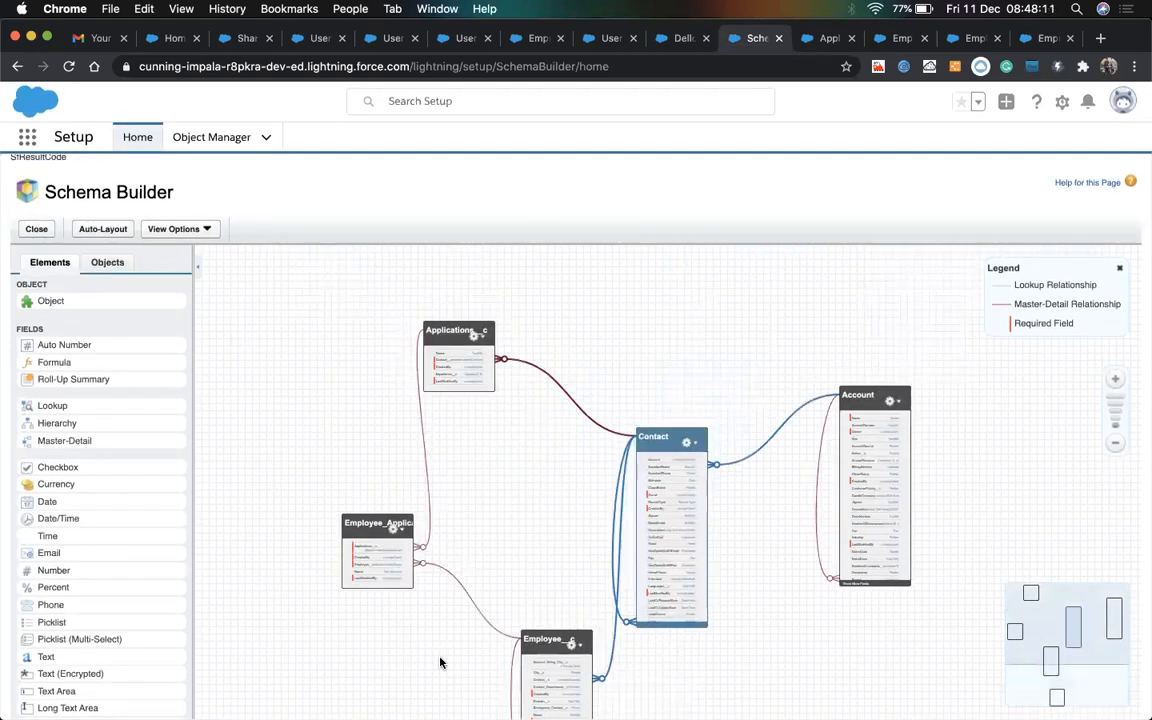
pyautogui.rightClick(524, 501)
pyautogui.click(523, 498)
pyautogui.click(175, 229)
pyautogui.click(166, 247)
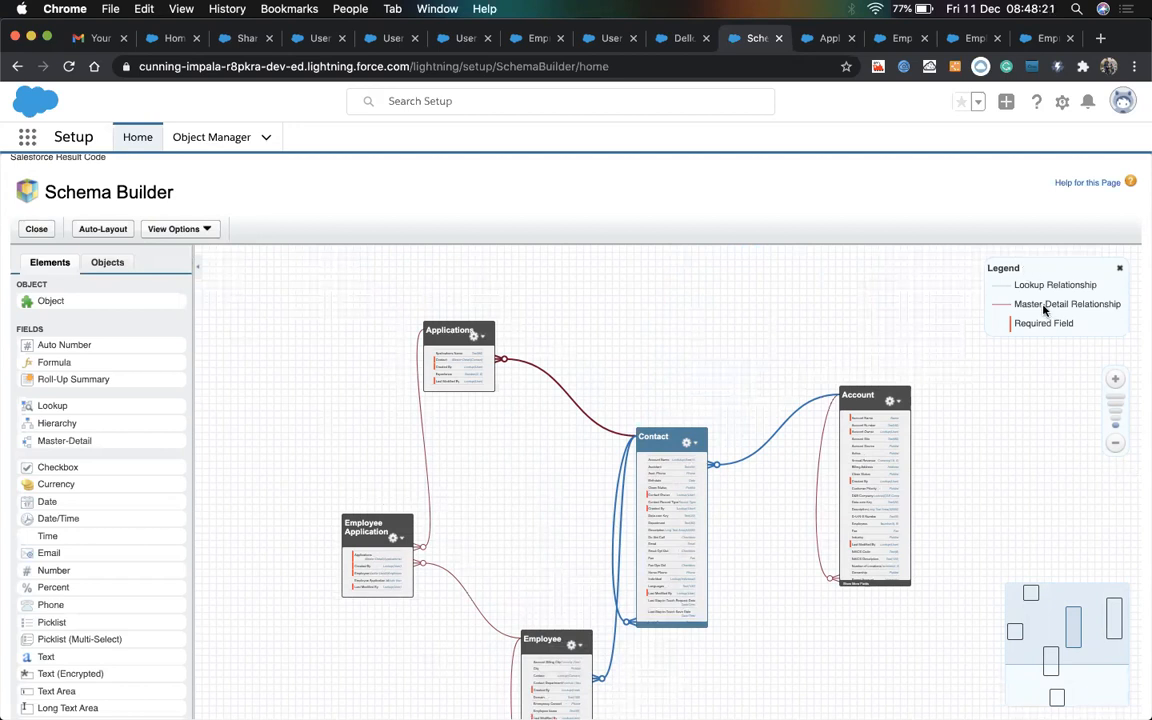
pyautogui.click(170, 229)
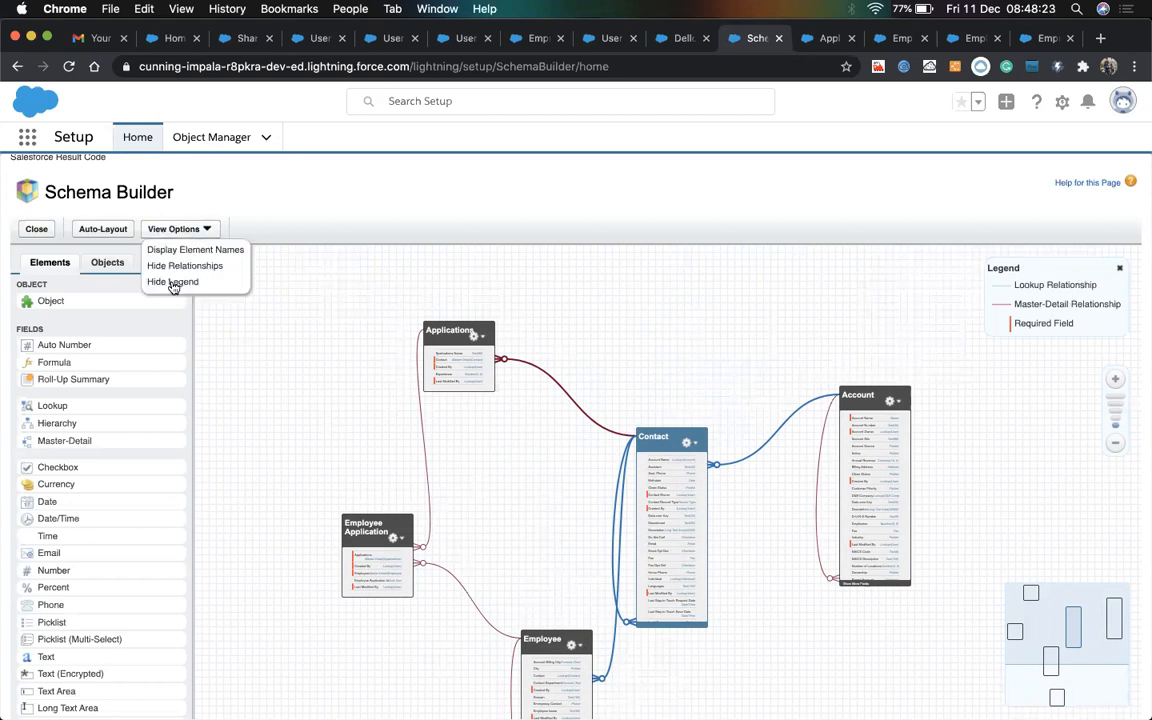
pyautogui.click(171, 287)
pyautogui.click(162, 226)
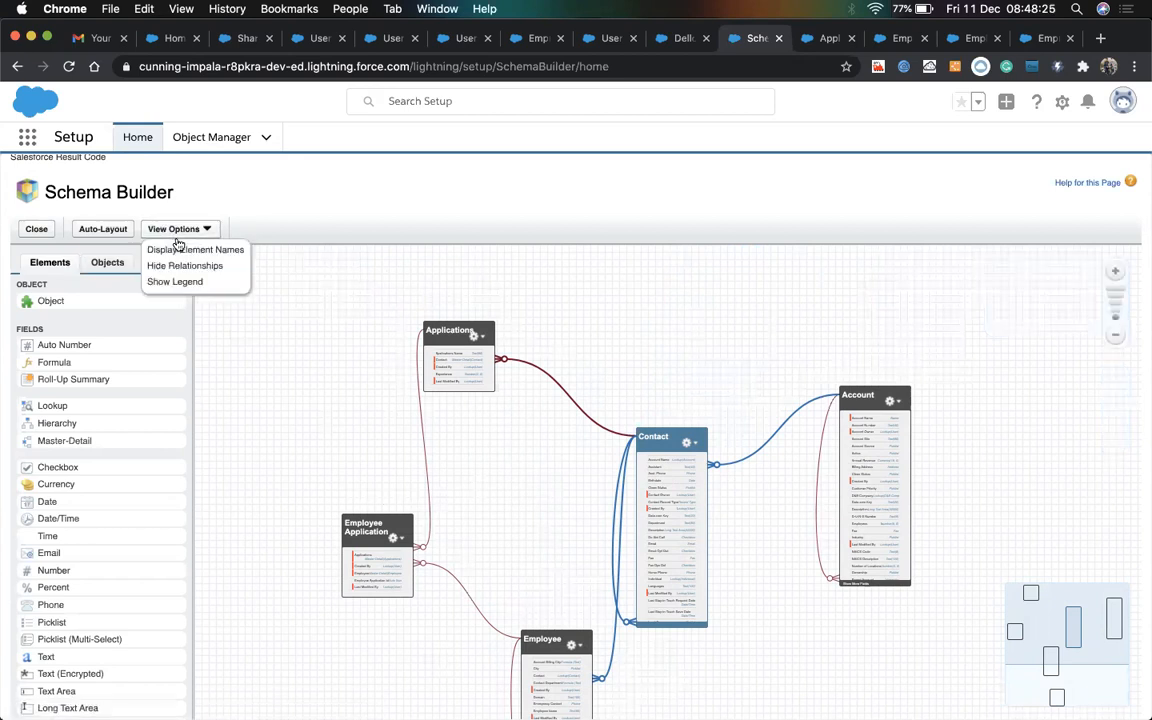
pyautogui.click(173, 283)
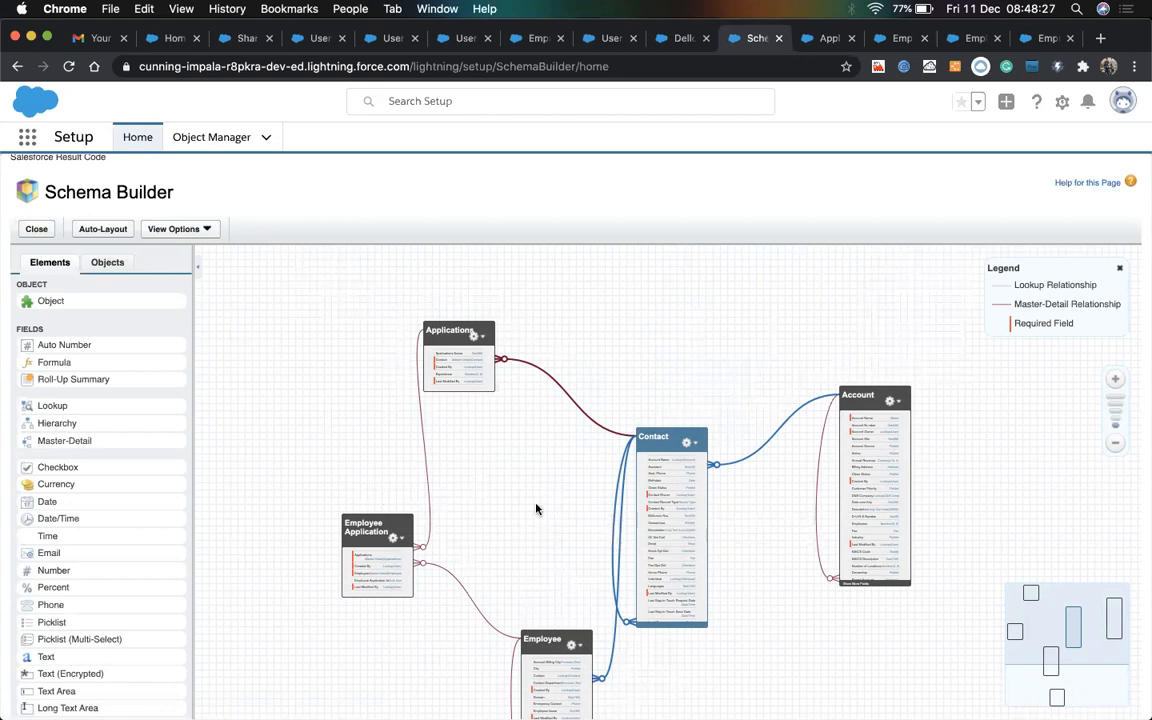
# Check Employee Application and Contact relationships, then drag Employee up beside Employee Application.
pyautogui.moveTo(518, 500); pyautogui.dragTo(473, 470)
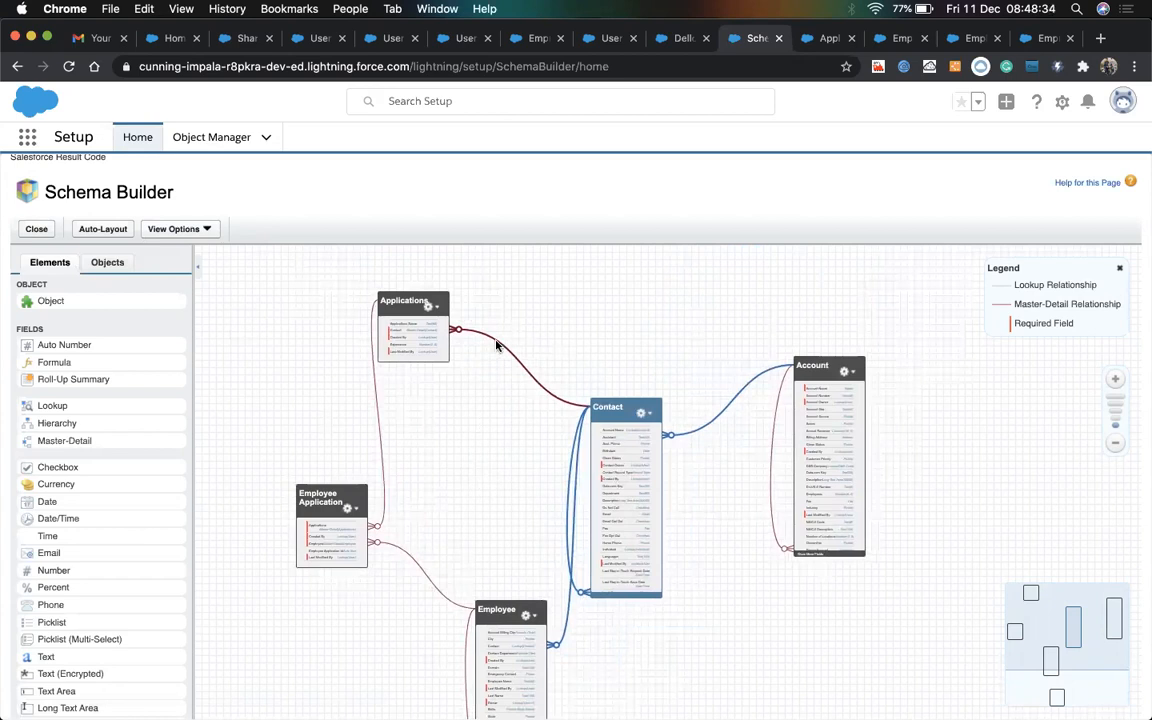
pyautogui.click(337, 538)
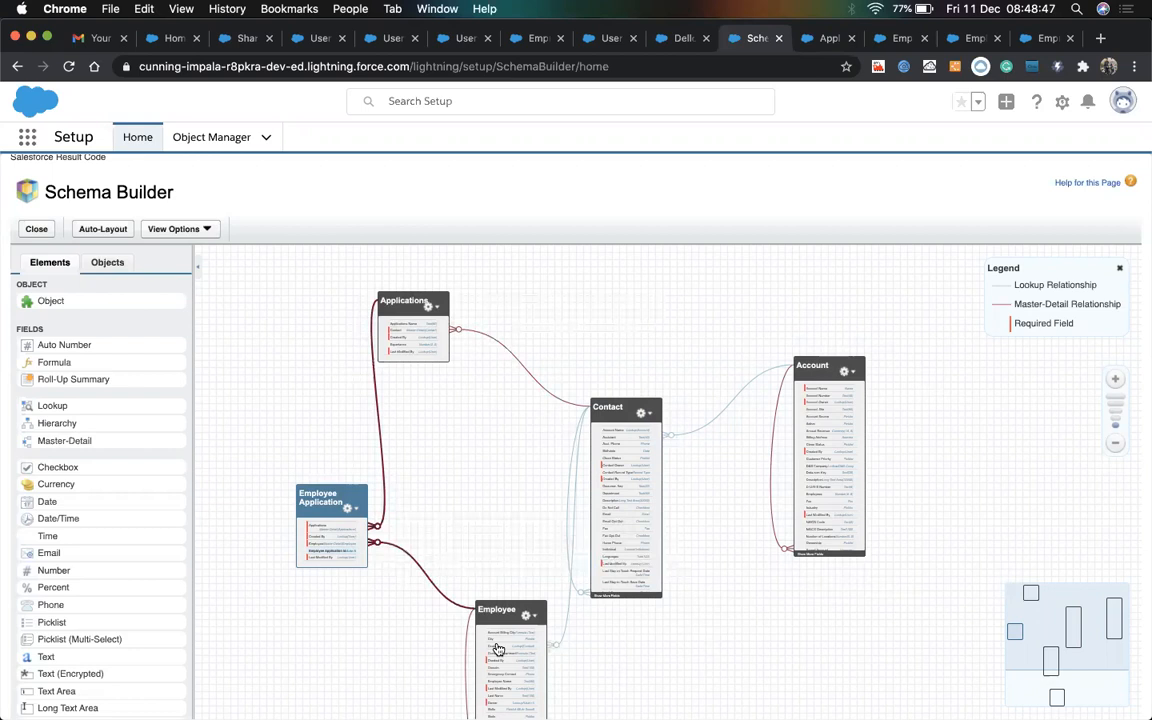
pyautogui.click(622, 409)
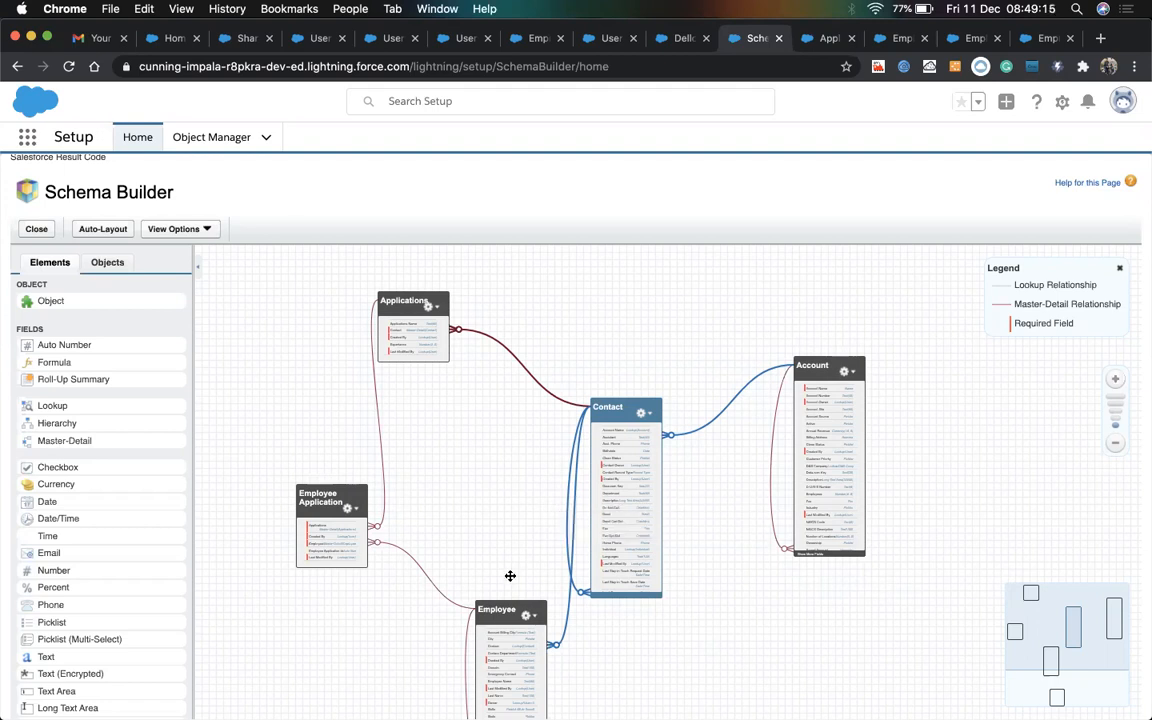
pyautogui.moveTo(501, 610); pyautogui.dragTo(473, 480)
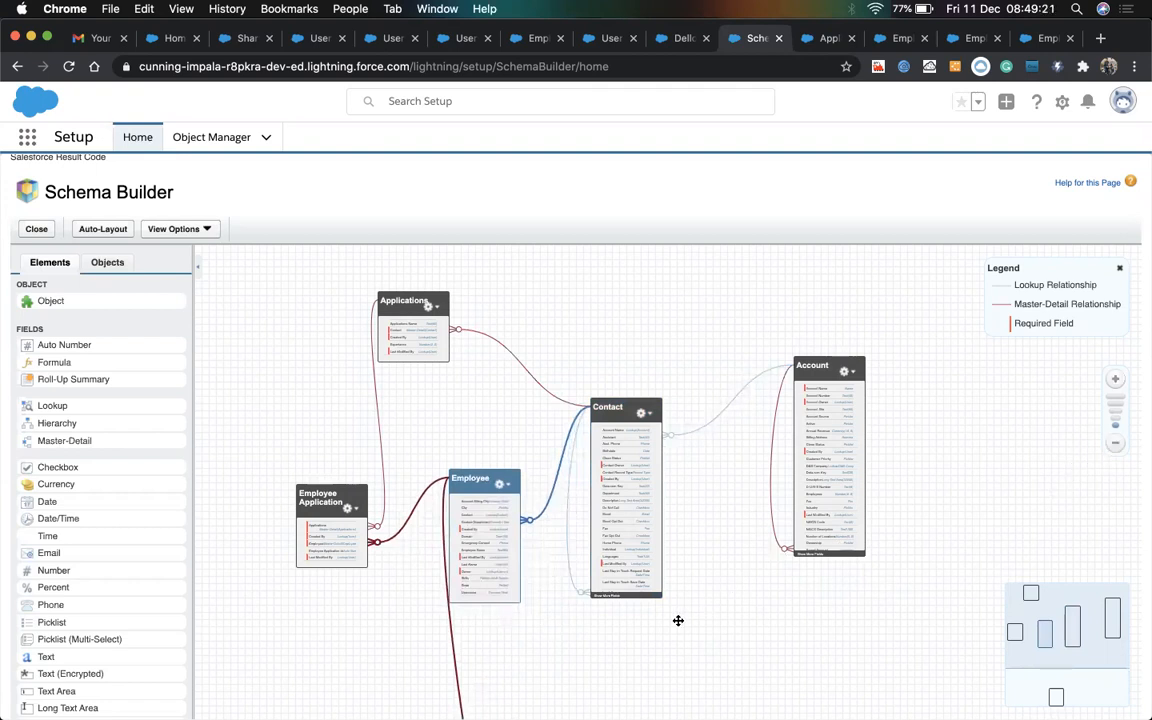
# Place Employee Application on the left with Testing Via Schema directly below it.
pyautogui.scroll(-3, 677, 537)
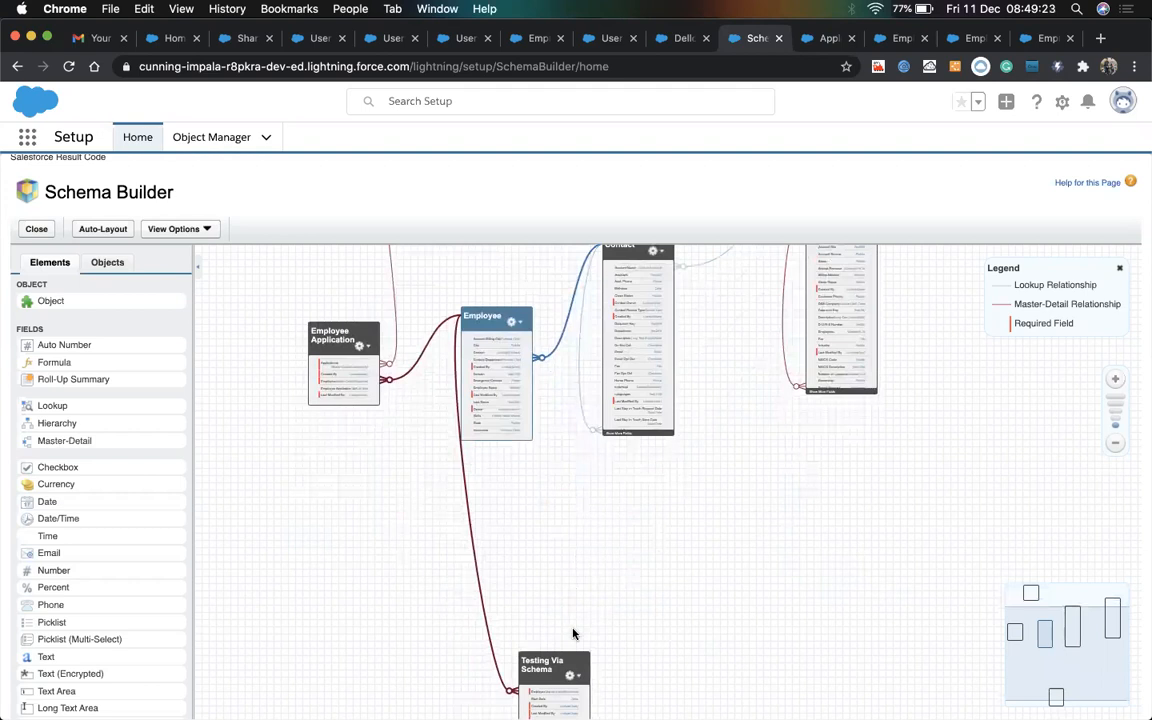
pyautogui.moveTo(553, 656); pyautogui.dragTo(337, 467)
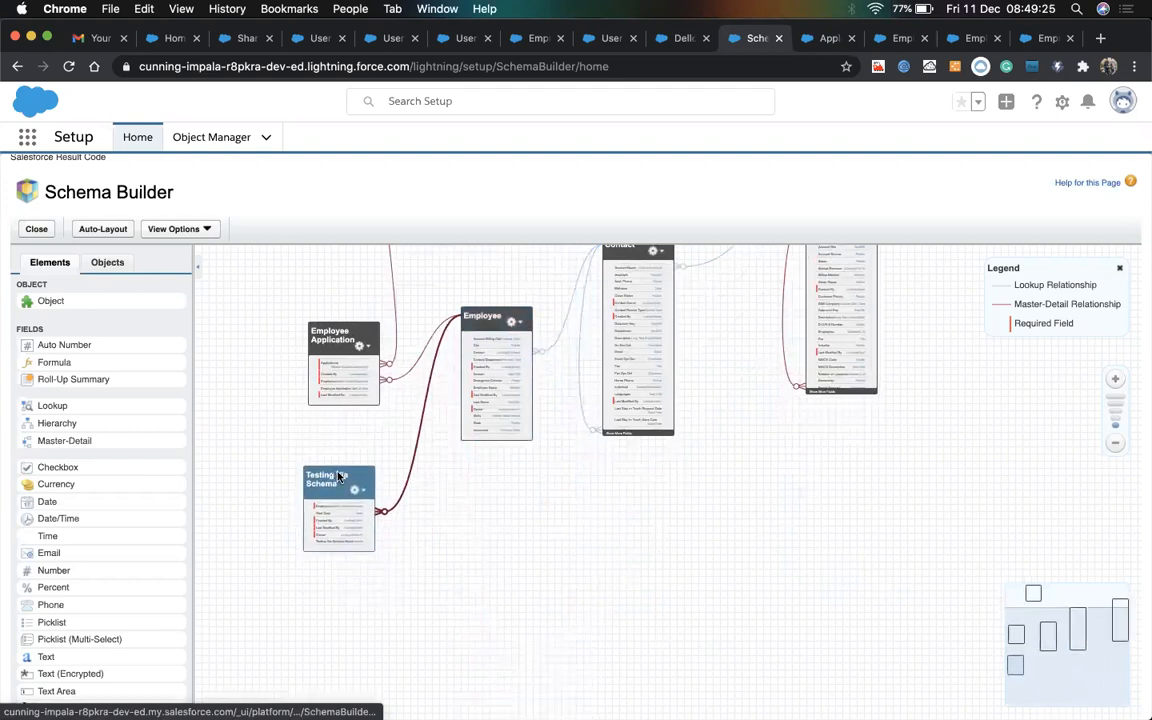
pyautogui.scroll(3, 771, 622)
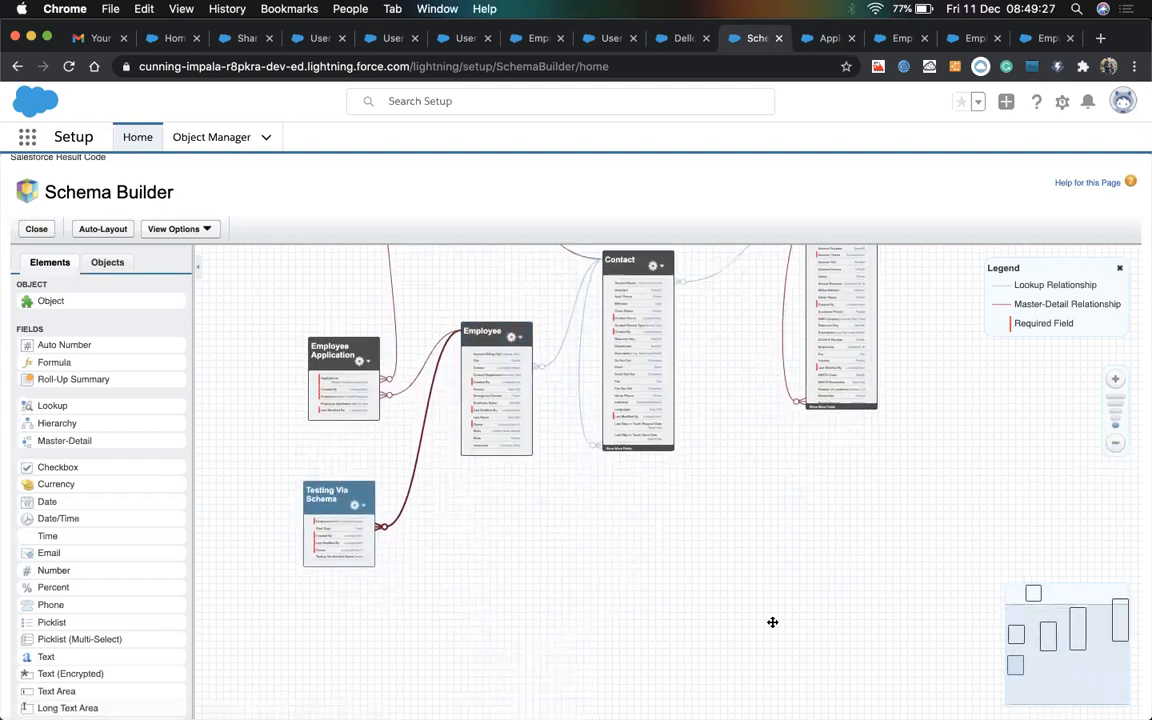
pyautogui.moveTo(352, 527); pyautogui.dragTo(297, 405)
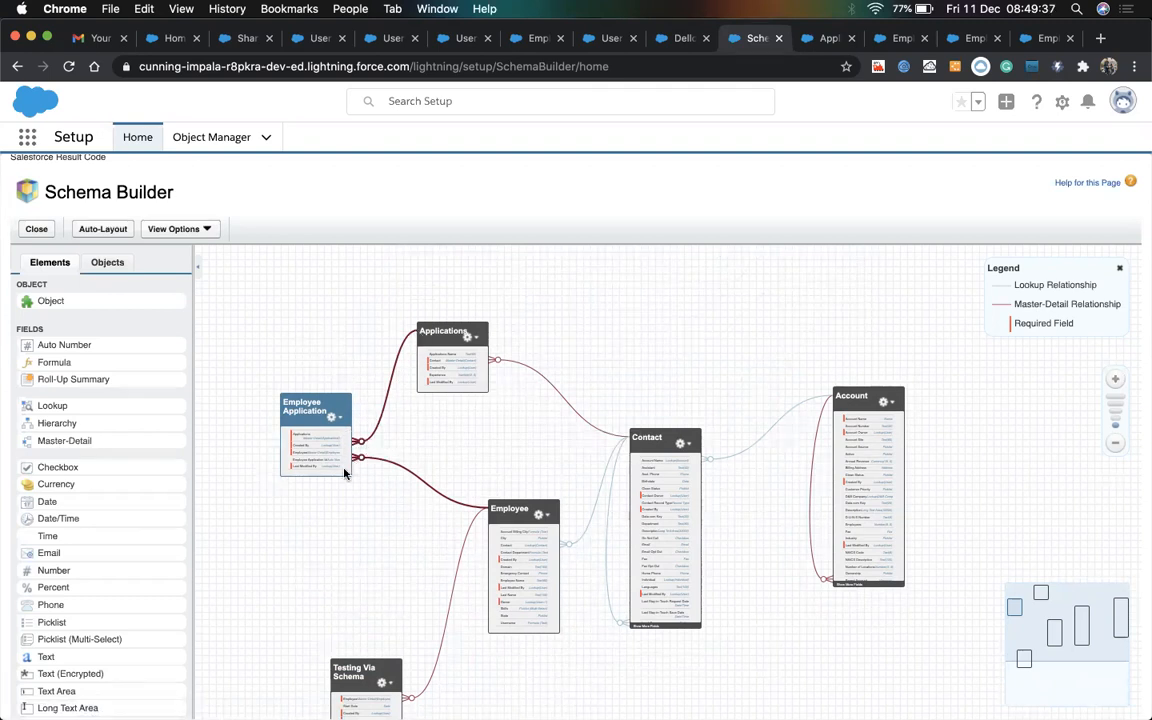
pyautogui.moveTo(345, 681); pyautogui.dragTo(297, 566)
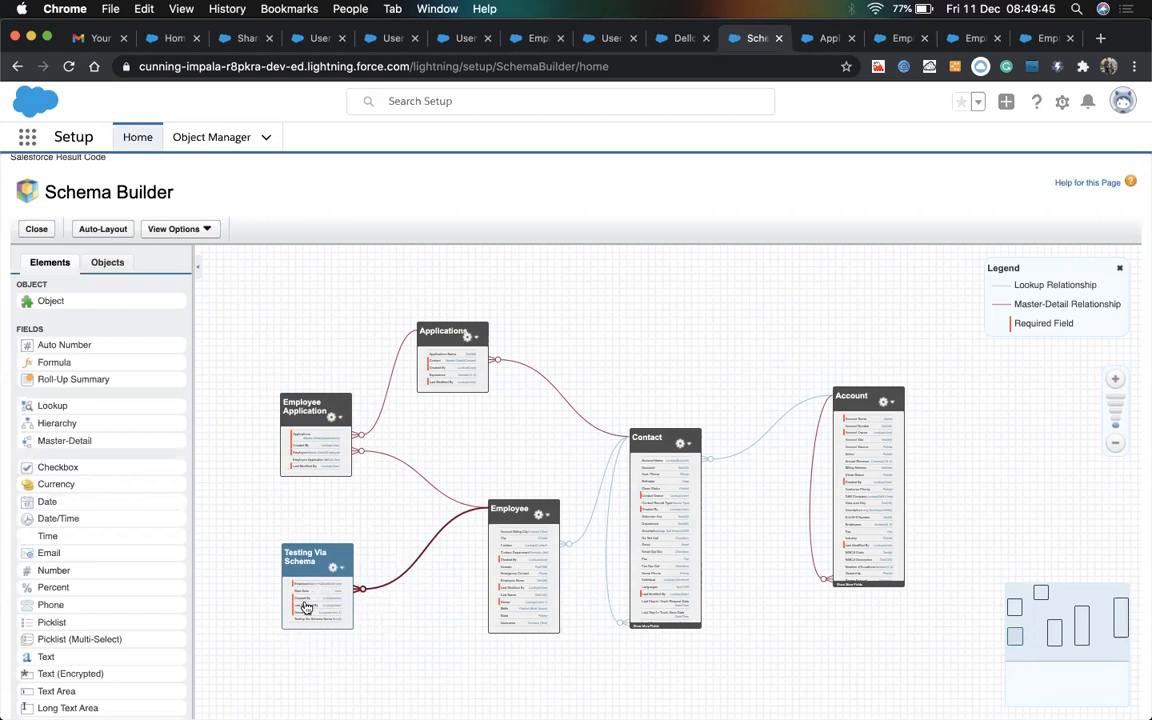
# Nudge Employee up-left and highlight the Applications and Contact relationships.
pyautogui.moveTo(508, 510); pyautogui.dragTo(481, 478)
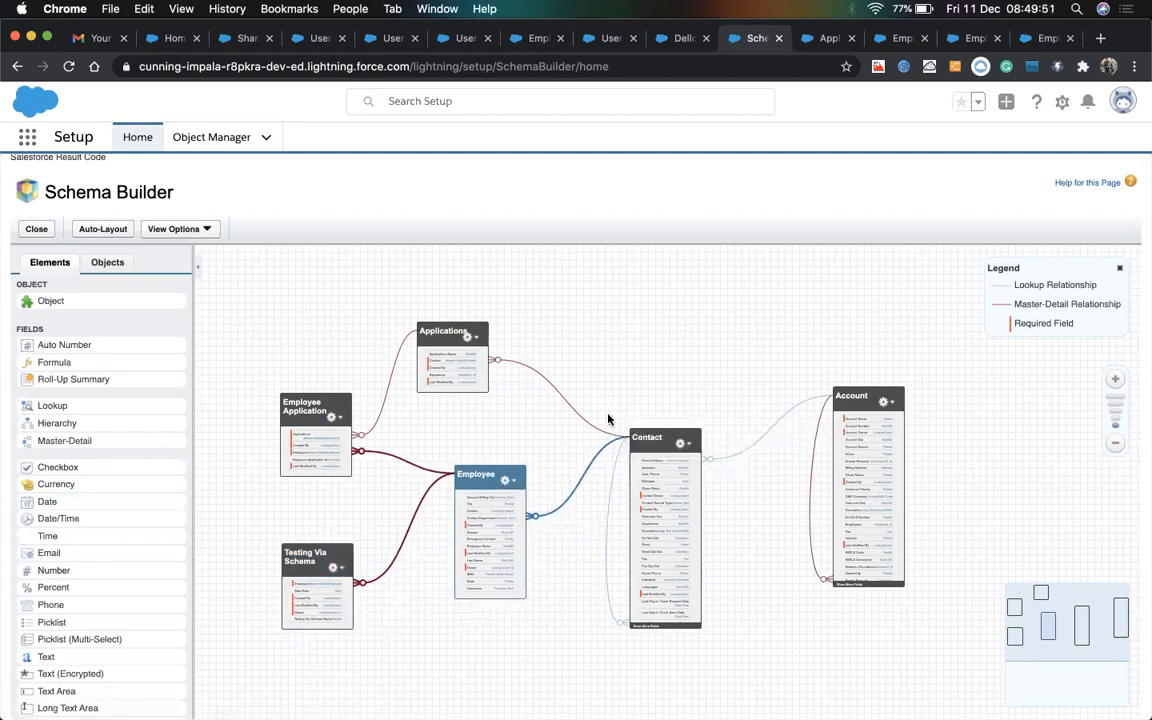
pyautogui.click(443, 340)
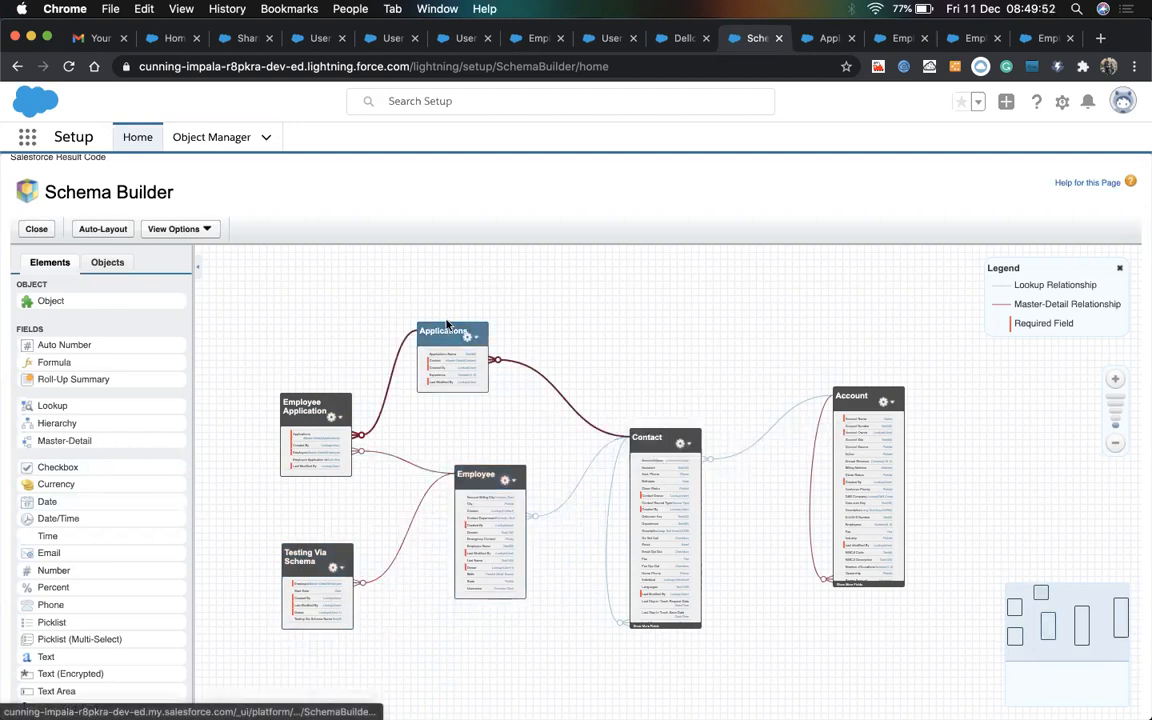
pyautogui.click(659, 441)
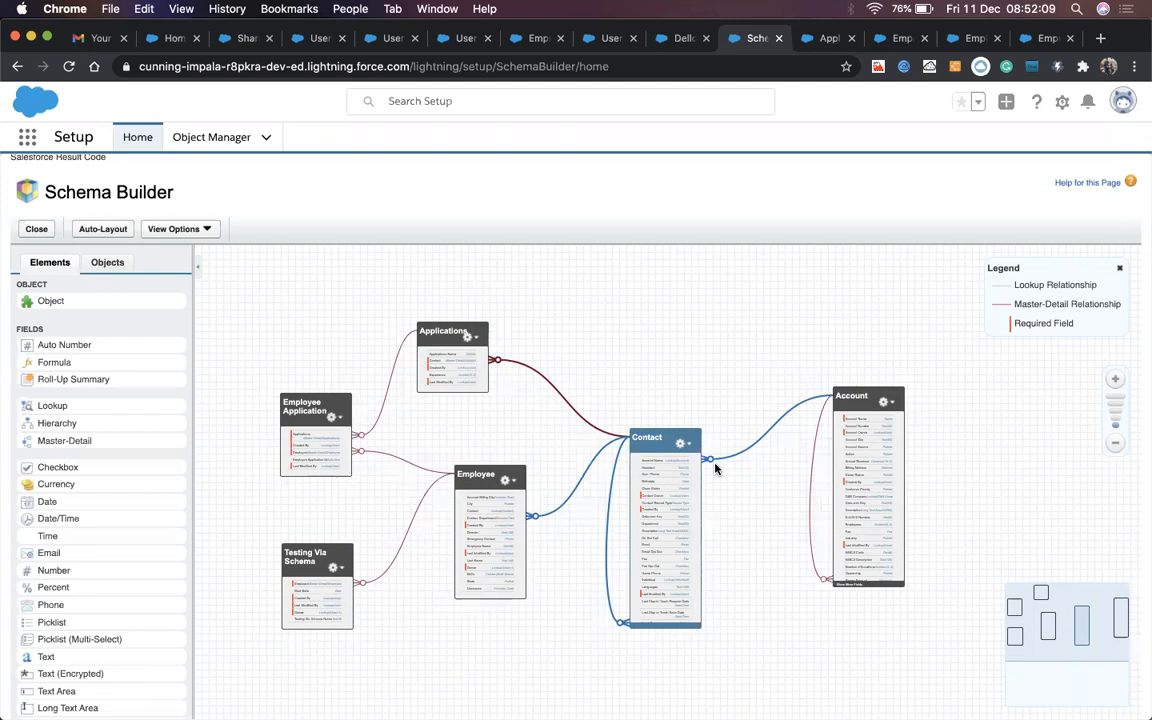
pyautogui.click(443, 334)
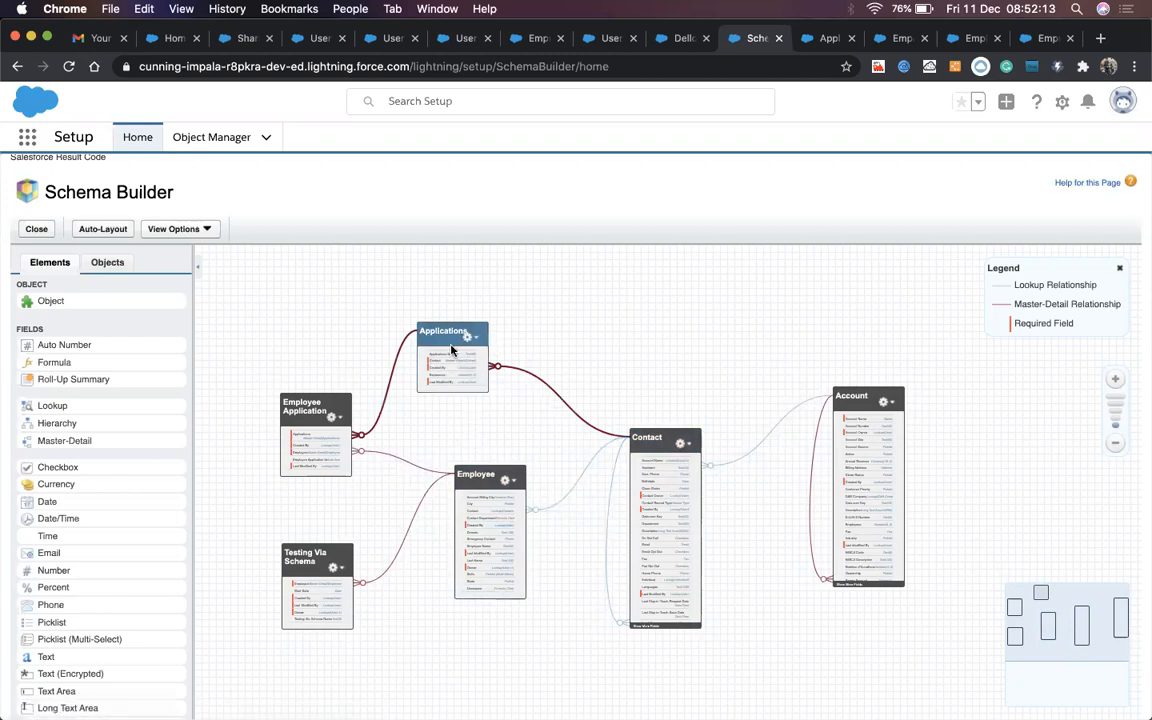
pyautogui.click(482, 476)
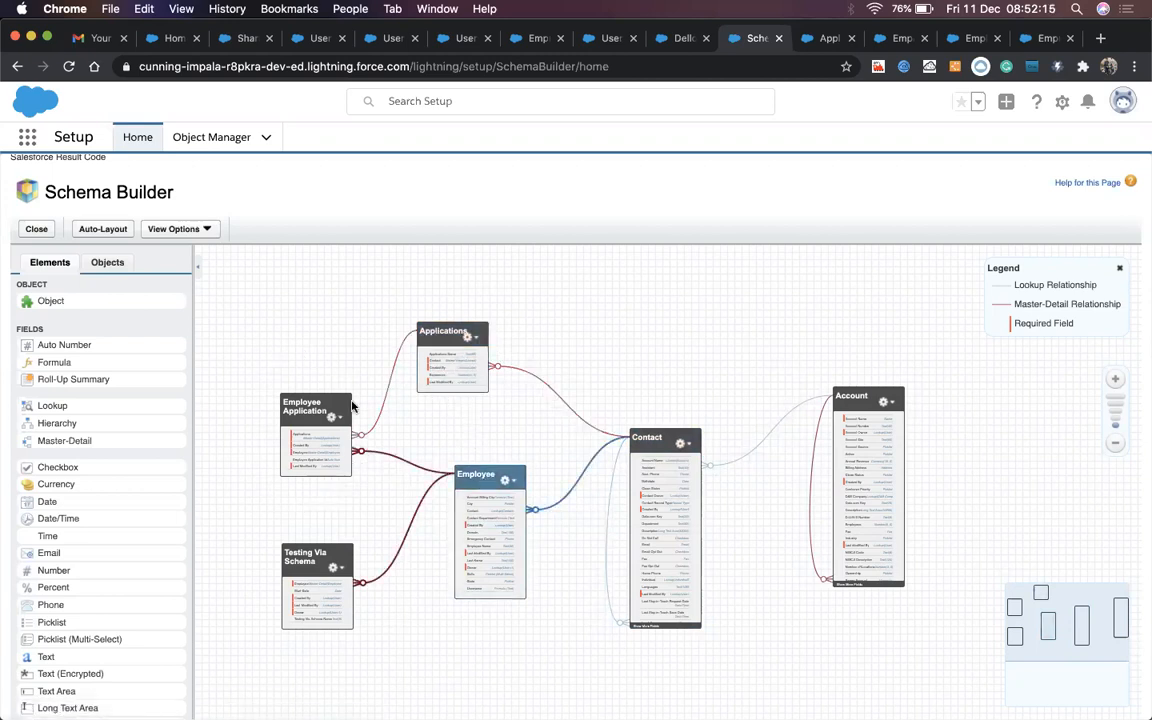
pyautogui.click(292, 403)
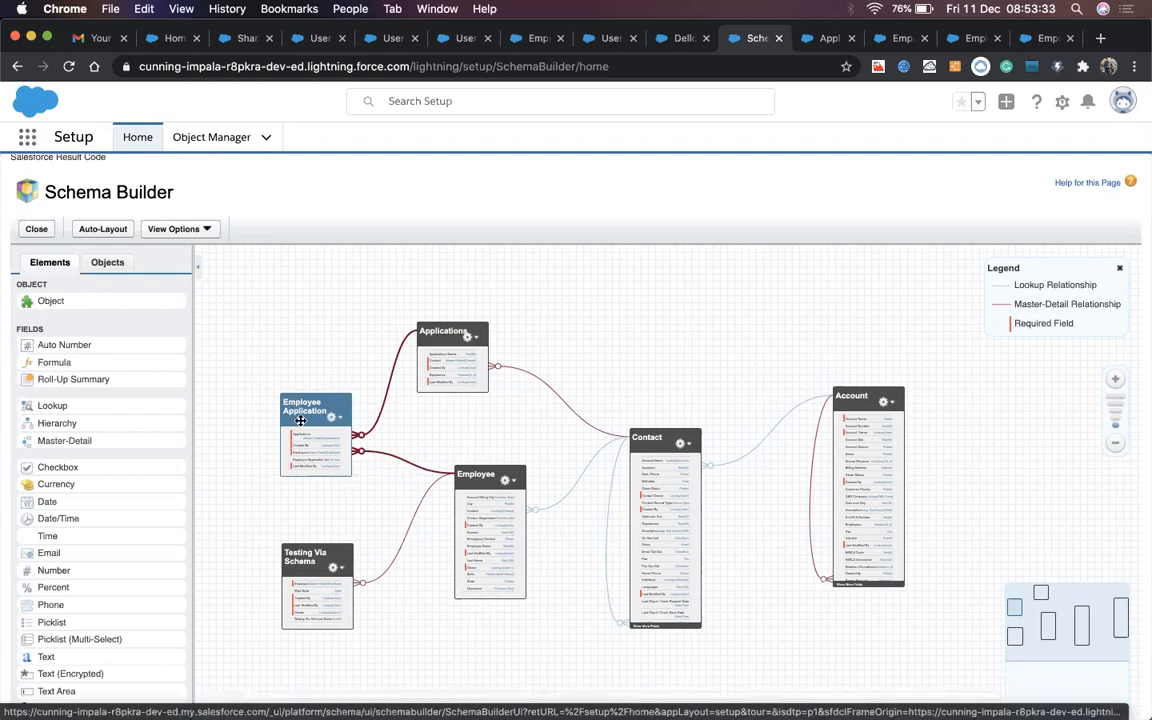
pyautogui.click(434, 360)
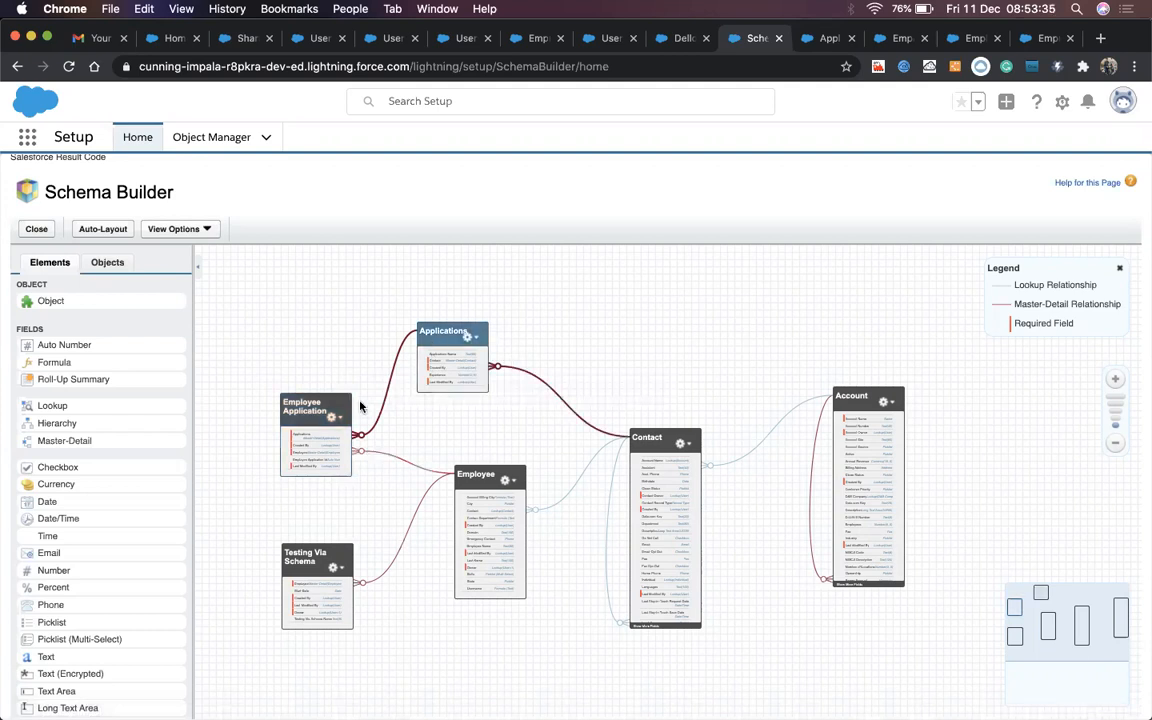
pyautogui.click(325, 437)
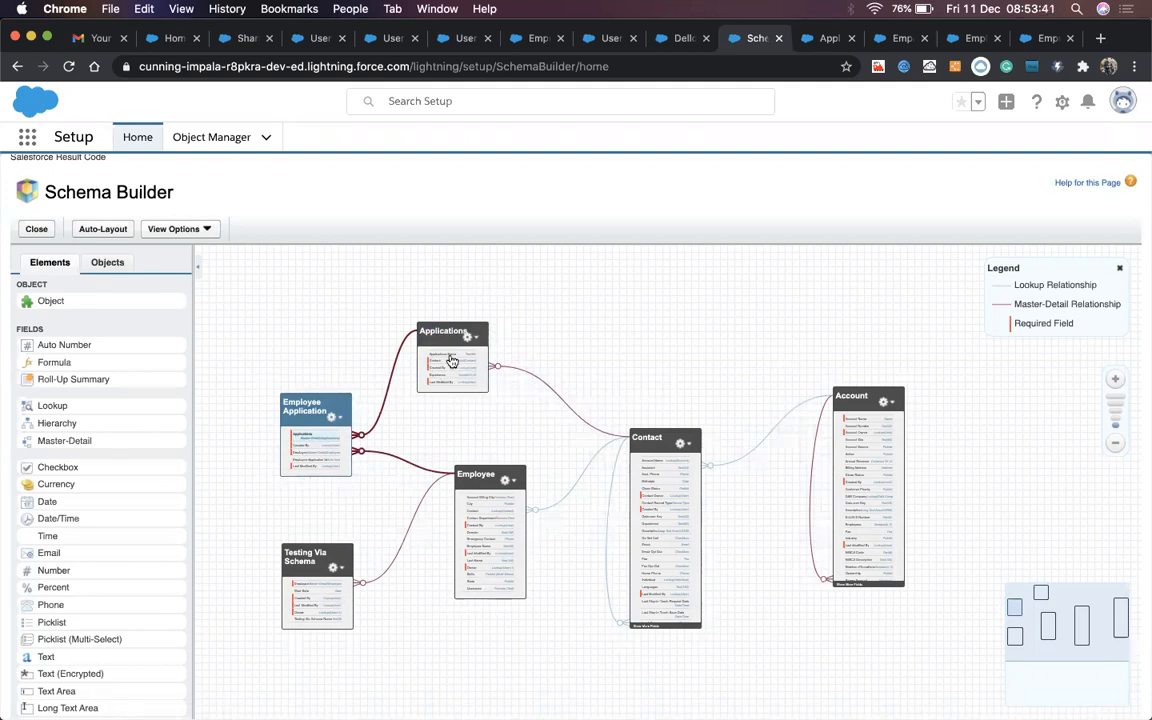
pyautogui.click(444, 340)
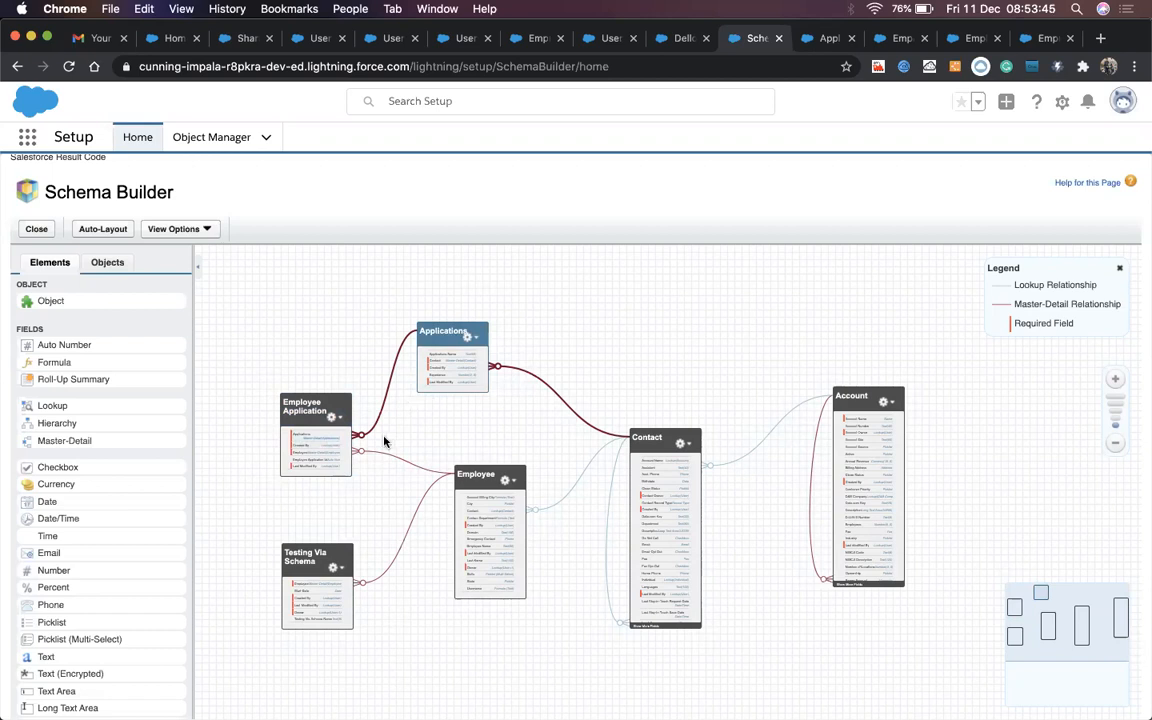
pyautogui.moveTo(347, 470)
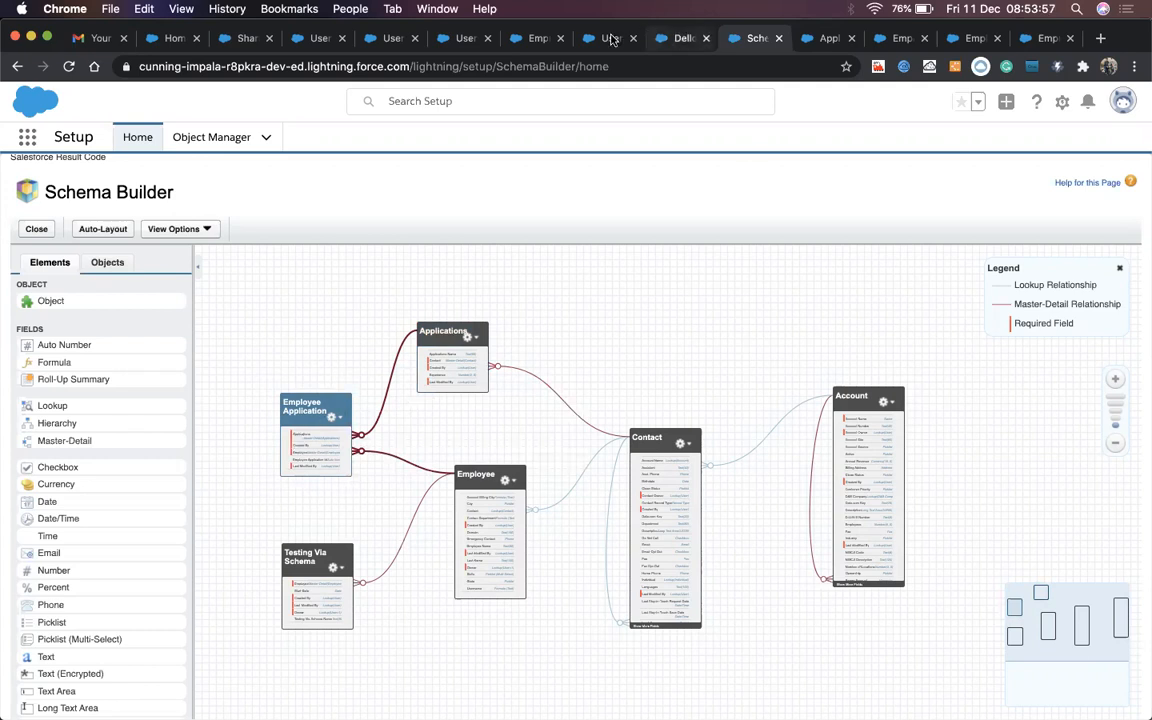
# Look through the open Setup browser tabs, ending on Applications page layouts.
pyautogui.click(532, 38)
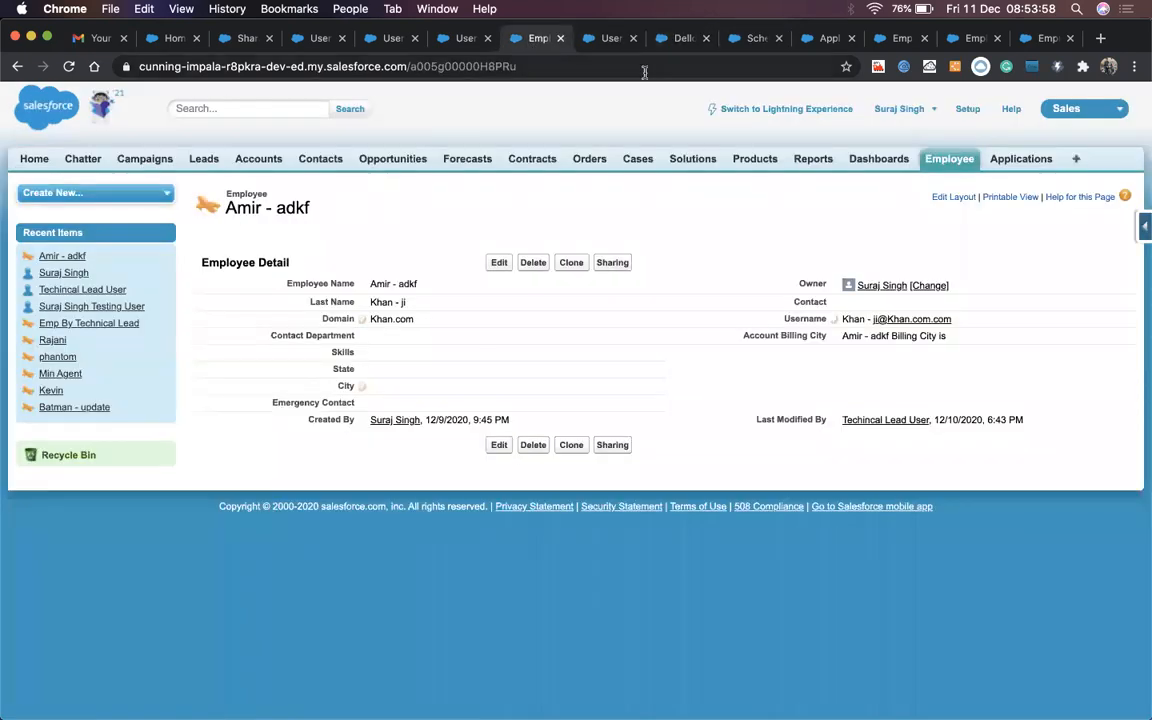
pyautogui.click(752, 38)
pyautogui.click(825, 38)
pyautogui.click(899, 42)
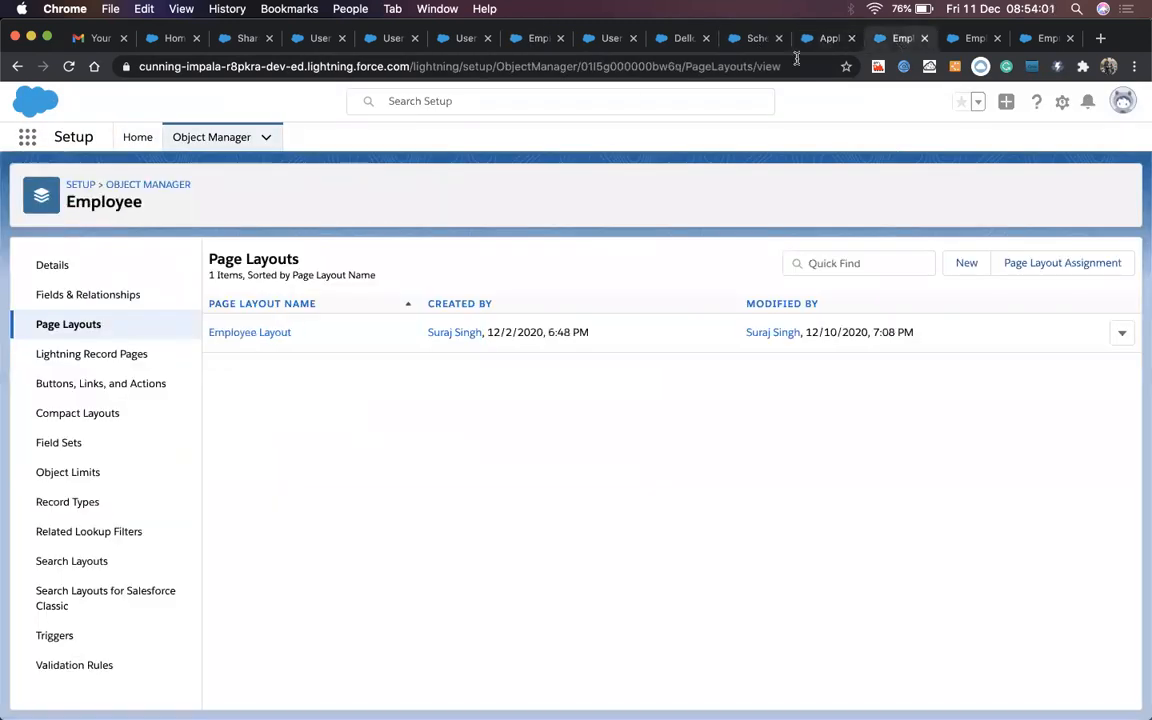
pyautogui.click(958, 38)
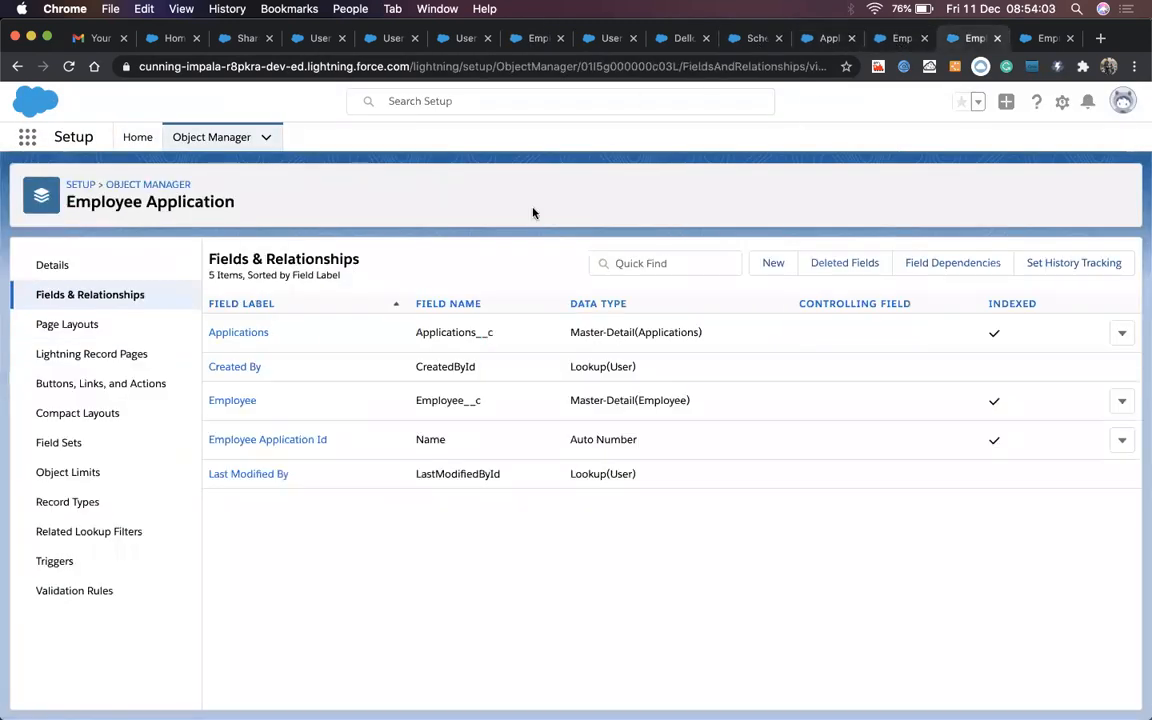
pyautogui.click(1055, 44)
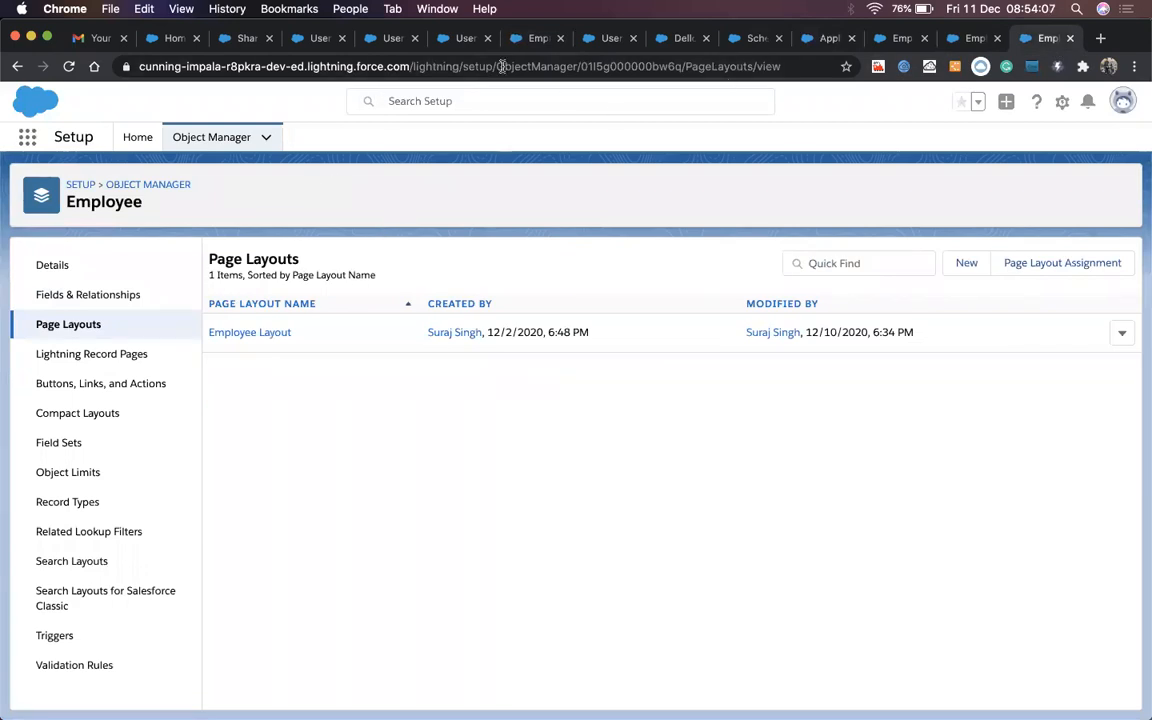
pyautogui.click(330, 36)
pyautogui.click(248, 38)
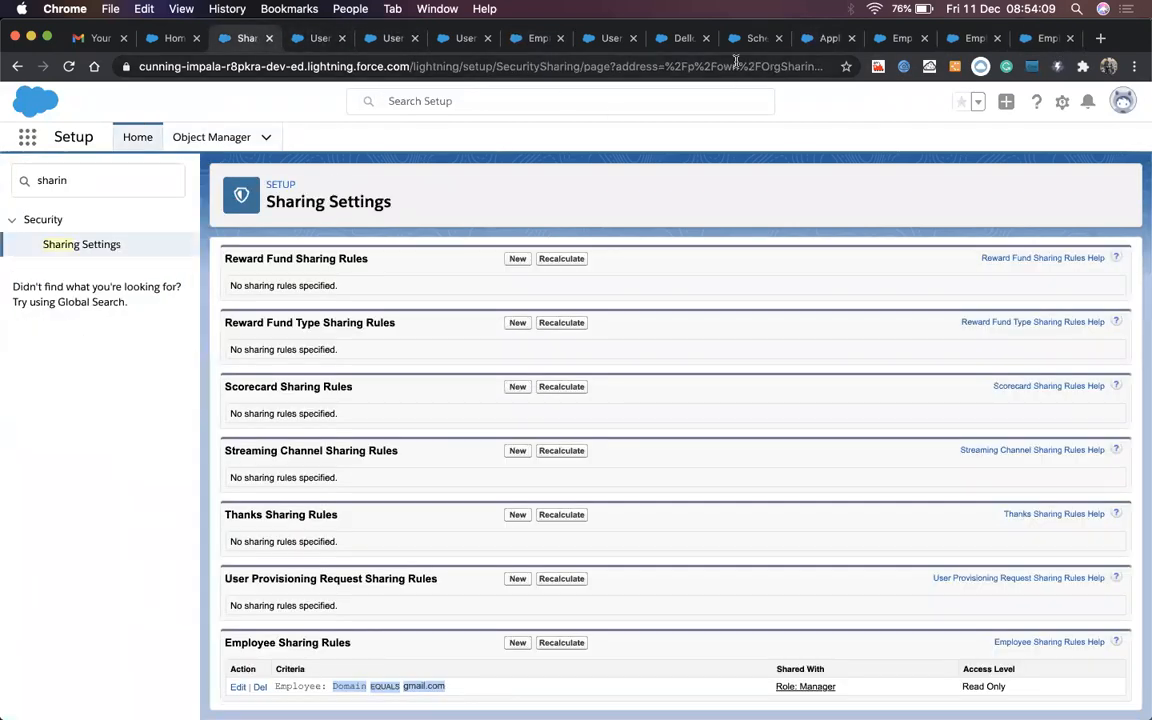
pyautogui.click(822, 38)
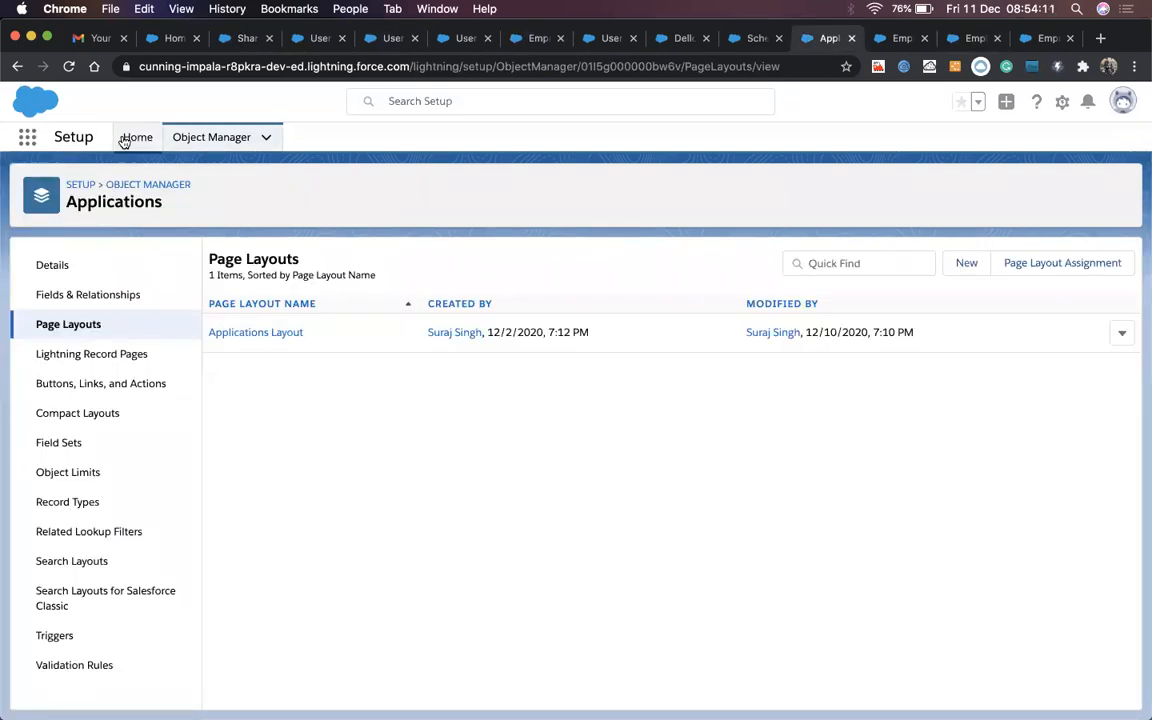
# Open Employee Management from the App Launcher and open the Superman employee record.
pyautogui.click(22, 142)
pyautogui.write('emplo')
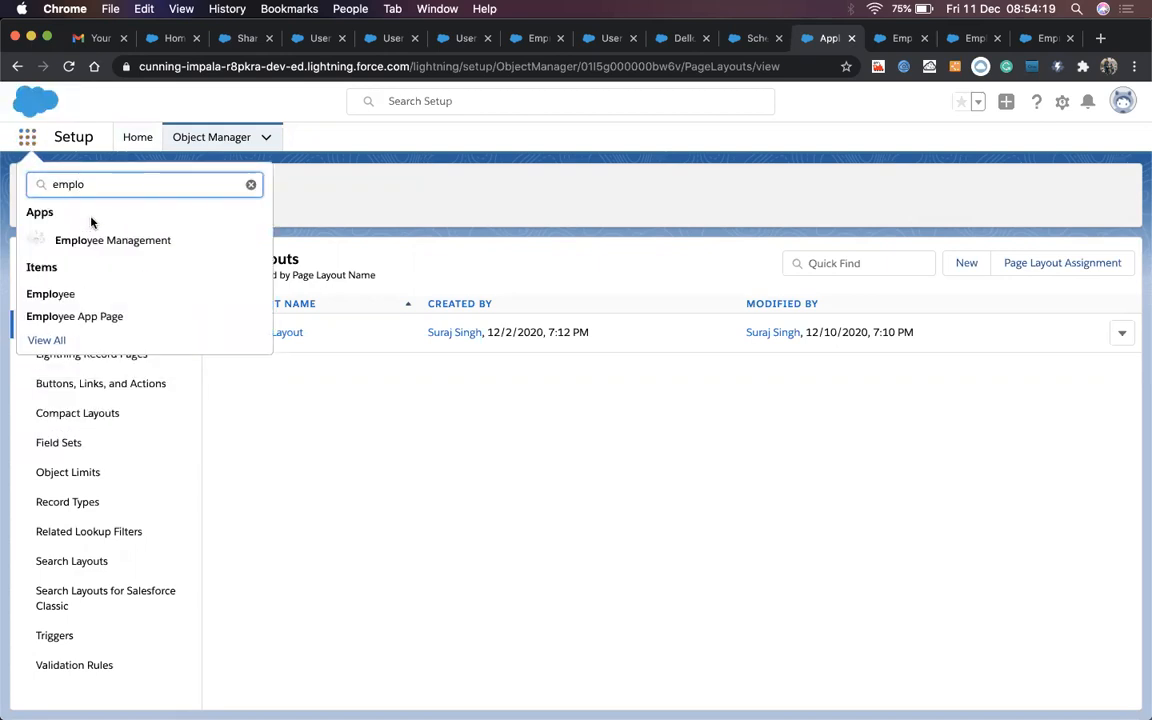
pyautogui.click(104, 251)
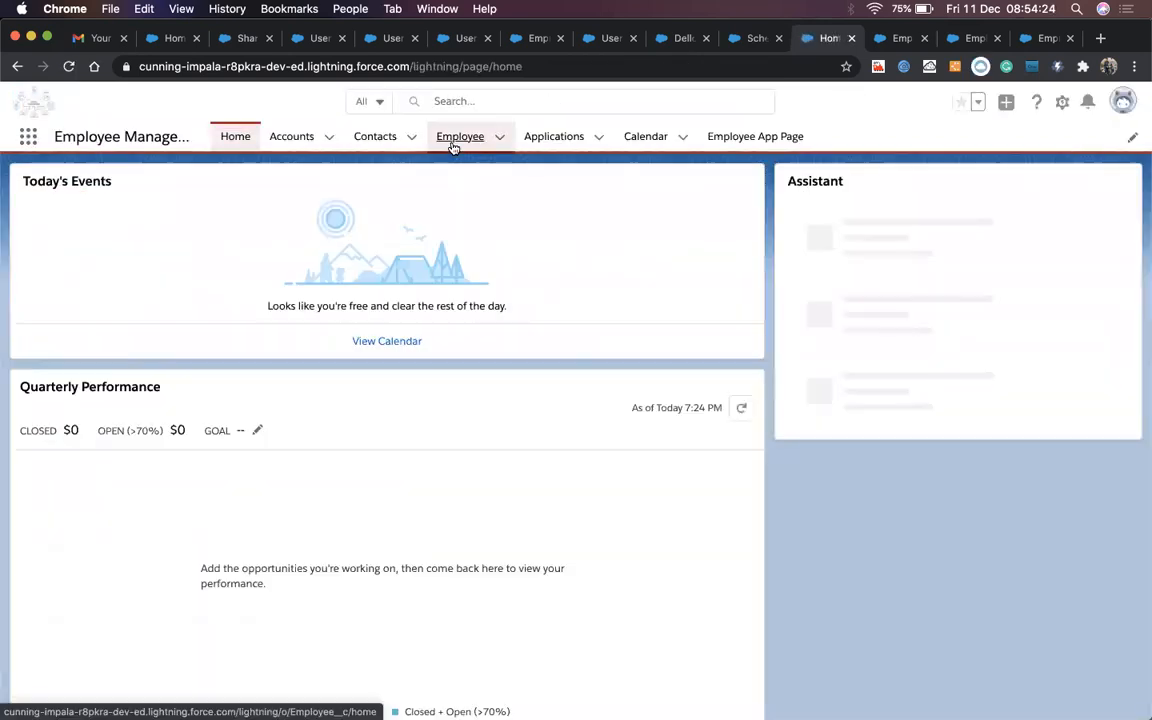
pyautogui.click(455, 140)
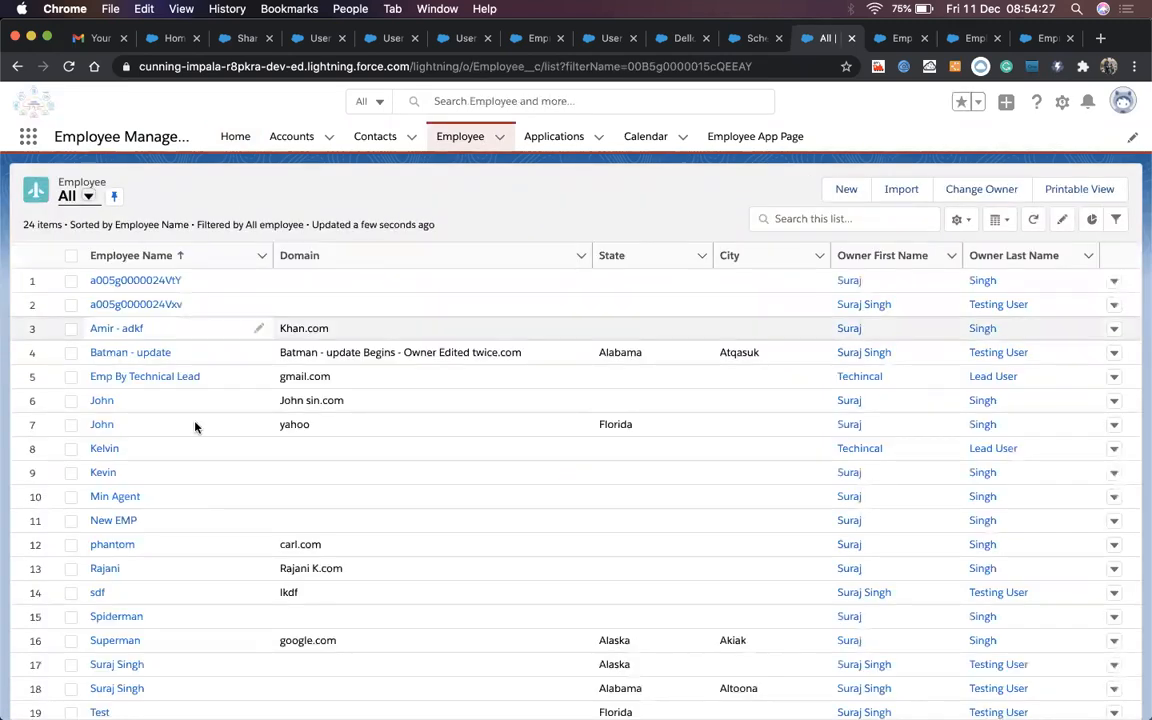
pyautogui.scroll(-5, 195, 427)
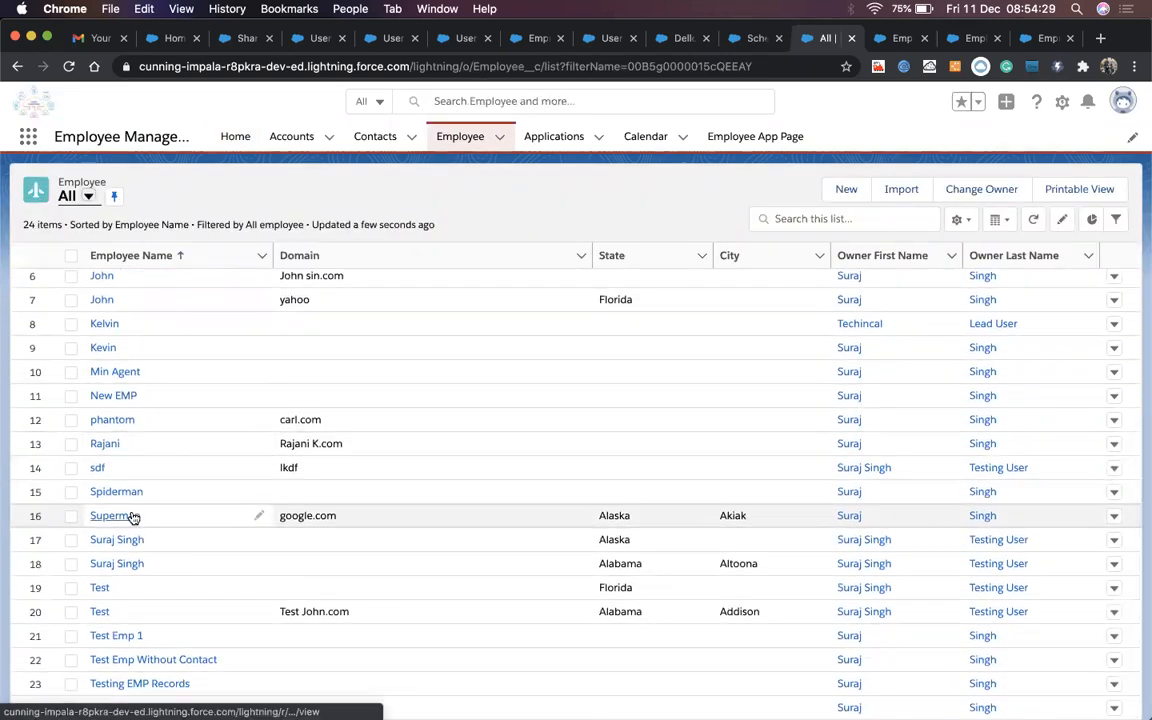
pyautogui.click(131, 516)
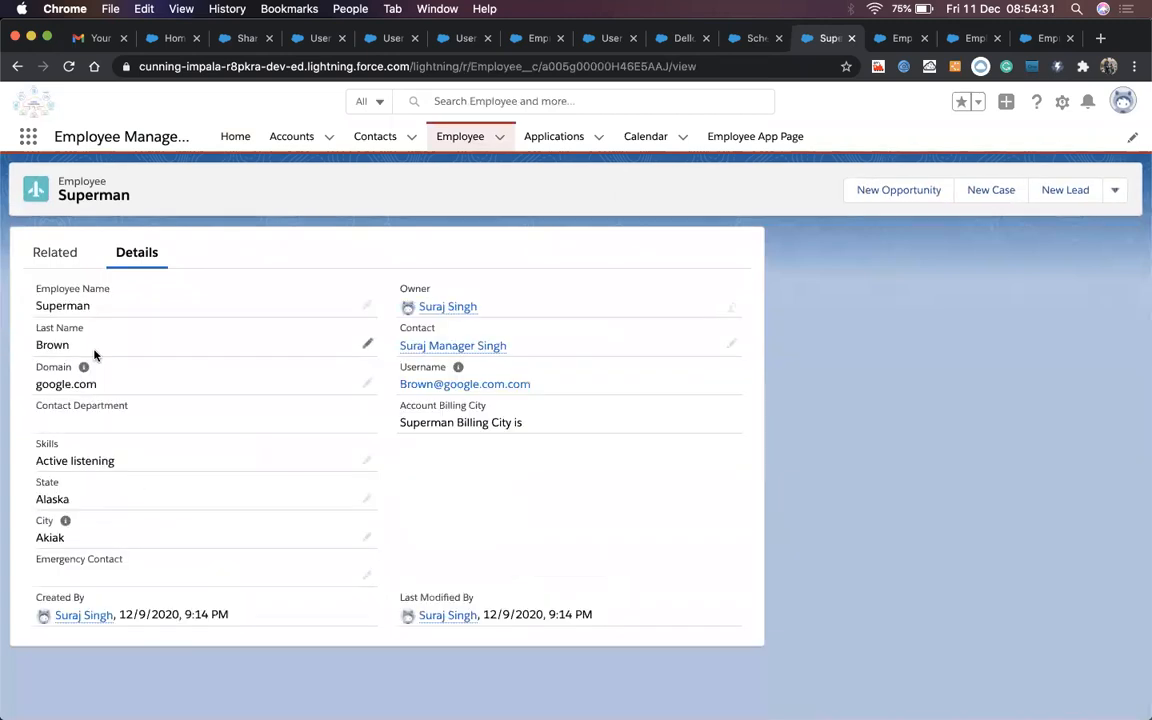
# View Superman's two linked Employee Applications, then open the All Applications list.
pyautogui.click(46, 257)
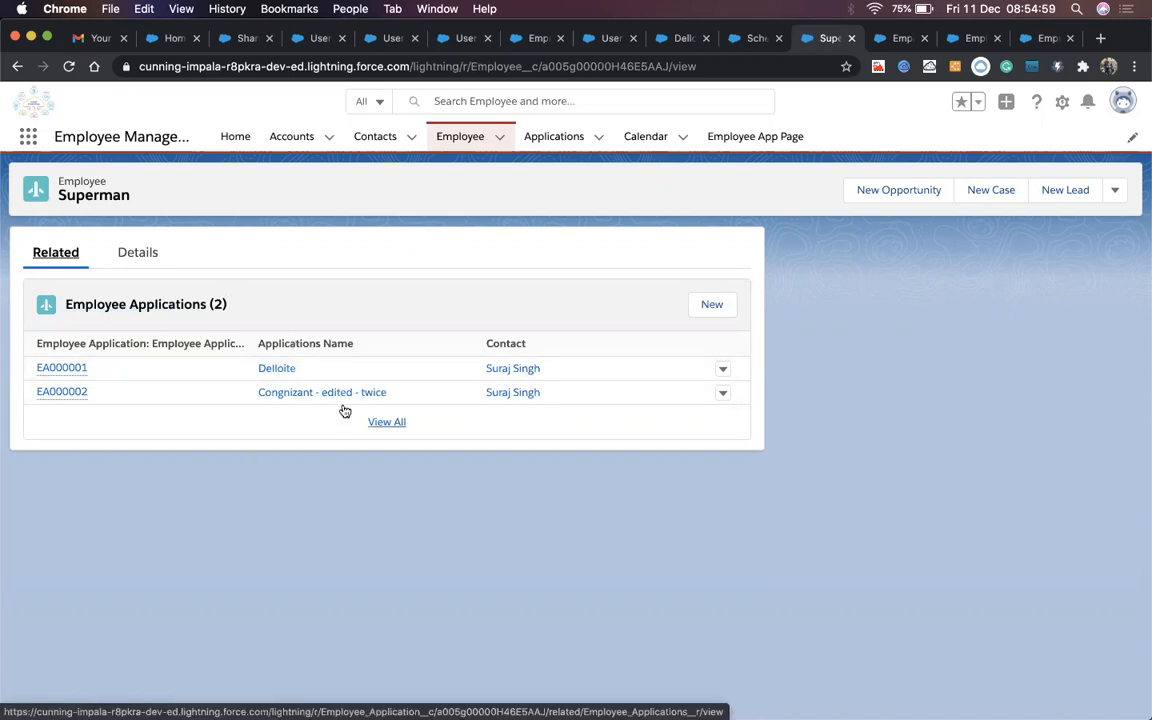
pyautogui.click(556, 137)
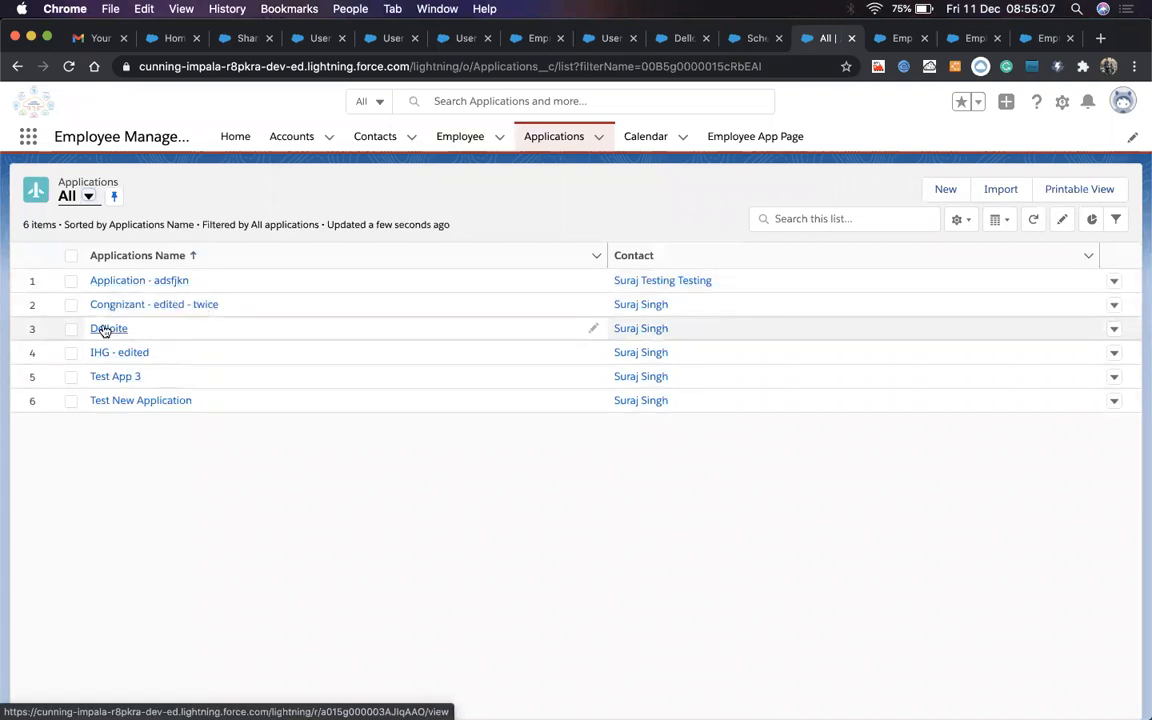
# Open the Delloite application and view its related Employee Applications EA000001 and EA000003.
pyautogui.click(105, 329)
pyautogui.click(40, 257)
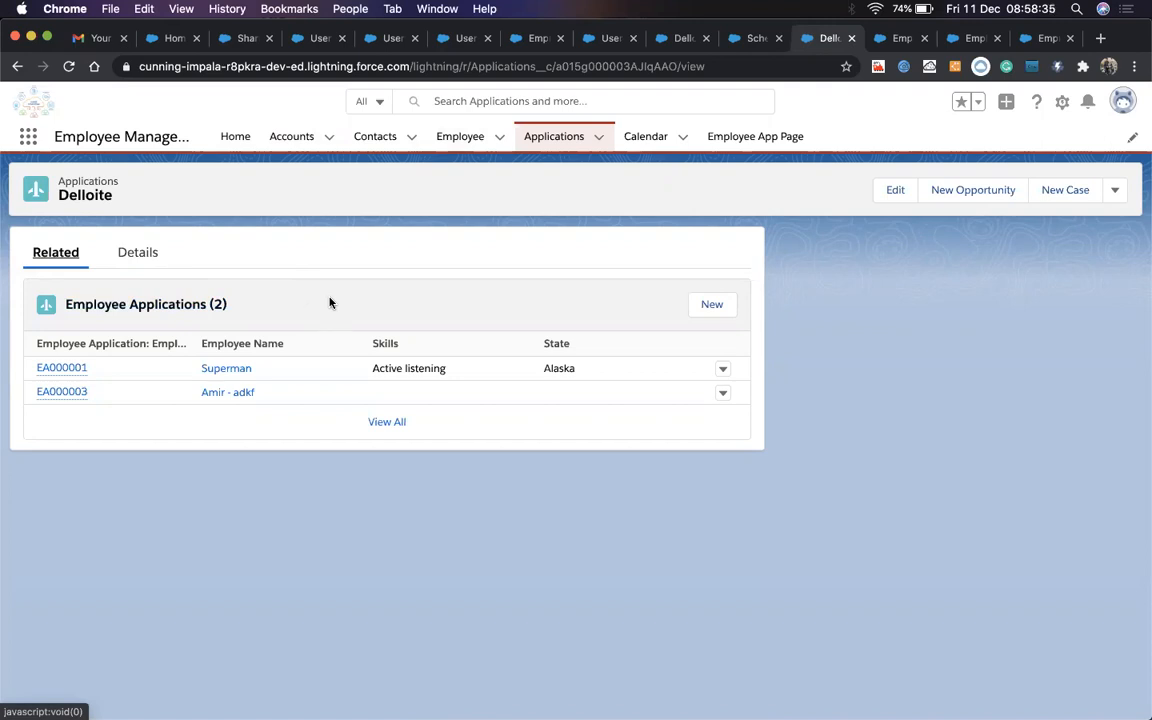
# Pass through the Employee list and return to the All Applications list of 6 records.
pyautogui.click(455, 136)
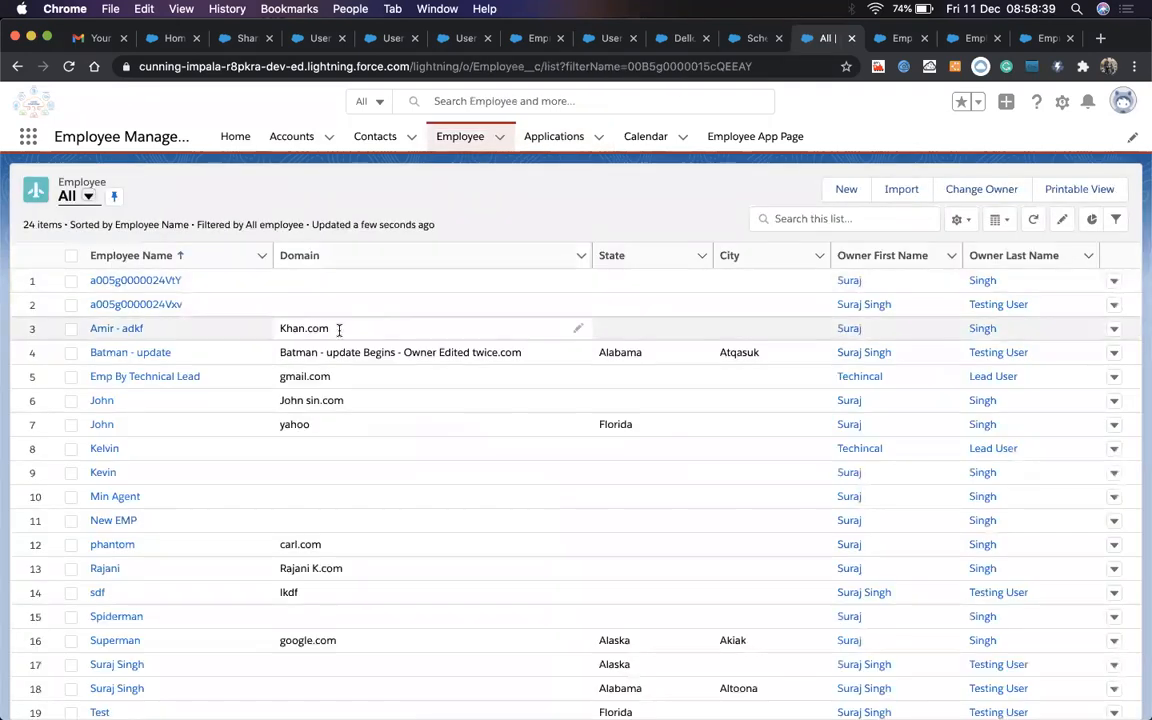
pyautogui.click(535, 137)
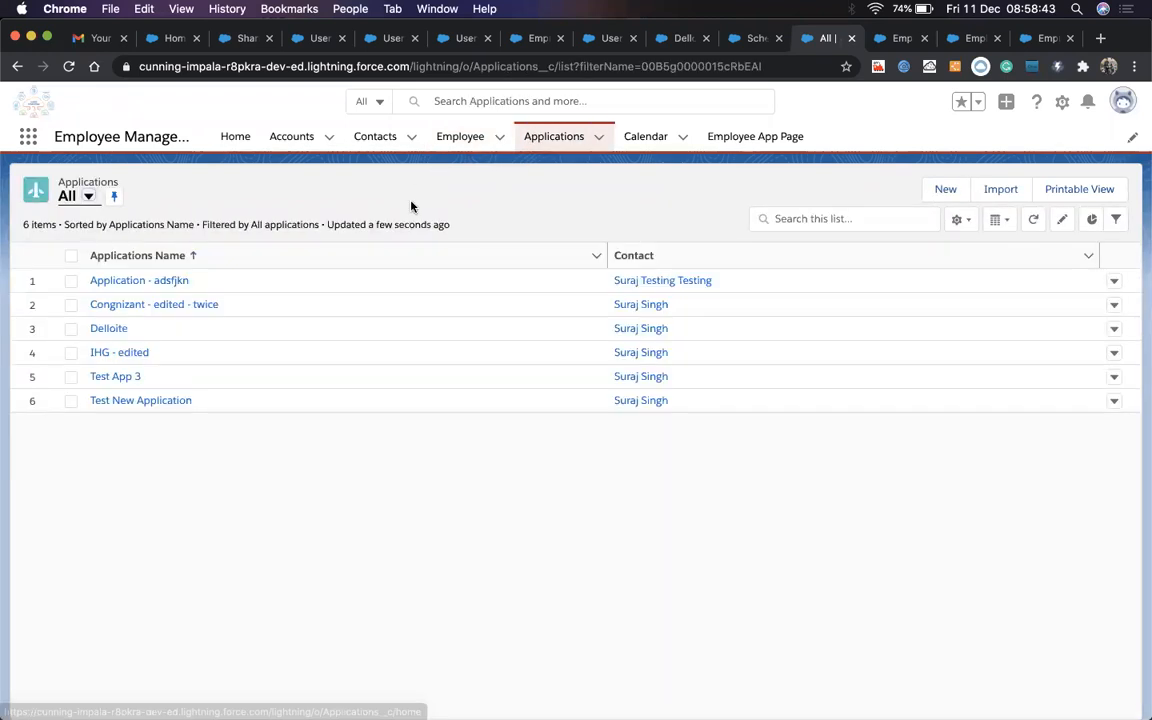